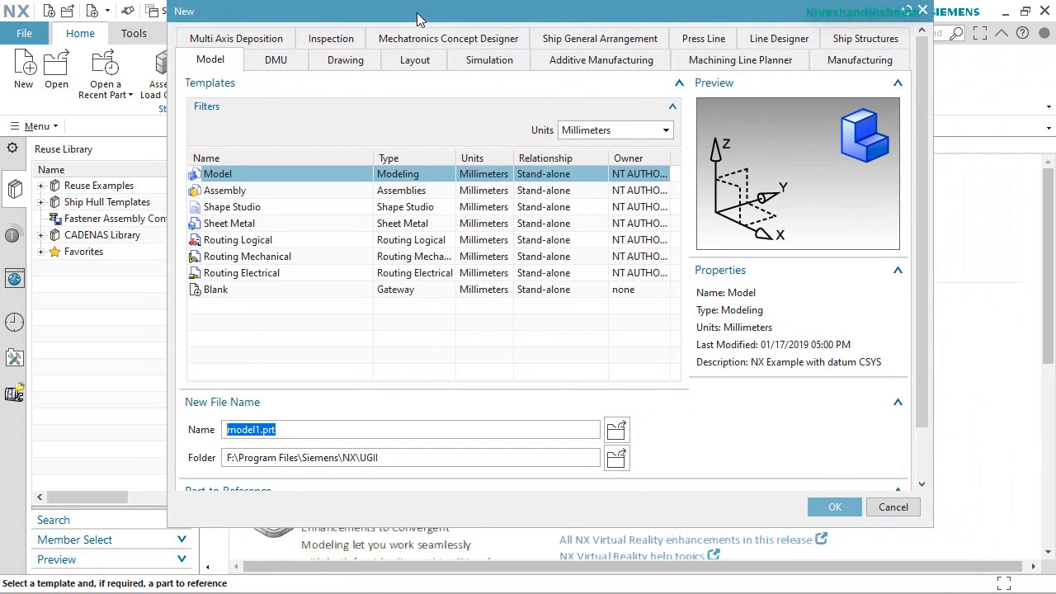
Set the model template units to Inches and browse the save location to the existing project folder under D:\Siemens NX 1855
click(627, 138)
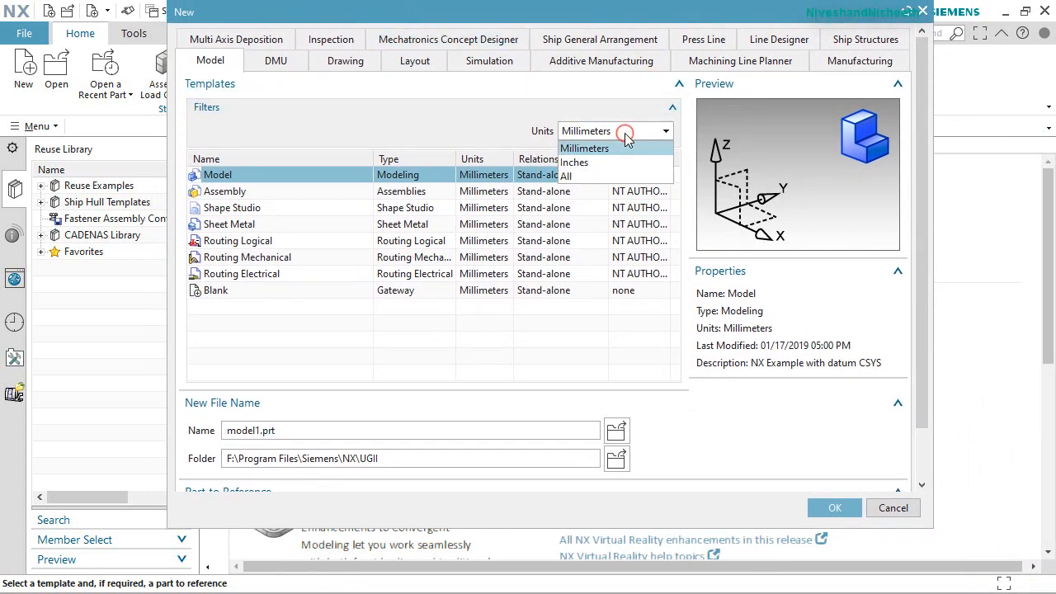
click(586, 162)
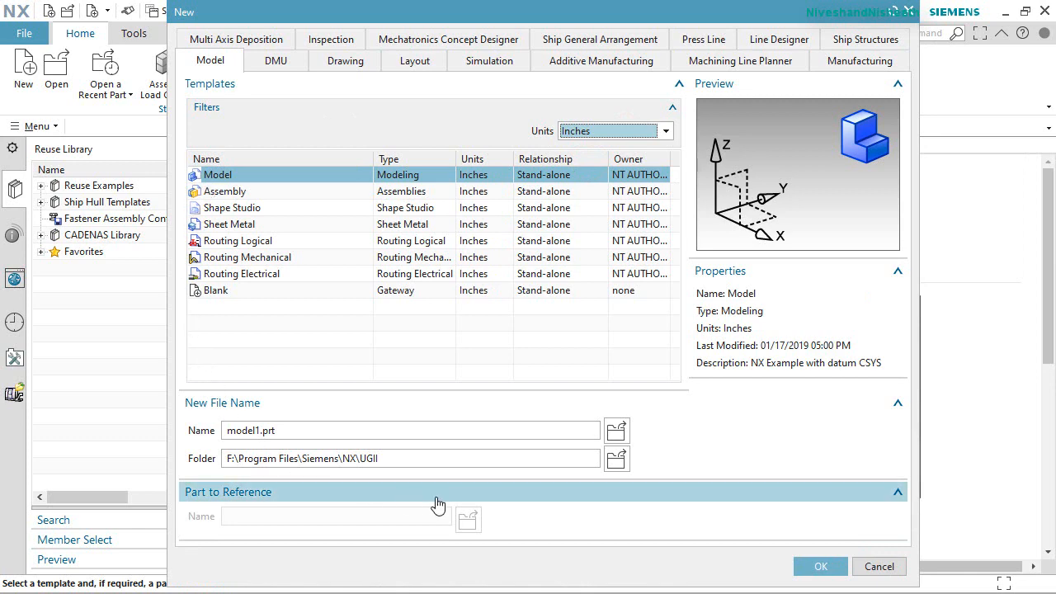
click(616, 459)
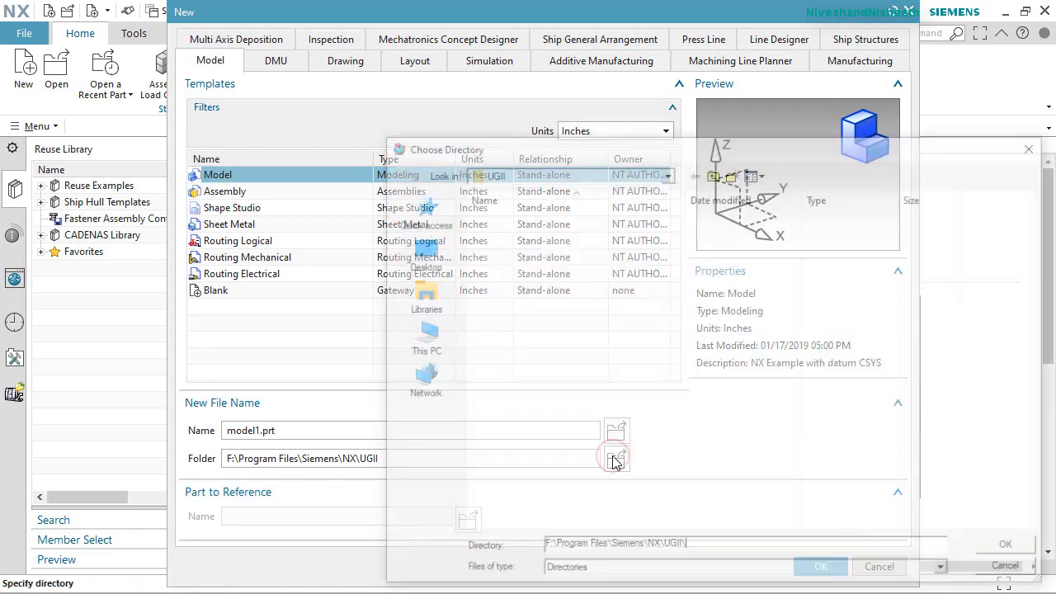
double_click(393, 164)
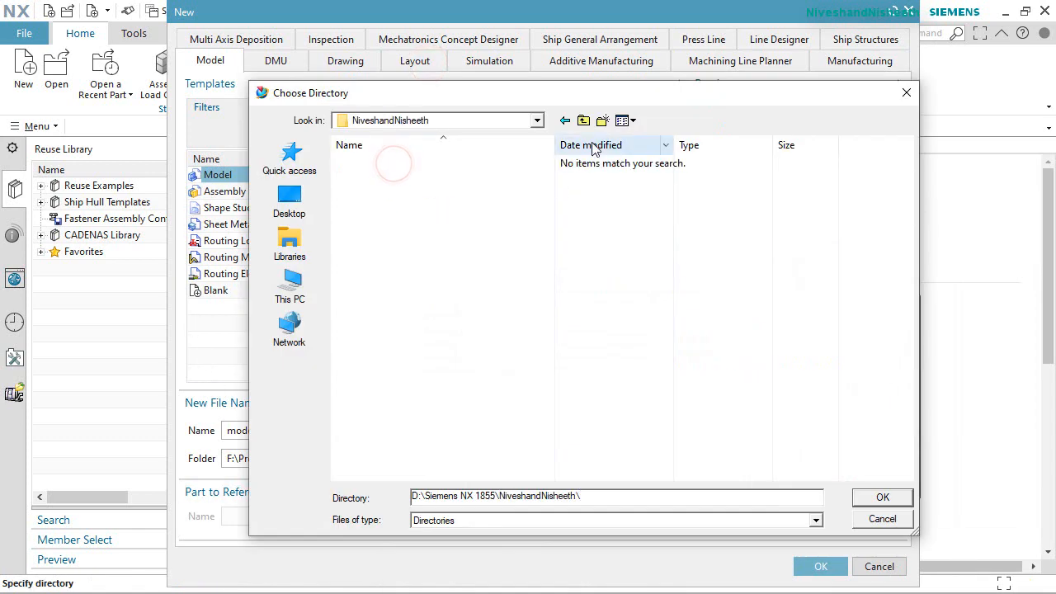
Create a subfolder named AC Motor, choose it as the save folder, and create the new part as AC Motor.prt
click(601, 120)
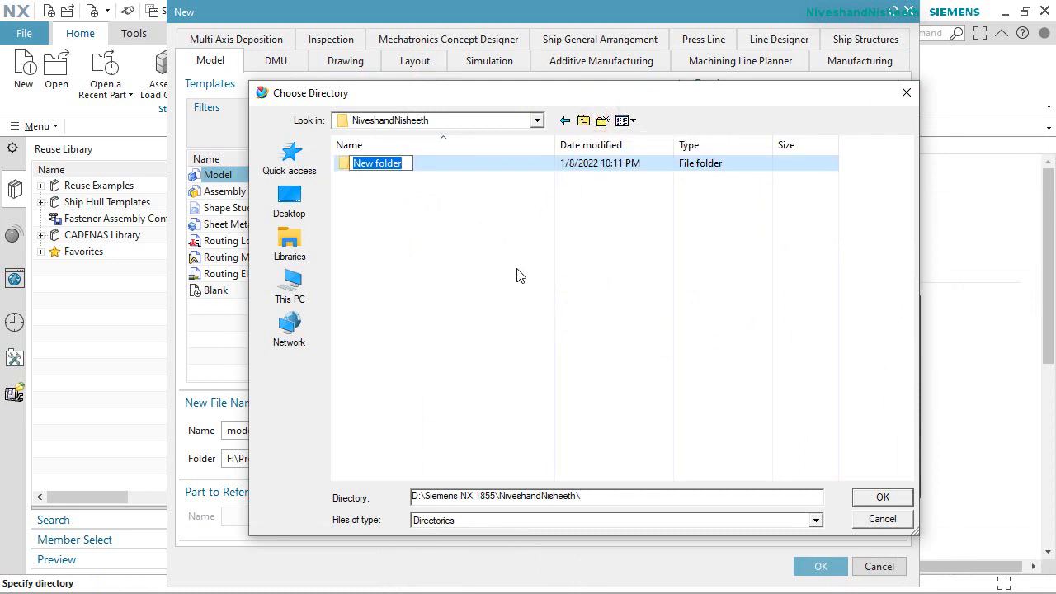
text(AC Motor)
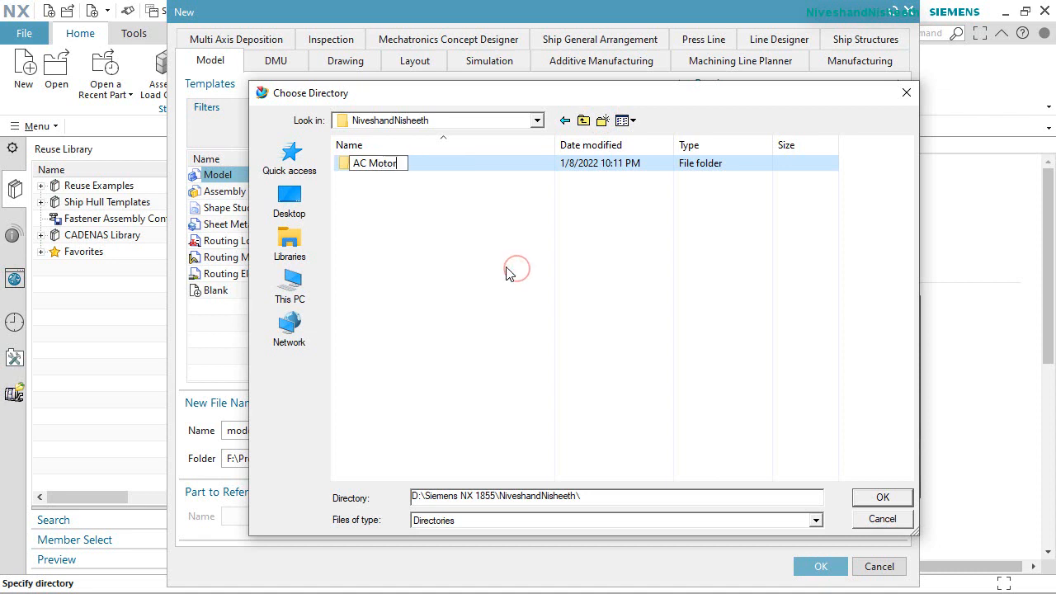
click(509, 272)
double_click(391, 163)
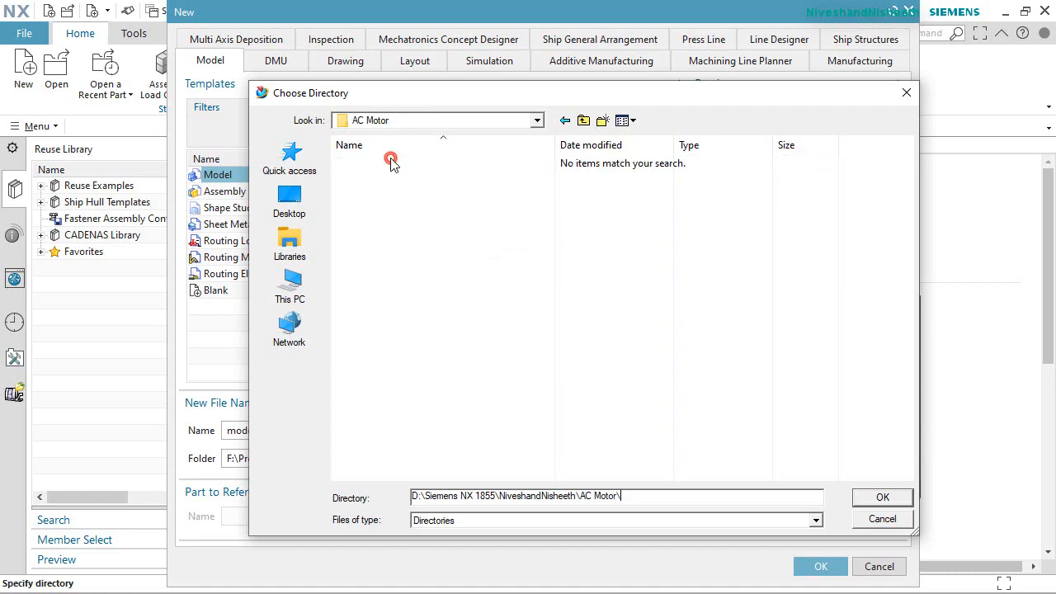
click(881, 496)
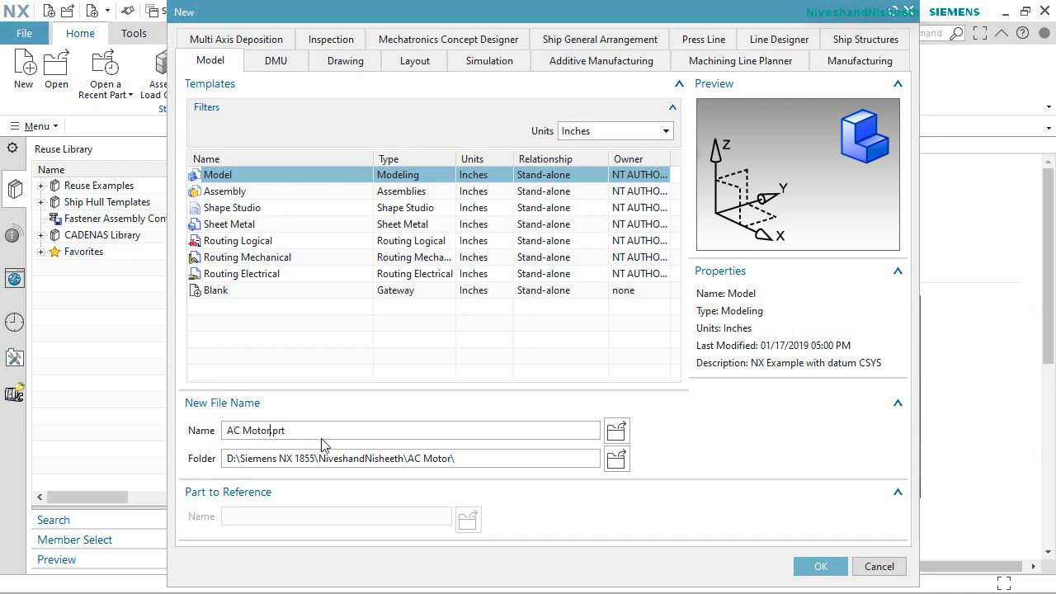
click(816, 566)
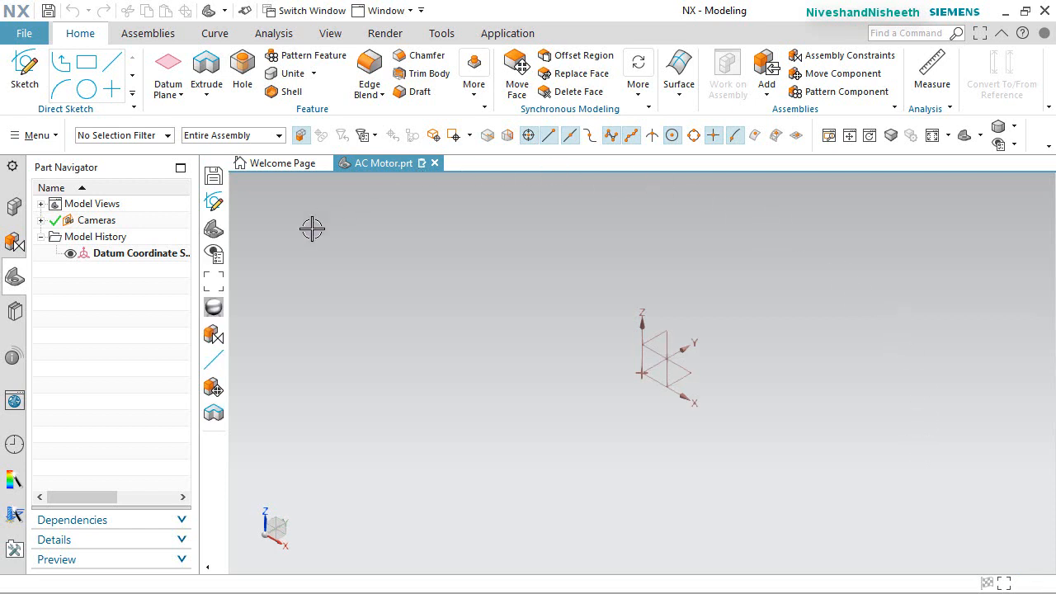
click(700, 292)
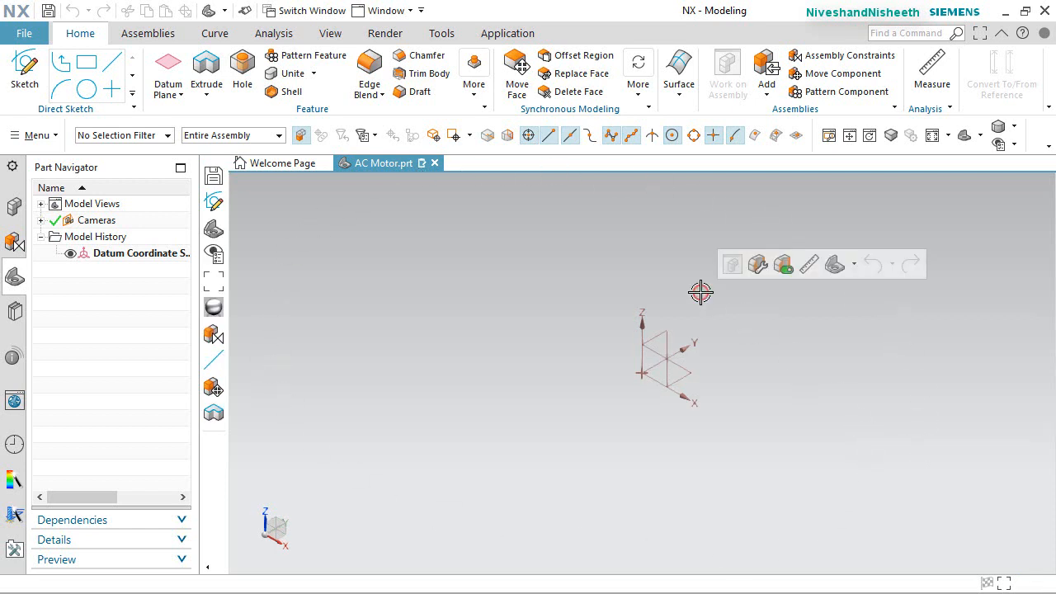
click(338, 558)
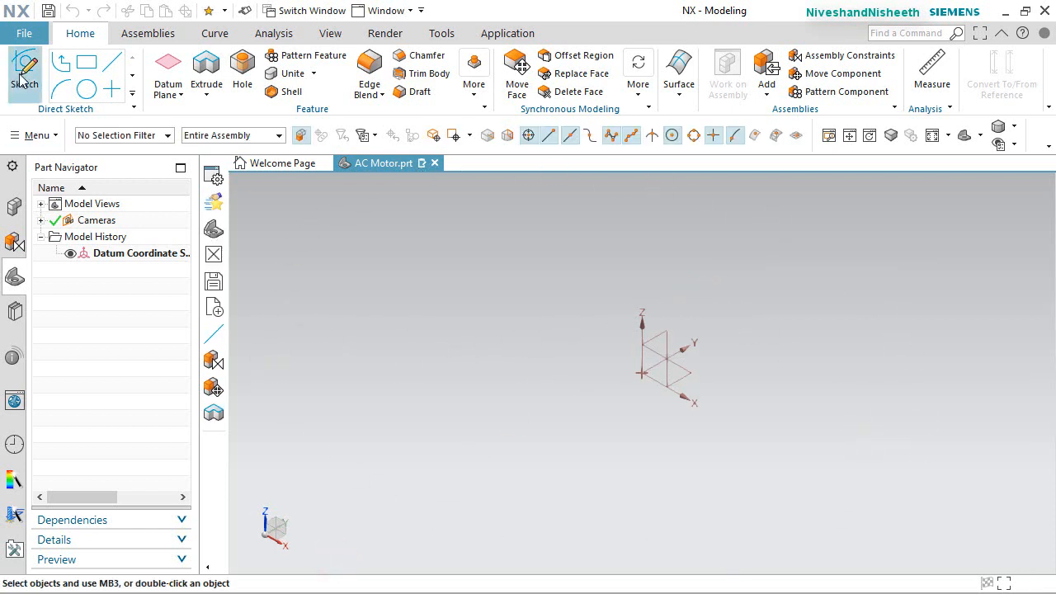
Configure the PMI preferences for dimension text units to 5 decimal places with Period as the decimal delimiter
click(14, 32)
click(126, 166)
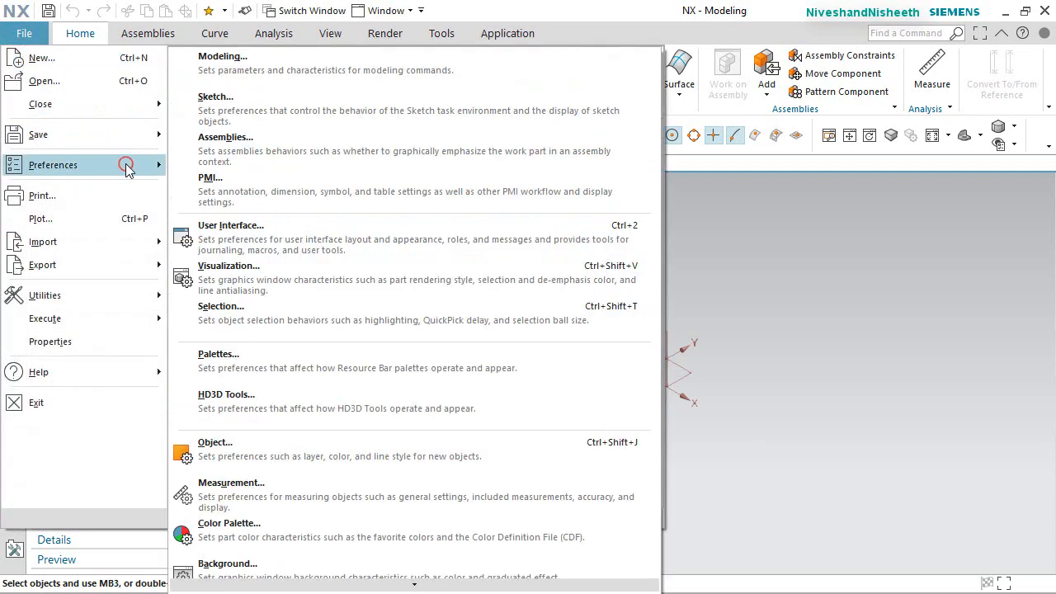
click(255, 178)
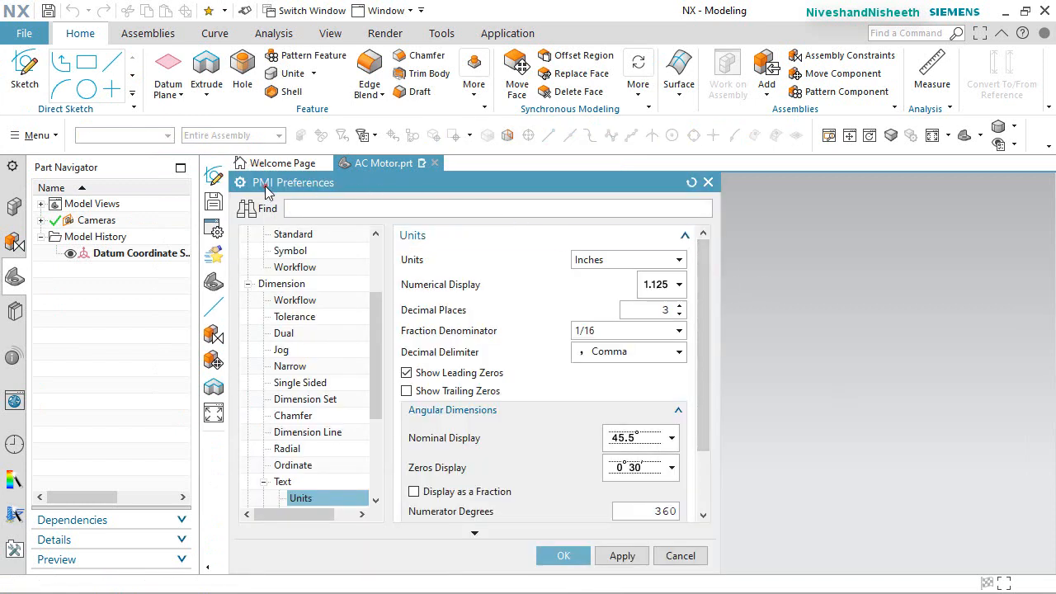
click(680, 309)
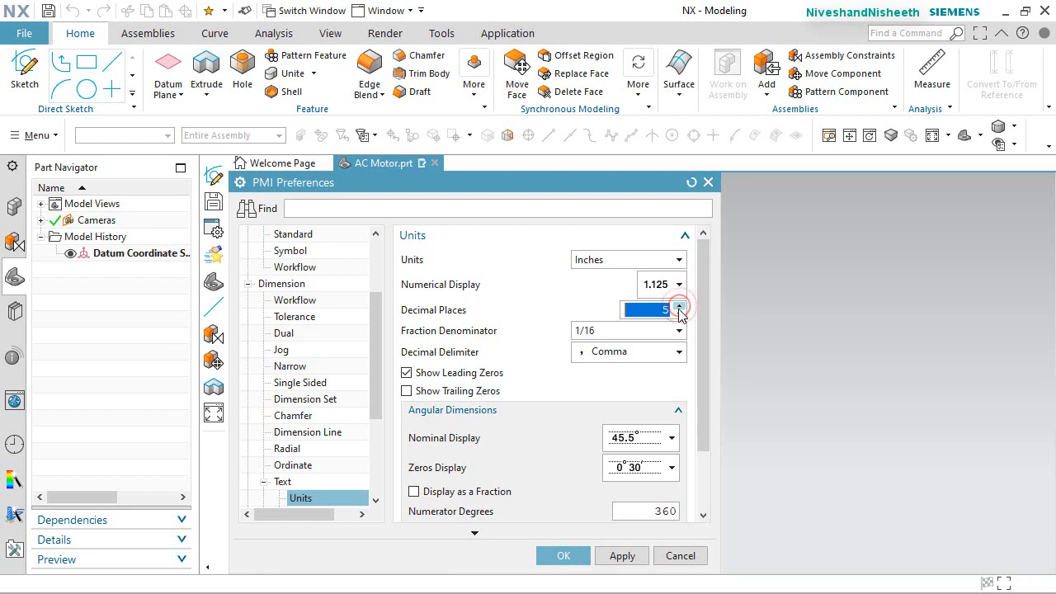
click(673, 354)
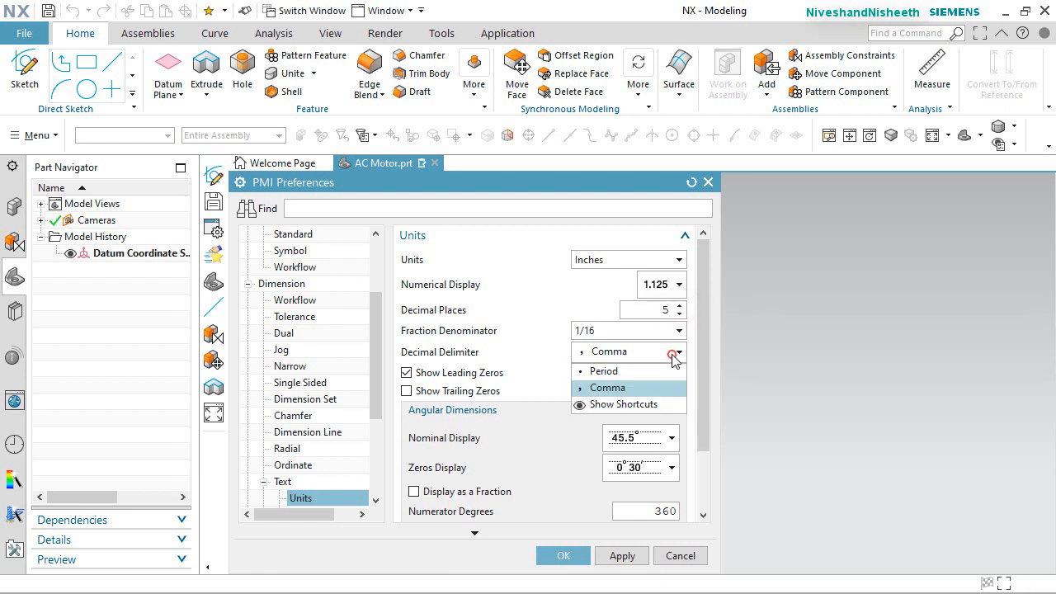
click(624, 371)
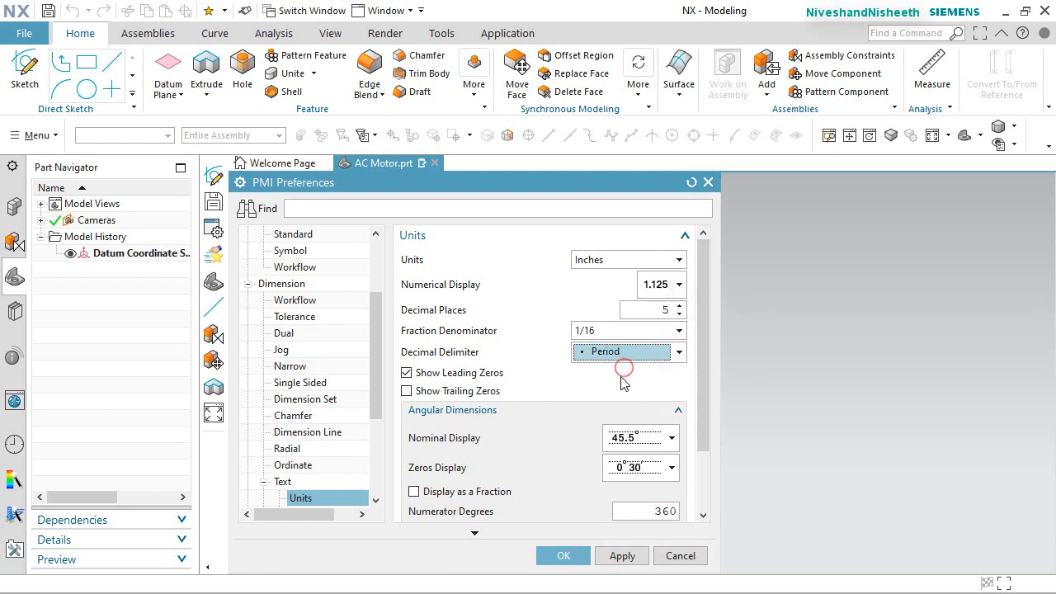
click(579, 559)
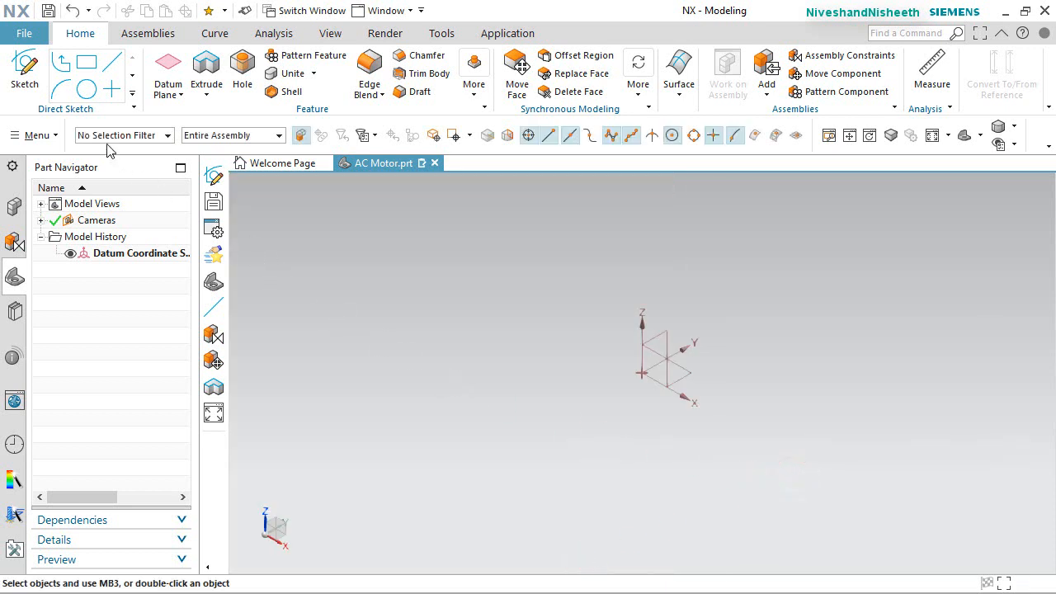
Create a sketch on the XZ plane of the datum coordinate system
click(25, 70)
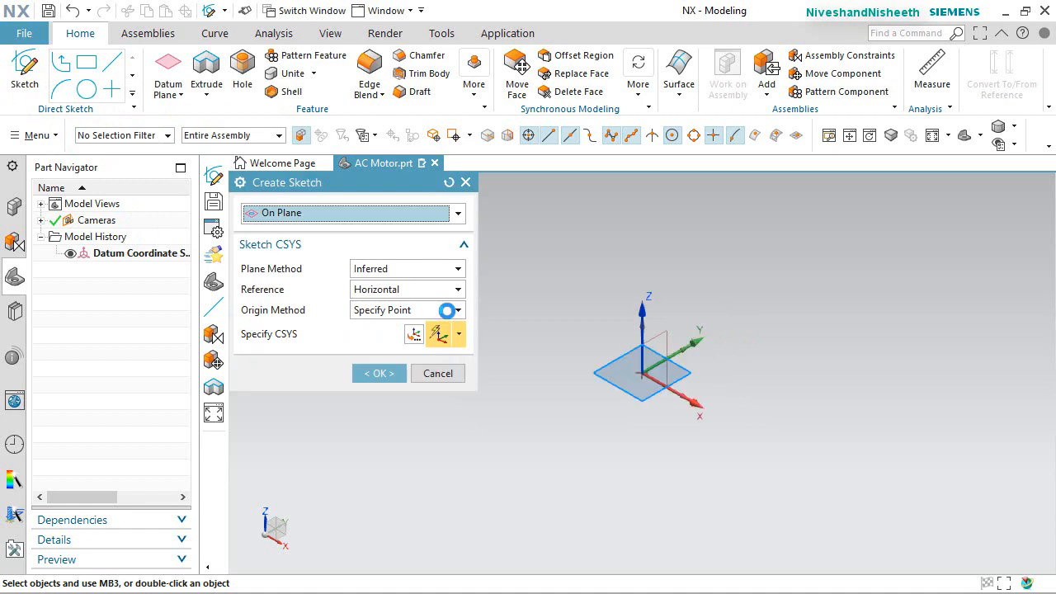
click(657, 347)
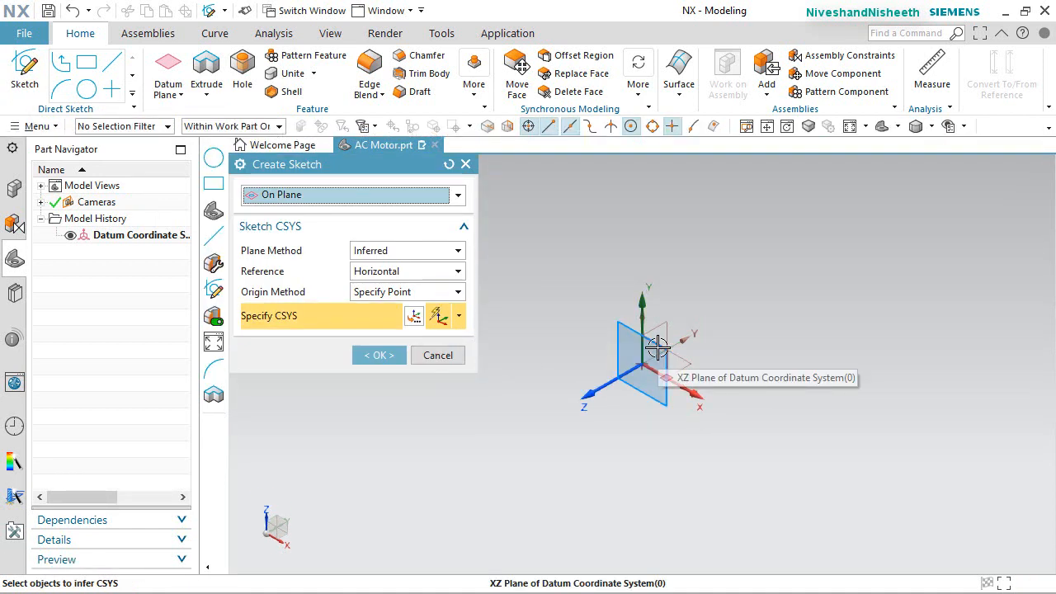
click(657, 347)
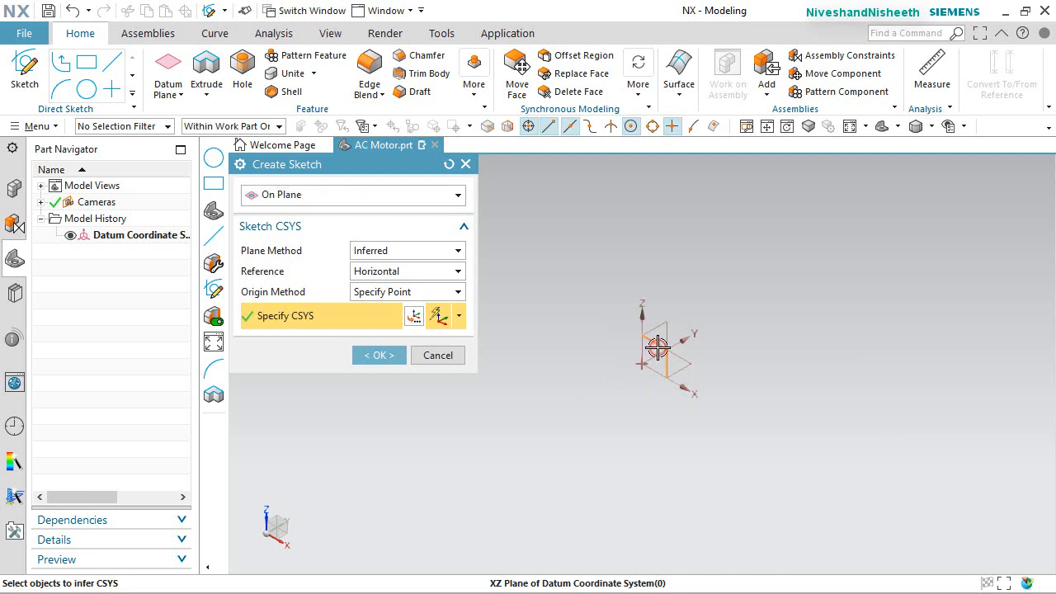
click(392, 355)
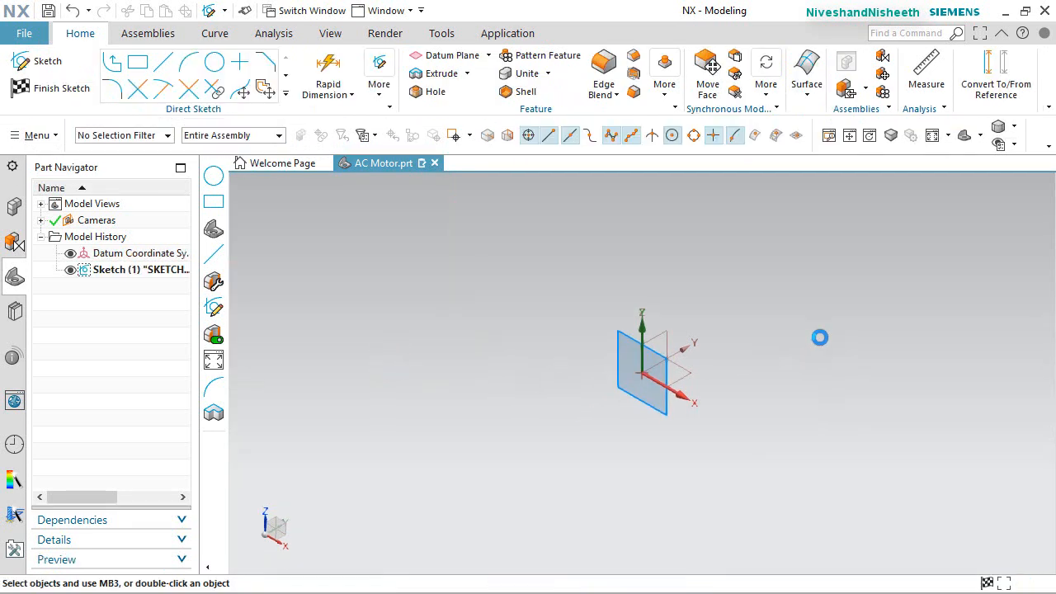
Draw a horizontal line about 4.65 in long from the sketch origin along the positive X axis
mouse_move(796, 376)
middle_down()
mouse_move(817, 353)
mouse_move(806, 351)
middle_up()
right_click(786, 352)
click(785, 352)
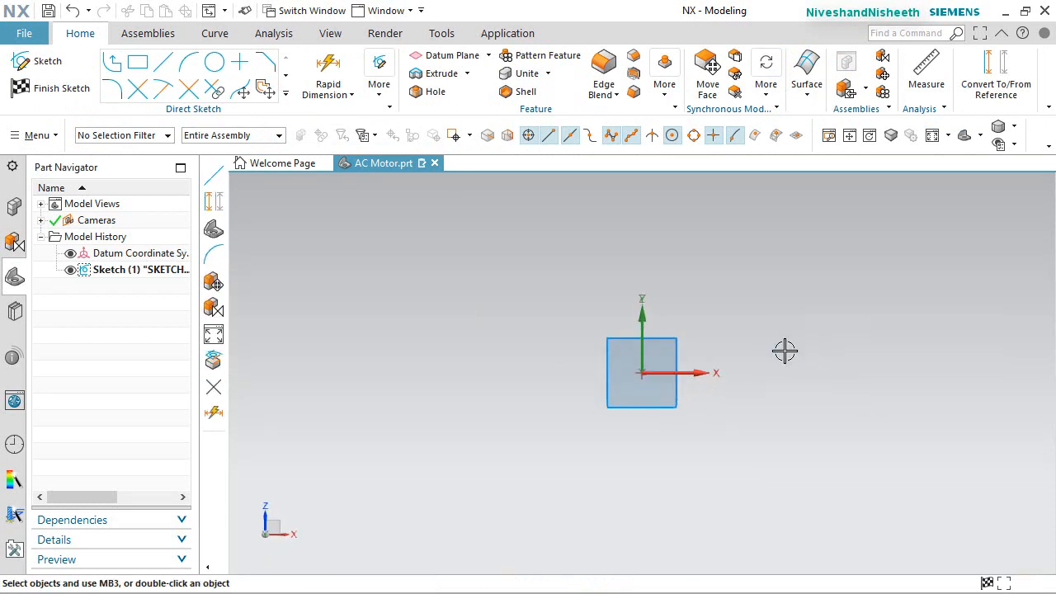
click(161, 65)
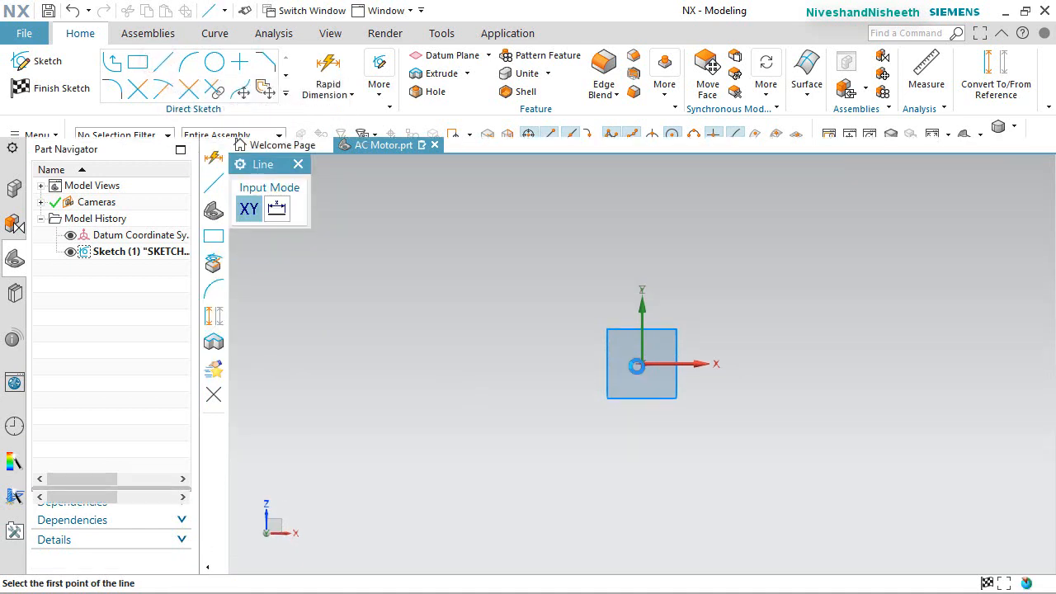
click(641, 364)
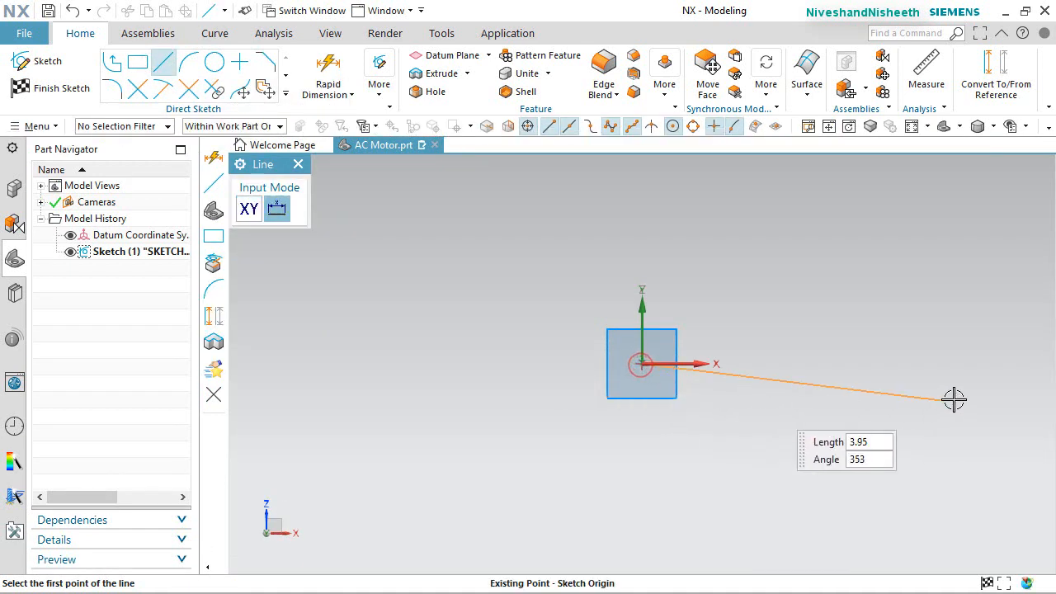
click(1001, 363)
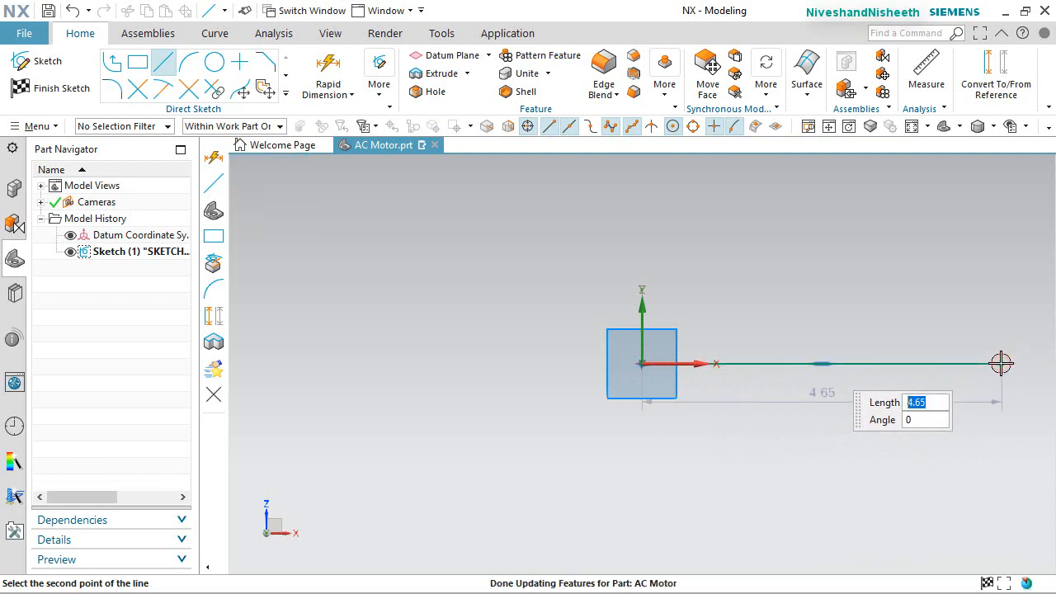
right_click(960, 286)
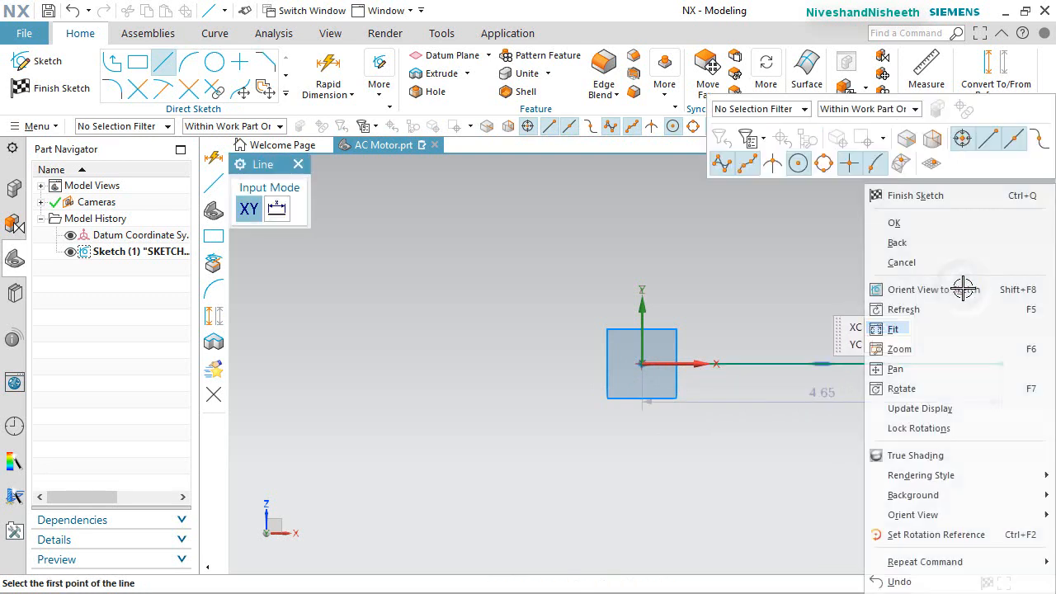
click(902, 223)
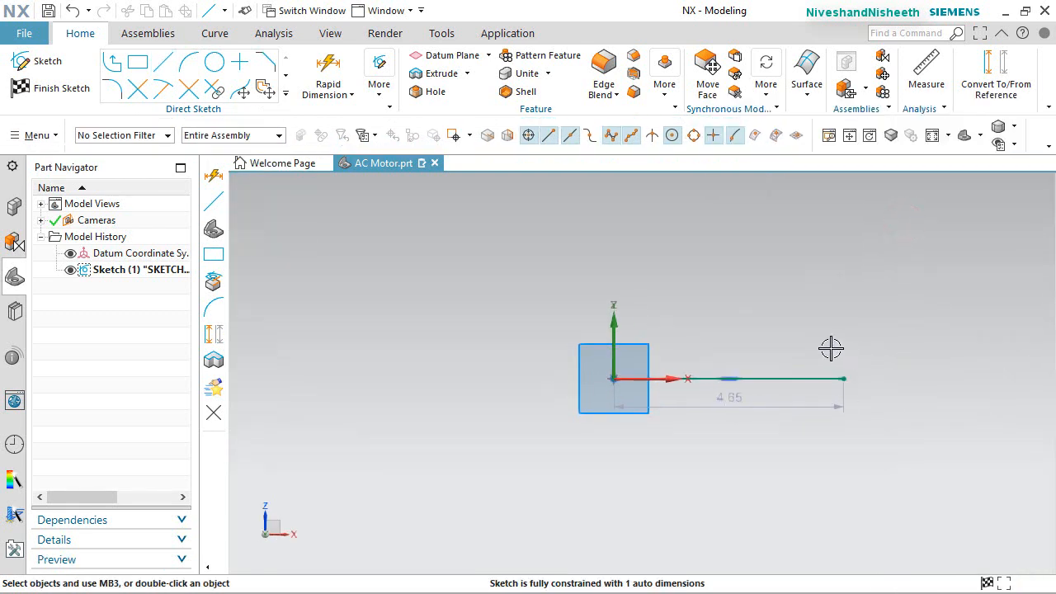
Draw a vertical line about 1 in long upward from the free end of the horizontal line
click(689, 278)
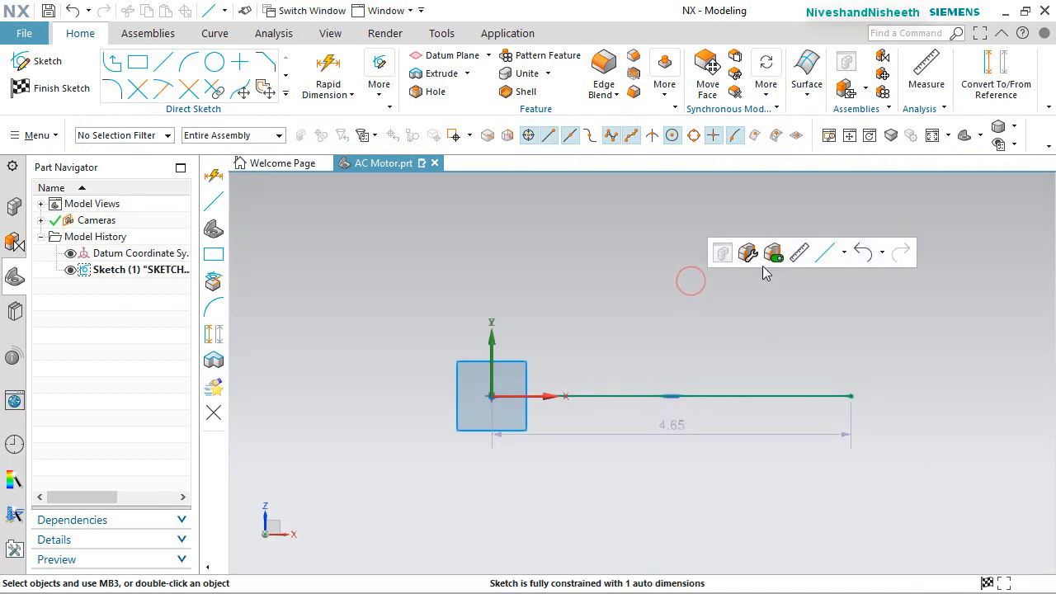
click(823, 255)
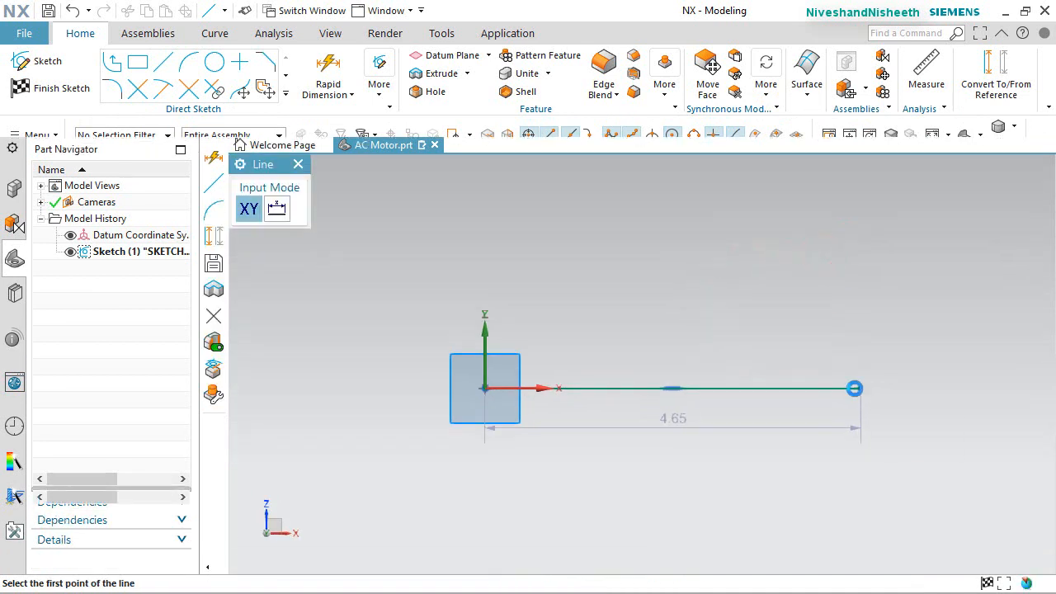
click(858, 388)
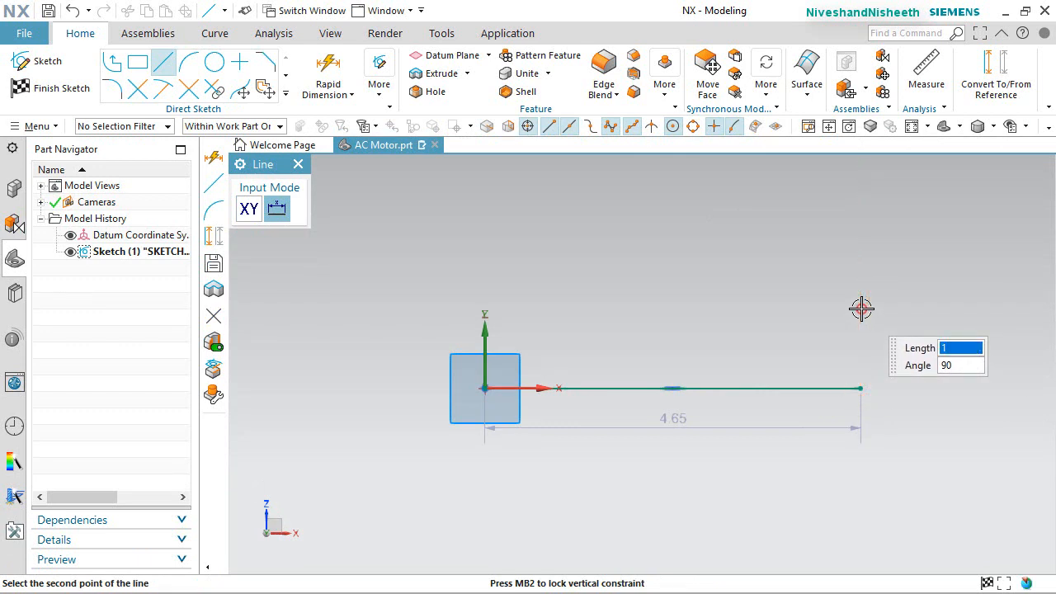
click(860, 307)
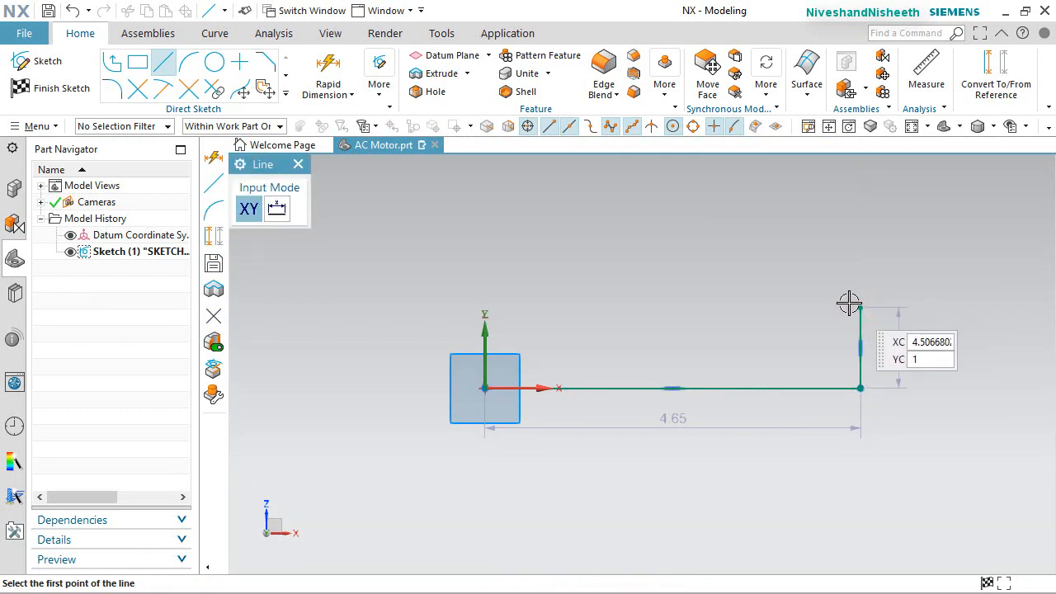
Draw an inclined line about 1 in long at 150° from the upper end of the vertical line
click(852, 306)
click(853, 306)
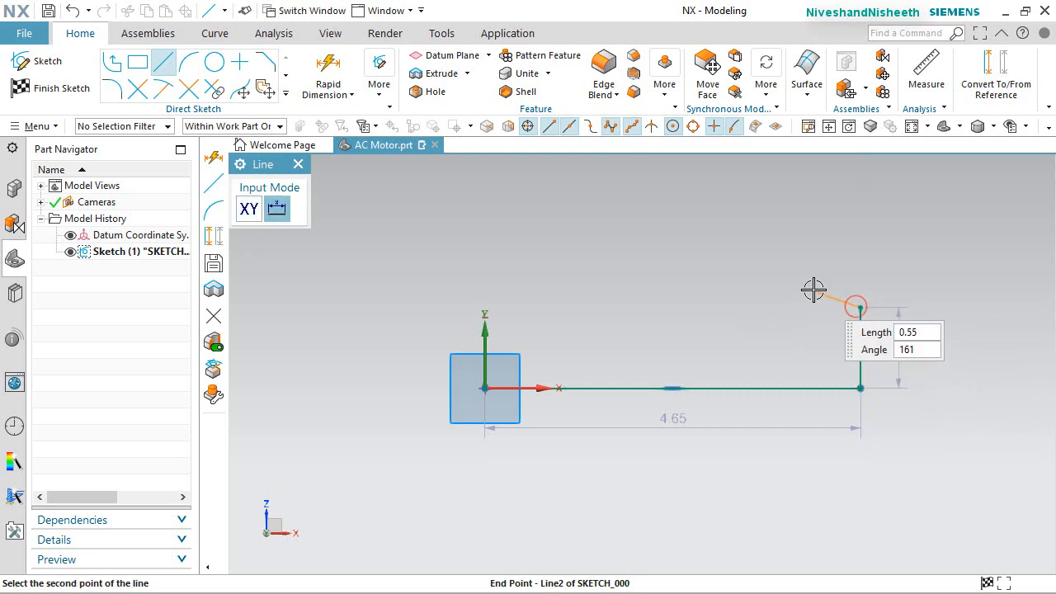
click(789, 268)
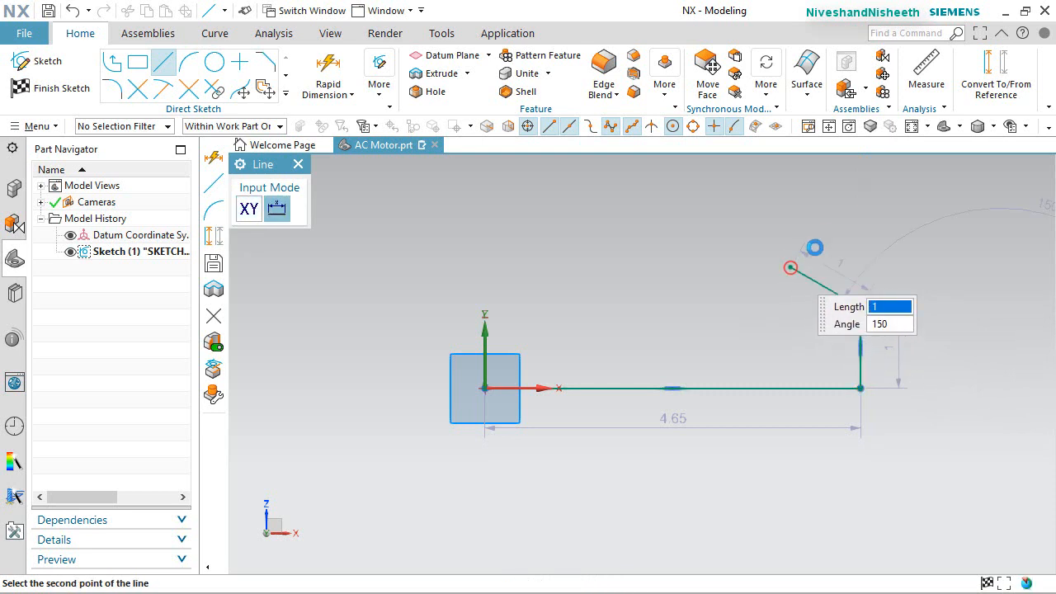
right_click(831, 227)
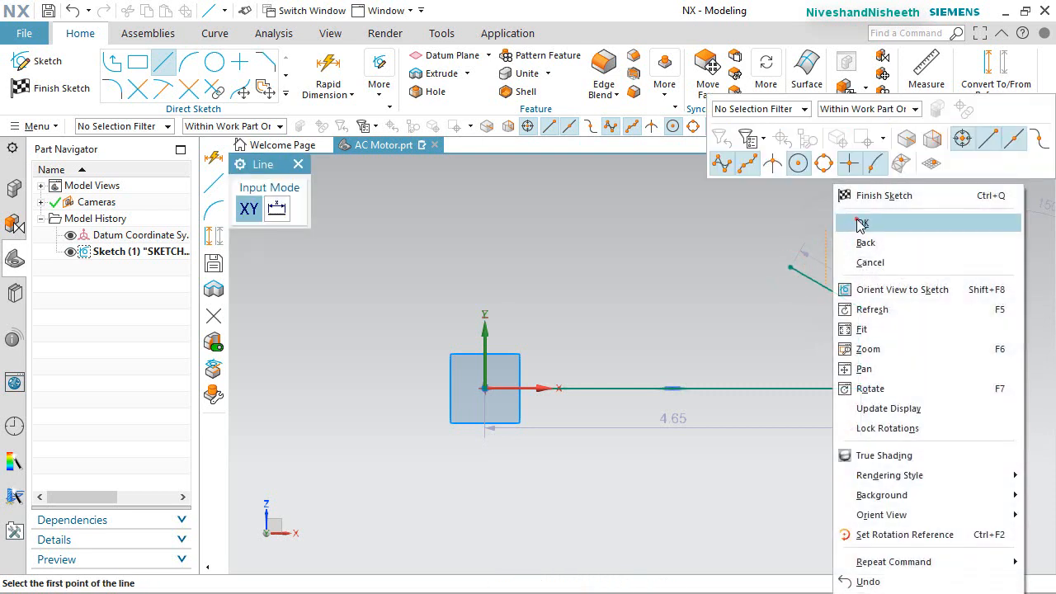
click(860, 222)
click(863, 218)
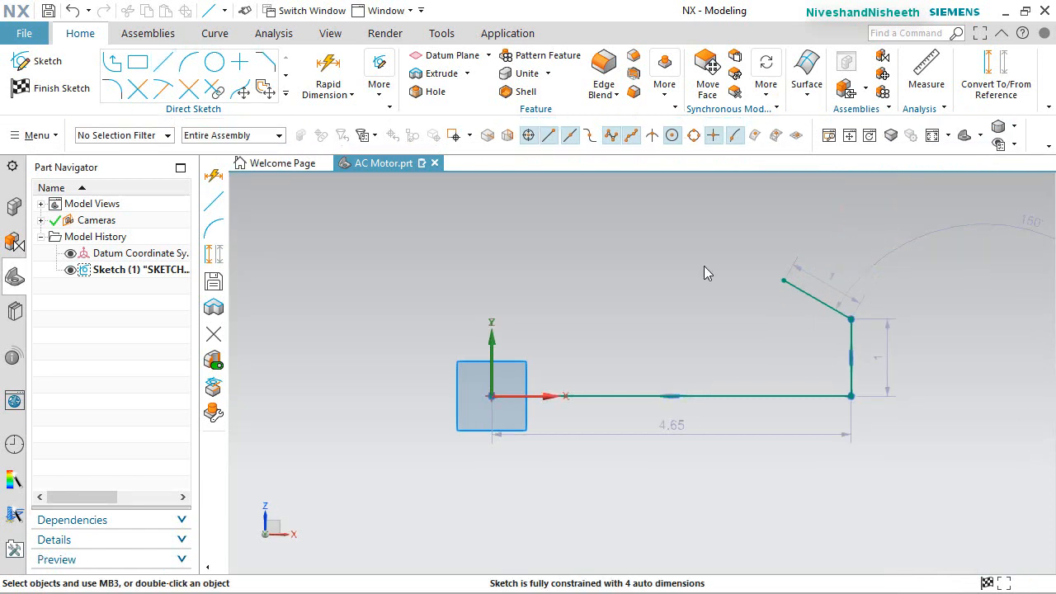
Set the vertical line's length to 2.85433 in and move its dimension slightly farther from the line
click(885, 350)
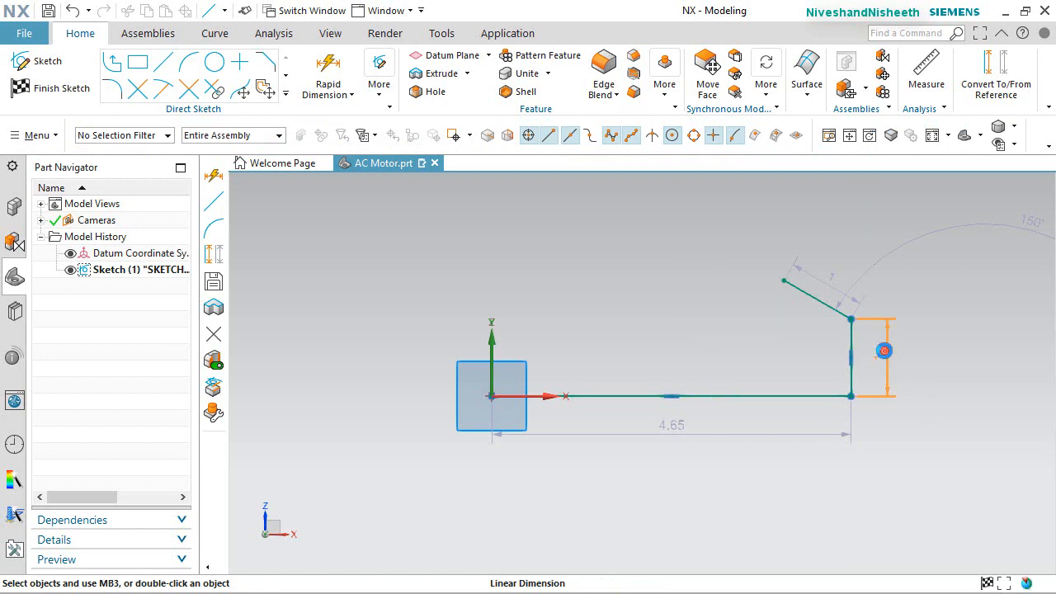
double_click(885, 351)
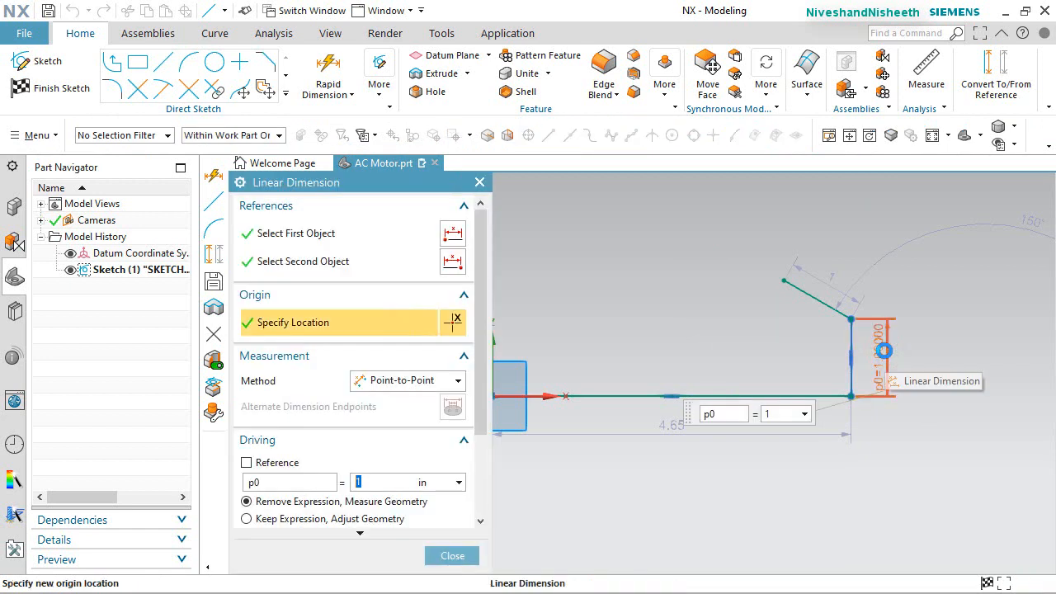
text(2.85433)
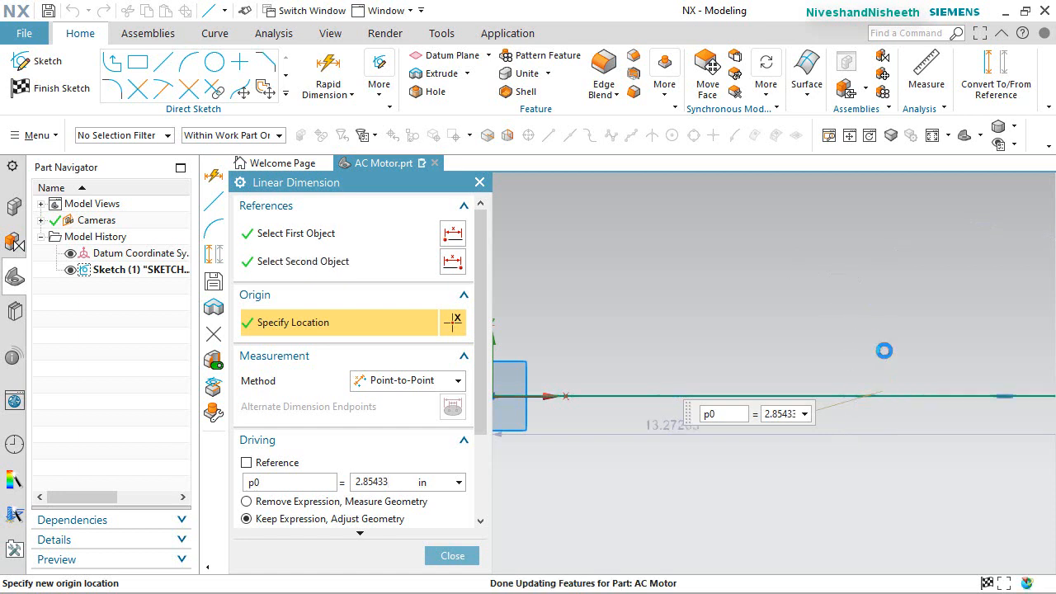
scroll(695, 455, down, 6)
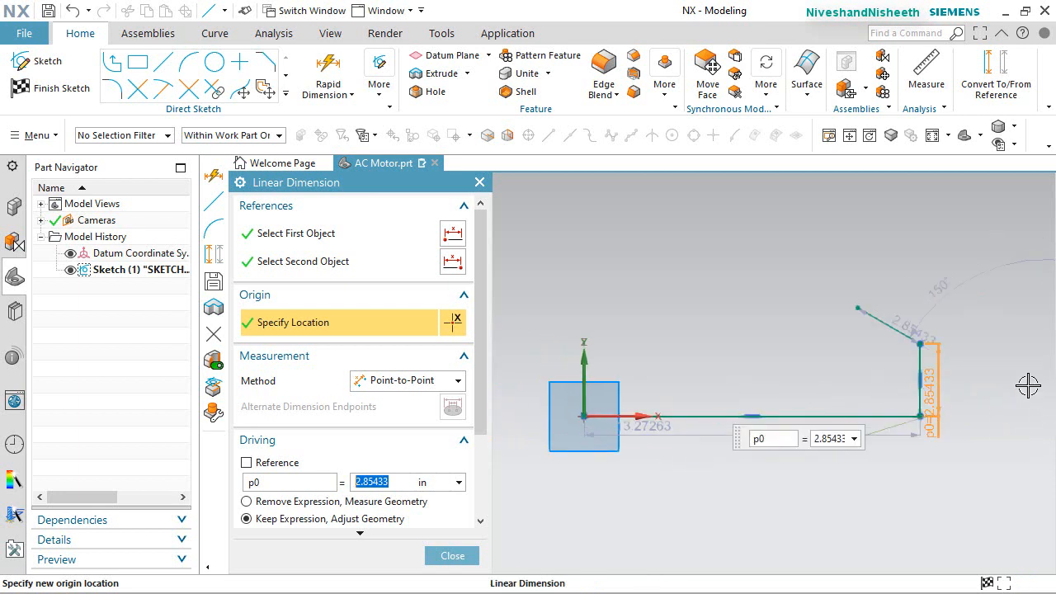
scroll(996, 372, up, 3)
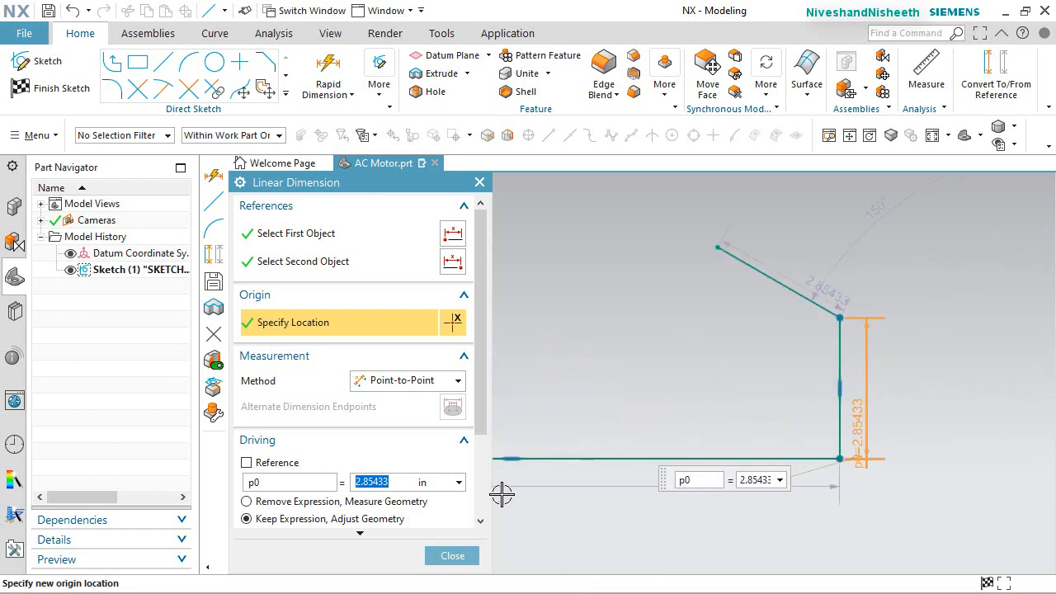
click(453, 555)
drag(861, 417, 899, 386)
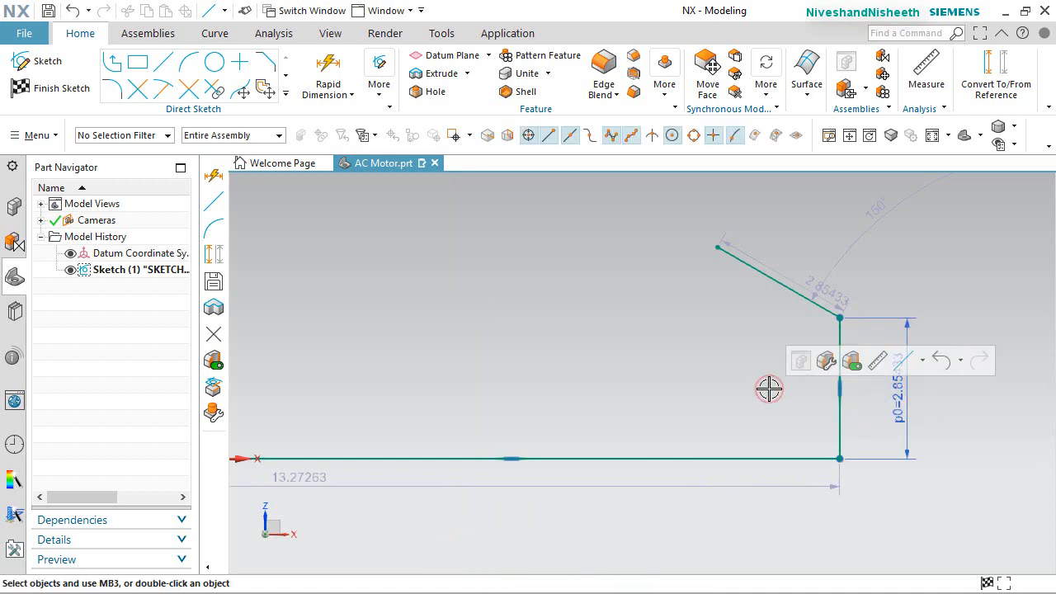
Dimension the vertical distance between the inclined line's free end and the vertical line's lower end as 3.85827 in
click(328, 75)
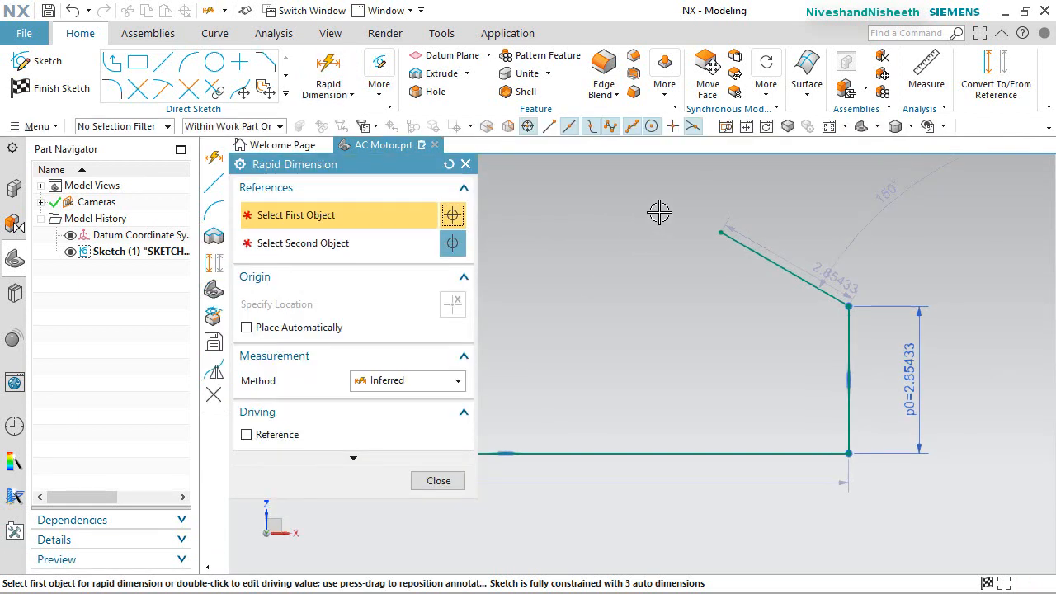
click(718, 230)
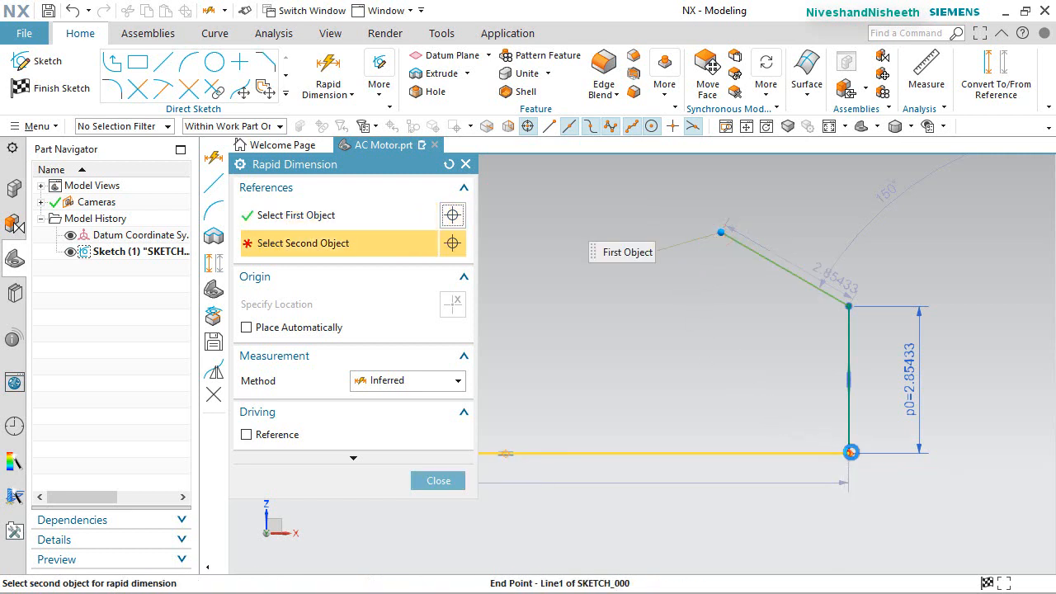
click(847, 452)
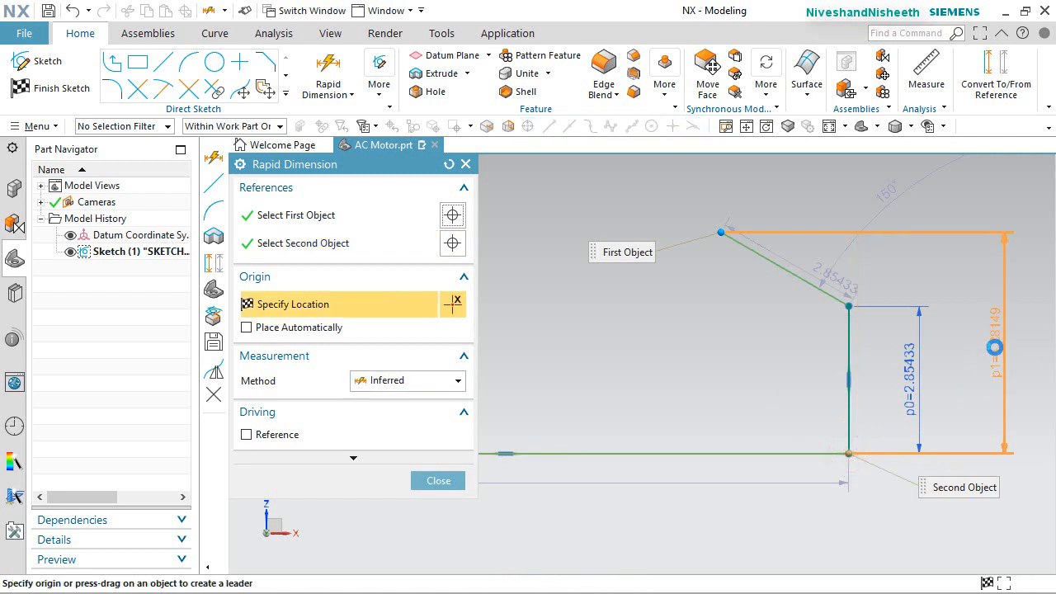
click(994, 347)
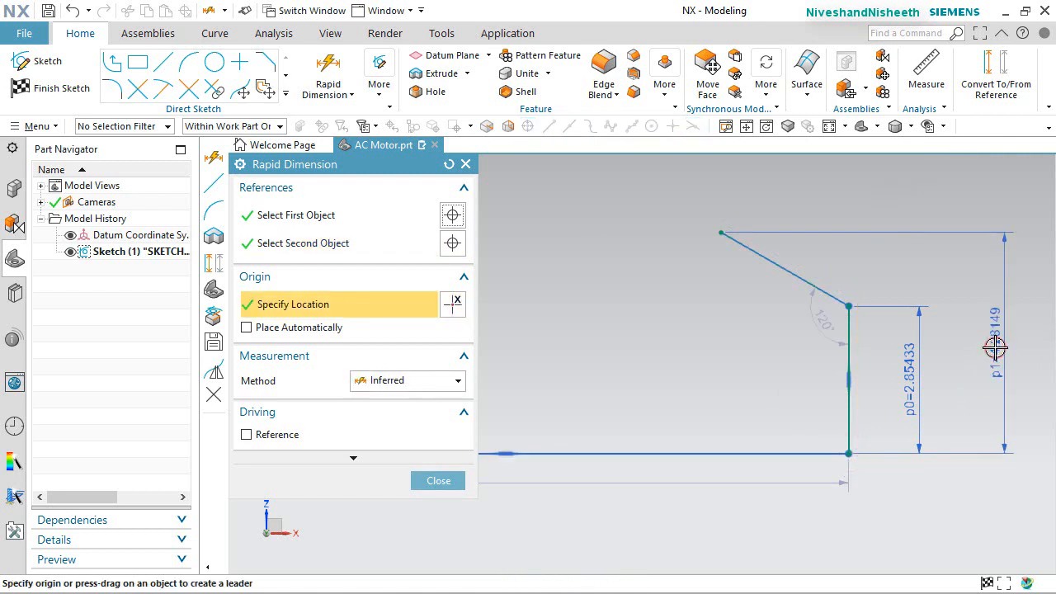
text(3.85)
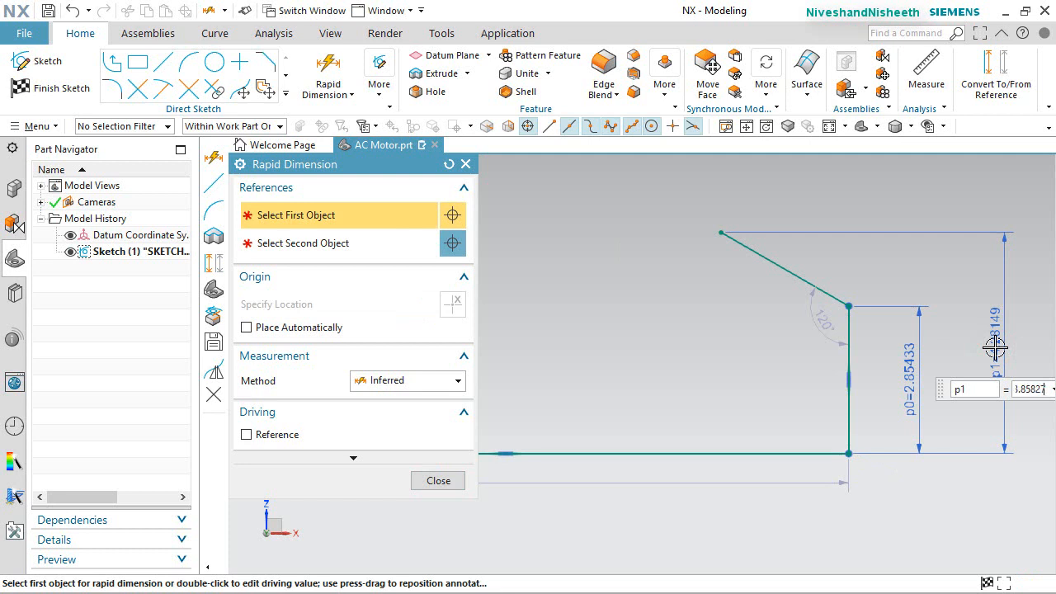
text(827)
key(Return)
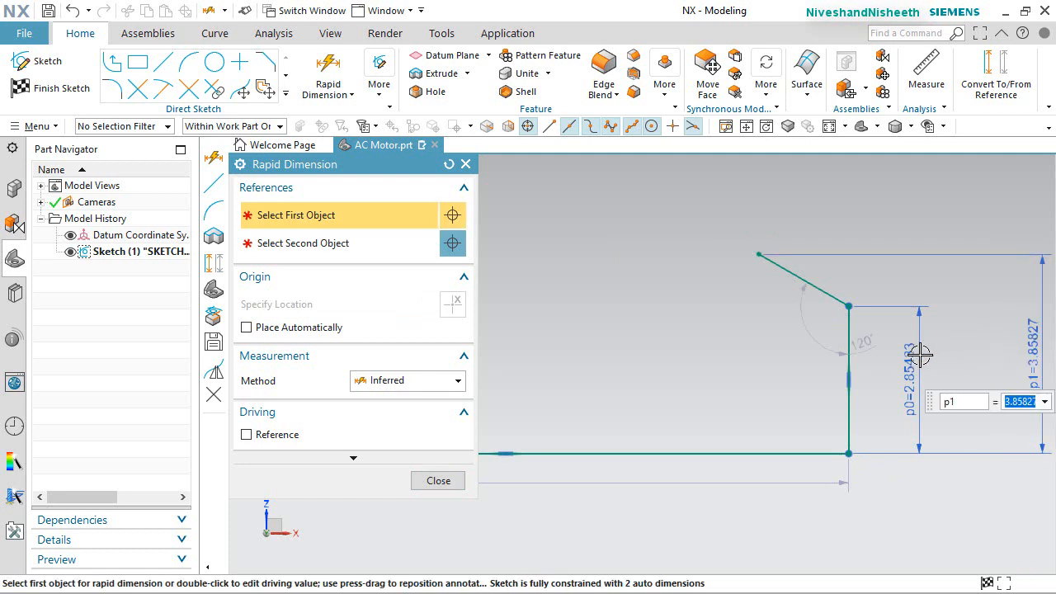
click(446, 480)
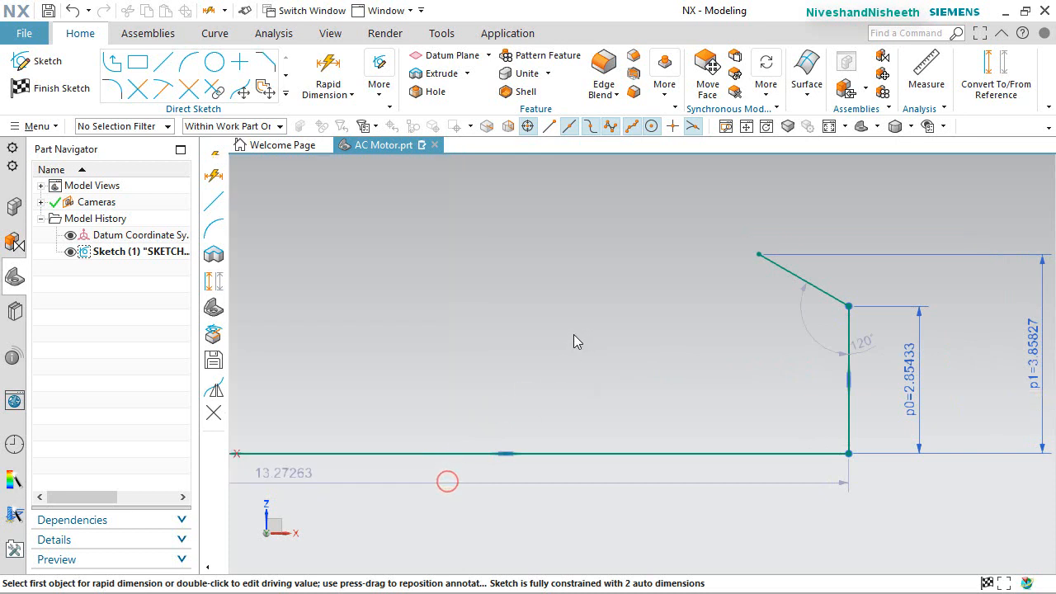
Move the 3.85827 in overall height dimension closer to the profile
scroll(573, 335, down, 3)
scroll(705, 335, up, 1)
scroll(706, 336, up, 2)
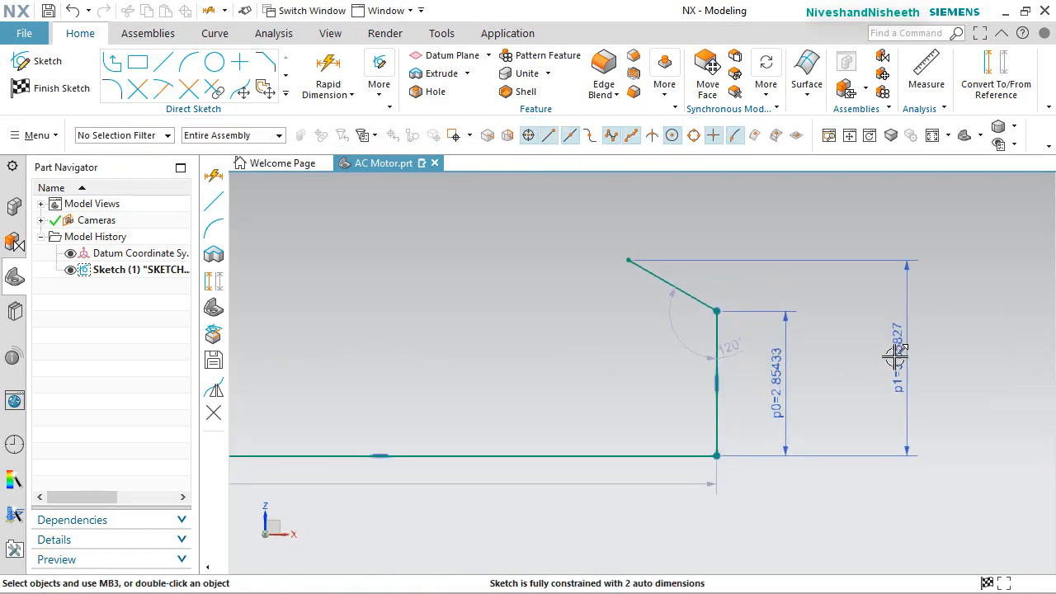
drag(899, 356, 843, 369)
click(597, 339)
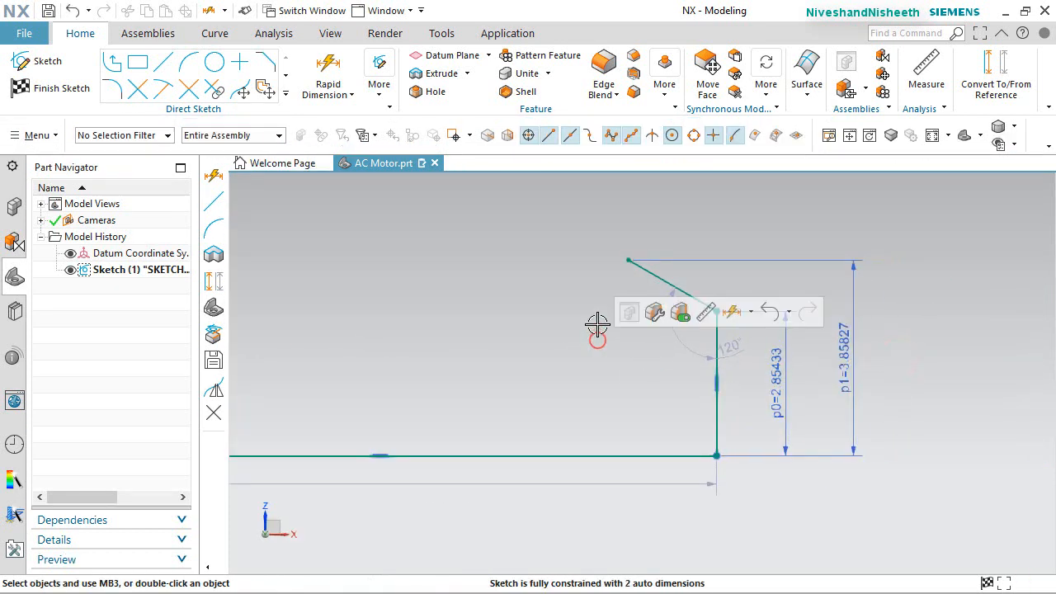
Draw a horizontal line about 1.7 in long from the inclined line's free end in the negative X direction
click(164, 63)
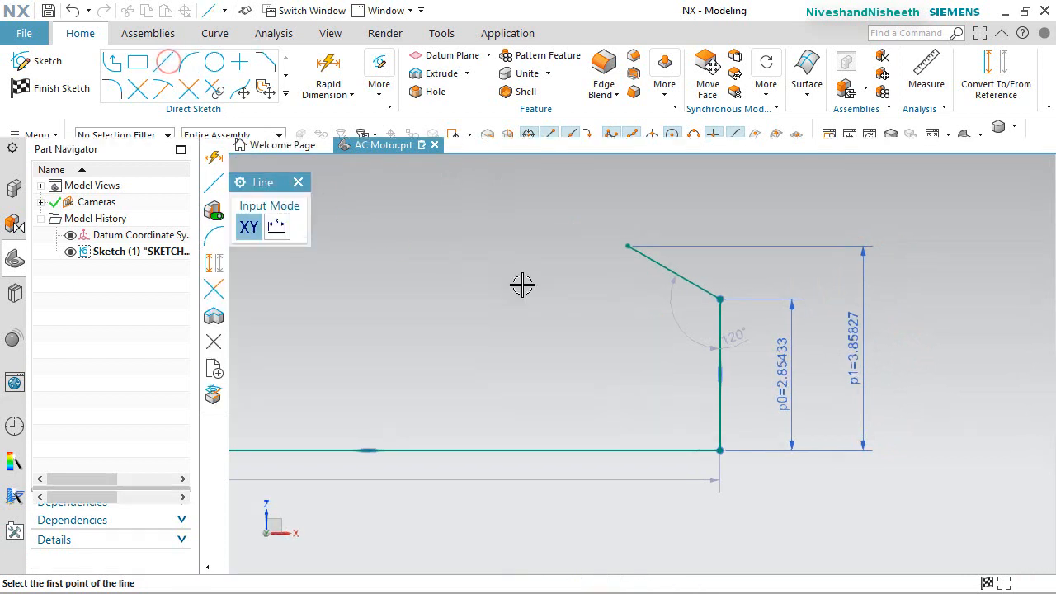
click(625, 245)
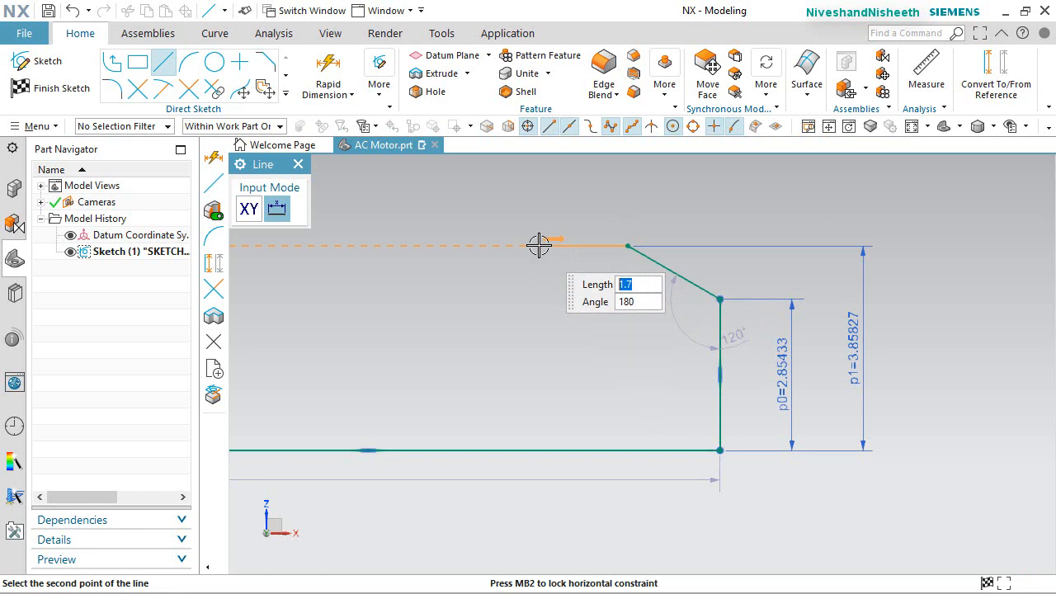
click(538, 245)
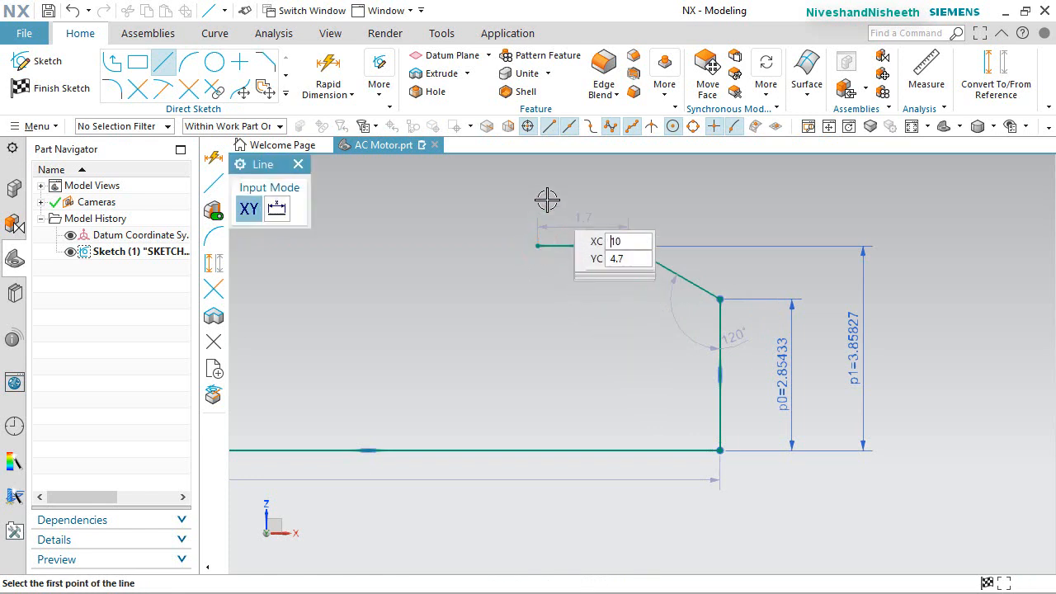
Dimension the horizontal distance from the upper line's free end to the vertical line as 3.34646 in, placed above the profile
click(334, 60)
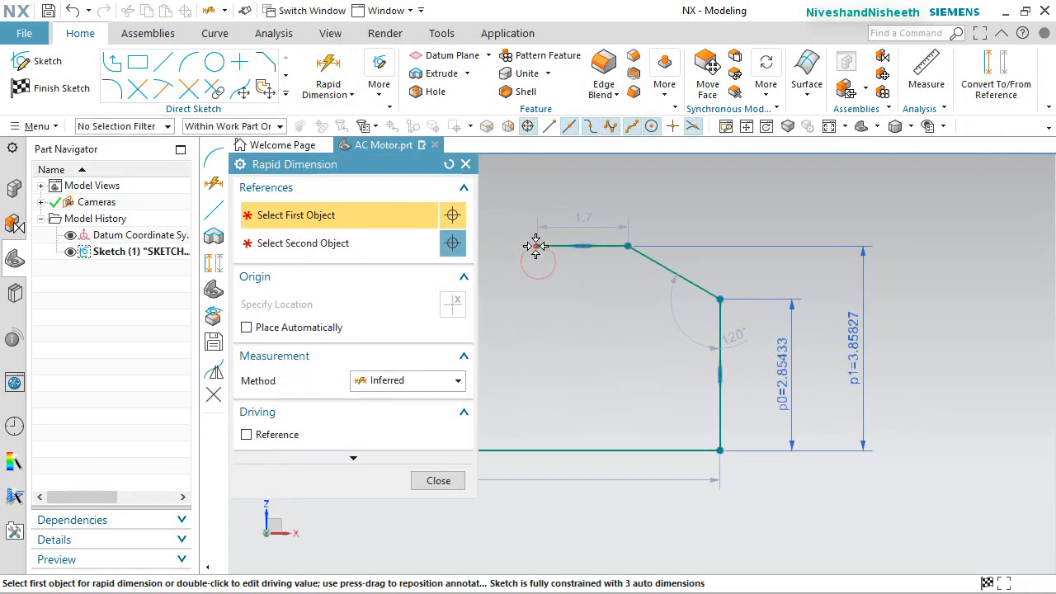
click(537, 245)
click(722, 300)
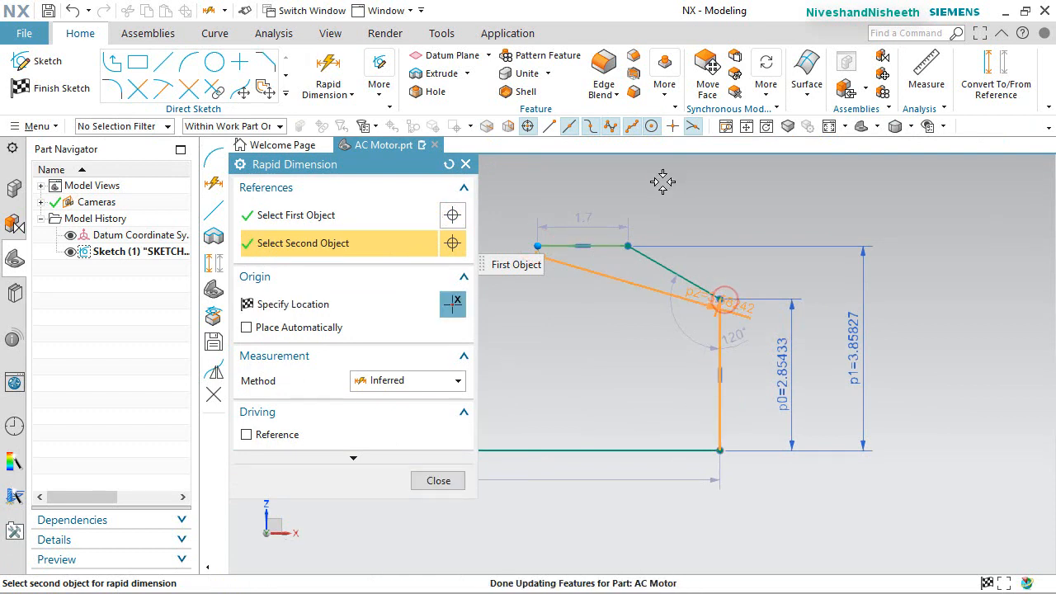
click(637, 177)
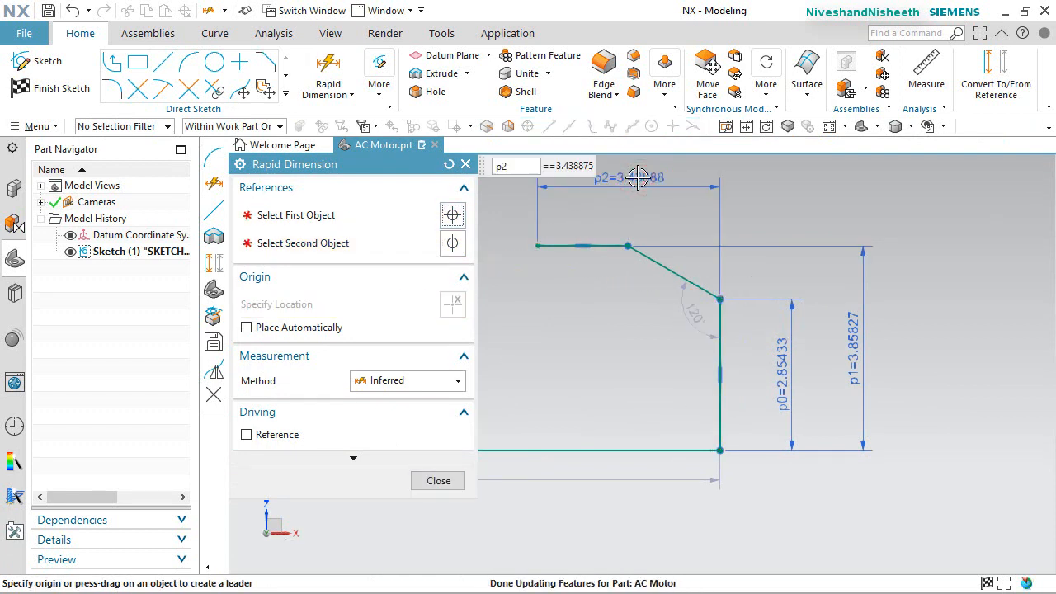
text(3.34)
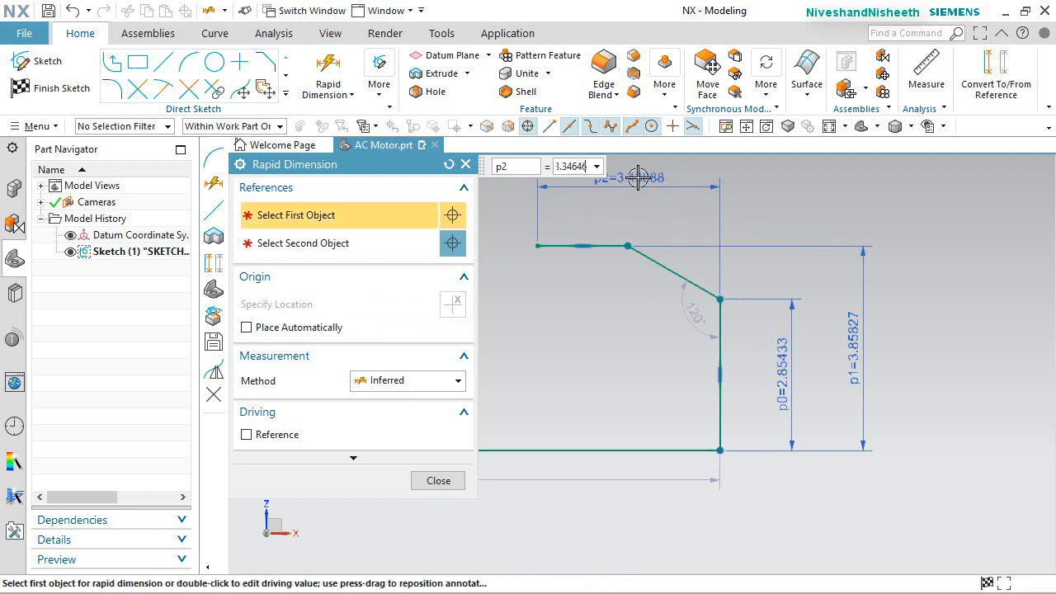
text(646)
key(Return)
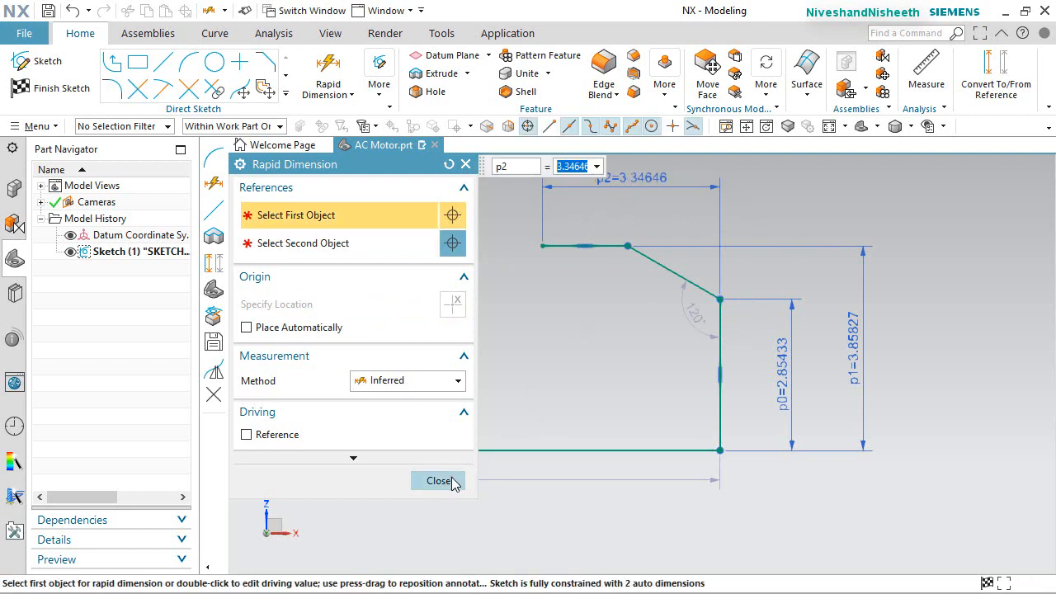
click(438, 480)
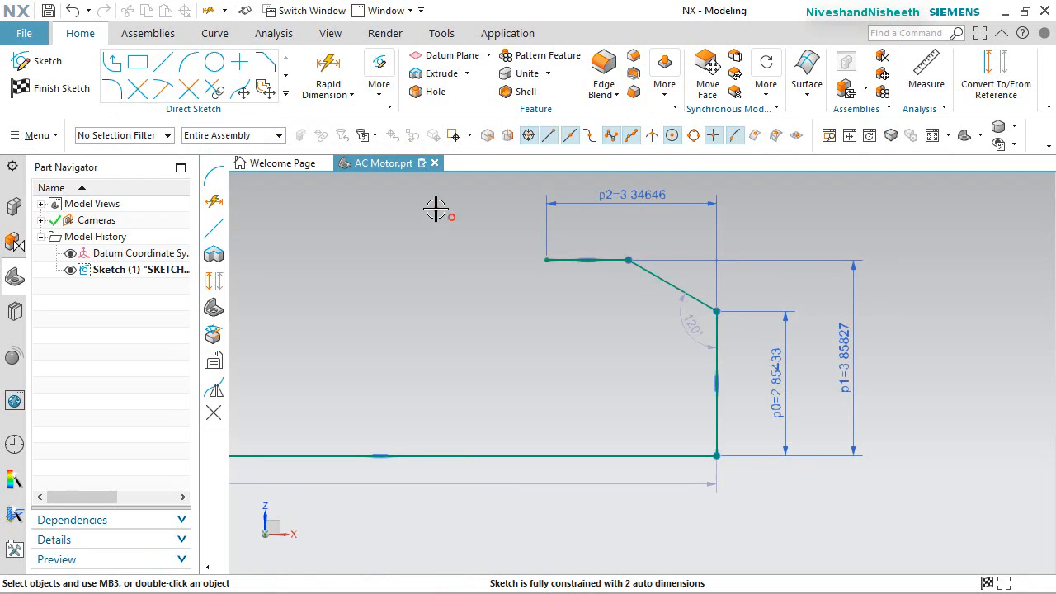
Add a 135° angular dimension between the upper horizontal line and the inclined line
key(d)
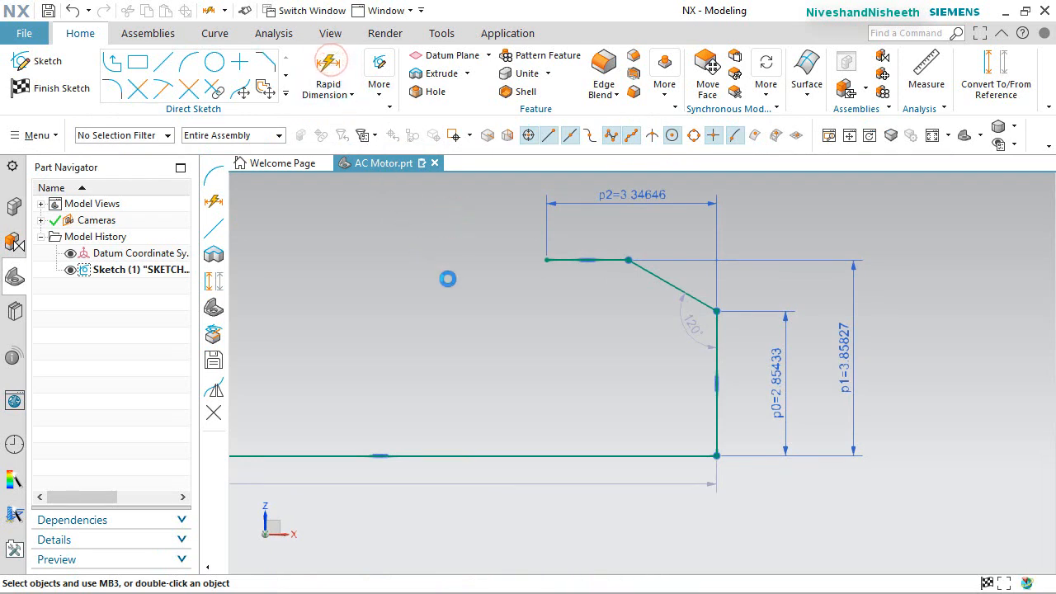
click(606, 245)
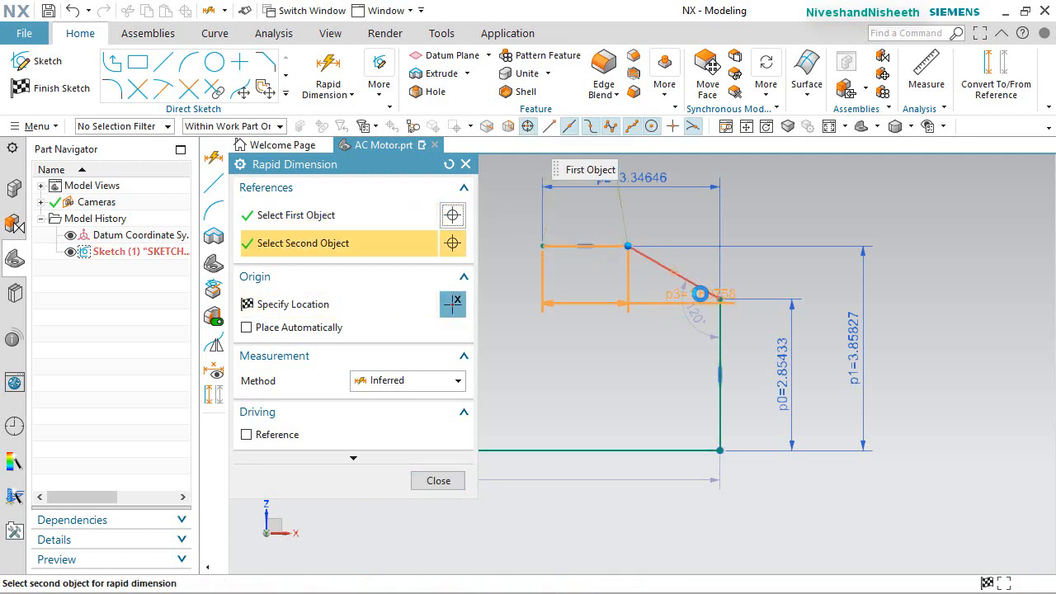
click(700, 294)
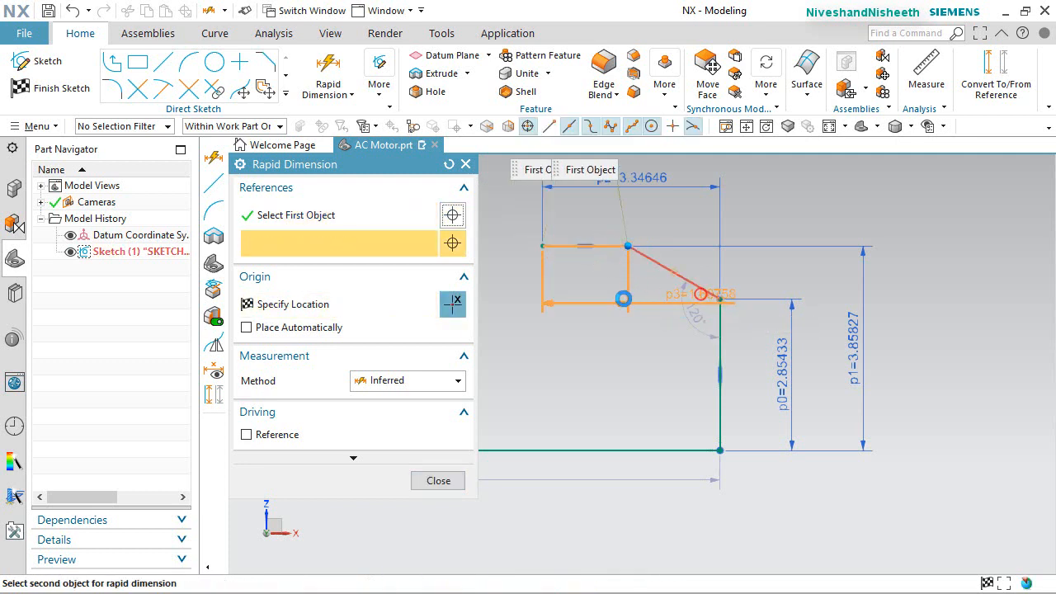
click(621, 311)
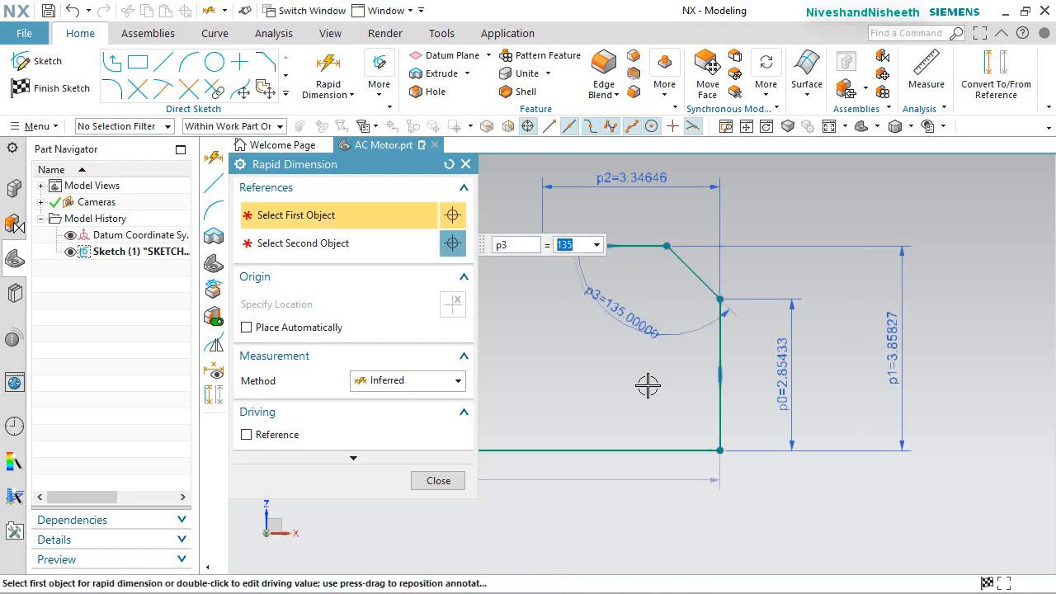
click(438, 480)
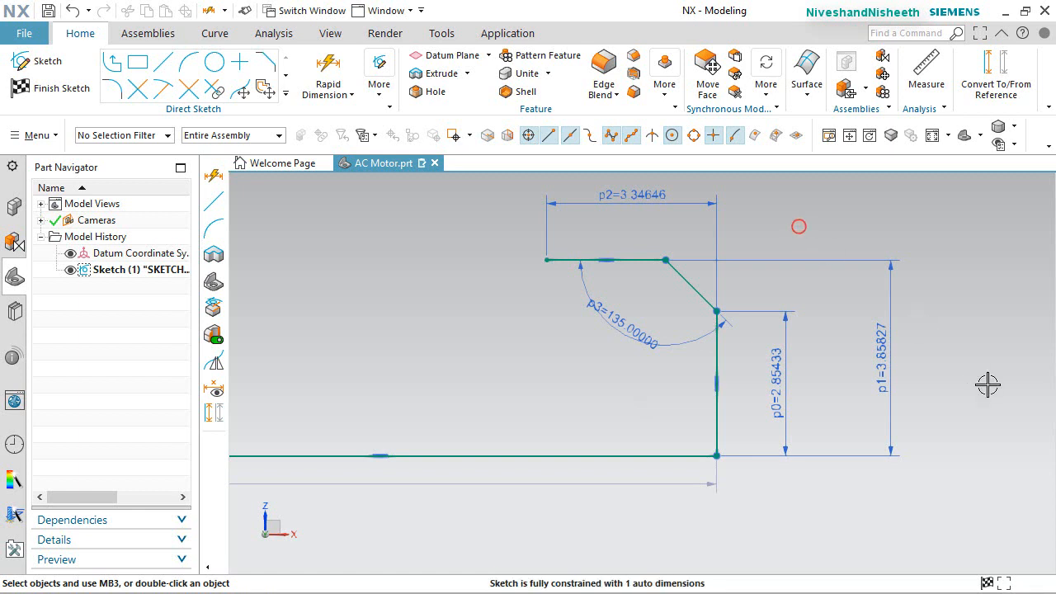
Set the length of the base line along the X axis to 12.00787 in
scroll(988, 385, down, 2)
drag(477, 450, 588, 465)
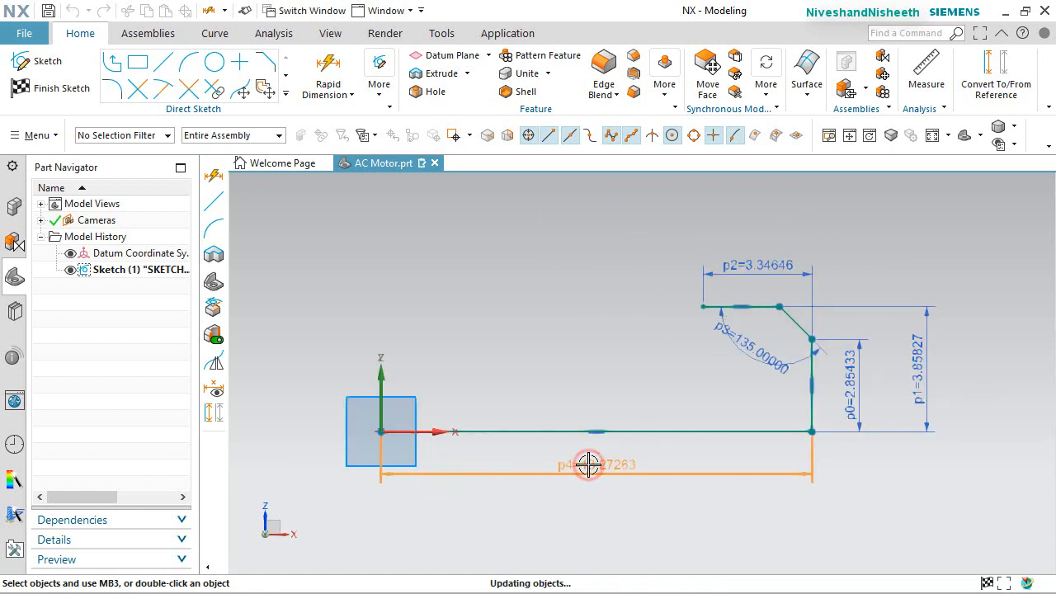
double_click(589, 464)
text(12.00787)
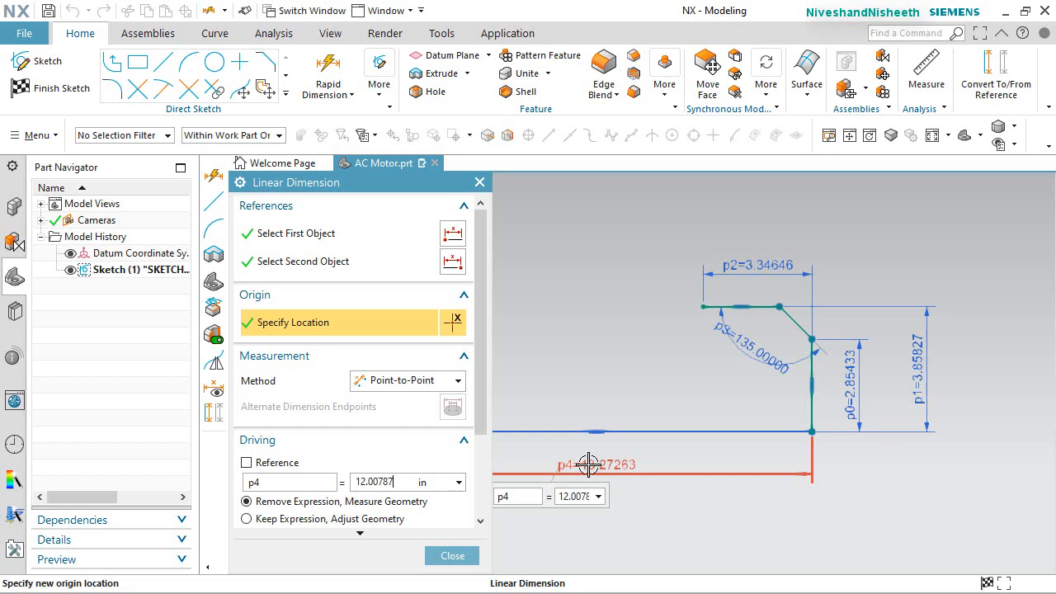
key(Return)
click(247, 518)
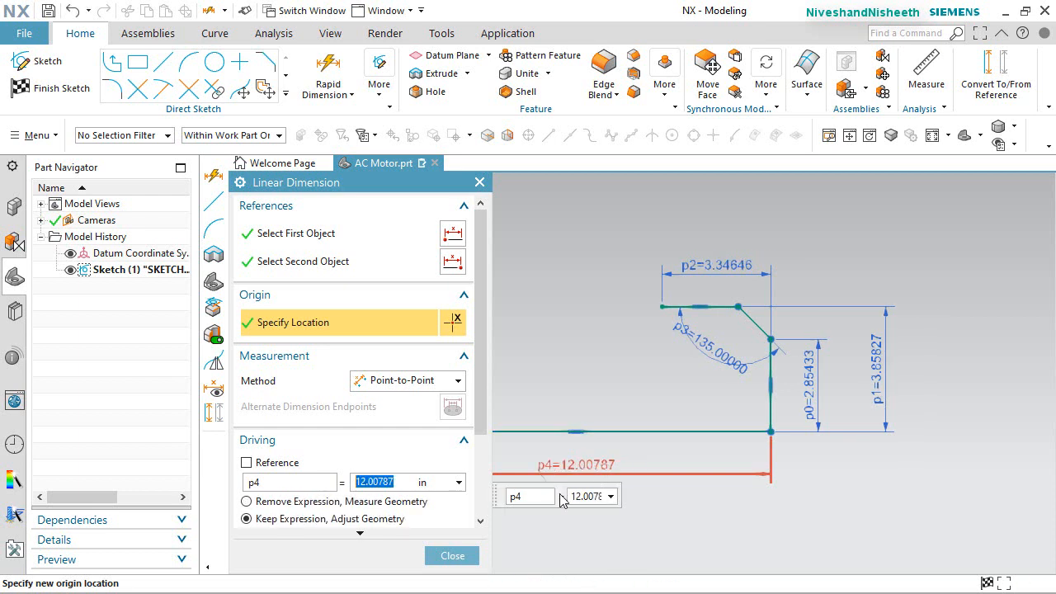
click(448, 556)
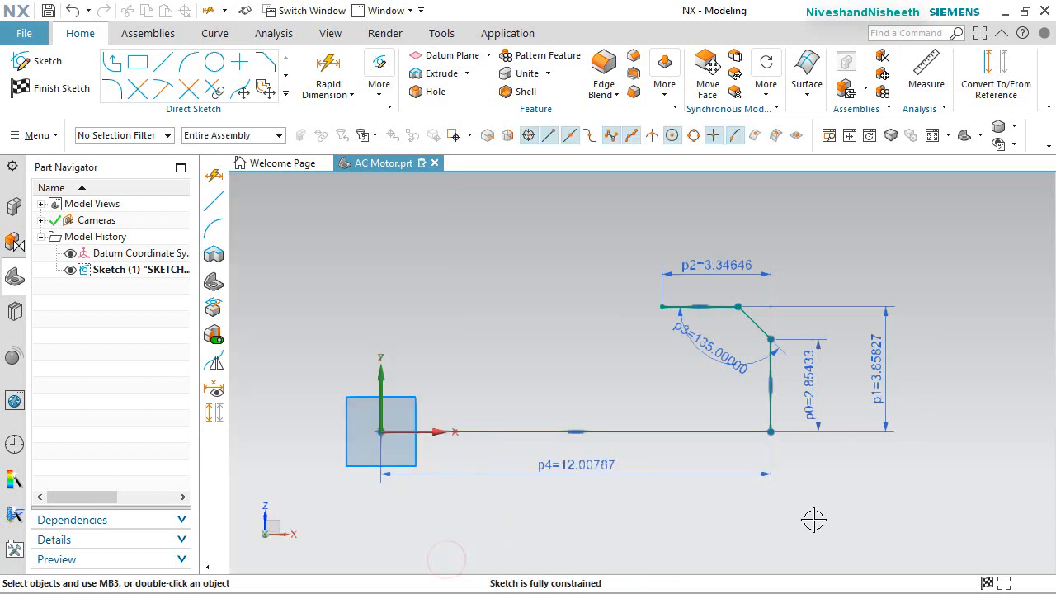
Offset the upper horizontal, inclined and vertical lines individually toward the inside of the profile by 0.11811 in, creating the offset dimension
click(815, 520)
key(ctrl+f)
click(714, 353)
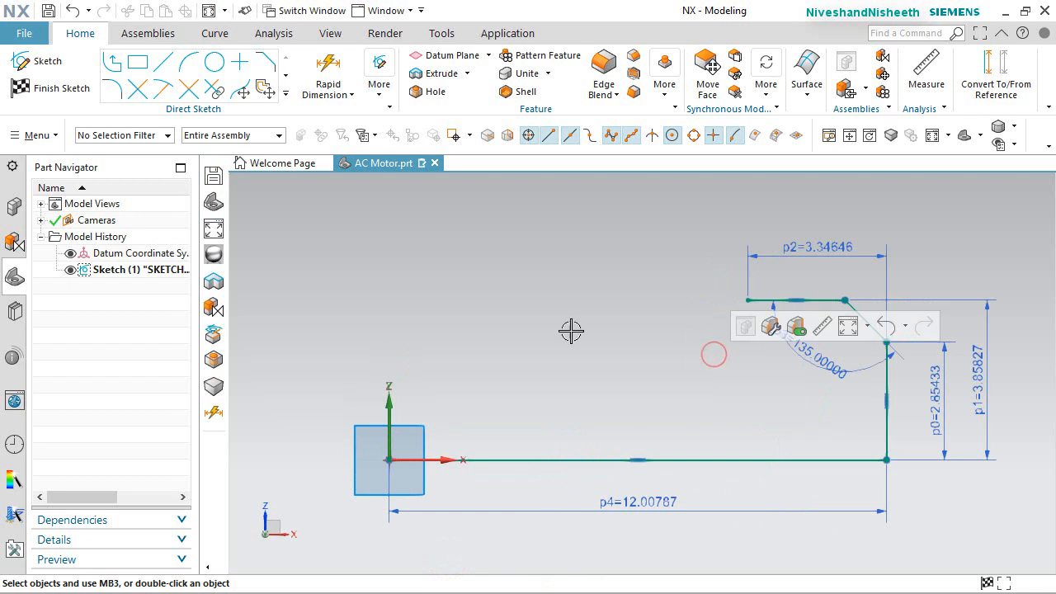
click(287, 95)
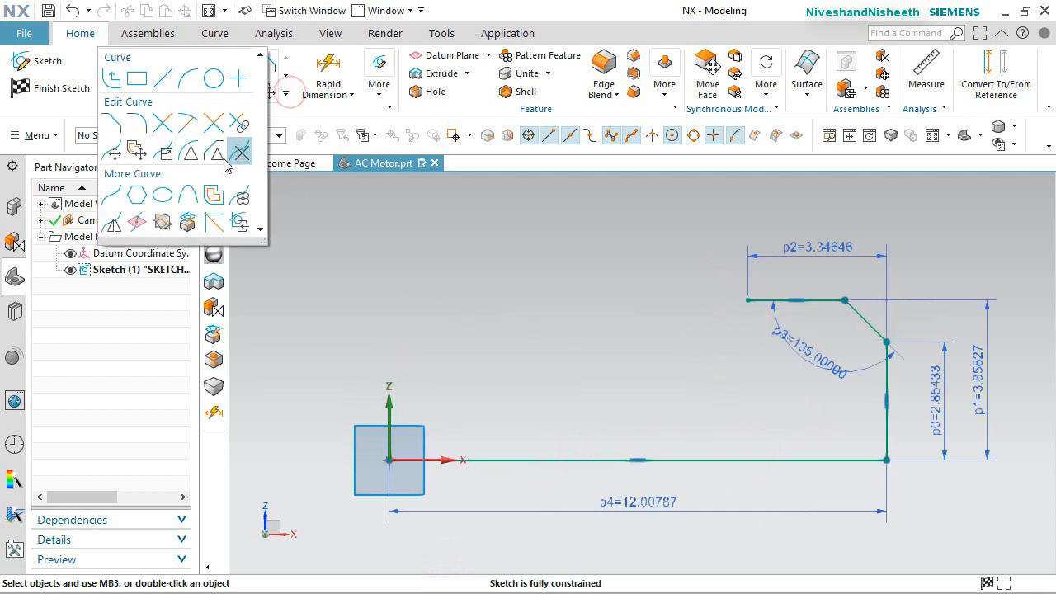
click(214, 198)
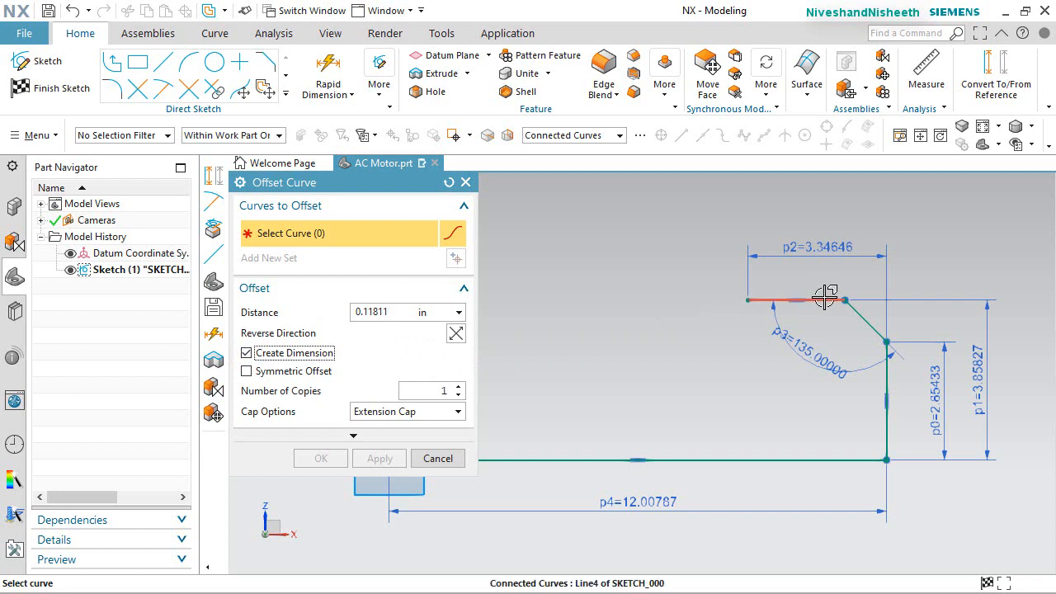
click(619, 135)
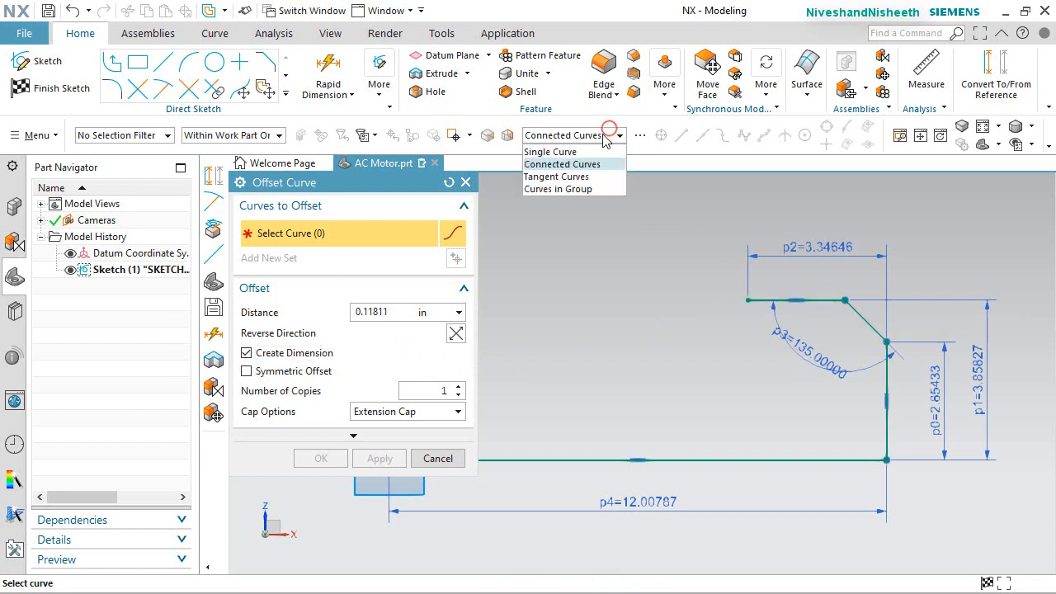
click(576, 153)
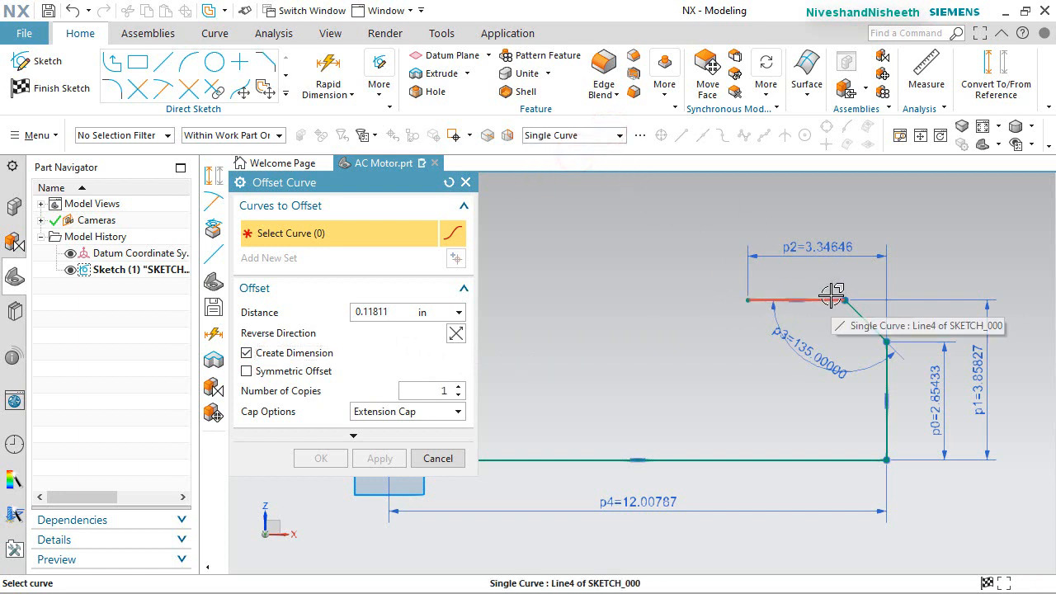
click(833, 298)
click(861, 323)
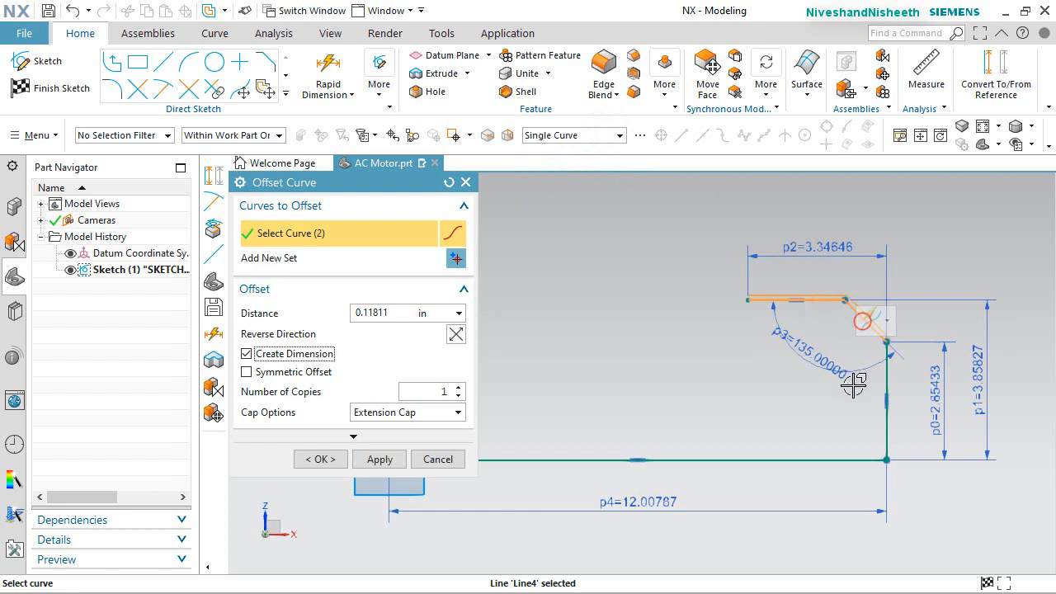
click(880, 418)
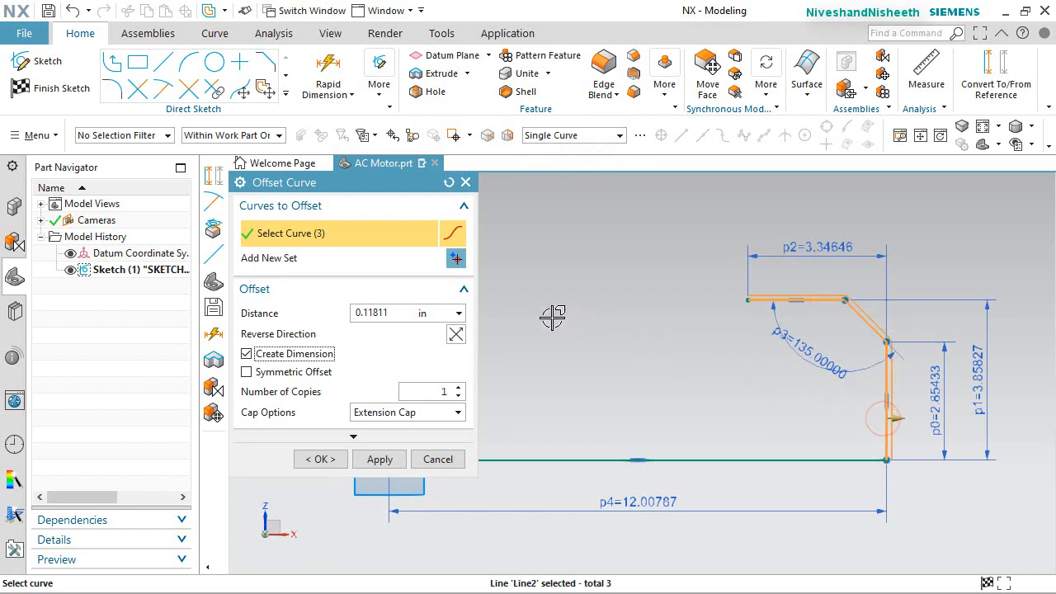
click(456, 337)
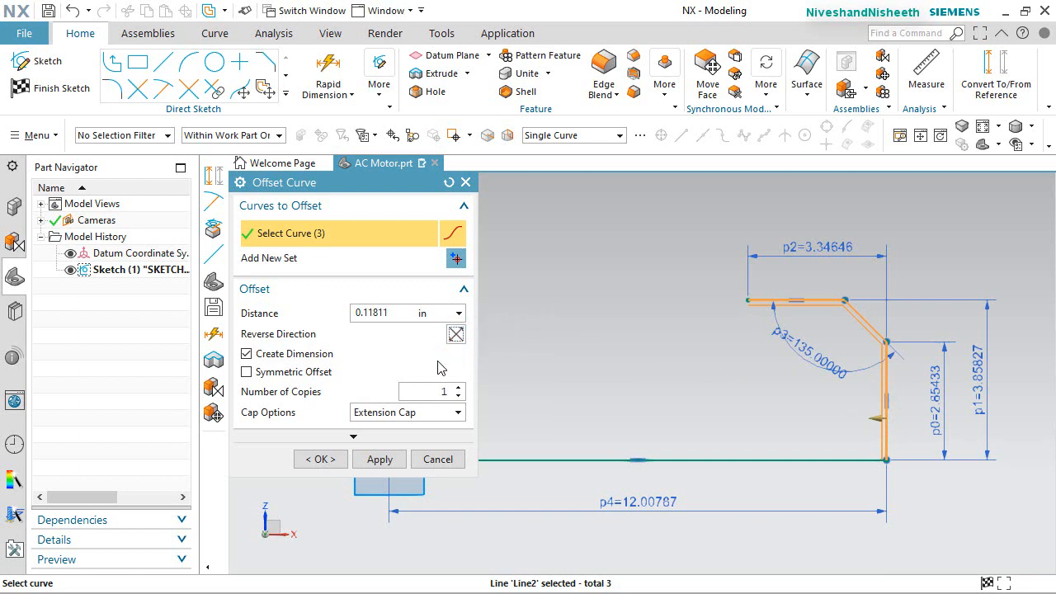
click(321, 460)
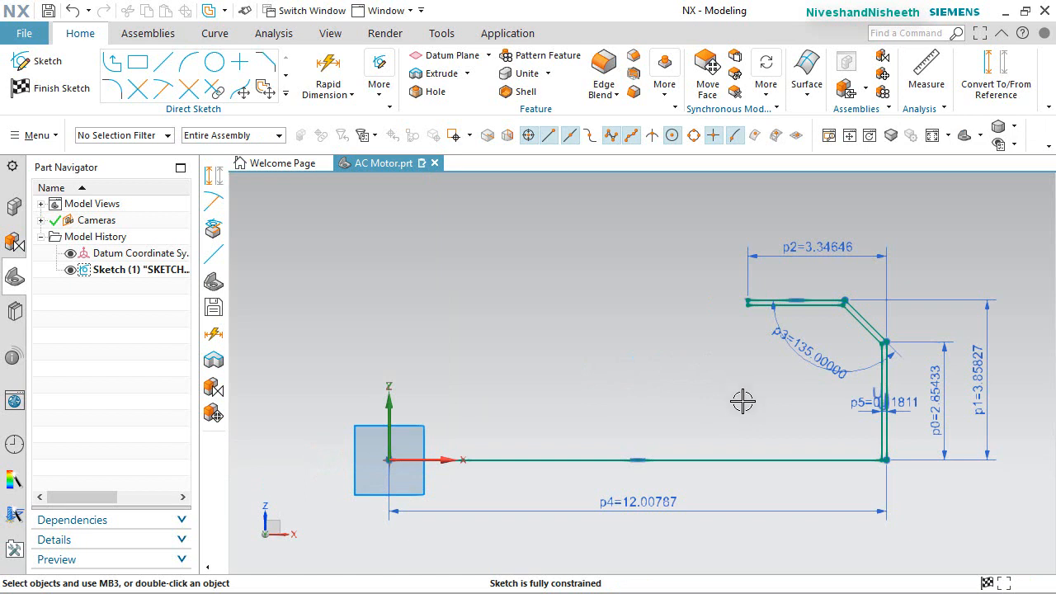
Convert the base line along the X axis to reference and join the lower ends of the two vertical lines with a short line
click(750, 461)
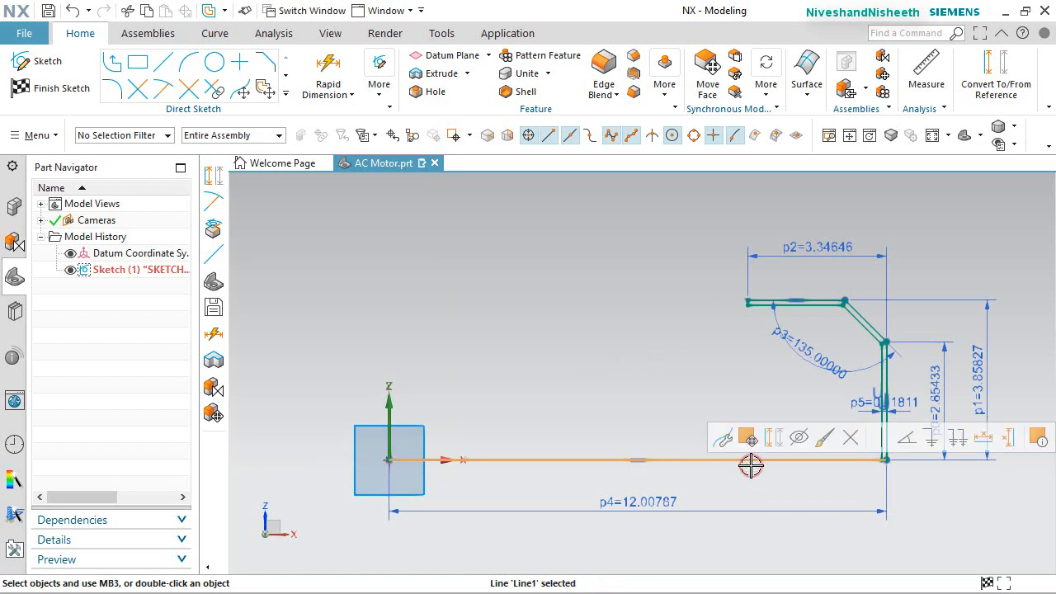
click(776, 443)
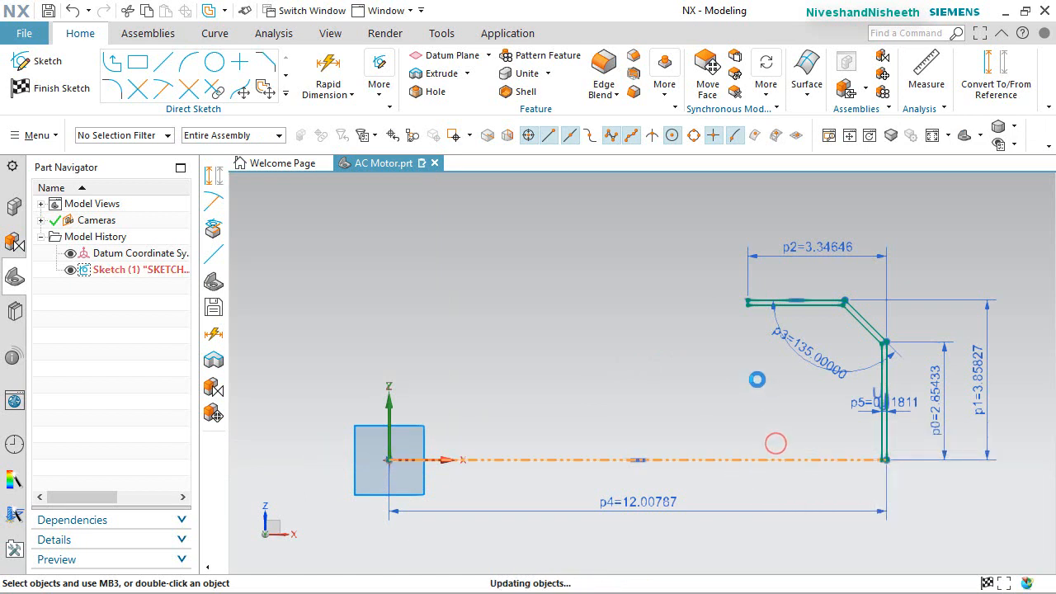
click(162, 61)
scroll(920, 476, up, 10)
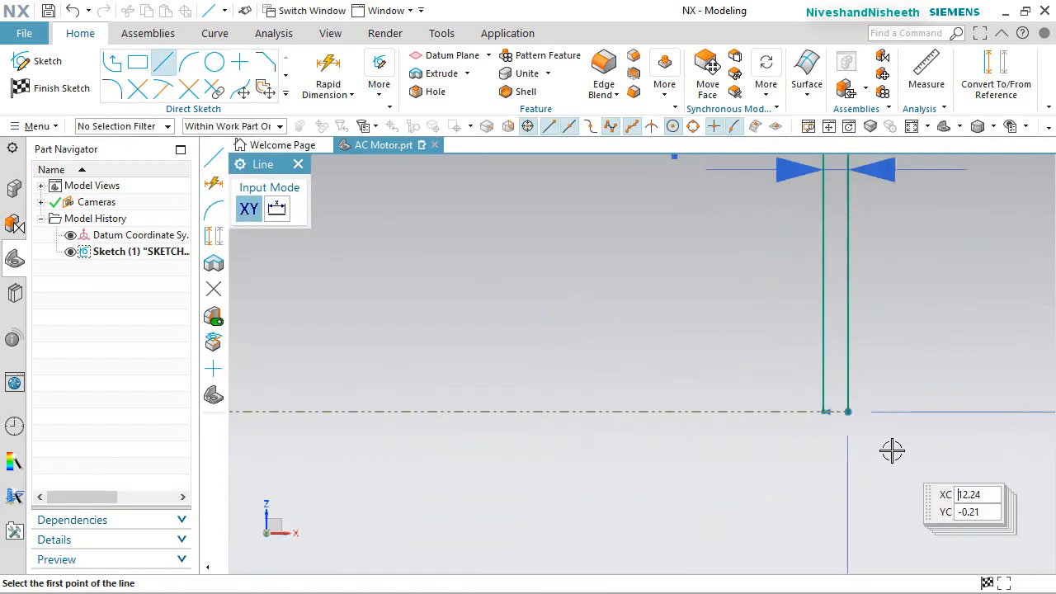
click(787, 357)
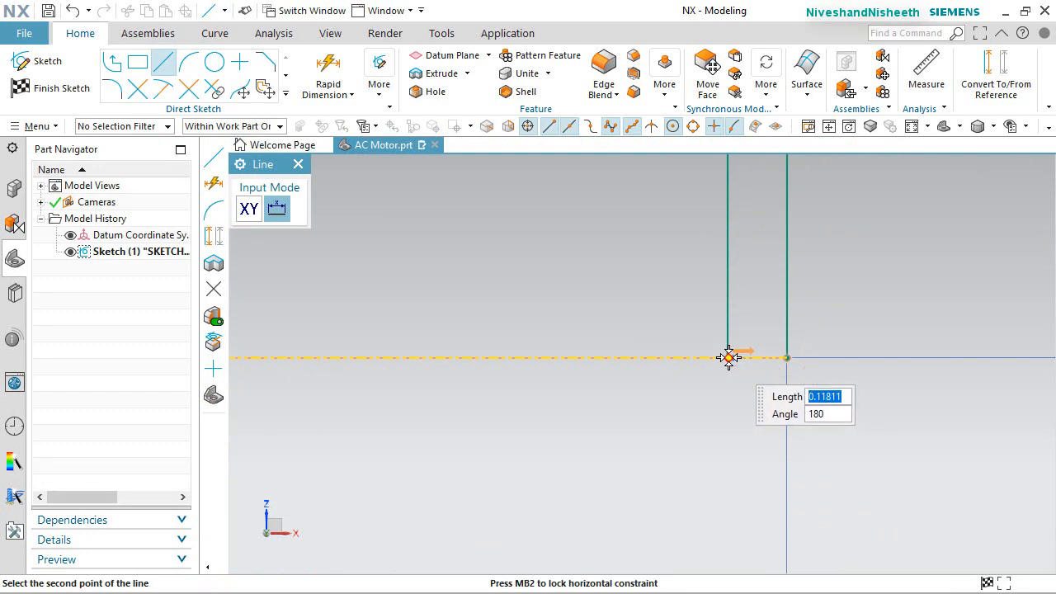
click(727, 358)
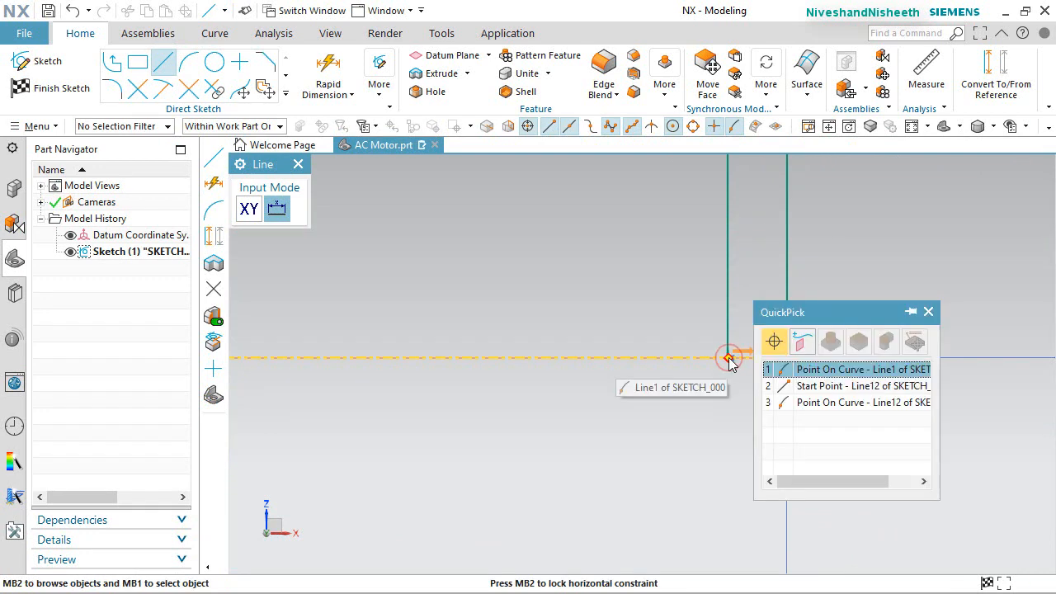
click(815, 386)
scroll(838, 453, down, 1)
scroll(838, 453, down, 4)
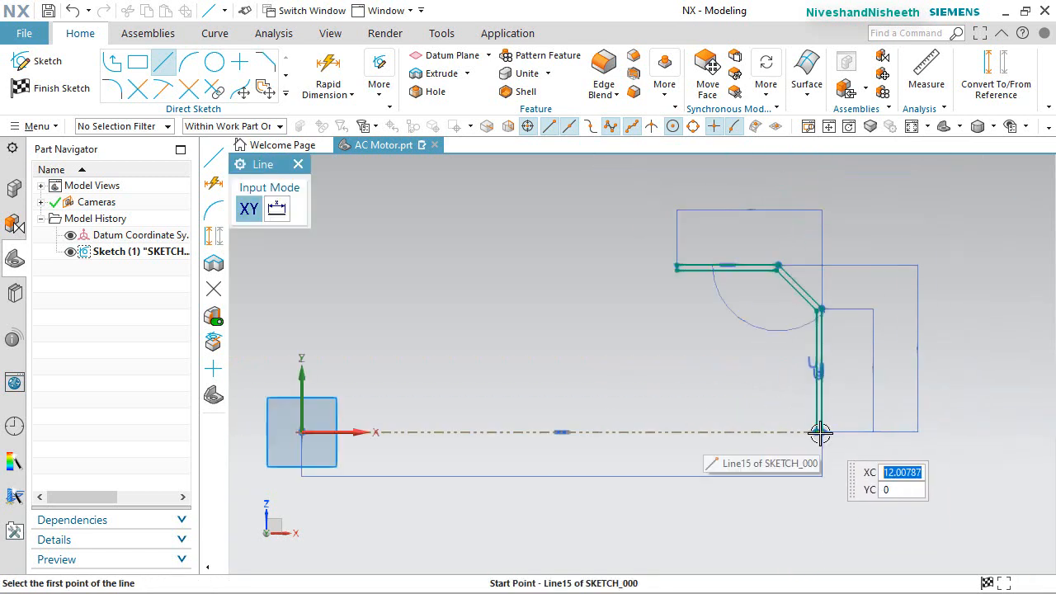
scroll(625, 351, up, 1)
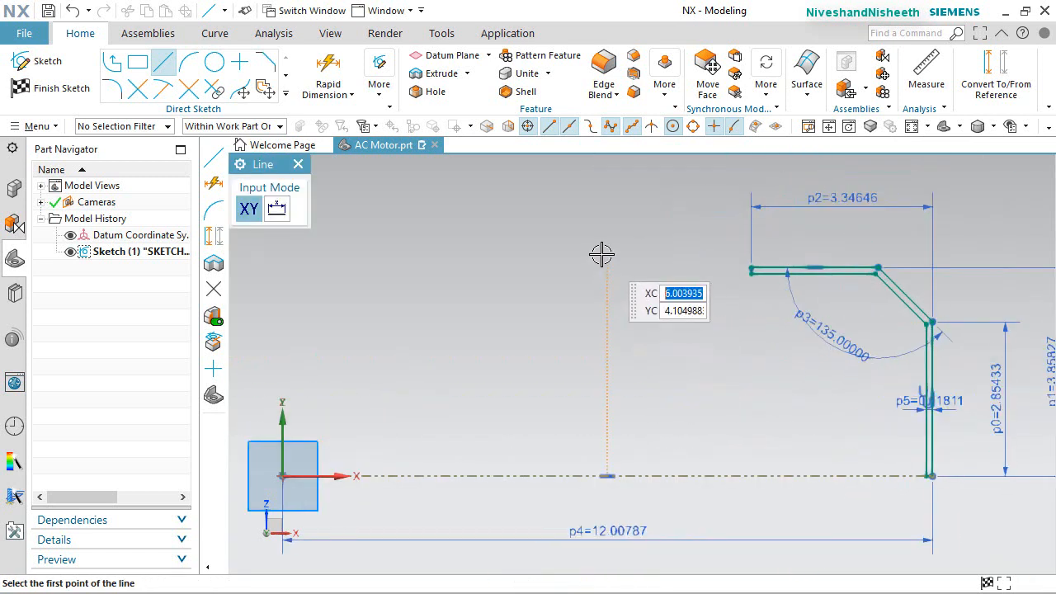
right_click(626, 249)
click(650, 224)
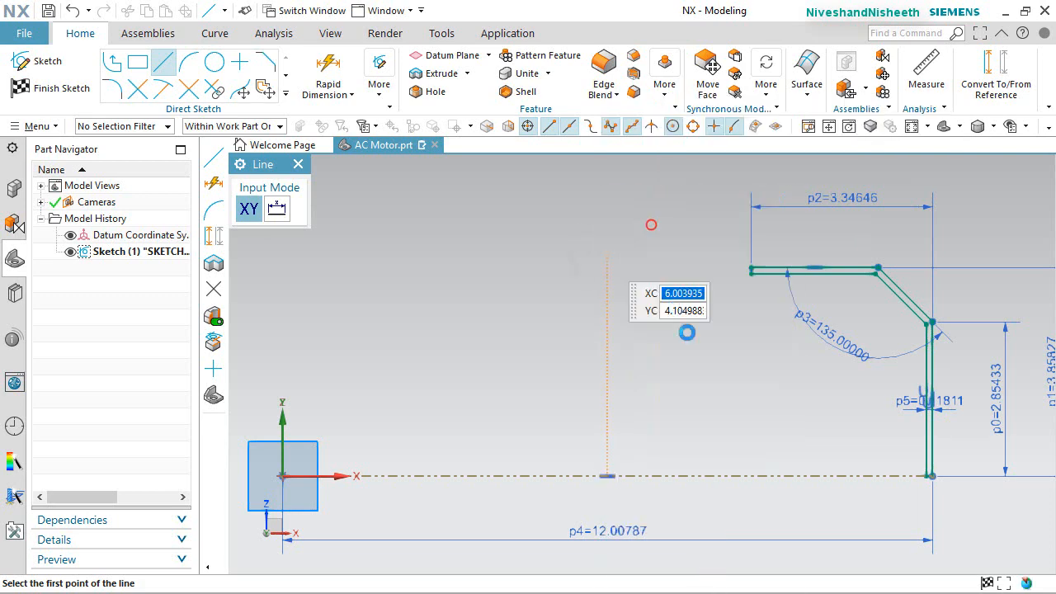
Draw a vertical line about 1.39 in long above the origin, starting about 2 in up in line with the Z axis
right_click(519, 358)
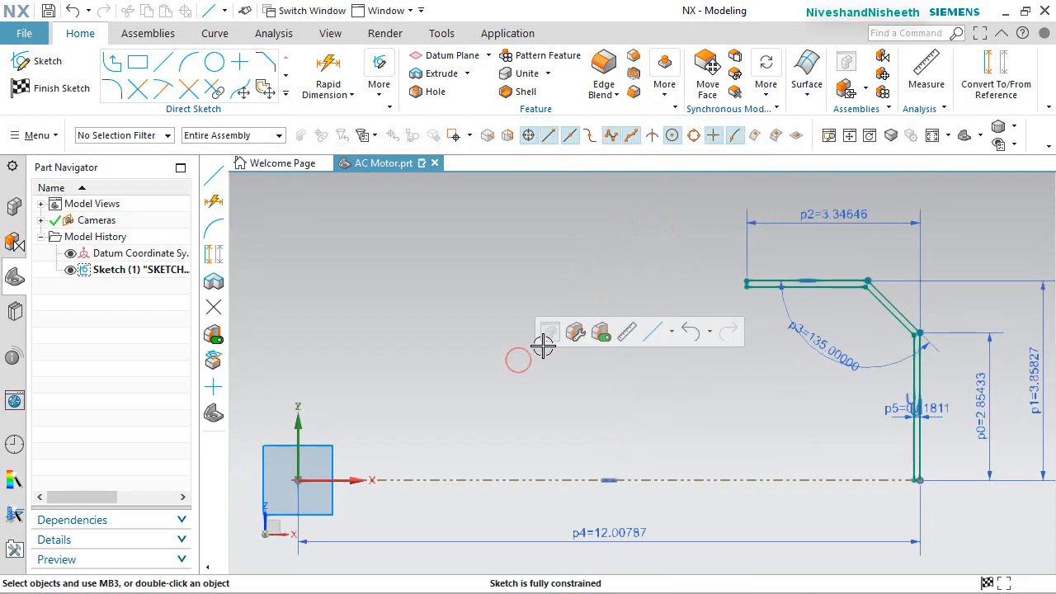
click(672, 332)
click(679, 357)
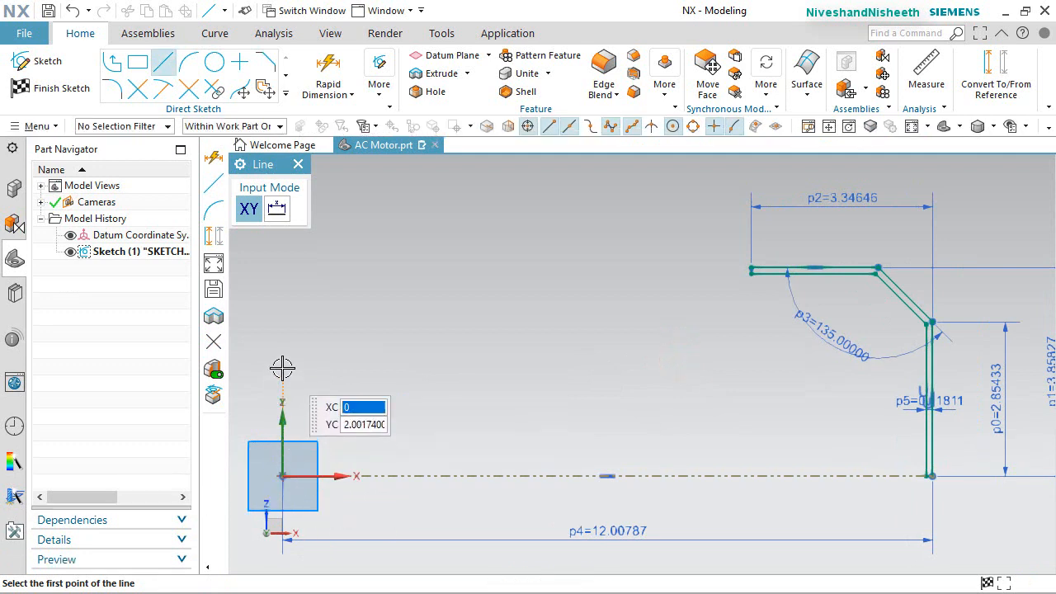
click(282, 369)
click(284, 293)
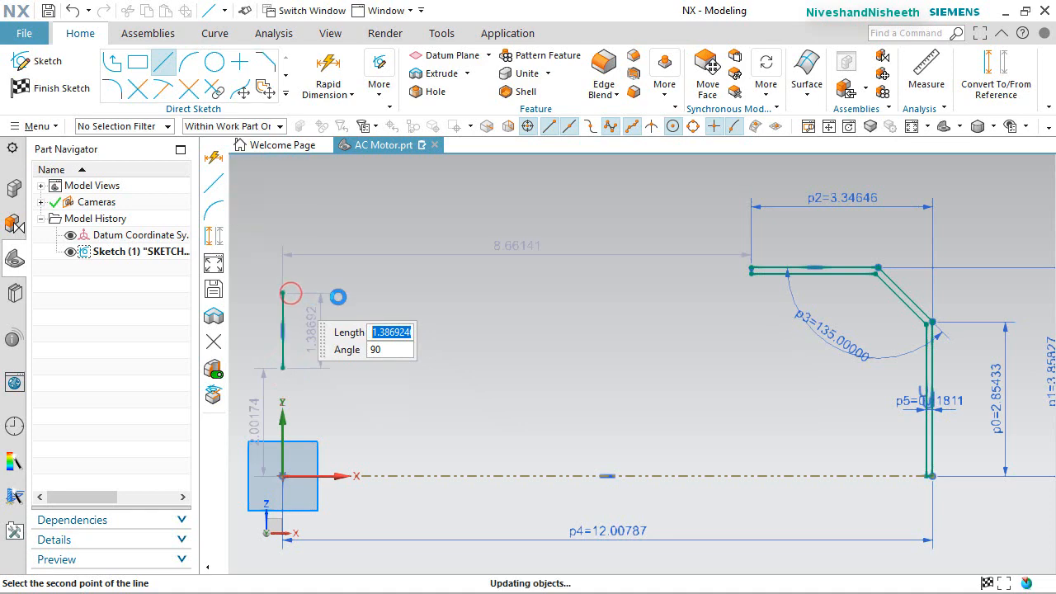
right_click(342, 294)
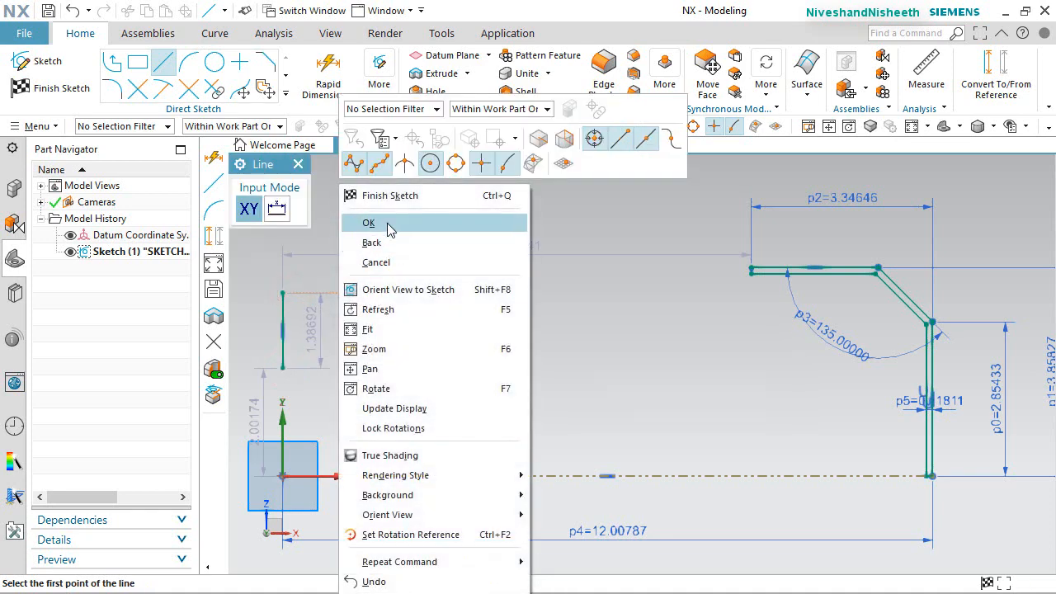
click(366, 156)
Constrain the new vertical line to be collinear with the sketch's vertical axis
click(290, 314)
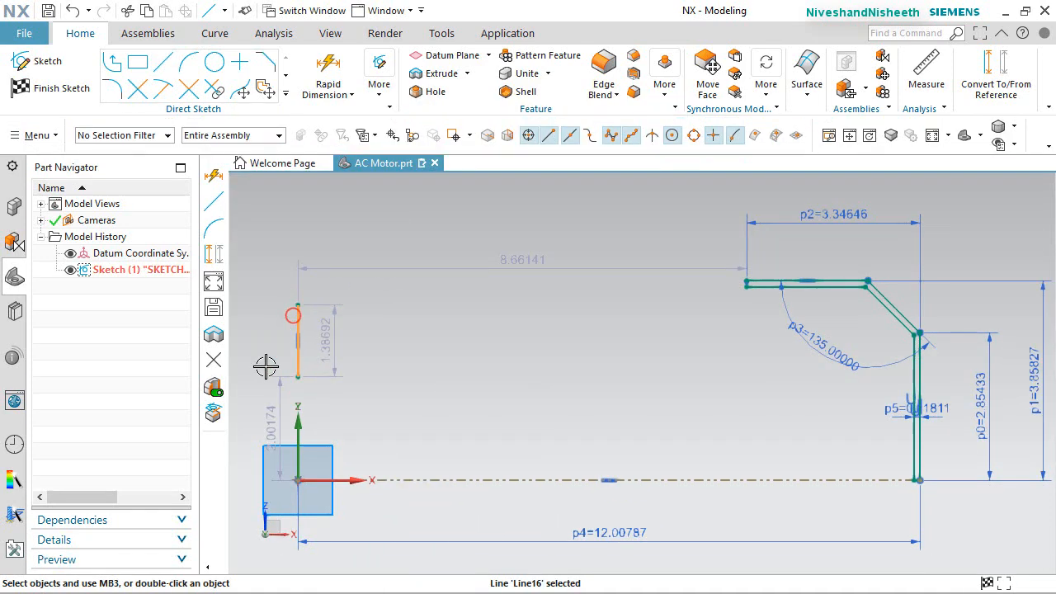
click(294, 441)
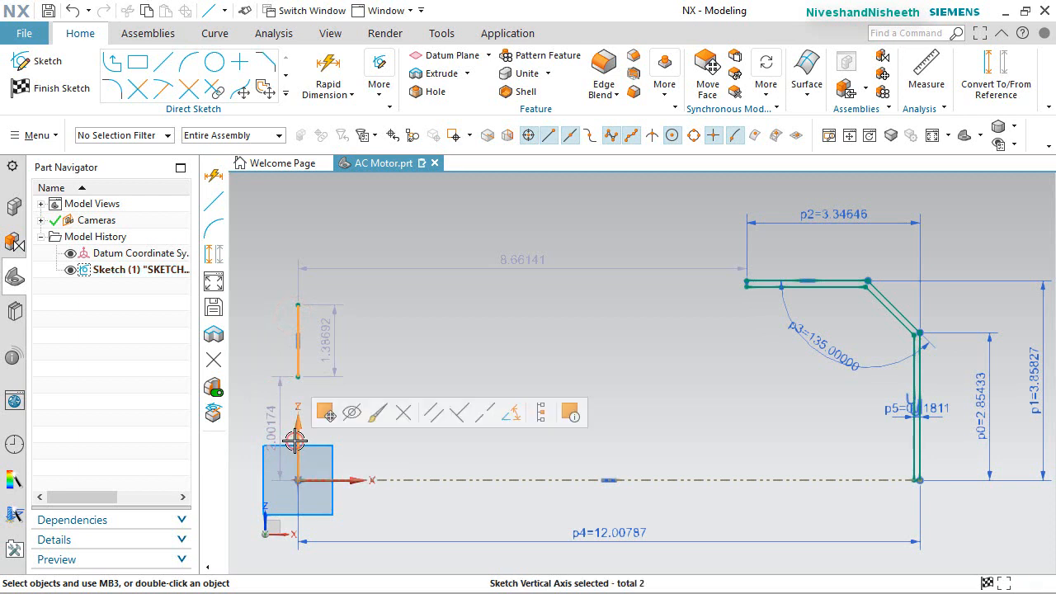
click(486, 415)
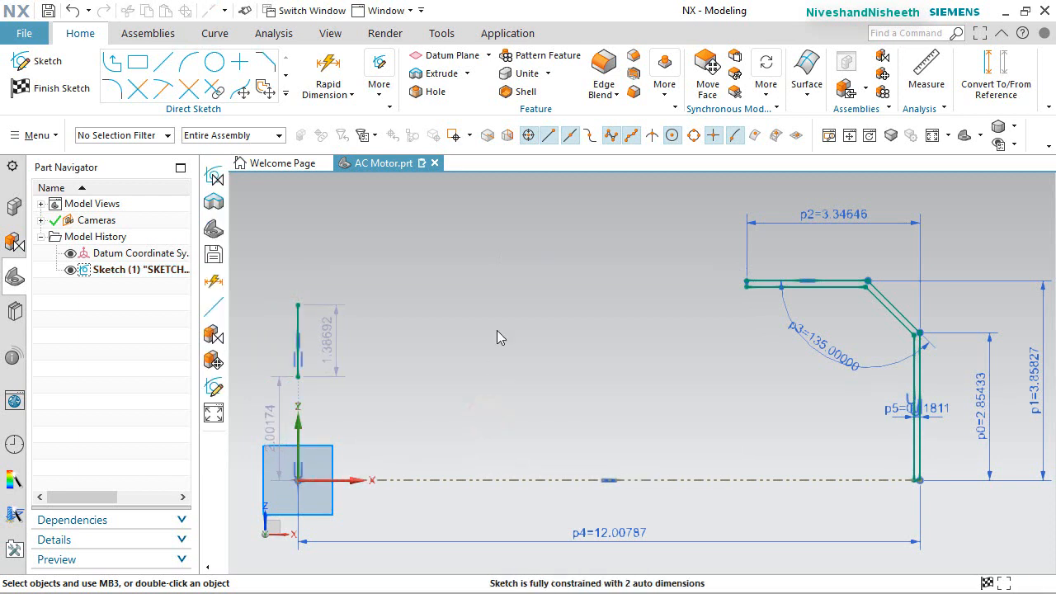
Place the vertical line's length dimension on its negative X side and set it to 0.98425 in
scroll(353, 408, up, 3)
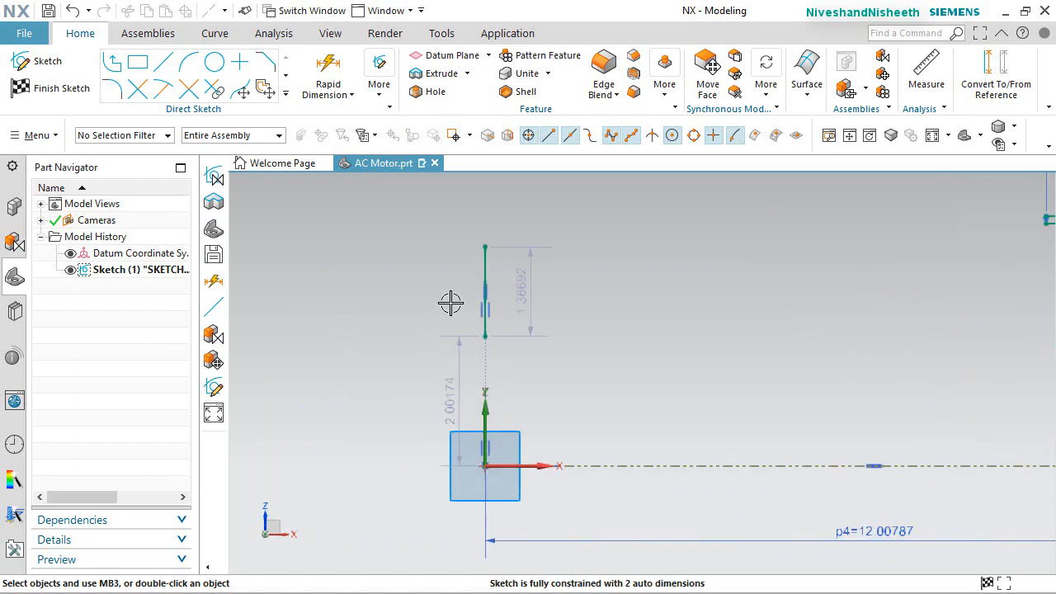
scroll(450, 303, up, 1)
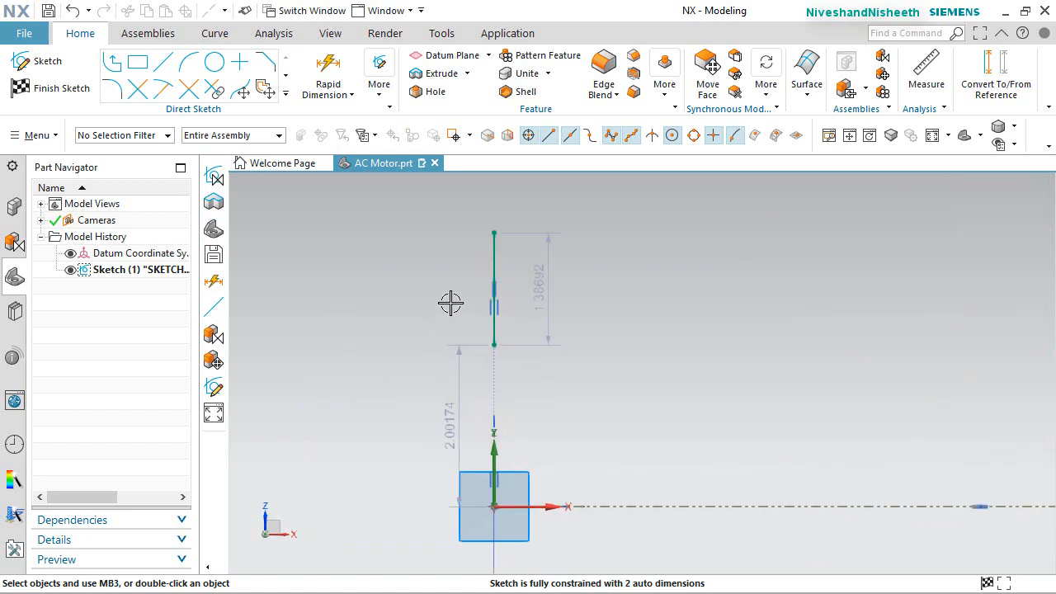
drag(552, 288, 445, 291)
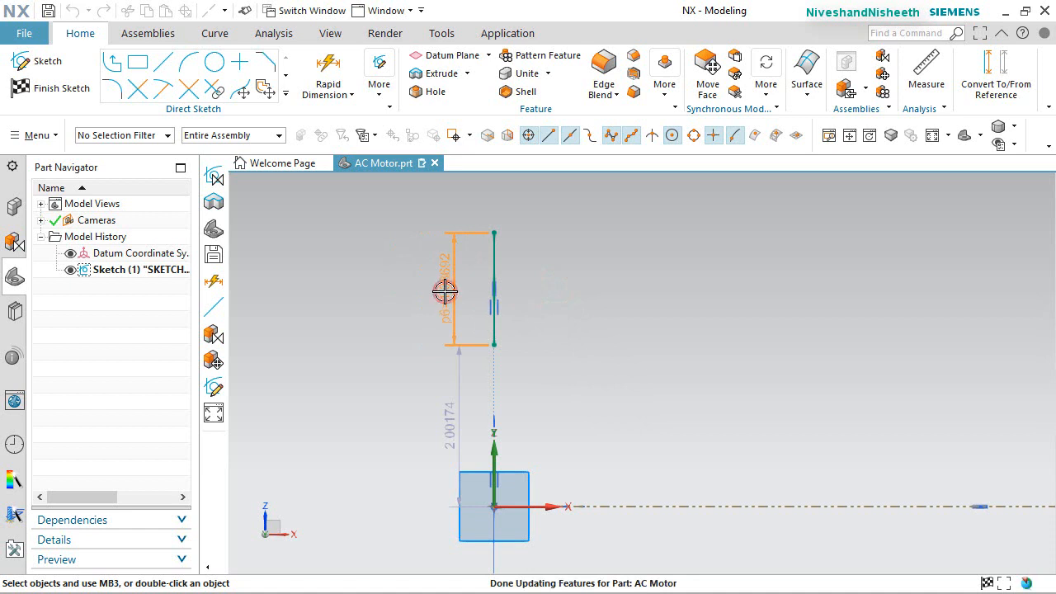
double_click(445, 291)
text(.984)
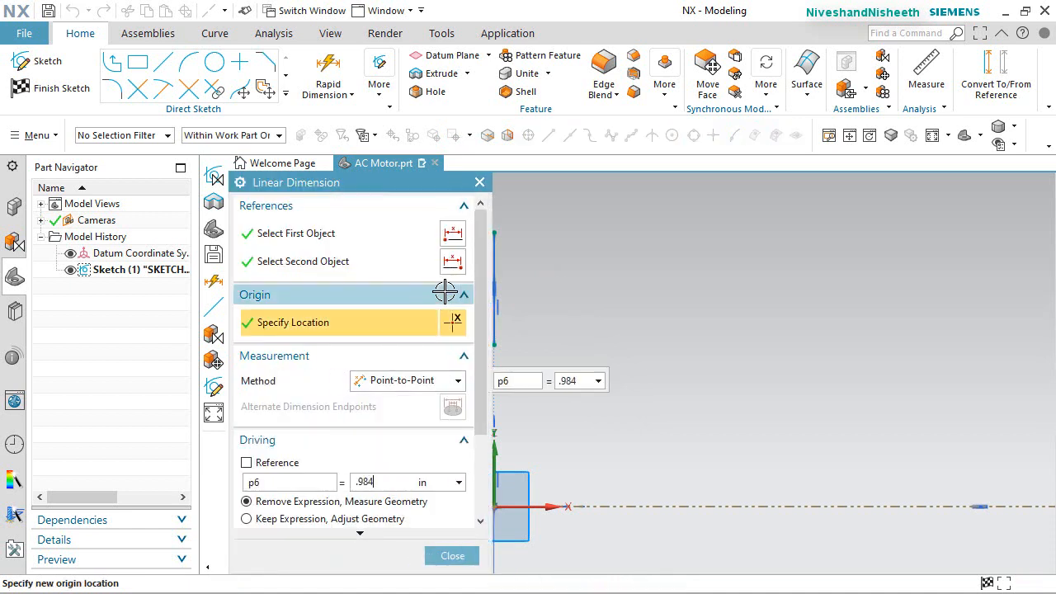
text(25)
key(Return)
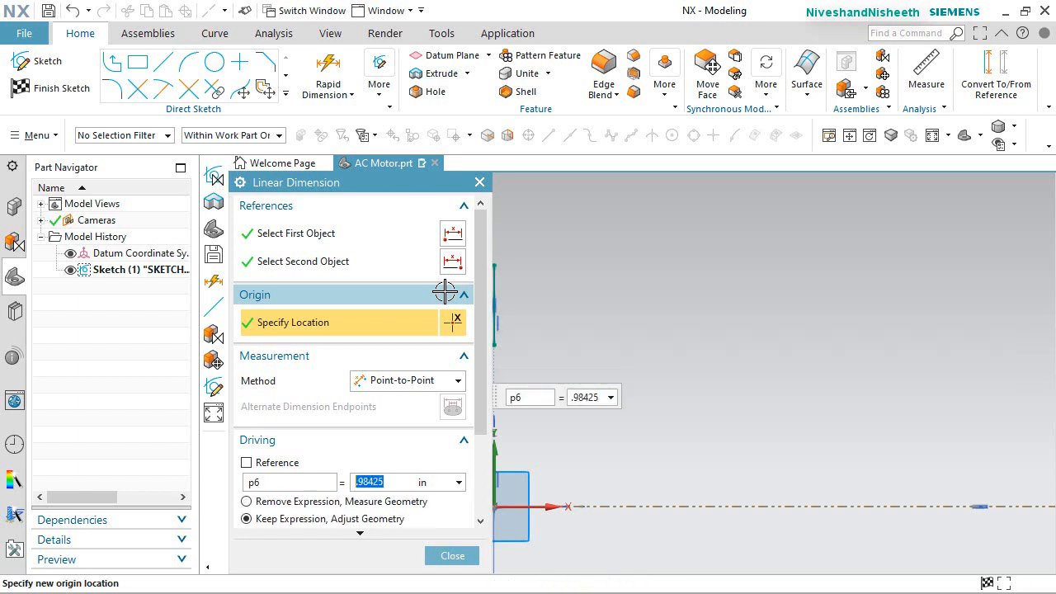
click(452, 556)
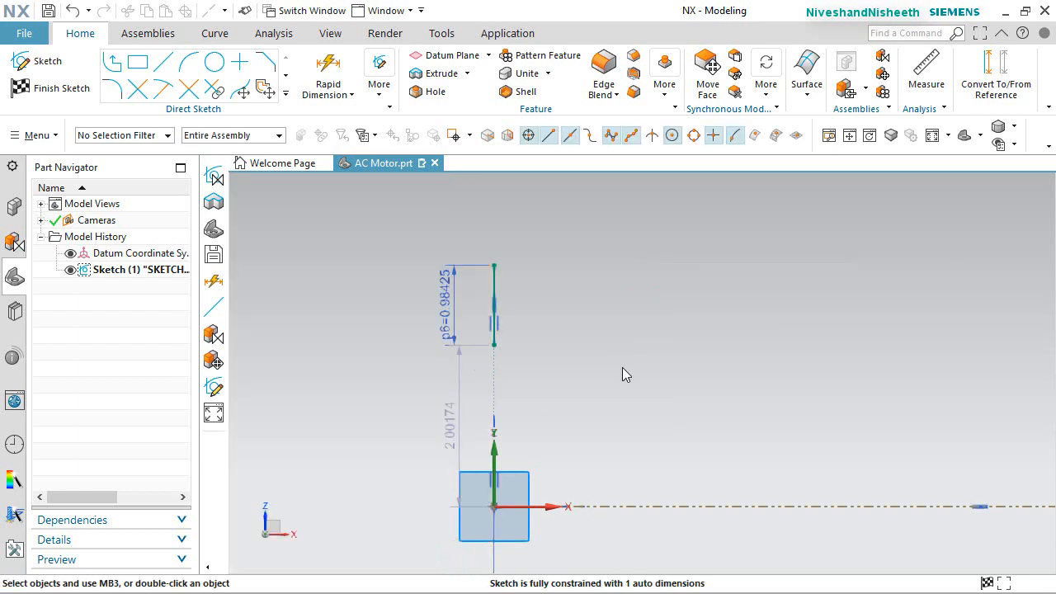
Set the height of the vertical line's lower end above the X axis to 0.7874 in and move that dimension clear of the length dimension
double_click(454, 412)
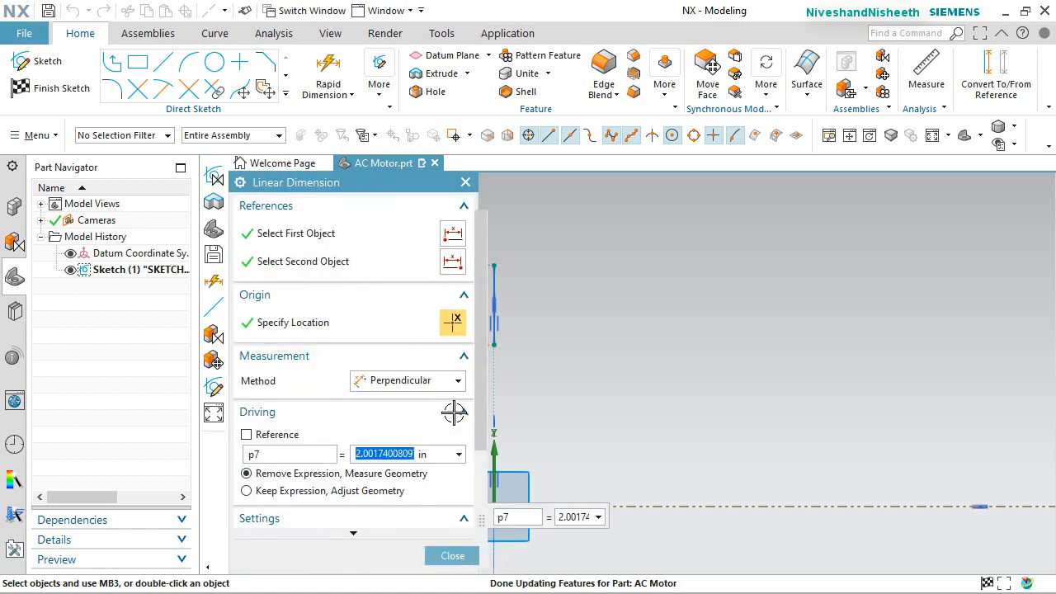
text(.7874)
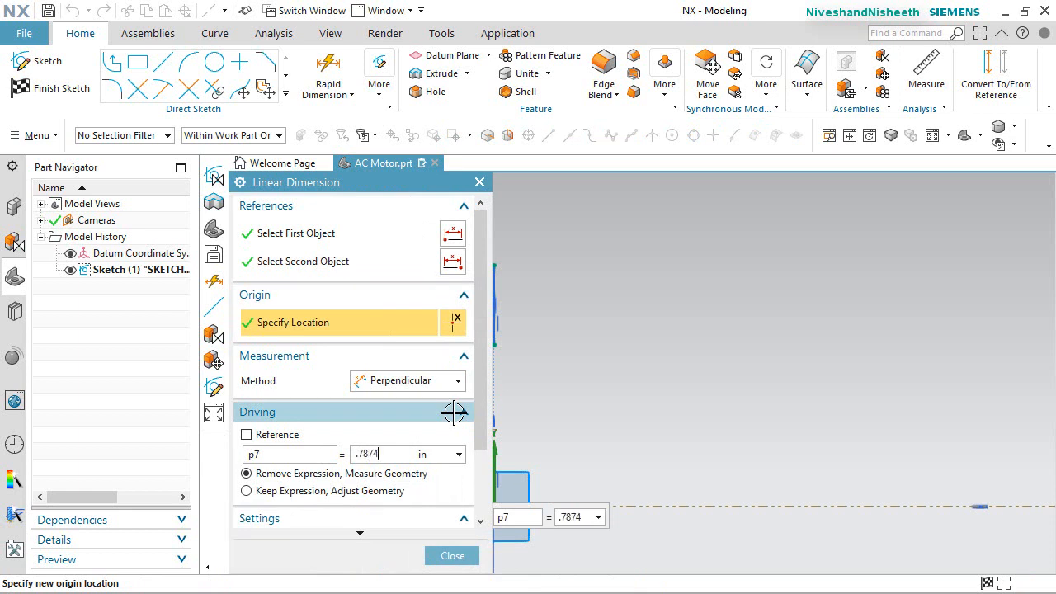
key(Return)
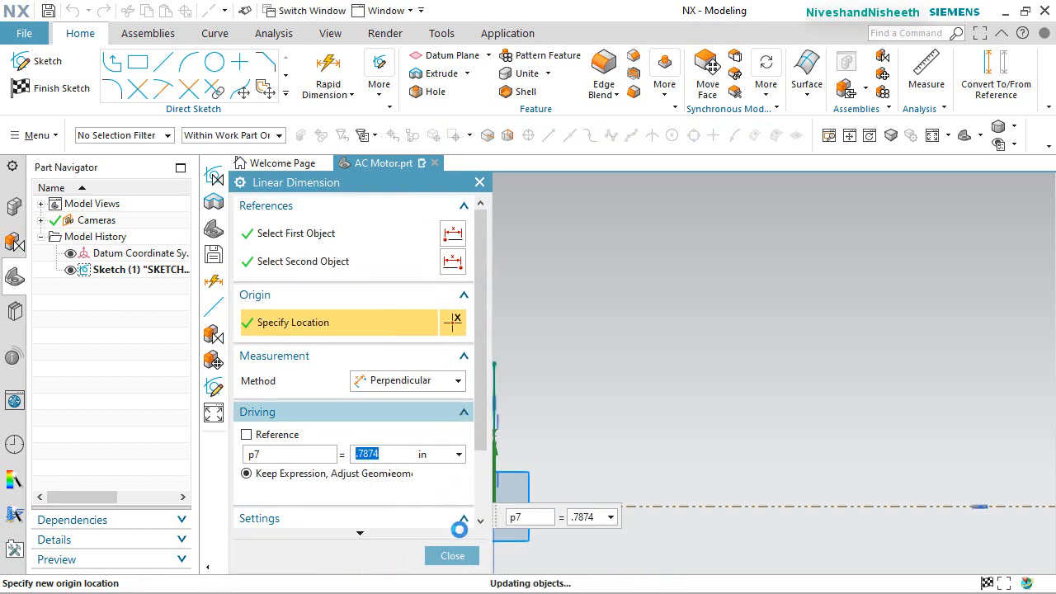
click(457, 557)
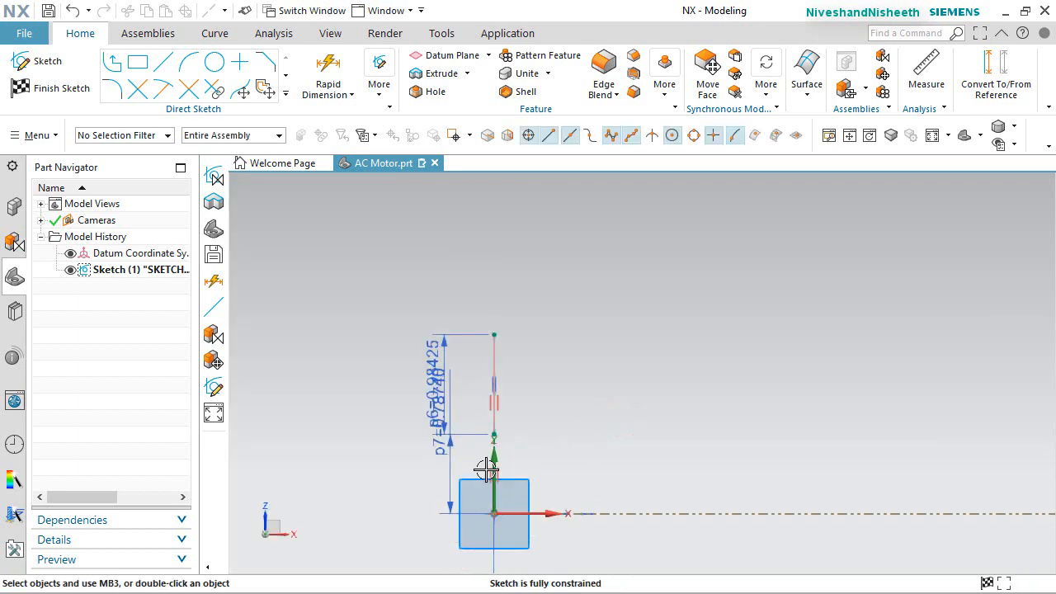
drag(436, 448, 412, 489)
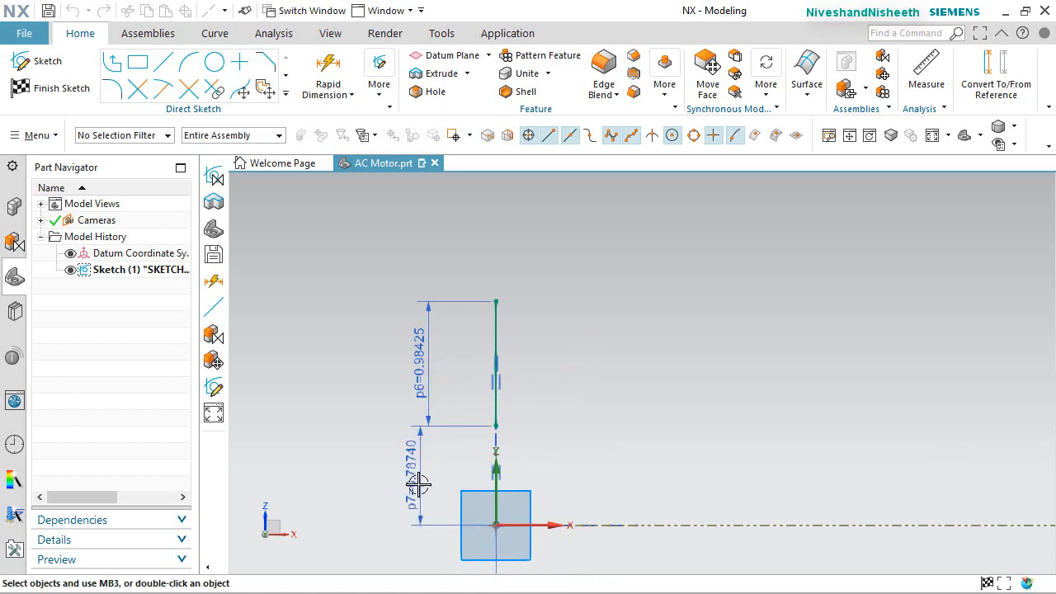
Draw a 0.59055 in horizontal line toward positive X from the vertical line's lower end, then a vertical line about 1.45 in long up from its end
click(629, 417)
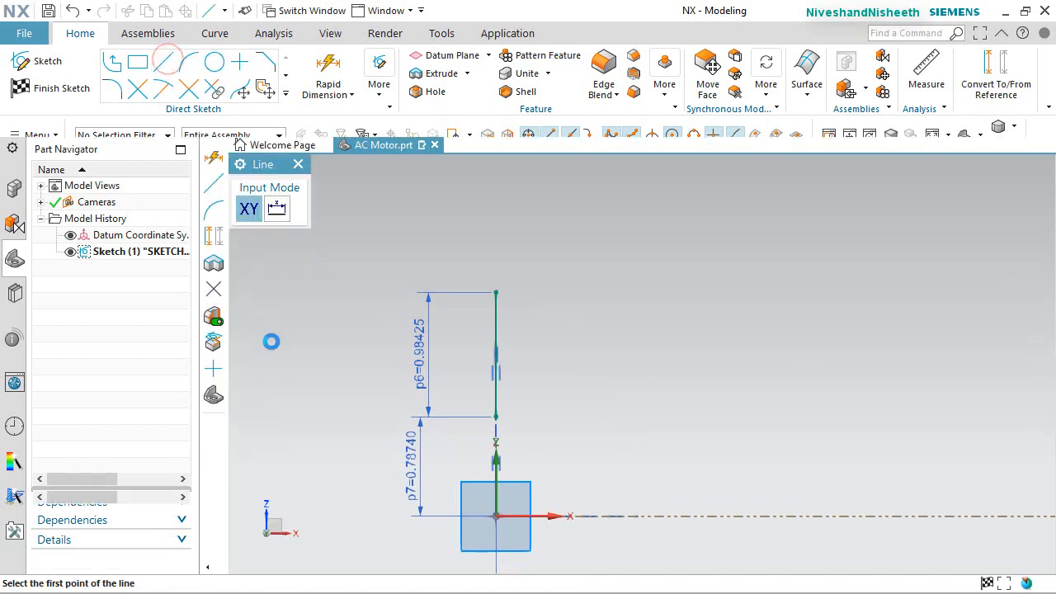
click(495, 418)
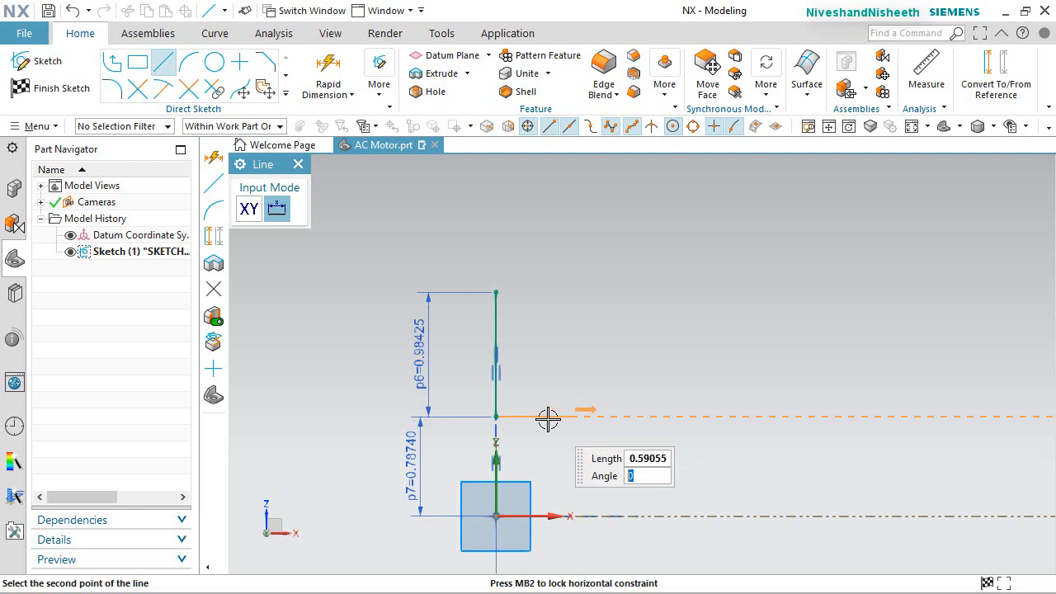
key(Return)
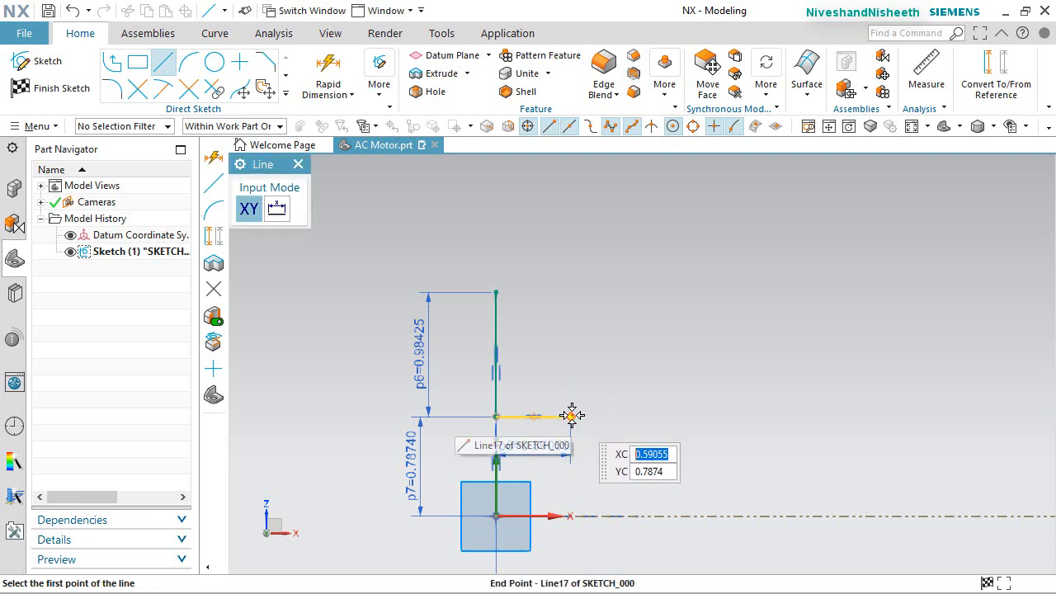
click(572, 416)
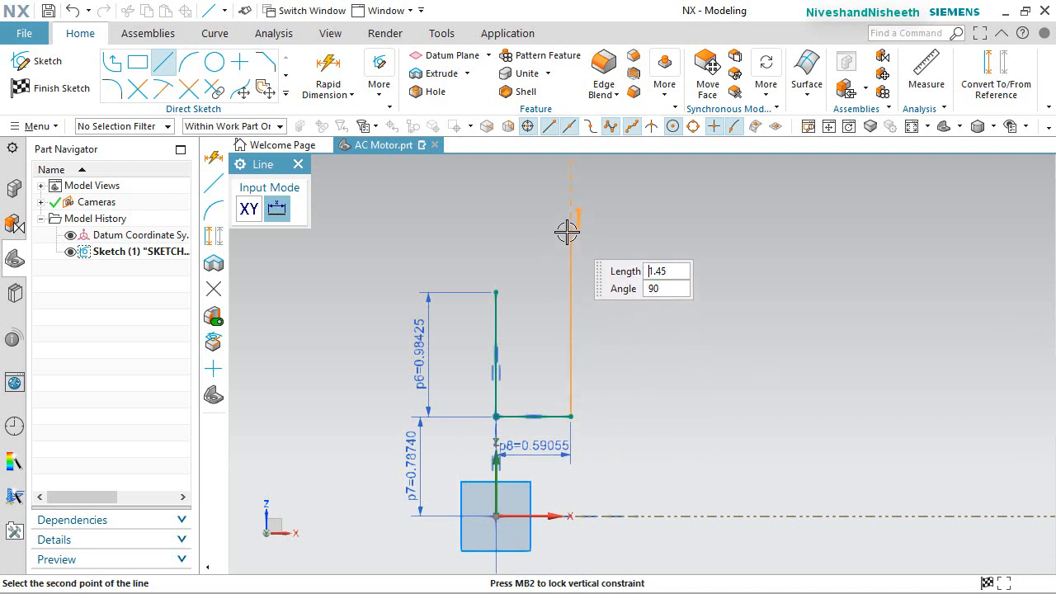
click(567, 233)
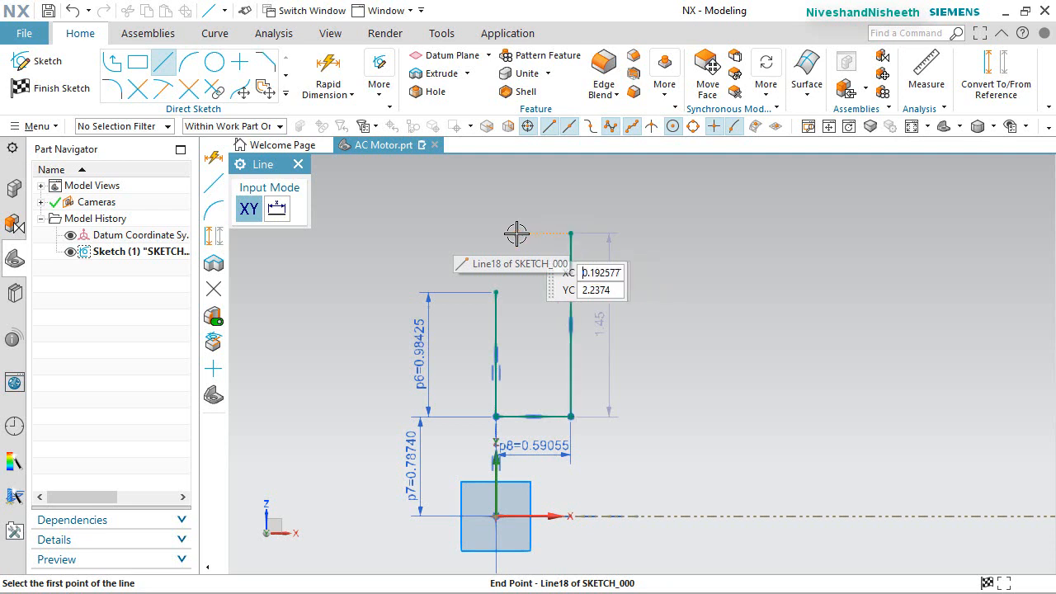
Draw a horizontal line about 0.23 in long from the first vertical line's upper end, then a vertical line about 0.67 in long up from it
scroll(502, 243, up, 2)
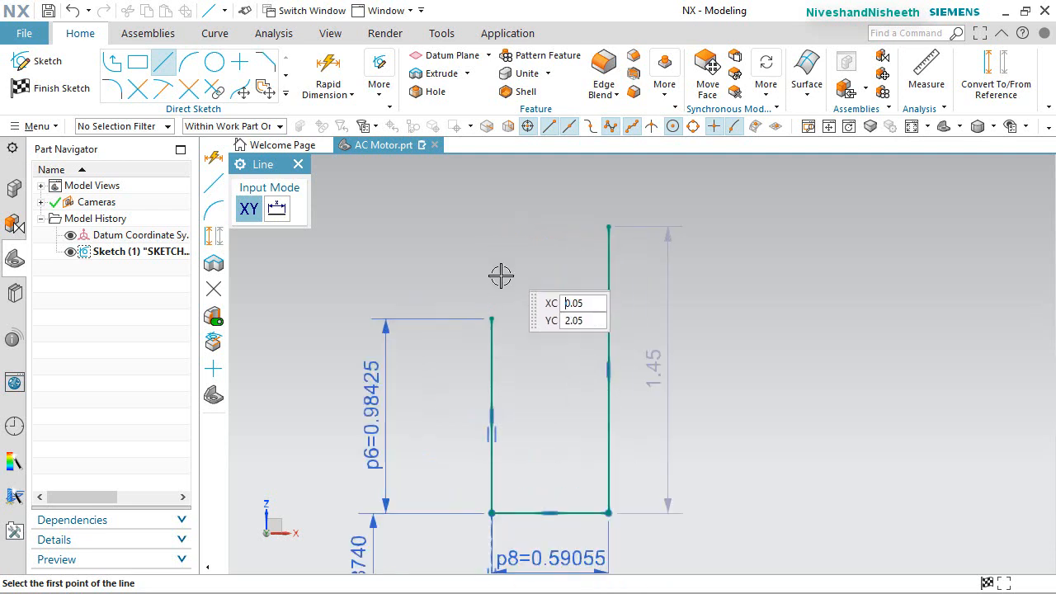
click(490, 317)
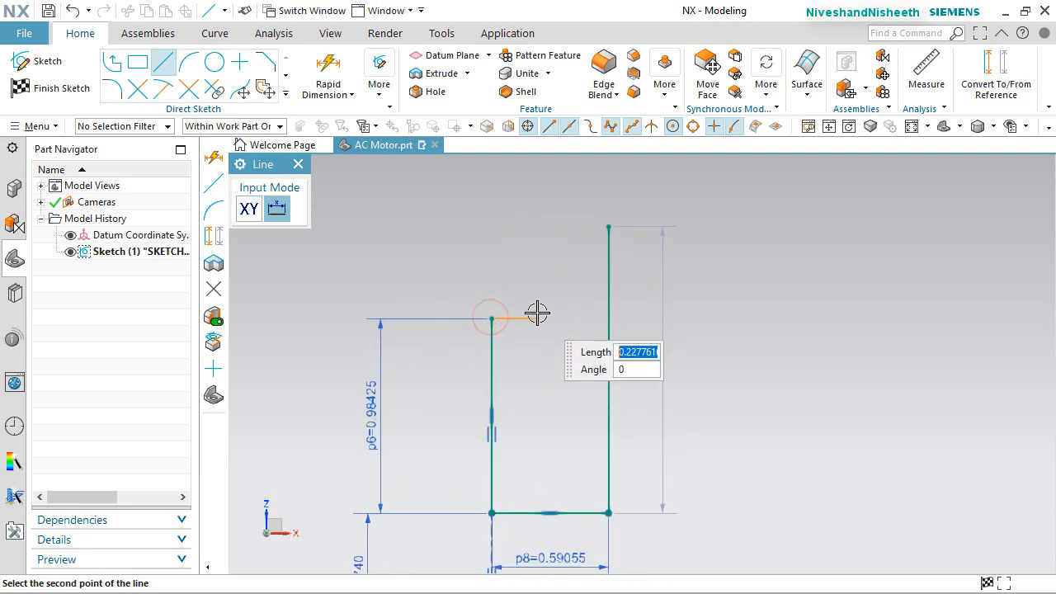
click(537, 315)
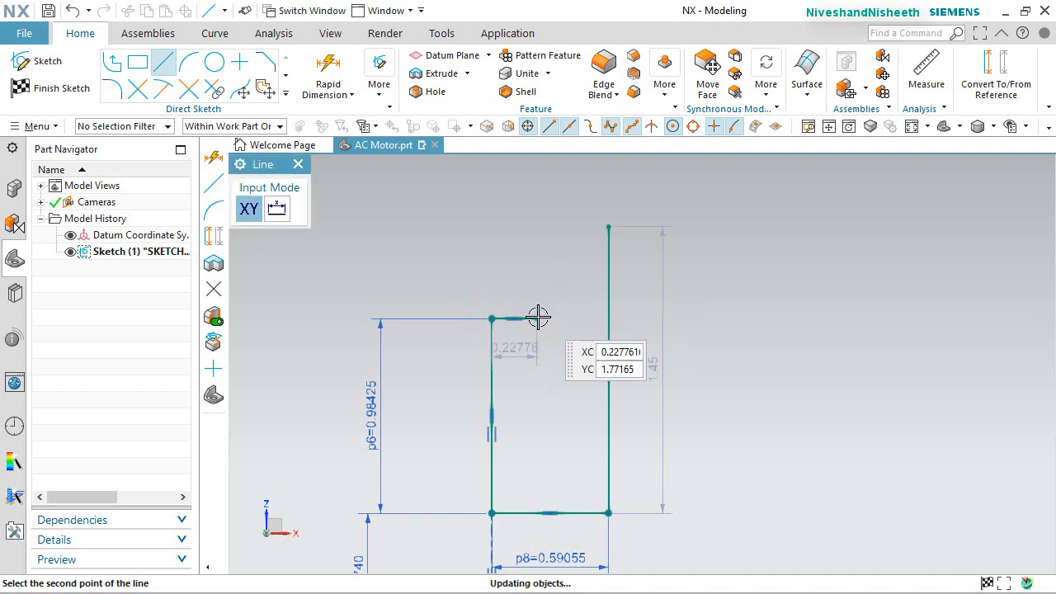
click(537, 318)
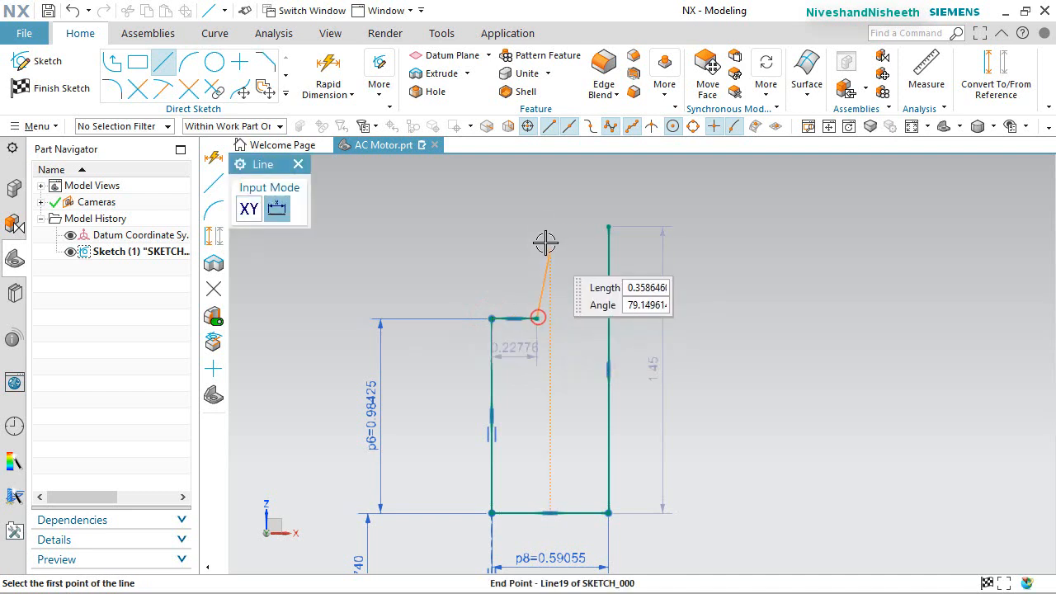
click(535, 187)
right_click(654, 185)
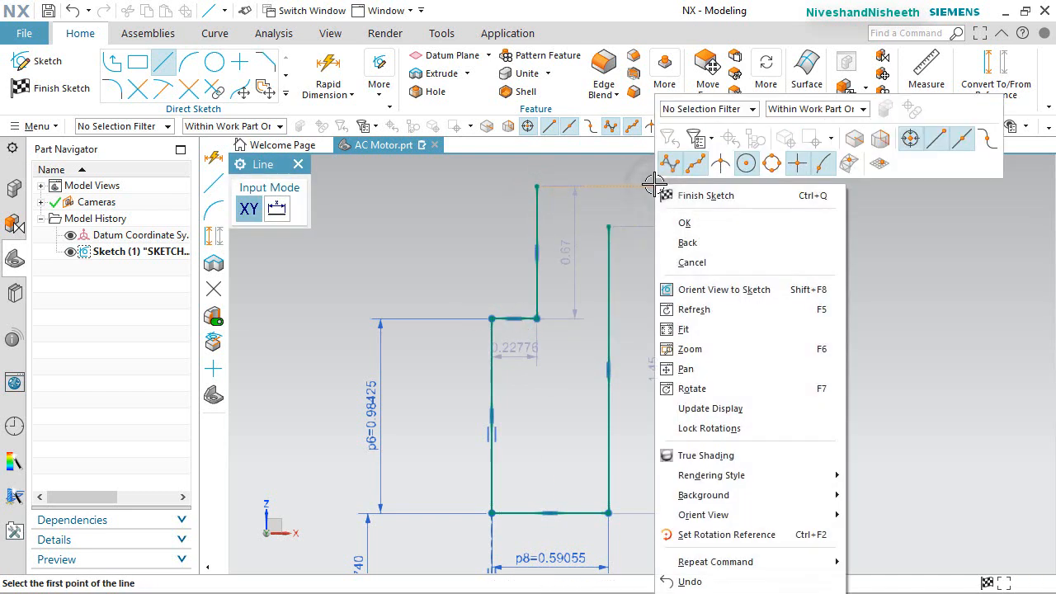
click(698, 223)
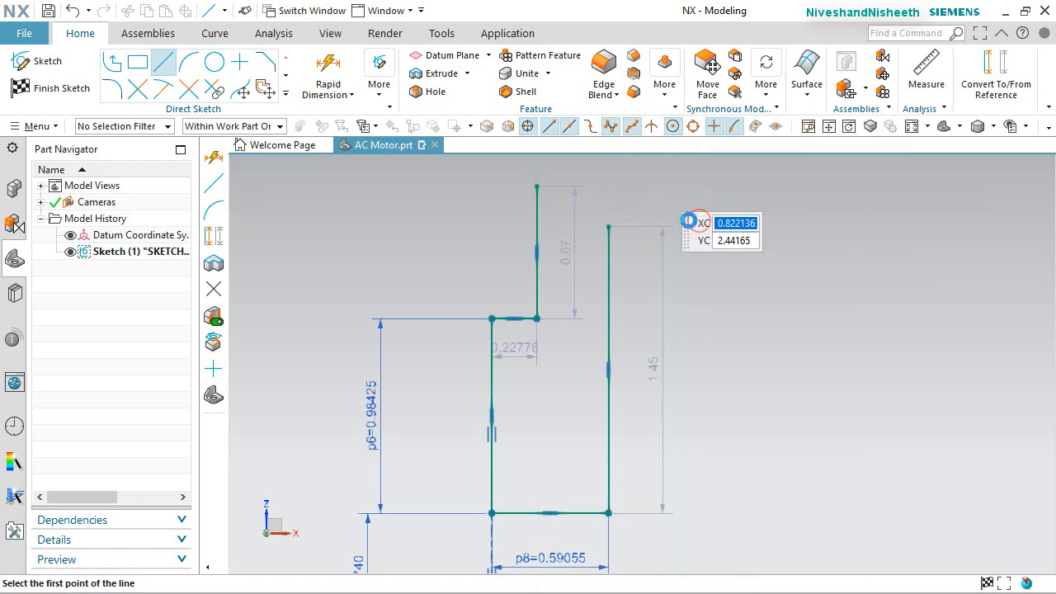
Set the length of the short horizontal step line to 0.19685 in
click(523, 355)
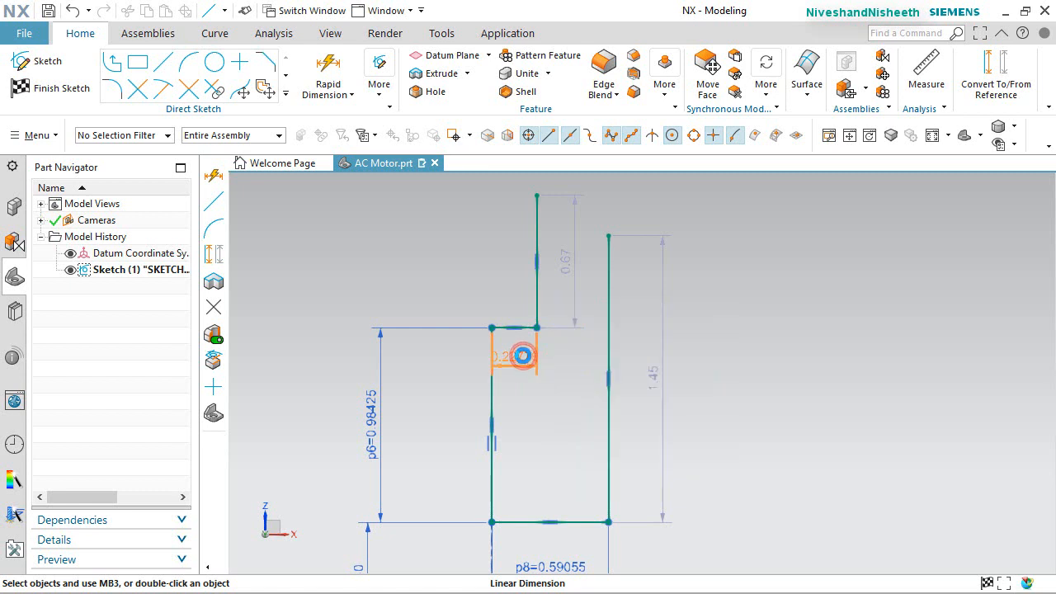
double_click(523, 356)
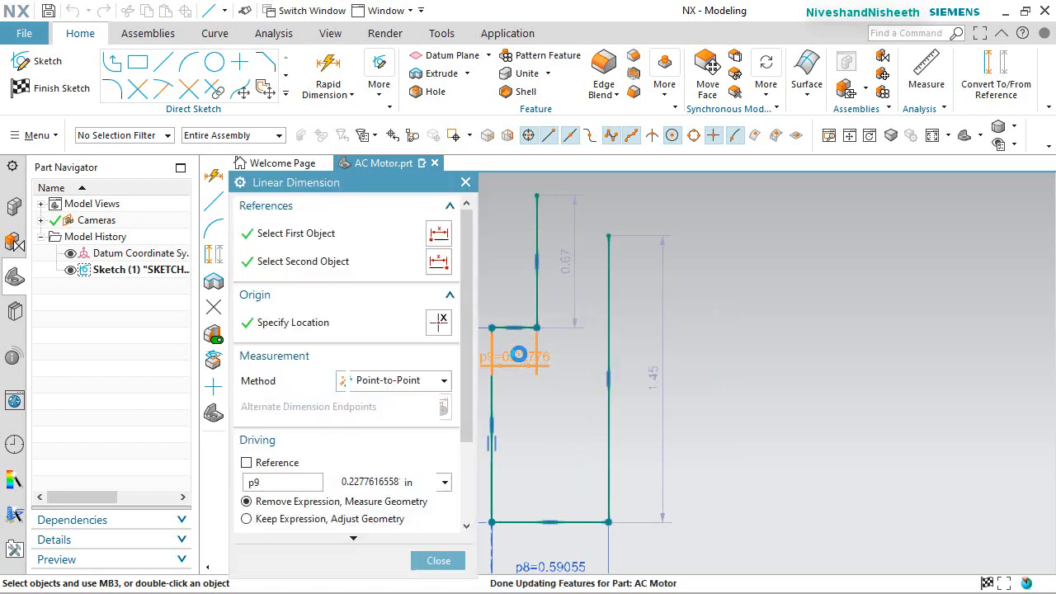
text(.19685)
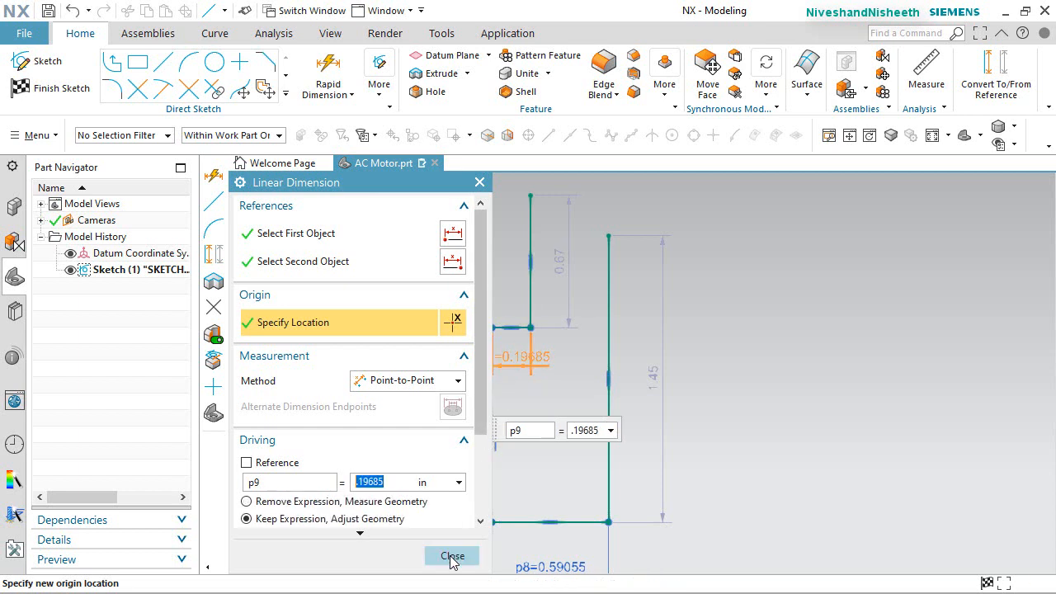
click(452, 556)
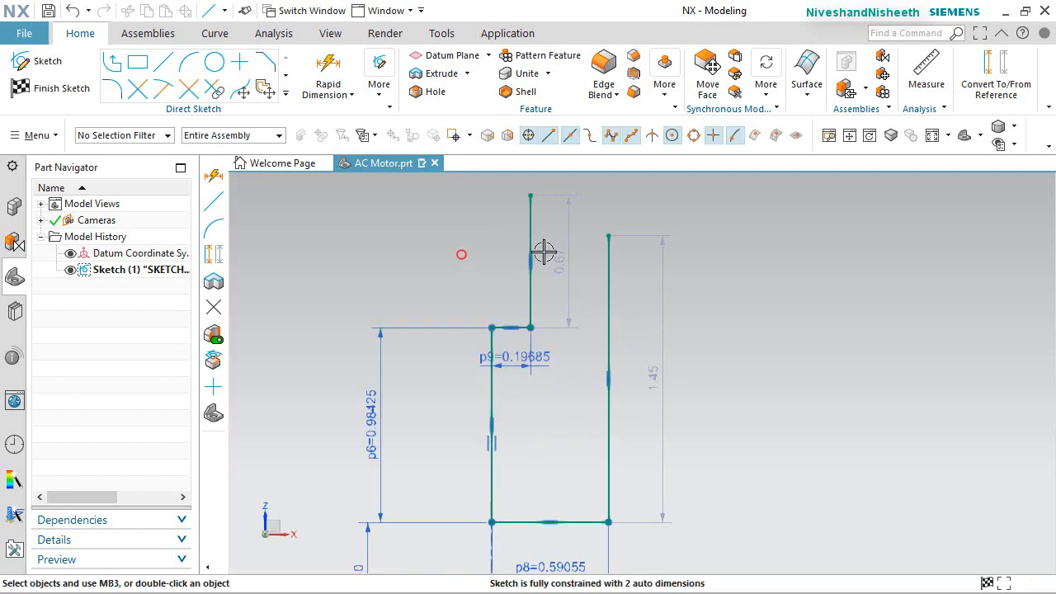
Move the upper vertical step line's length dimension to its negative X side and set it to 0.59056 in
drag(566, 255, 457, 268)
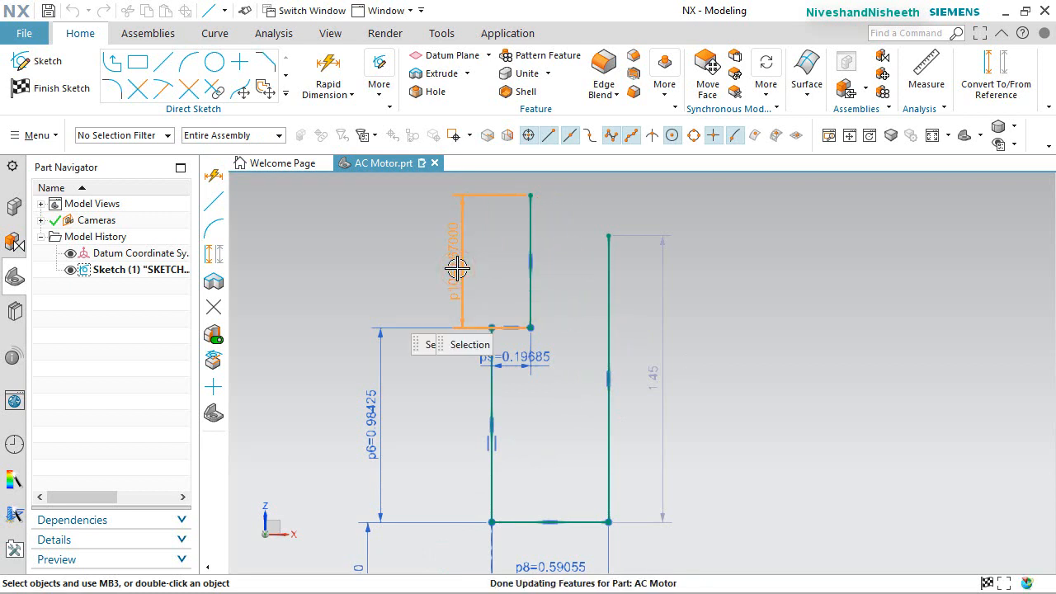
double_click(457, 267)
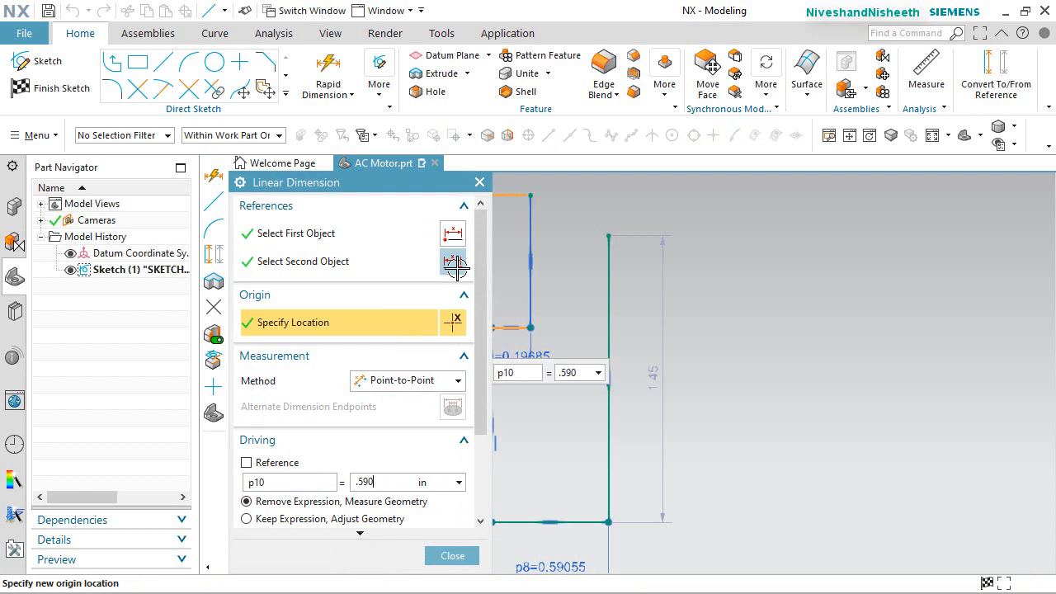
key(Return)
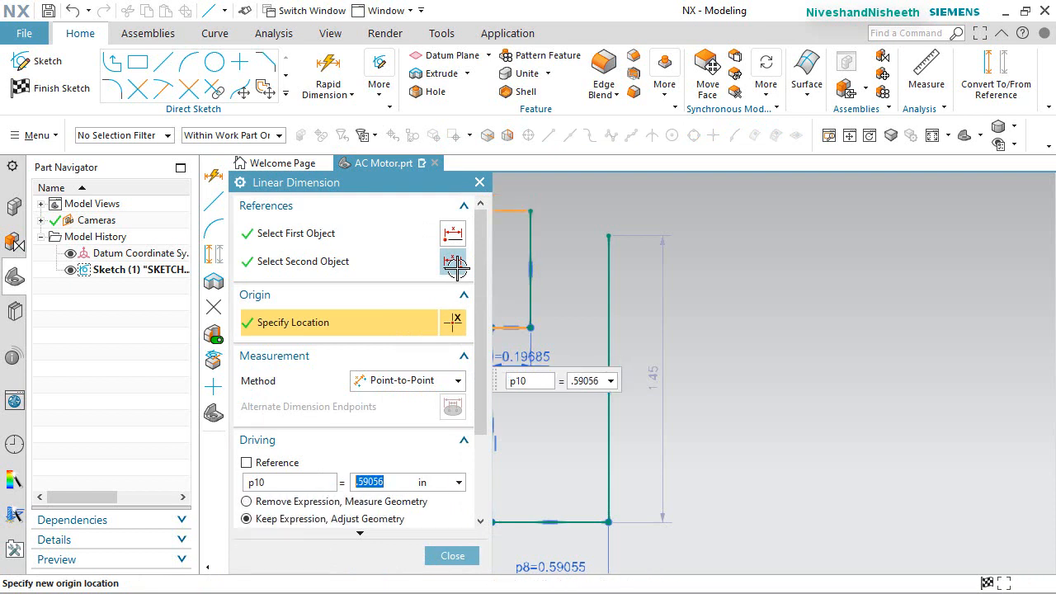
click(448, 556)
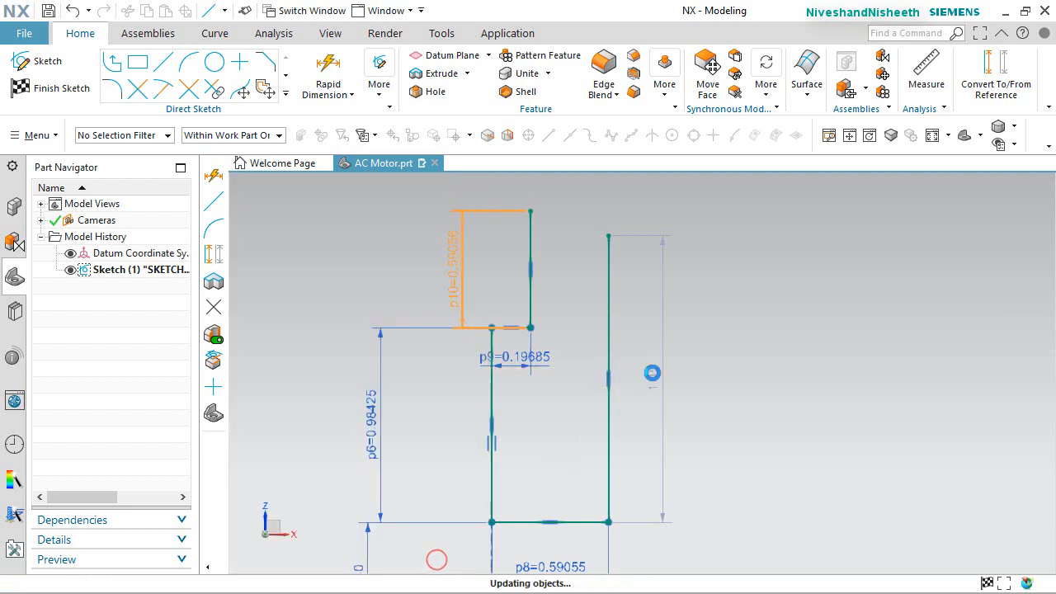
Draw a 0.03937 in horizontal line toward positive X from the upper end of the 0.59056 in vertical line
click(744, 284)
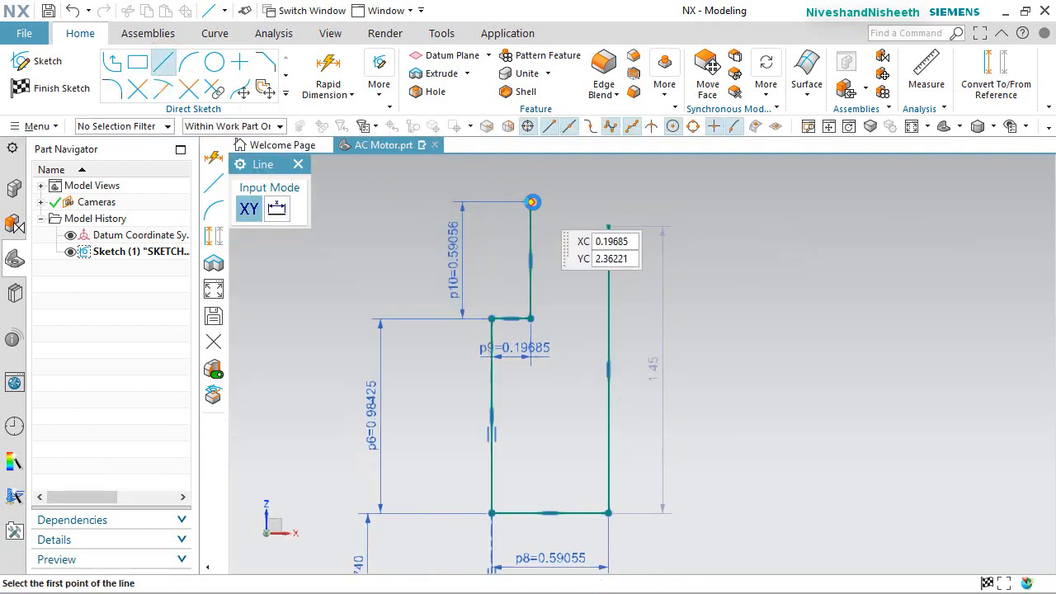
click(535, 204)
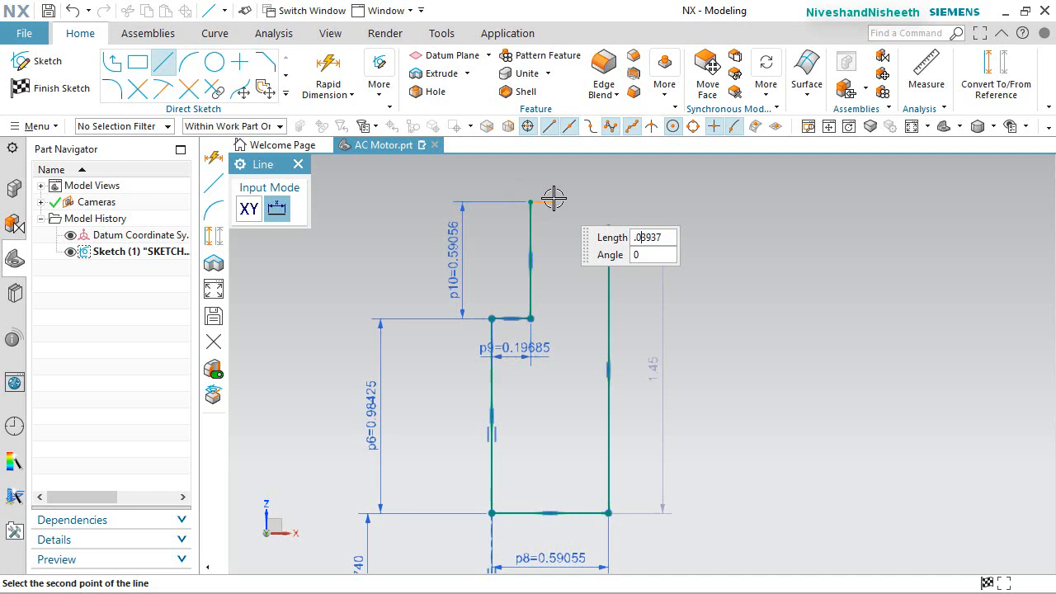
key(Return)
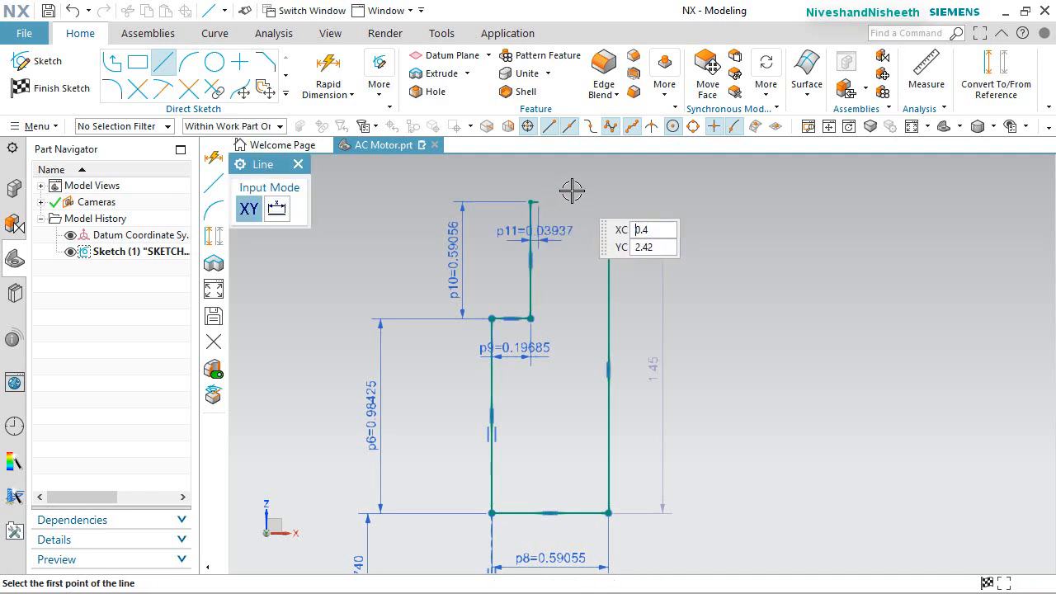
Draw a 0.70866 in vertical line upward from the free end of the 0.03937 in line and finish the line command
scroll(550, 176, down, 2)
scroll(564, 354, up, 2)
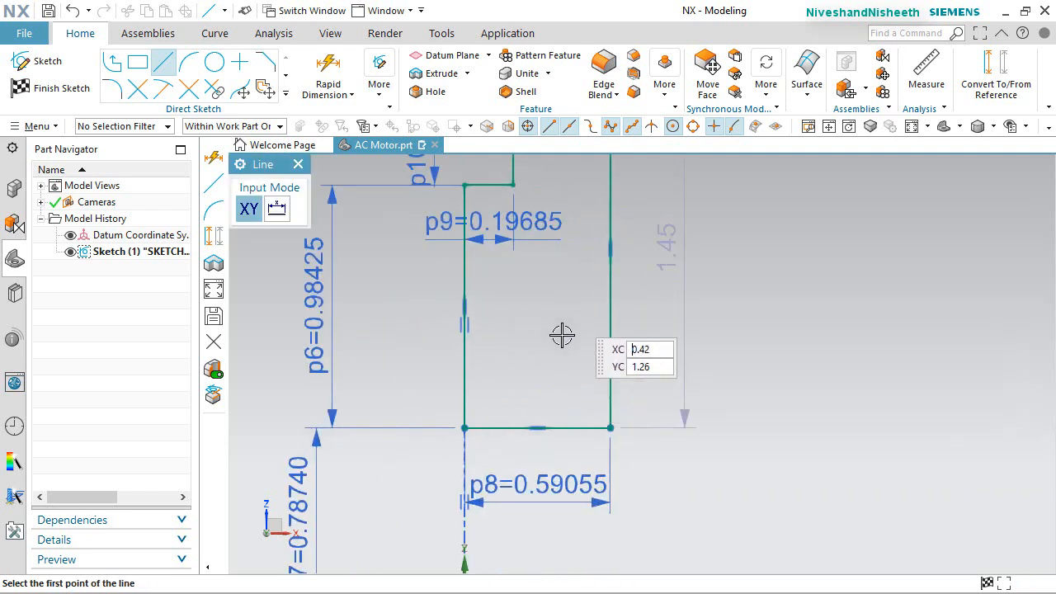
scroll(561, 335, down, 2)
scroll(546, 219, up, 2)
scroll(546, 219, up, 3)
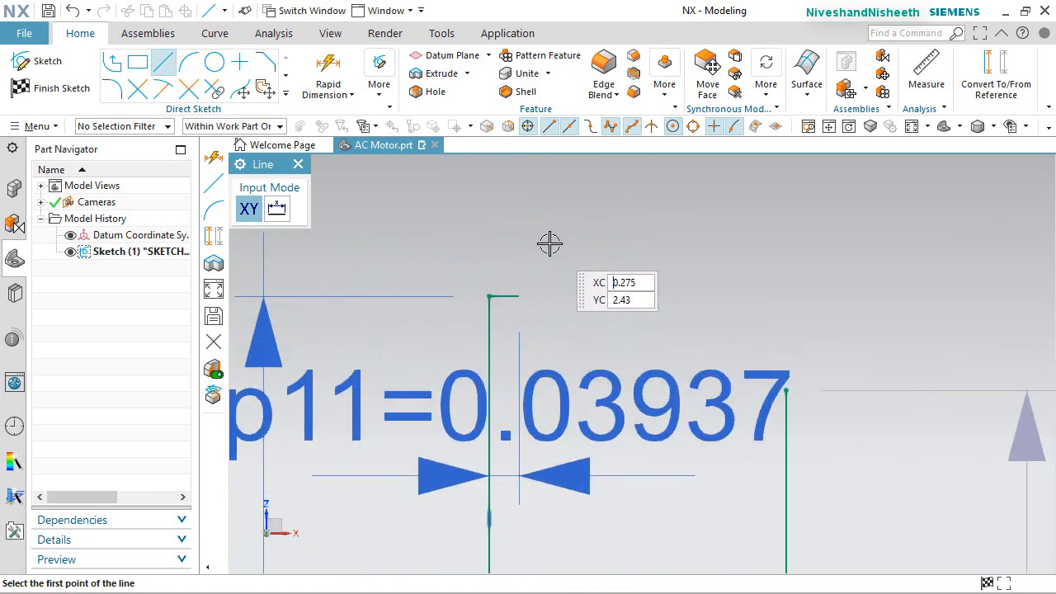
scroll(532, 291, down, 4)
click(520, 294)
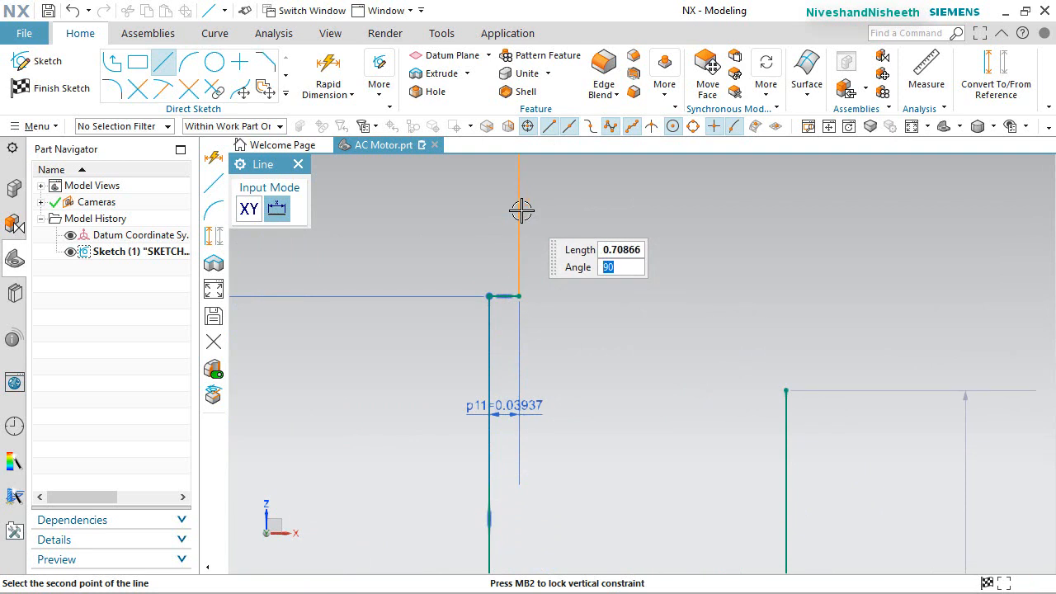
click(521, 211)
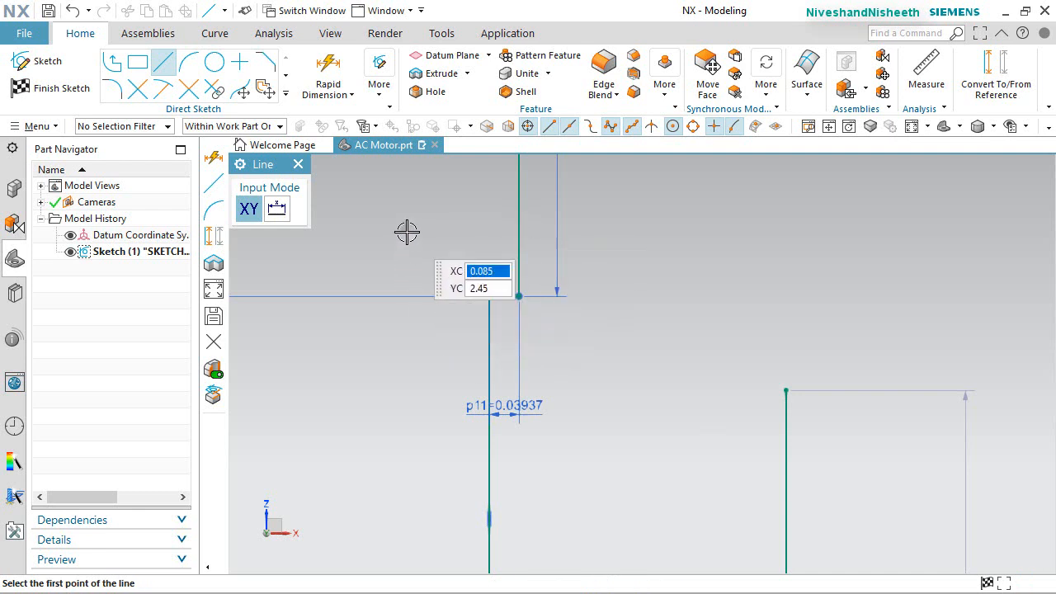
right_click(407, 232)
click(438, 218)
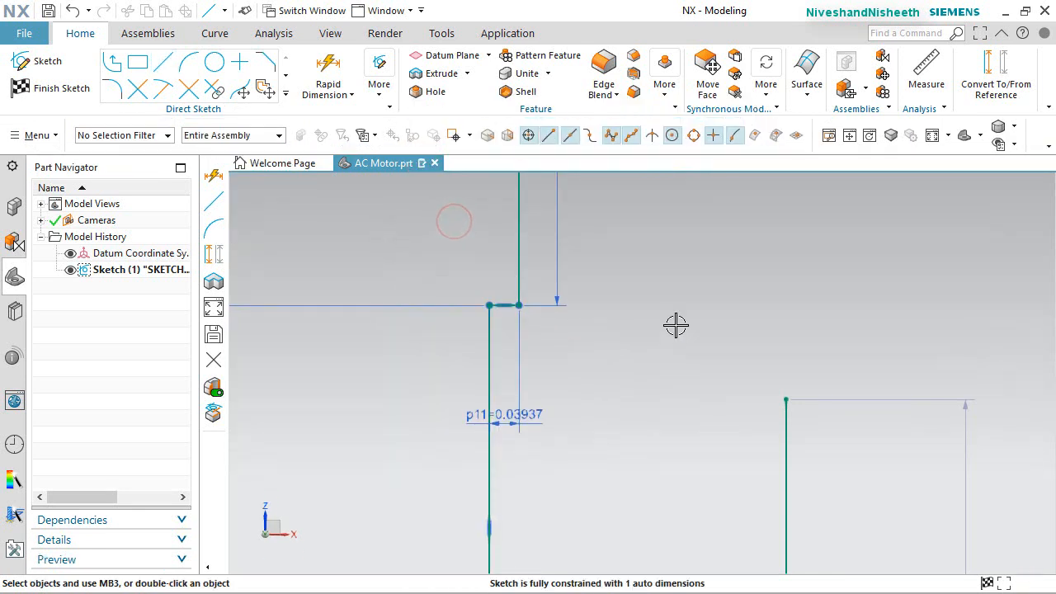
Draw a horizontal line about 7.85 in long from the top of the 0.70866 in vertical line toward the offset-walled profile
scroll(407, 347, down, 6)
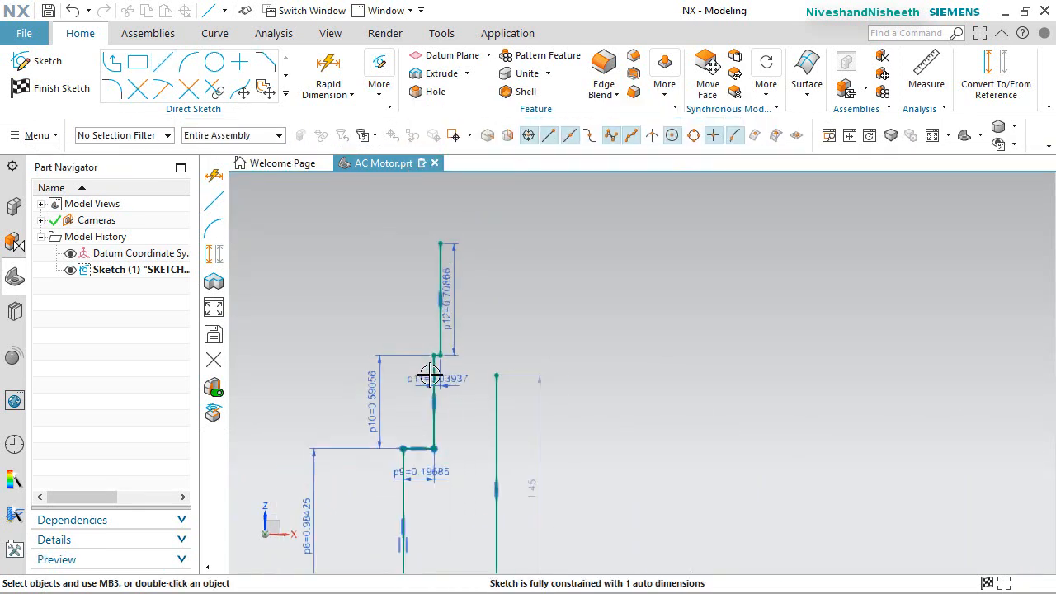
scroll(368, 327, down, 2)
scroll(451, 276, up, 2)
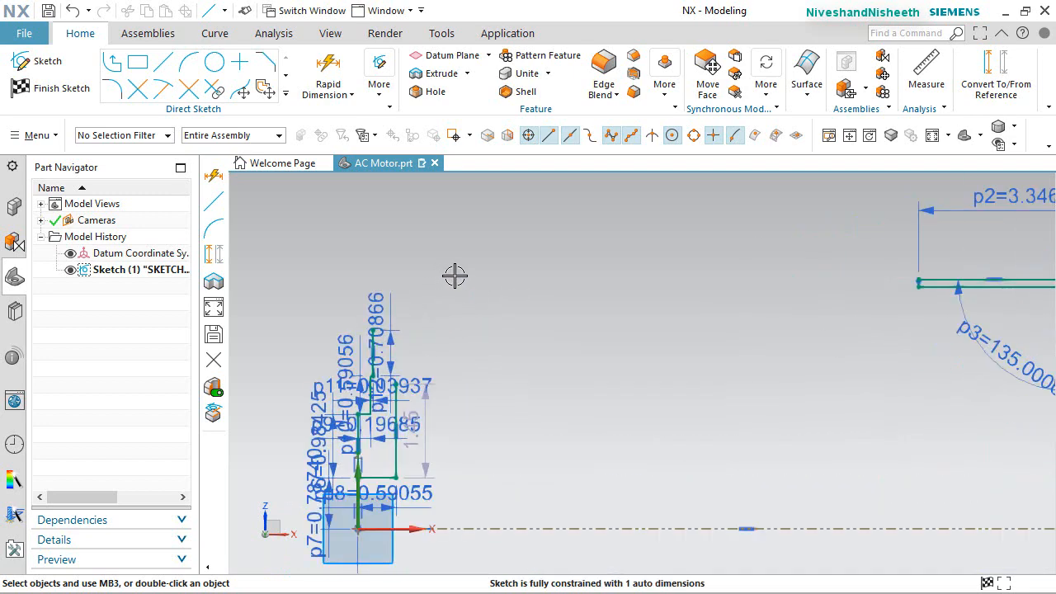
click(163, 62)
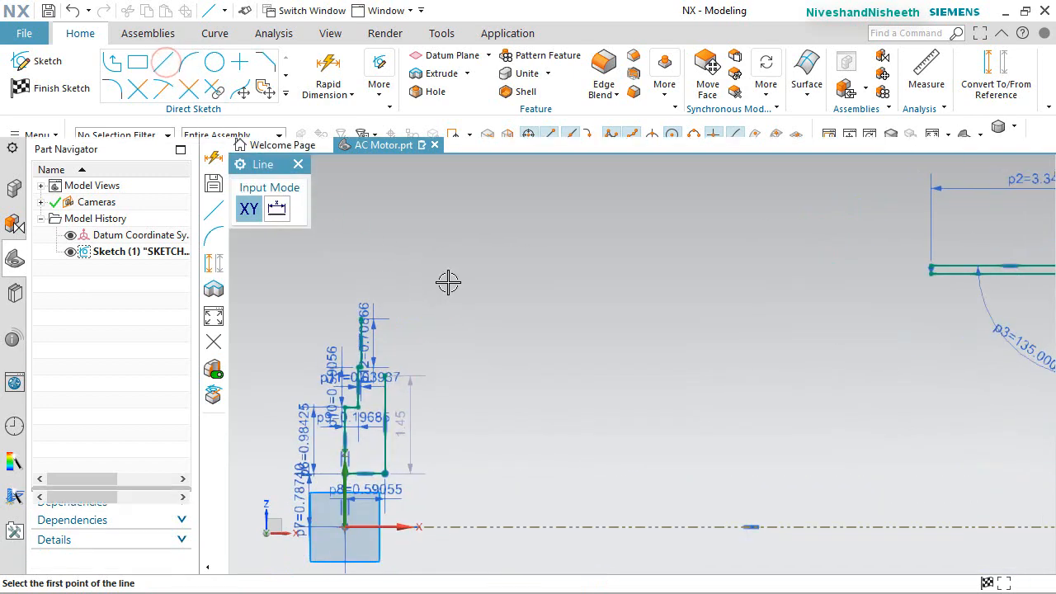
scroll(426, 297, up, 5)
scroll(334, 328, up, 3)
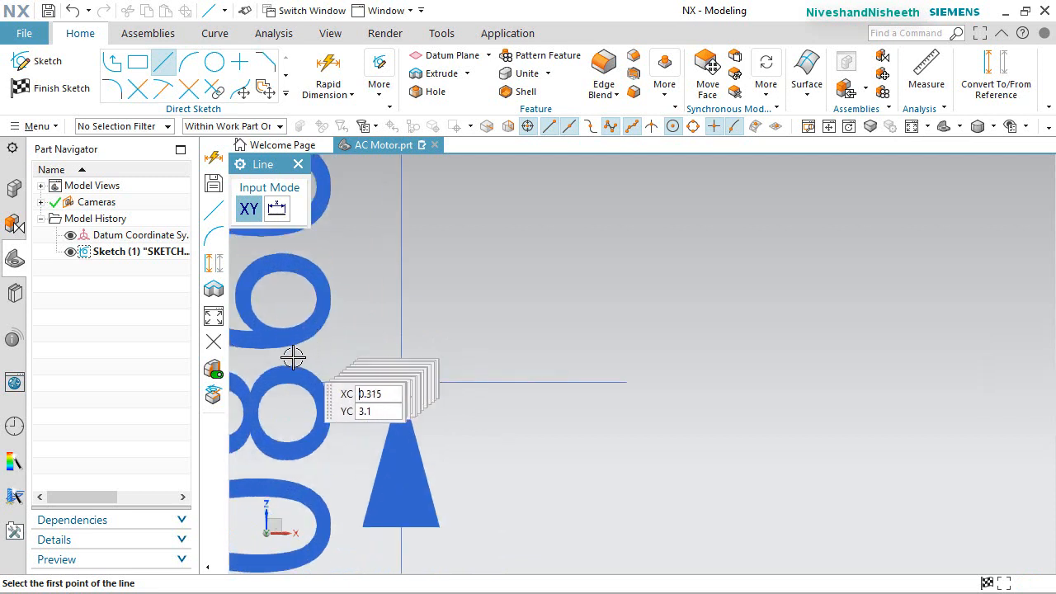
scroll(419, 369, down, 7)
click(384, 372)
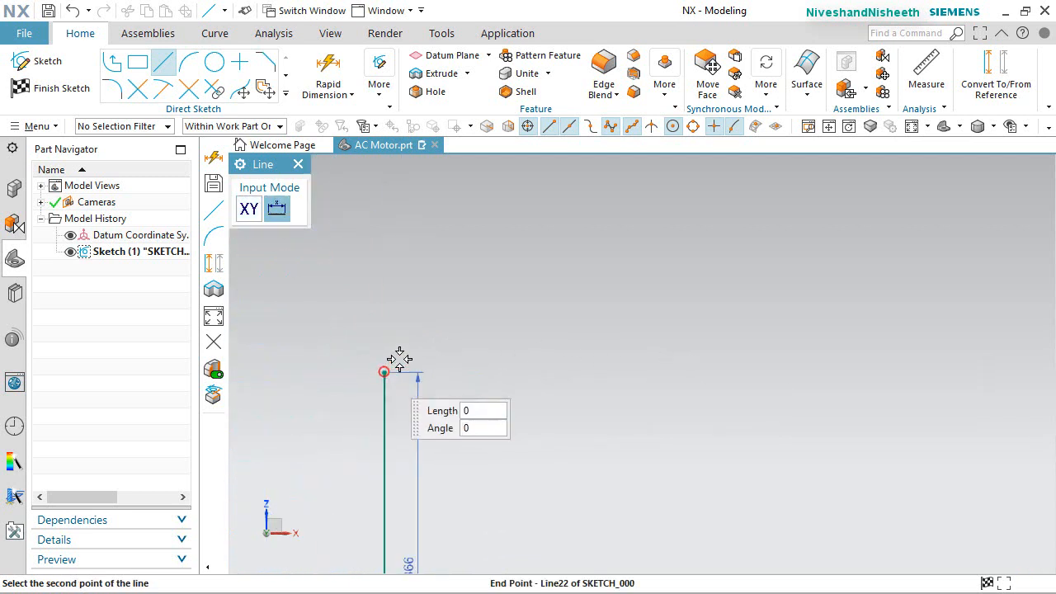
scroll(404, 343, down, 4)
scroll(396, 336, down, 3)
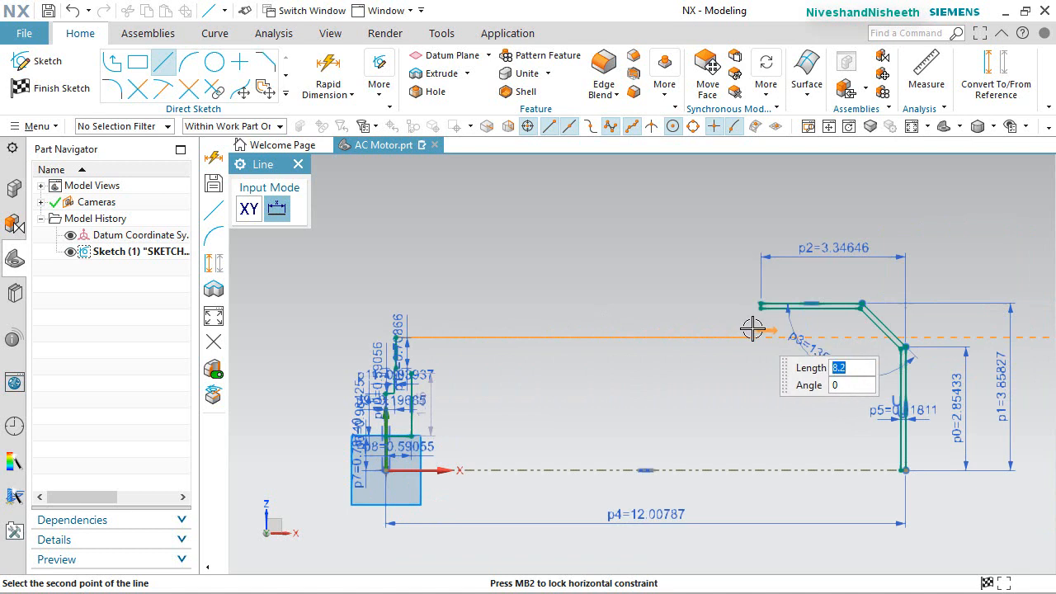
scroll(753, 329, up, 5)
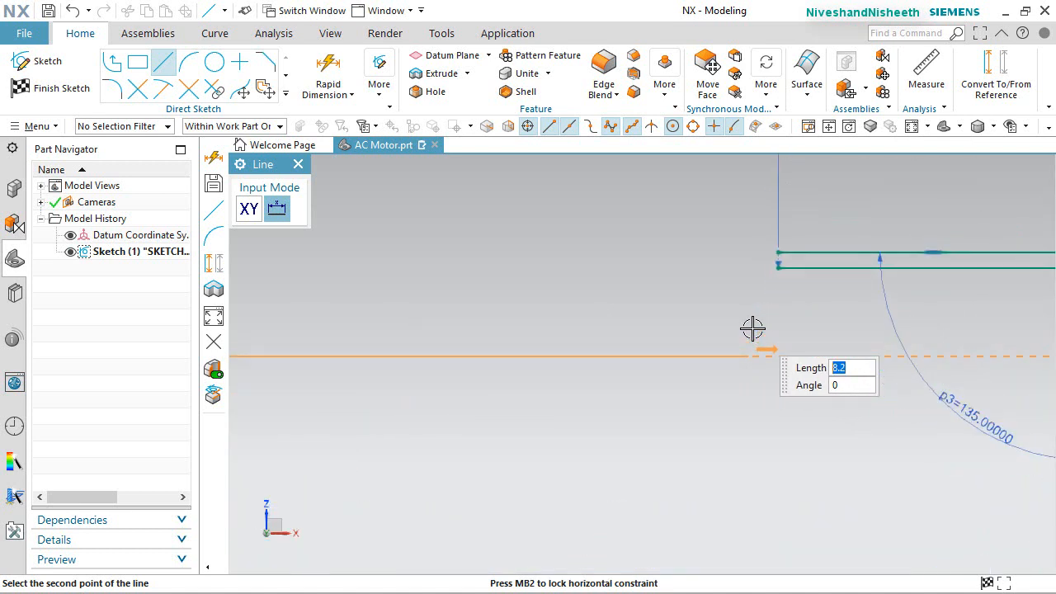
click(701, 341)
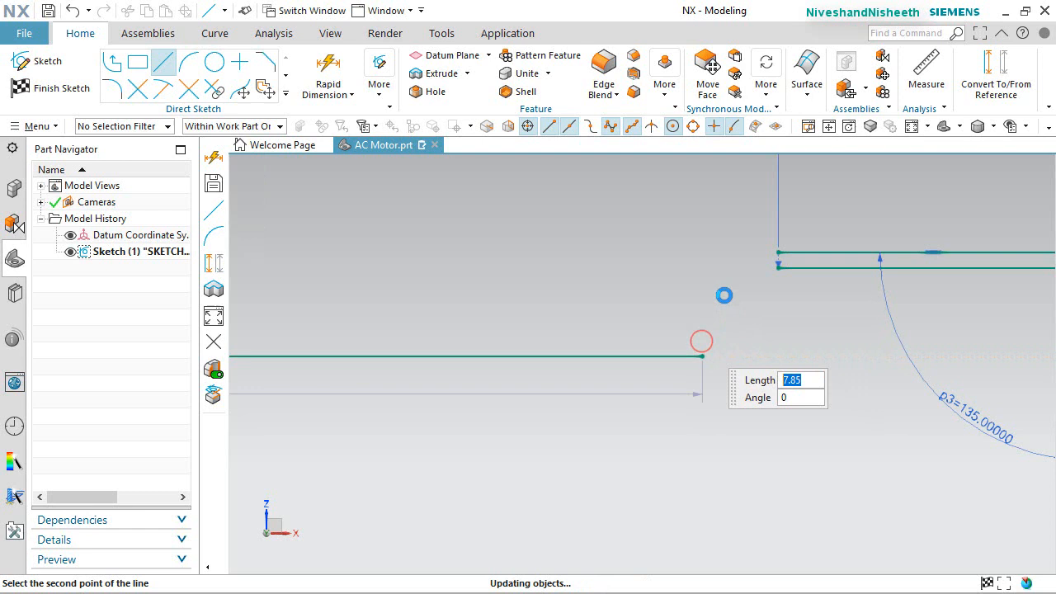
Draw a vertical line about 0.8 in long upward from the free end of the long horizontal line and finish the line command
click(701, 355)
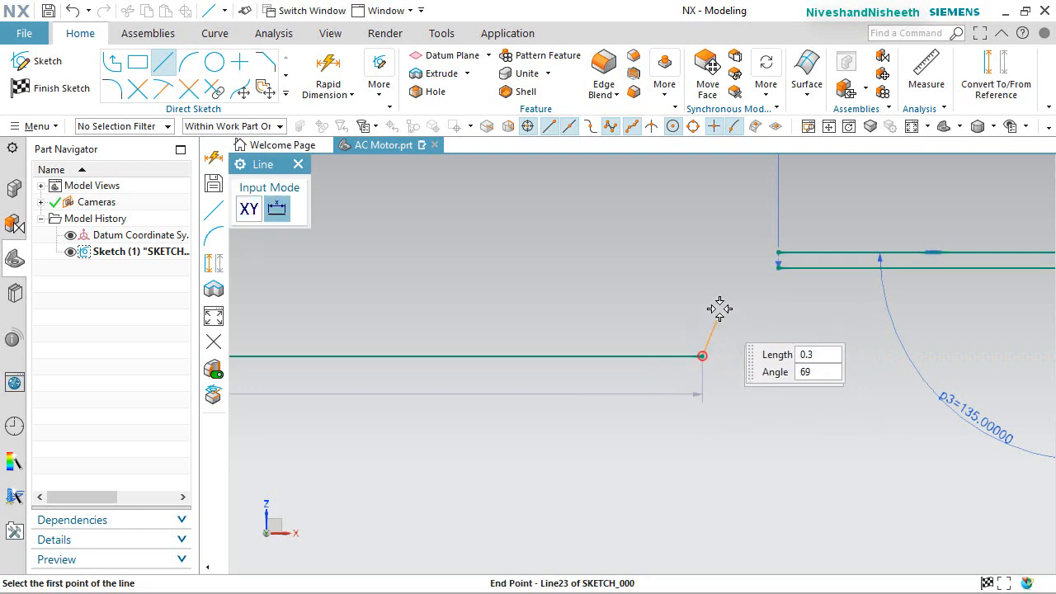
click(703, 250)
right_click(763, 207)
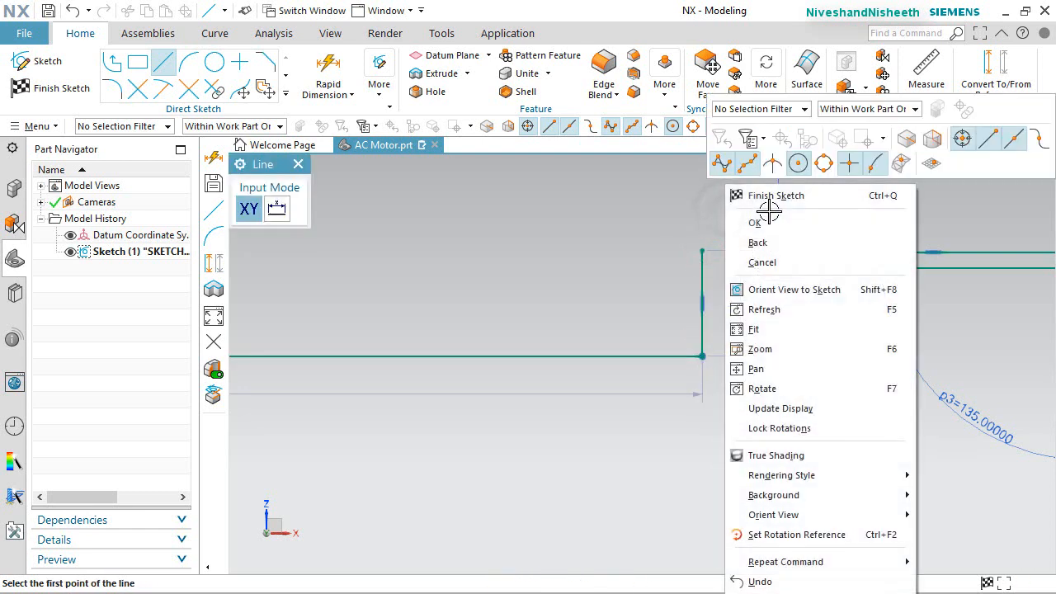
click(756, 223)
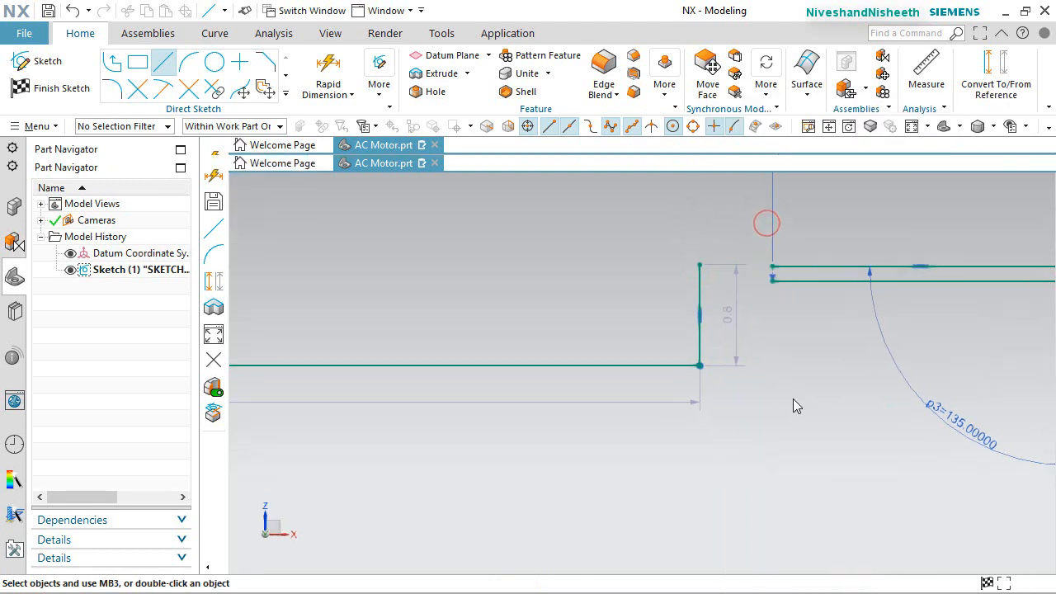
Delete the inner offset line beneath the profile's top edge and make the 0.8 in line's upper end coincident with the top edge's free end
click(827, 283)
click(856, 228)
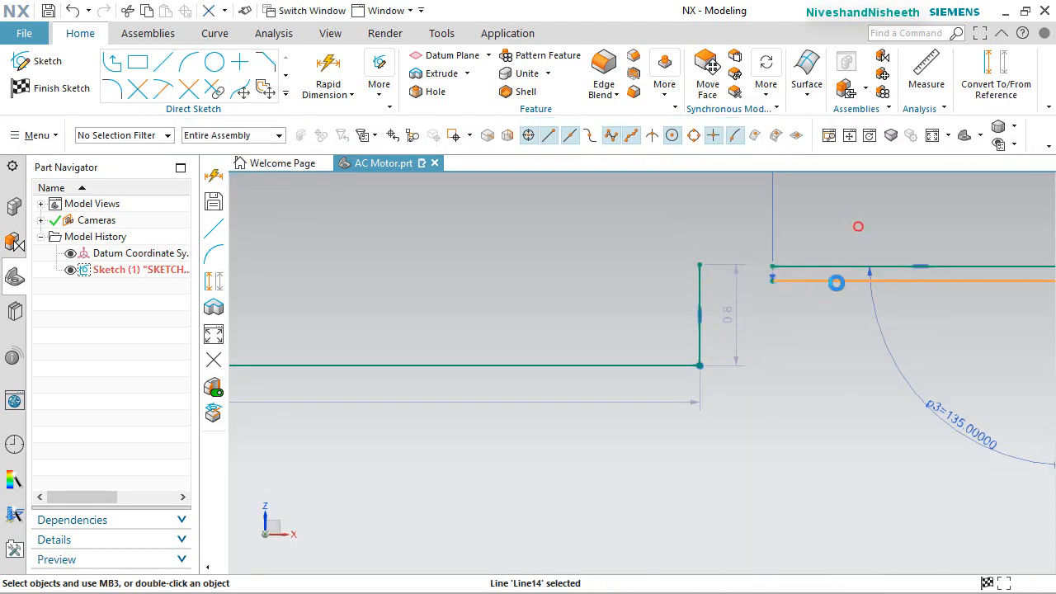
click(700, 262)
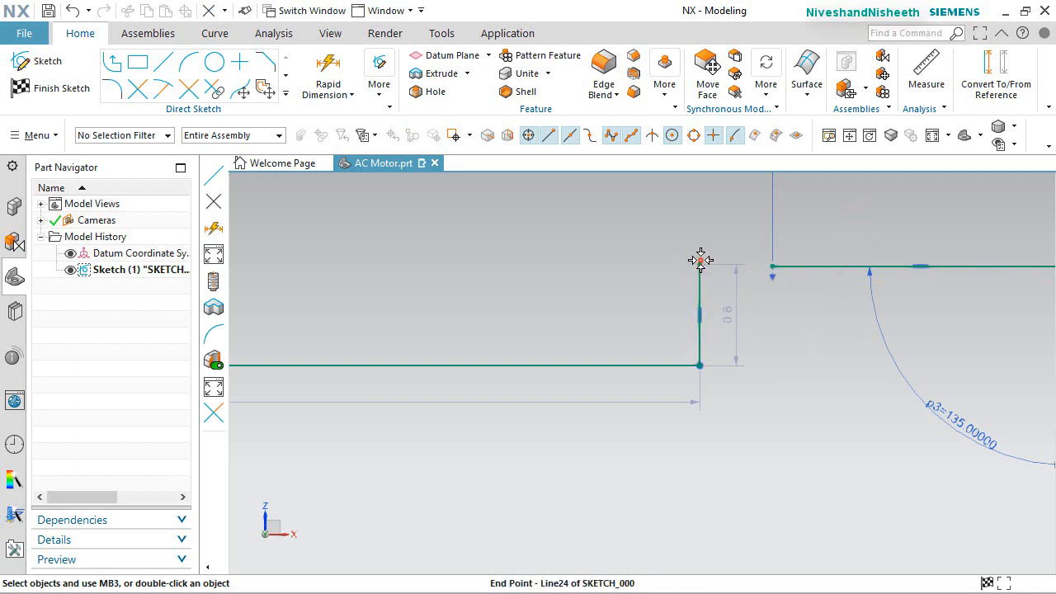
click(773, 265)
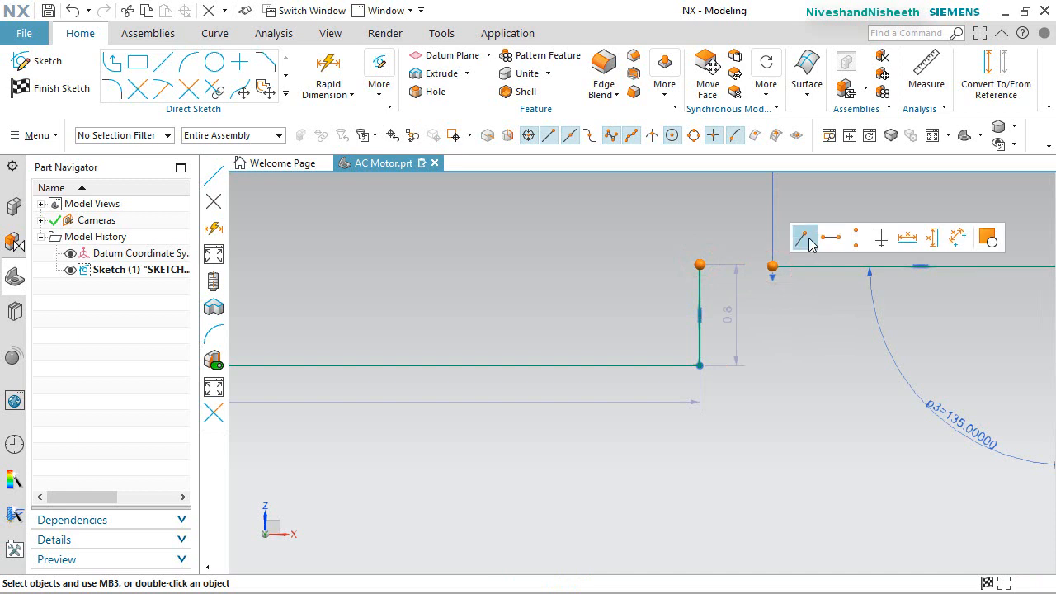
click(808, 239)
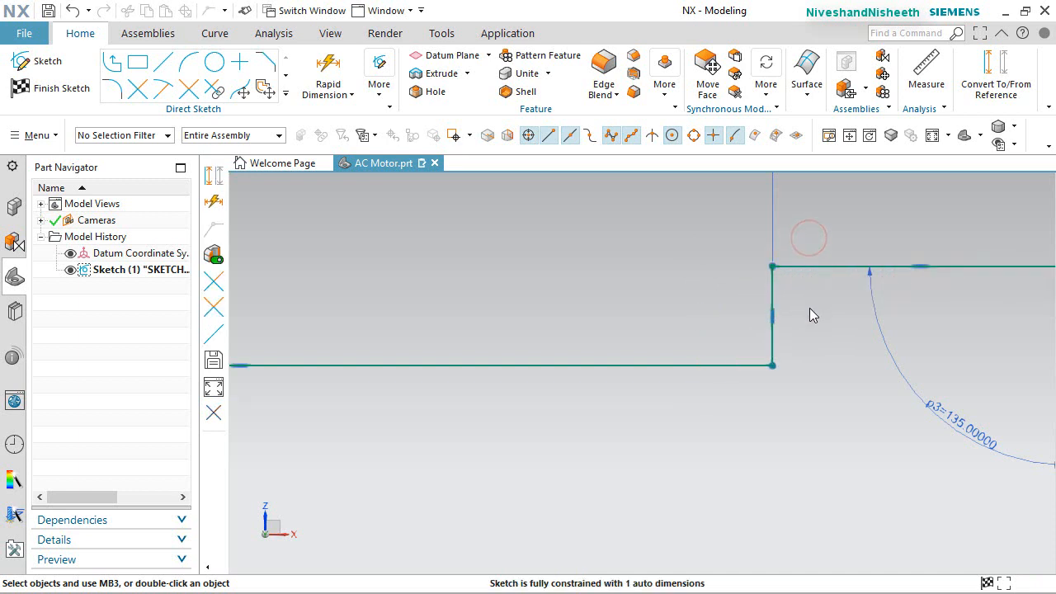
Draw a 9 in horizontal line toward positive X from the upper end of the inner vertical line near the origin
scroll(664, 306, down, 3)
scroll(833, 264, up, 1)
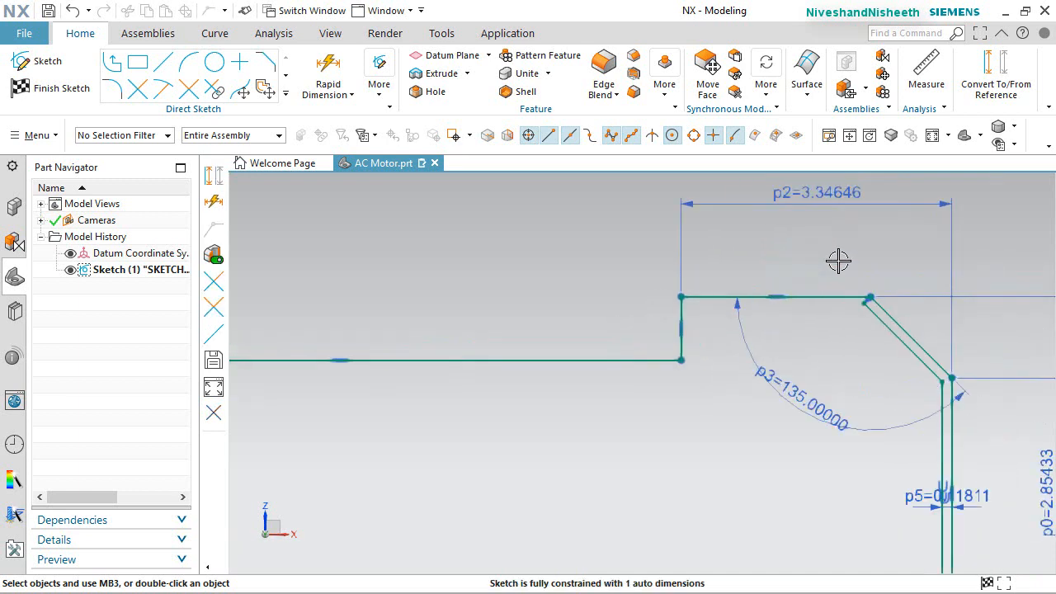
scroll(461, 189, down, 2)
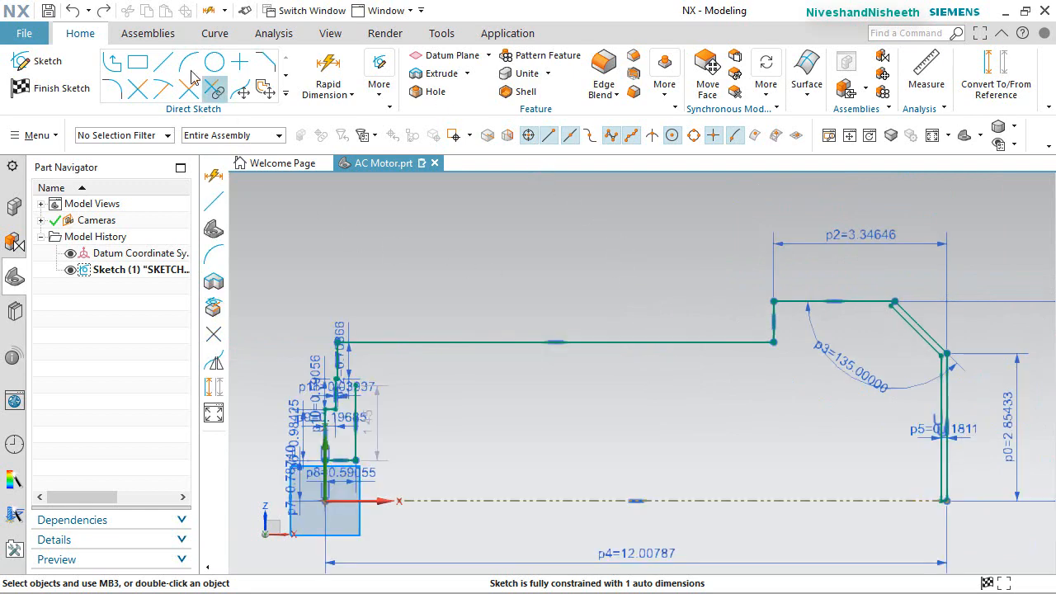
click(163, 61)
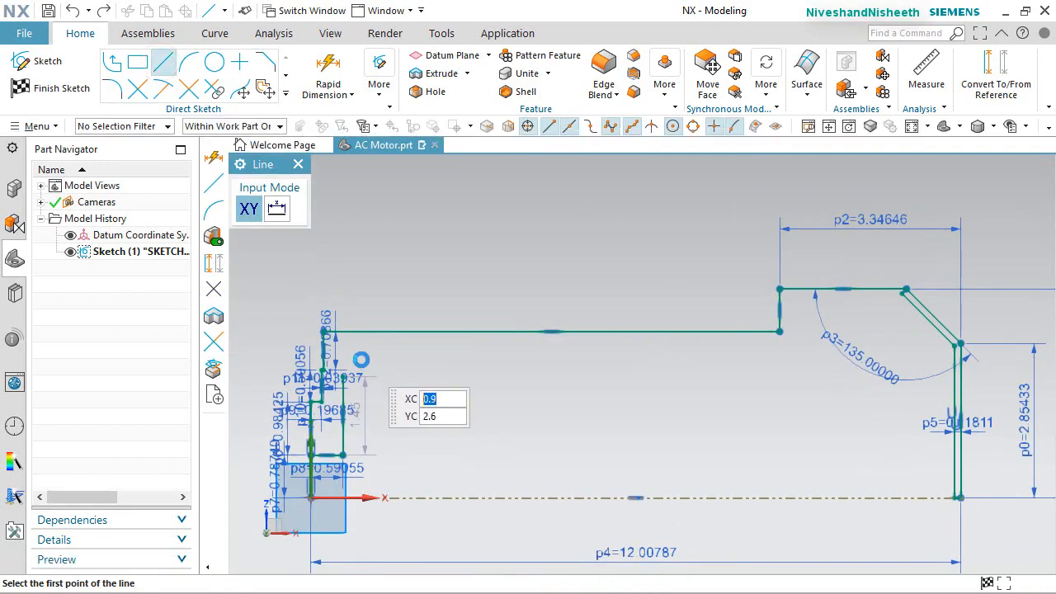
scroll(360, 360, up, 5)
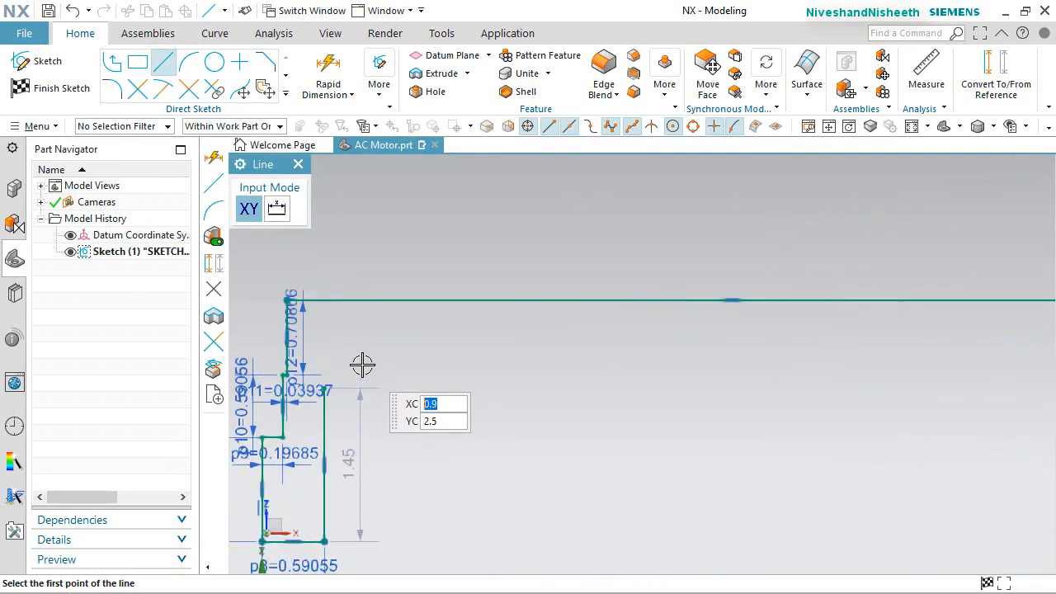
click(315, 396)
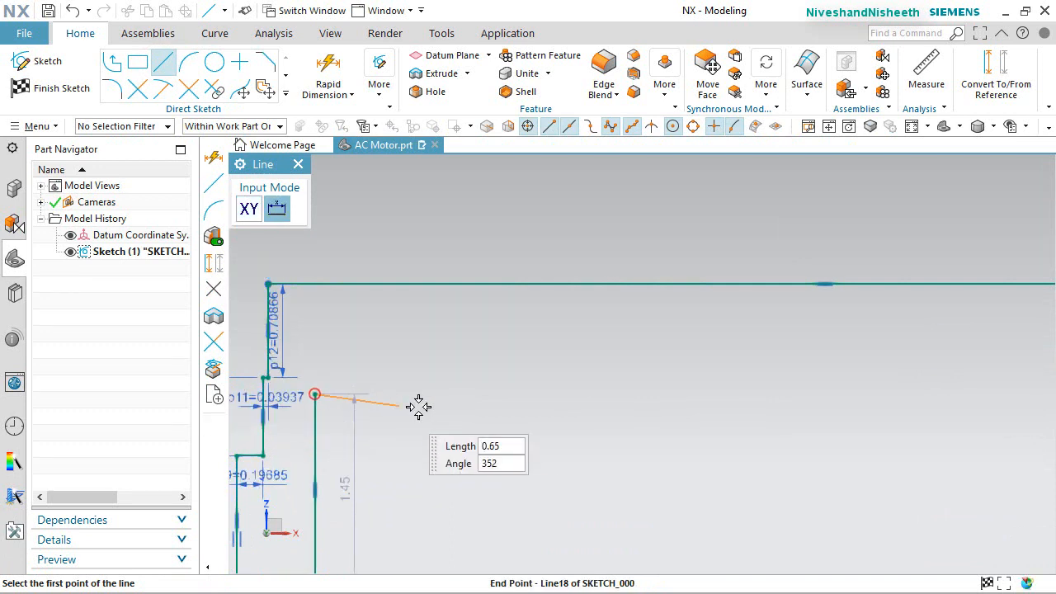
scroll(425, 407, down, 4)
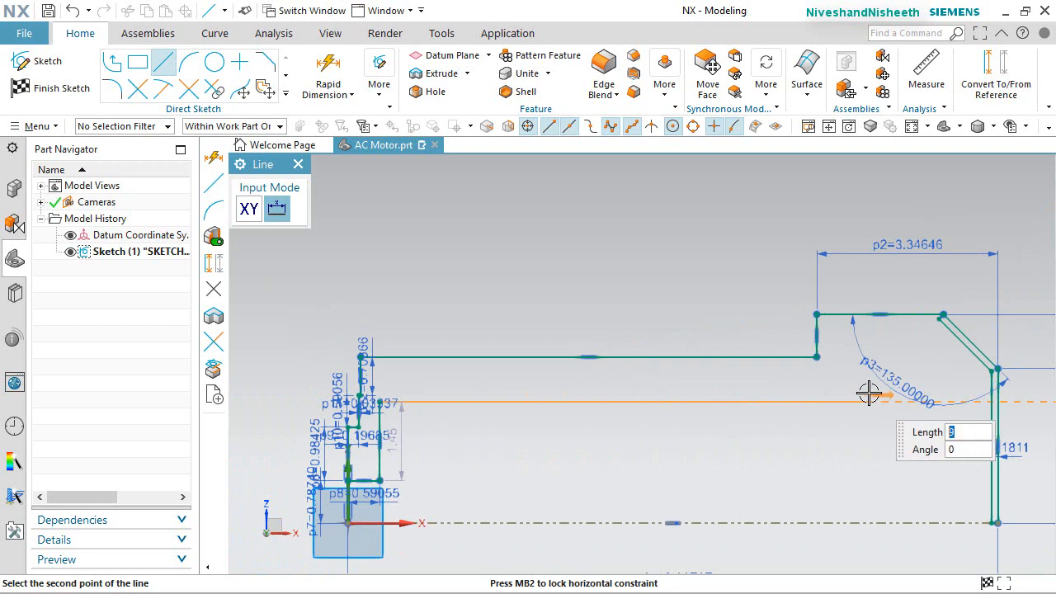
text(9)
key(Return)
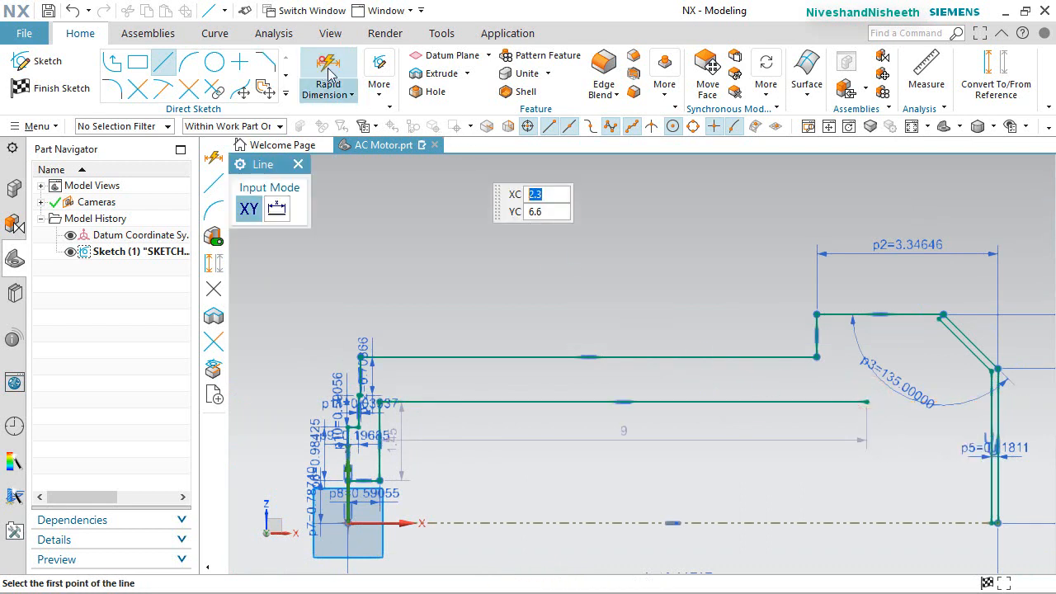
Dimension the distance between the two long horizontal lines and set it to 0.3937 in
click(324, 63)
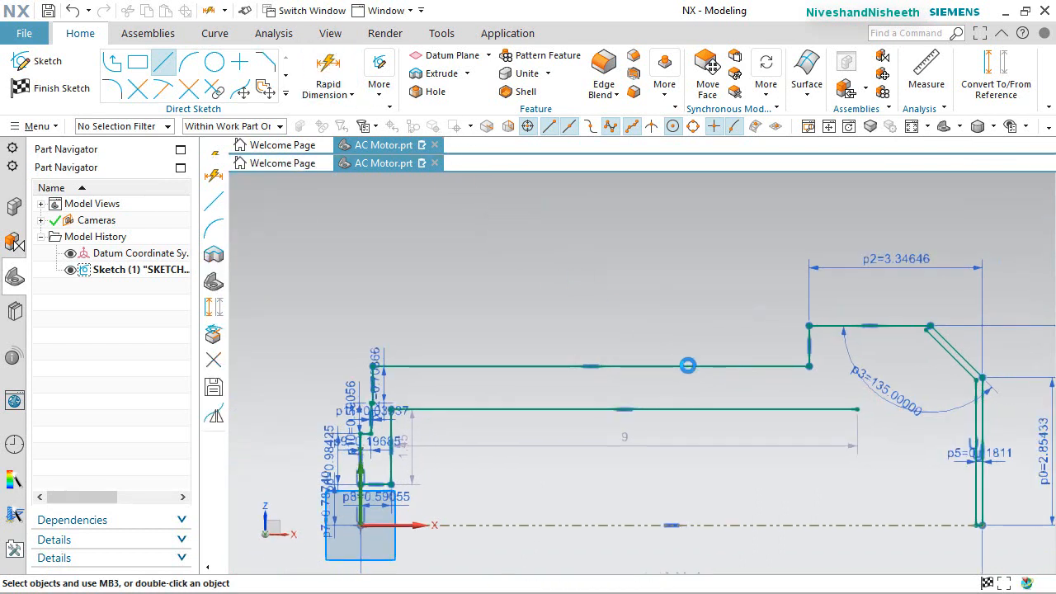
click(686, 362)
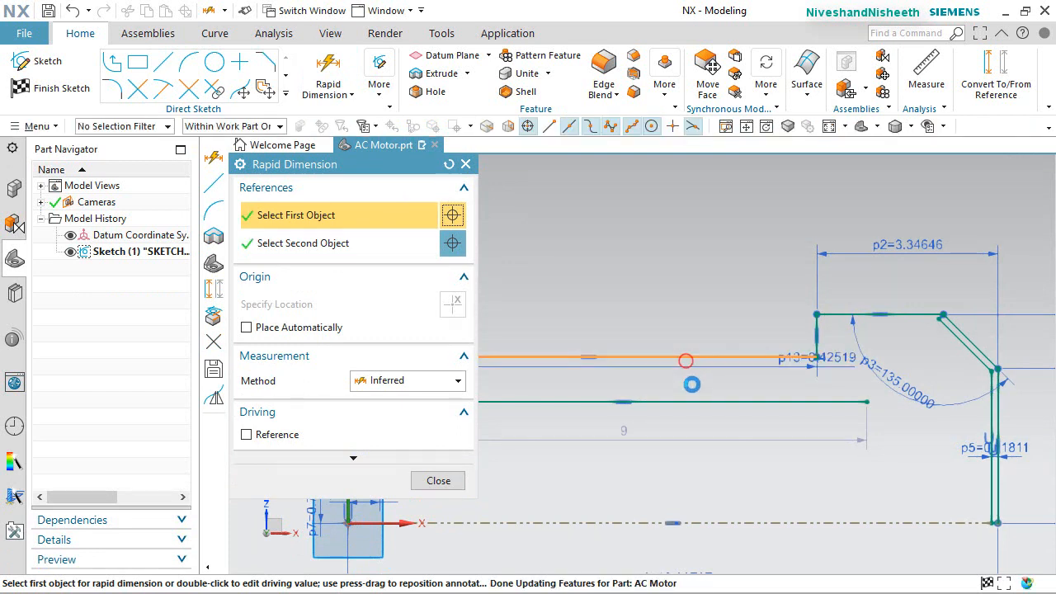
click(693, 389)
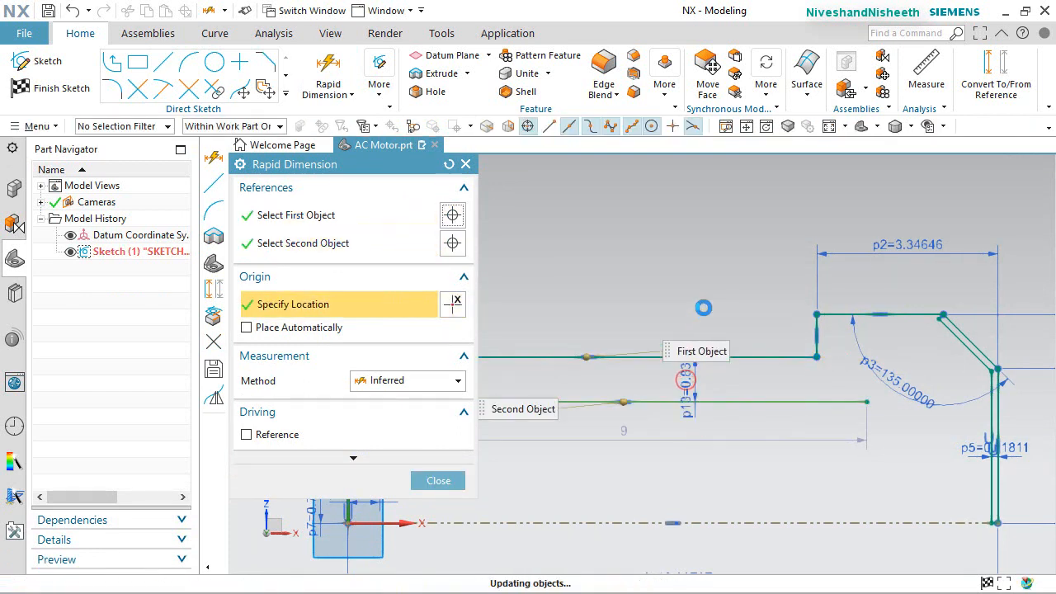
text(.3937)
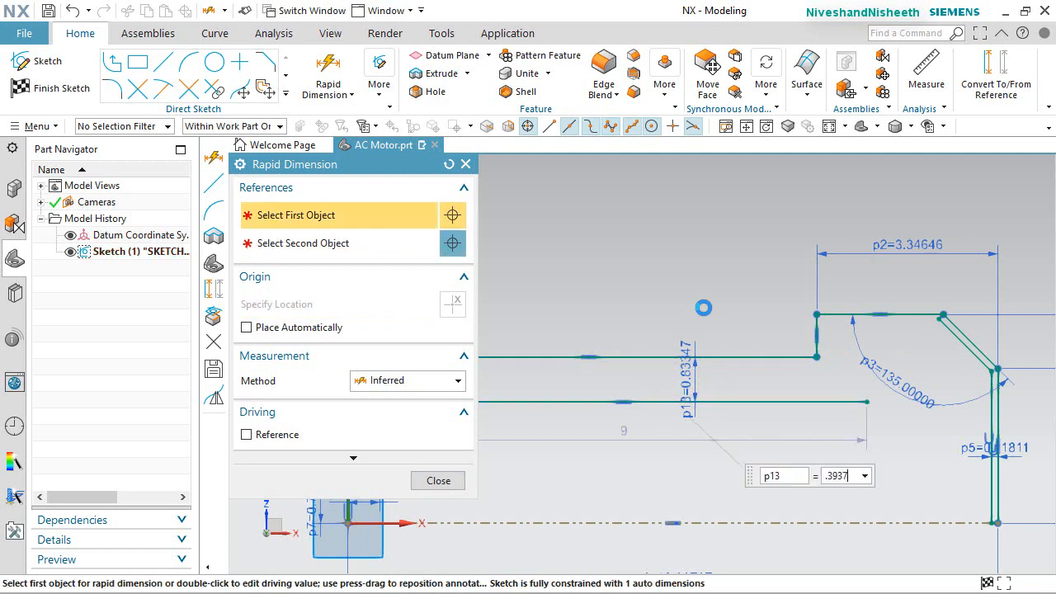
key(Return)
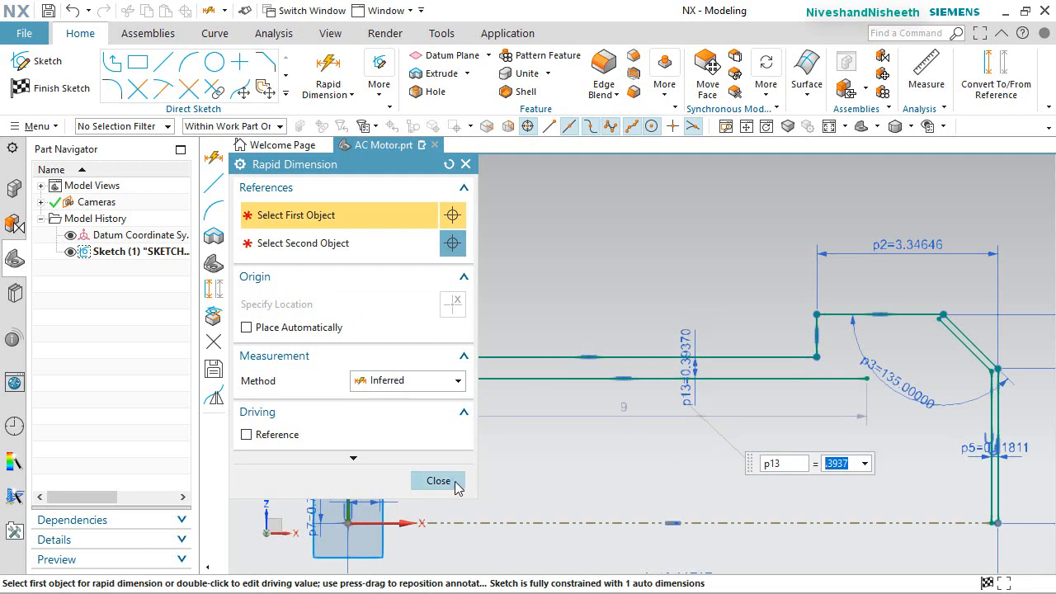
click(454, 485)
key(ctrl+q)
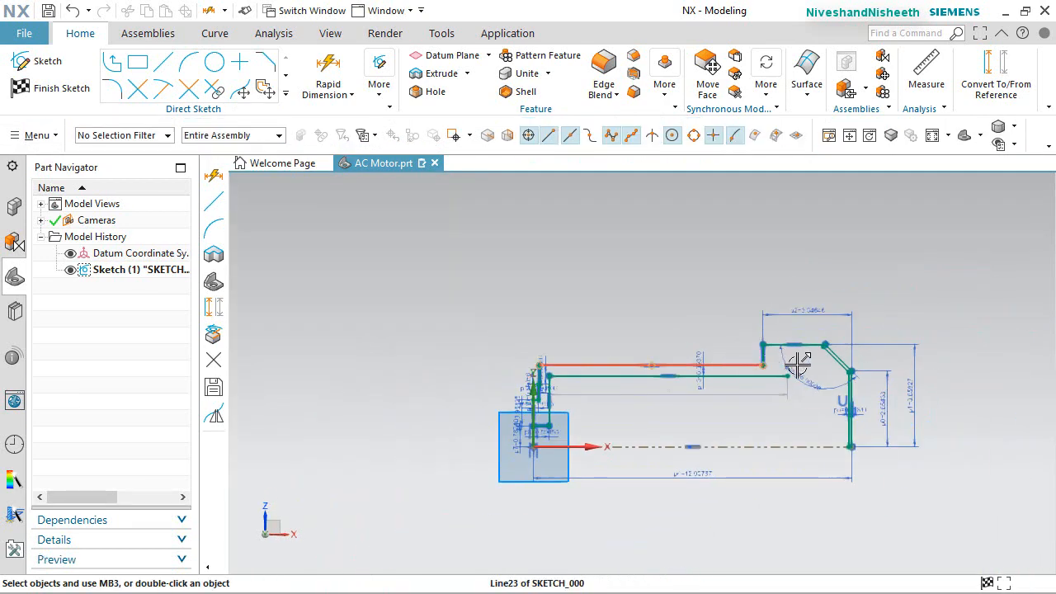
Offset the top edge and its adjoining short vertical line inward by 0.11811 in, with dimension creation turned off
scroll(804, 365, up, 6)
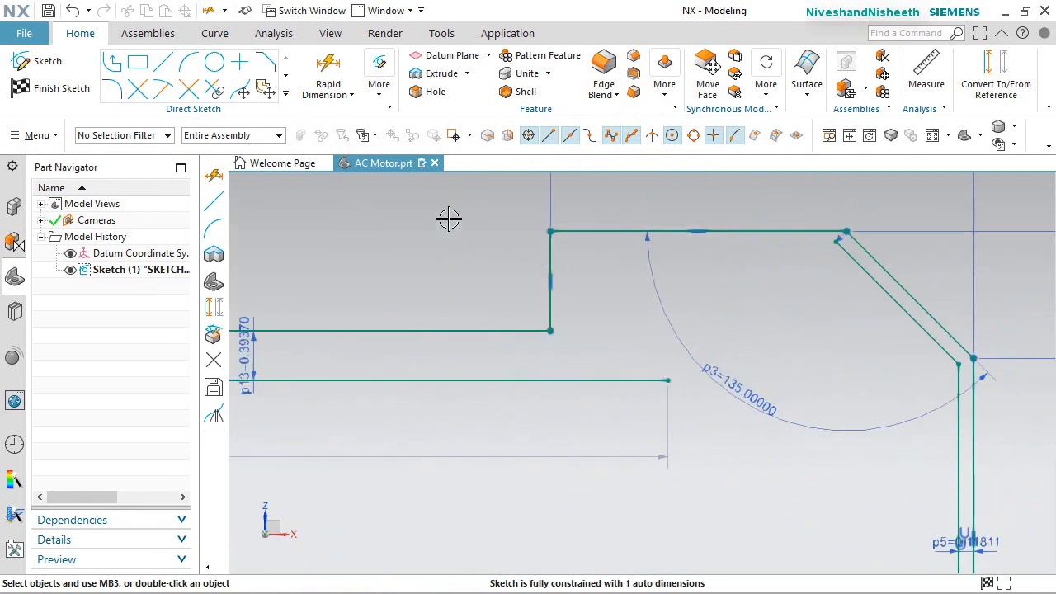
click(286, 93)
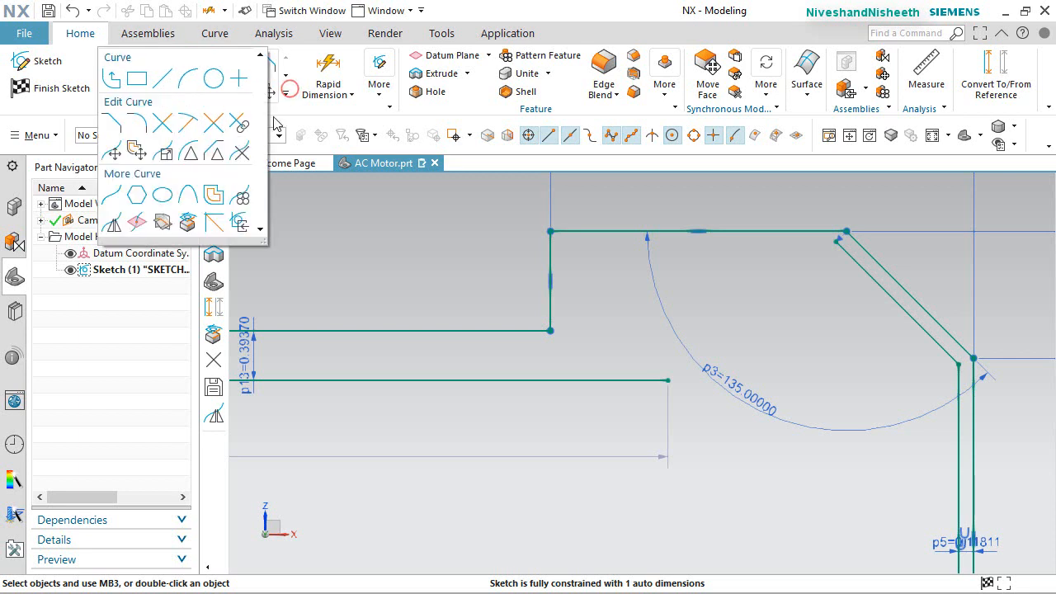
click(216, 196)
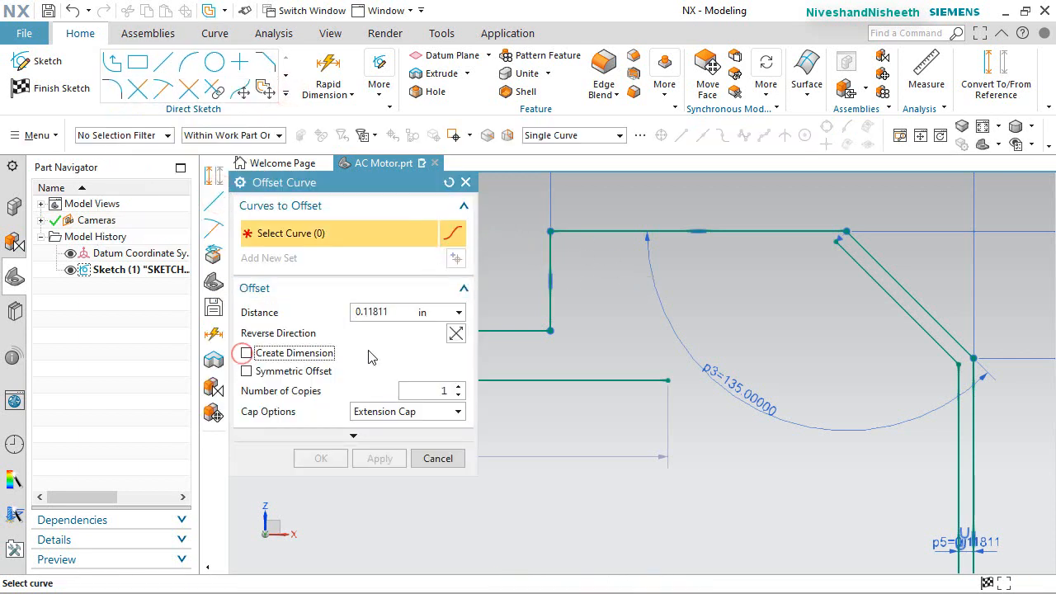
scroll(821, 398, down, 2)
scroll(721, 324, up, 1)
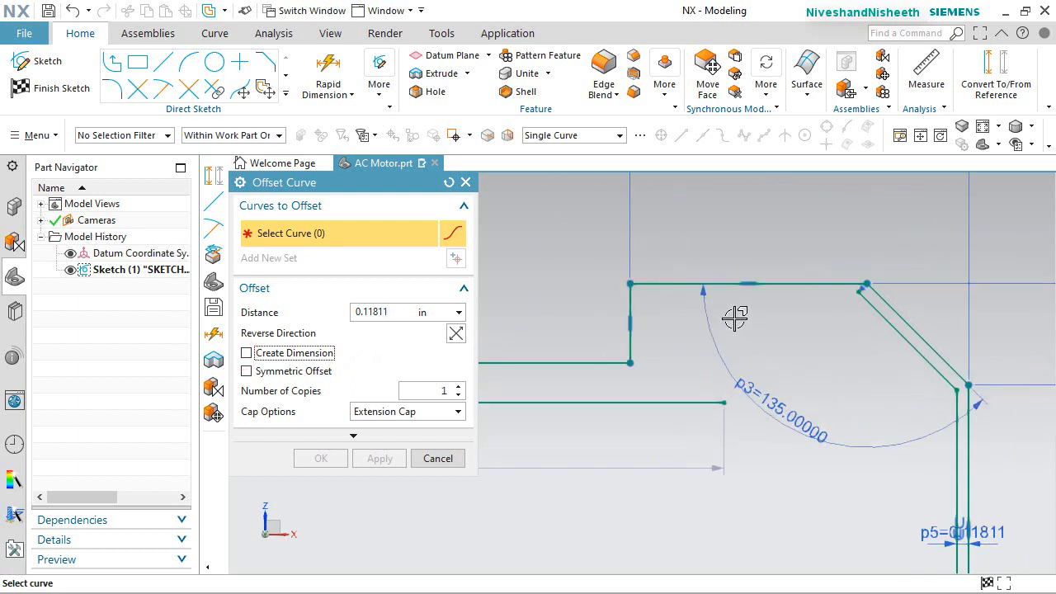
click(781, 286)
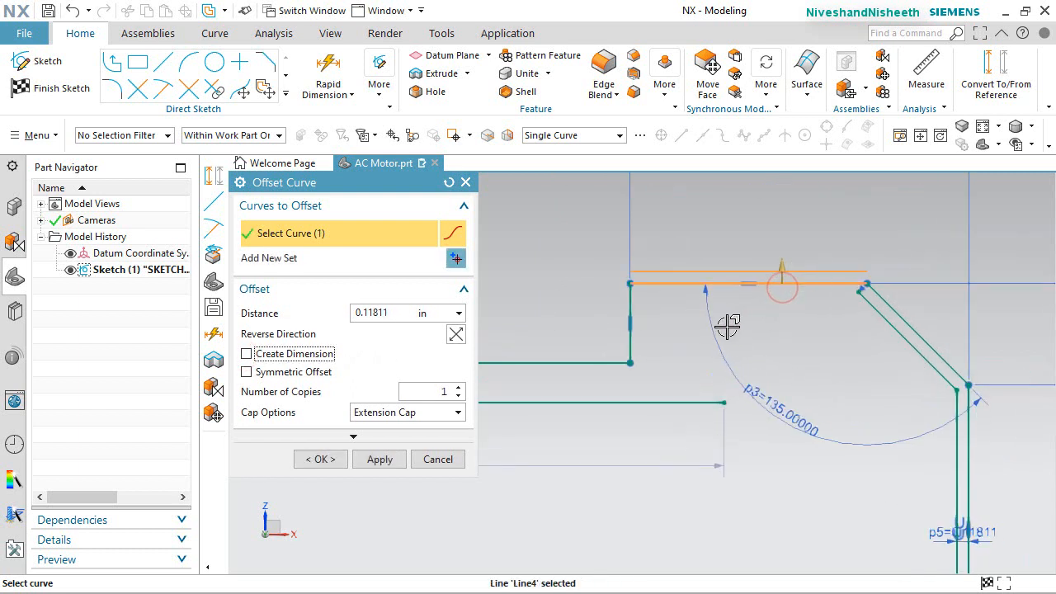
click(633, 307)
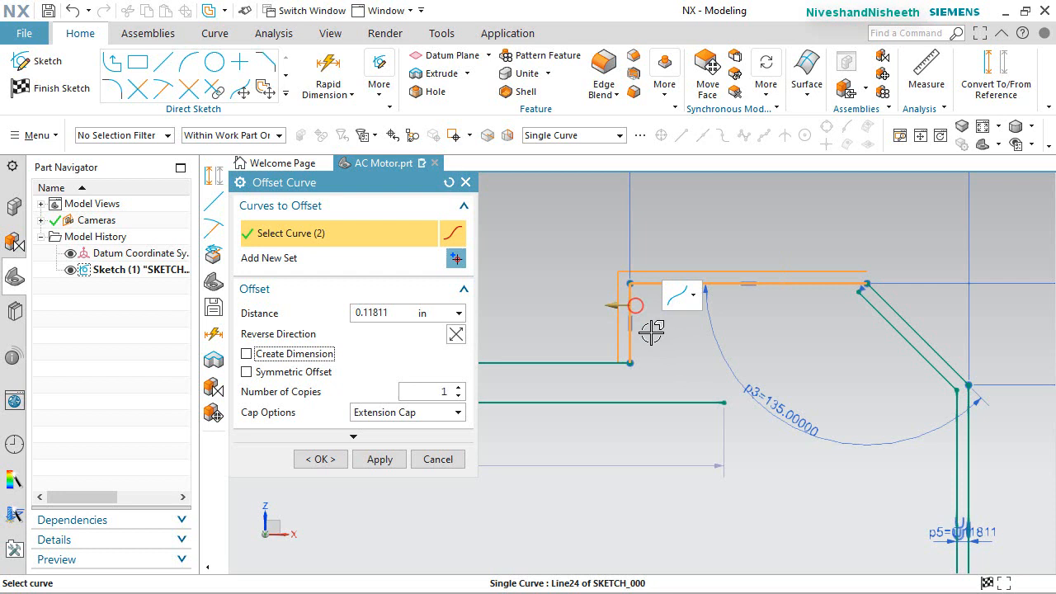
click(453, 335)
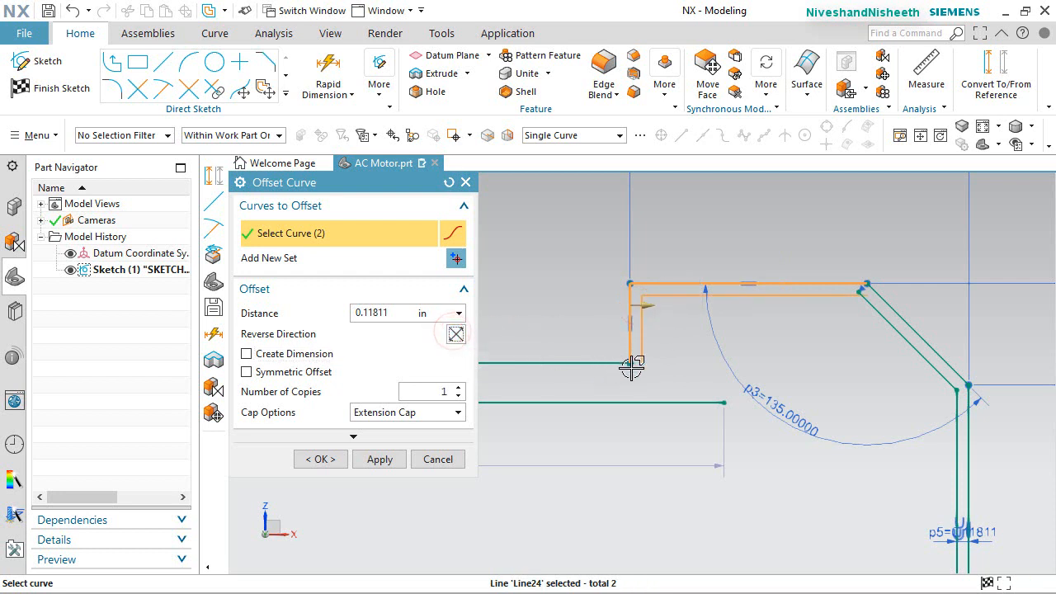
click(324, 460)
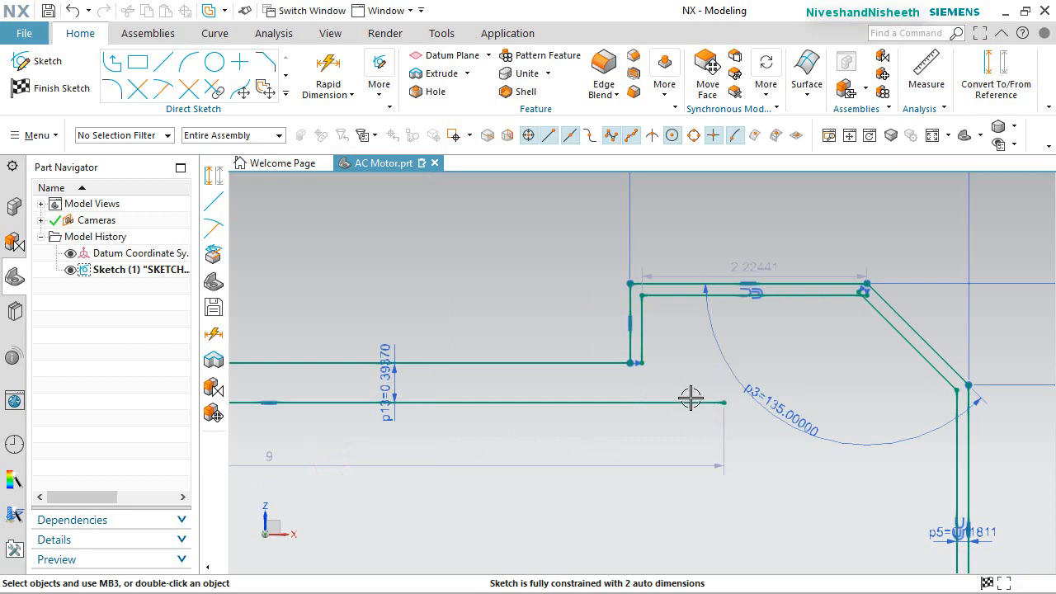
Extend the offset short vertical line down to the lower long horizontal line with Quick Extend
scroll(678, 378, down, 1)
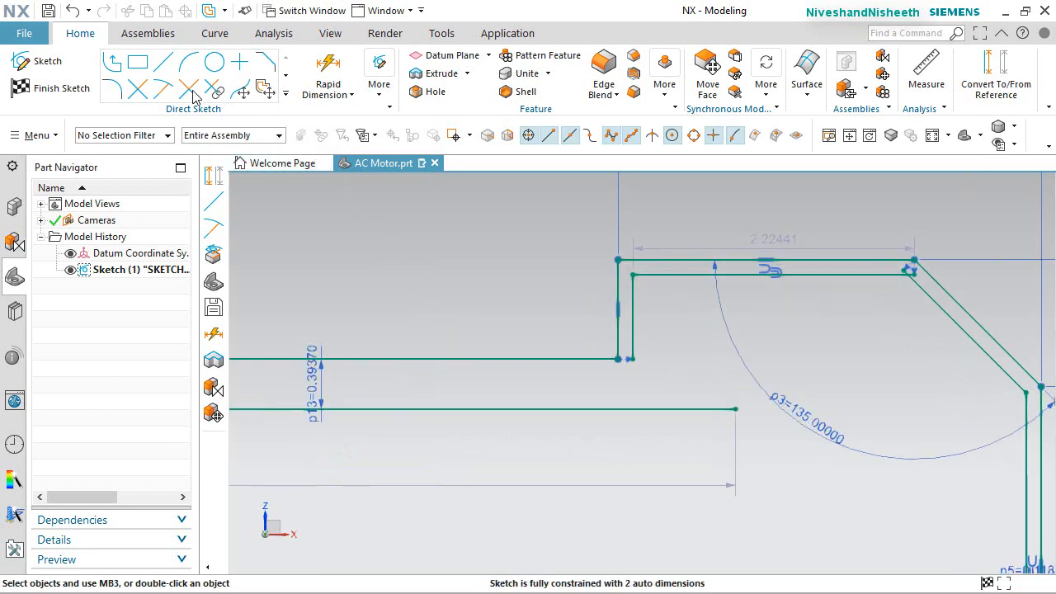
click(163, 88)
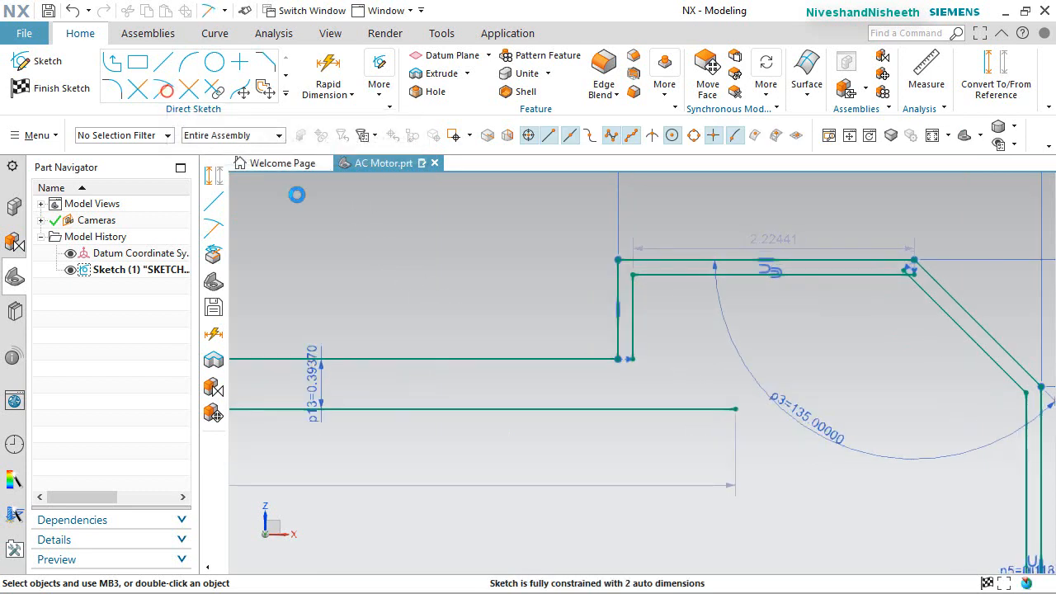
click(635, 330)
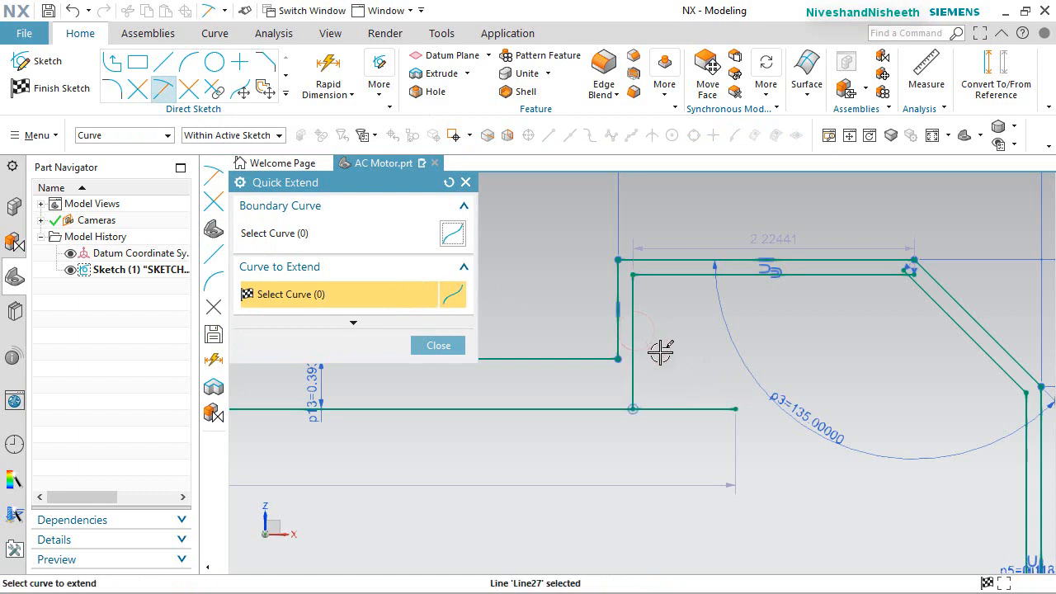
click(438, 345)
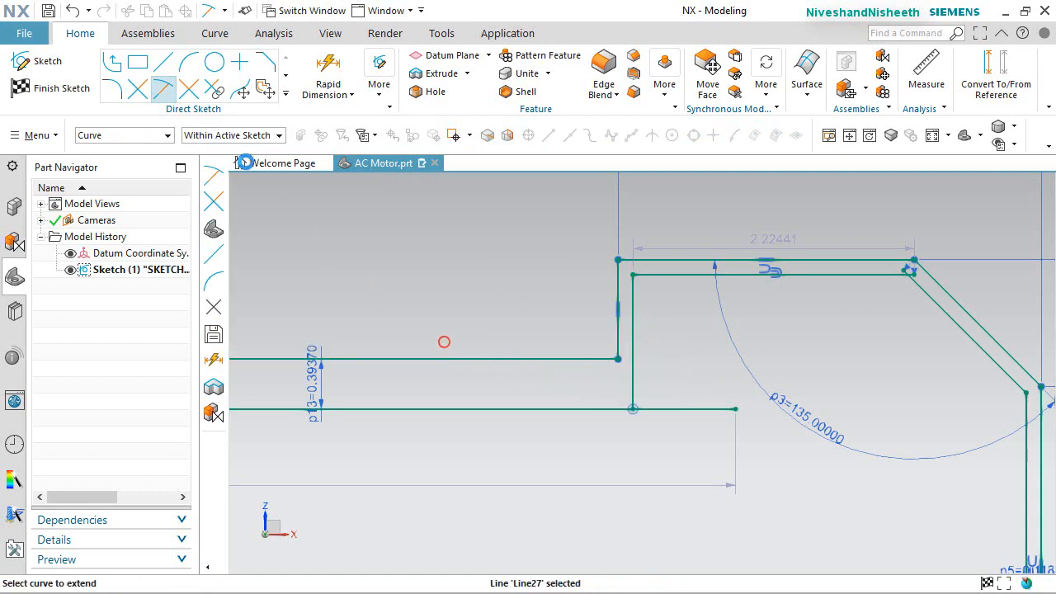
Trim the portion of the lower long horizontal line that overhangs past the extended vertical line
click(136, 93)
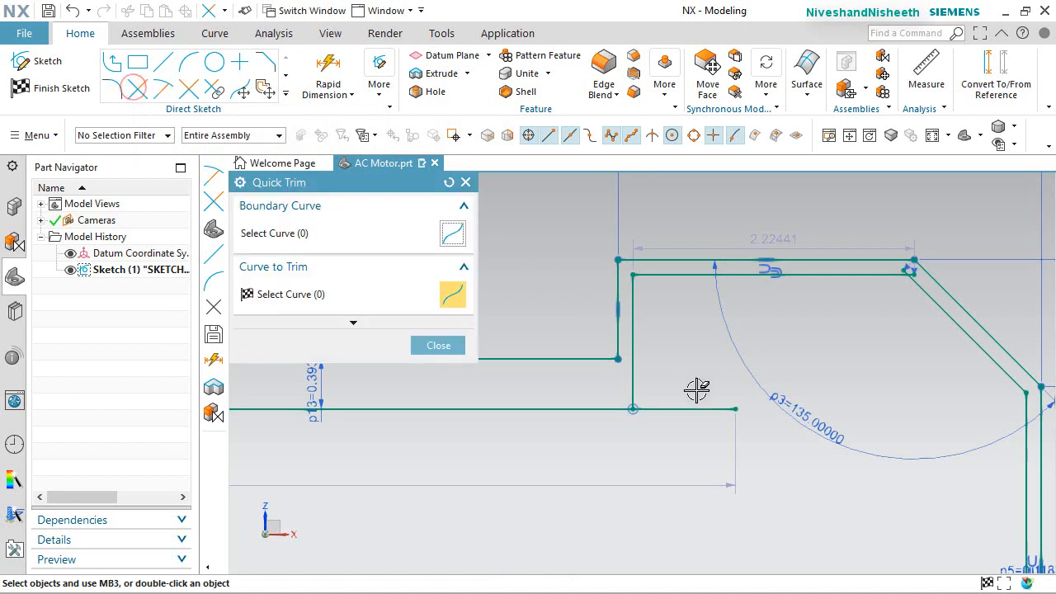
click(683, 411)
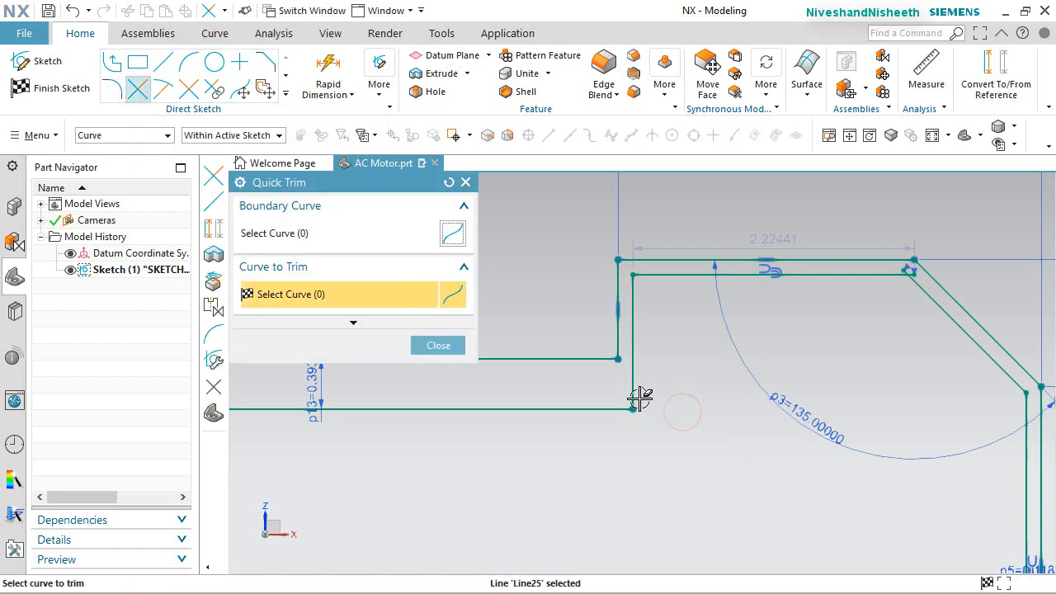
click(458, 347)
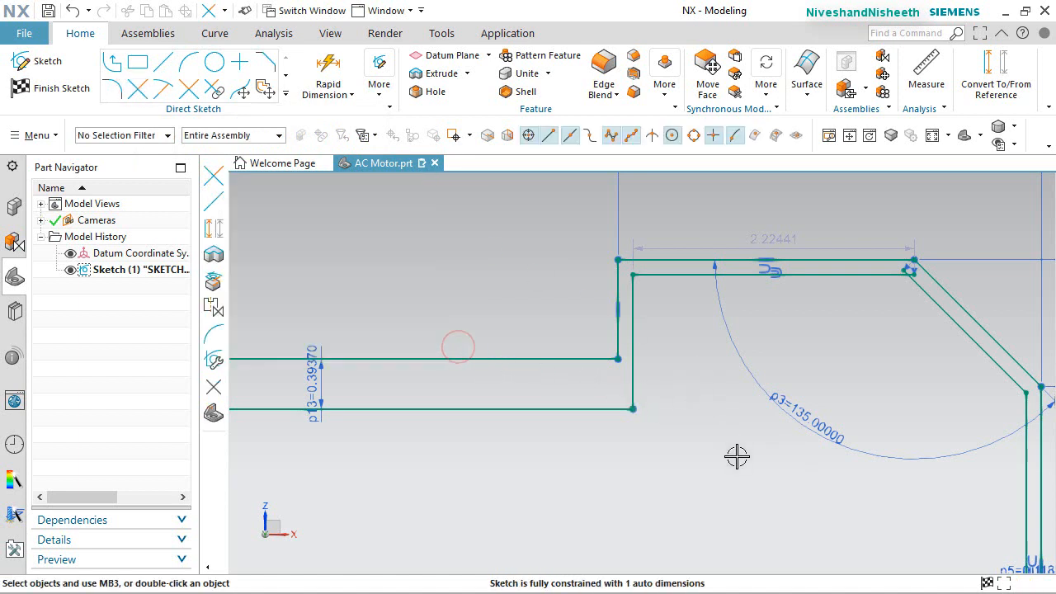
Trim the overhanging ends where the inner top edge crosses the inner sloped line, leaving a clean corner
click(715, 200)
click(859, 166)
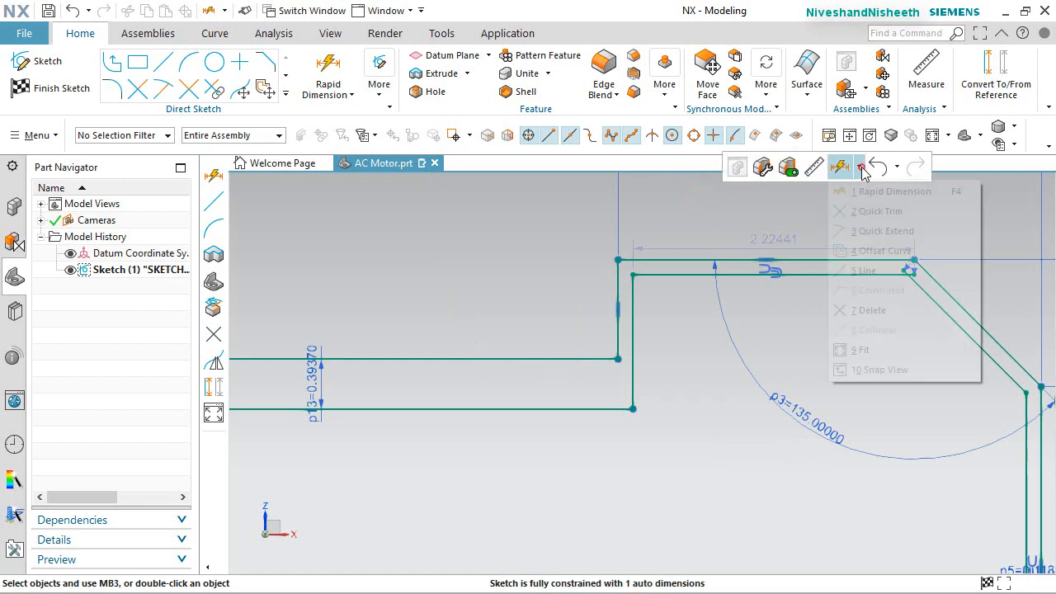
click(877, 211)
scroll(881, 207, up, 5)
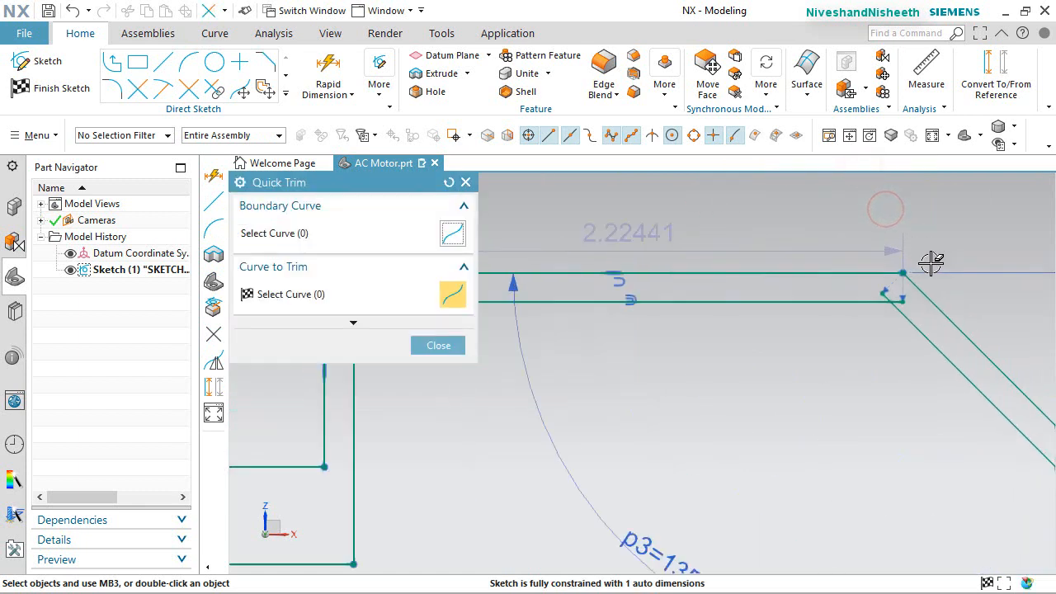
scroll(914, 289, up, 3)
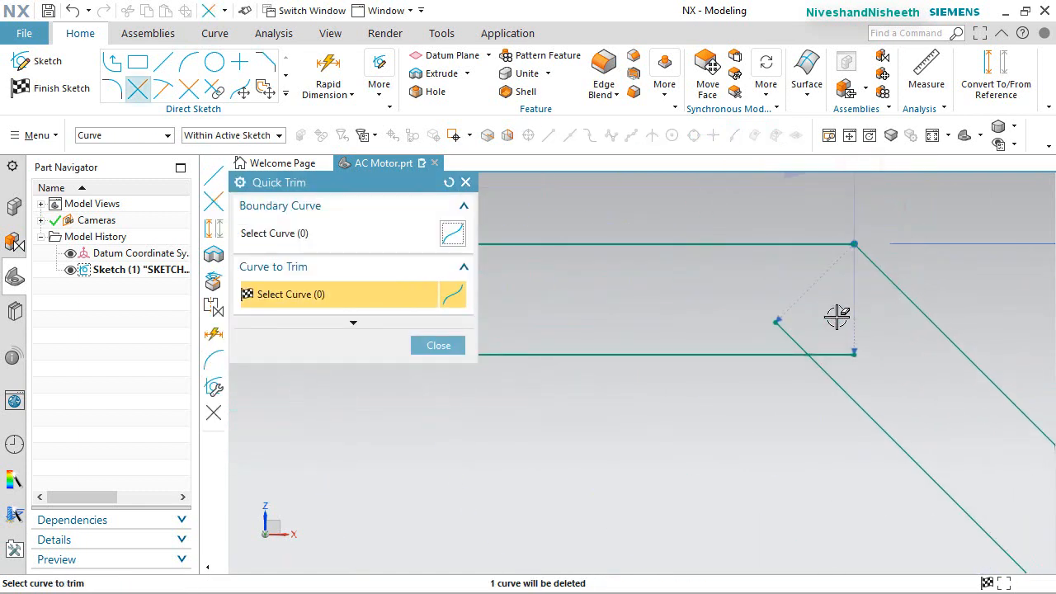
click(785, 335)
click(841, 353)
click(841, 353)
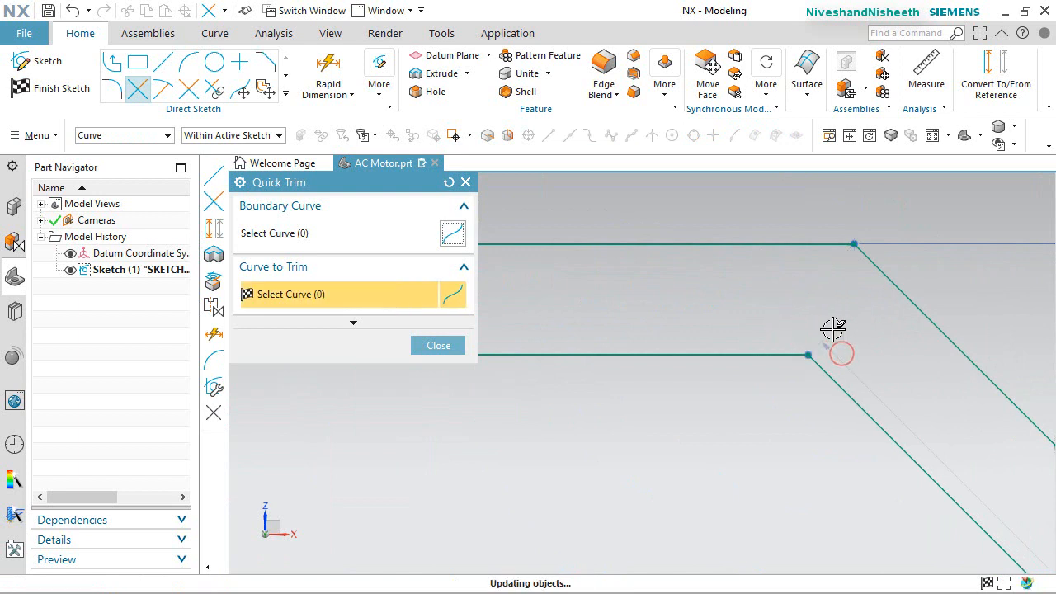
click(450, 345)
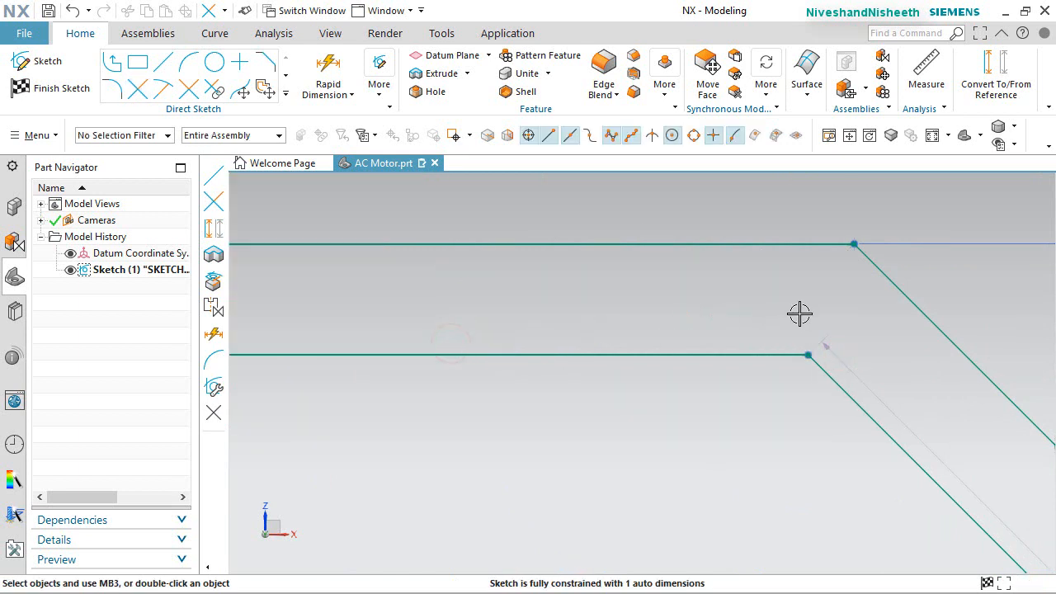
Dimension the length of the inner sloped line with Rapid Dimension, keeping its current value
scroll(800, 313, down, 4)
scroll(801, 311, down, 1)
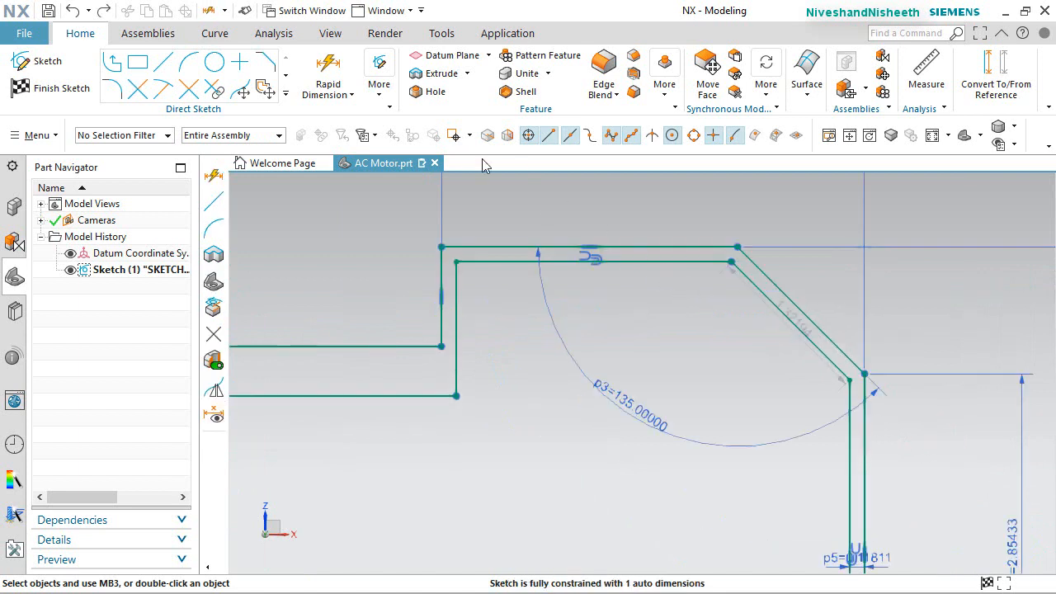
click(331, 68)
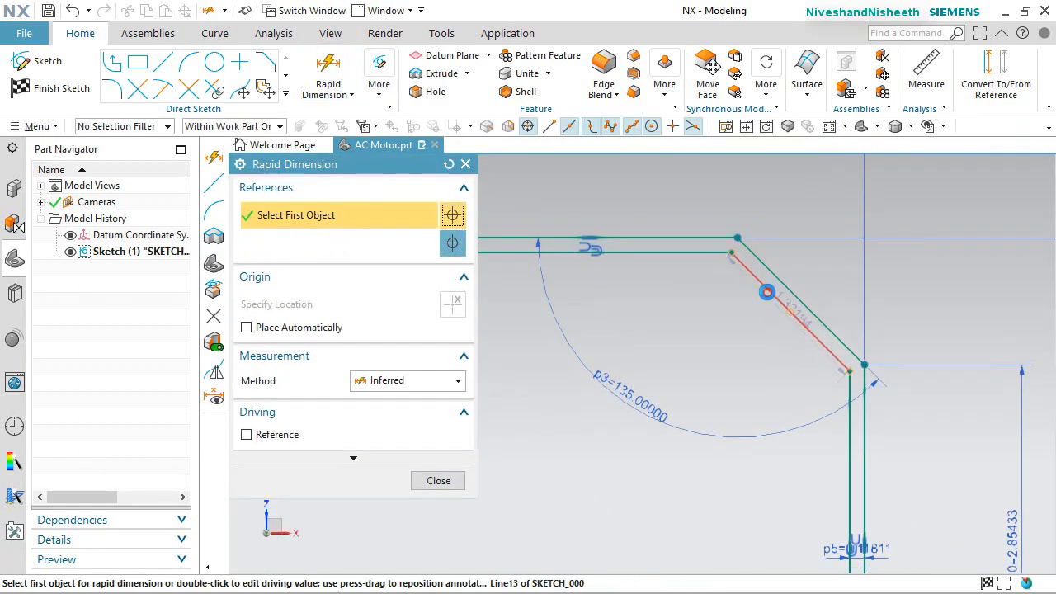
click(766, 292)
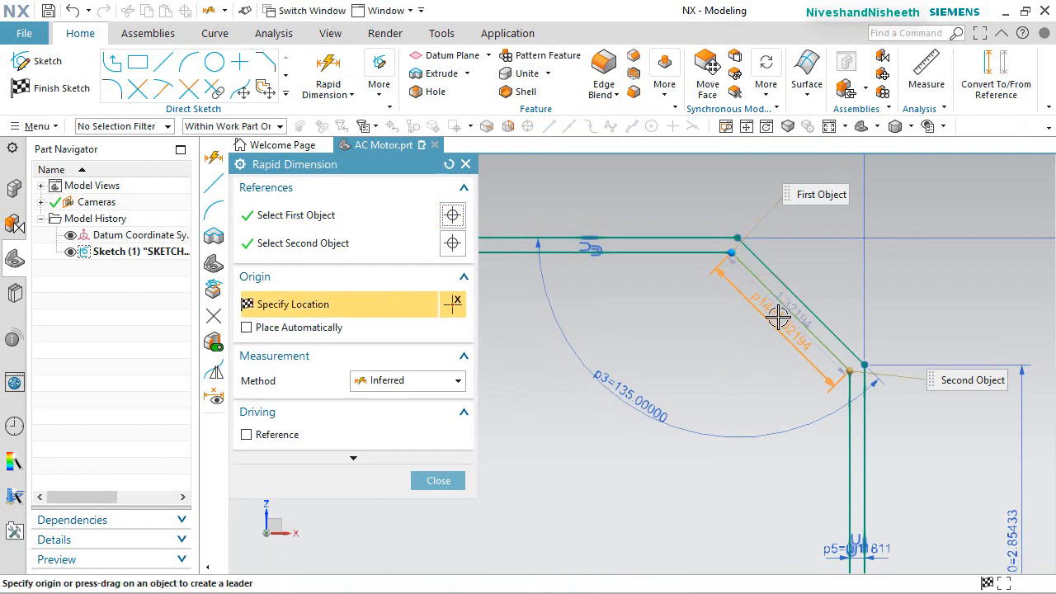
click(778, 317)
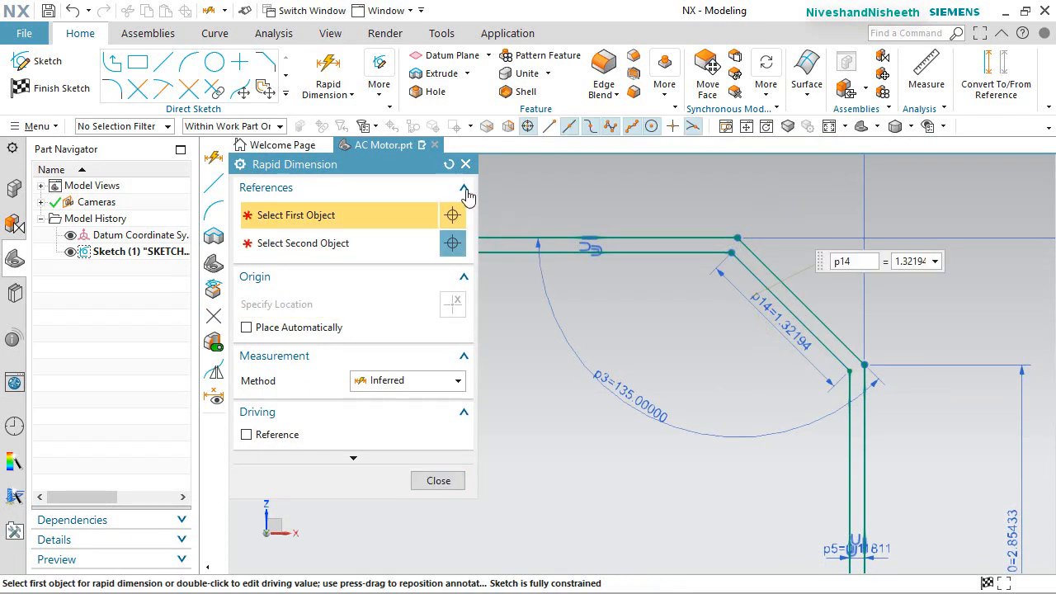
click(438, 480)
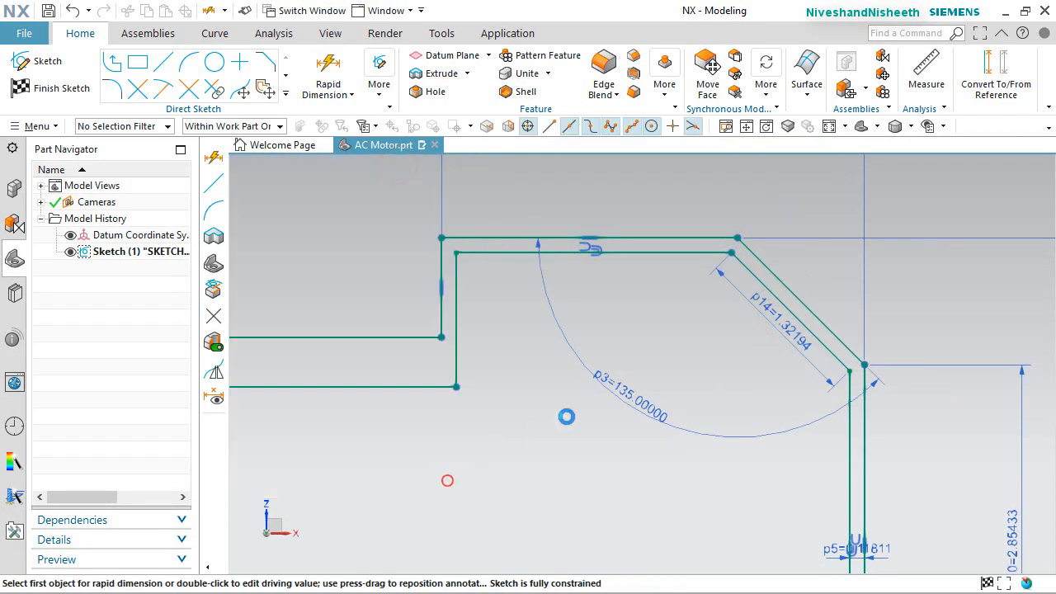
Review both ends of the dimensioned profile, finish the sketch and switch to the isometric view
scroll(768, 278, down, 5)
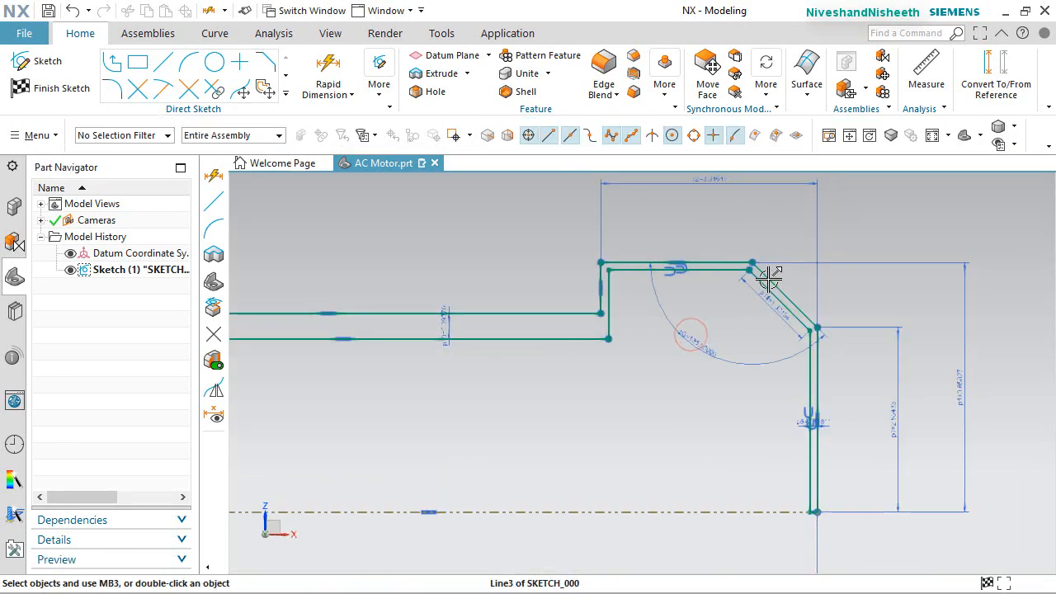
scroll(410, 455, up, 5)
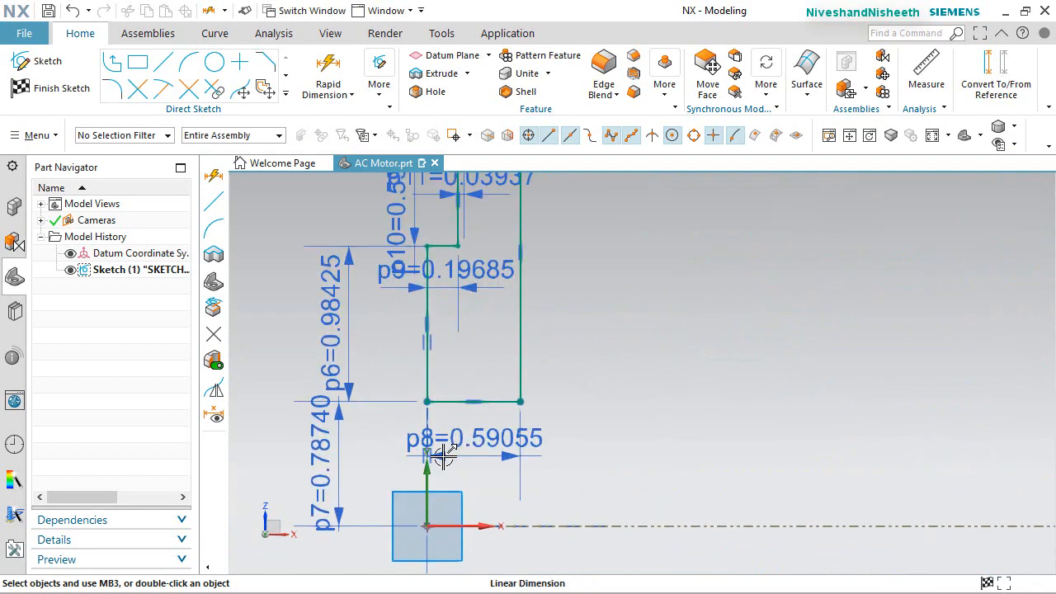
scroll(459, 453, down, 6)
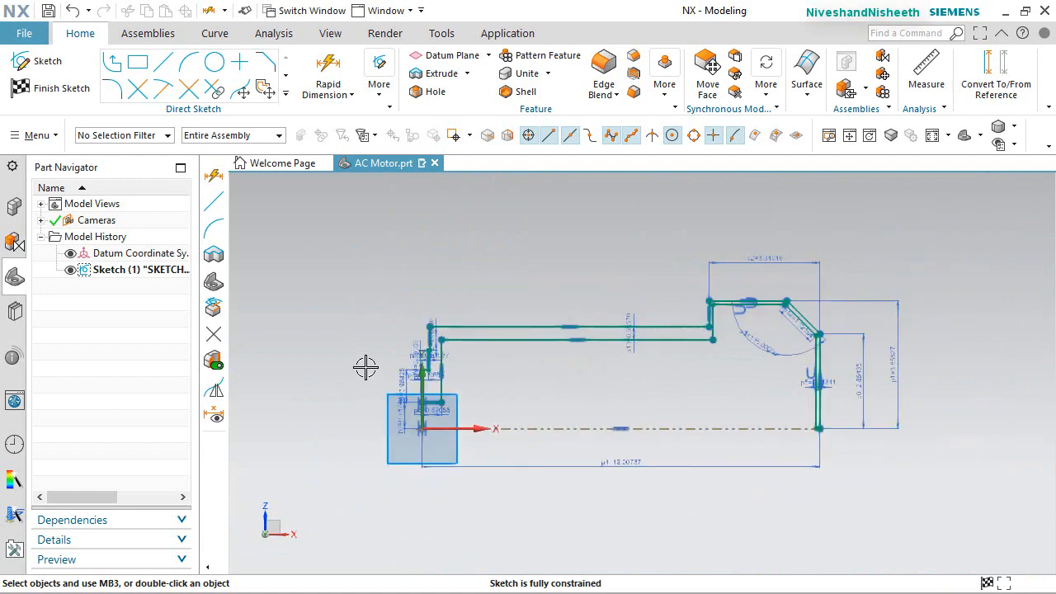
click(596, 210)
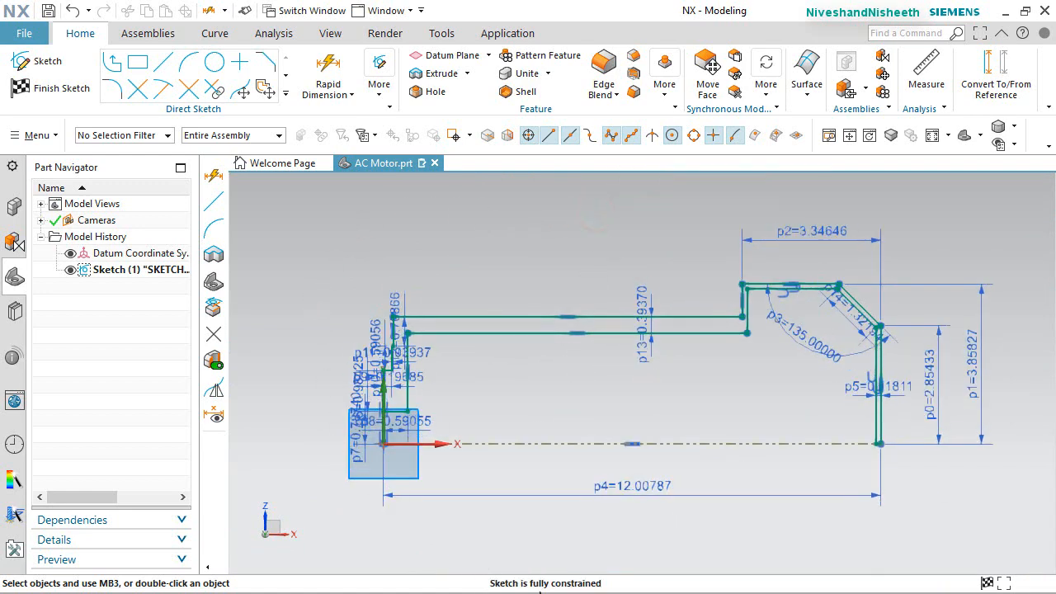
right_click(684, 245)
click(711, 243)
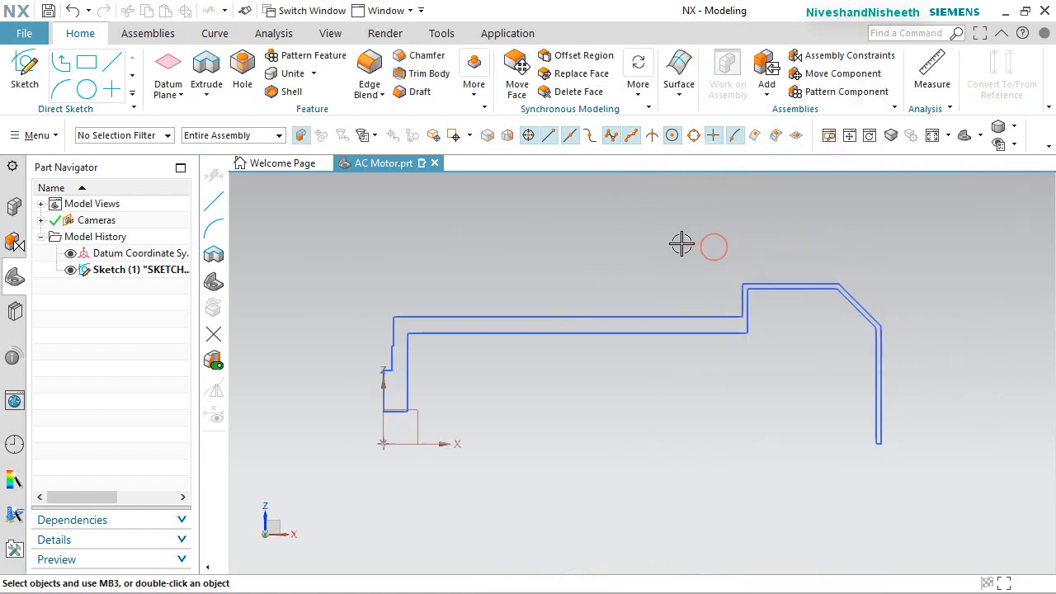
click(634, 241)
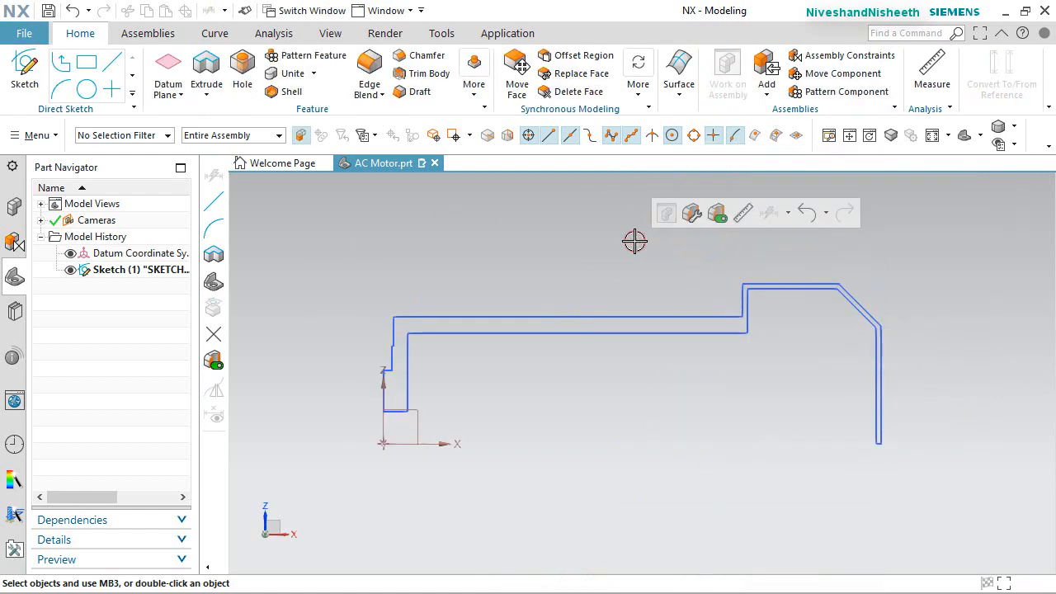
key(End)
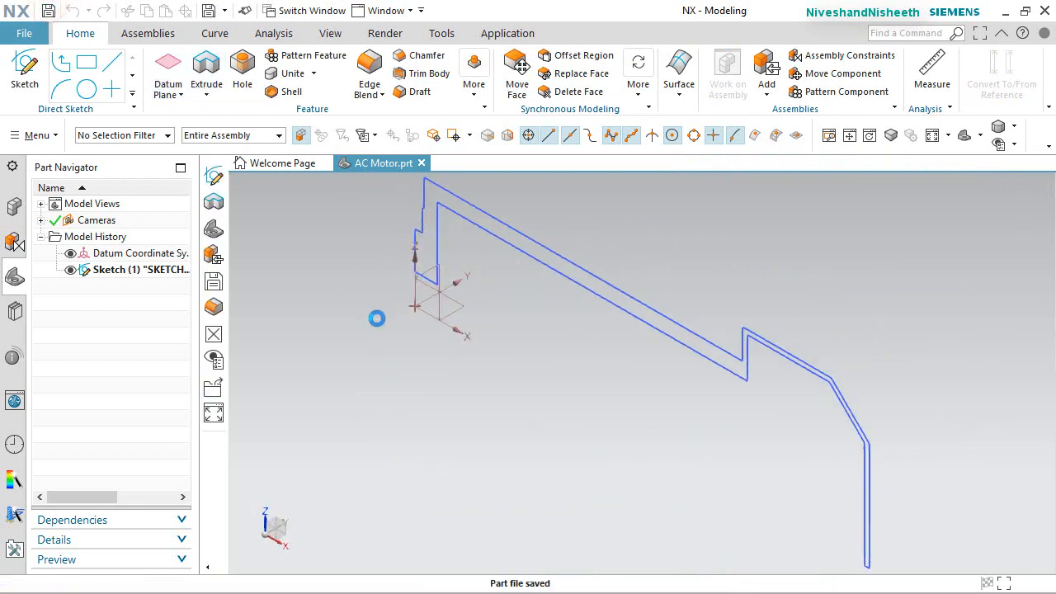
Revolve the whole profile sketch from 0 to 360° about the datum X axis
click(206, 94)
click(221, 136)
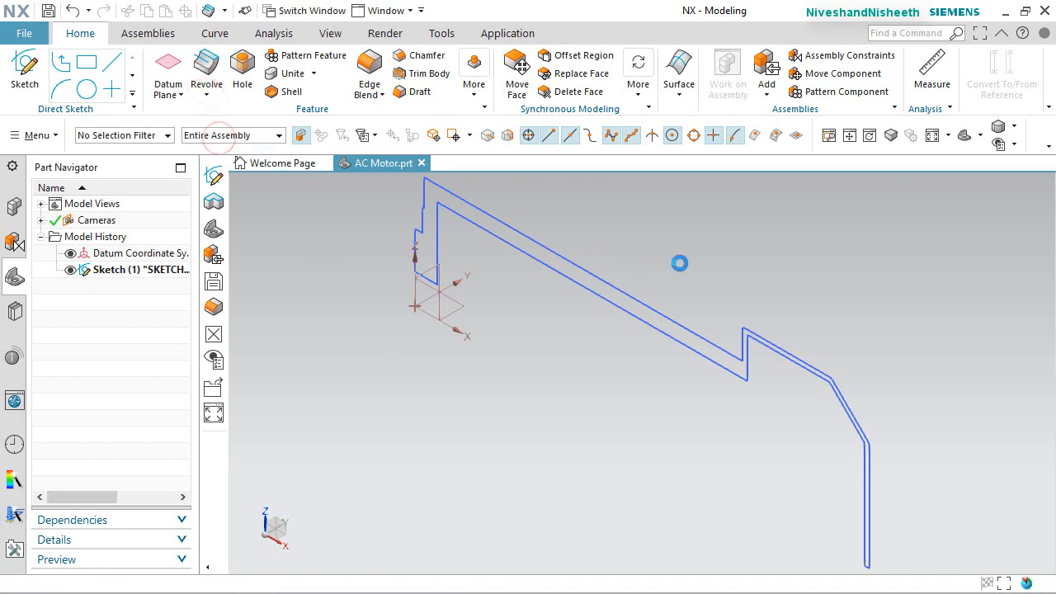
scroll(777, 282, down, 2)
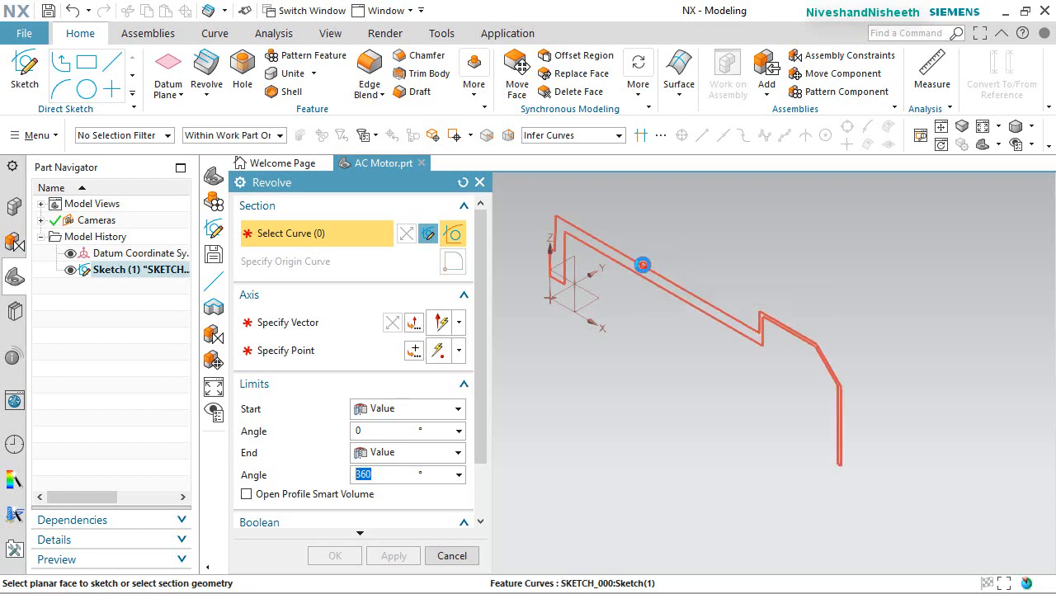
click(641, 264)
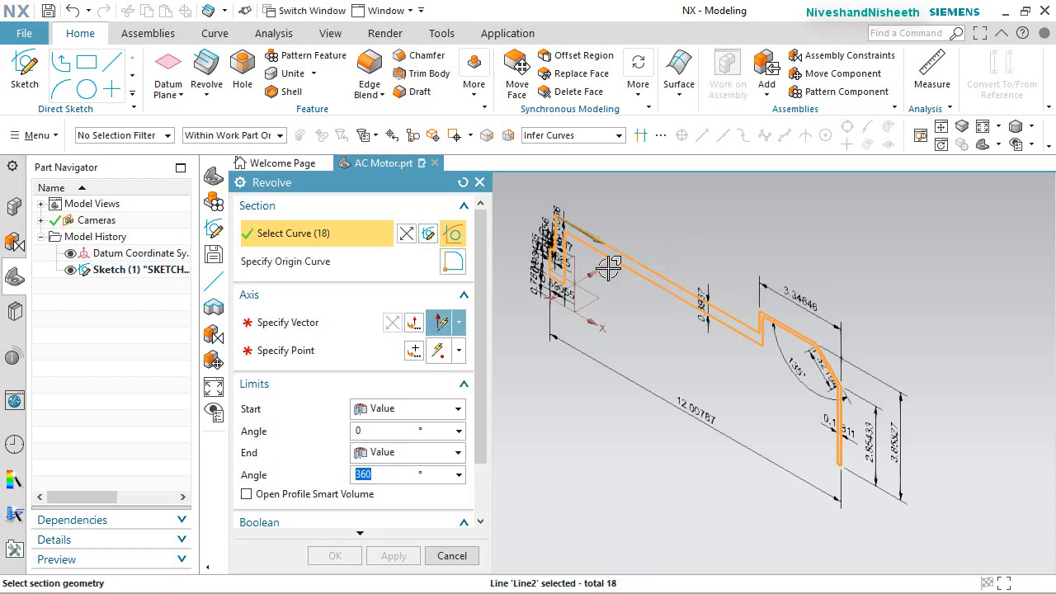
click(309, 328)
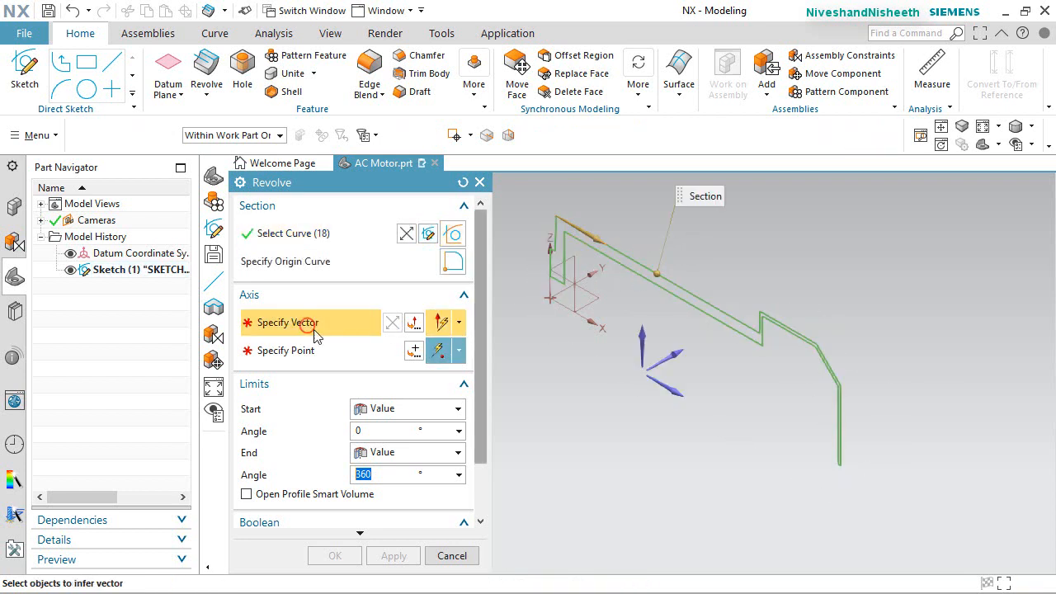
click(587, 324)
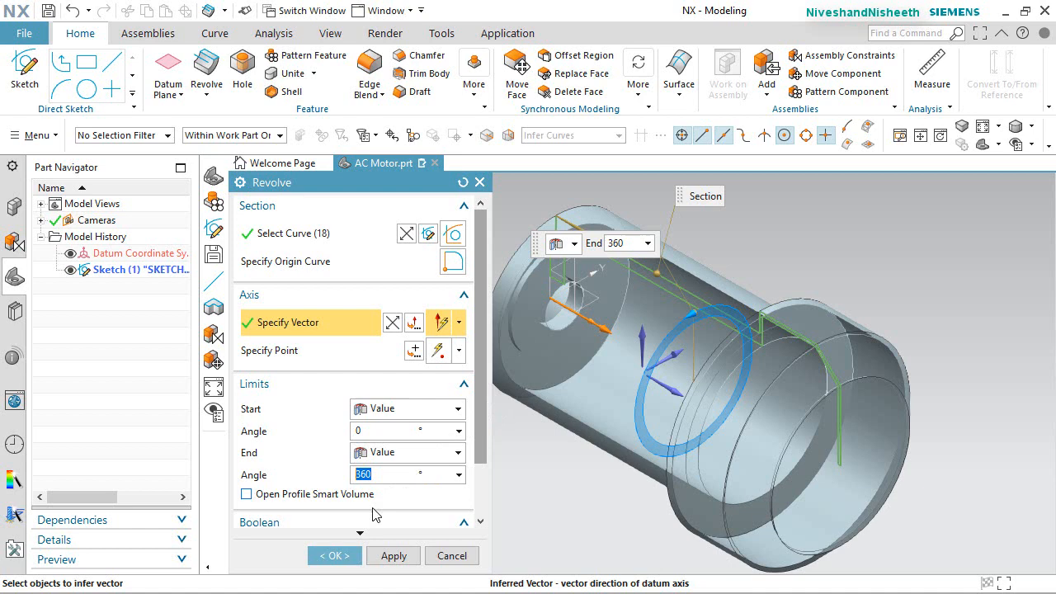
click(334, 555)
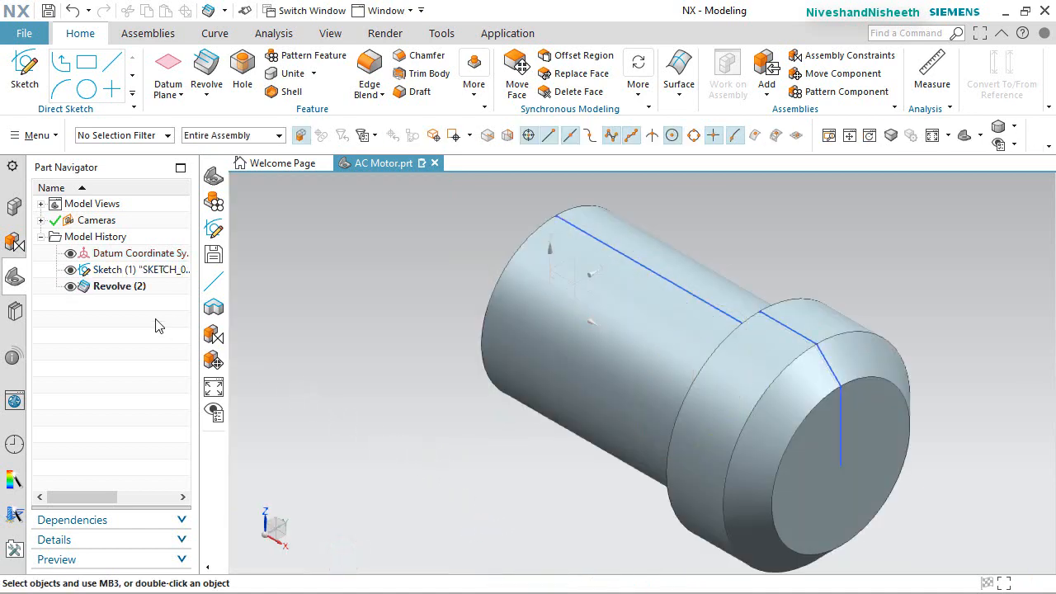
Hide the profile sketch and rotate the isometric view 90° about the Z axis to show the stepped end
click(71, 272)
key(End)
click(265, 519)
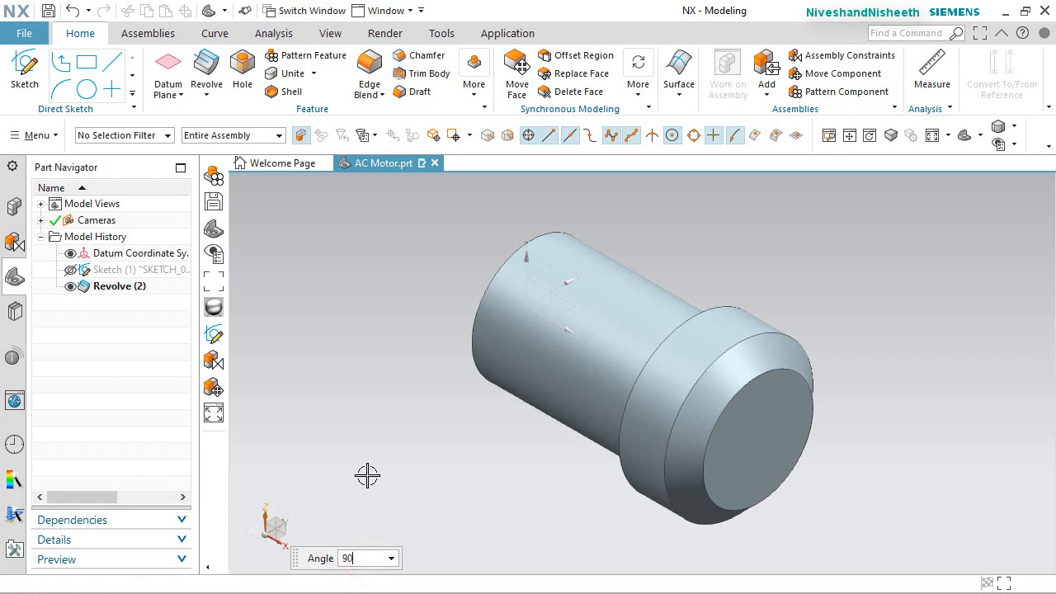
key(Return)
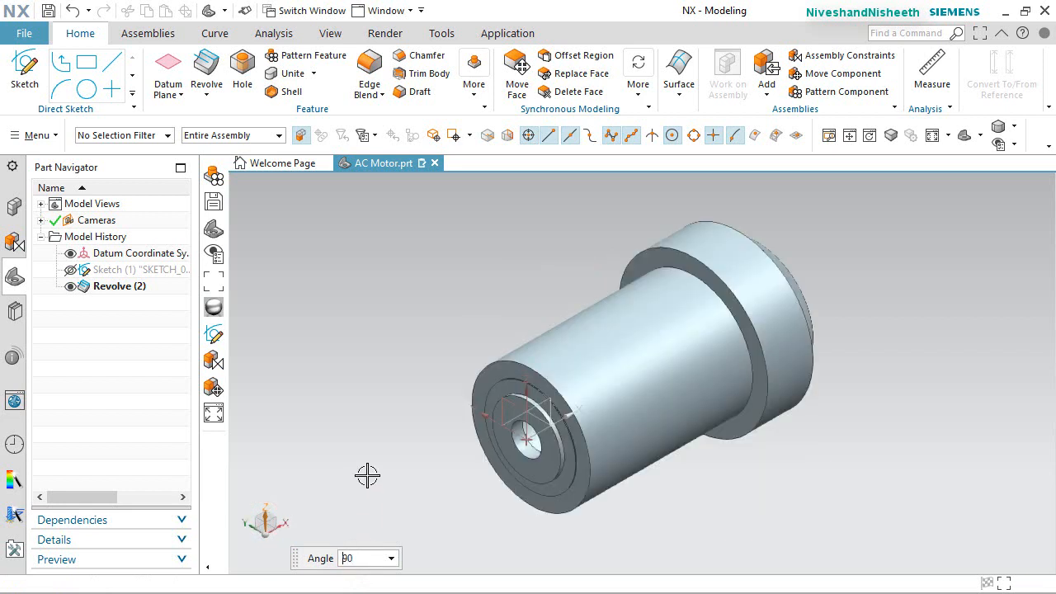
key(Escape)
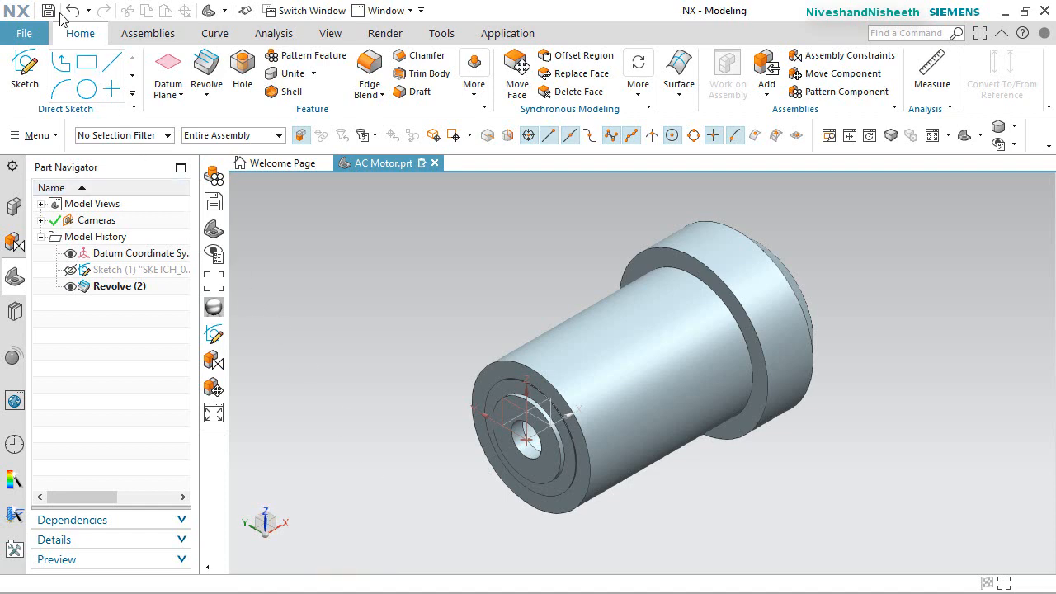
Inspect the revolved body from other angles, restore the isometric view and save the part
middle_drag(278, 309, 594, 418)
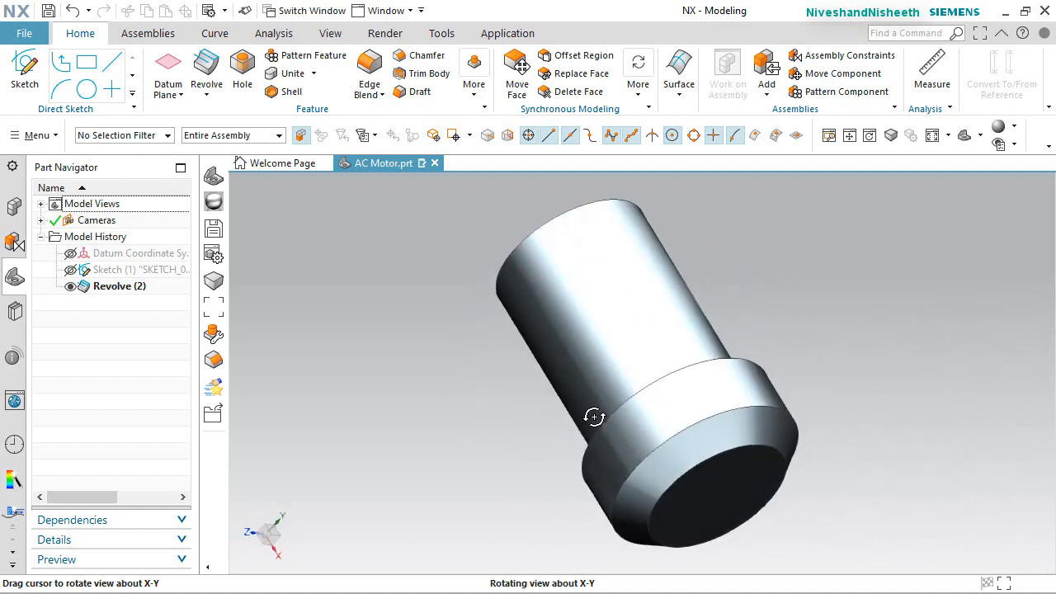
key(End)
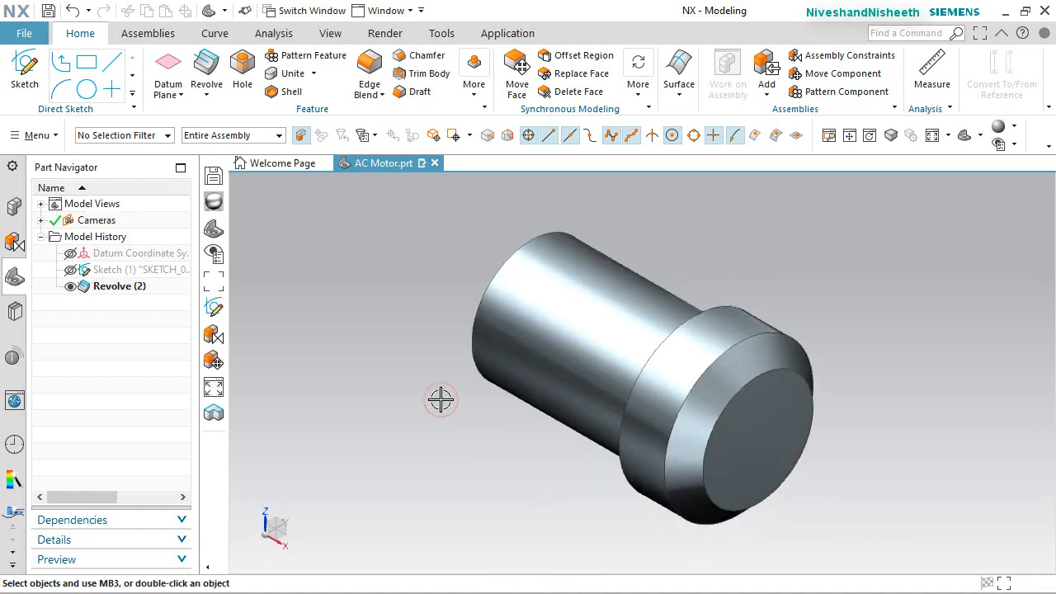
key(ctrl+s)
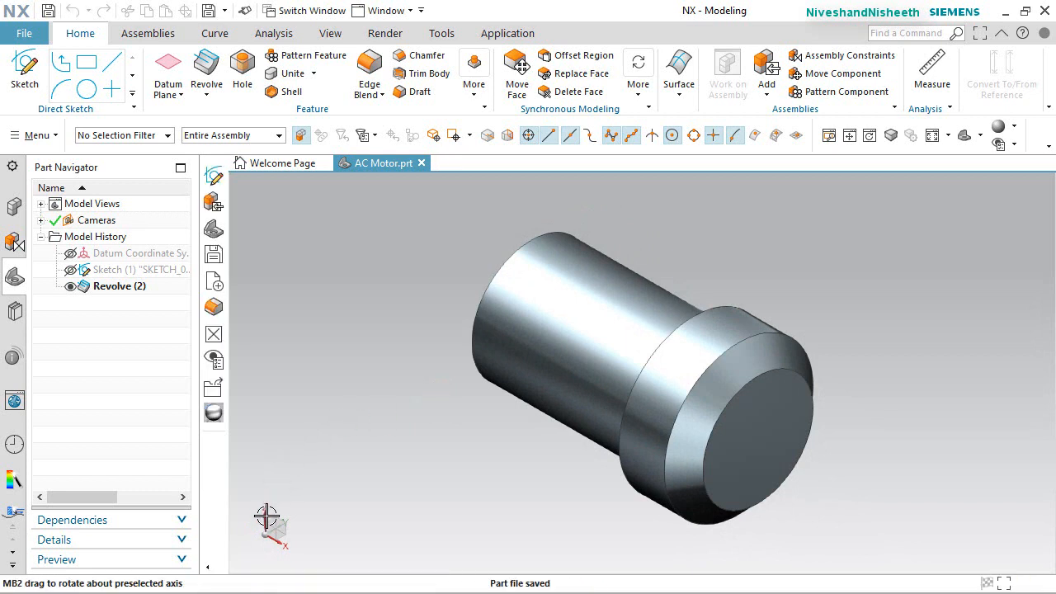
Turn the view 90° about the Z axis so the bored end faces forward and save the part again
click(266, 516)
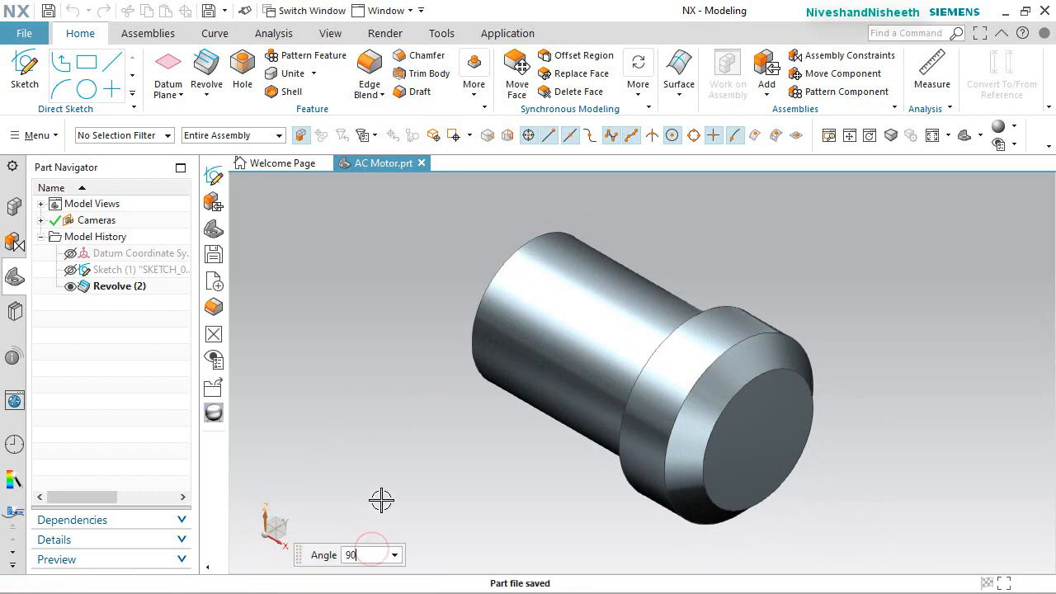
key(Return)
key(Escape)
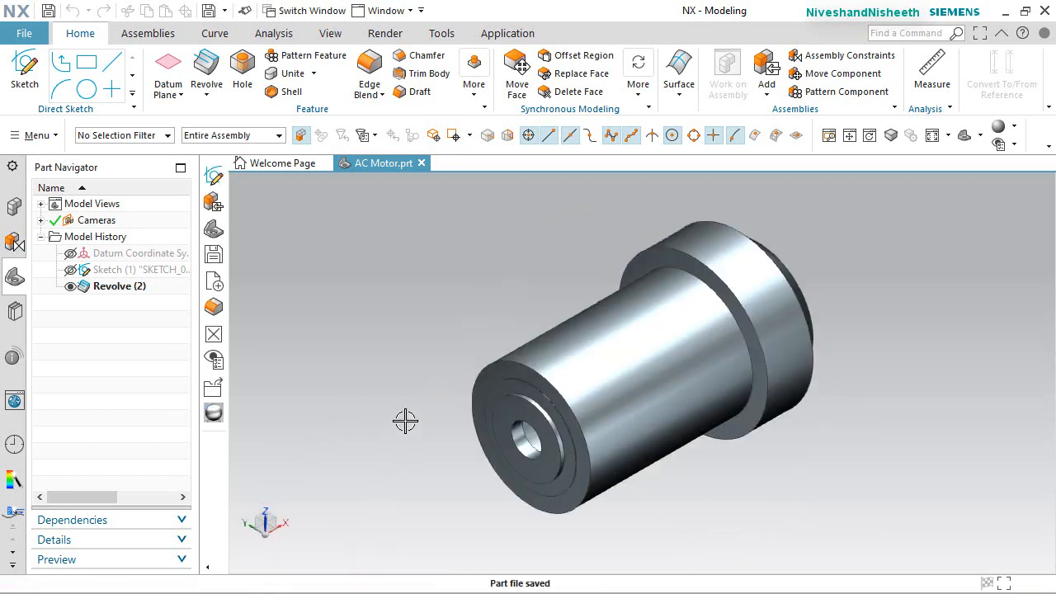
key(ctrl+s)
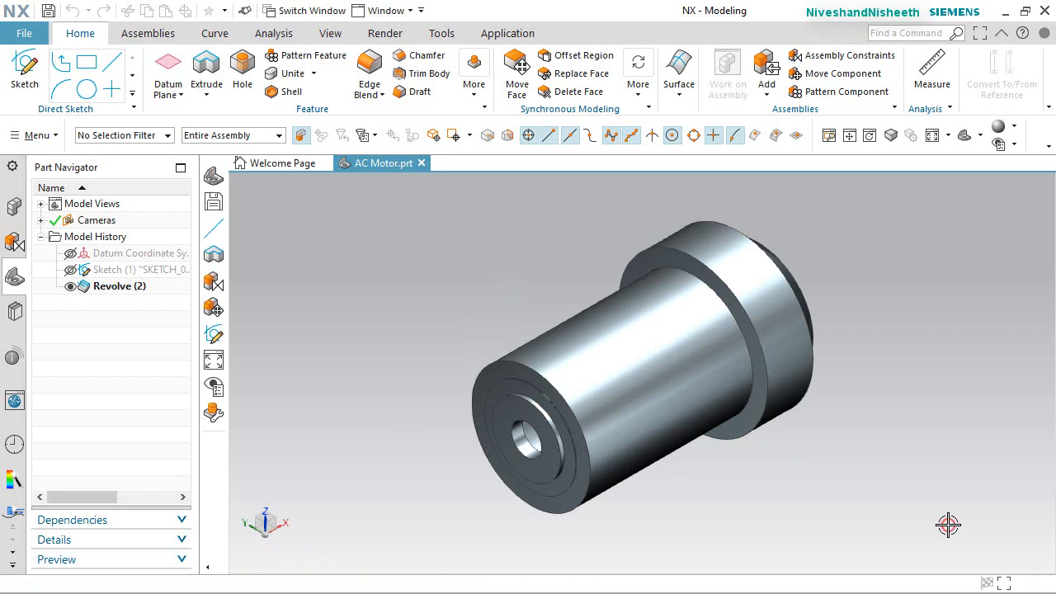
Create a datum plane at a distance of 1.73228 in from the raised ring face around the bore, offset into the body
click(166, 66)
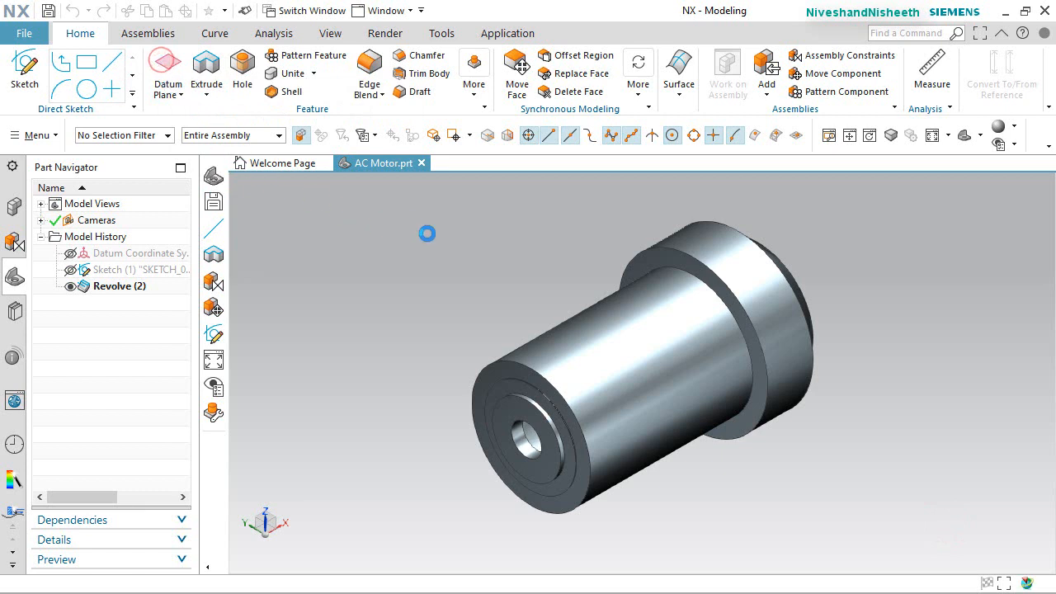
click(454, 194)
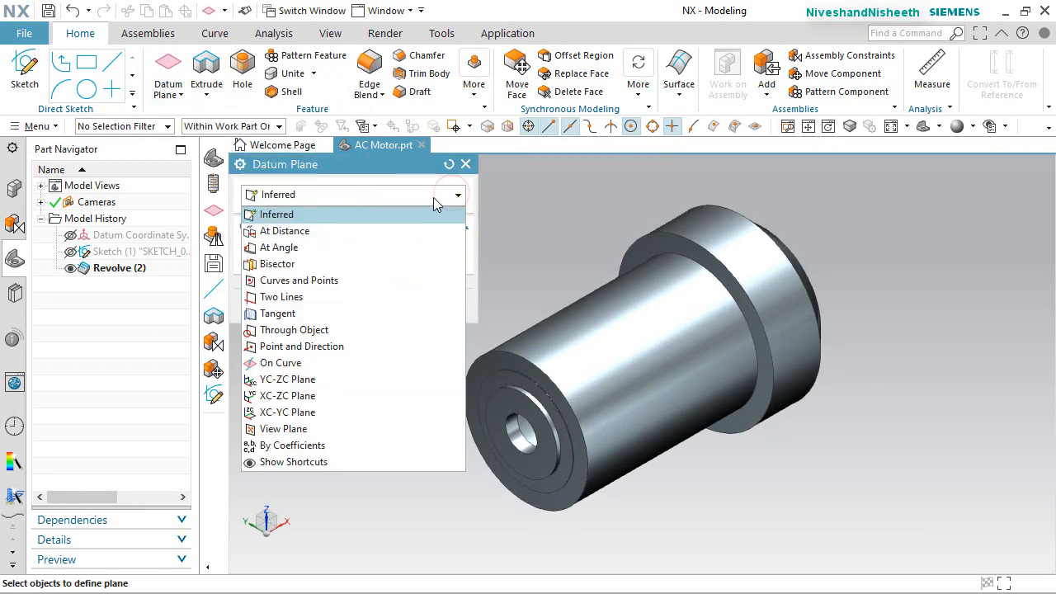
click(302, 234)
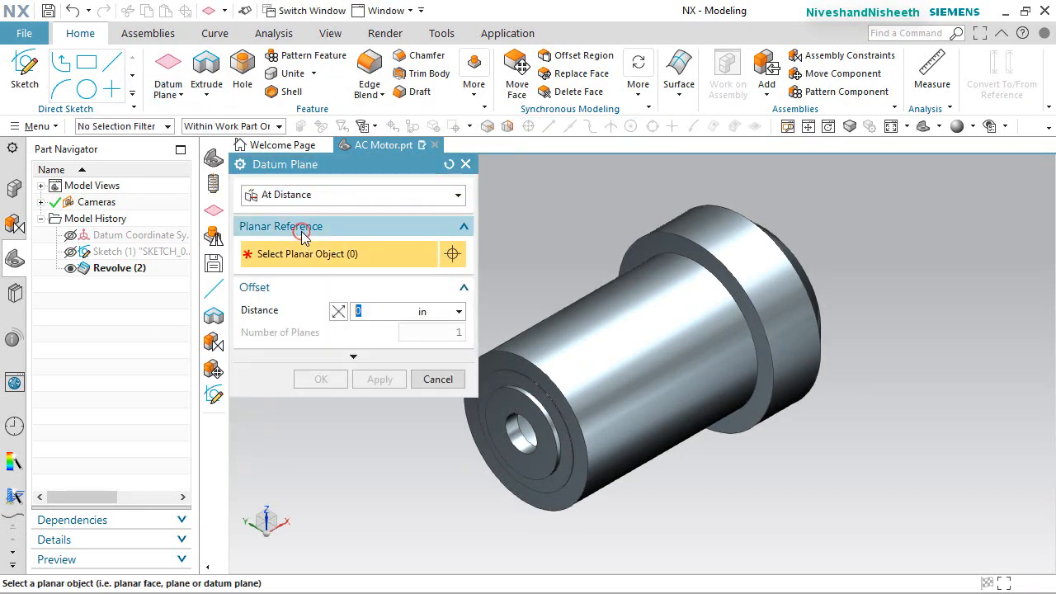
scroll(405, 434, down, 5)
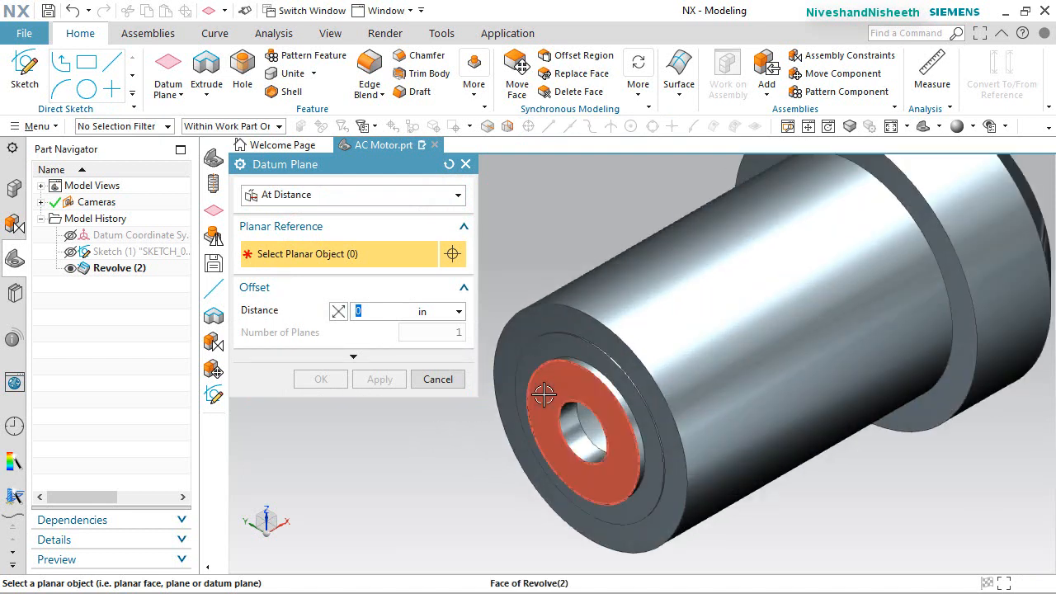
click(543, 394)
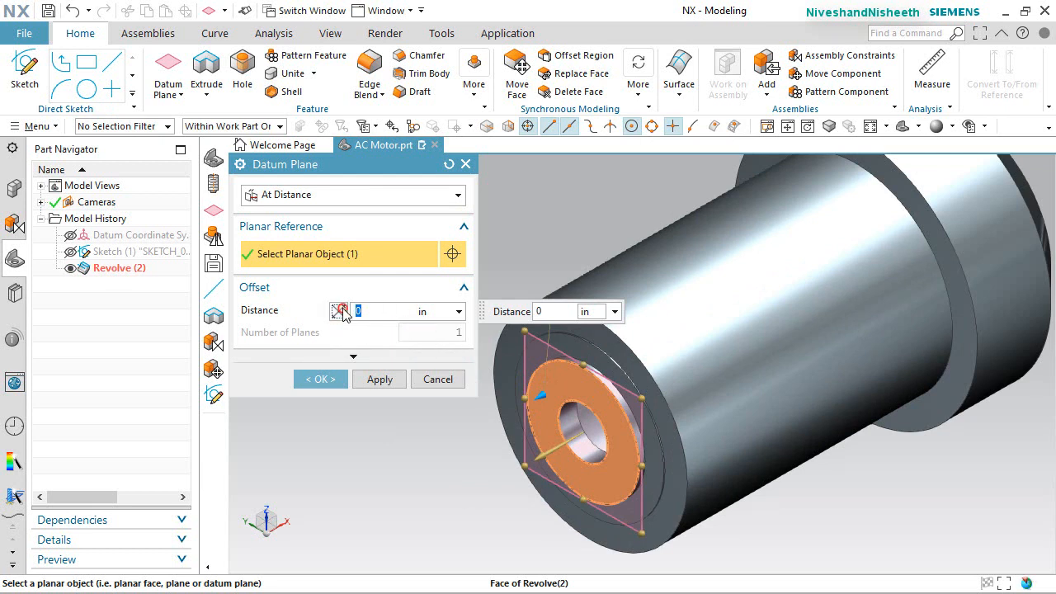
click(371, 312)
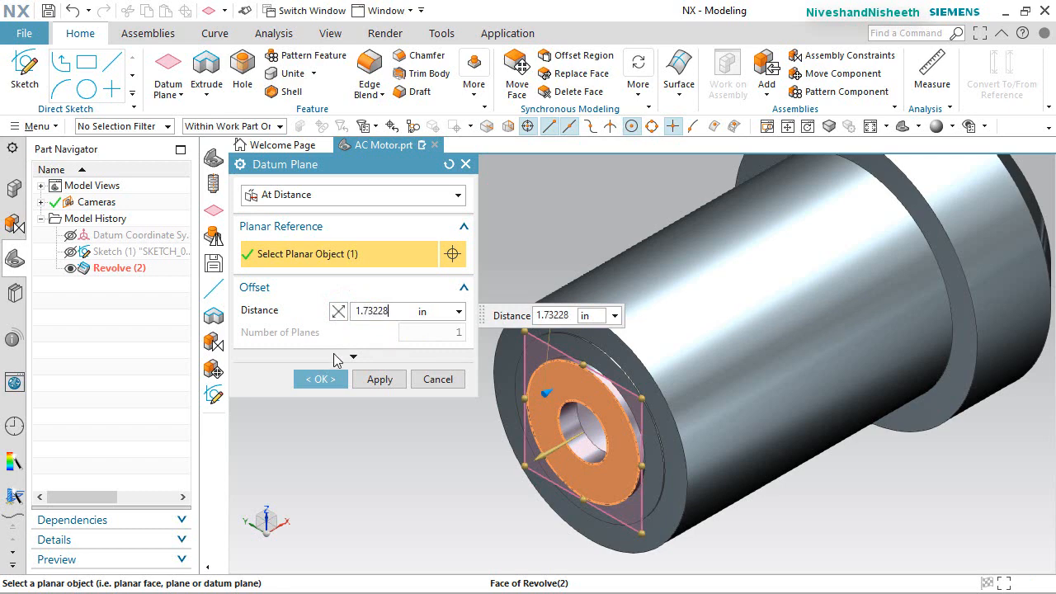
click(323, 379)
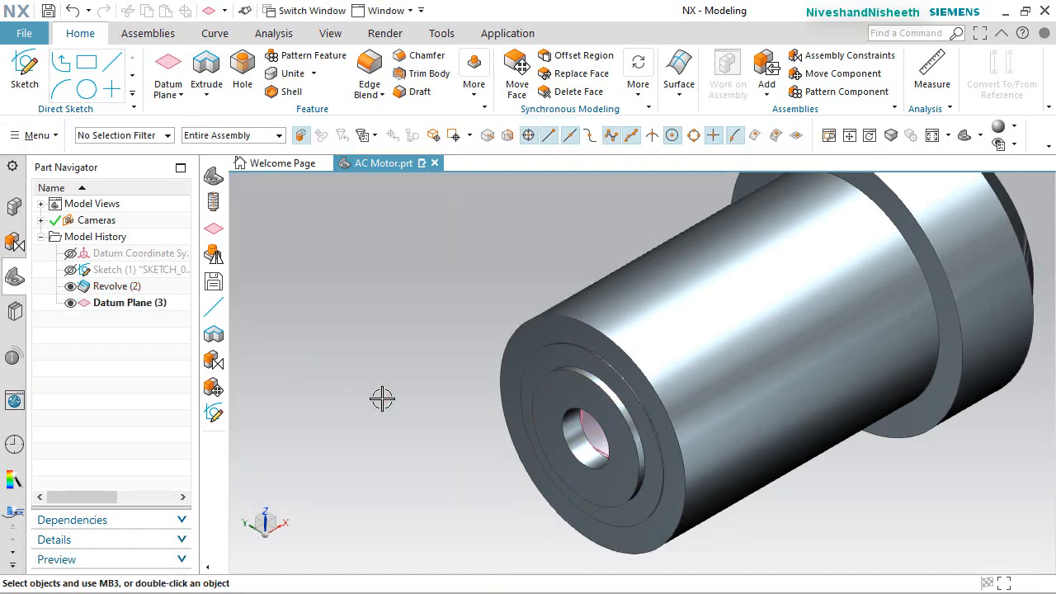
Resize the new datum plane on all four sides so its frame extends beyond the motor's cylindrical body
click(134, 304)
right_click(135, 306)
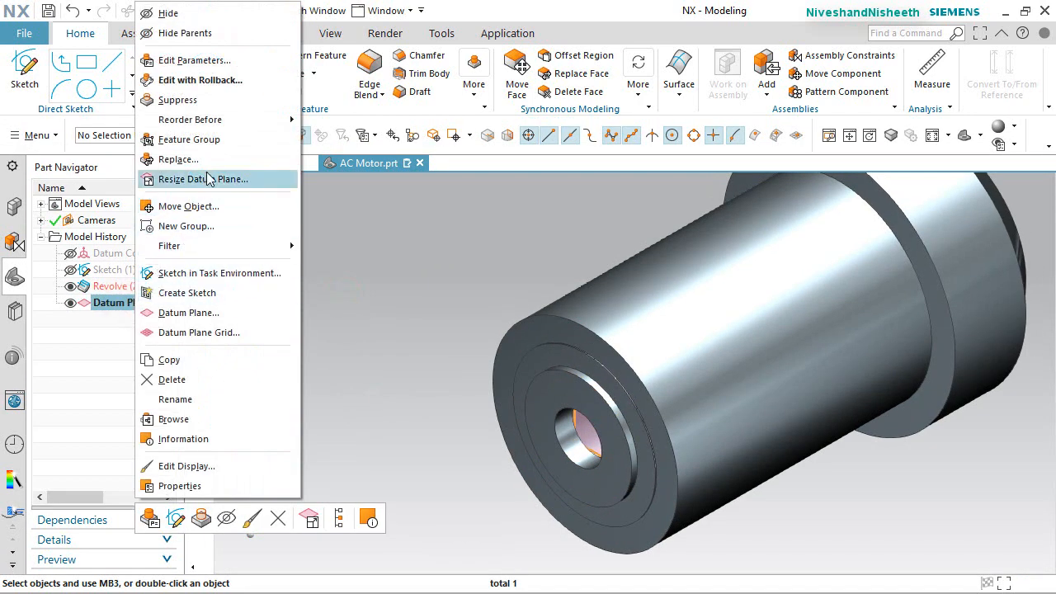
click(208, 179)
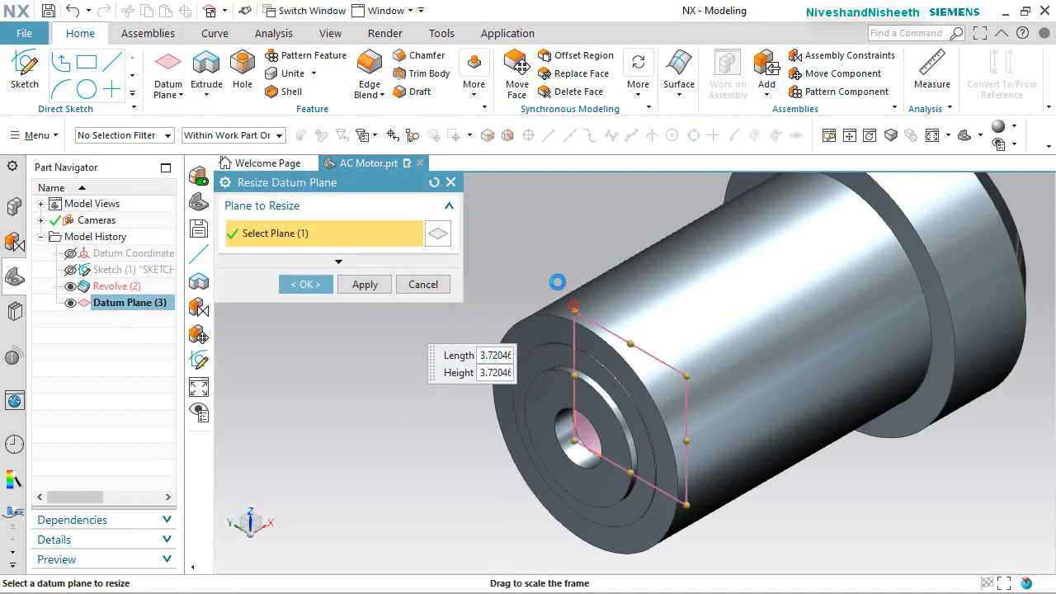
drag(558, 282, 523, 228)
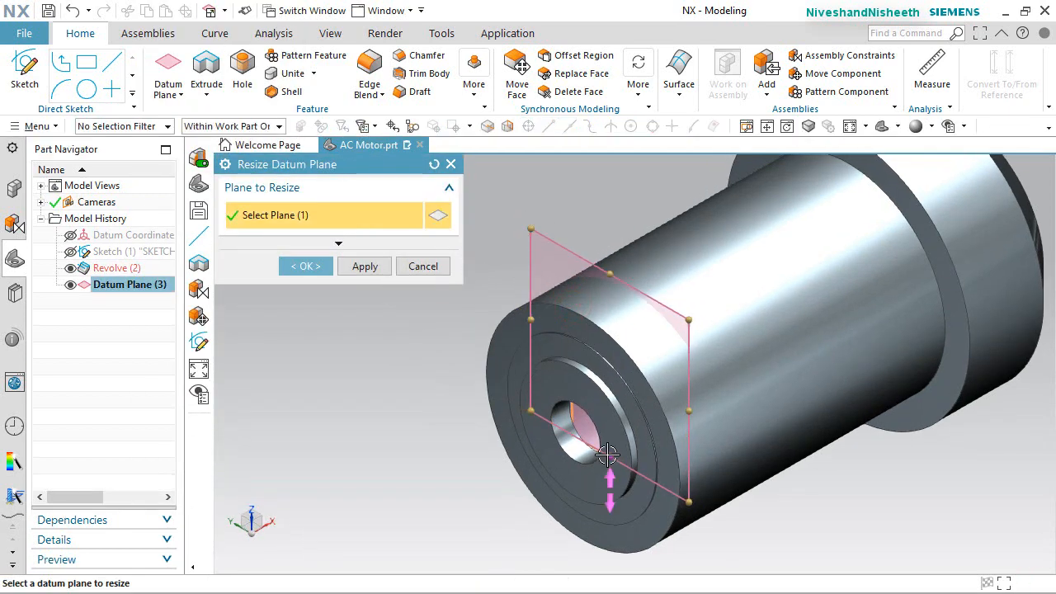
drag(607, 454, 577, 574)
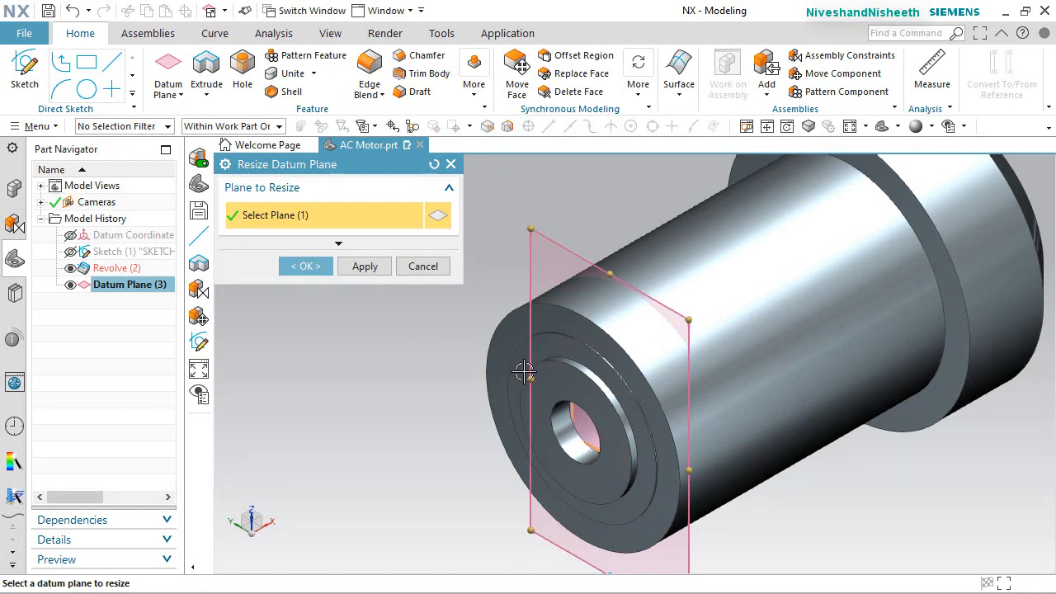
drag(528, 375, 460, 355)
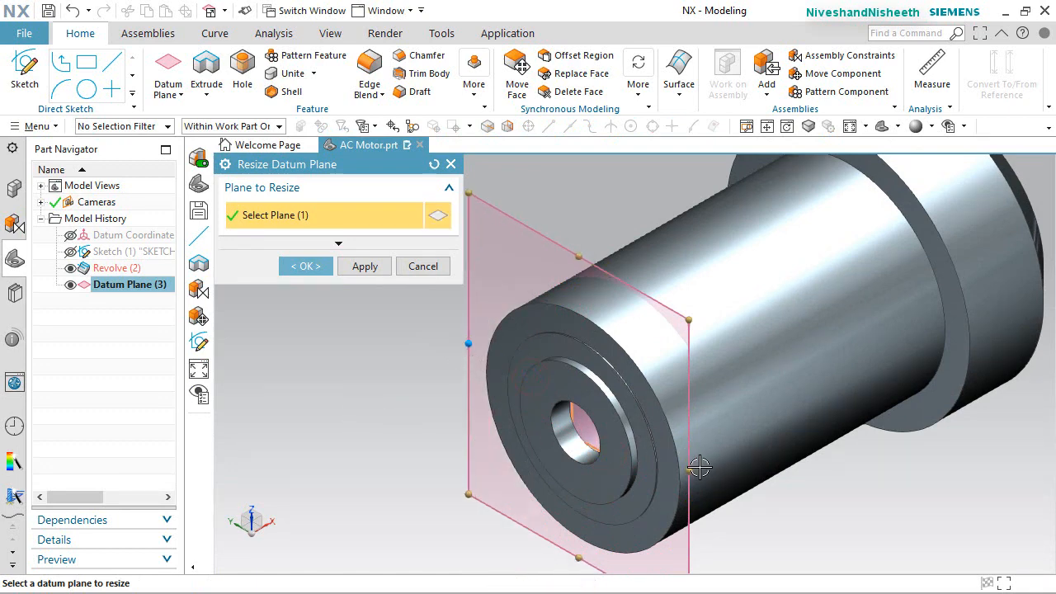
drag(695, 472, 734, 499)
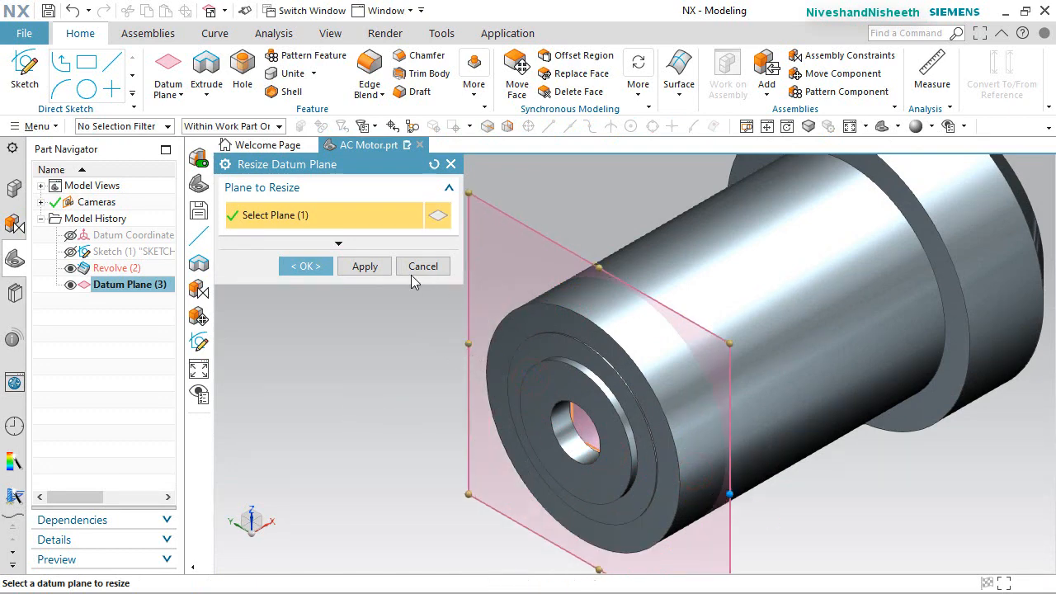
click(313, 264)
Start a new sketch on the resized datum plane inside the motor body
scroll(478, 283, down, 3)
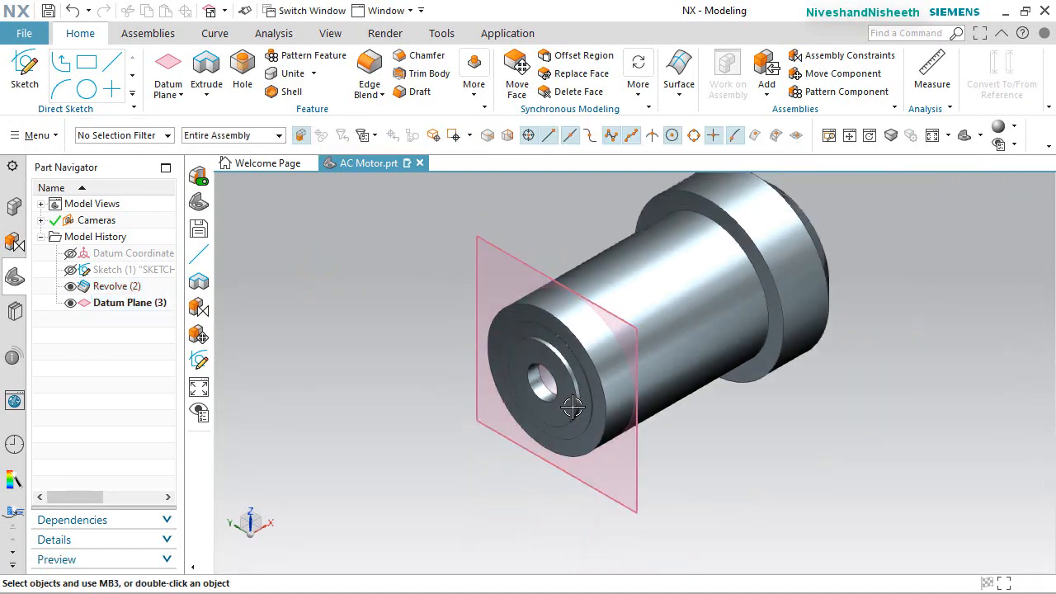
middle_drag(572, 407, 495, 421)
key(End)
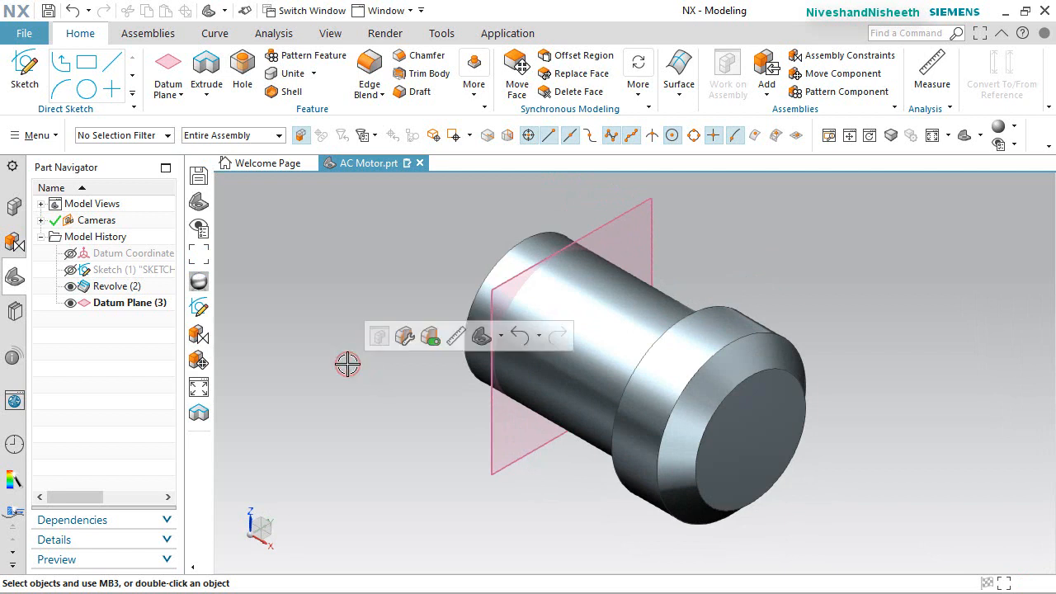
click(245, 516)
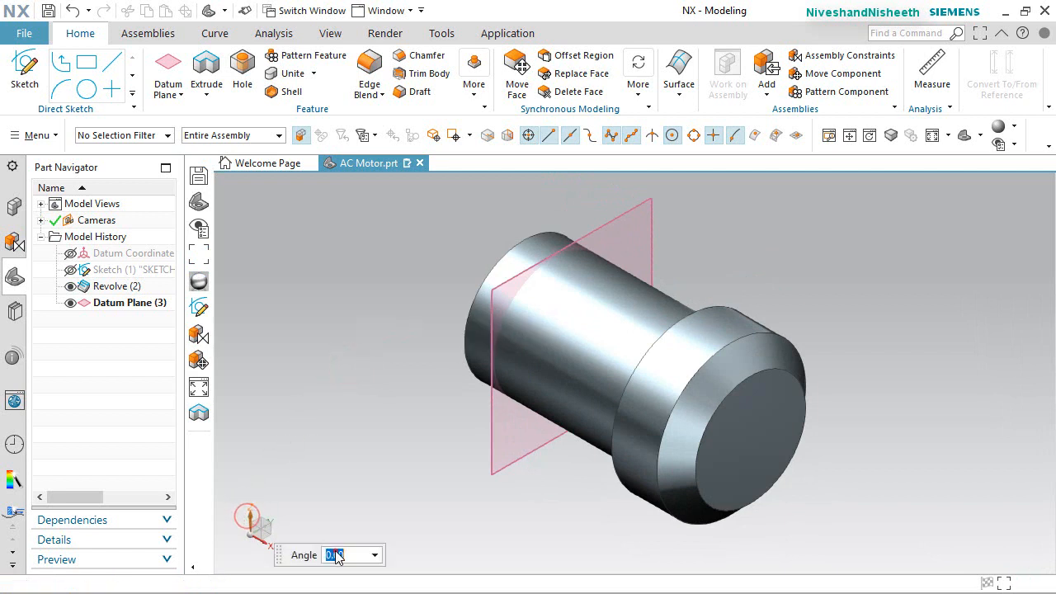
key(Return)
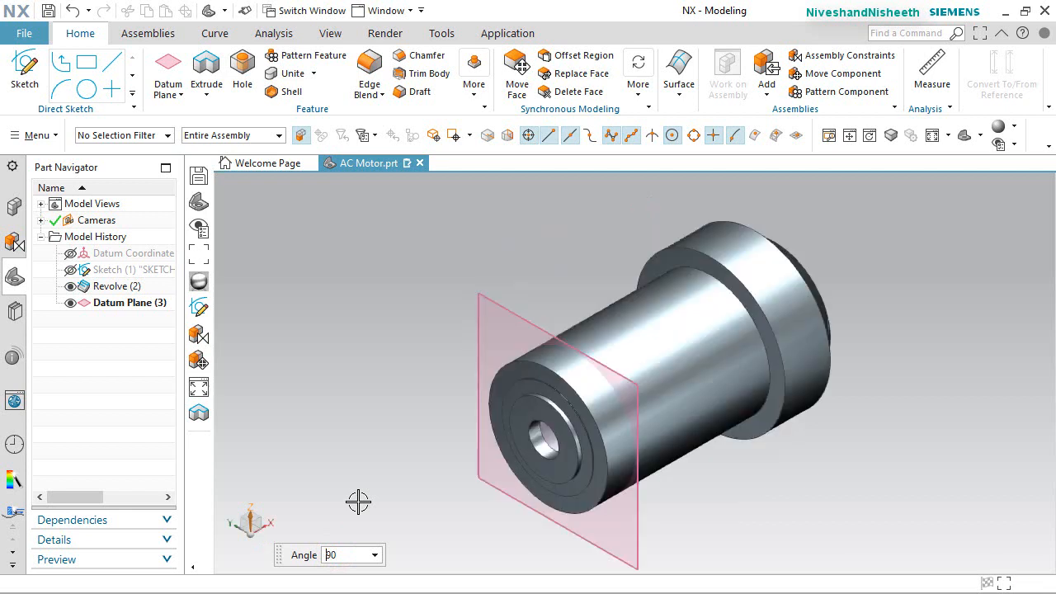
key(Escape)
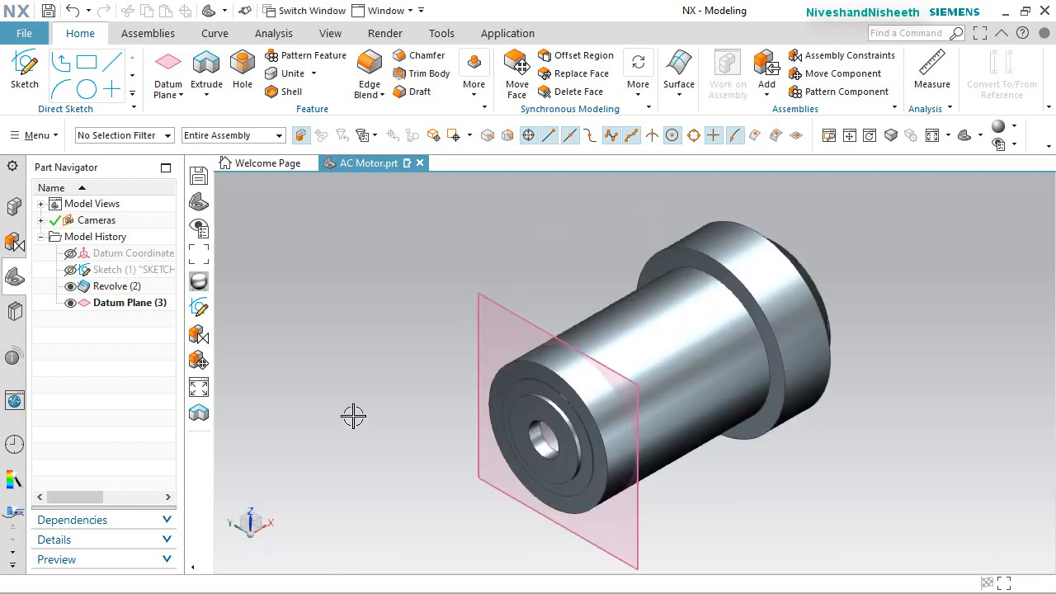
click(25, 73)
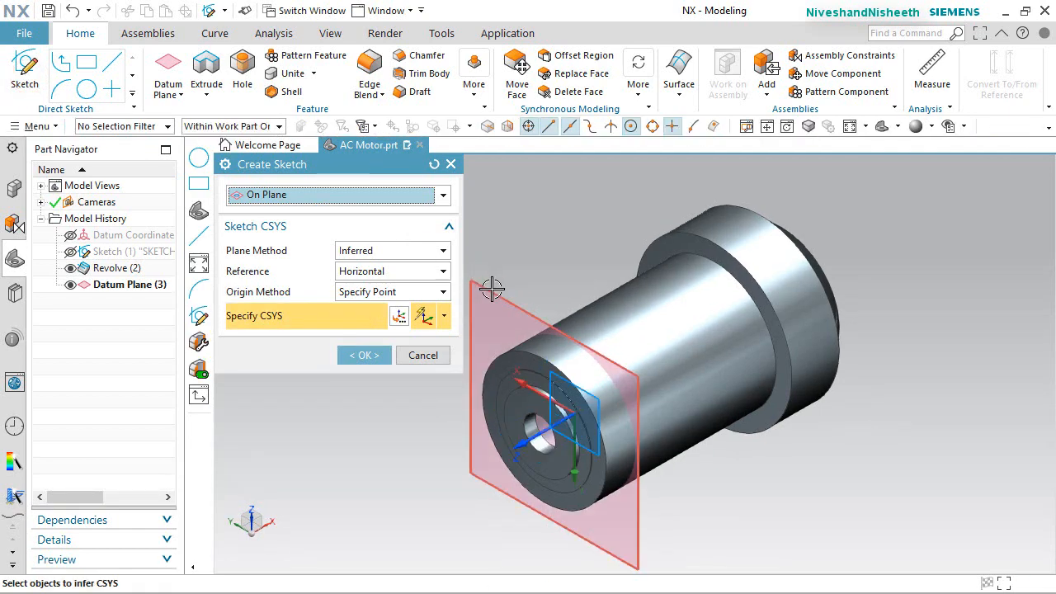
click(485, 294)
click(378, 355)
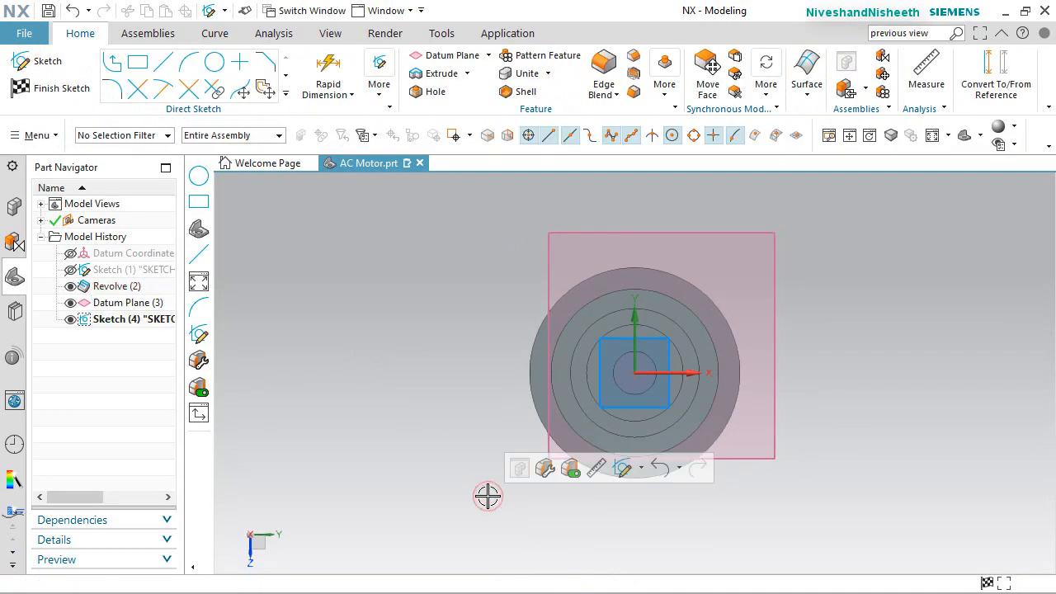
Add an intersection curve to the sketch where all faces of the revolved body meet the sketch plane
key(Home)
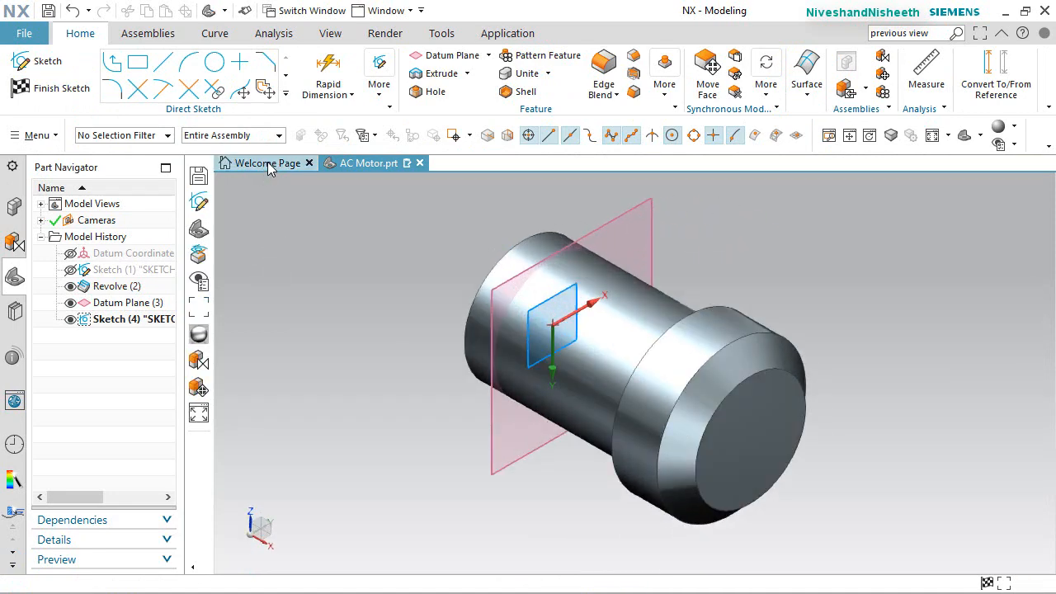
click(286, 93)
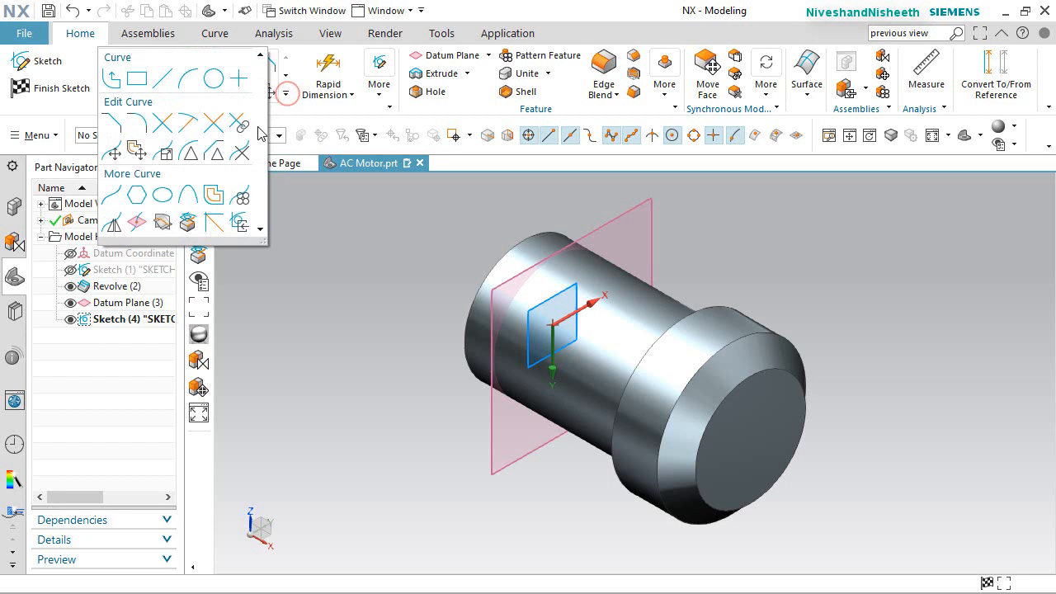
click(158, 221)
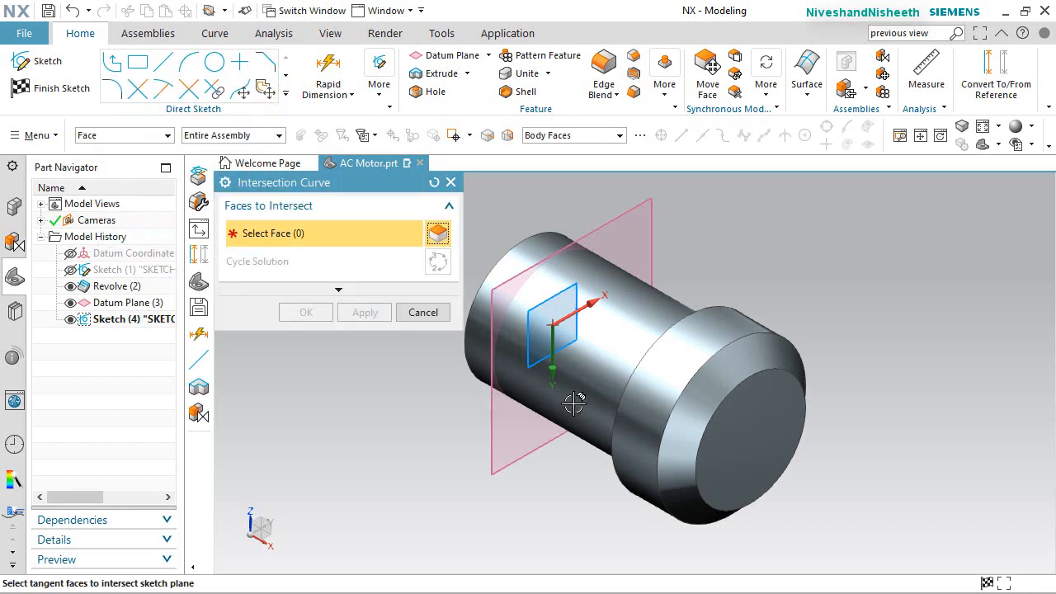
click(586, 369)
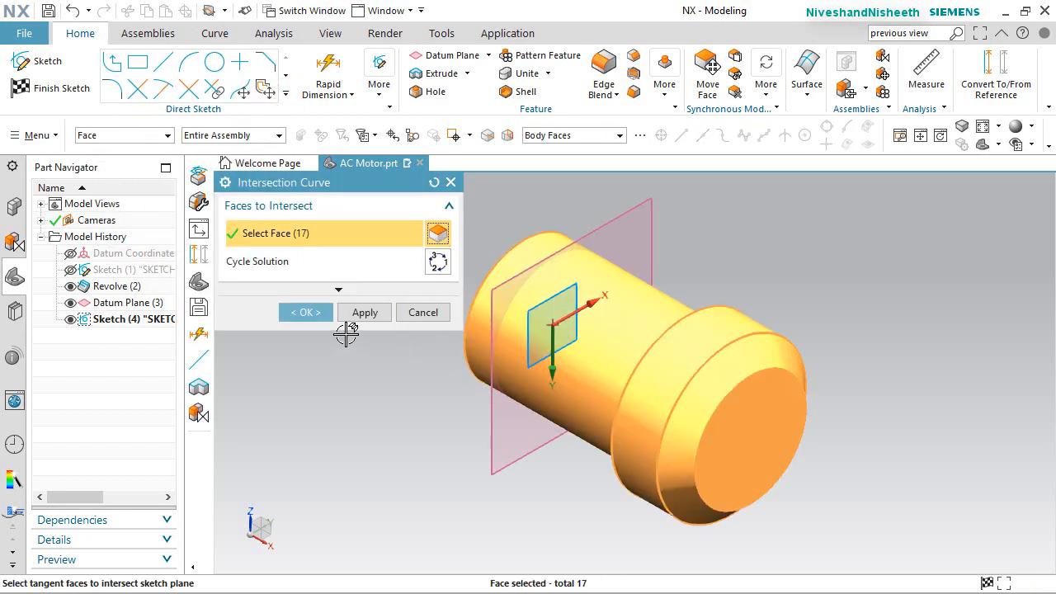
click(310, 317)
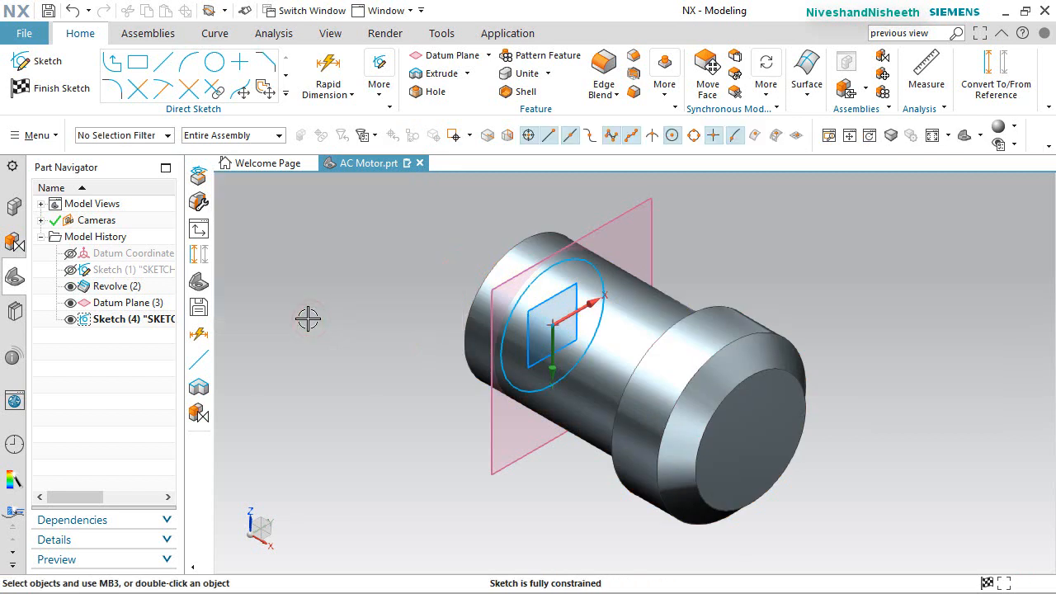
Section the view with one plane at the datum plane and flip the cut to keep the side with the flanged end
click(330, 34)
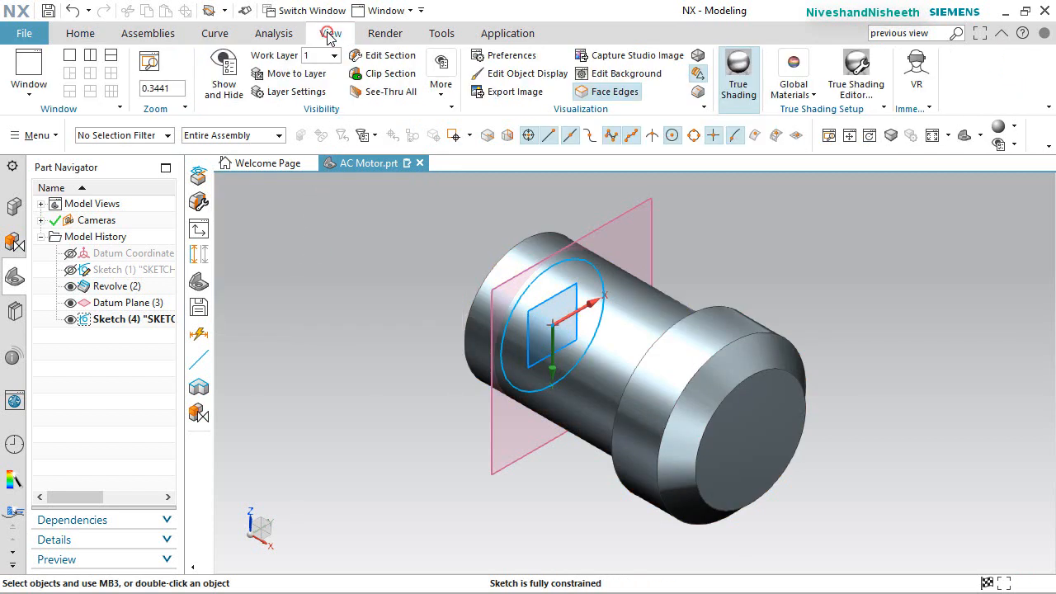
click(601, 223)
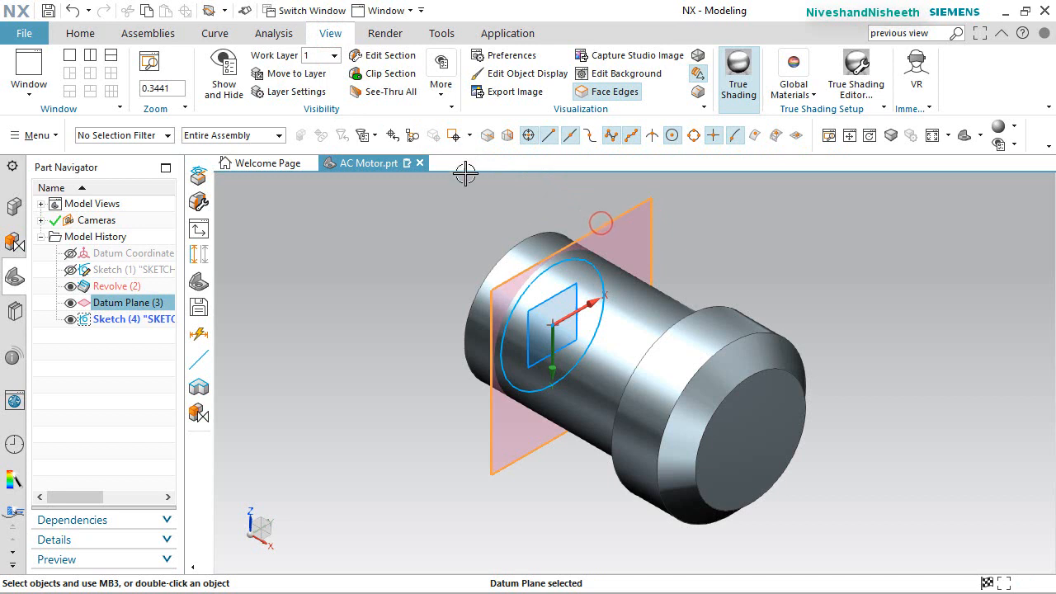
click(381, 53)
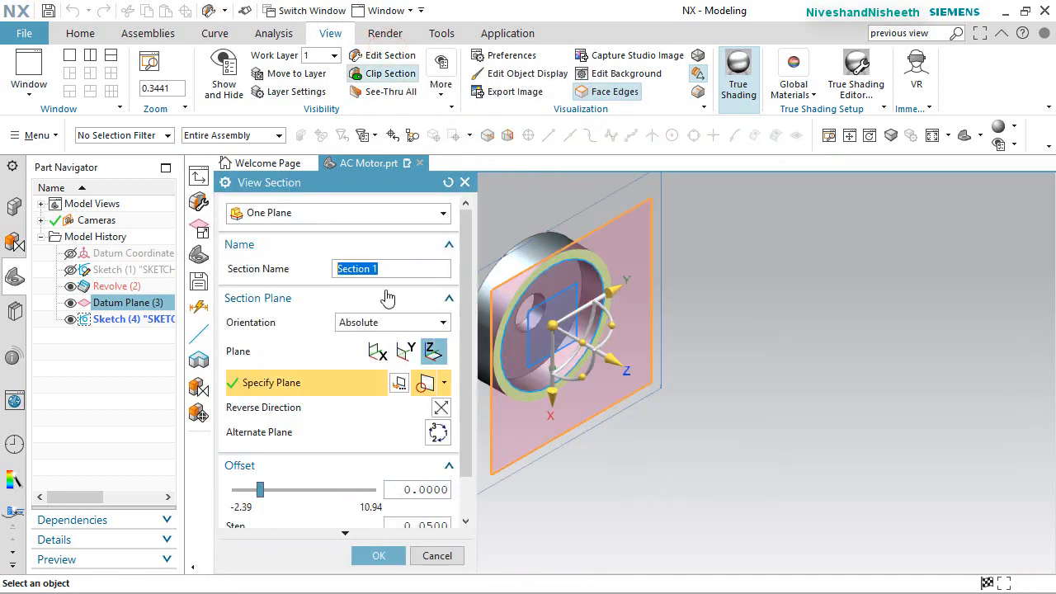
double_click(607, 359)
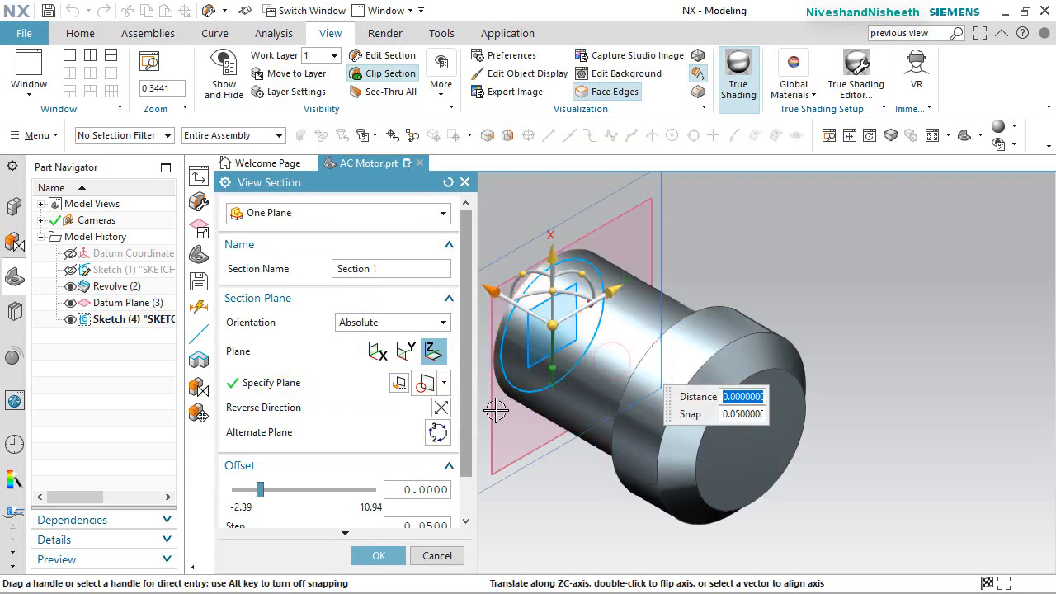
click(379, 555)
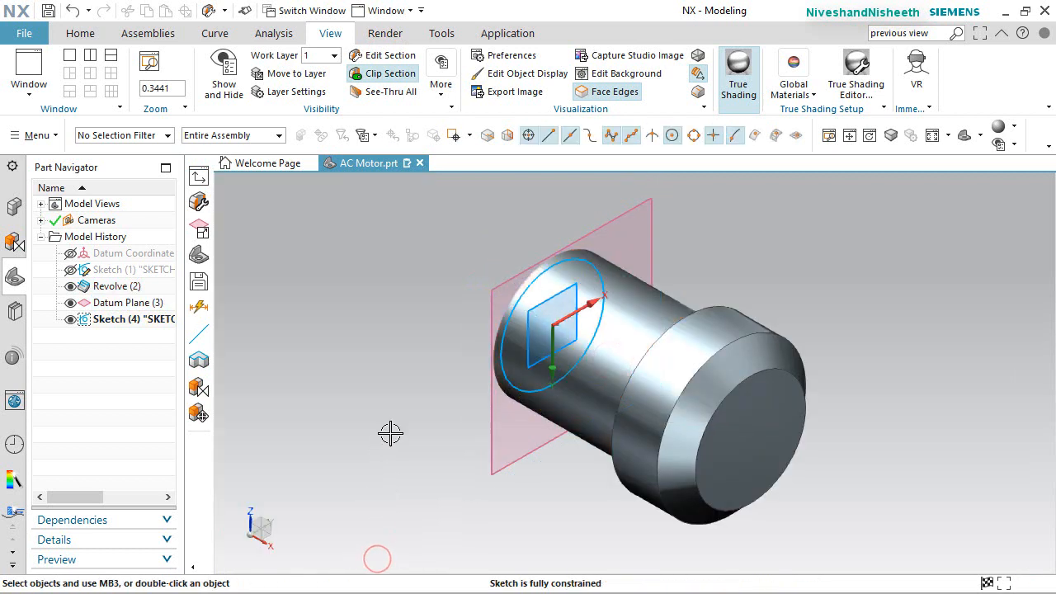
Orient the view square to the sectioned cut and hide the datum plane
middle_drag(410, 413, 498, 406)
right_drag(398, 342, 363, 344)
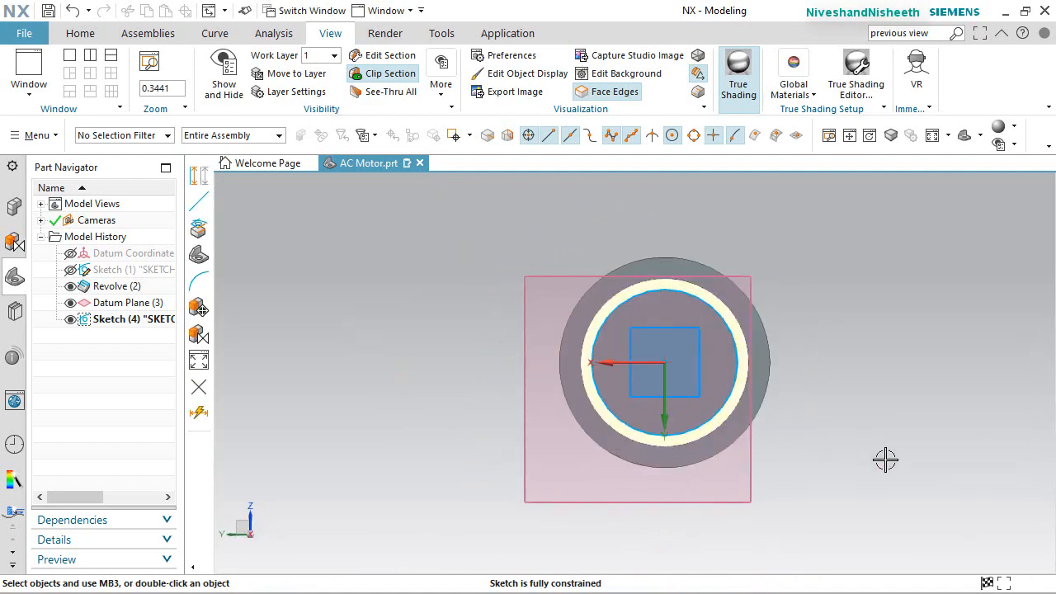
scroll(794, 401, up, 1)
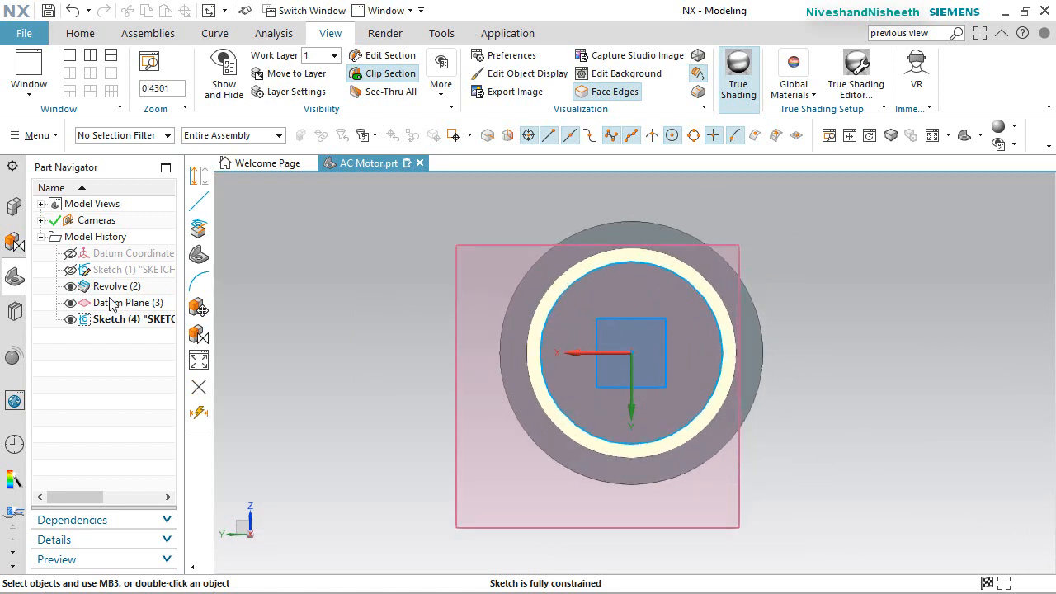
click(71, 303)
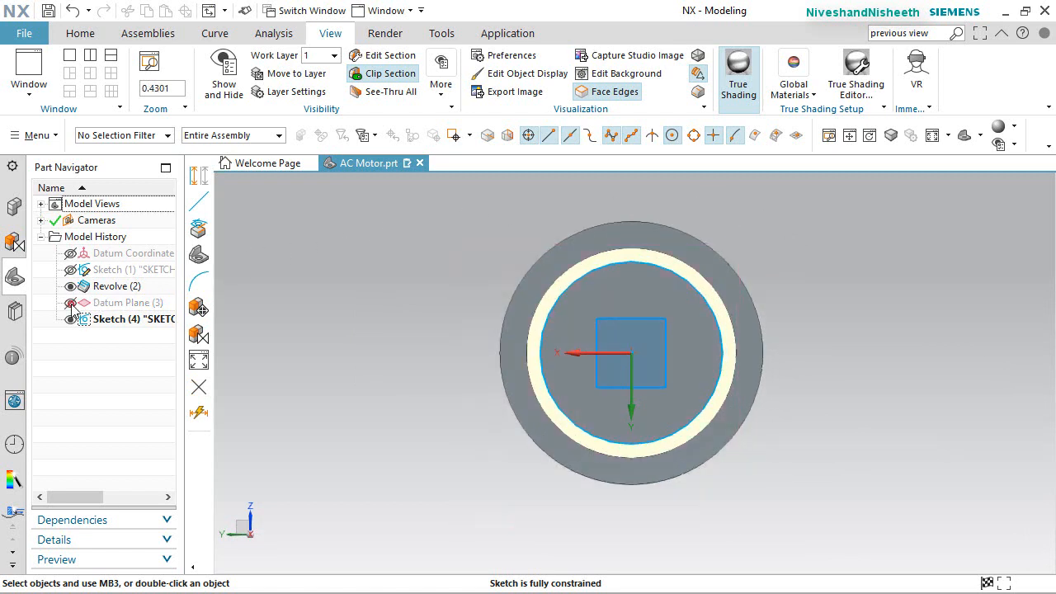
Project the outer circular edge of the cut motor wall into the active sketch
click(82, 33)
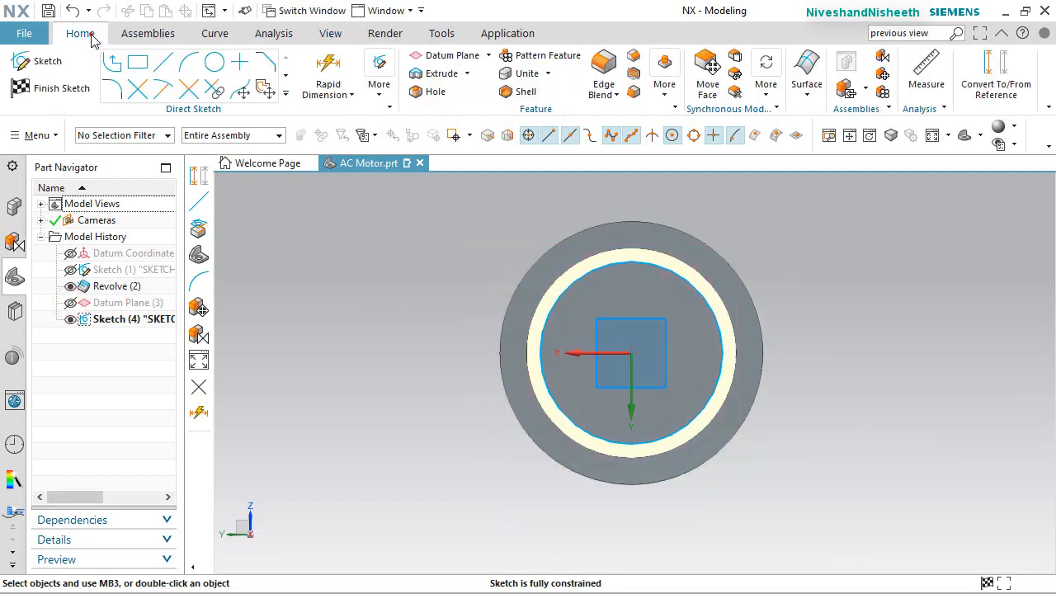
click(285, 94)
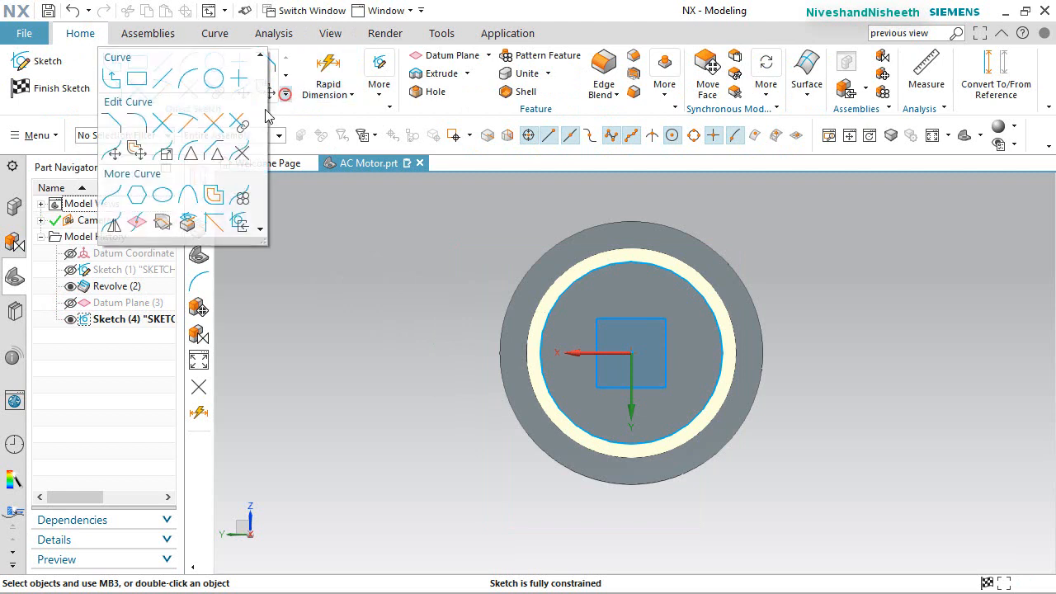
click(164, 223)
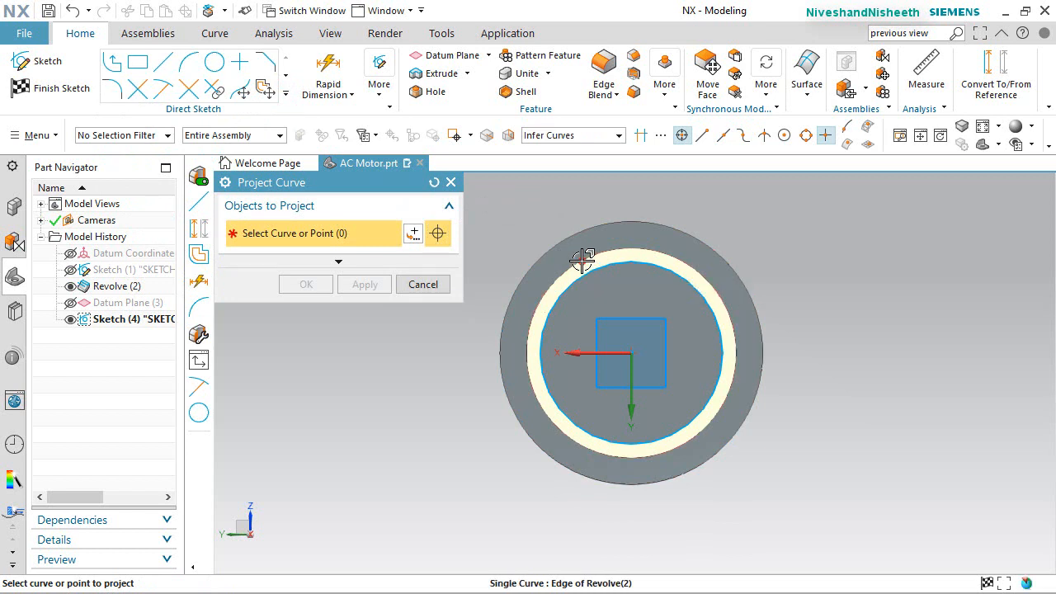
click(583, 260)
click(306, 284)
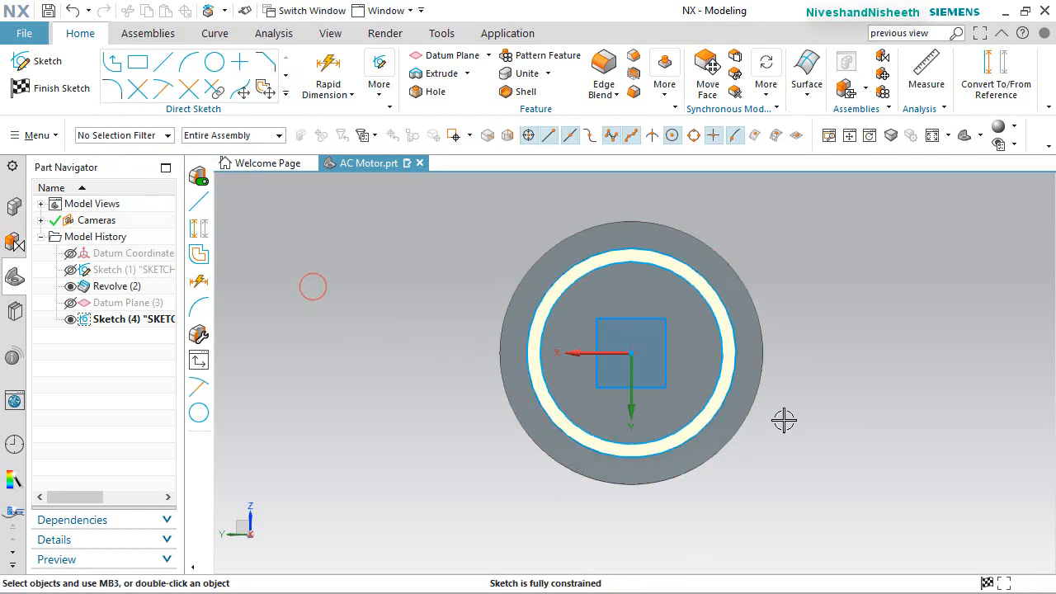
Convert the inner and outer circles of the sectioned wall ring to reference curves
scroll(740, 338, down, 1)
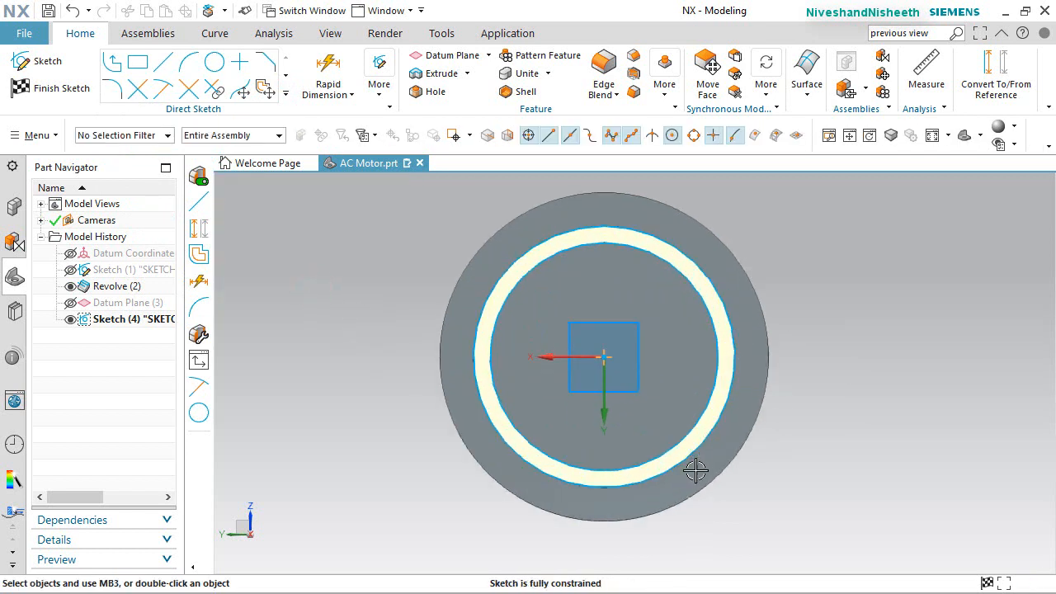
scroll(613, 548, down, 2)
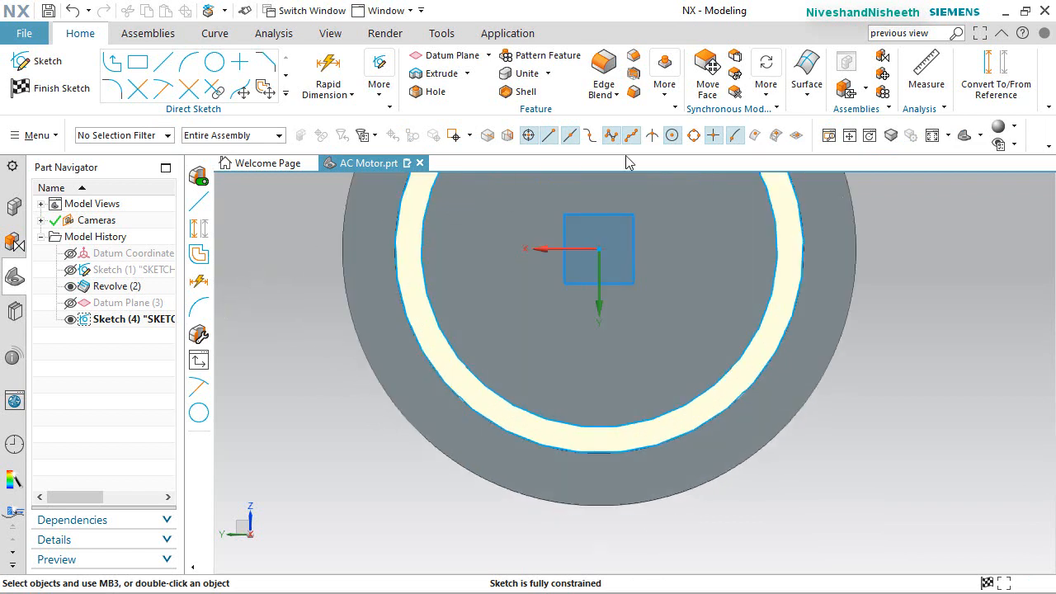
click(990, 73)
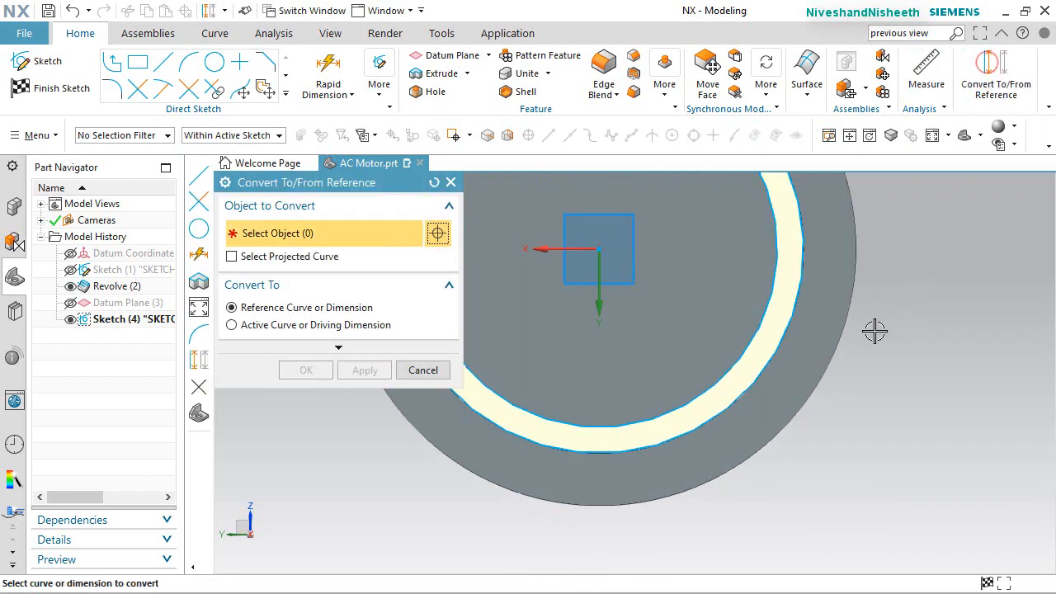
click(787, 330)
click(749, 325)
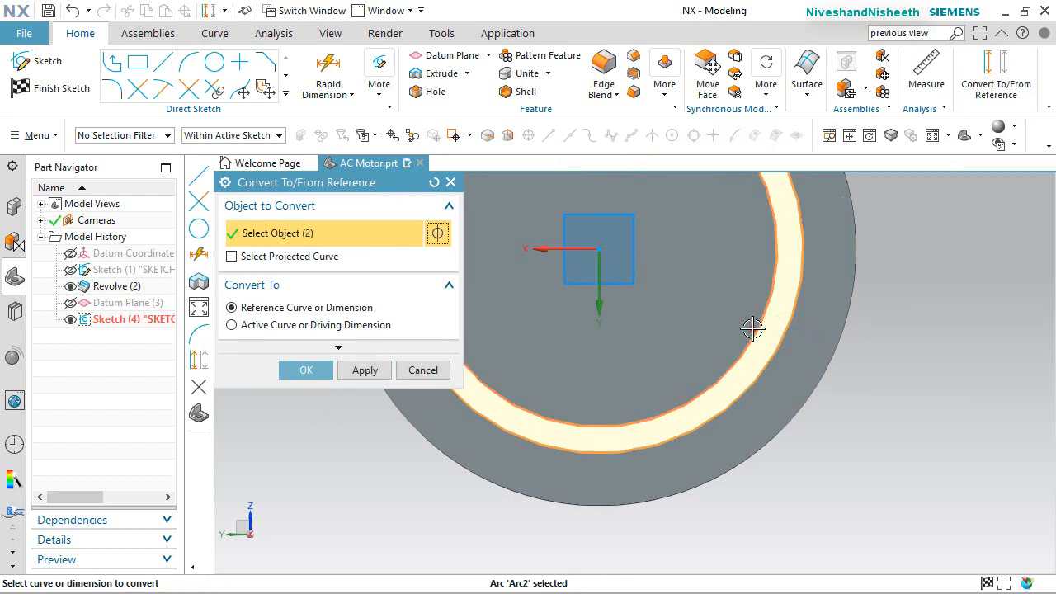
click(301, 371)
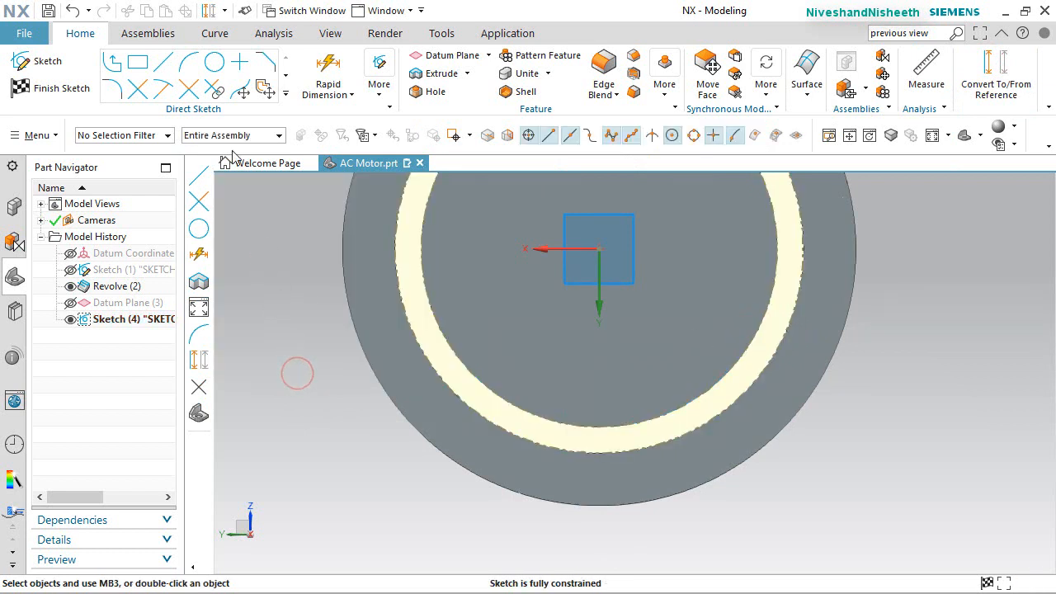
Sketch a horizontal line about 6.8 in long, about 3.8 in below the origin, and constrain its midpoint to the vertical sketch axis
click(162, 62)
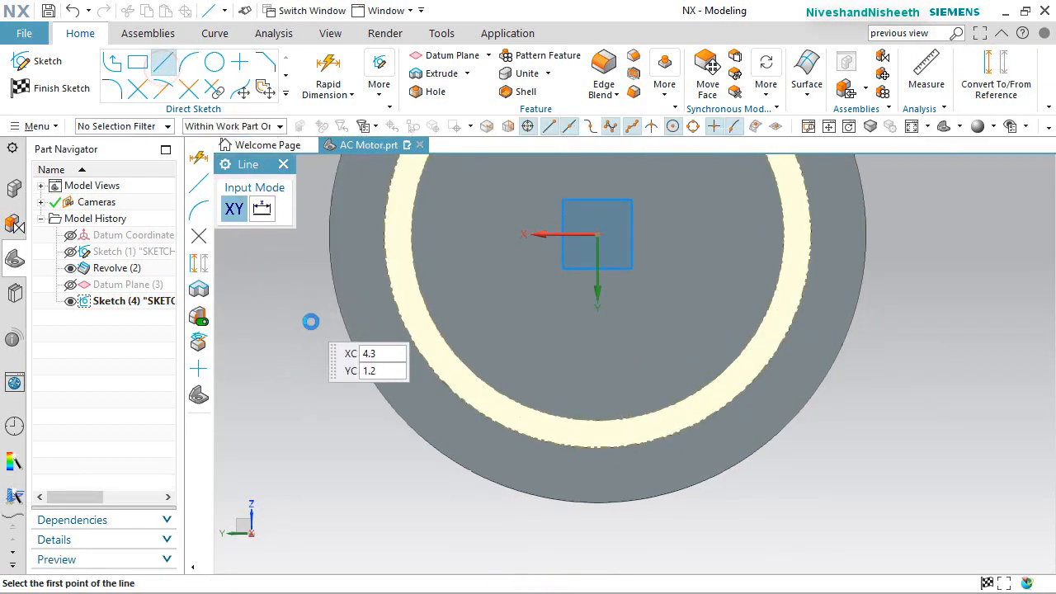
click(399, 500)
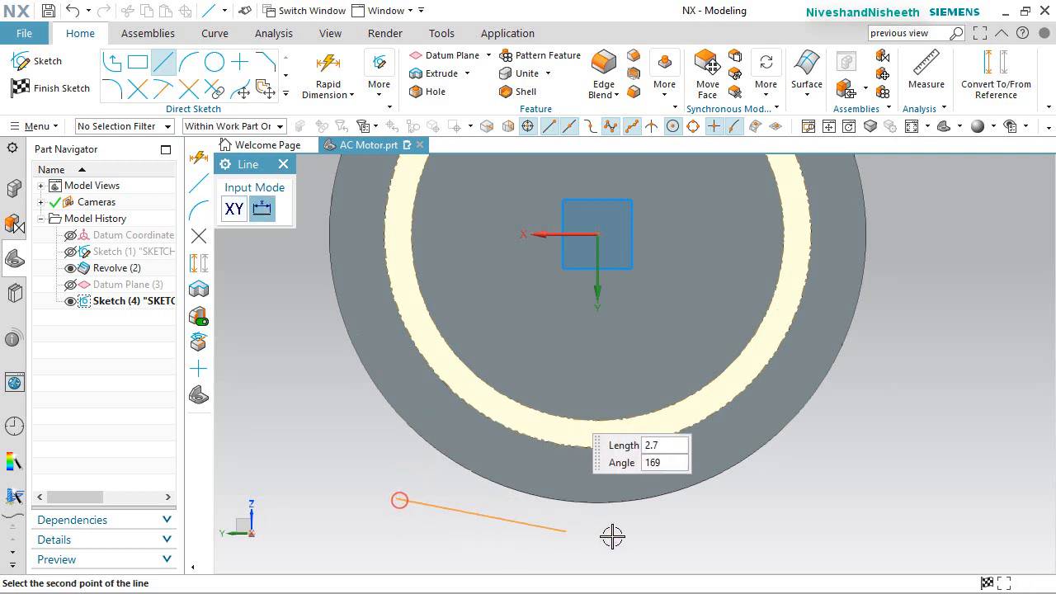
click(865, 510)
right_click(943, 318)
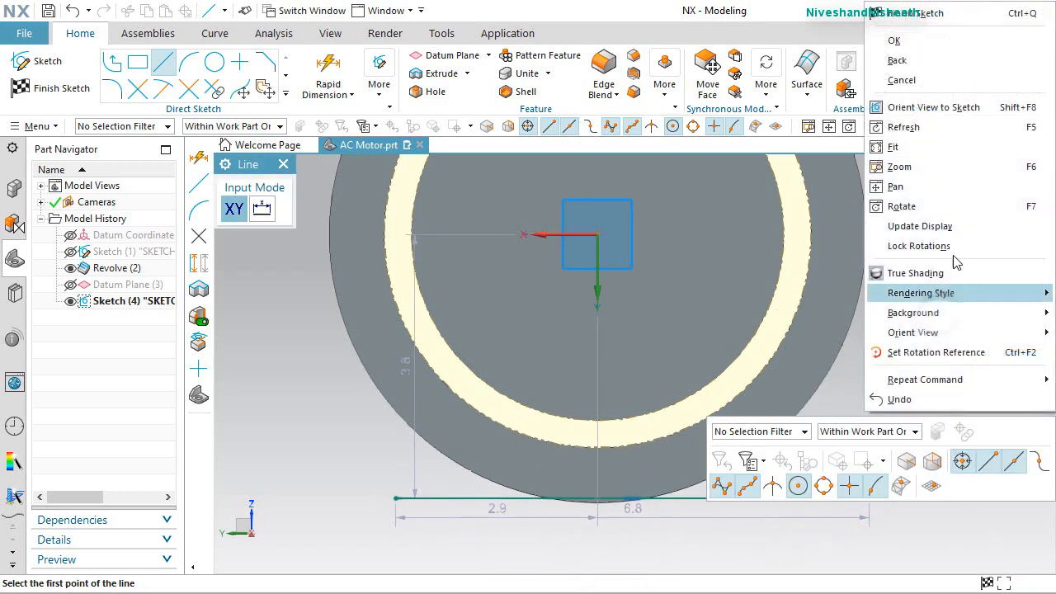
click(923, 50)
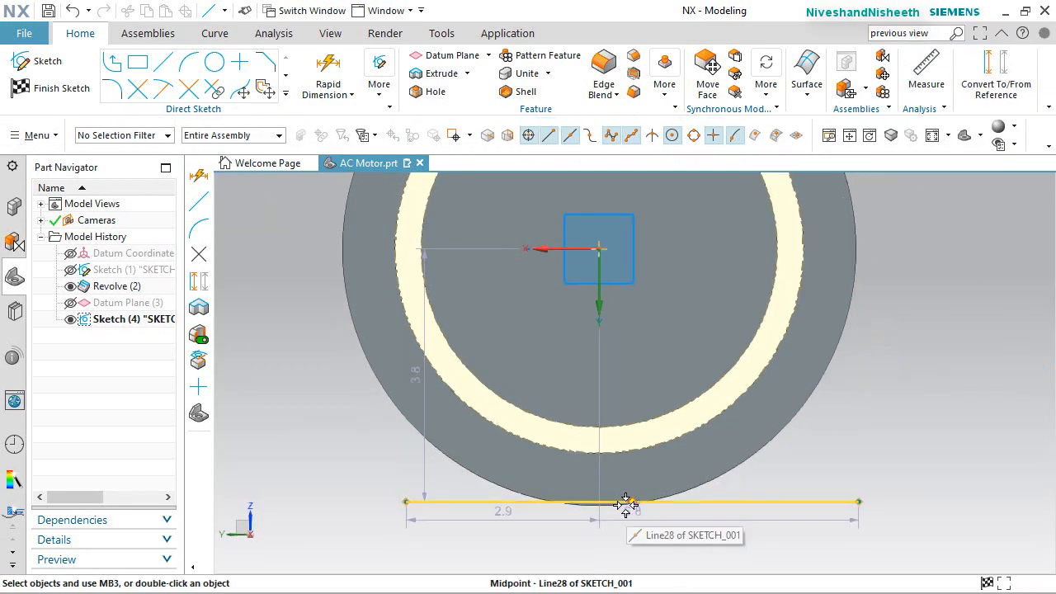
click(598, 282)
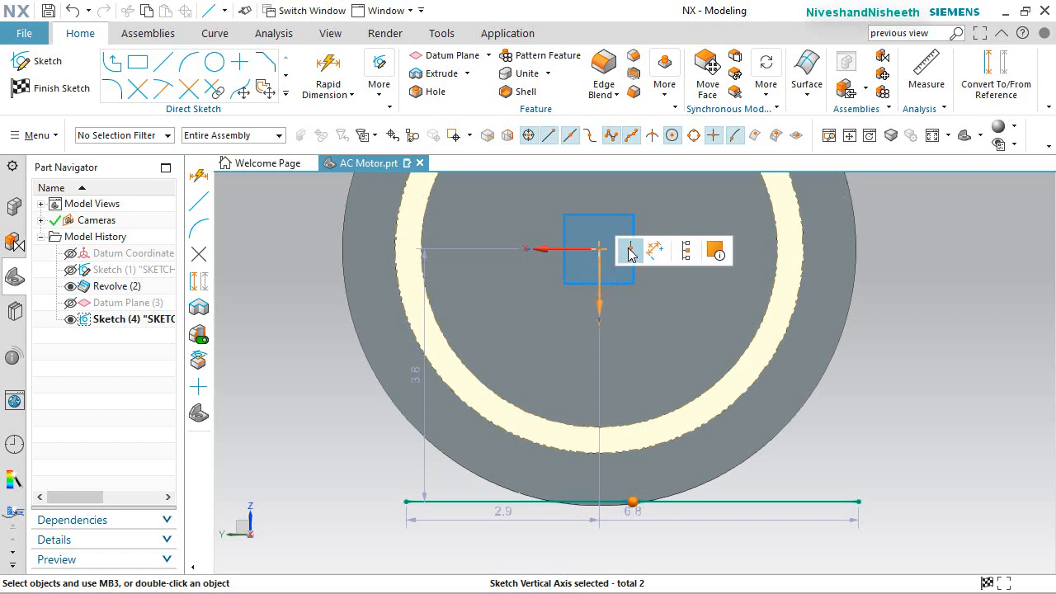
click(629, 253)
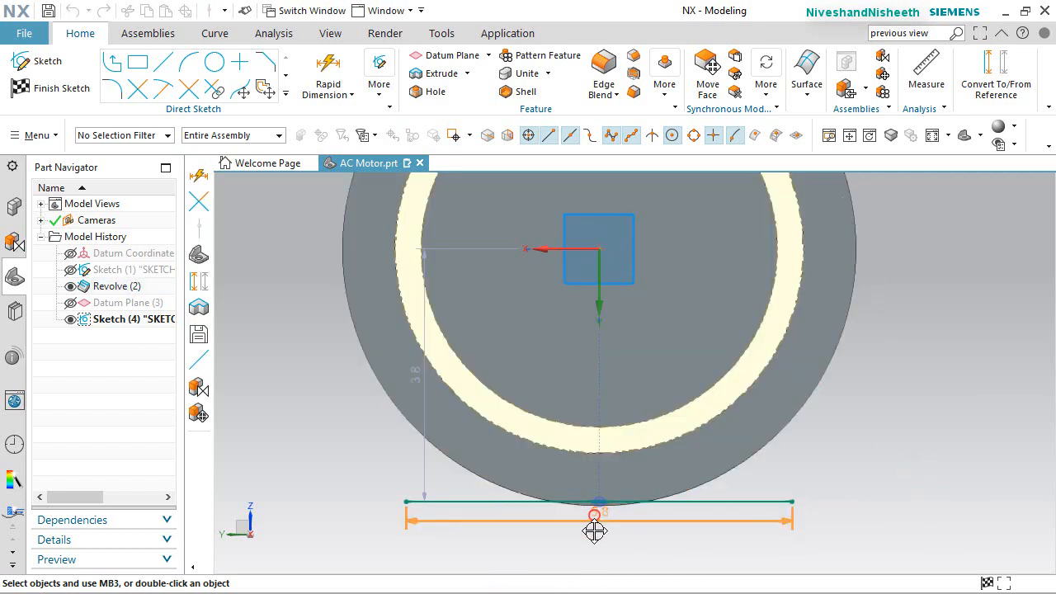
Set the horizontal base line's length to 7.71654 in and move the dimension slightly farther below the line
double_click(603, 516)
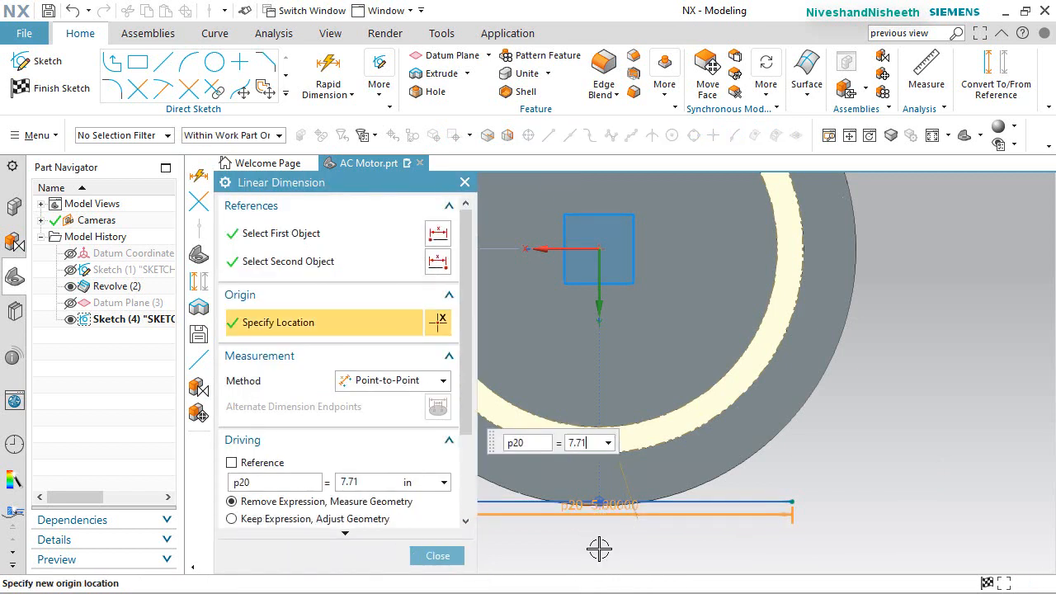
text(7.71654)
key(Return)
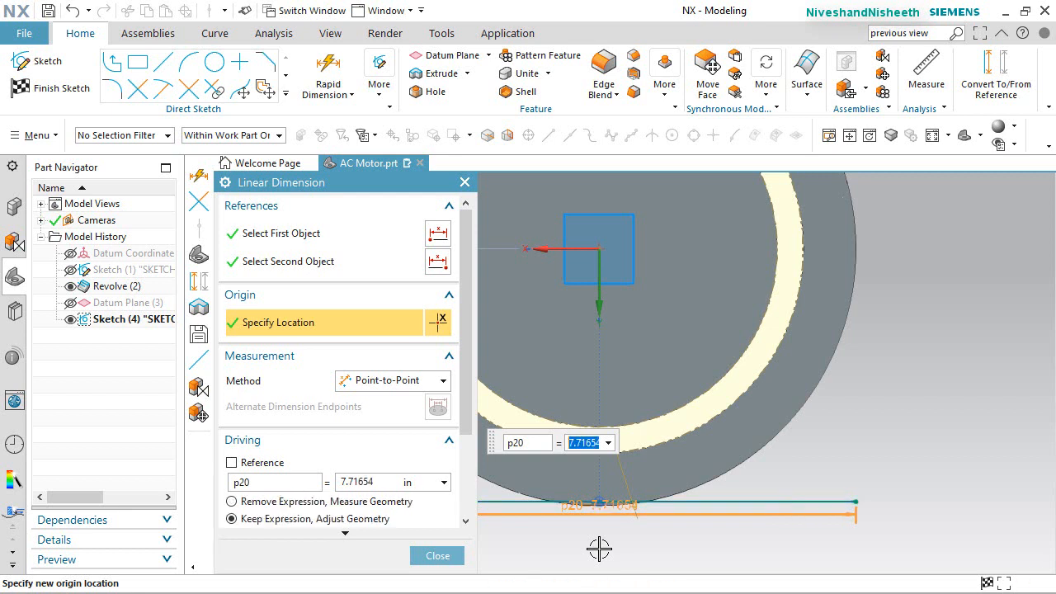
click(455, 557)
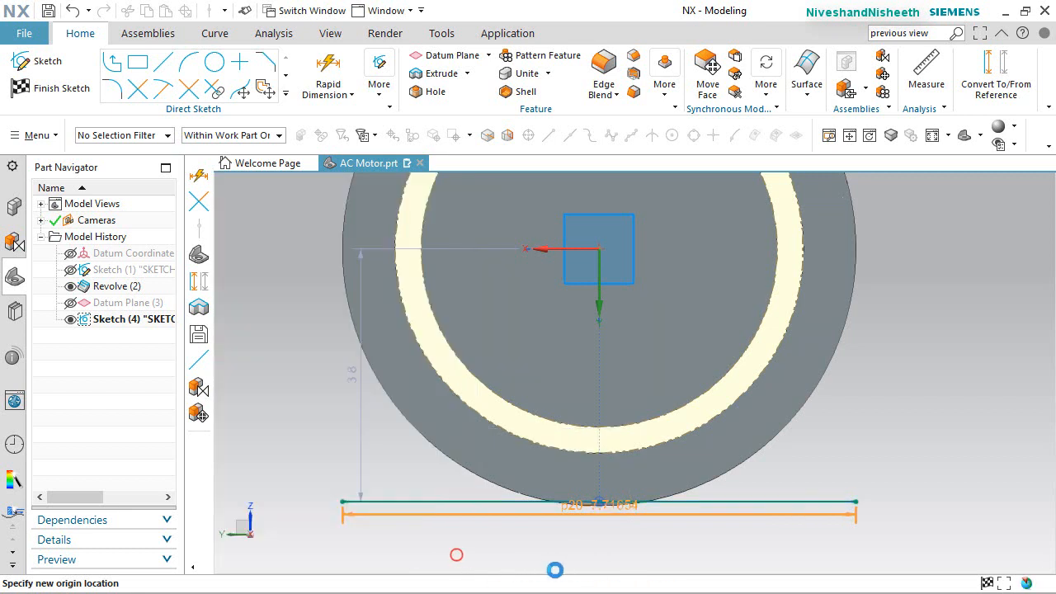
mouse_move(608, 517)
mouse_down()
mouse_move(605, 545)
mouse_move(609, 537)
mouse_up()
click(912, 328)
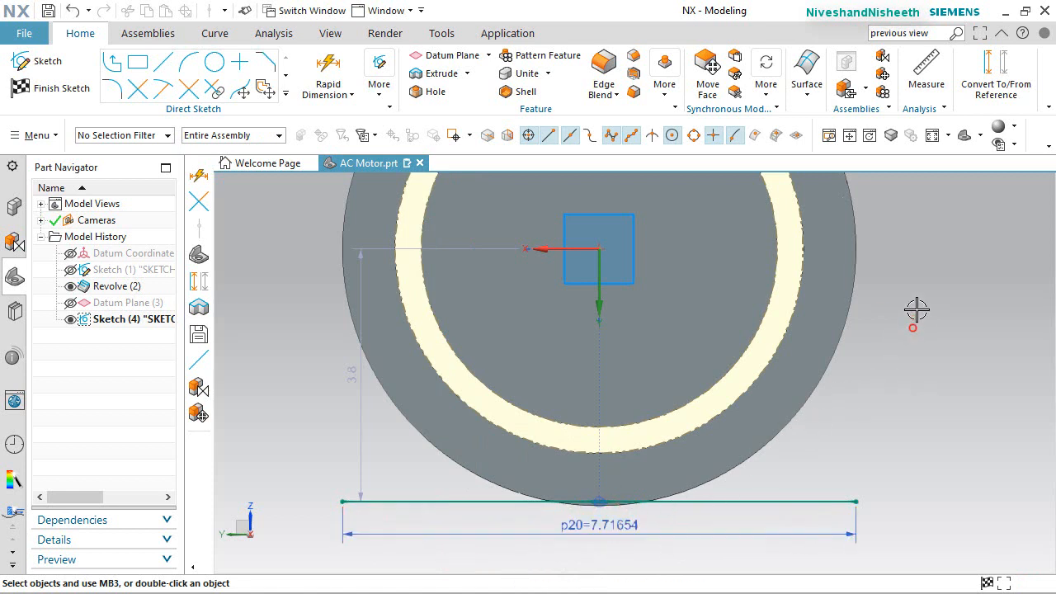
Dimension the vertical distance between the sketch origin and the base line as 3.93701 in
click(328, 66)
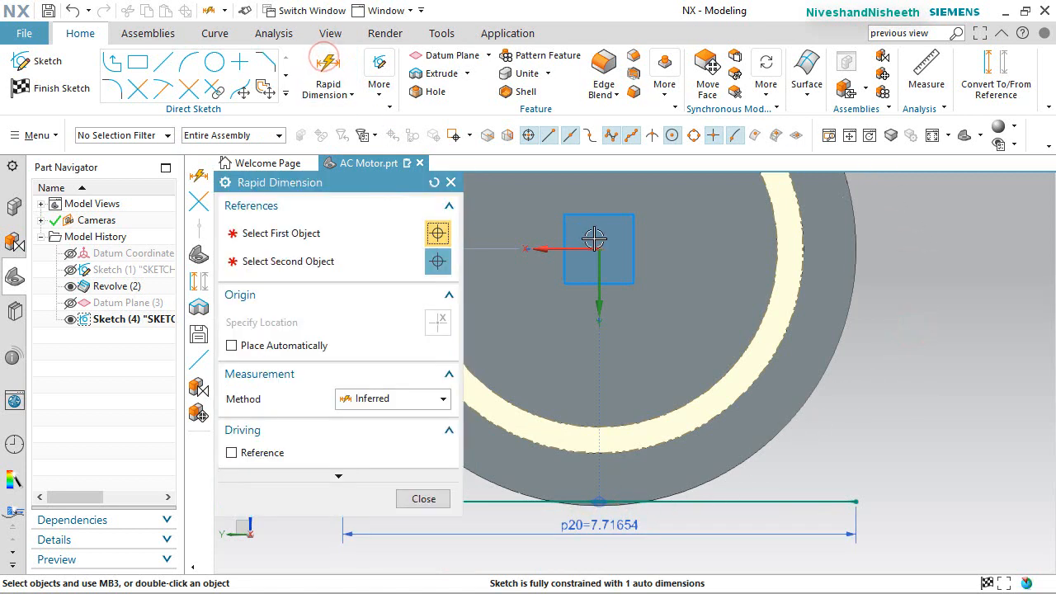
click(597, 235)
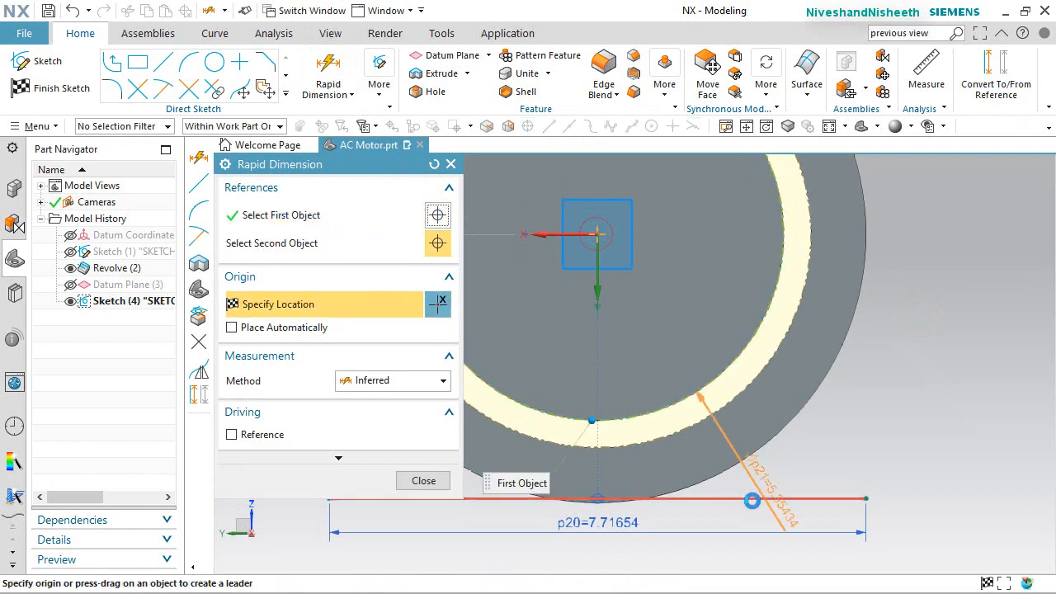
click(751, 498)
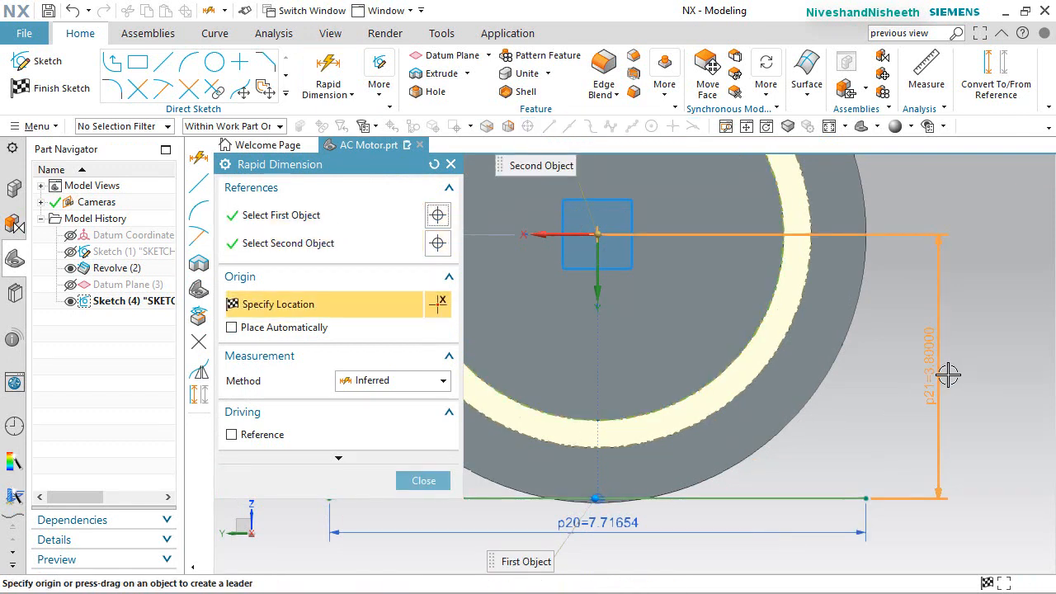
click(947, 374)
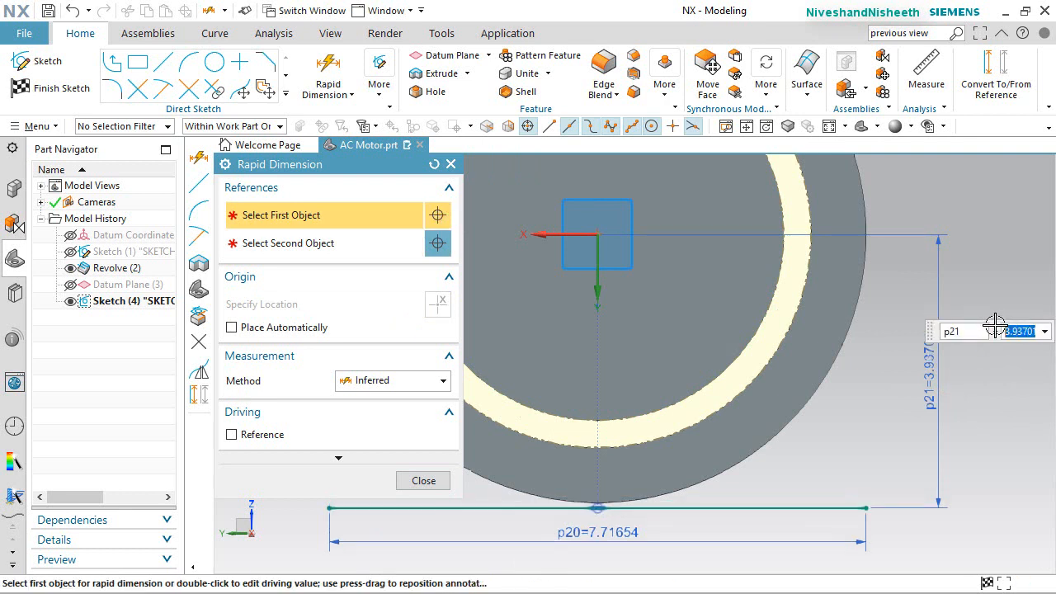
click(441, 484)
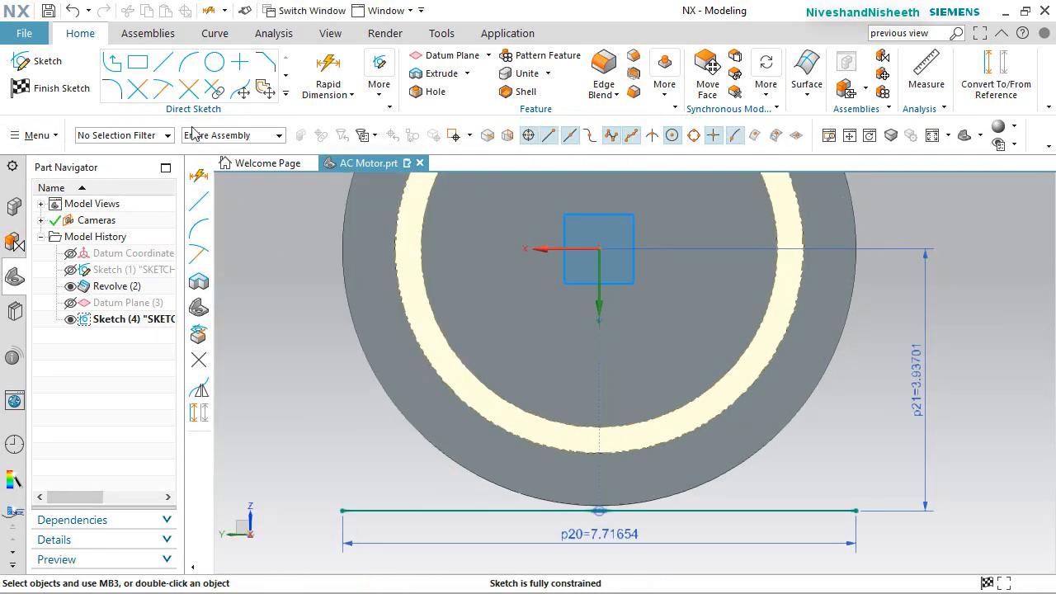
From the base line's left end, sketch a 0.6 in upward line, a 0.8 in inward line and a slanted line to the outer reference circle
click(163, 66)
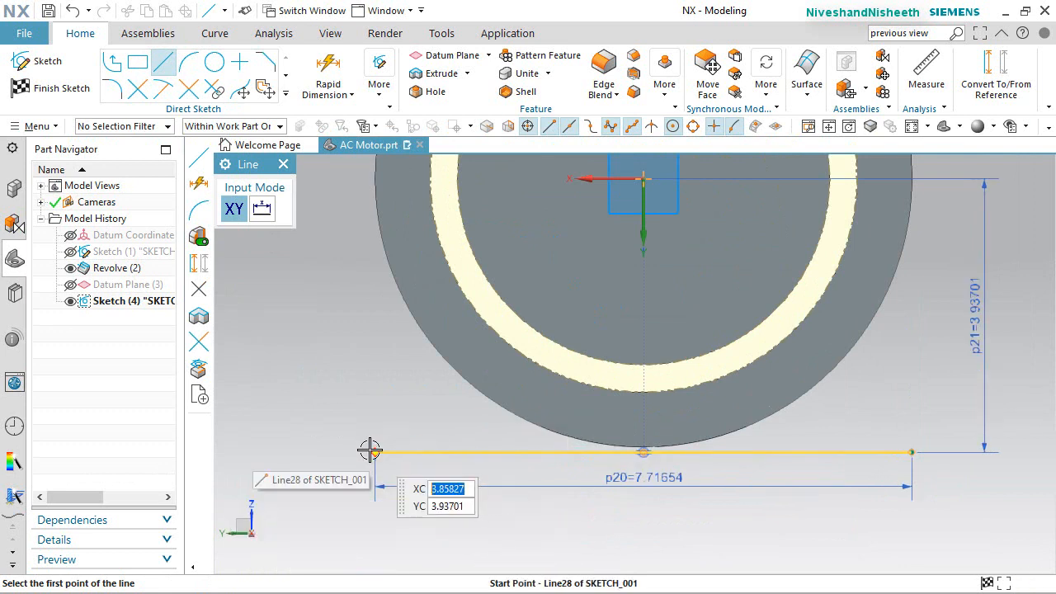
click(375, 451)
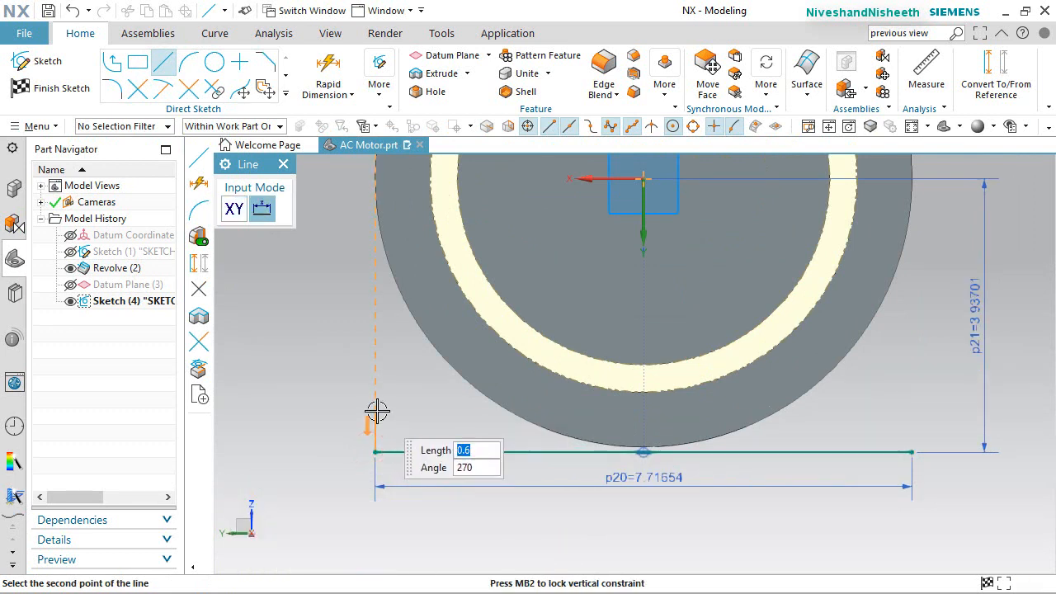
click(376, 411)
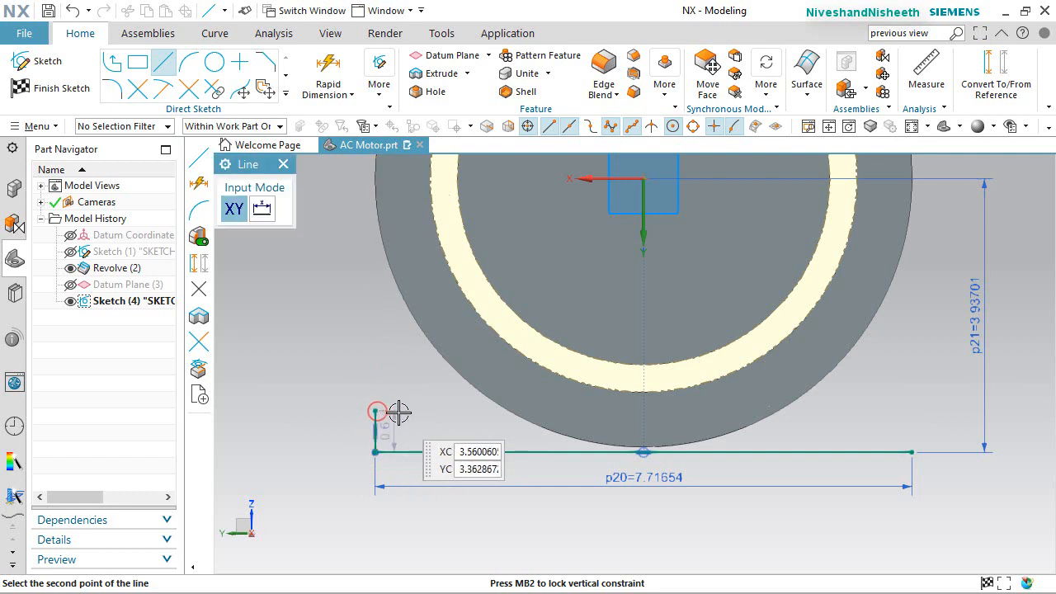
click(376, 410)
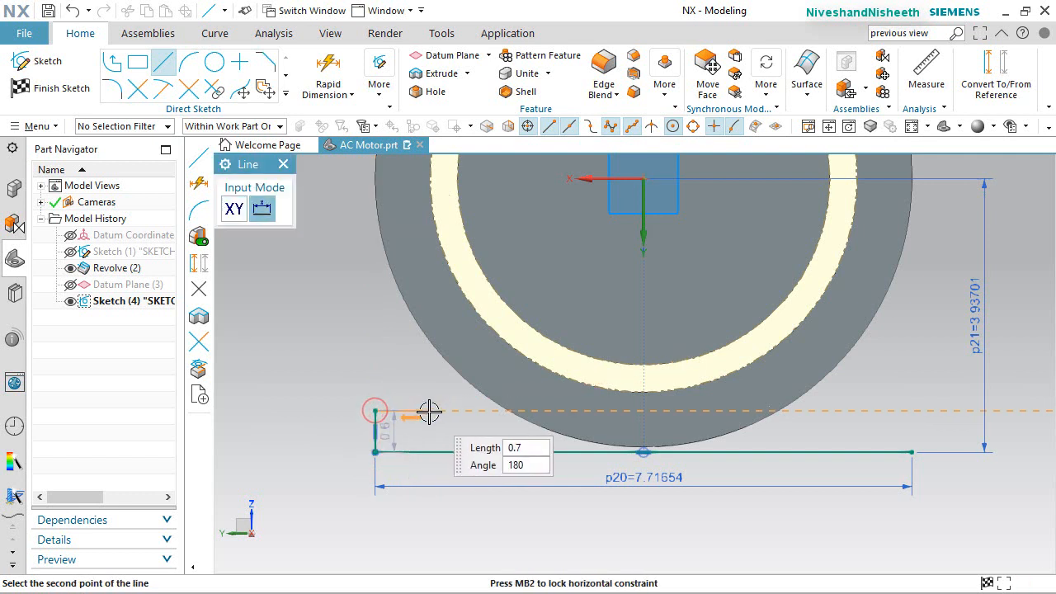
click(430, 411)
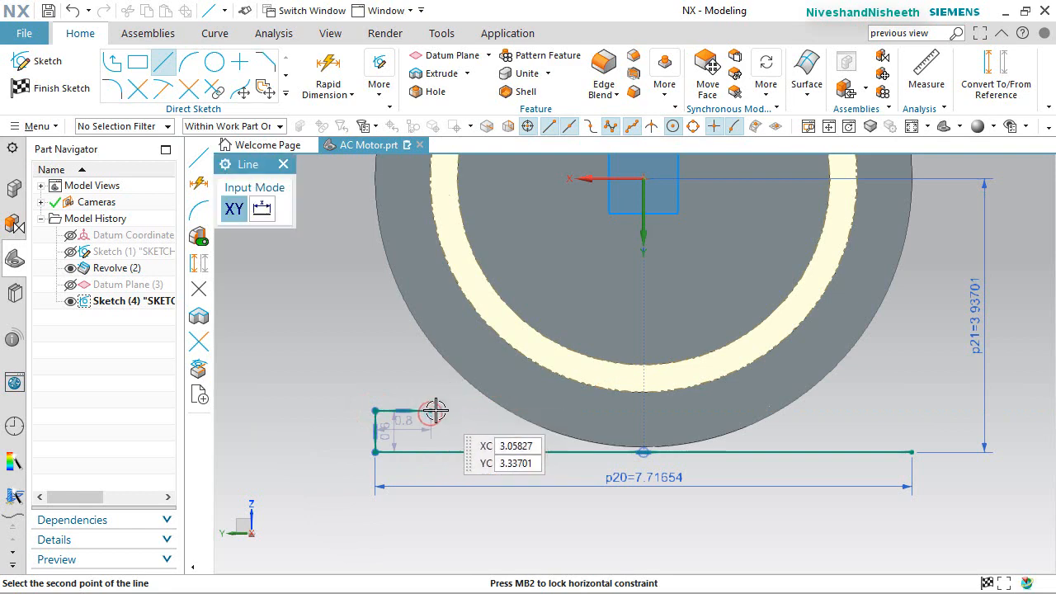
click(430, 410)
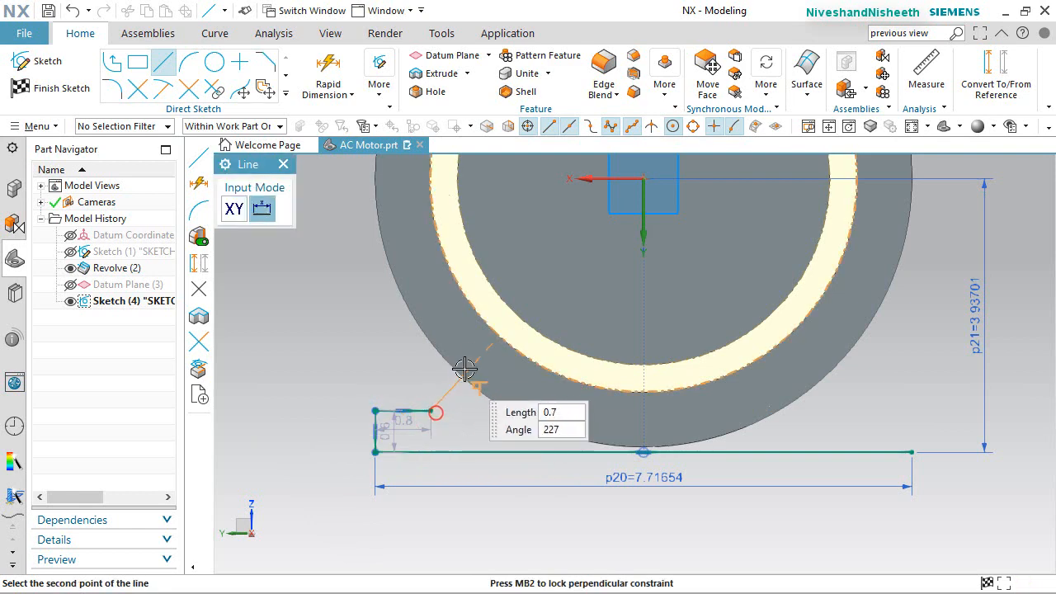
click(488, 331)
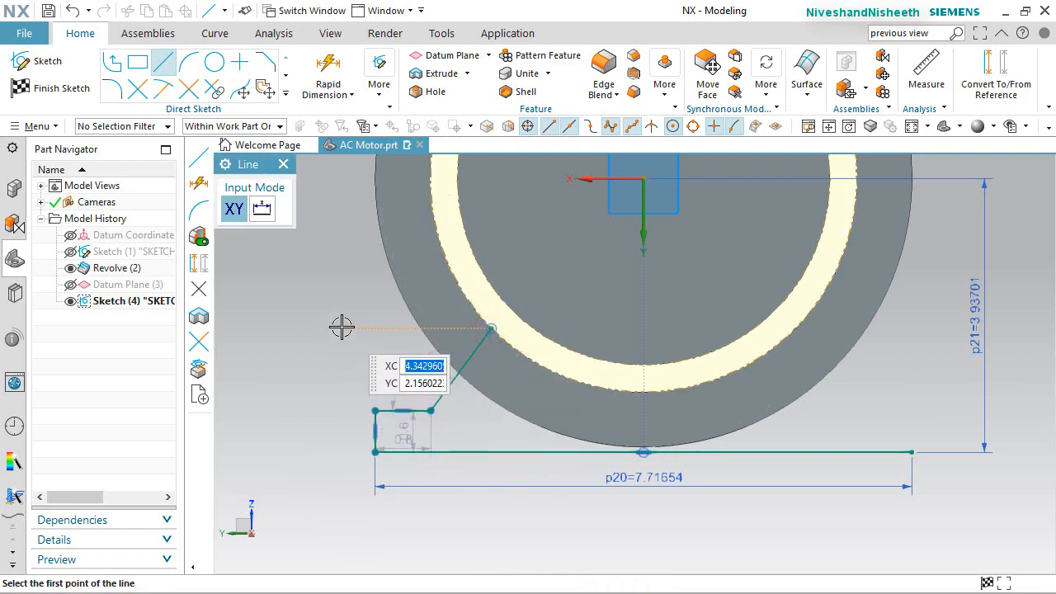
right_click(342, 328)
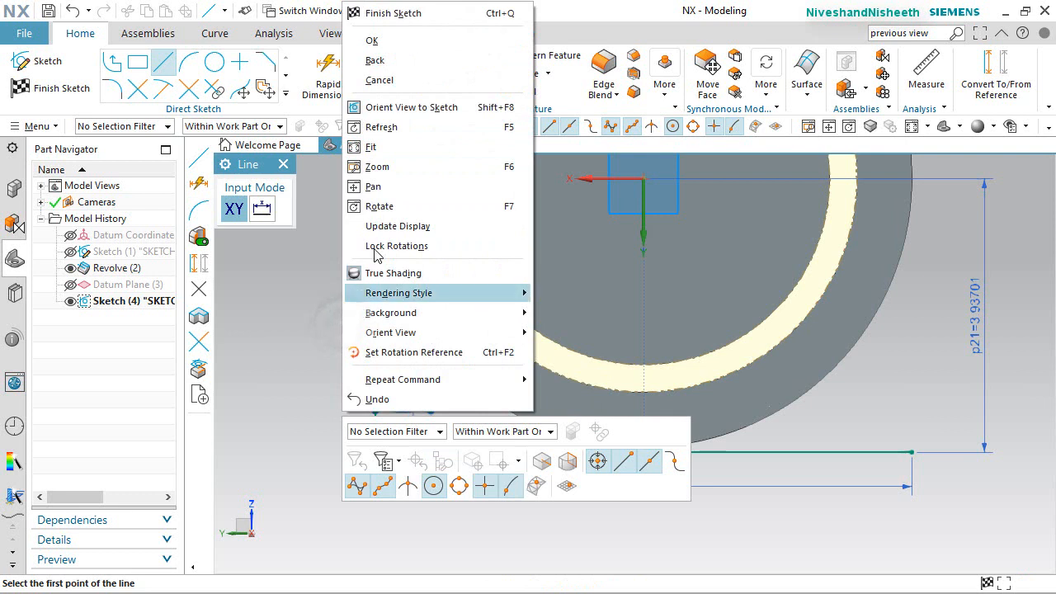
click(422, 35)
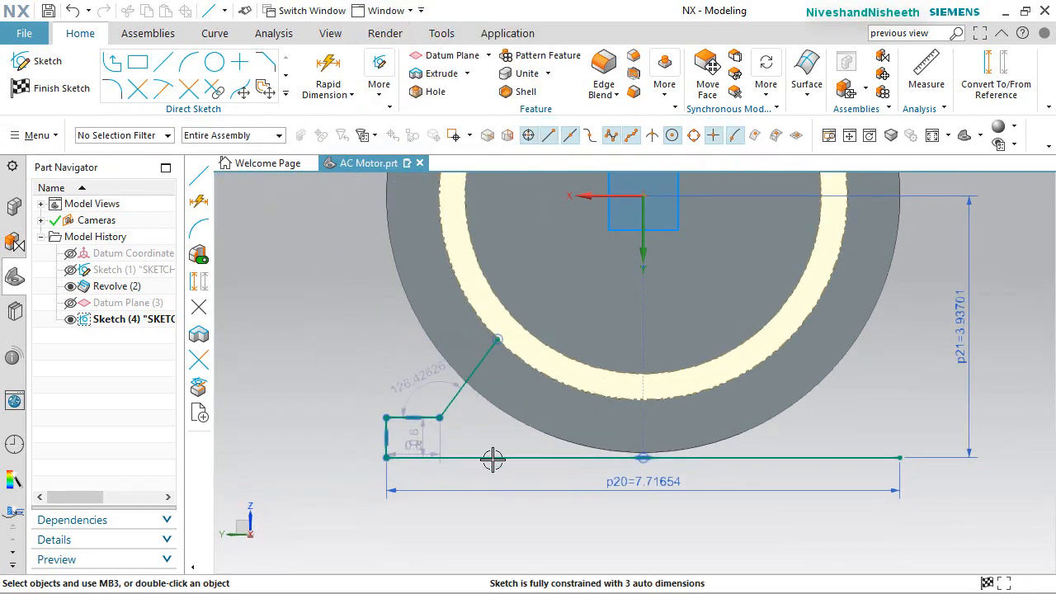
Convert the horizontal base line to a reference line
click(493, 457)
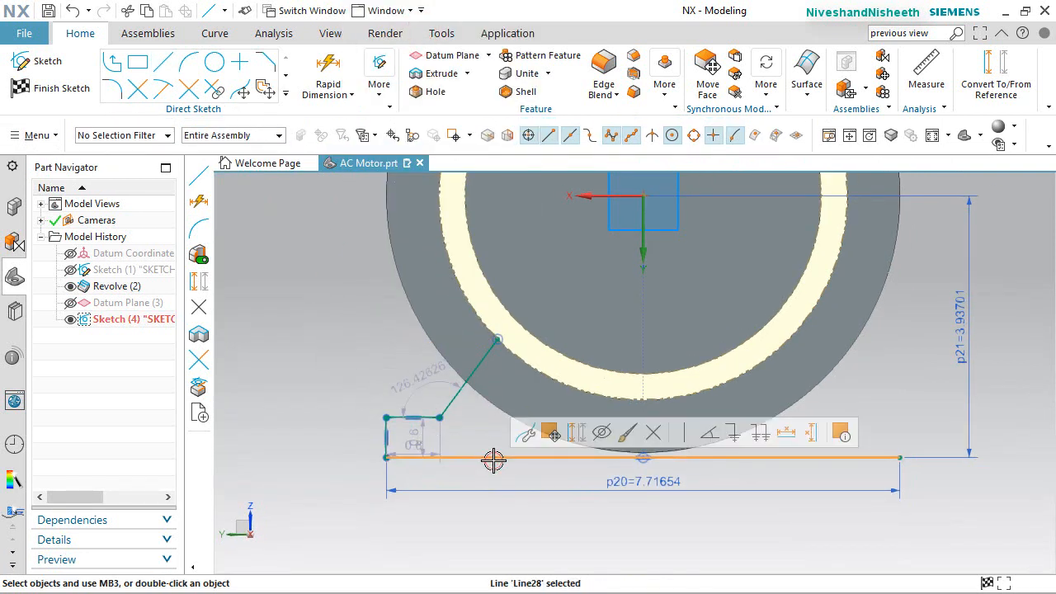
click(577, 433)
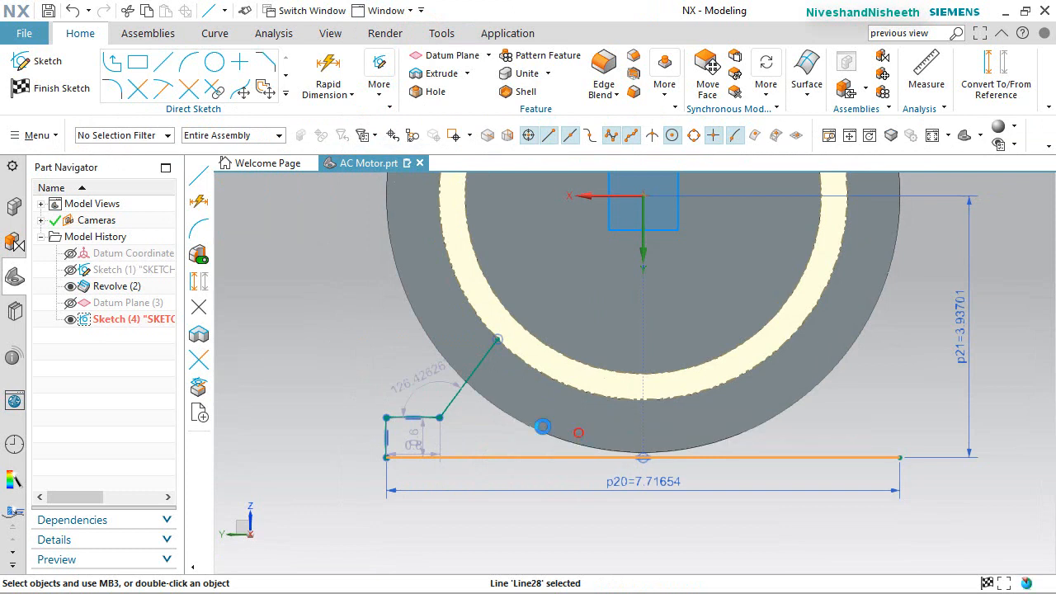
From the base line's left end, sketch an inward line about 1.3 in long along it and a slanted line to the outer reference circle
click(163, 66)
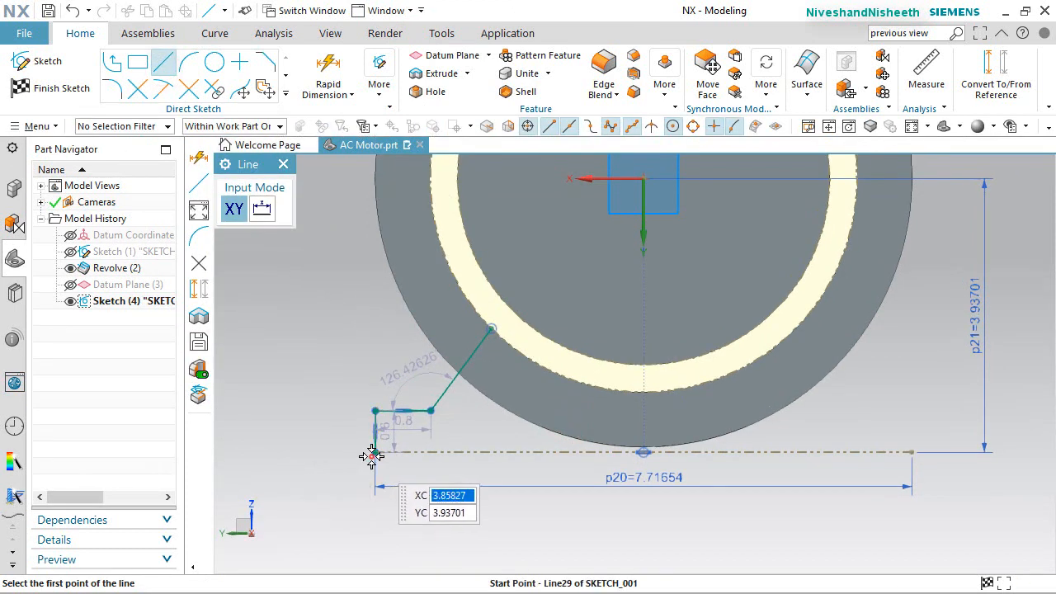
click(373, 454)
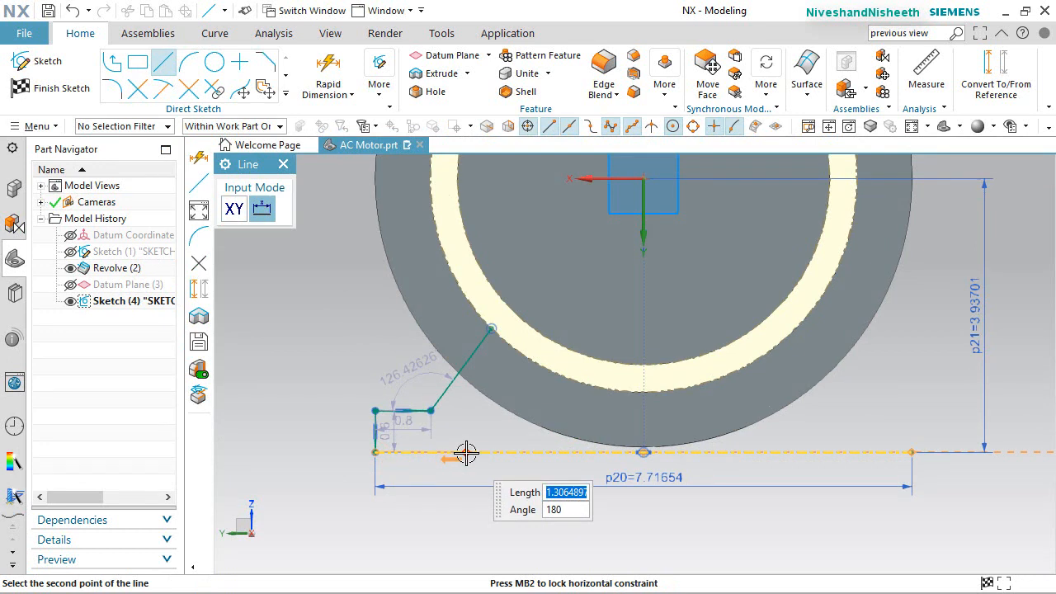
click(466, 453)
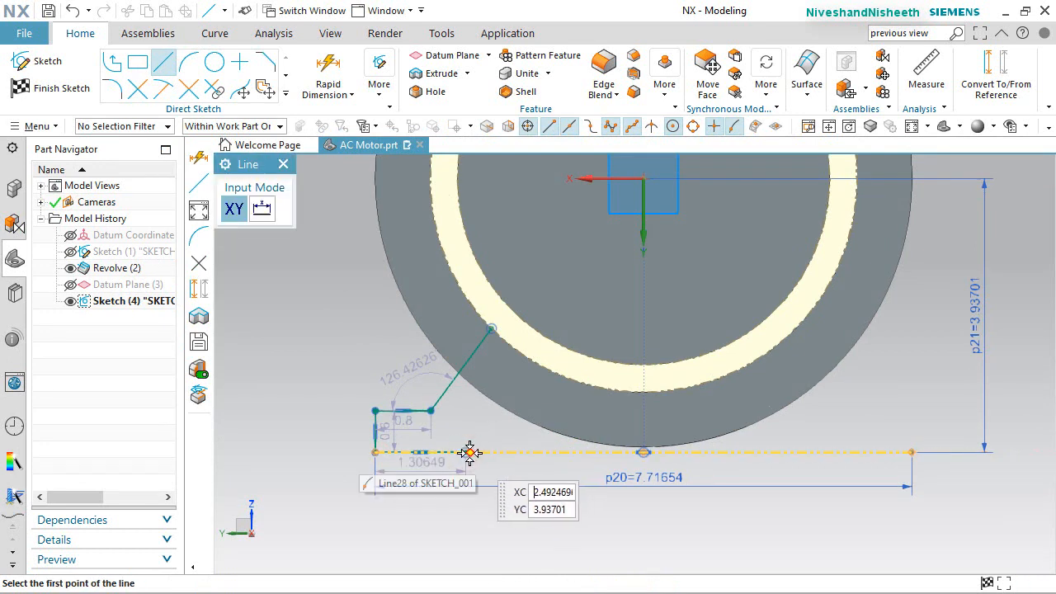
click(466, 453)
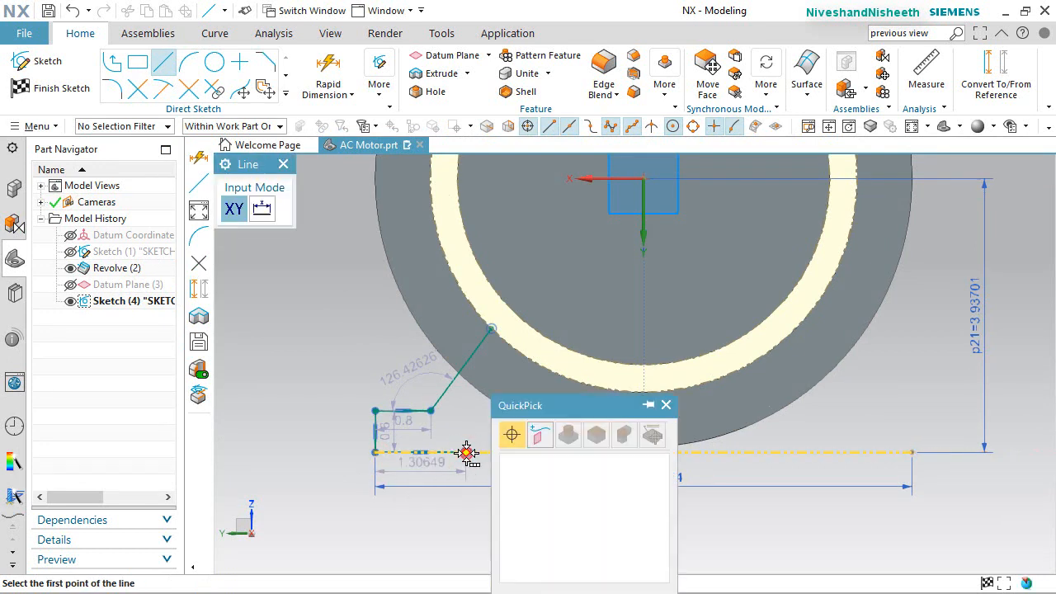
click(537, 481)
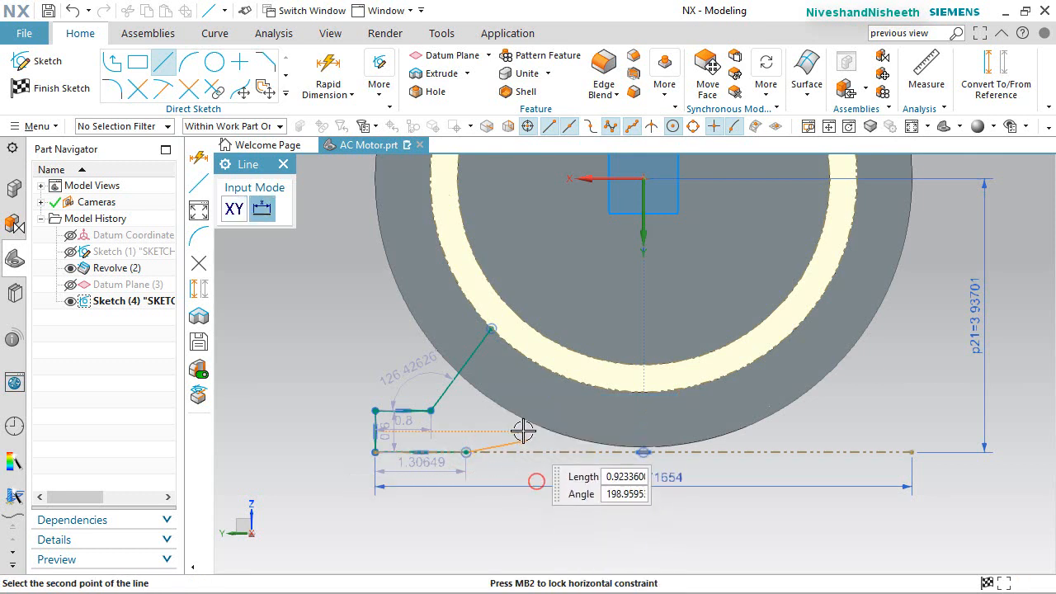
click(548, 371)
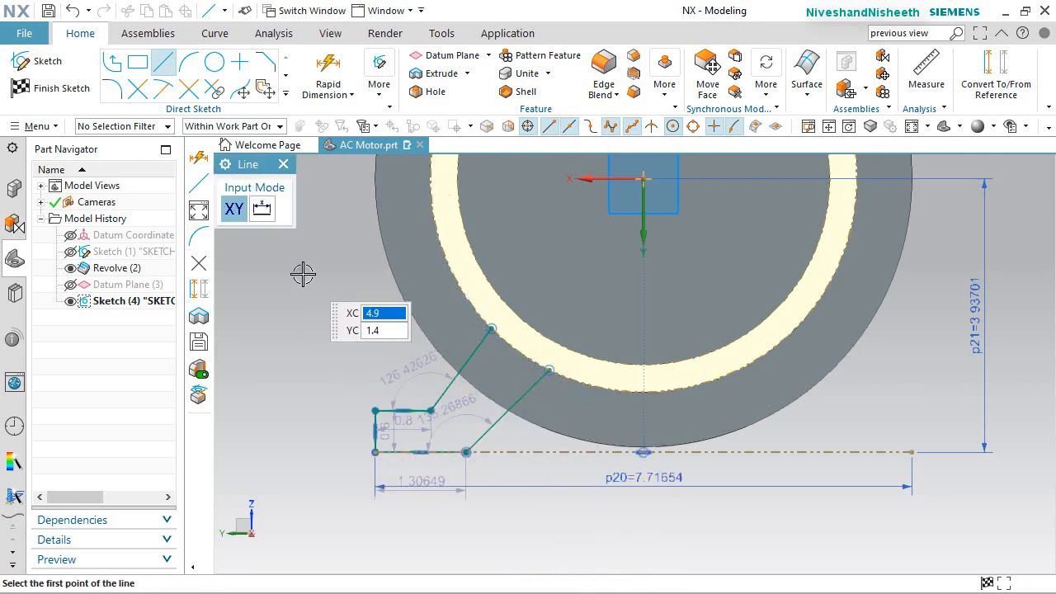
right_click(302, 273)
click(340, 225)
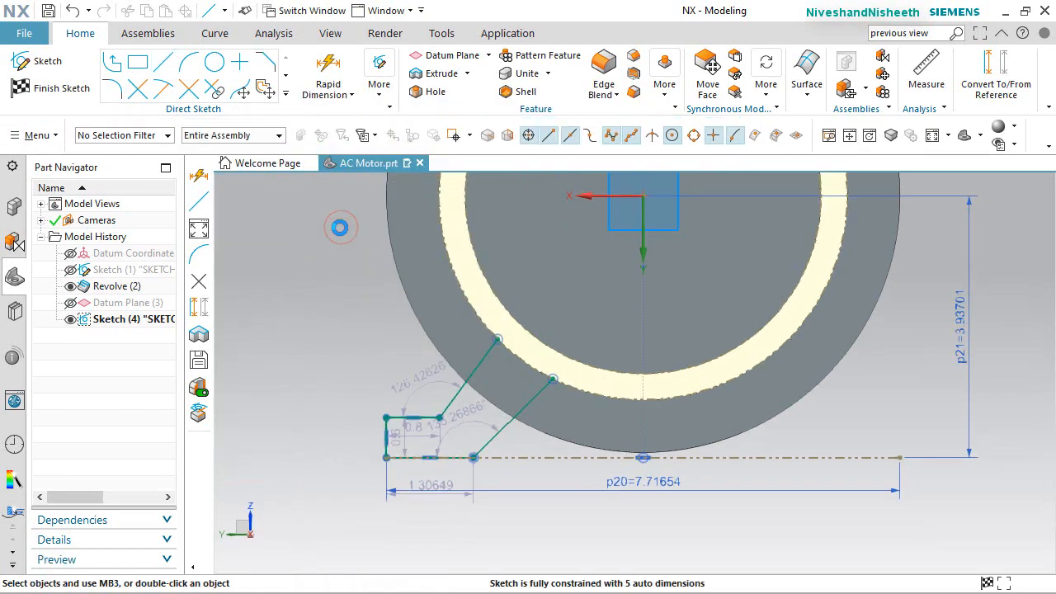
Dimension the angle between the lower slanted line and the horizontal reference line as 30 degrees
click(328, 78)
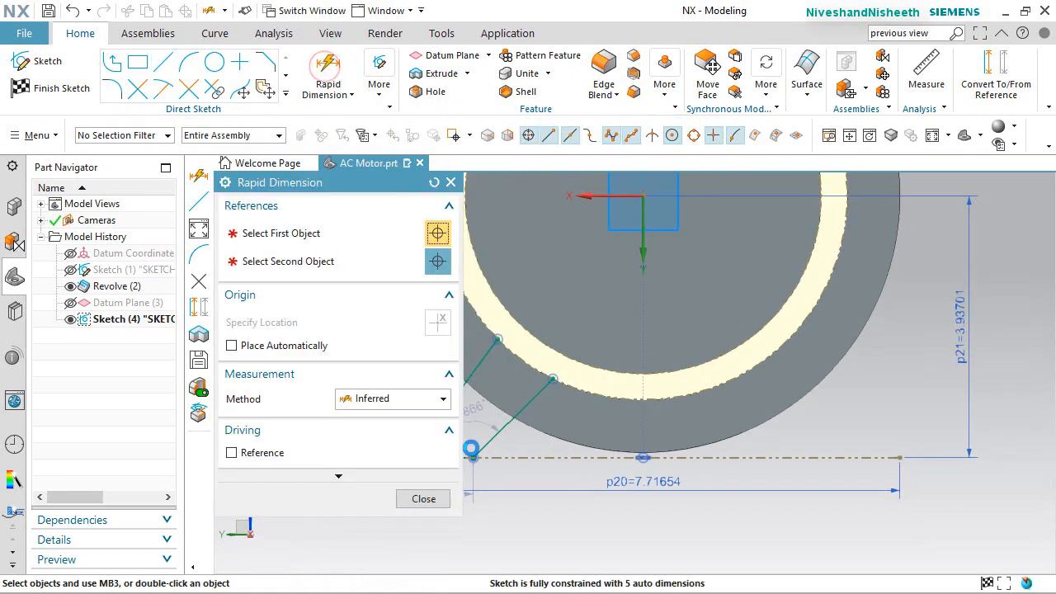
scroll(588, 495, down, 2)
scroll(476, 464, up, 4)
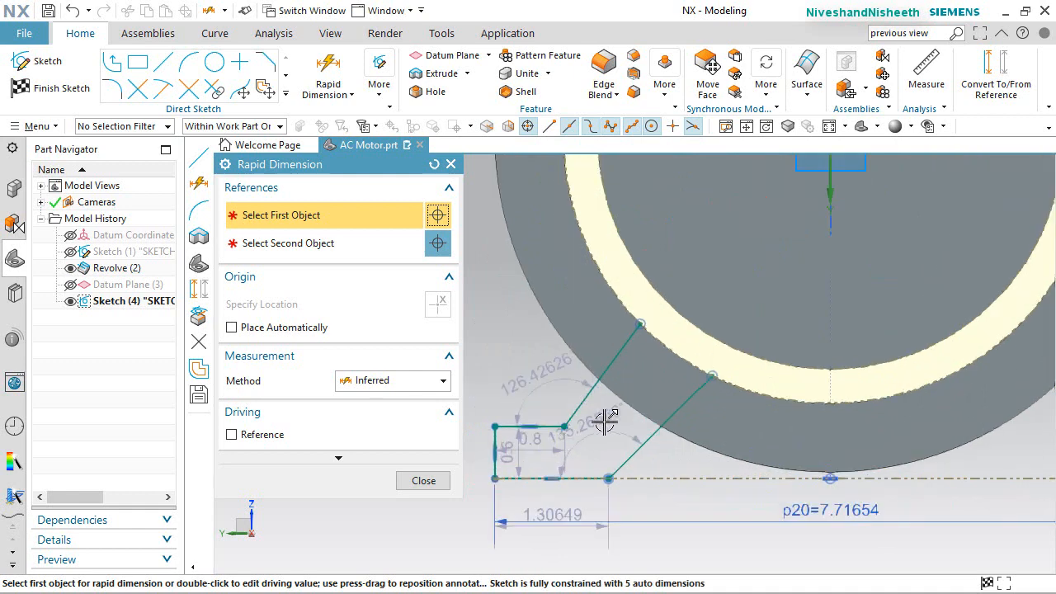
click(647, 439)
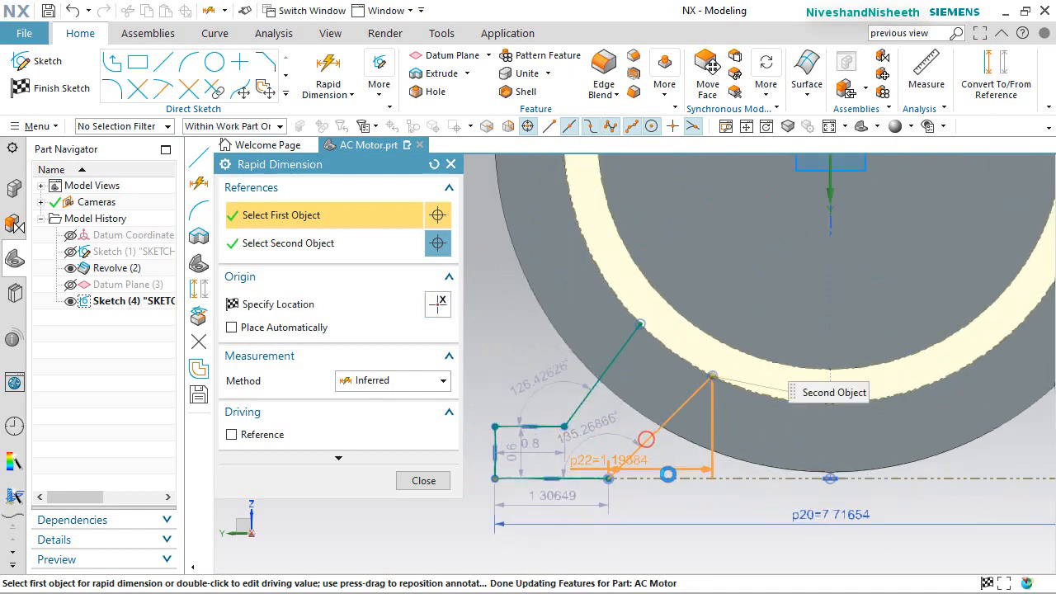
click(670, 477)
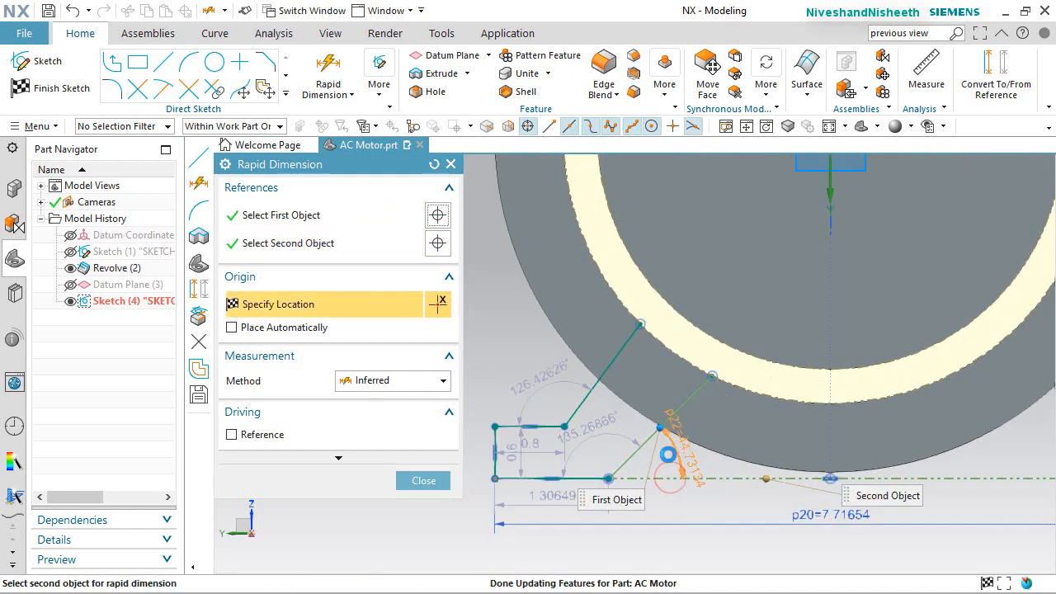
click(668, 455)
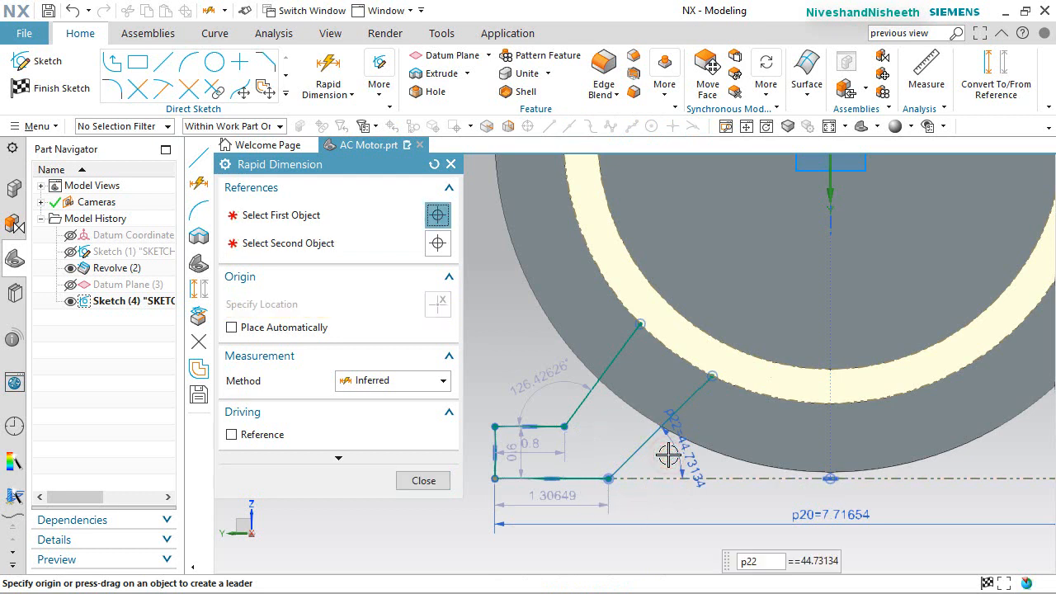
text(30)
key(Return)
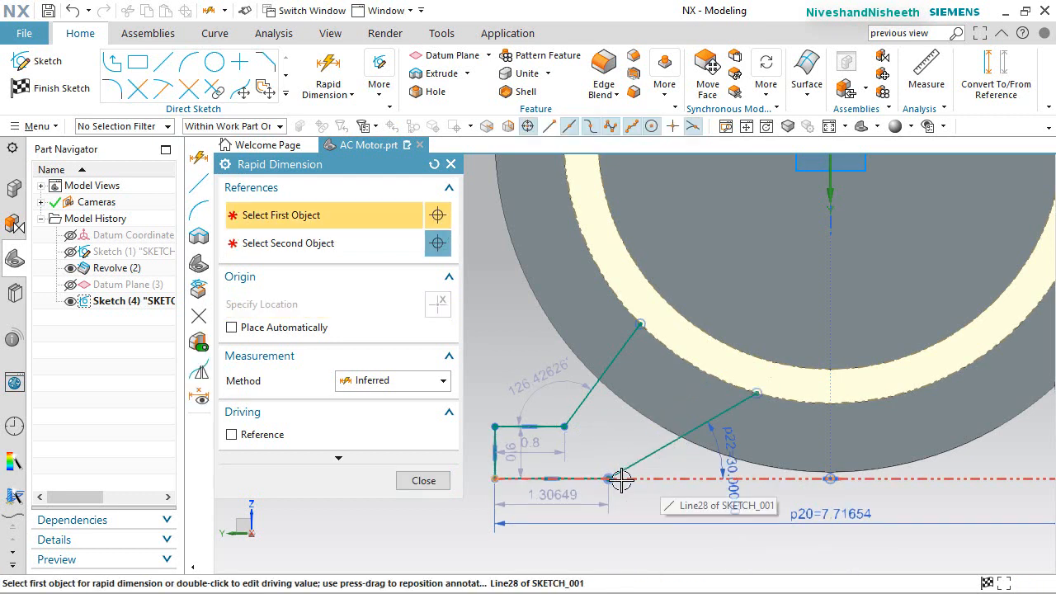
Dimension the length of the foot's solid bottom line as 1.65354 in
click(589, 481)
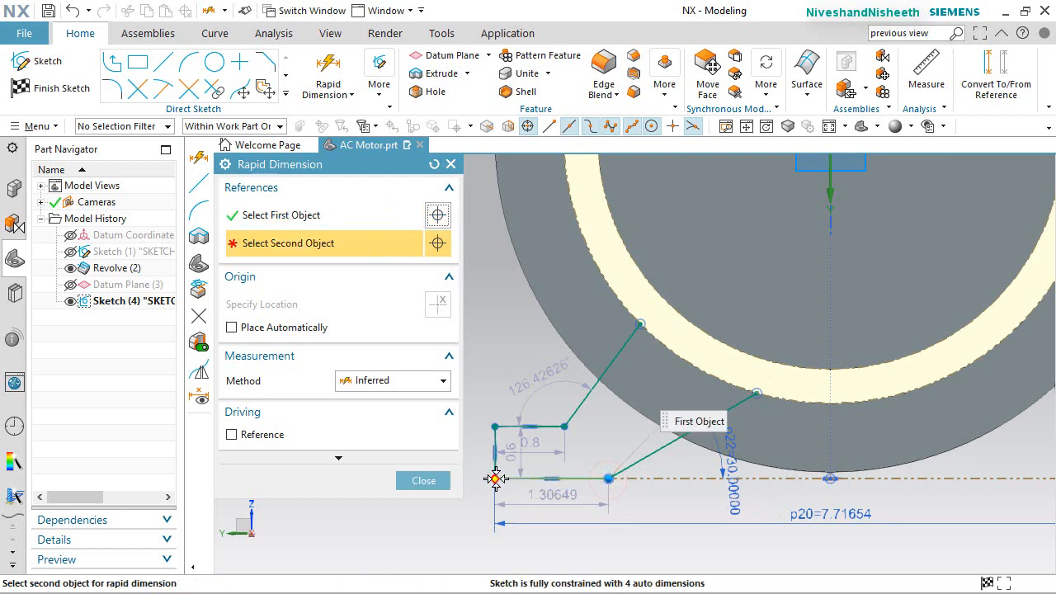
click(495, 479)
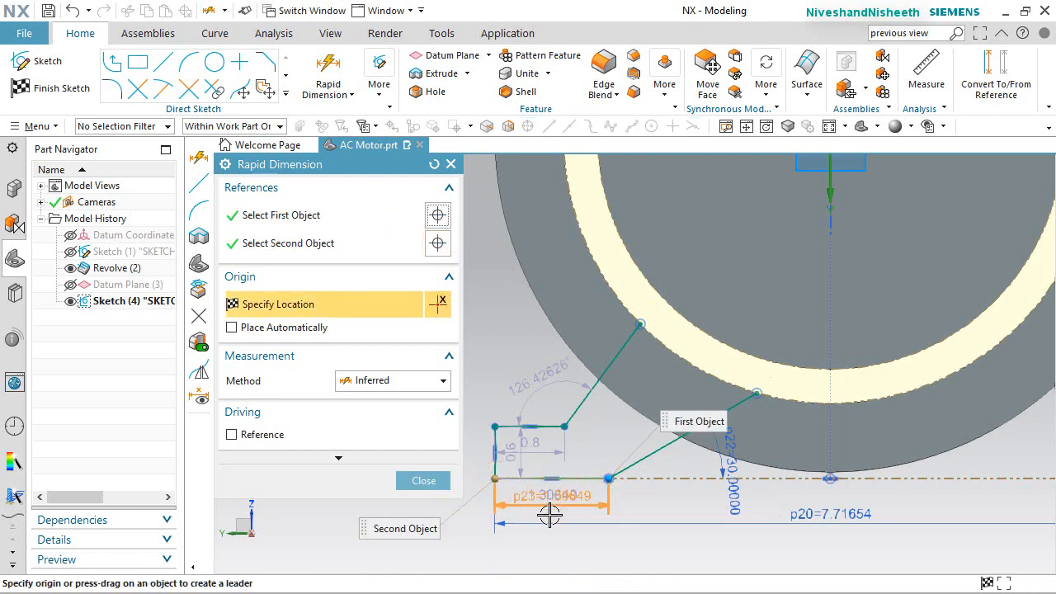
click(550, 513)
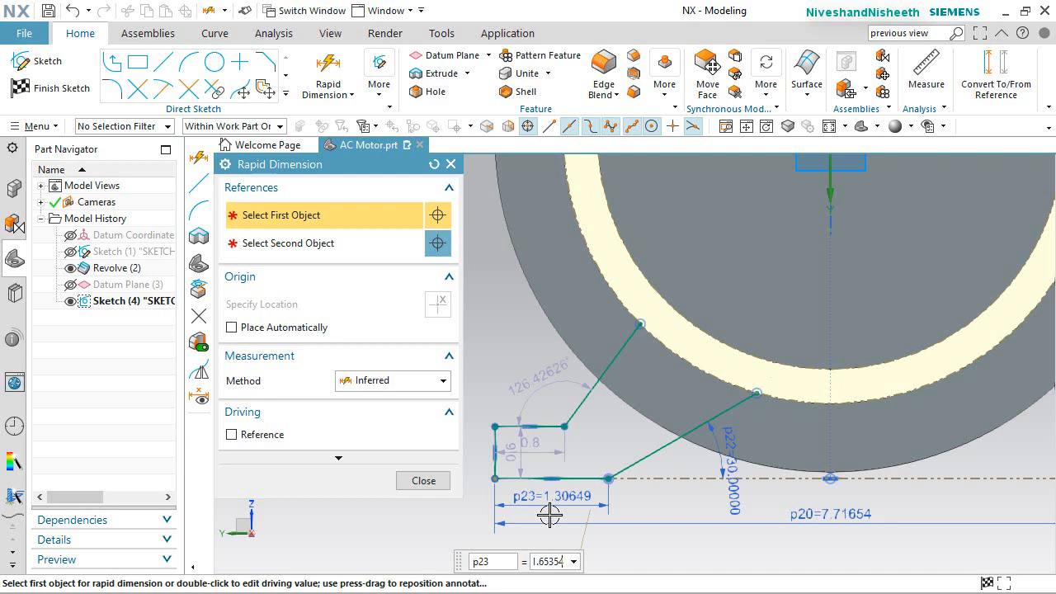
text(1.65354)
key(Return)
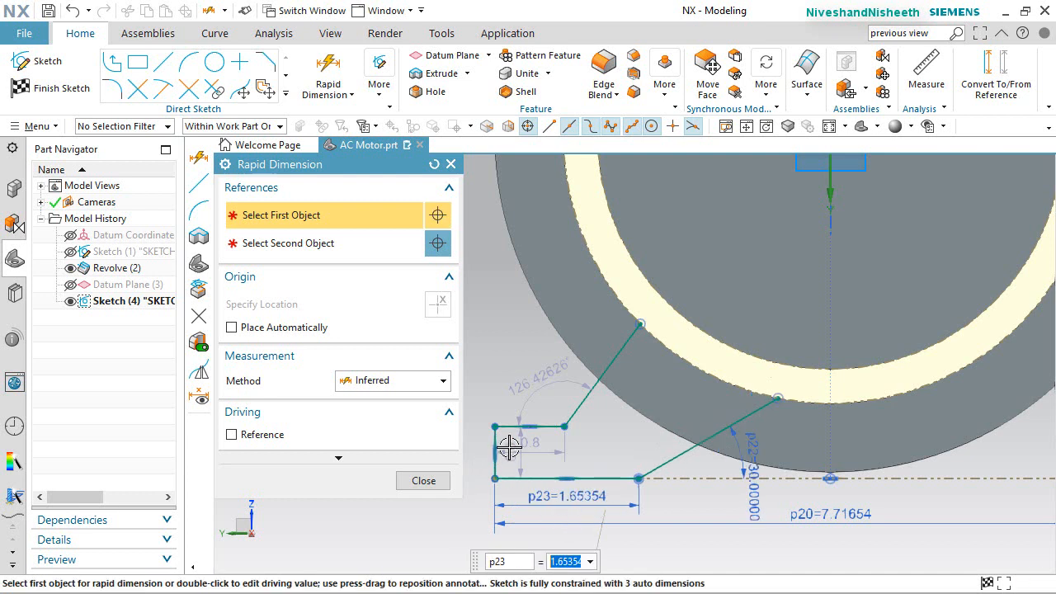
Dimension the horizontal distance between the lower ends of the two slanted lines as 0.39370 in
click(562, 423)
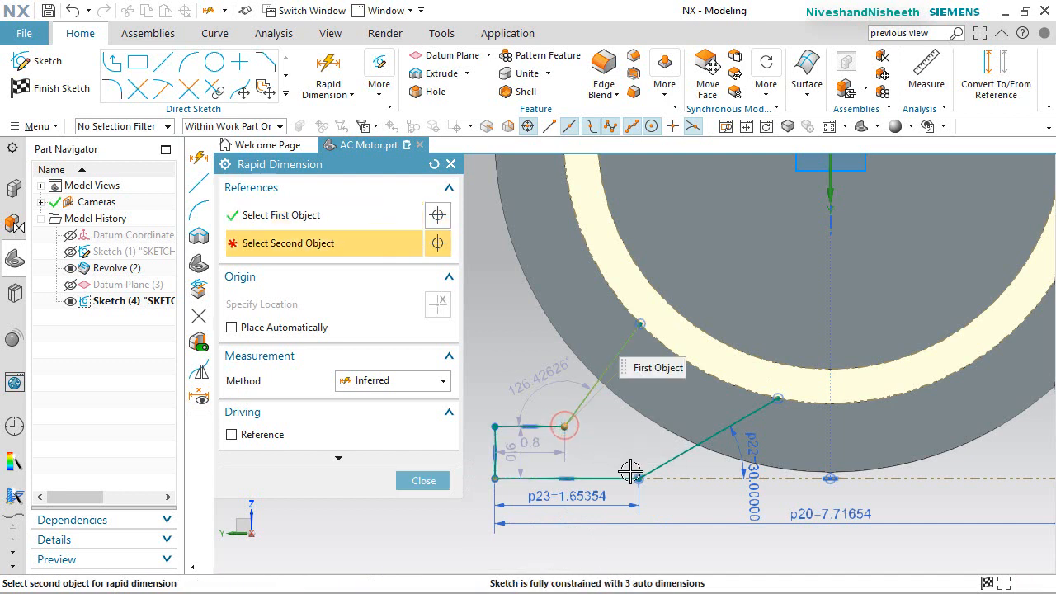
click(627, 478)
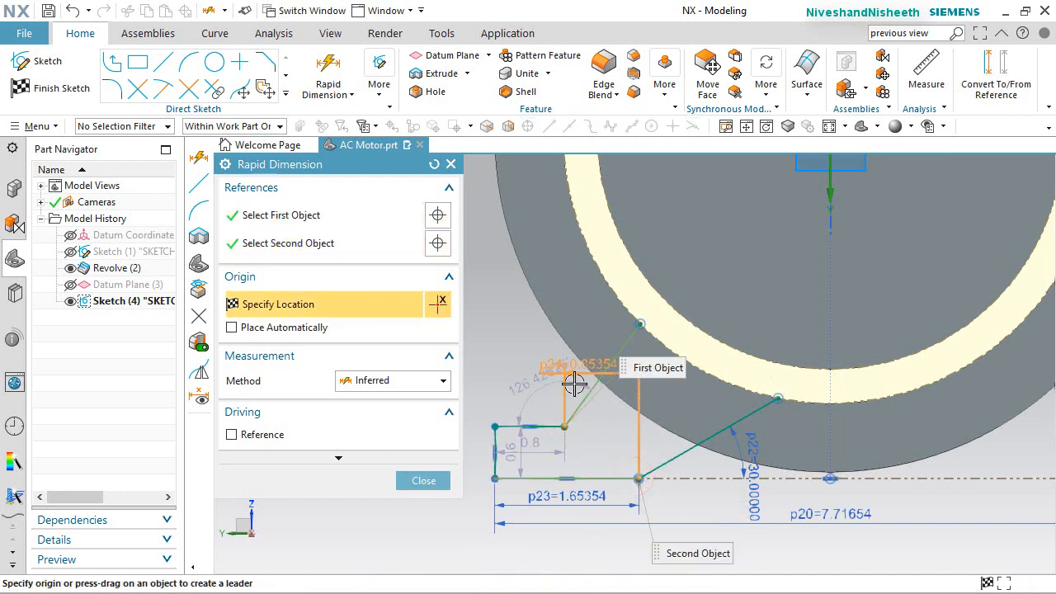
click(518, 333)
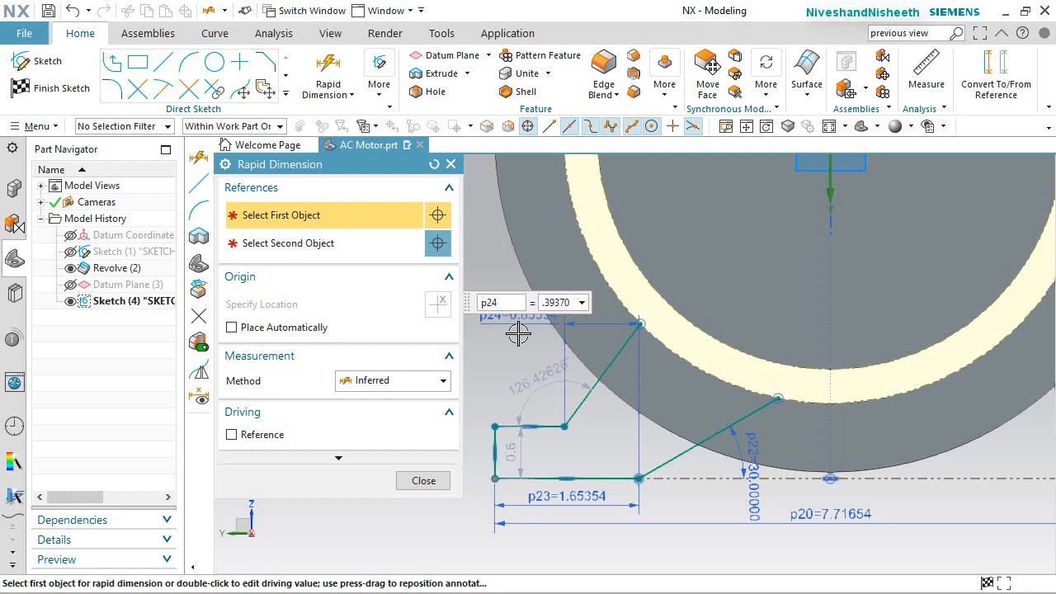
key(Return)
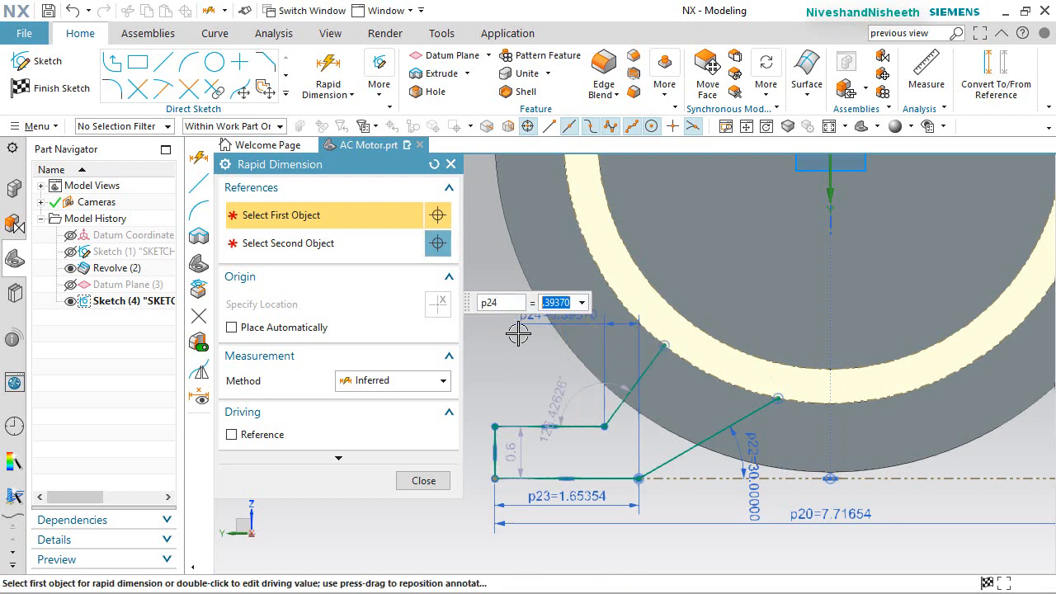
click(423, 480)
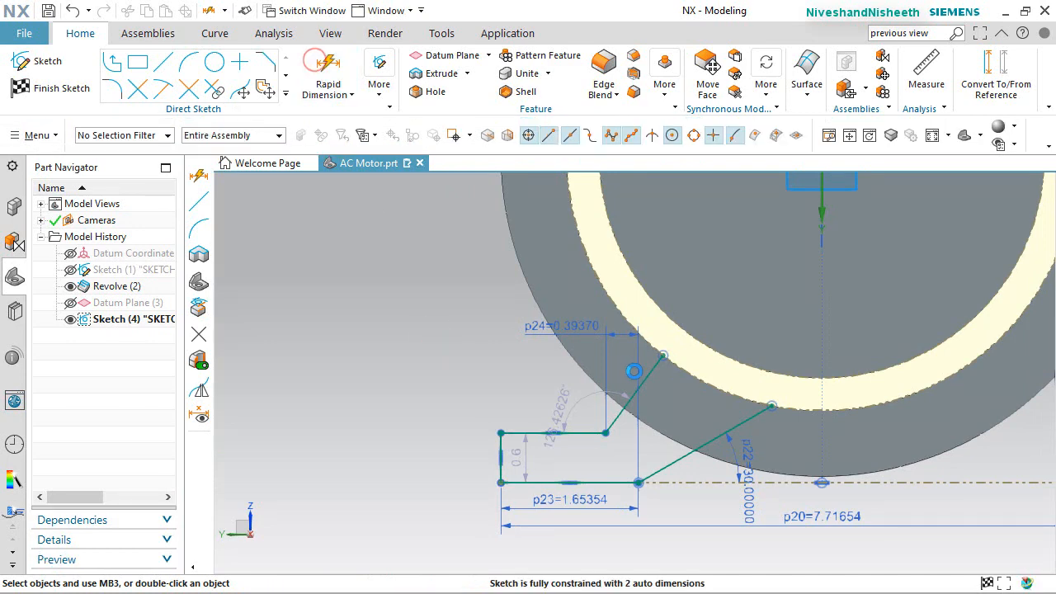
Dimension the angle between the two slanted lines of the foot profile as 20 degrees
key(d)
click(643, 373)
click(693, 446)
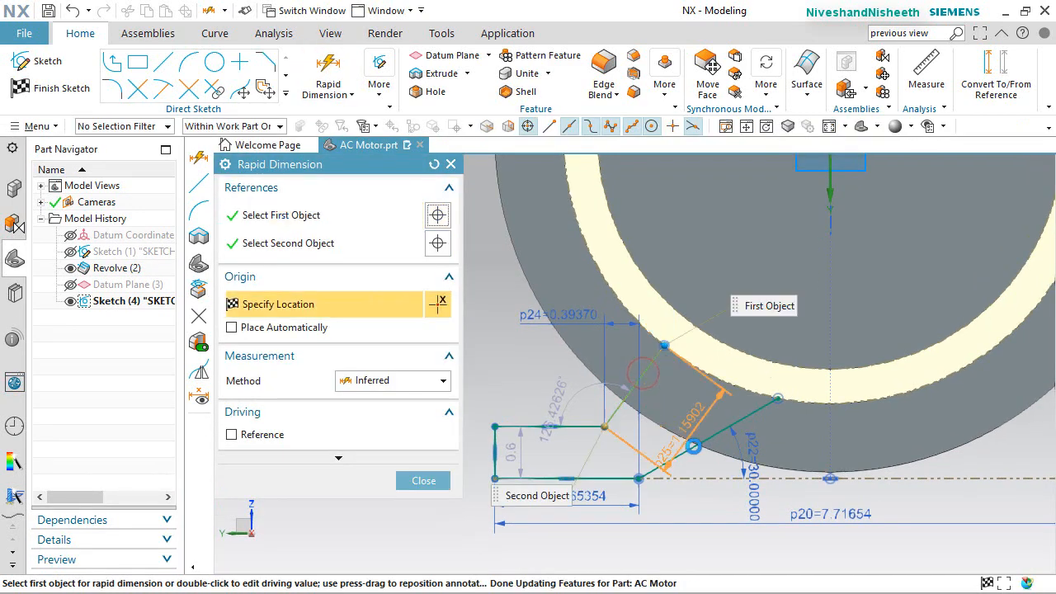
click(680, 455)
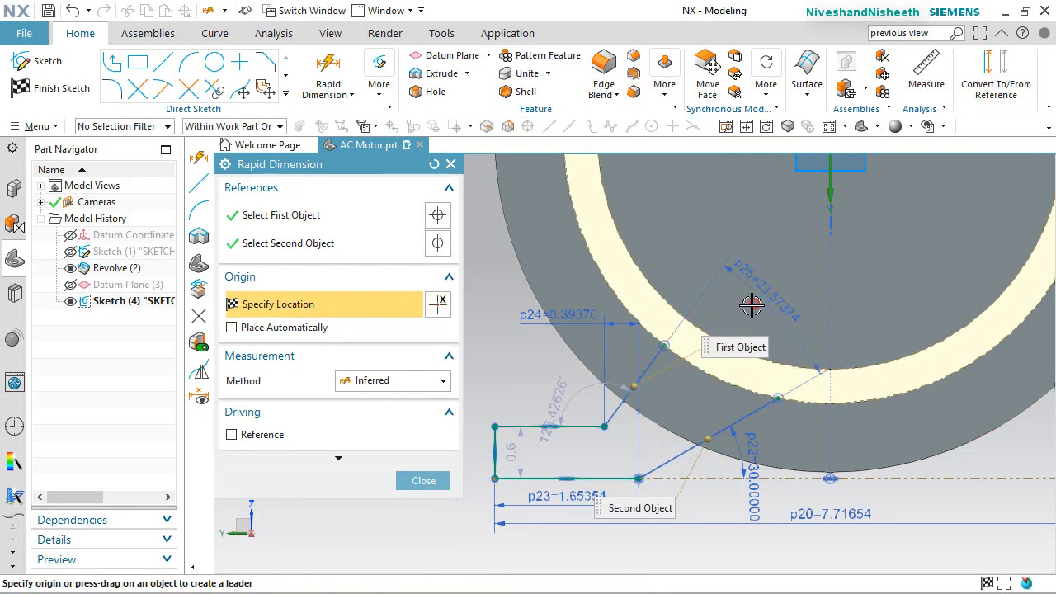
click(751, 306)
text(20)
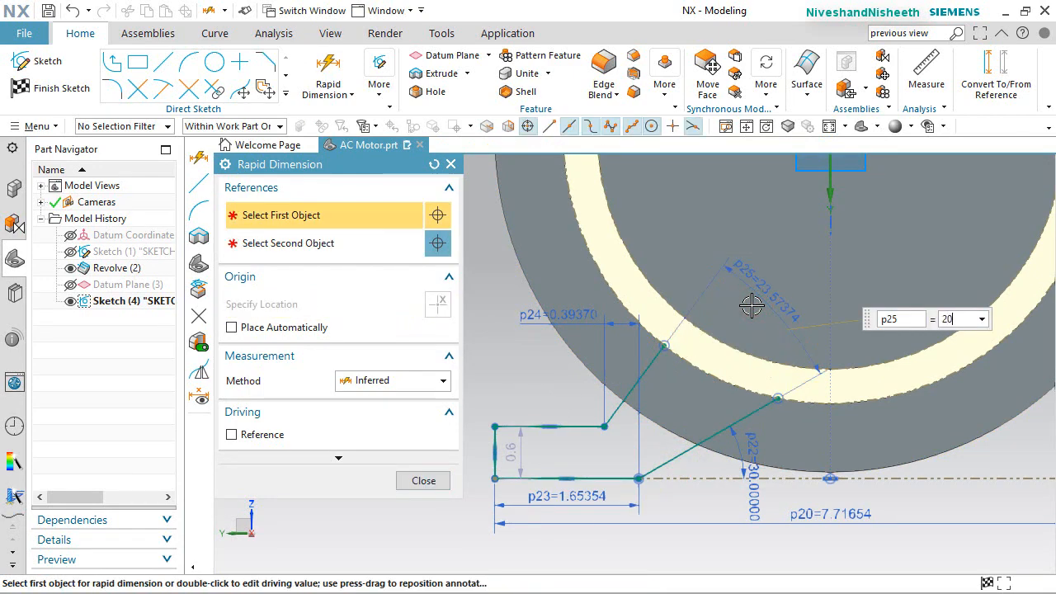
key(Return)
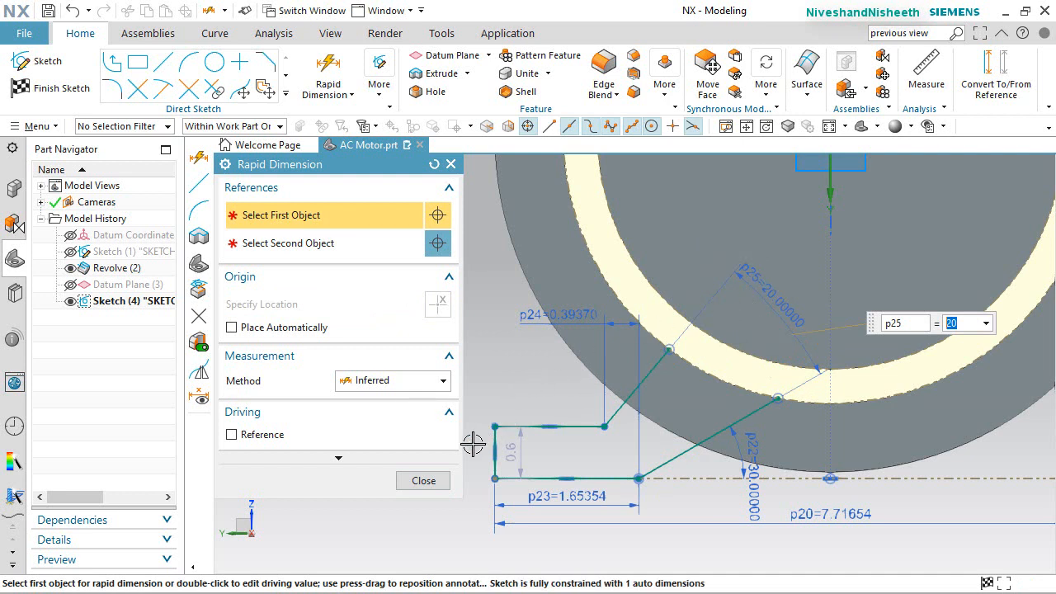
click(439, 477)
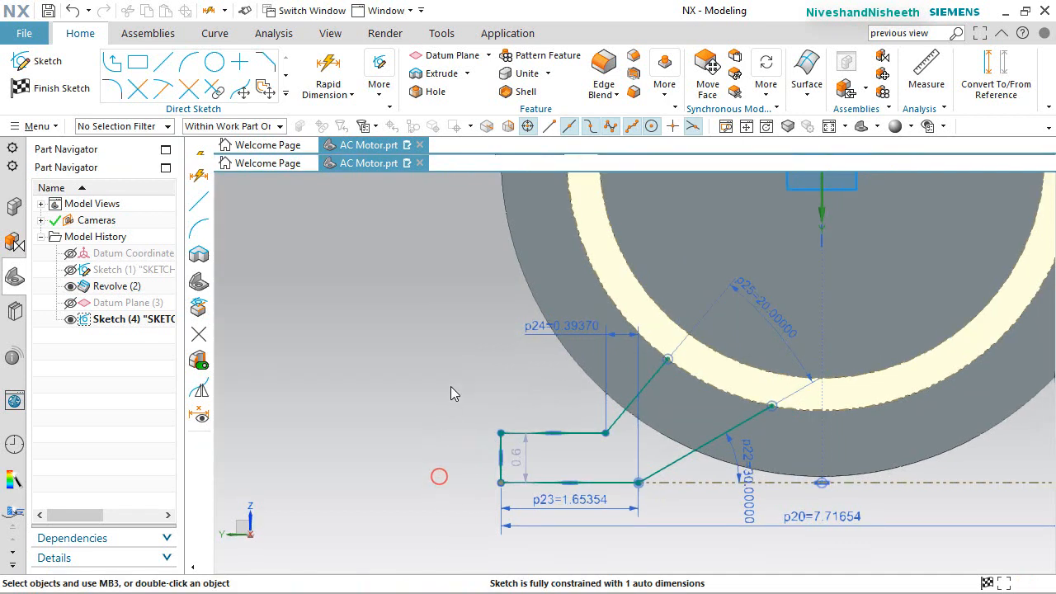
Dimension the height of the foot's outer vertical edge as 0.47244 in
click(523, 395)
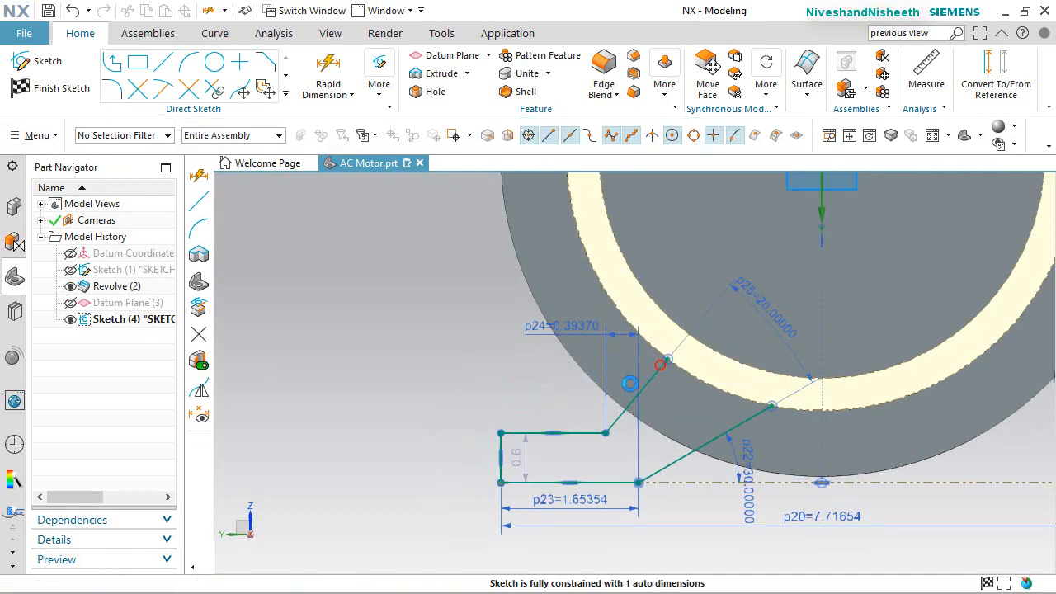
click(495, 443)
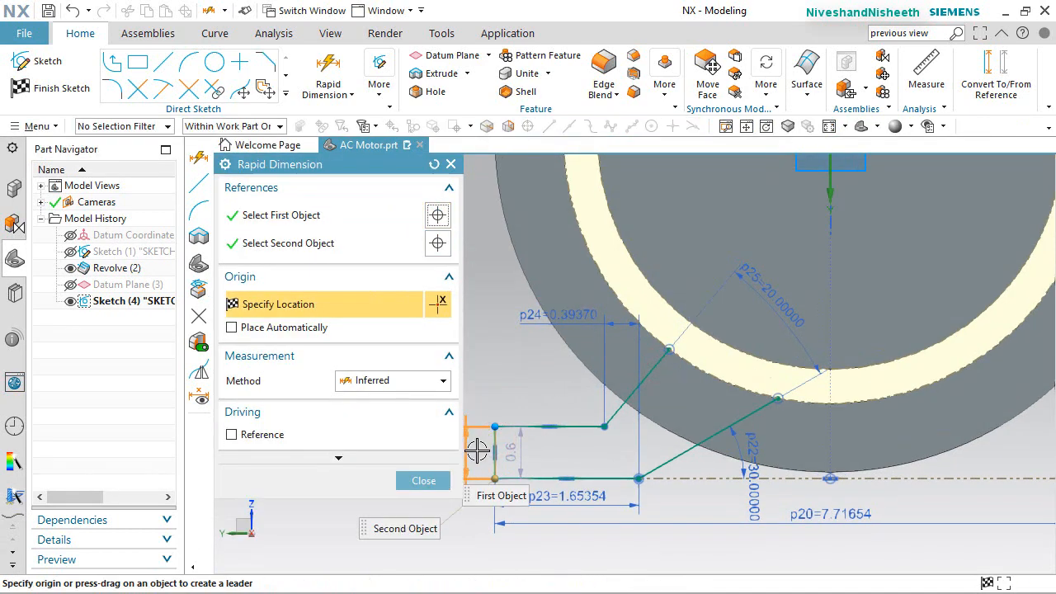
click(485, 453)
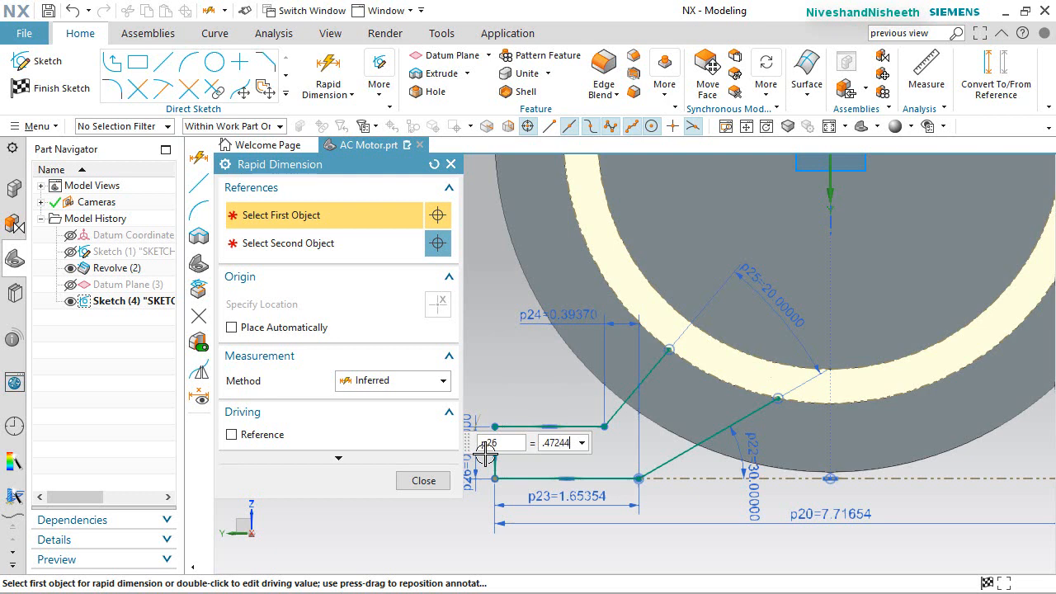
key(Return)
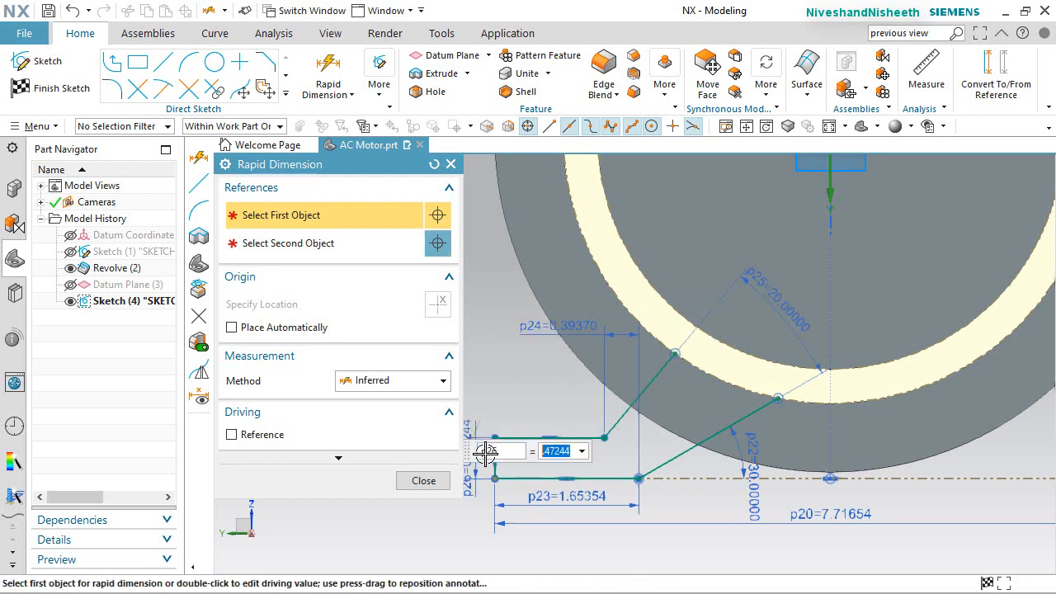
click(423, 481)
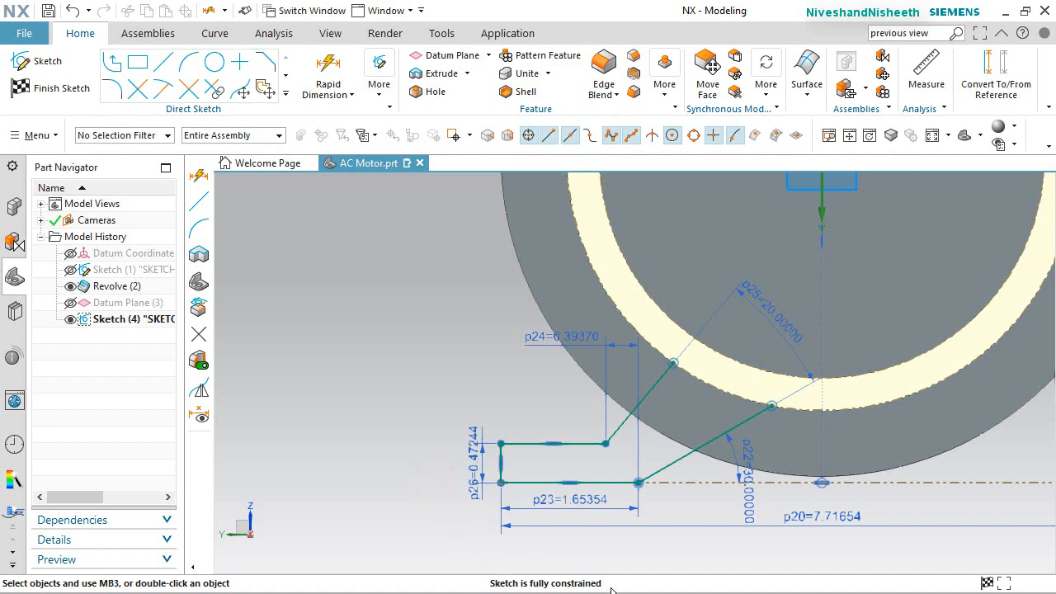
Mirror the five lines of the foot profile about the sketch's vertical axis using Mirror Curve
scroll(392, 462, down, 3)
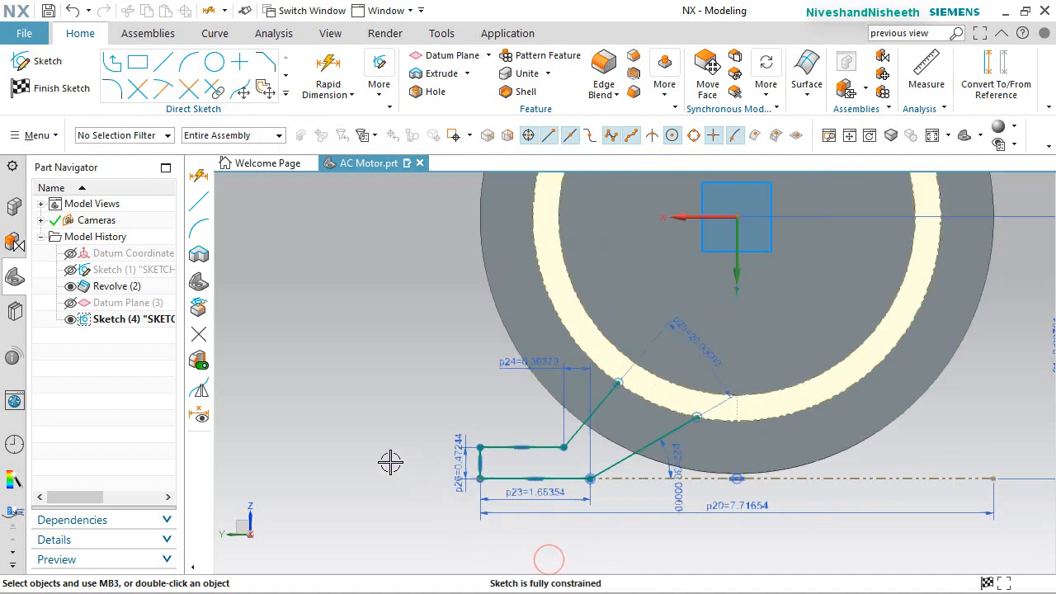
scroll(536, 443, up, 1)
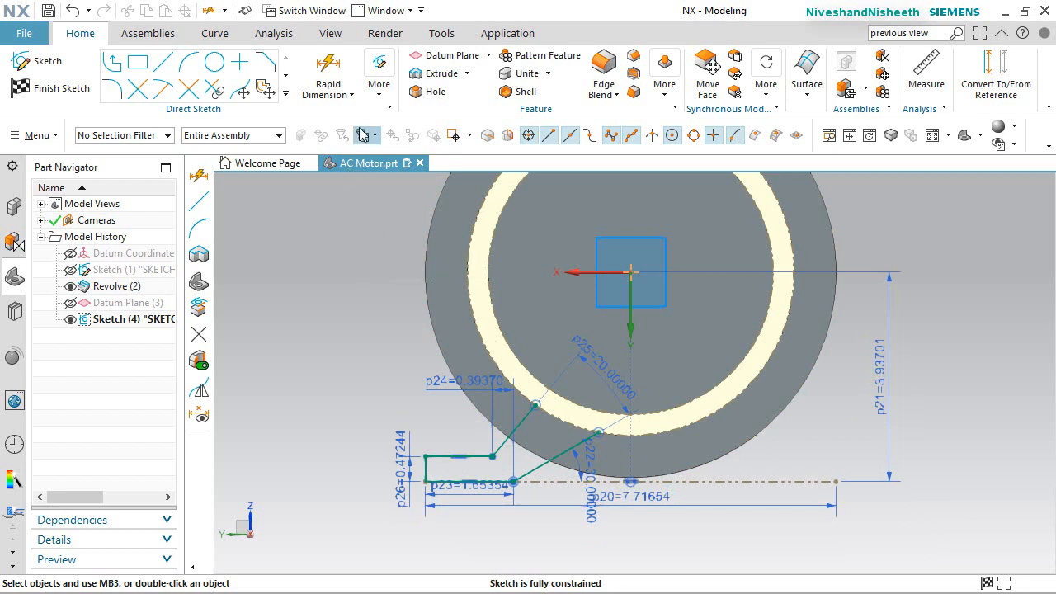
click(286, 96)
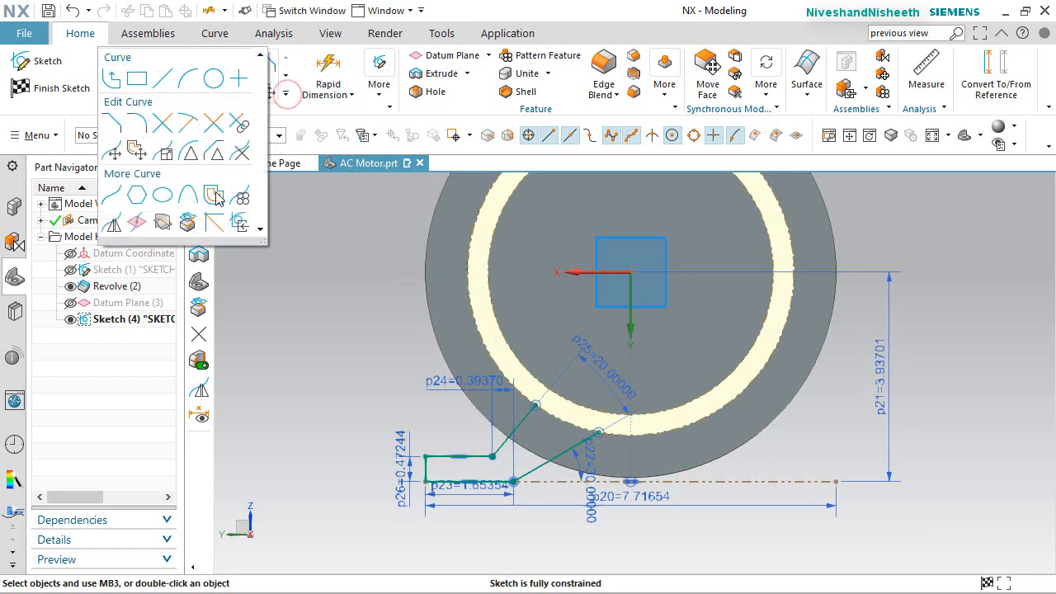
click(112, 223)
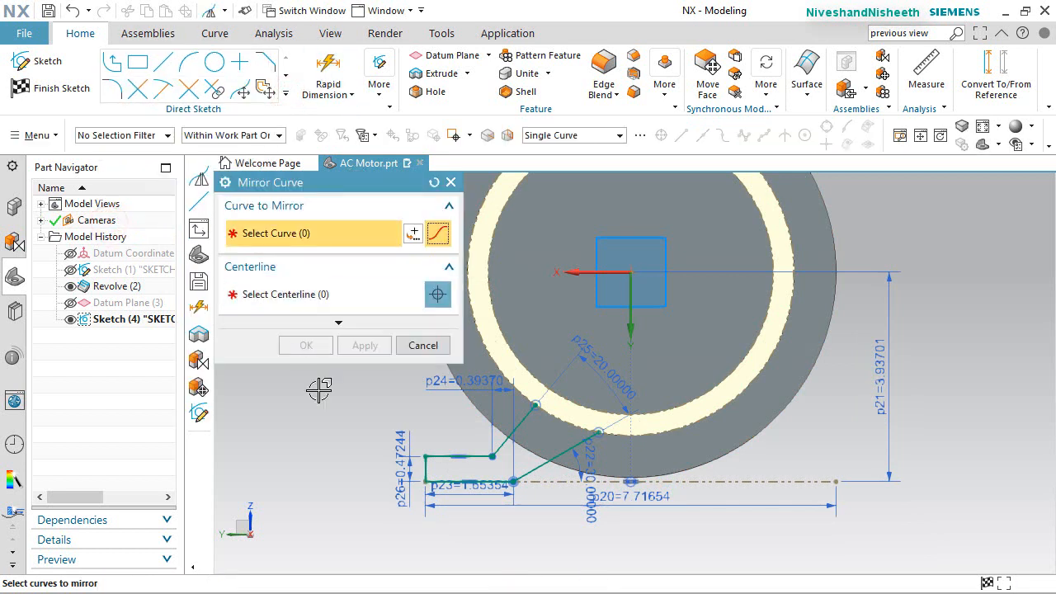
drag(551, 520, 603, 512)
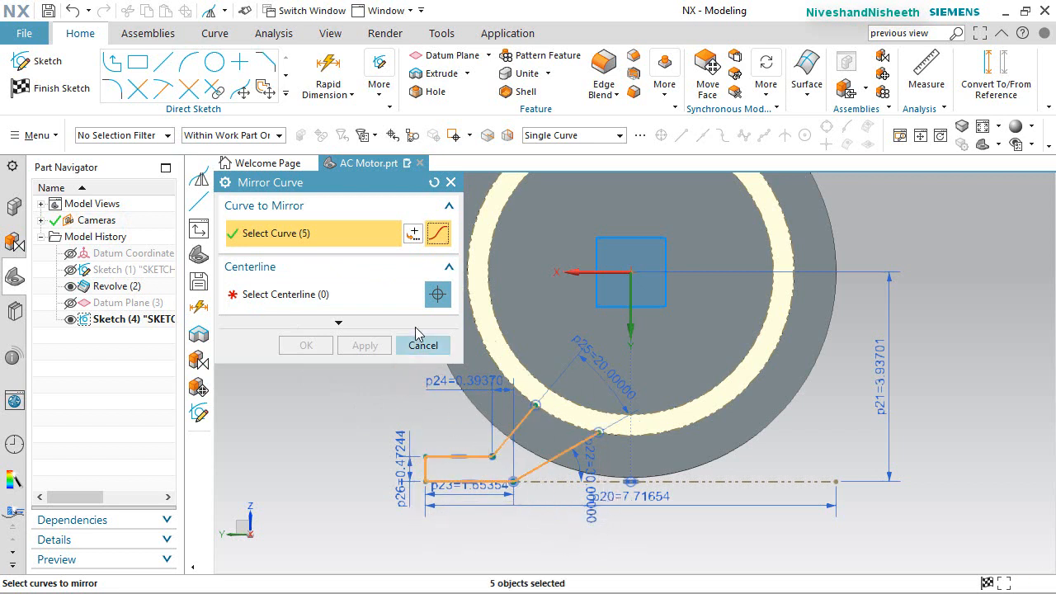
click(323, 301)
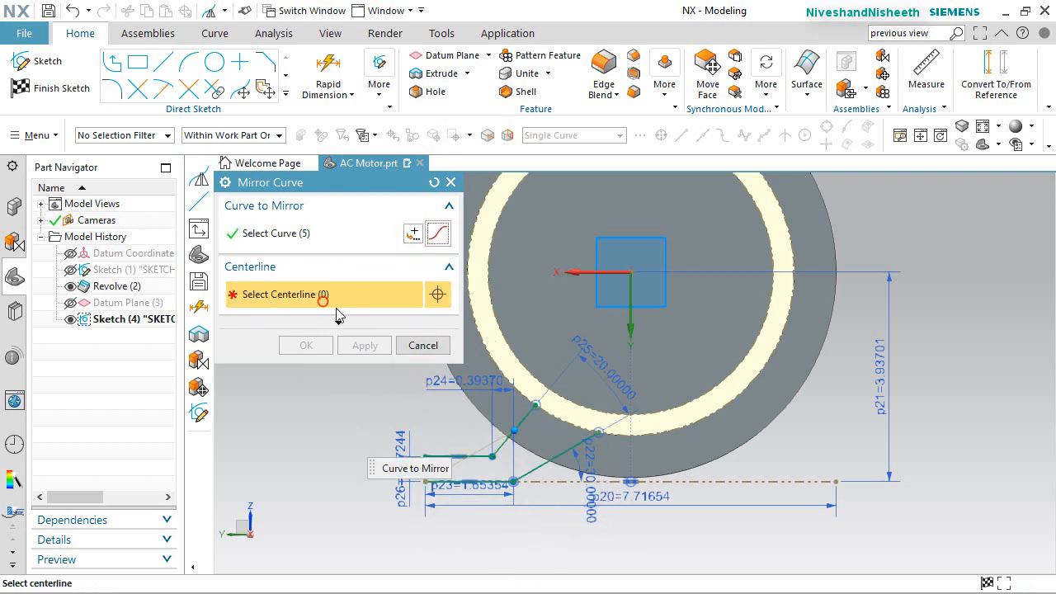
click(631, 323)
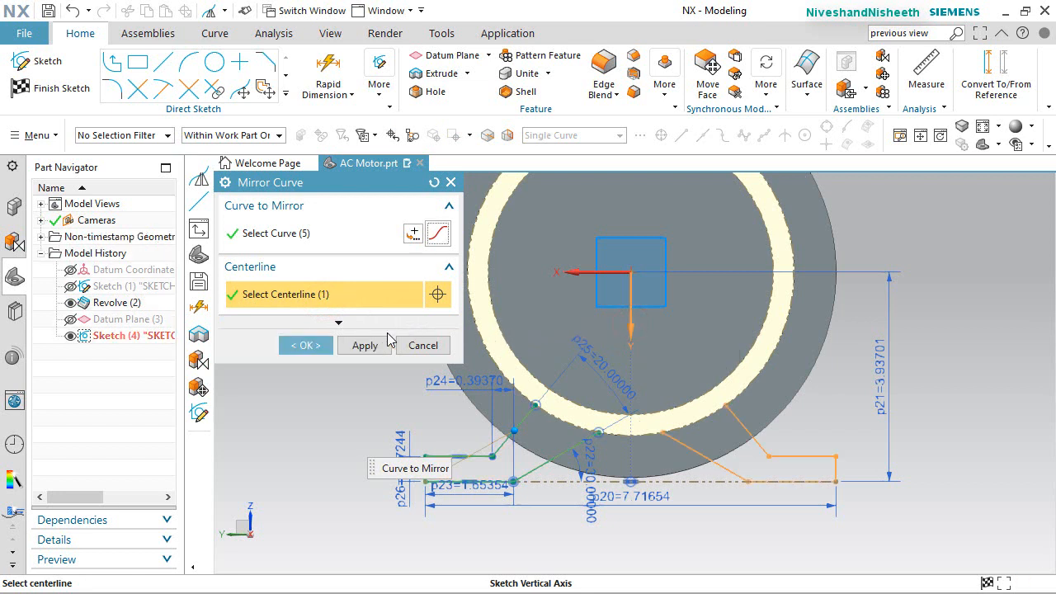
click(303, 346)
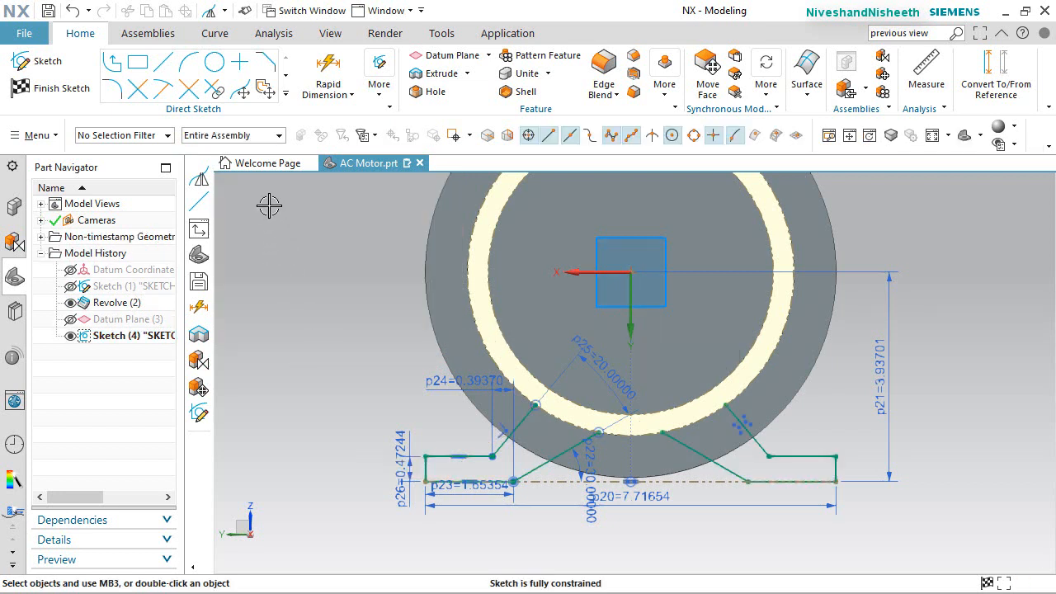
Draw an arc by center and endpoints, centered on the sketch origin, joining the upper ends of the original foot's two slanted lines
click(191, 66)
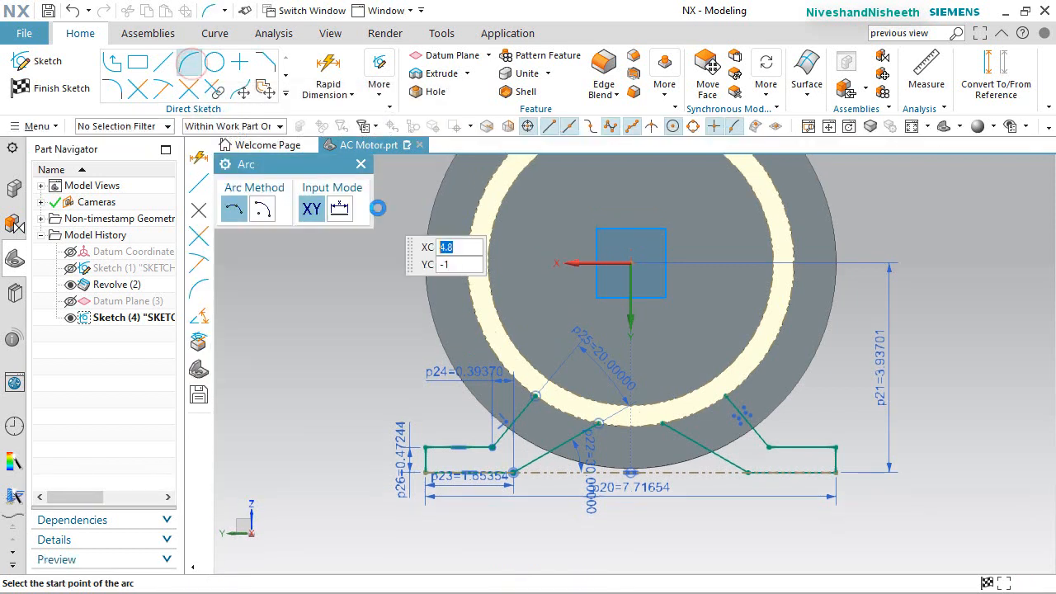
click(261, 208)
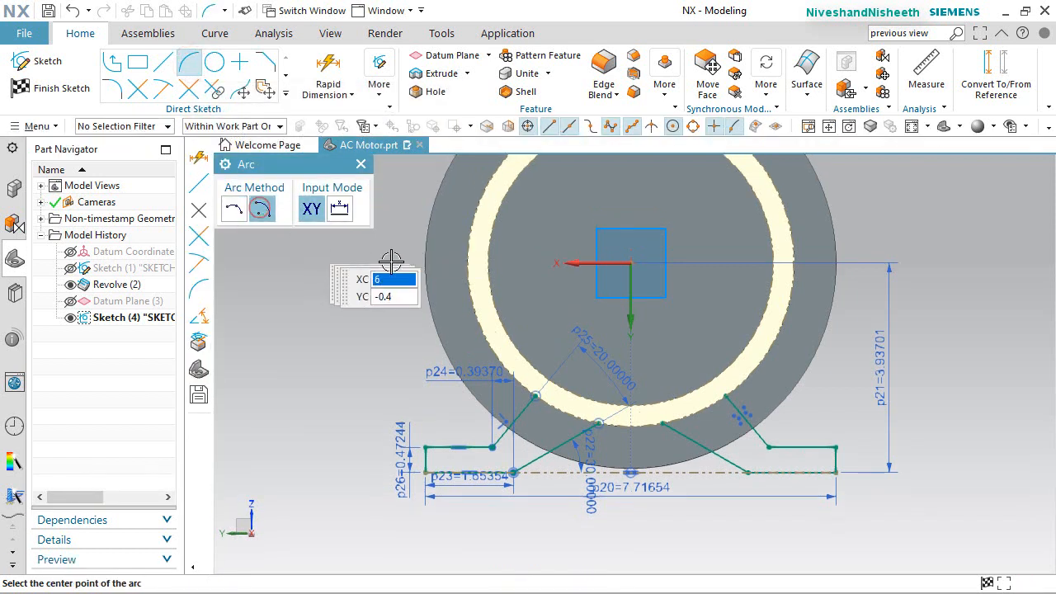
click(630, 262)
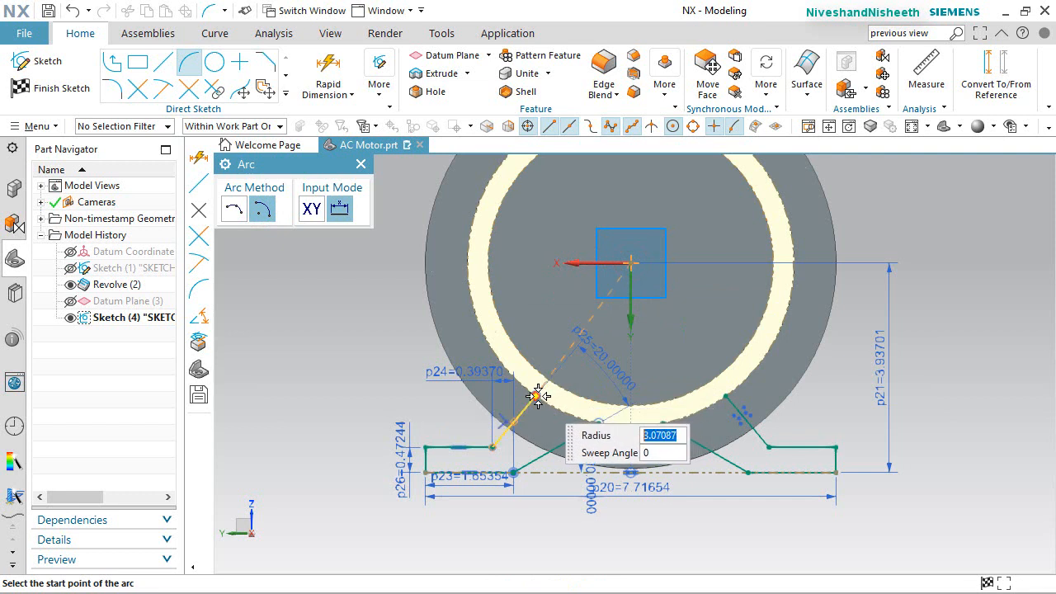
click(537, 397)
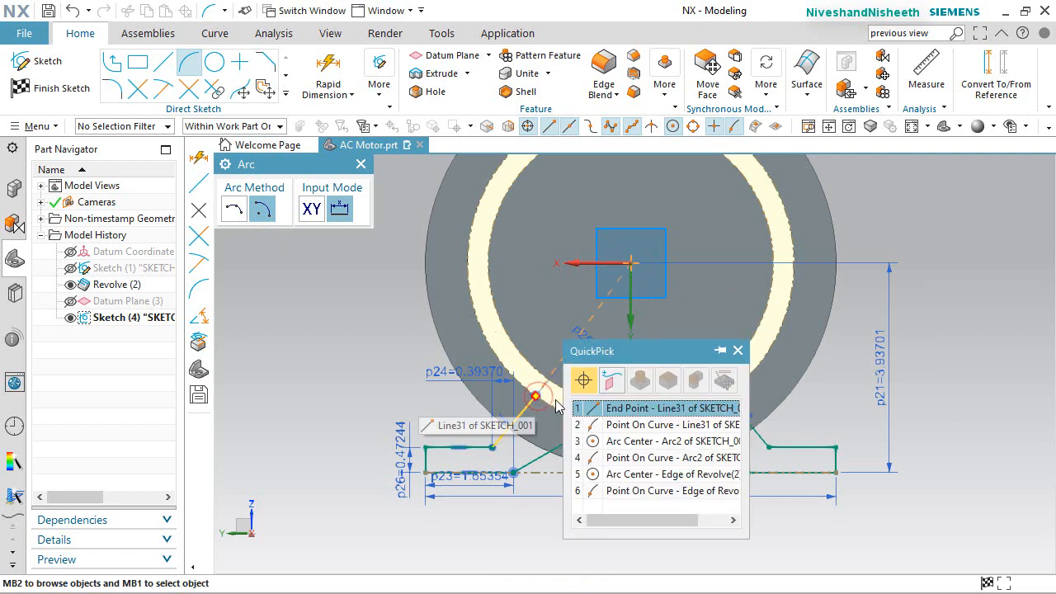
click(591, 407)
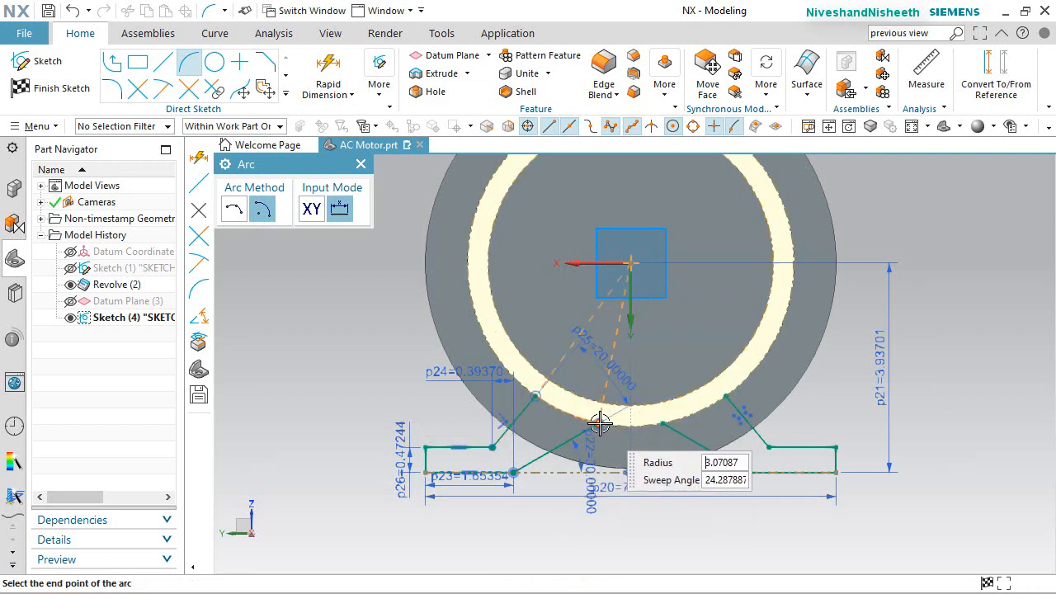
click(600, 423)
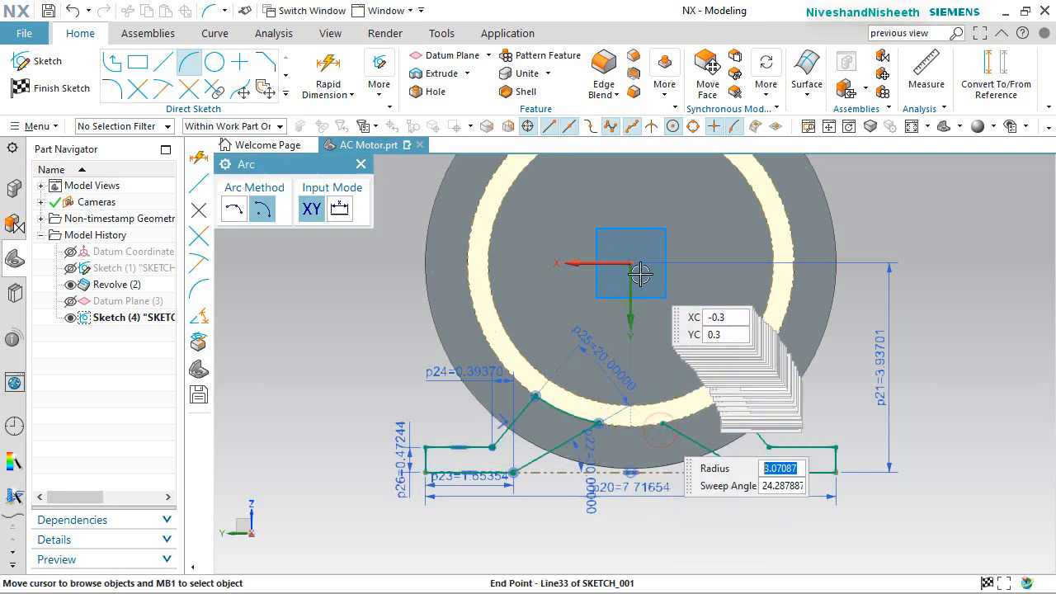
Close the mirrored foot profile with an origin-centered arc between the upper ends of its slanted lines
click(631, 262)
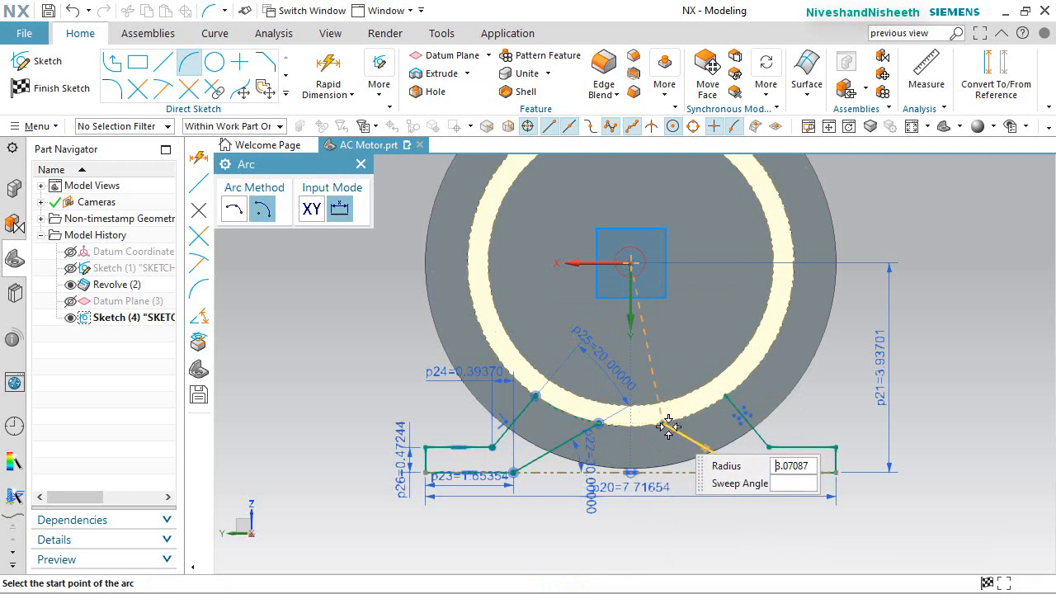
click(665, 425)
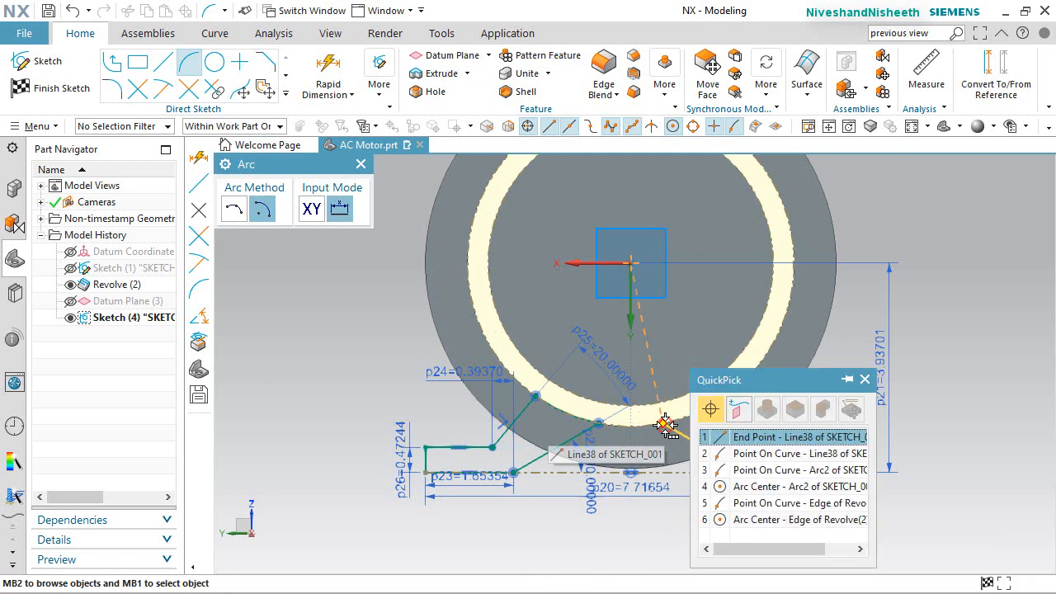
click(715, 434)
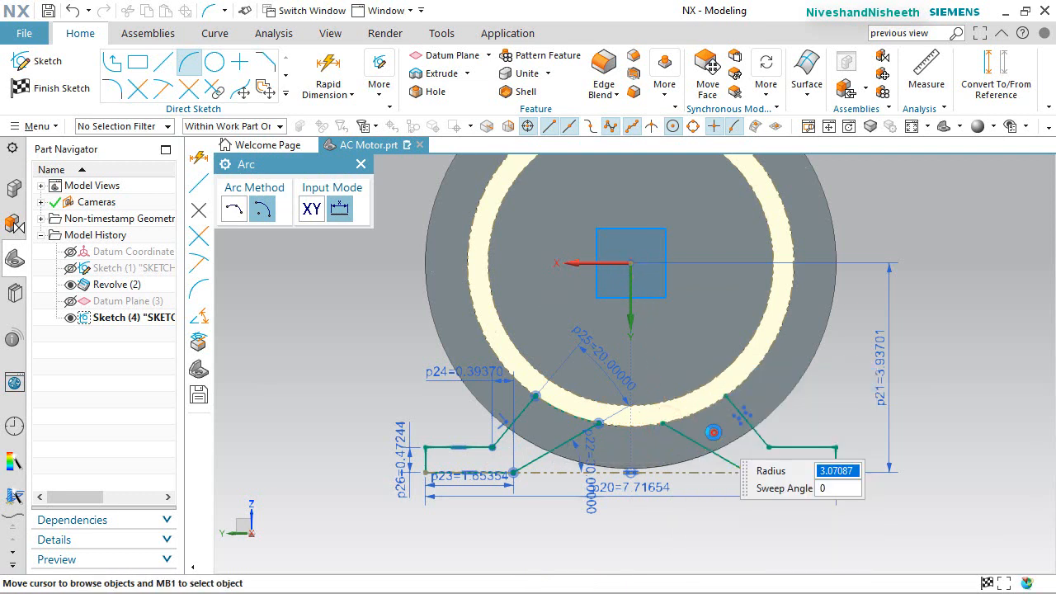
click(725, 397)
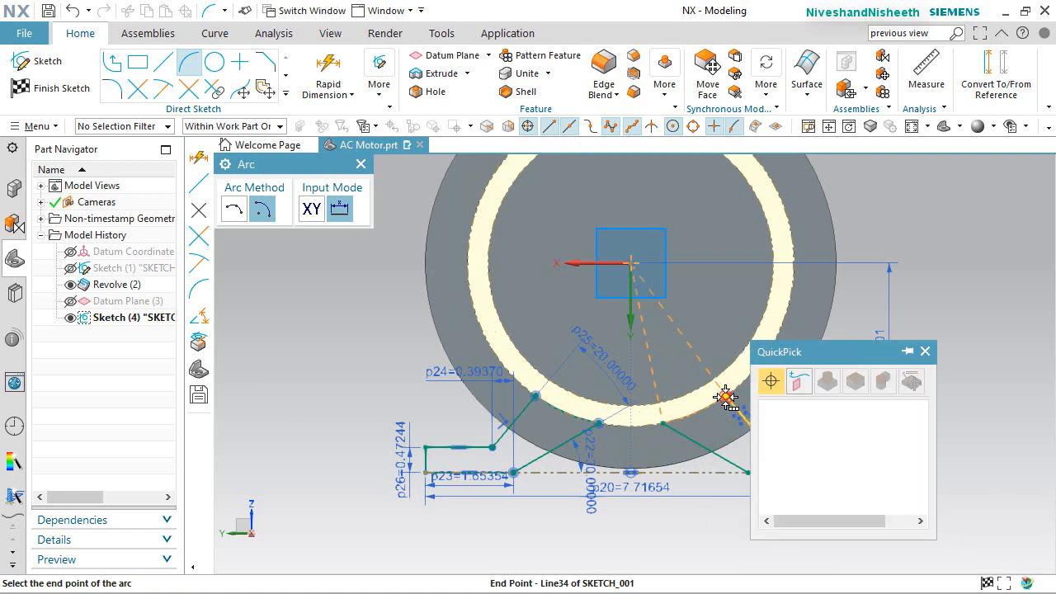
click(779, 404)
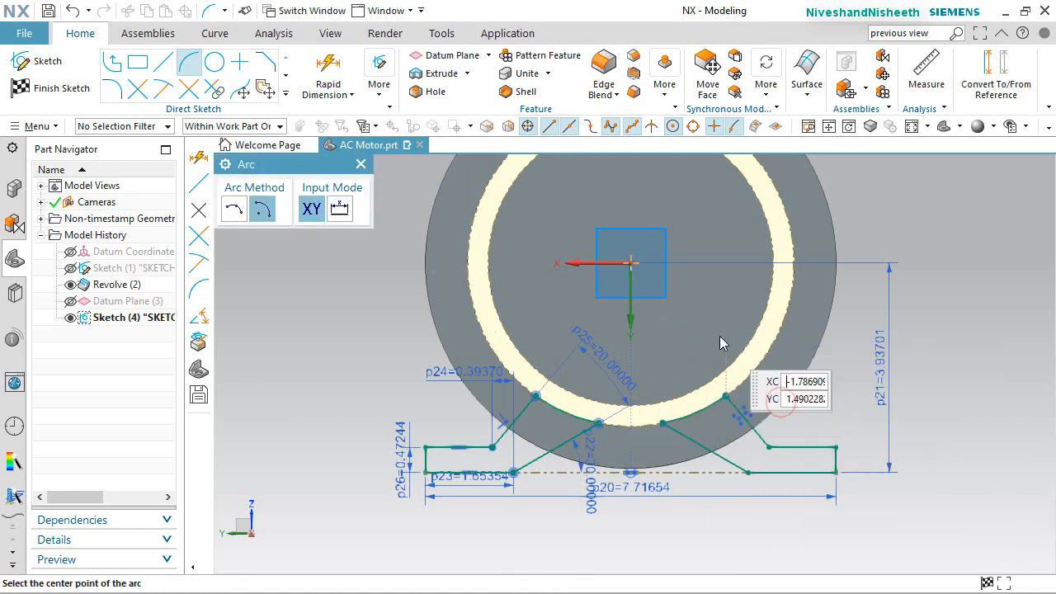
right_click(712, 301)
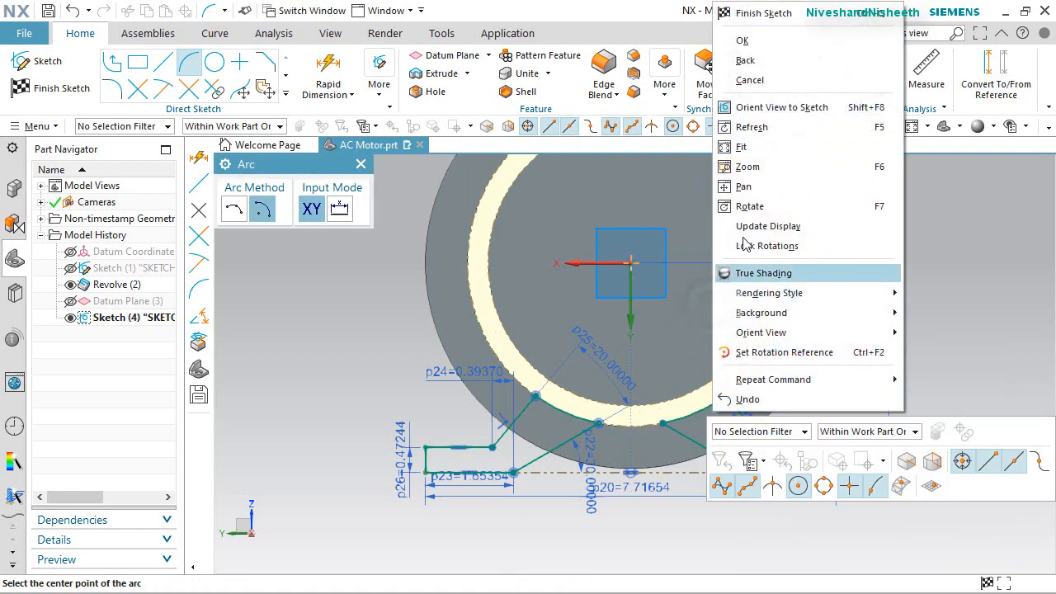
click(754, 45)
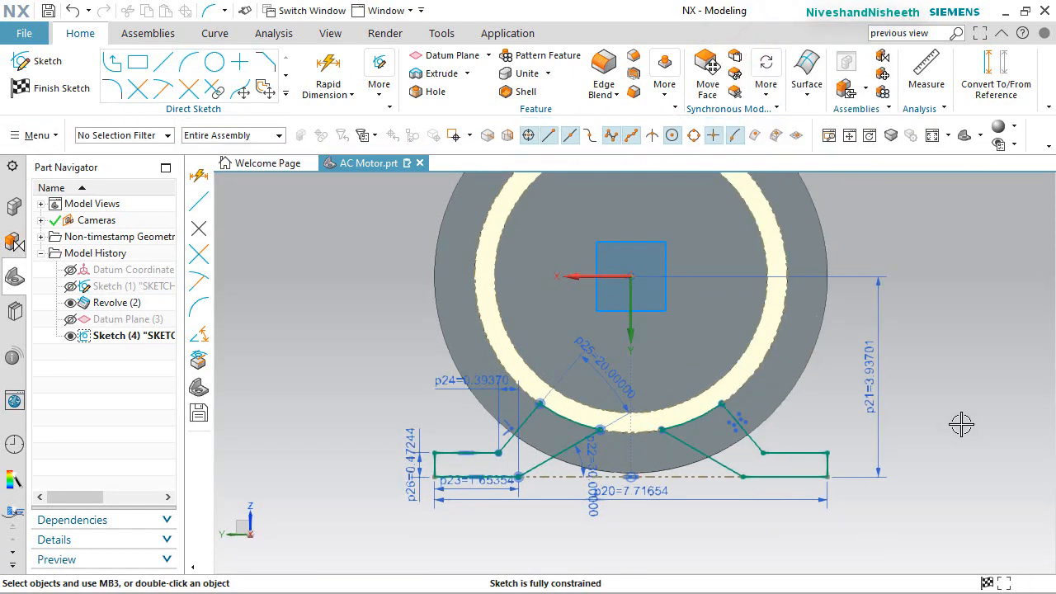
Finish the foot sketch and turn off the section clipping to show the whole motor body
right_click(961, 424)
click(66, 85)
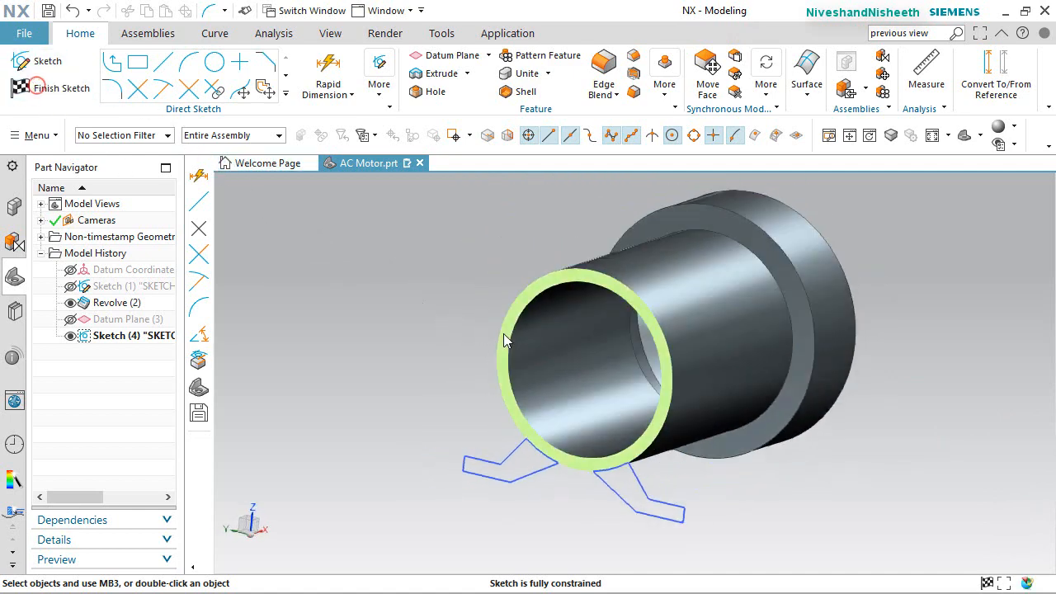
click(330, 33)
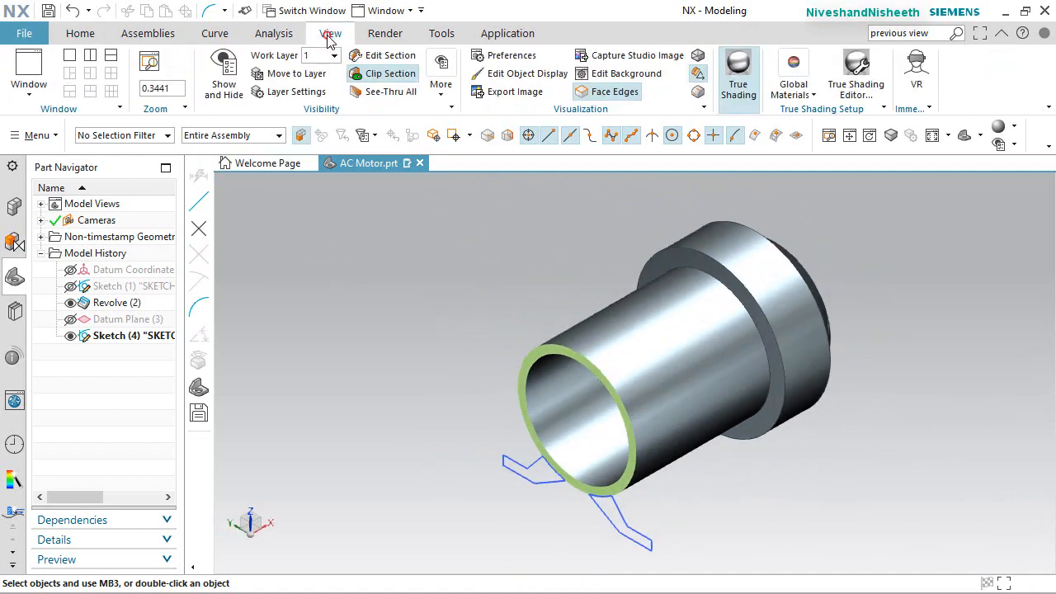
click(398, 75)
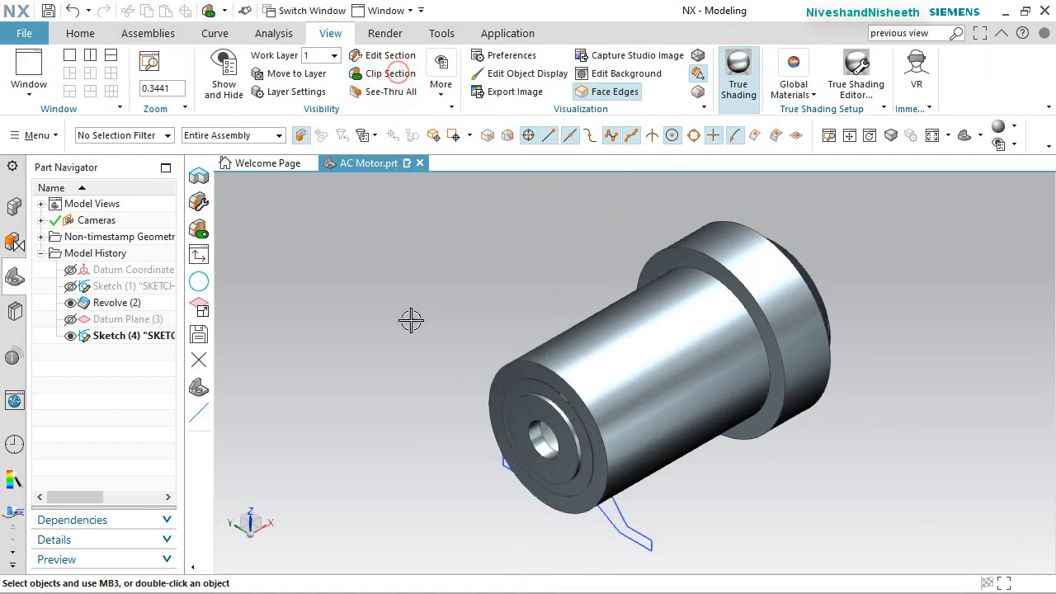
Start an Extrude of both closed foot profiles with a start distance of 0 and an end distance of 5.86614 in
middle_drag(569, 505, 553, 471)
click(80, 33)
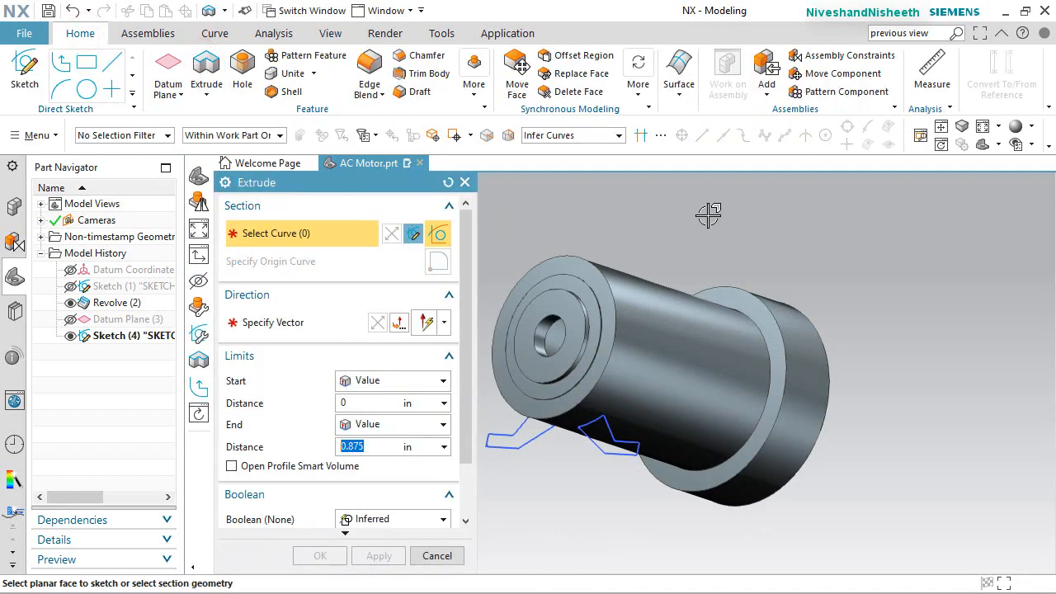
scroll(699, 233, down, 1)
scroll(631, 322, up, 2)
scroll(602, 412, down, 2)
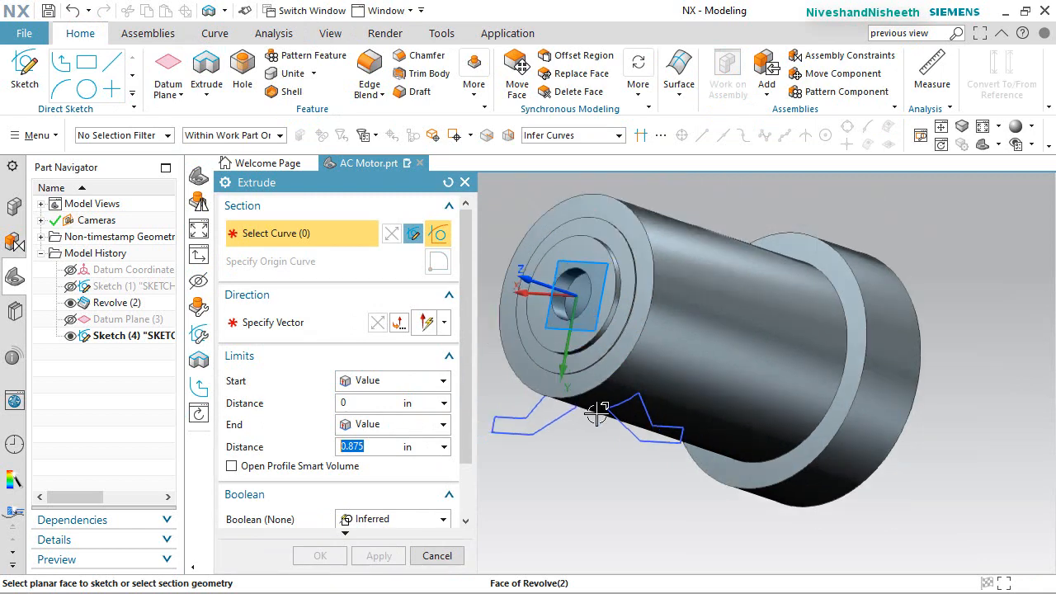
click(559, 423)
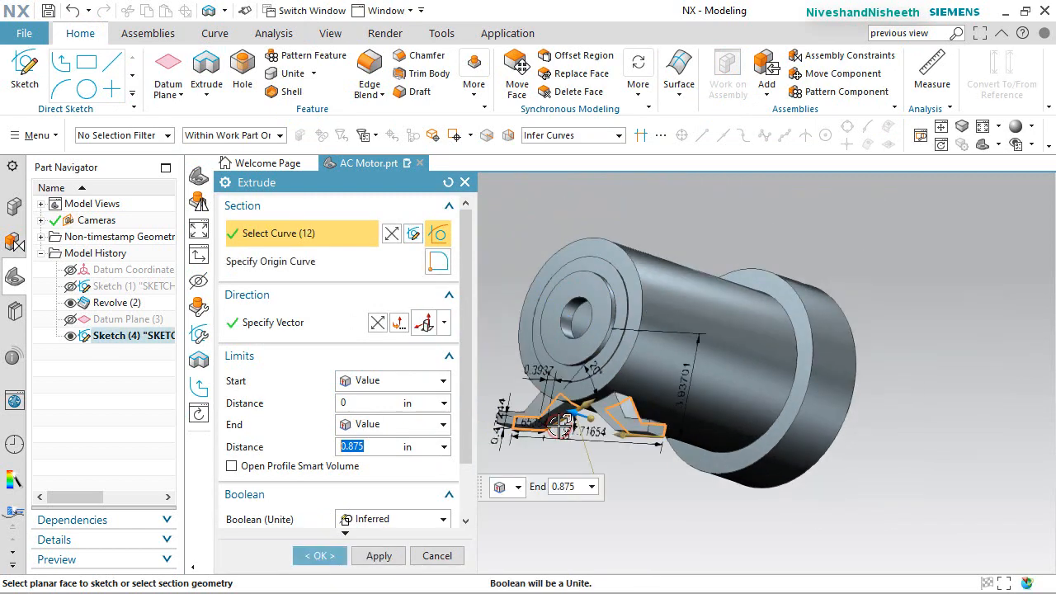
middle_drag(616, 482, 607, 504)
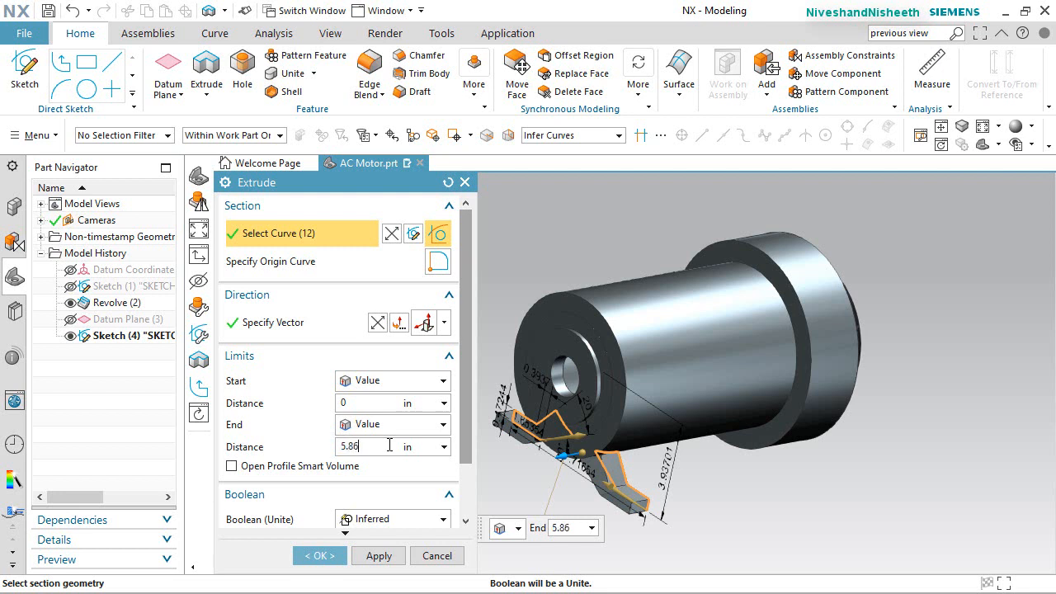
key(Return)
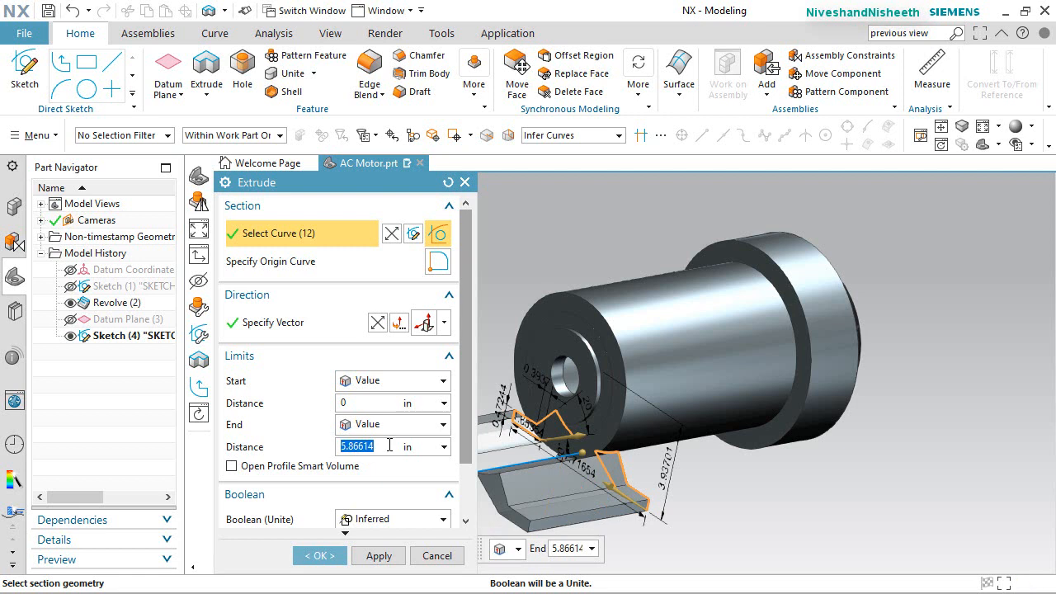
Reverse the extrusion so the feet run along beneath the motor body, and create it with the Unite boolean
click(378, 324)
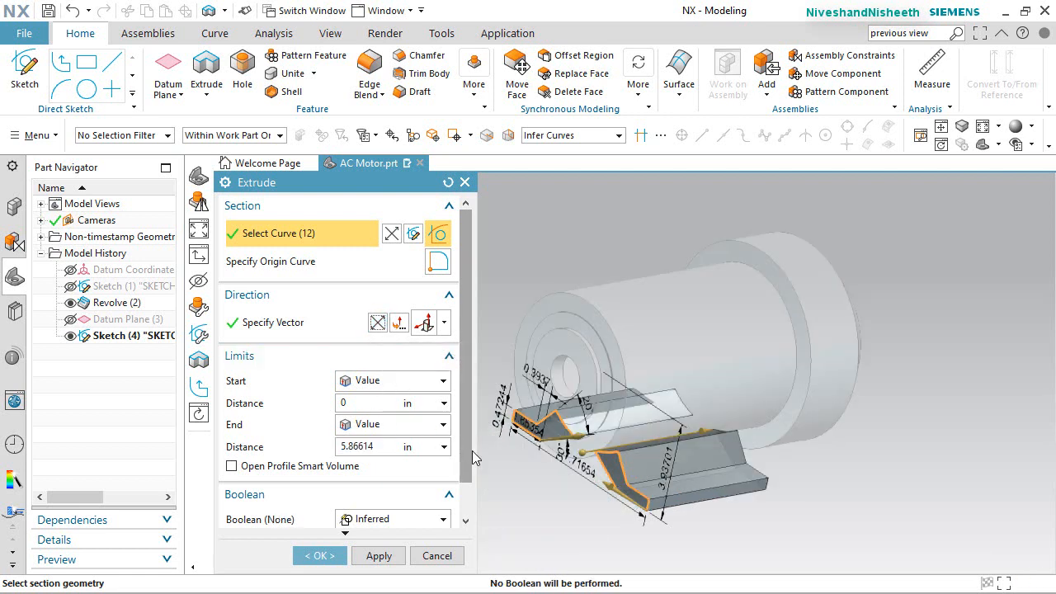
scroll(469, 450, down, 1)
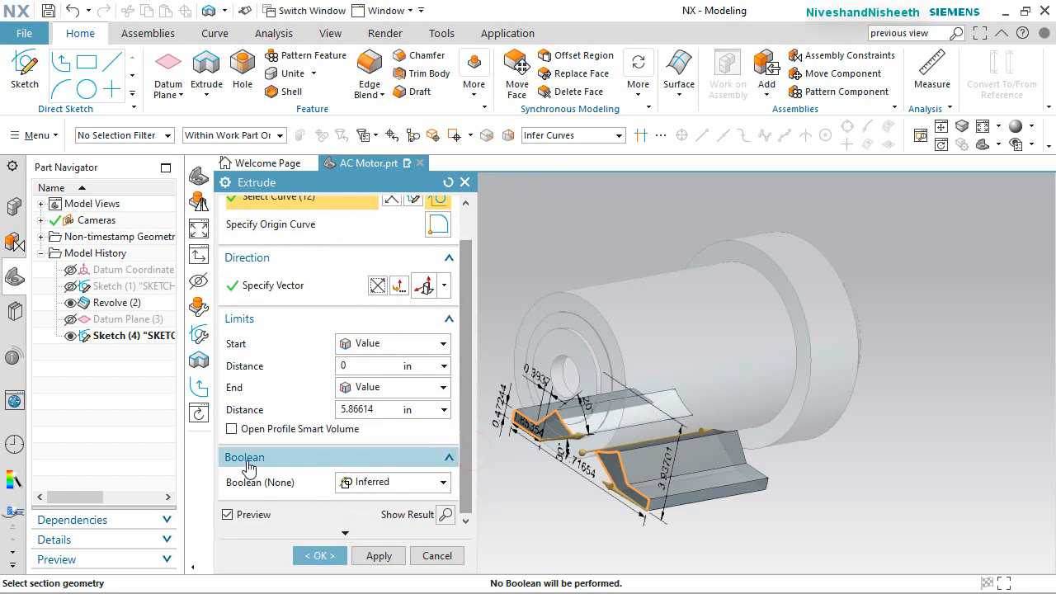
click(443, 482)
click(388, 525)
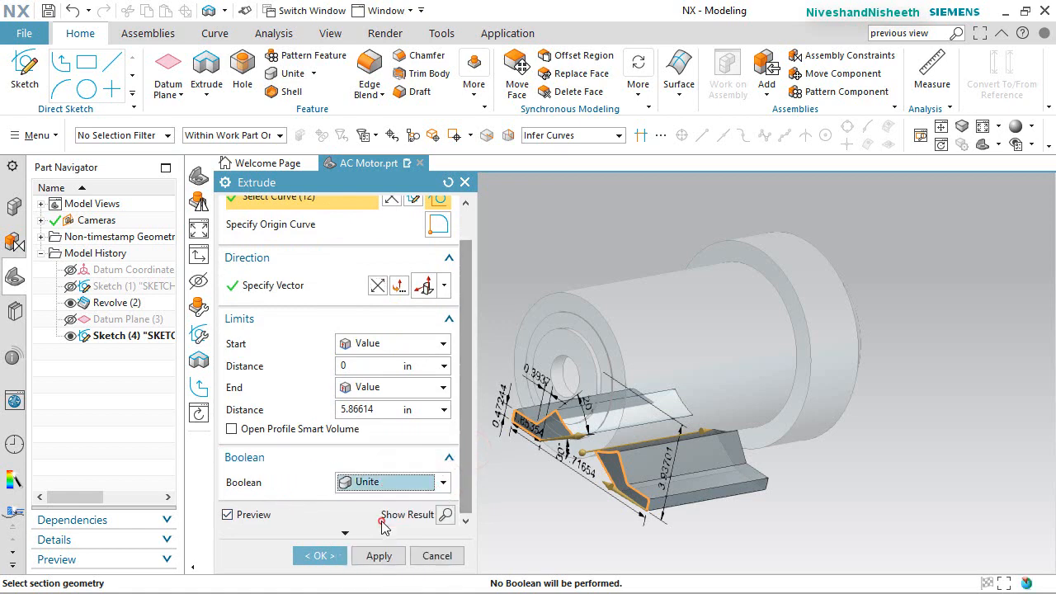
click(324, 555)
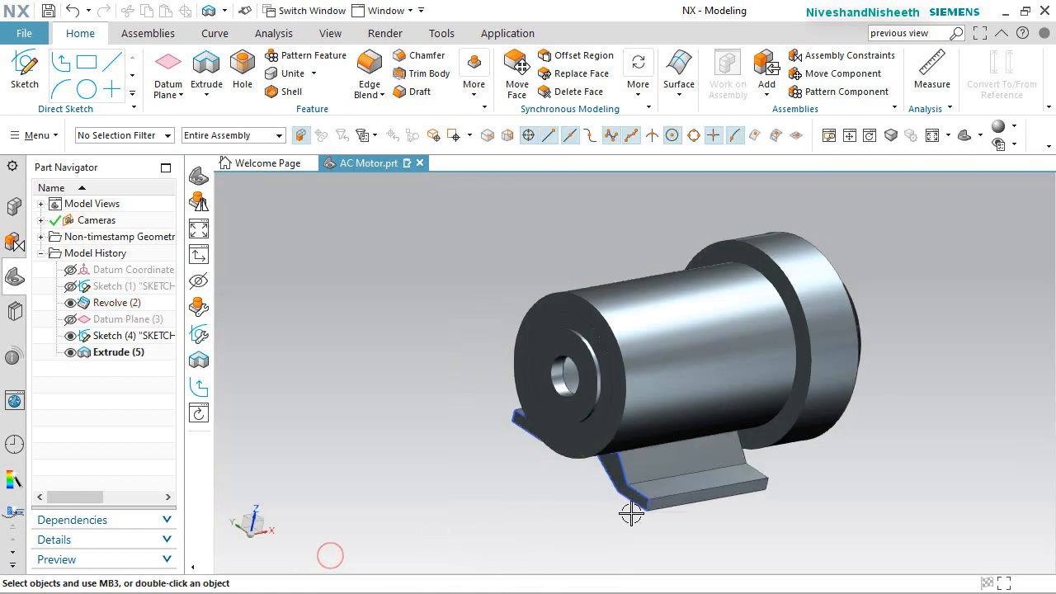
Hide the foot sketch and save the part in an isometric view
click(72, 336)
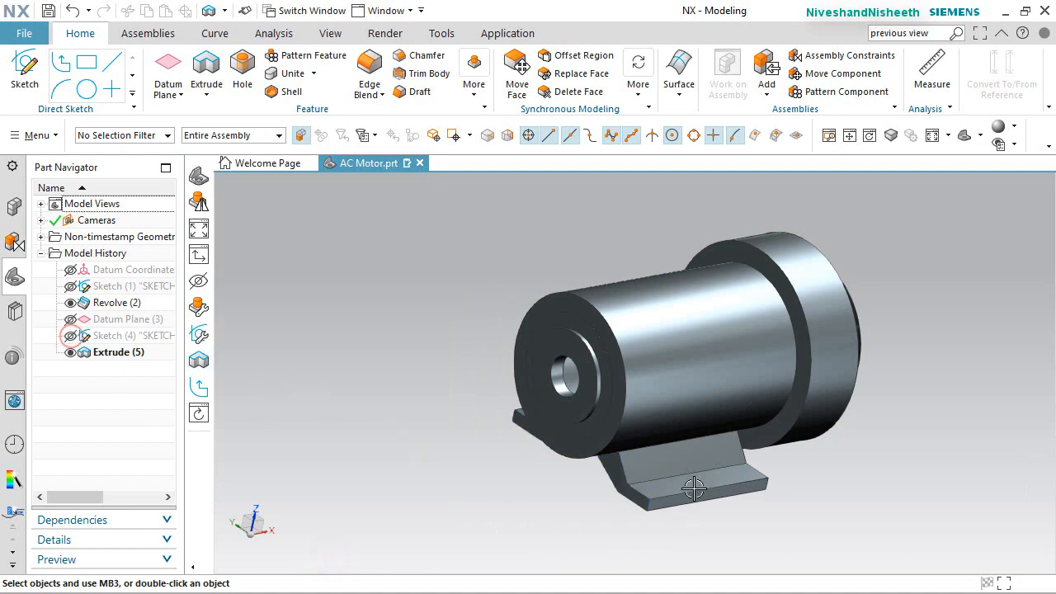
middle_drag(693, 489, 428, 386)
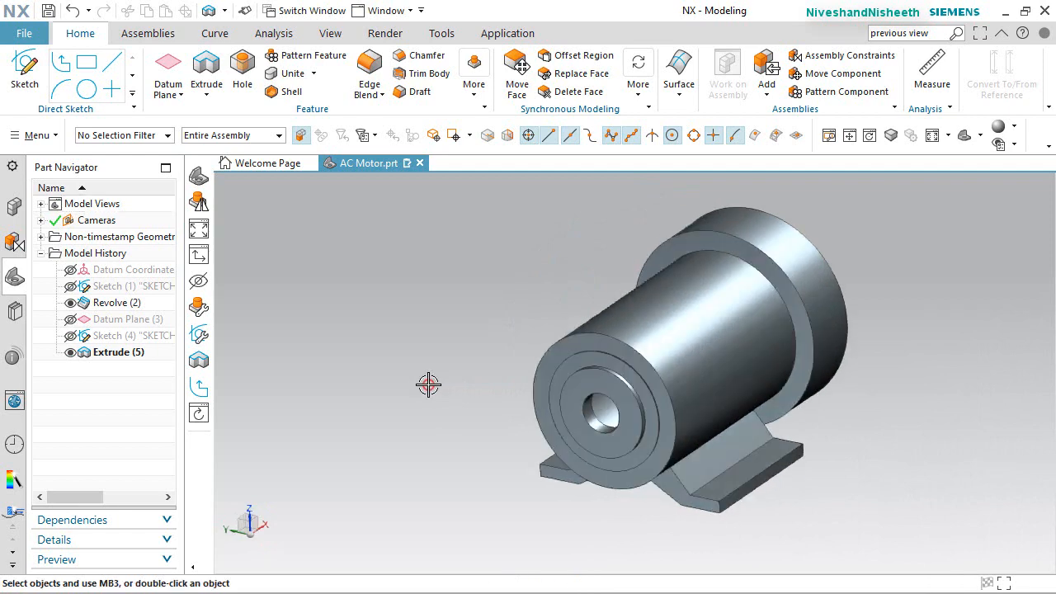
key(End)
key(ctrl+s)
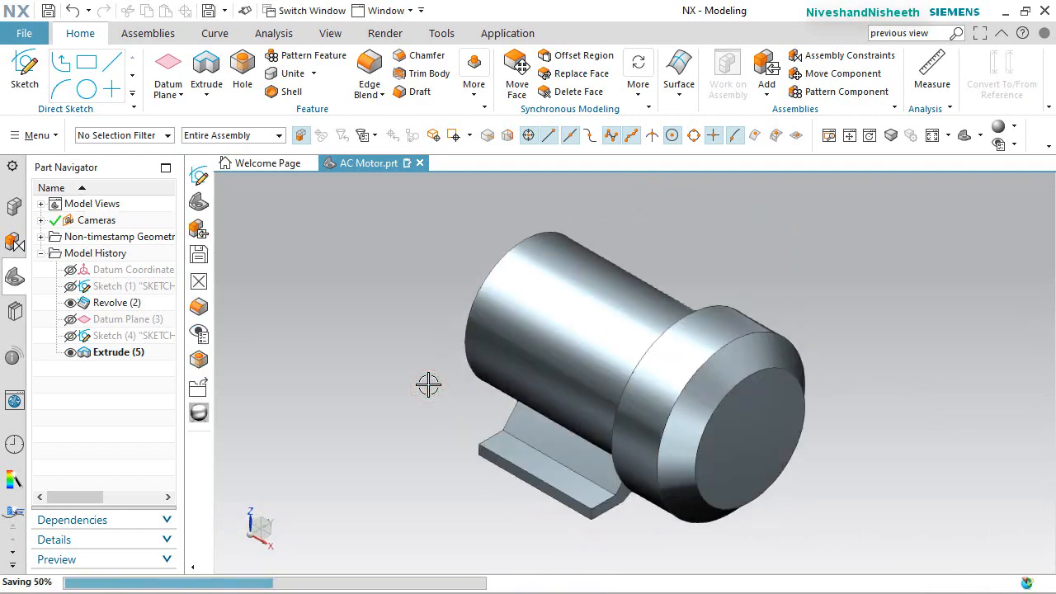
Rotate the model view about the Z axis by an entered angle
click(248, 515)
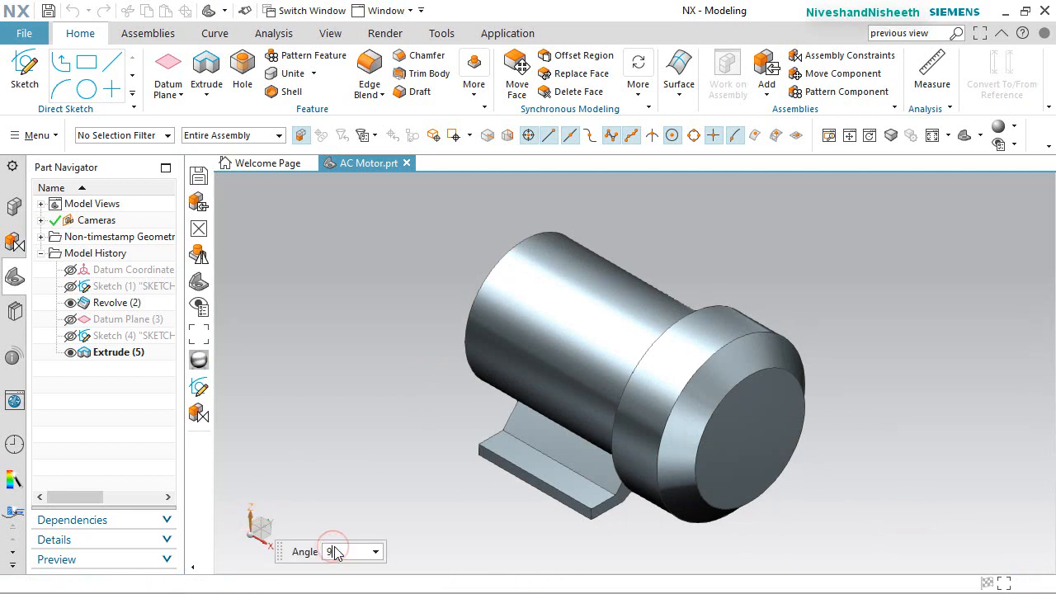
Create a datum plane offset 4.01575 in inward from the raised ring face around the motor's bore
text(90)
key(Return)
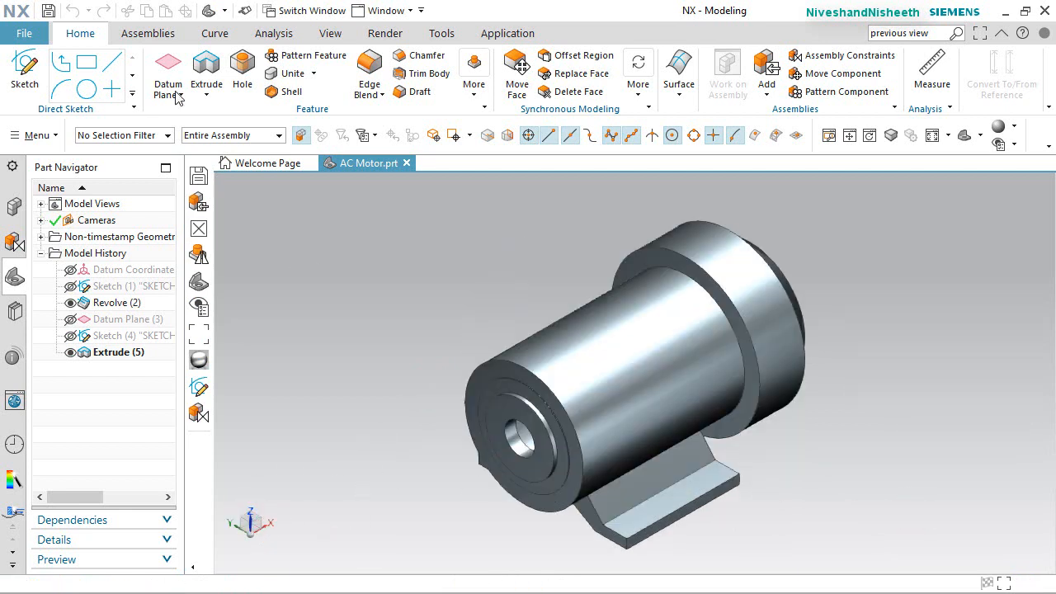
click(169, 67)
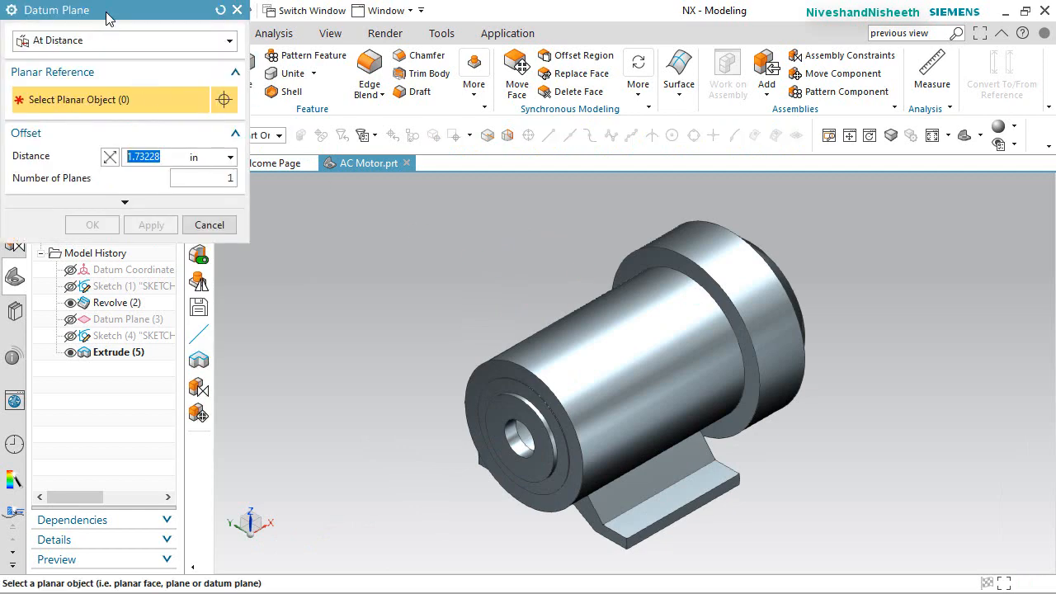
drag(107, 19, 326, 180)
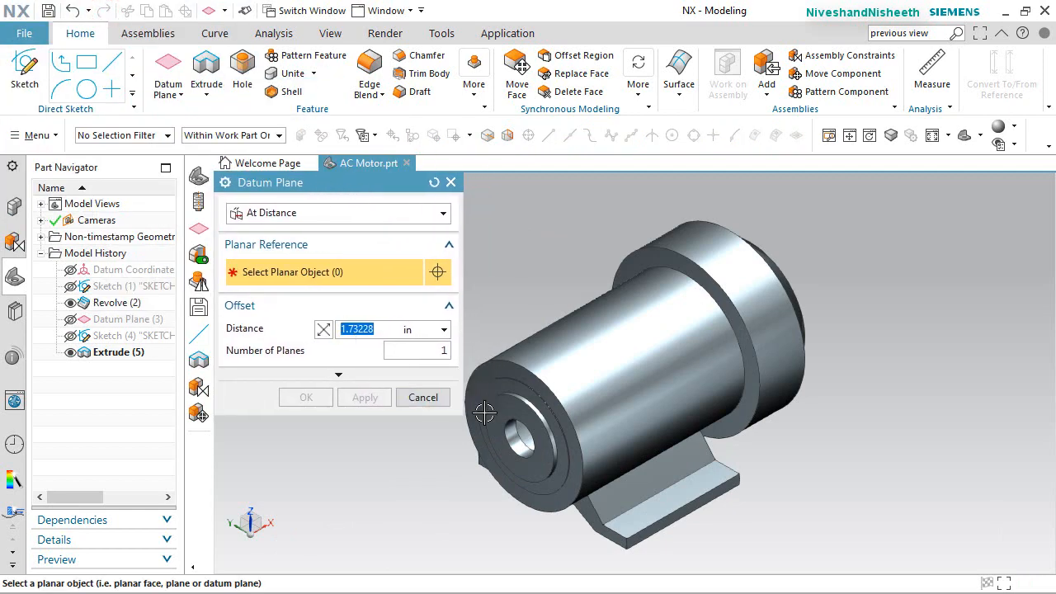
click(501, 412)
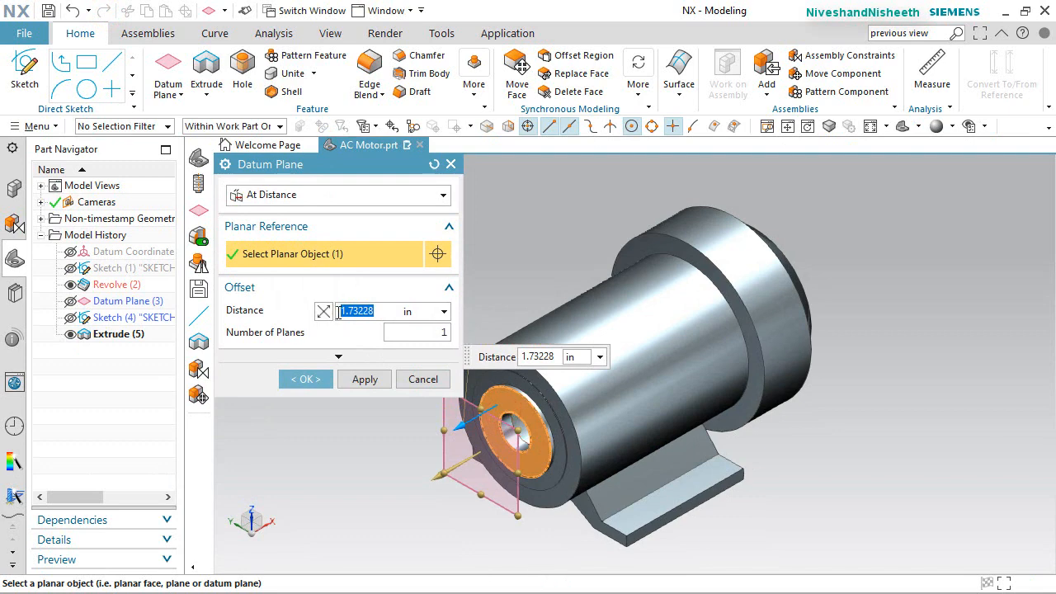
click(324, 311)
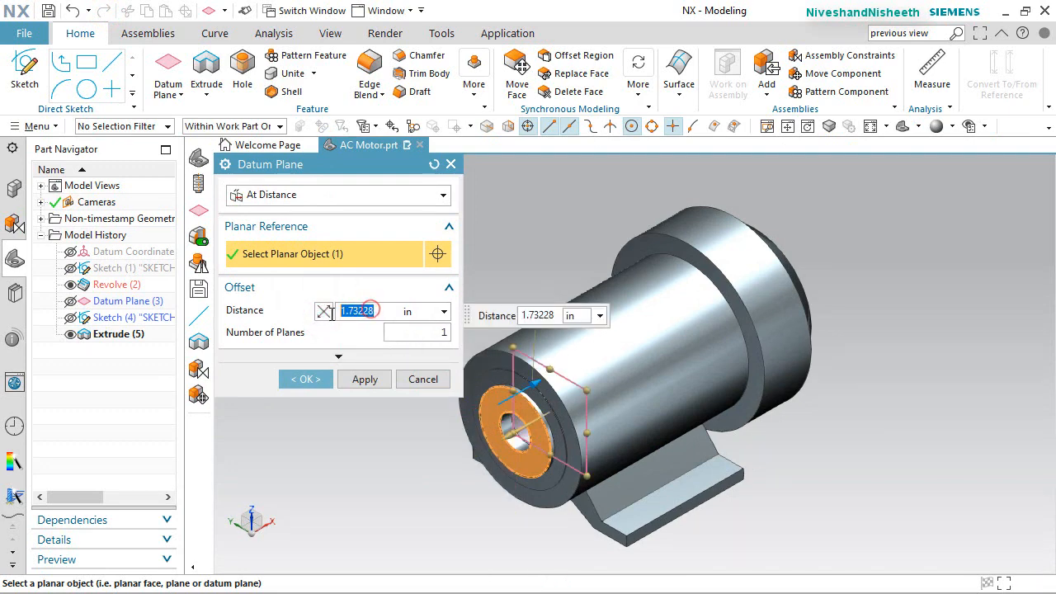
text(4.)
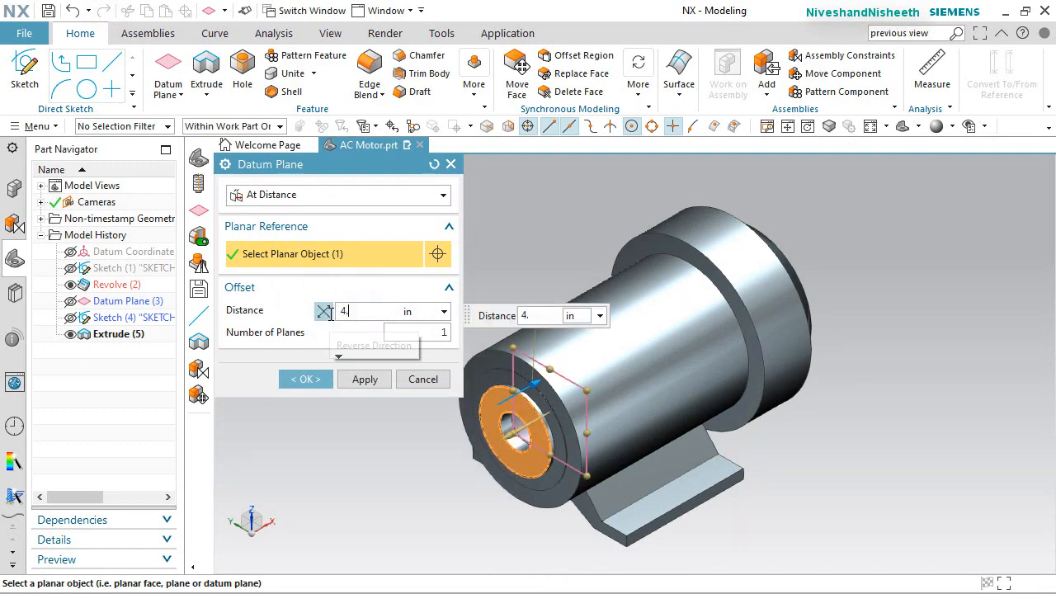
text(01)
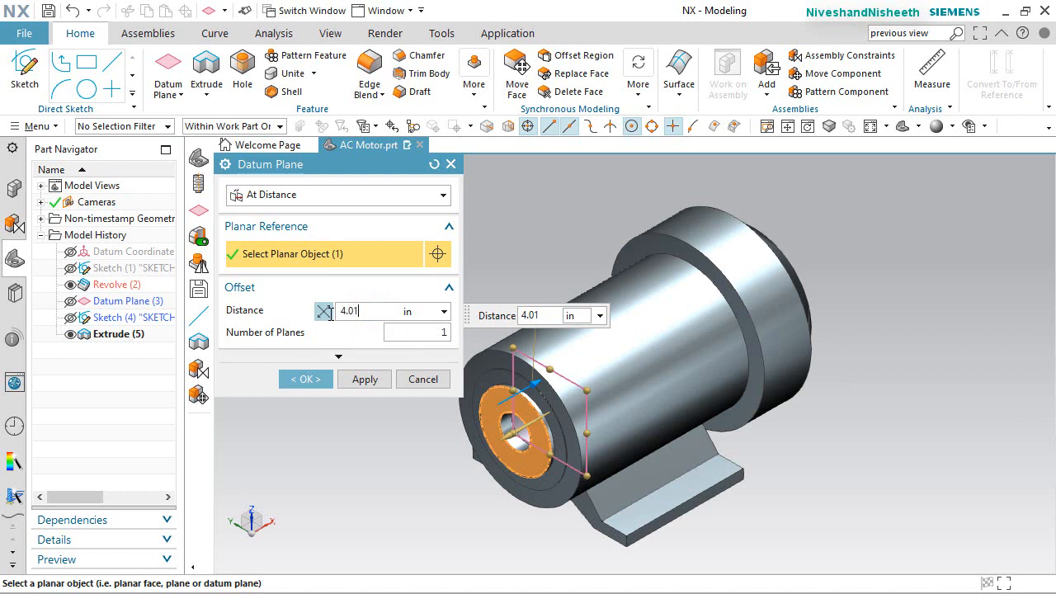
text(575)
key(Return)
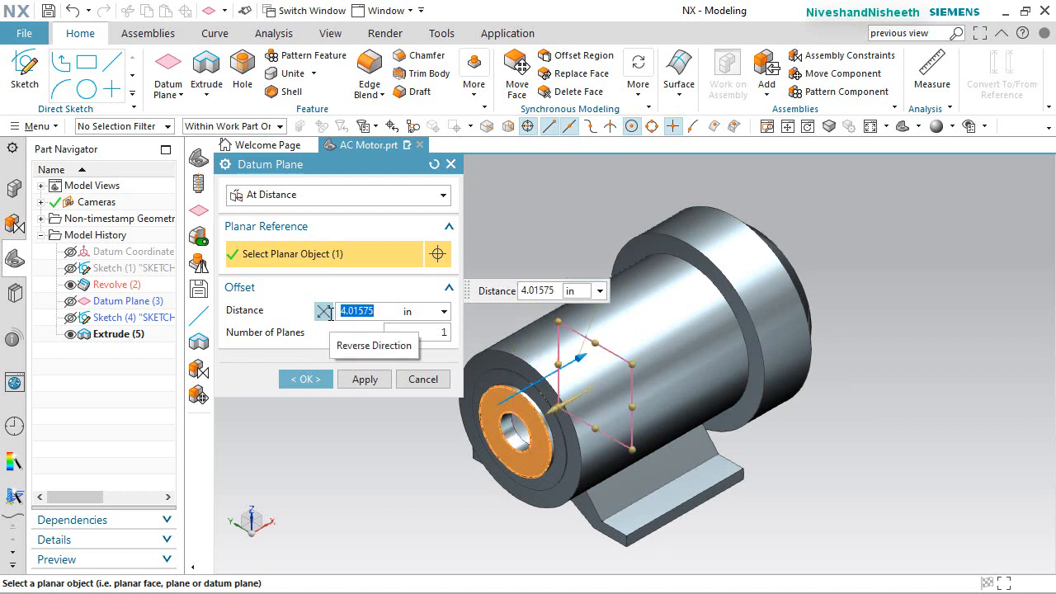
click(307, 380)
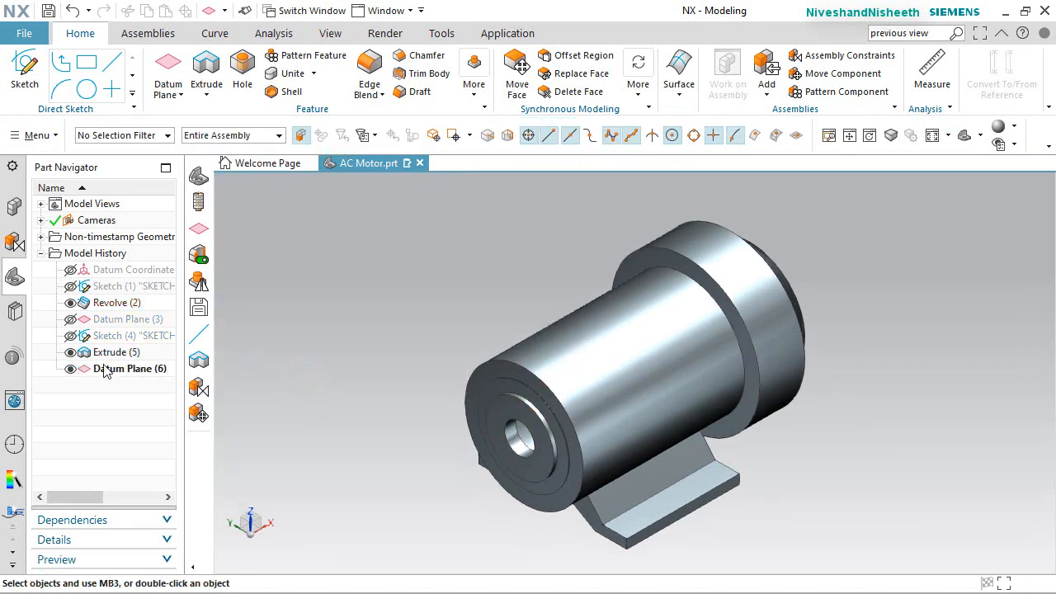
Resize the new datum plane so its frame extends beyond the motor's cylindrical body on all sides
right_click(102, 375)
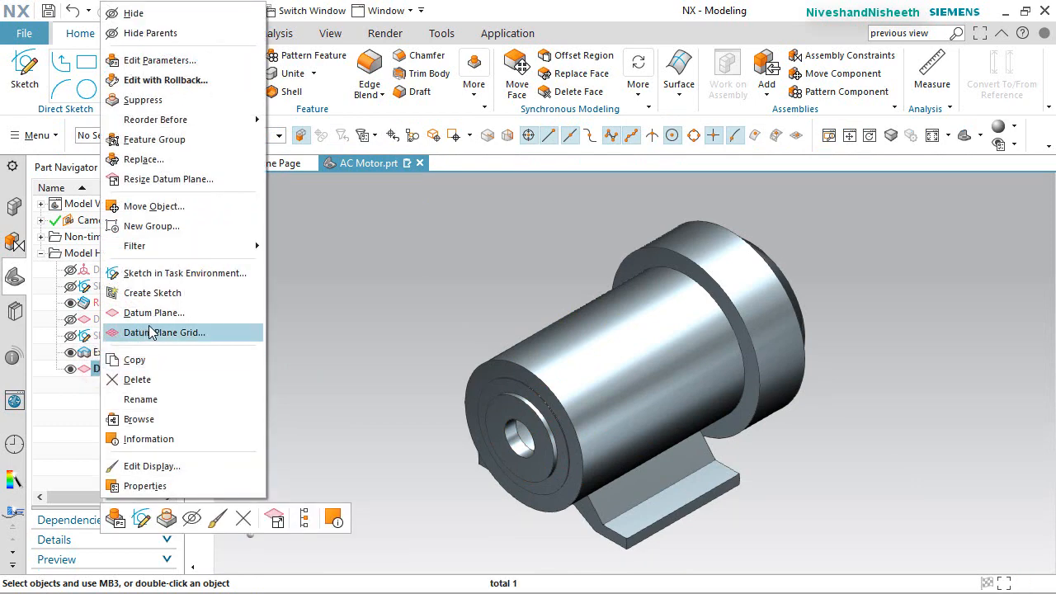
click(171, 179)
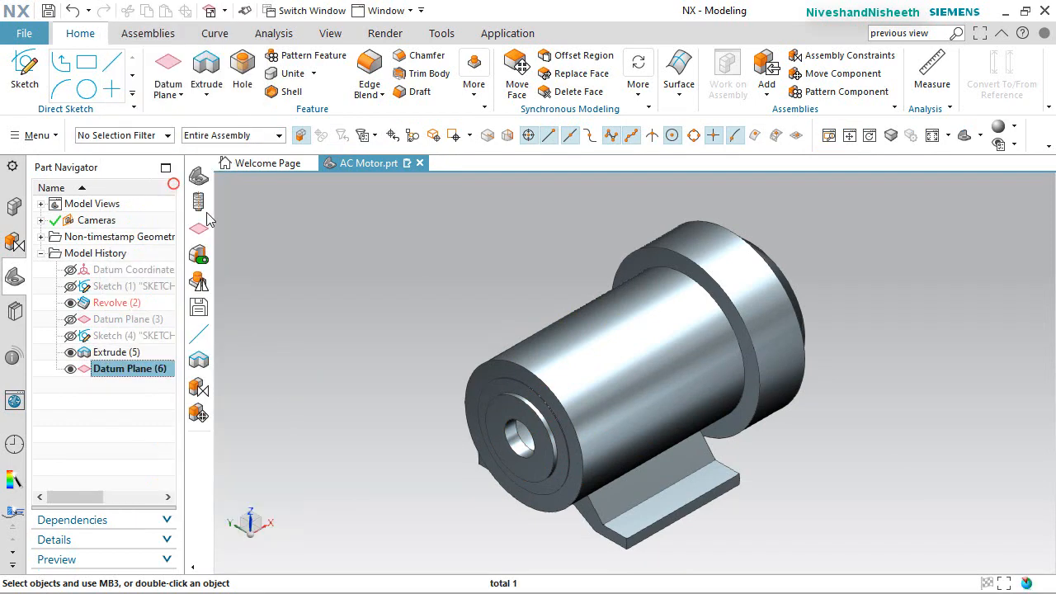
drag(560, 330, 490, 255)
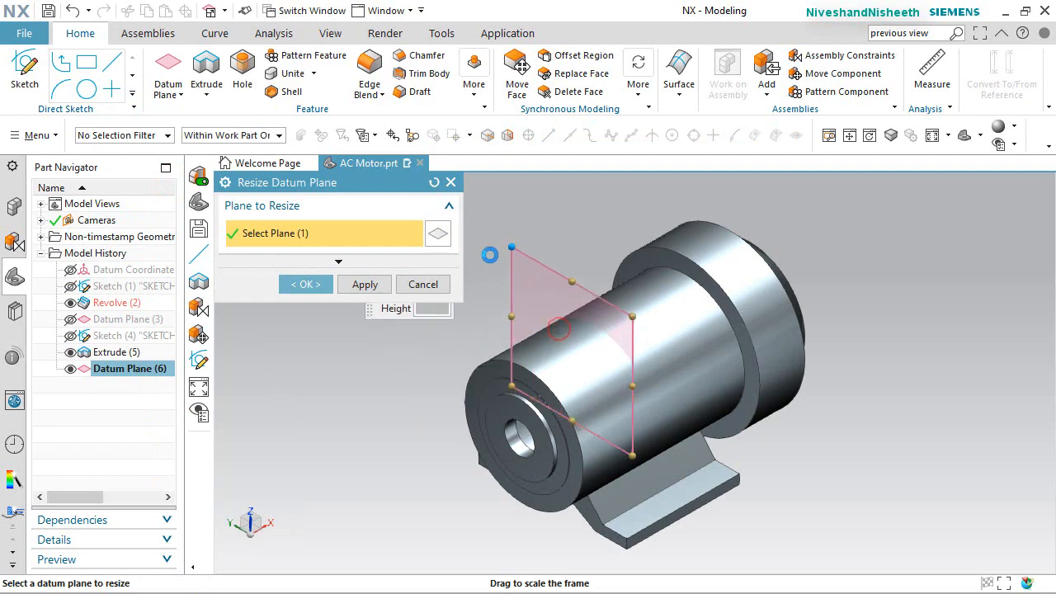
drag(630, 452, 698, 564)
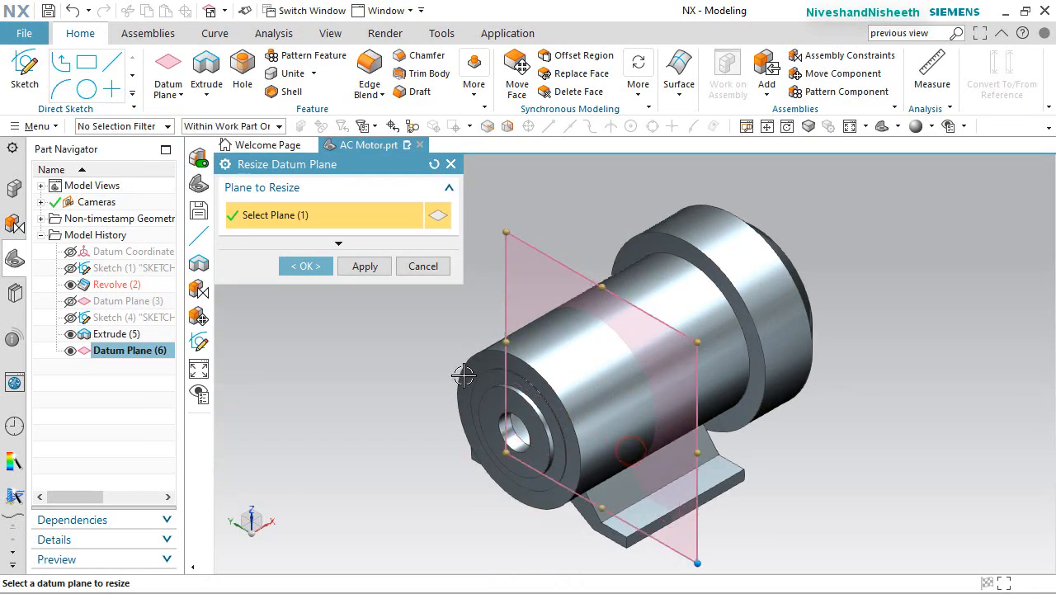
click(306, 266)
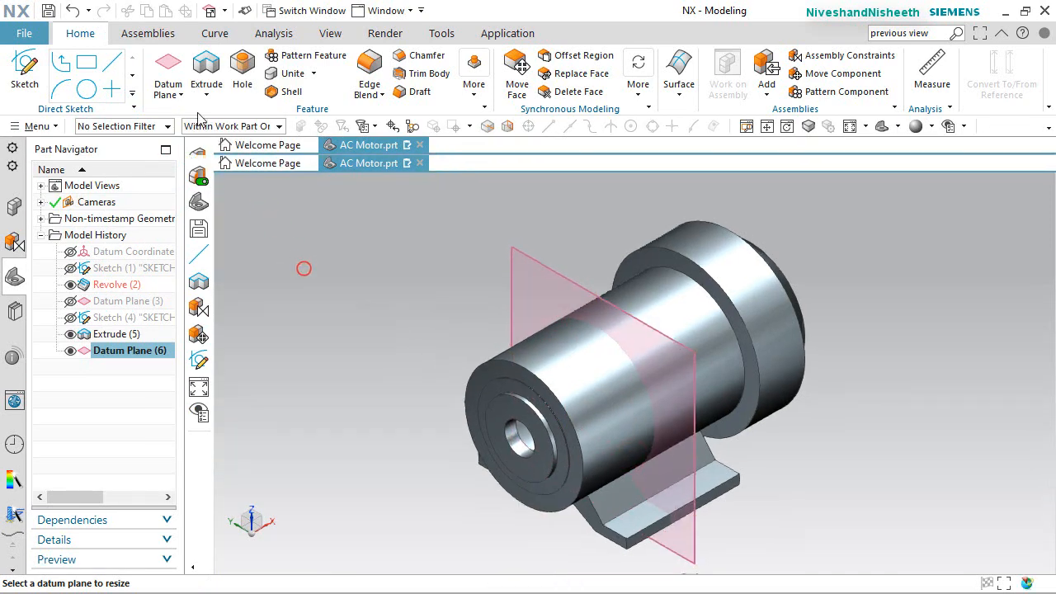
Create a sketch on the resized datum plane crossing the motor's cylindrical body
click(24, 66)
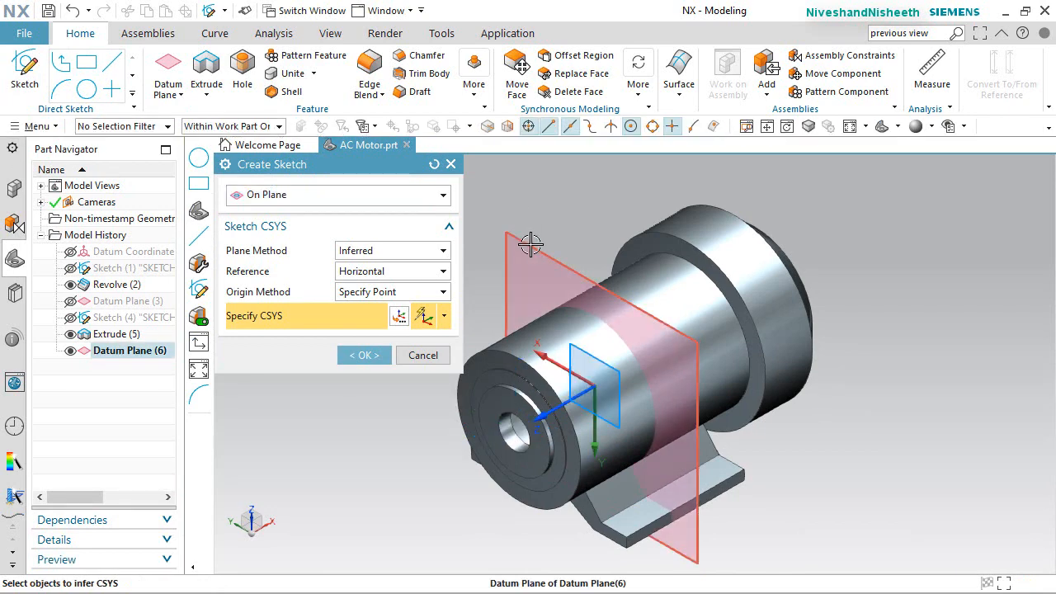
click(515, 259)
click(366, 355)
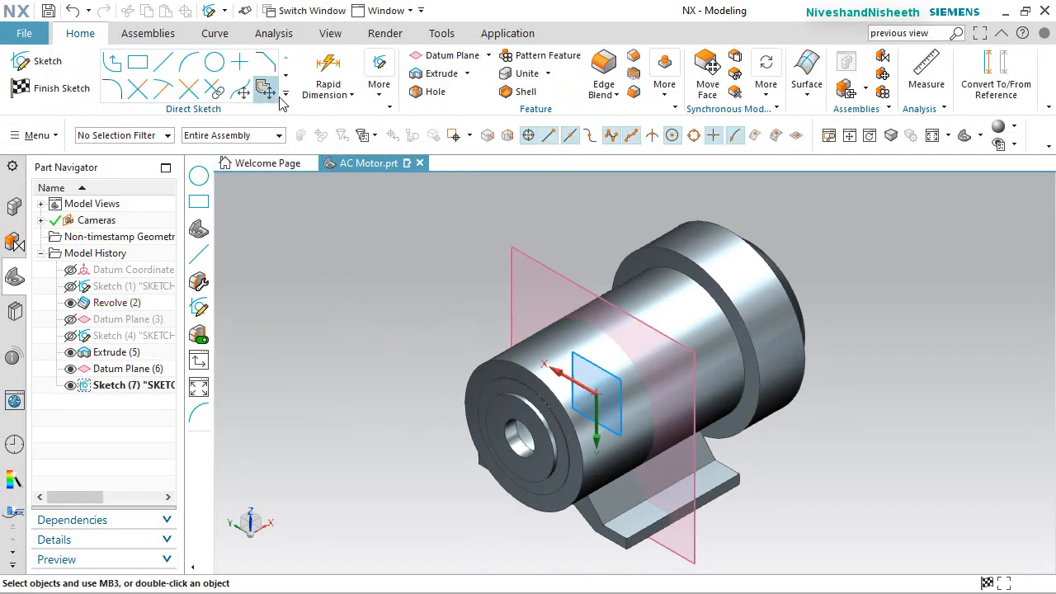
Project the edges of the motor's smaller cylindrical face onto the sketch plane with Project Curve
click(284, 95)
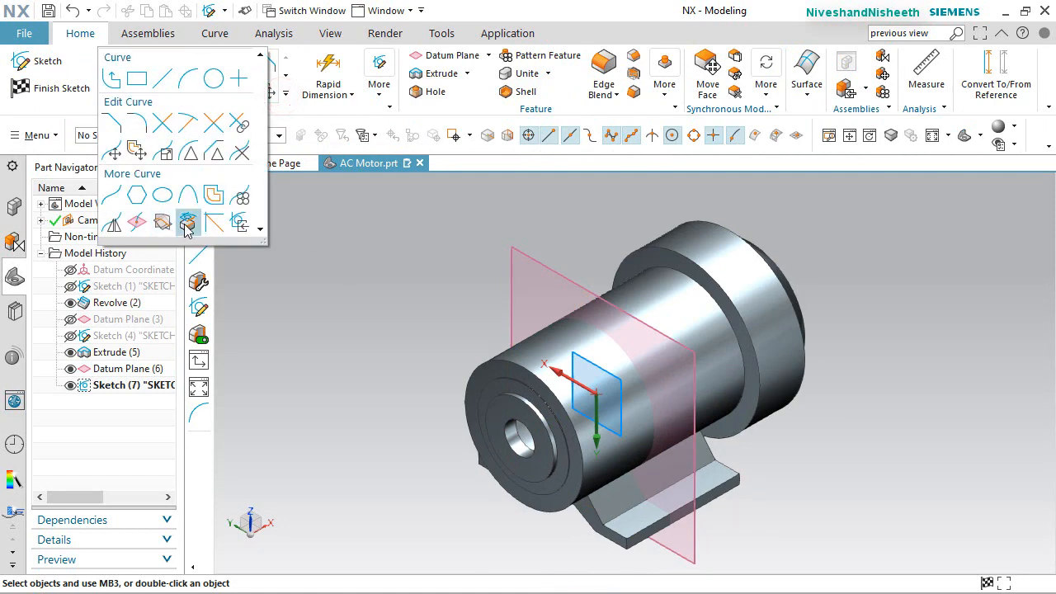
click(186, 225)
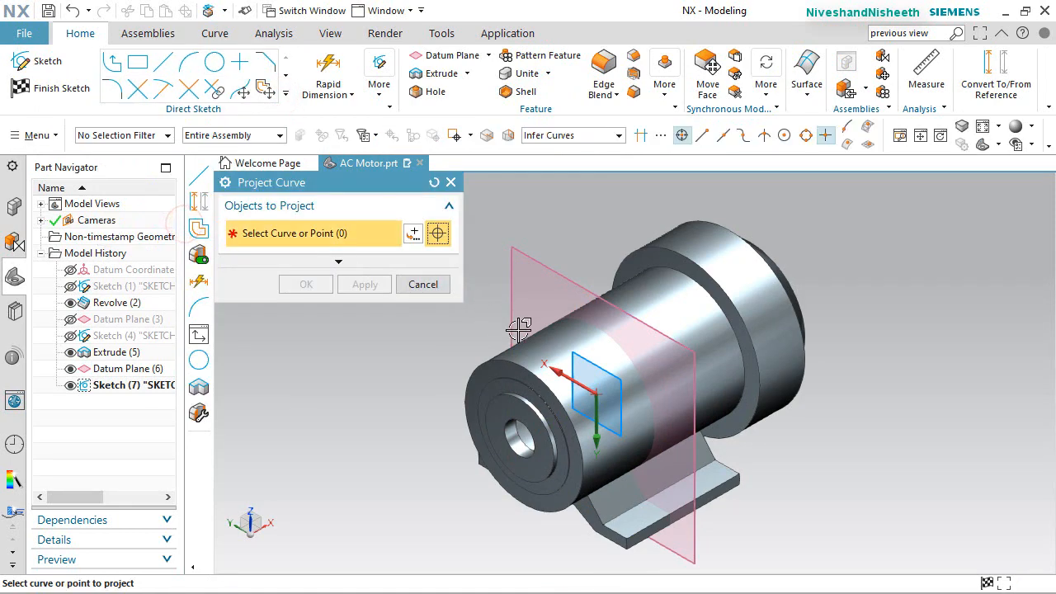
click(546, 343)
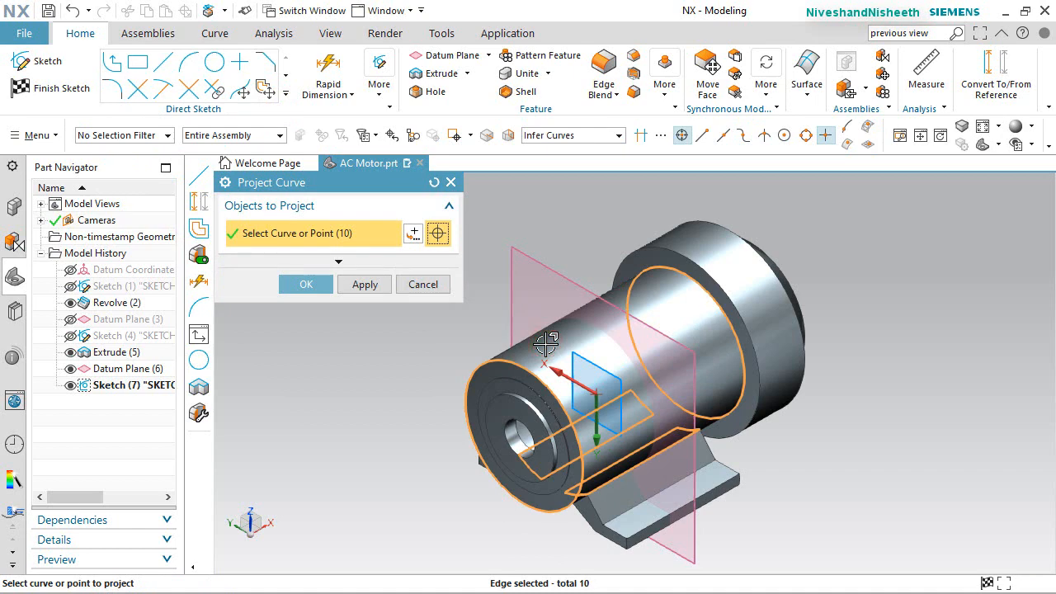
click(314, 286)
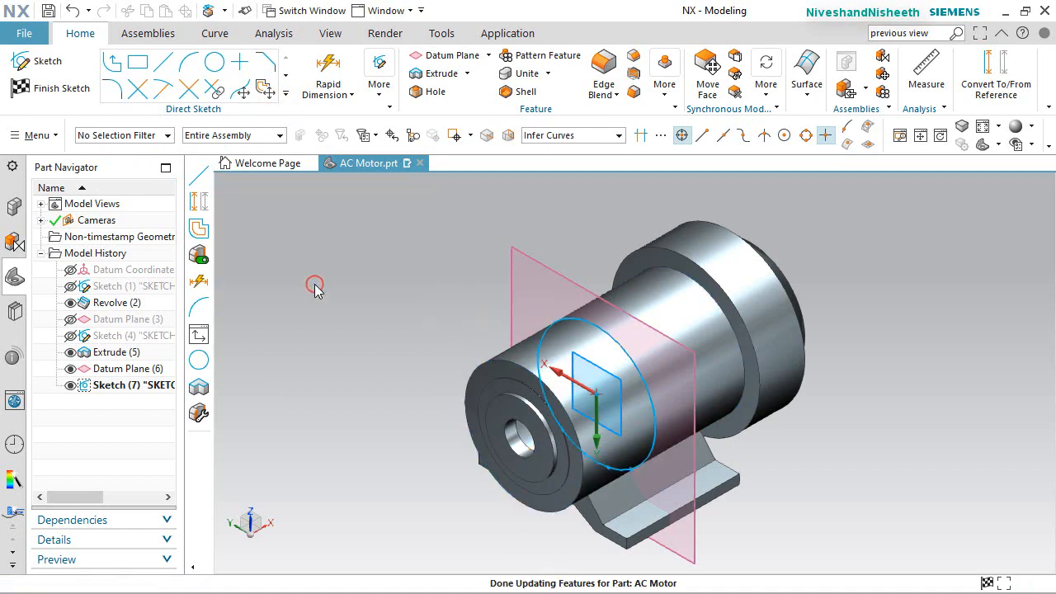
Convert all six projected curves to reference curves, viewing the sketch face-on
mouse_move(547, 345)
middle_down()
mouse_move(486, 297)
mouse_move(525, 302)
mouse_move(462, 424)
mouse_move(417, 362)
middle_up()
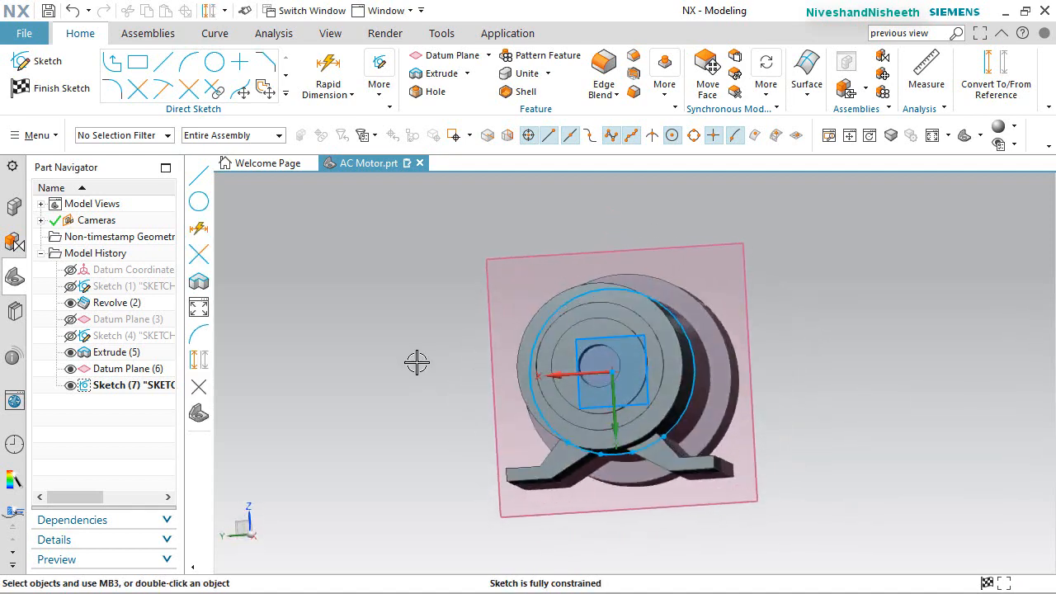
right_drag(389, 361, 379, 360)
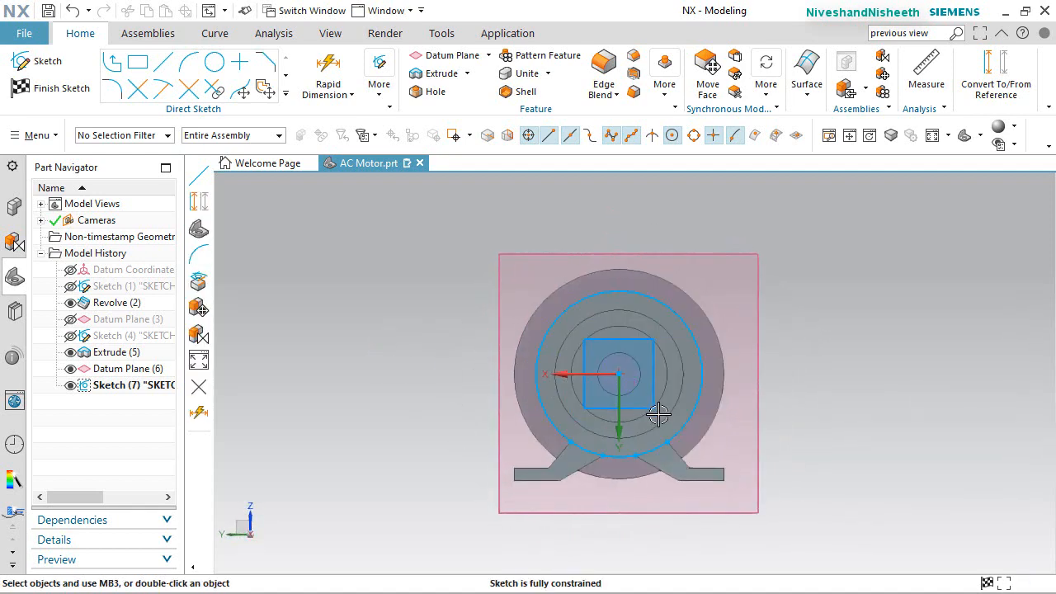
scroll(666, 396, up, 1)
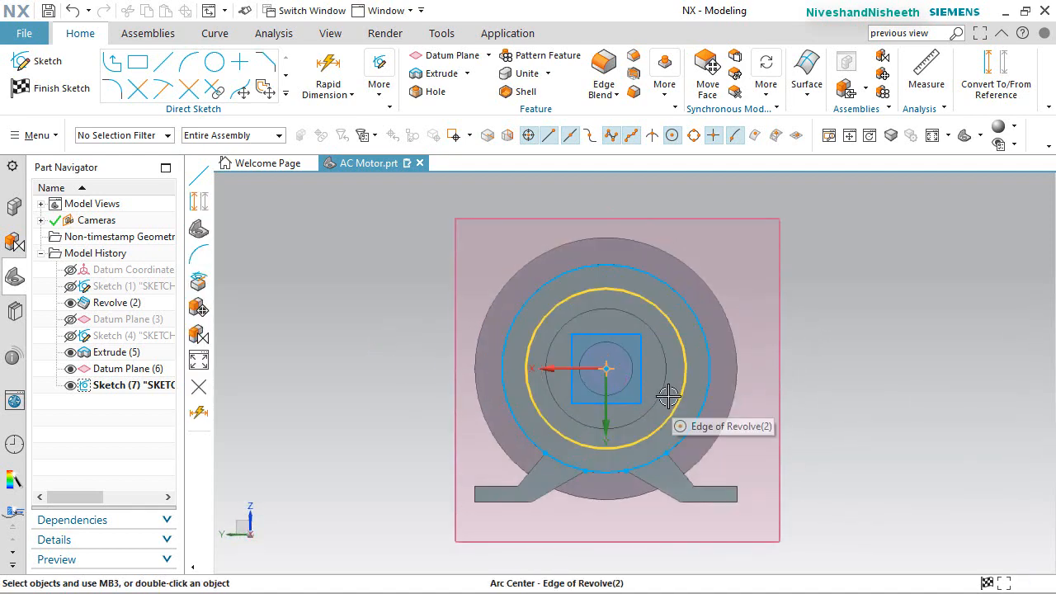
click(983, 72)
drag(604, 451, 809, 565)
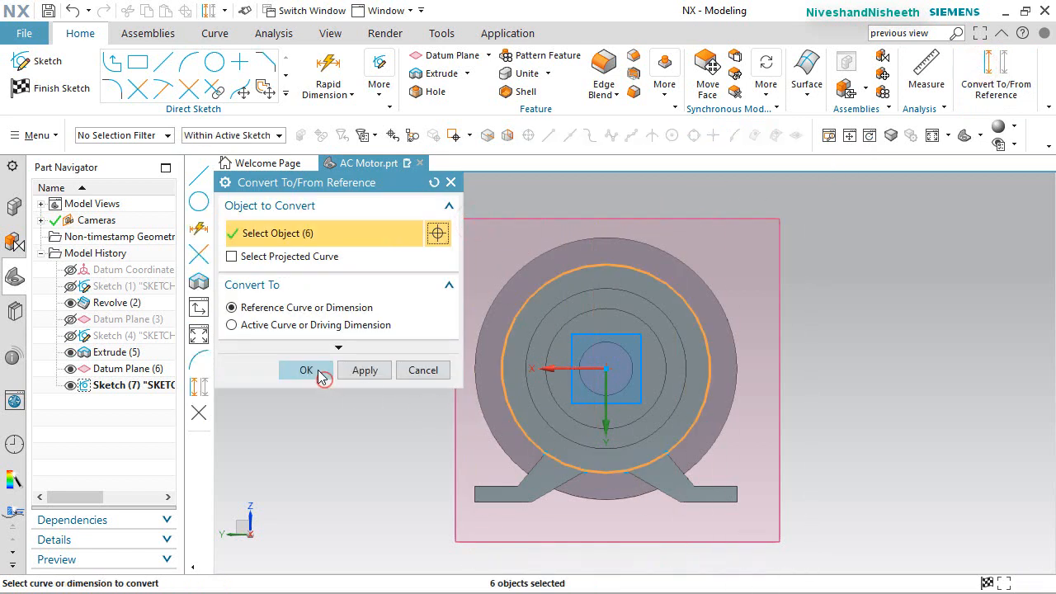
click(321, 375)
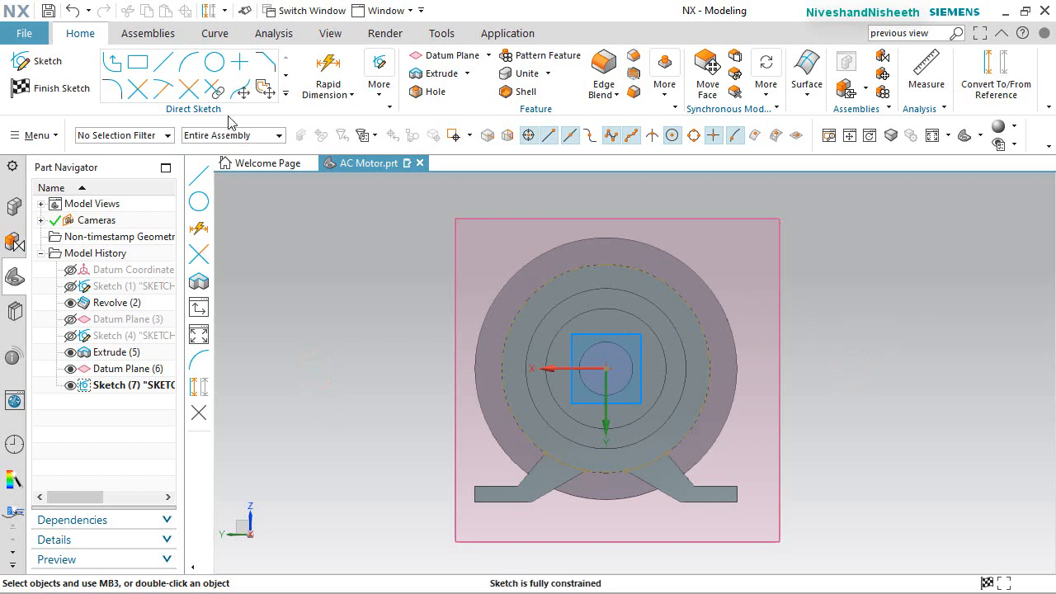
Sketch two separate vertical lines above the motor body, each about 1.1 in long and about 4.5 in apart
click(164, 63)
scroll(578, 206, up, 3)
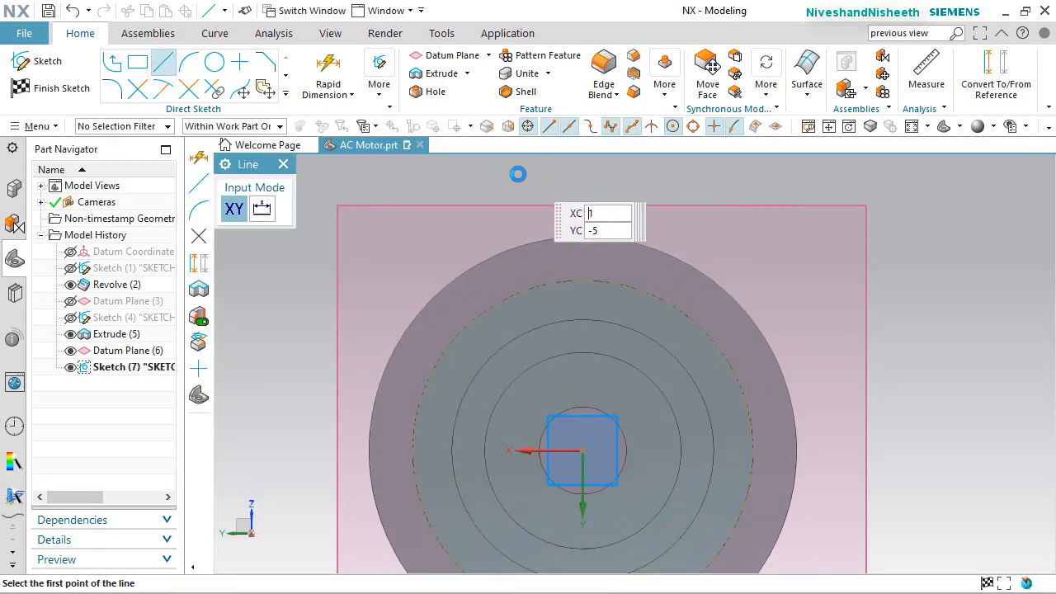
click(479, 172)
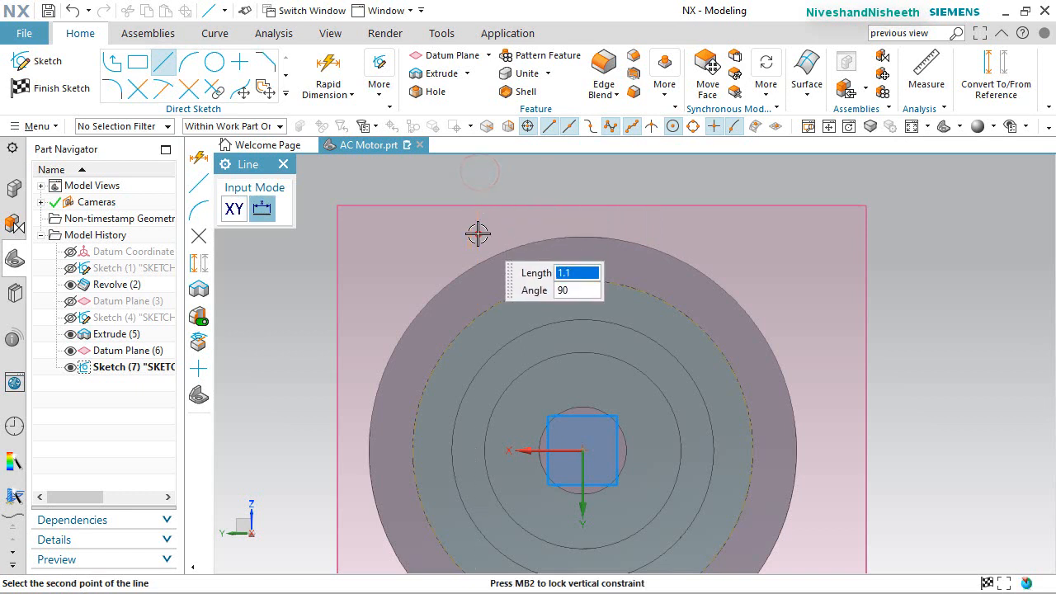
click(478, 234)
click(729, 177)
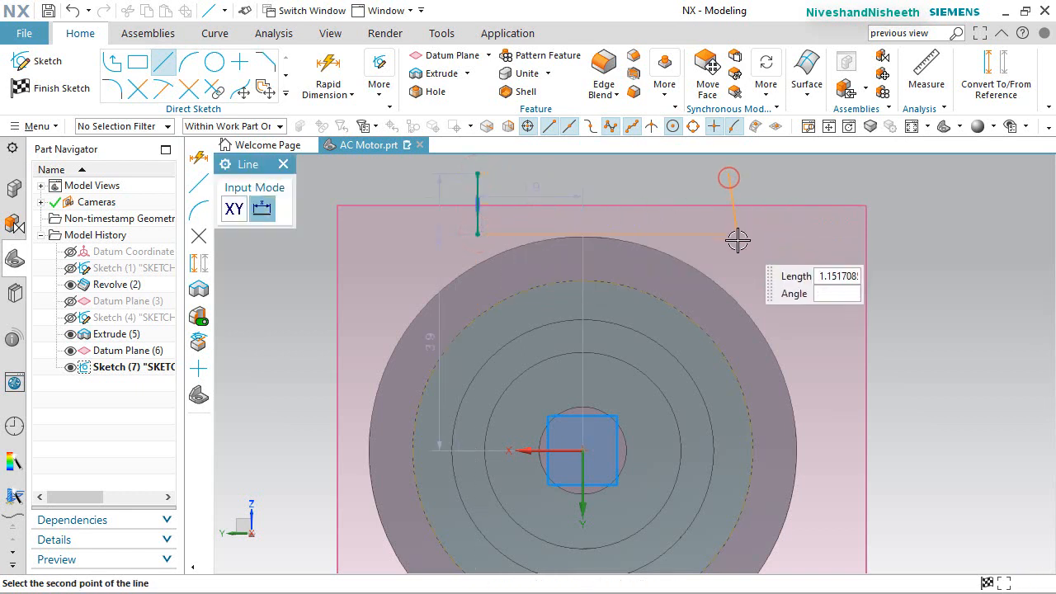
click(729, 235)
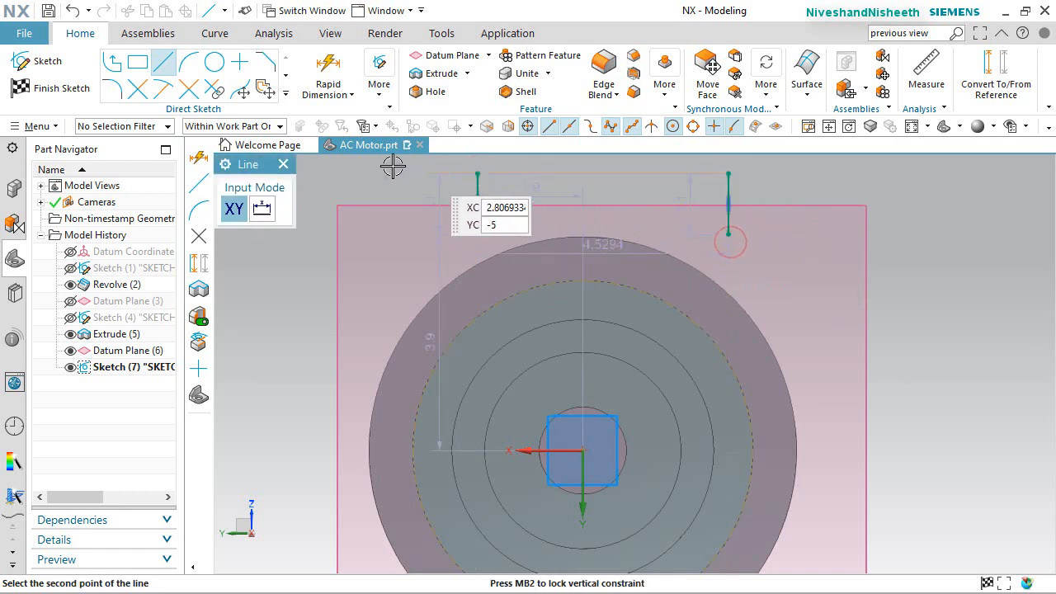
right_click(357, 171)
click(387, 211)
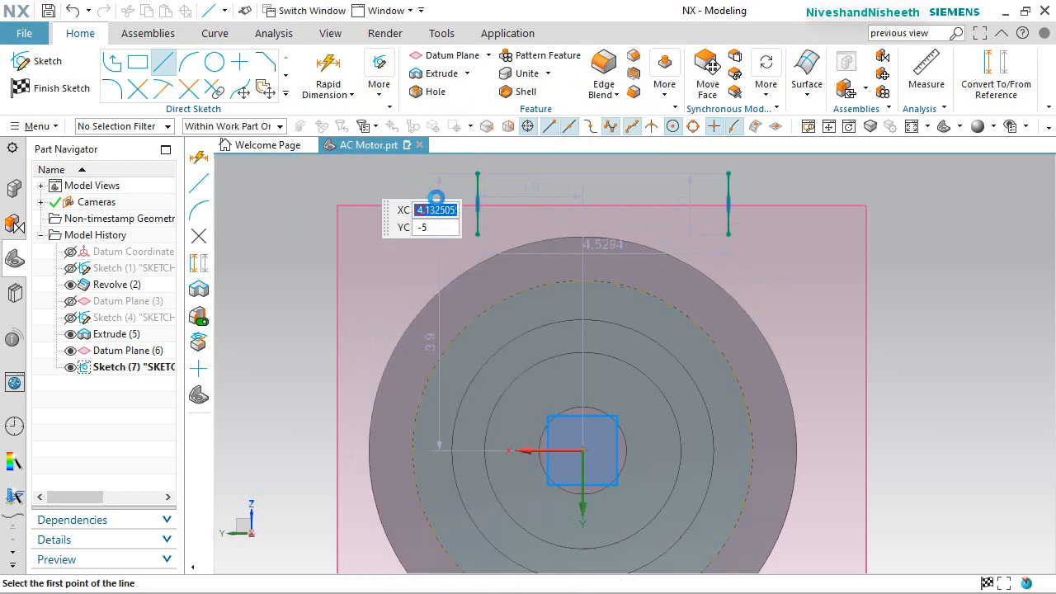
Constrain the two vertical lines to equal length and align their lower endpoints horizontally
click(482, 202)
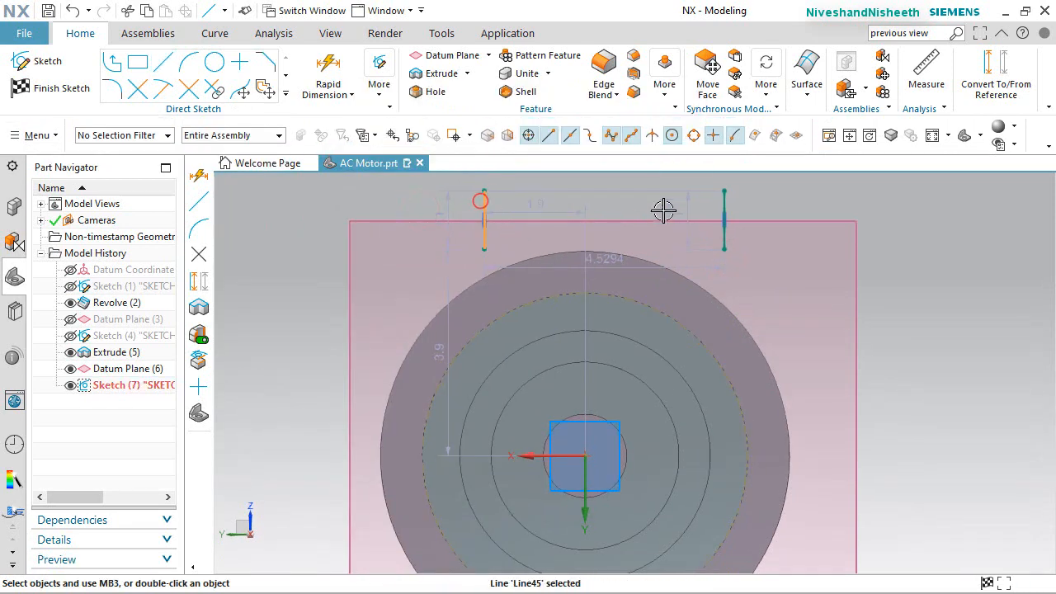
click(723, 205)
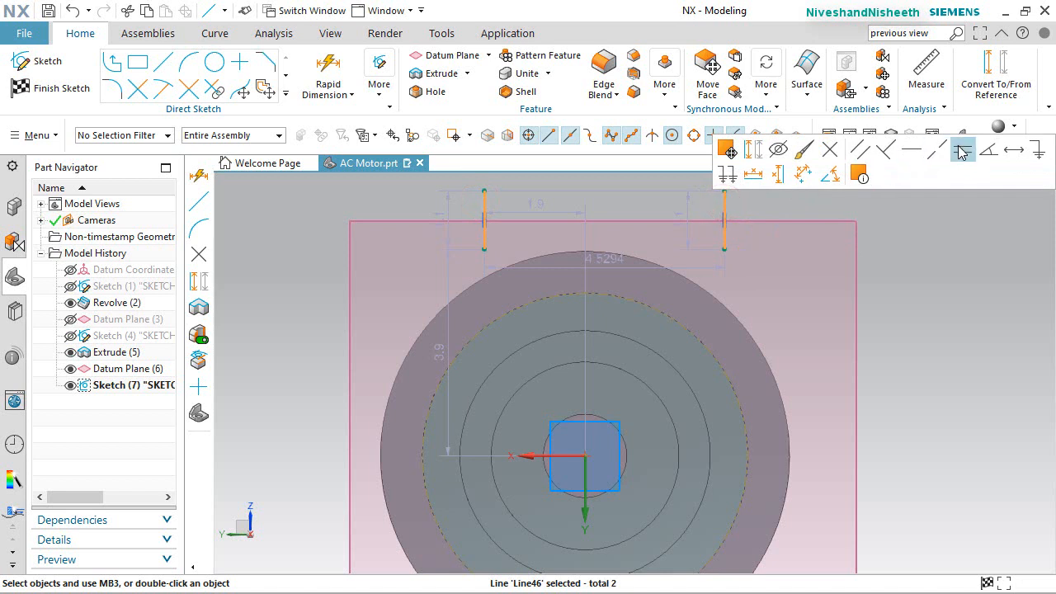
click(961, 151)
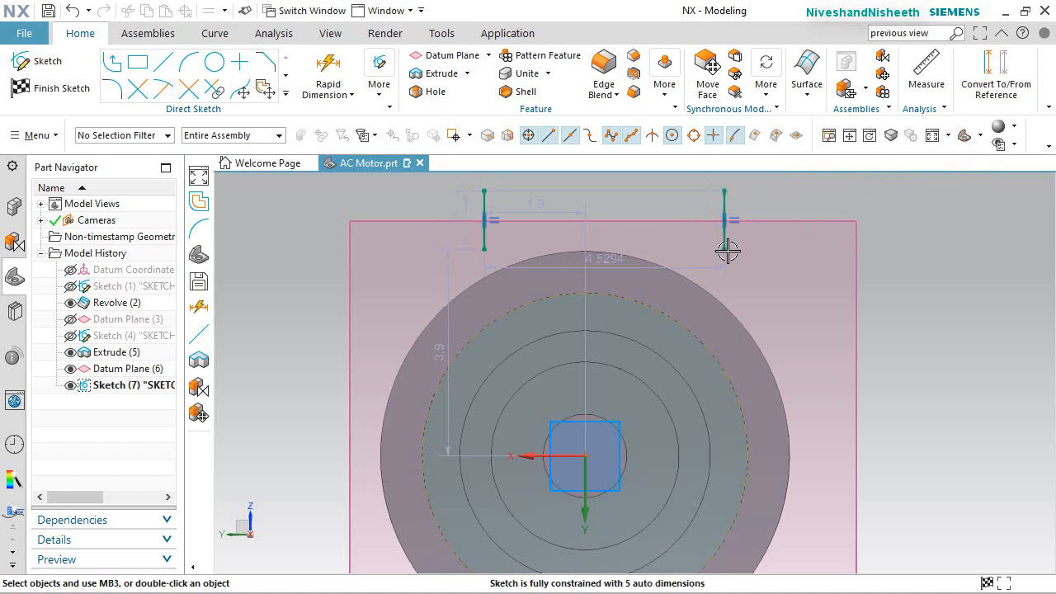
click(484, 247)
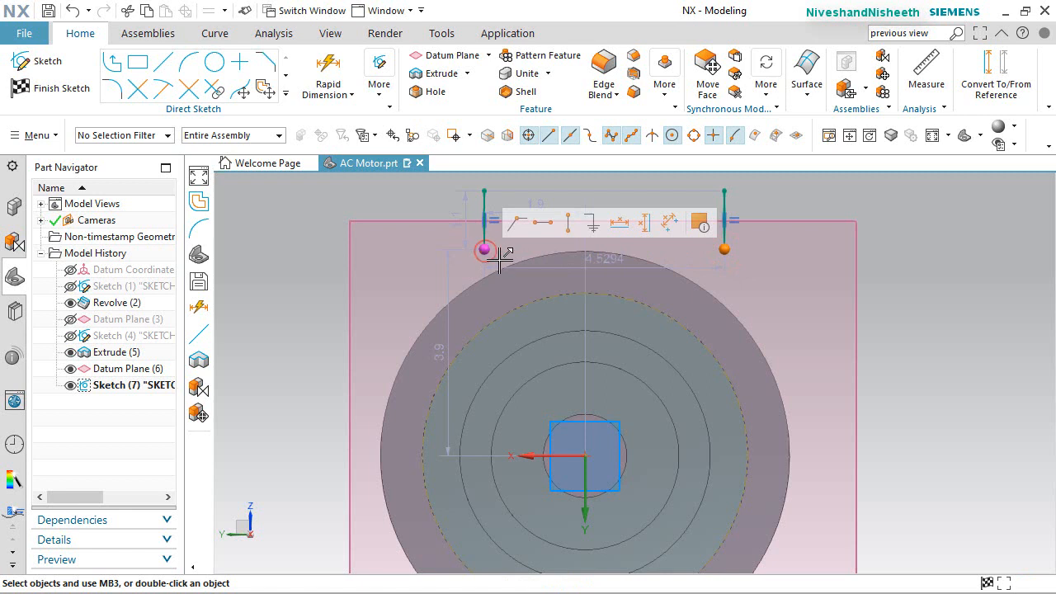
click(543, 223)
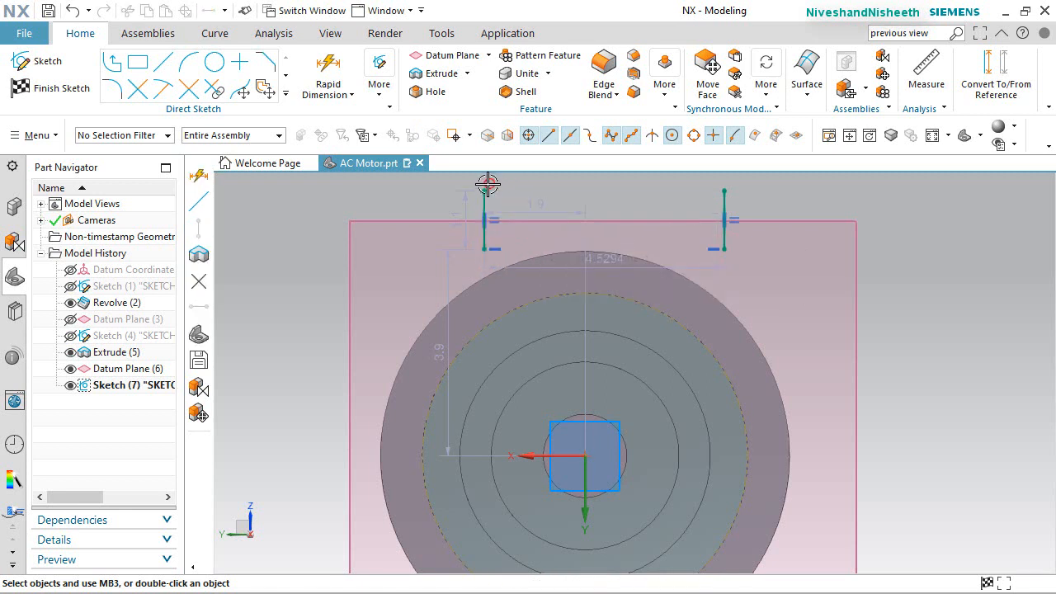
Align the upper endpoints of the two vertical lines horizontally
click(487, 186)
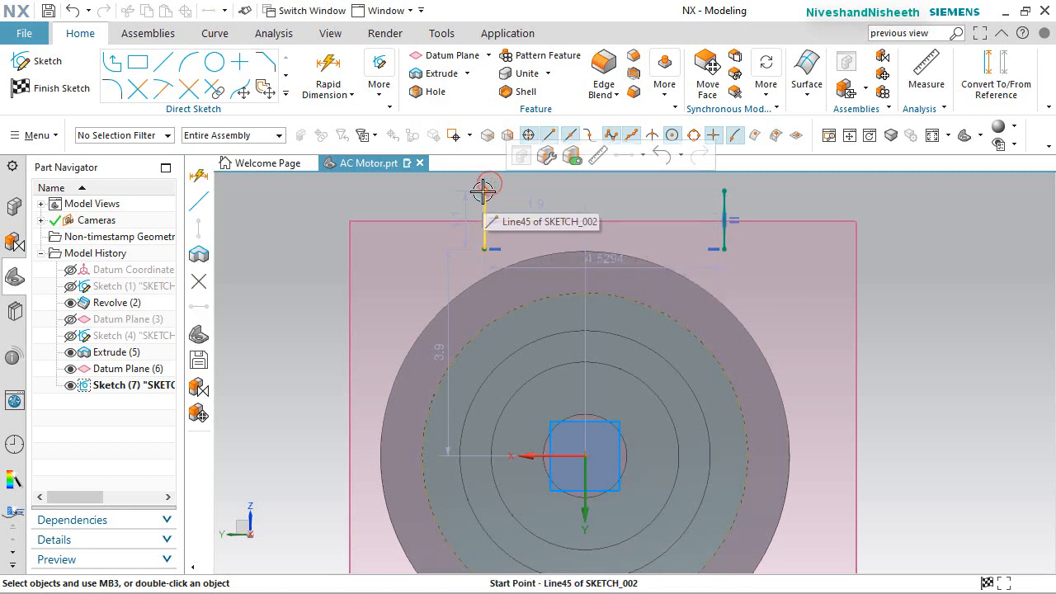
click(724, 187)
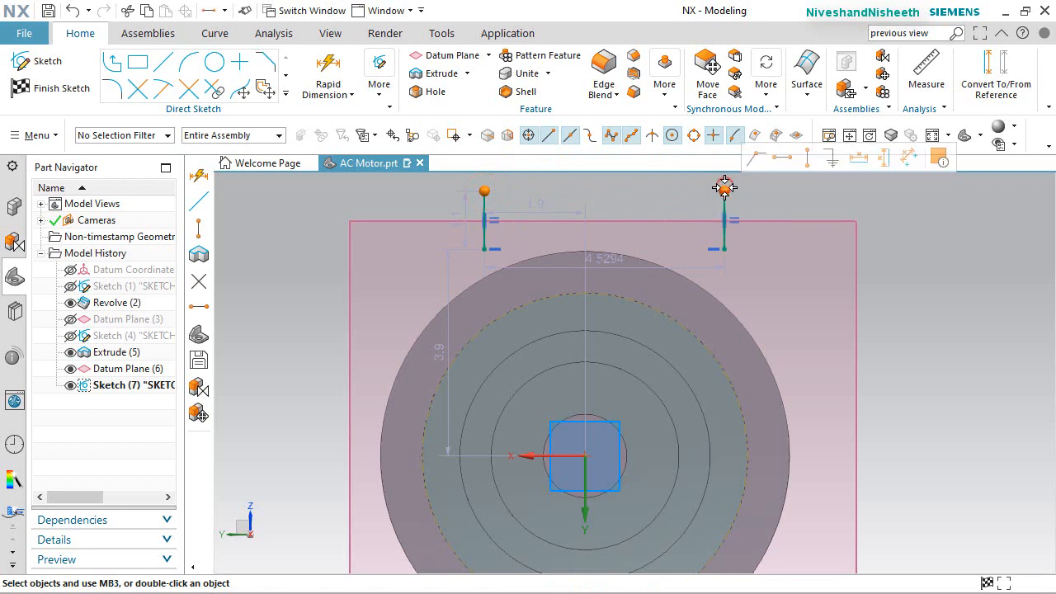
click(785, 168)
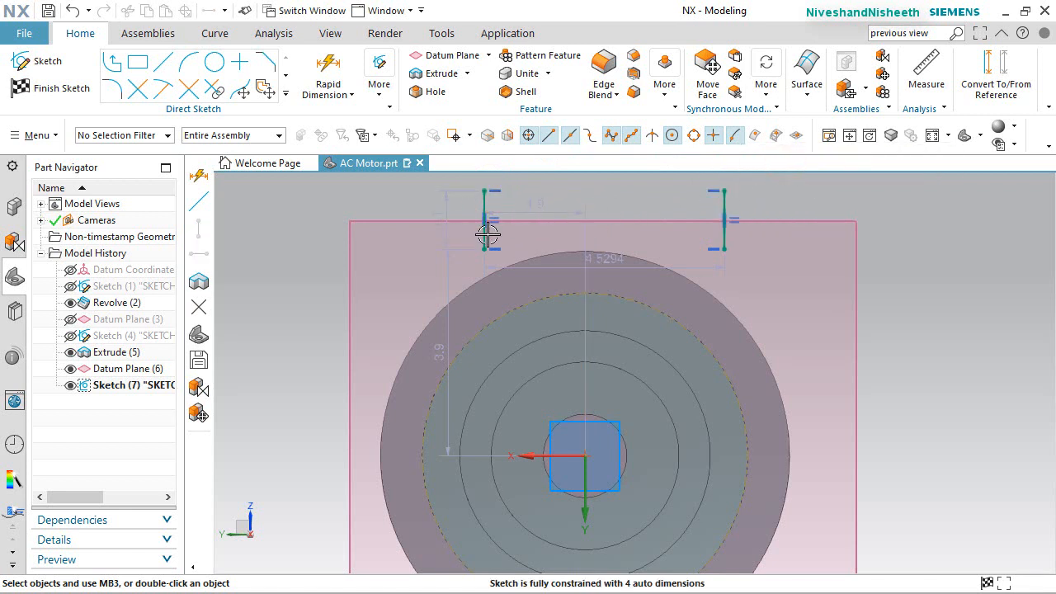
Constrain the lower endpoints of both vertical lines to lie on the dashed reference circle
click(476, 328)
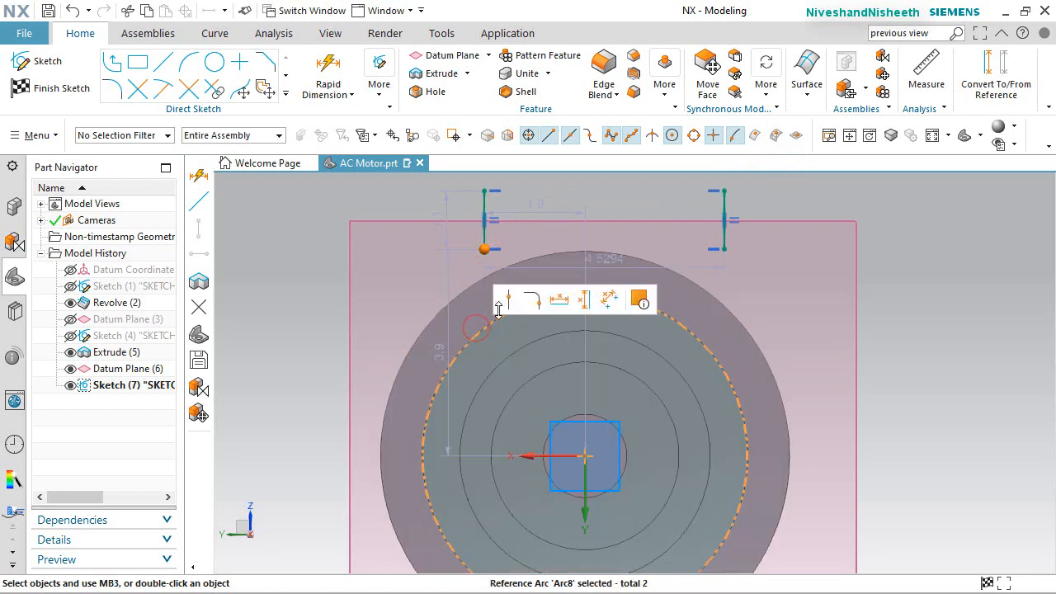
click(510, 306)
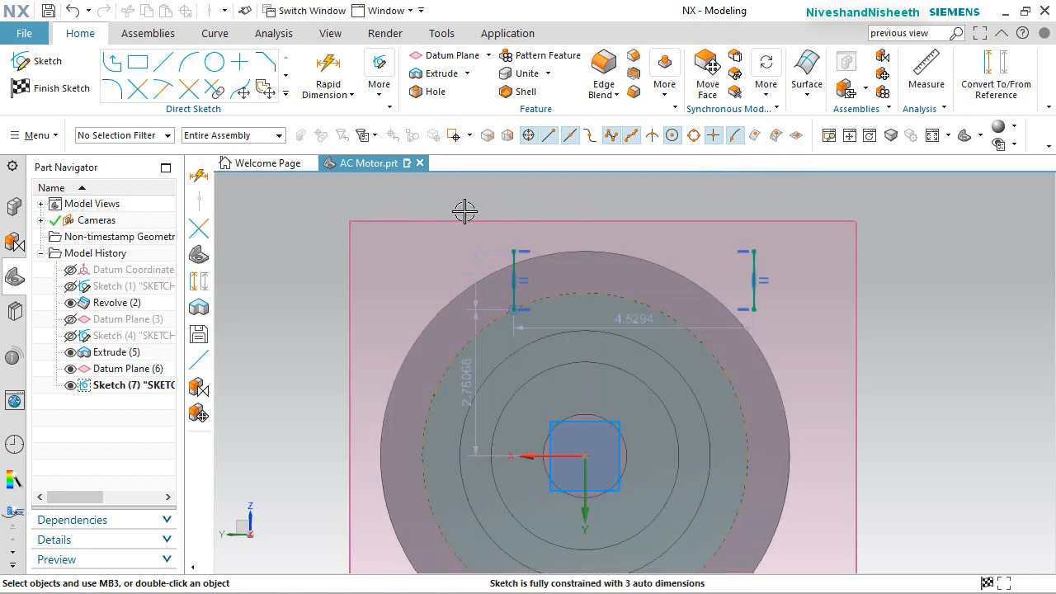
click(753, 310)
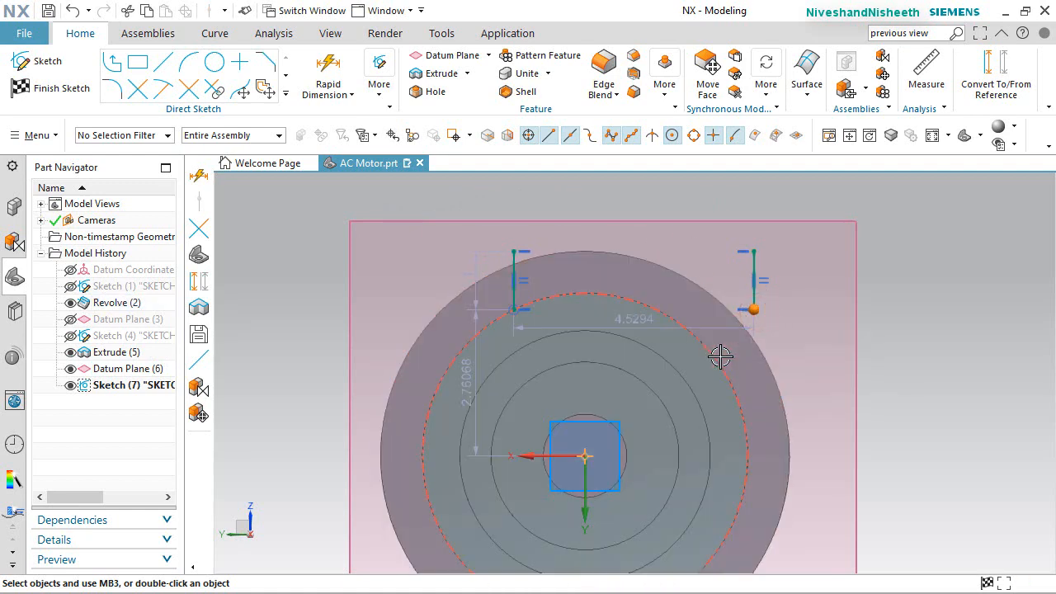
click(719, 356)
click(747, 326)
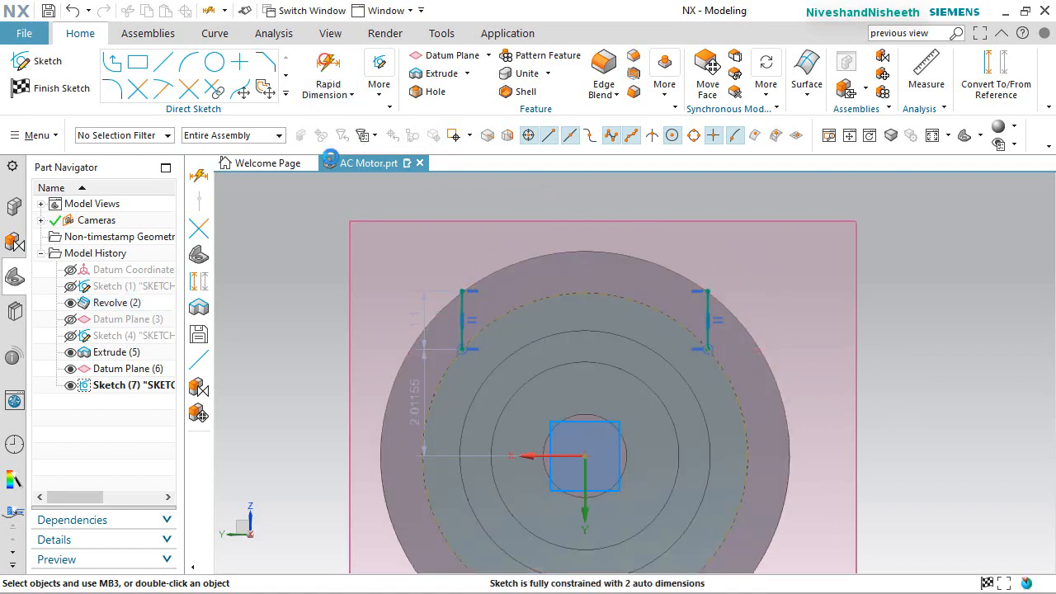
Dimension the horizontal distance between the two vertical lines and set it to 4.72441 in
scroll(615, 327, down, 2)
scroll(500, 278, up, 4)
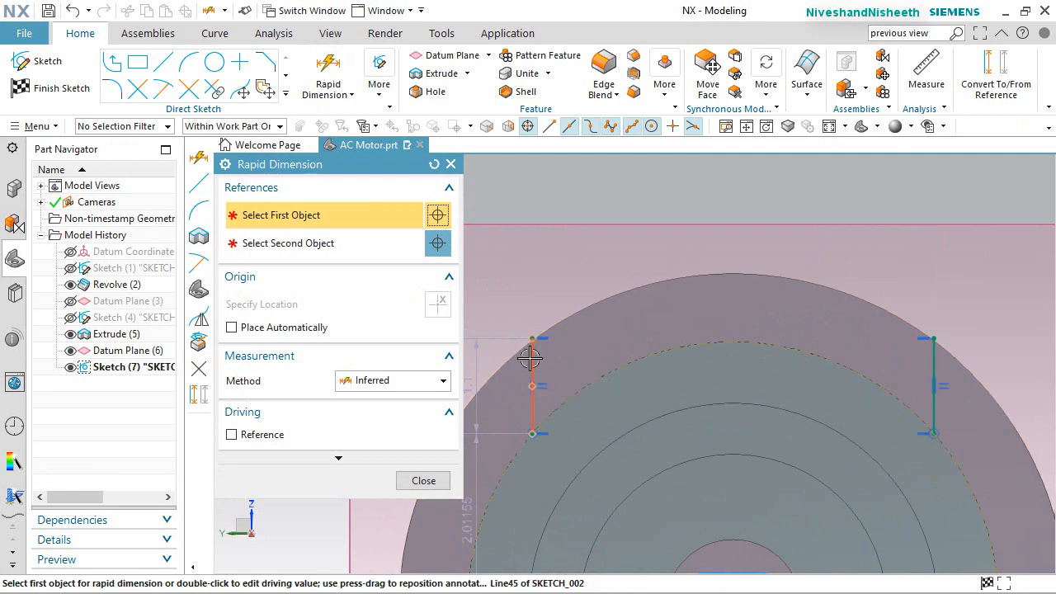
click(532, 357)
click(940, 363)
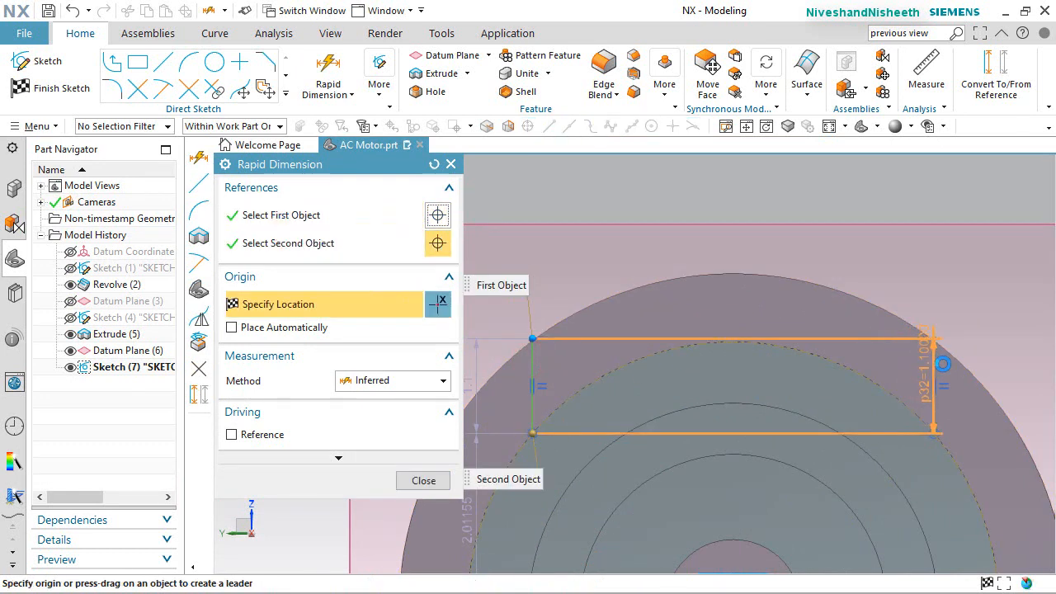
click(943, 364)
click(713, 187)
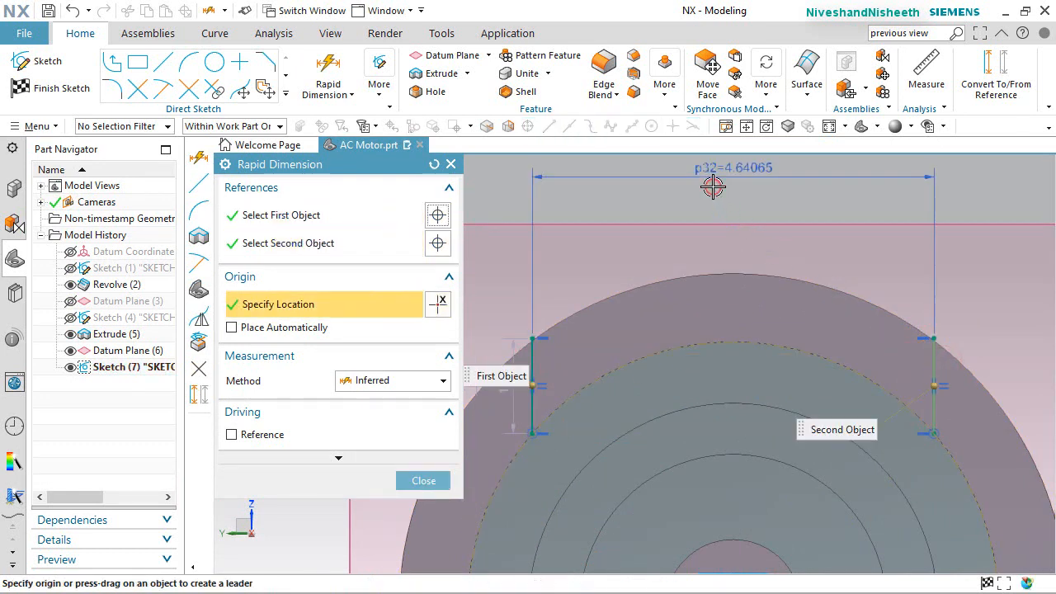
text(4.7)
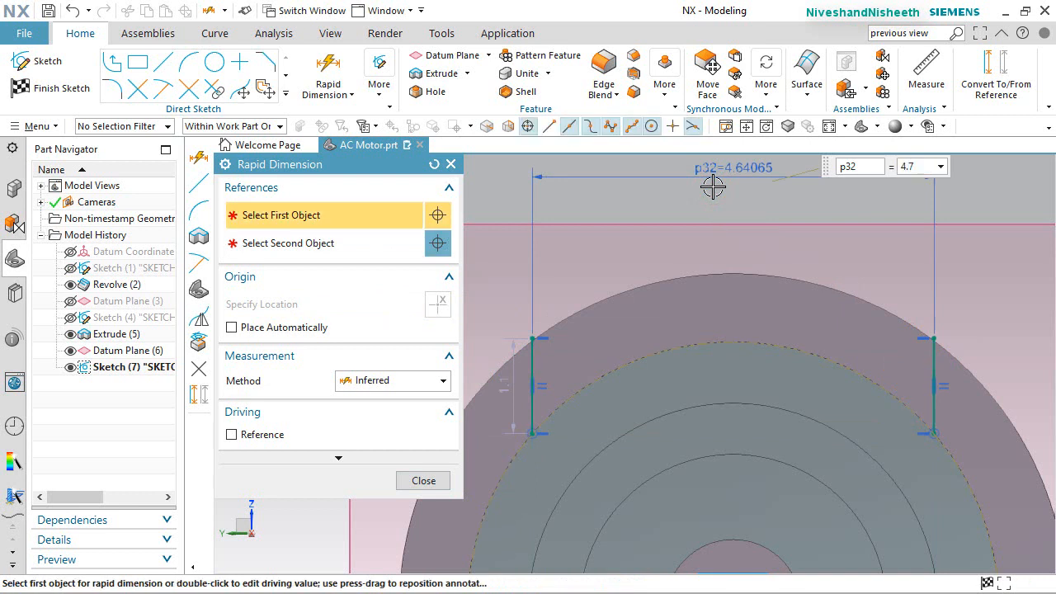
text(2441)
key(Return)
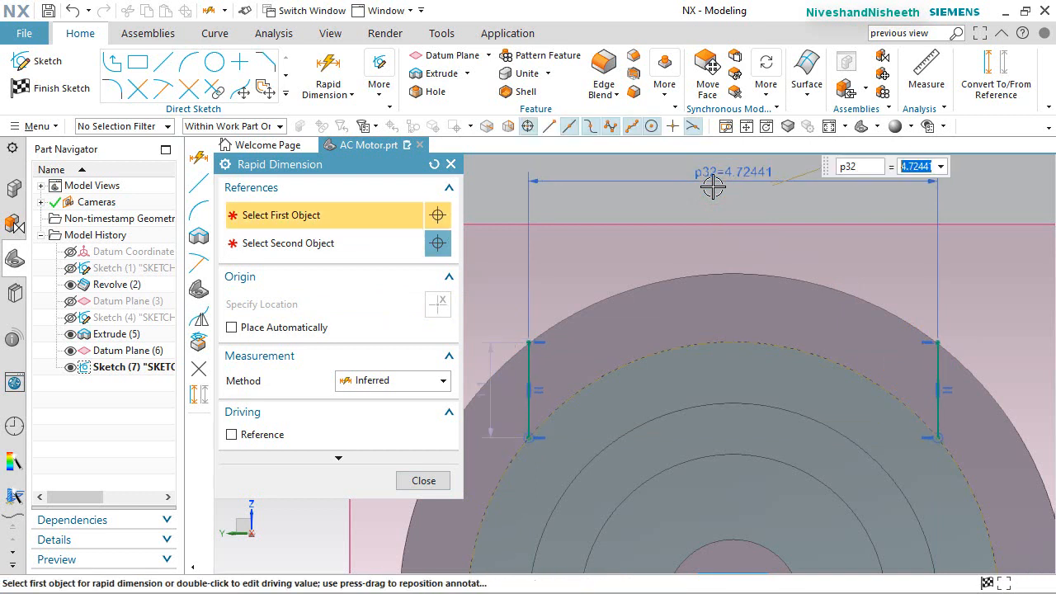
click(428, 484)
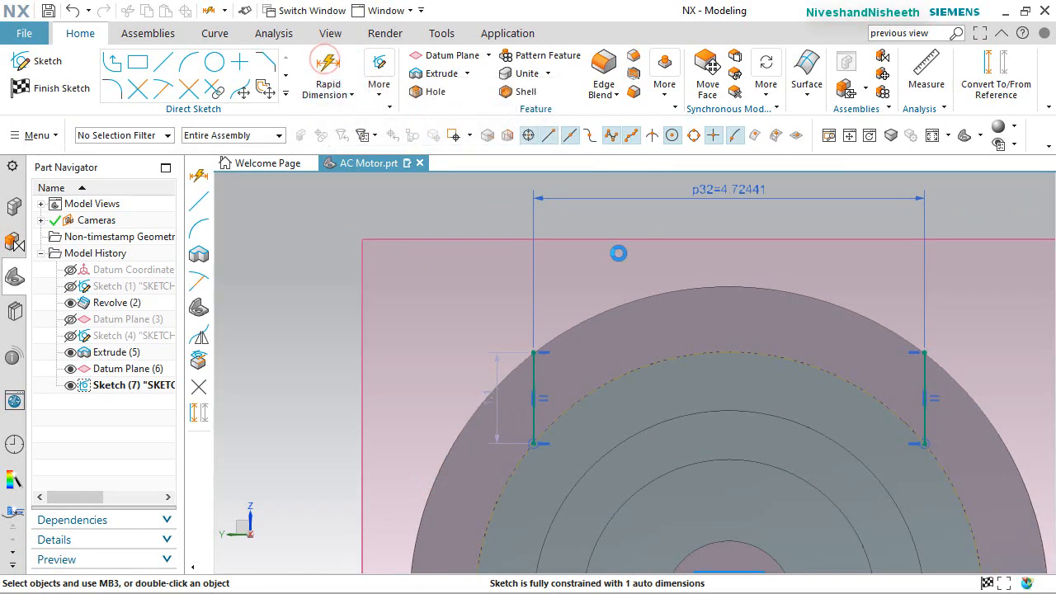
Dimension the vertical distance from the left line's upper endpoint to the sketch origin and set it to 5.03937 in
scroll(660, 246, down, 3)
scroll(541, 282, up, 1)
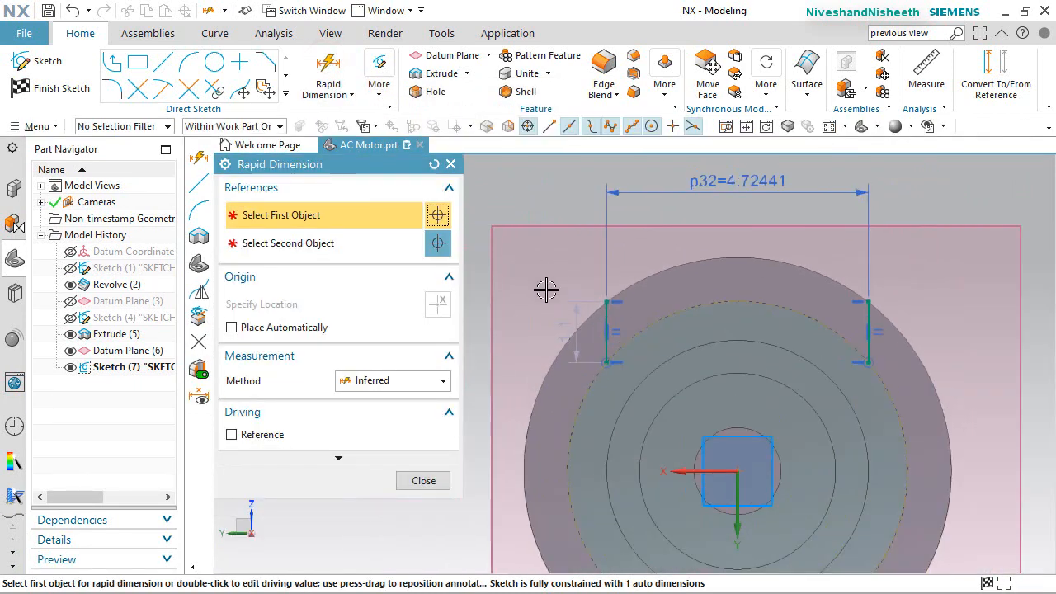
click(602, 300)
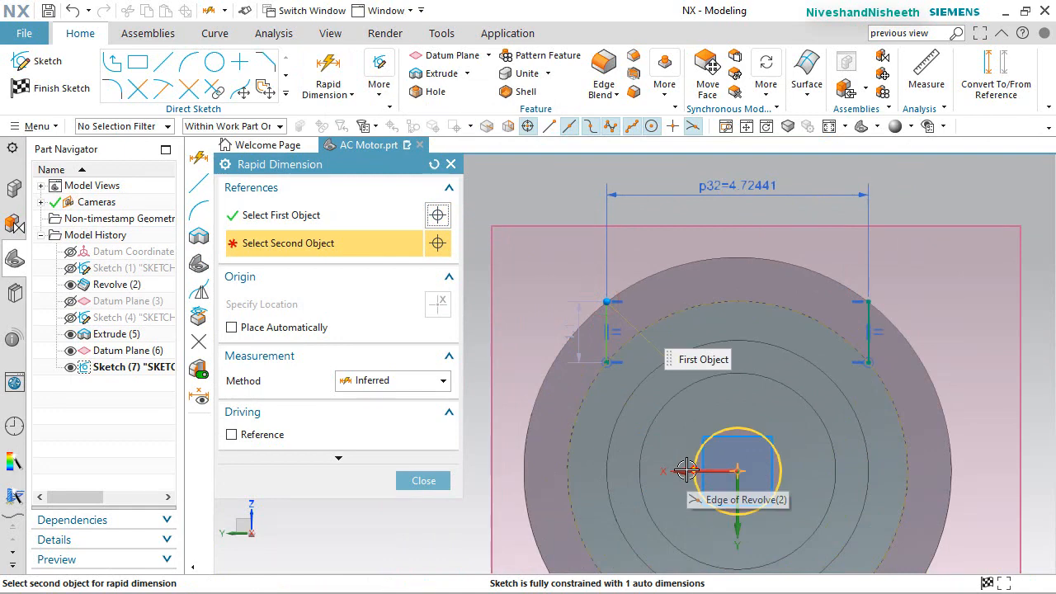
click(739, 470)
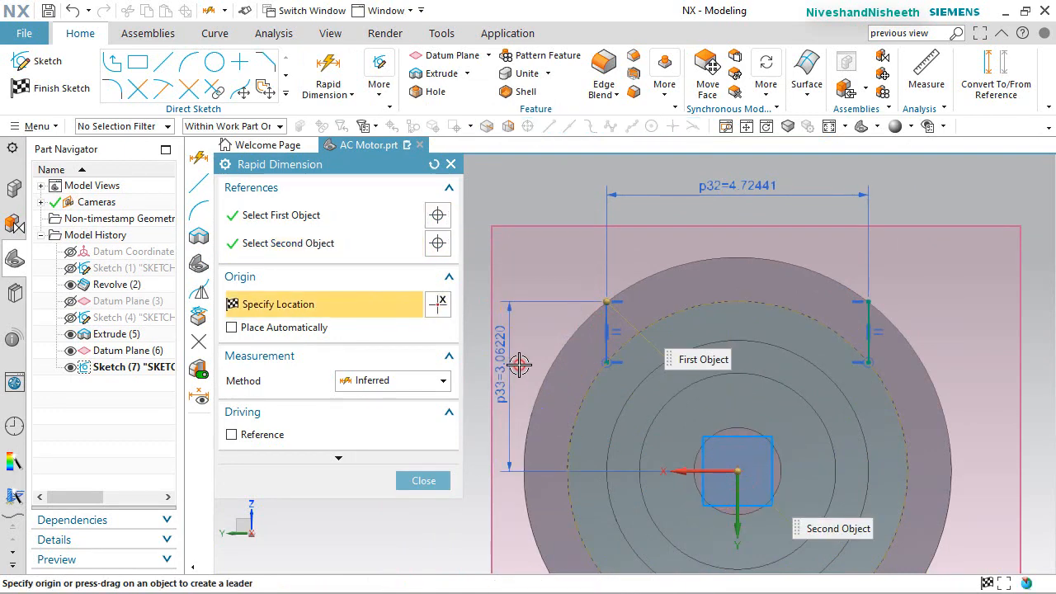
click(519, 364)
text(5)
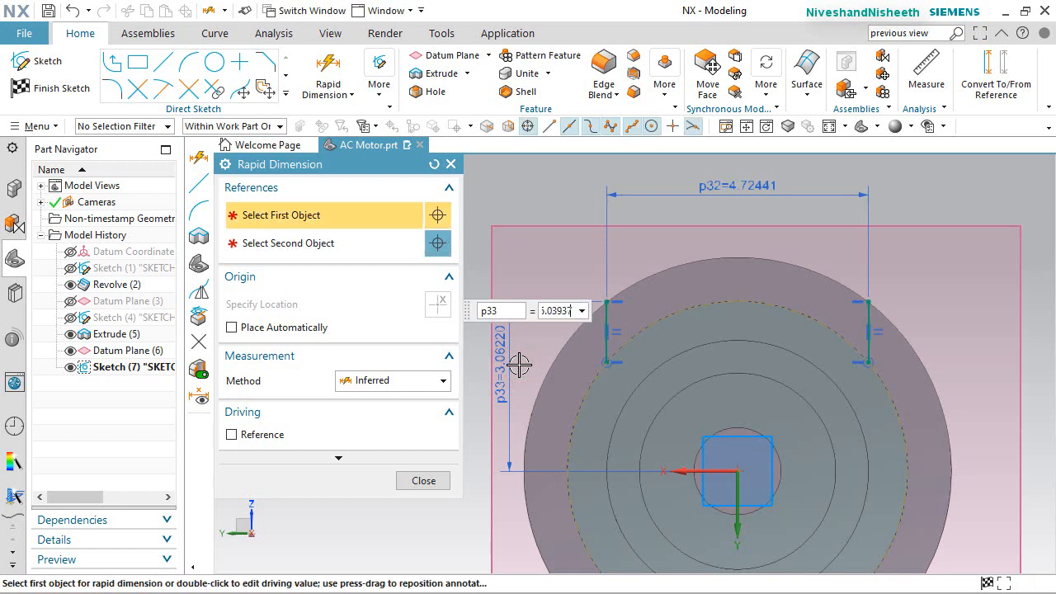
key(Return)
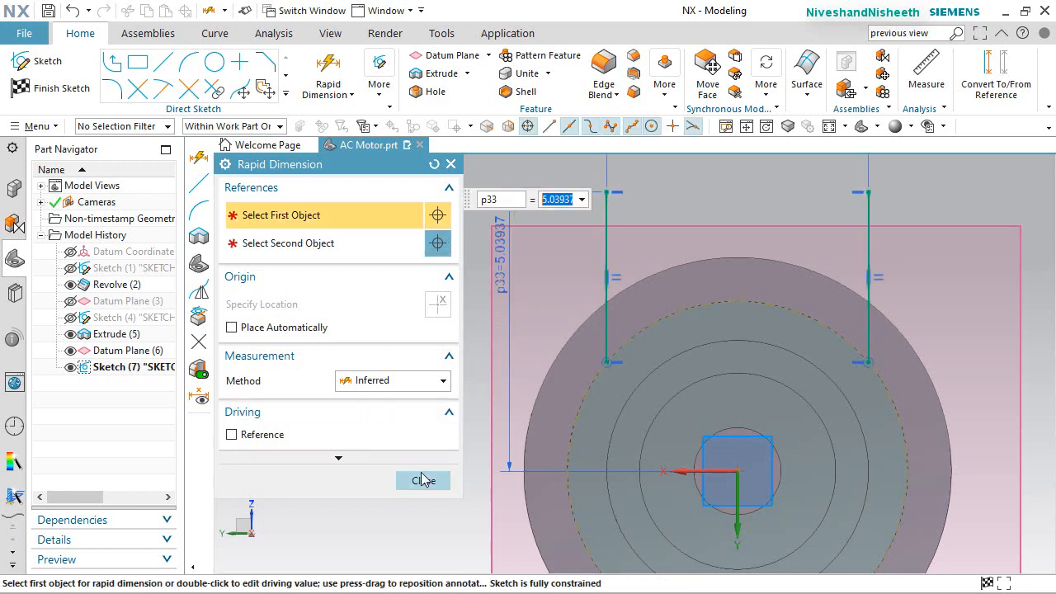
click(422, 480)
Draw a horizontal line connecting the upper endpoints of the two vertical lines
key(l)
scroll(393, 436, down, 1)
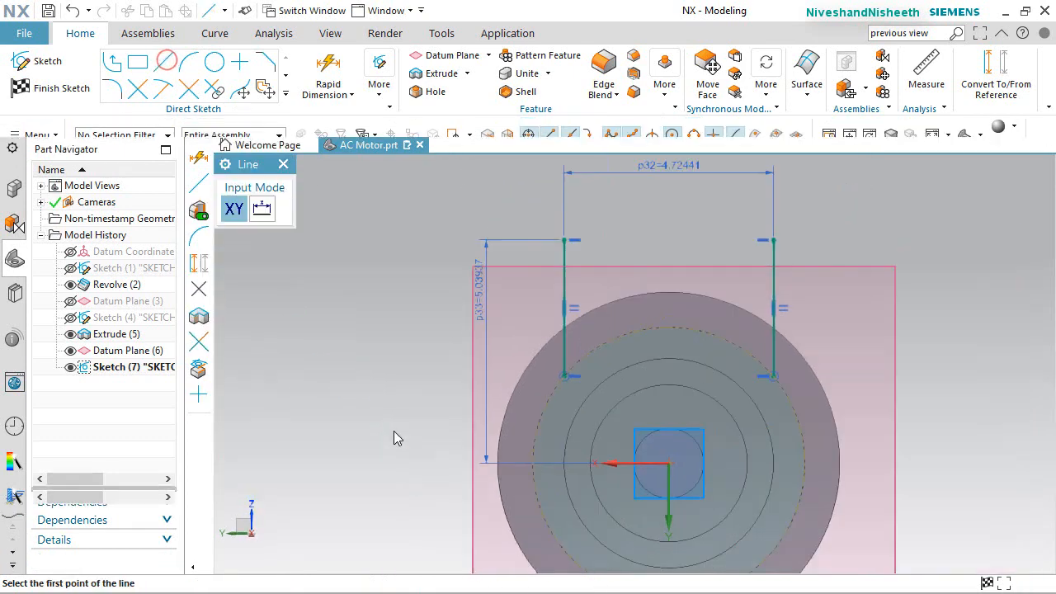
scroll(693, 207, up, 2)
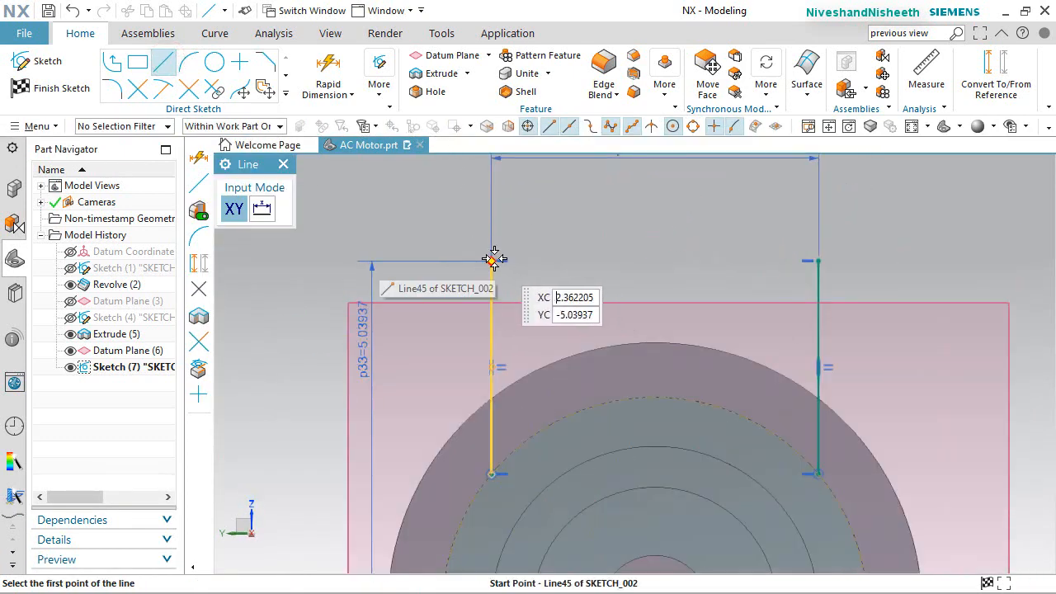
click(493, 259)
click(817, 260)
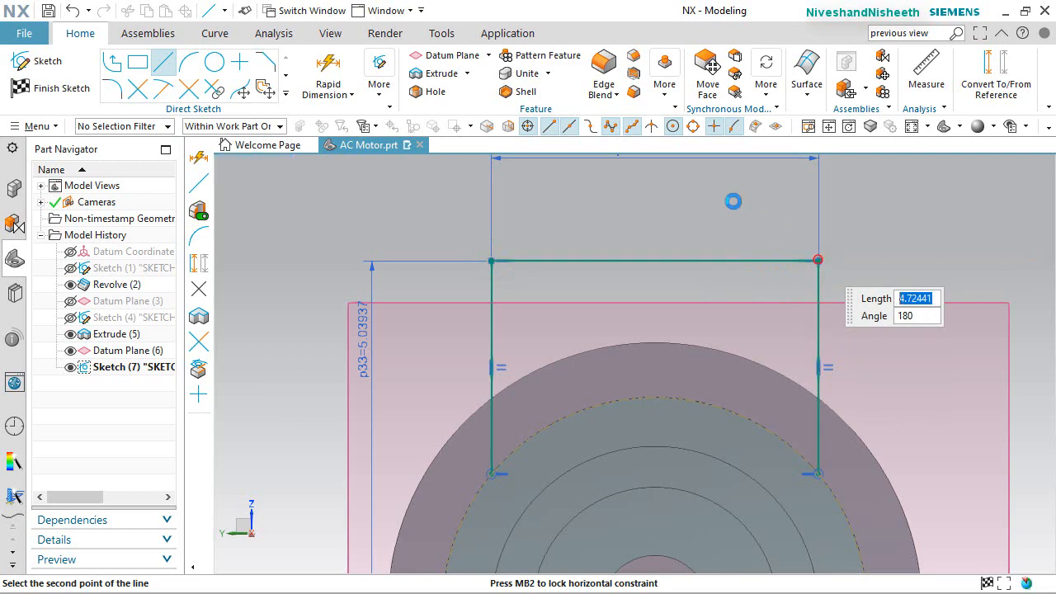
right_click(703, 175)
click(762, 251)
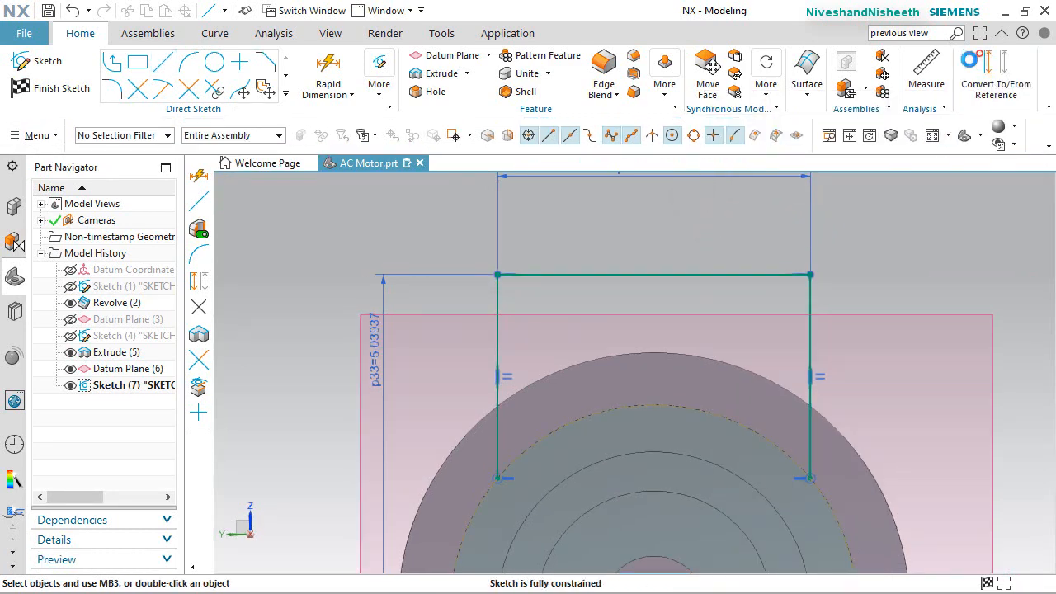
Convert the horizontal connecting line to a reference curve
click(982, 74)
click(718, 275)
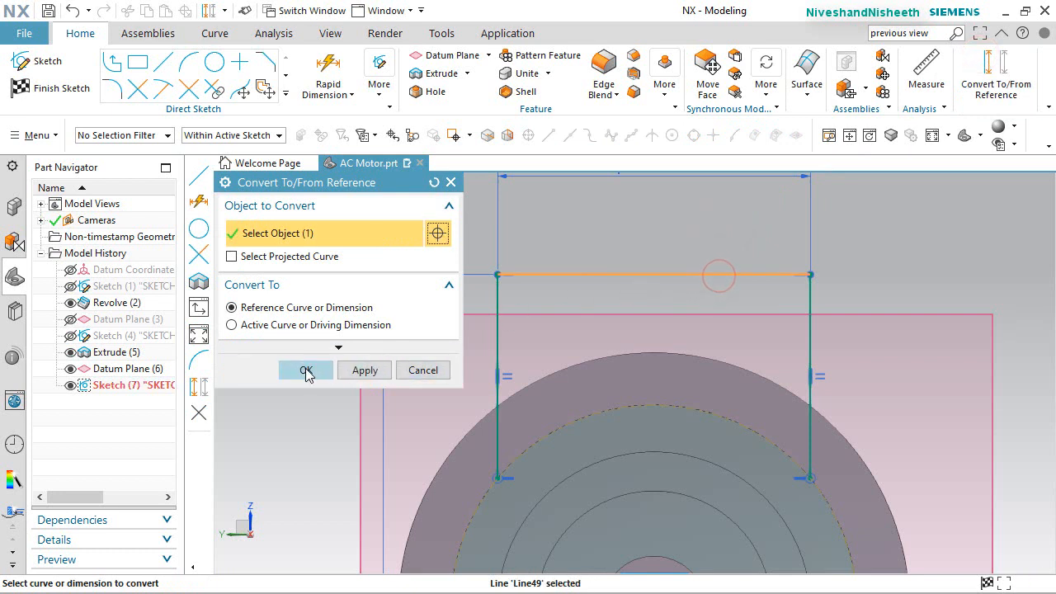
click(304, 370)
Draw a 0.59055 in horizontal line inward from the left vertical line's upper endpoint, along the reference line
key(l)
scroll(603, 254, up, 5)
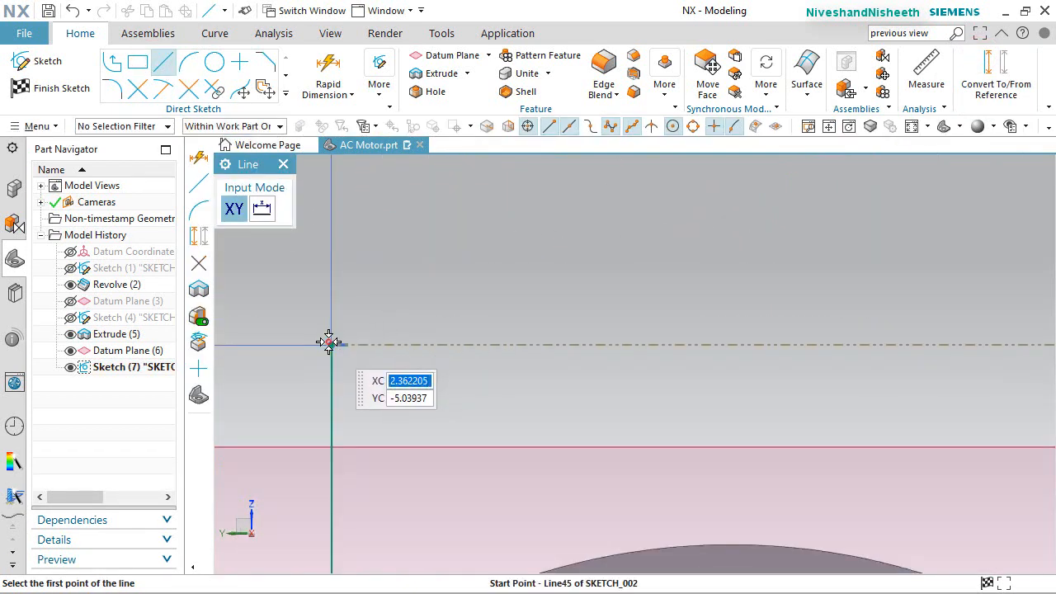
click(329, 342)
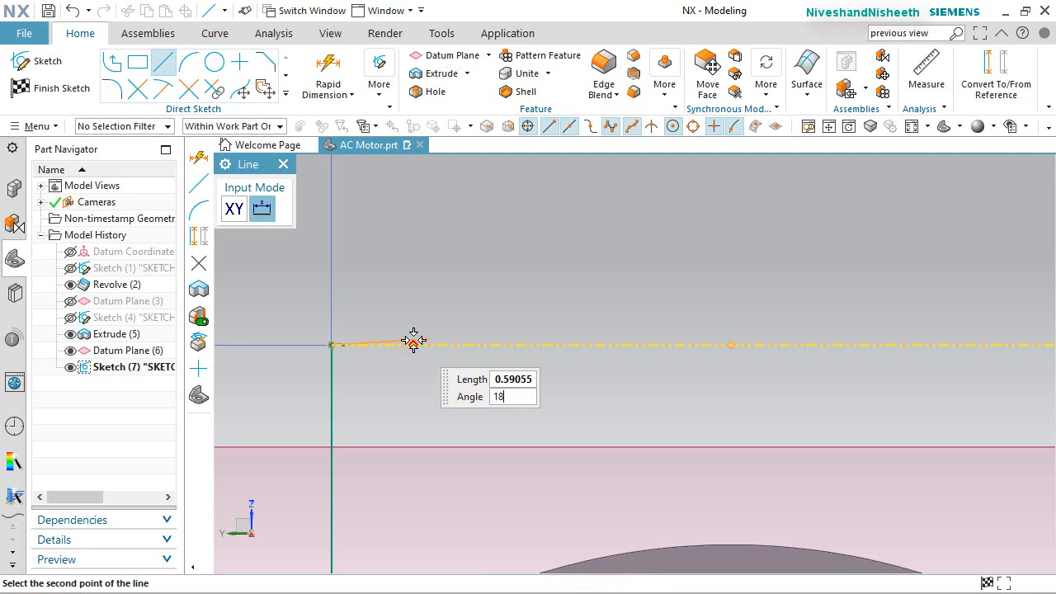
key(Return)
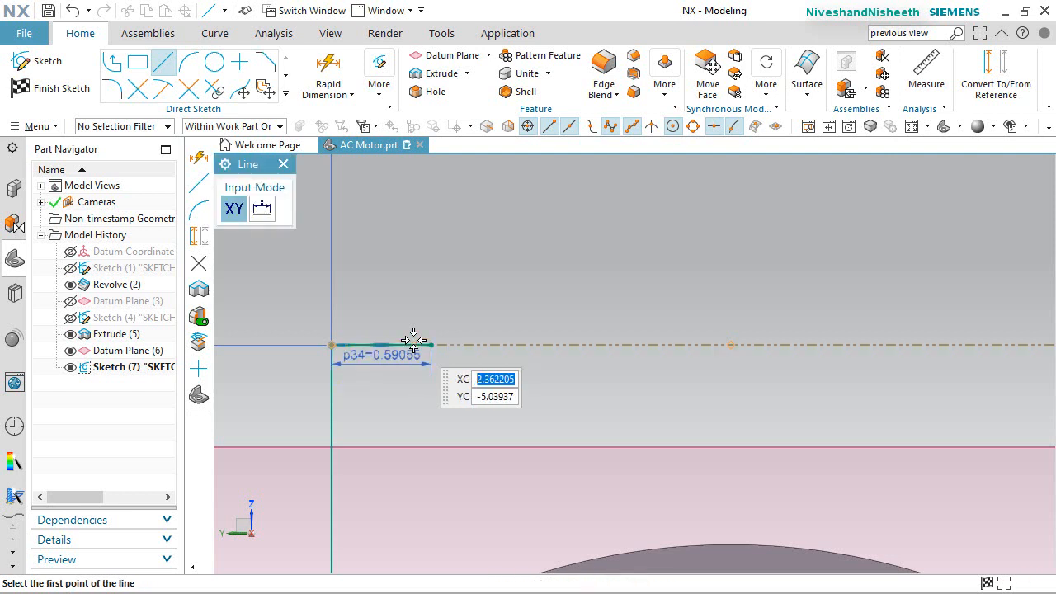
Draw a matching 0.59055 in line at angle 0 inward from the right vertical line's upper endpoint
scroll(415, 347, up, 2)
scroll(414, 347, down, 2)
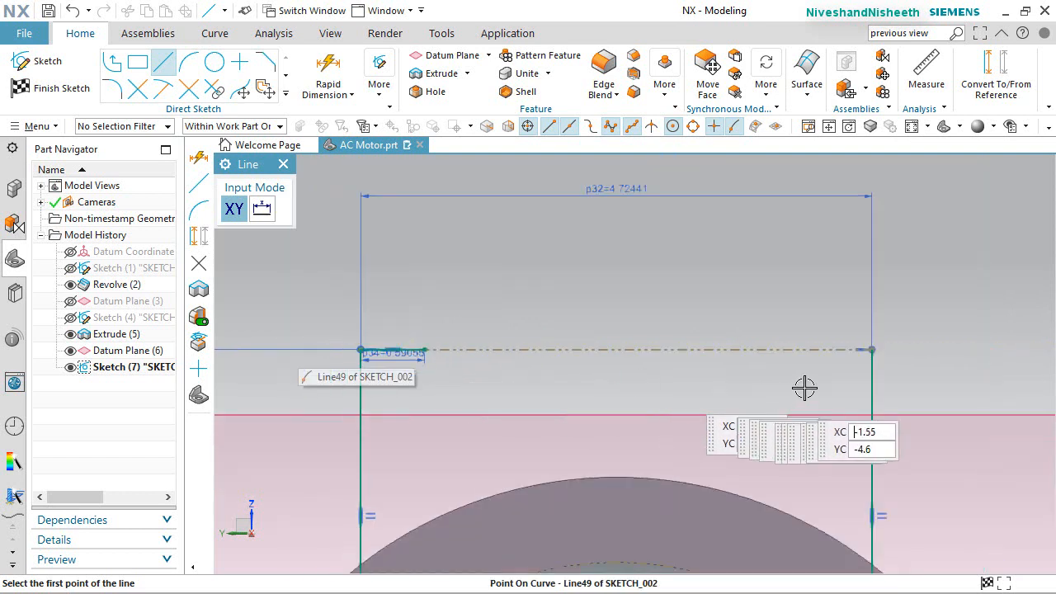
click(871, 350)
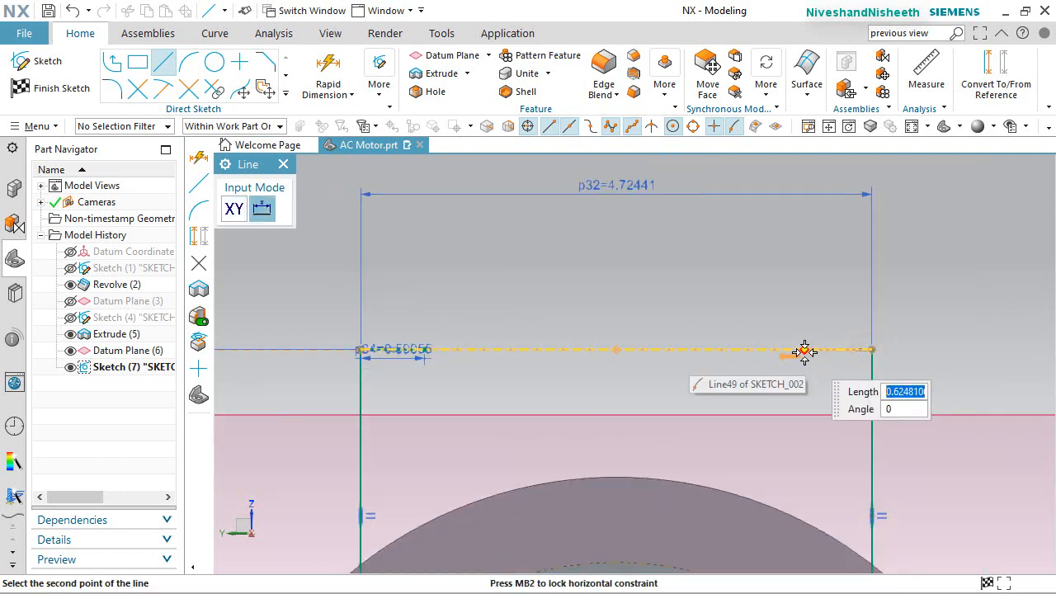
text(.59055)
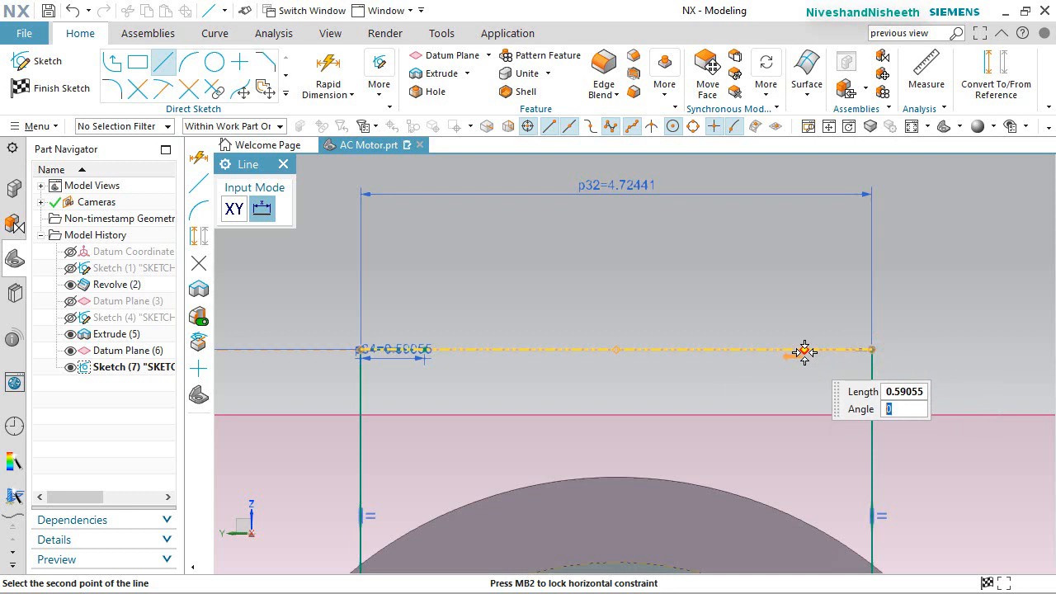
click(804, 352)
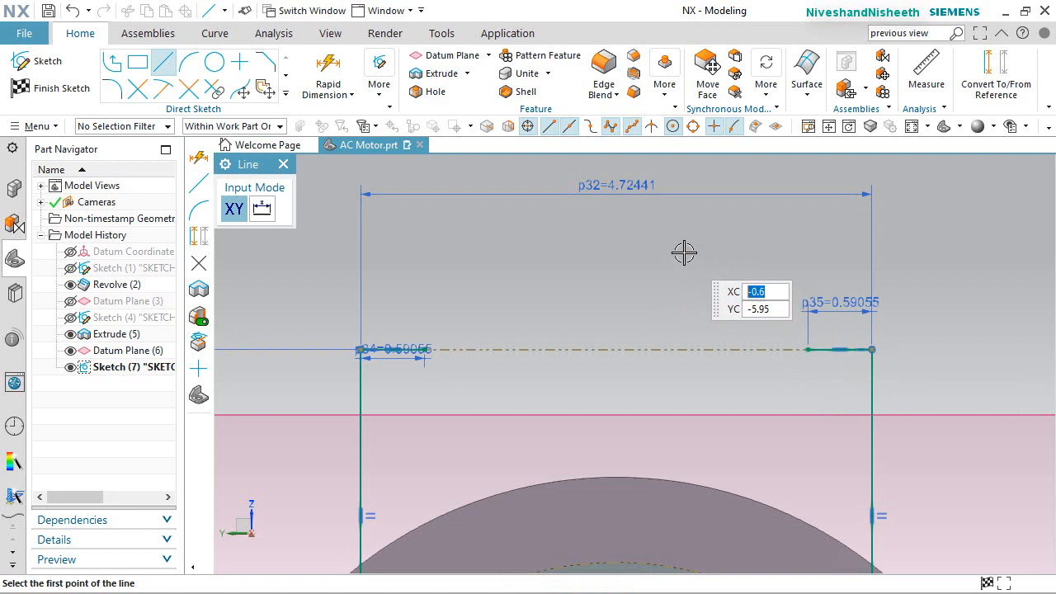
Draw a three-point arc bulging upward between the inner endpoints of the two short horizontal lines
click(186, 70)
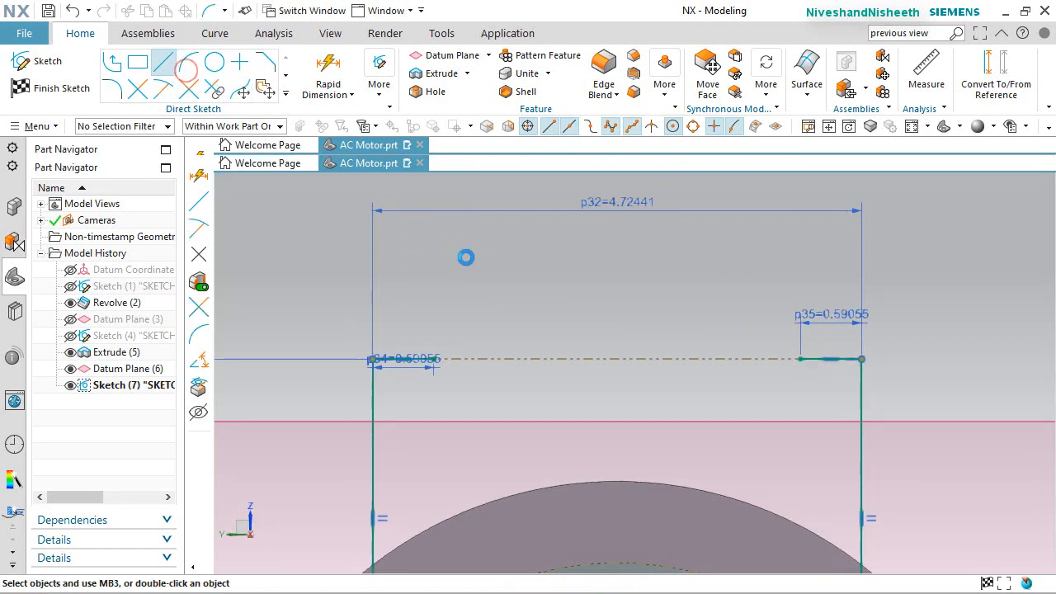
click(235, 208)
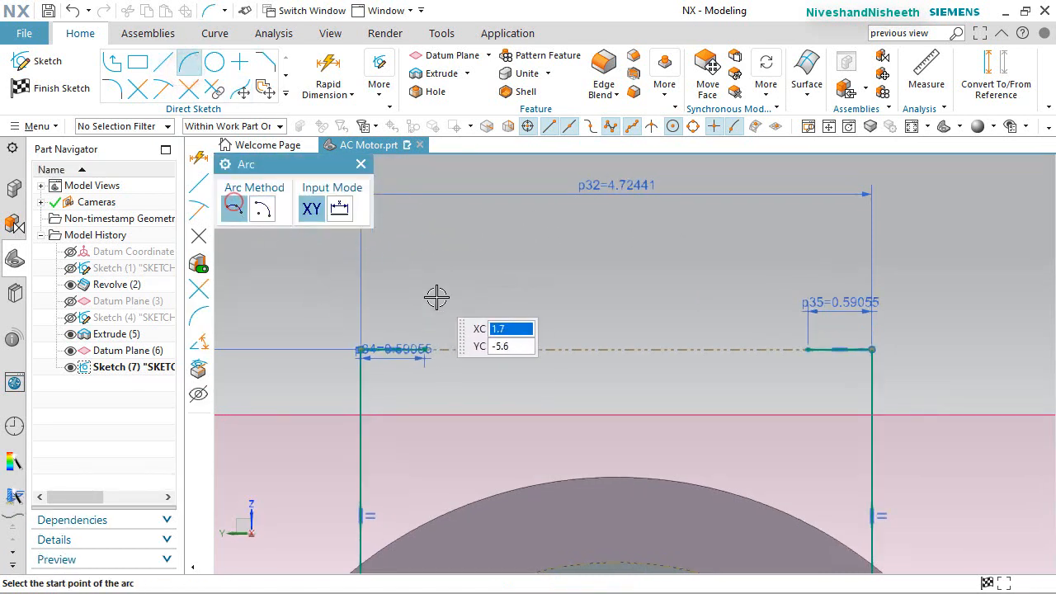
scroll(434, 339, up, 4)
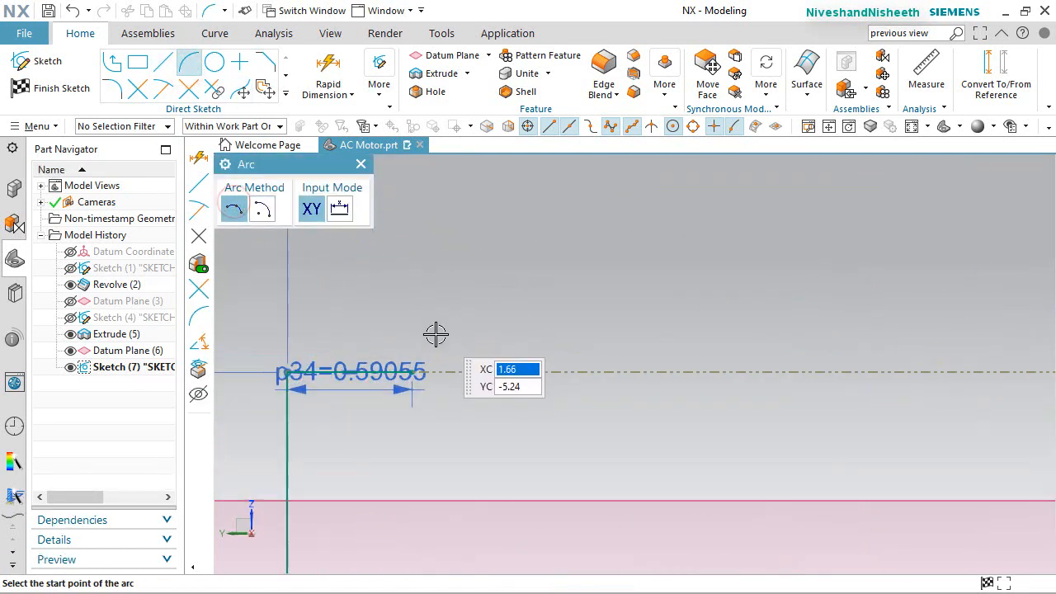
click(407, 377)
click(467, 404)
scroll(446, 416, down, 4)
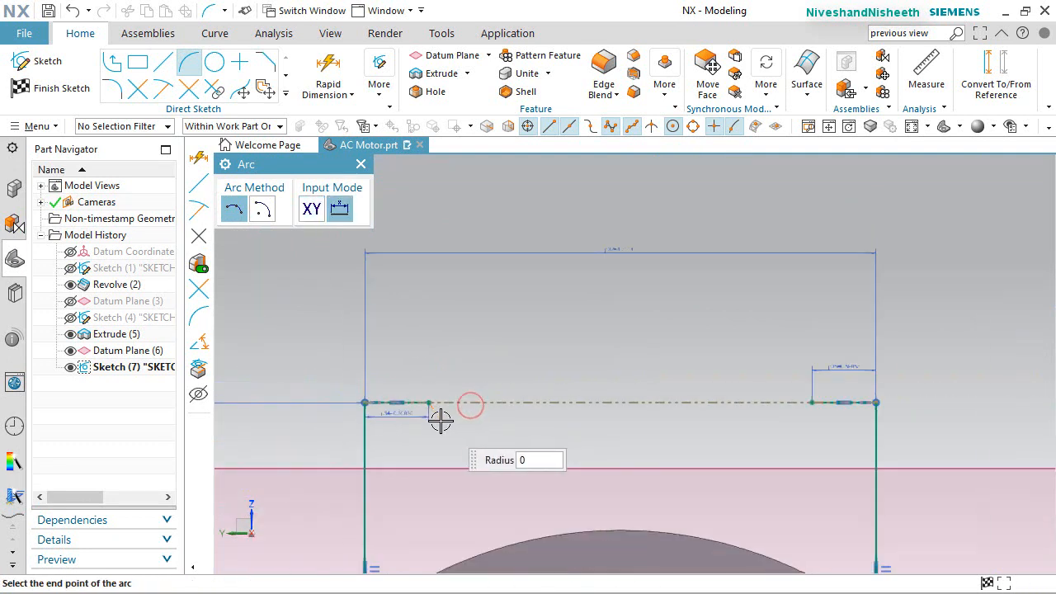
scroll(792, 438, up, 1)
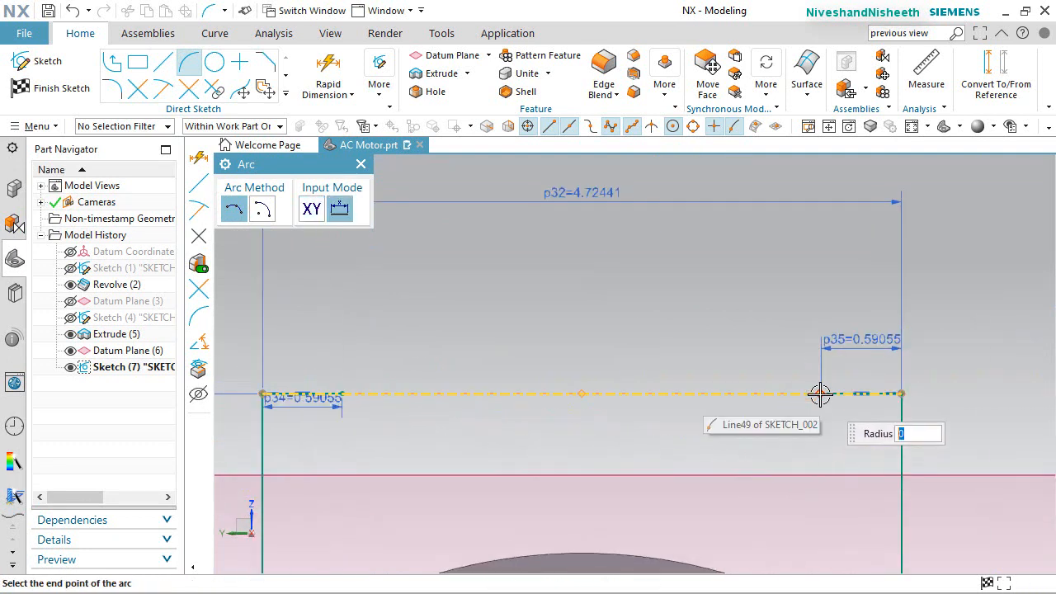
click(819, 394)
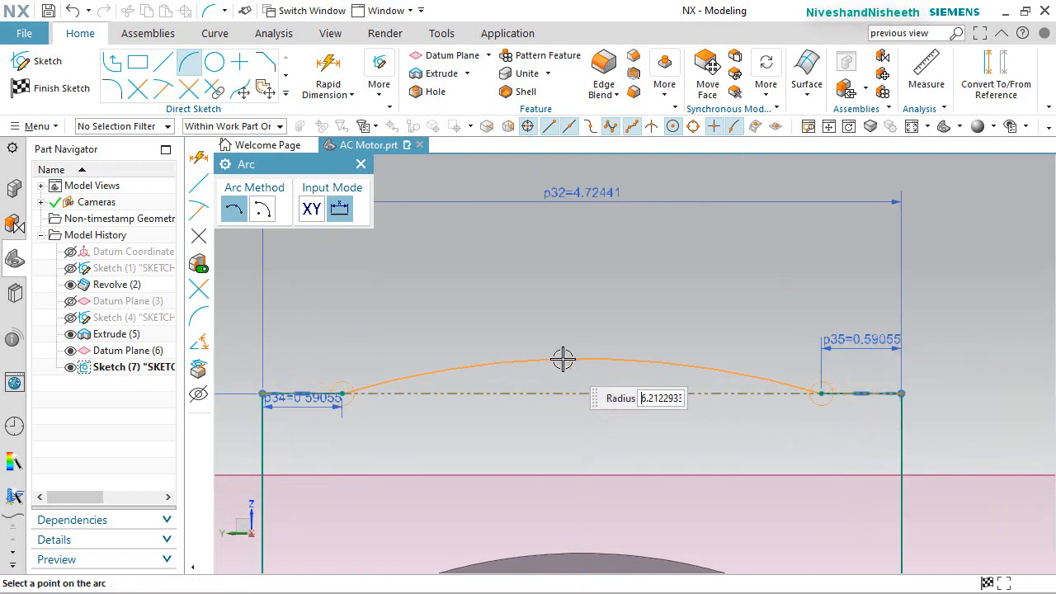
click(562, 360)
key(Escape)
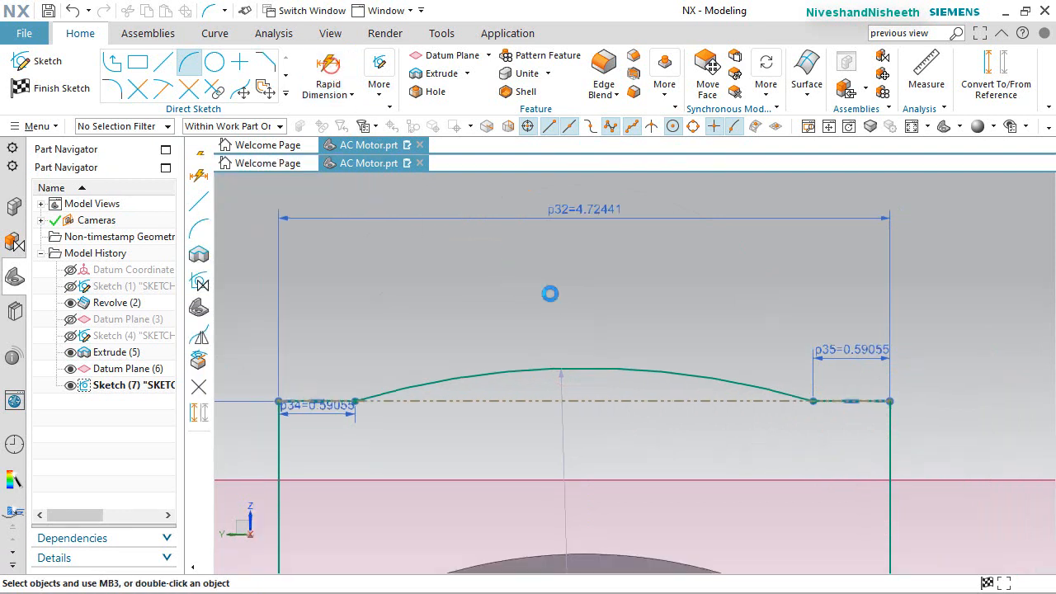
Dimension the vertical height from the arc's crest to the short horizontal line and set it to 0.27559 in
key(d)
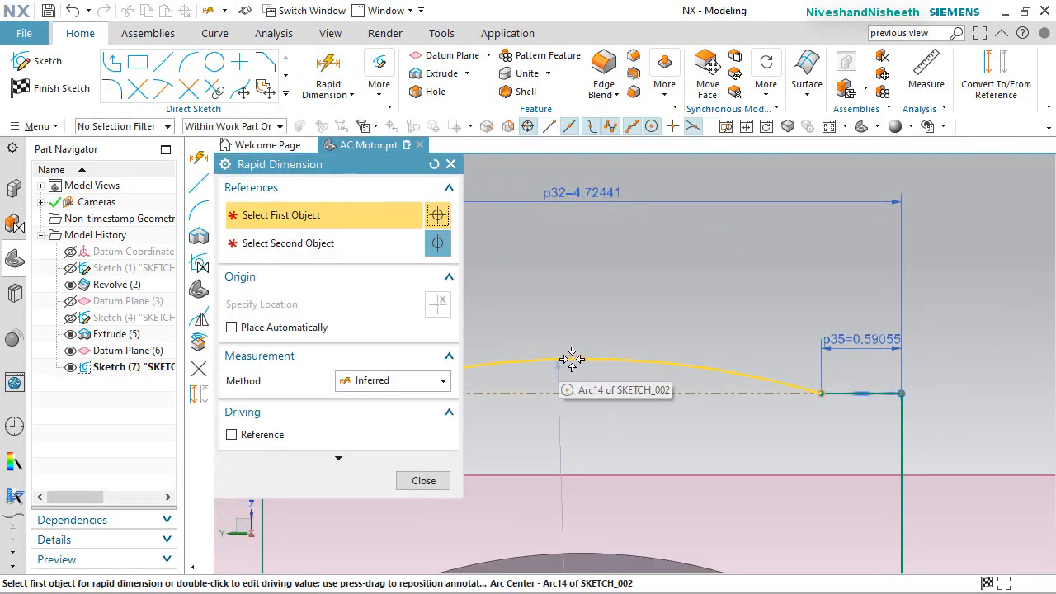
click(580, 359)
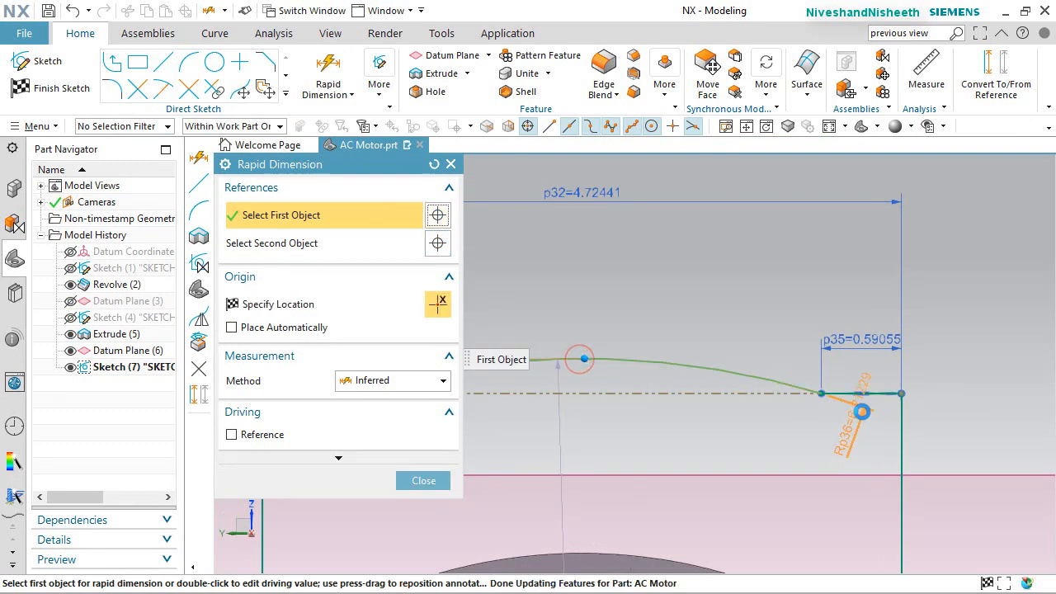
click(827, 392)
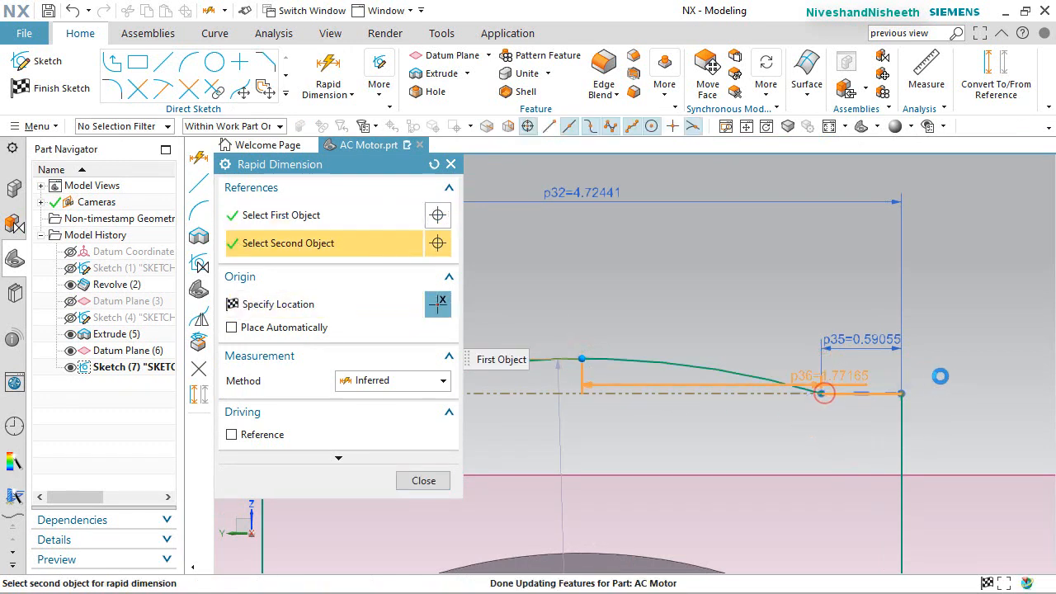
click(969, 378)
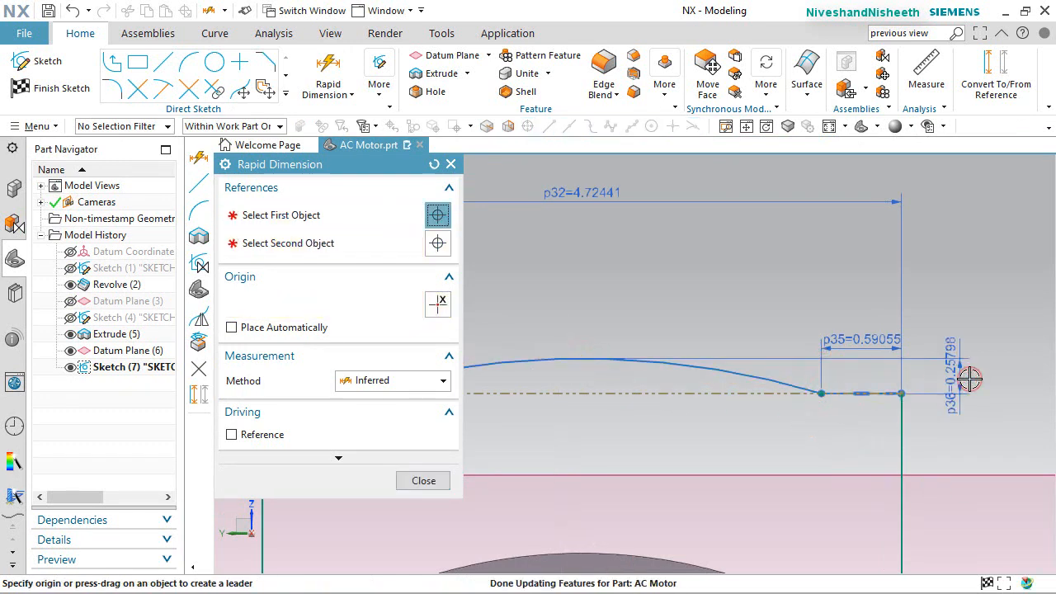
text(.27)
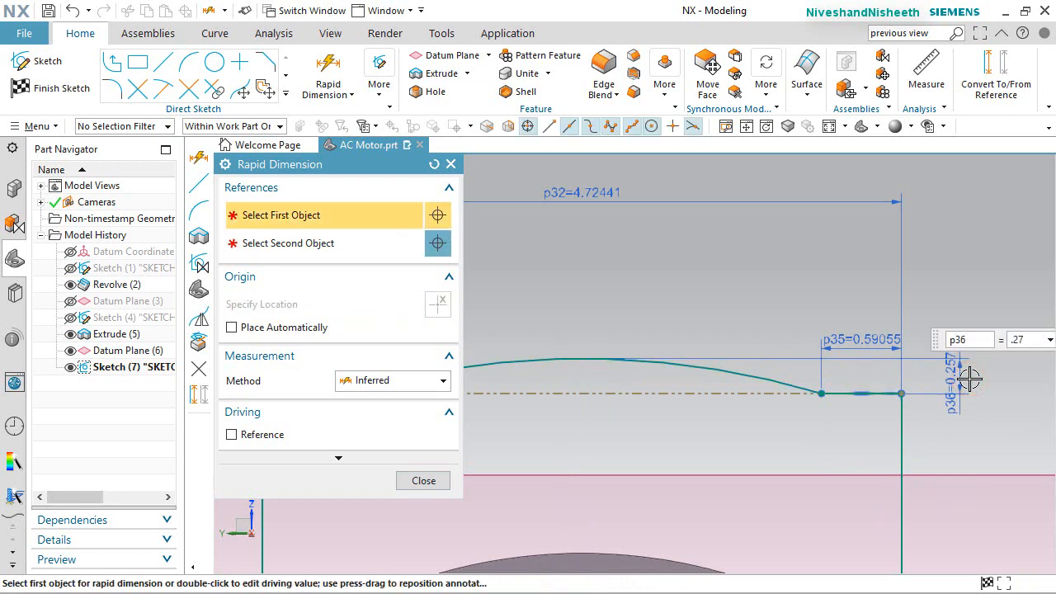
text(559)
key(Return)
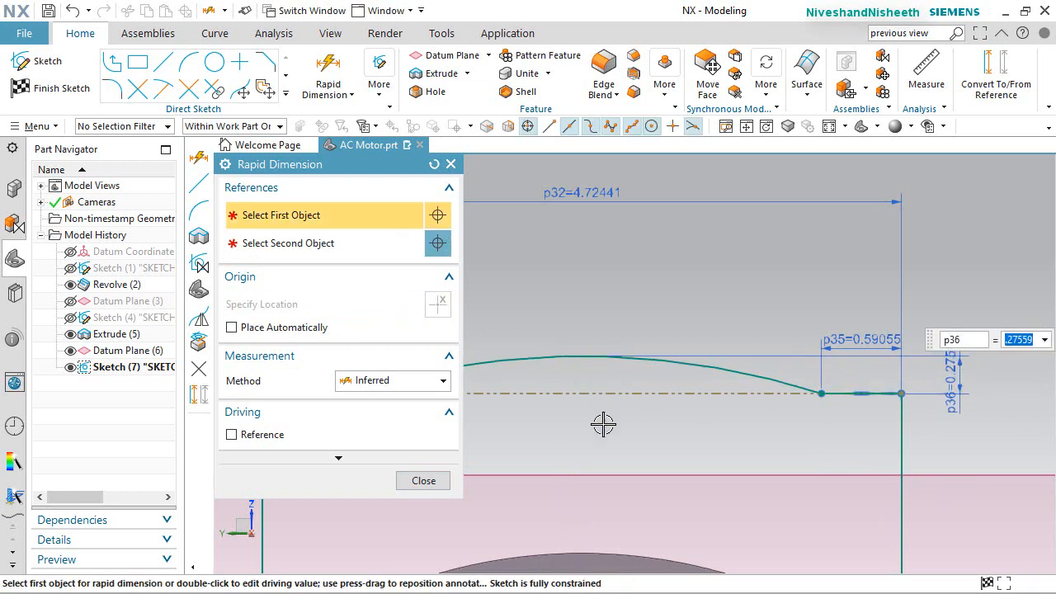
click(422, 480)
Close the profile with an origin-centred arc between the lower endpoints of the two vertical lines, and finish the sketch
scroll(556, 309, down, 3)
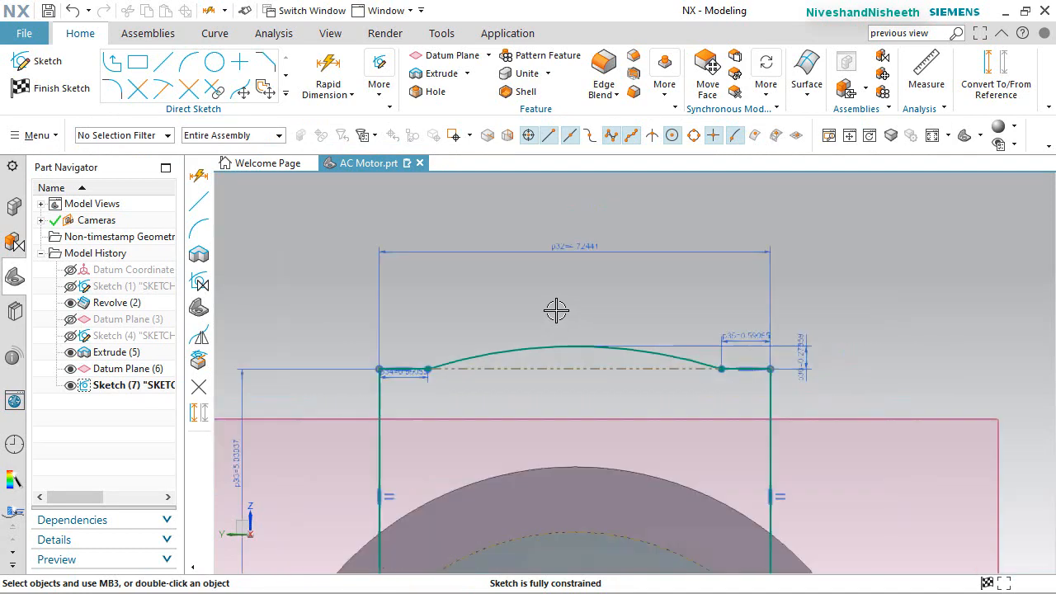
scroll(523, 283, down, 3)
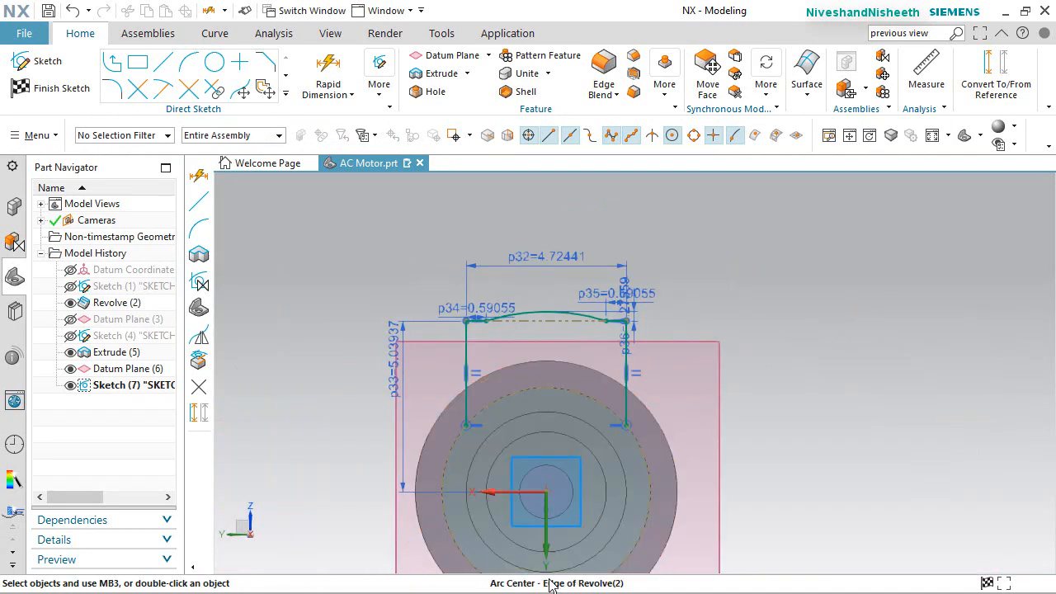
scroll(559, 557, up, 2)
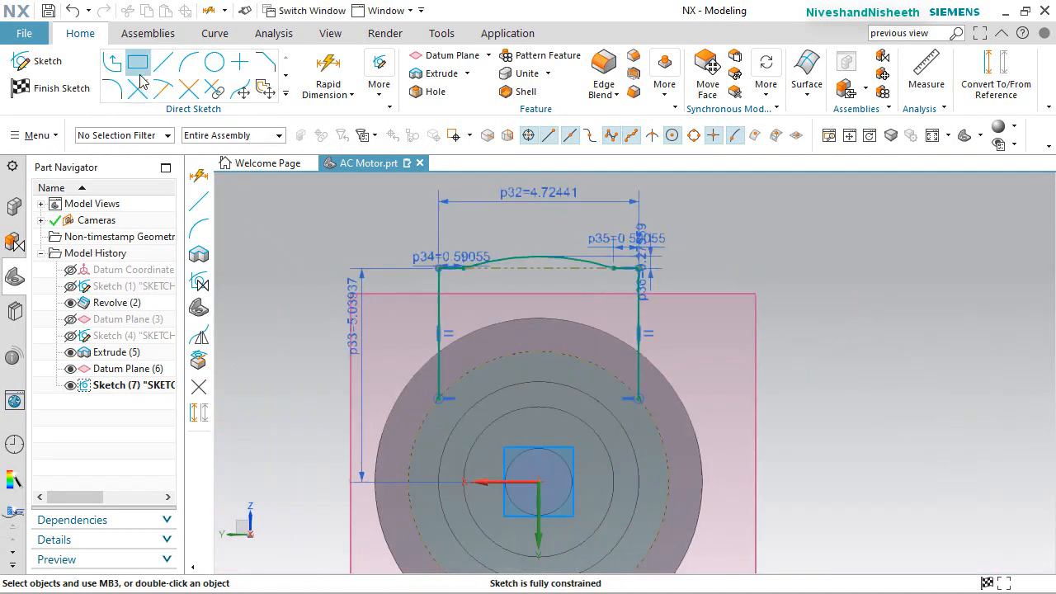
click(188, 62)
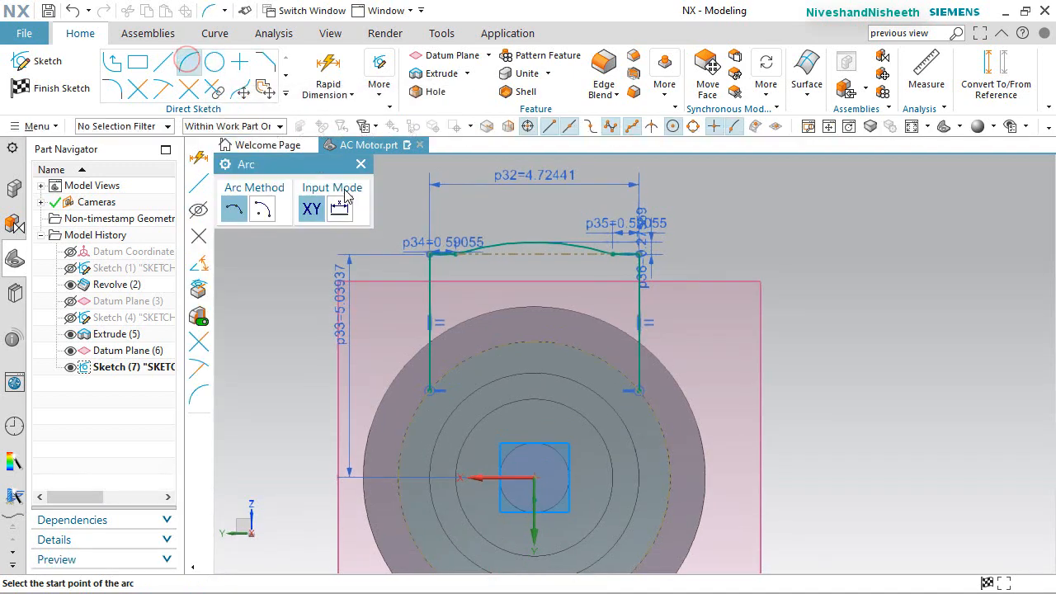
click(534, 478)
scroll(507, 431, down, 2)
scroll(462, 405, up, 5)
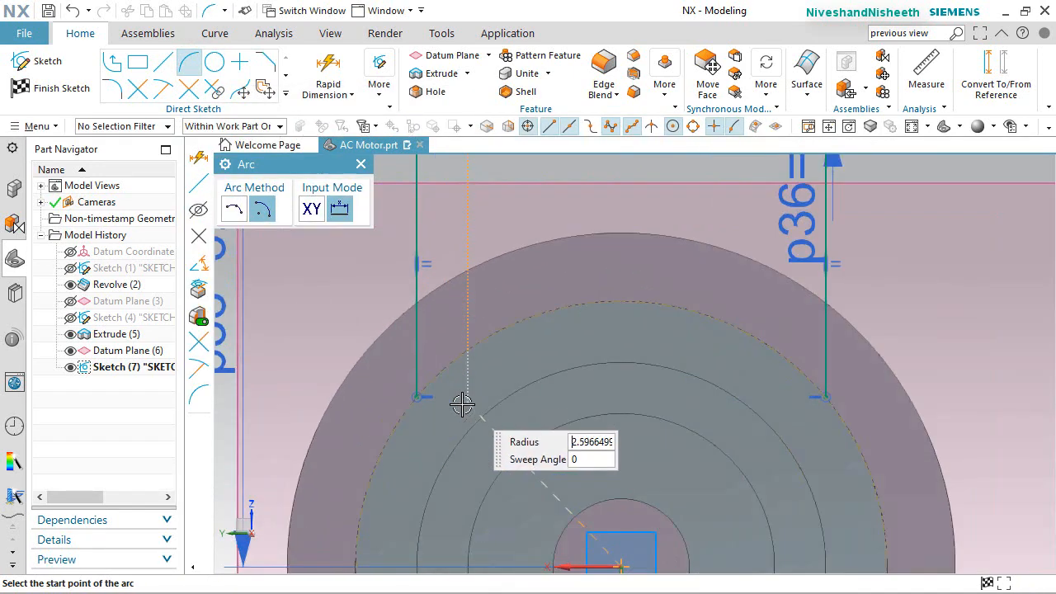
click(402, 394)
click(471, 406)
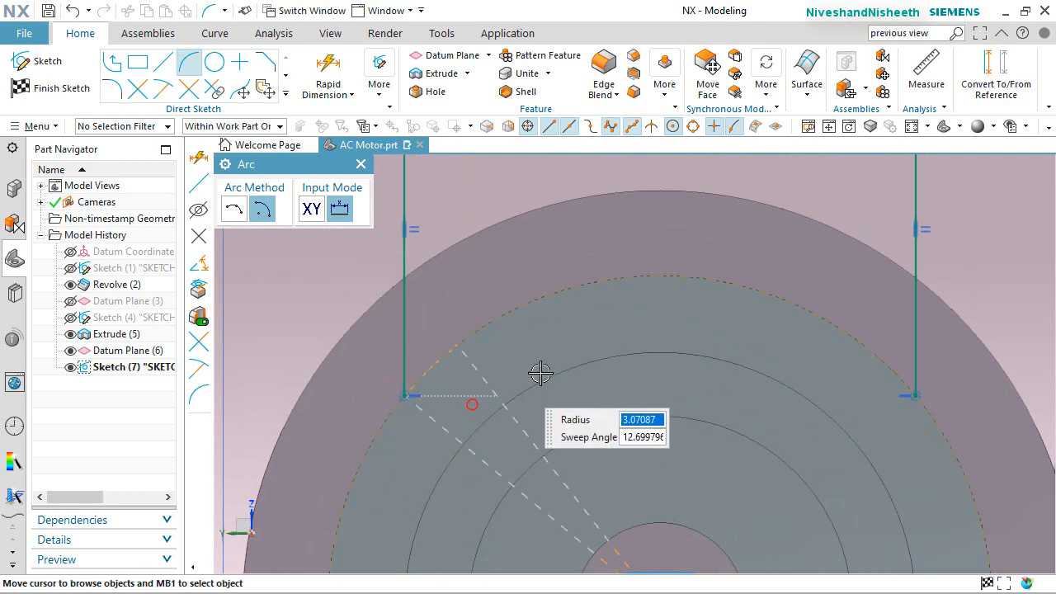
click(917, 398)
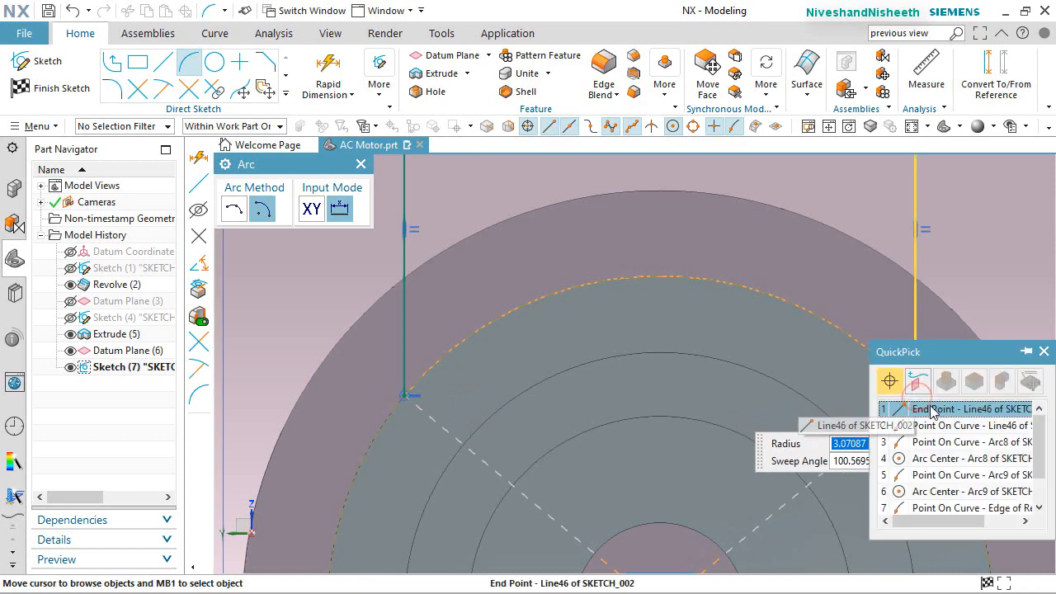
click(903, 405)
scroll(534, 283, down, 3)
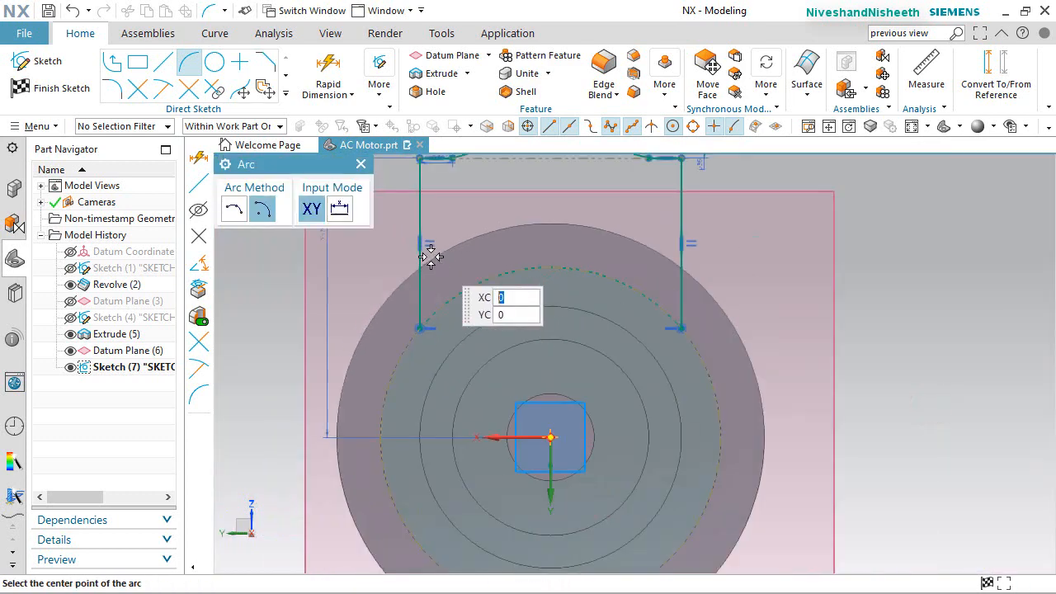
click(360, 163)
click(78, 99)
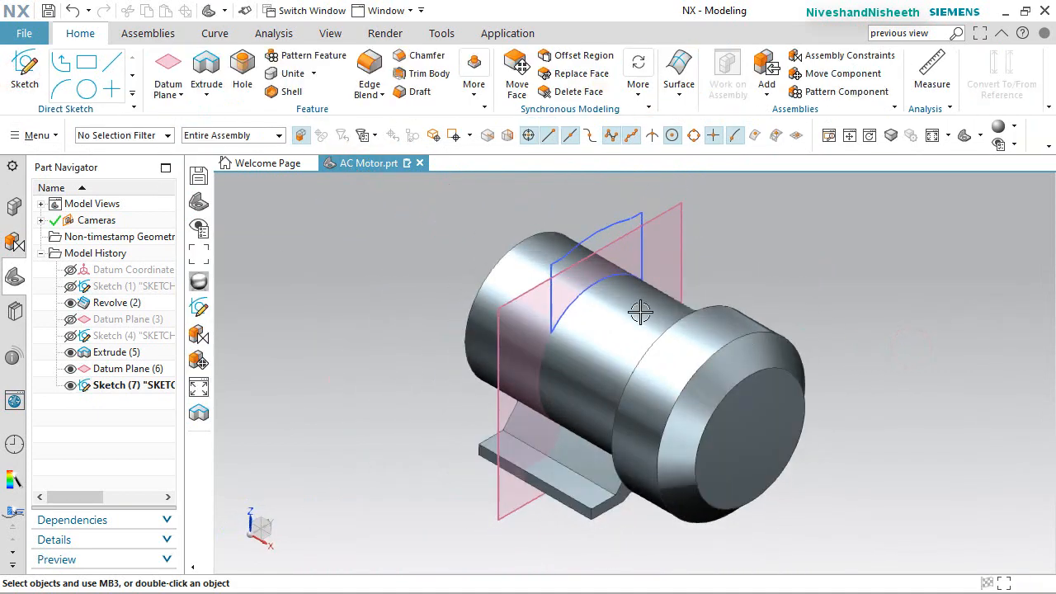
Hide the offset datum plane carrying the profile sketch and save the part
click(248, 516)
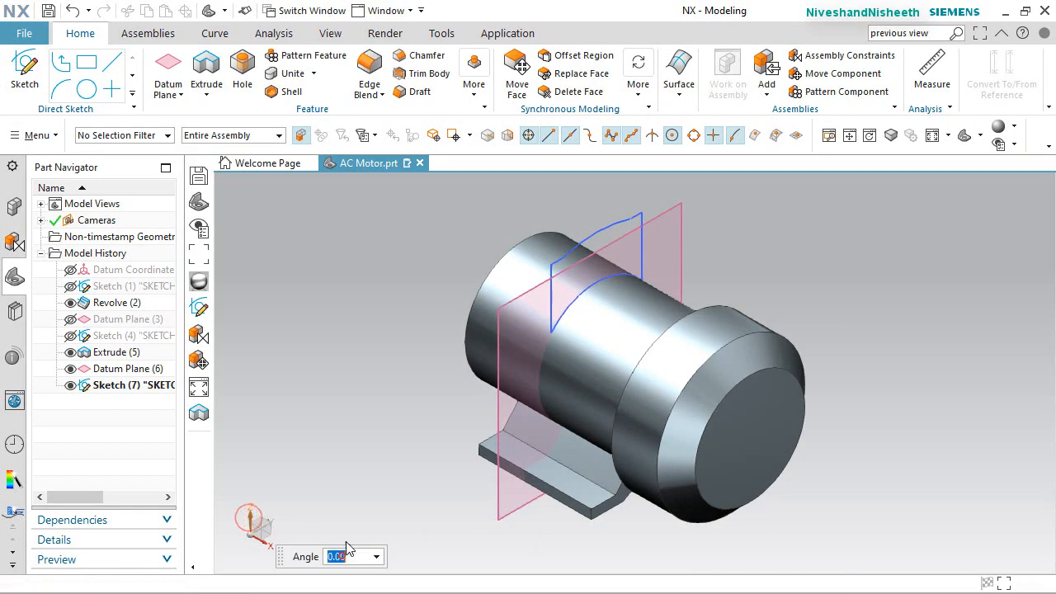
key(Return)
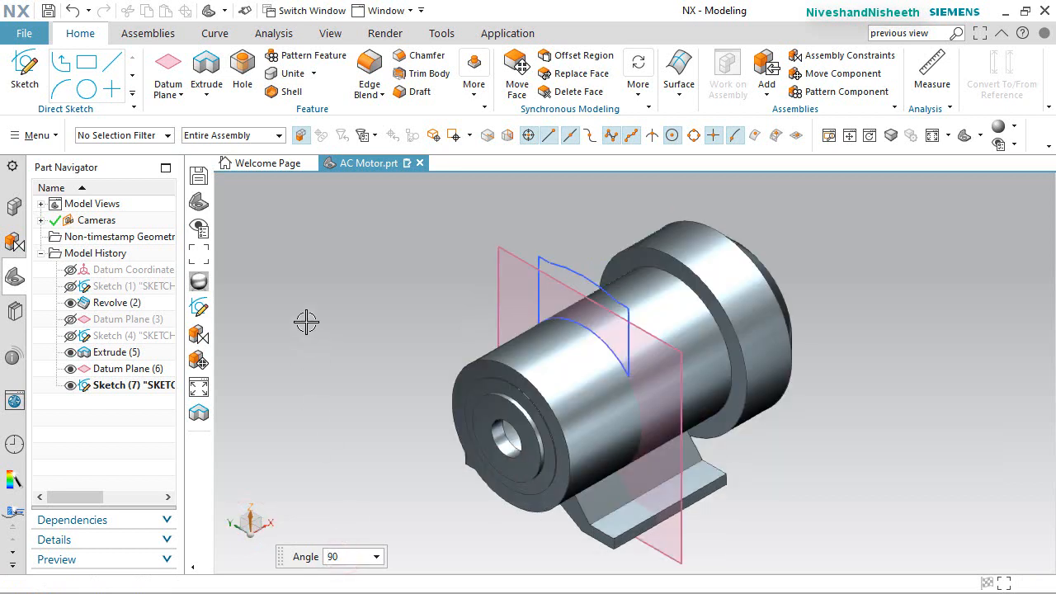
click(71, 369)
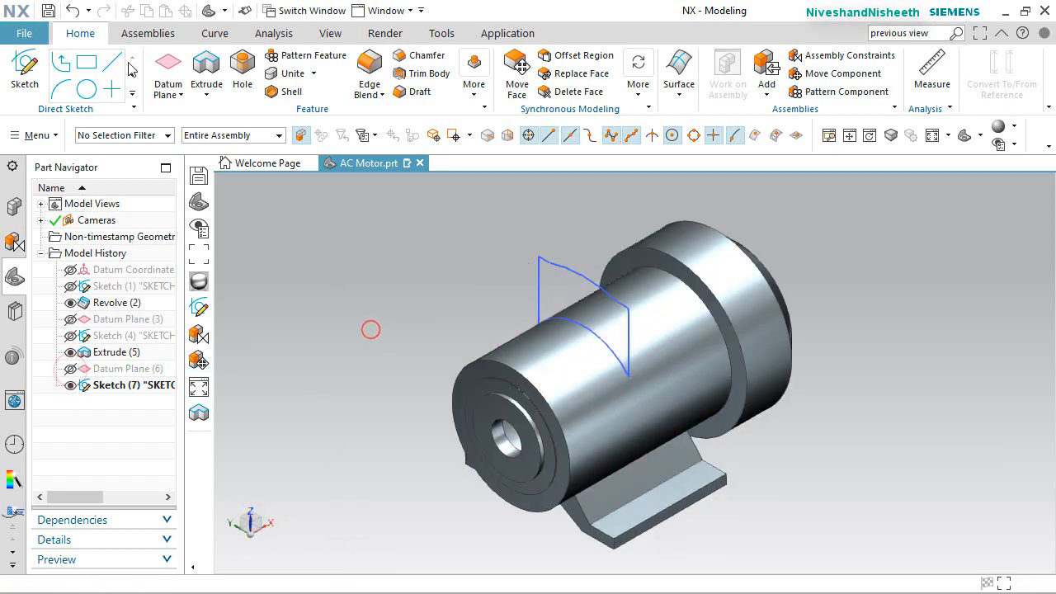
click(48, 10)
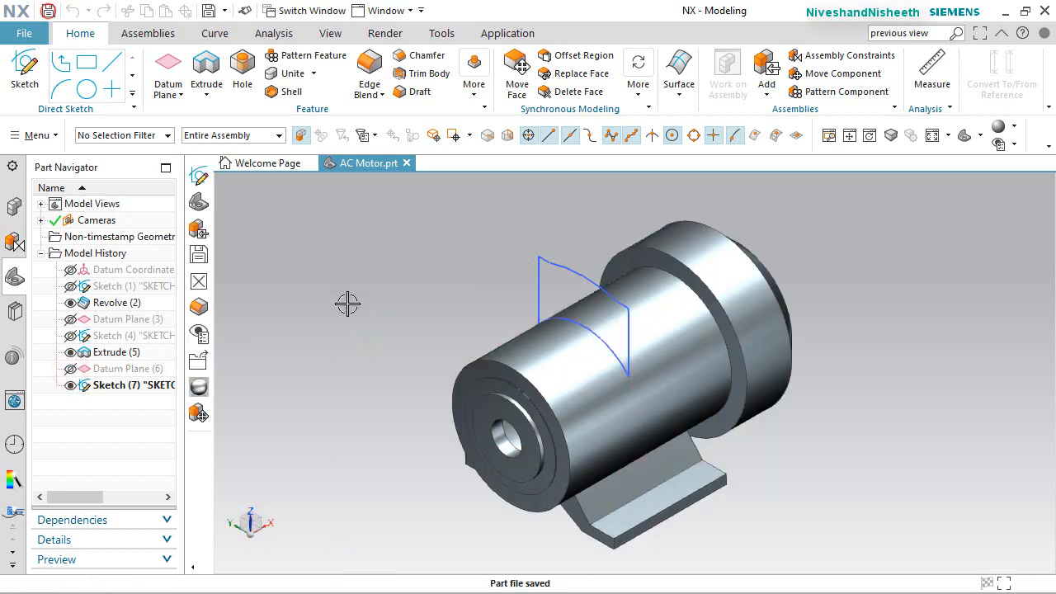
Extrude the closed profile with a symmetric distance of 3.62205/2 in, uniting it with the motor body, and hide the sketch
click(206, 70)
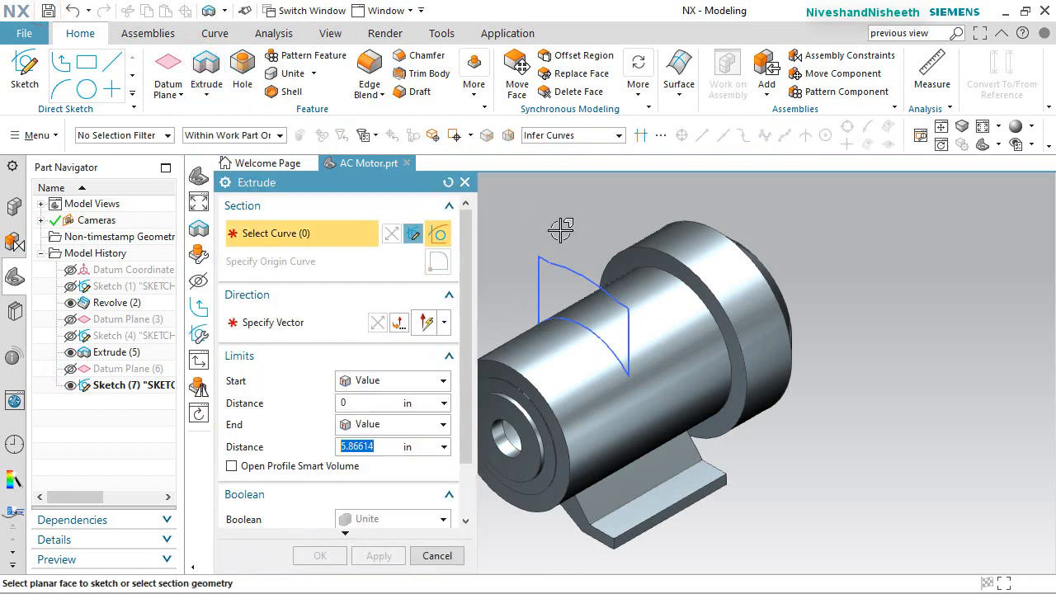
click(556, 264)
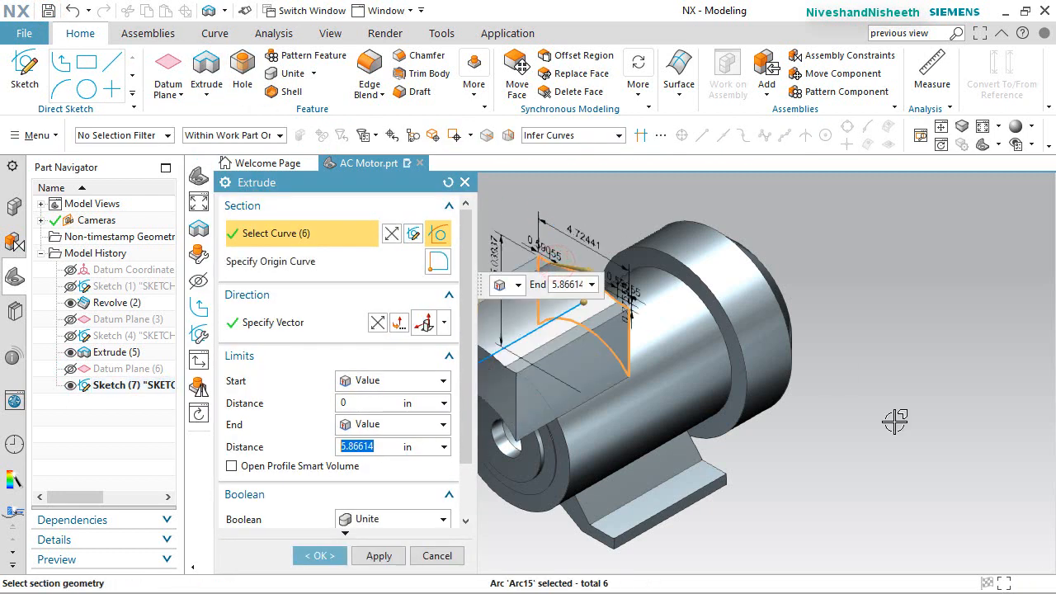
scroll(899, 421, down, 3)
scroll(762, 464, up, 3)
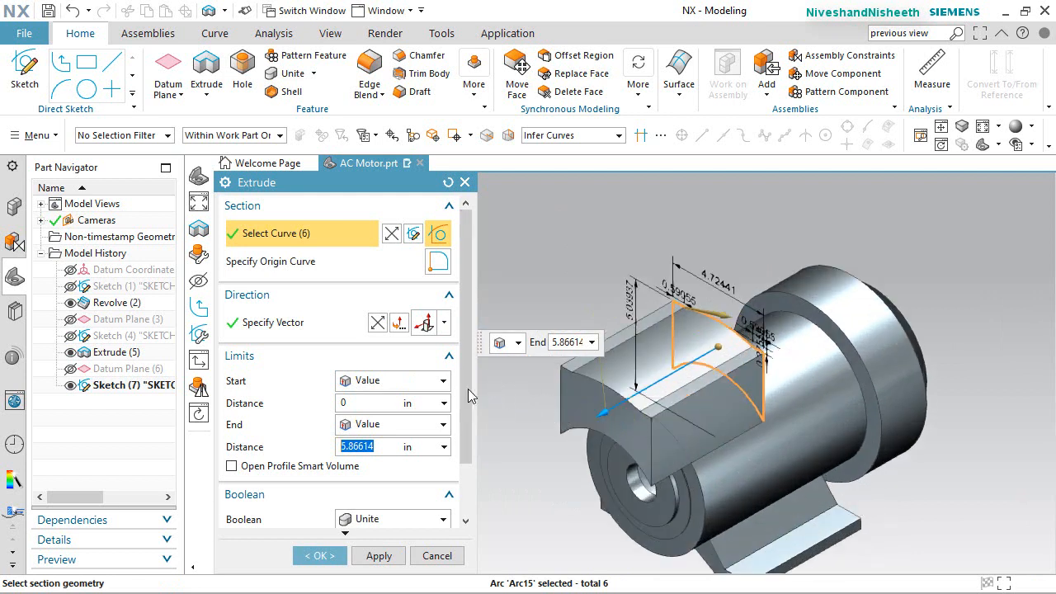
click(443, 380)
click(410, 417)
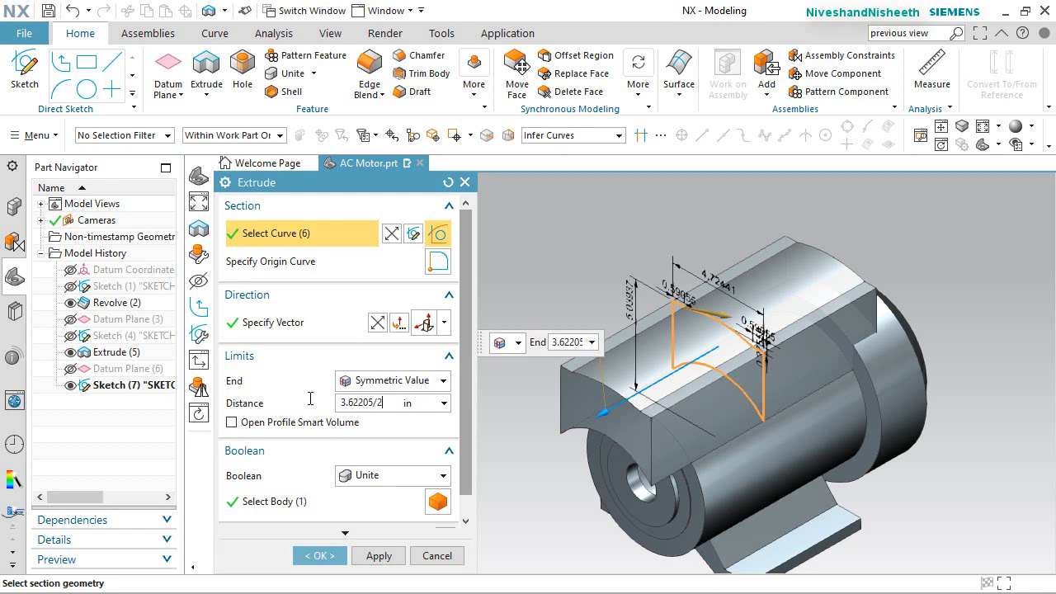
key(Return)
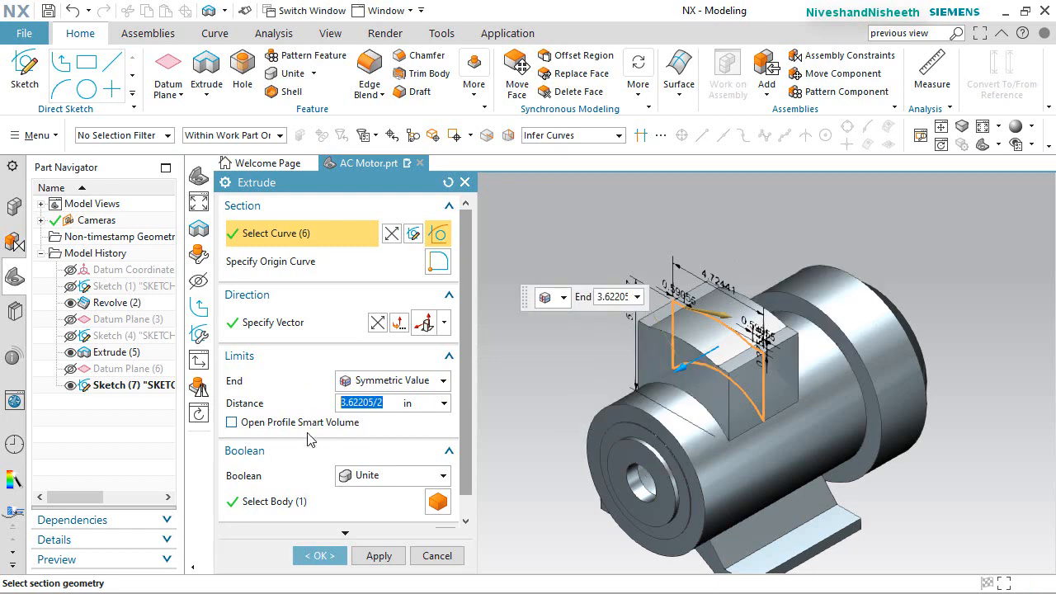
click(325, 557)
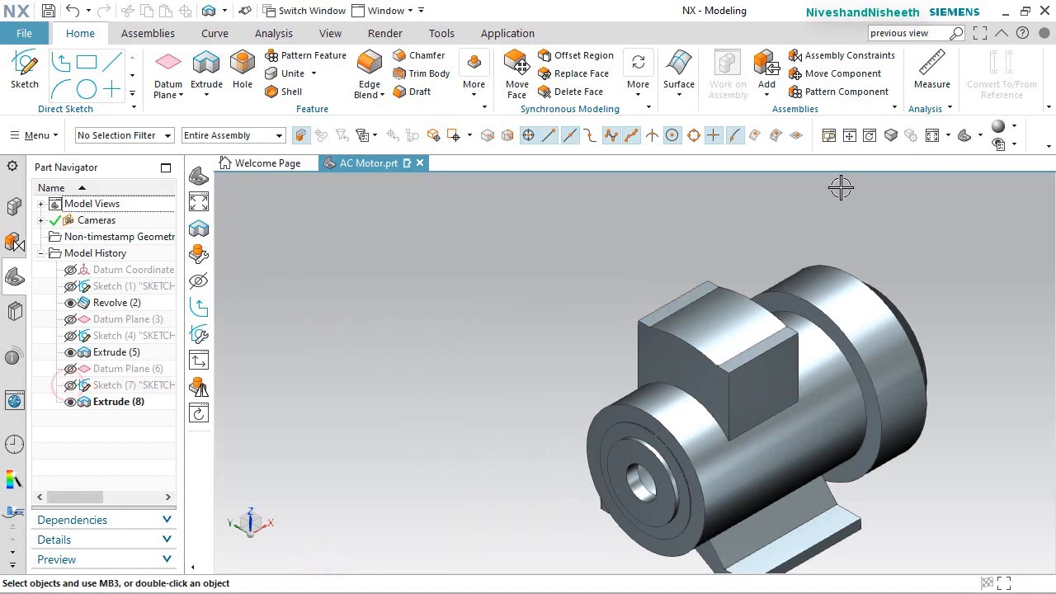
Save the AC Motor part with the whole model shown in isometric view
click(937, 135)
middle_drag(674, 419, 589, 368)
key(End)
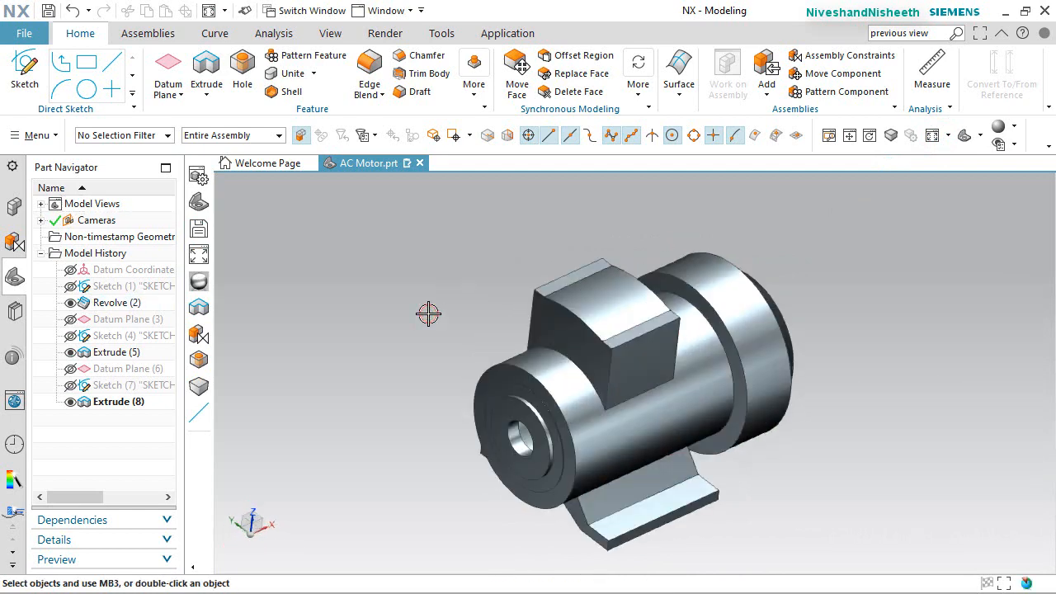
key(ctrl+s)
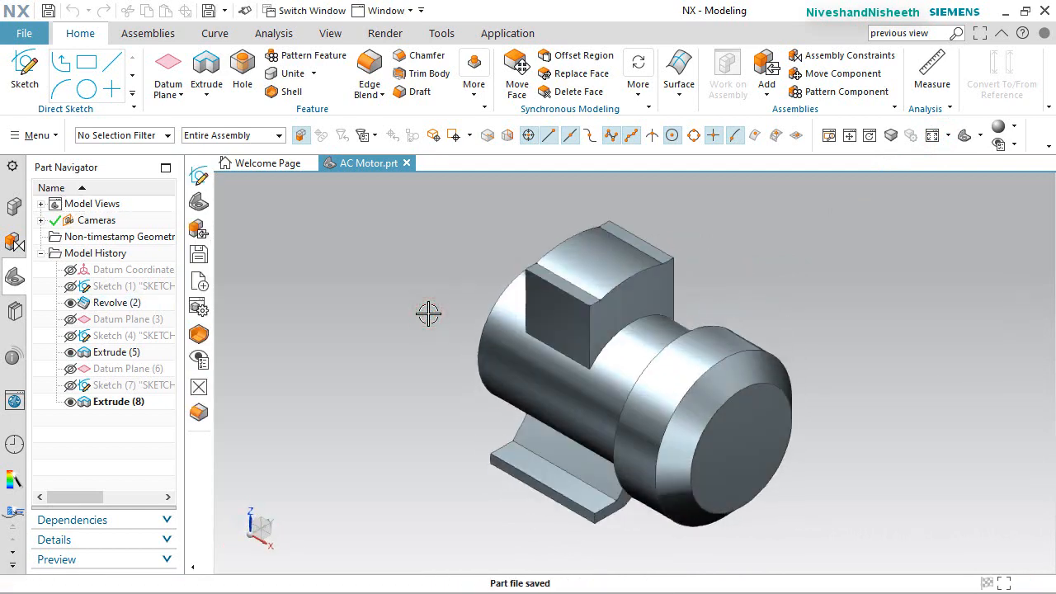
right_click(919, 391)
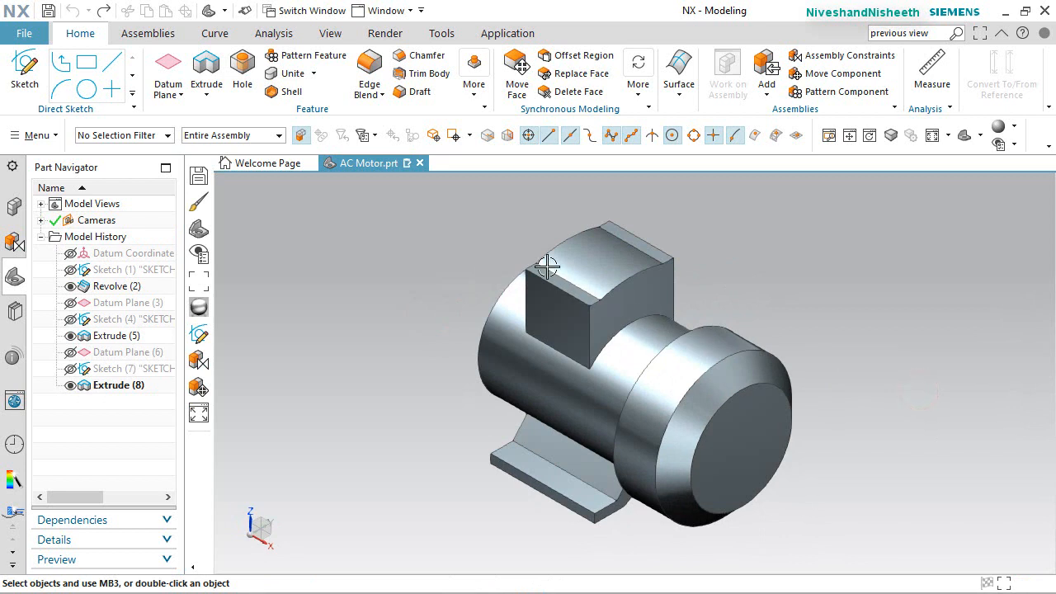
Edit the object display of the whole motor body and choose the Strong Stone colour for it
click(335, 35)
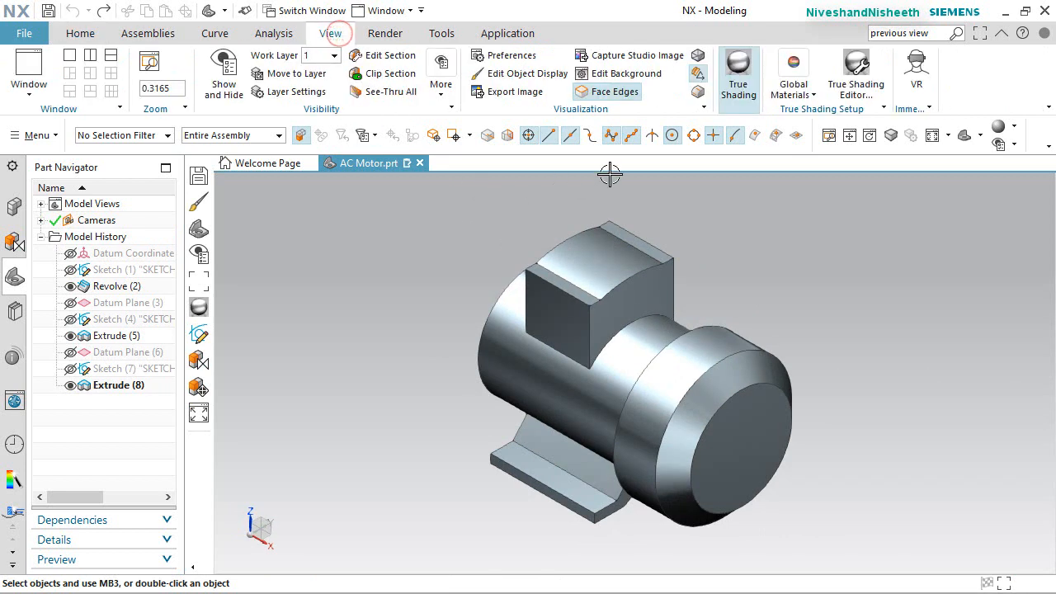
click(552, 80)
click(695, 284)
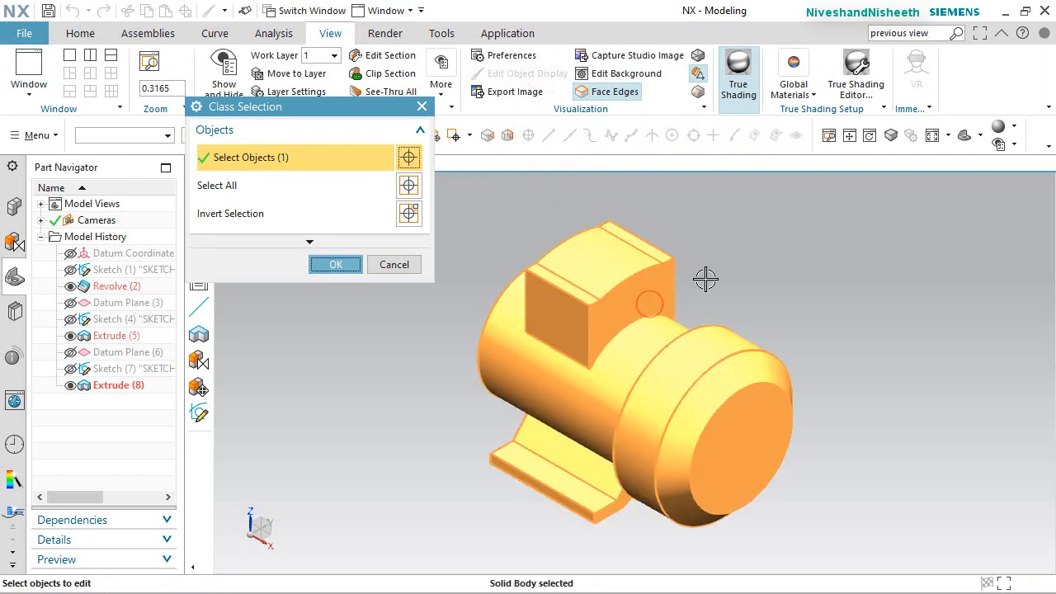
middle_click(692, 291)
click(409, 207)
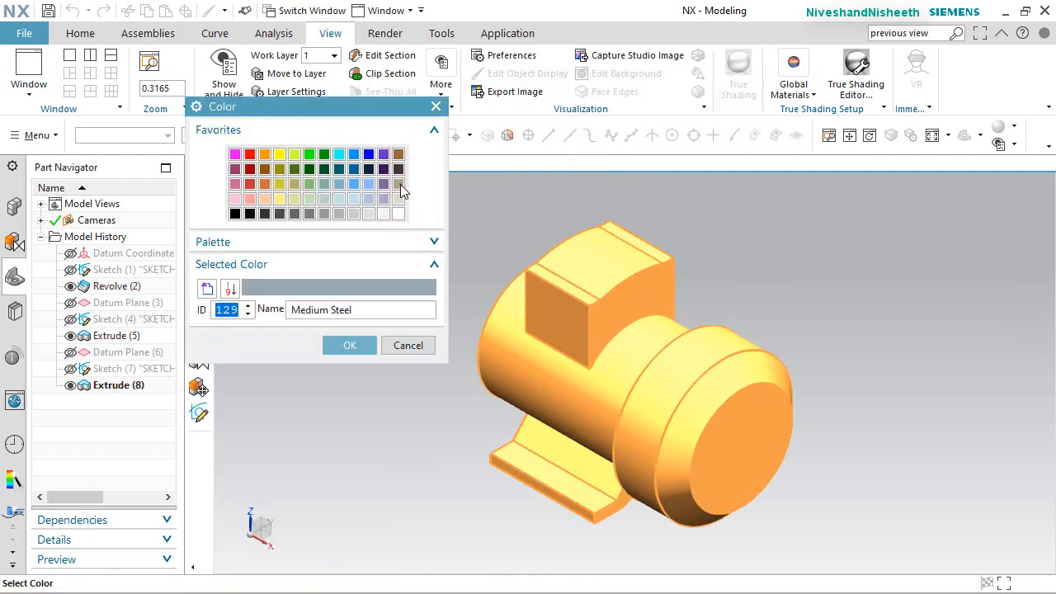
click(399, 184)
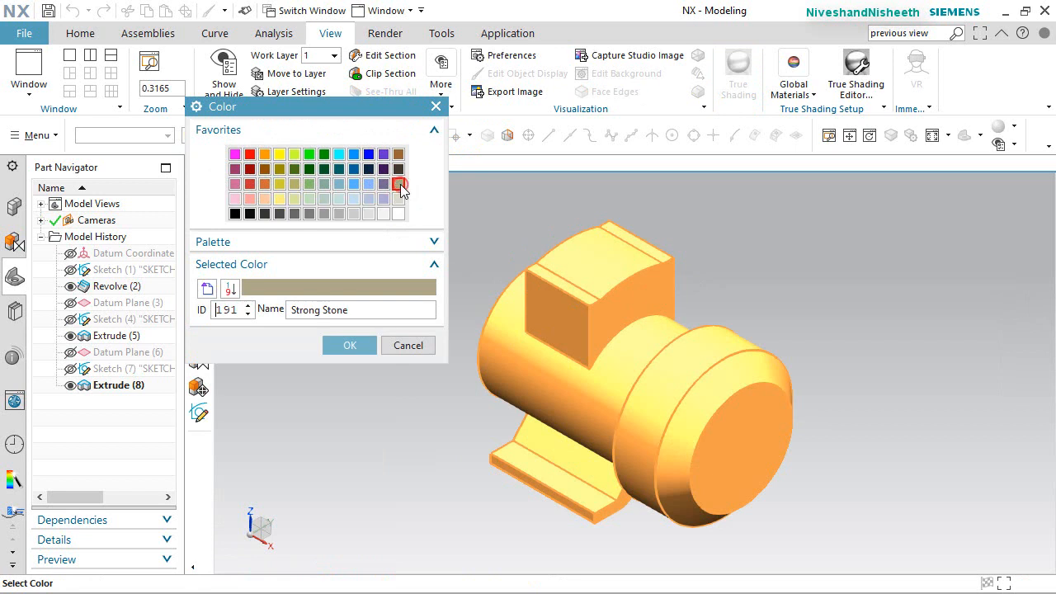
Lighten the chosen stone colour slightly without saving the palette, and apply it to the motor body
right_click(375, 289)
click(404, 303)
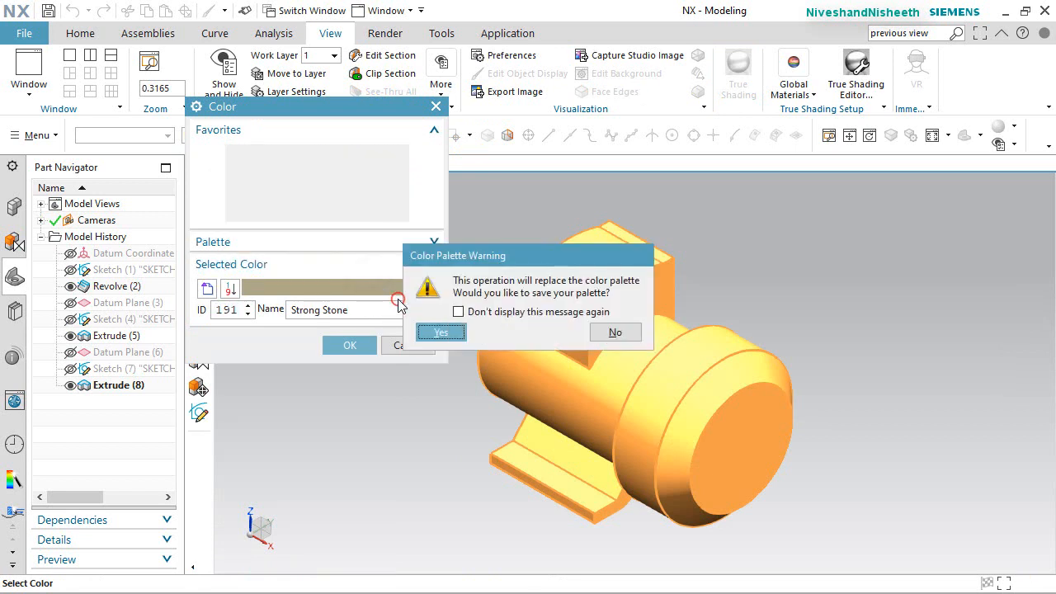
click(635, 340)
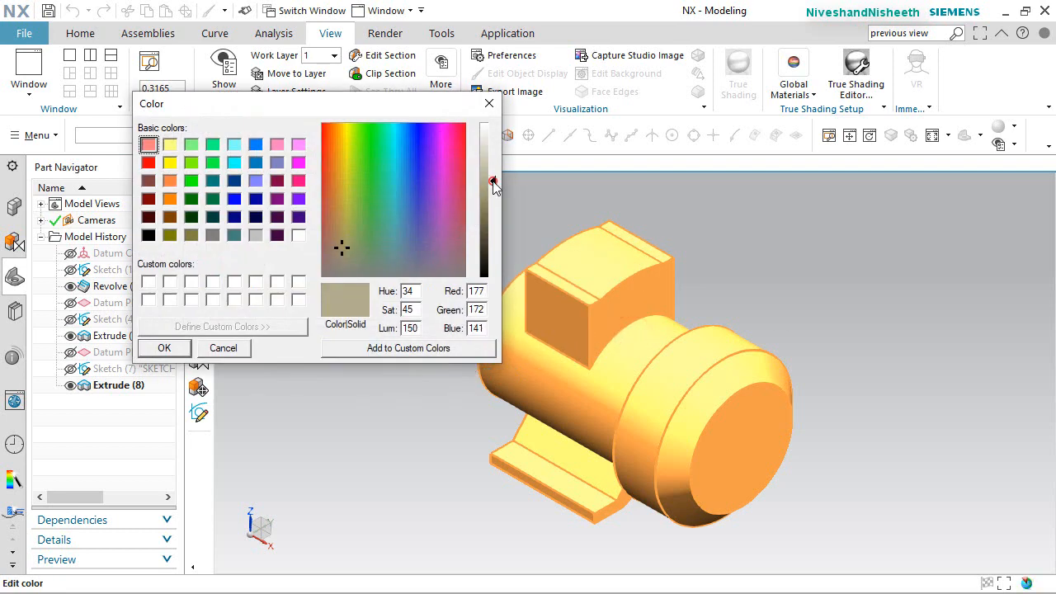
click(182, 348)
click(345, 344)
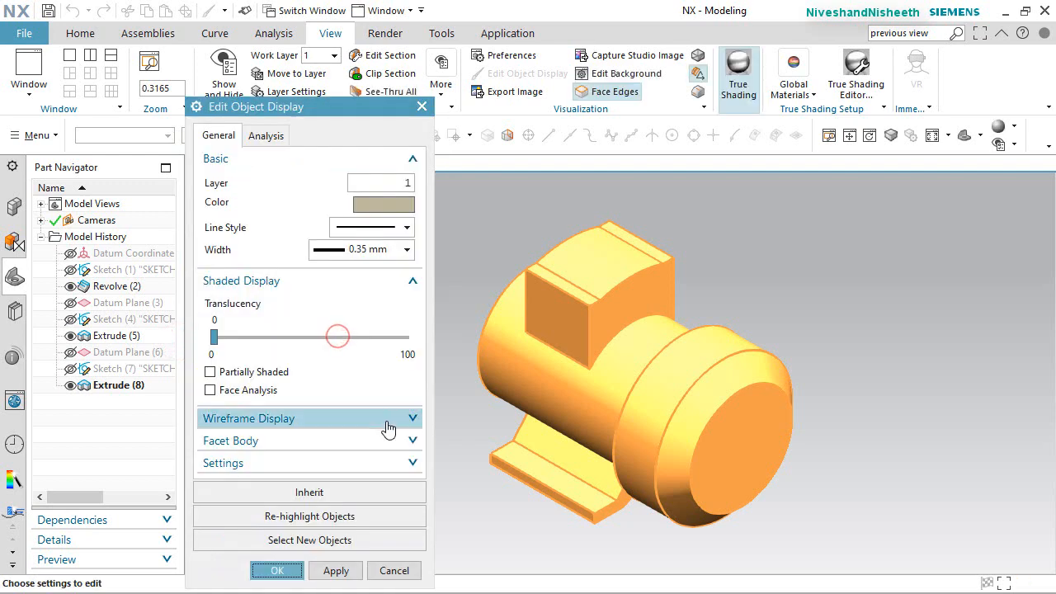
click(278, 571)
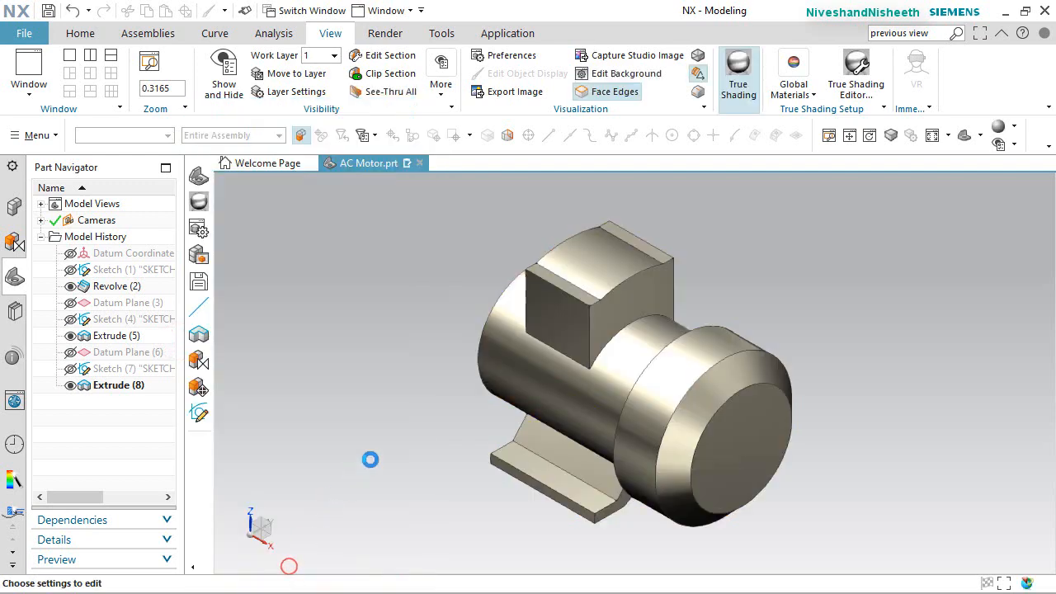
Inspect the recoloured motor from its shaft end, restore the isometric view and save the part
click(403, 426)
middle_drag(646, 348, 797, 335)
click(828, 312)
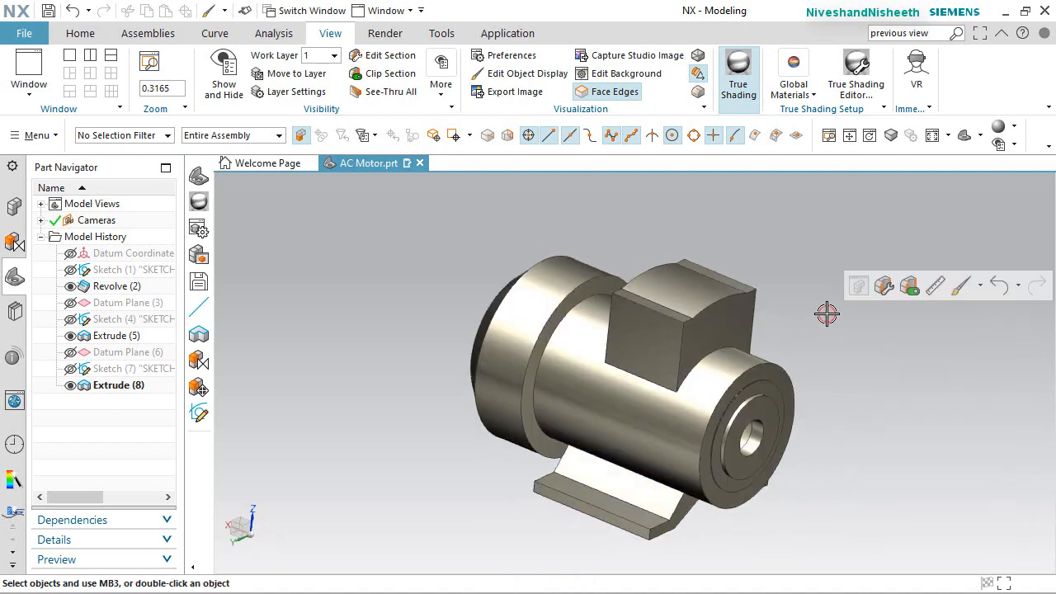
key(End)
click(330, 278)
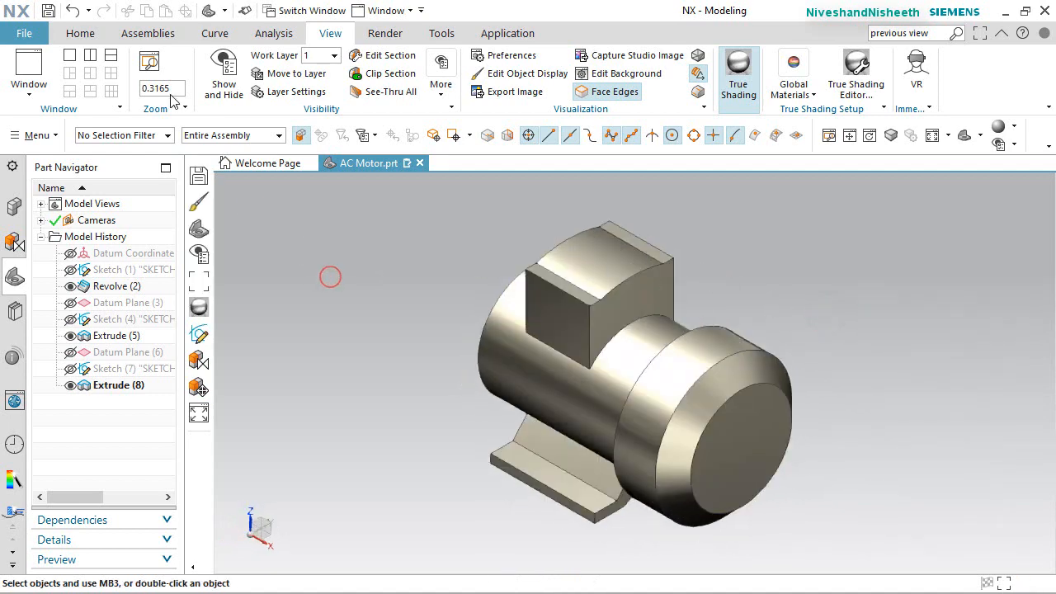
click(80, 33)
click(48, 10)
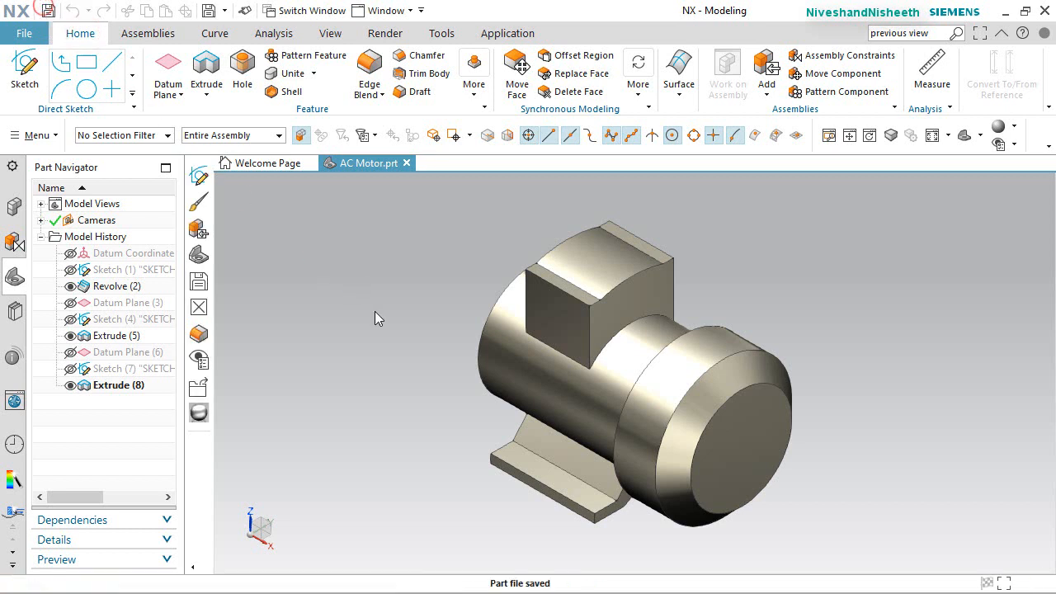
click(374, 311)
Create a sketch on the flat vertical side face of the arched box above the motor body
click(30, 79)
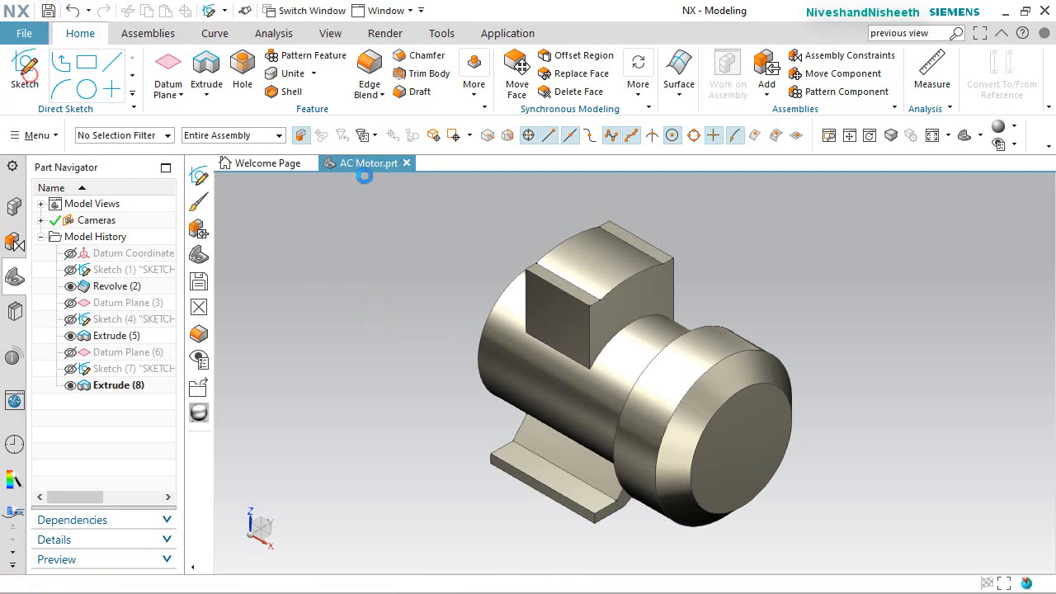
mouse_move(370, 111)
mouse_down()
mouse_move(386, 169)
mouse_move(399, 169)
mouse_up()
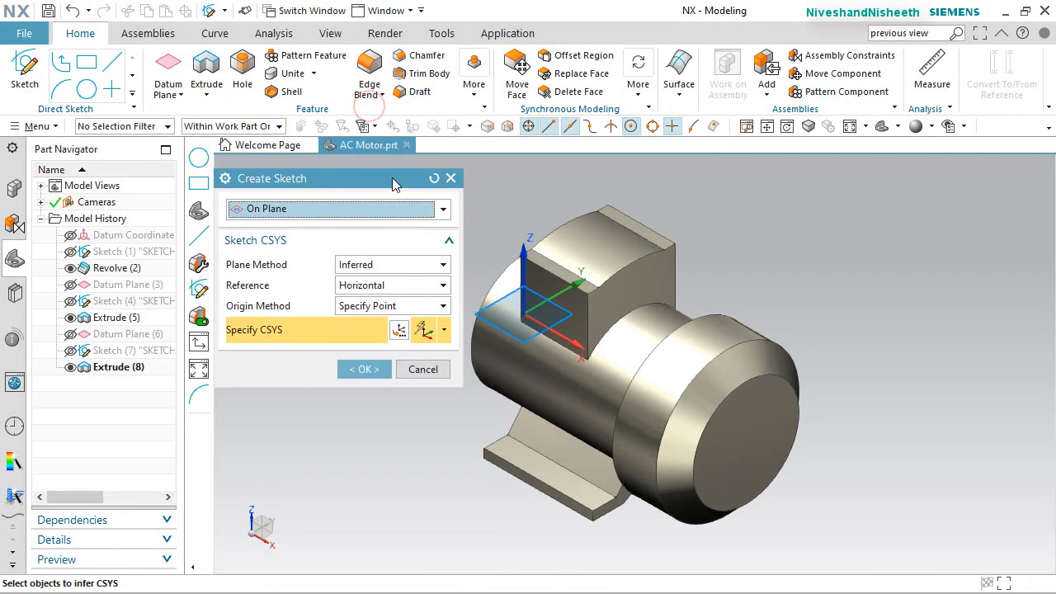
click(529, 303)
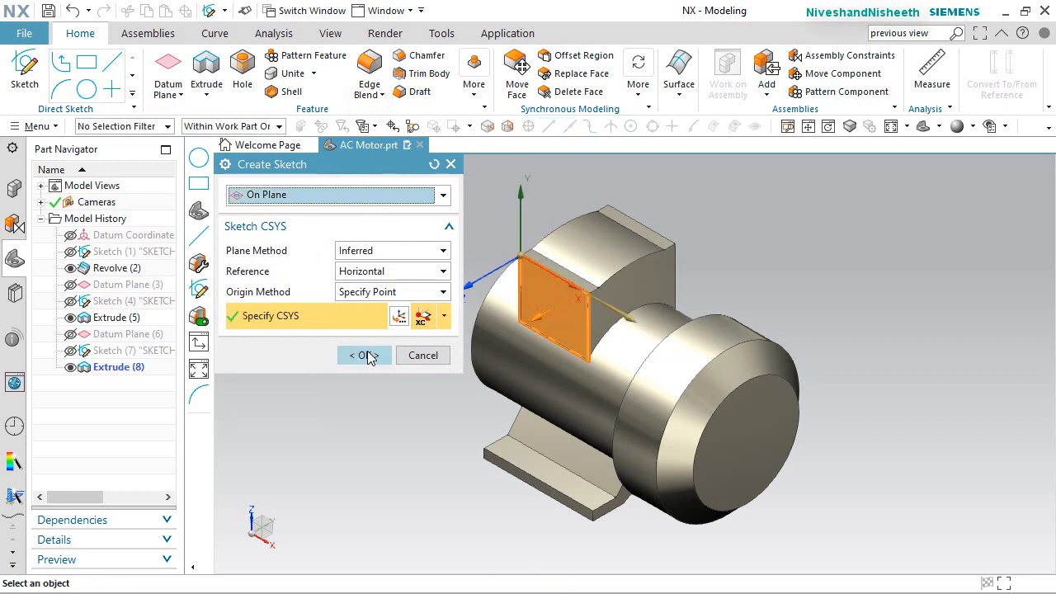
click(363, 354)
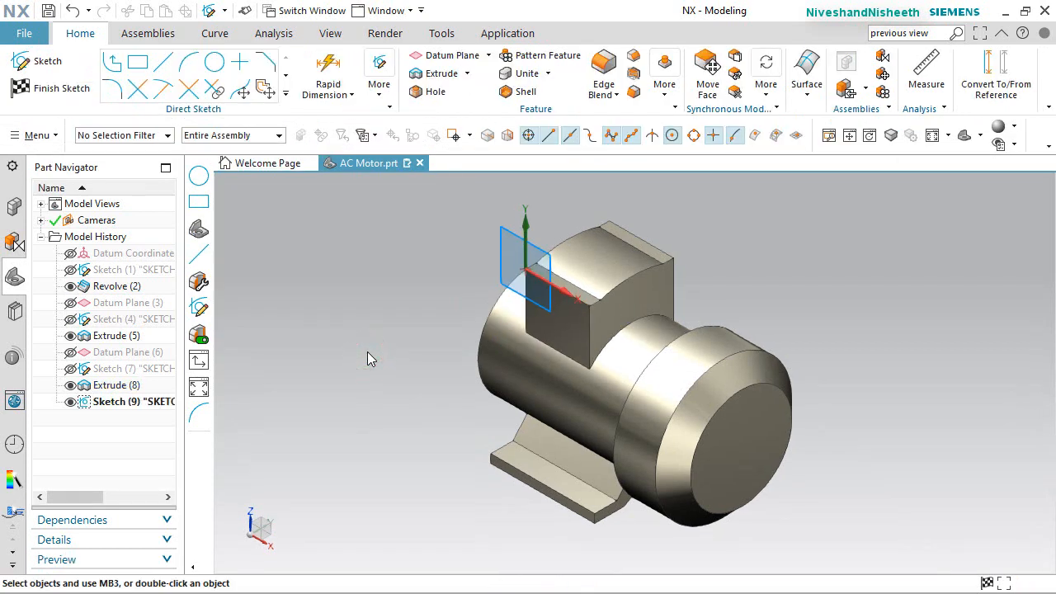
Sketch two circles side by side on the box face, about 1.05 and 0.93 in in diameter, with centres about 1.4 in below its upper edge
middle_drag(590, 396, 618, 372)
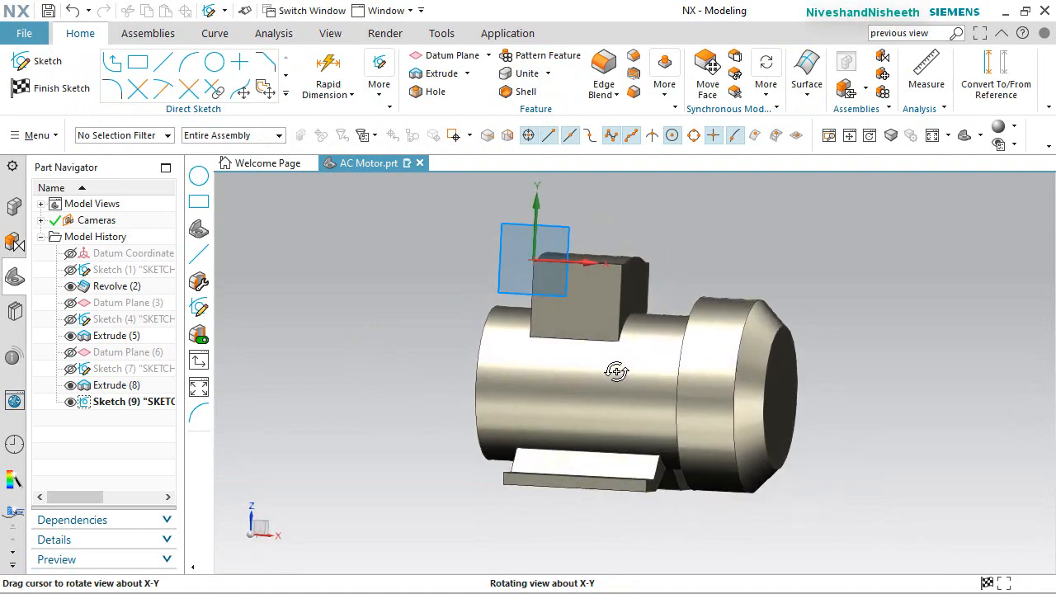
right_click(891, 241)
click(864, 244)
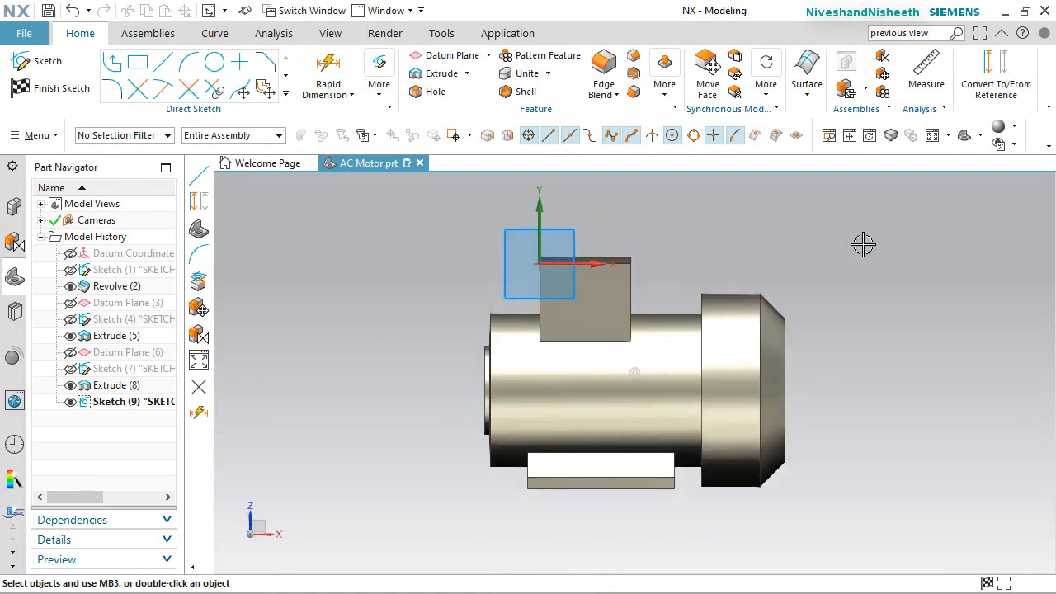
scroll(578, 278, down, 3)
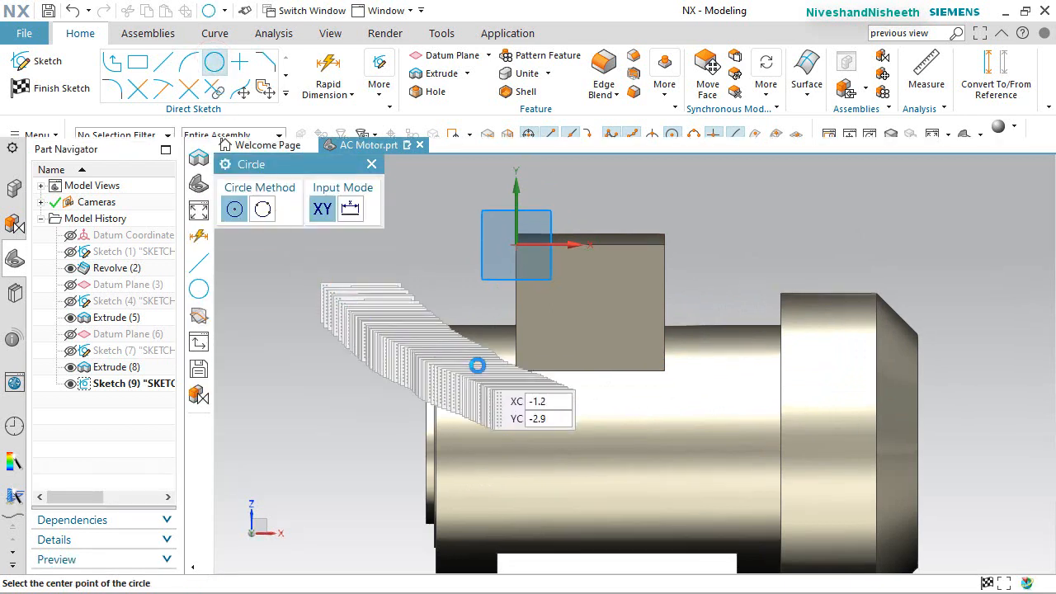
scroll(554, 307, down, 2)
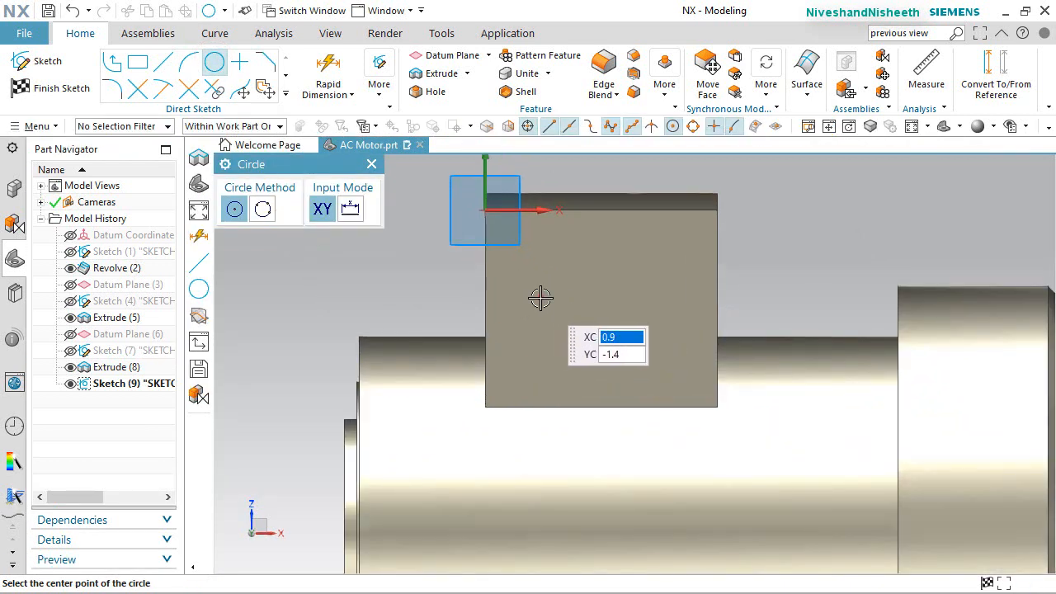
click(542, 300)
click(552, 332)
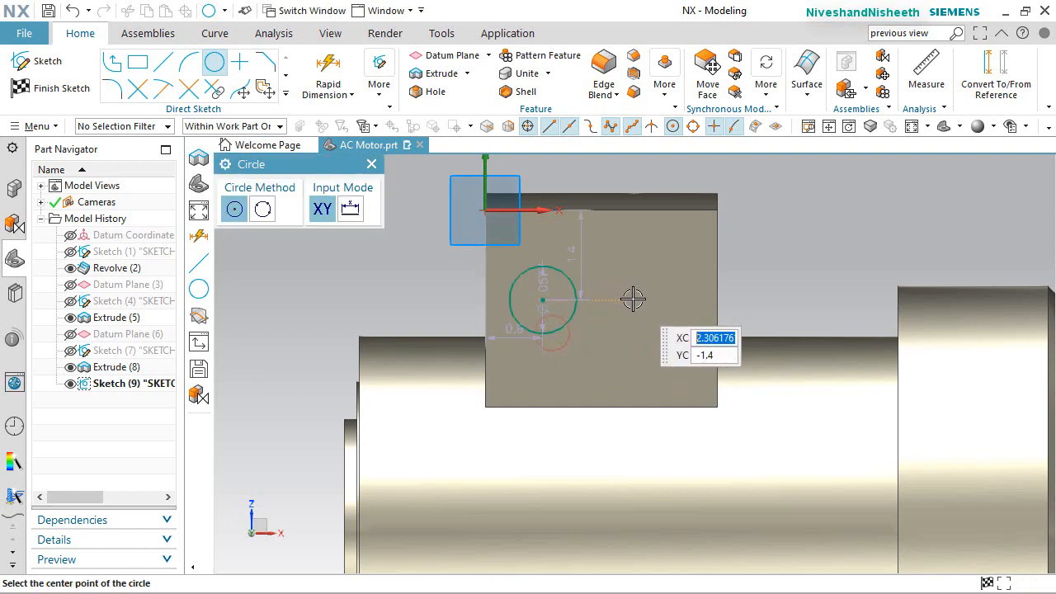
click(632, 300)
click(637, 329)
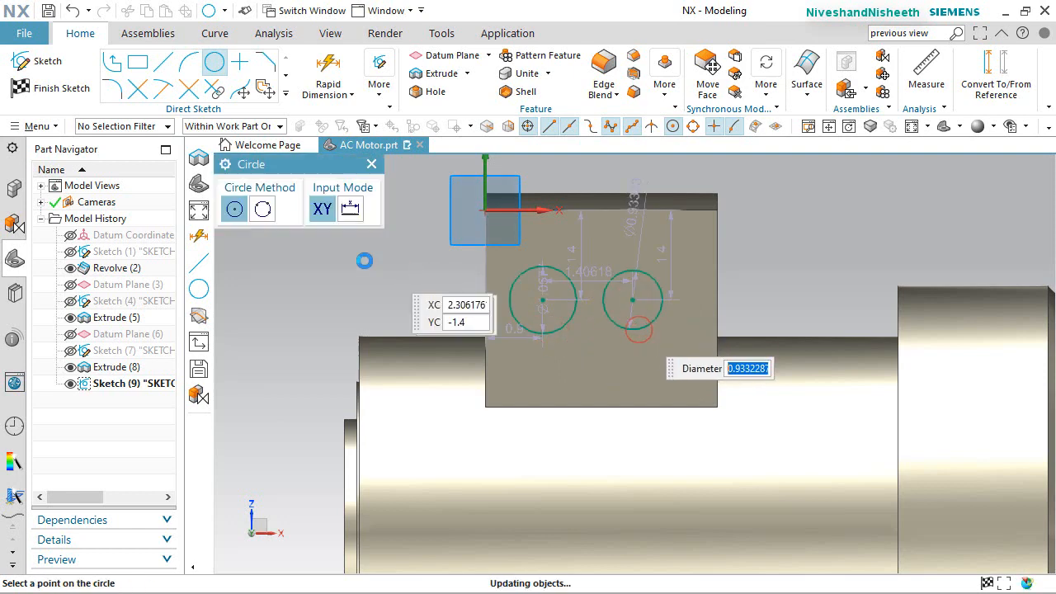
right_click(365, 255)
click(420, 223)
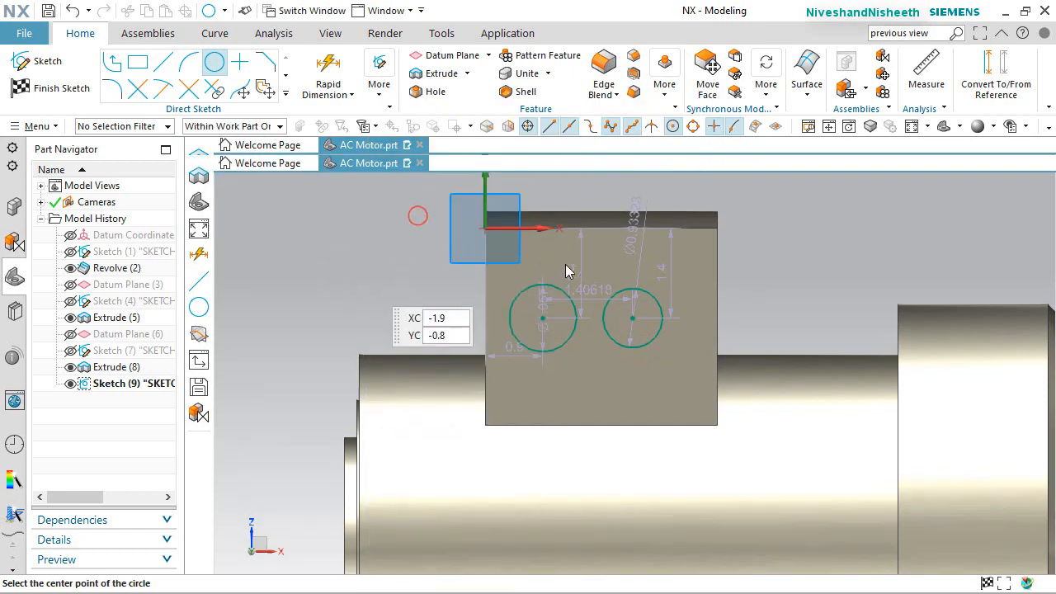
Constrain the two circles on the box face to equal radius
click(519, 287)
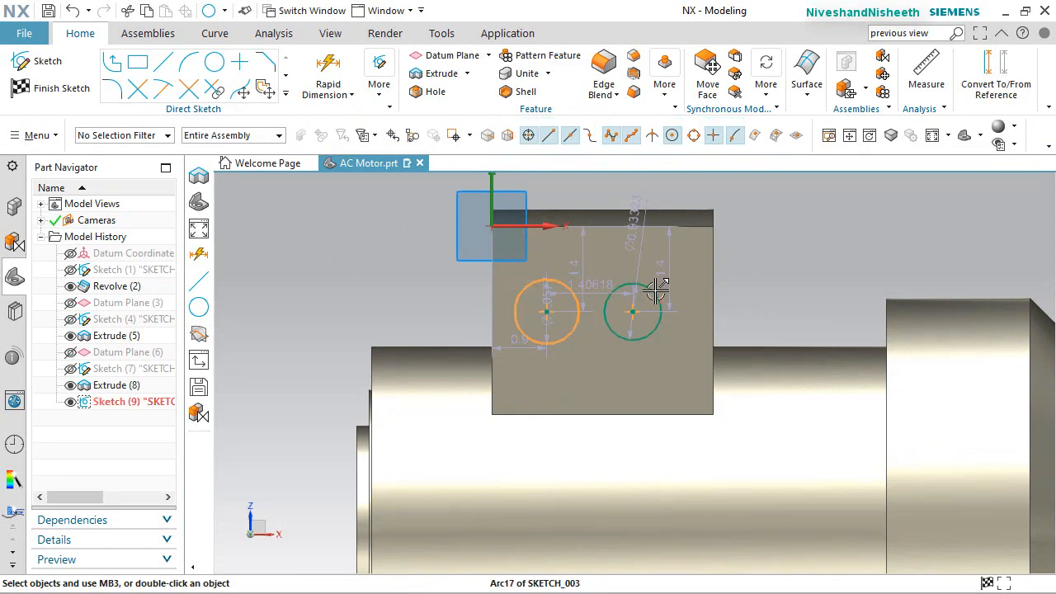
click(652, 291)
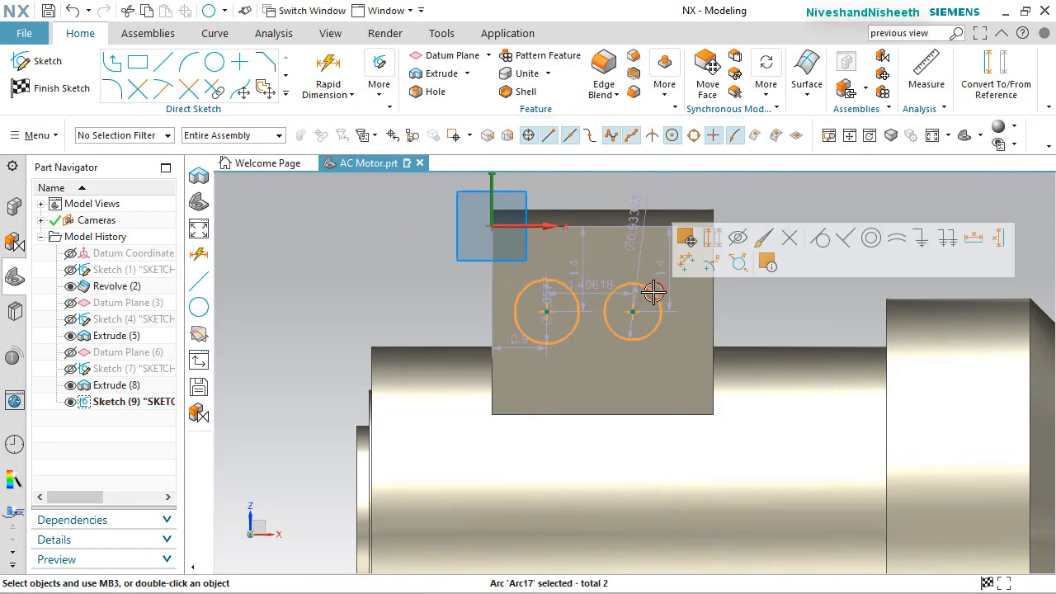
click(893, 238)
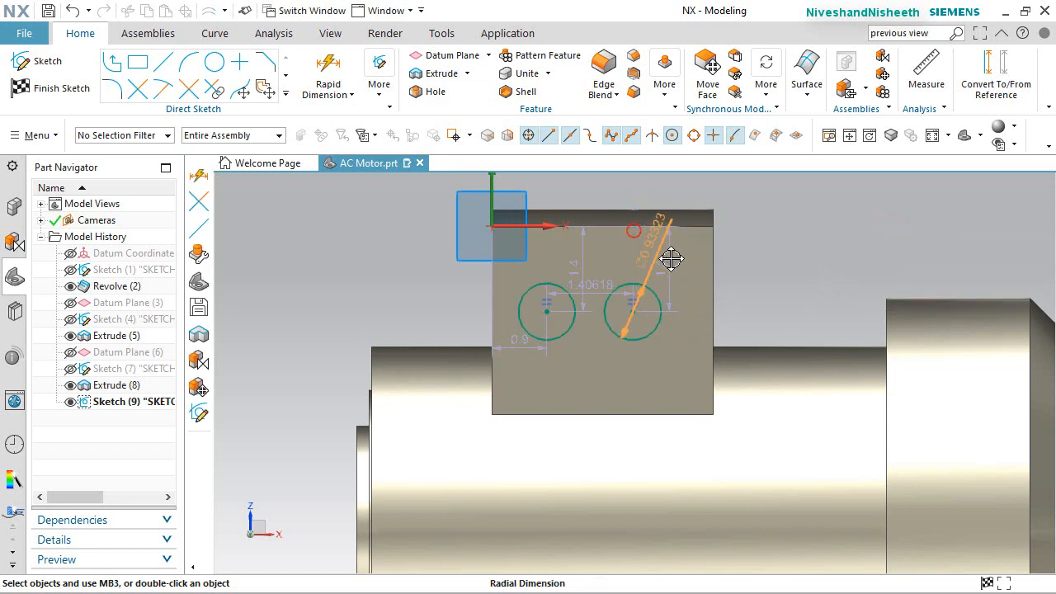
Move the second circle's diameter dimension outside the box outline and set its value to 1.27953 in
drag(671, 259, 752, 255)
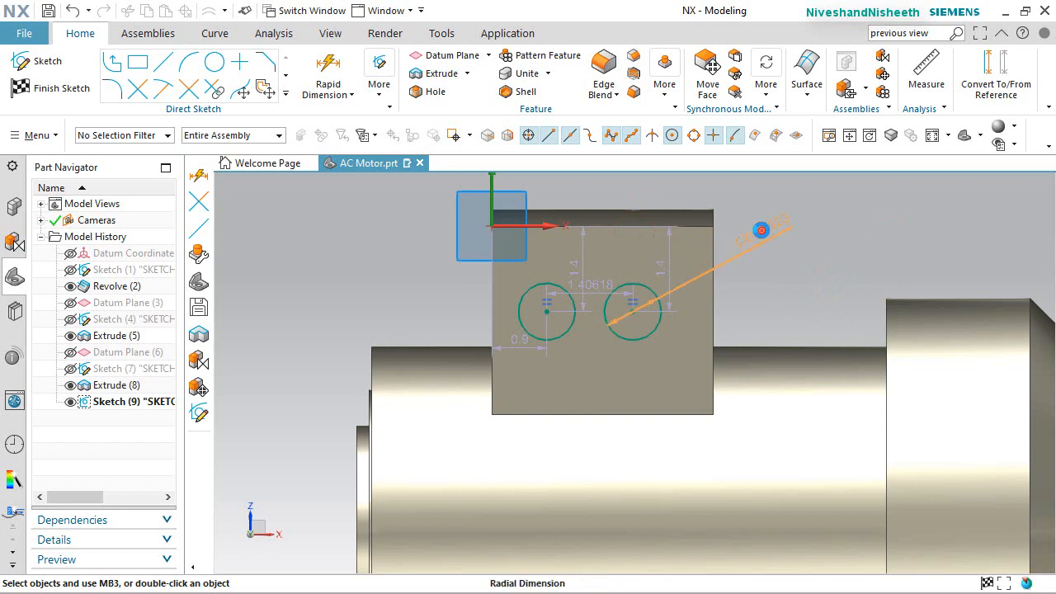
click(760, 231)
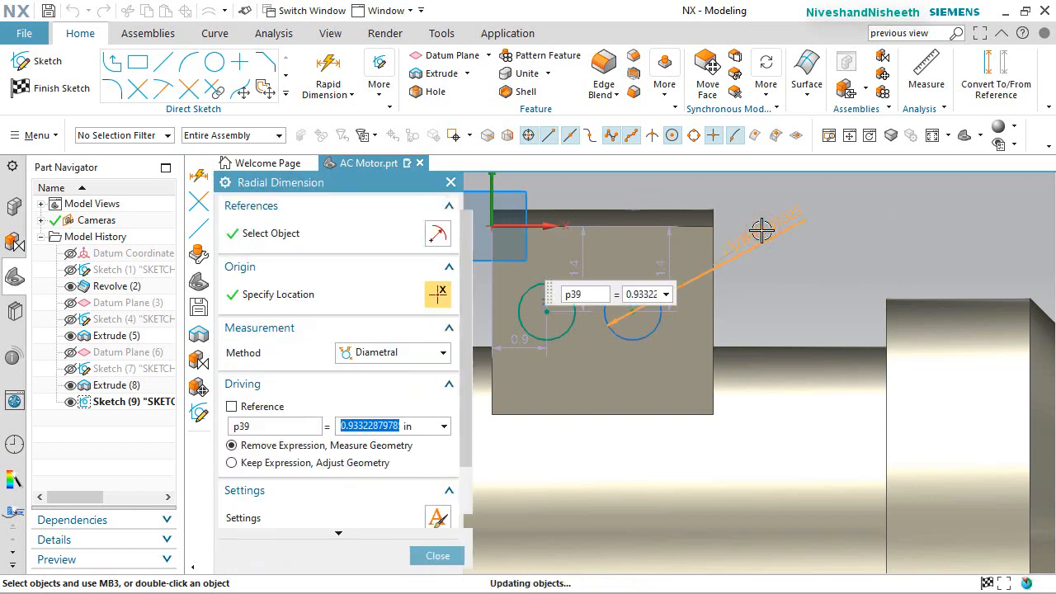
text(1.27953)
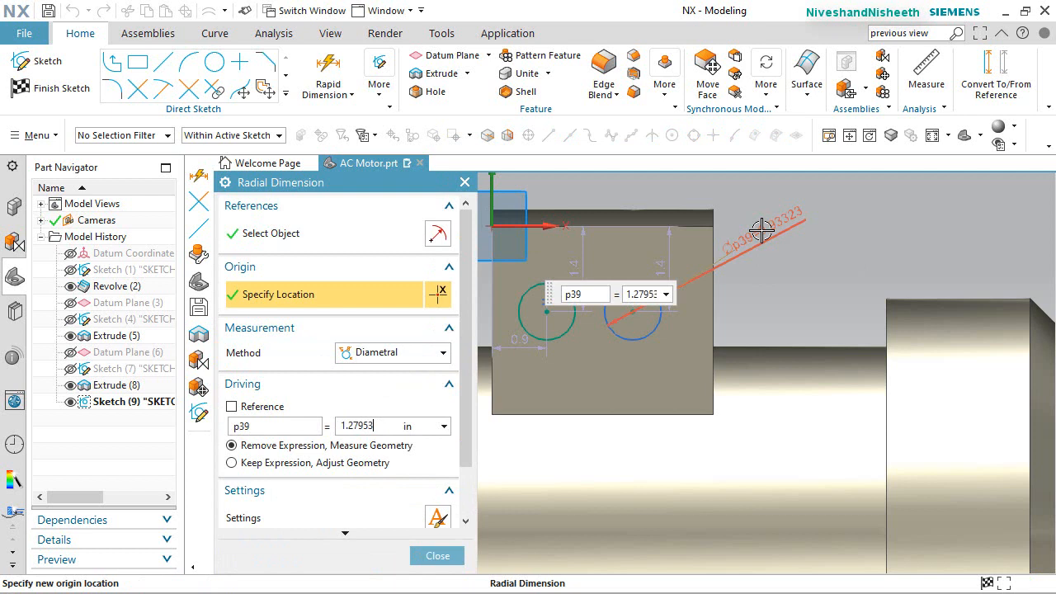
key(Return)
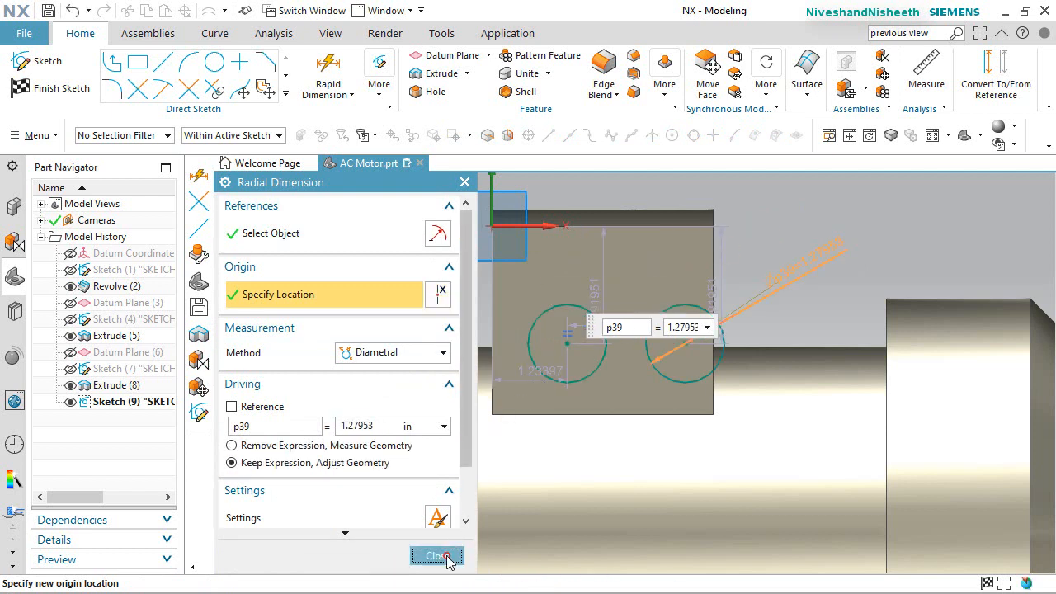
click(445, 556)
Project the two outermost circular edge segments at the motor's shaft end into the active sketch
scroll(509, 353, down, 5)
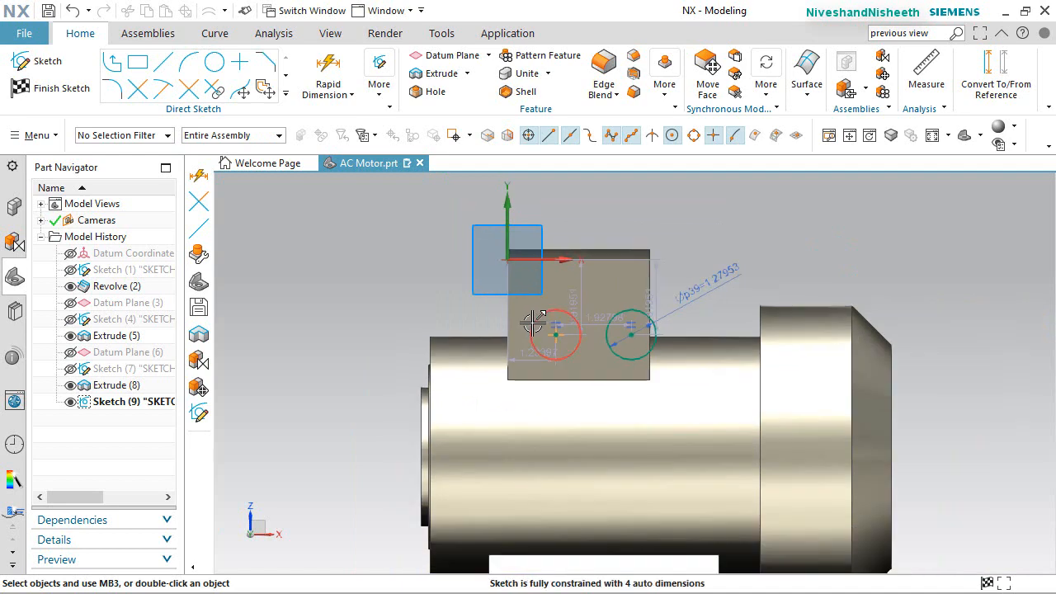
scroll(618, 415, up, 2)
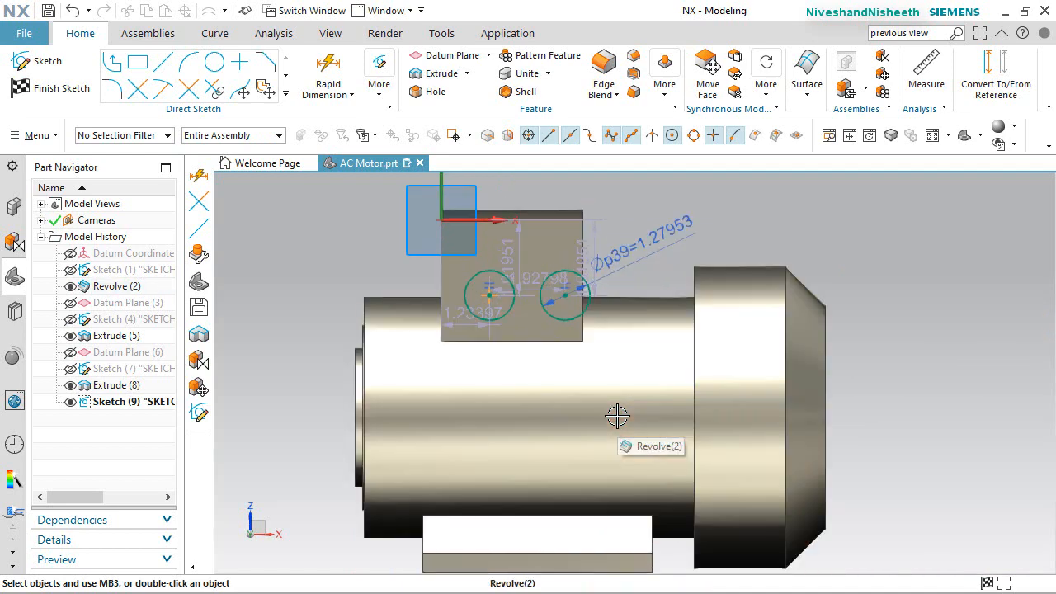
click(286, 95)
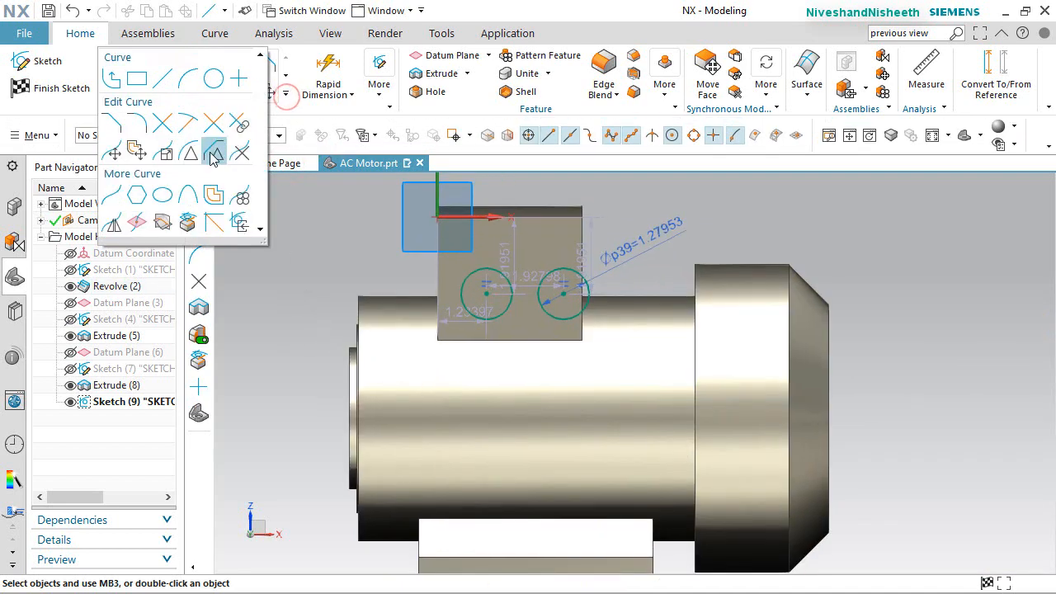
click(188, 223)
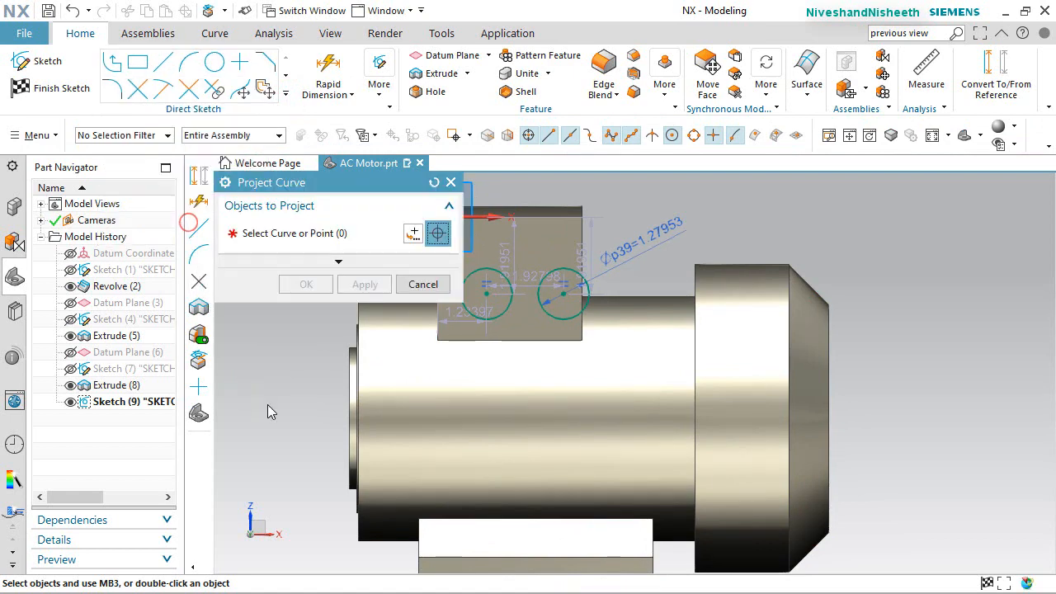
click(347, 409)
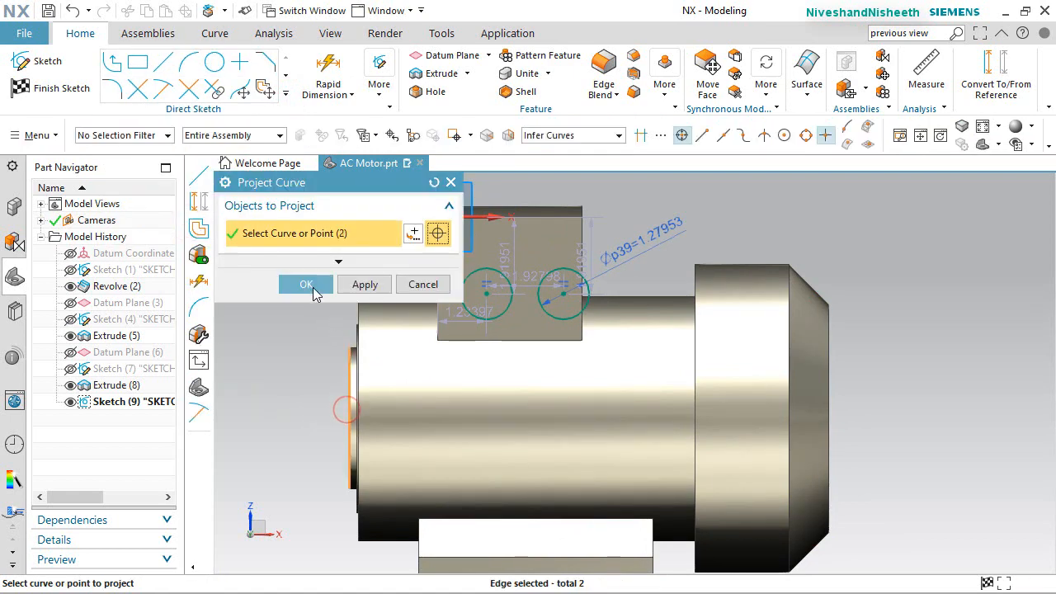
click(306, 284)
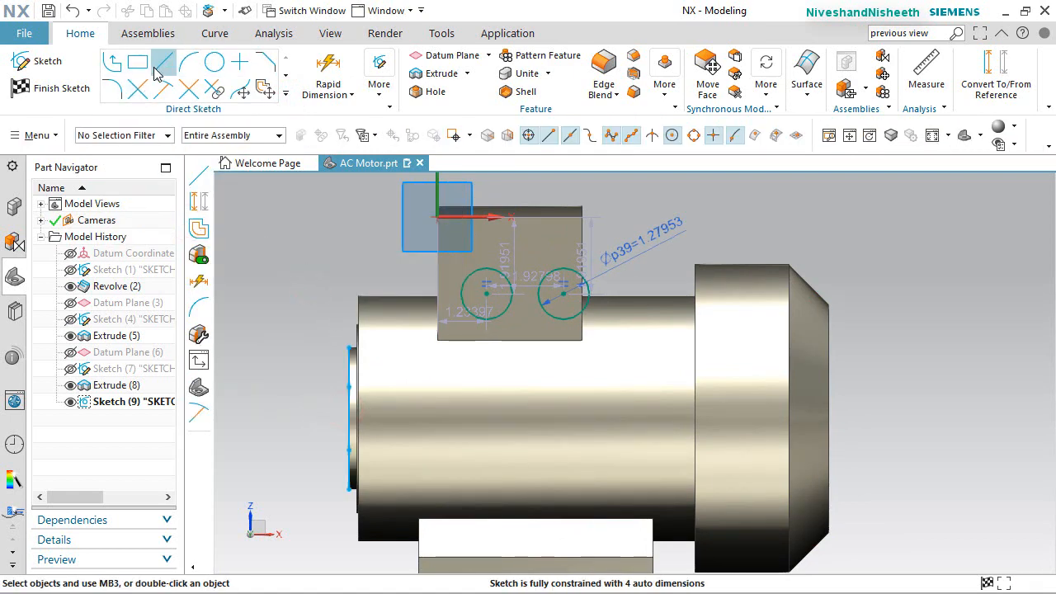
Draw a horizontal line about 12 in long from the midpoint of the projected shaft-end edge to the motor's tapered end
key(l)
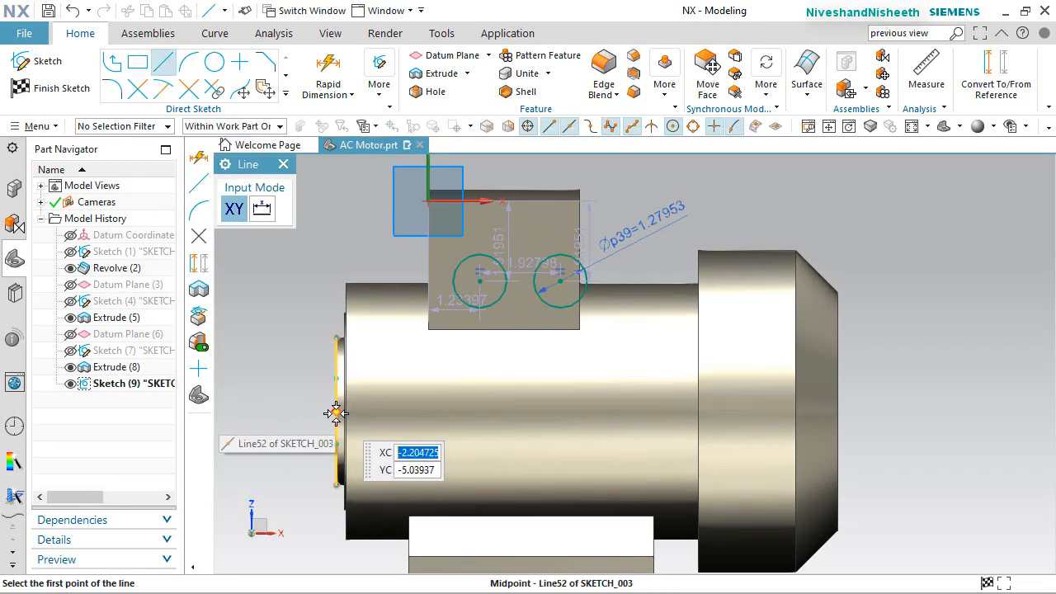
click(336, 412)
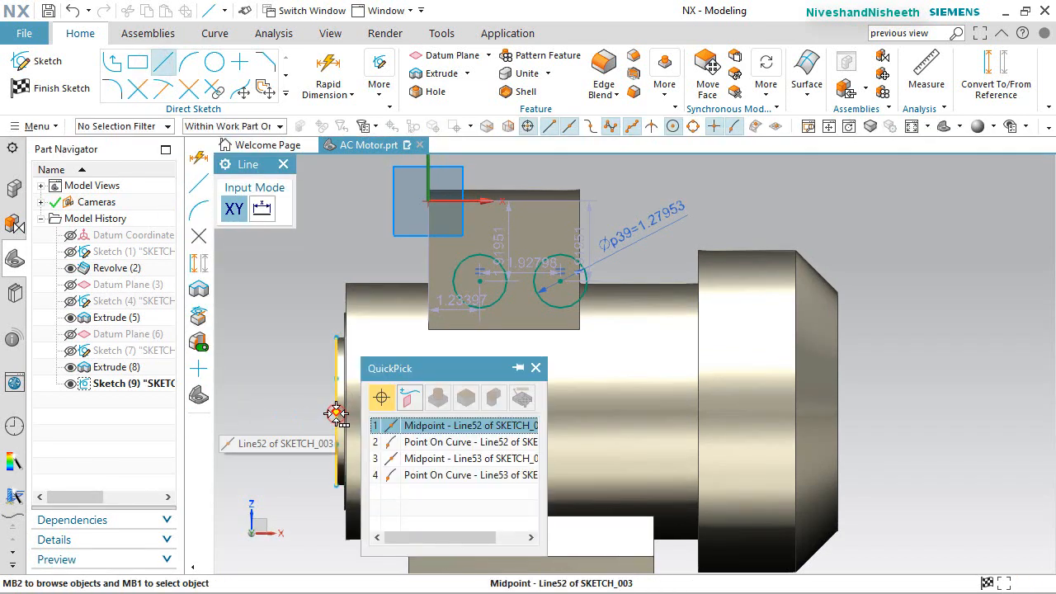
click(404, 426)
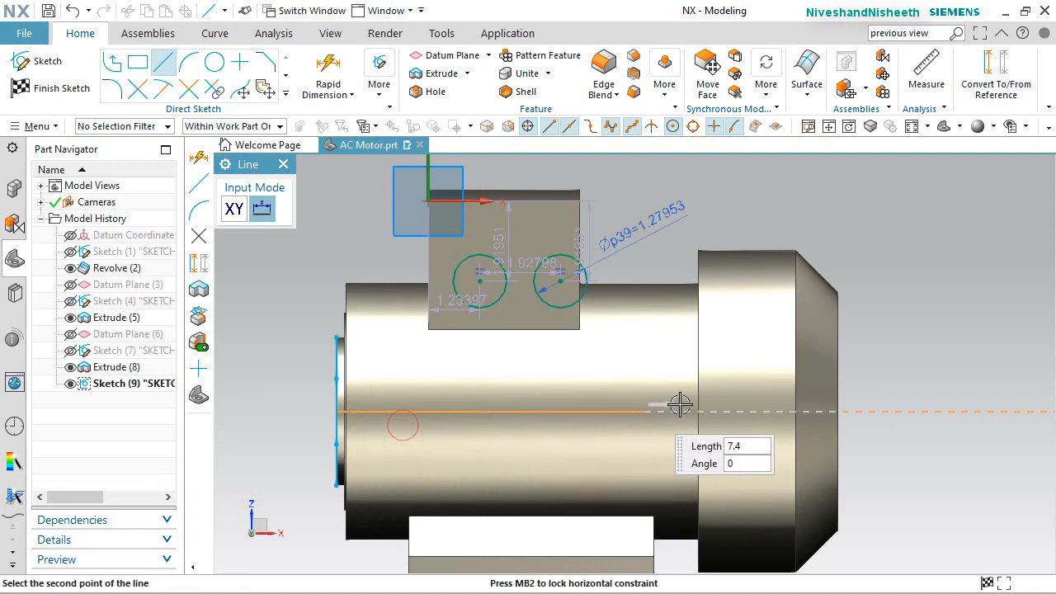
click(837, 410)
click(838, 411)
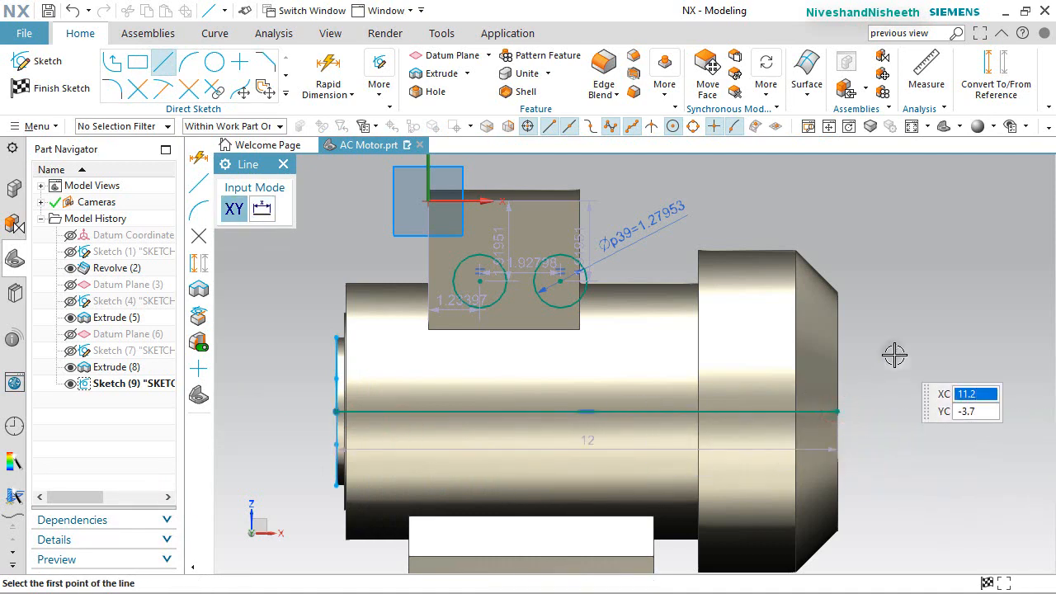
right_click(894, 354)
click(911, 39)
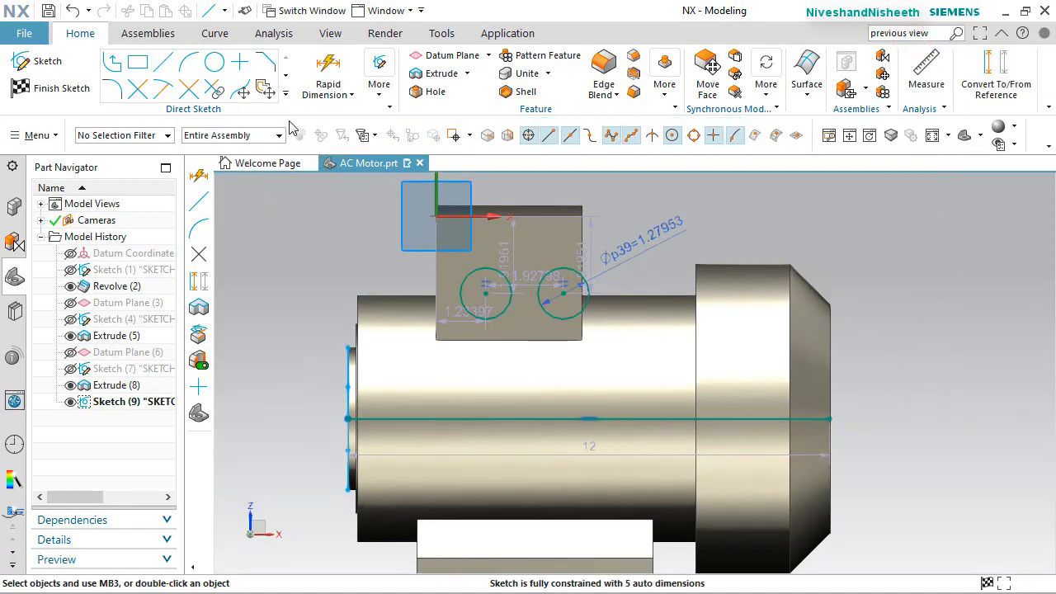
Project the outer edge of the motor's tapered end into the sketch and constrain the horizontal line's endpoint to it
click(286, 96)
click(186, 220)
click(836, 356)
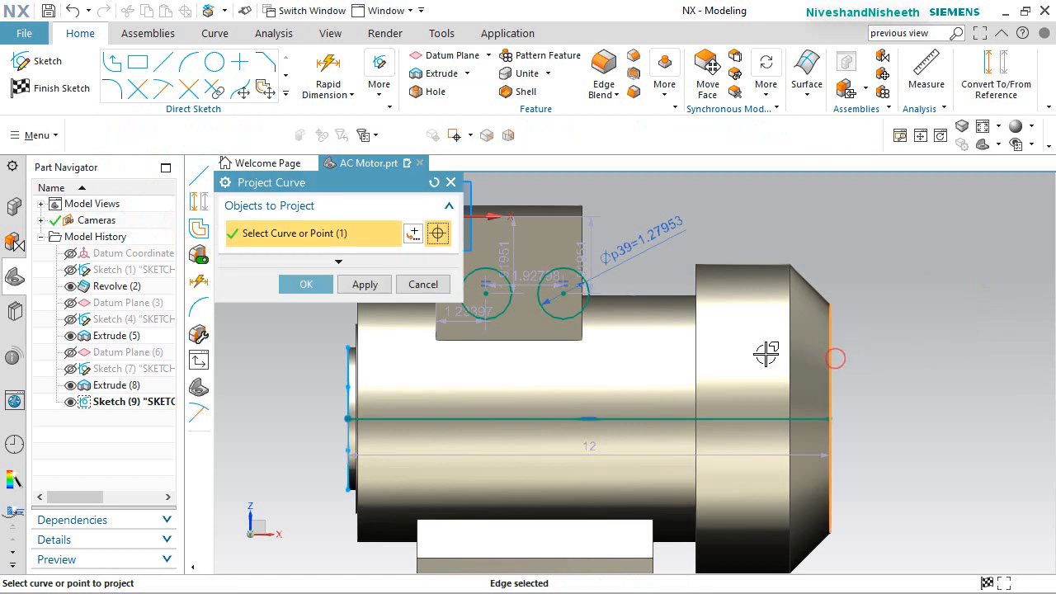
click(313, 283)
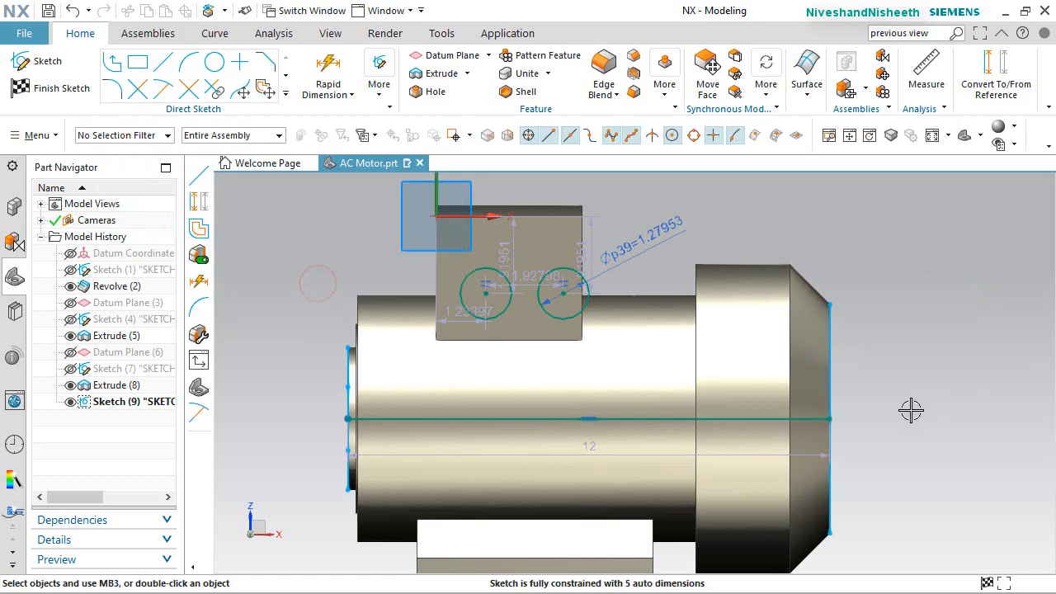
click(830, 431)
click(863, 410)
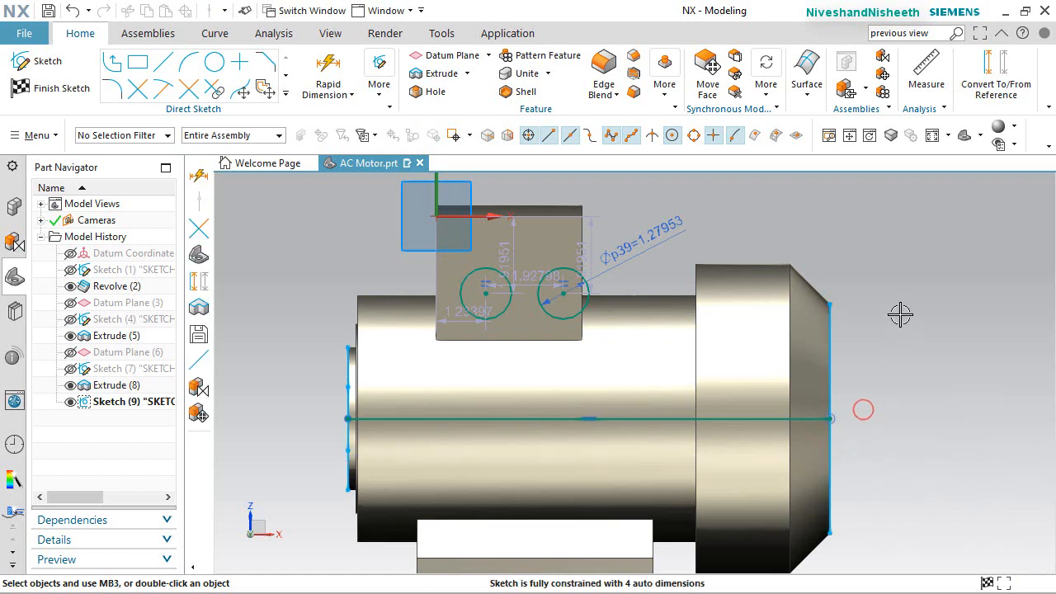
Convert the horizontal line and the projected edges at both motor ends to reference curves
click(981, 78)
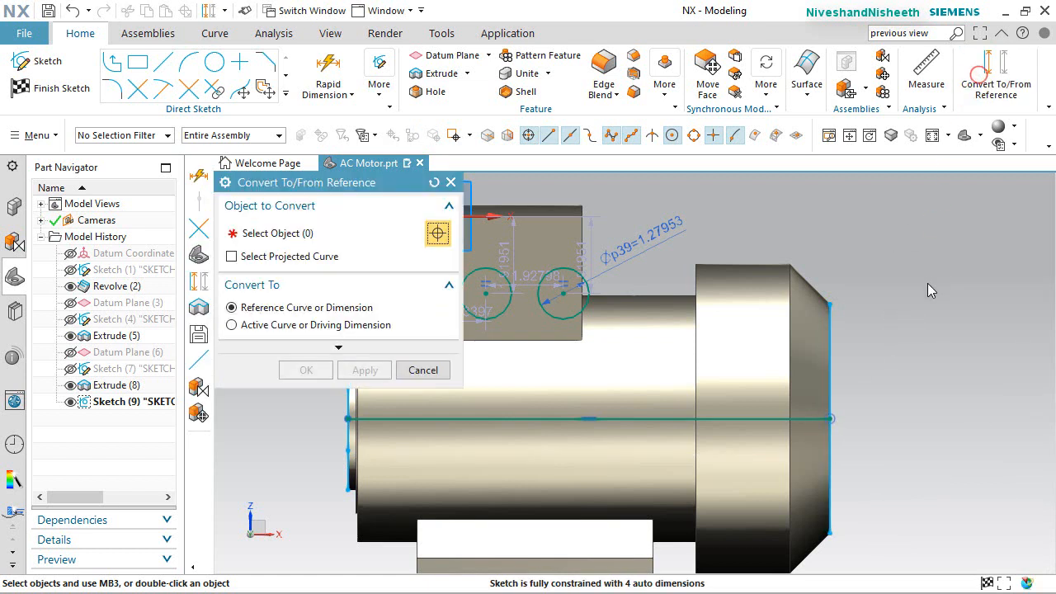
scroll(865, 288, down, 3)
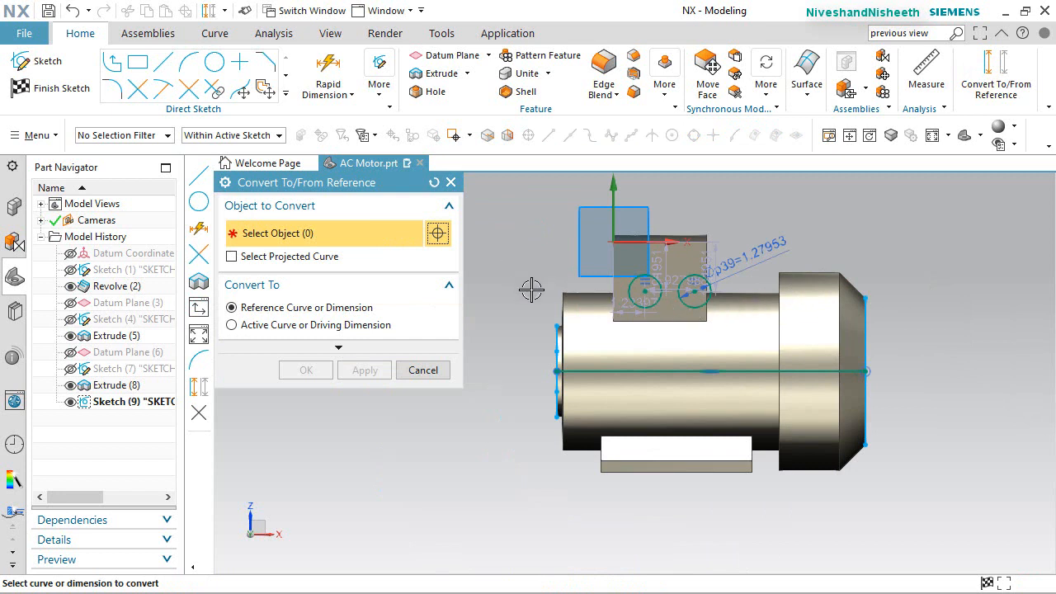
mouse_move(535, 298)
mouse_down()
mouse_move(599, 437)
mouse_move(917, 491)
mouse_up()
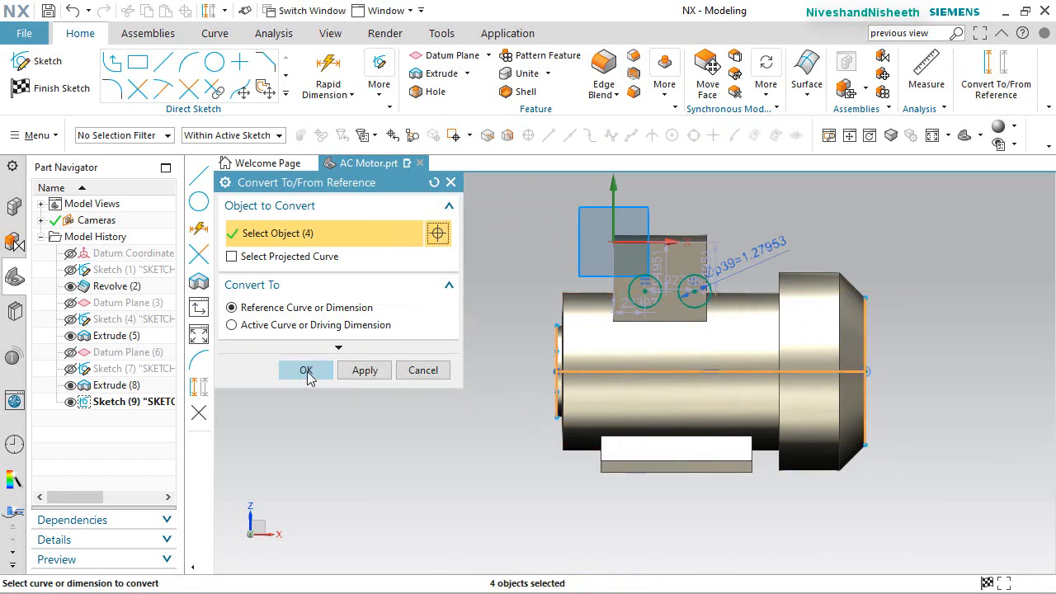
click(306, 370)
Dimension the vertical distance from the first circle's centre to the horizontal reference line as 3.07087 in
scroll(890, 340, up, 2)
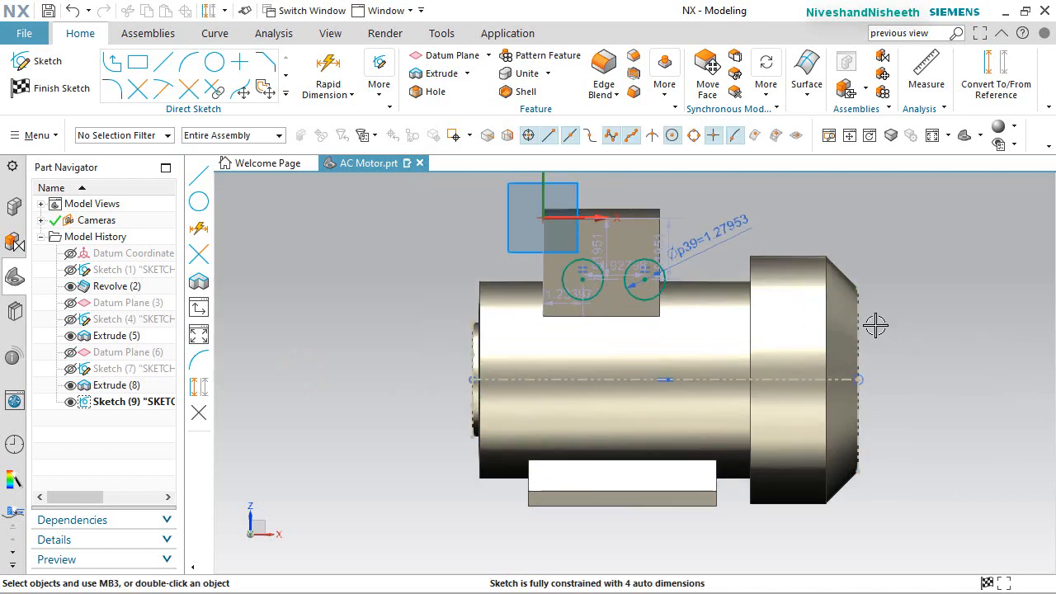
scroll(875, 325, up, 1)
click(328, 74)
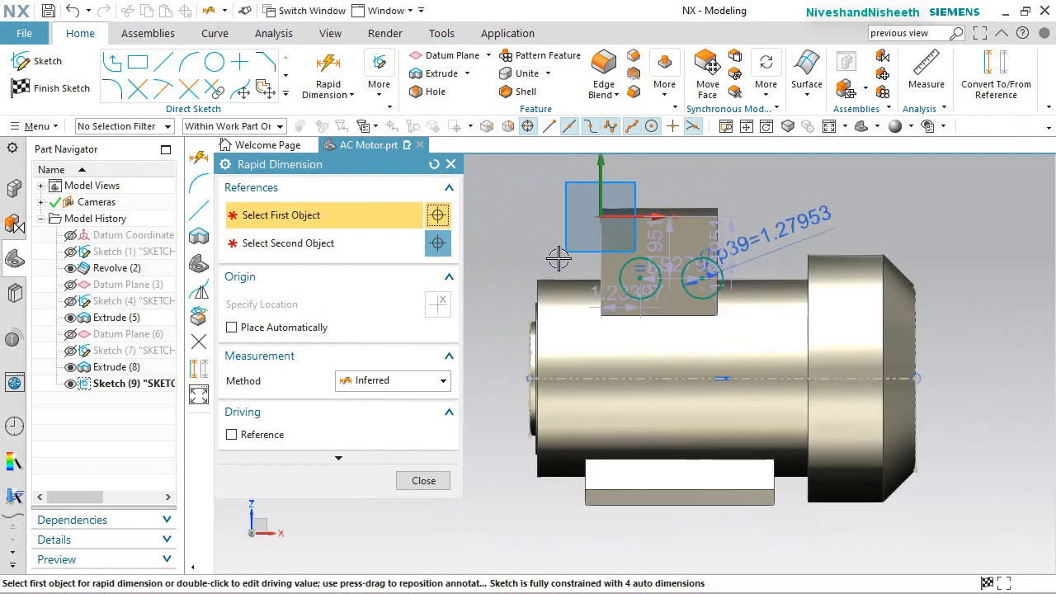
click(641, 272)
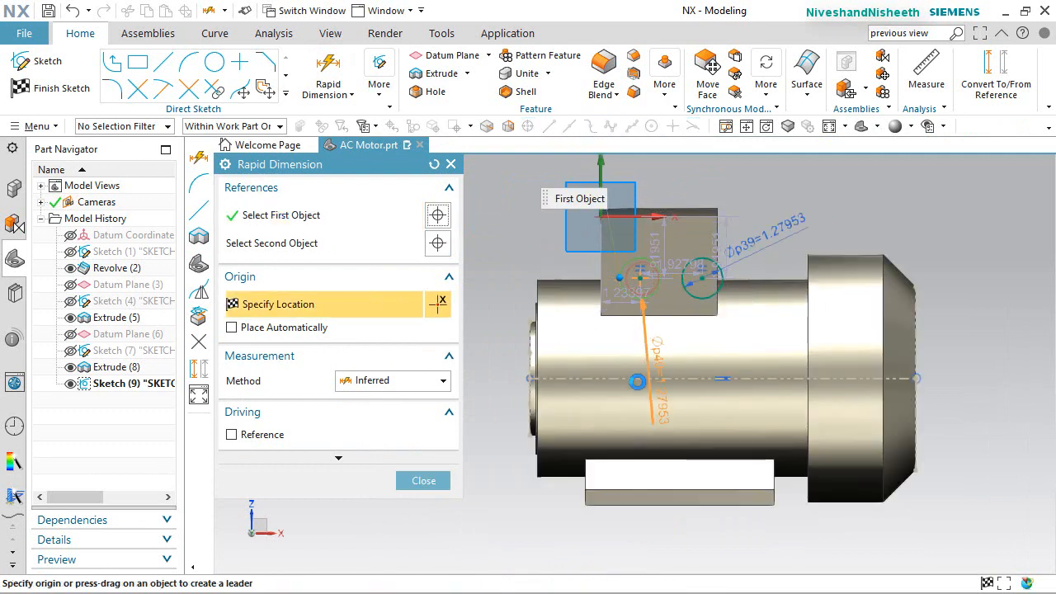
click(637, 381)
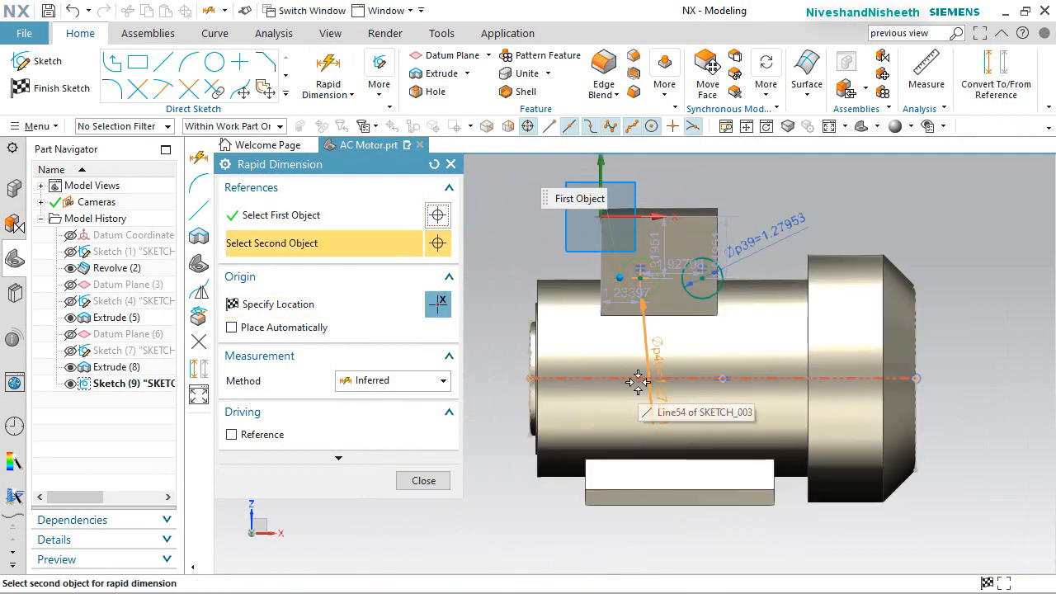
click(493, 344)
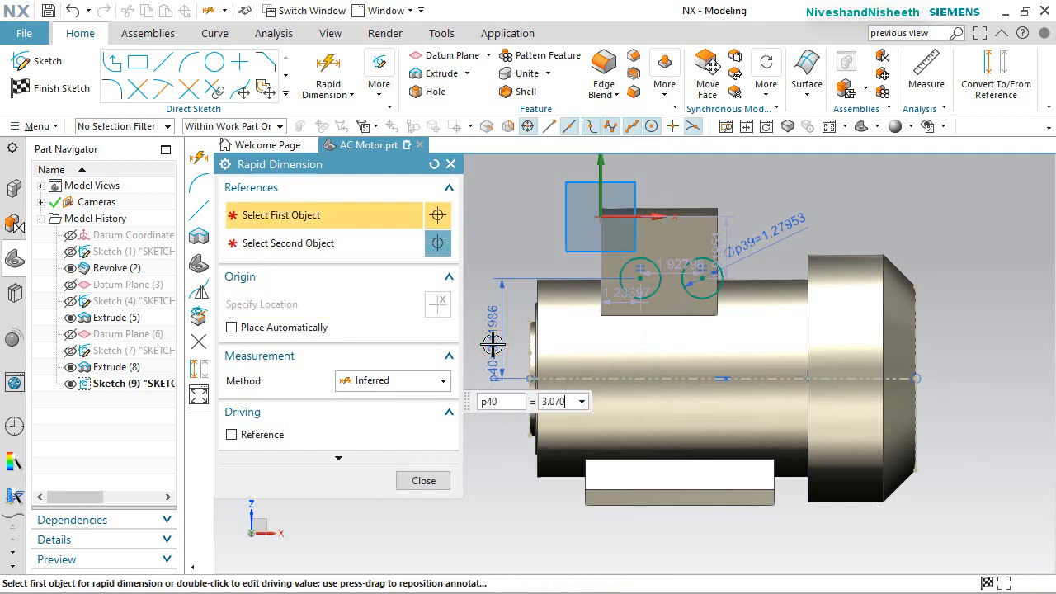
text(3.07087)
key(Return)
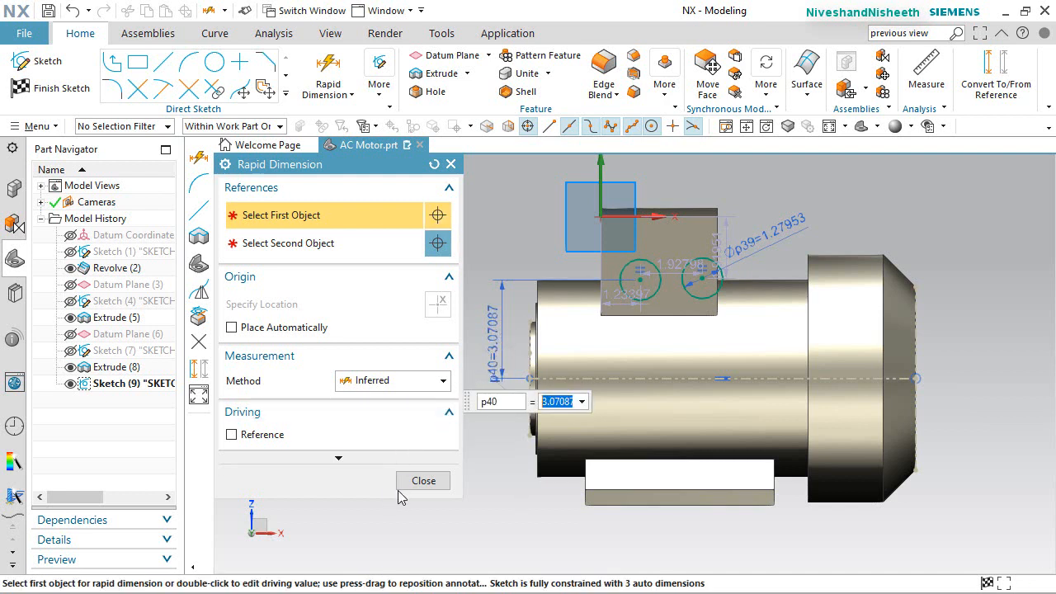
click(423, 481)
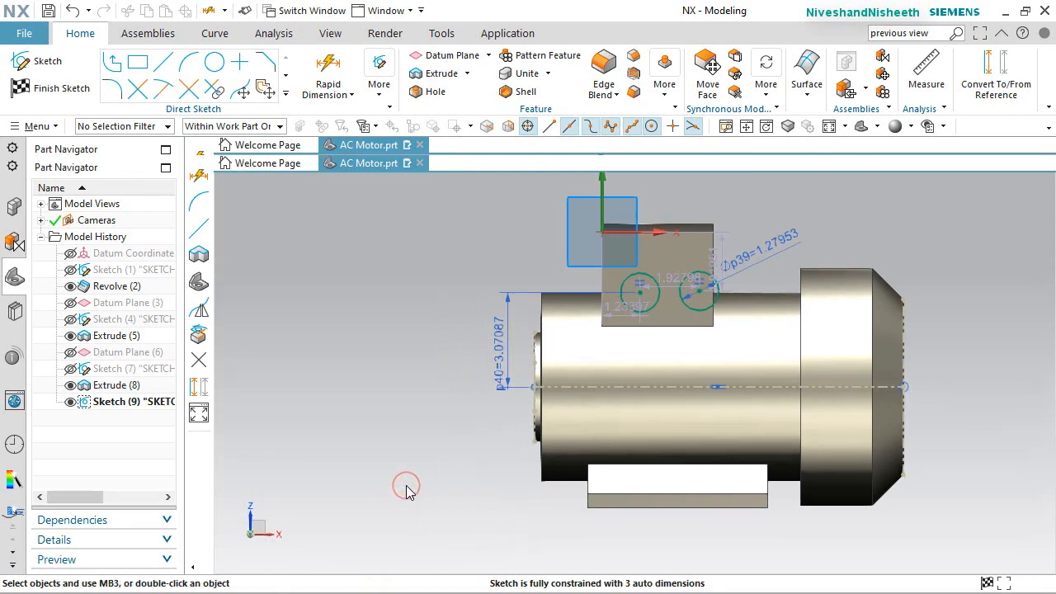
Dimension the distance between the two circle centres as 1.65354 in
scroll(762, 273, up, 2)
click(729, 205)
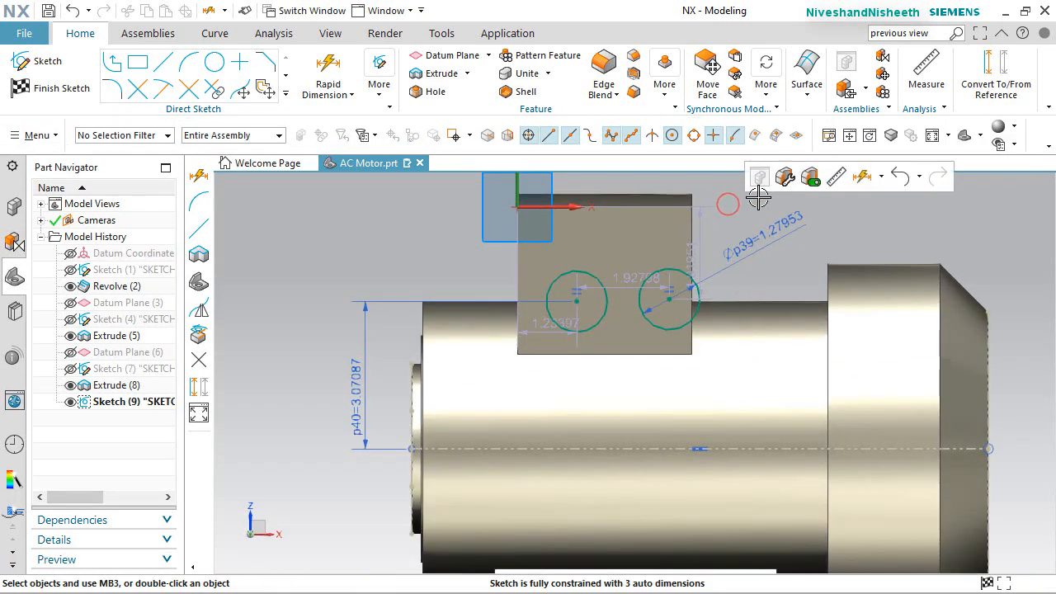
click(868, 180)
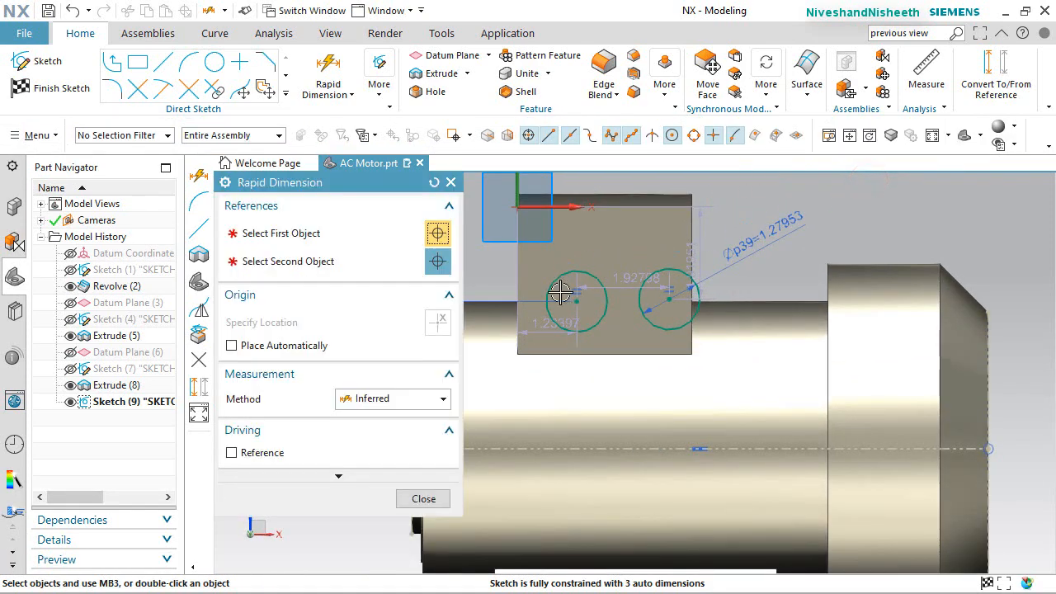
click(578, 291)
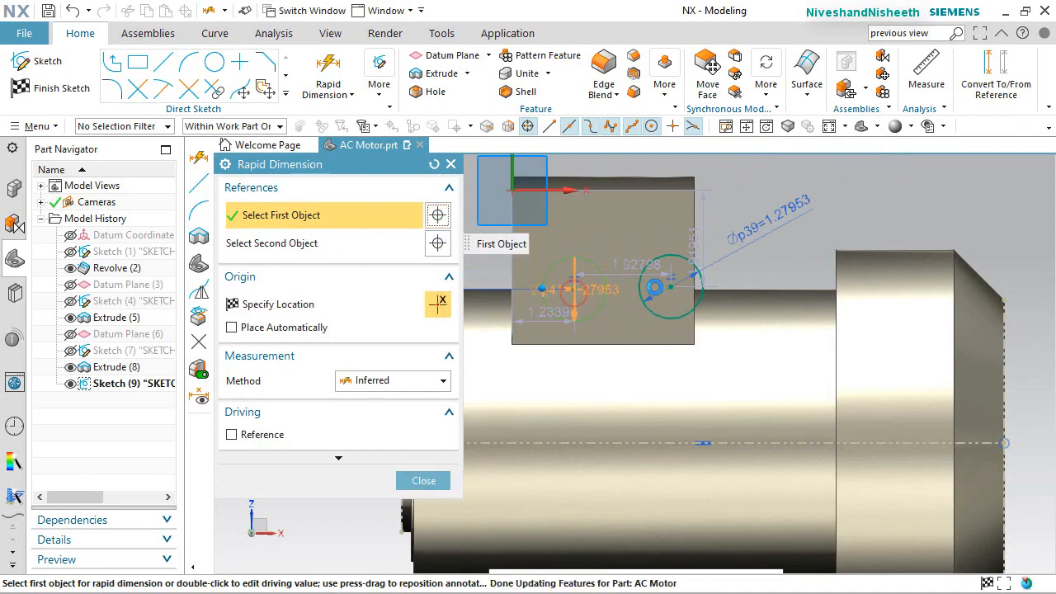
click(673, 288)
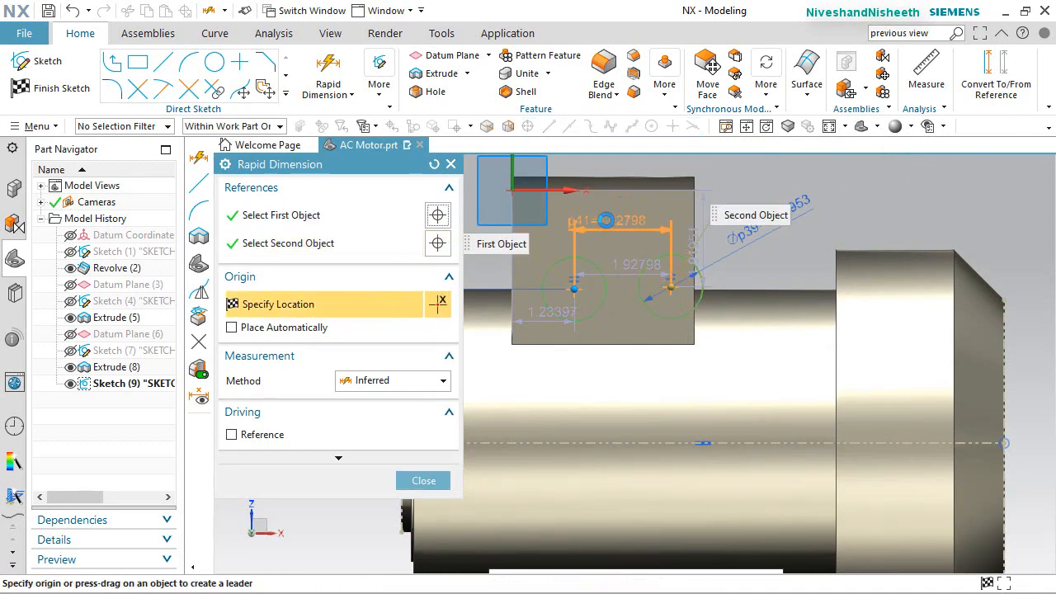
click(606, 220)
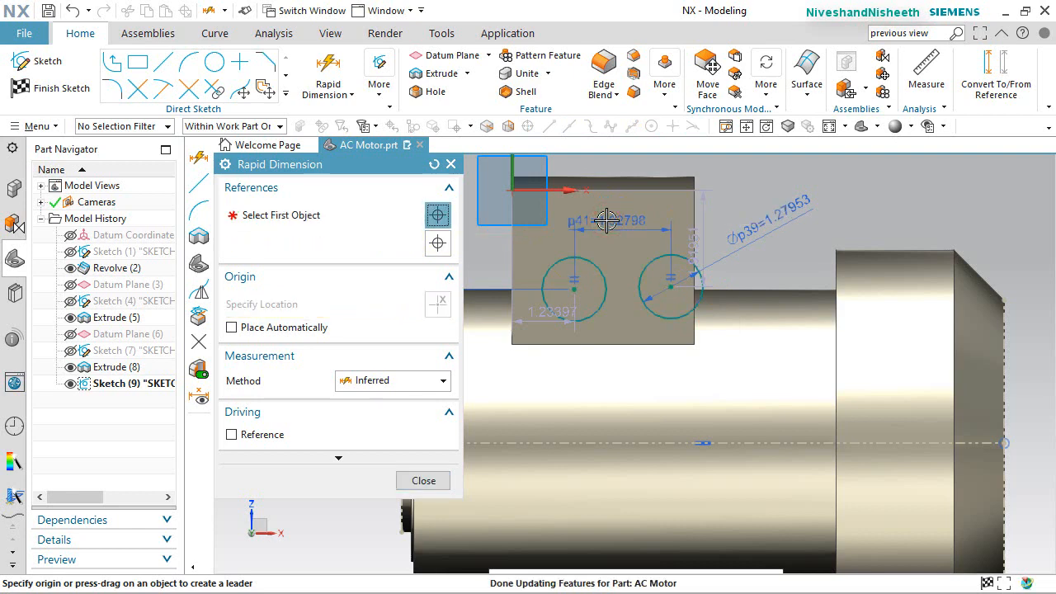
text(1.6535)
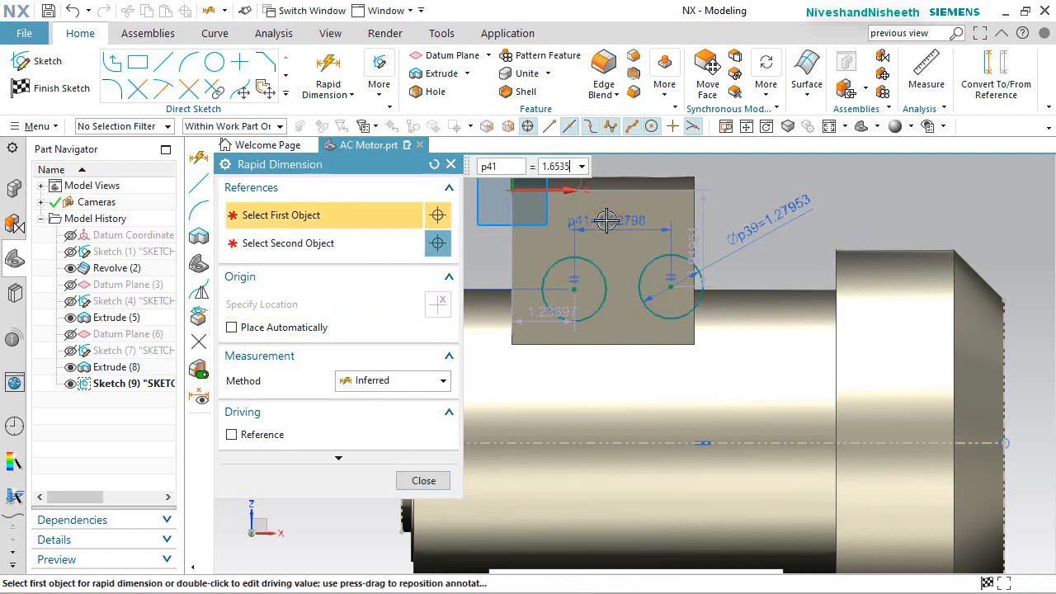
text(4)
key(Return)
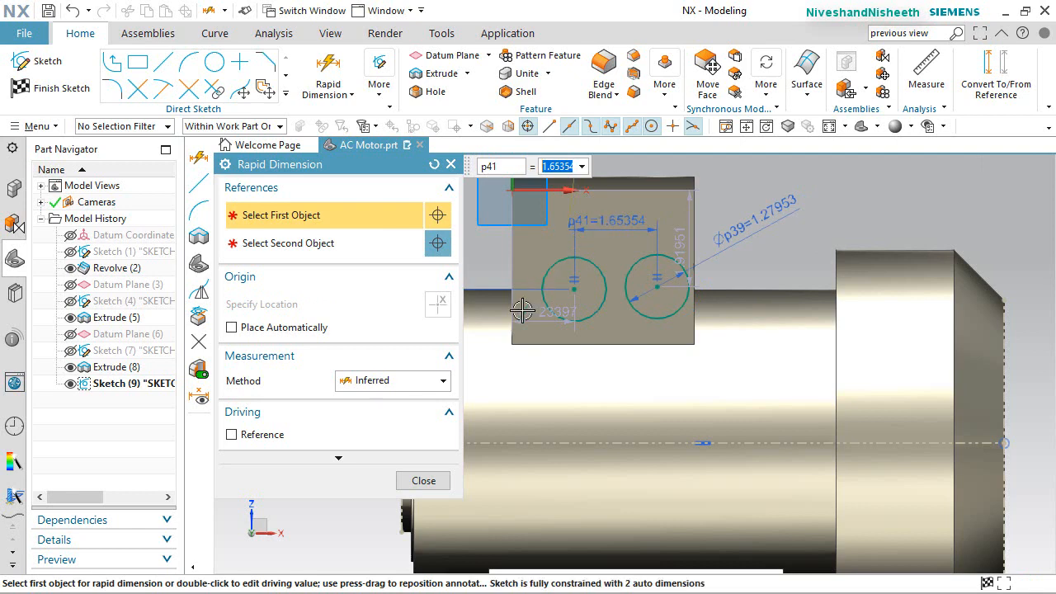
click(422, 485)
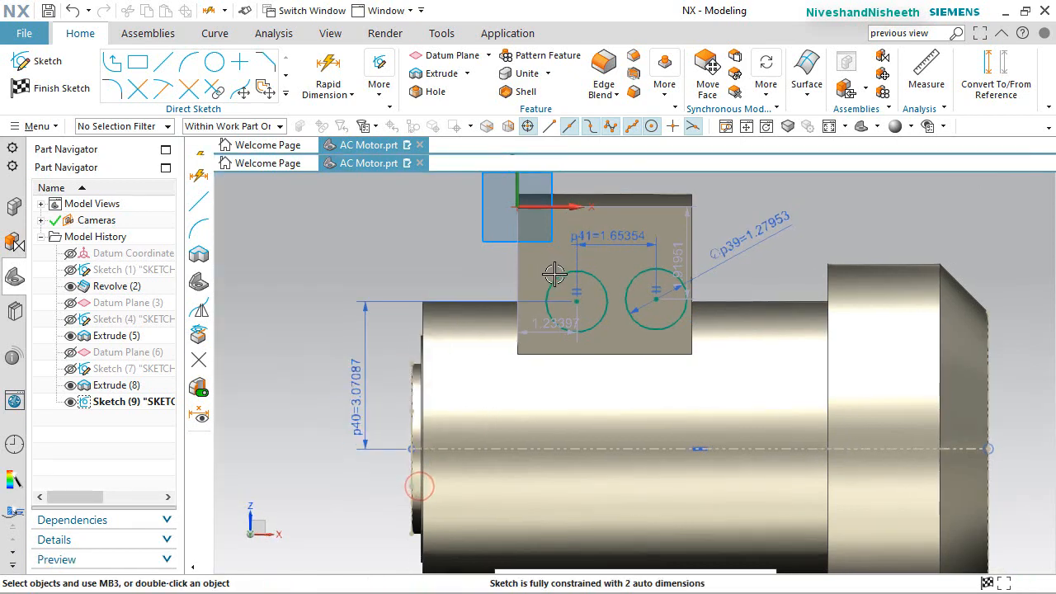
Align the centres of the two circles horizontally with a constraint
click(575, 298)
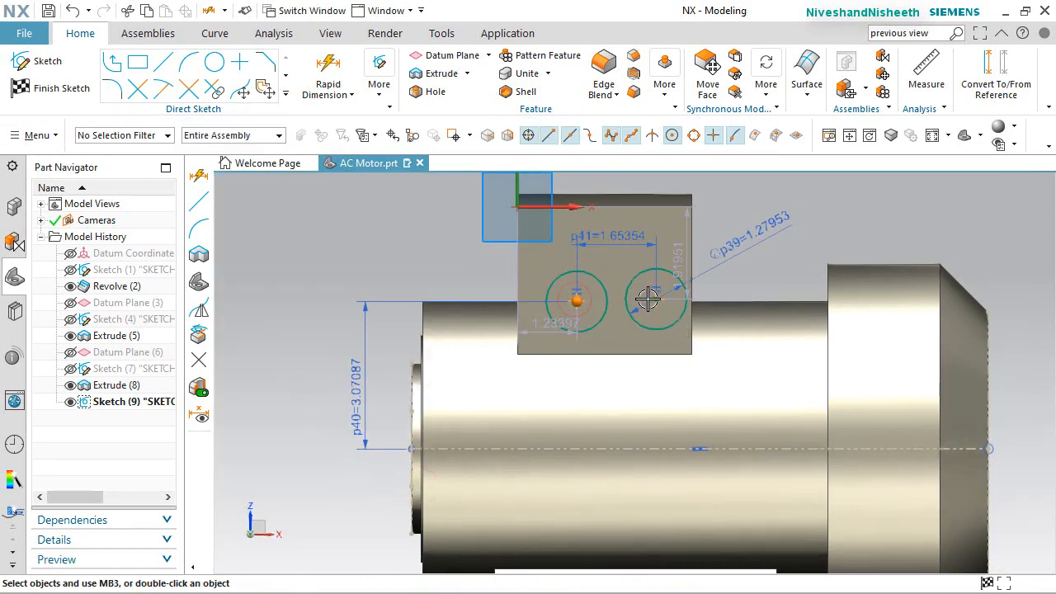
click(654, 300)
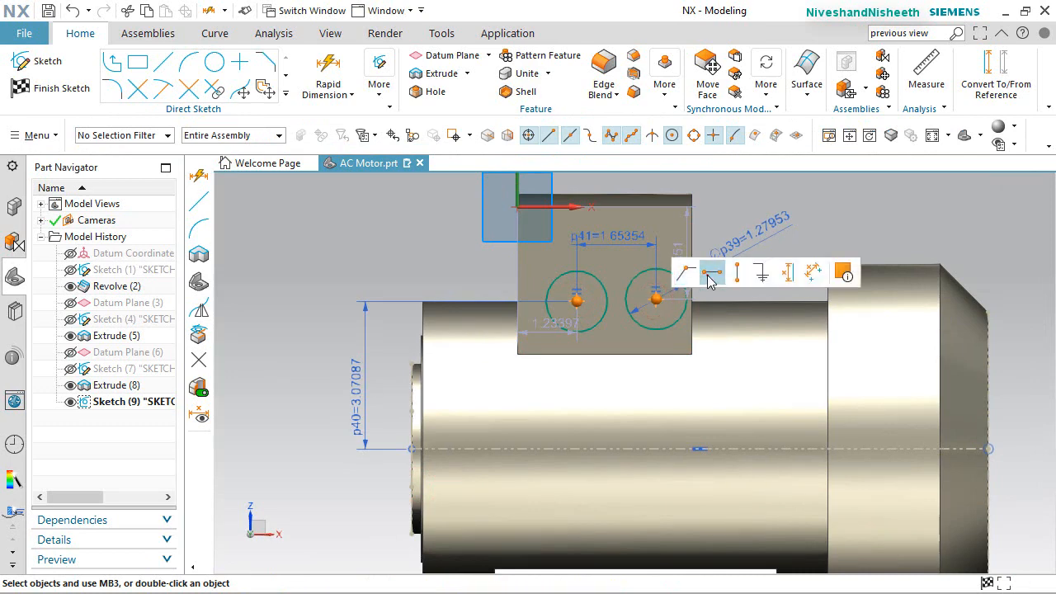
click(711, 269)
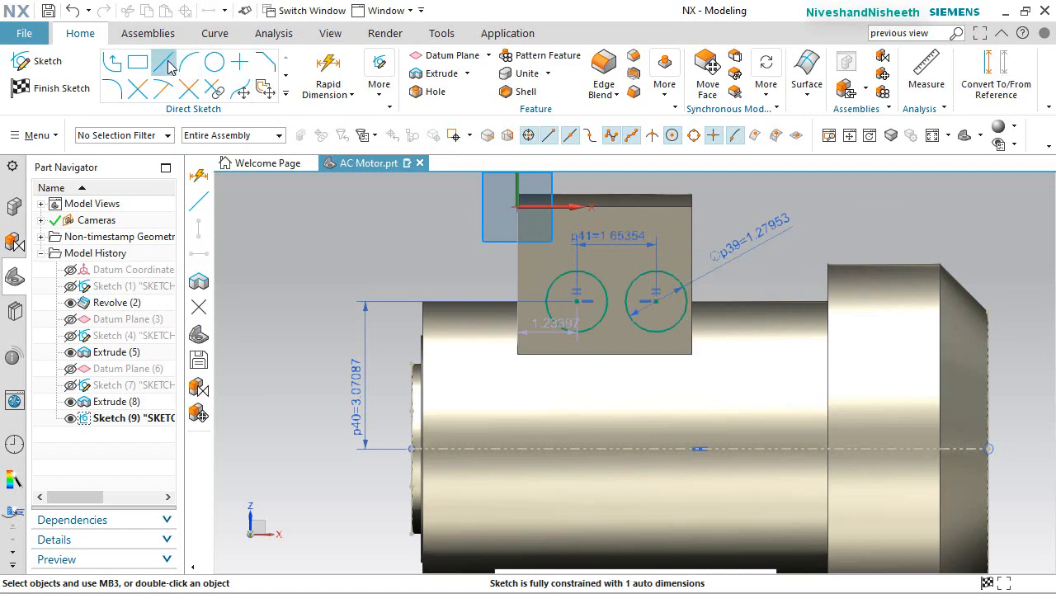
Draw a horizontal line joining the circle centres and a vertical line about 3.8 in long down from the midpoint of the box's upper edge
click(573, 288)
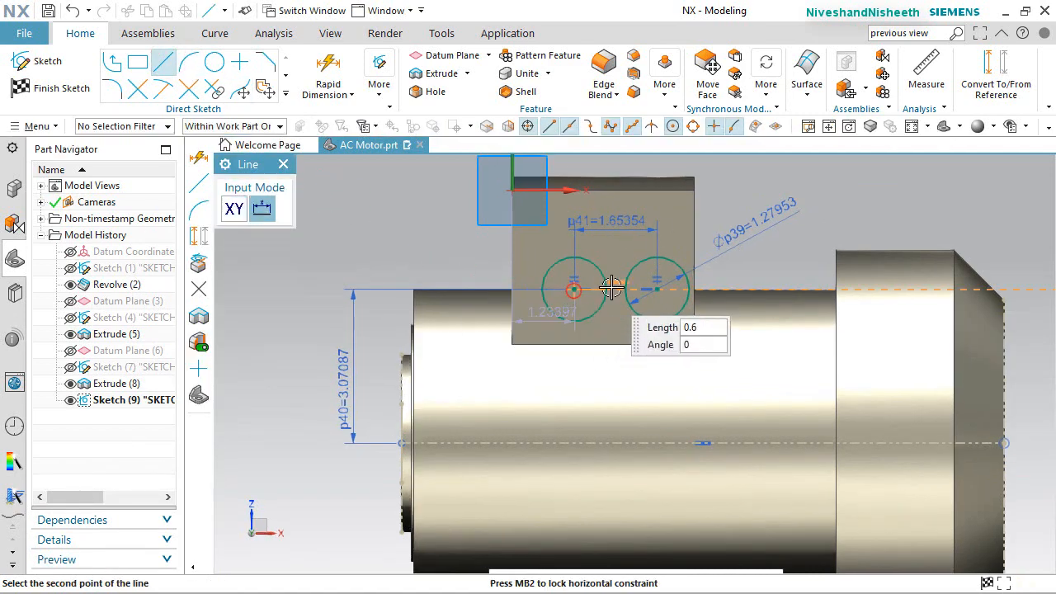
click(656, 289)
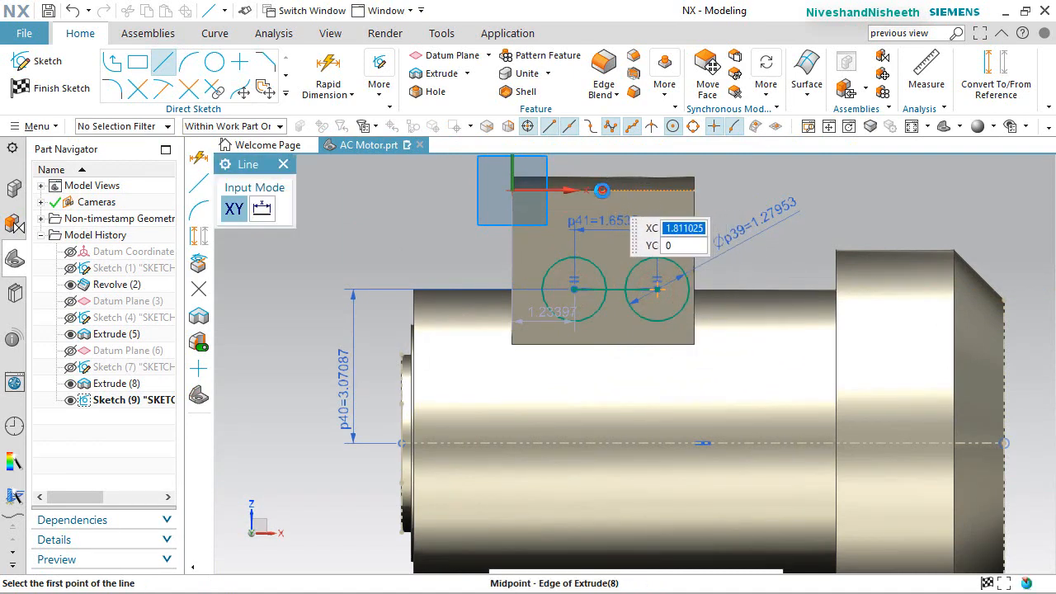
click(602, 188)
click(601, 380)
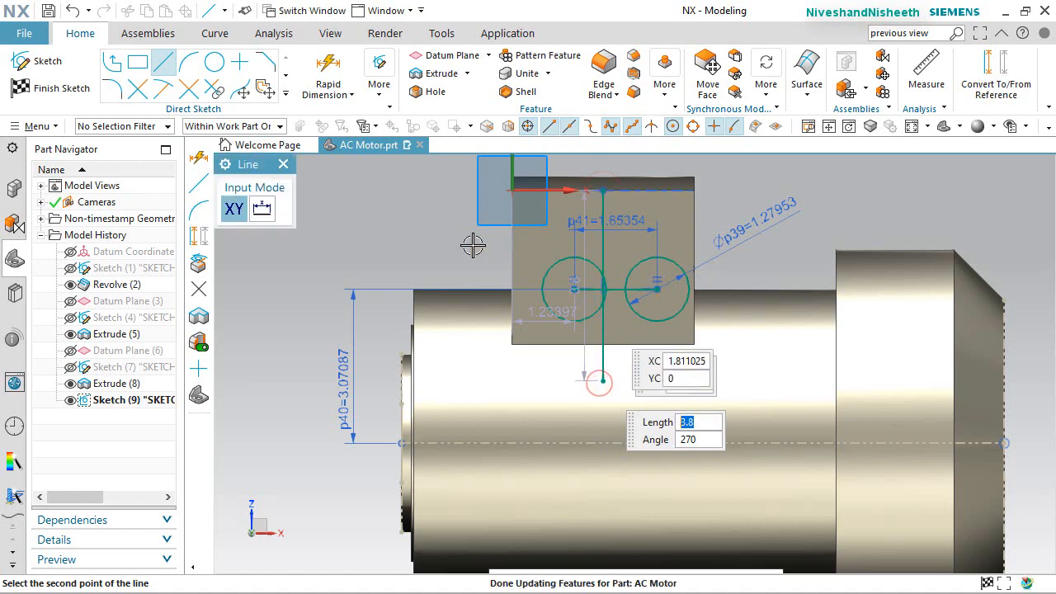
right_click(397, 212)
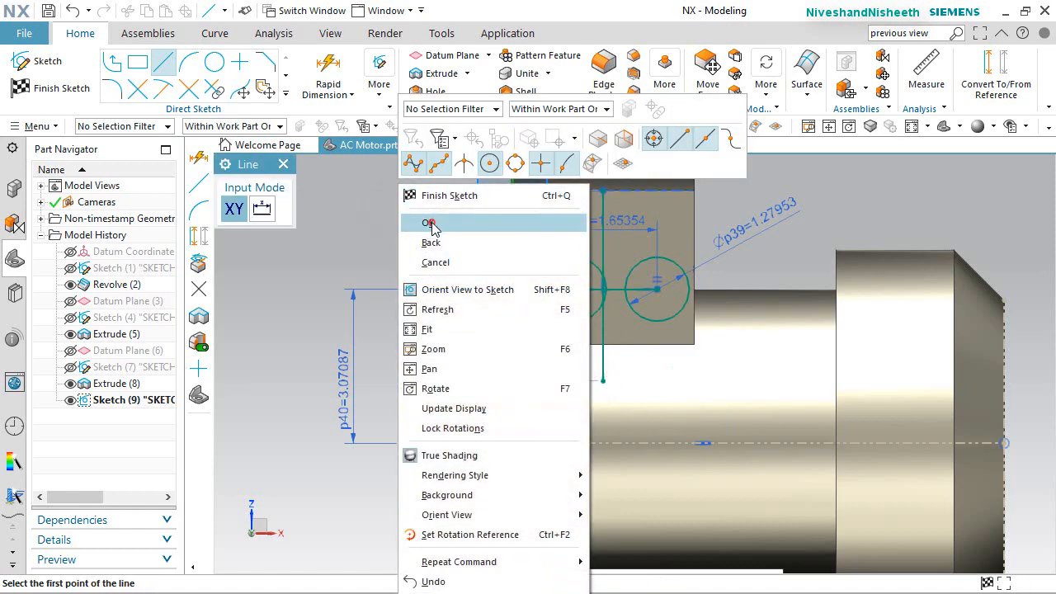
click(431, 219)
Constrain the midpoint of the horizontal line between the circle centres to lie on the vertical line
scroll(613, 276, up, 4)
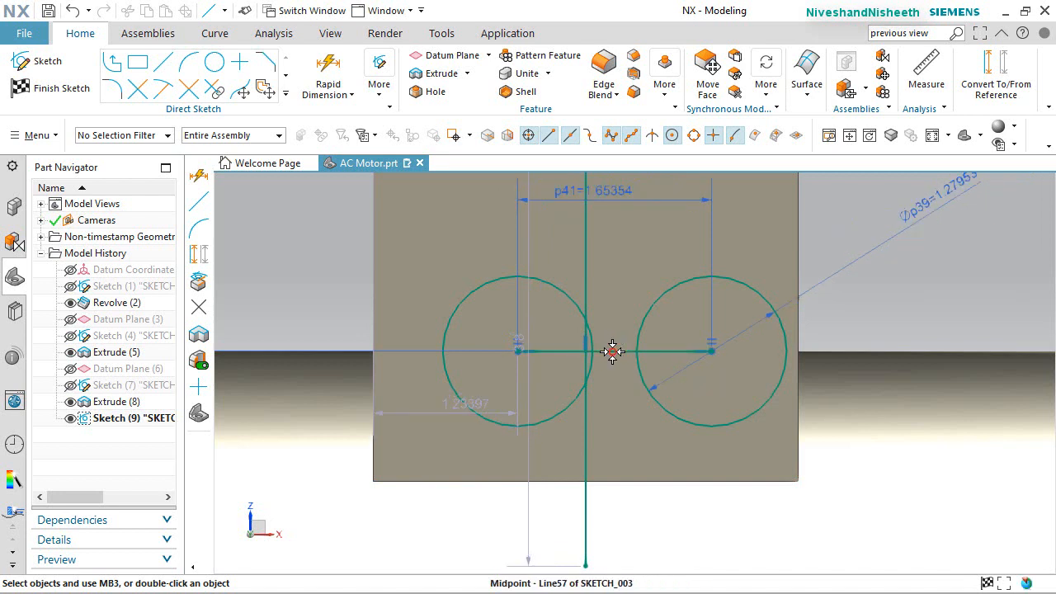
click(612, 351)
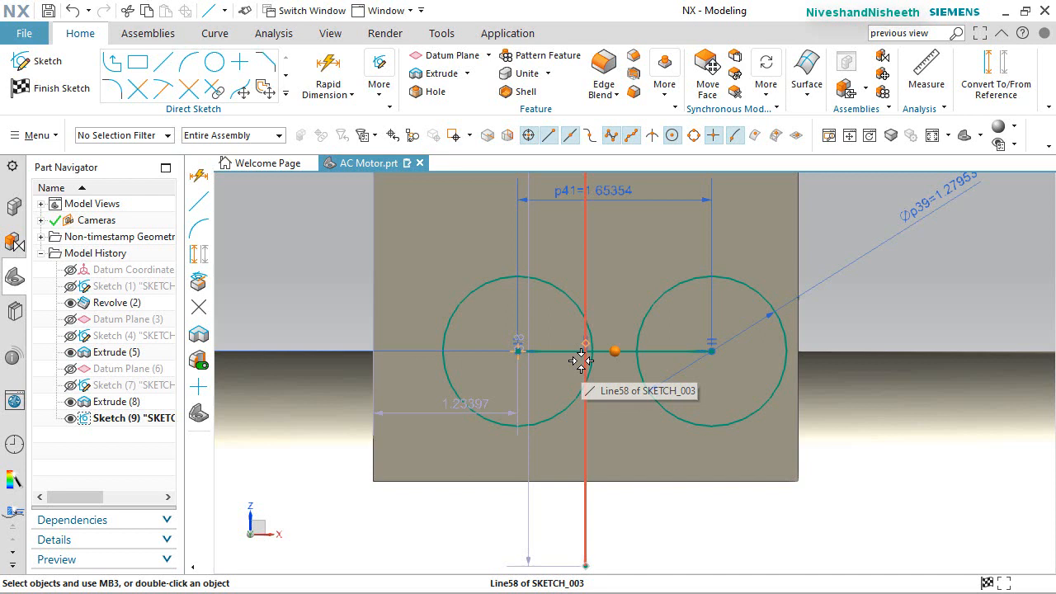
click(581, 361)
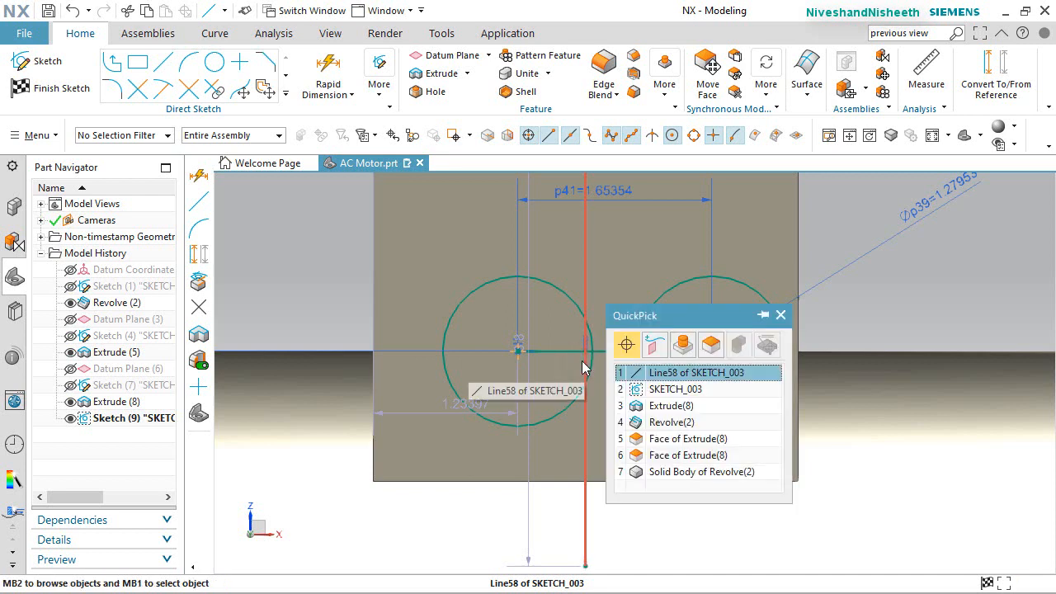
click(636, 372)
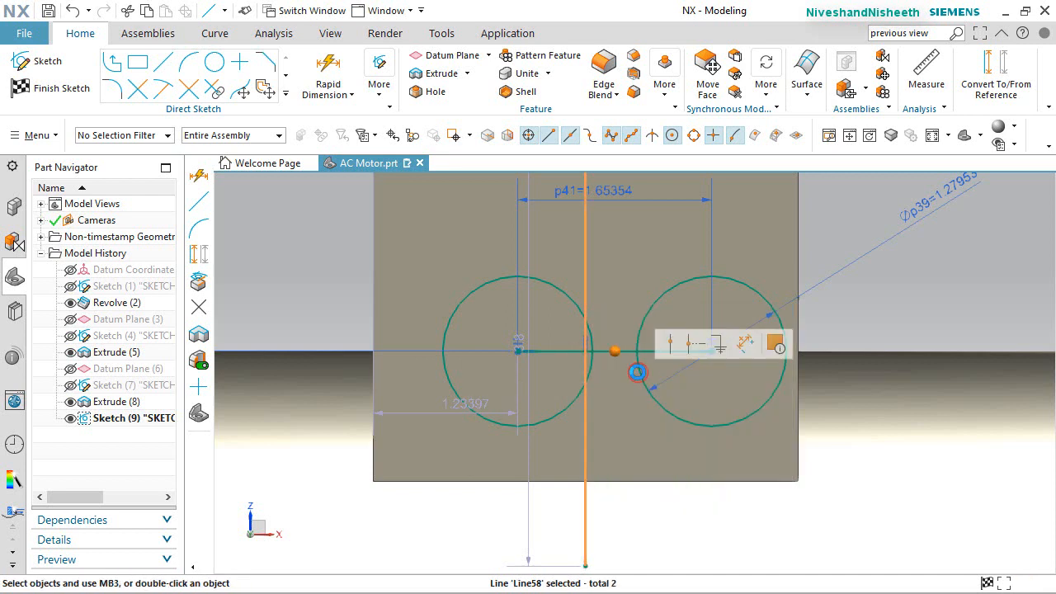
click(675, 342)
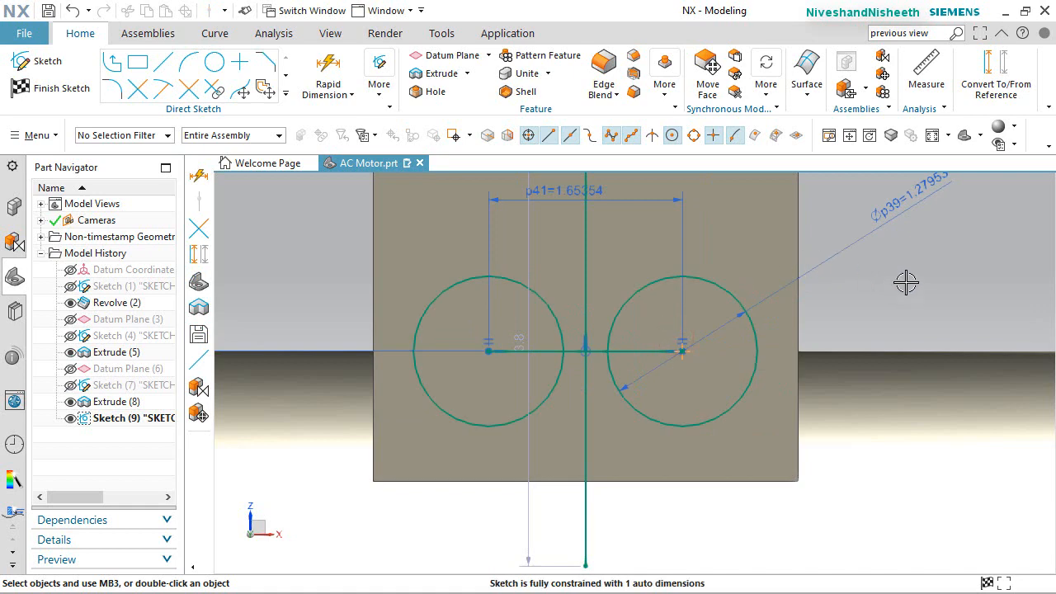
Trim the part of the vertical line that extends below the horizontal centre line, using Quick Trim
scroll(668, 303, down, 3)
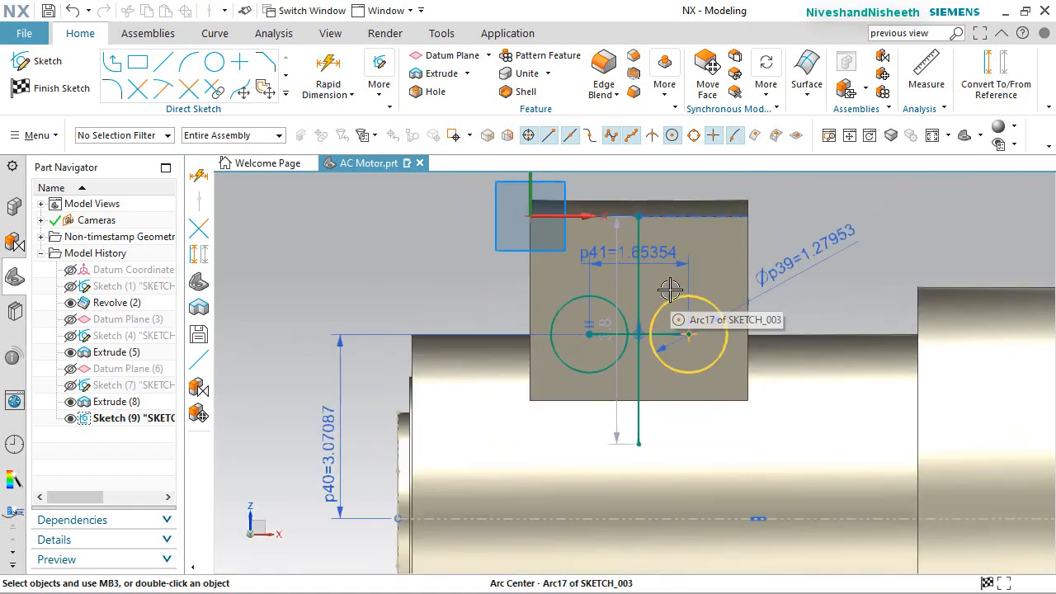
click(137, 88)
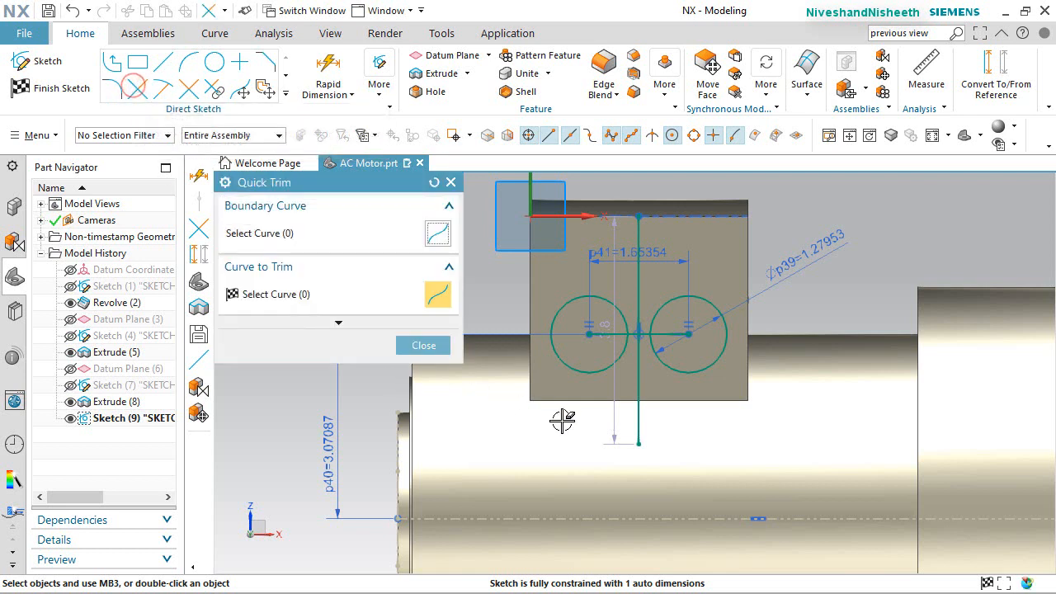
click(637, 422)
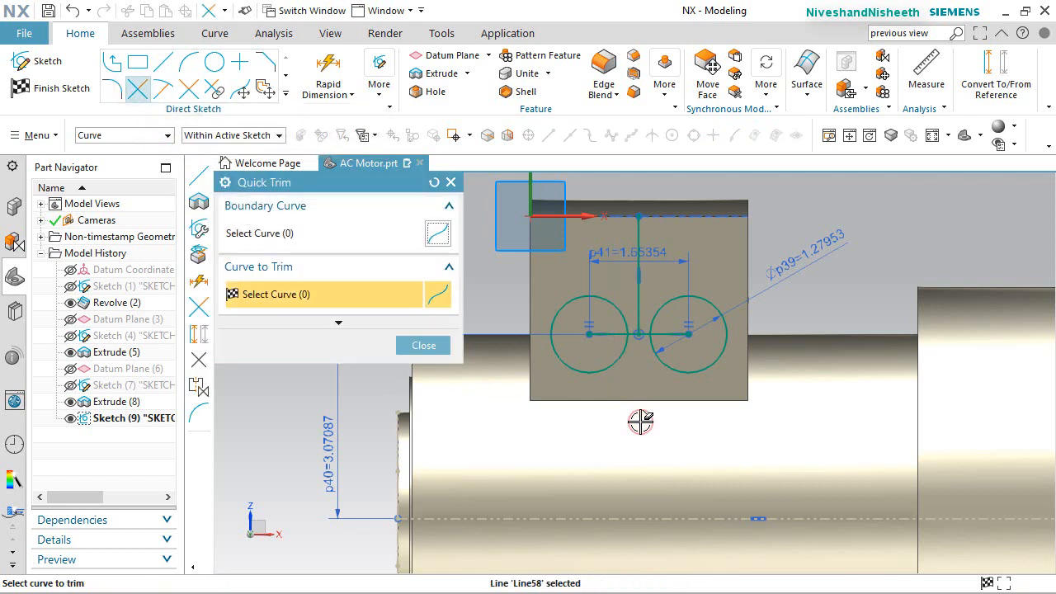
click(424, 345)
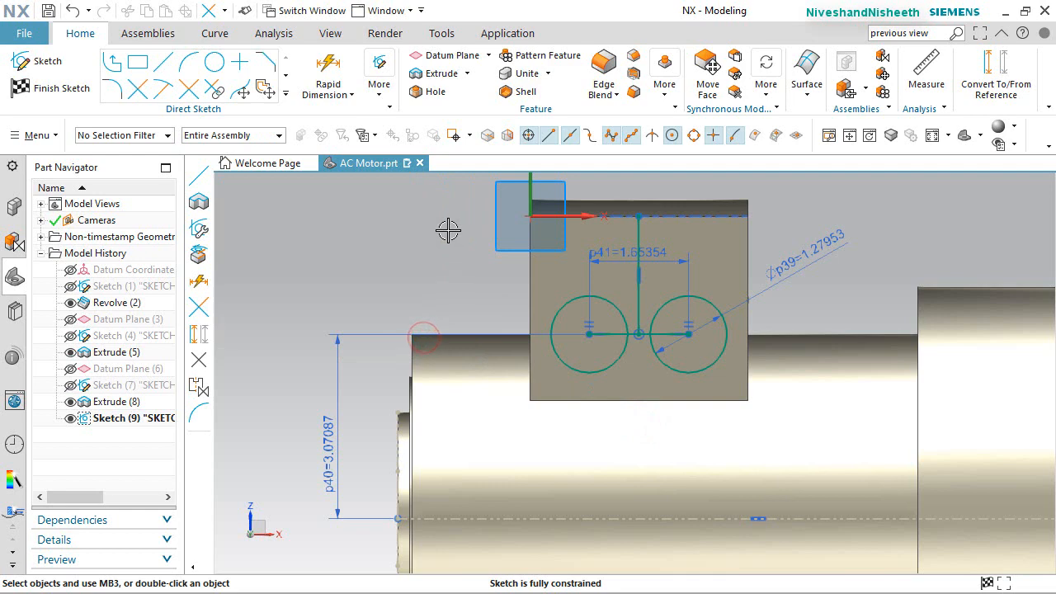
Convert the vertical line and the horizontal line between the circle centres to reference lines, and finish the sketch
scroll(685, 243, up, 3)
click(598, 228)
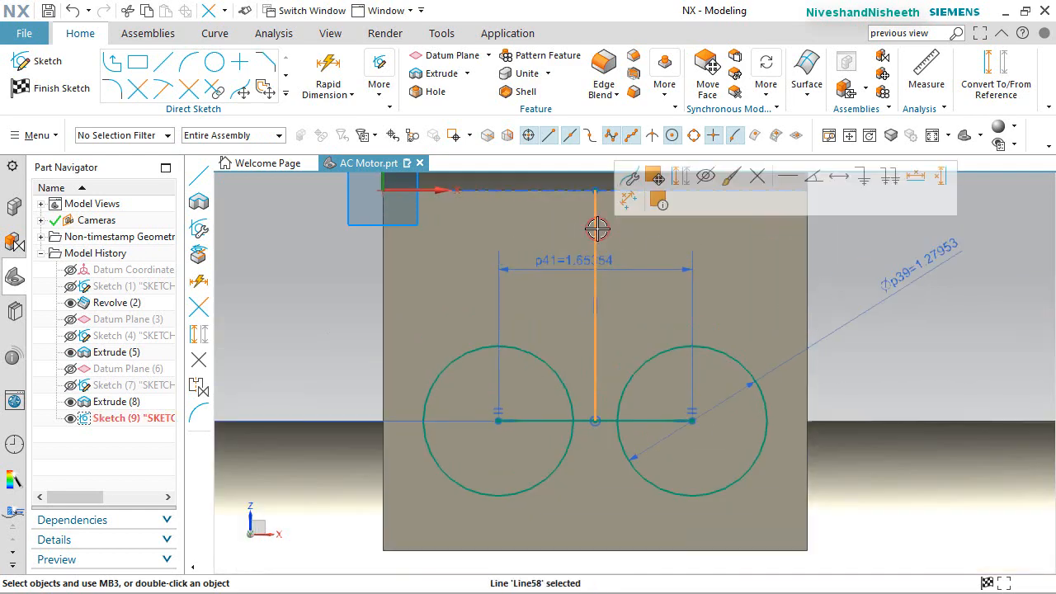
click(675, 174)
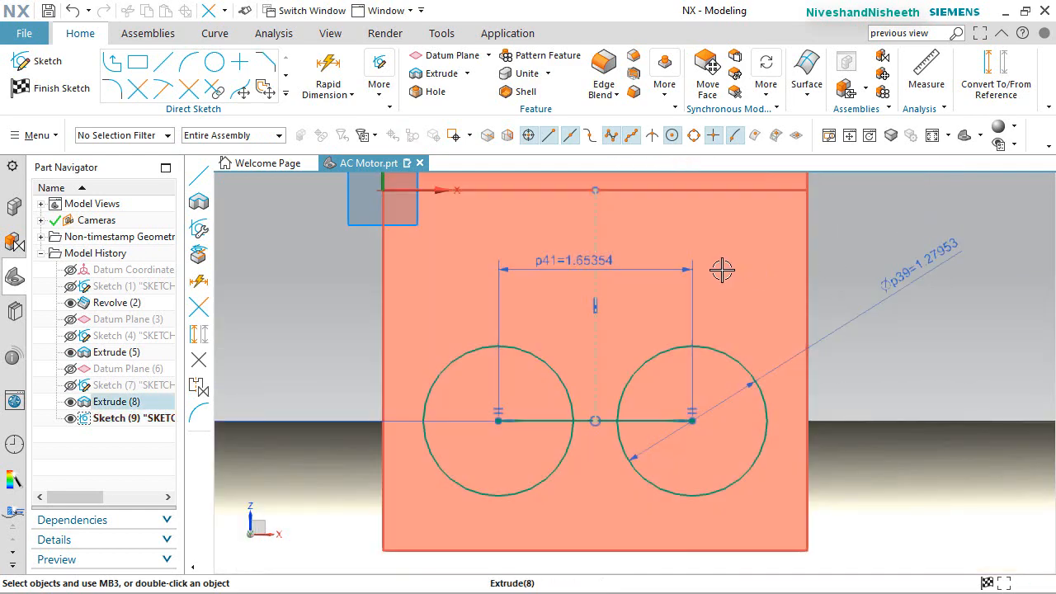
scroll(719, 263, down, 1)
scroll(575, 370, up, 1)
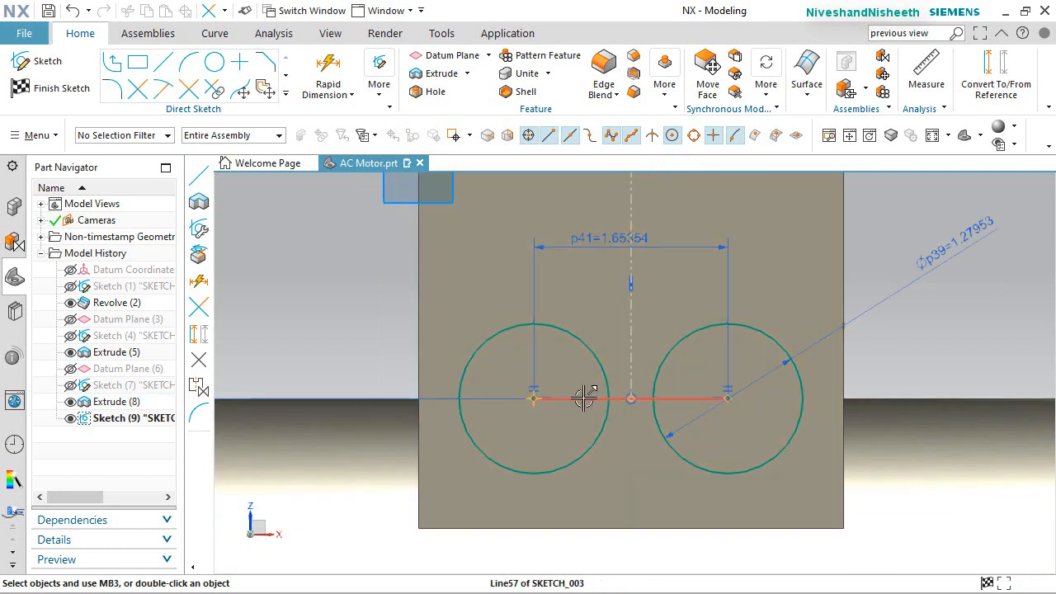
click(583, 399)
click(667, 343)
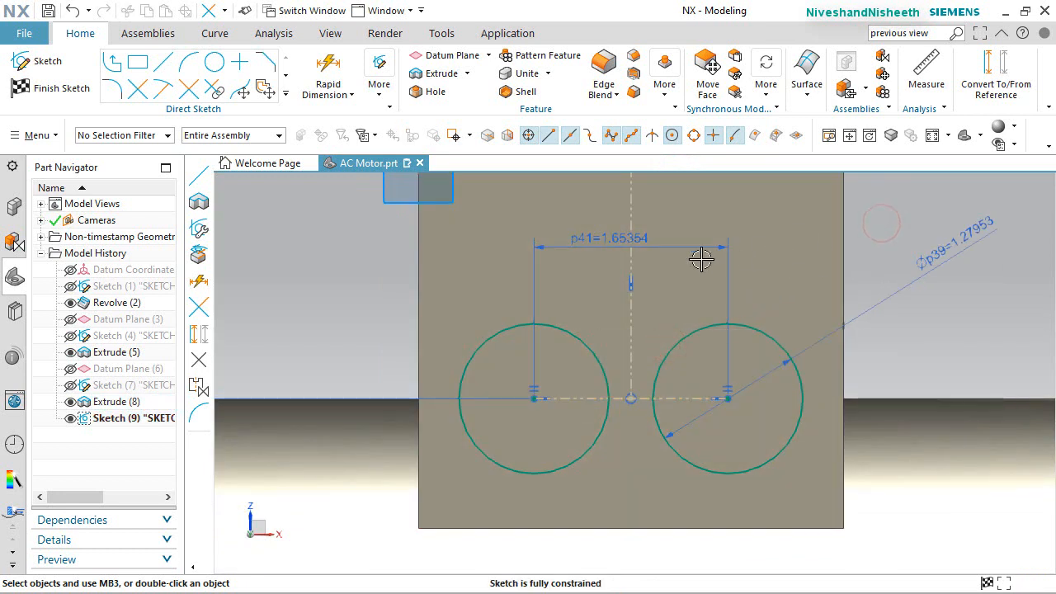
scroll(656, 264, down, 3)
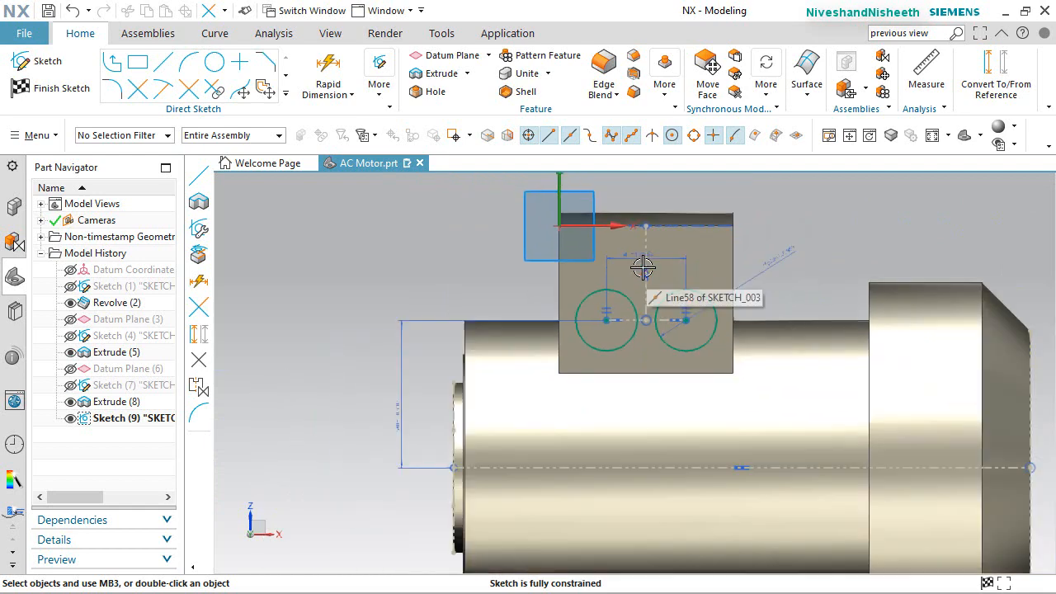
click(52, 88)
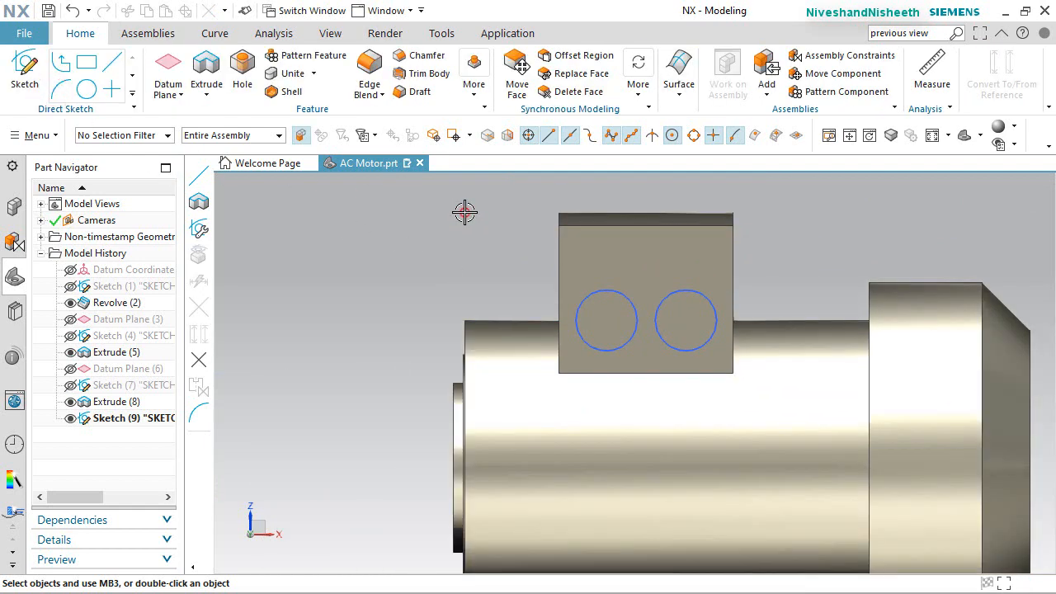
Extrude the two circles outward from the box's side face by 0.11811 in, uniting them with the motor body
click(465, 212)
key(End)
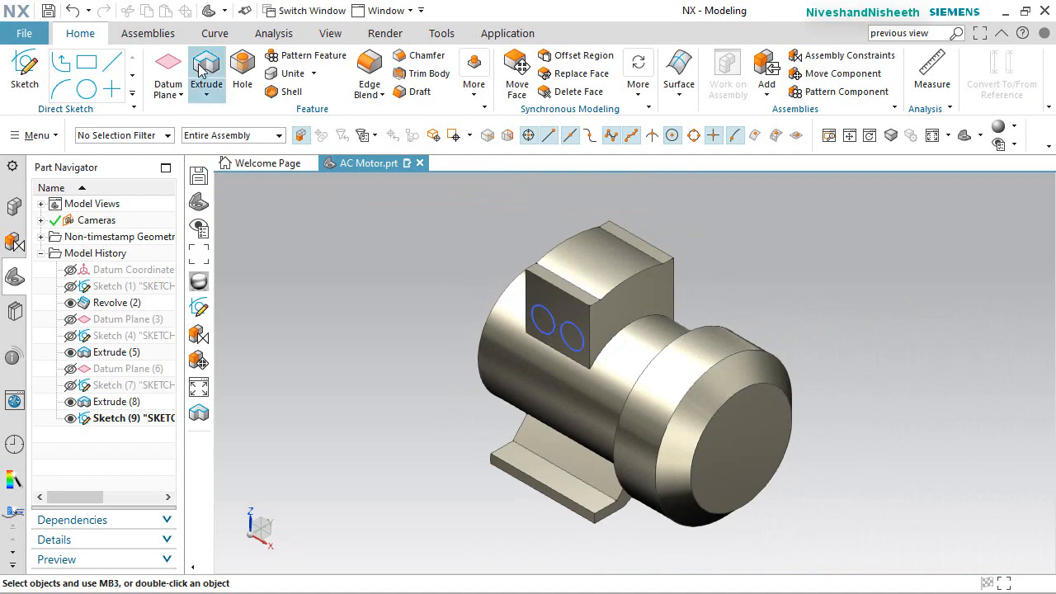
click(201, 71)
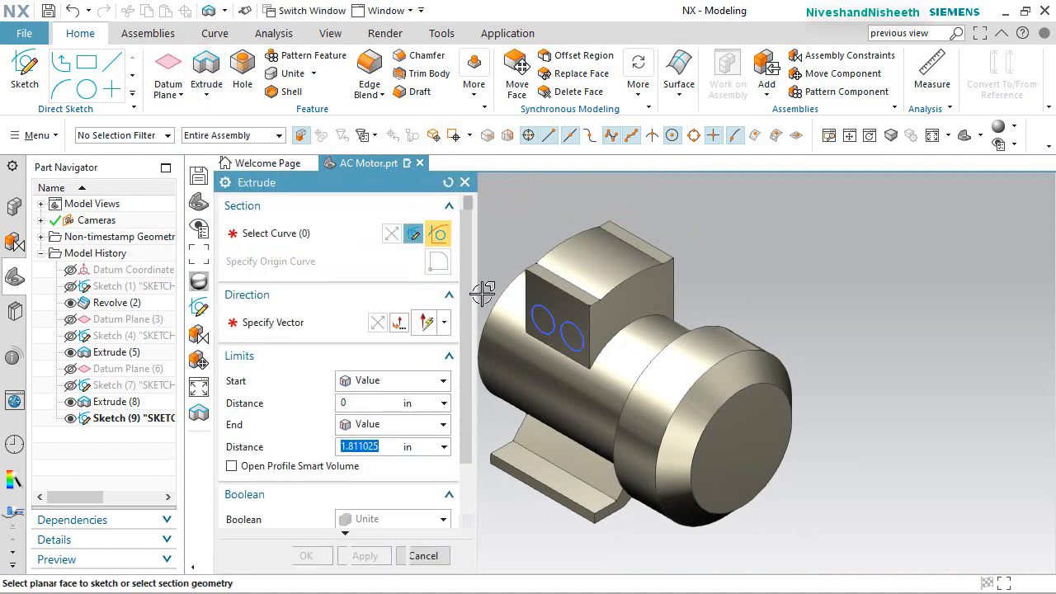
scroll(512, 297, up, 3)
click(601, 322)
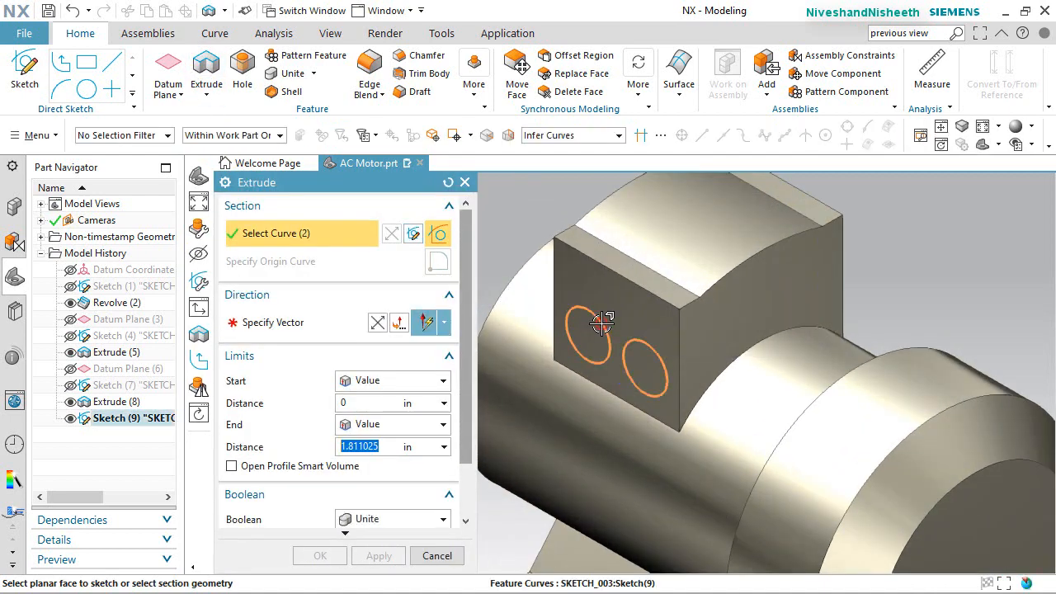
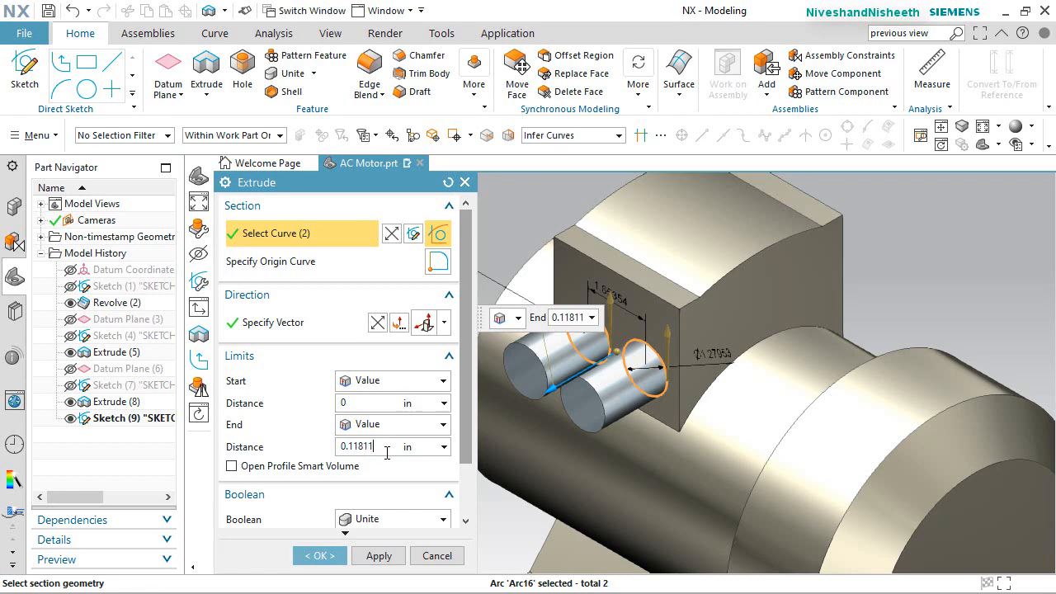
click(387, 449)
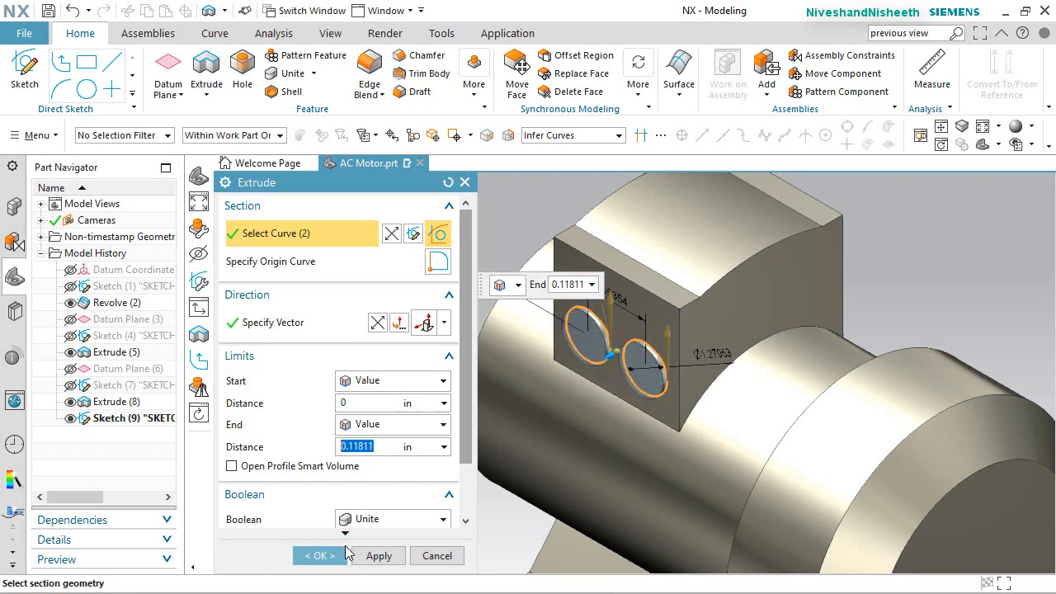
click(330, 555)
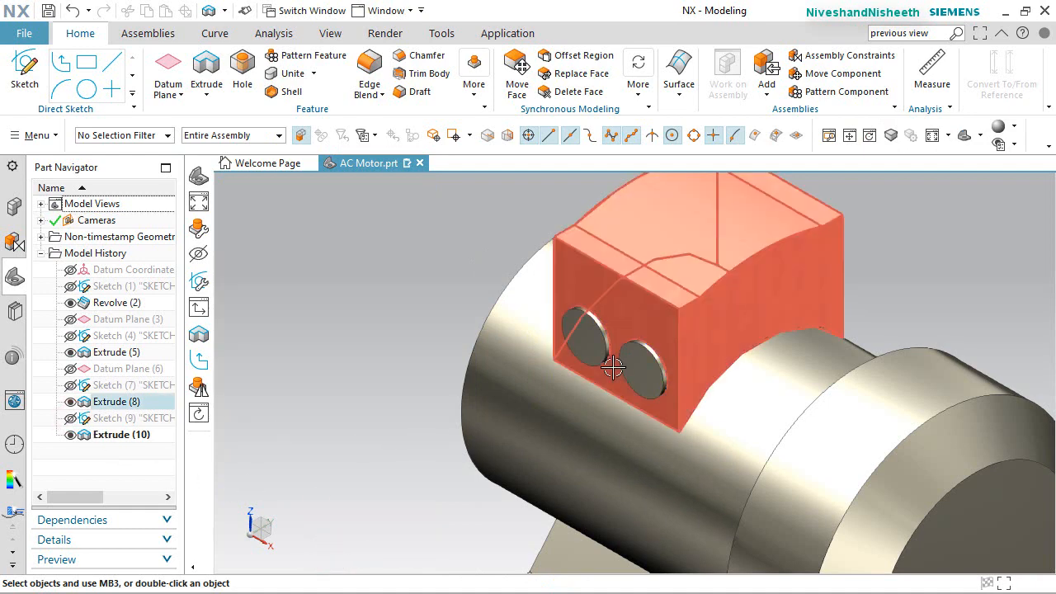
Check the two circular bosses on the box and save the part
middle_drag(624, 358, 682, 328)
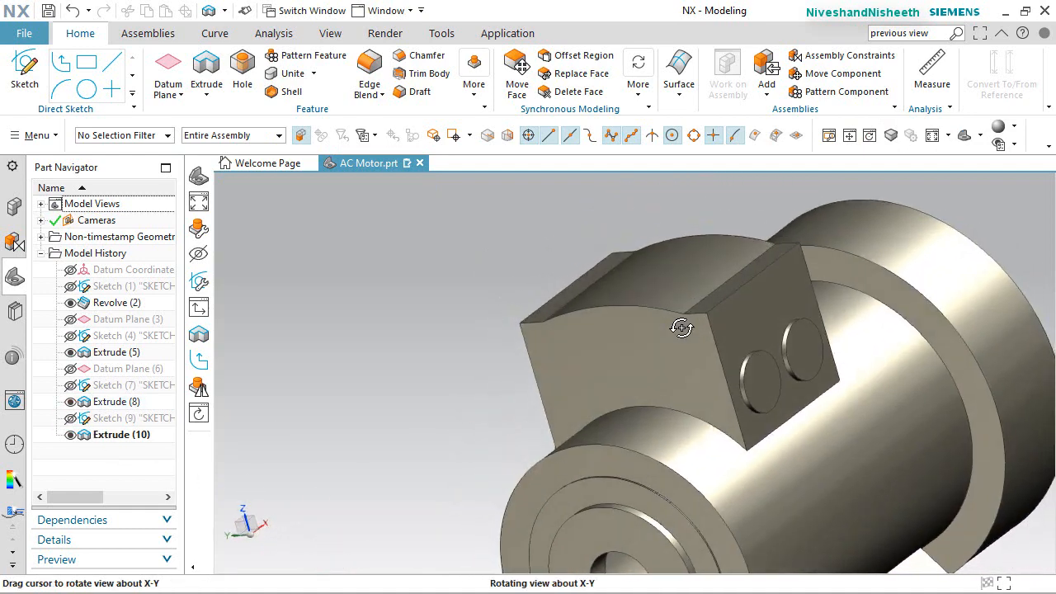
key(Home)
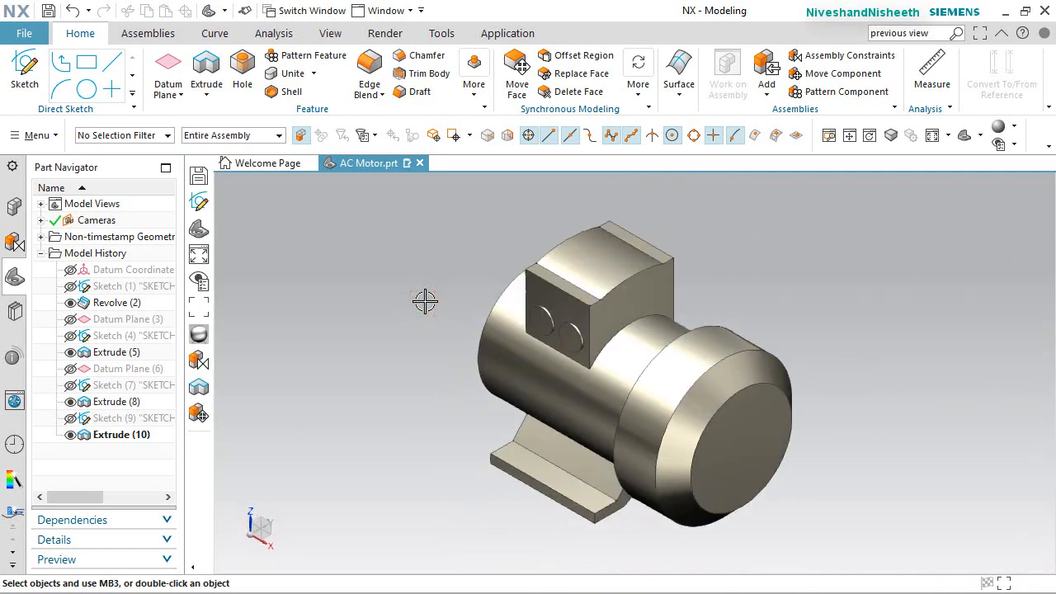
key(ctrl+s)
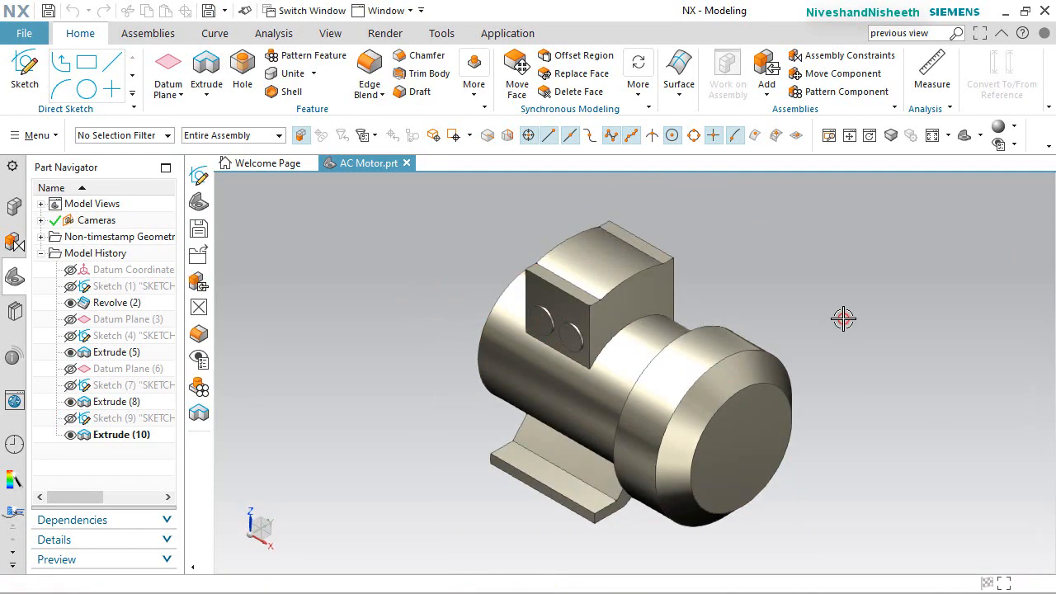
click(843, 318)
Turn the model view 90° about the Z axis and show the datum coordinate system
click(250, 506)
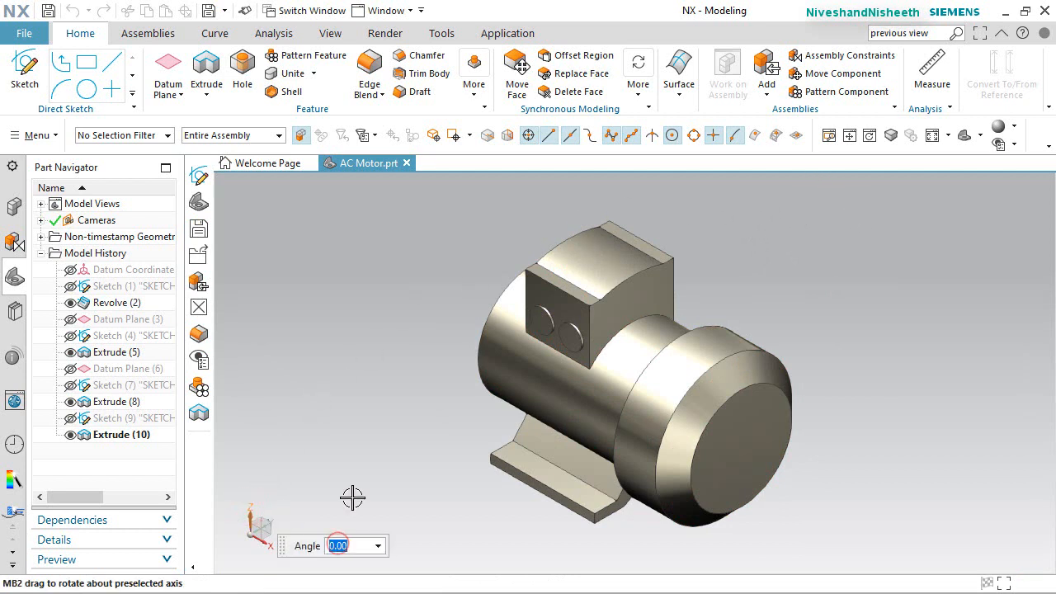
text(90)
key(Return)
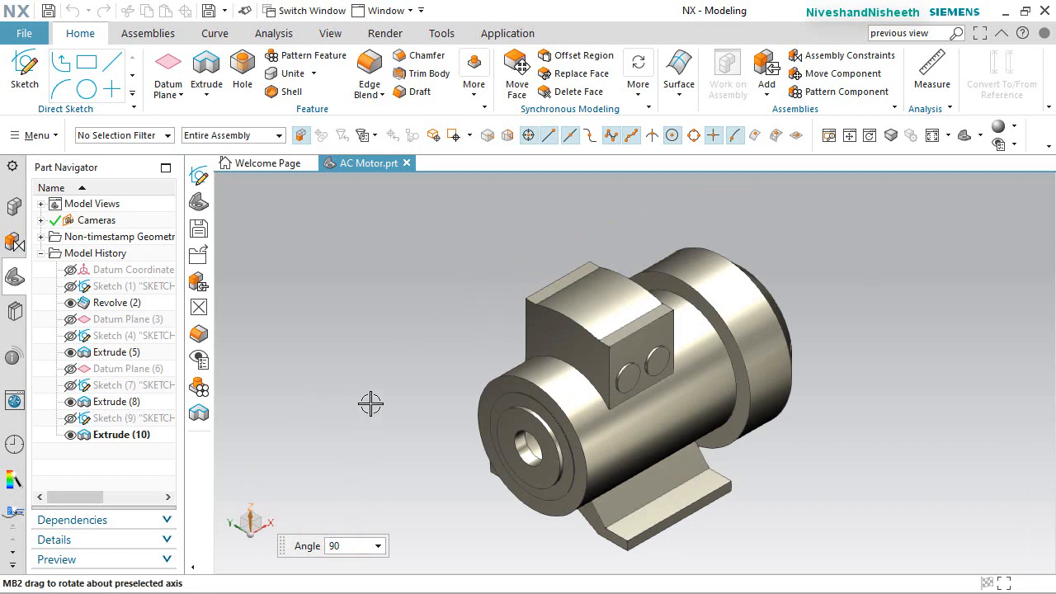
key(Escape)
click(71, 271)
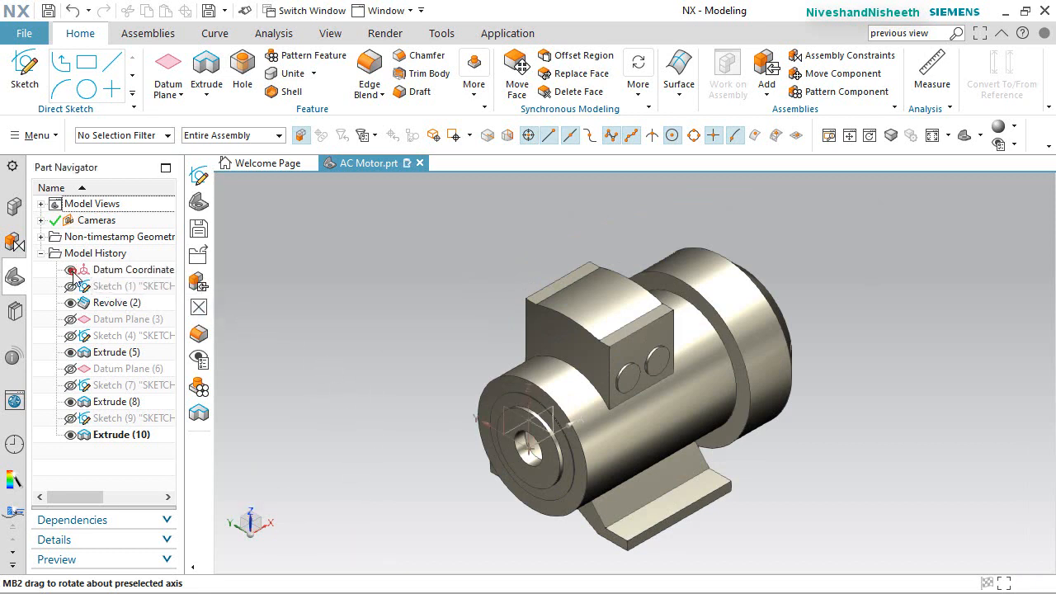
Create a datum plane at a distance of 4.05512 in above the XY plane of the datum coordinate system
click(168, 73)
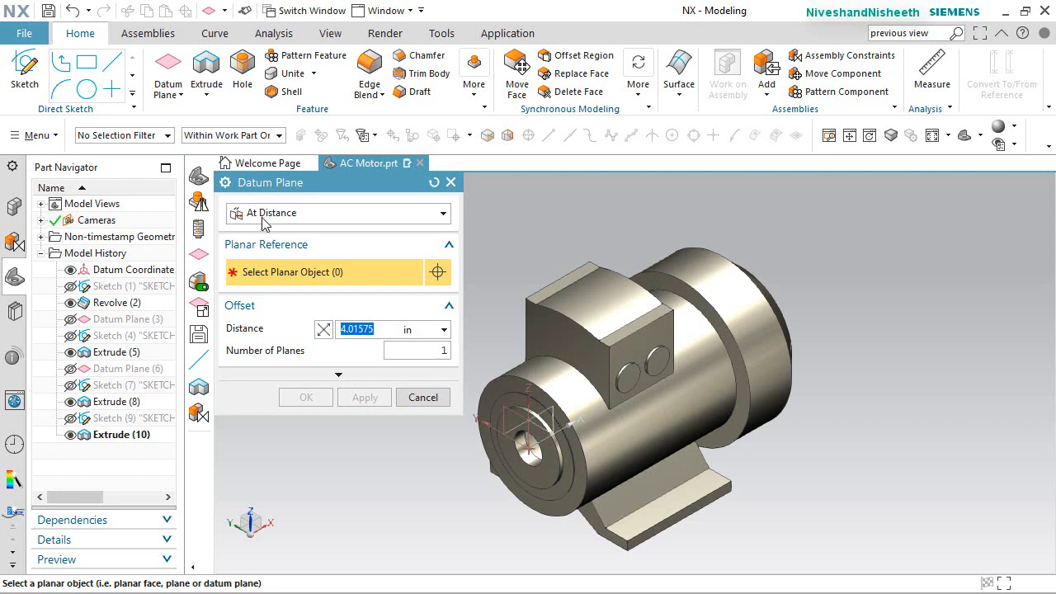
click(512, 427)
click(610, 448)
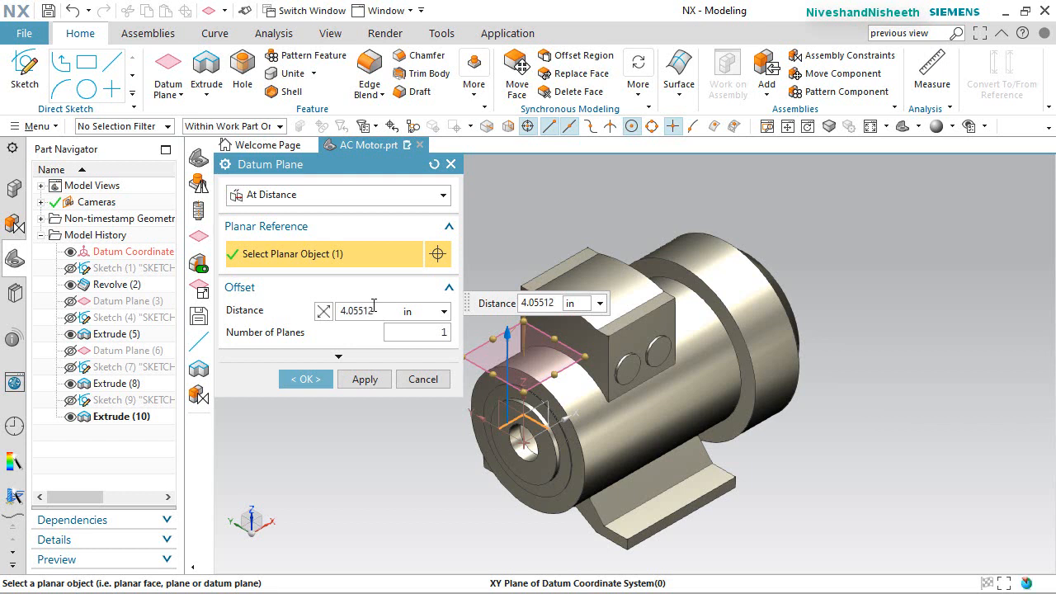
double_click(374, 307)
click(325, 383)
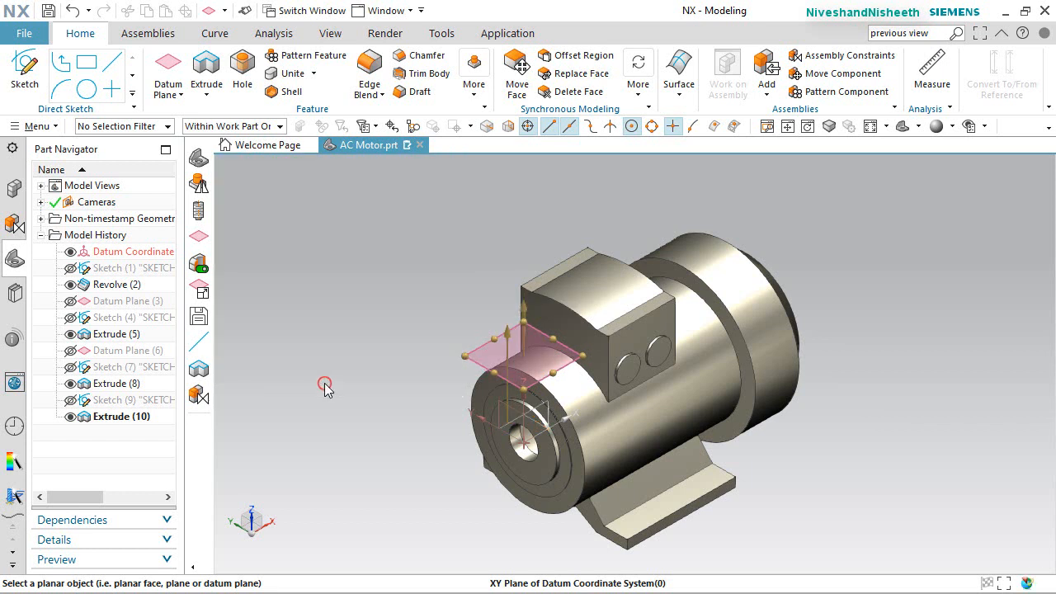
Resize the new datum plane in length and width so that it spans the whole motor body
click(134, 456)
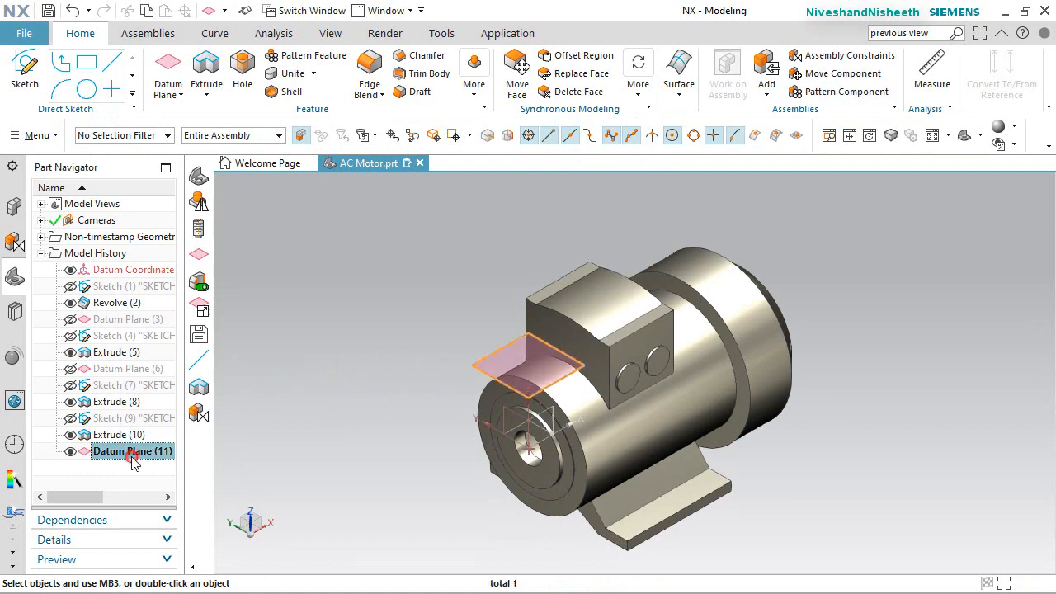
right_click(135, 456)
click(208, 180)
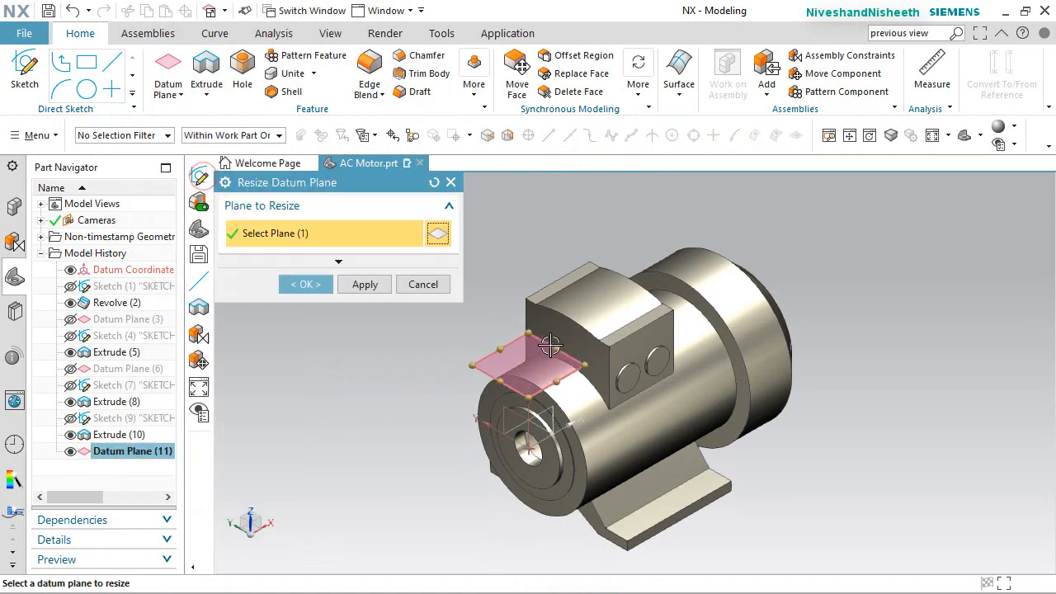
drag(559, 343, 751, 241)
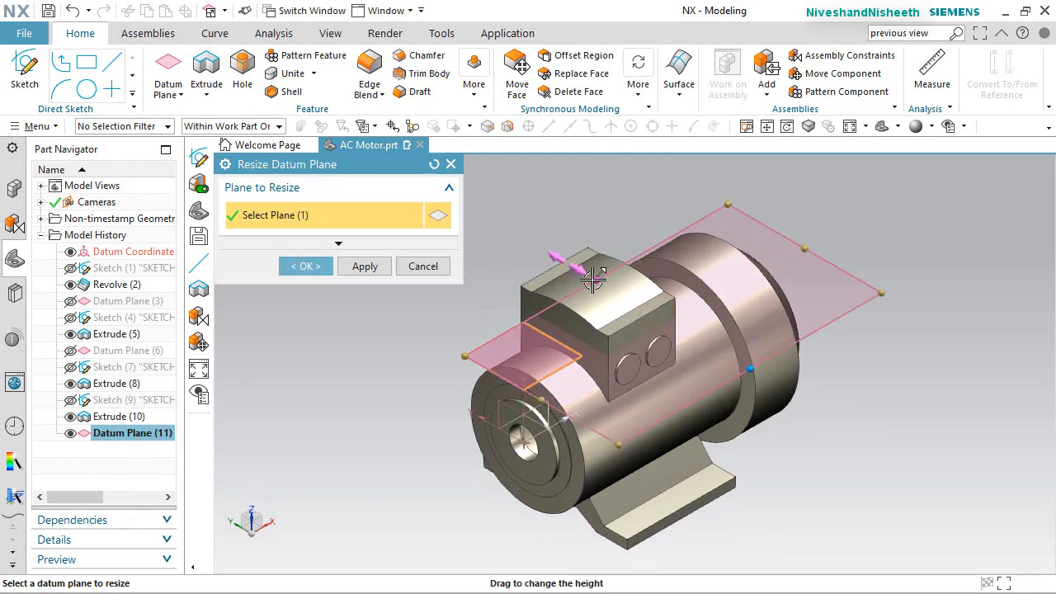
drag(594, 280, 502, 222)
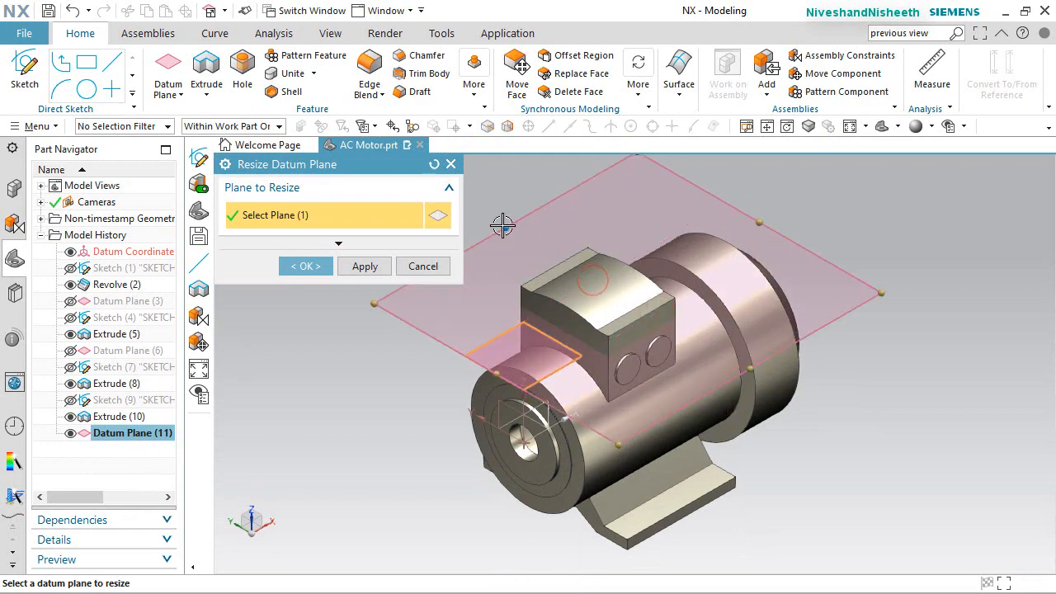
click(303, 266)
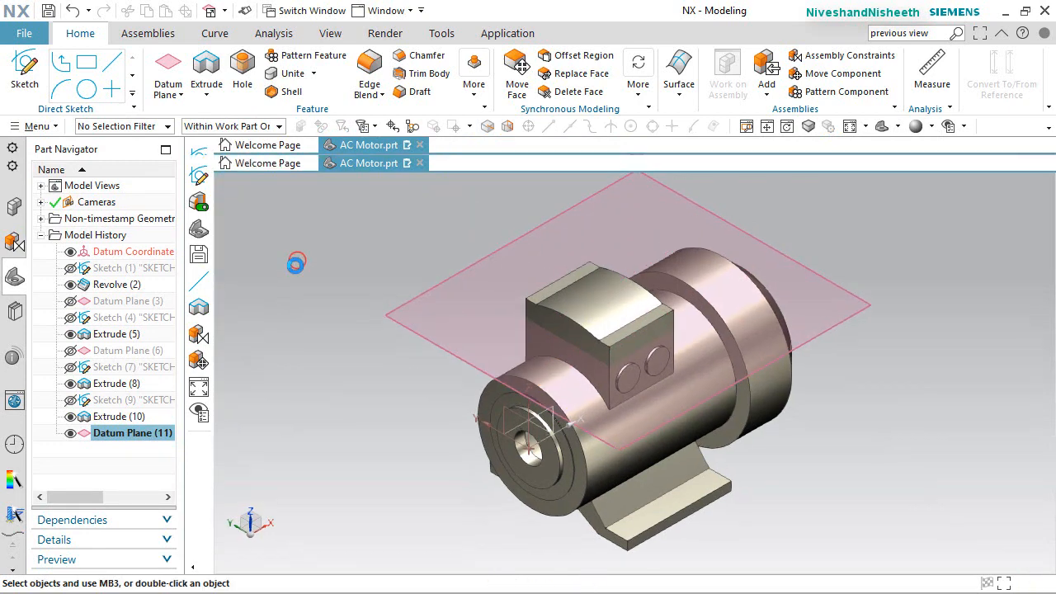
Create a sketch on the large horizontal datum plane that passes through the box
click(25, 73)
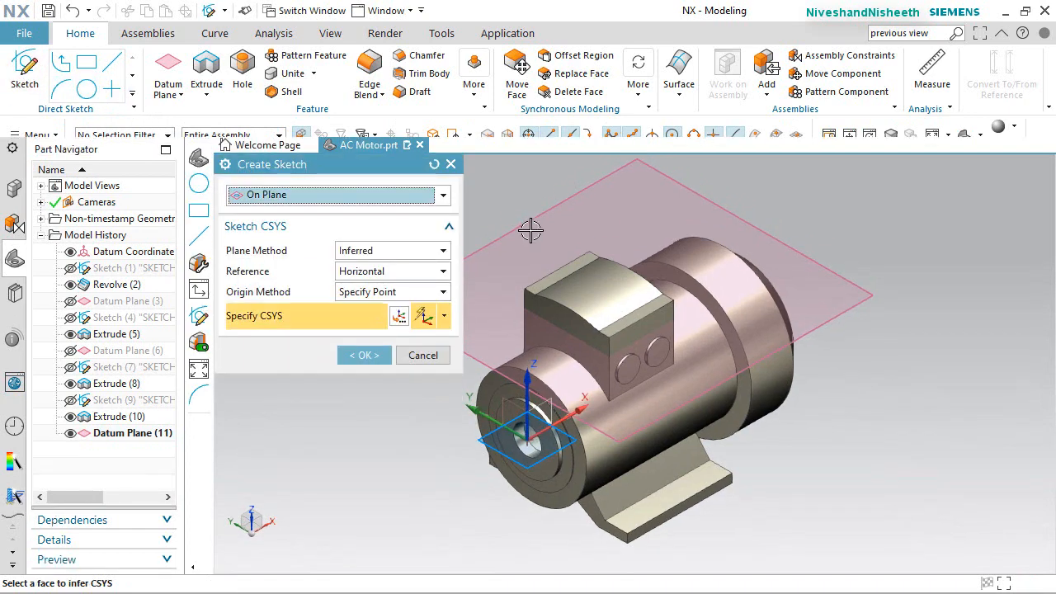
click(528, 223)
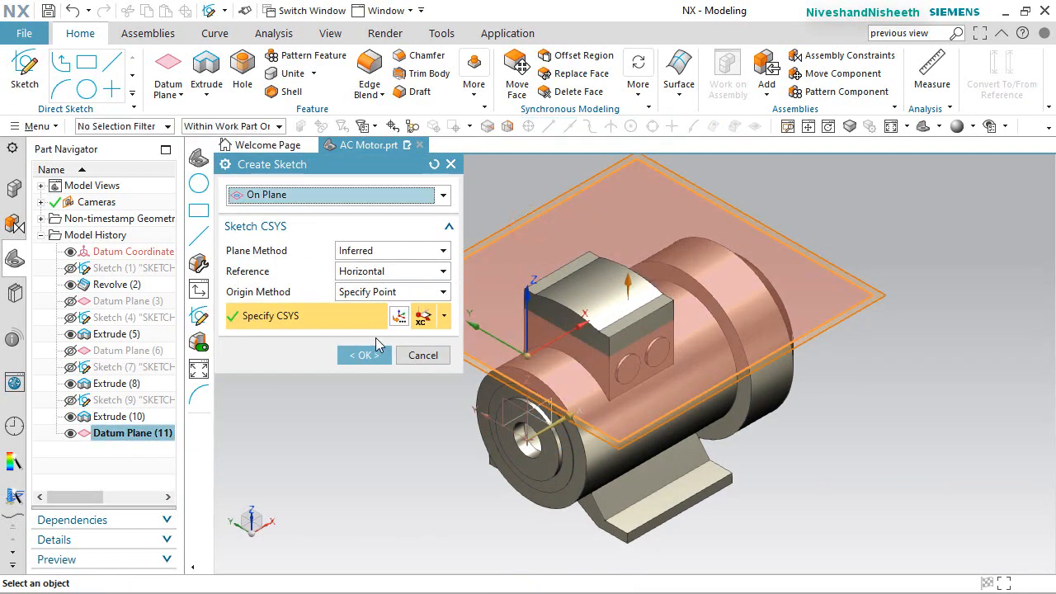
click(364, 355)
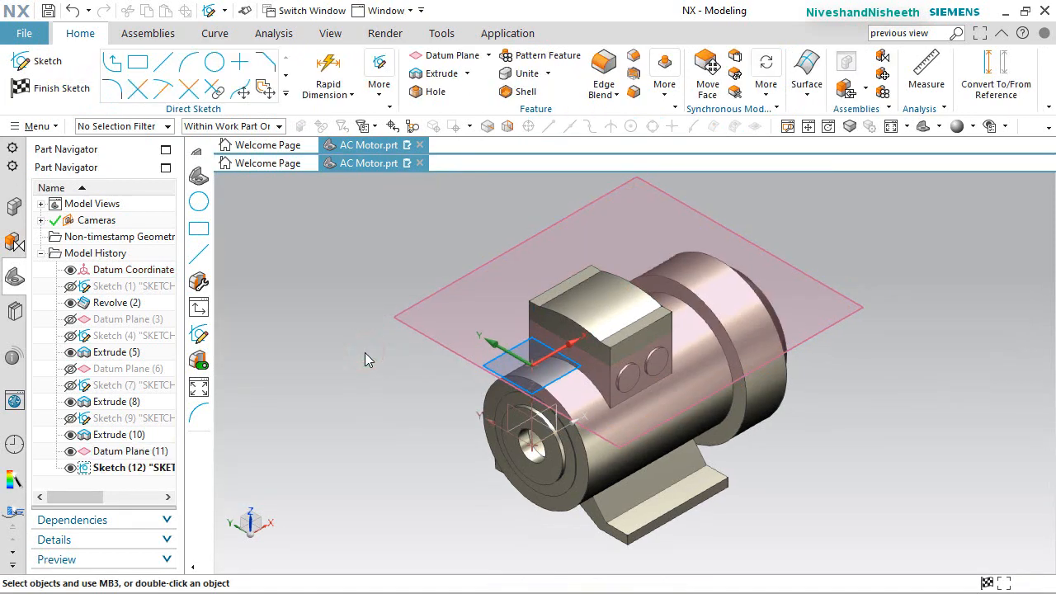
Create intersection curves in the sketch where the box's side faces cross the sketch plane
click(287, 97)
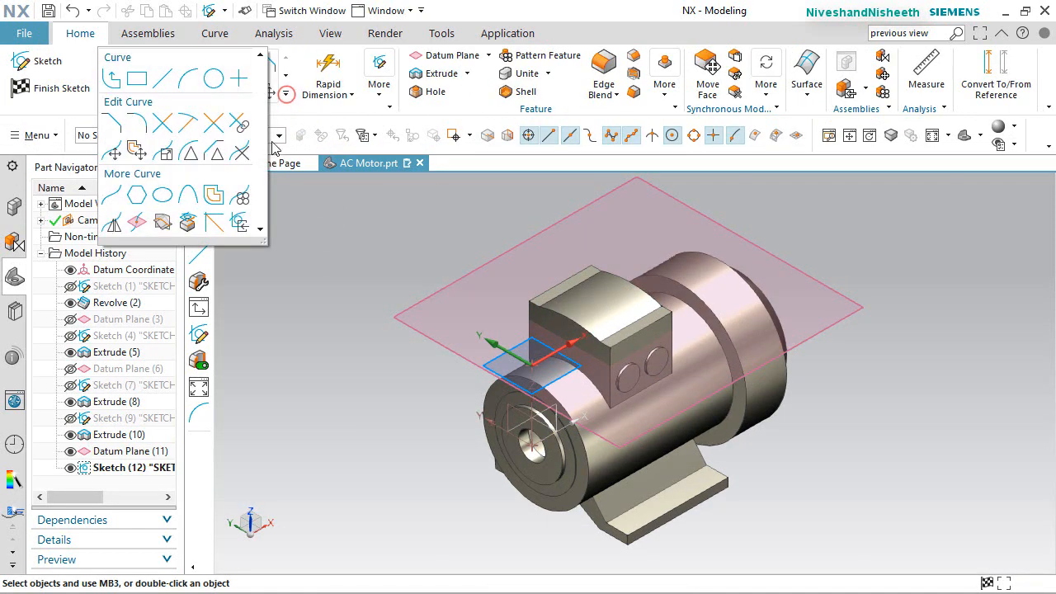
click(163, 225)
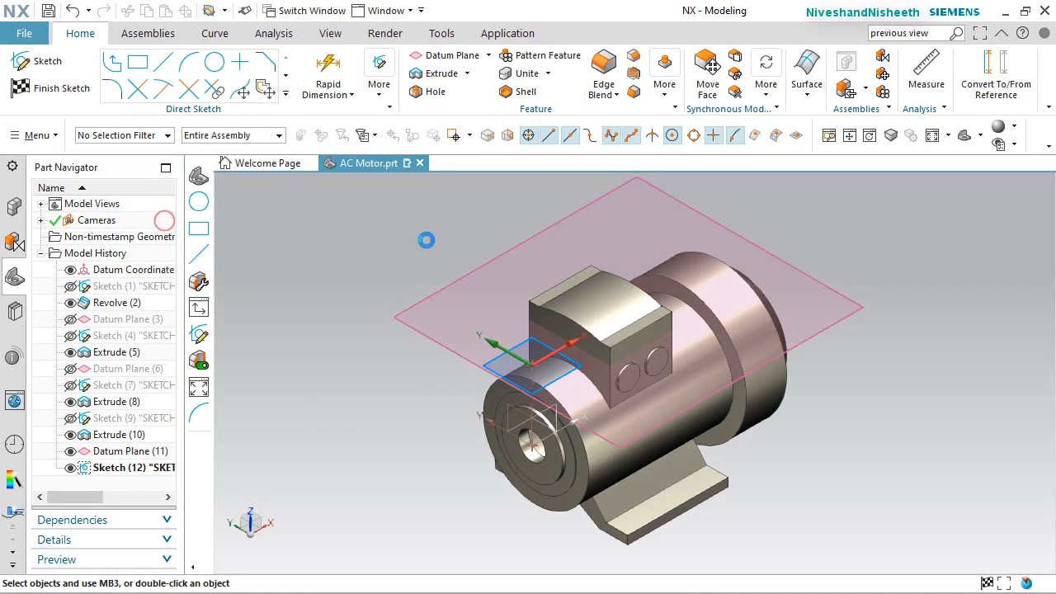
click(595, 288)
click(296, 312)
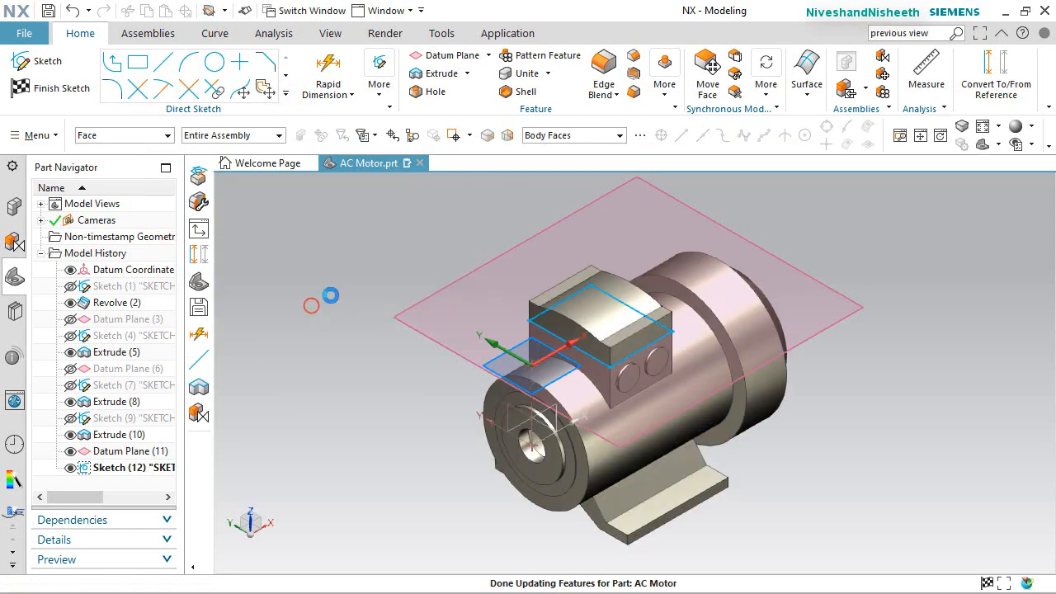
Offset the box's connected rectangular outline 0.03937 in inward with a dimension, and finish the sketch
click(286, 95)
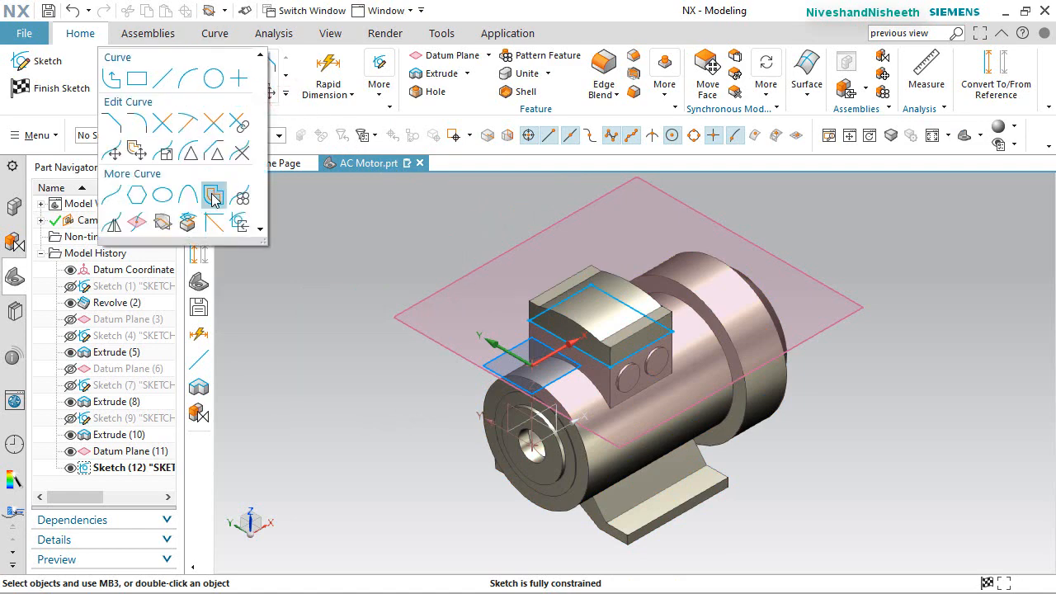
click(213, 194)
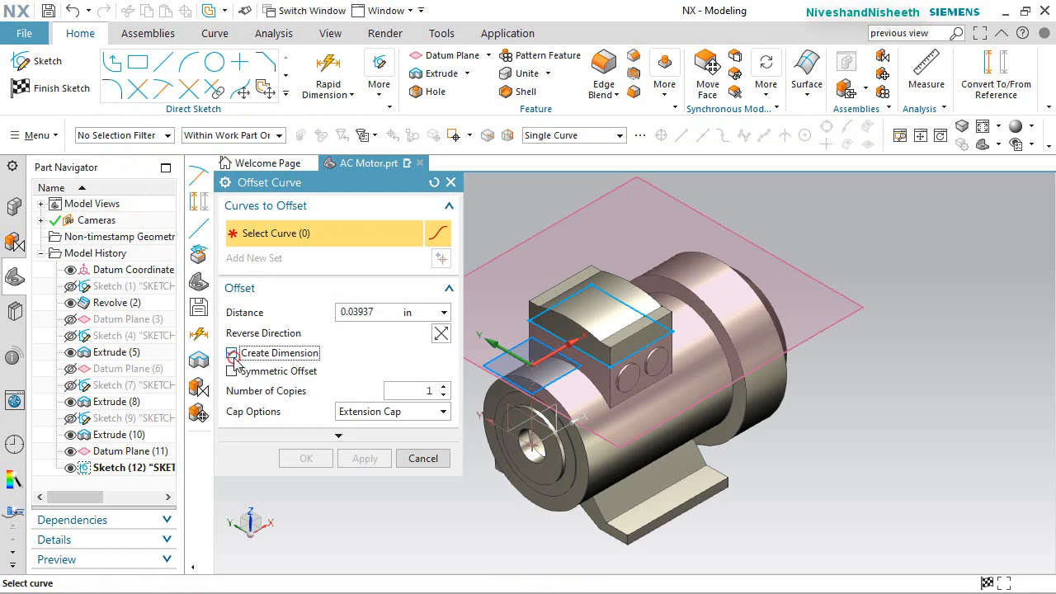
scroll(537, 288, up, 5)
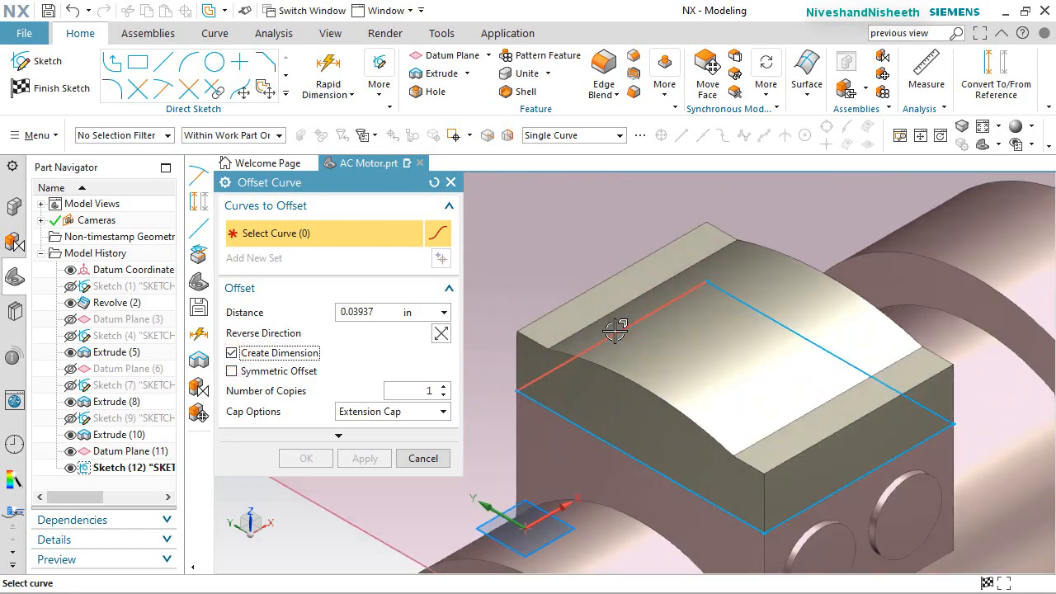
click(618, 135)
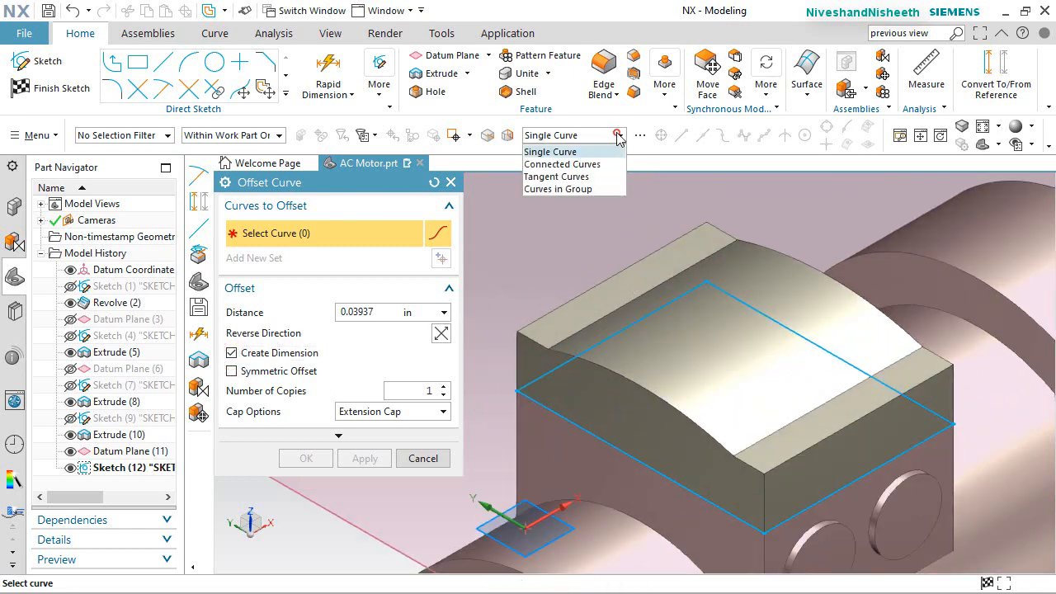
click(586, 165)
click(650, 318)
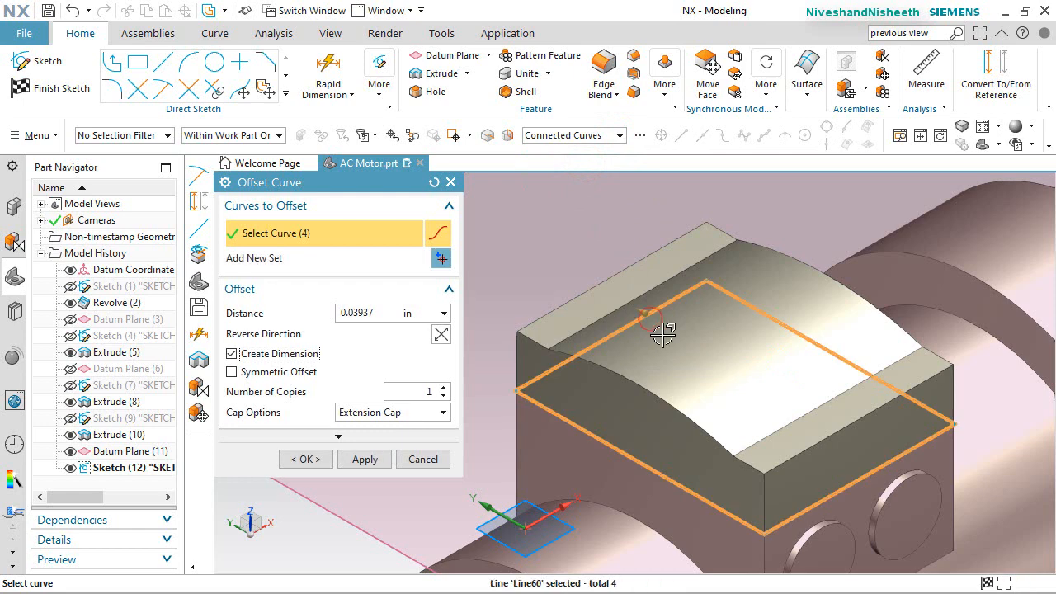
click(440, 335)
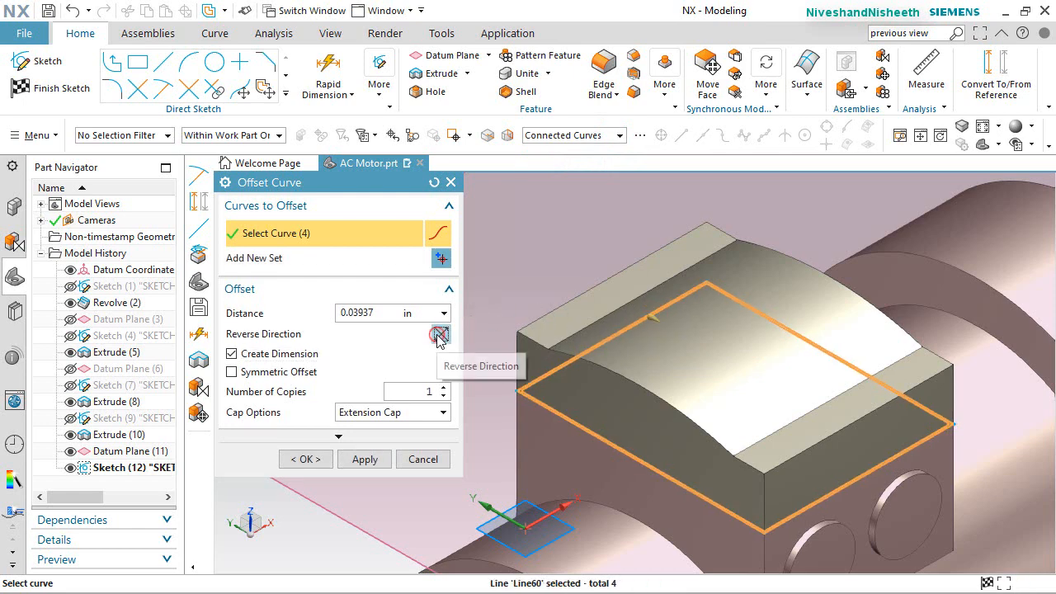
click(328, 464)
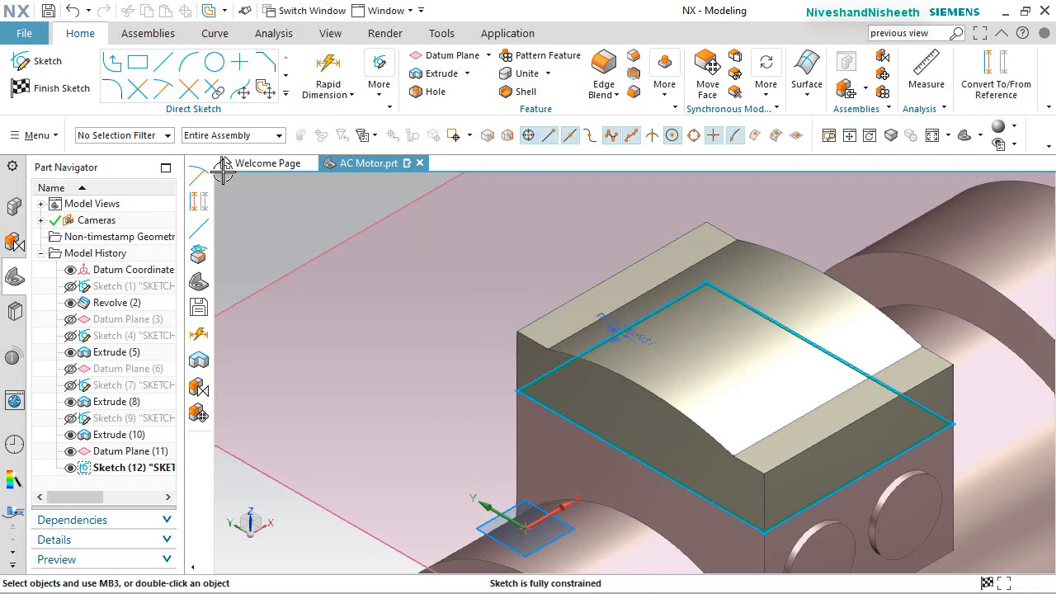
click(49, 87)
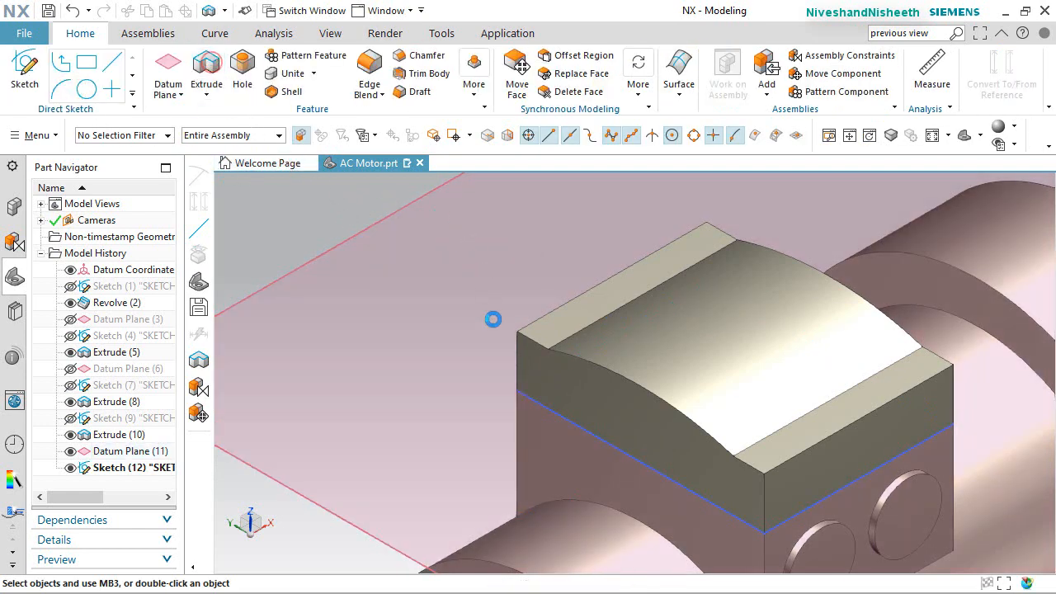
Cut a groove around the box by extruding both rectangles with a symmetric distance of 0.03937/2 in and Subtract
click(541, 400)
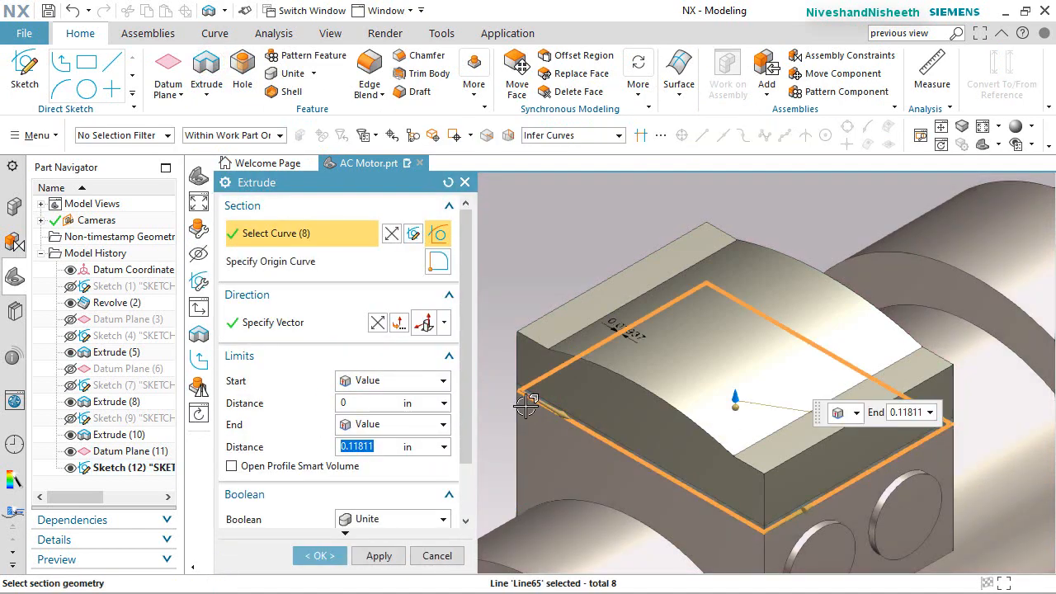
scroll(525, 406, up, 6)
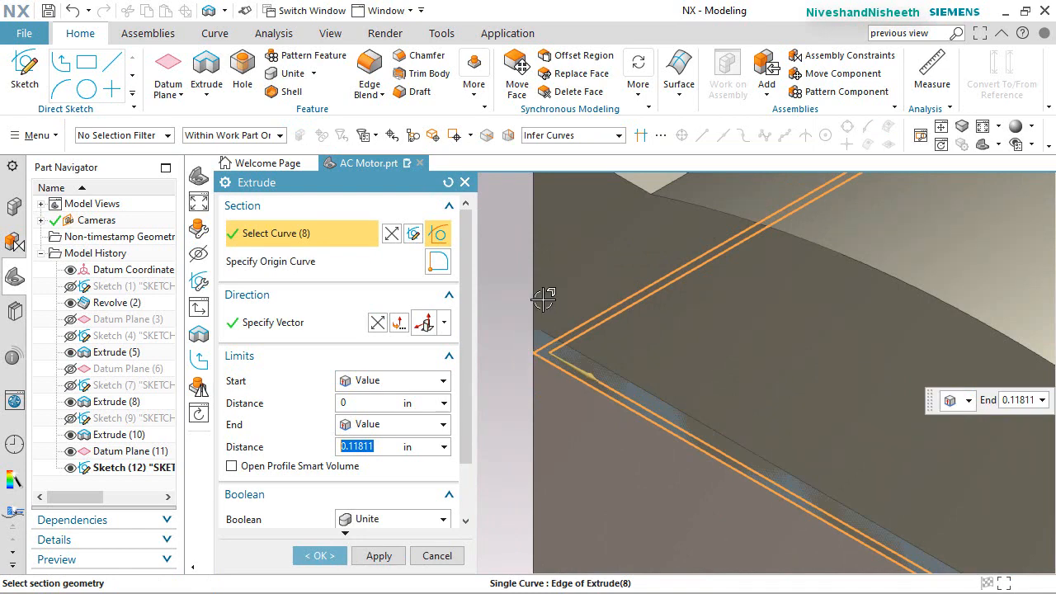
scroll(543, 299, down, 8)
scroll(535, 338, down, 1)
click(393, 519)
click(399, 419)
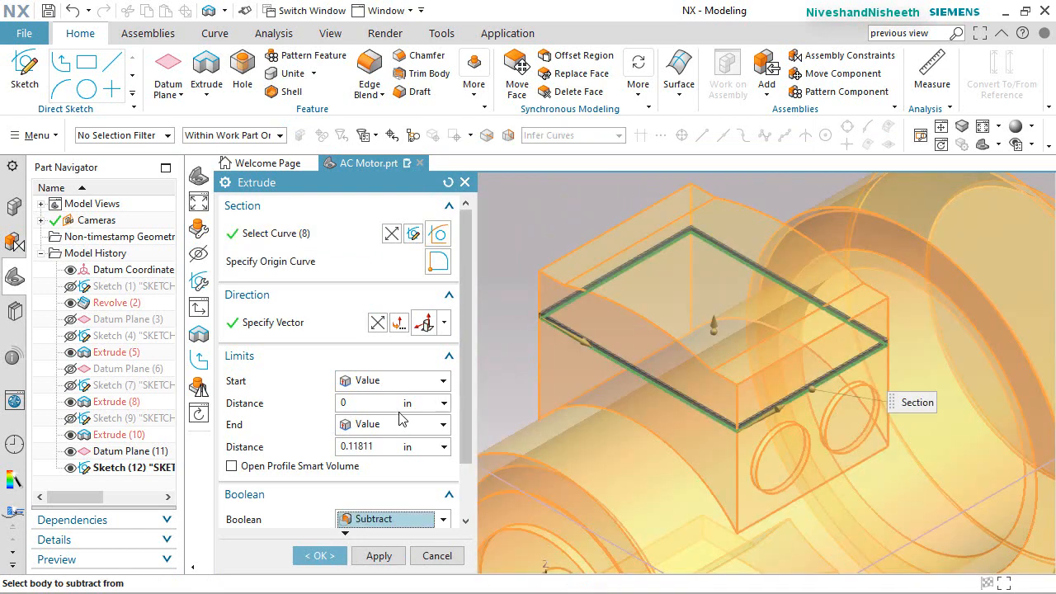
click(434, 384)
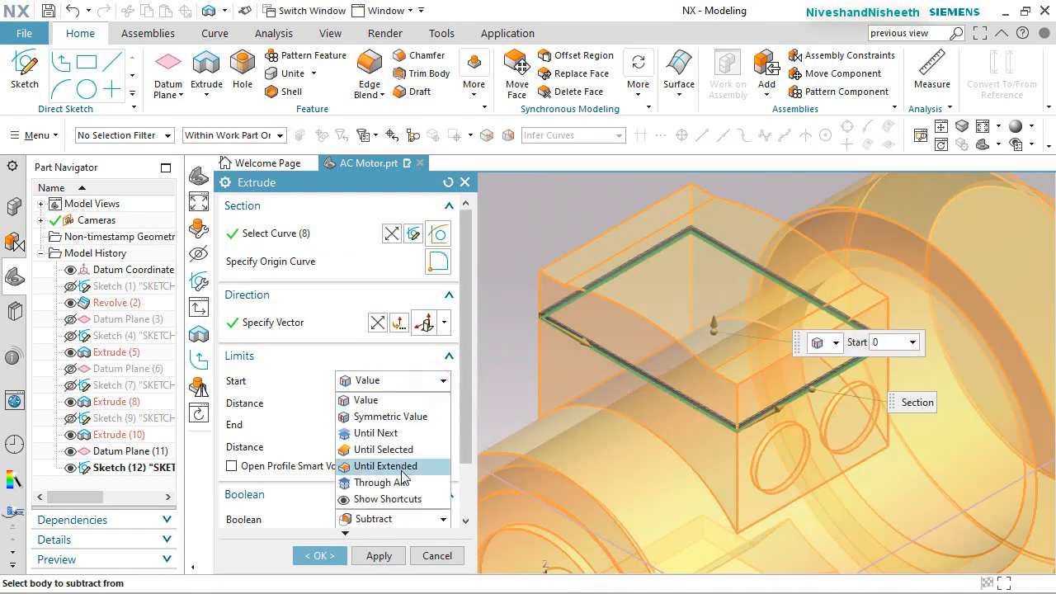
click(386, 417)
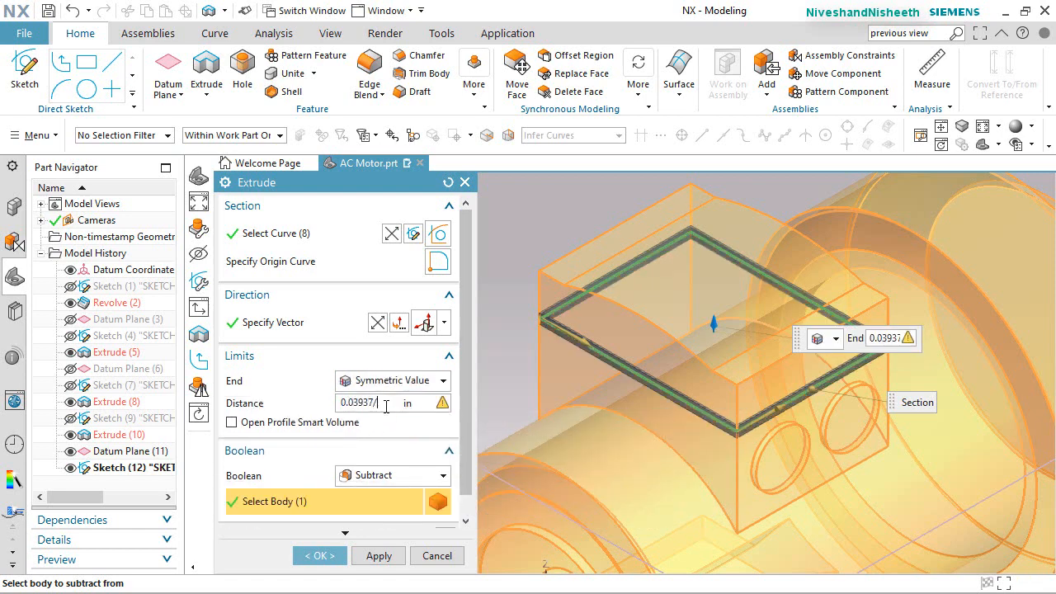
key(Return)
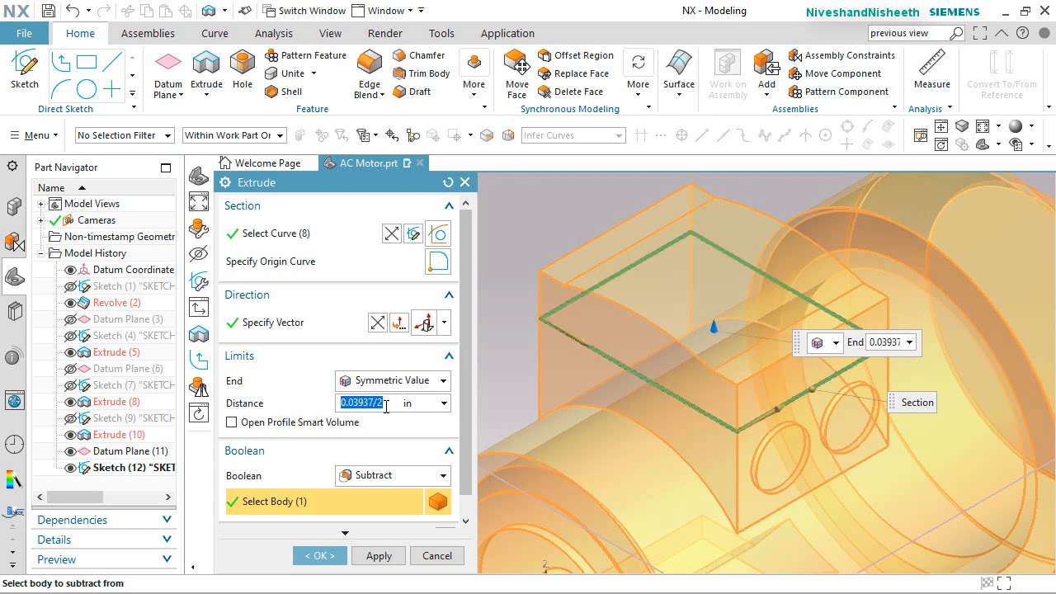
click(318, 556)
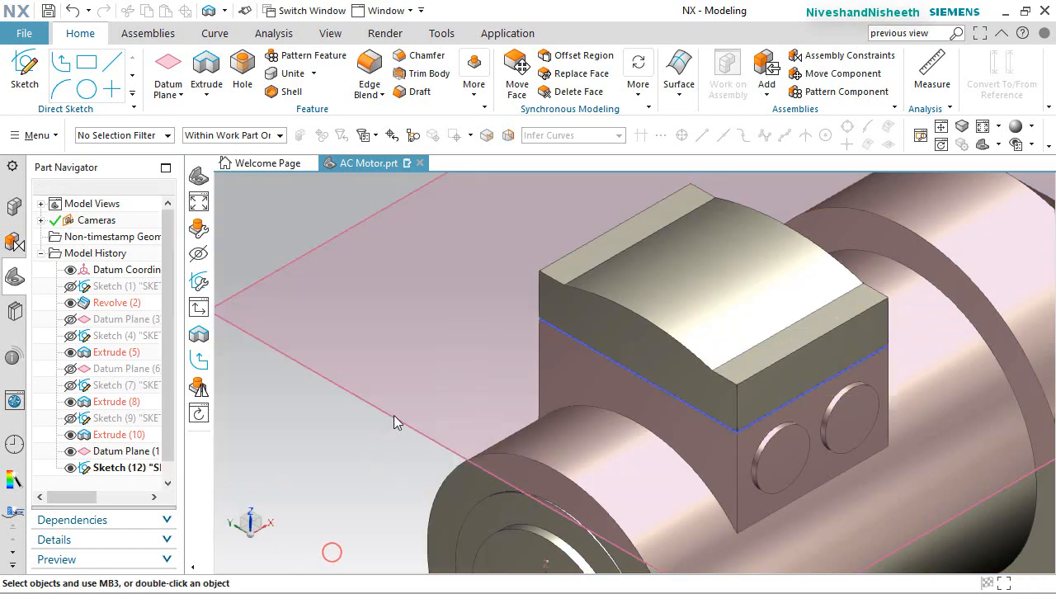
Hide the datum plane and the groove sketch, and inspect the groove's profile at the box's edges
click(71, 451)
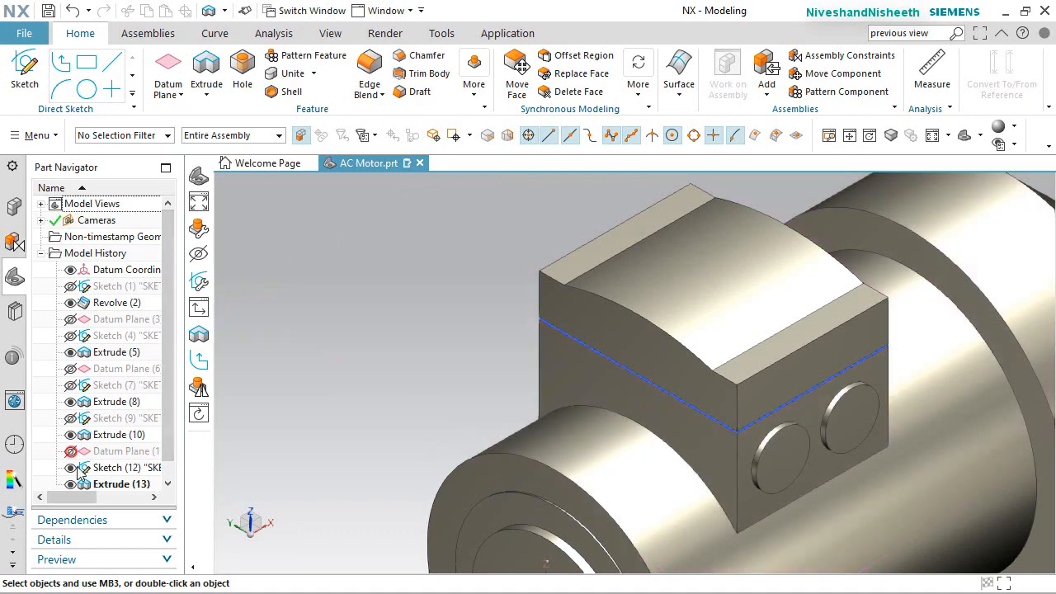
click(70, 468)
scroll(726, 405, up, 8)
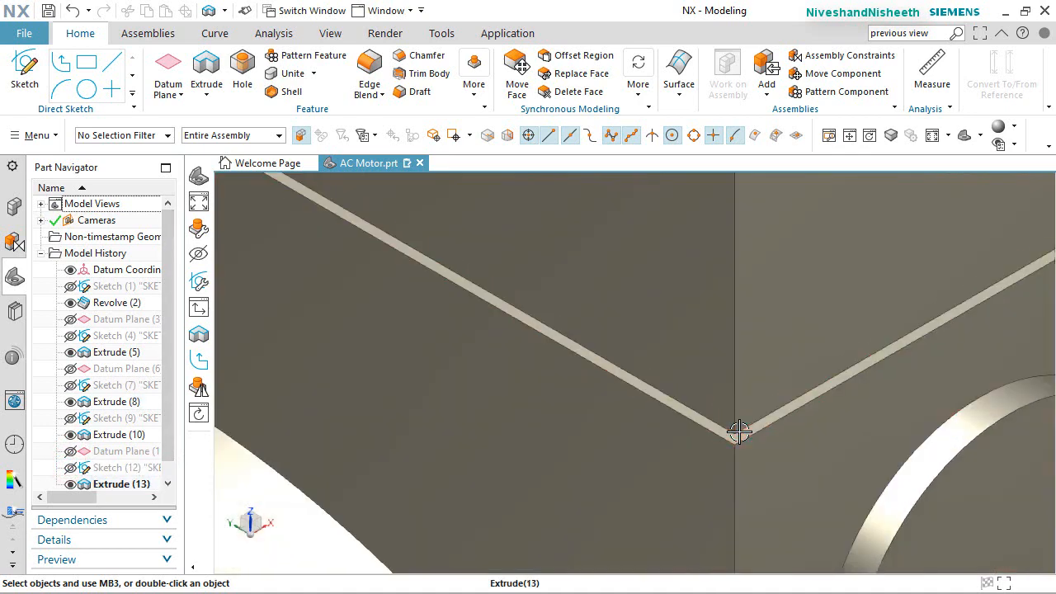
middle_drag(739, 432, 693, 427)
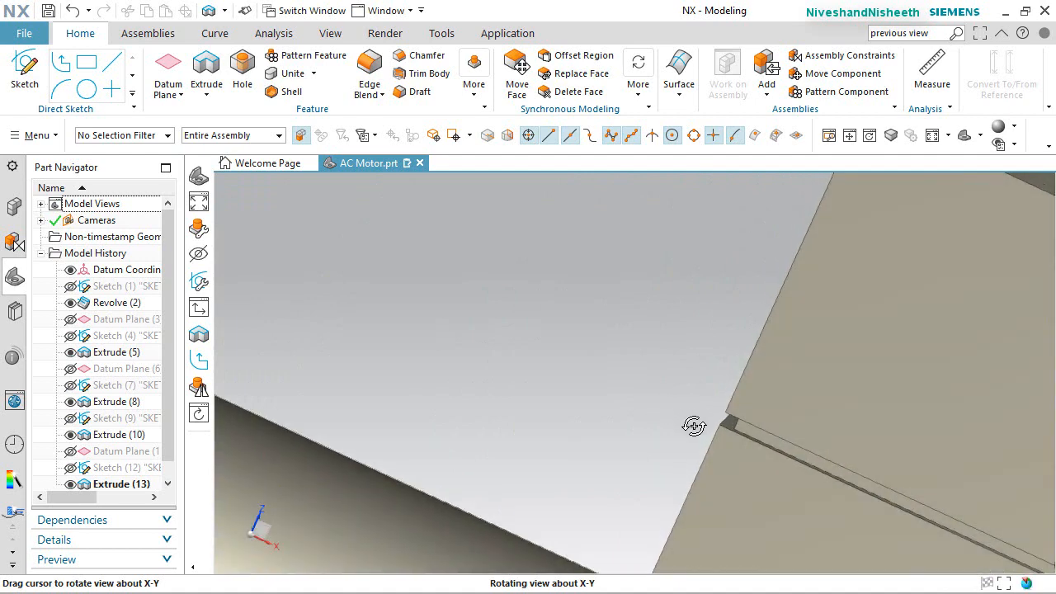
scroll(653, 337, down, 8)
right_click(935, 309)
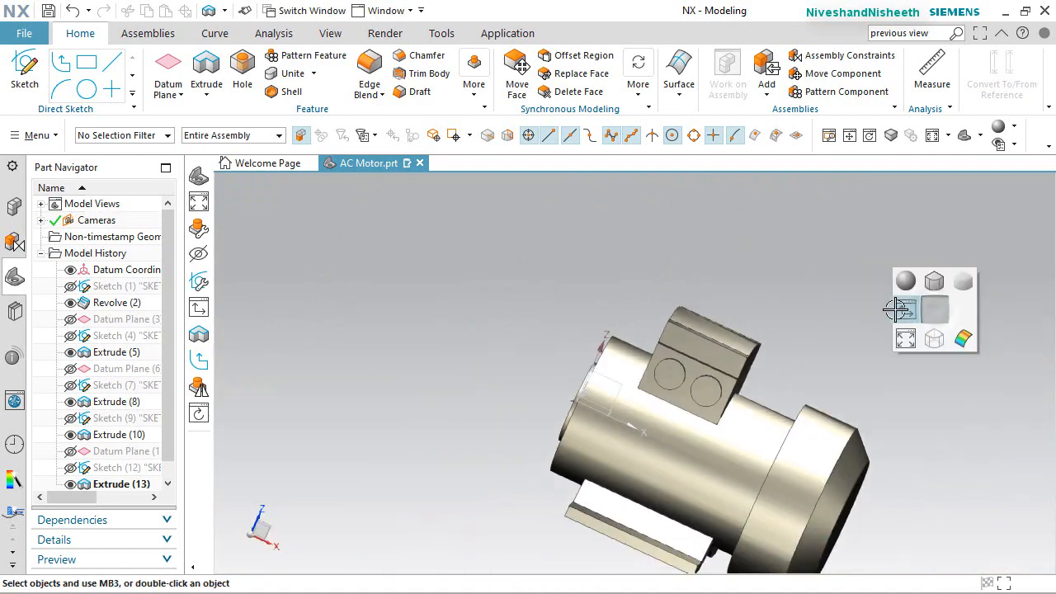
click(906, 306)
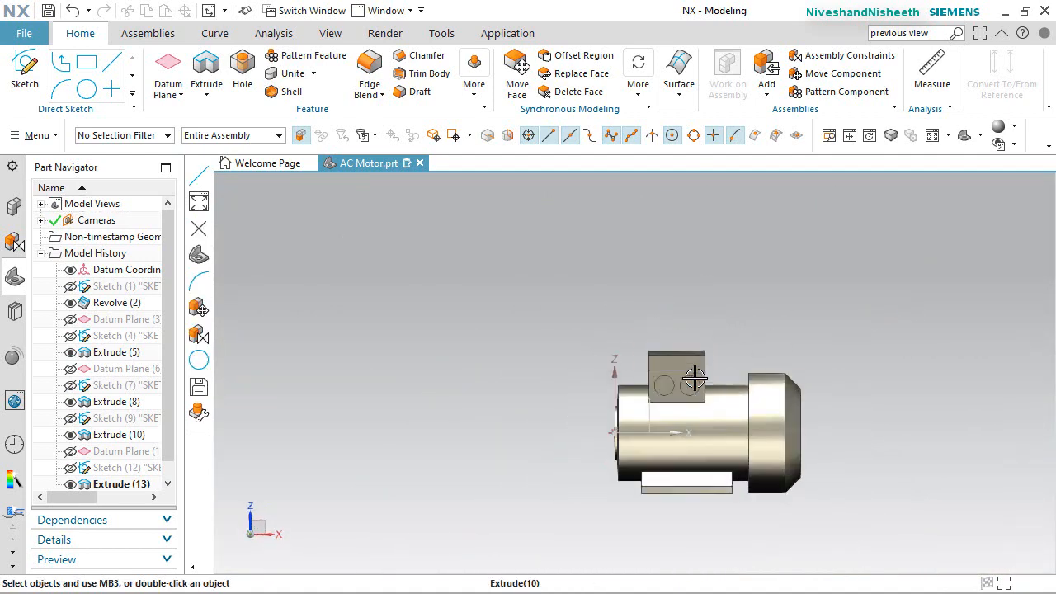
scroll(707, 366, up, 8)
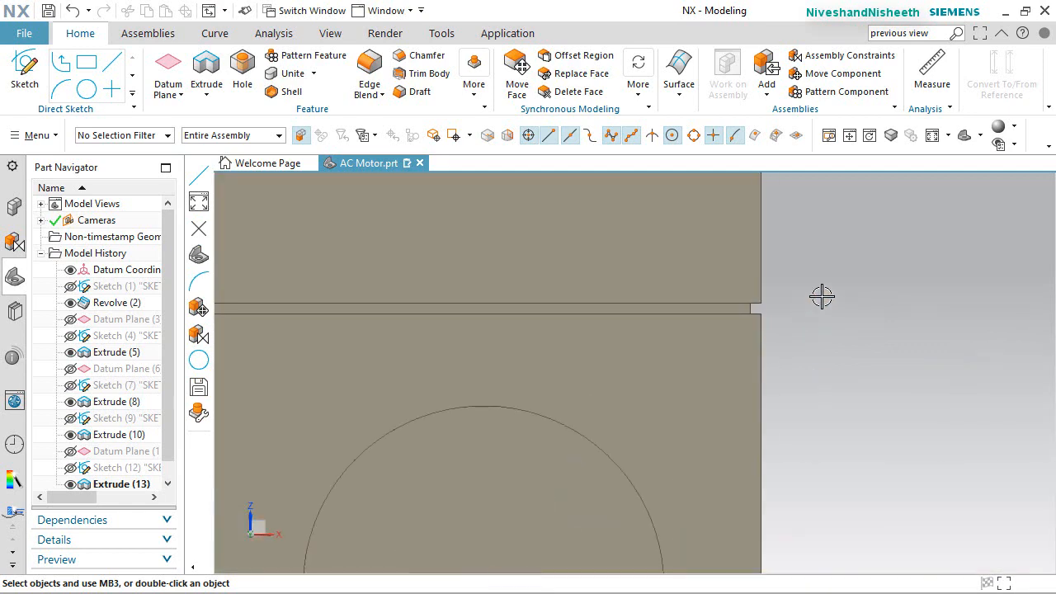
Restore the isometric view of the motor and save the part
key(End)
key(ctrl+s)
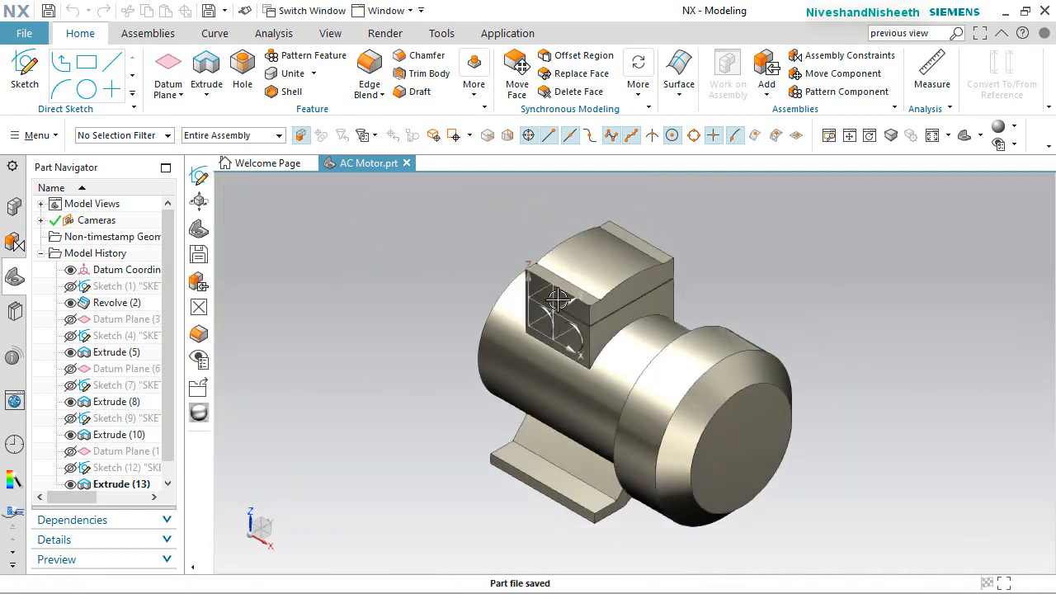
scroll(163, 372, down, 1)
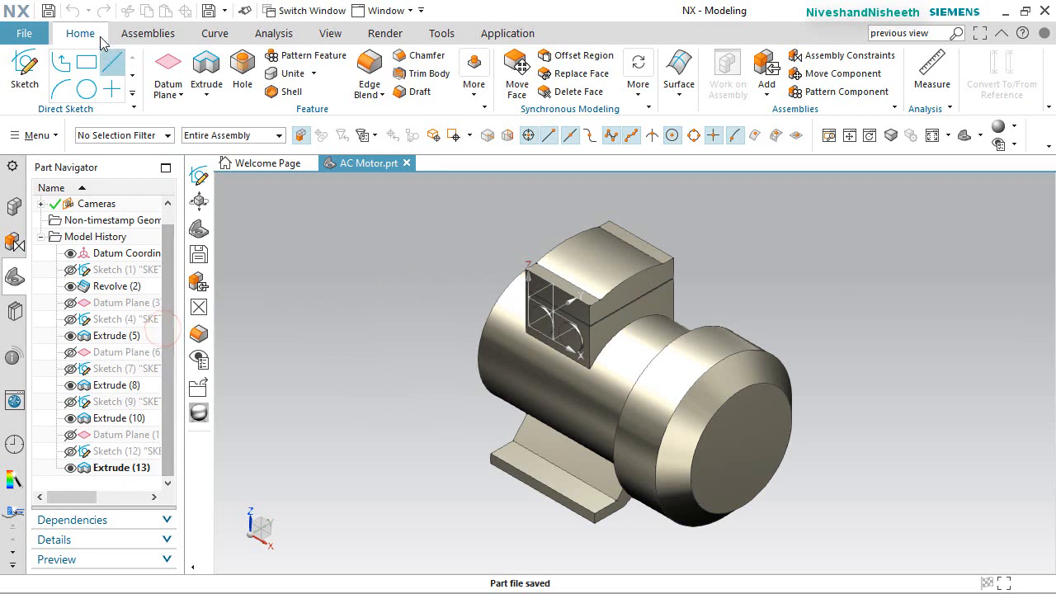
click(48, 10)
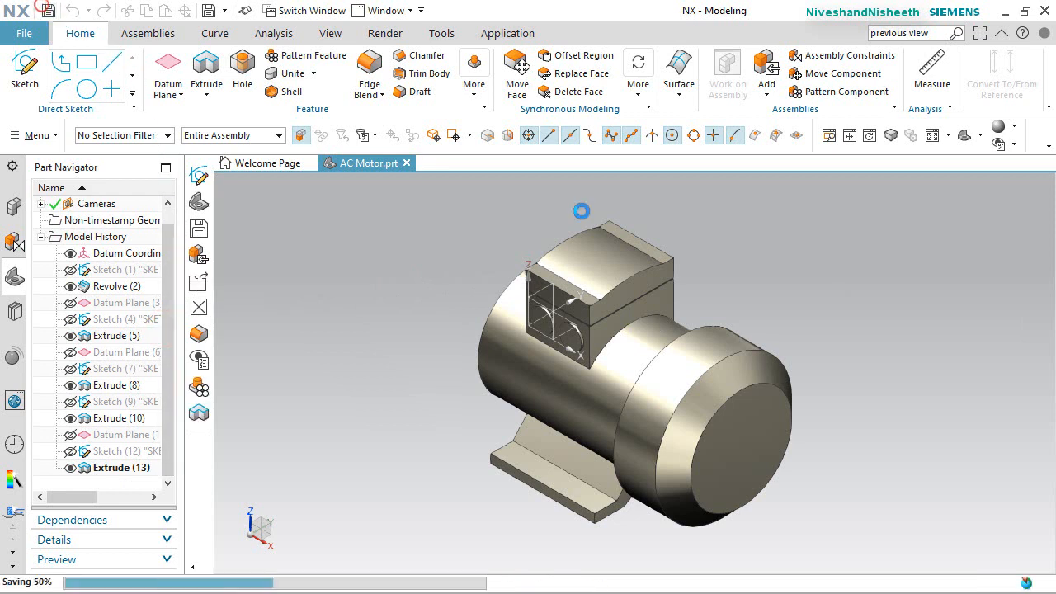
Create a datum plane offset 0.62992 in from the motor's outer front ring face, reversed into the body
click(249, 513)
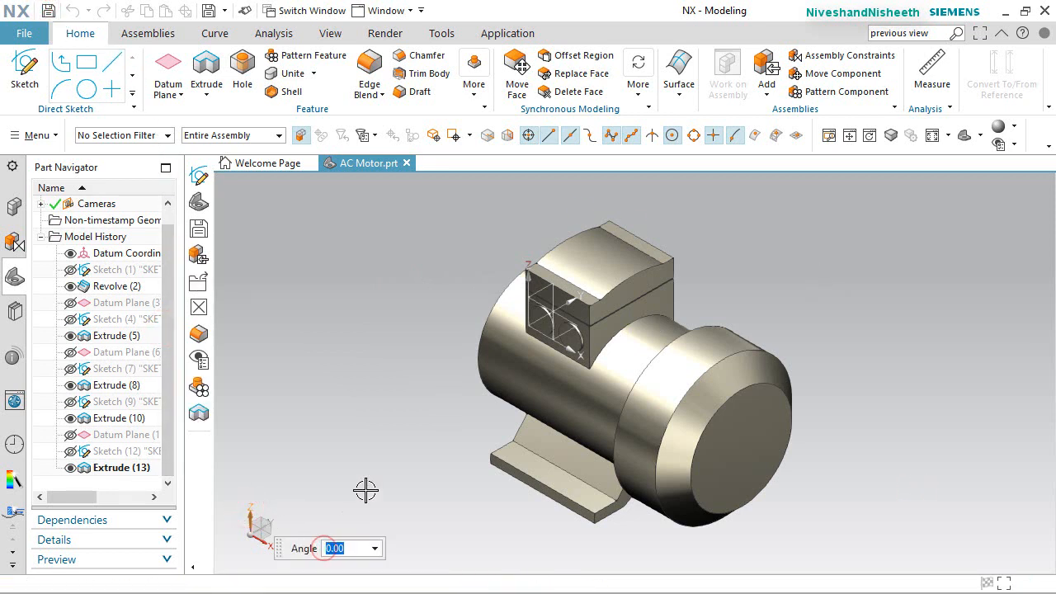
key(Return)
key(Escape)
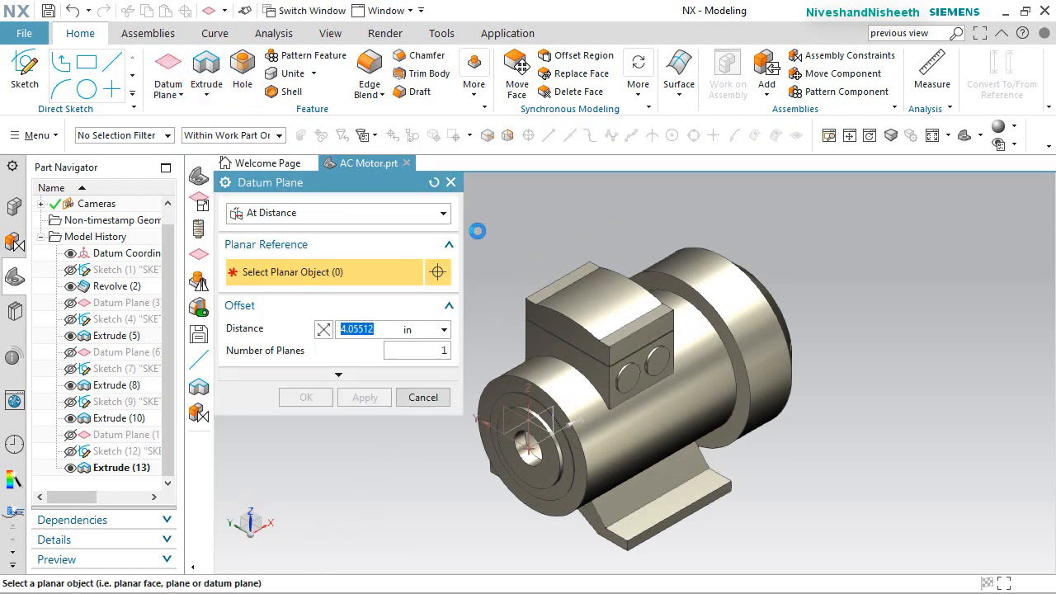
scroll(479, 416, up, 4)
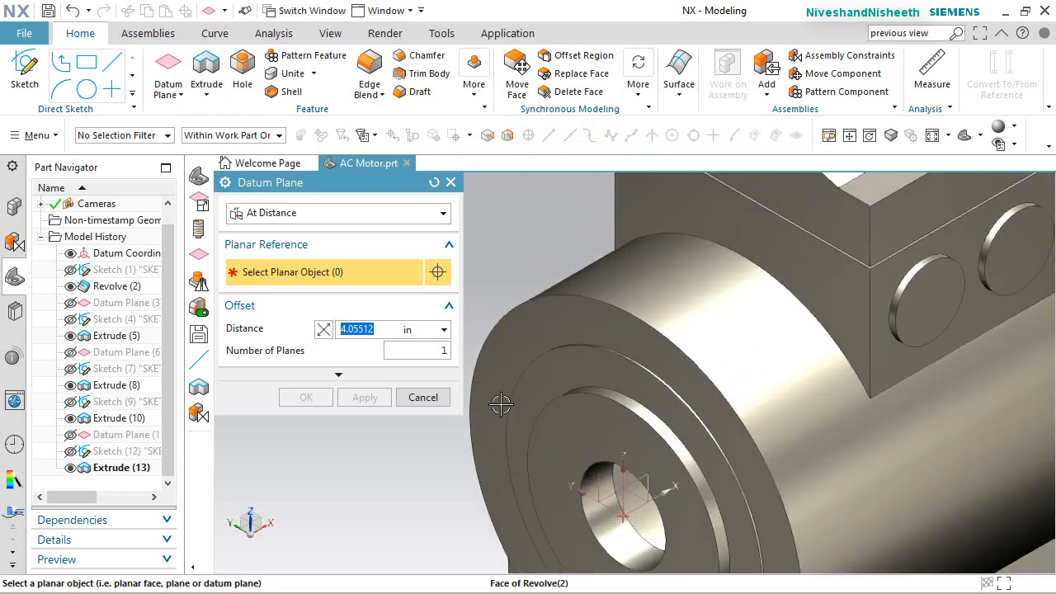
click(570, 322)
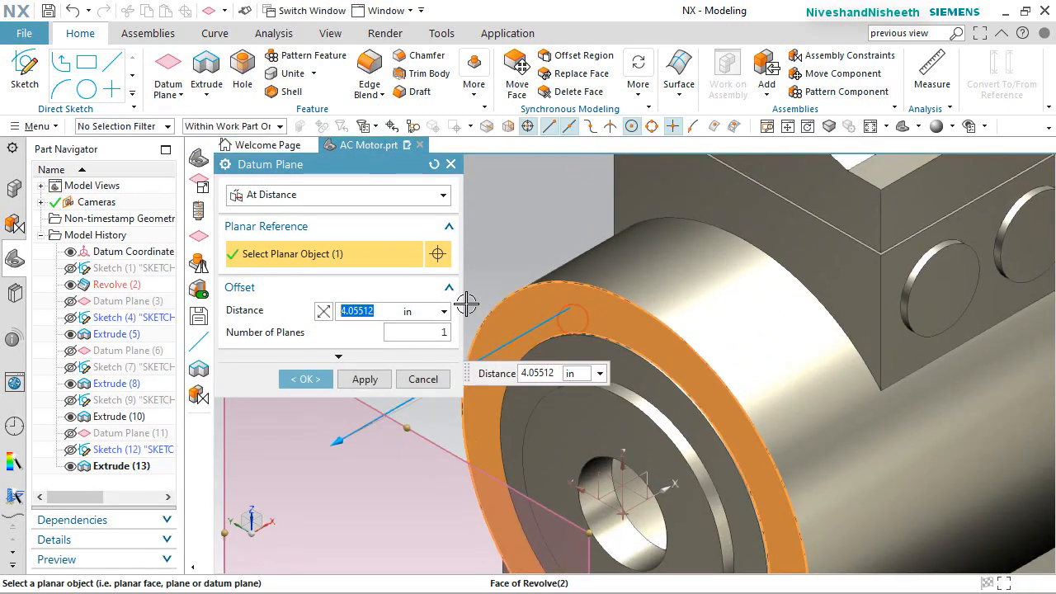
click(325, 310)
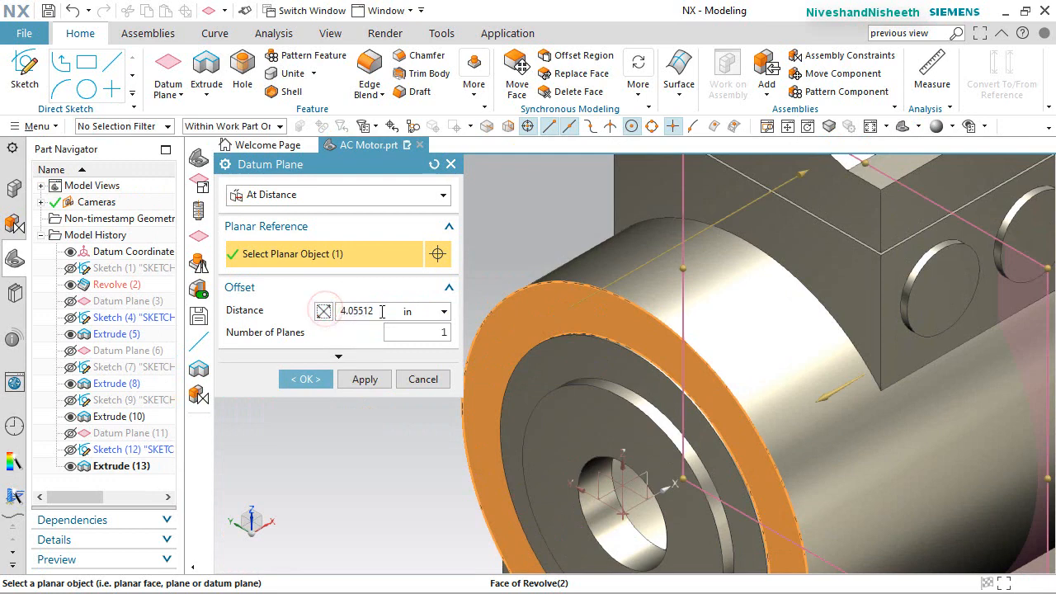
drag(381, 311, 346, 312)
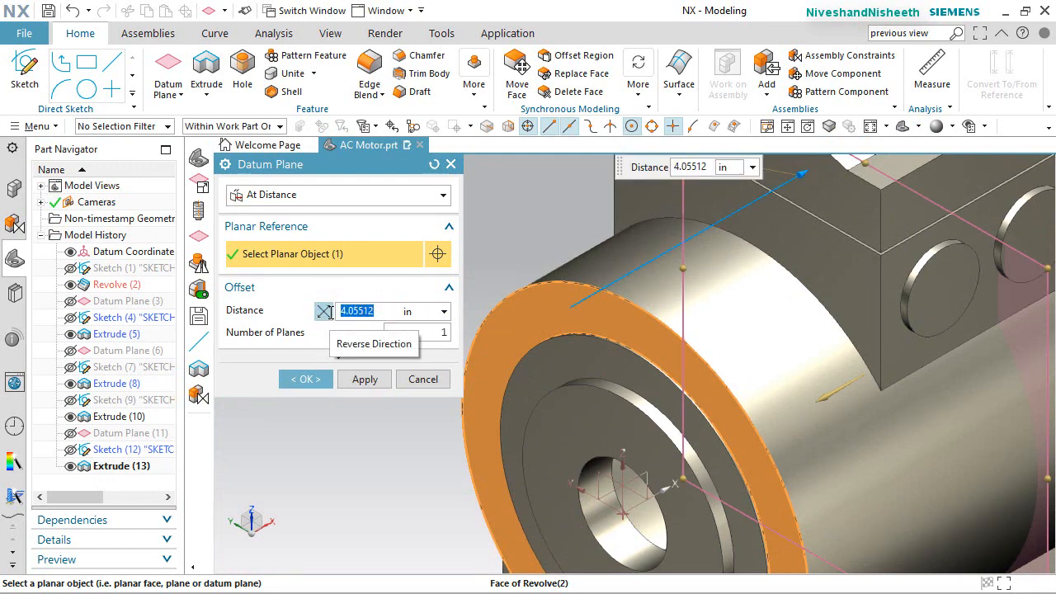
text(0.)
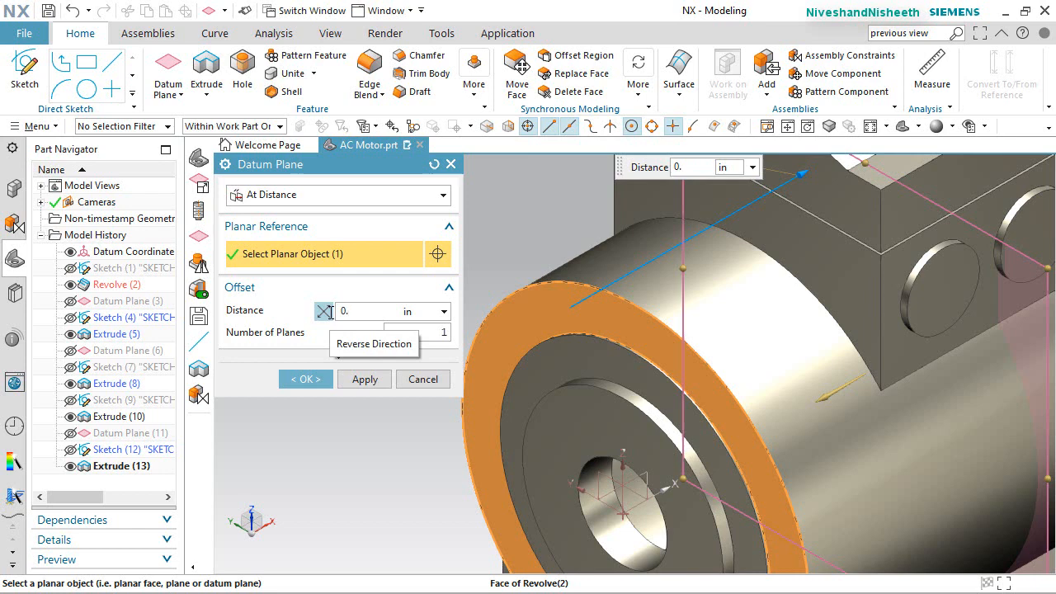
text(62992)
key(Return)
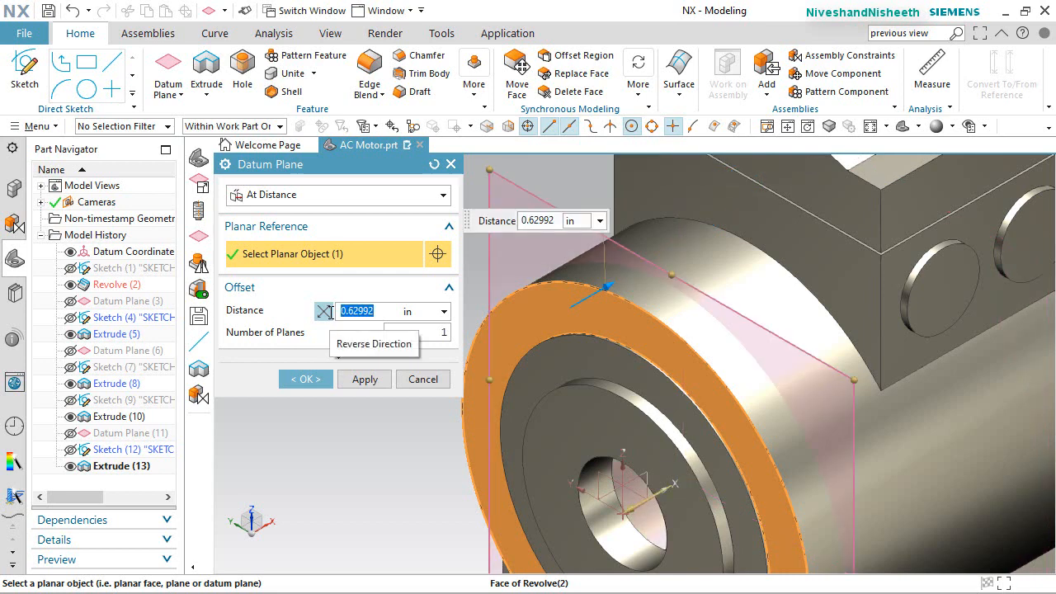
click(302, 379)
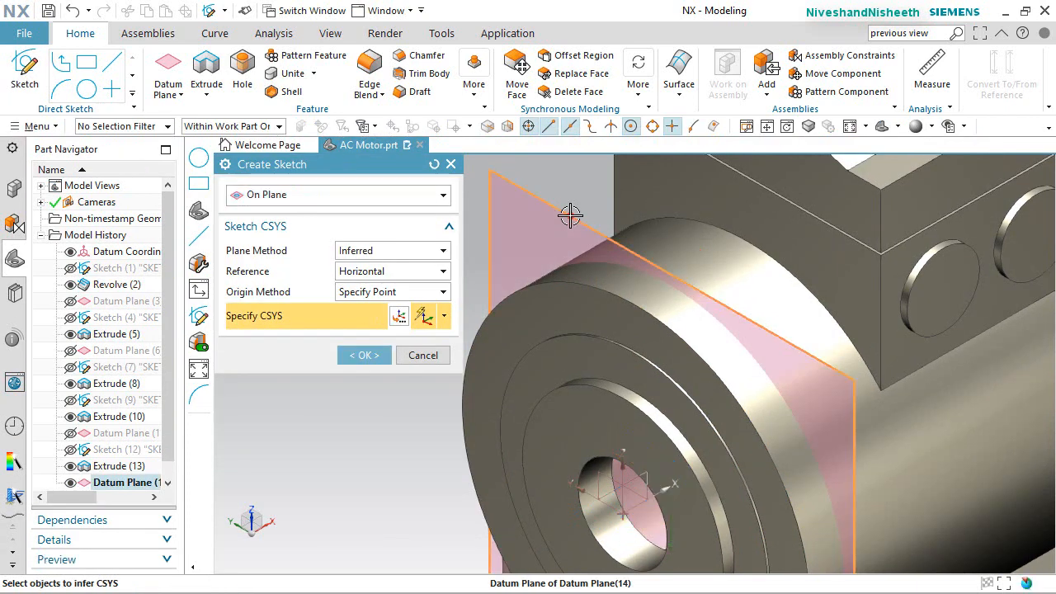
Sketch on the new datum plane and create an intersection curve with the body faces, cycling to the outer circular solution
click(570, 215)
click(364, 355)
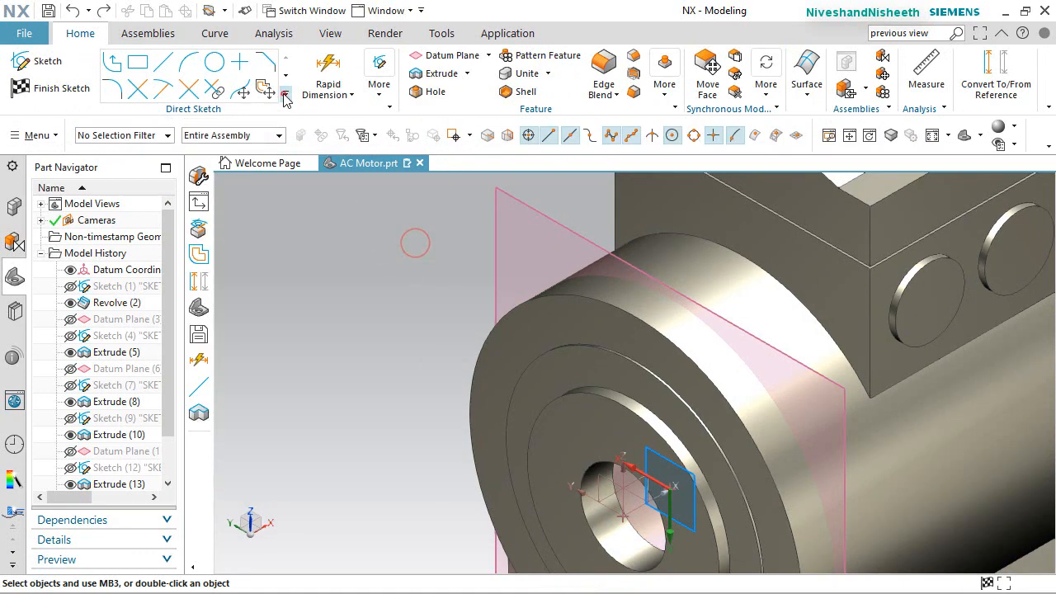
click(285, 96)
click(163, 226)
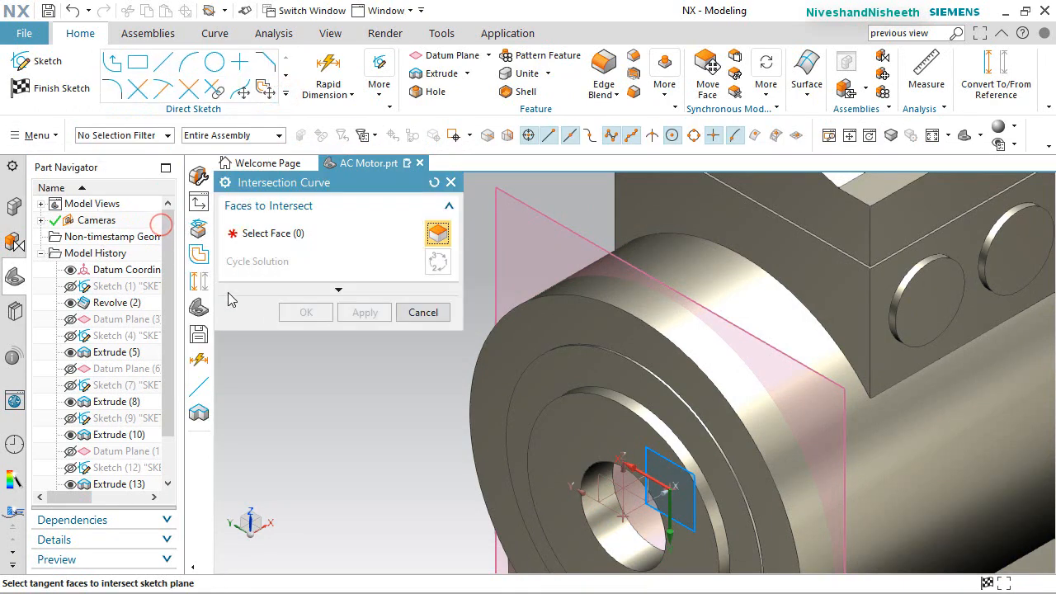
click(646, 287)
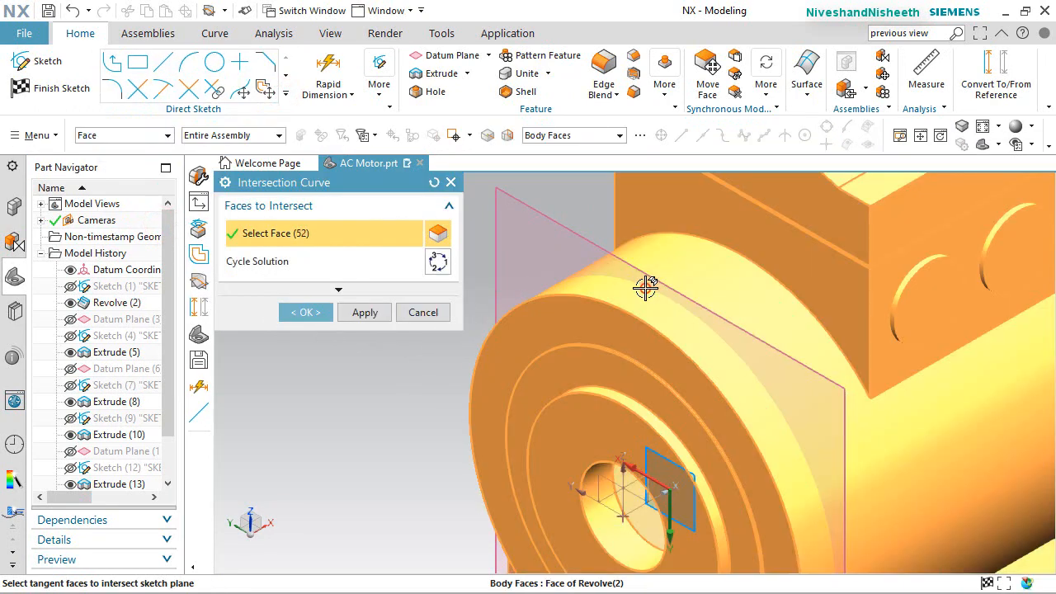
click(432, 262)
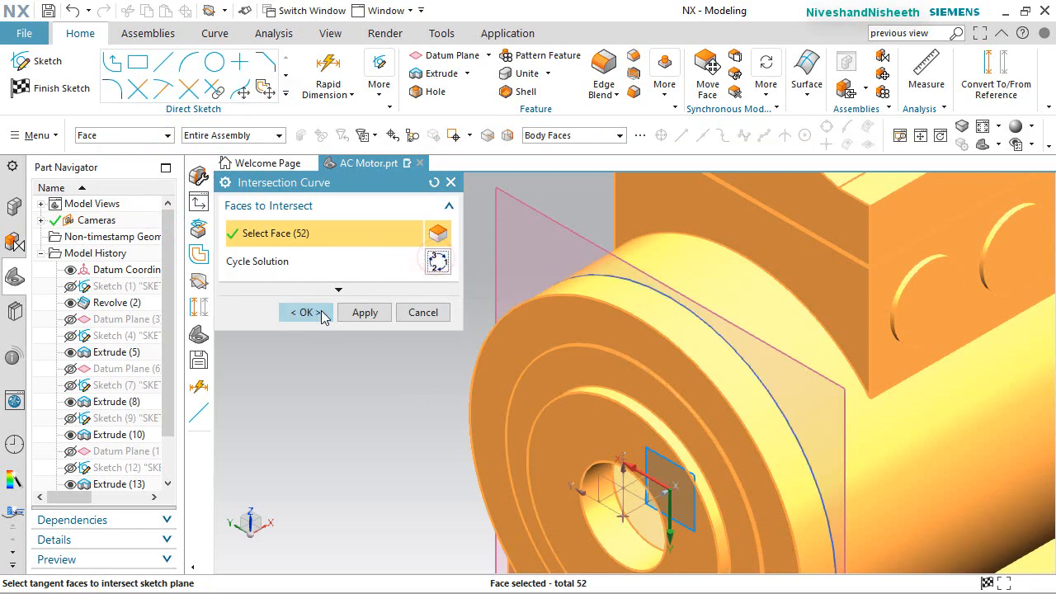
click(304, 312)
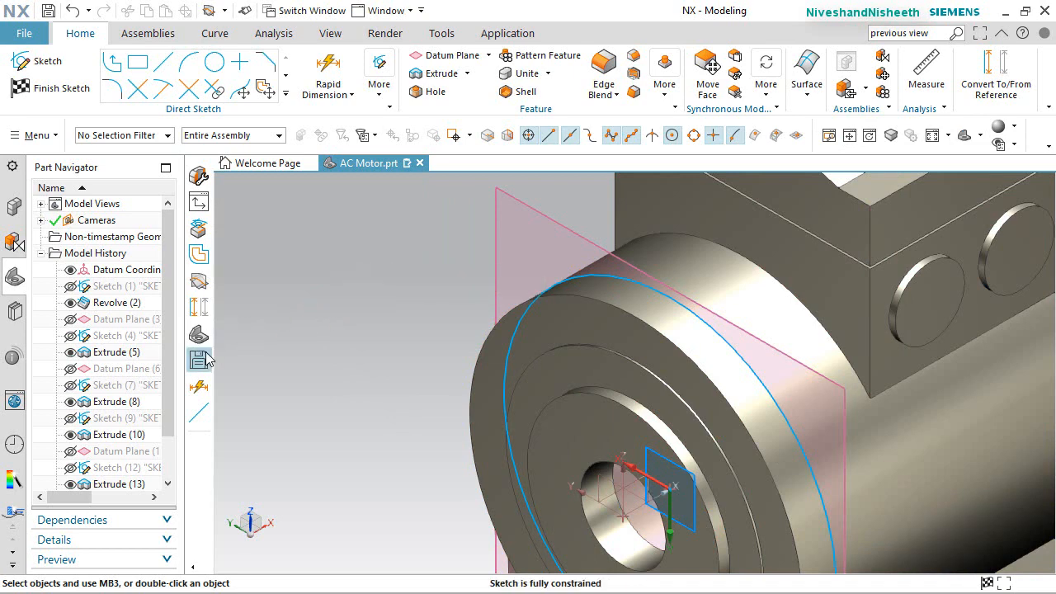
Hide the new datum plane while keeping the circular intersection curve's sketch open
drag(166, 386, 144, 445)
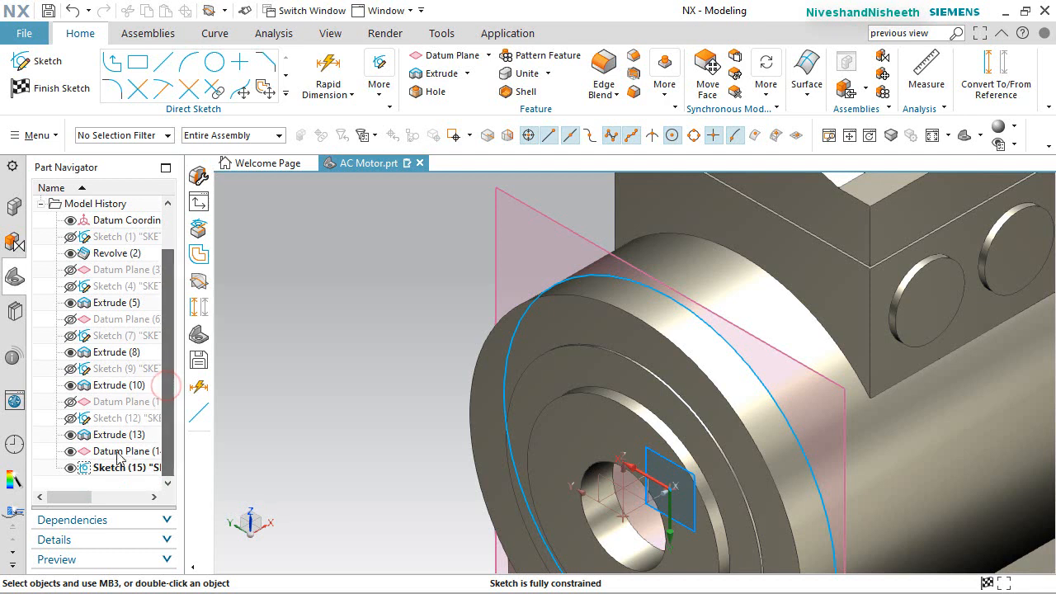
click(70, 452)
click(385, 313)
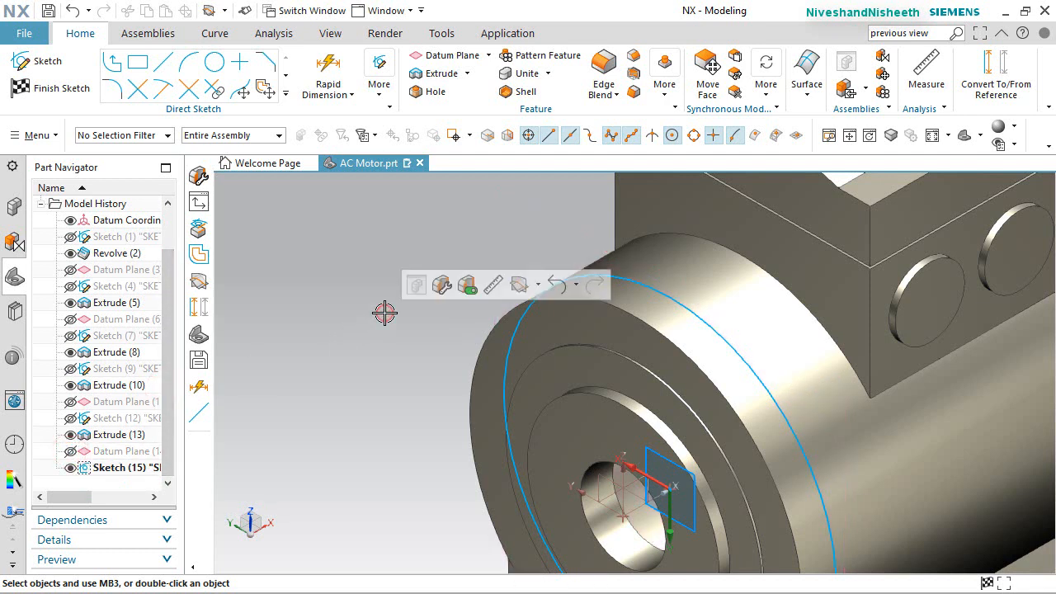
Offset the intersection circle 0.03937 in inward with a dimension, and finish the sketch
click(288, 97)
click(214, 192)
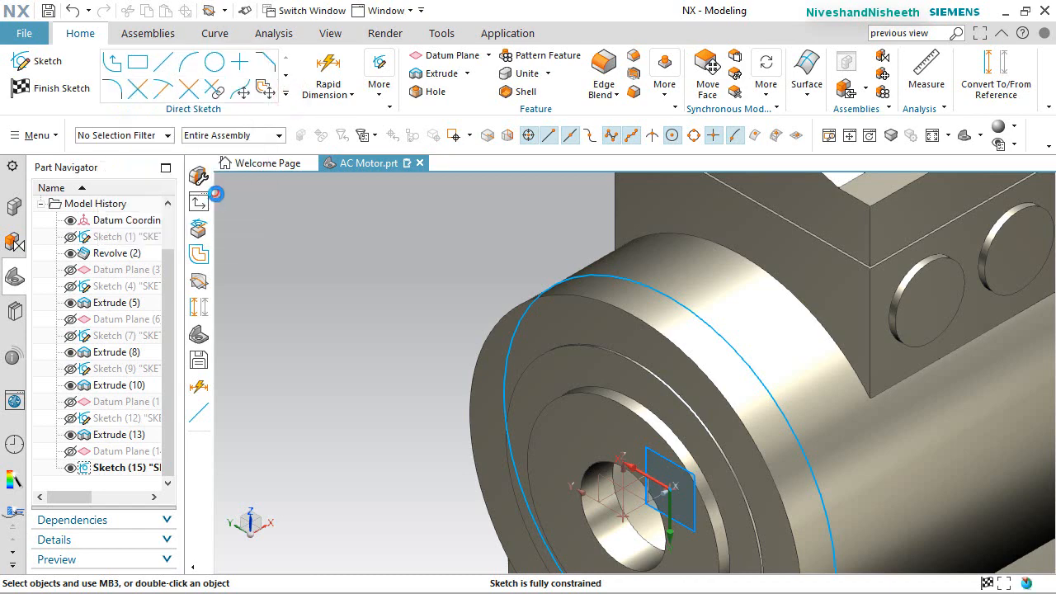
click(596, 272)
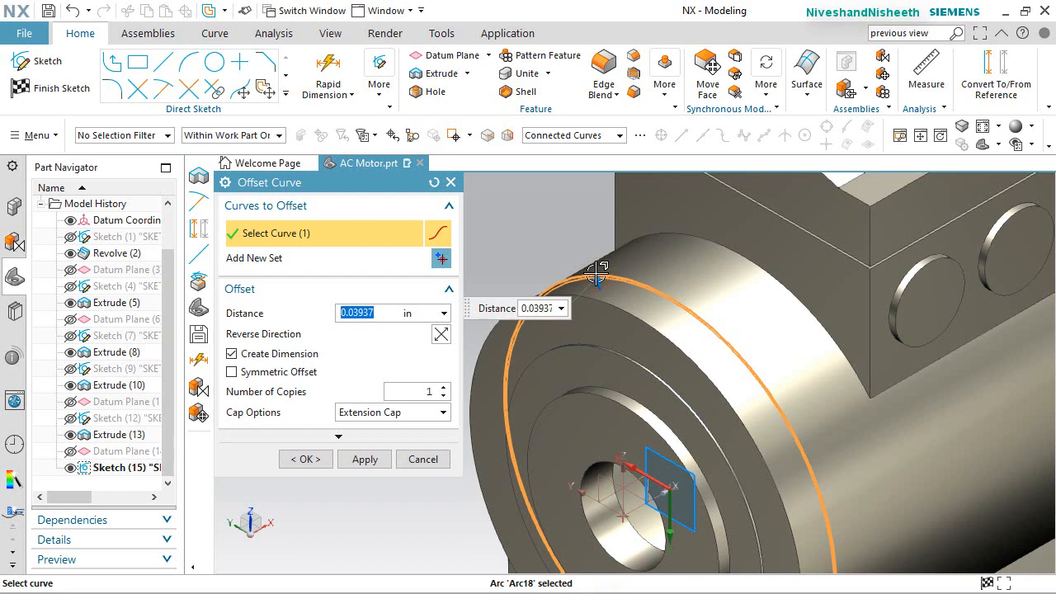
click(304, 458)
click(56, 91)
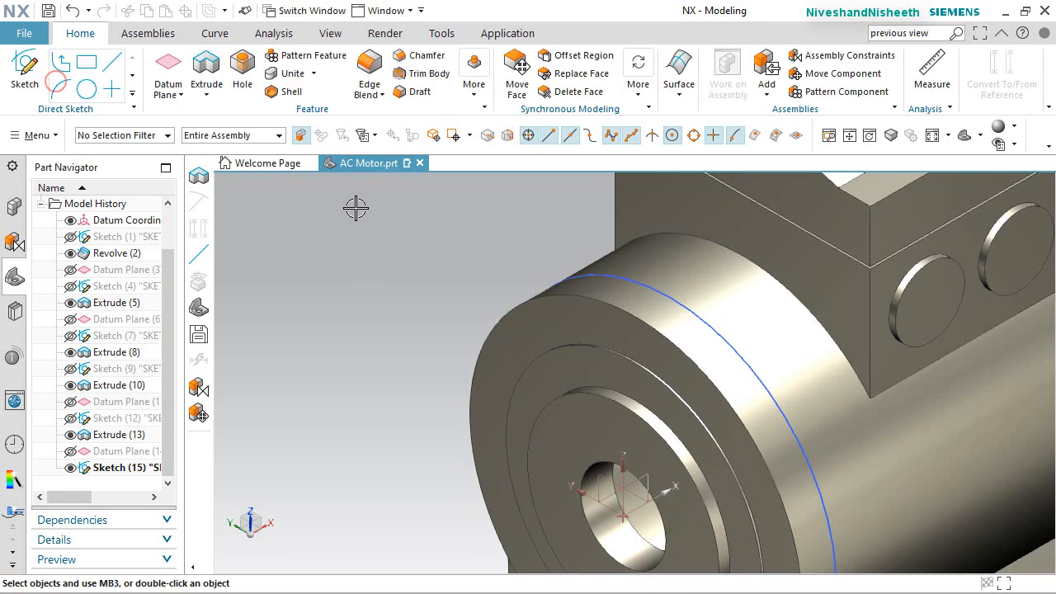
Cut a circular groove around the motor's front end by extruding both circles with a symmetric distance of 0.03937/2 in and Subtract
key(x)
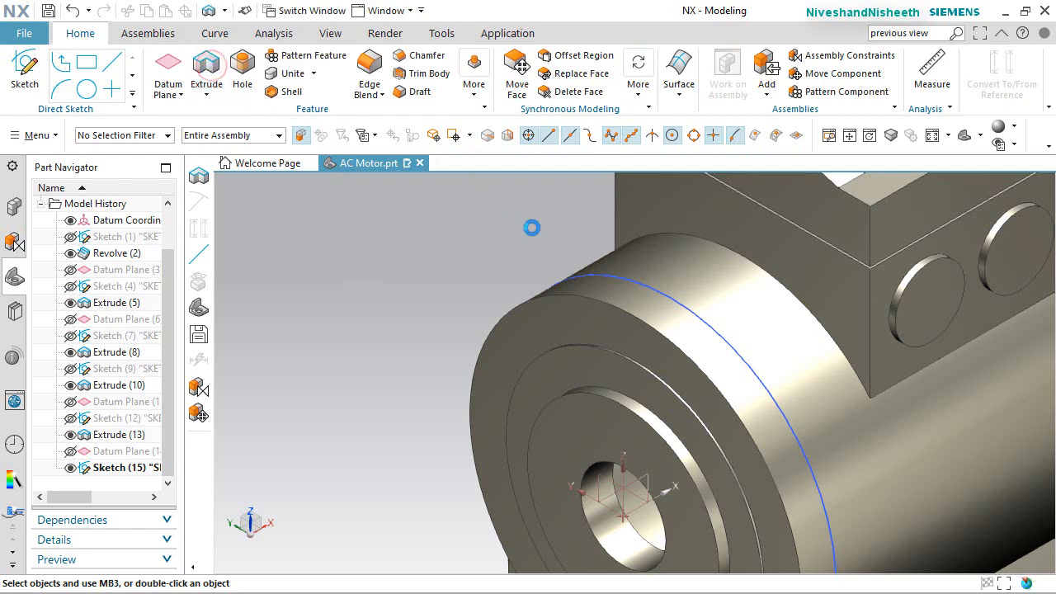
click(596, 273)
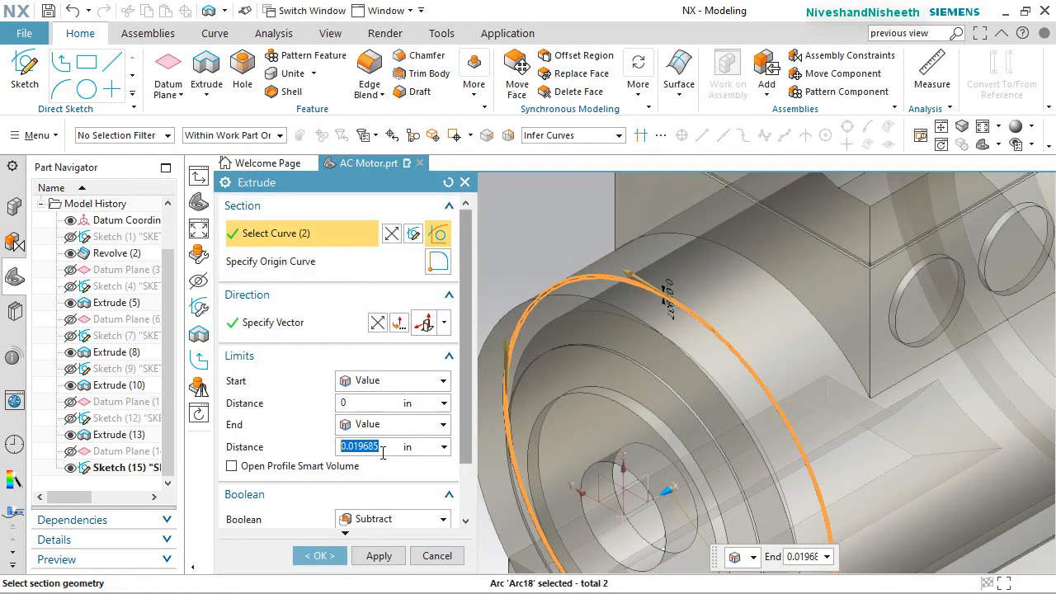
click(443, 380)
click(417, 416)
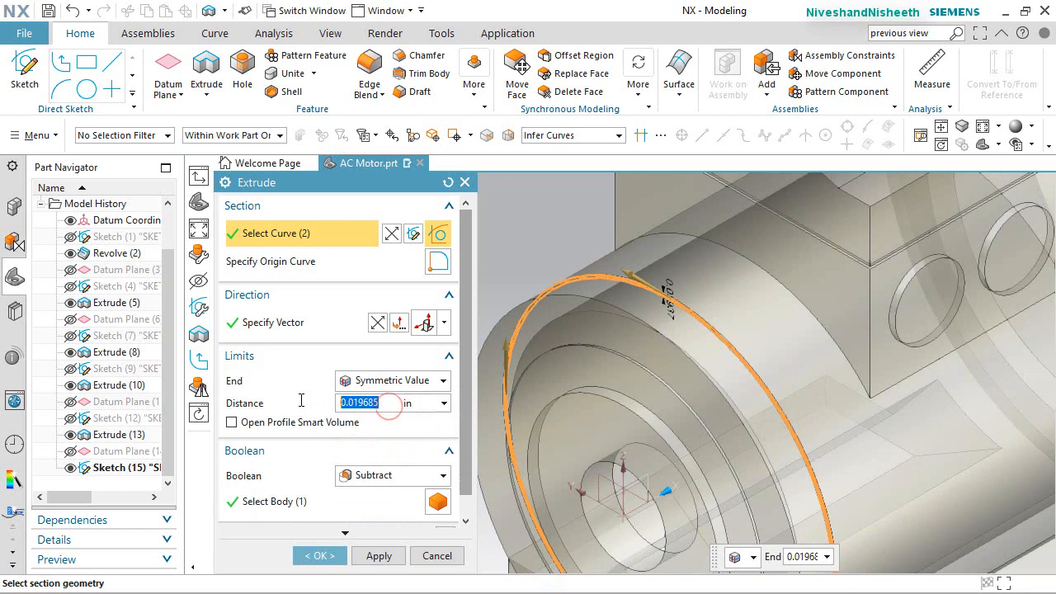
text(0)
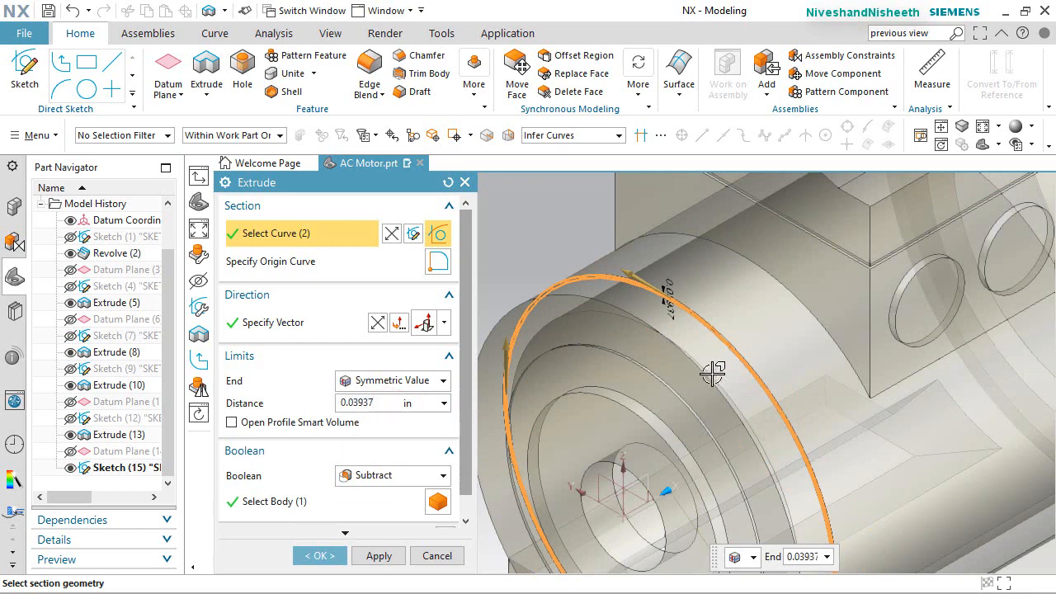
scroll(712, 373, down, 3)
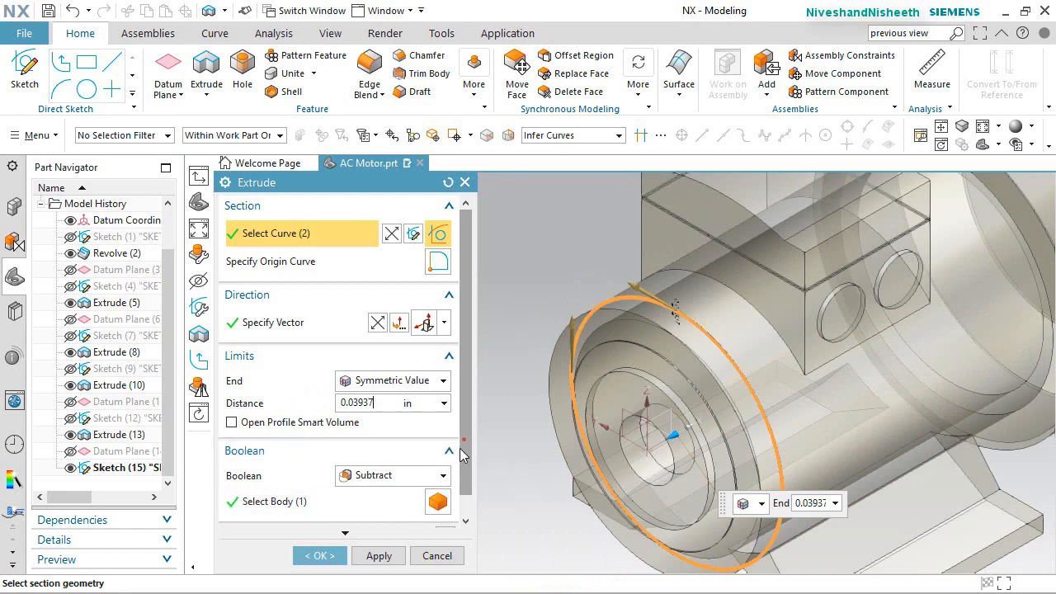
drag(462, 449, 455, 495)
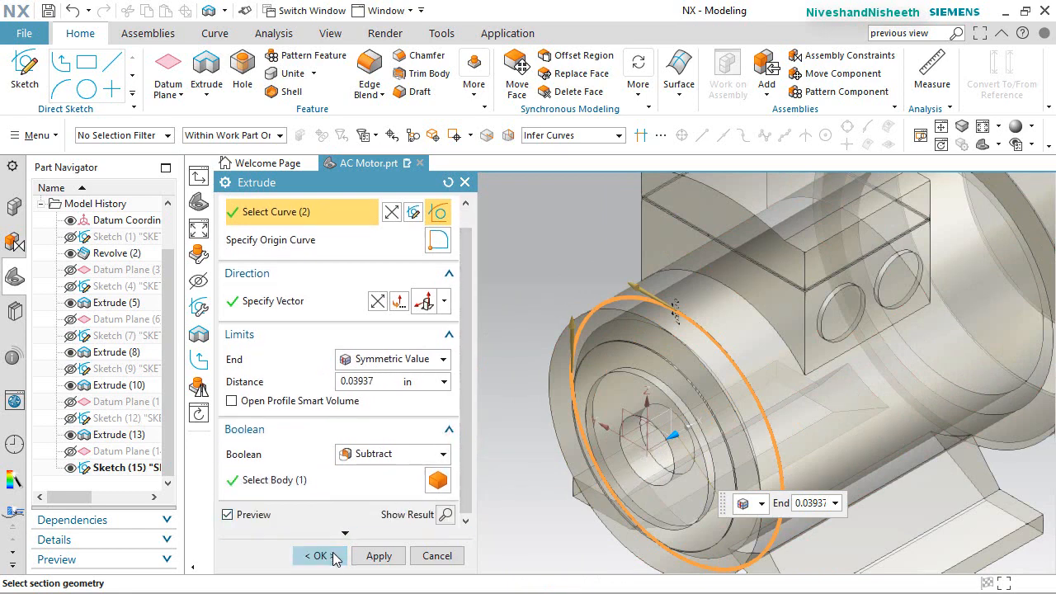
click(329, 559)
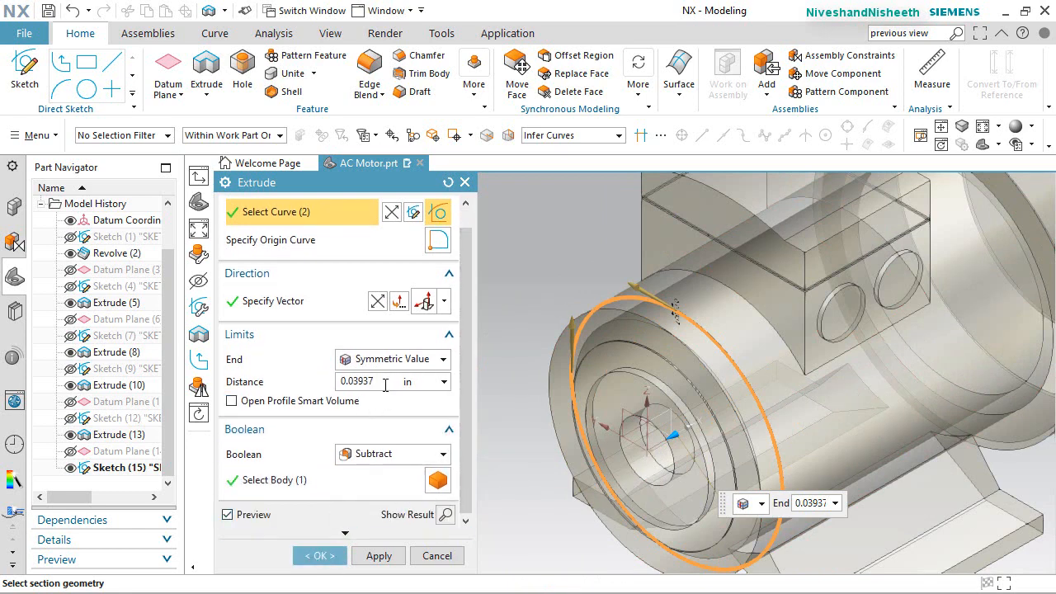
text(/2)
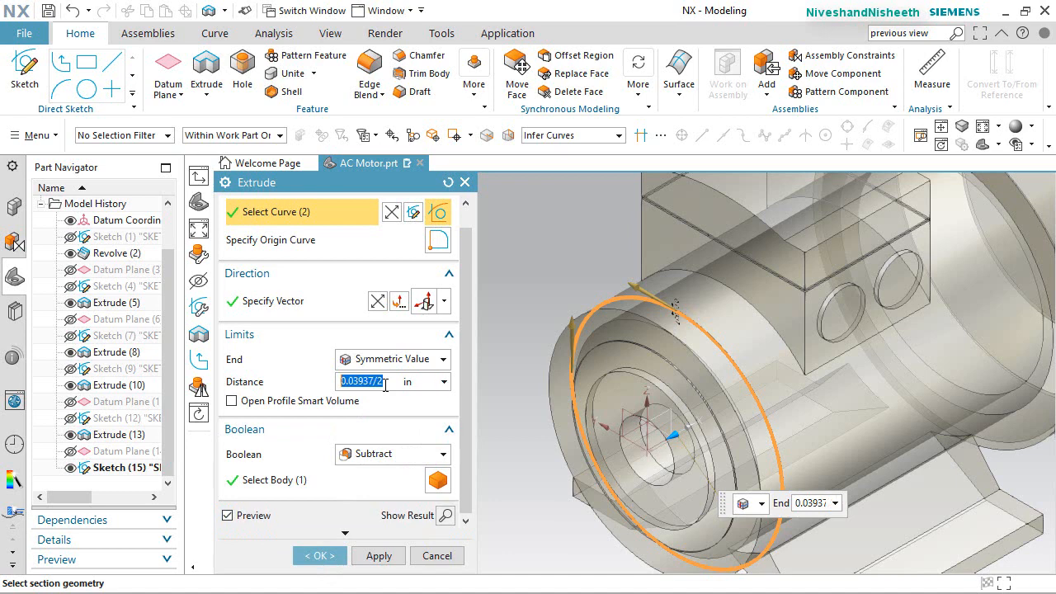
click(319, 555)
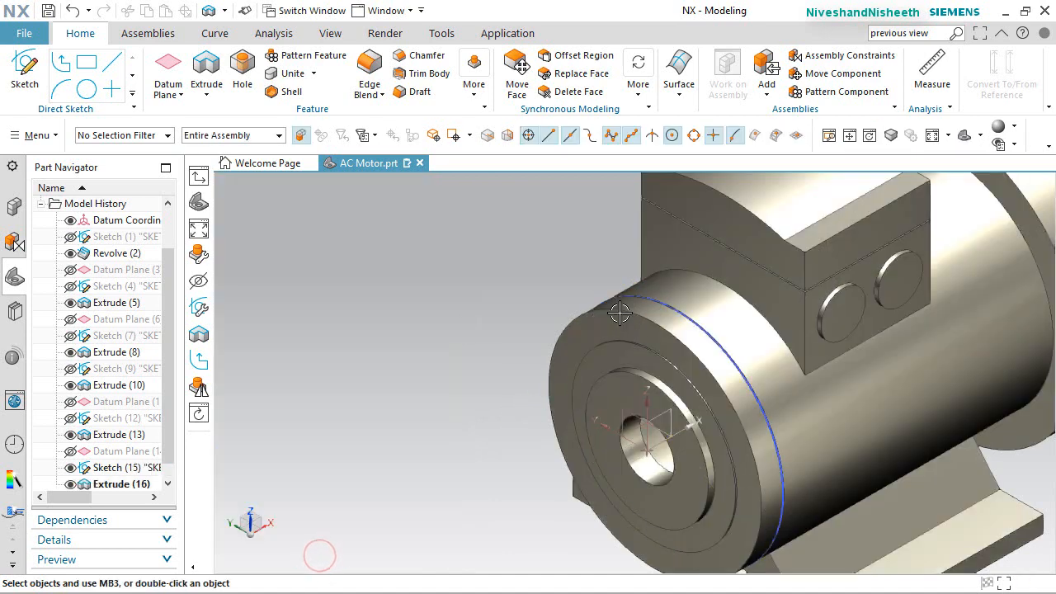
Hide the circular groove's sketch and inspect the cut around the motor's front end up close
scroll(91, 426, down, 1)
click(70, 451)
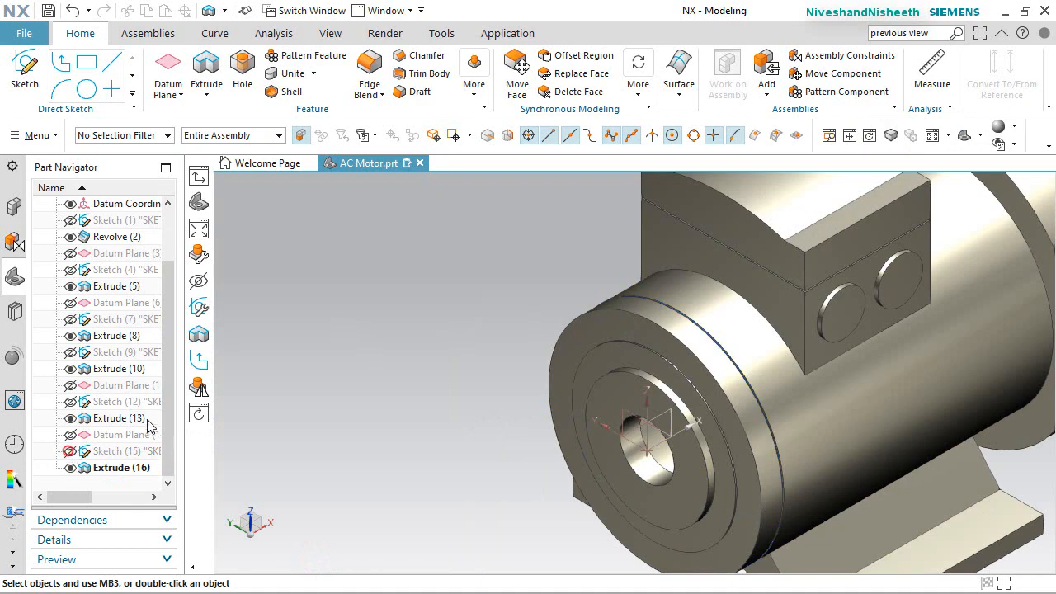
scroll(737, 319, up, 10)
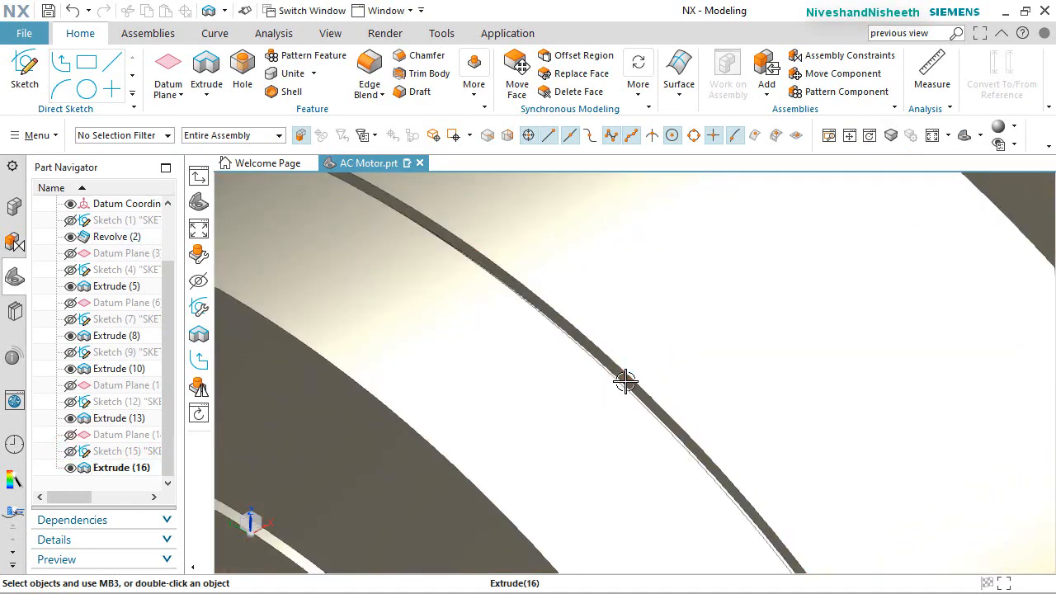
middle_drag(624, 382, 611, 365)
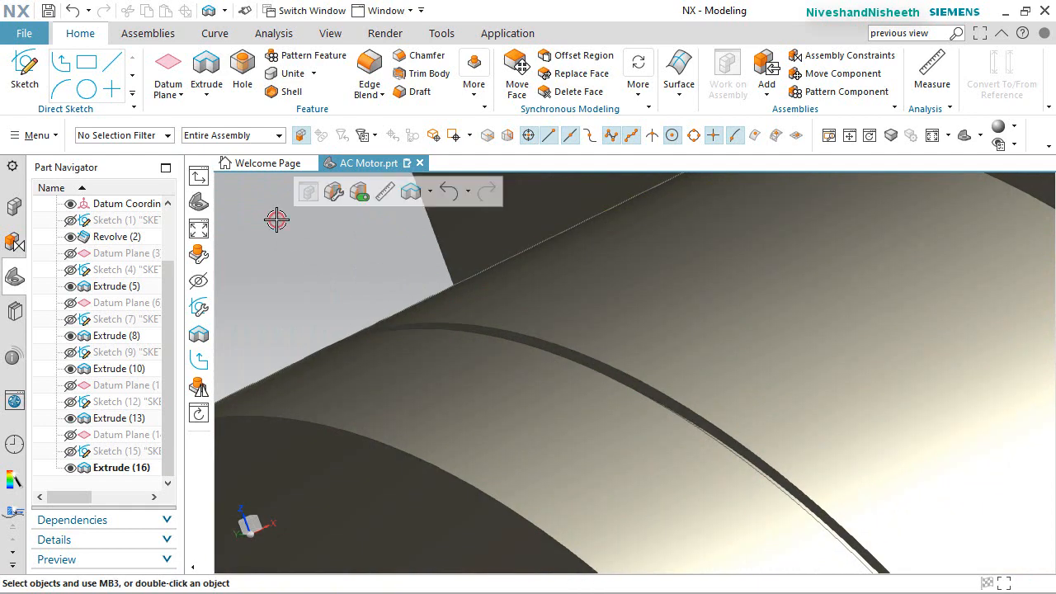
Save the part in the home view, and rotate the view 90 degrees about the Z axis to face the motor's front end
key(Home)
key(ctrl+s)
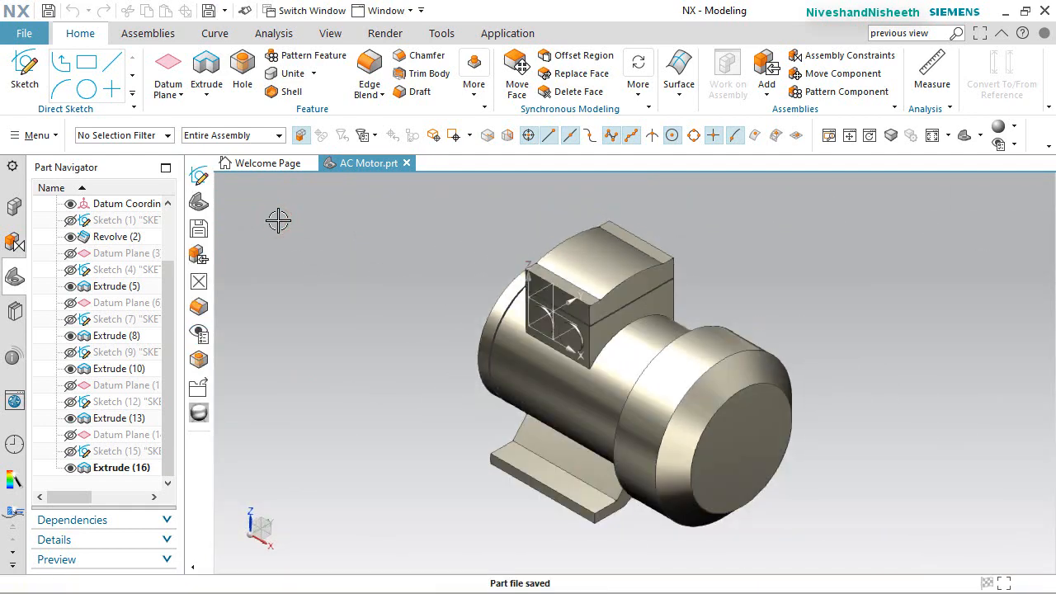
click(250, 516)
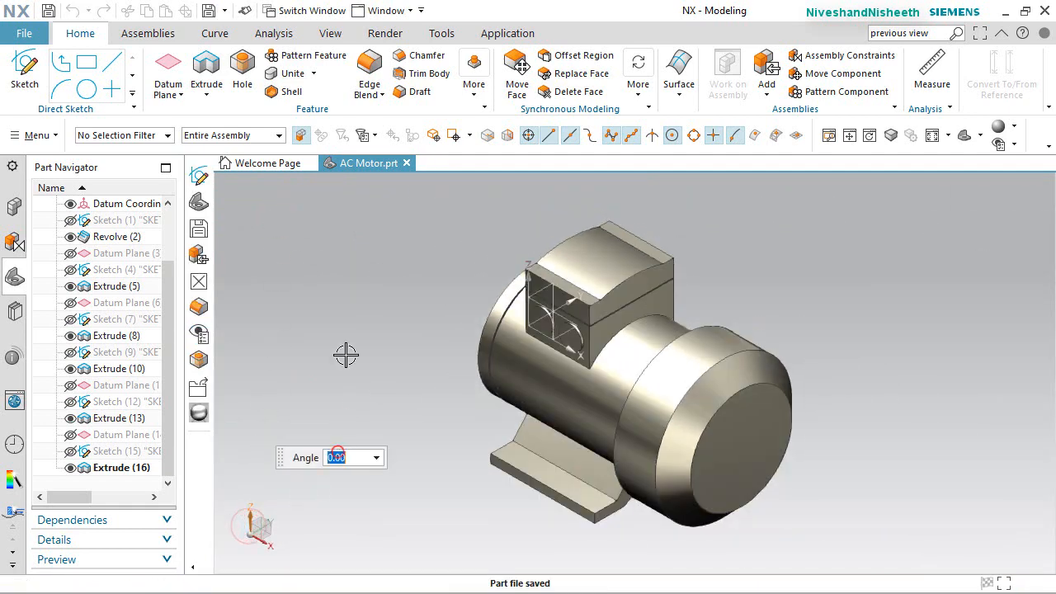
text(90)
key(Return)
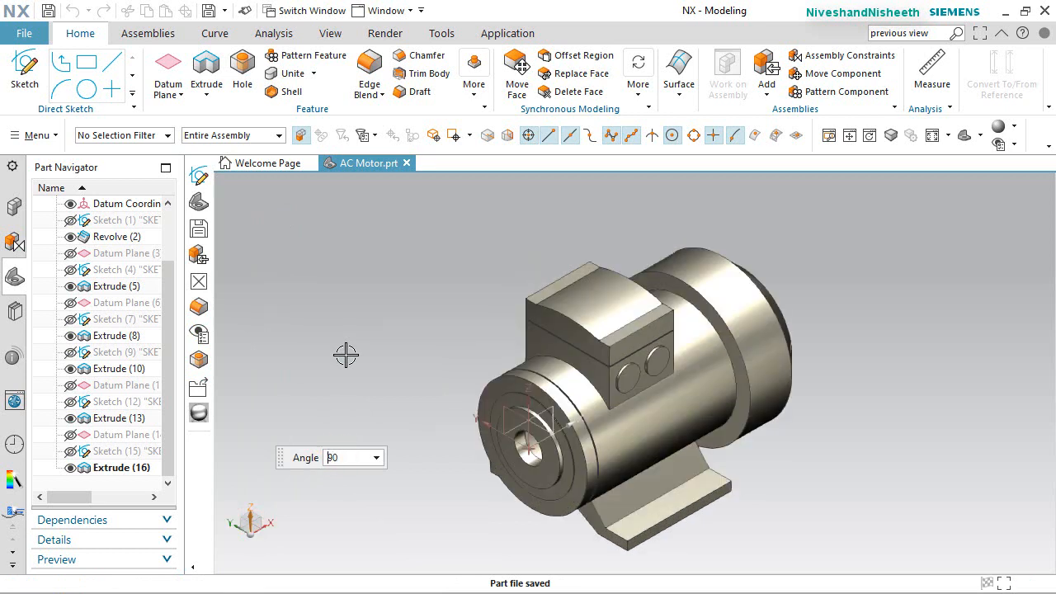
key(Escape)
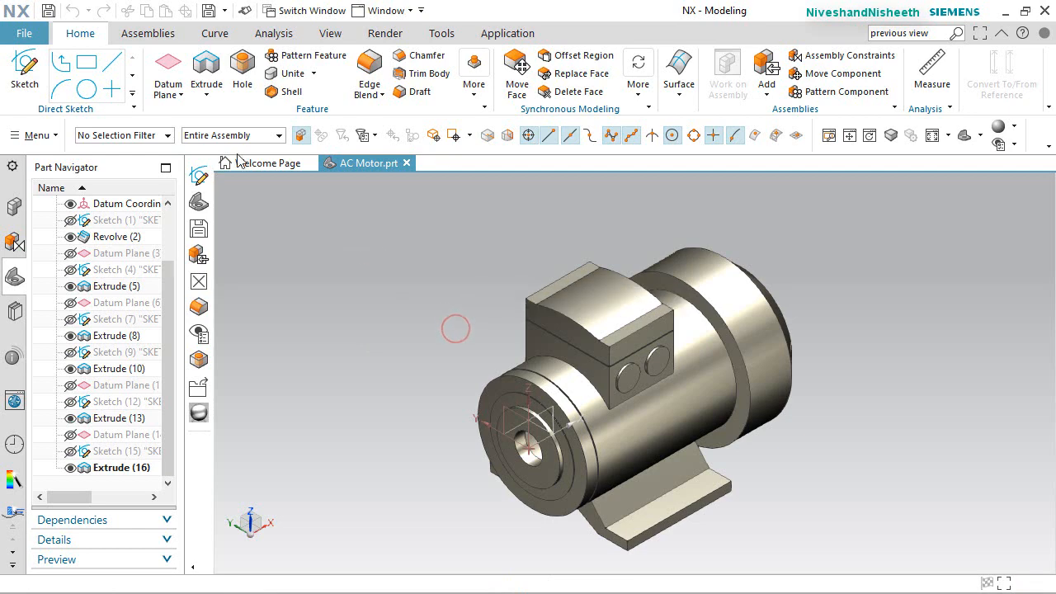
Start a sketch on the planar side face of the circular groove at the motor's front end
click(35, 82)
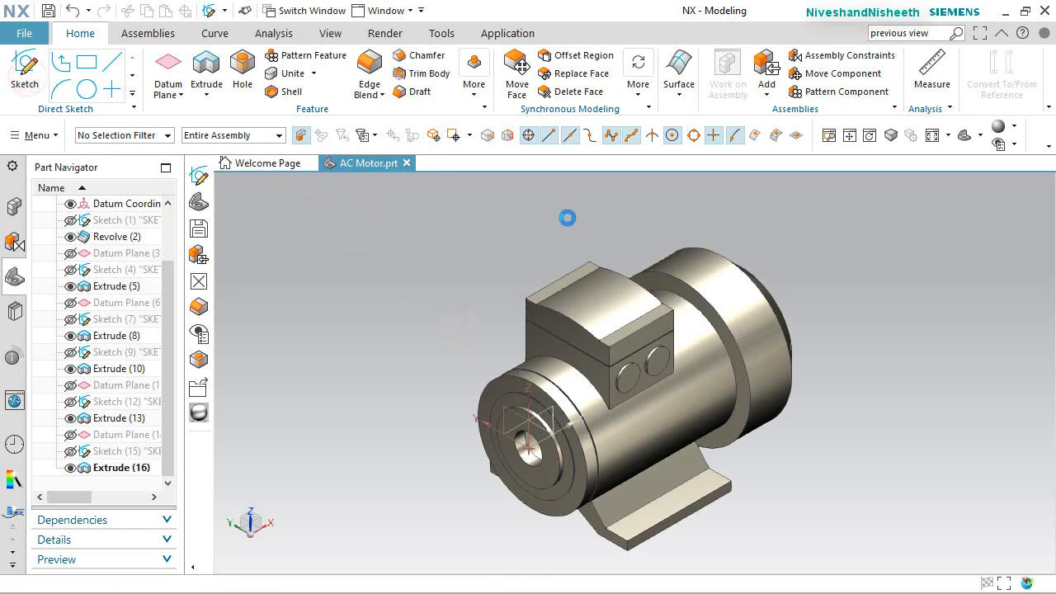
scroll(565, 358, up, 6)
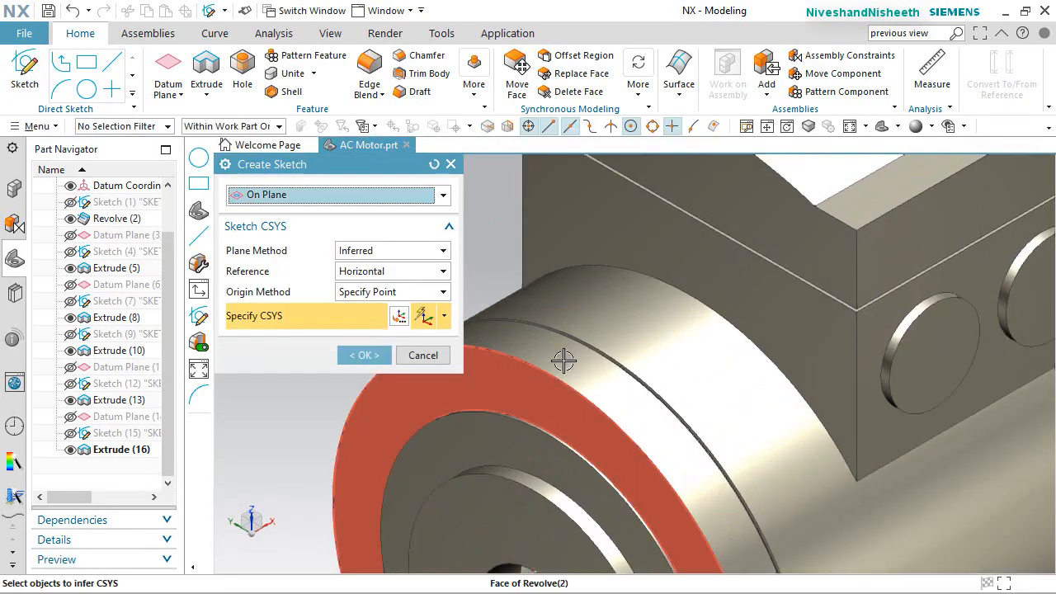
scroll(592, 394, up, 5)
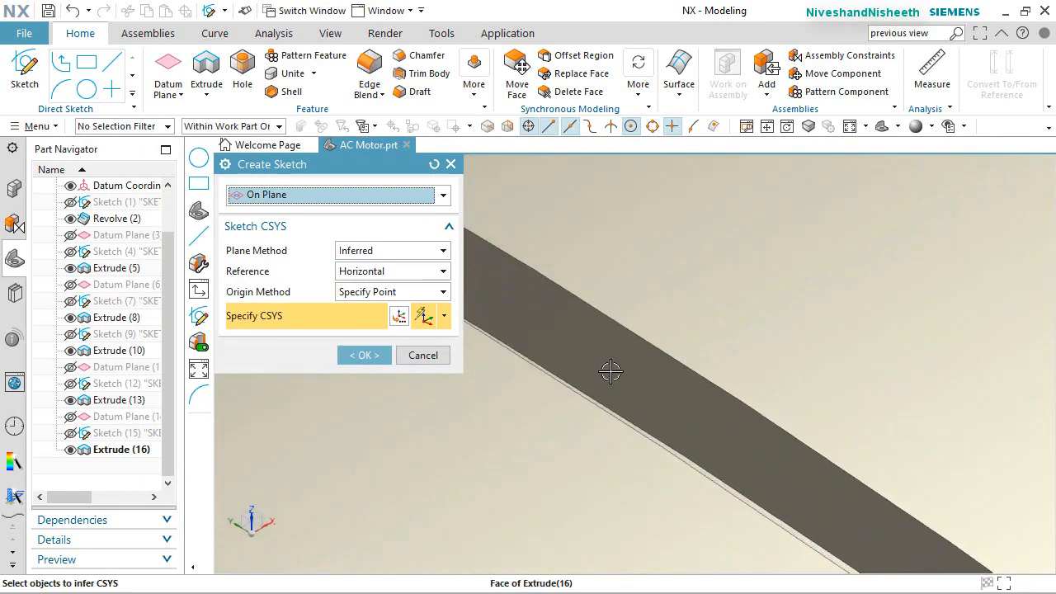
click(613, 367)
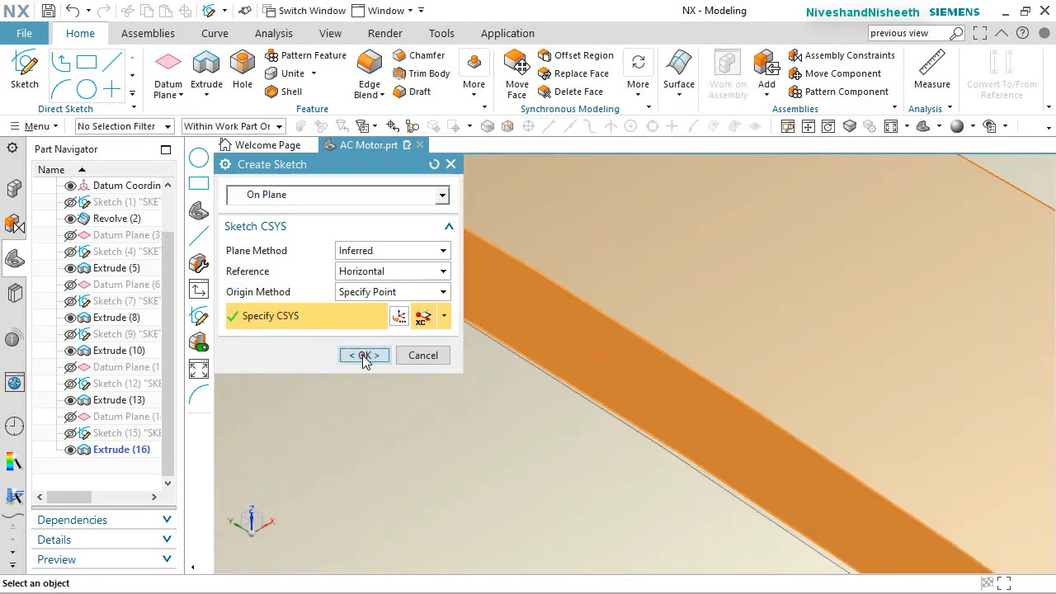
click(364, 355)
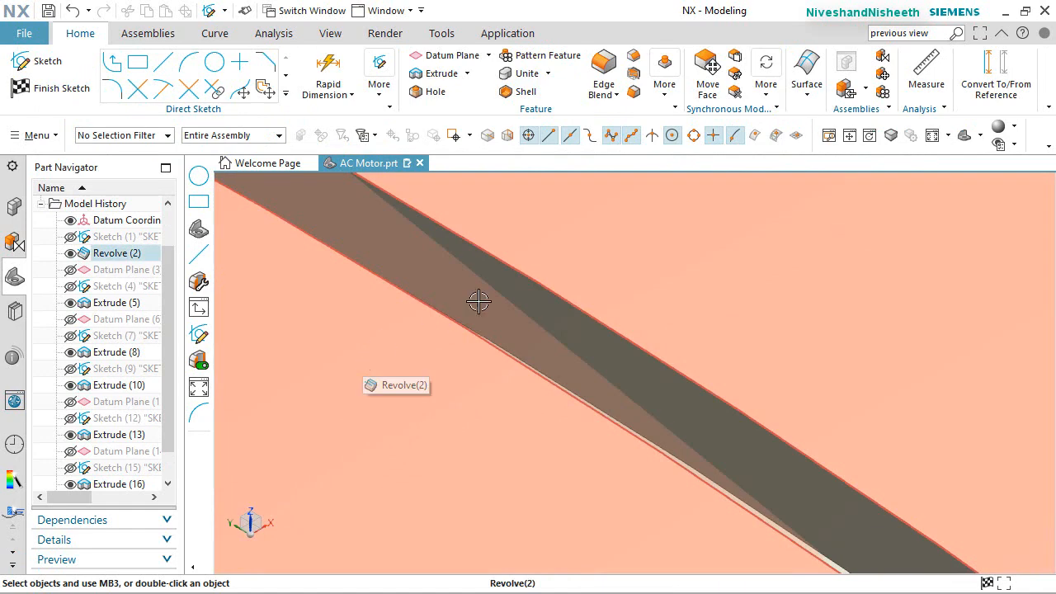
click(931, 137)
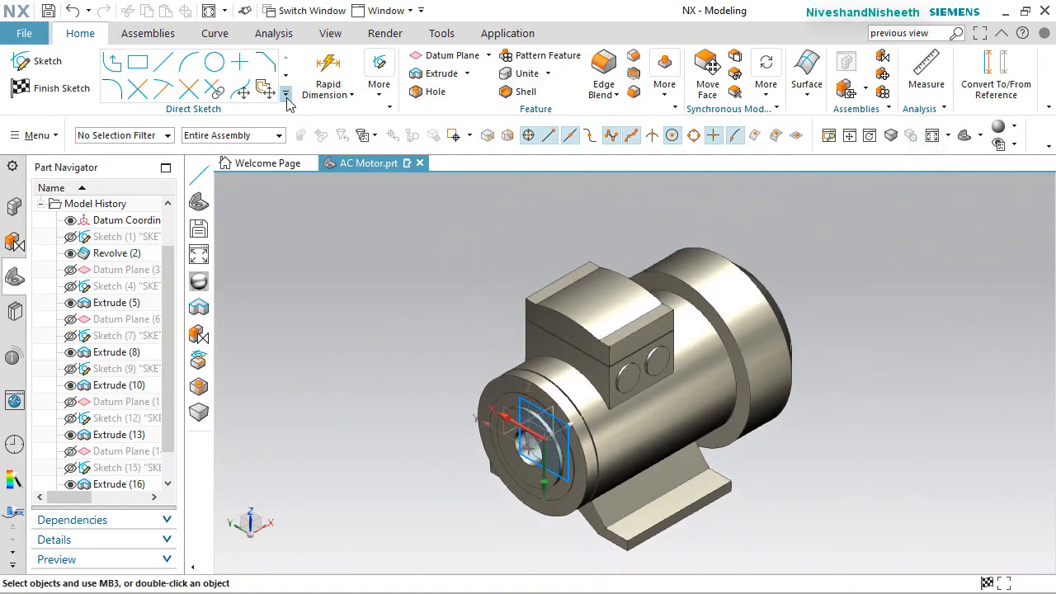
Project the edges of the cylindrical motor body's face into the sketch
click(285, 94)
click(189, 220)
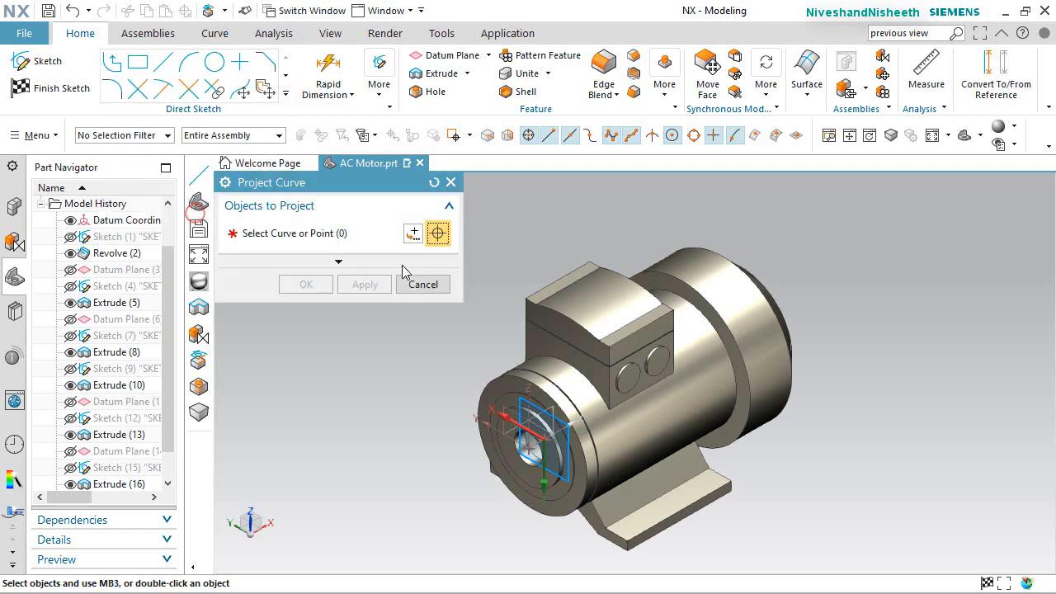
scroll(525, 342, up, 4)
click(591, 418)
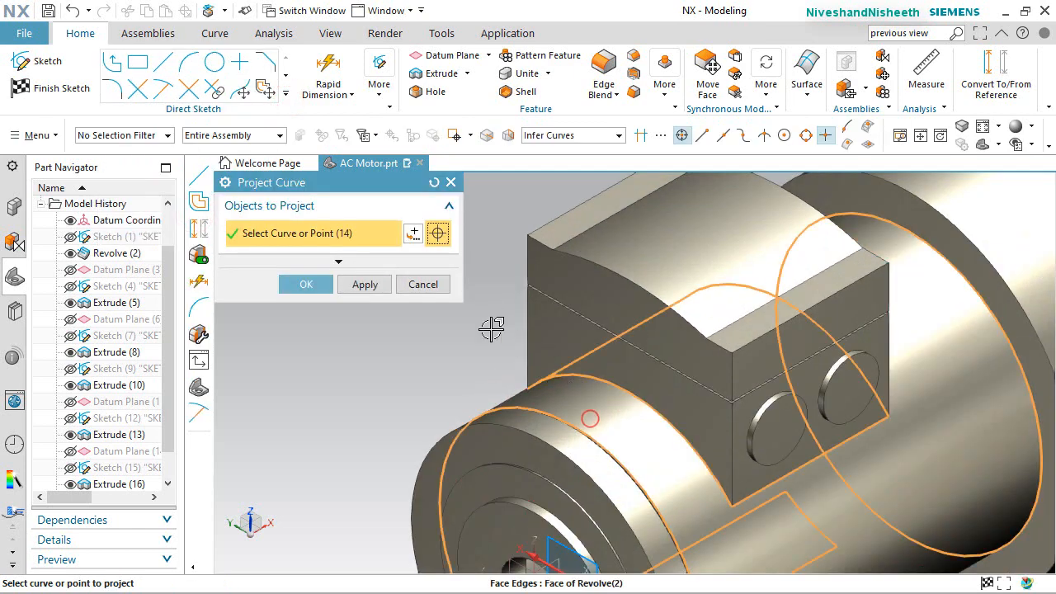
click(304, 284)
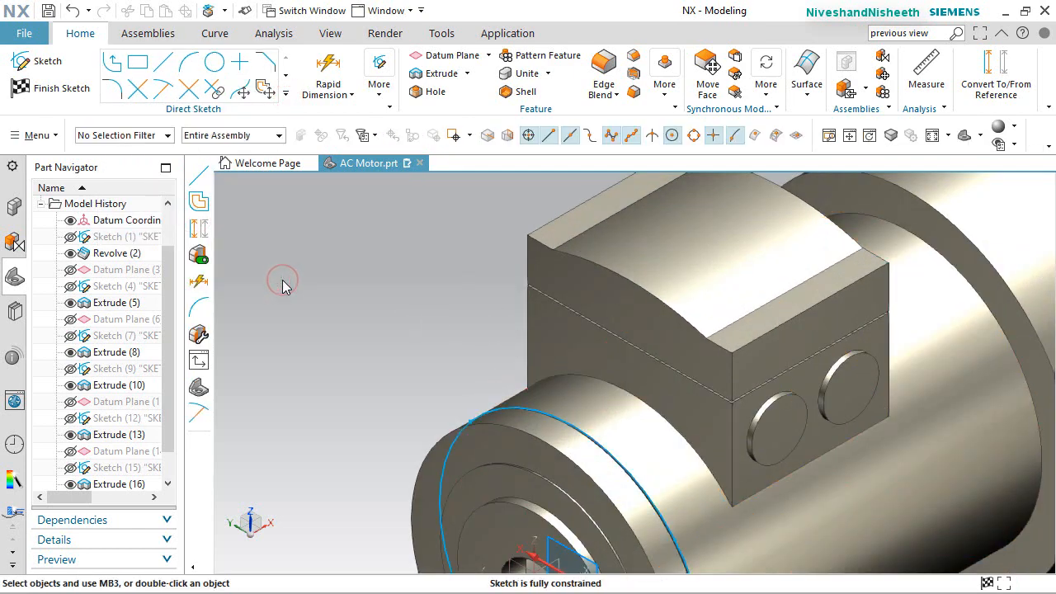
Convert all the projected curves of the motor body into reference curves
key(ctrl+q)
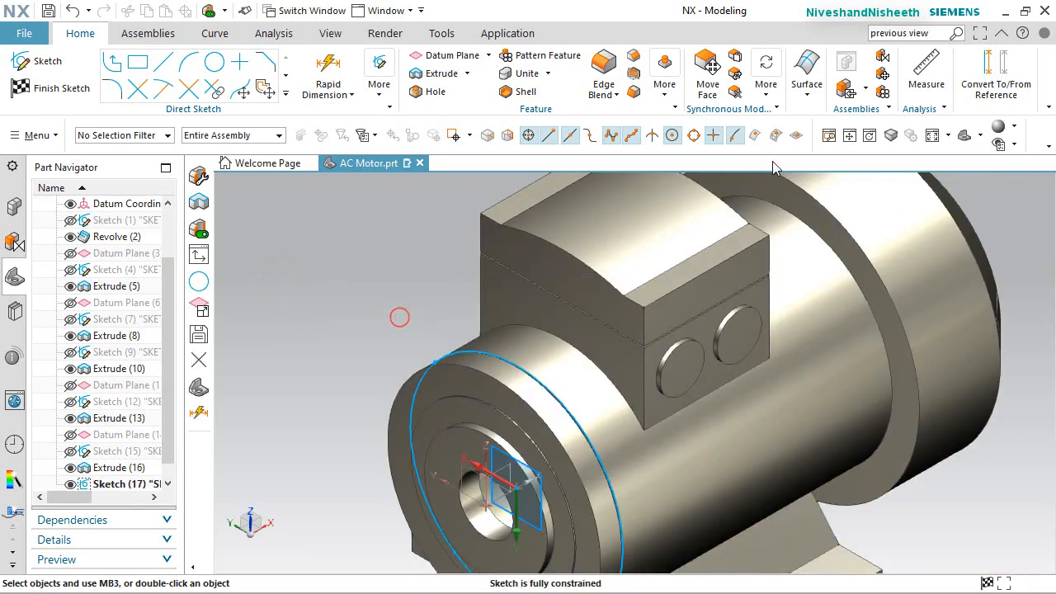
click(996, 73)
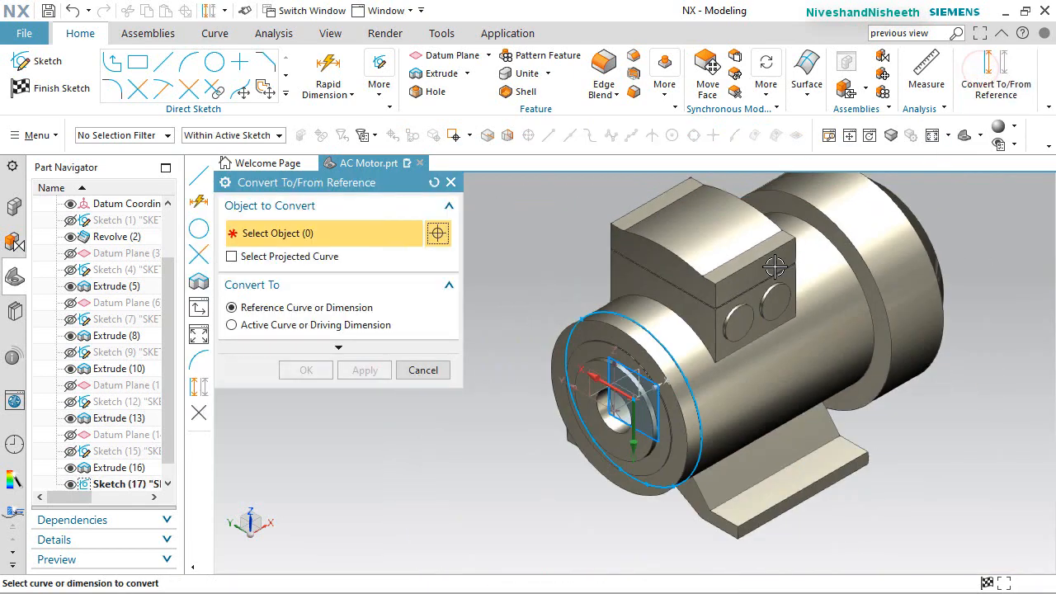
drag(495, 262, 769, 540)
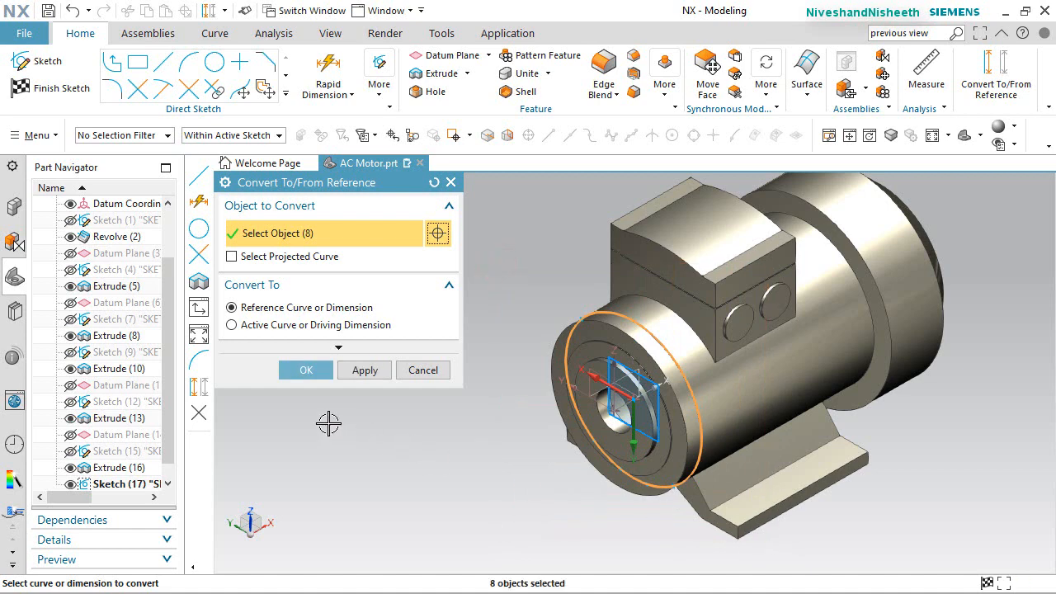
click(307, 371)
Facing the sketch plane, draw two slanted lines about 0.65 in and 0.73 in long, diverging toward the top of the reference circle
middle_drag(659, 503, 706, 468)
right_click(445, 334)
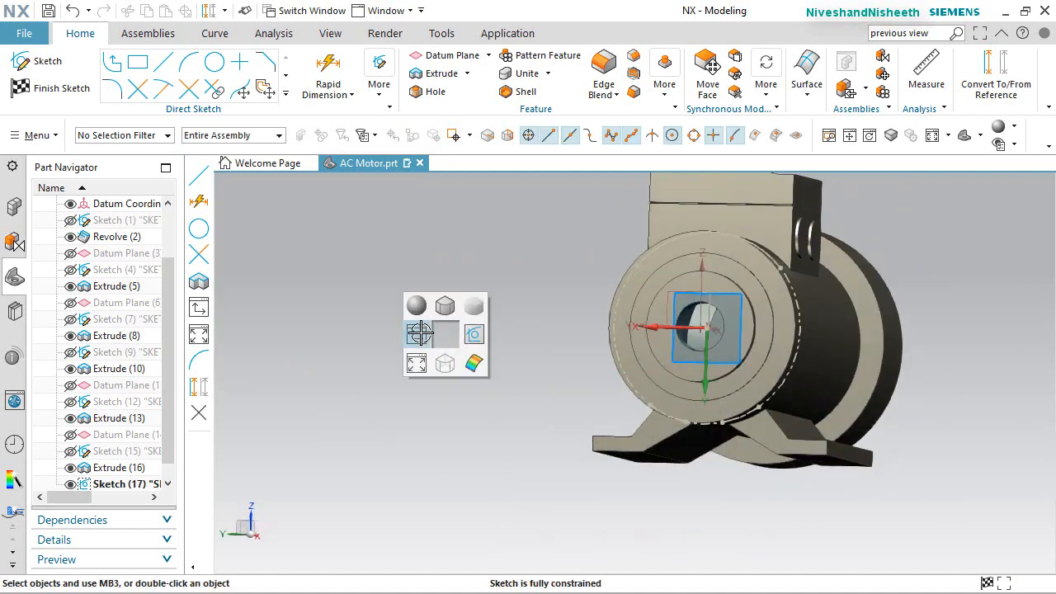
click(420, 331)
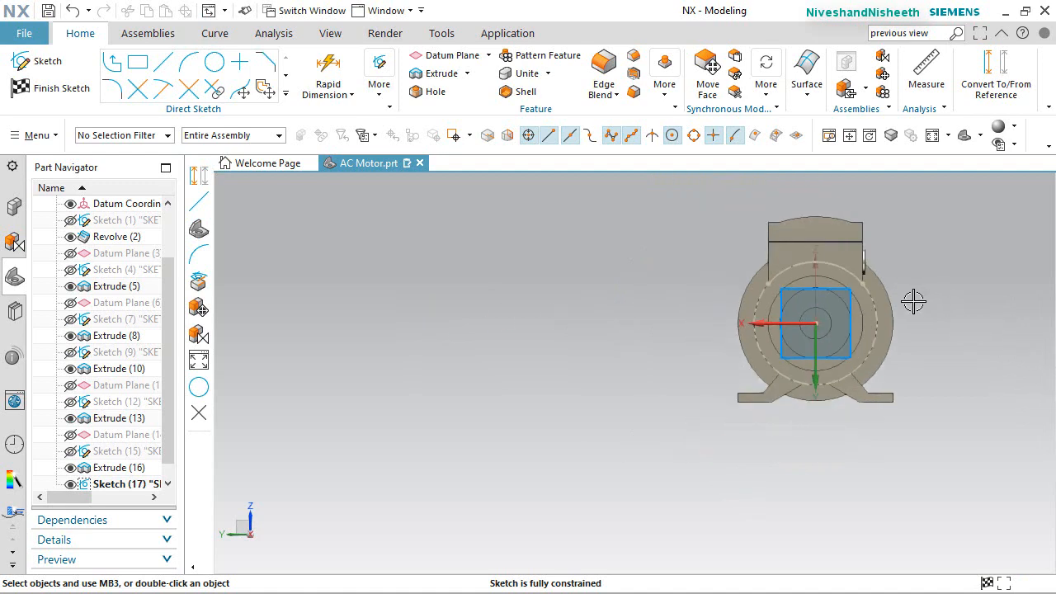
scroll(907, 299, up, 1)
scroll(825, 243, up, 2)
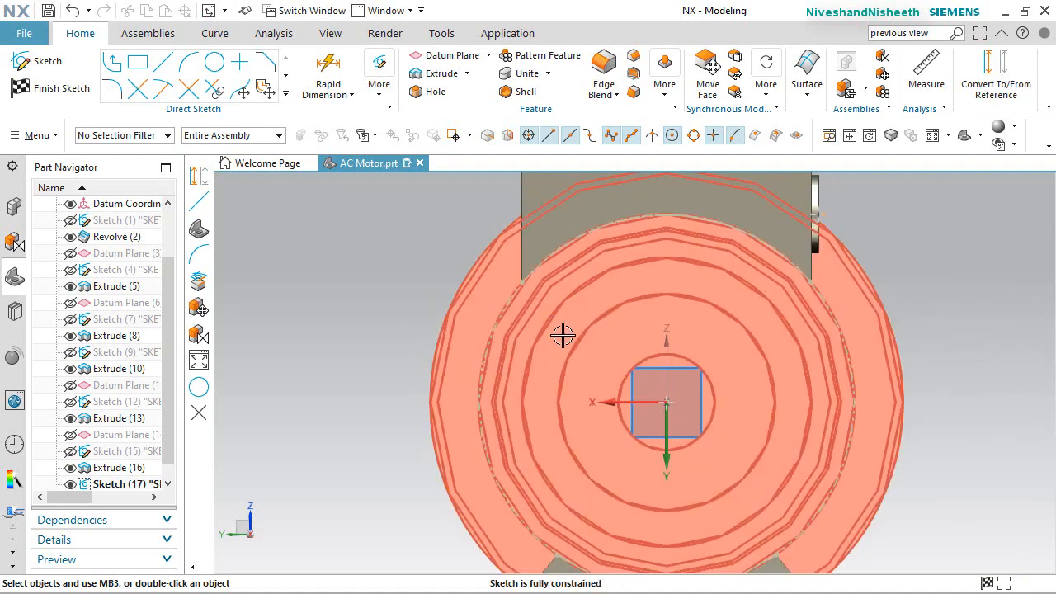
scroll(563, 335, down, 1)
scroll(667, 203, up, 2)
scroll(663, 203, up, 3)
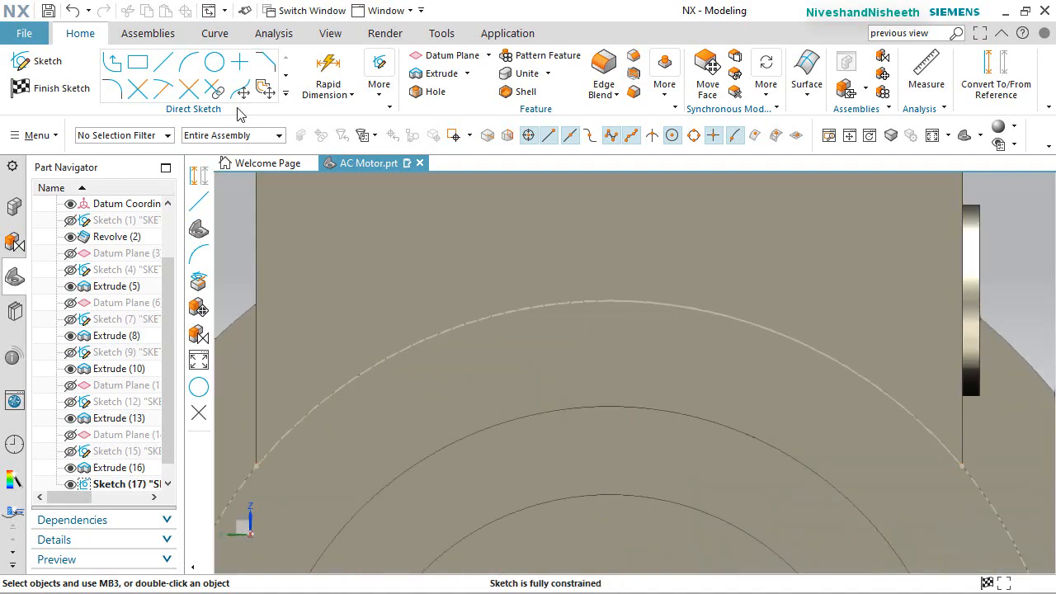
click(164, 65)
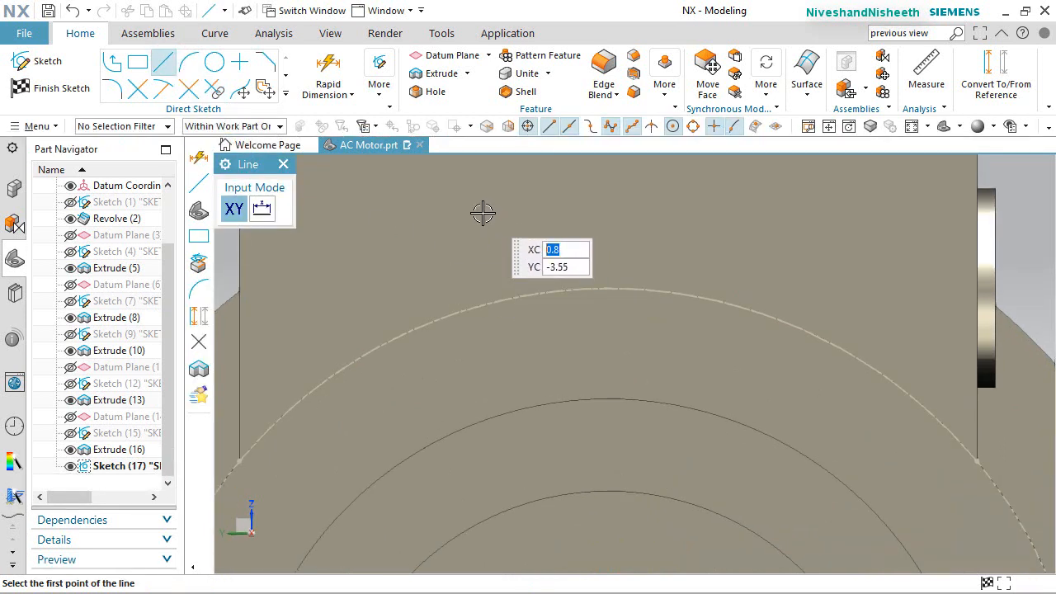
click(519, 200)
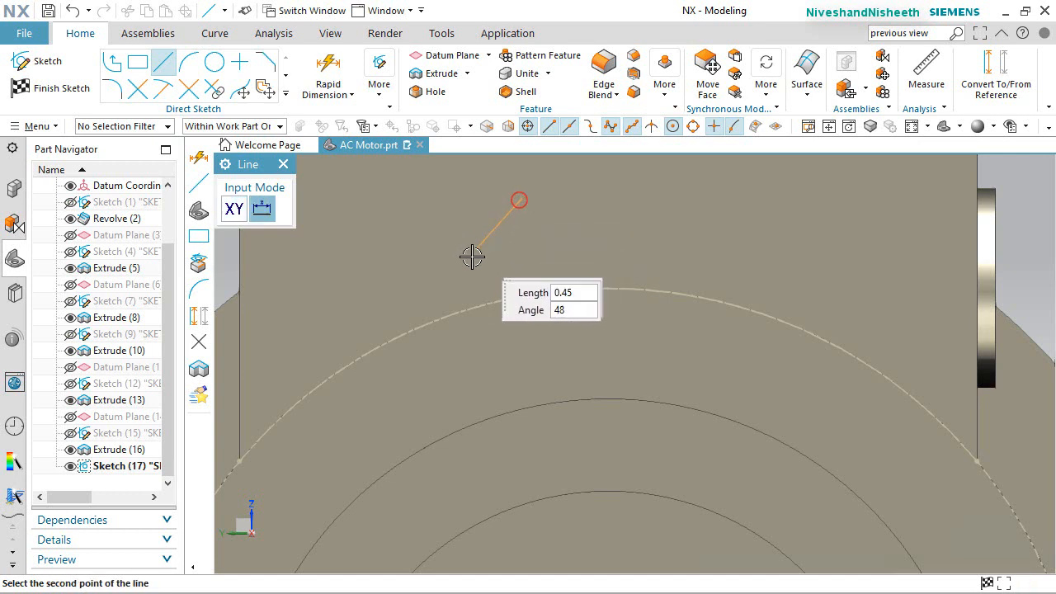
click(462, 282)
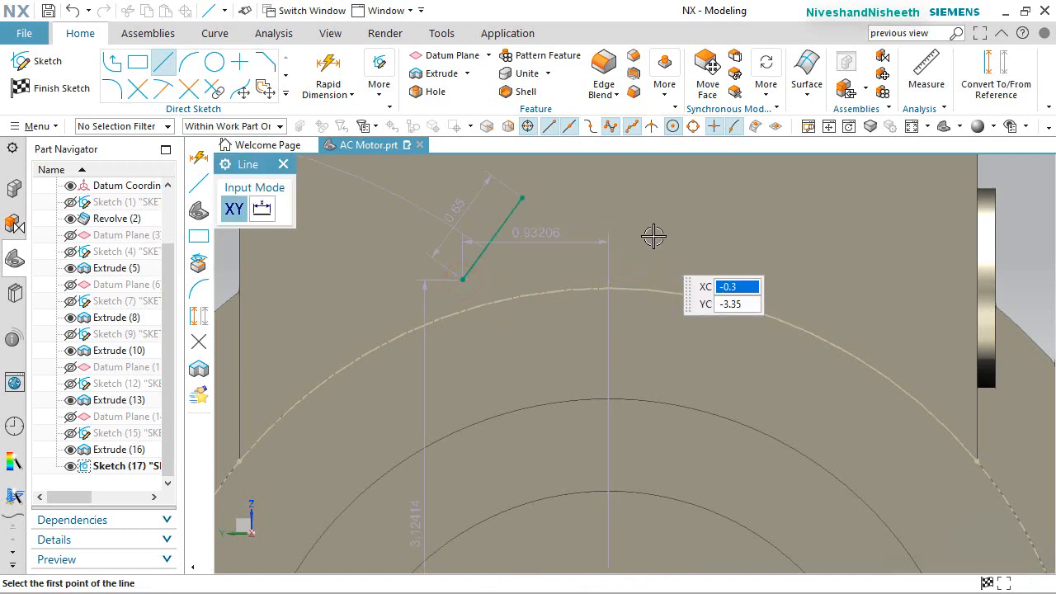
click(642, 198)
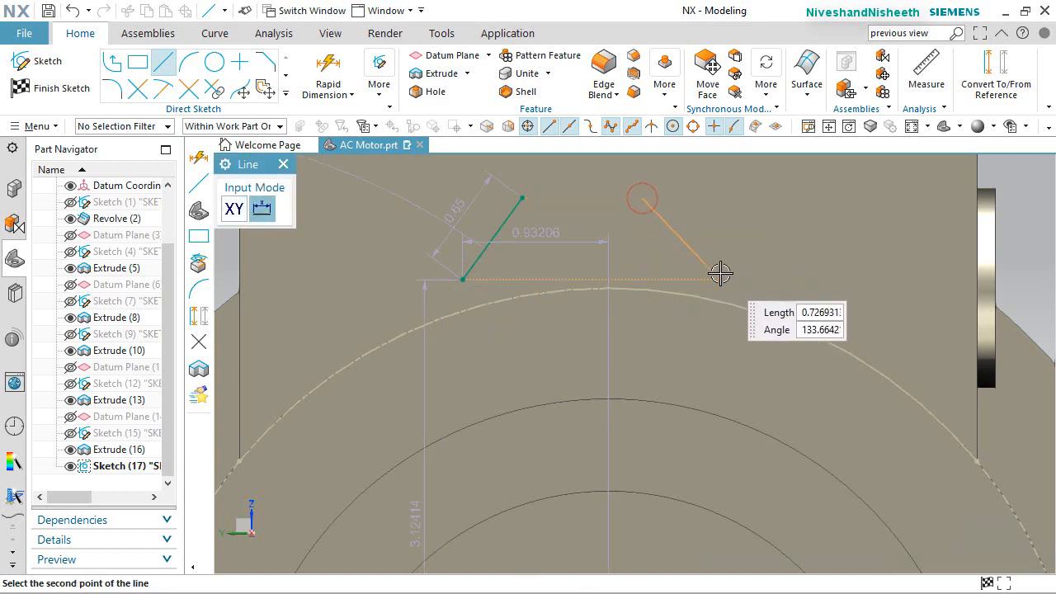
right_click(758, 233)
click(797, 225)
Constrain the two slanted lines to equal length
scroll(710, 314, down, 2)
scroll(652, 243, up, 4)
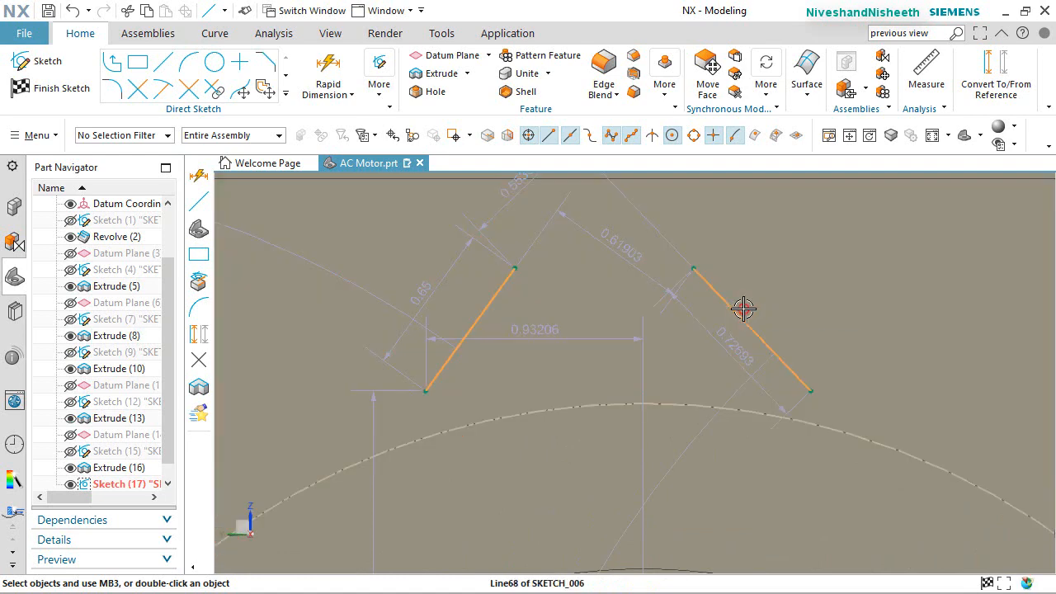
click(743, 307)
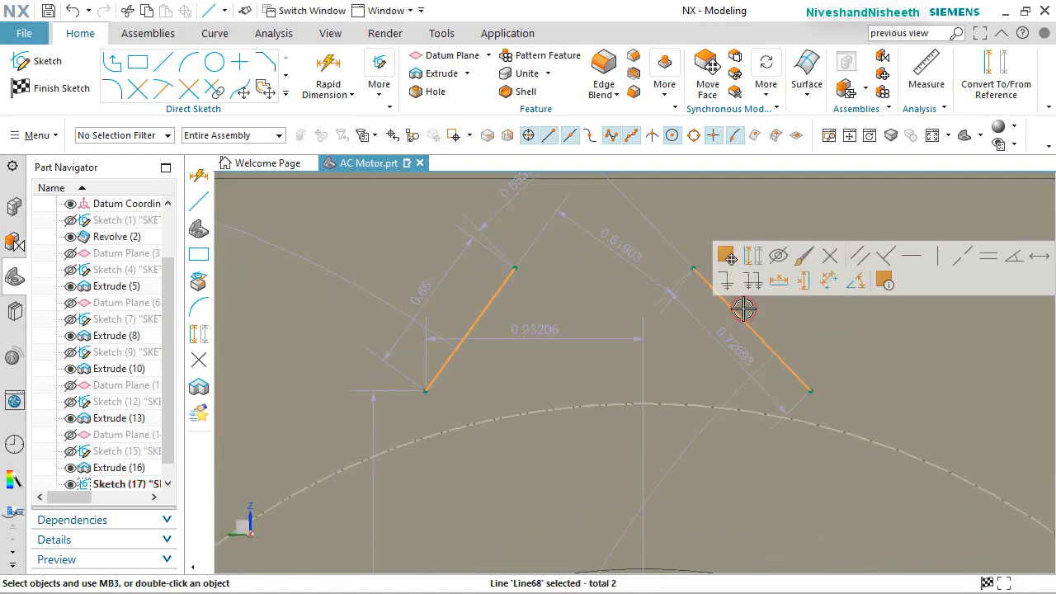
click(989, 258)
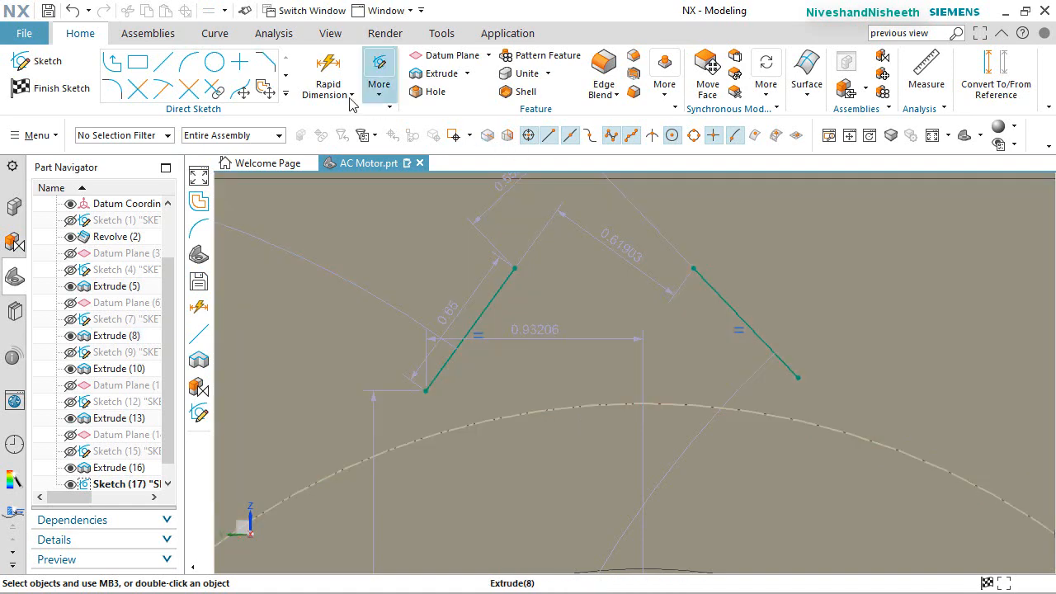
Make the two slanted lines symmetric about the sketch's vertical axis
click(380, 100)
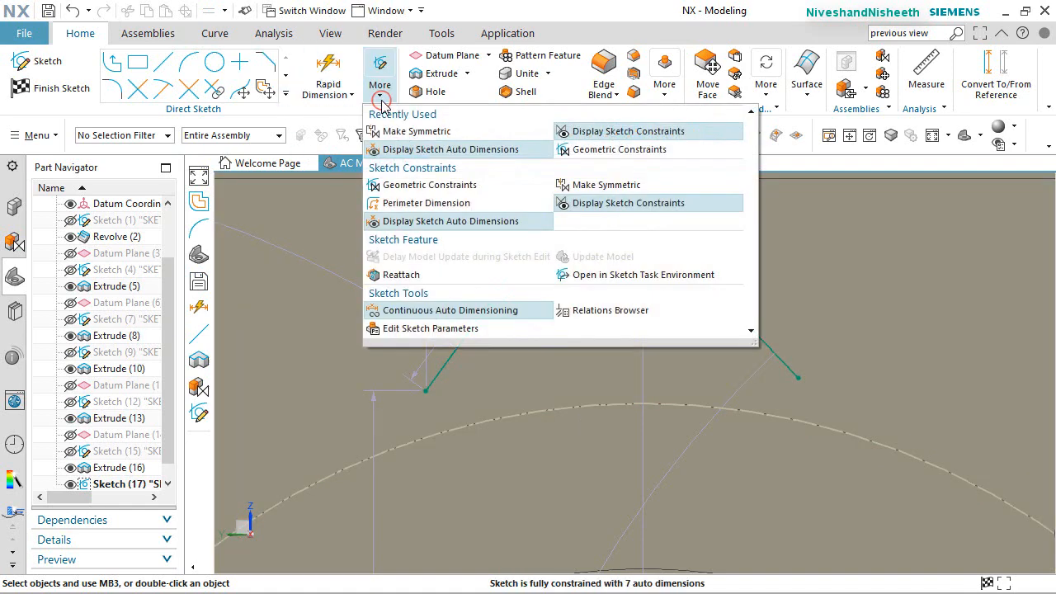
click(606, 185)
scroll(777, 325, down, 3)
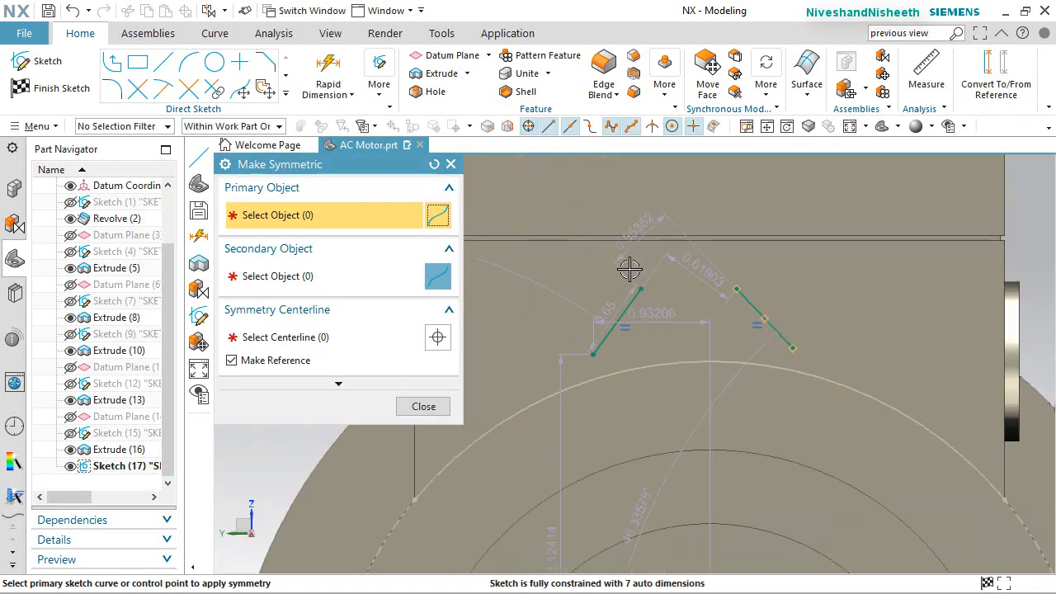
scroll(608, 288, up, 3)
click(647, 316)
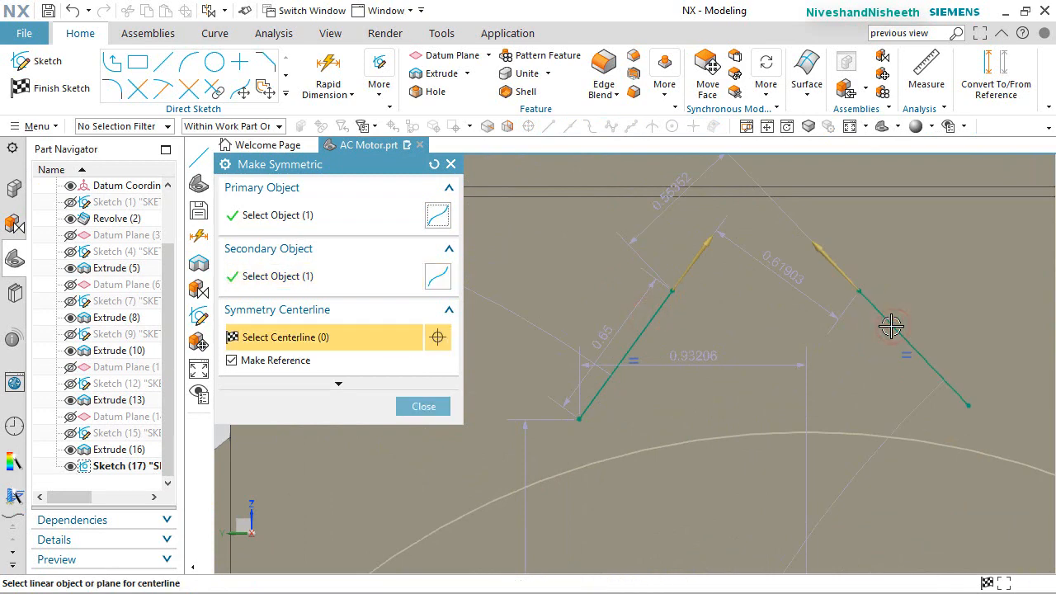
scroll(615, 224, down, 5)
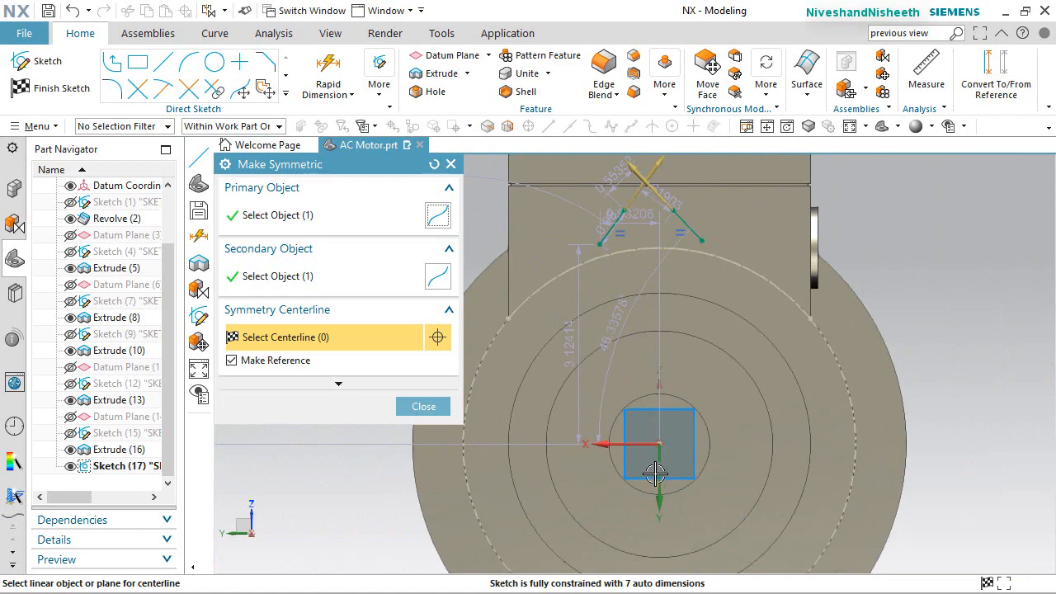
click(661, 471)
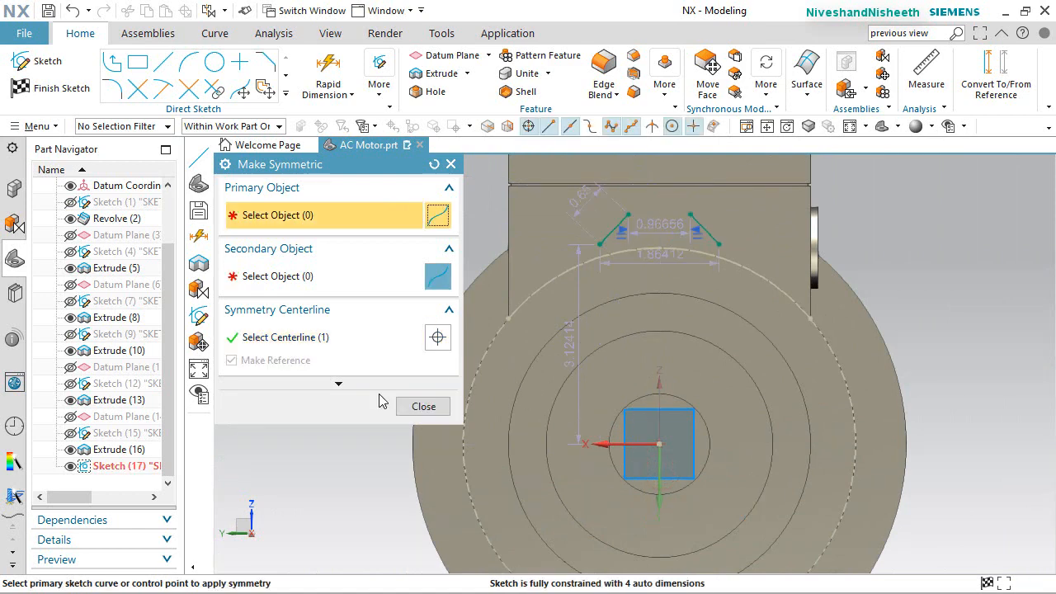
click(421, 407)
Dimension the angle between the two slanted lines as 30 degrees
scroll(636, 271, up, 3)
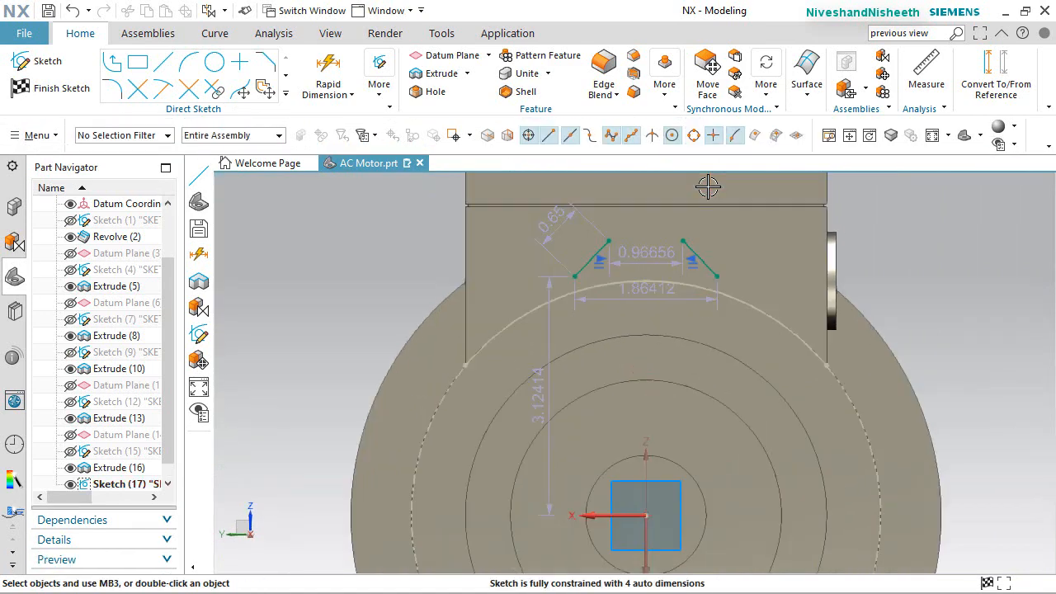
scroll(701, 216, up, 1)
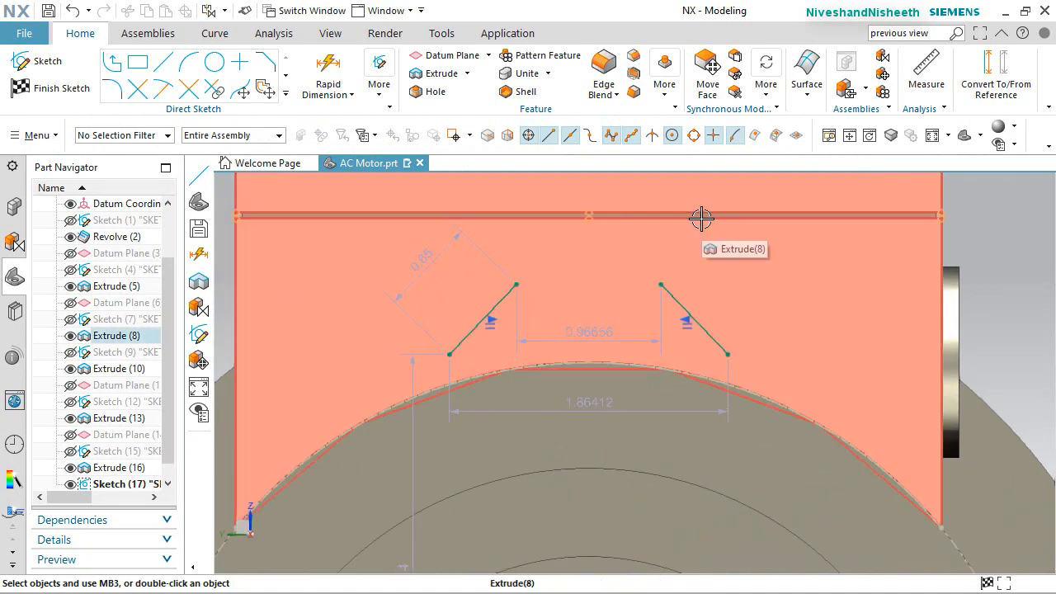
click(328, 72)
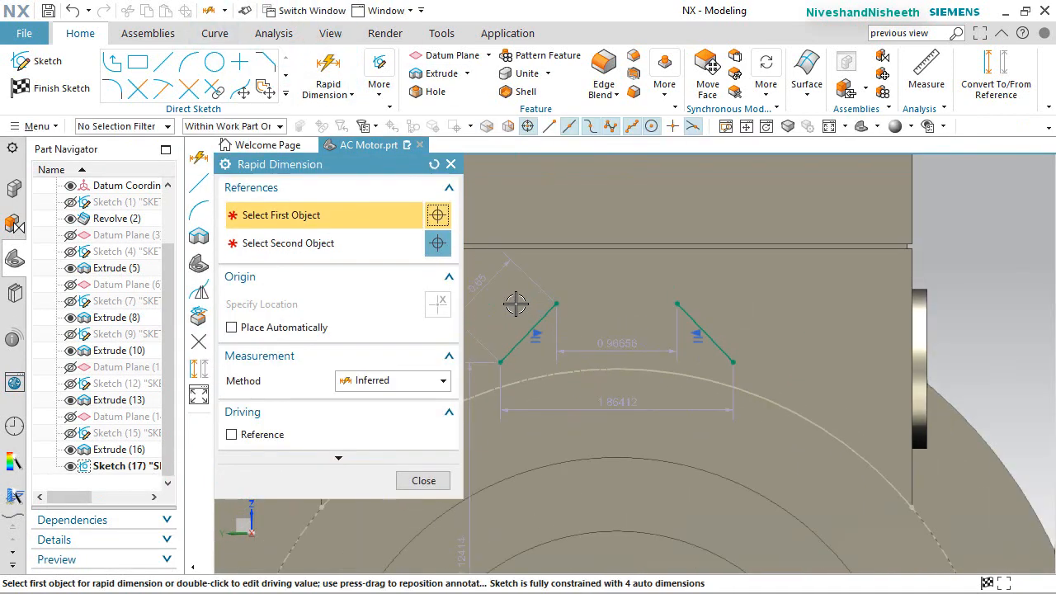
click(518, 395)
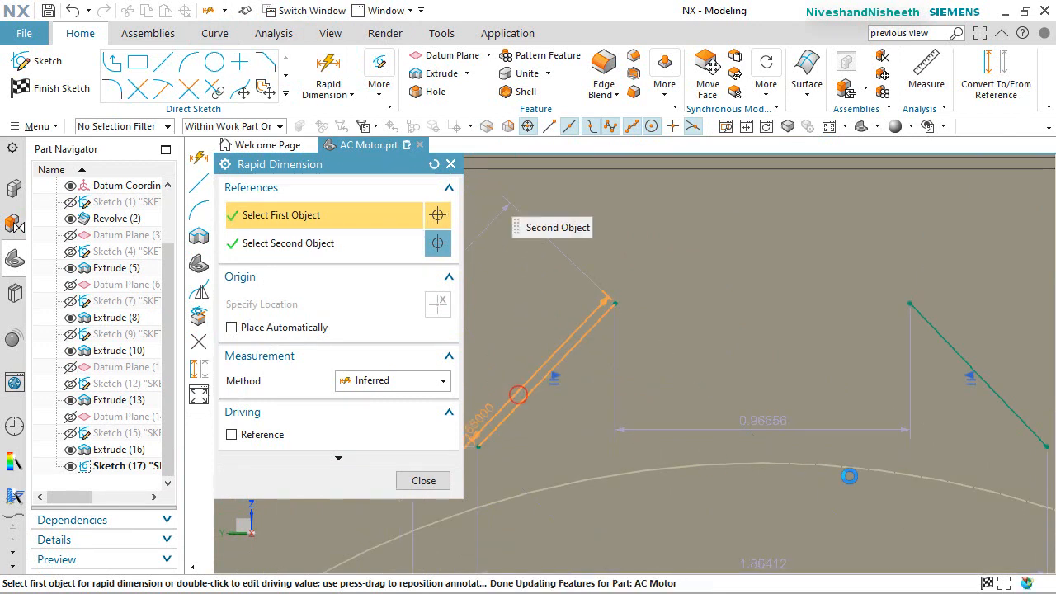
click(1016, 410)
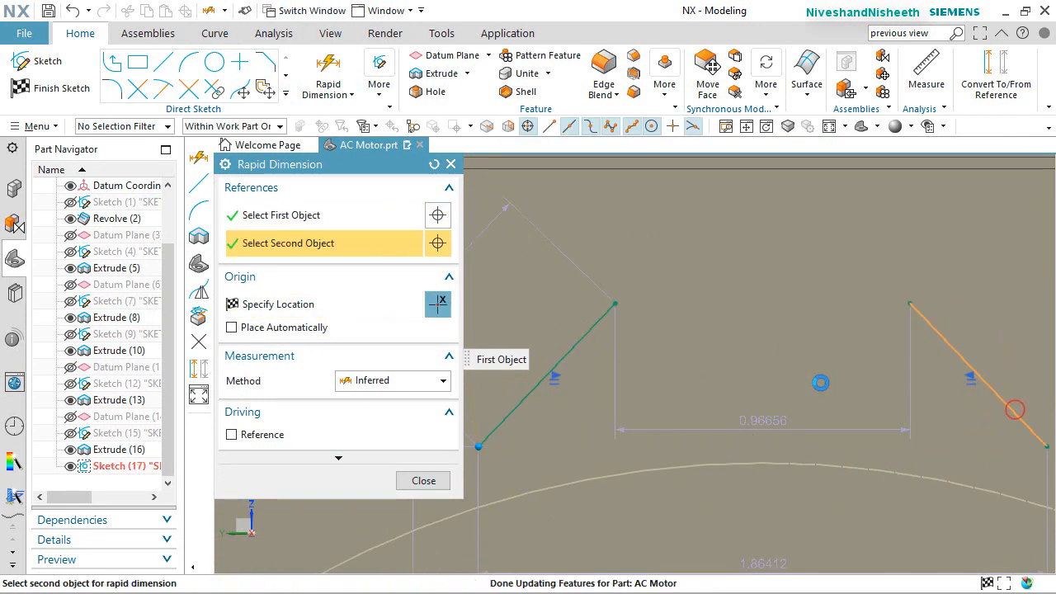
click(746, 401)
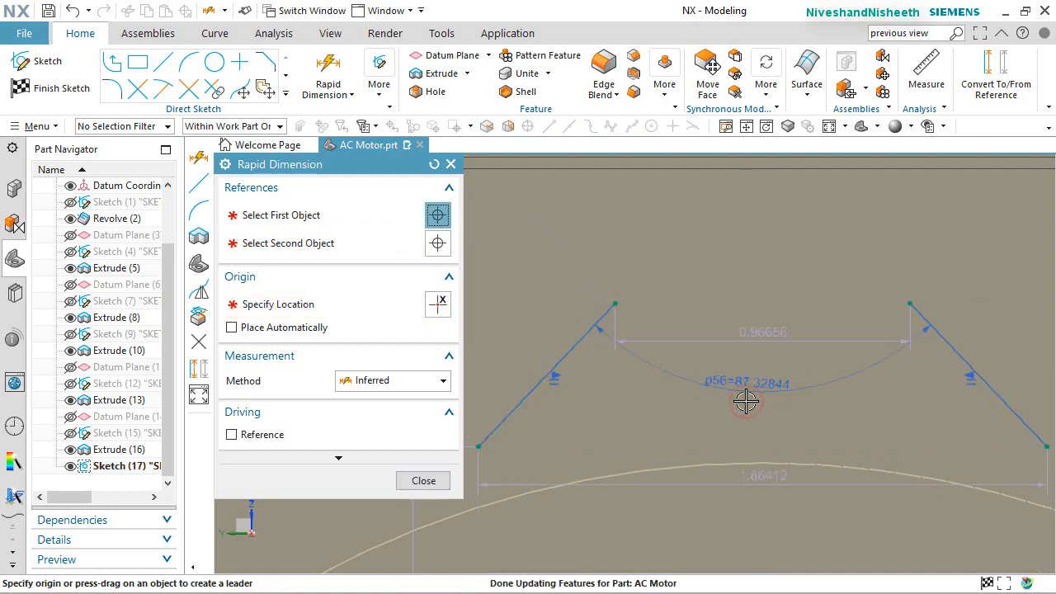
text(30)
key(Return)
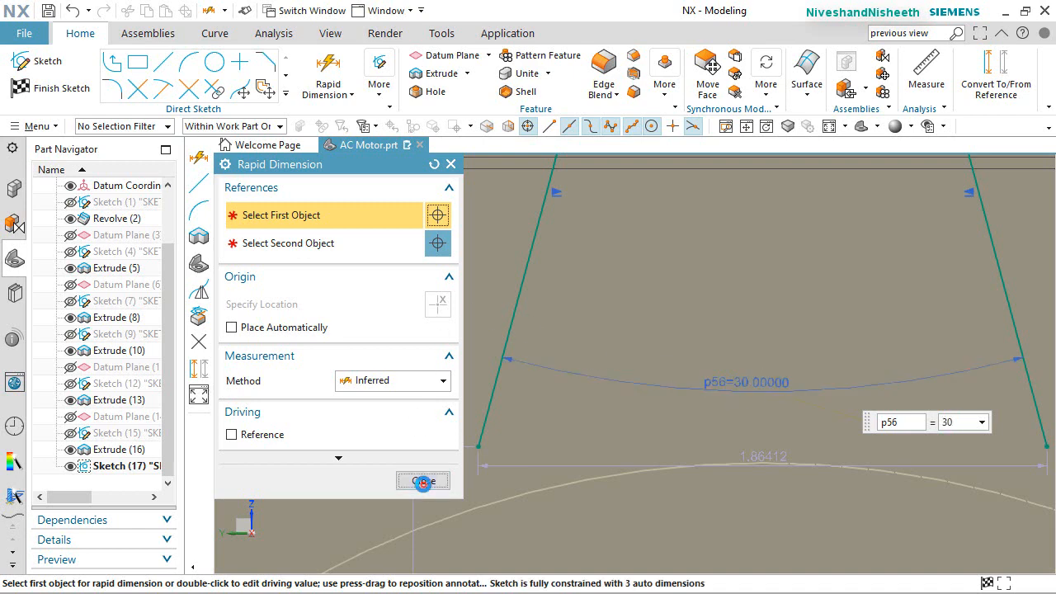
Draw a three-point arc of about 0.78 in radius connecting the upper ends of the two slanted lines
click(422, 481)
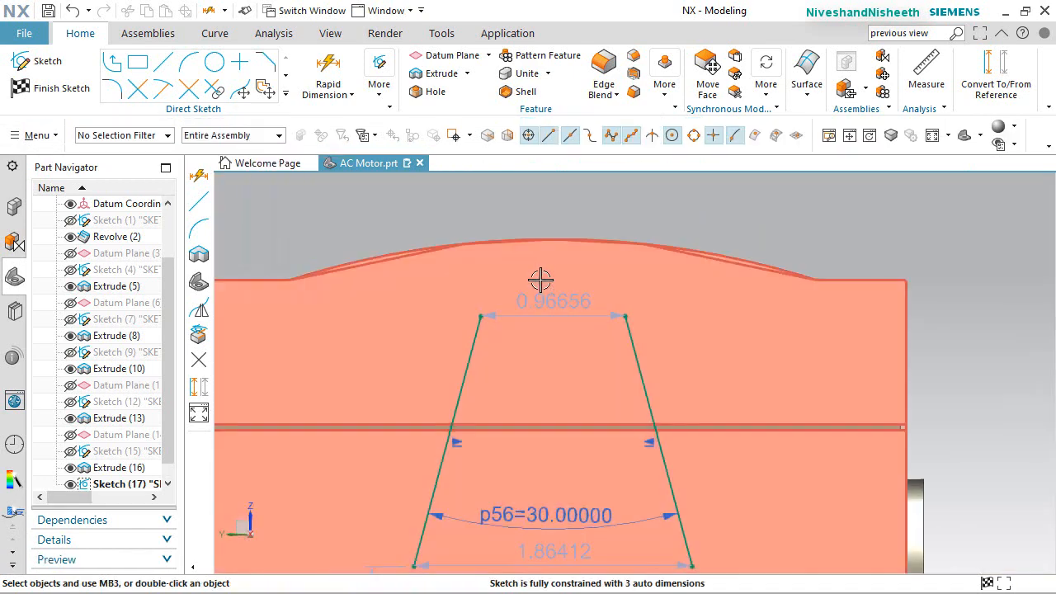
click(189, 61)
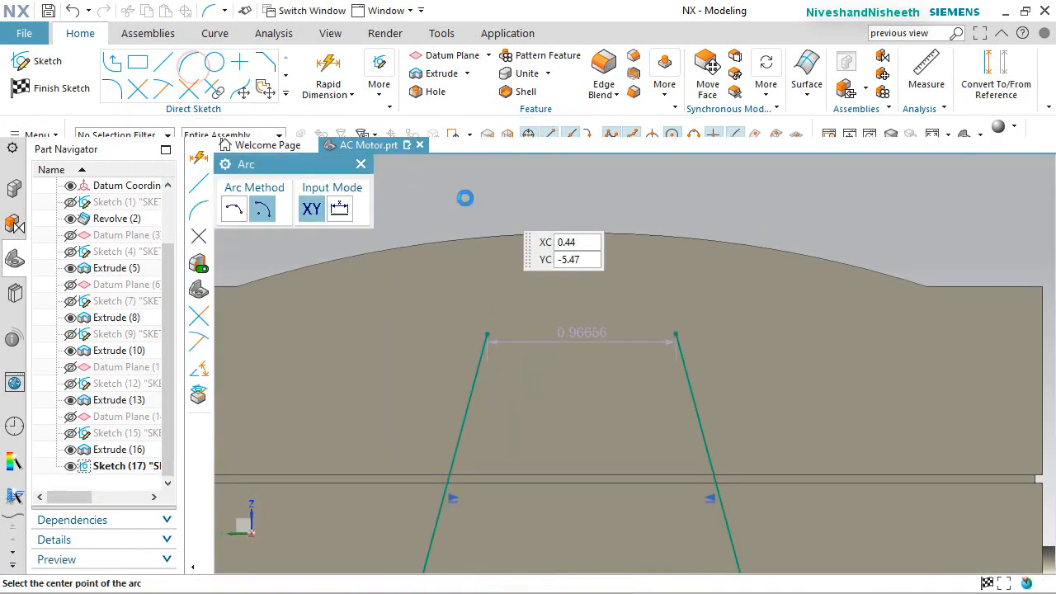
click(233, 212)
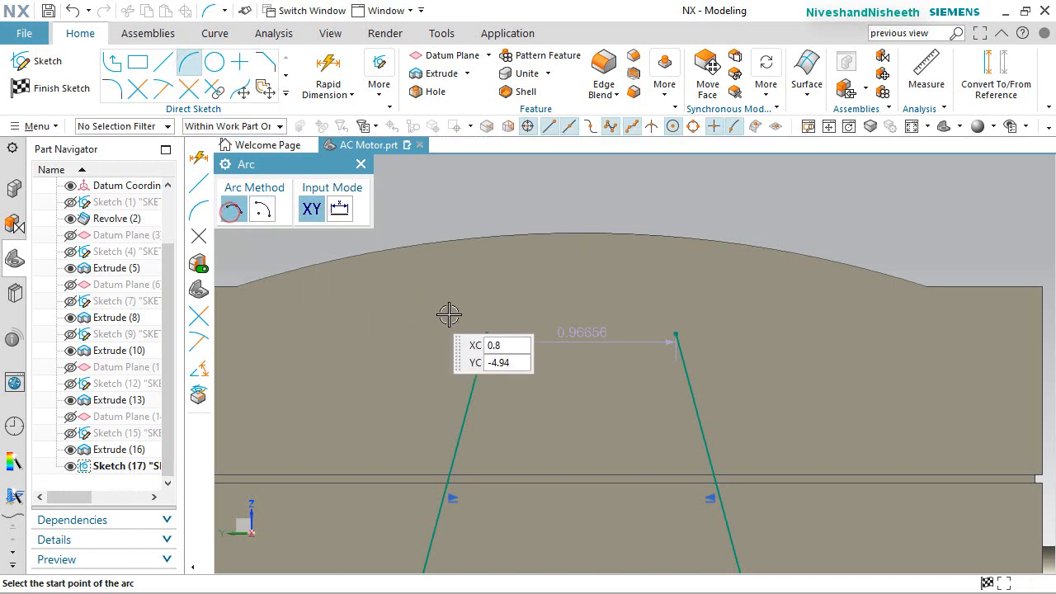
click(489, 331)
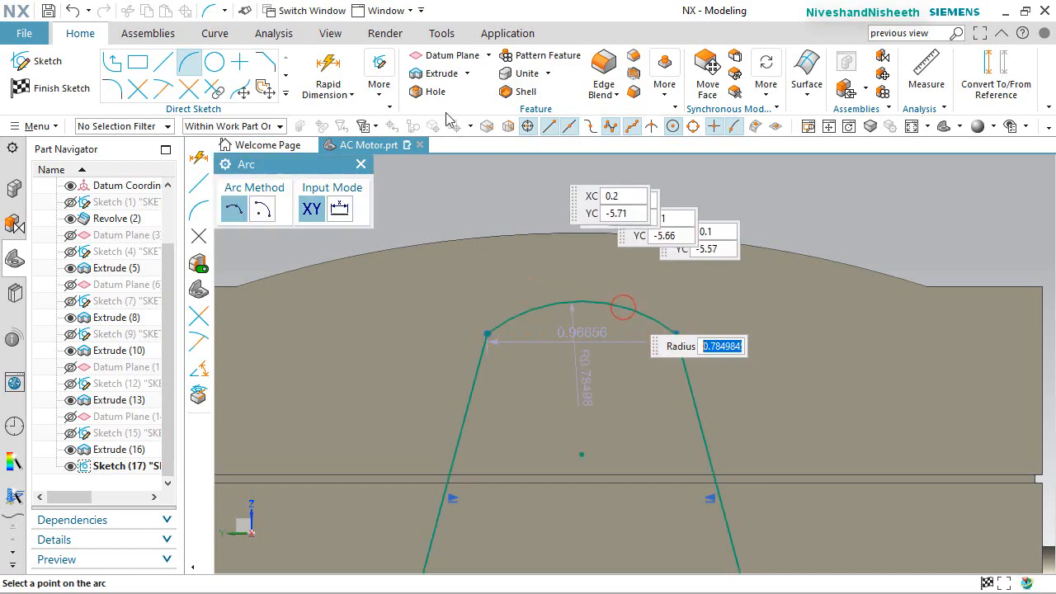
click(623, 307)
right_click(460, 192)
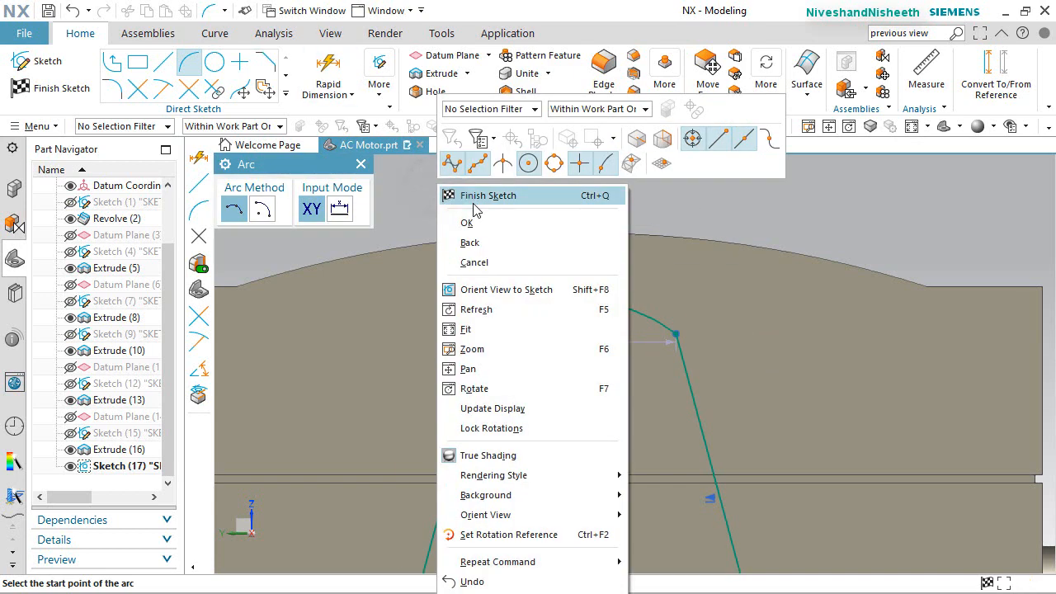
click(462, 195)
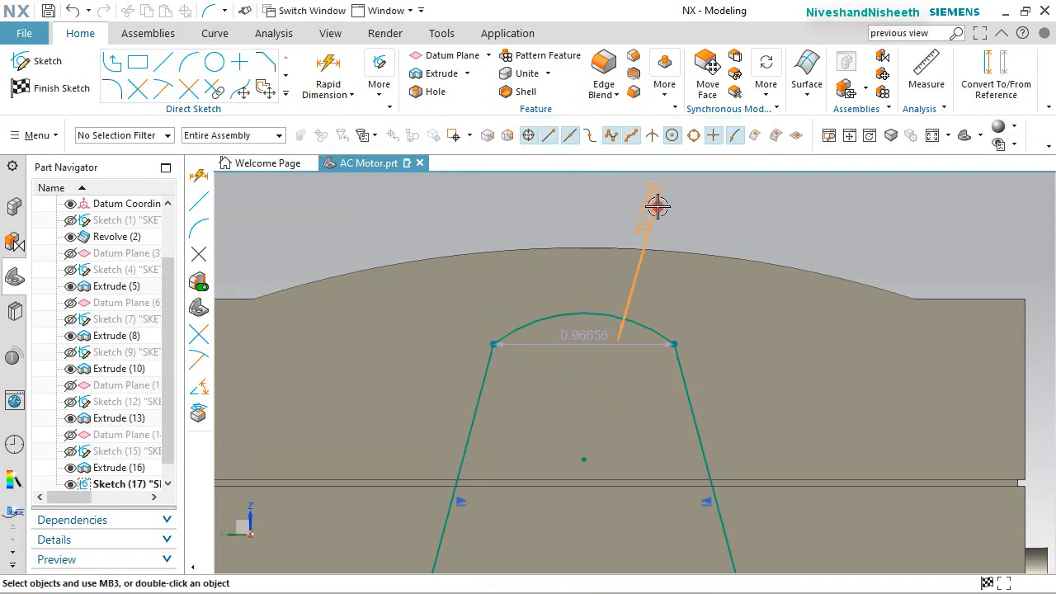
Set the top arc's radius to 0.23622 in
double_click(657, 206)
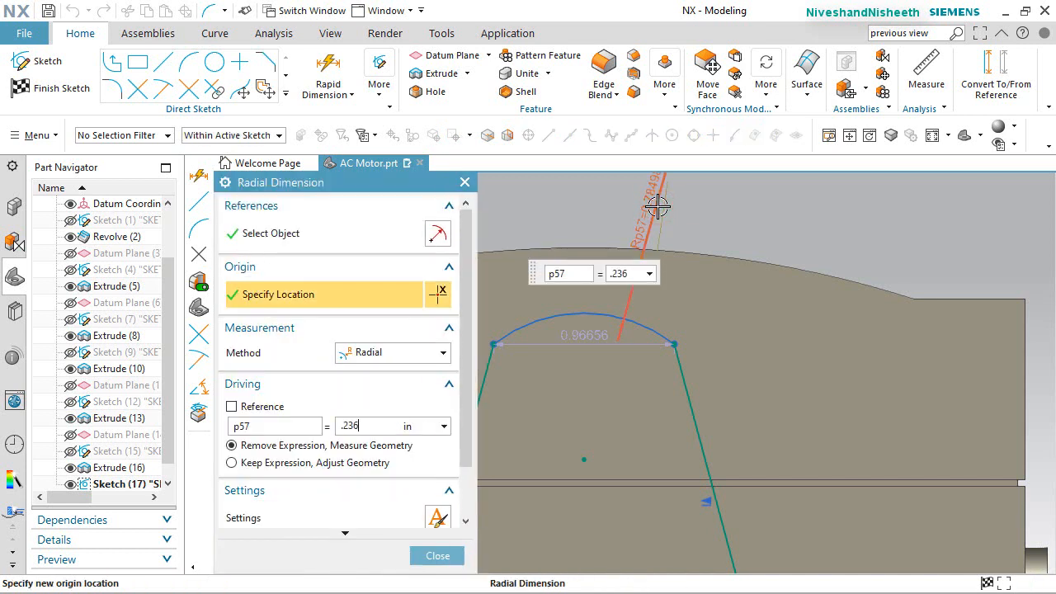
key(Return)
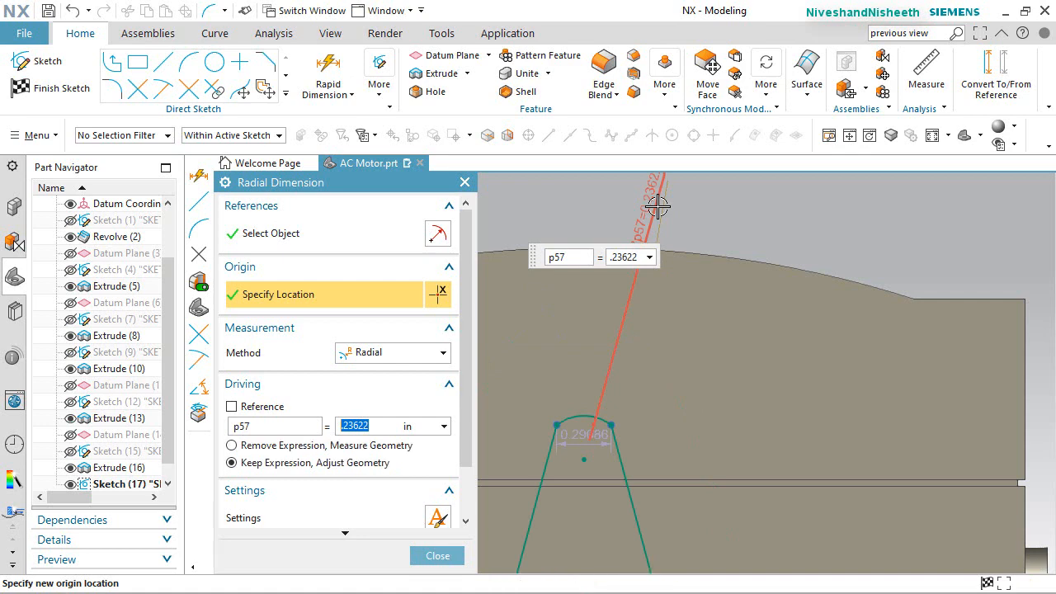
click(437, 556)
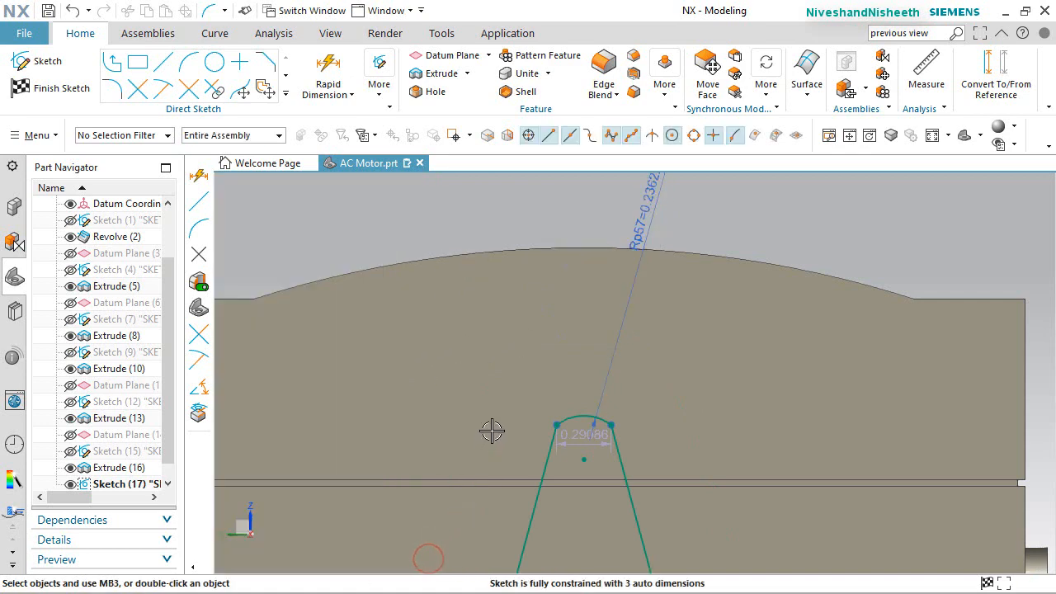
Constrain the lower endpoint of the left slanted line to lie on the reference circle
scroll(495, 403, down, 2)
scroll(549, 534, up, 2)
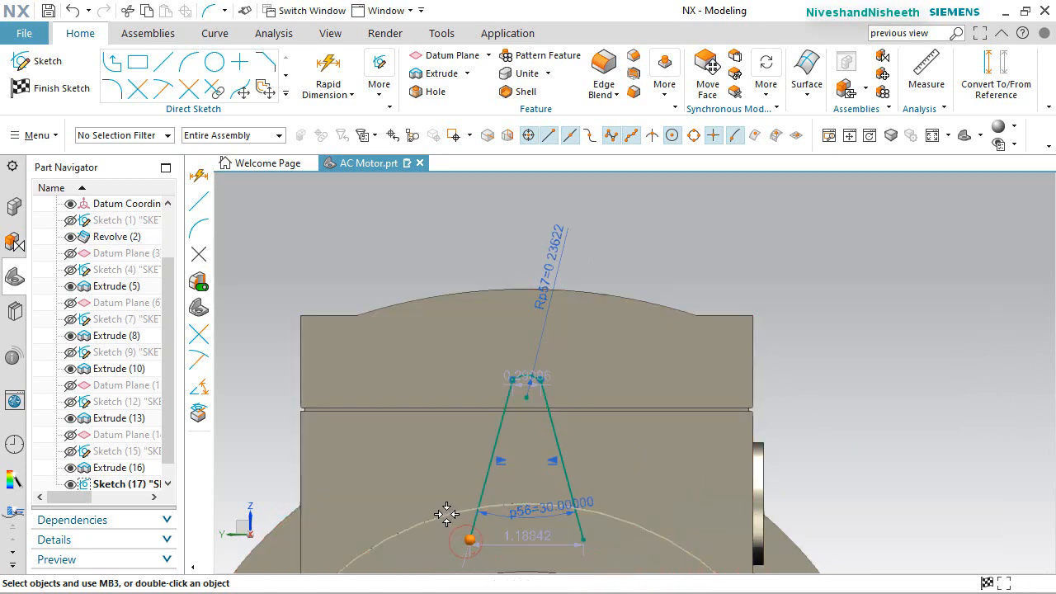
click(443, 510)
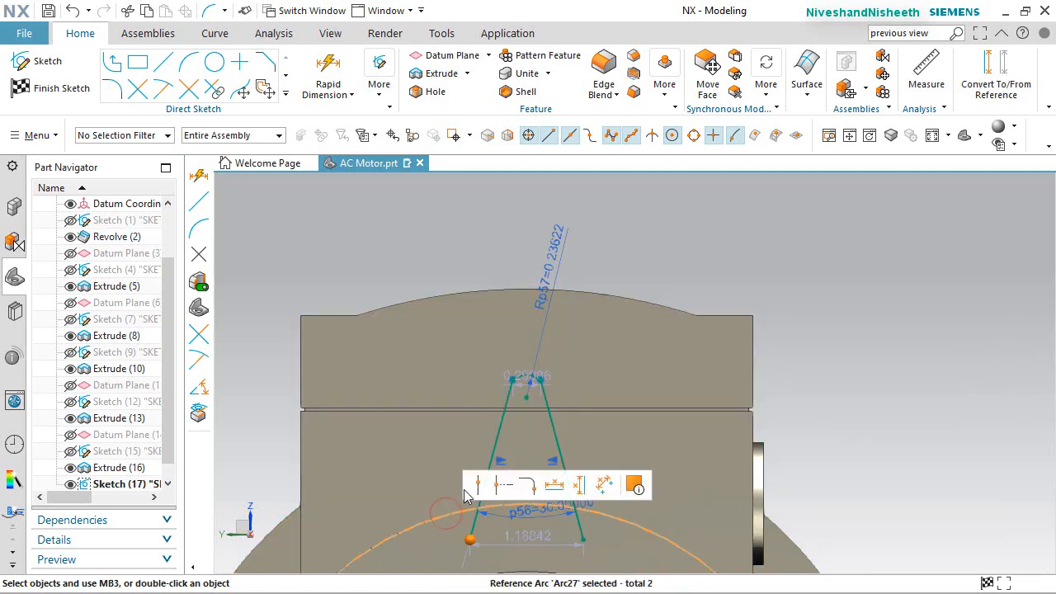
click(476, 489)
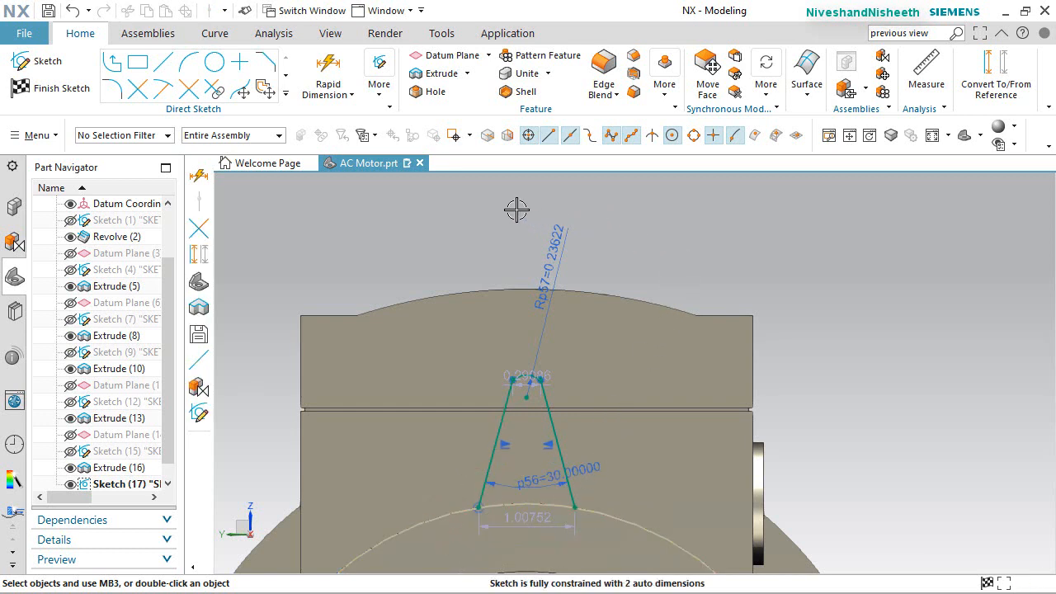
Dimension the vertical distance from the top arc's center to the right slanted line's lower end as 0.25212 in
scroll(838, 228, down, 2)
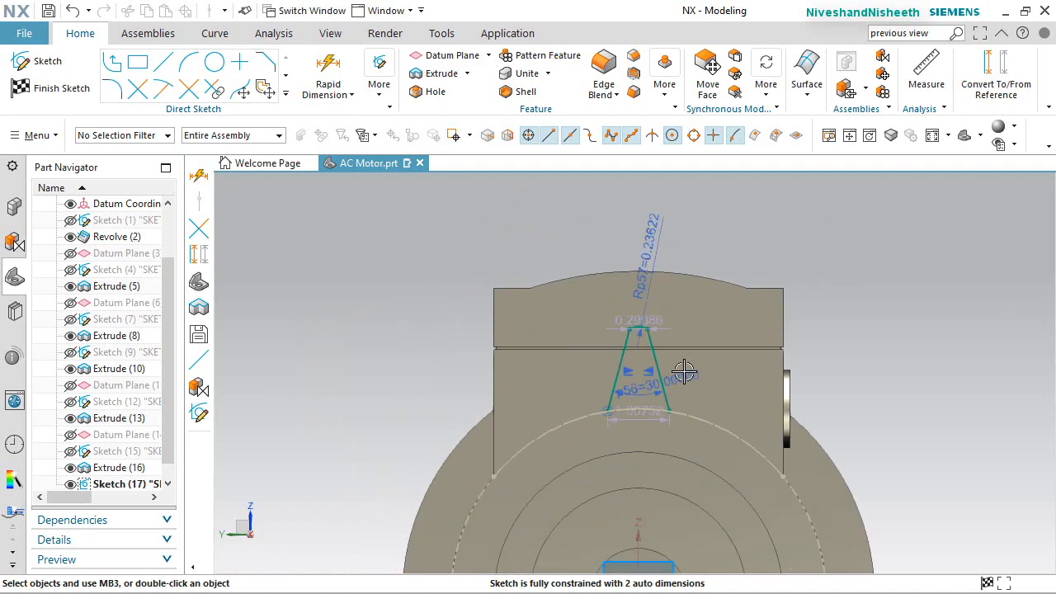
scroll(683, 370, up, 2)
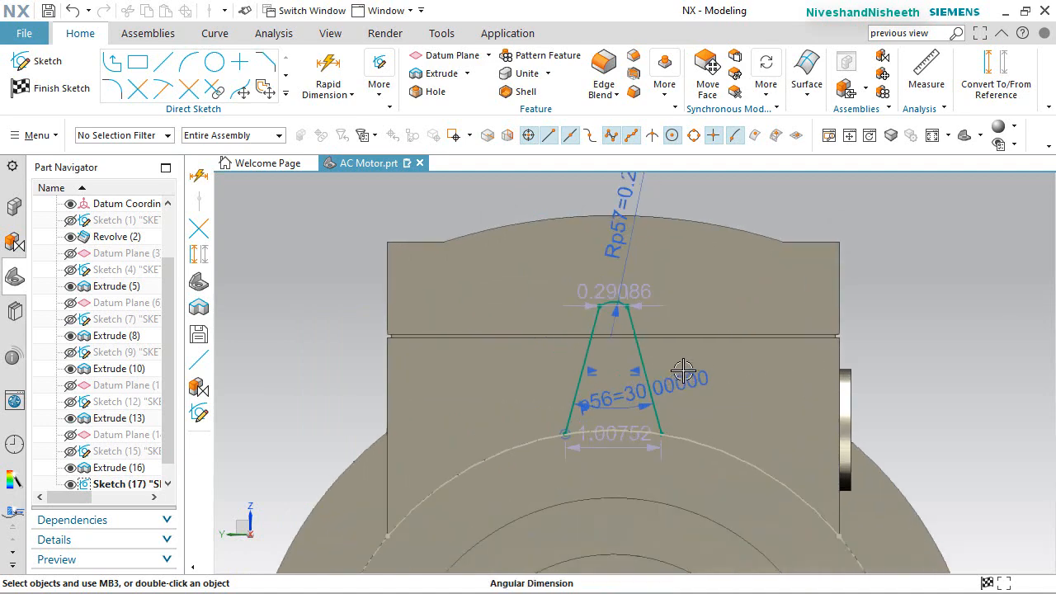
click(328, 68)
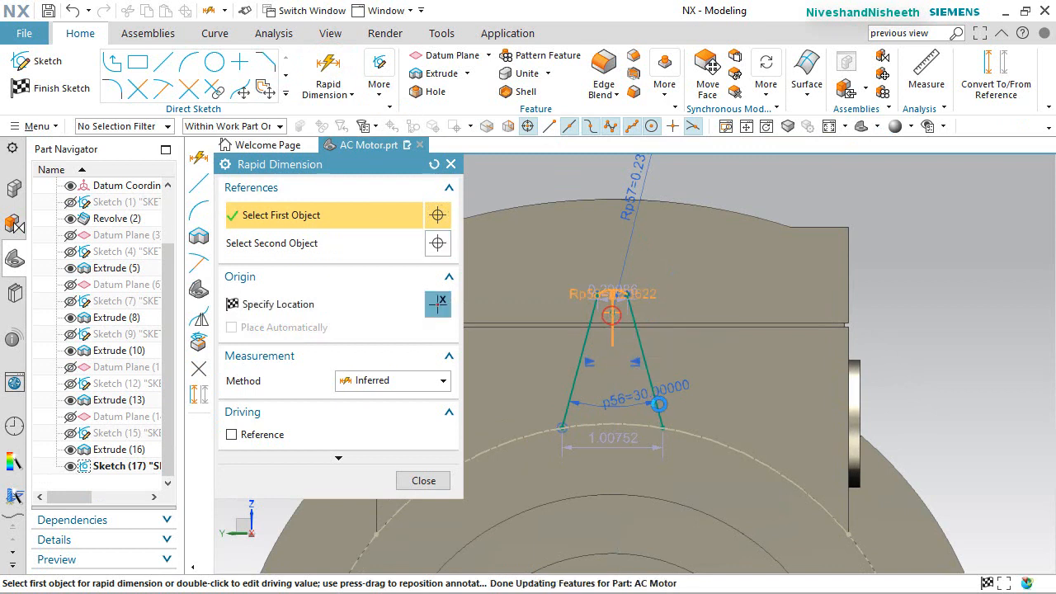
click(663, 428)
click(698, 438)
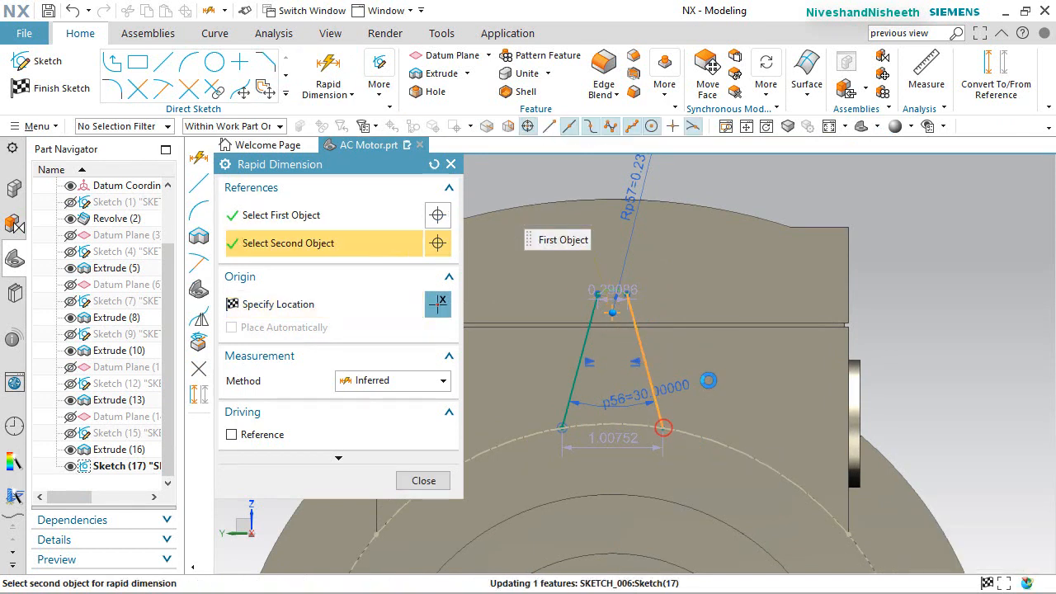
click(745, 374)
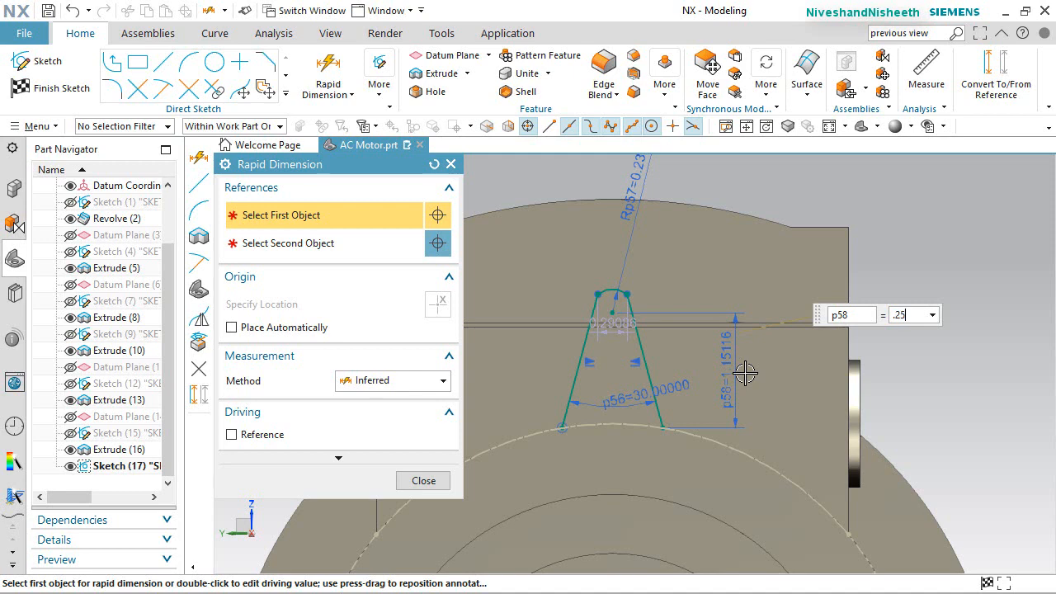
text(.25212)
key(Return)
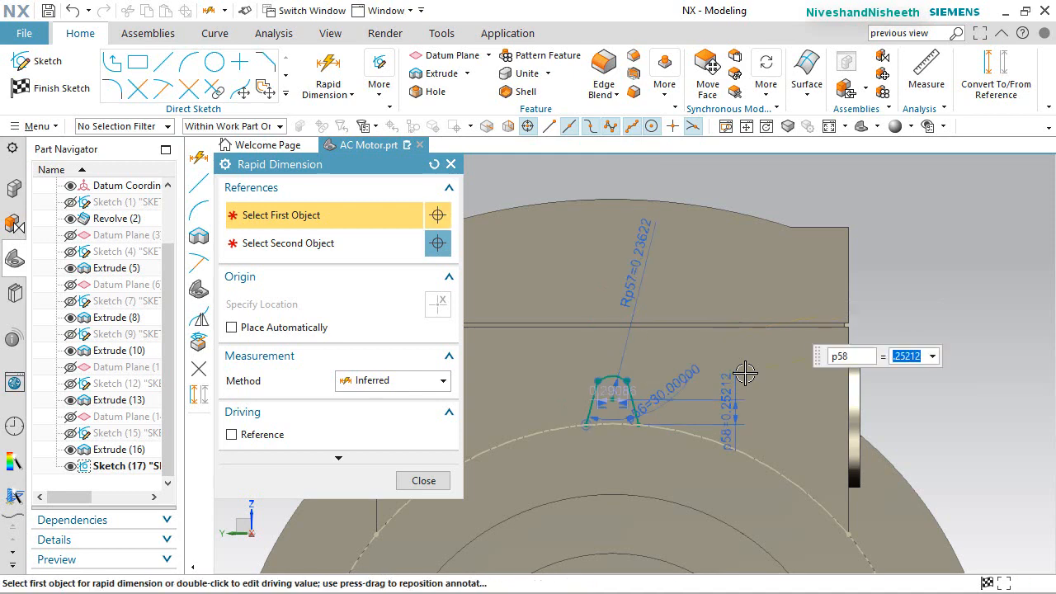
click(423, 482)
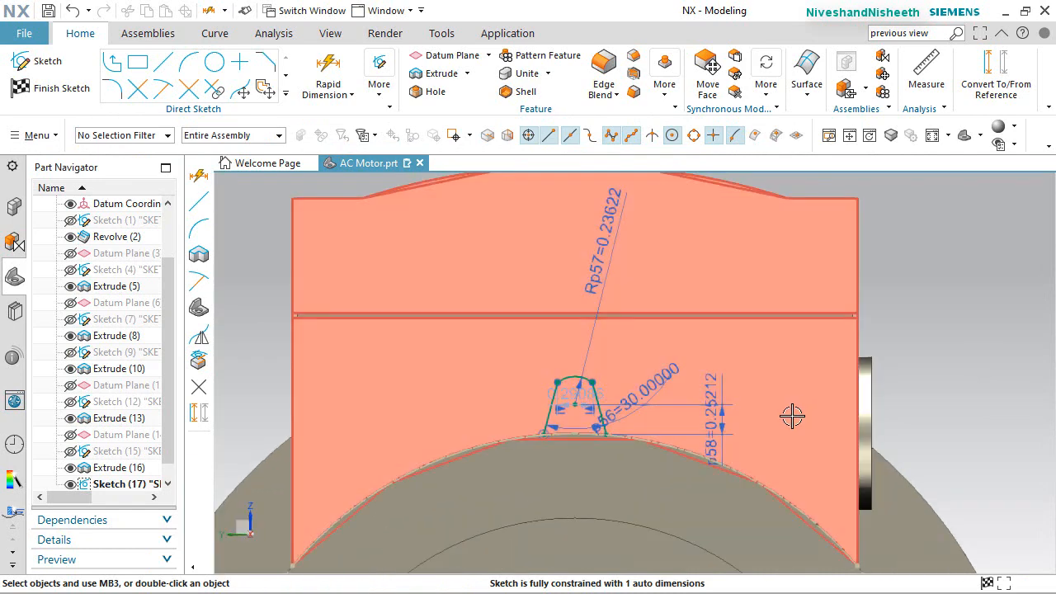
Place the width dimension between the top arc's endpoints above the profile and set it to 0.45634 in
scroll(631, 415, up, 5)
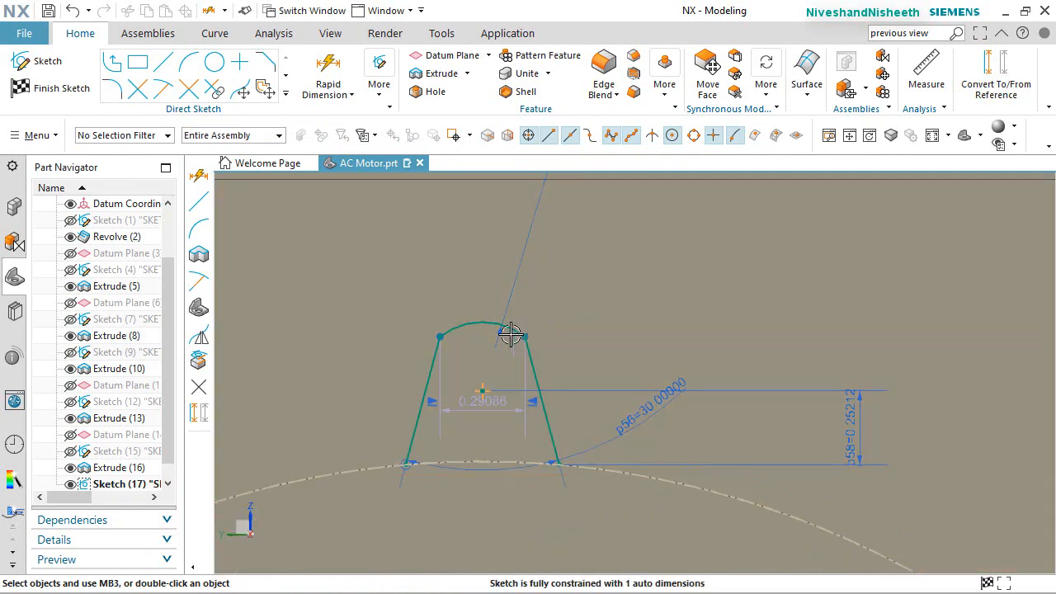
drag(496, 414, 488, 270)
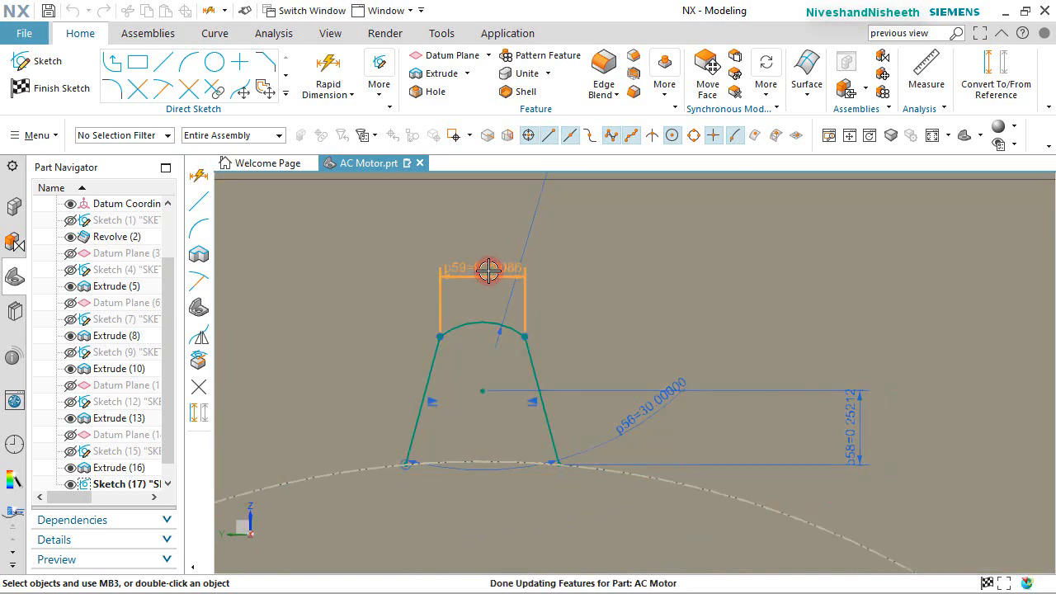
double_click(488, 270)
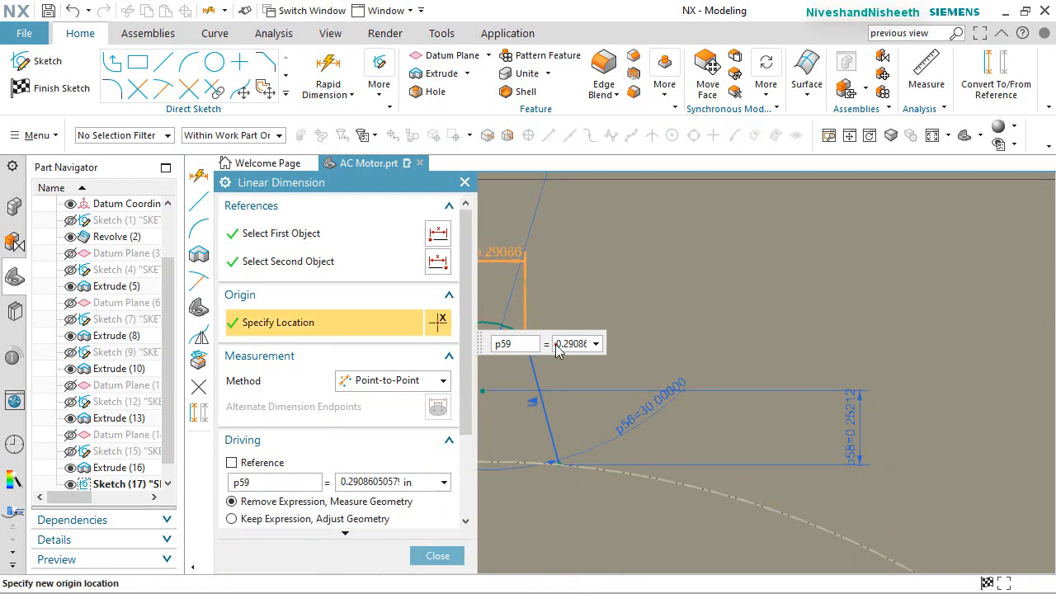
text(0.)
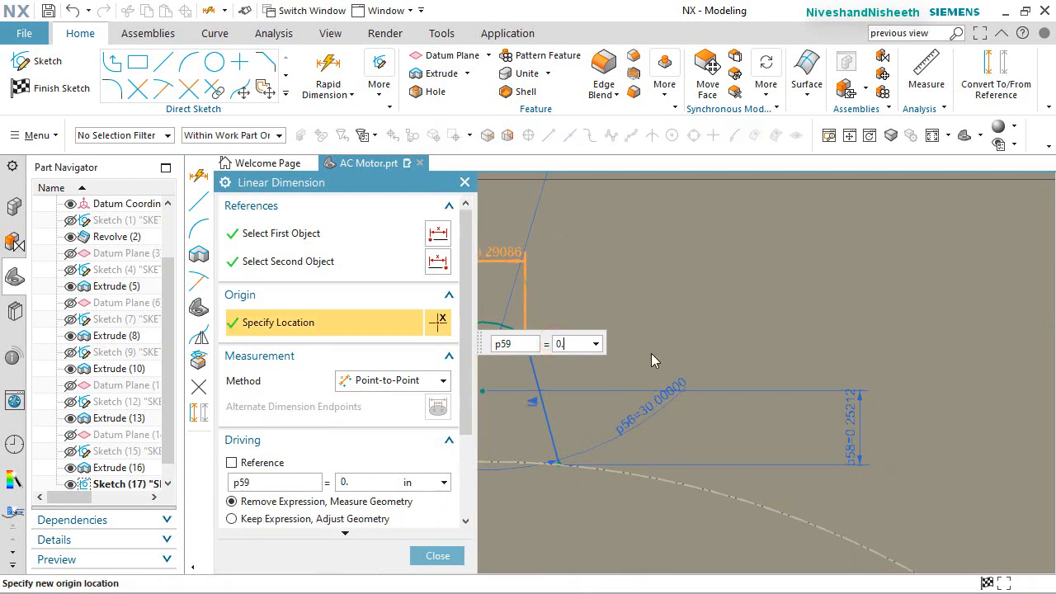
text(45634)
key(Return)
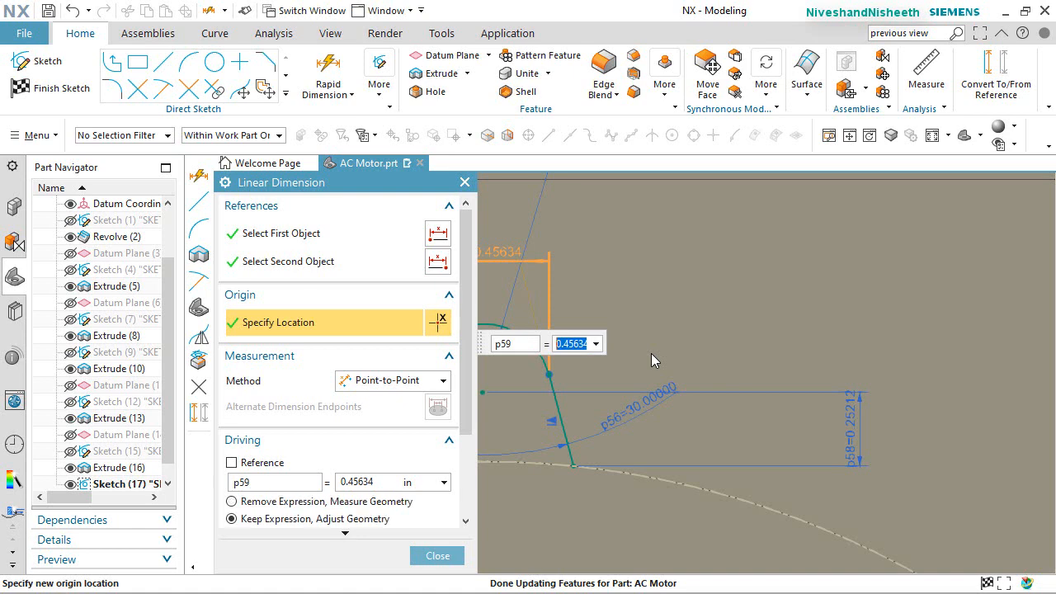
click(437, 556)
Close the profile with an arc centered on the origin, about 3.07 in radius, joining the slanted lines' lower endpoints
scroll(670, 291, down, 3)
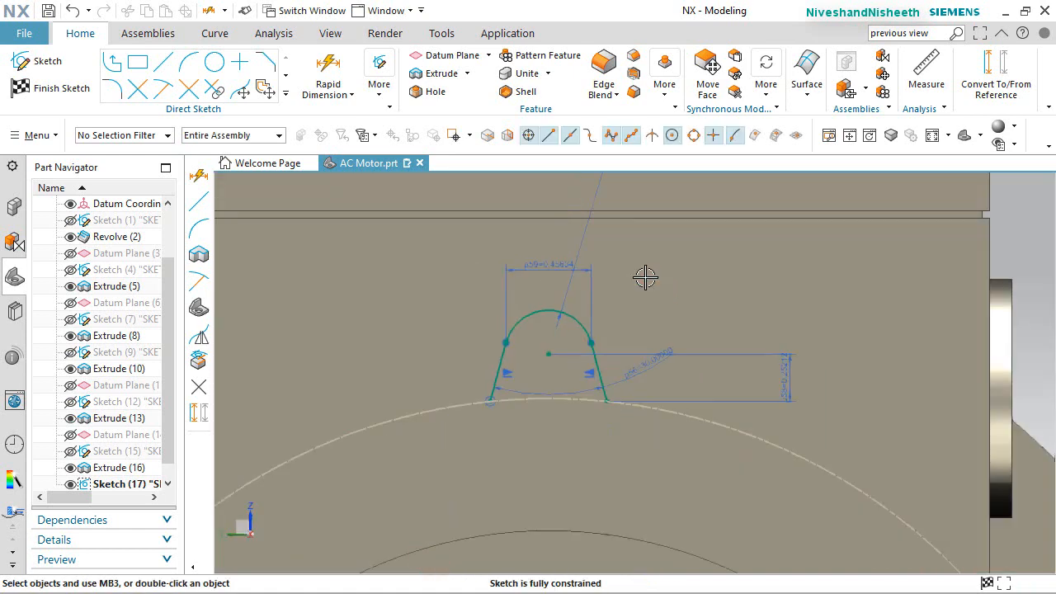
click(188, 62)
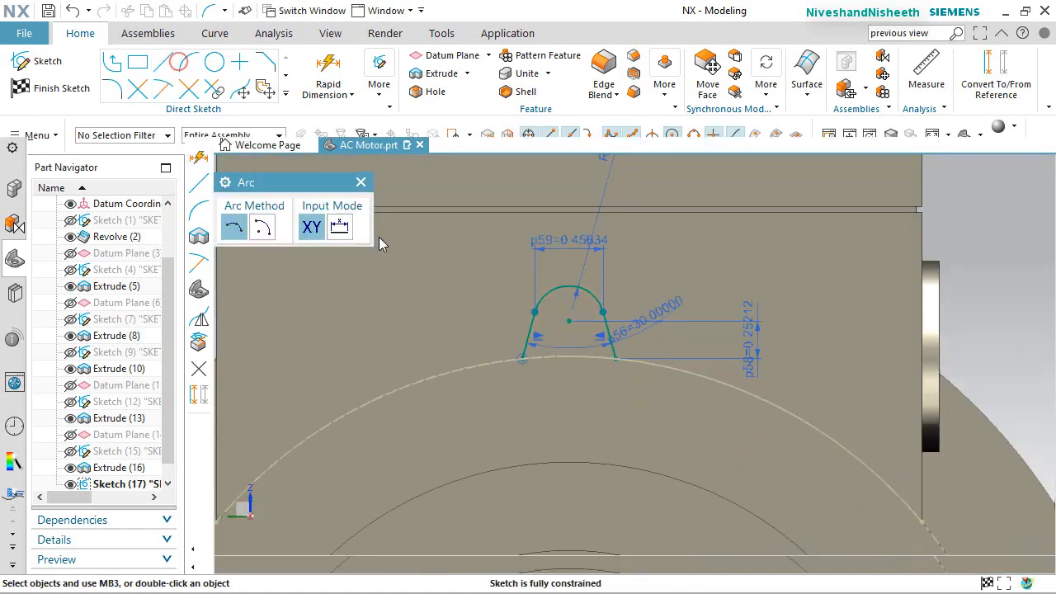
click(259, 209)
scroll(456, 211, down, 3)
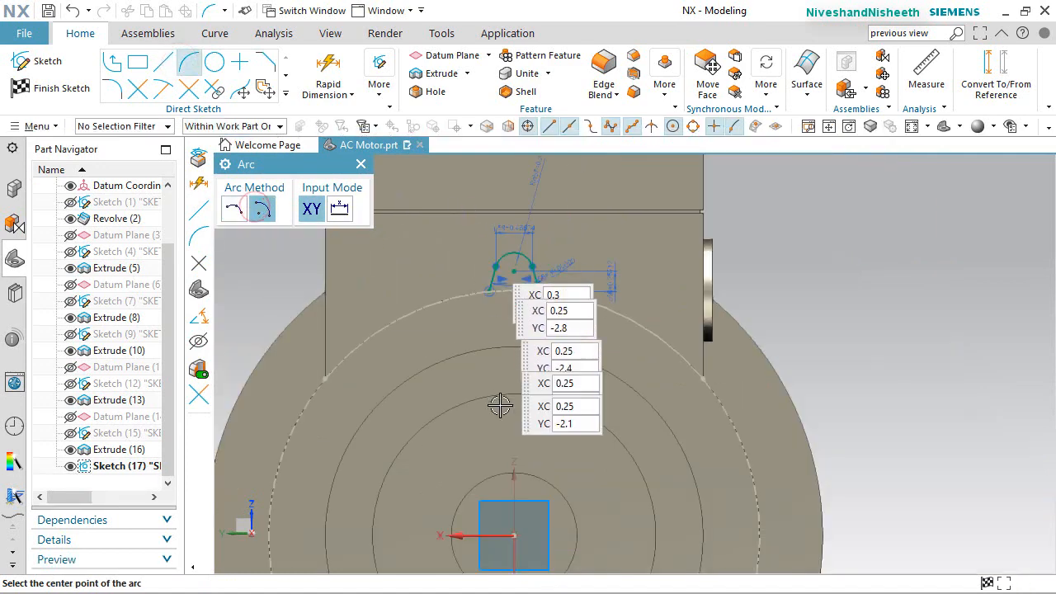
click(514, 536)
scroll(532, 274, up, 5)
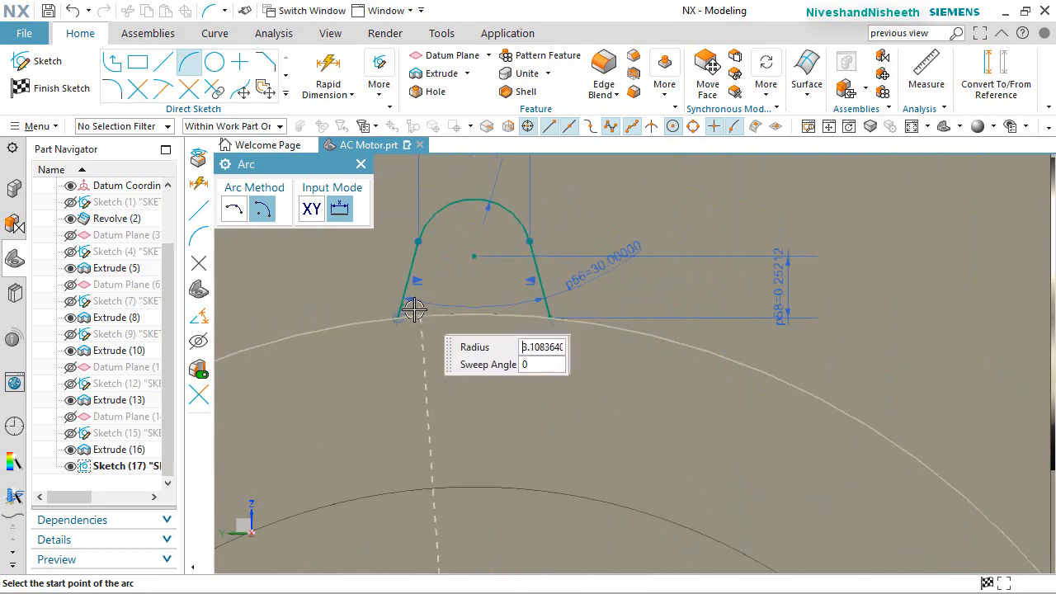
scroll(401, 318, up, 4)
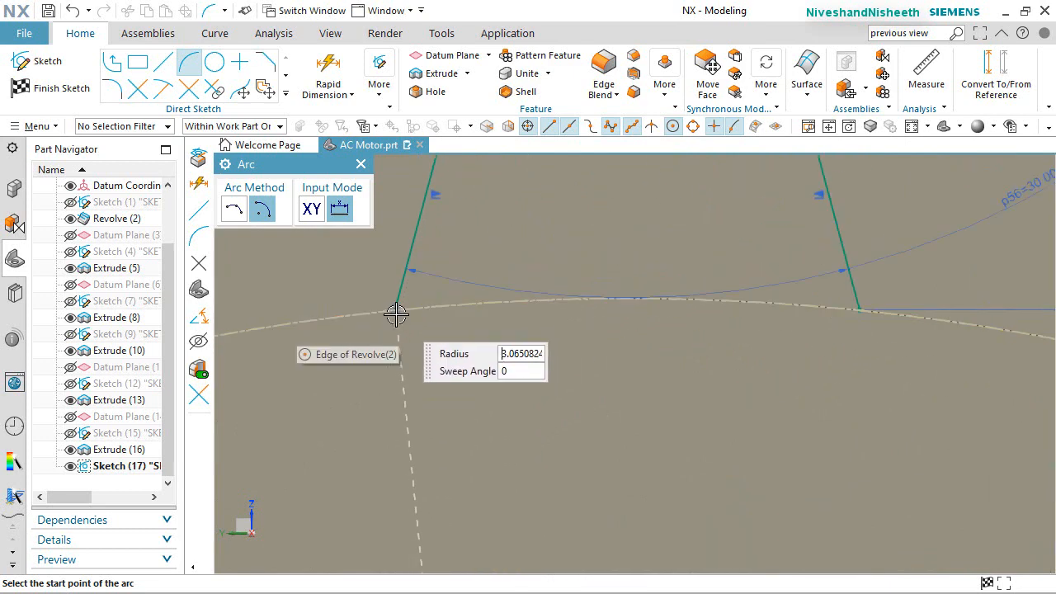
click(395, 312)
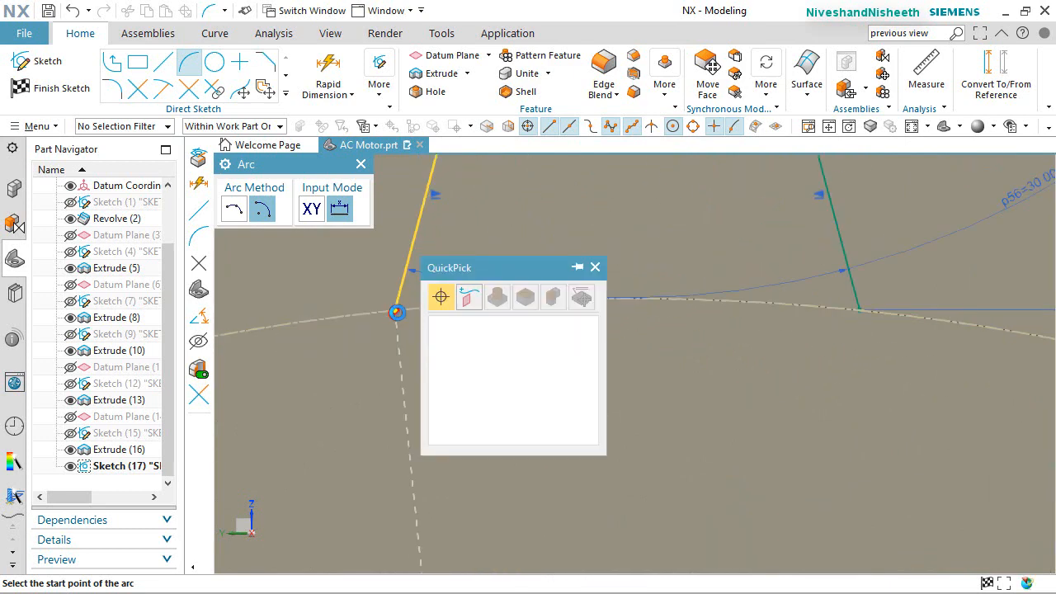
click(469, 329)
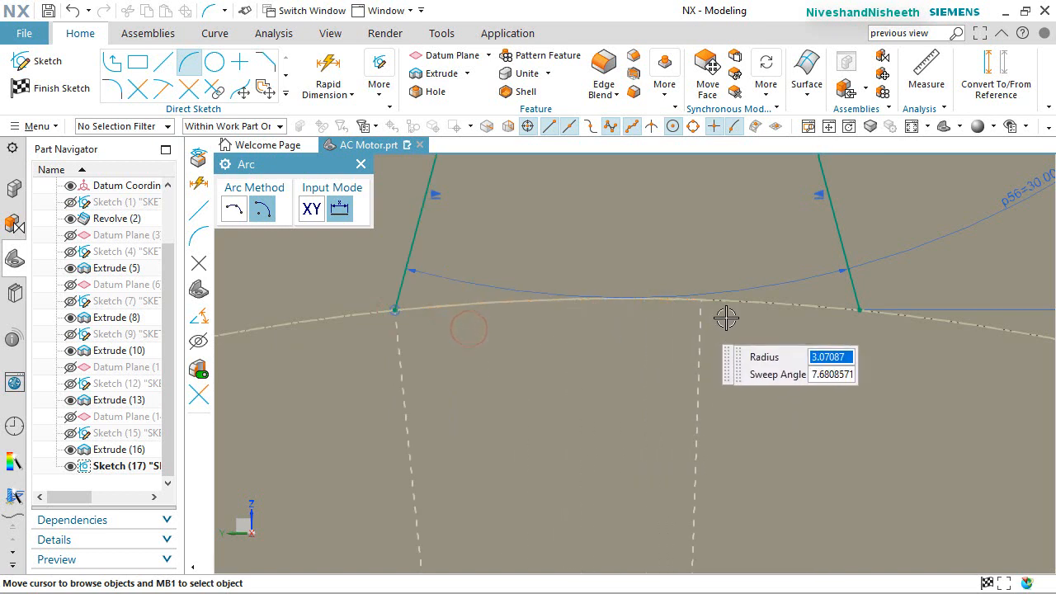
click(859, 311)
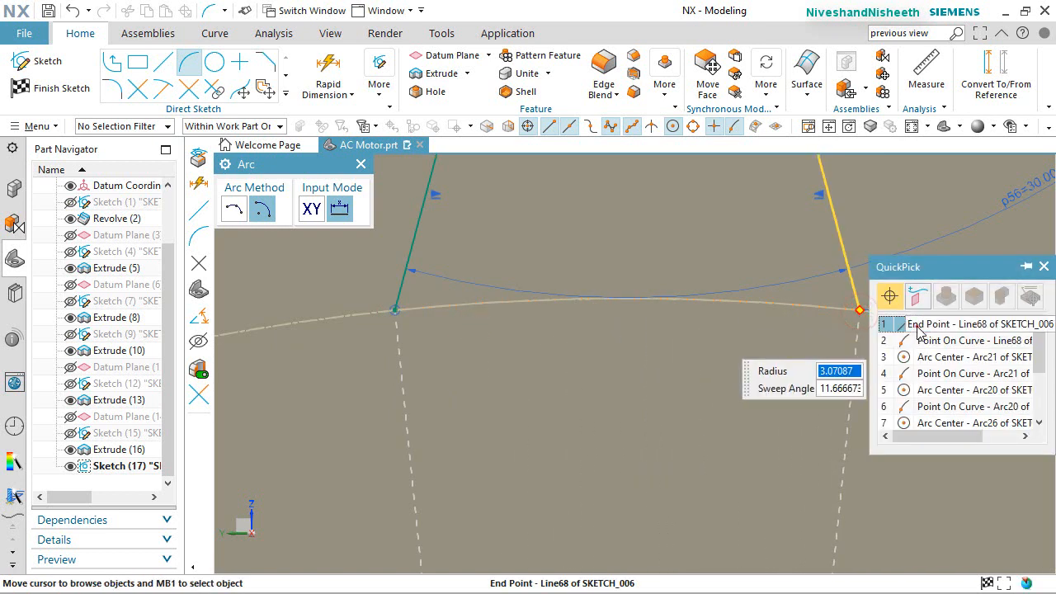
click(916, 324)
scroll(465, 280, down, 8)
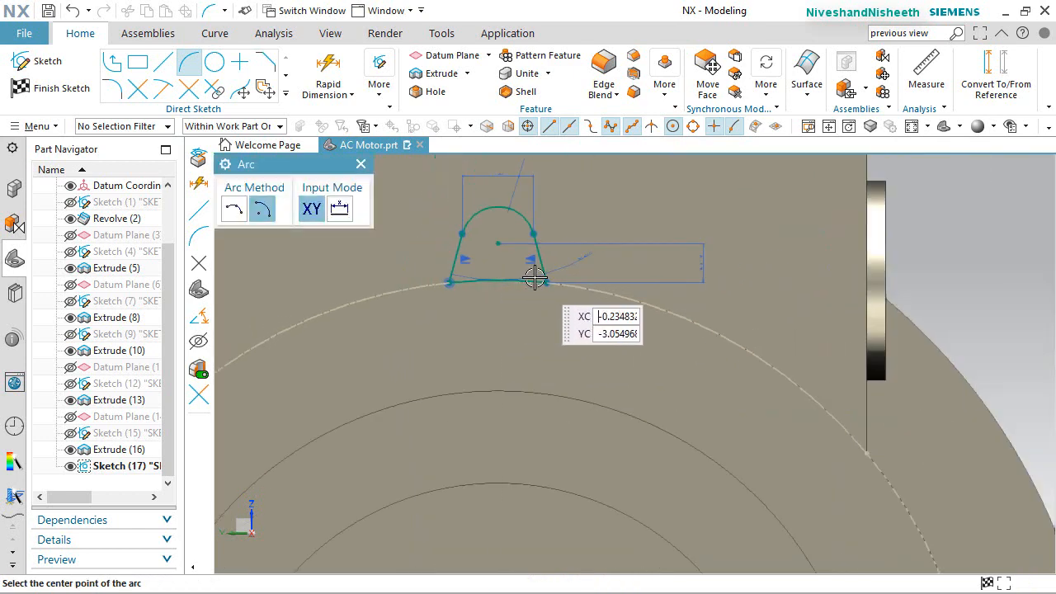
scroll(495, 231, up, 4)
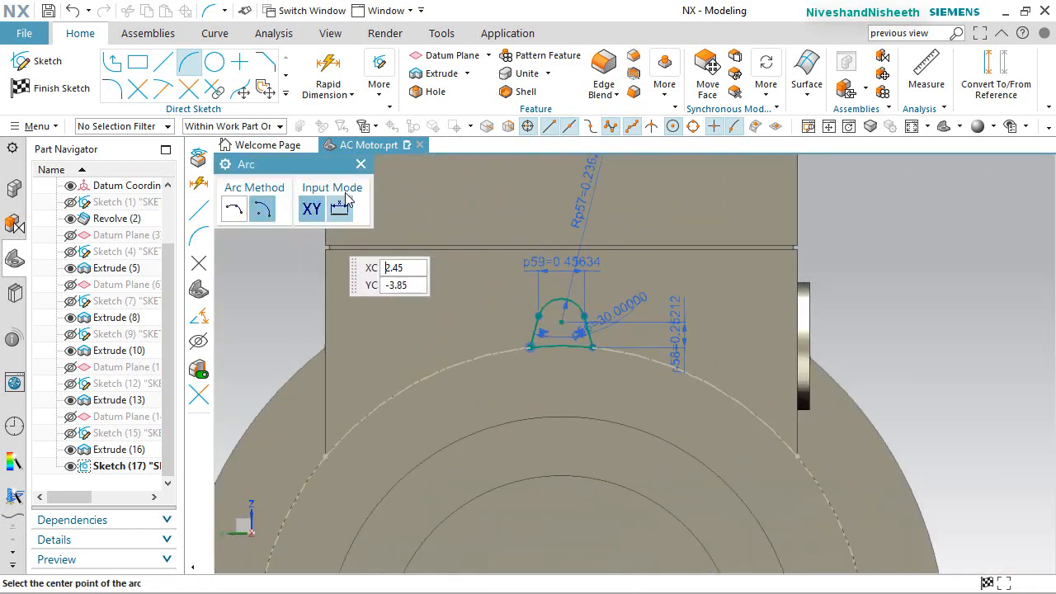
click(361, 165)
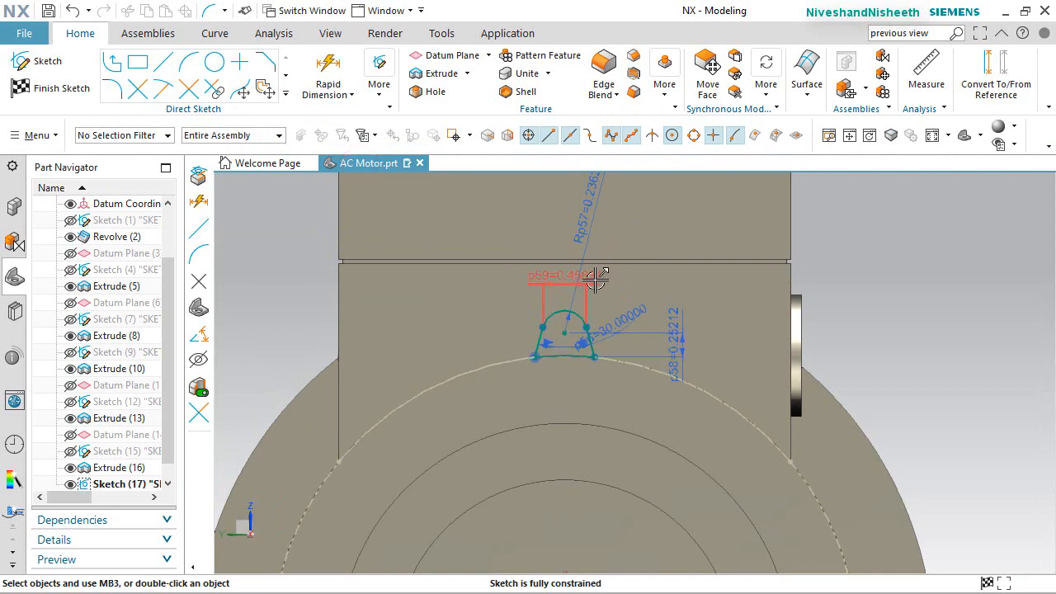
Rearrange the profile's width, angle, height and radius dimensions so they sit clear around the sketch
drag(594, 280, 584, 295)
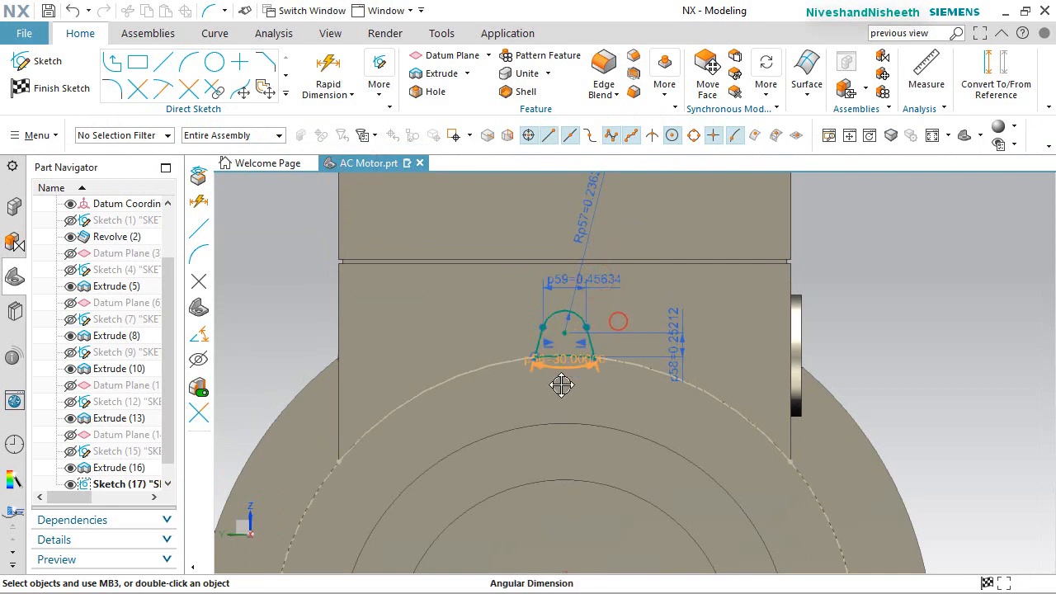
drag(561, 384, 566, 404)
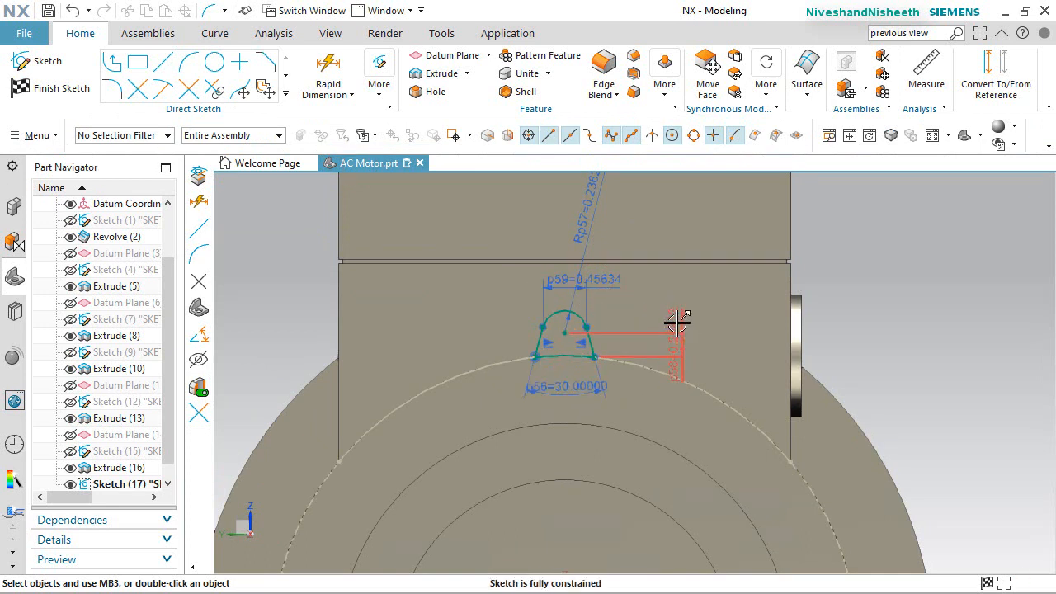
drag(676, 322, 630, 333)
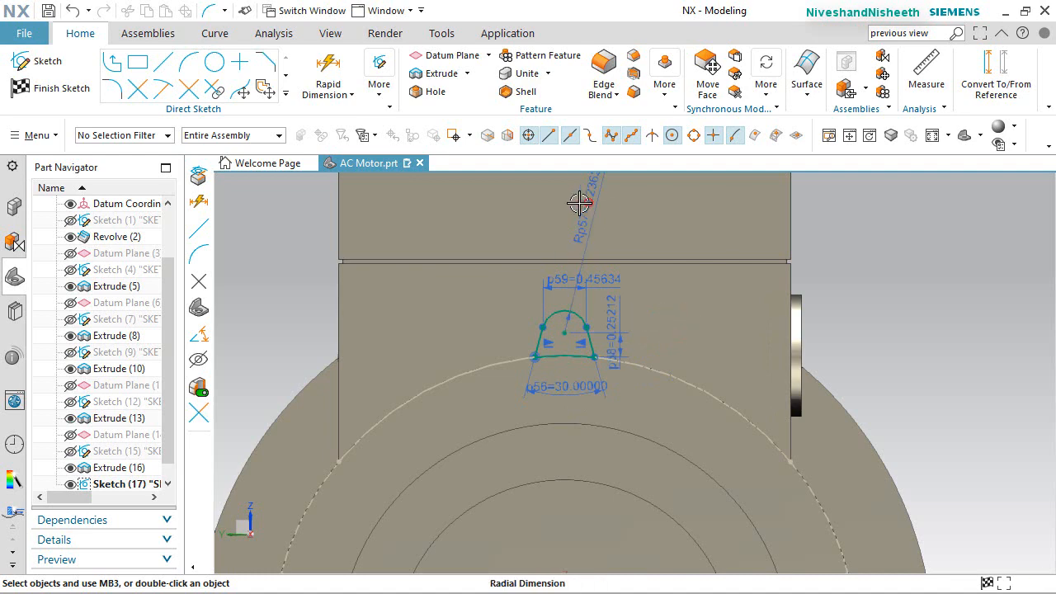
mouse_move(579, 203)
mouse_down()
mouse_move(490, 259)
mouse_move(488, 293)
mouse_up()
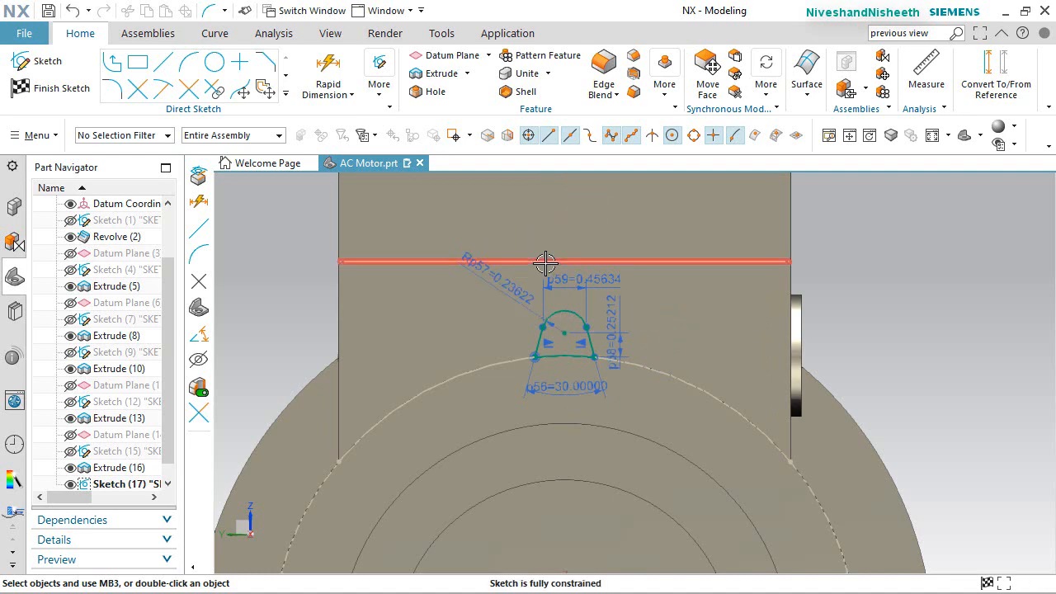
Finish the lug profile sketch and select its closed profile as the section for an Extrude
scroll(552, 285, up, 4)
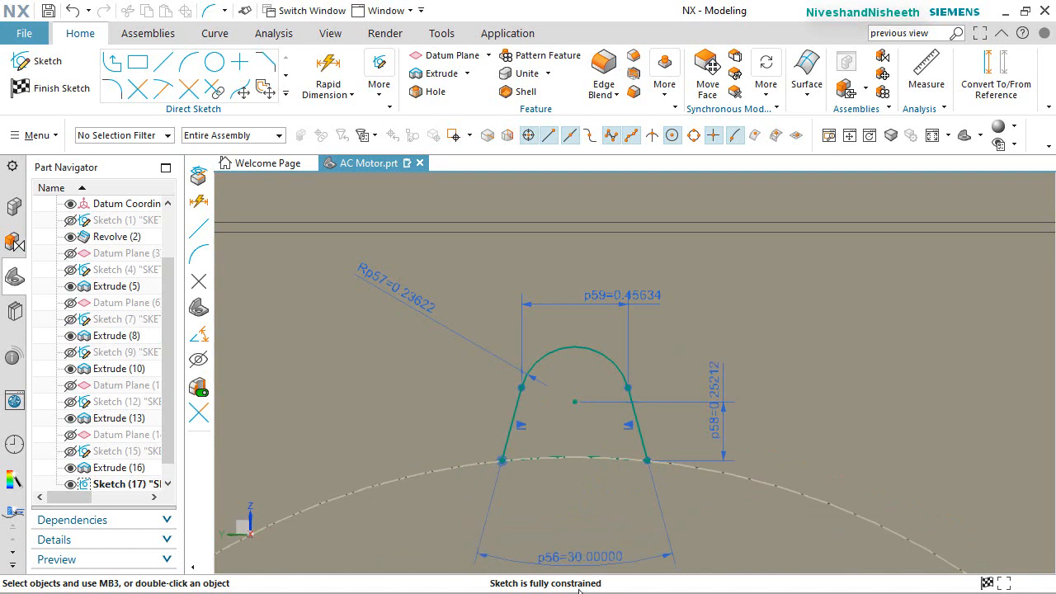
click(80, 88)
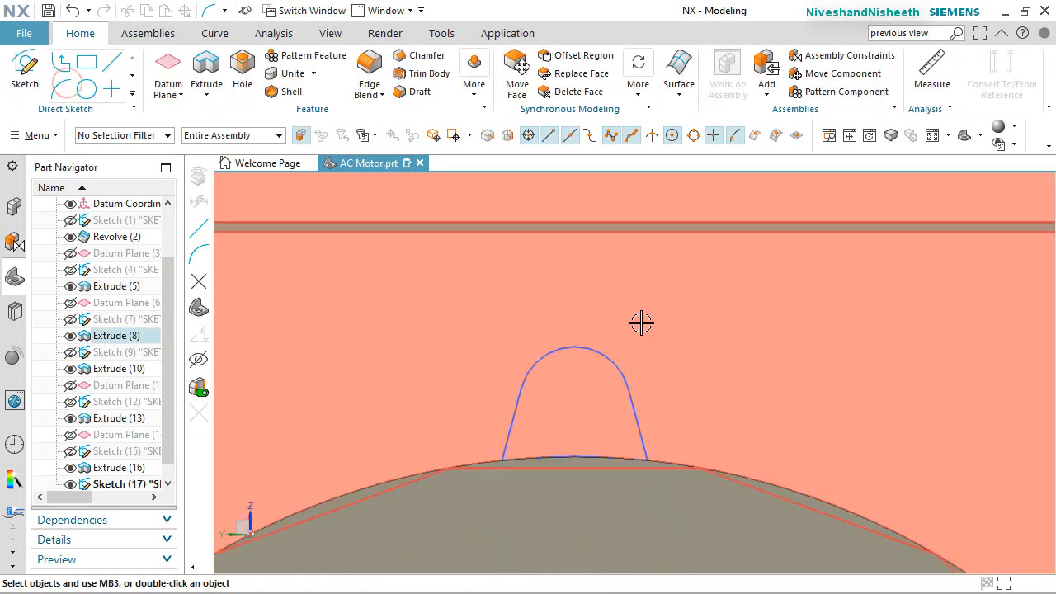
scroll(580, 282, down, 5)
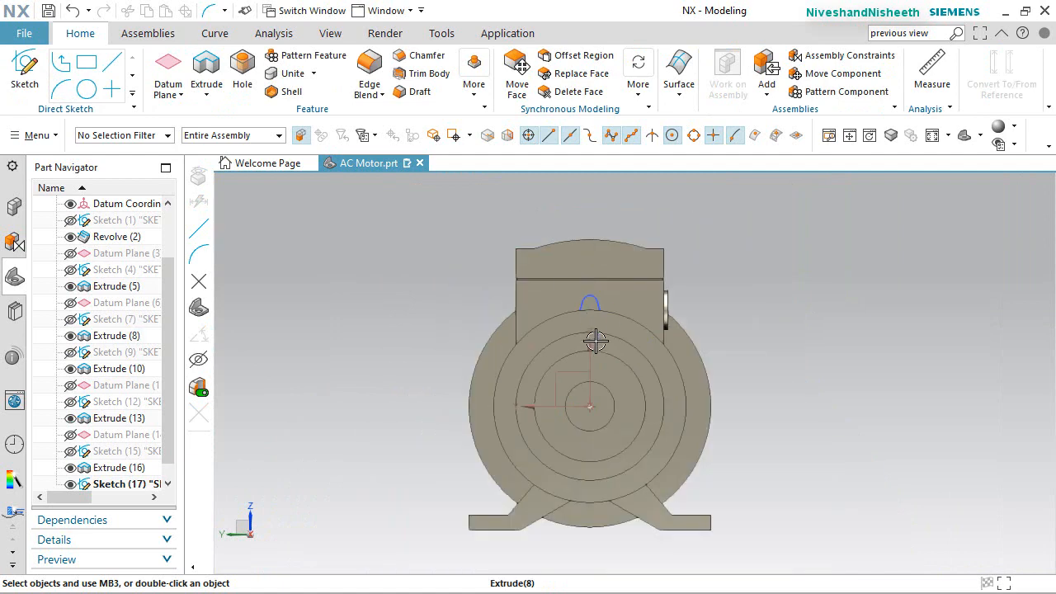
middle_drag(608, 358, 524, 393)
scroll(434, 364, up, 5)
click(409, 297)
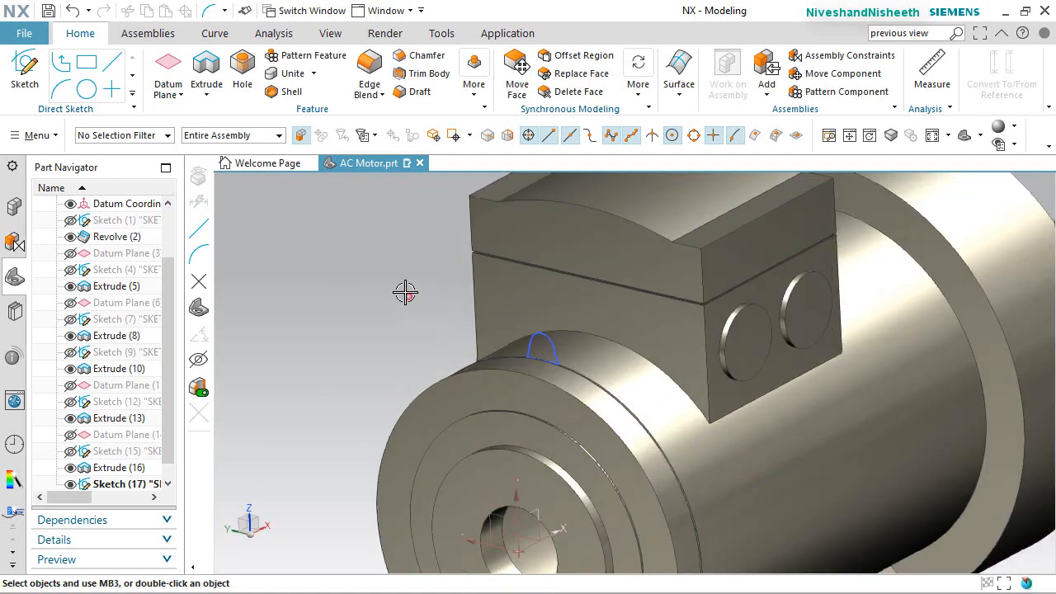
click(213, 69)
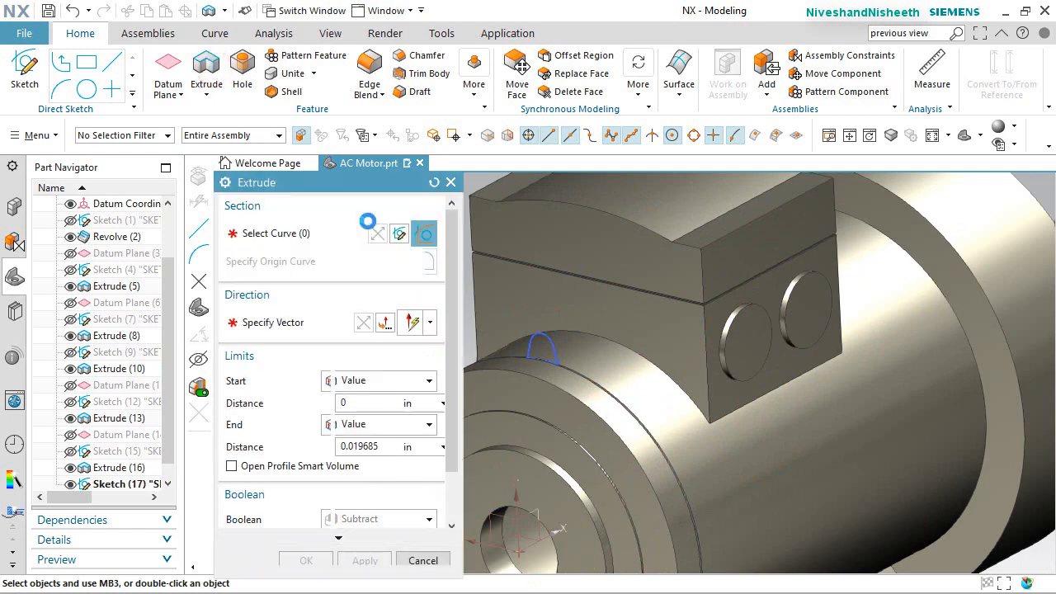
scroll(627, 346, down, 5)
scroll(623, 359, up, 4)
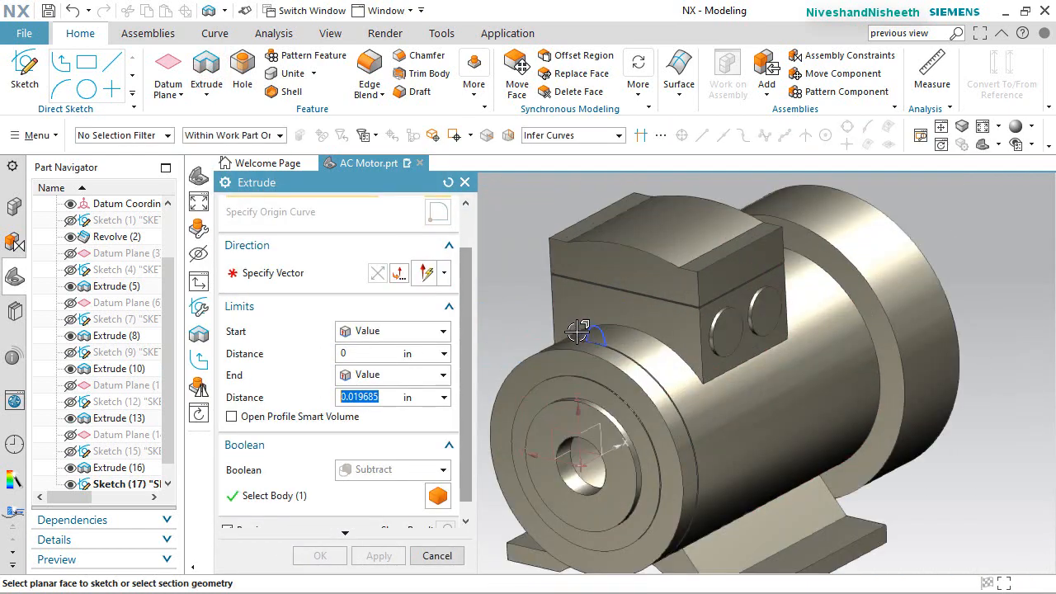
click(595, 328)
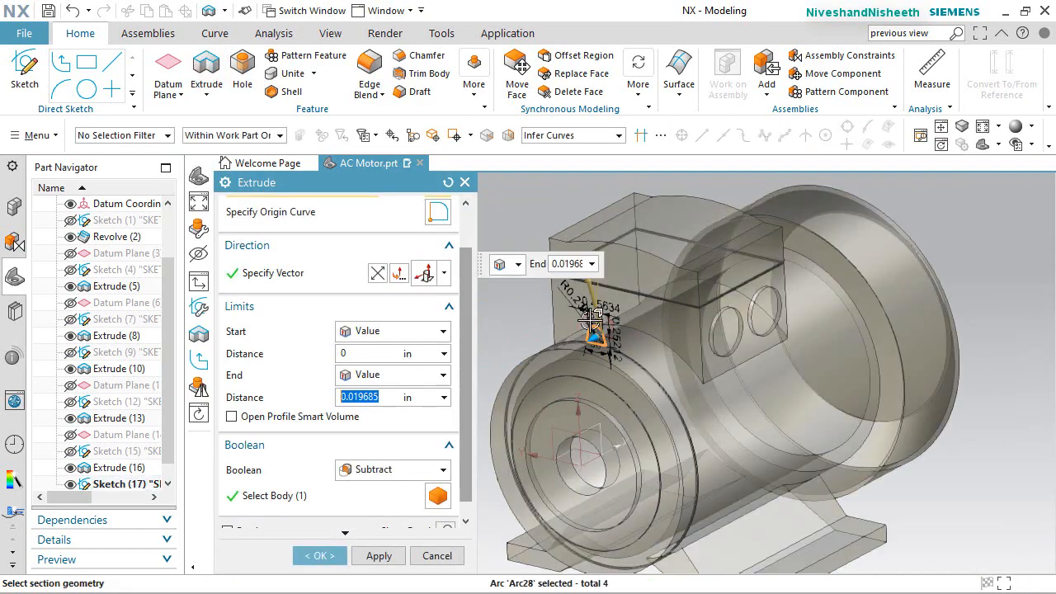
Extrude the lug profile 0.59055 in, reversing the direction towards the terminal box, and unite it with the motor body
scroll(588, 313, up, 4)
click(443, 470)
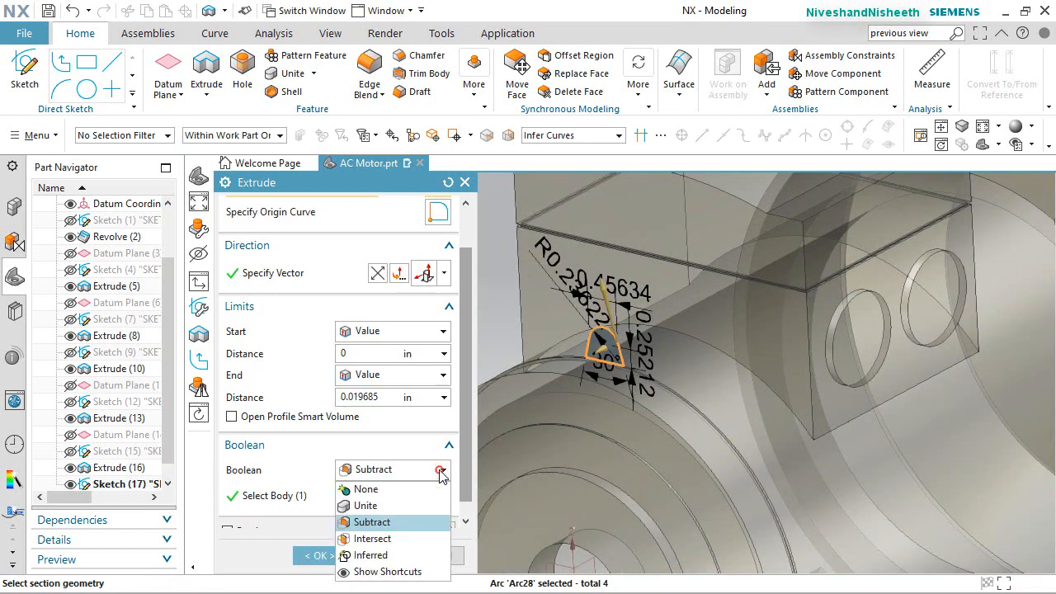
click(383, 506)
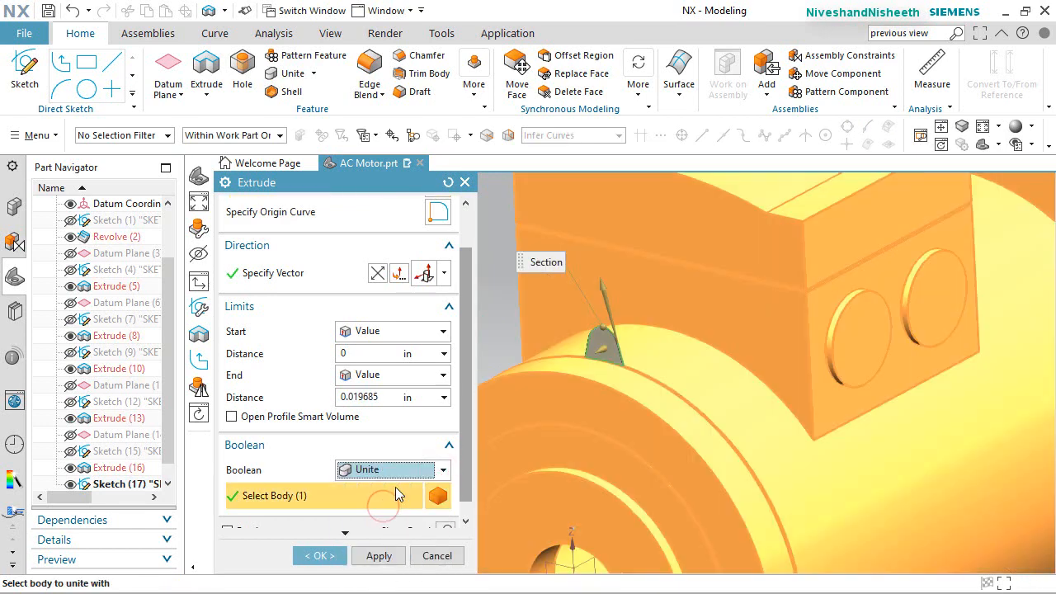
click(379, 397)
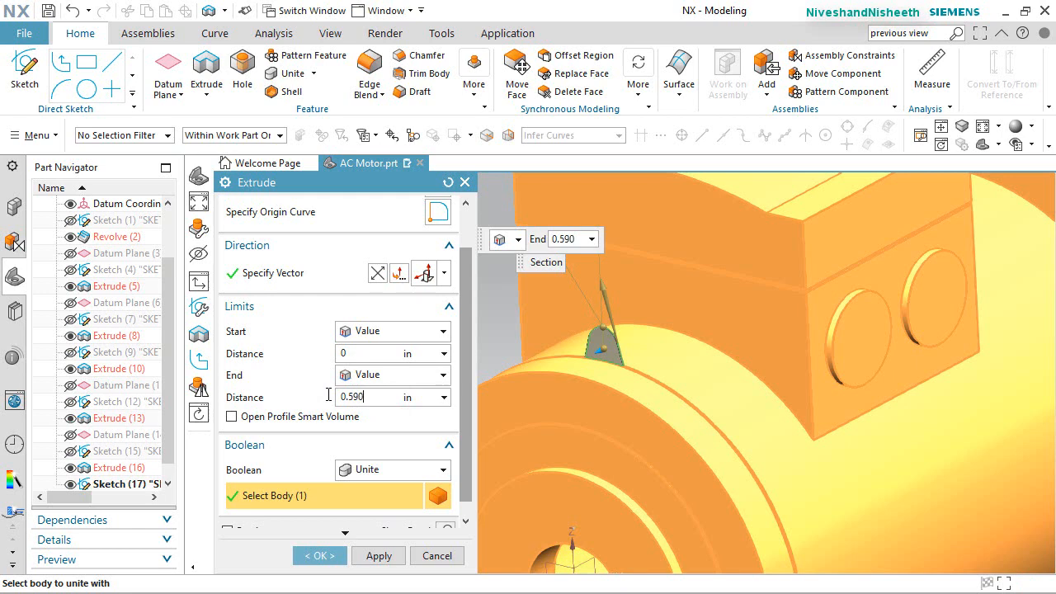
key(Return)
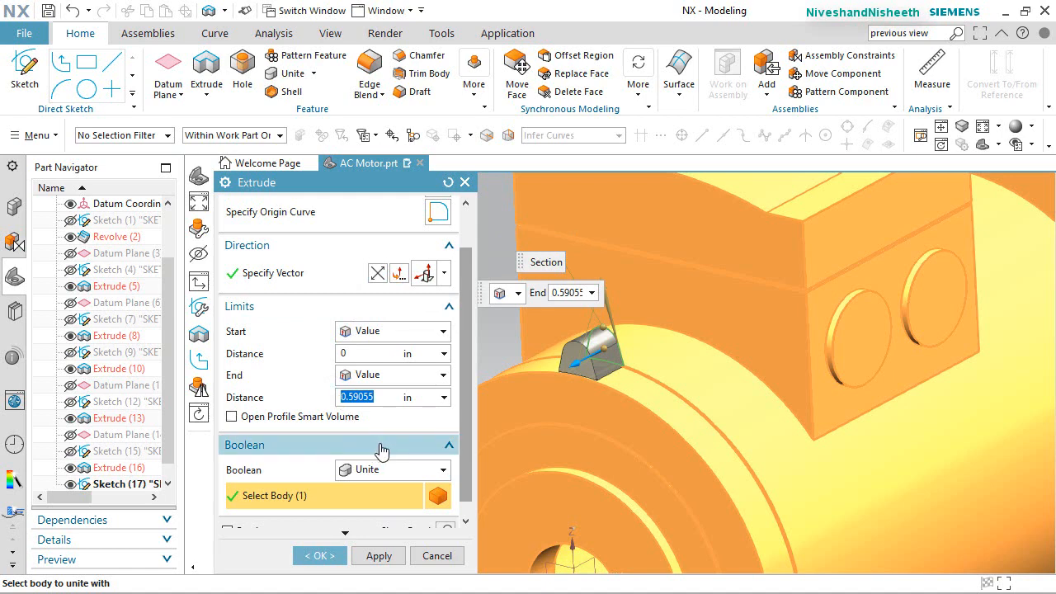
click(376, 273)
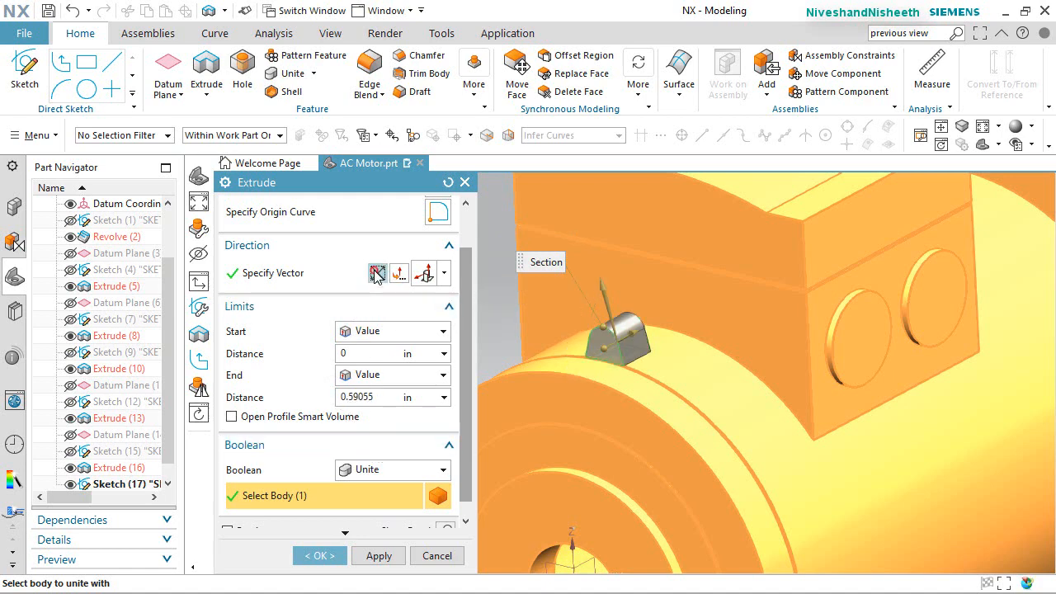
click(330, 554)
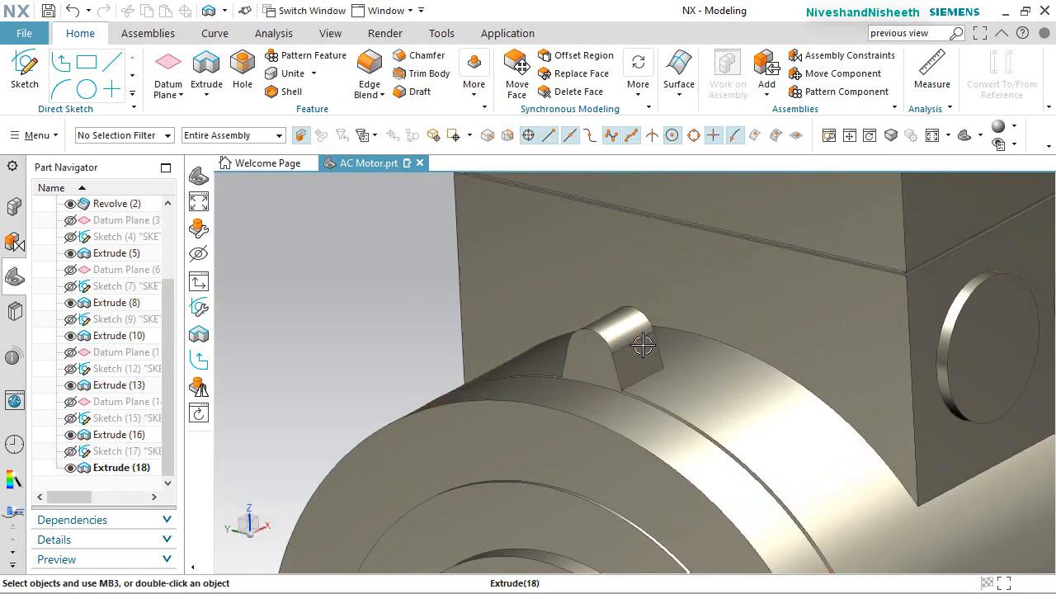
Show the whole motor in isometric view and save the part
mouse_move(640, 345)
middle_down()
mouse_move(591, 346)
mouse_move(640, 351)
middle_up()
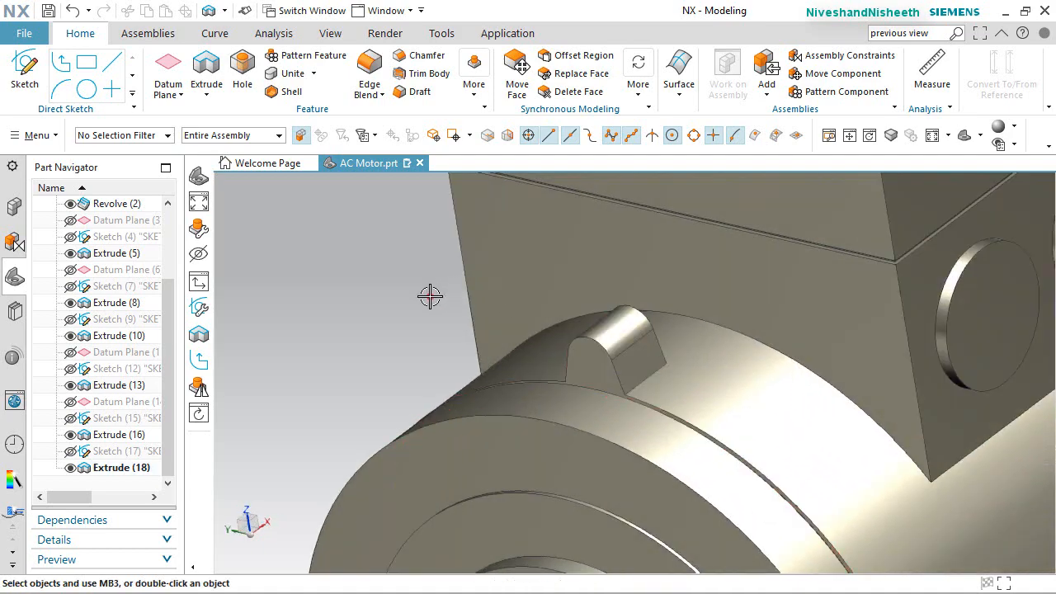
key(End)
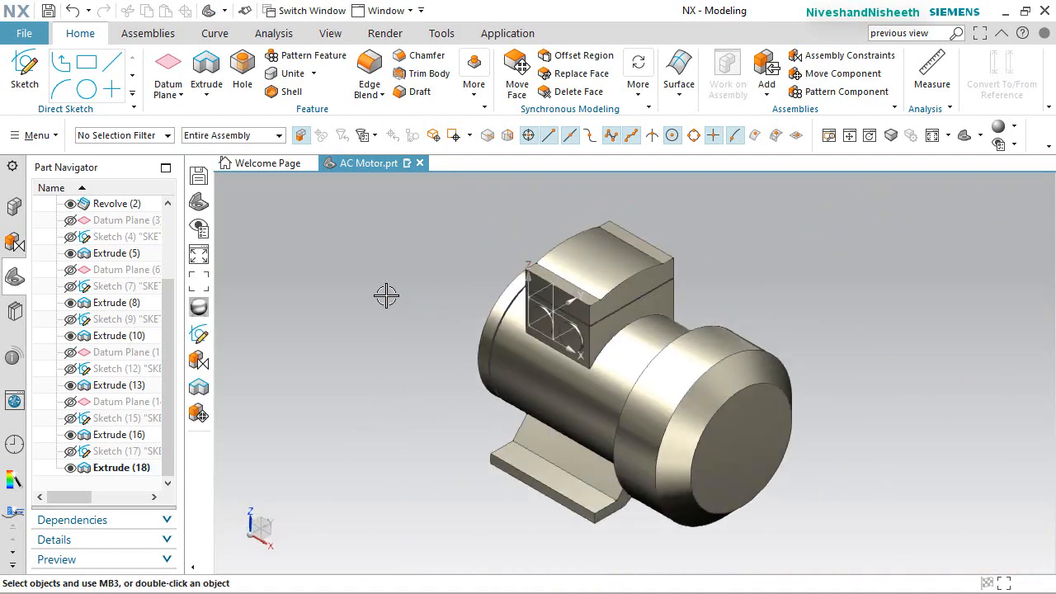
key(ctrl+s)
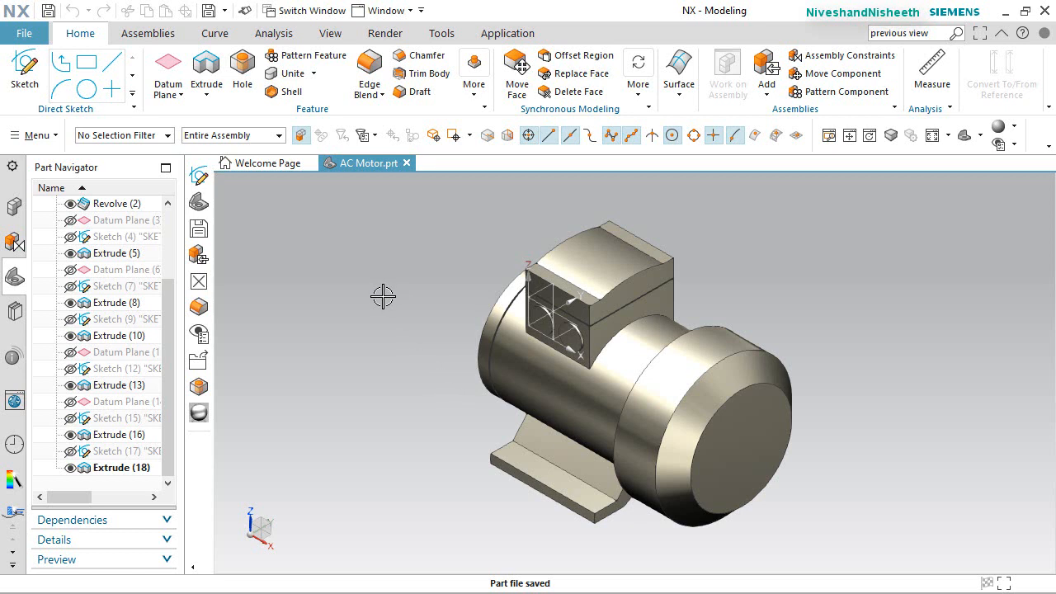
Rotate the view 90 degrees about the Z axis to show the lug side of the motor, and save the part again
click(383, 296)
click(251, 508)
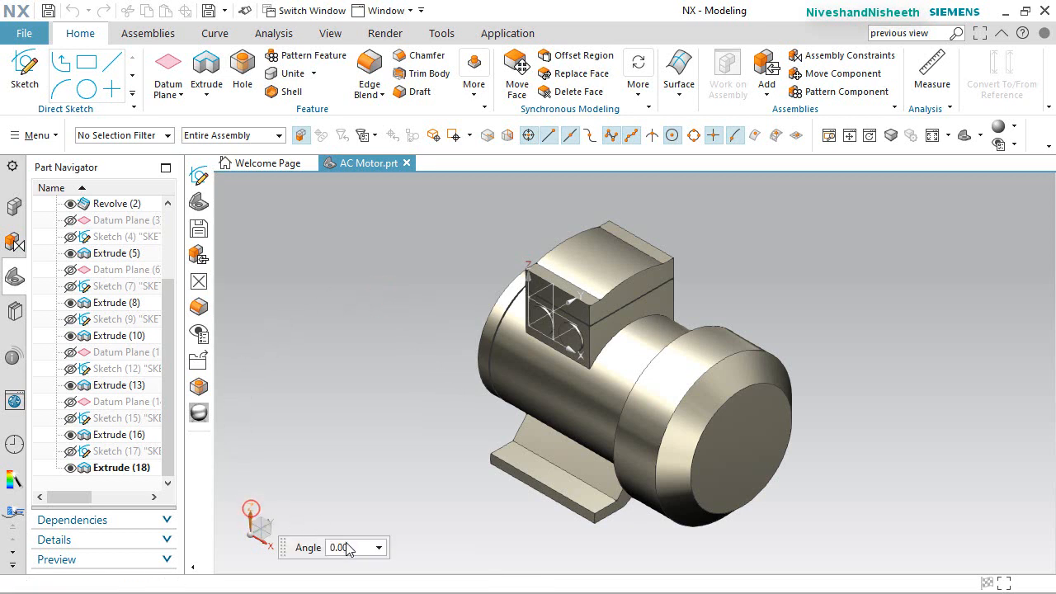
click(341, 547)
key(Return)
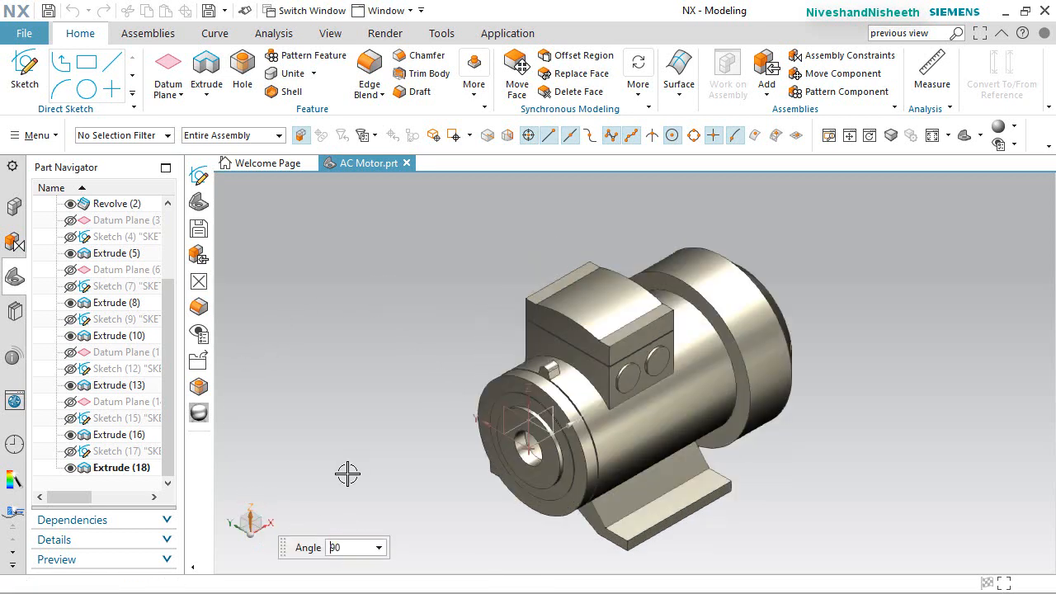
scroll(507, 461, up, 3)
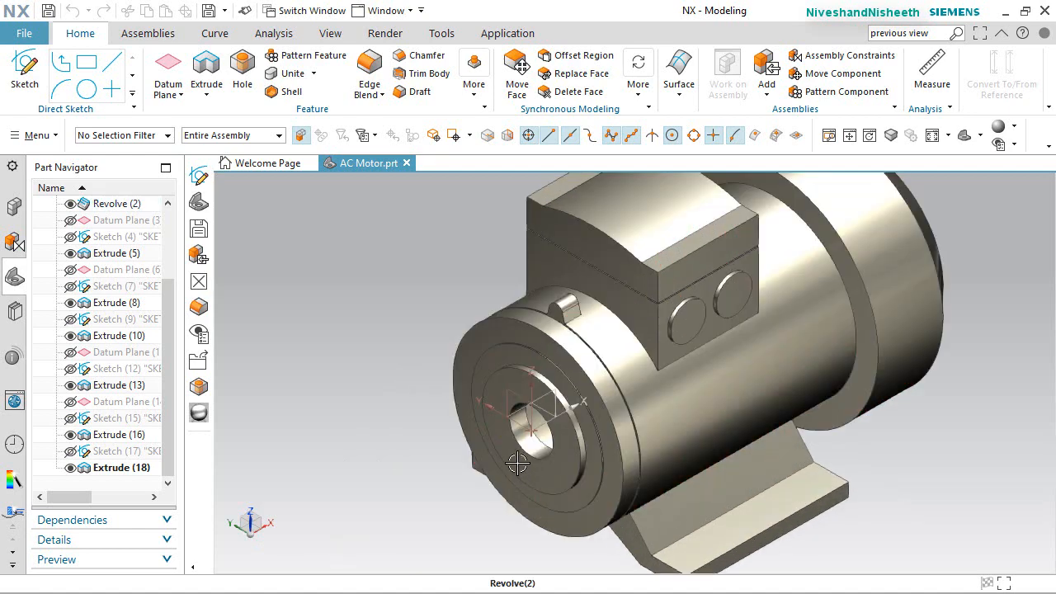
right_click(386, 327)
key(ctrl+s)
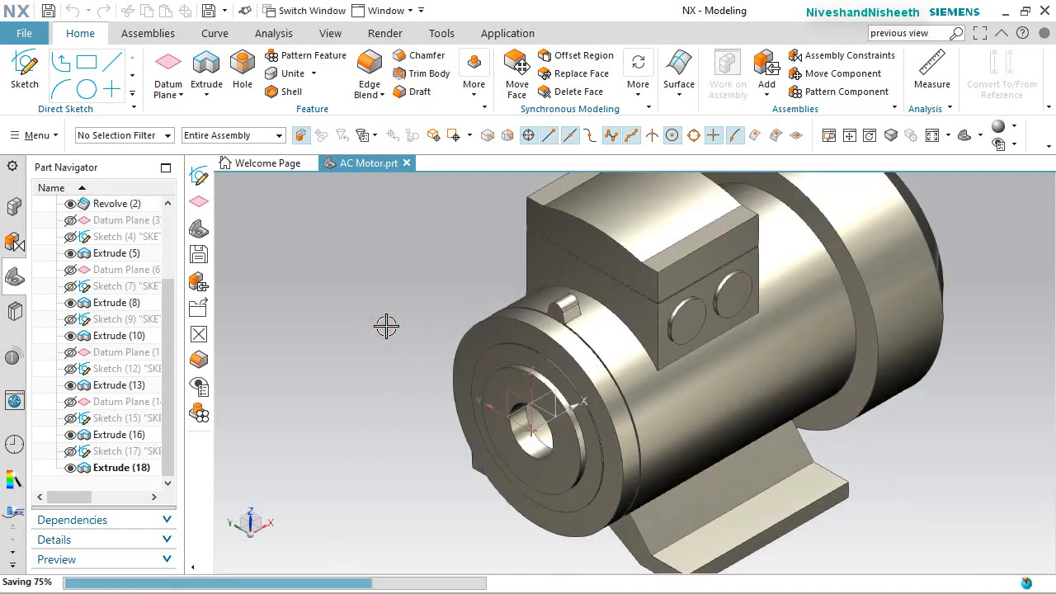
Create a sketch on the narrow planar face of Extrude (16), the thin groove near the motor's front end
key(End)
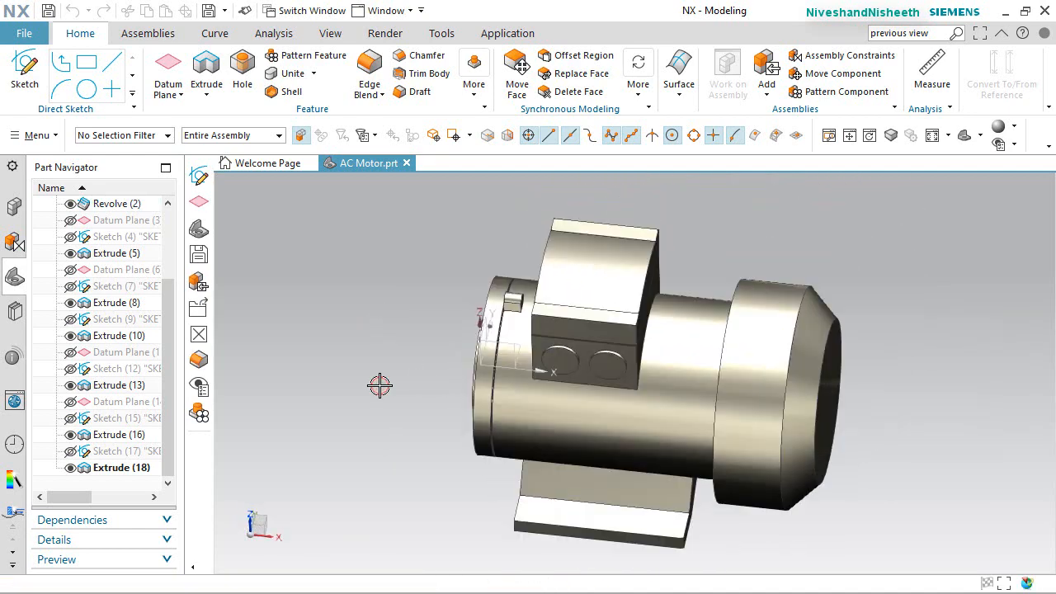
click(26, 72)
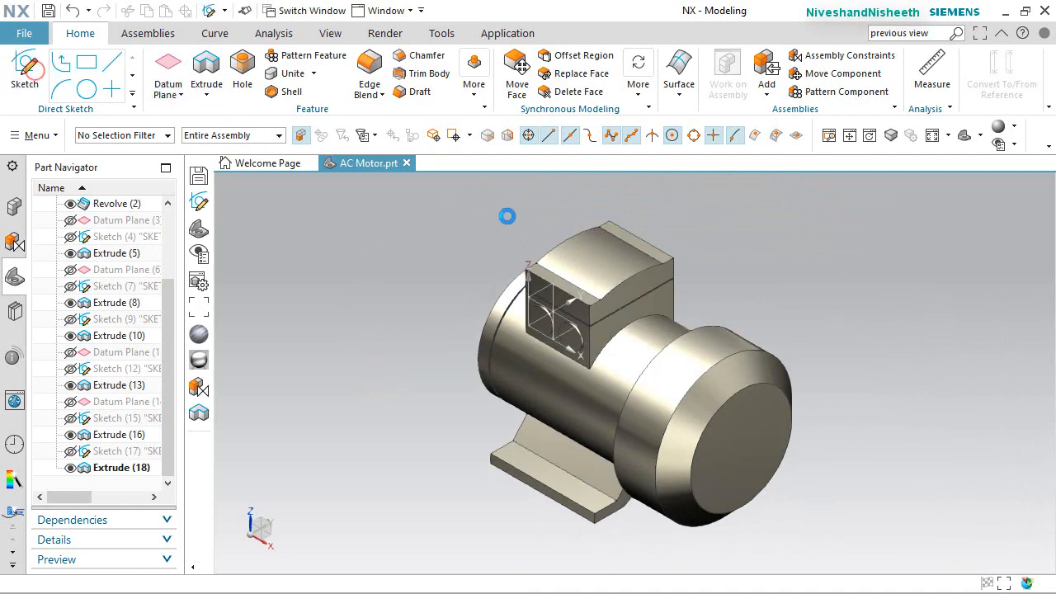
scroll(516, 221, up, 15)
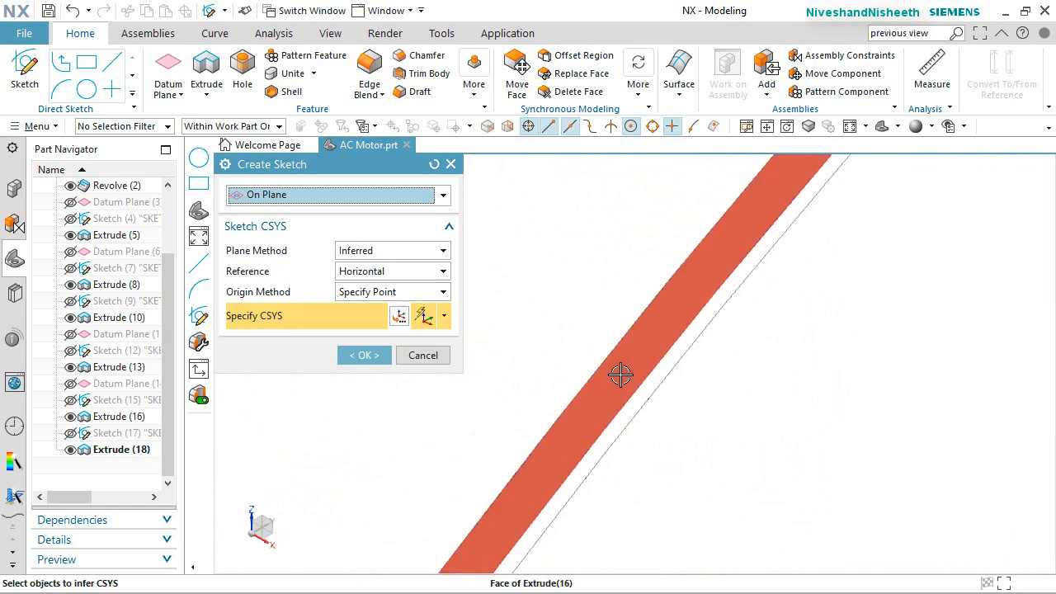
click(617, 371)
click(367, 355)
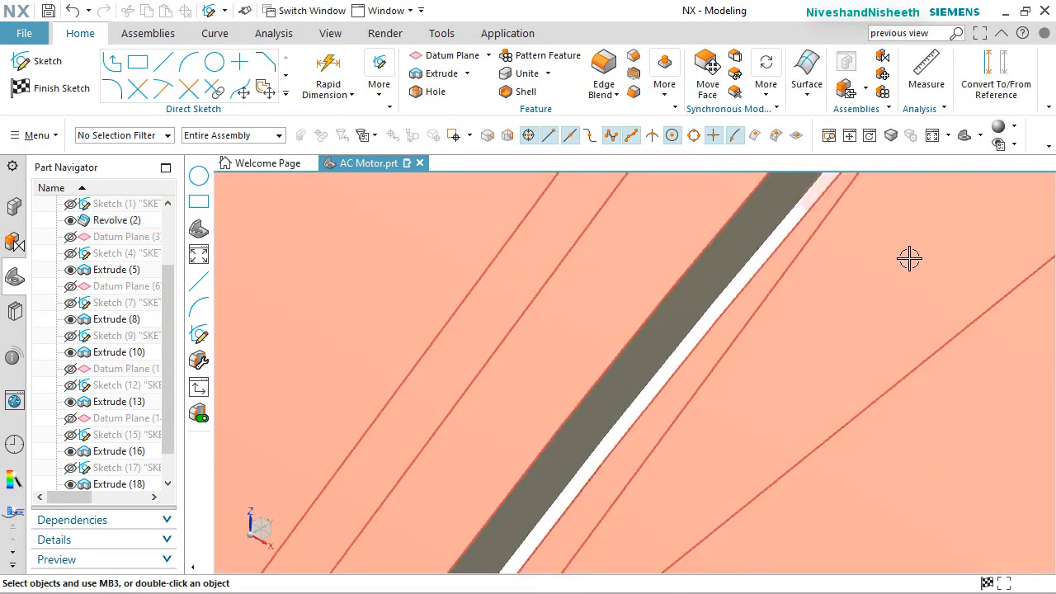
Rotate the view 90 degrees about Z and project the edges of the lug's front face into the sketch
key(End)
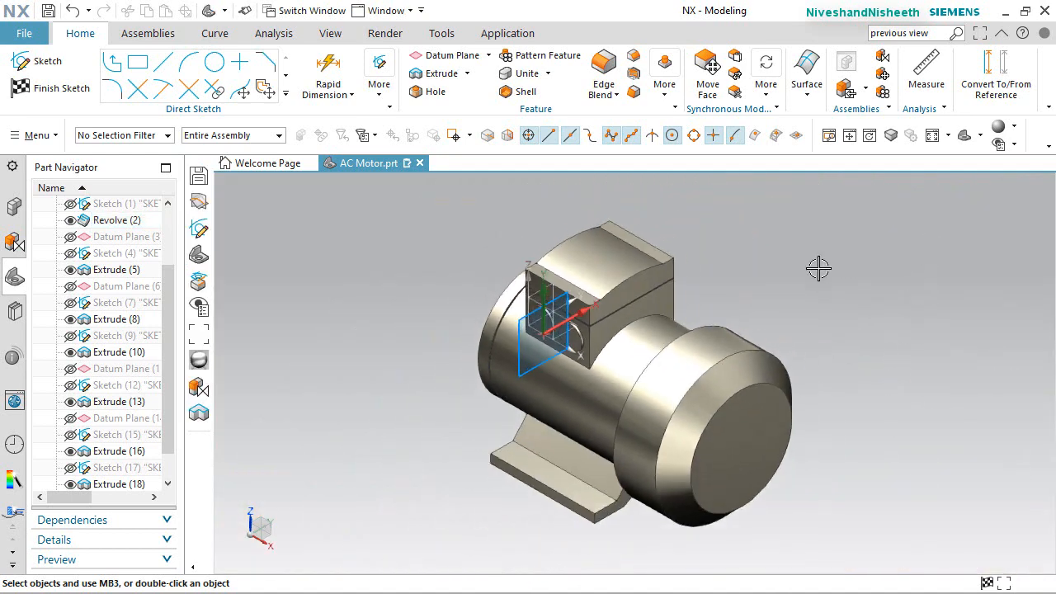
click(249, 518)
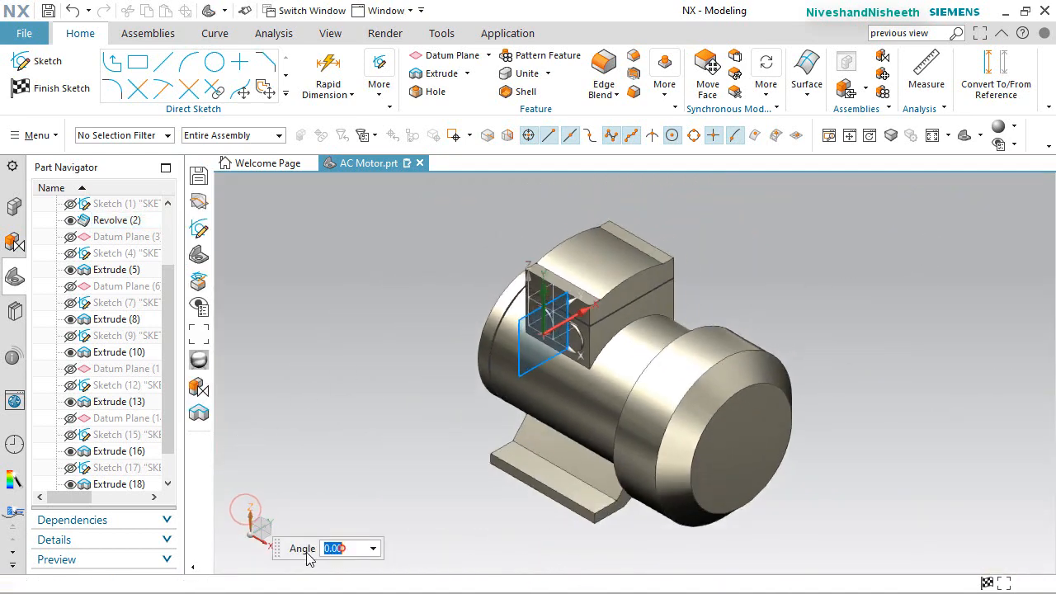
key(Return)
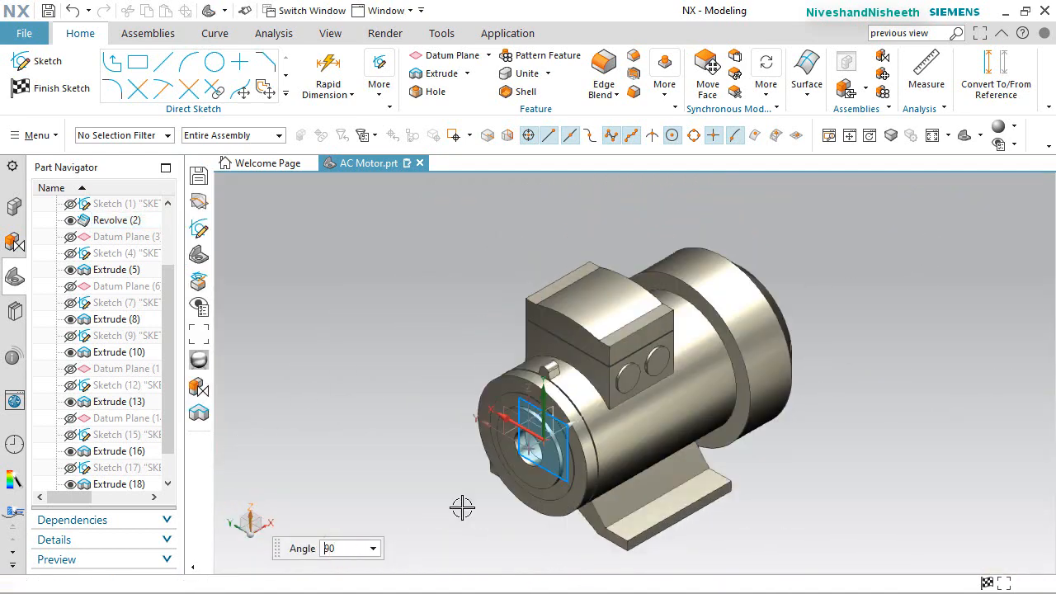
scroll(543, 368, up, 10)
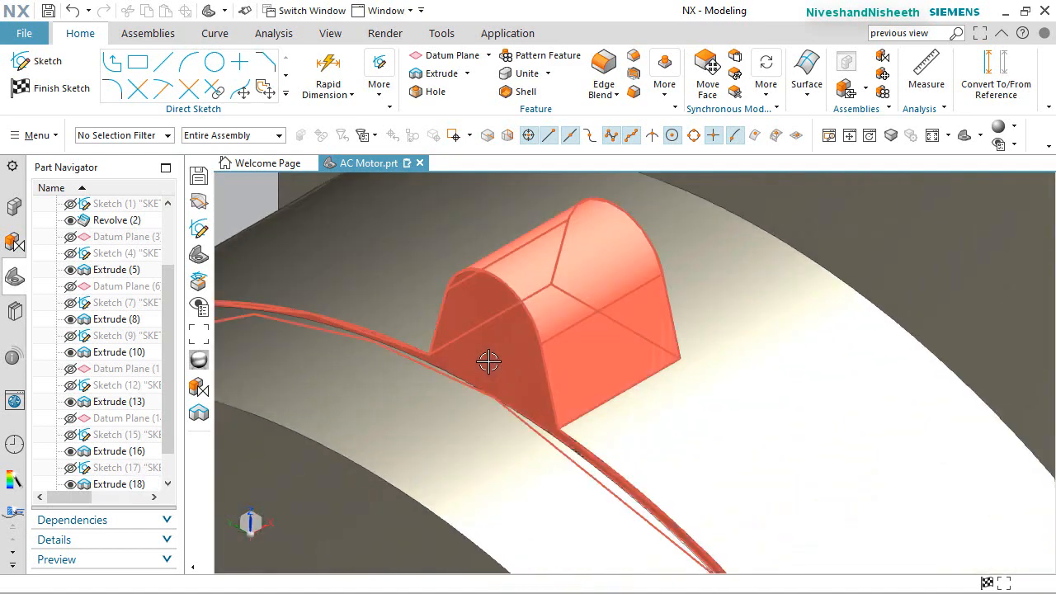
click(286, 96)
click(185, 221)
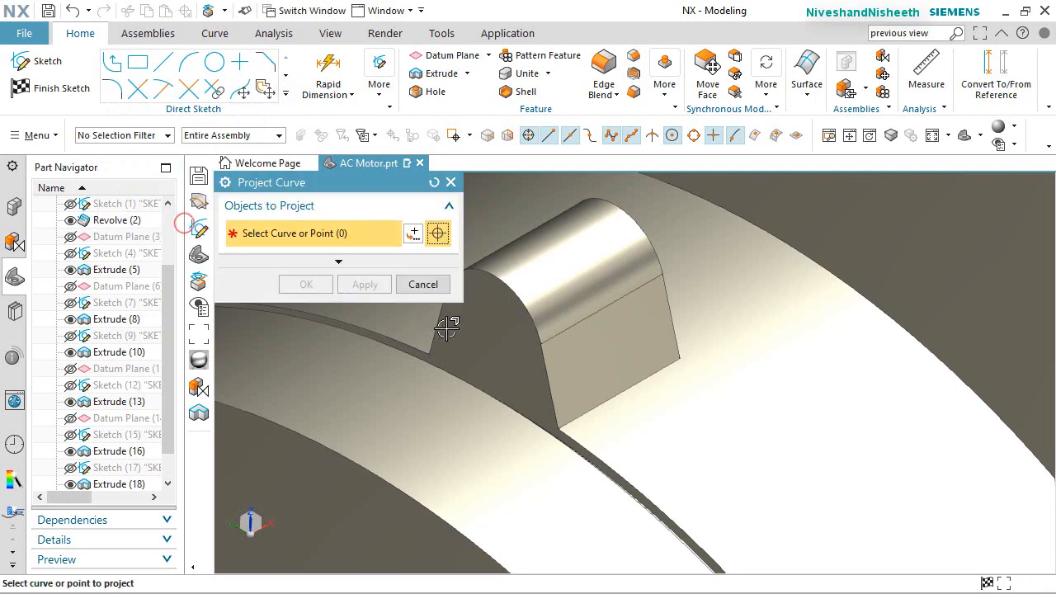
click(482, 345)
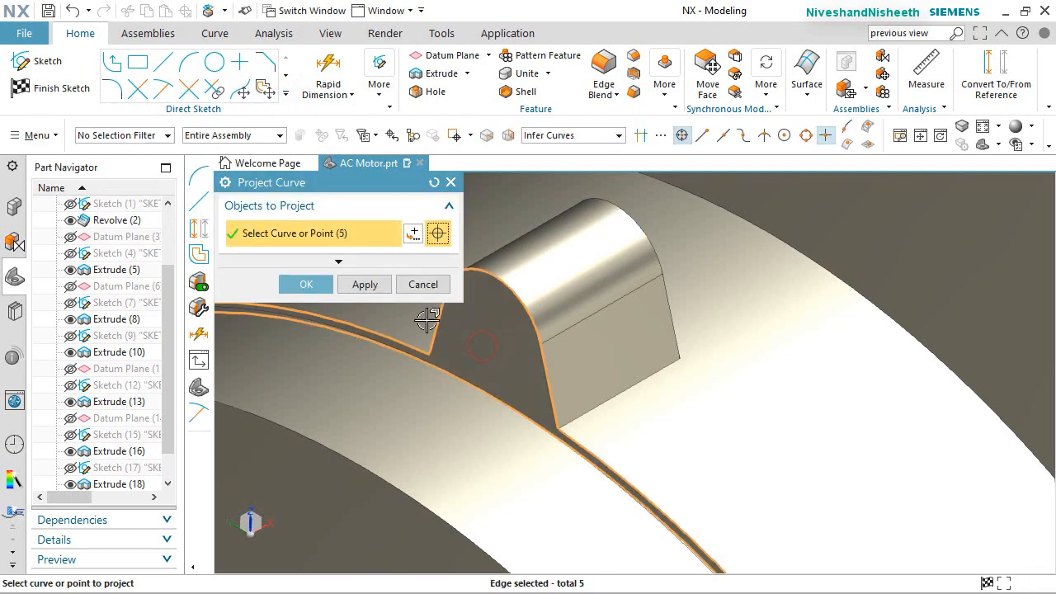
click(305, 284)
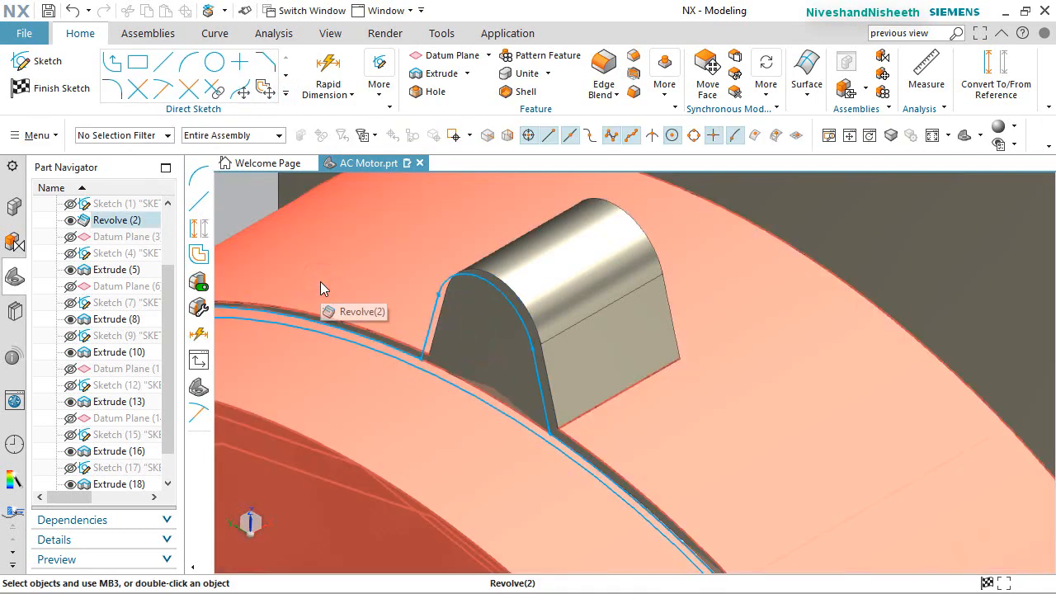
Convert all five projected sketch curves, including the flange circles and lug outline, to reference curves
scroll(641, 323, down, 5)
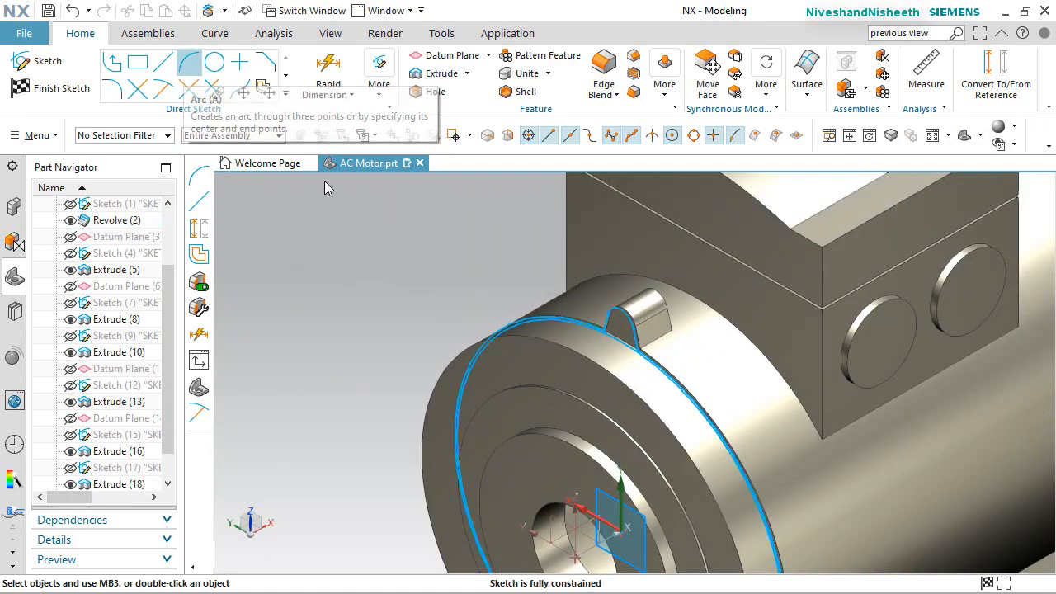
scroll(578, 235, down, 2)
click(969, 89)
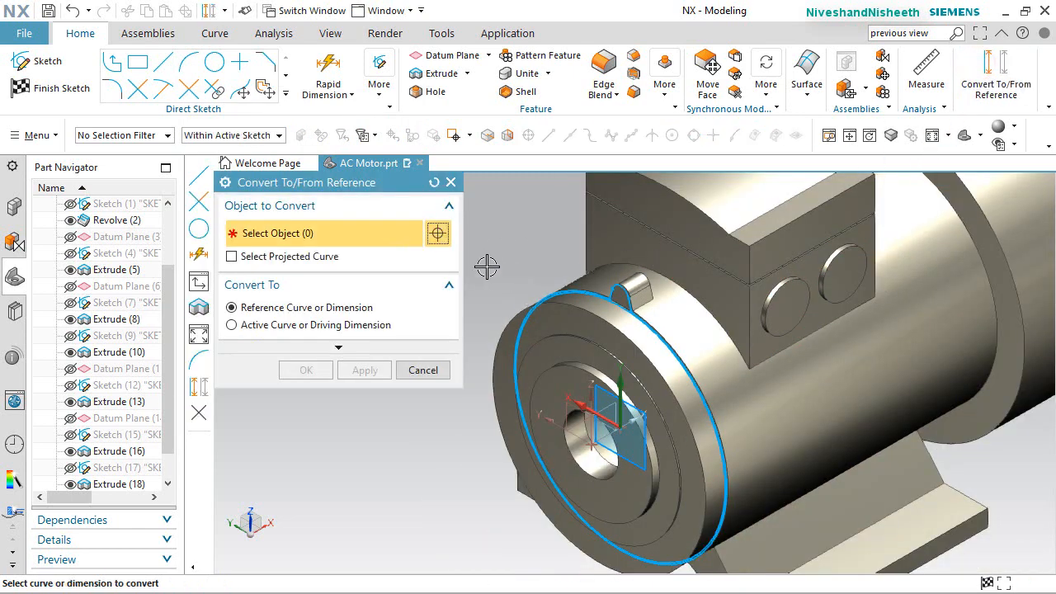
mouse_move(486, 268)
mouse_down()
mouse_move(627, 514)
mouse_move(728, 580)
mouse_move(746, 561)
mouse_move(746, 571)
mouse_up()
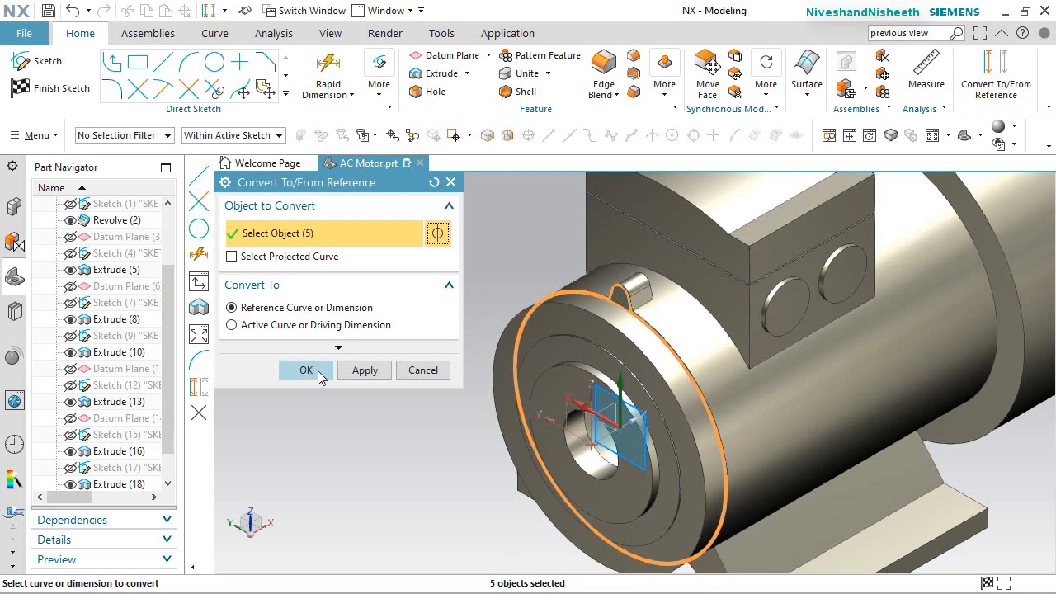
click(321, 377)
scroll(624, 290, up, 10)
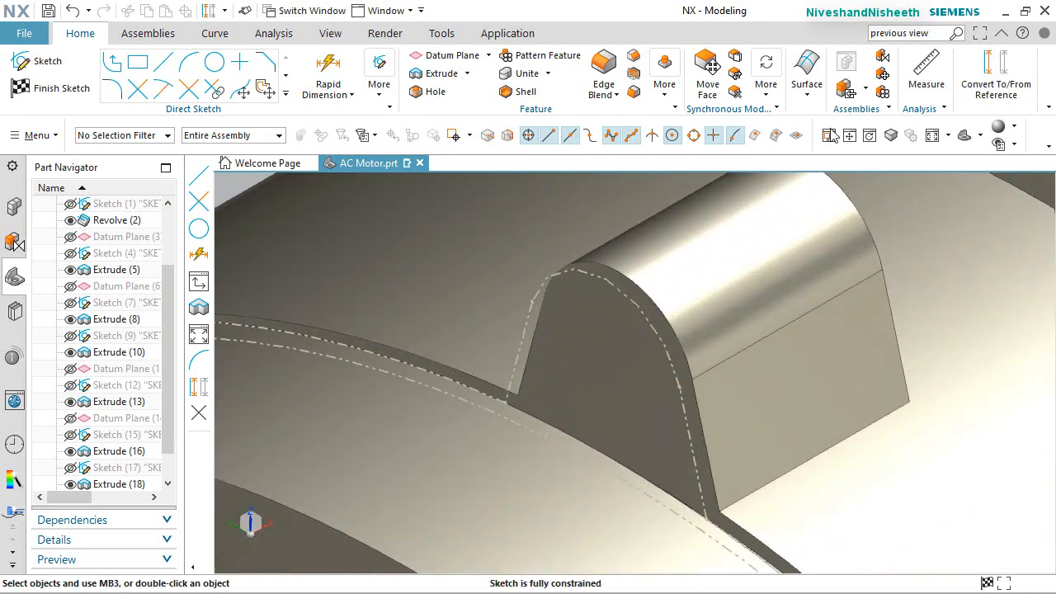
Try to convert the three lug outline curves in the sketch using the Reference Curve or Dimension option
click(996, 76)
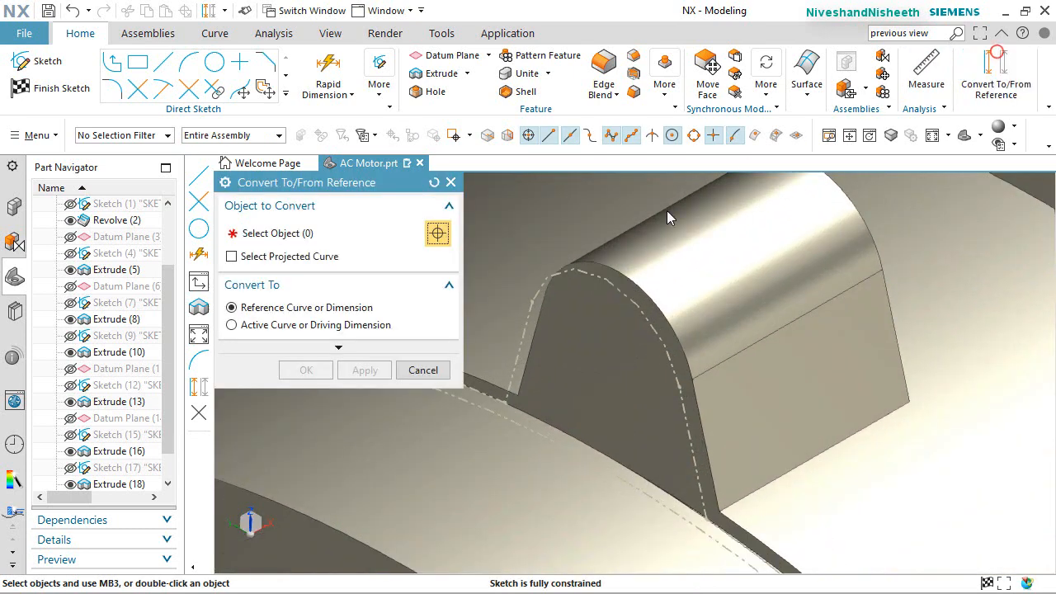
click(520, 334)
click(549, 279)
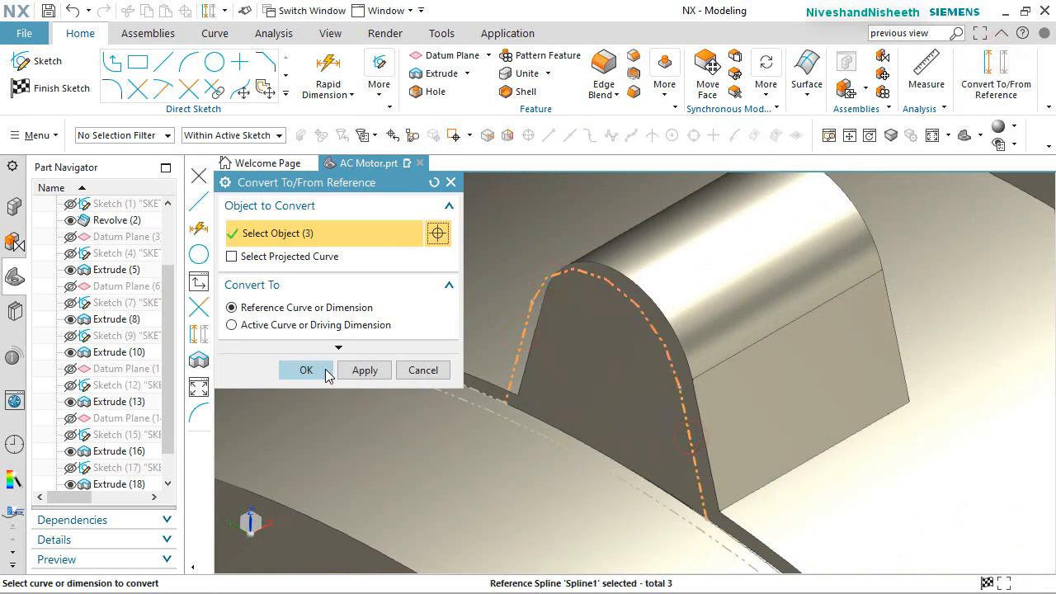
click(306, 370)
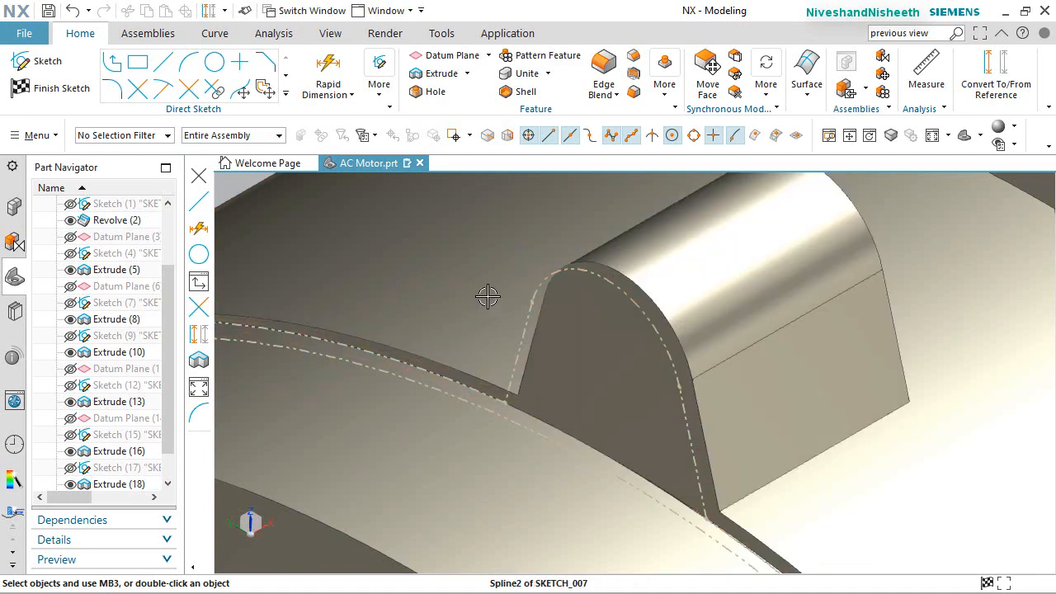
Convert the three reference curves of the lug outline back to active curves
click(518, 340)
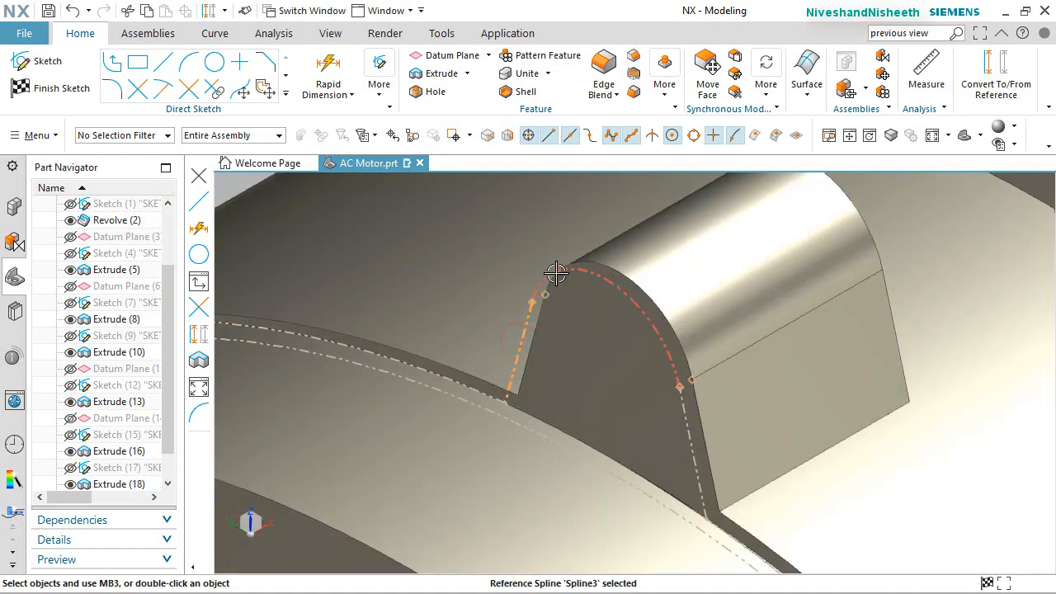
click(557, 272)
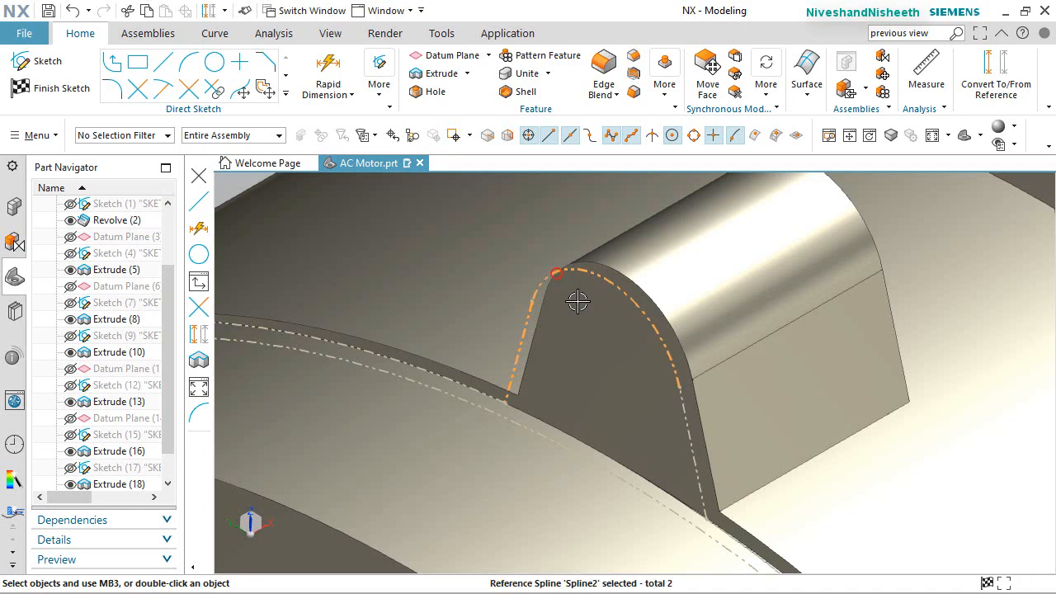
click(685, 422)
click(738, 403)
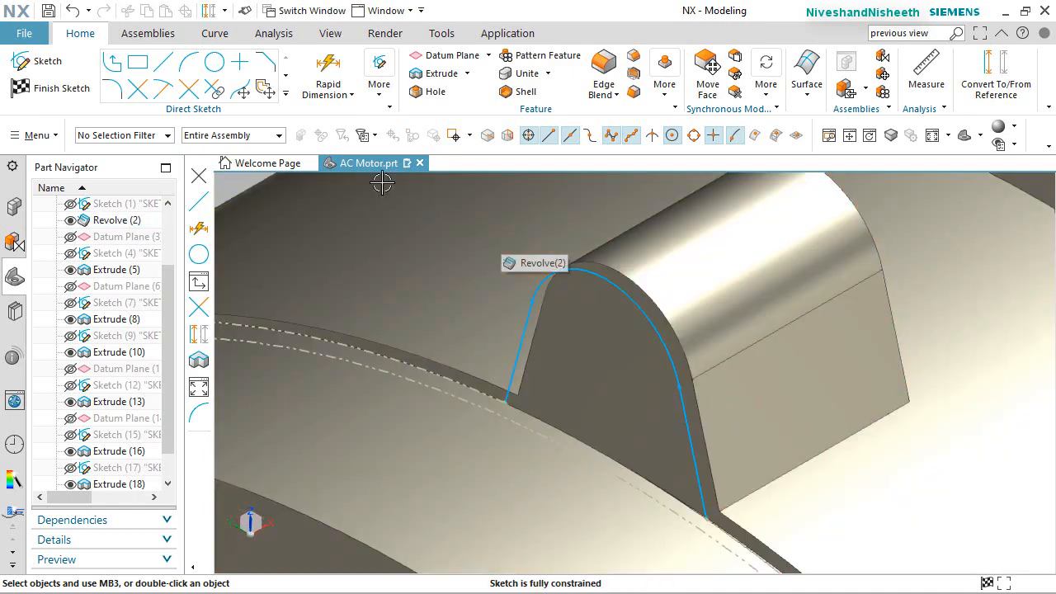
Draw an arc centred on the flange circles to close the base of the lug outline between its endpoints, and finish the sketch
click(189, 63)
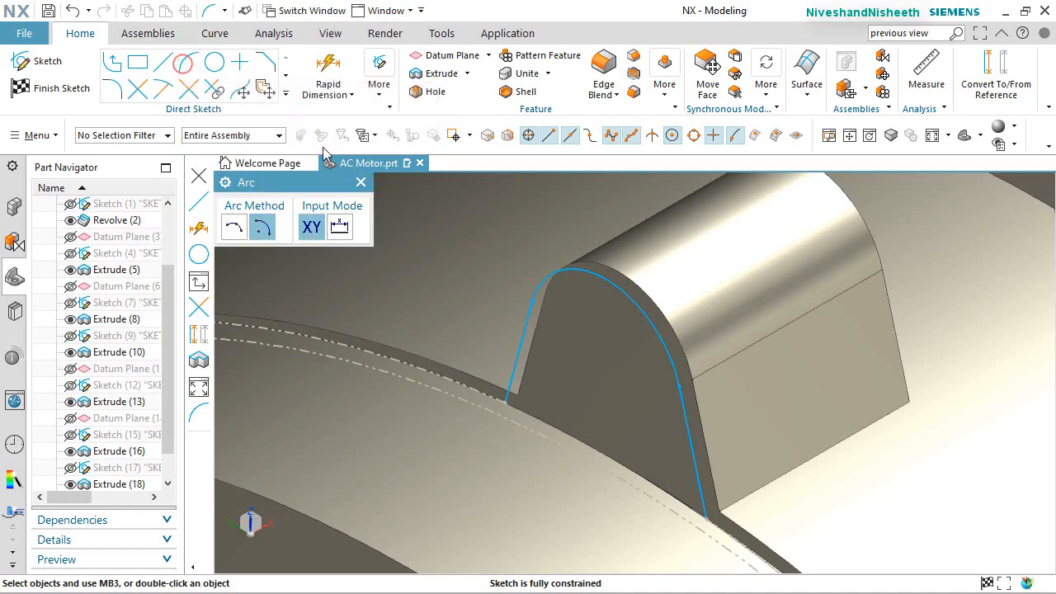
scroll(530, 255, up, 3)
scroll(548, 275, down, 8)
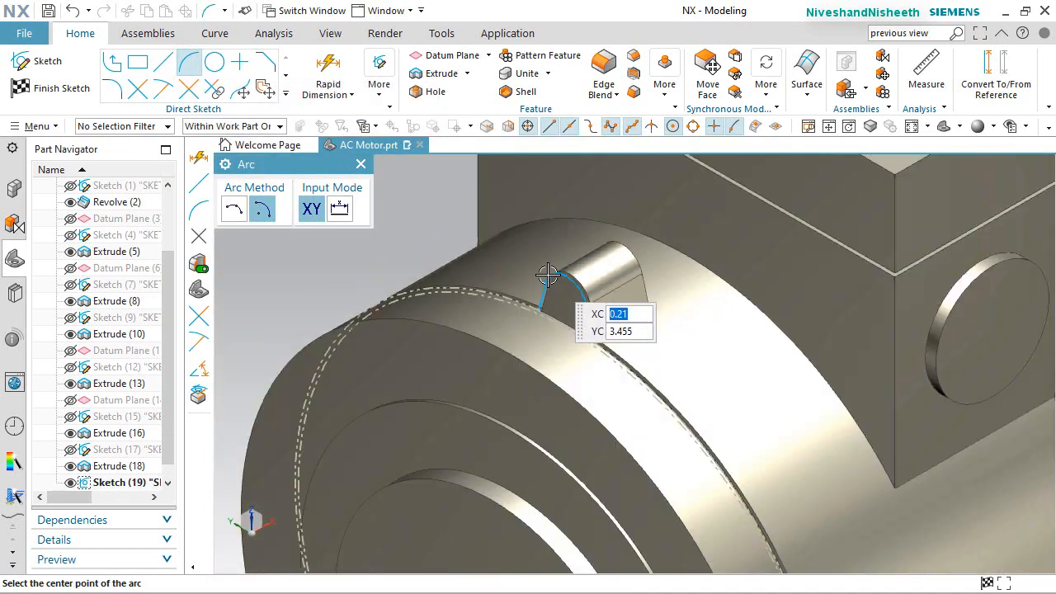
scroll(548, 274, down, 4)
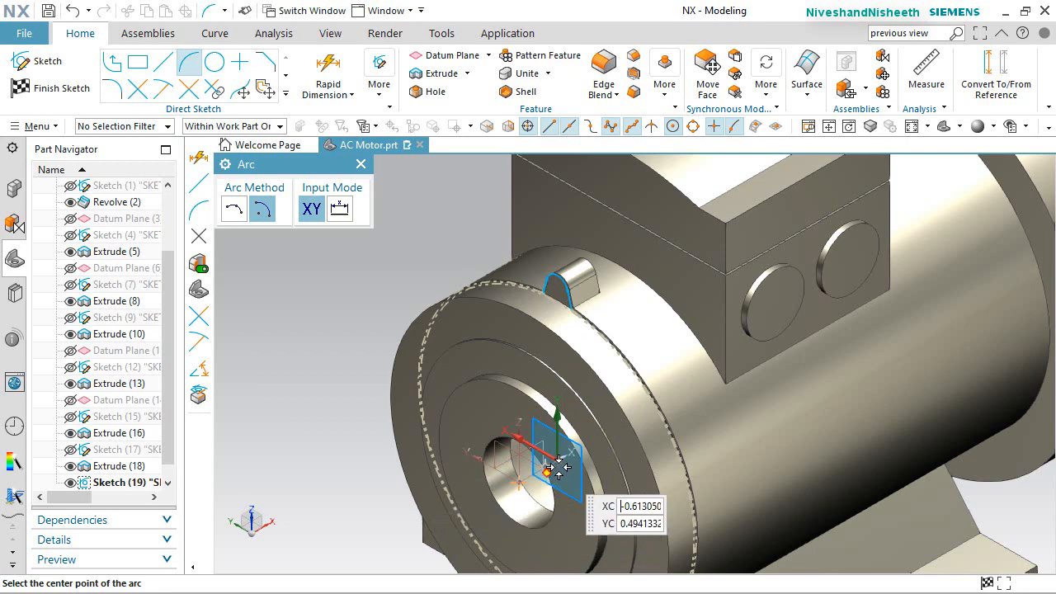
scroll(560, 466, up, 5)
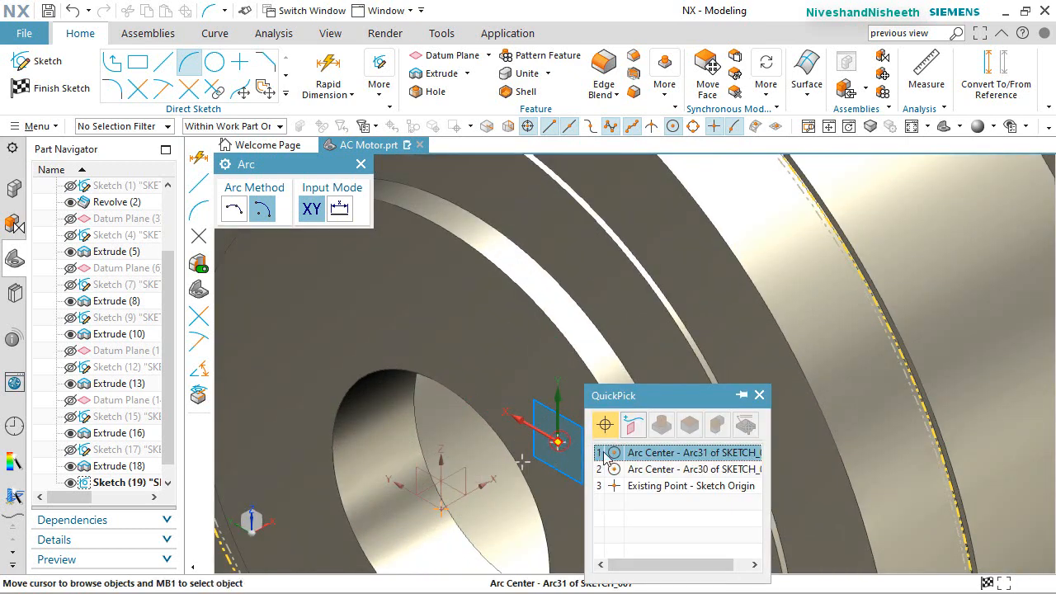
click(558, 442)
scroll(586, 491, down, 2)
scroll(582, 446, down, 3)
scroll(577, 313, up, 6)
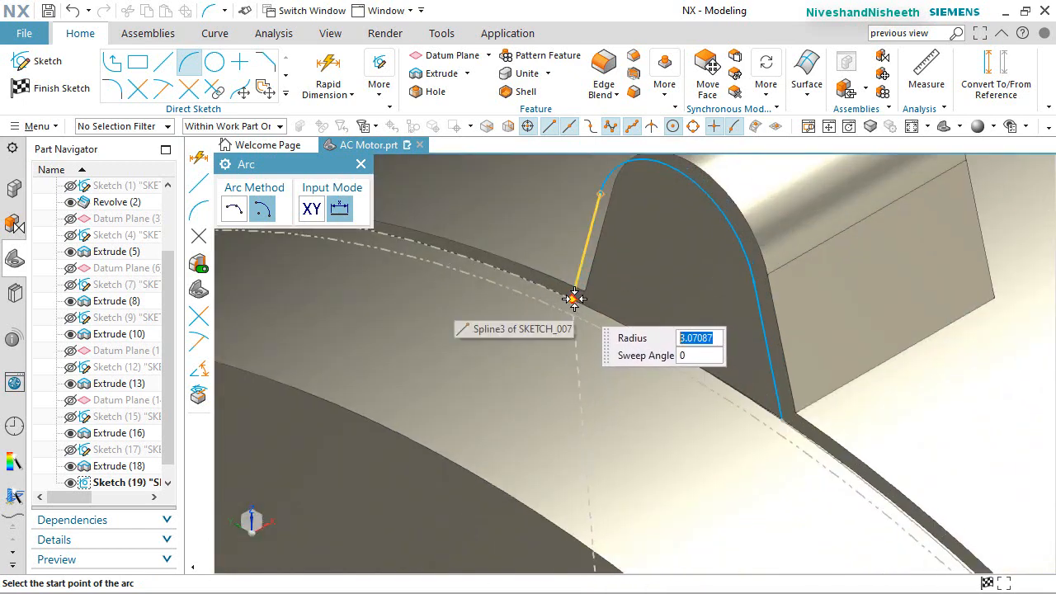
click(574, 298)
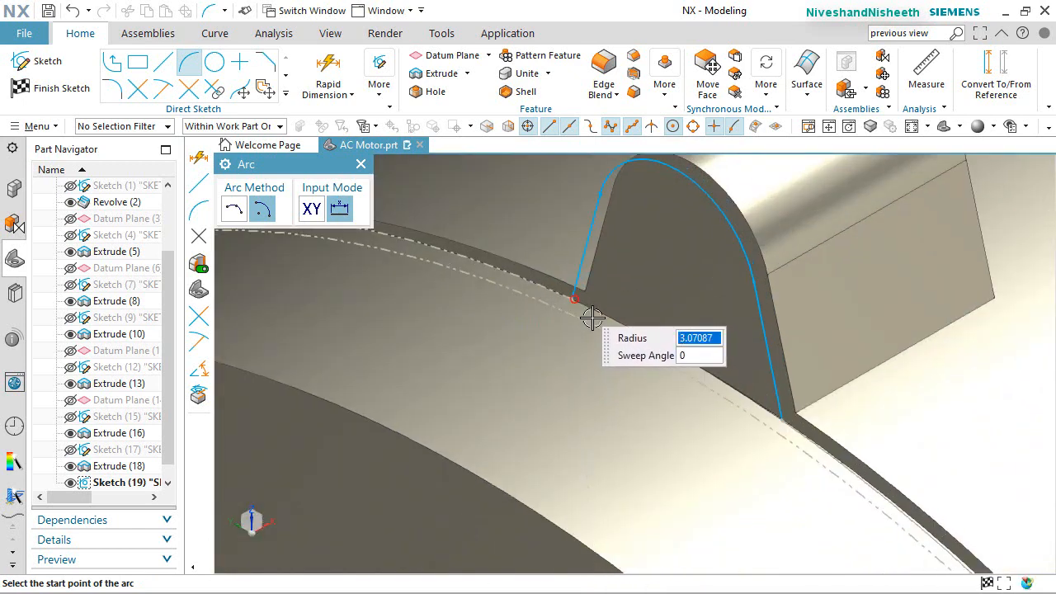
click(782, 421)
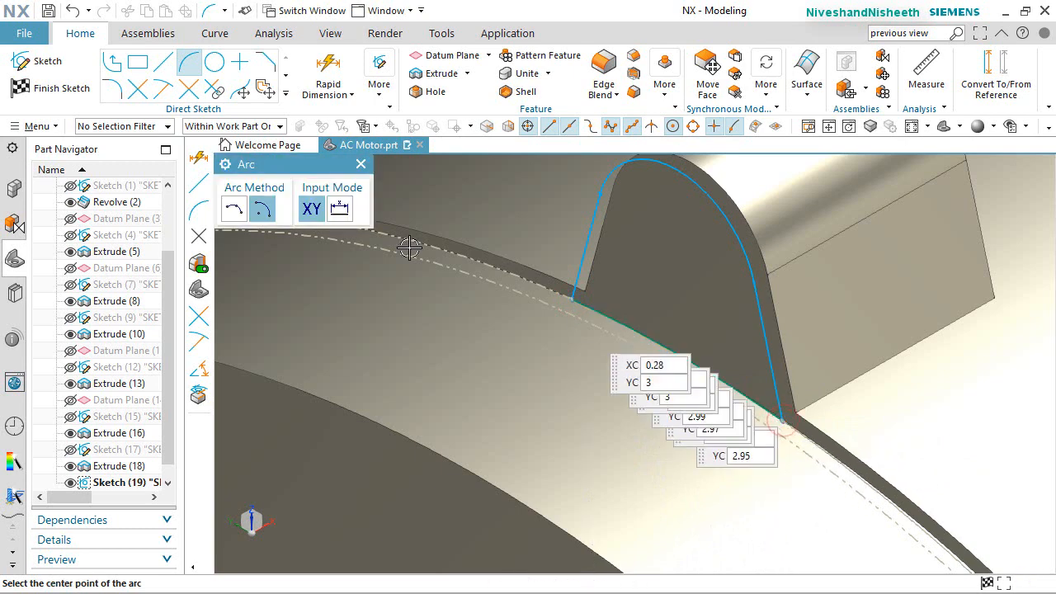
click(72, 92)
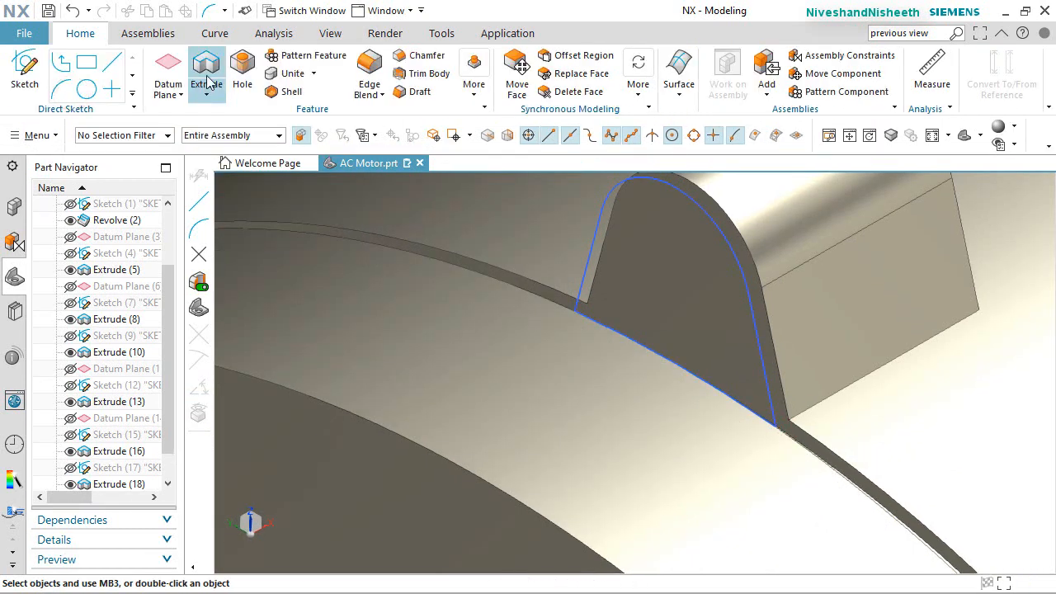
Extrude the closed lug profile 0.51181 in toward the motor's front end, uniting it with the body
key(x)
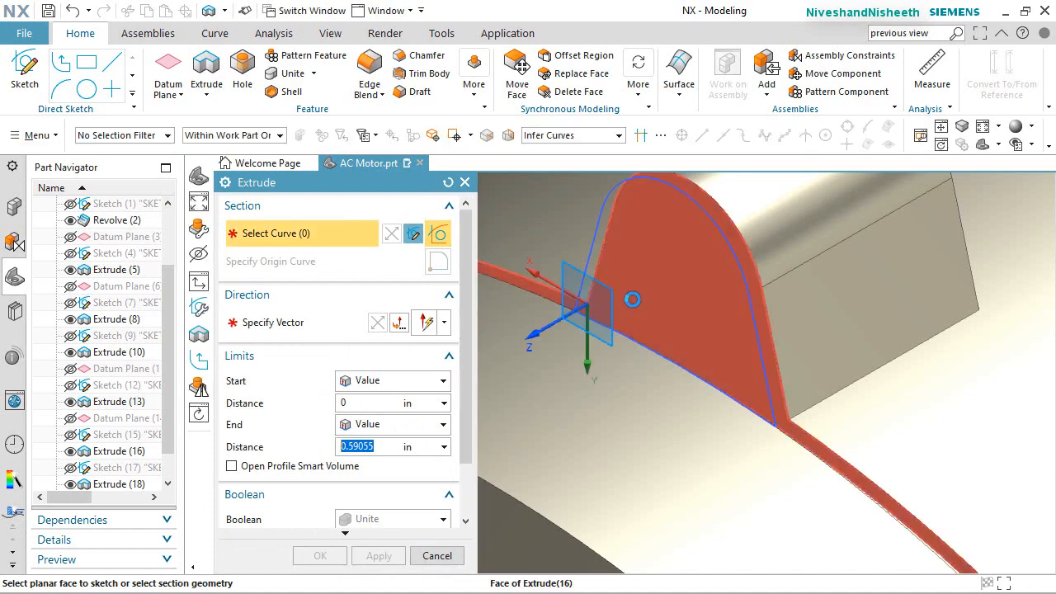
click(593, 237)
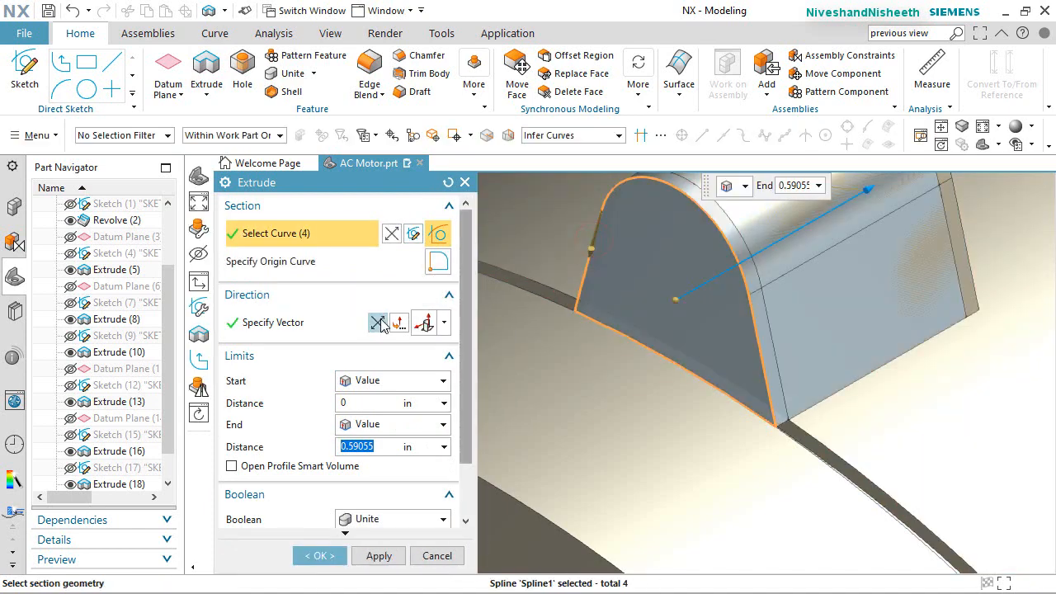
click(377, 323)
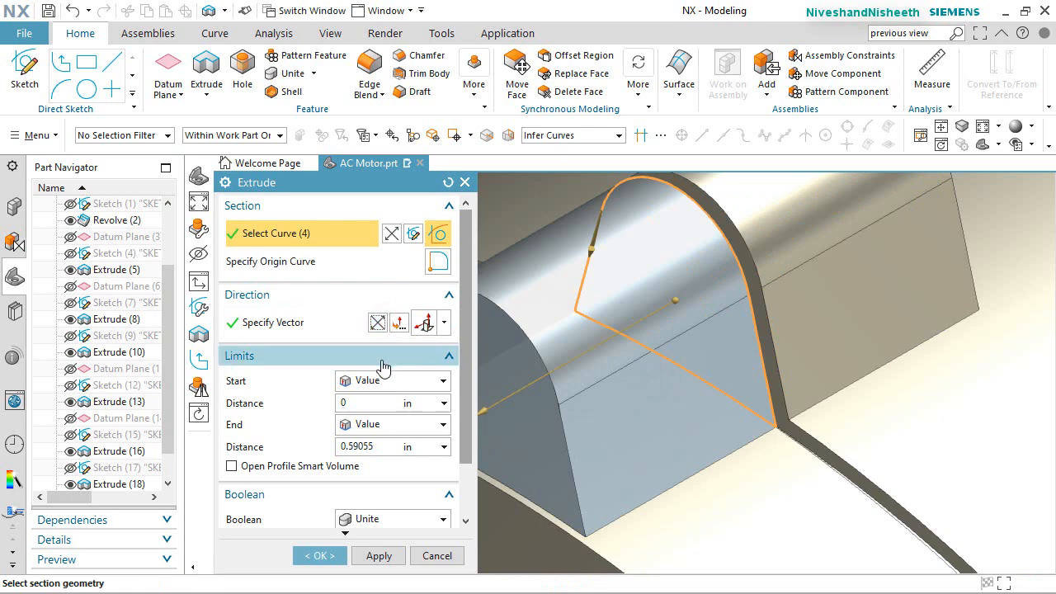
click(389, 449)
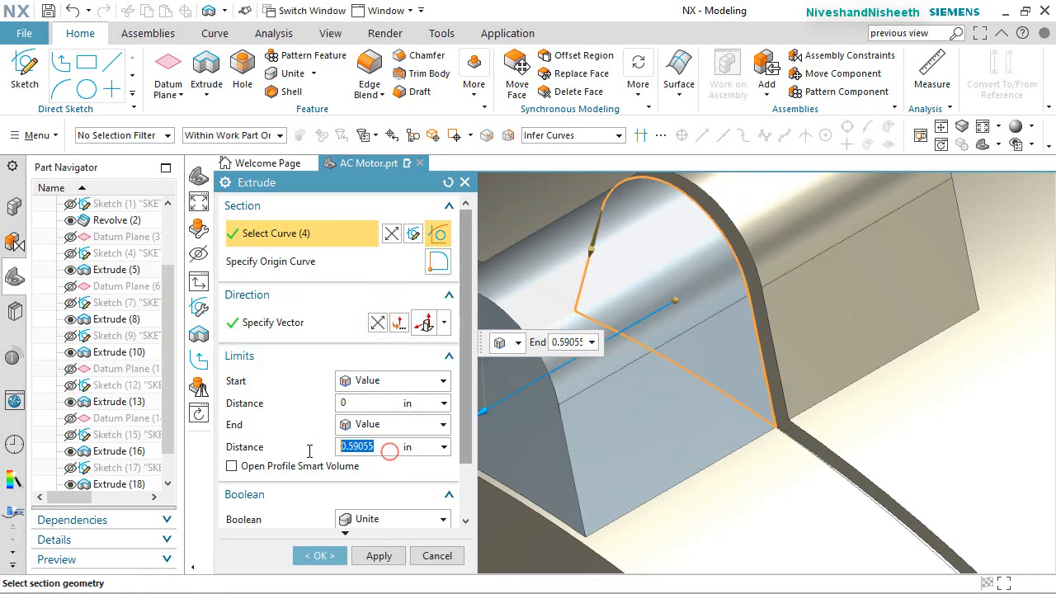
text(.51181)
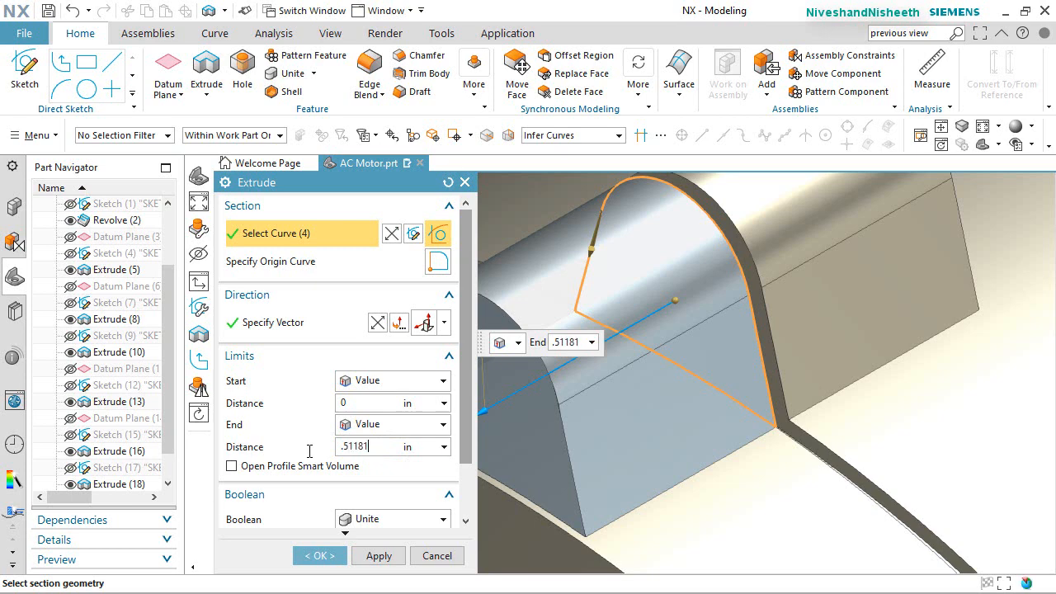
key(Return)
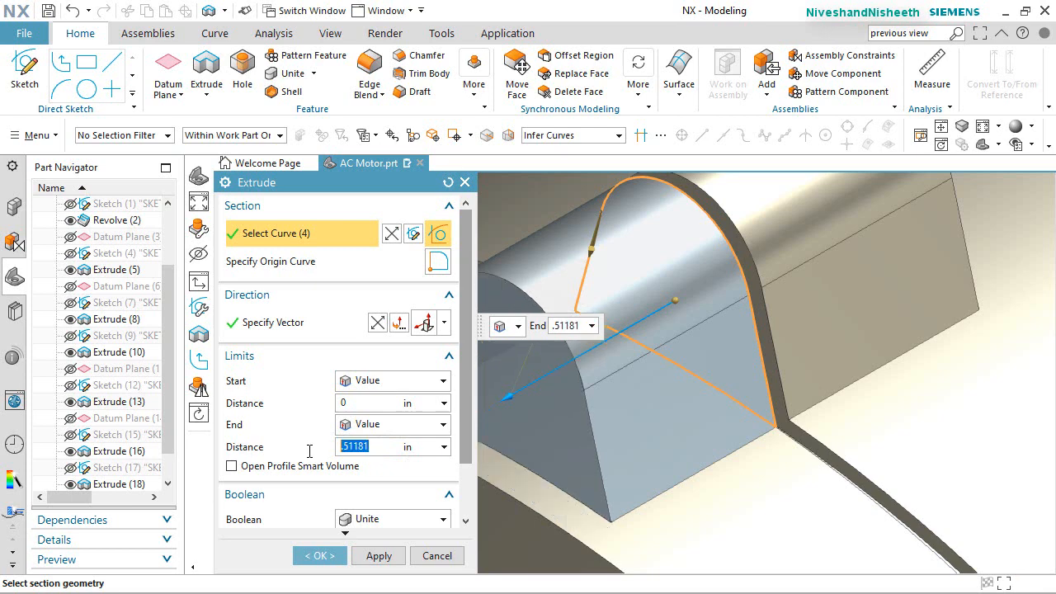
click(324, 556)
Hide Sketch (19), the lug profile sketch used for the new extrusion
scroll(571, 305, down, 3)
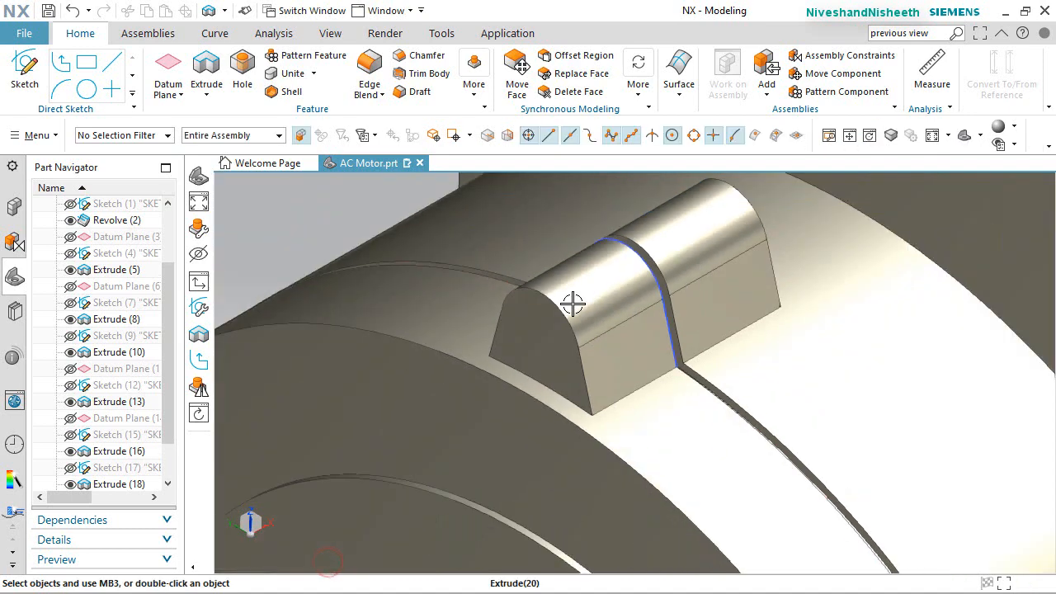
scroll(49, 464, down, 1)
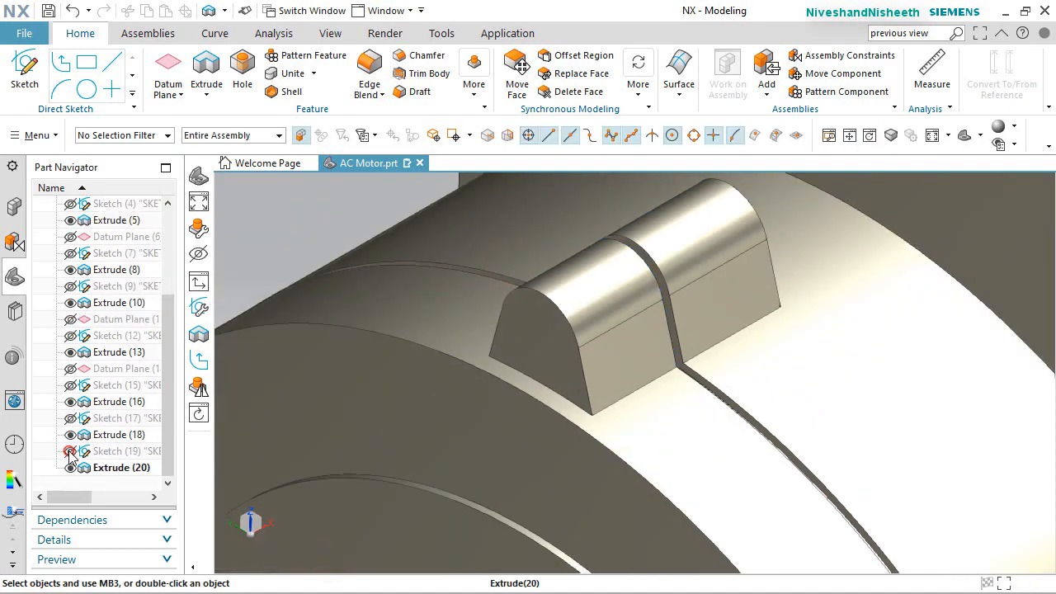
scroll(549, 370, down, 3)
mouse_move(589, 349)
middle_down()
mouse_move(556, 348)
mouse_move(585, 347)
middle_up()
scroll(657, 288, down, 6)
scroll(617, 375, up, 3)
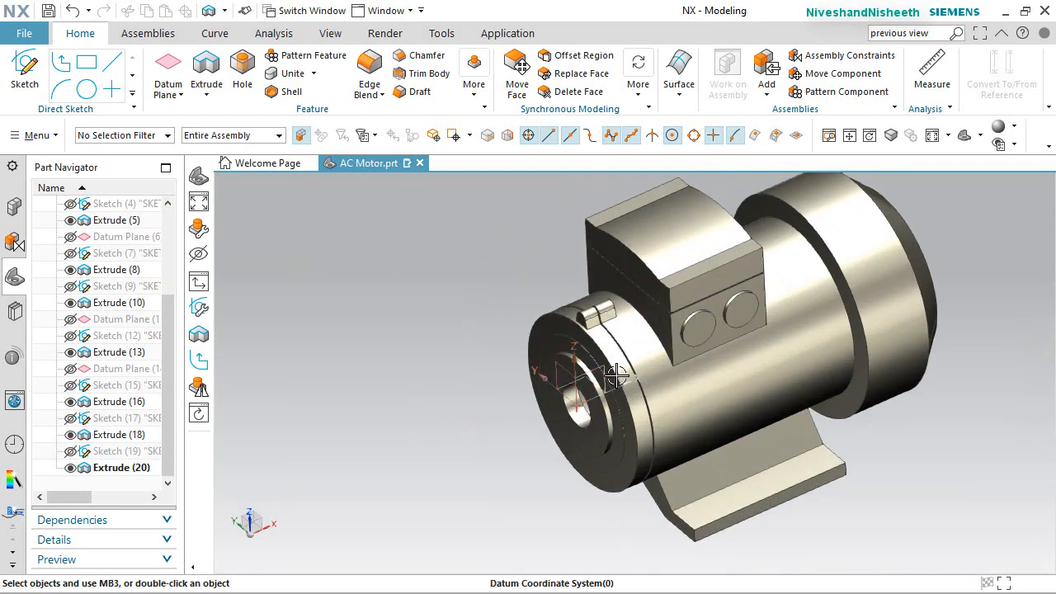
Save the part in isometric view, rotate the view about the Z axis to show the lug side, and save again
key(End)
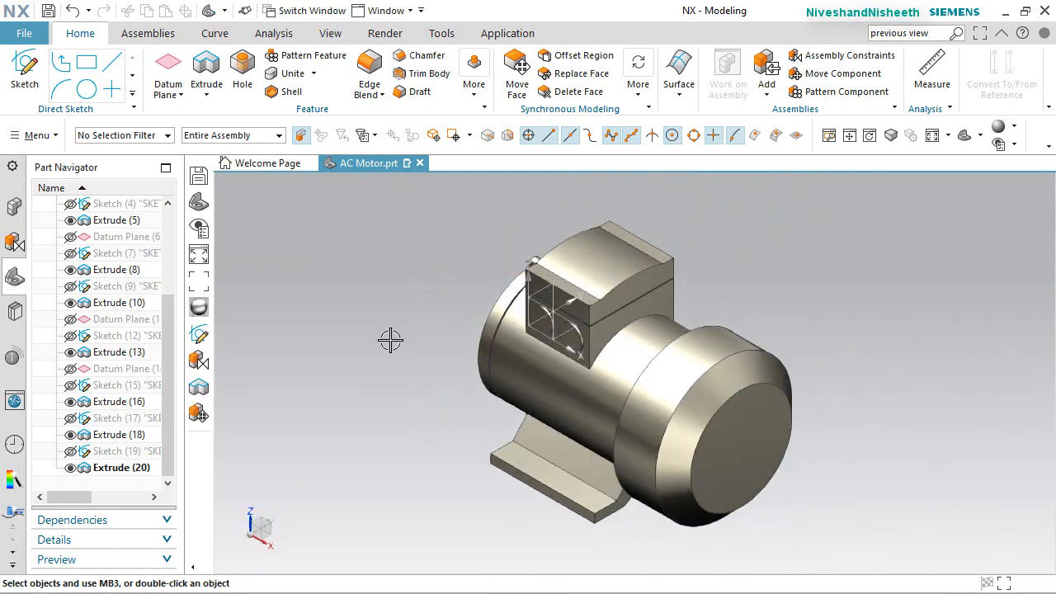
key(ctrl+s)
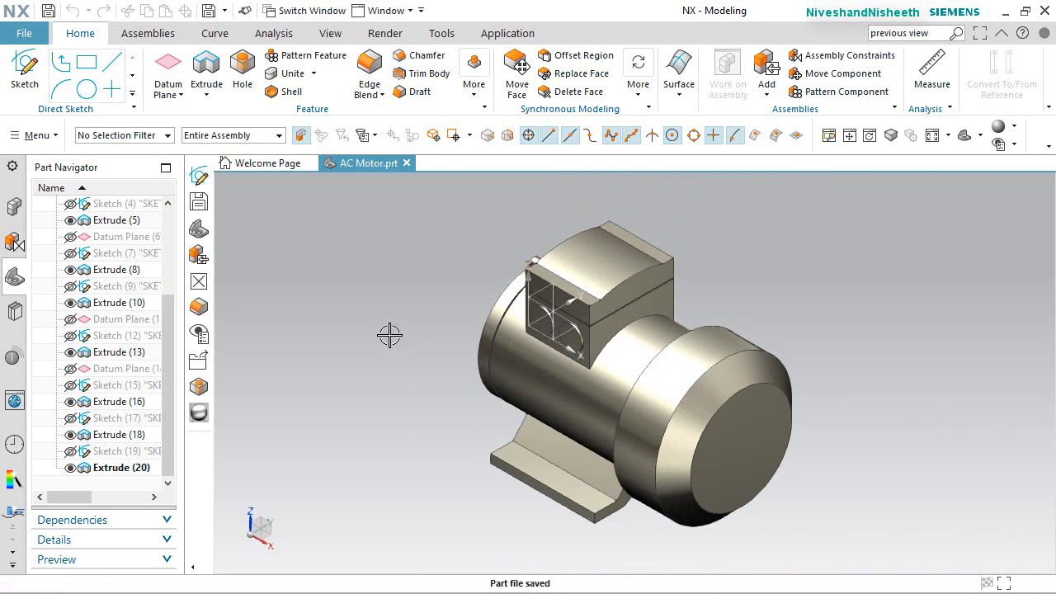
click(252, 510)
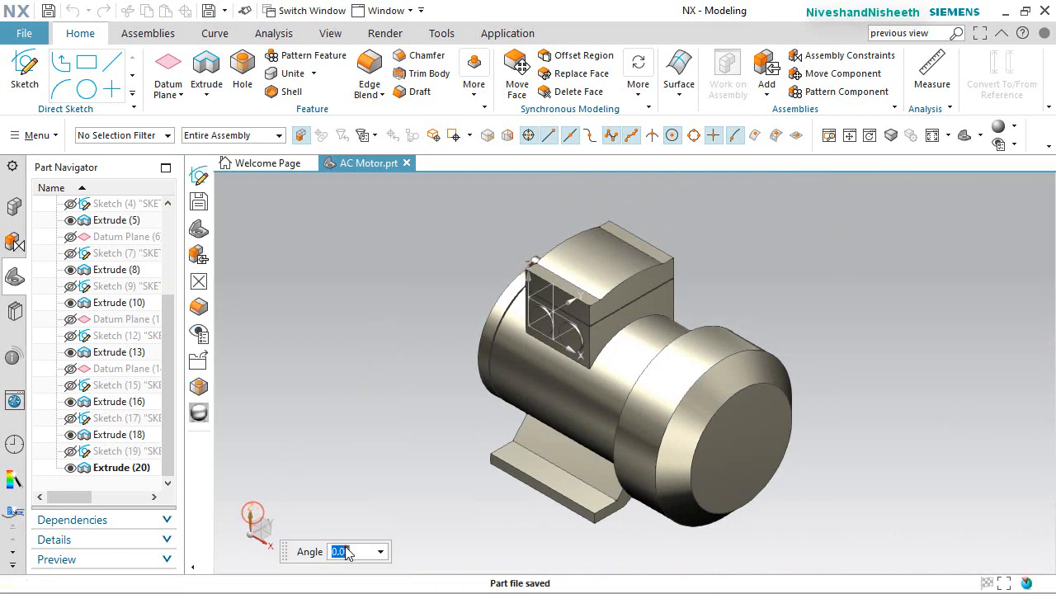
key(Return)
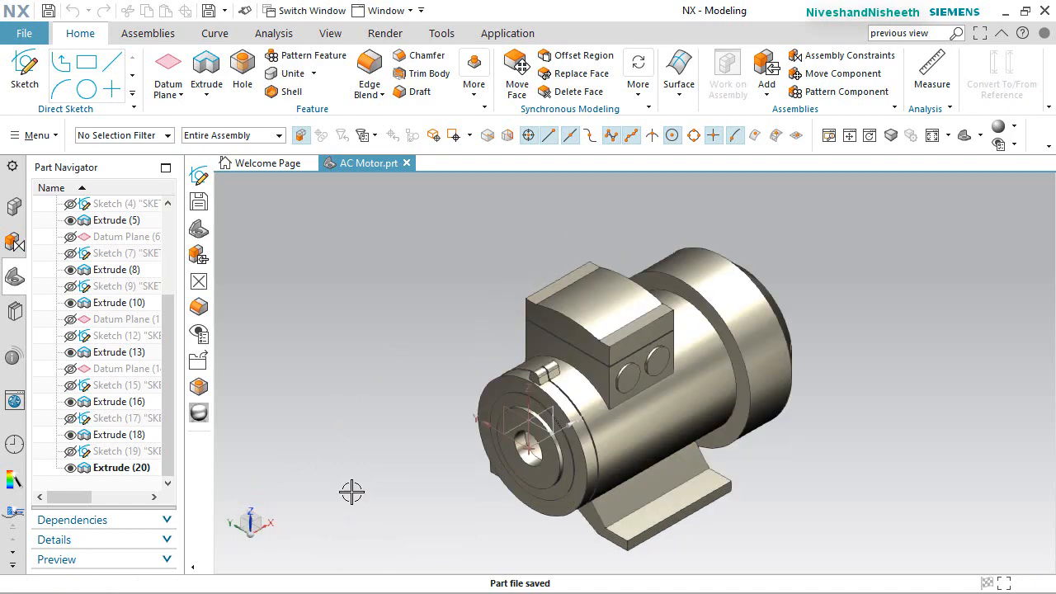
key(ctrl+s)
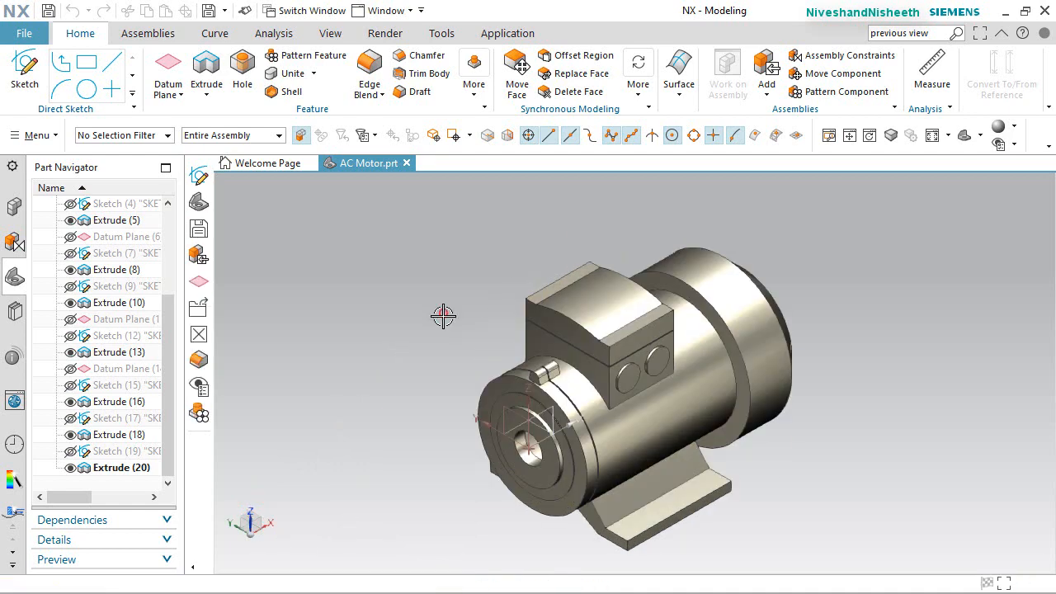
Start a simple General Hole through the body and set its diameter to 0.23622 in
scroll(443, 312, up, 5)
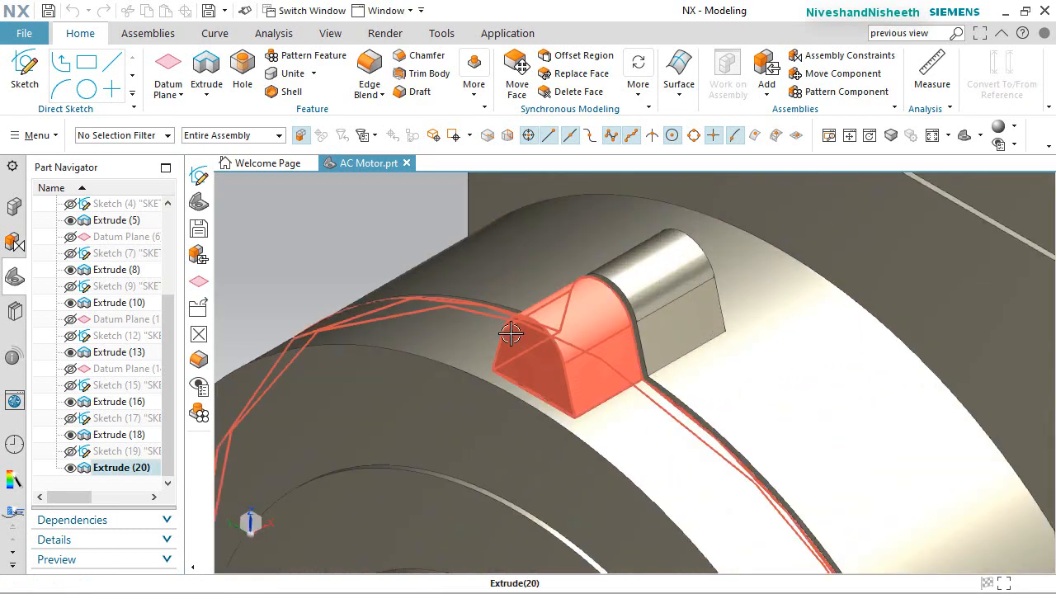
click(244, 69)
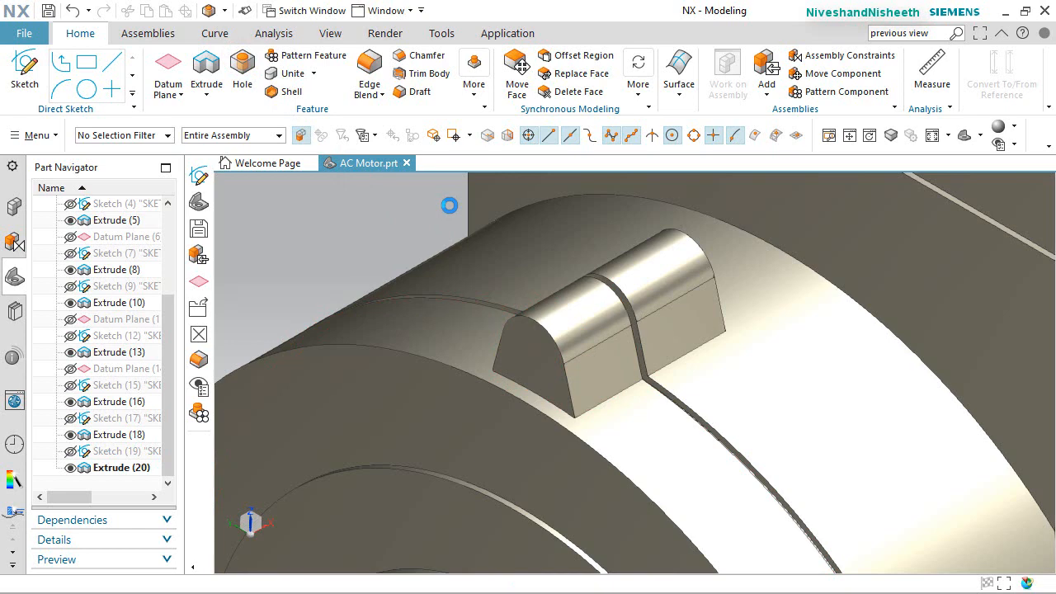
click(442, 214)
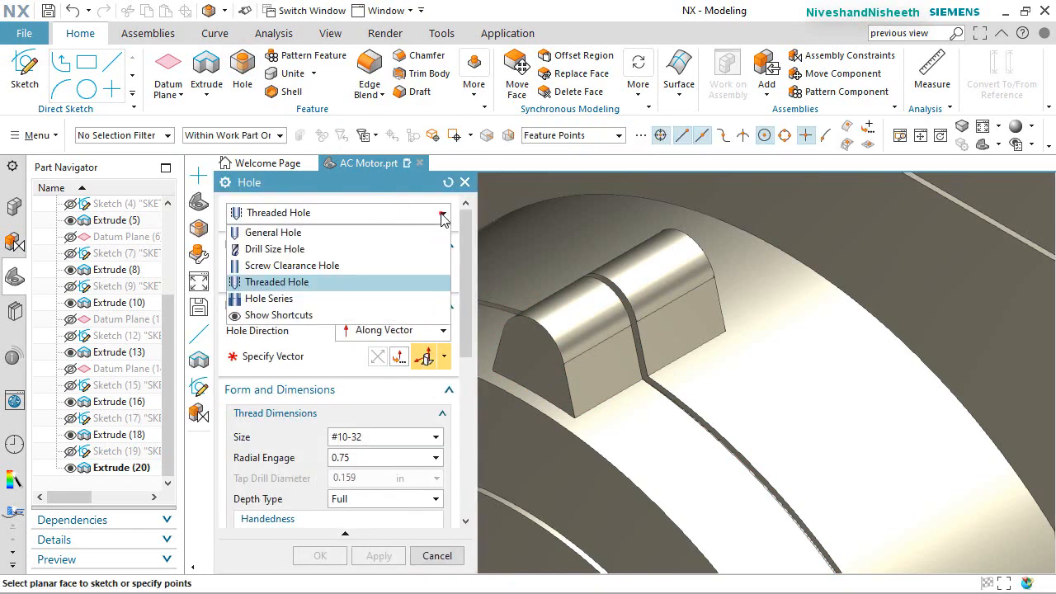
click(313, 232)
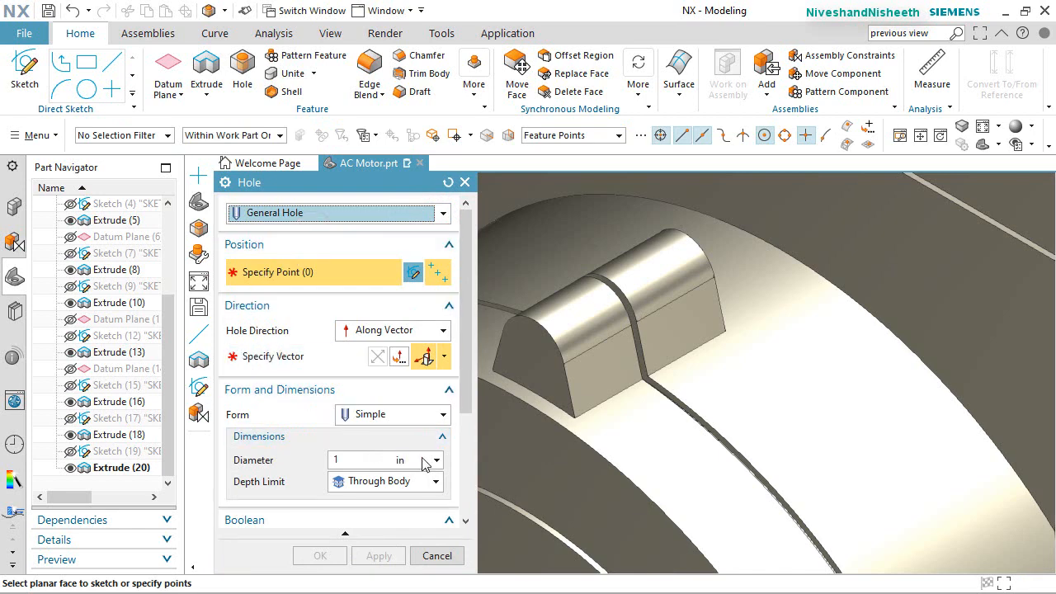
scroll(466, 452, down, 3)
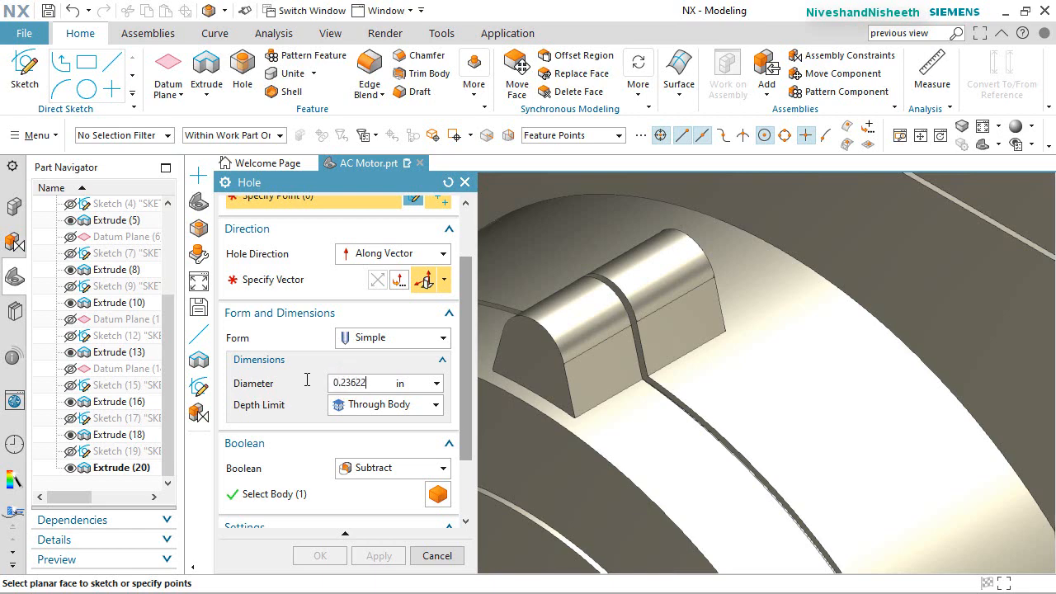
scroll(322, 314, up, 3)
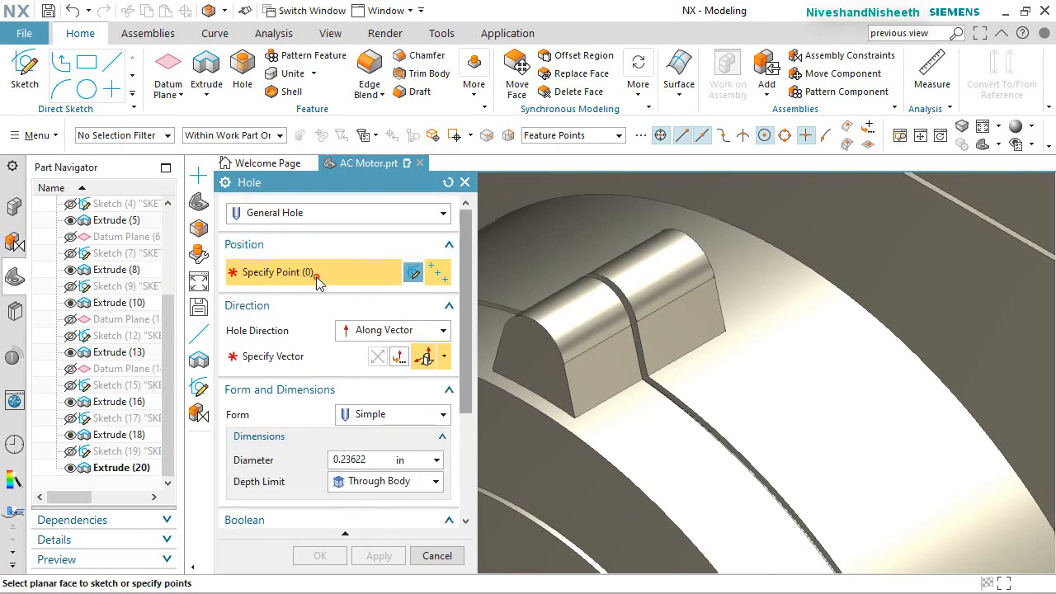
Place the hole's sketch point on the front face of the split lug and leave point placement
click(533, 351)
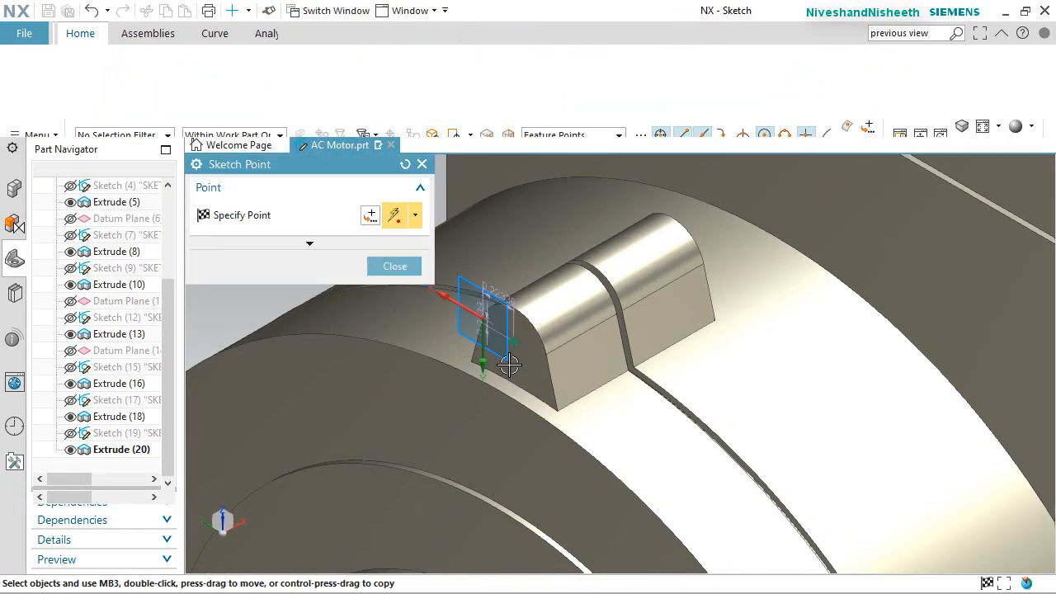
scroll(449, 326, up, 3)
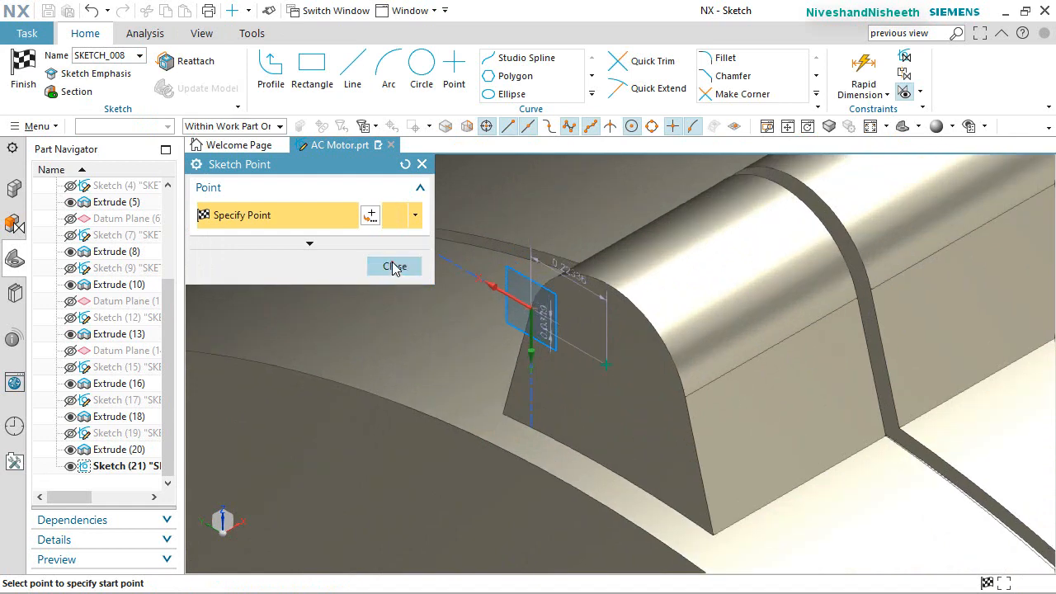
click(395, 266)
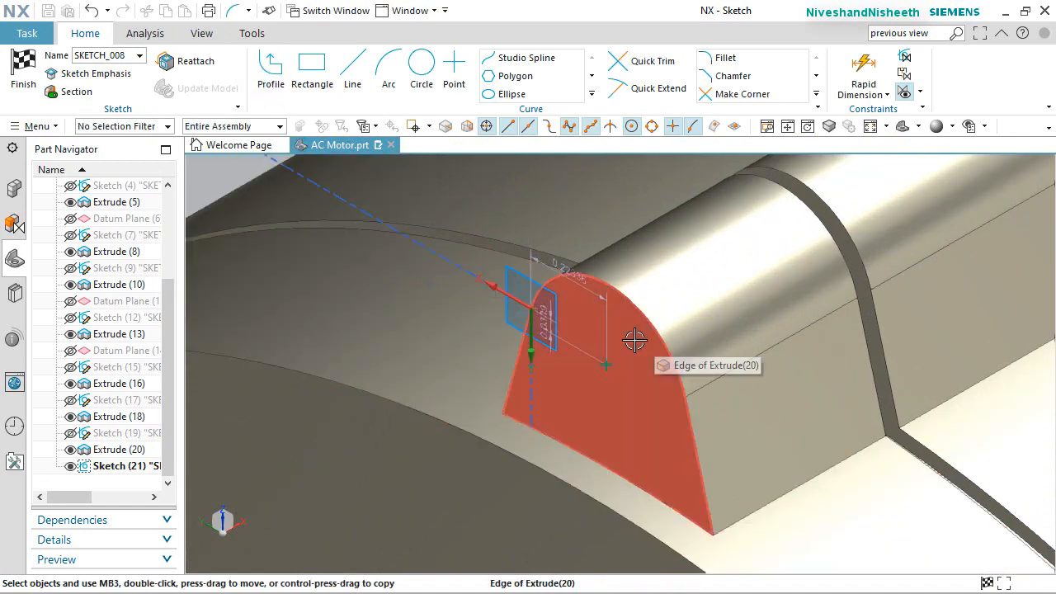
Draw a three-point arc tracing the rounded upper edge of the lug's front face
click(387, 68)
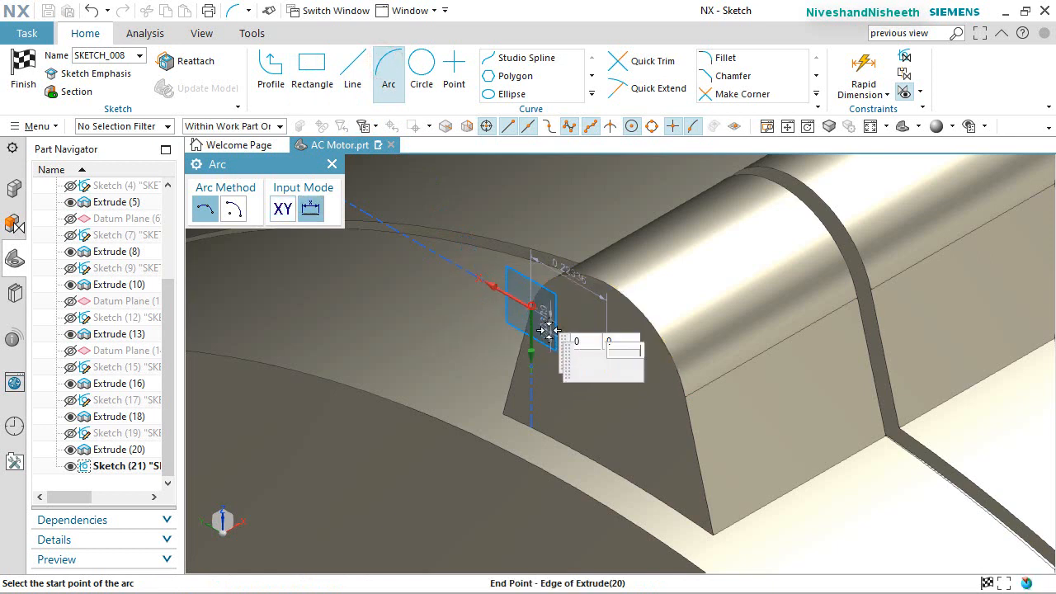
click(533, 304)
click(685, 398)
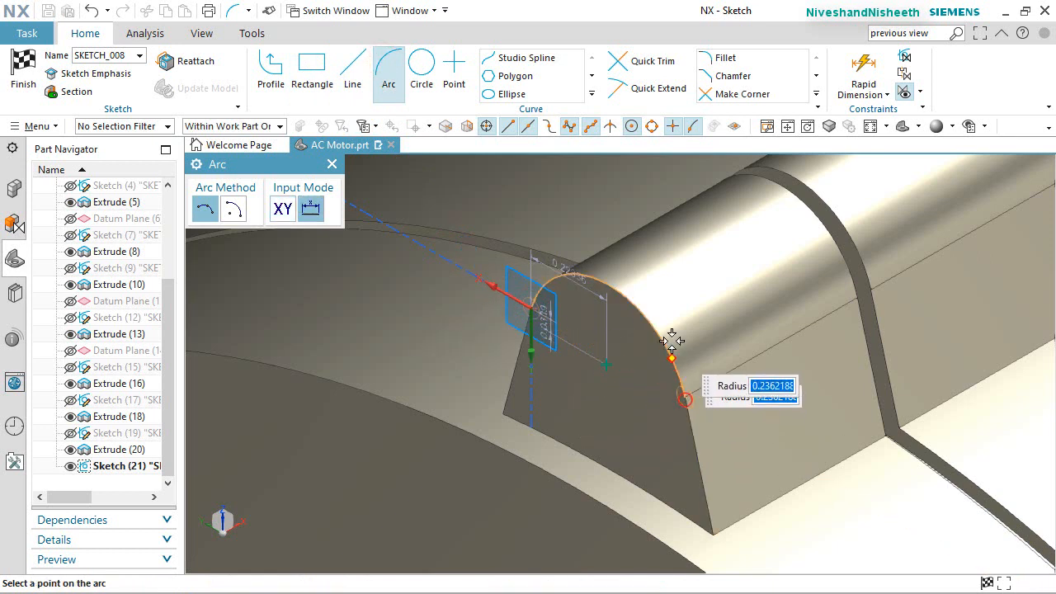
click(632, 296)
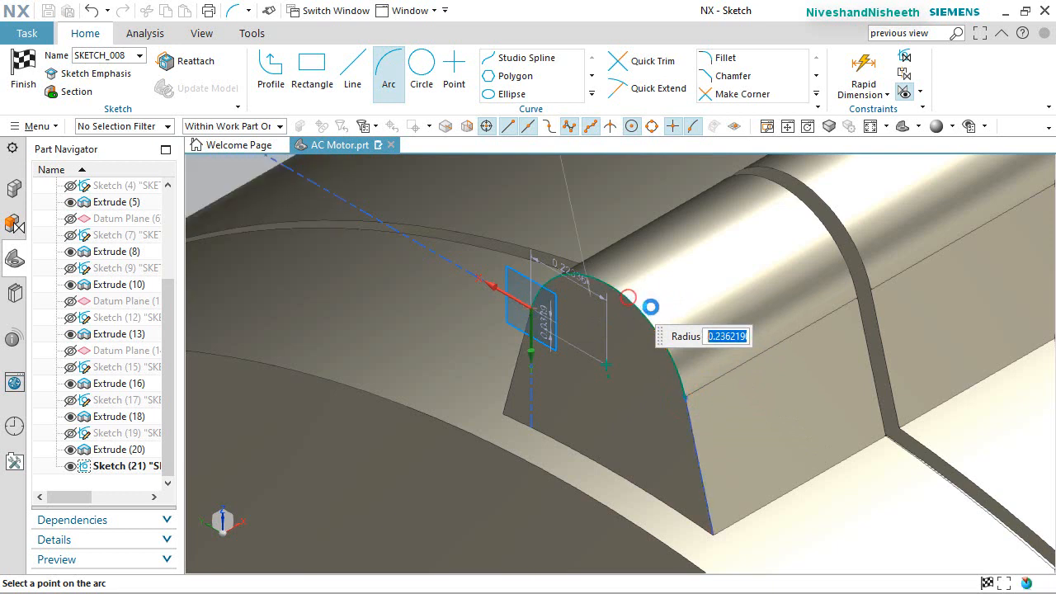
click(331, 164)
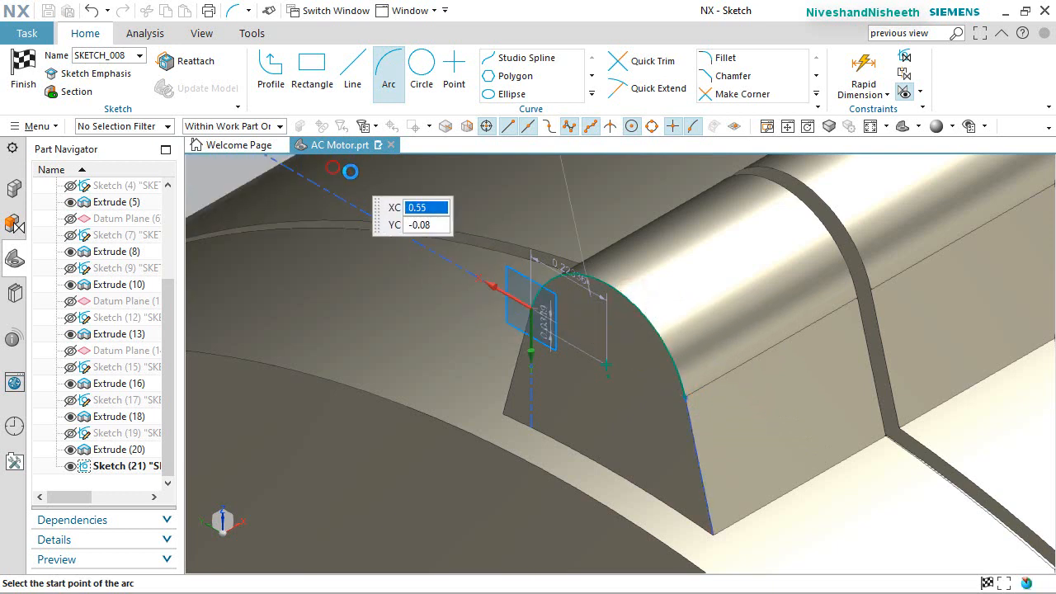
Make the hole's sketch point coincident with the centre of the arc traced on the lug edge
scroll(616, 395, up, 2)
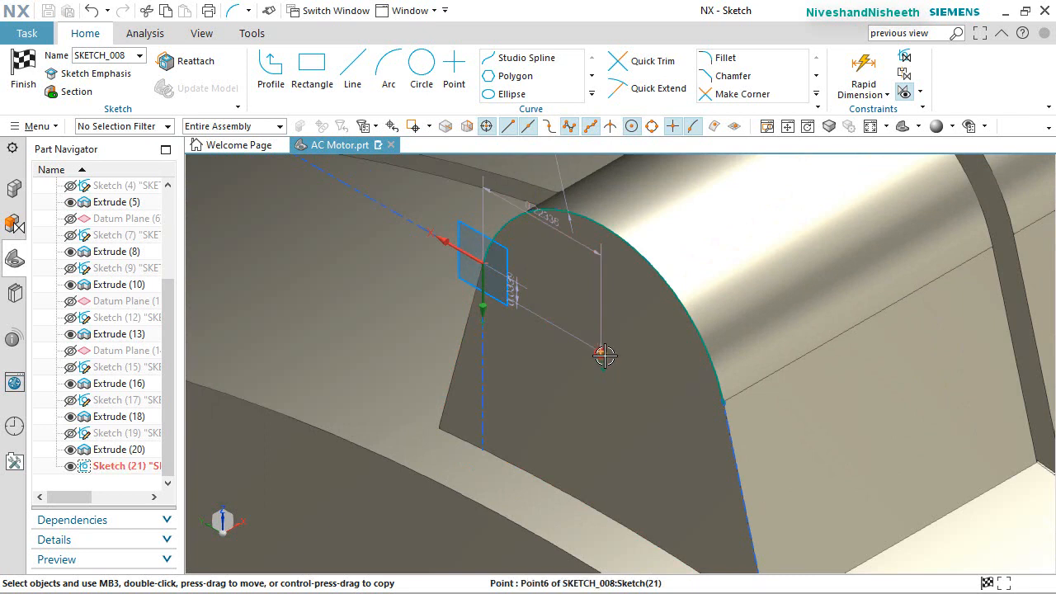
click(600, 352)
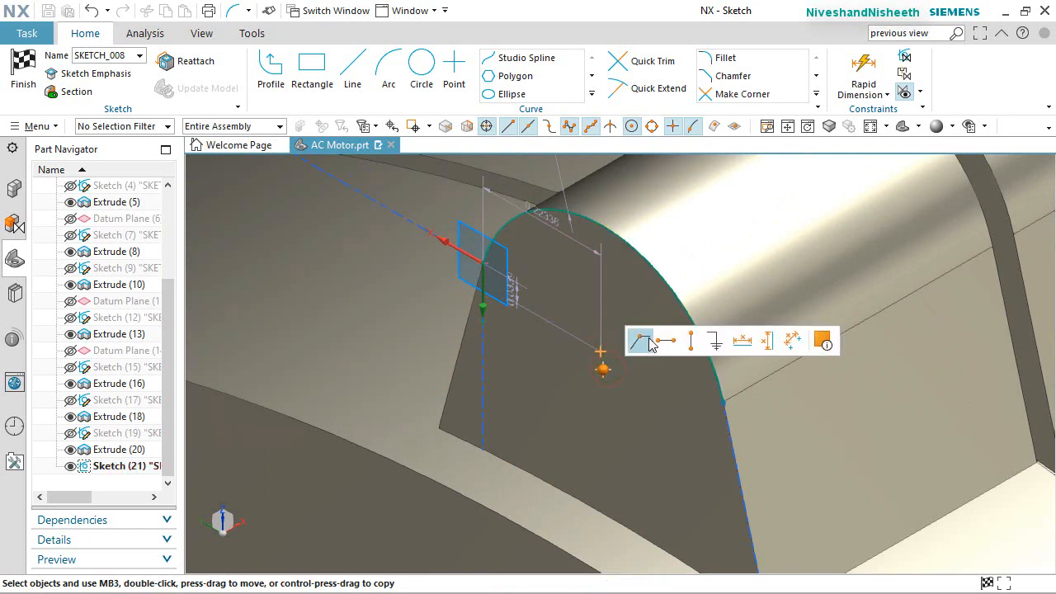
click(650, 343)
click(639, 242)
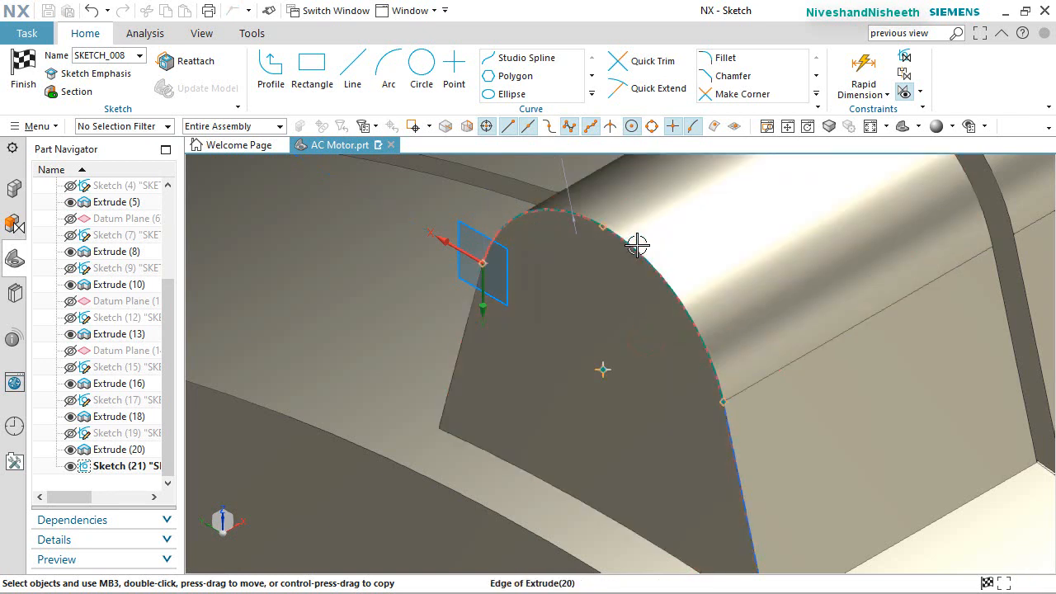
Convert the traced arc to reference geometry and finish the hole's position sketch
click(632, 241)
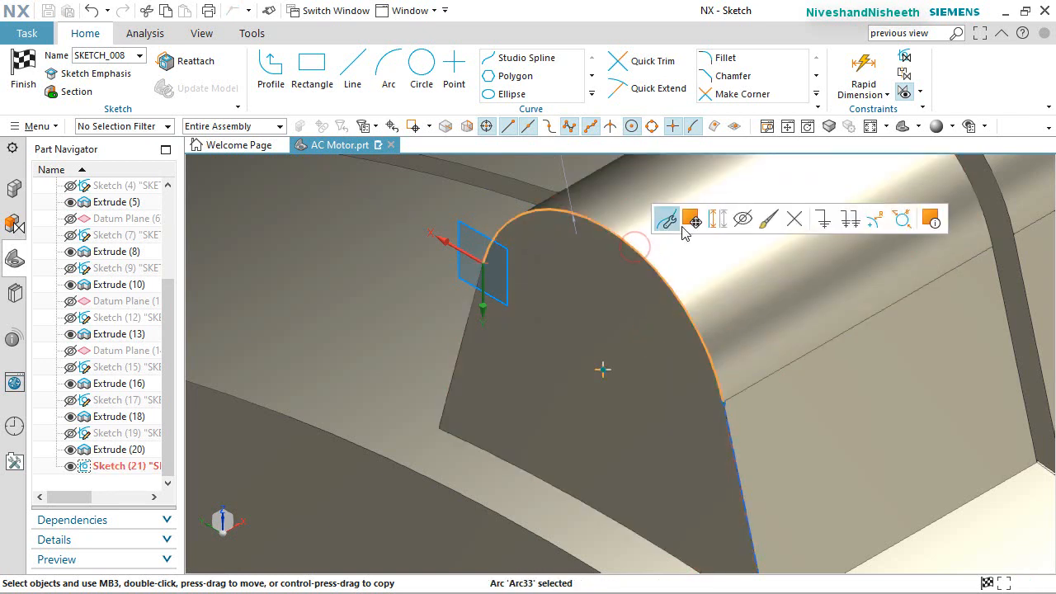
click(719, 221)
key(ctrl+q)
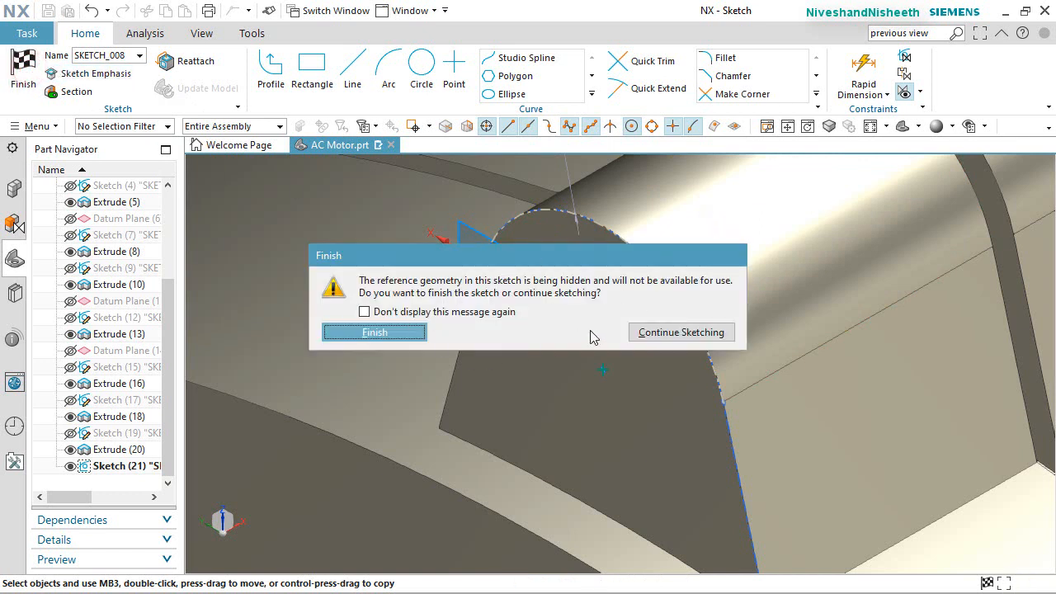
click(380, 332)
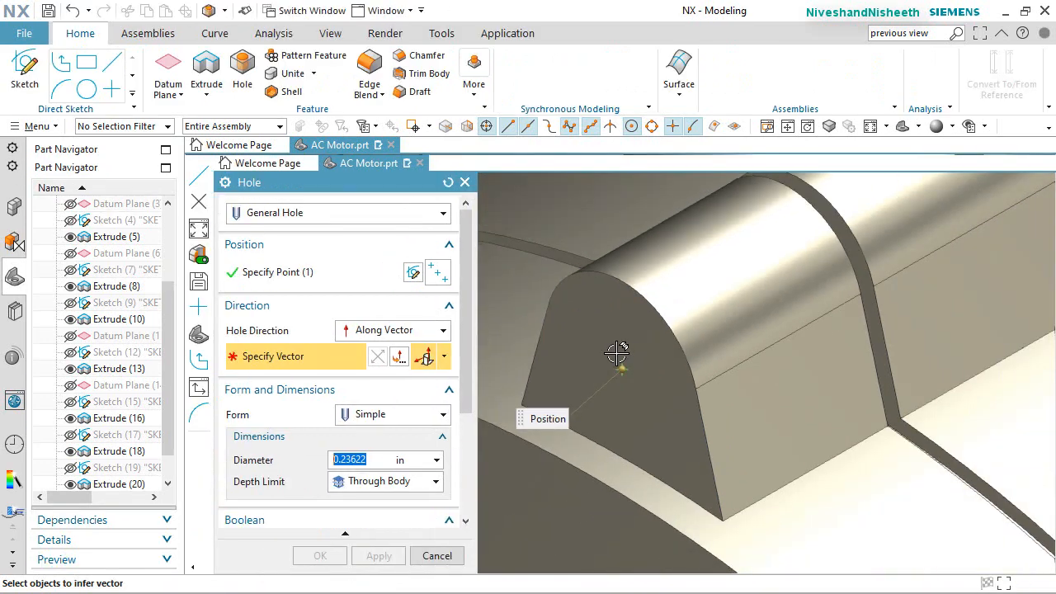
Set the hole direction to Normal to Face so it runs perpendicular to the lug's front face
scroll(710, 338, down, 5)
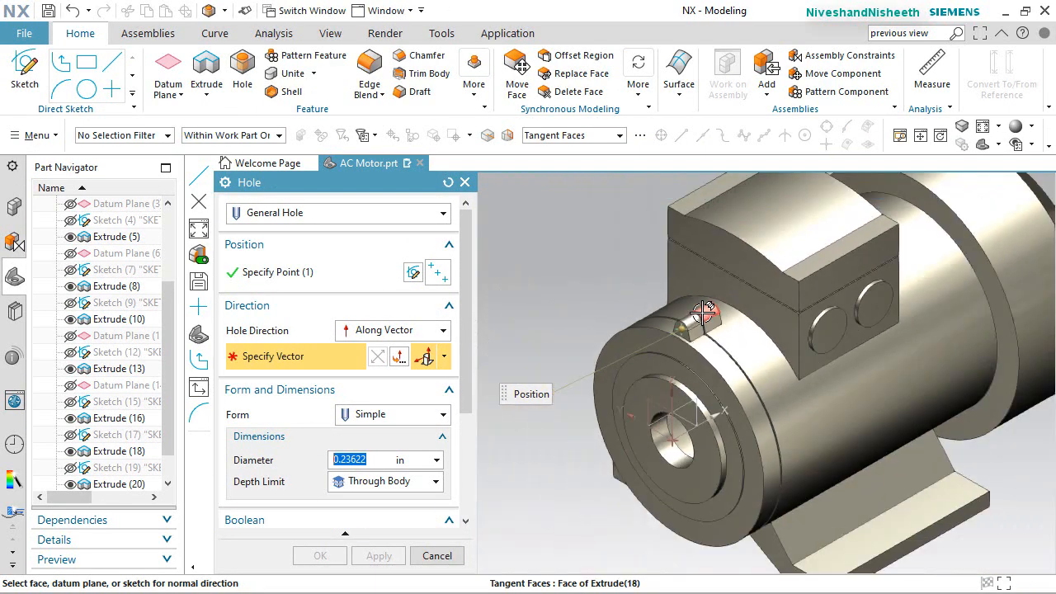
scroll(726, 350, up, 2)
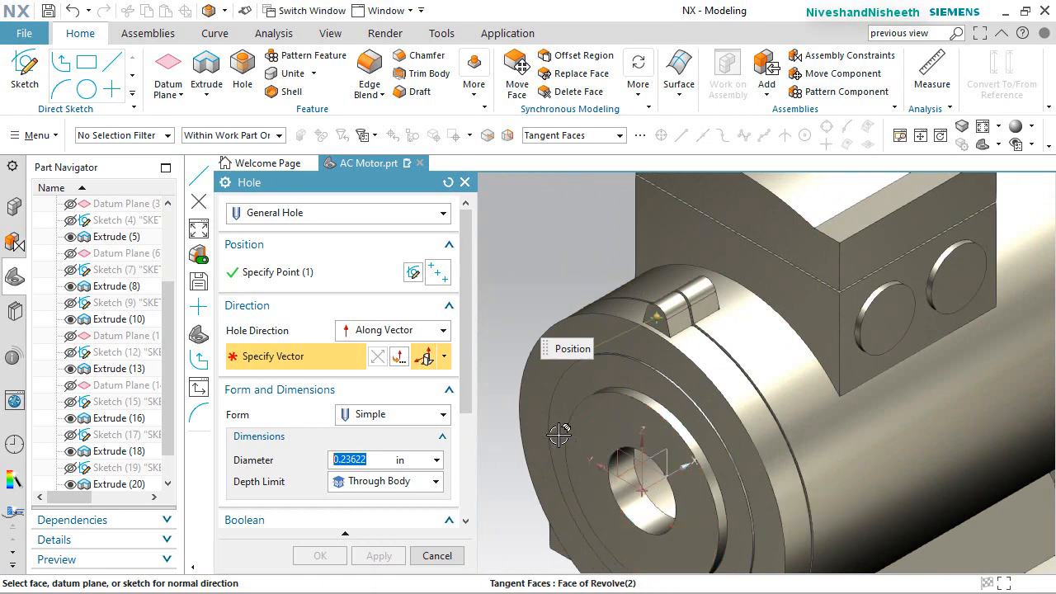
click(443, 331)
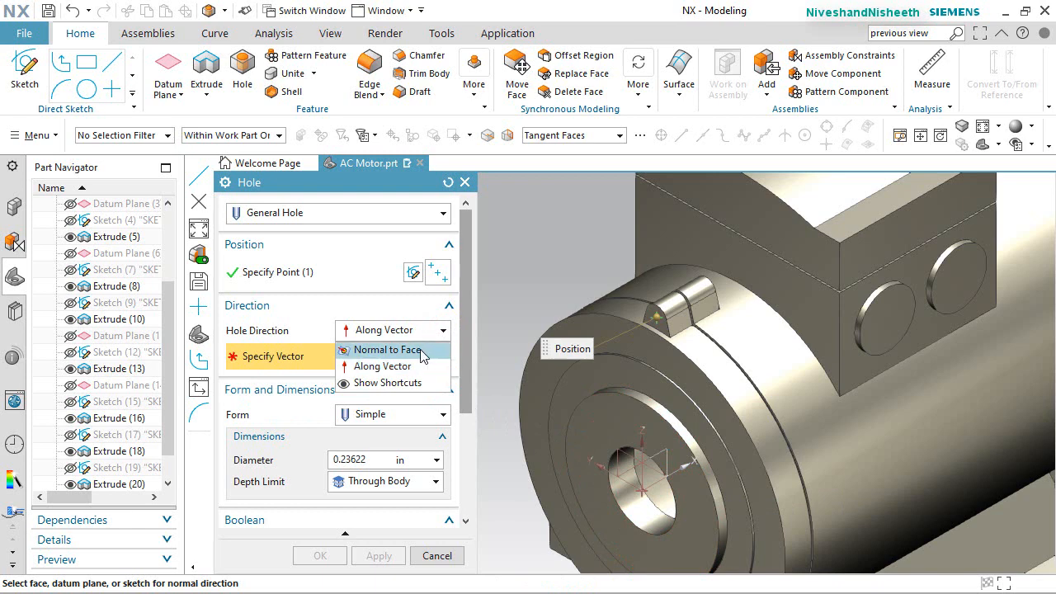
click(421, 350)
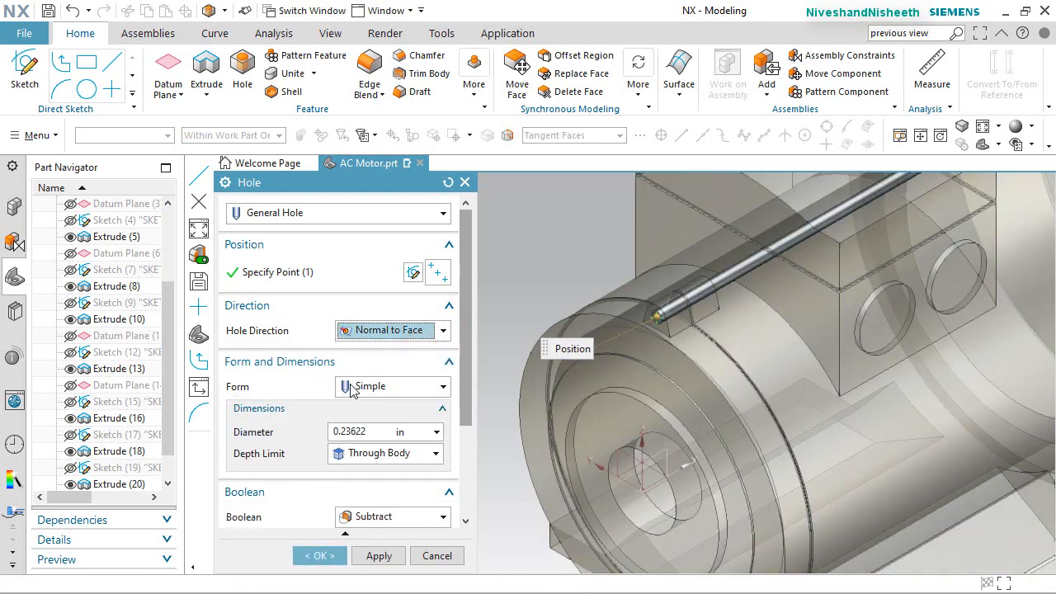
Limit the hole depth with Until Selected at the rear face of the lug, and create the hole
click(436, 453)
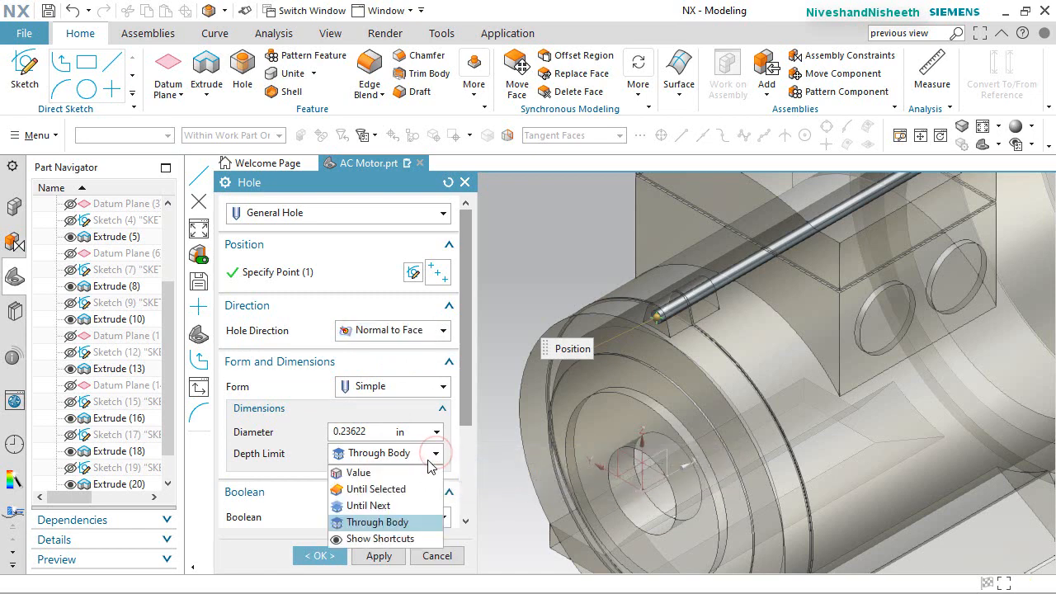
click(395, 490)
middle_drag(747, 314, 677, 314)
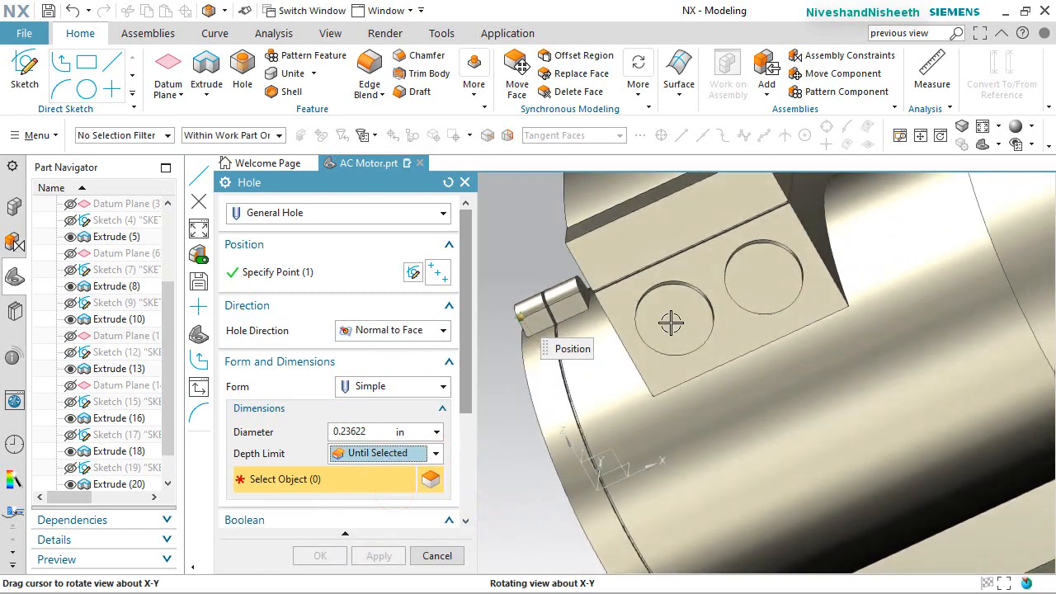
scroll(575, 278, up, 5)
click(588, 295)
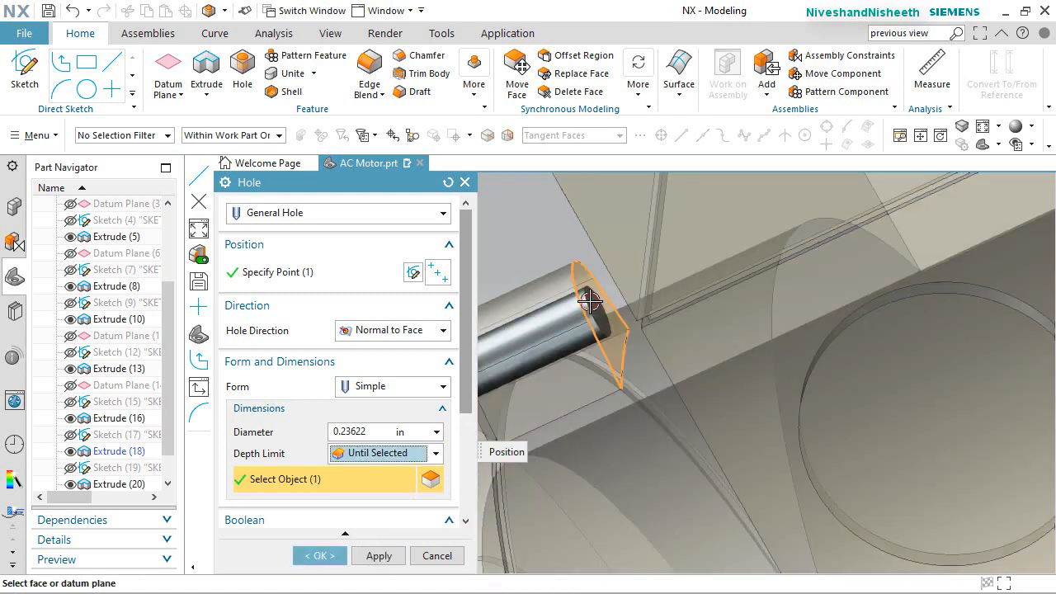
click(319, 555)
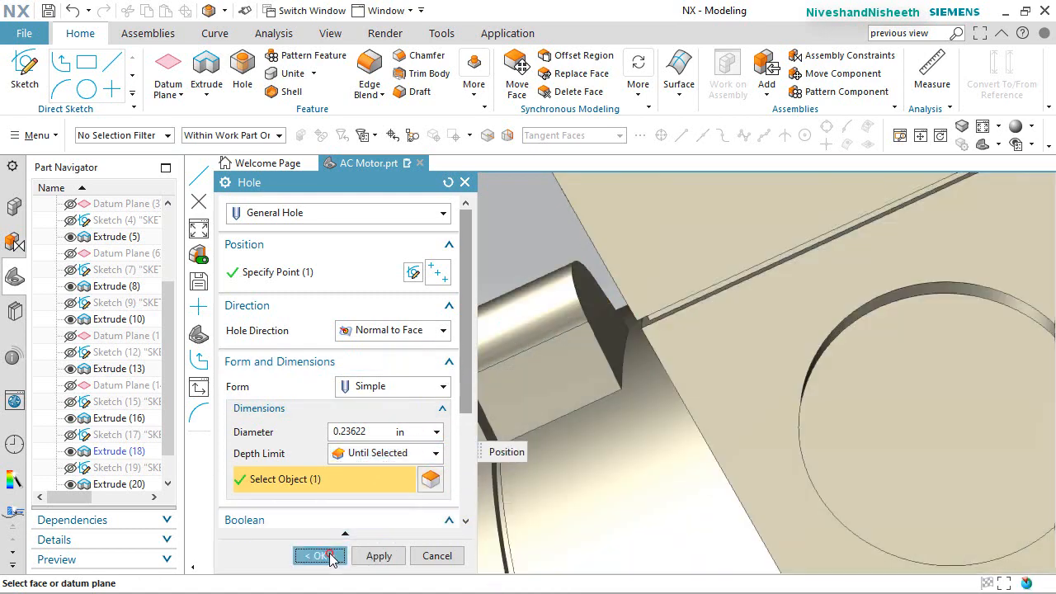
Save the part in isometric view, and rotate the view 90° about the Z axis to show the drilled lug
middle_drag(478, 377, 512, 359)
click(331, 313)
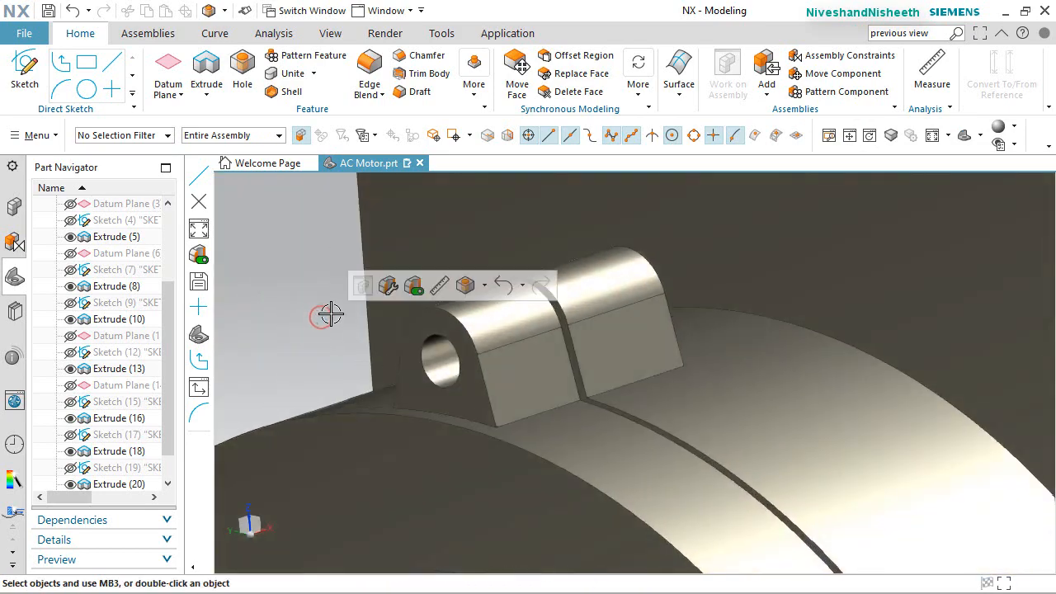
key(End)
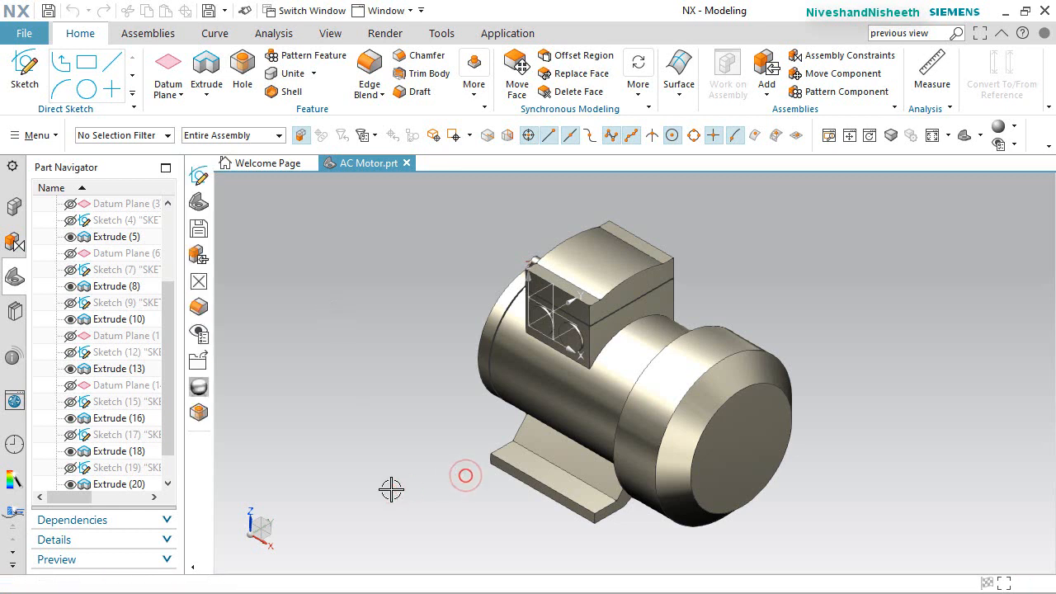
click(247, 512)
click(331, 551)
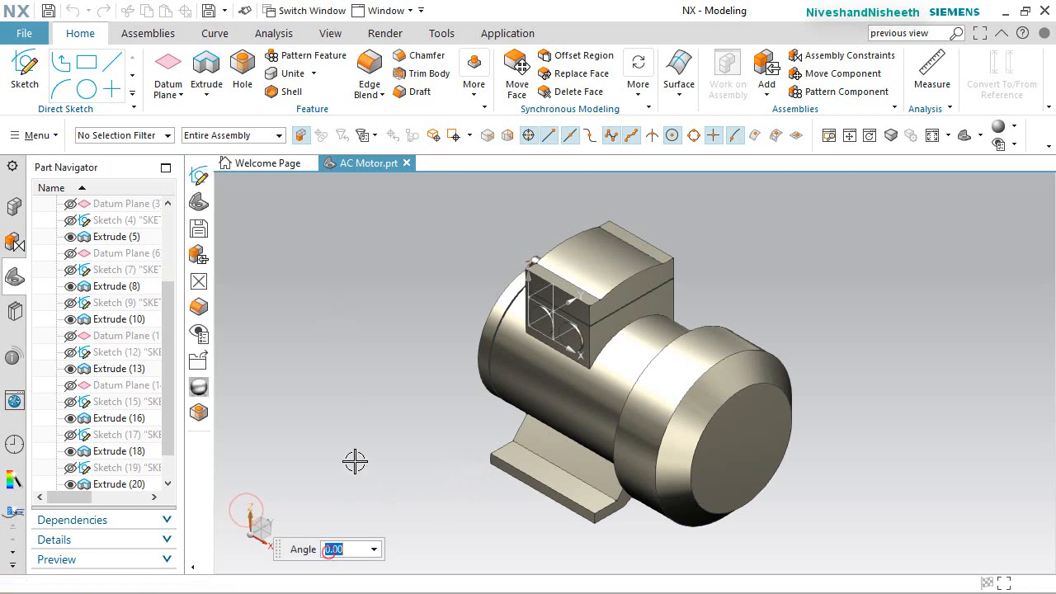
key(Return)
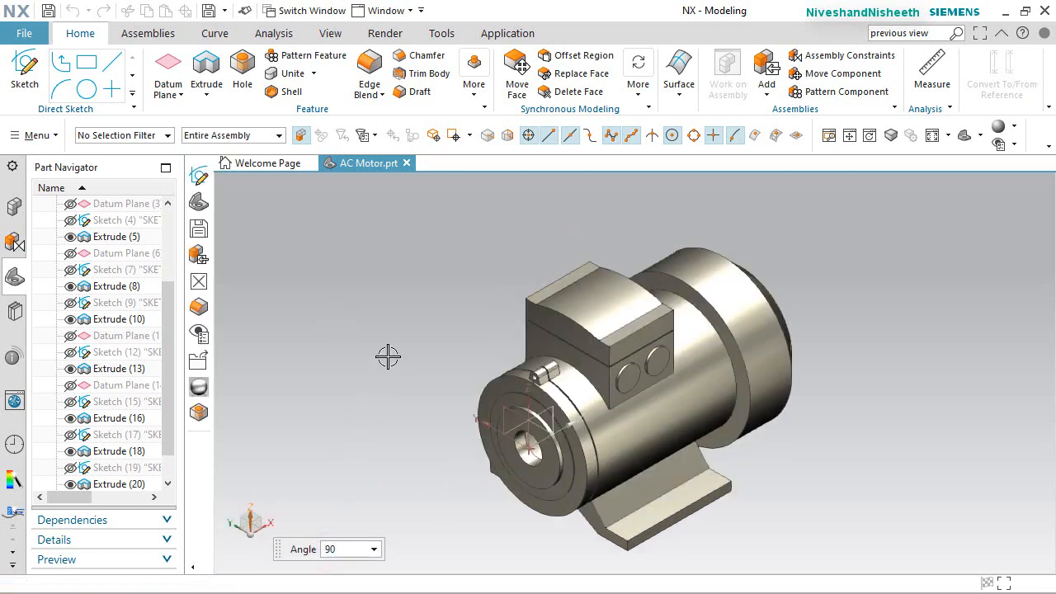
key(Escape)
scroll(546, 483, down, 3)
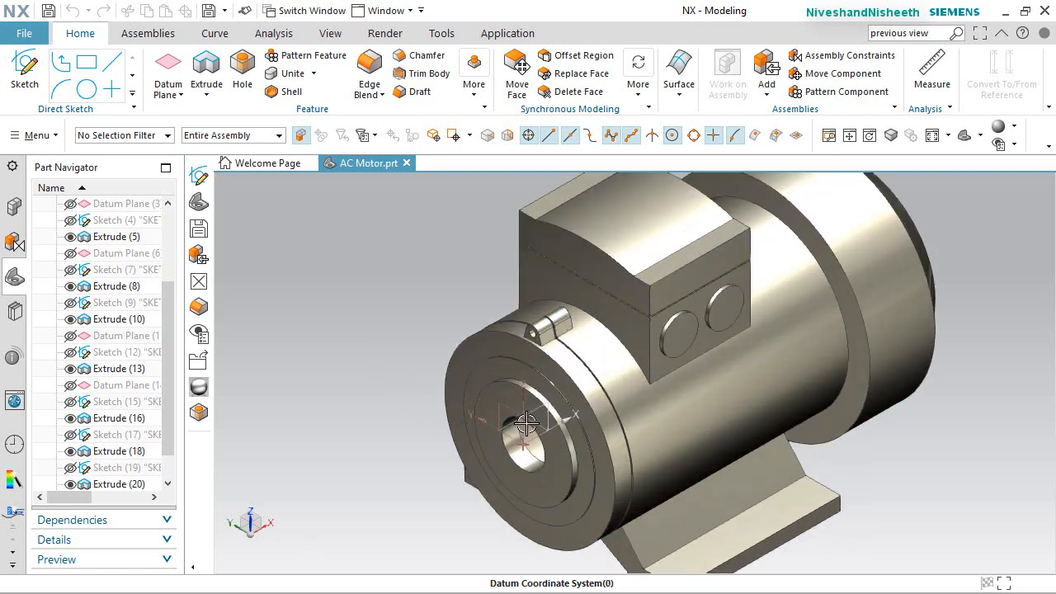
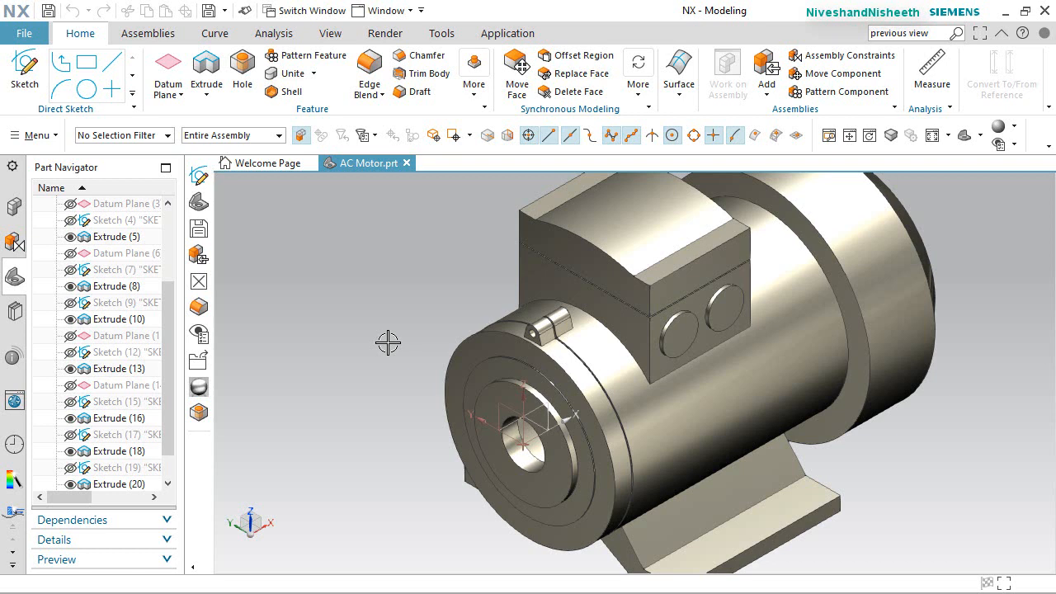
Start a Pattern Feature with the two lug extrudes, Extrude (18) and Extrude (20), and the simple hole as the features
click(335, 56)
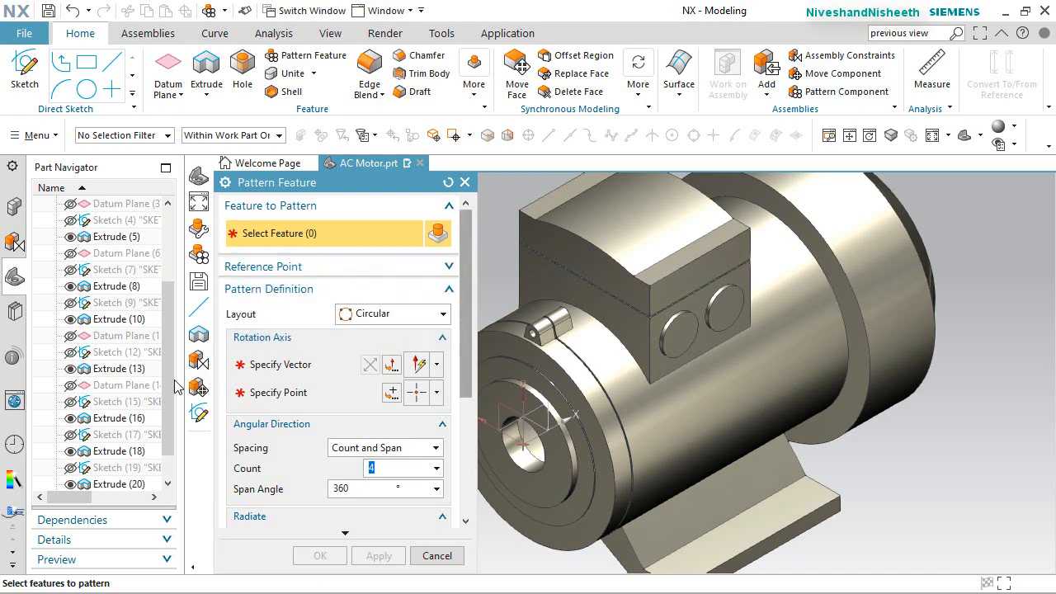
drag(169, 392, 171, 458)
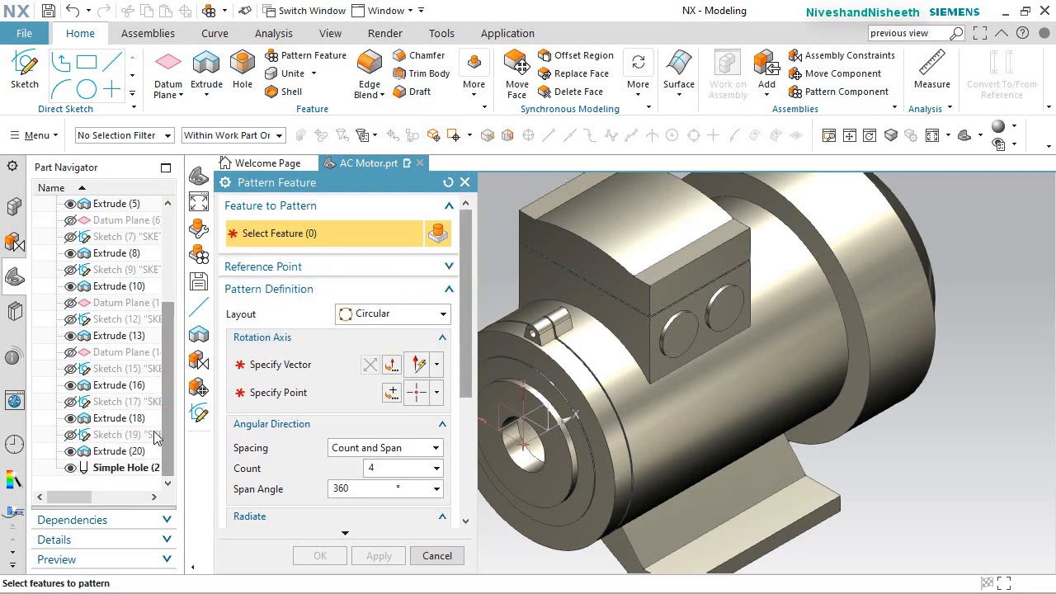
click(127, 418)
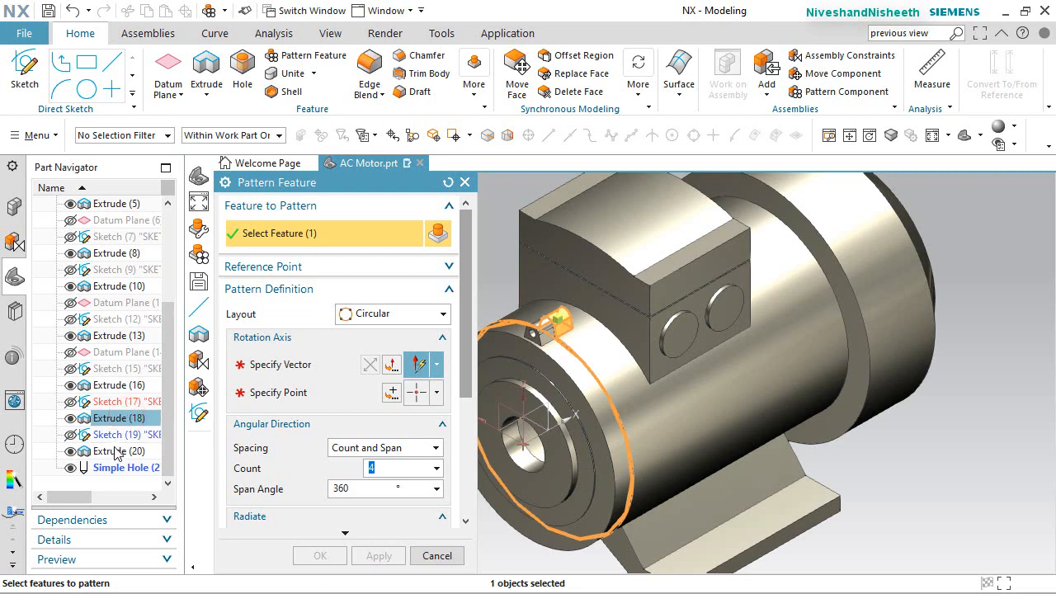
click(113, 452)
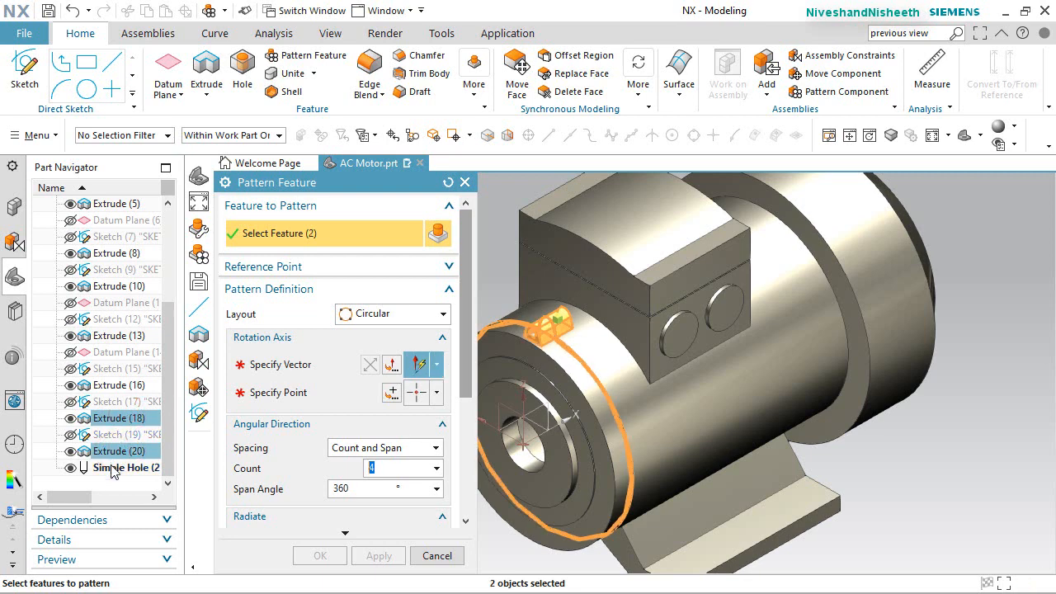
click(111, 468)
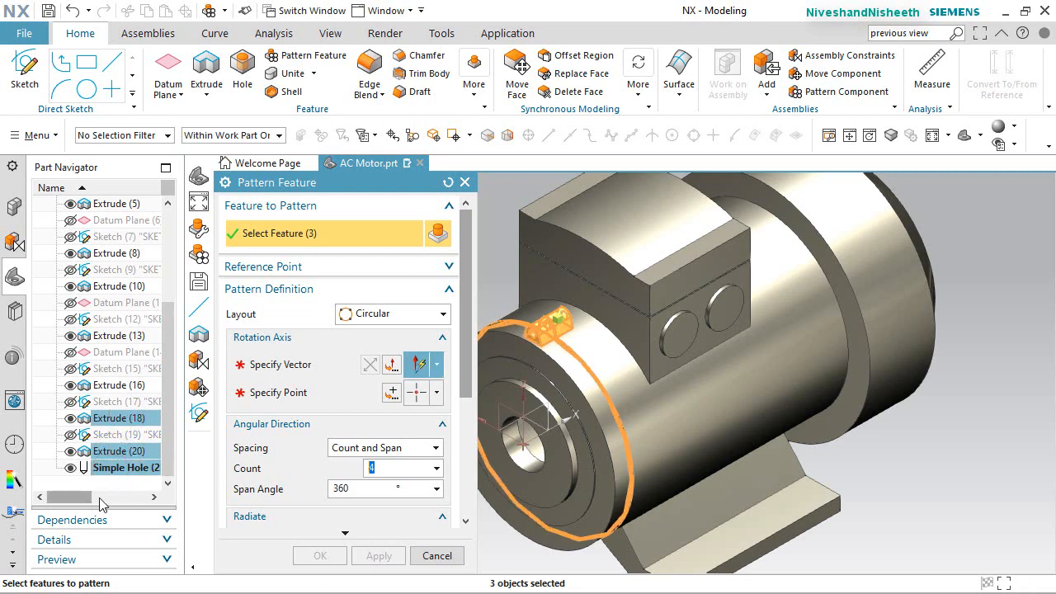
Create the circular pattern about the X axis through the front bore's centre, with count 4 and span angle 360°
click(316, 364)
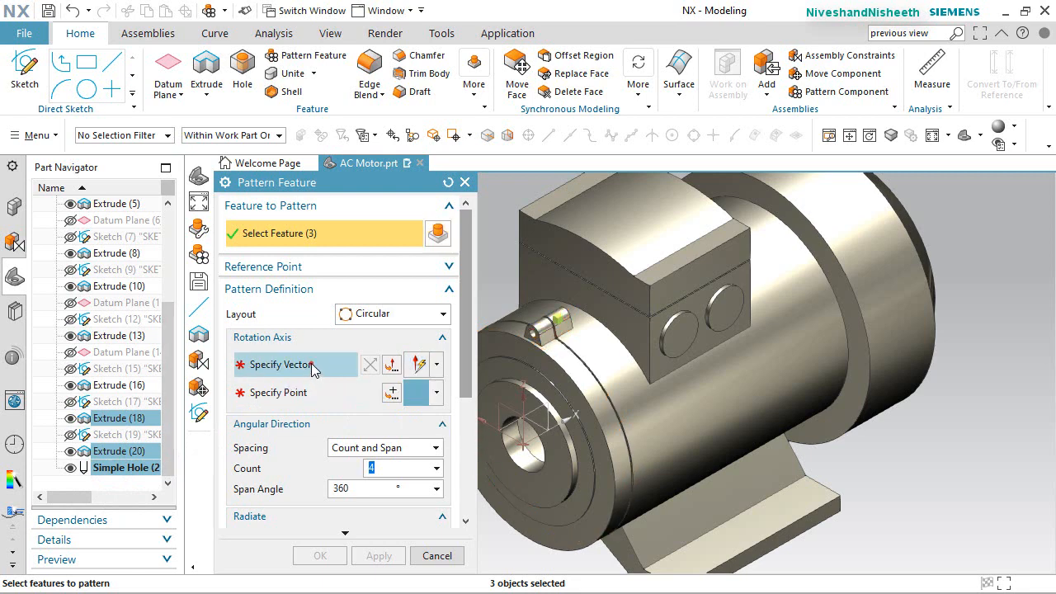
click(658, 347)
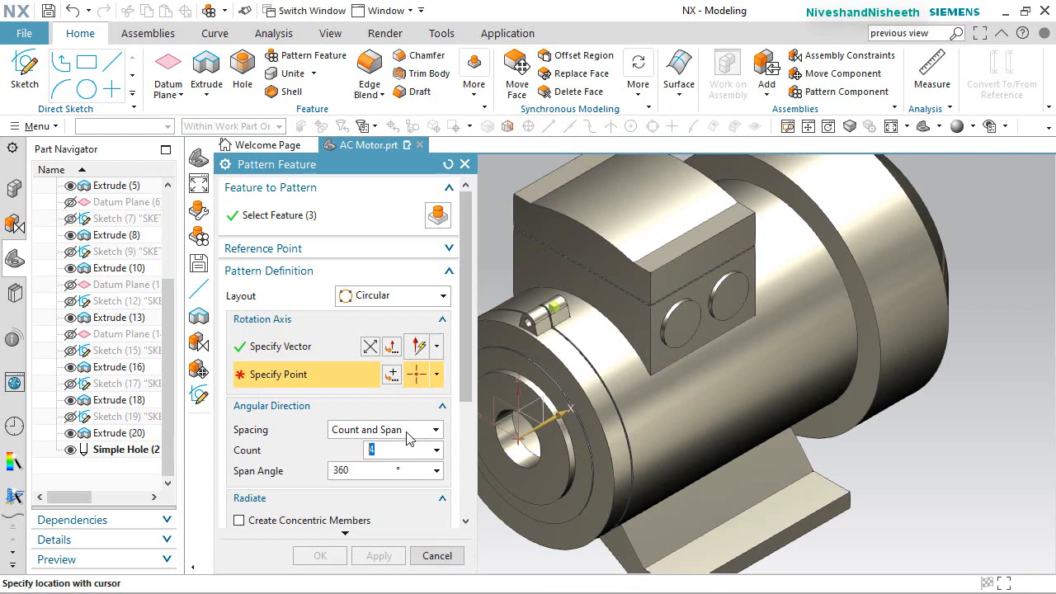
click(519, 439)
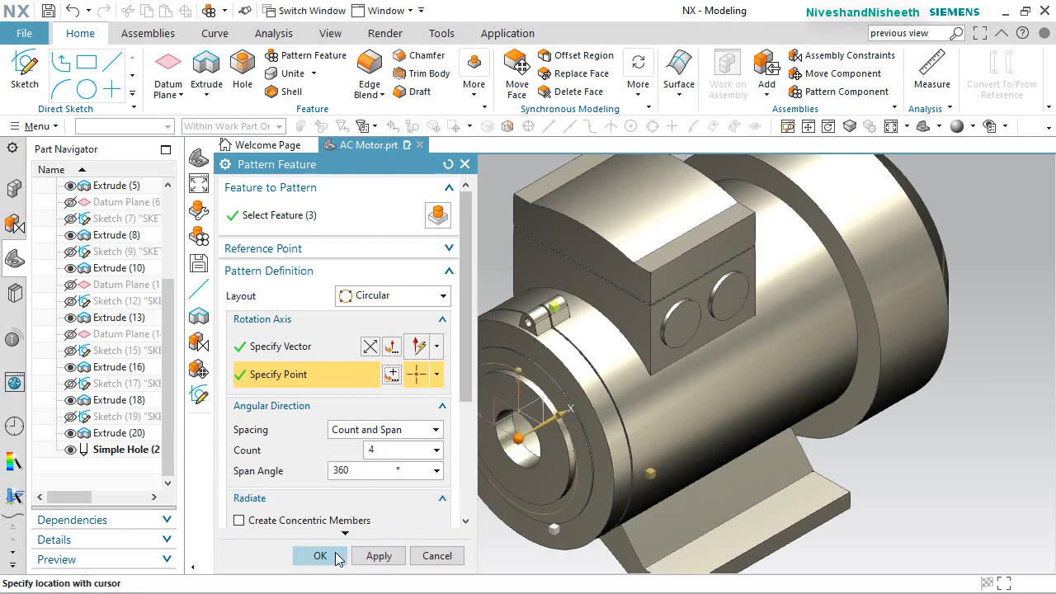
click(320, 555)
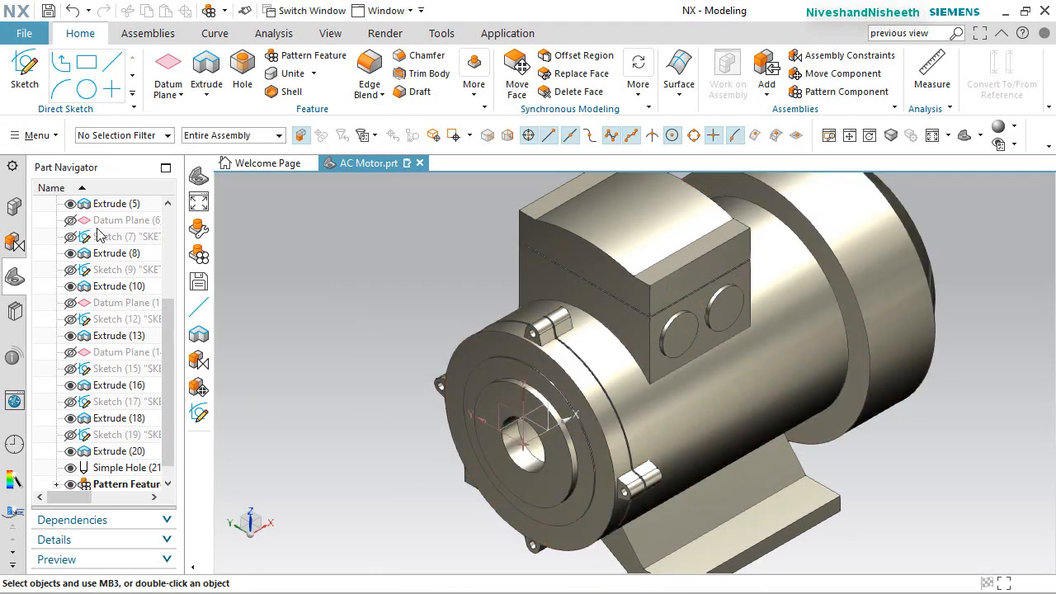
Hide the datum coordinate system and inspect the patterned lugs around the front flange
scroll(89, 227, up, 3)
click(70, 270)
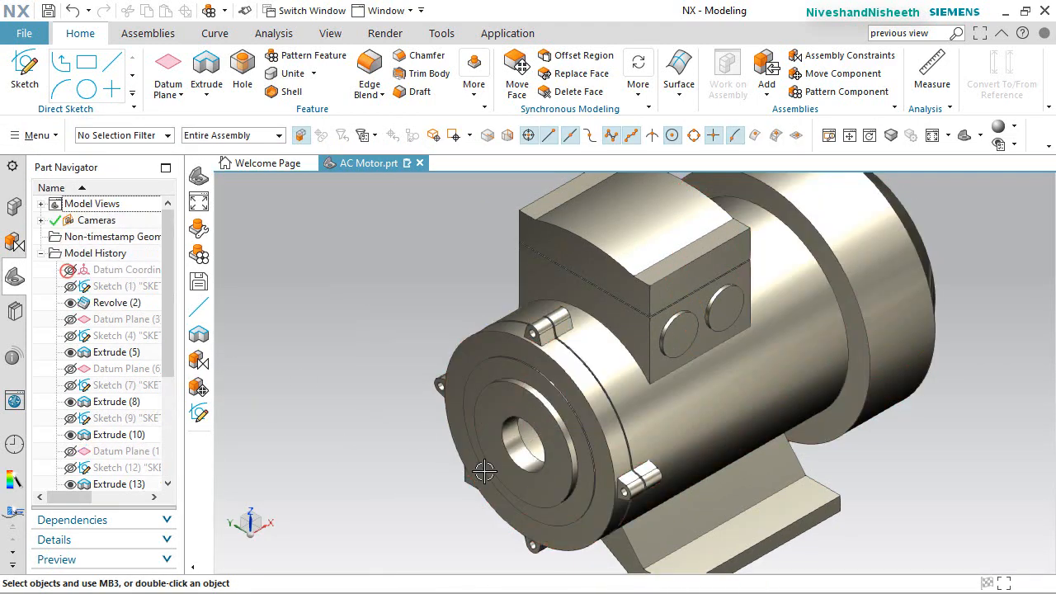
scroll(561, 520, up, 2)
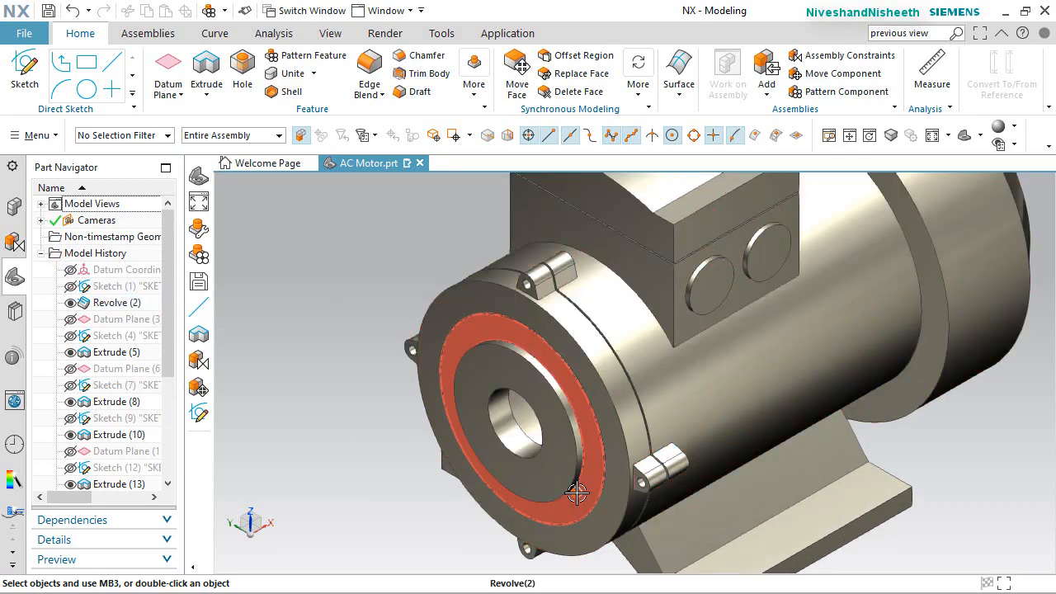
middle_drag(575, 488, 495, 521)
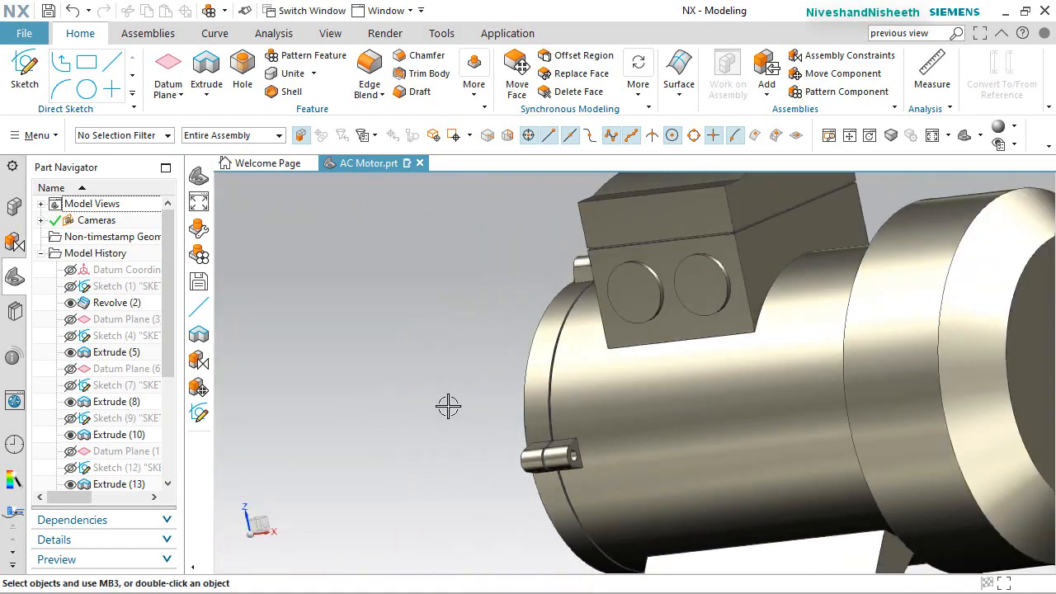
Save the part in isometric view, and turn the view 90° about the Z axis to show the patterned lugs
key(End)
key(ctrl+s)
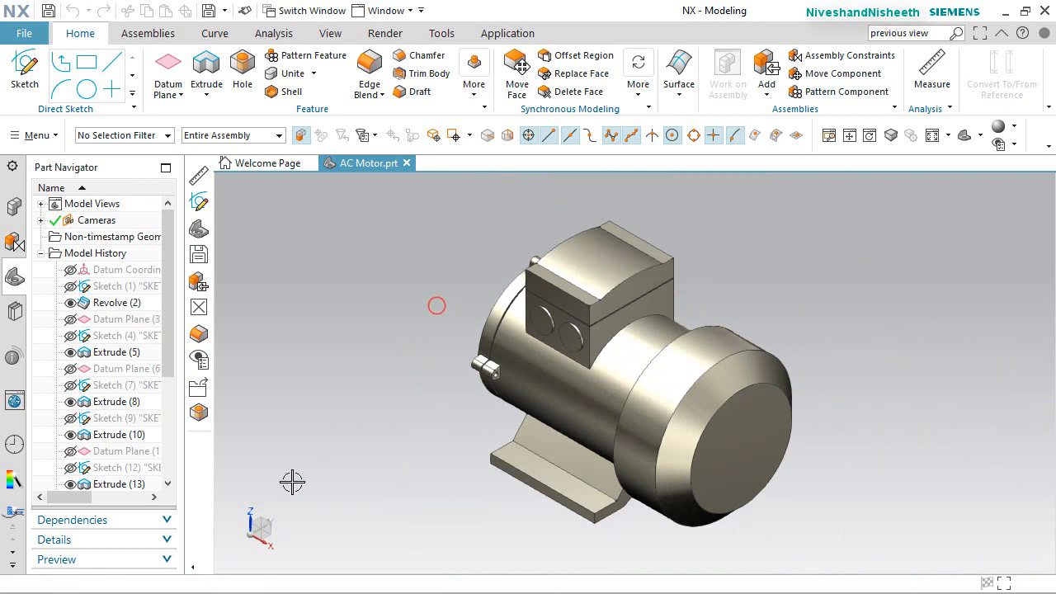
click(248, 516)
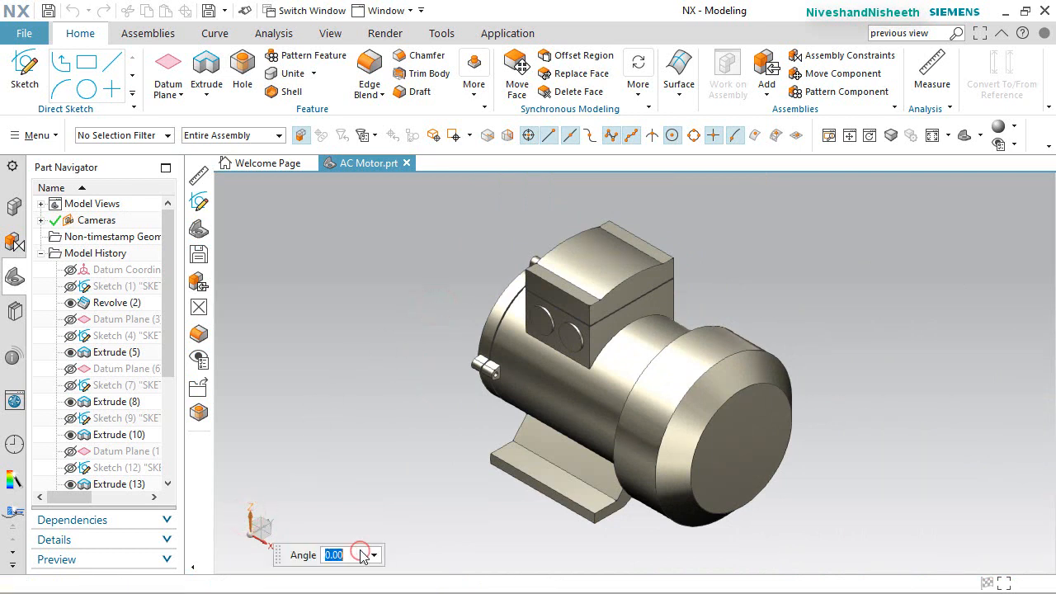
text(90)
key(Return)
key(Escape)
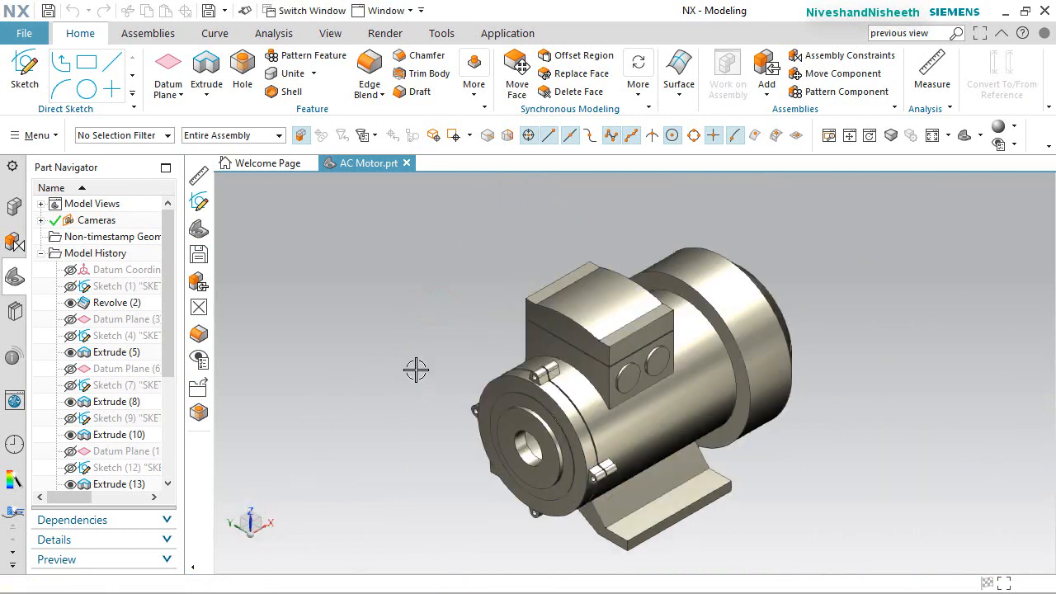
Blend the front flange's outer circular edge with a circular G1 edge blend of radius 0.07874 in
click(368, 66)
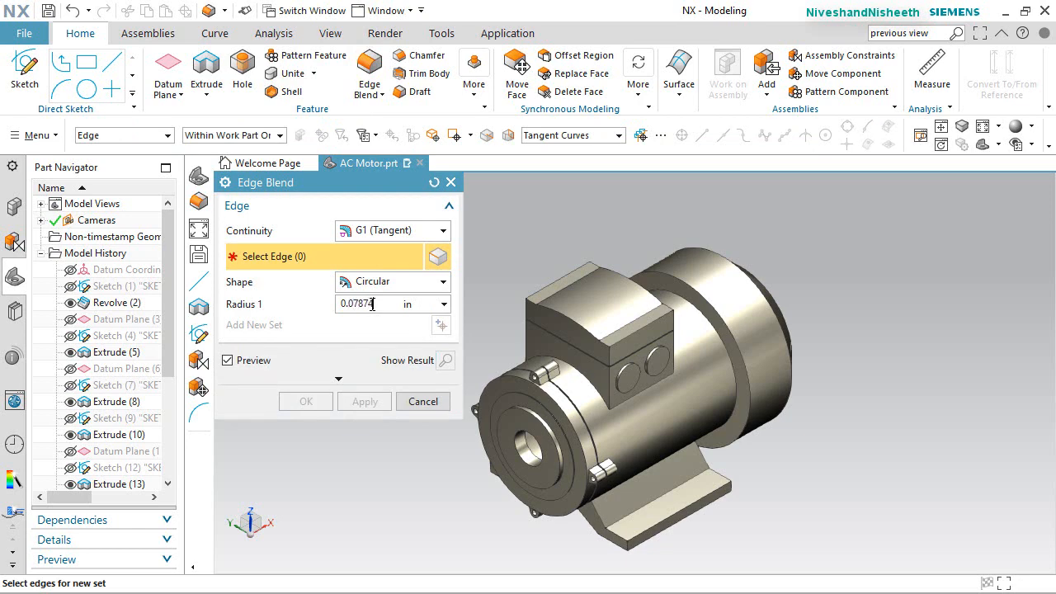
scroll(487, 366, up, 5)
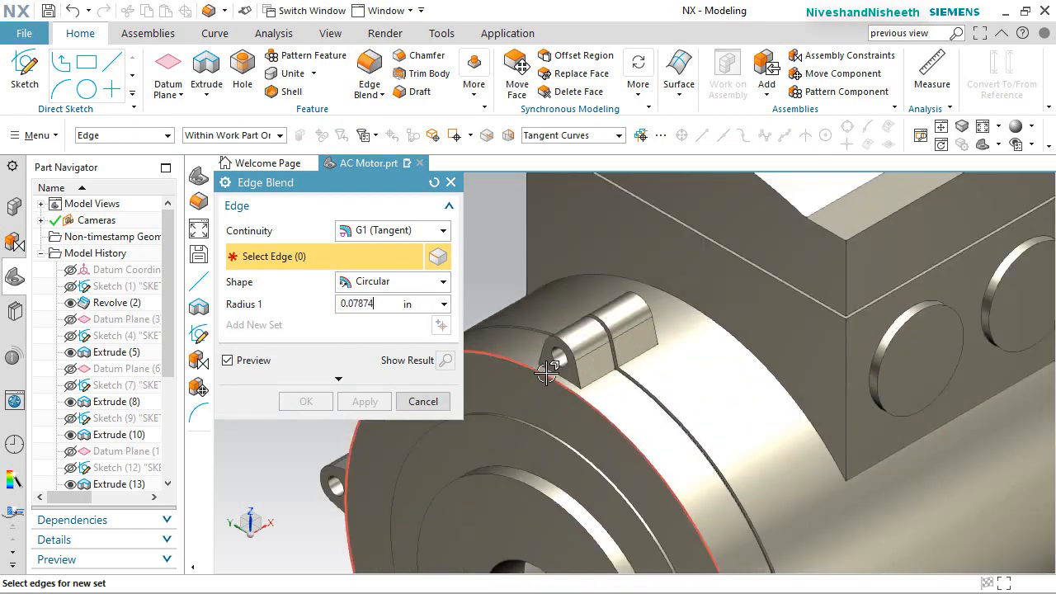
click(541, 376)
key(Return)
click(306, 401)
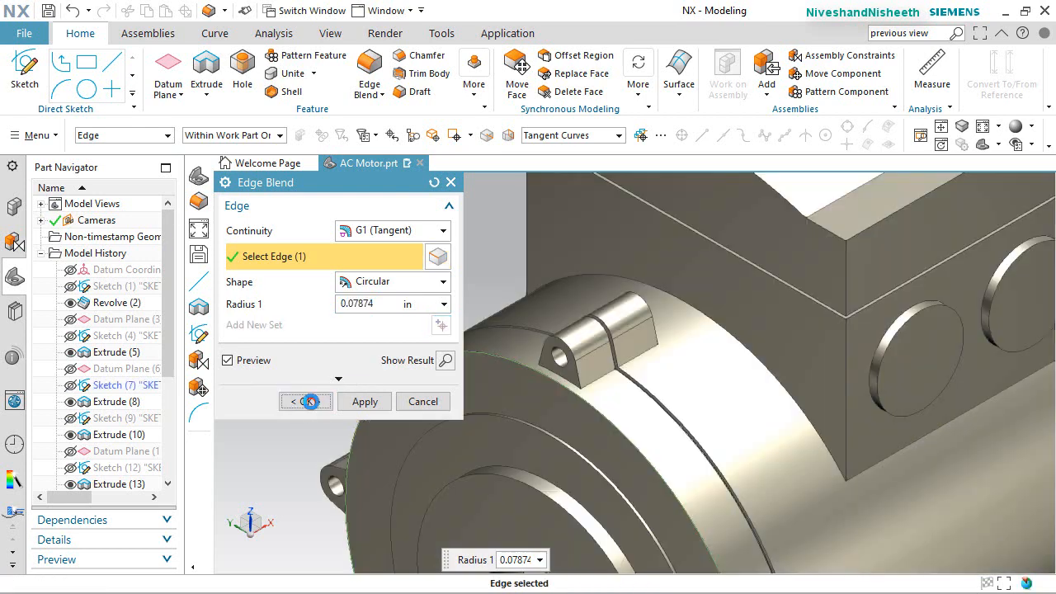
Fit the whole motor in the view and save the part
scroll(493, 278, down, 4)
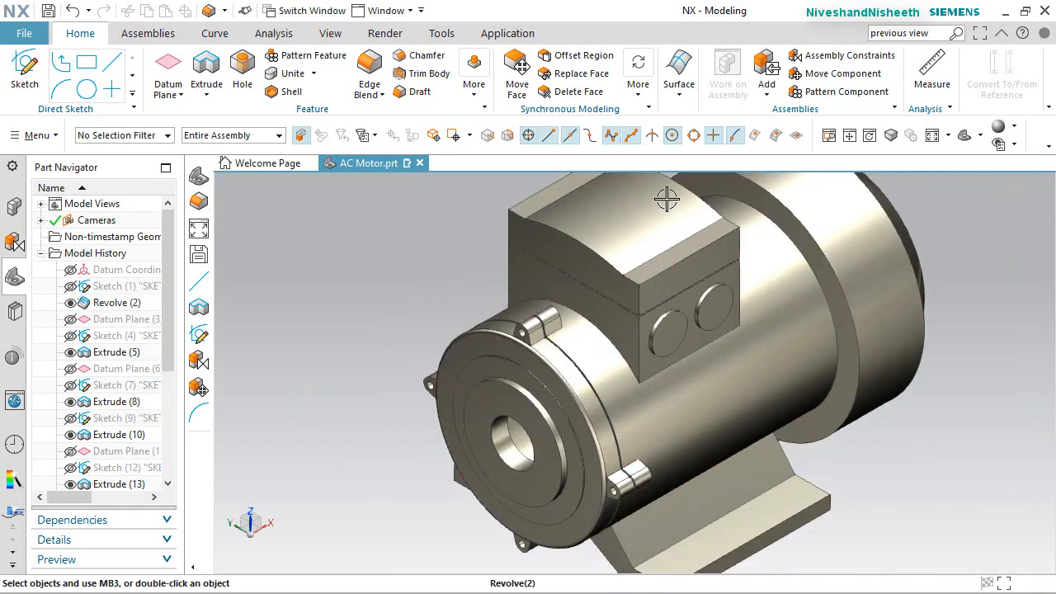
click(931, 138)
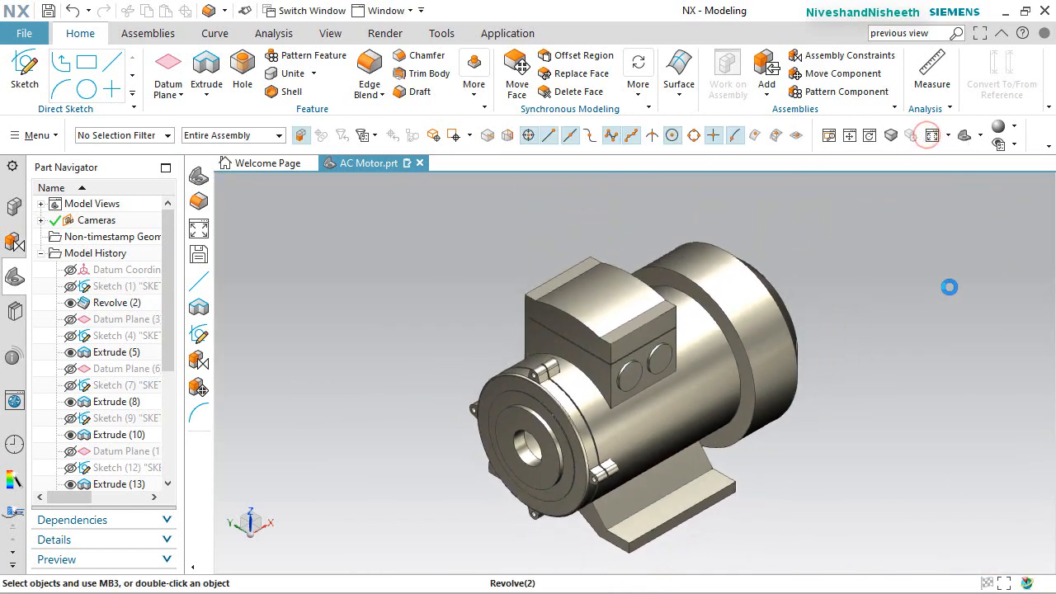
right_click(950, 287)
key(ctrl+s)
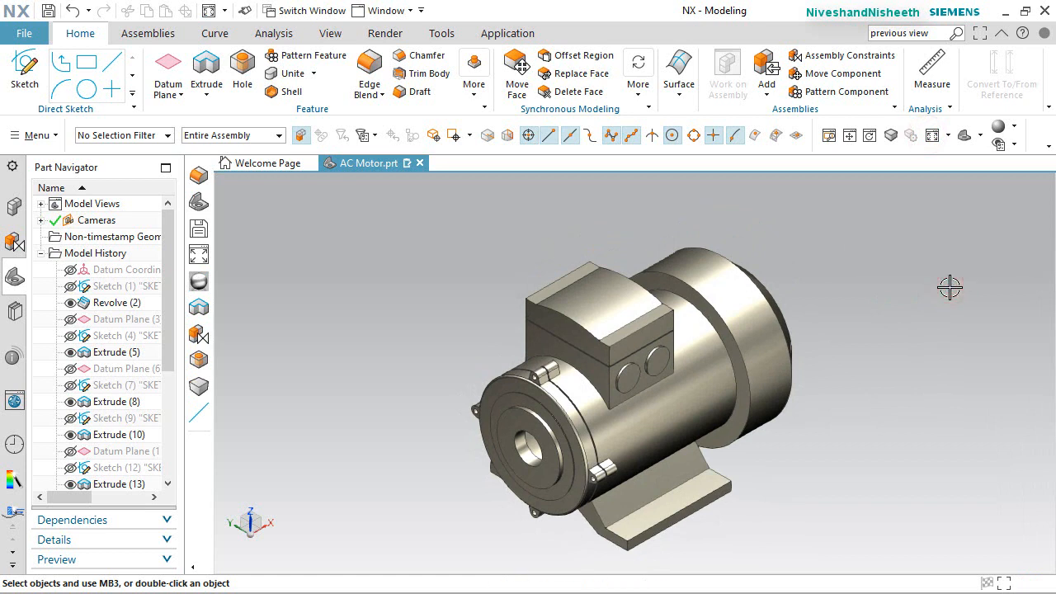
click(848, 394)
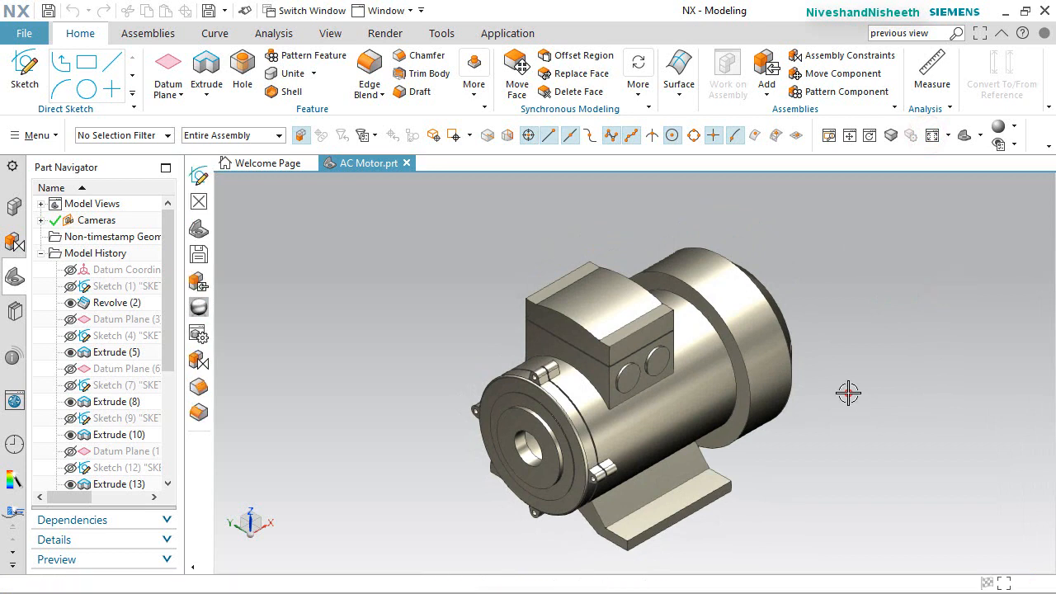
Create a datum plane at a distance of 0.19685 in from the front ring face of the motor's rear cover
click(169, 63)
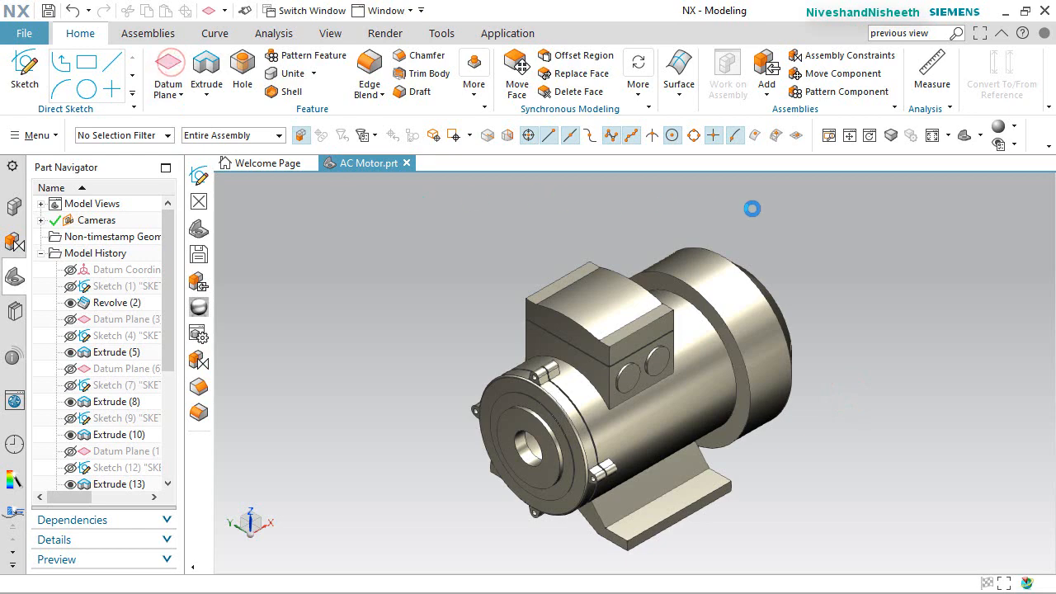
scroll(724, 369, up, 2)
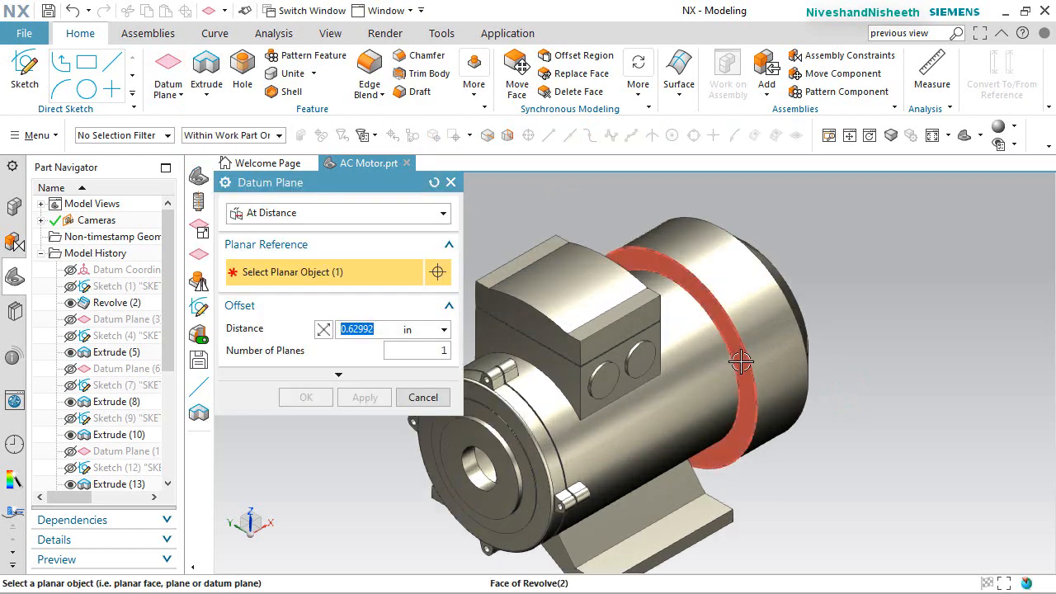
click(737, 363)
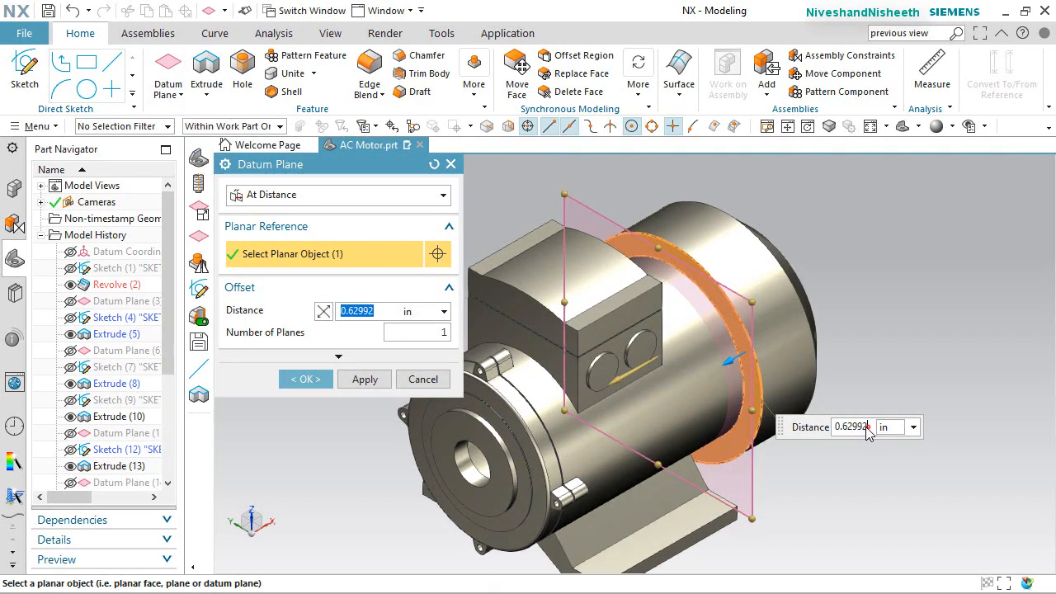
click(858, 427)
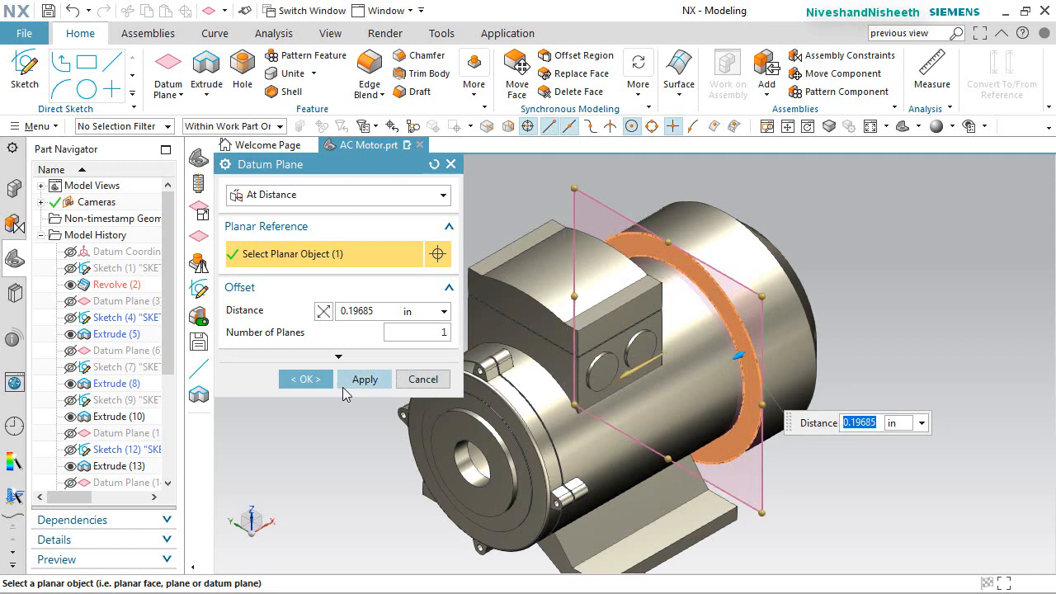
click(306, 379)
Start a sketch on the new datum plane in front of the rear cover, with a horizontal reference
middle_drag(758, 435, 731, 415)
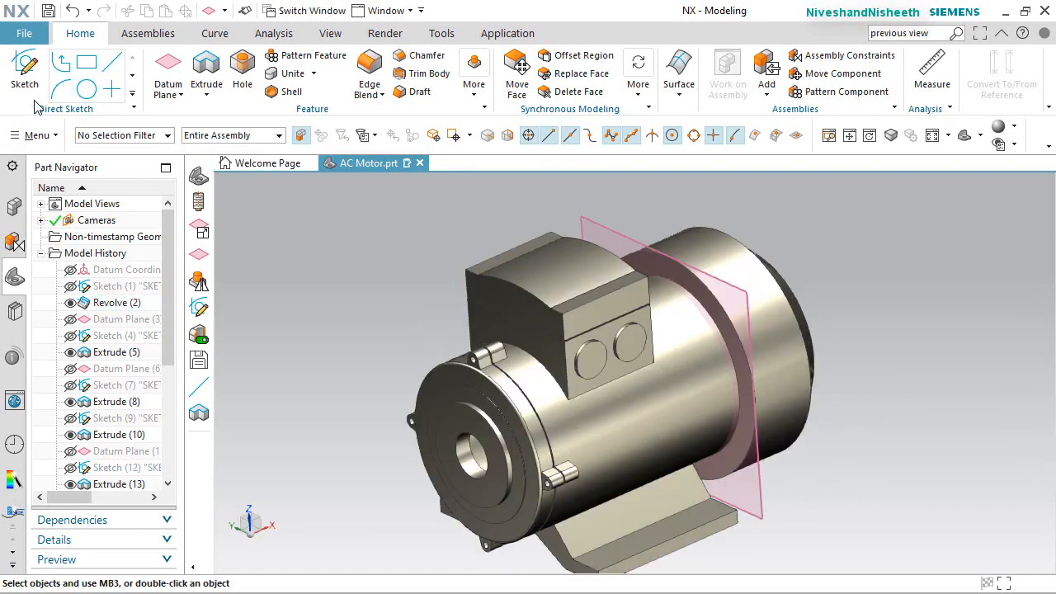
click(20, 82)
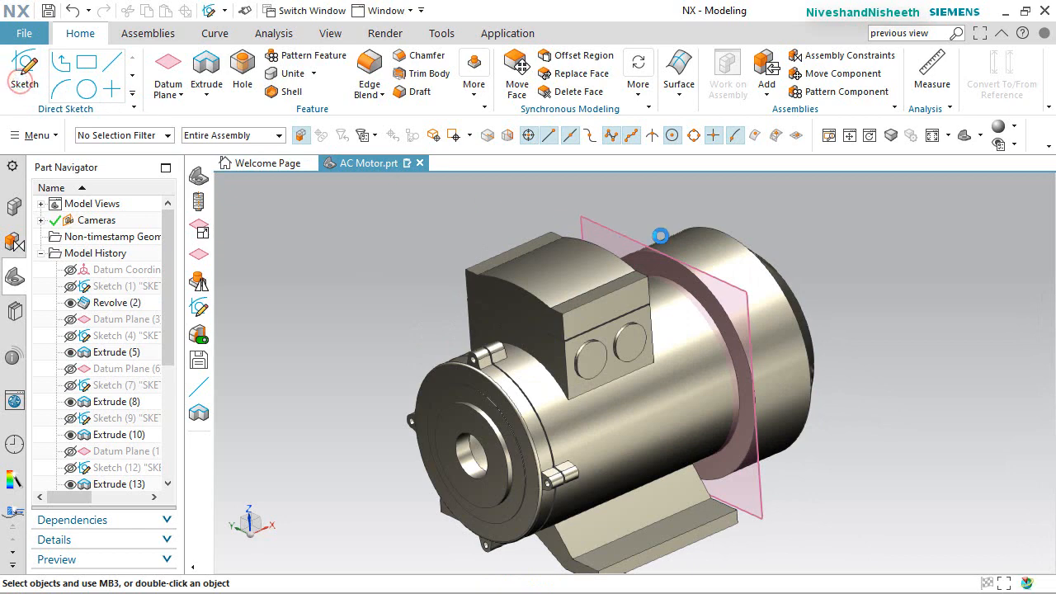
click(612, 221)
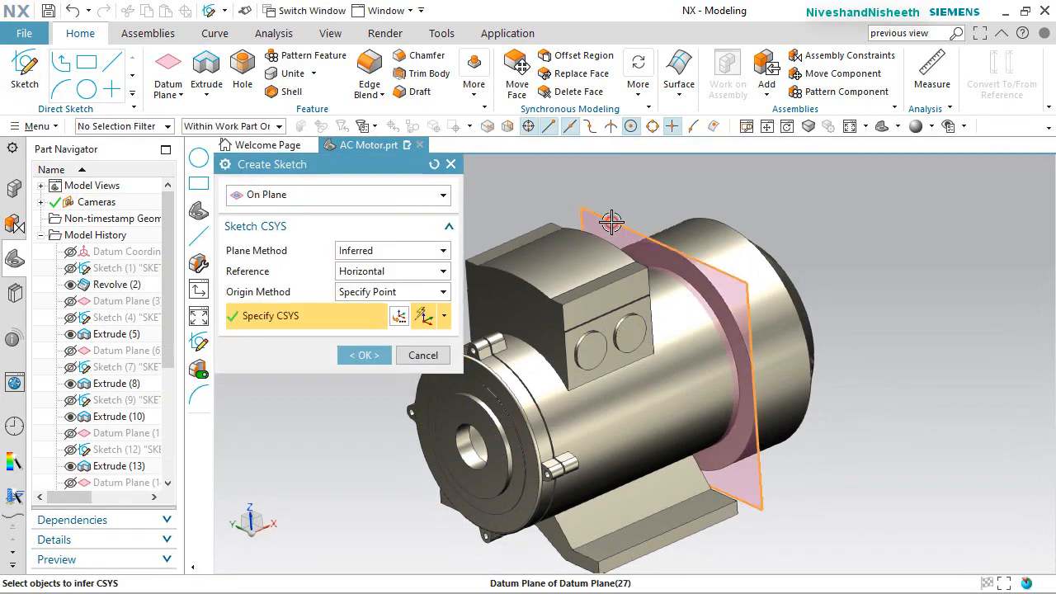
click(363, 355)
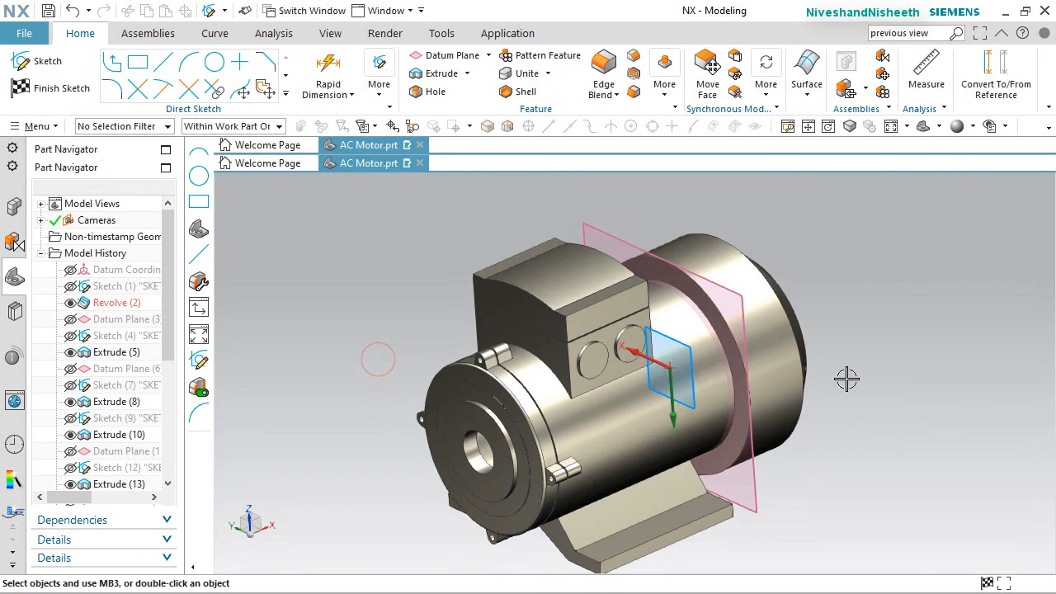
Project the motor body's circular edge at the rear cover into the active sketch
middle_drag(863, 380, 807, 393)
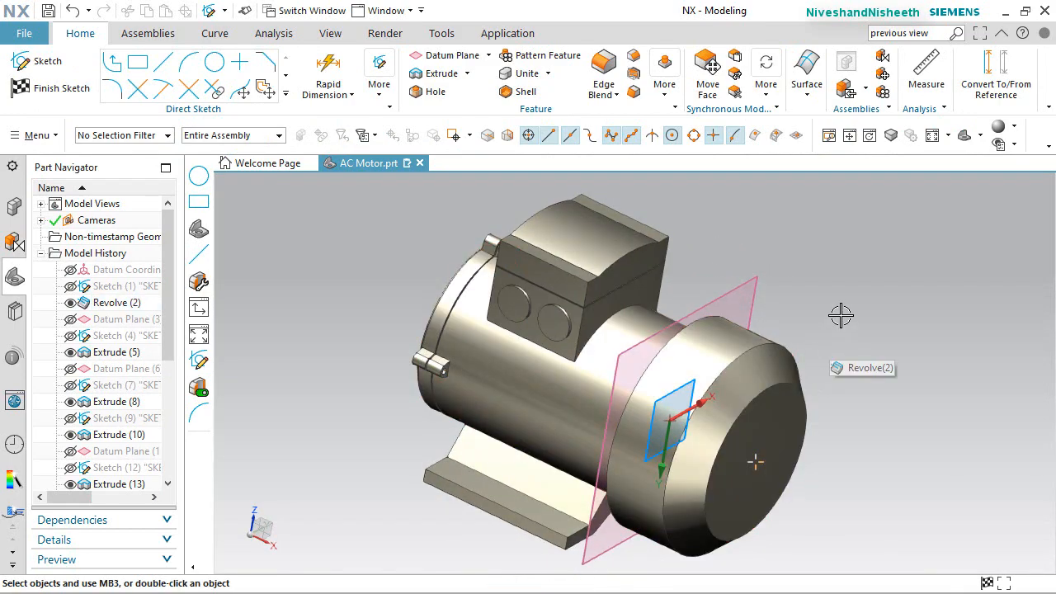
click(982, 137)
click(1013, 165)
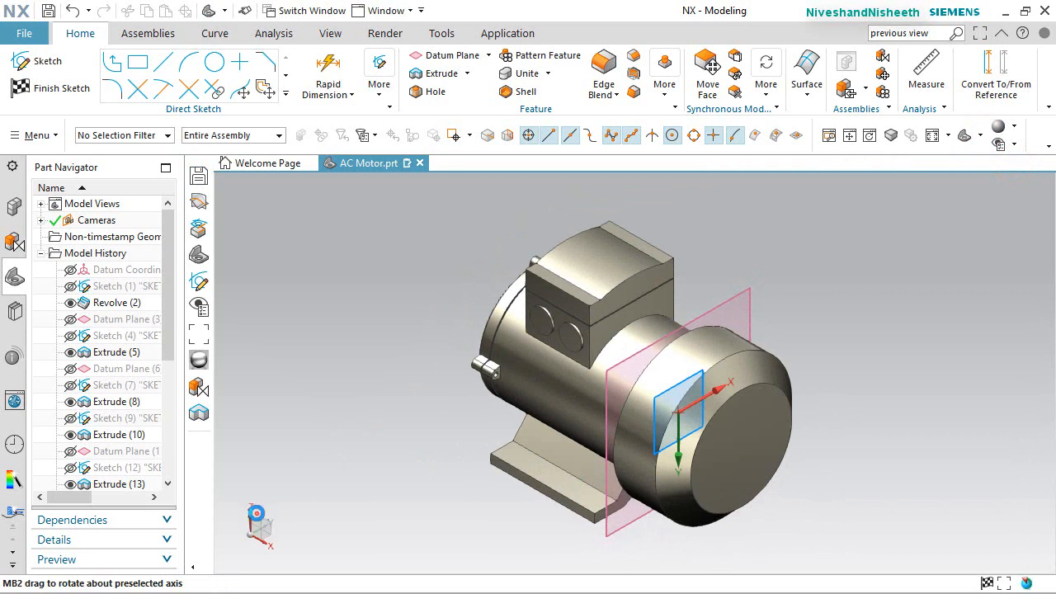
click(257, 513)
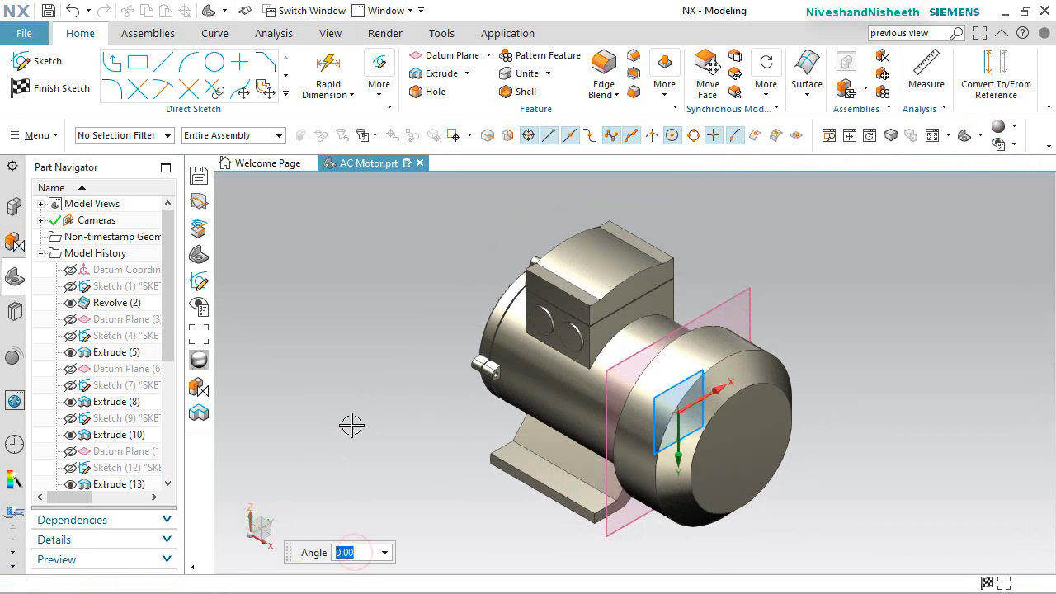
key(Return)
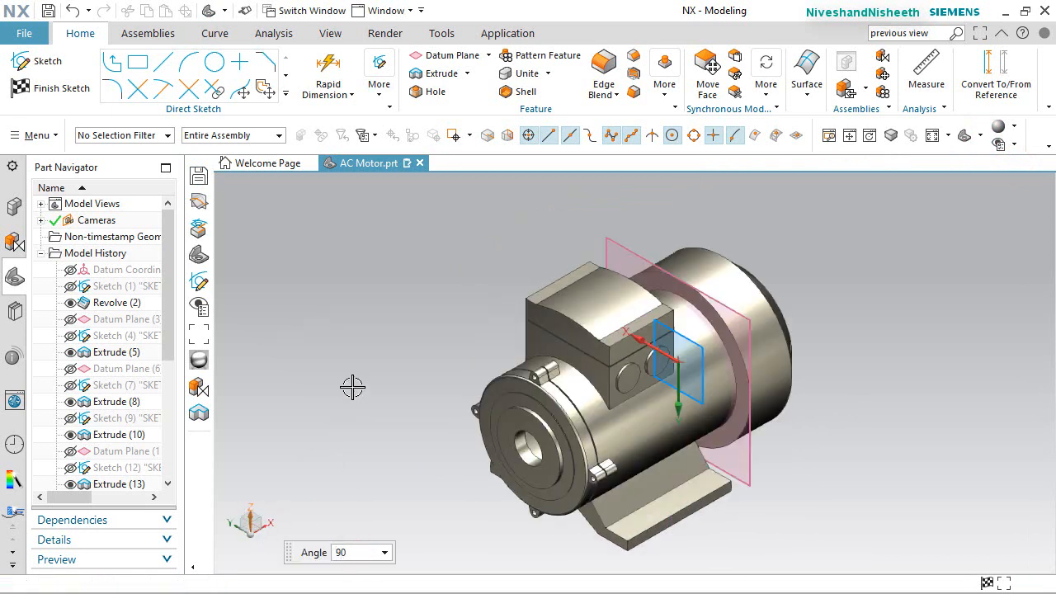
key(Escape)
click(287, 93)
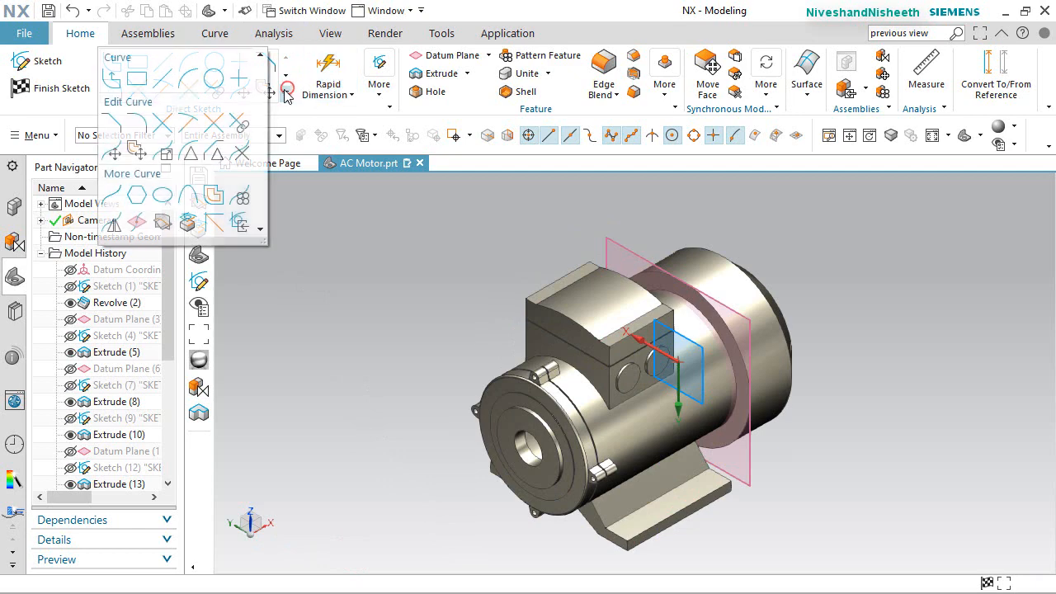
click(192, 221)
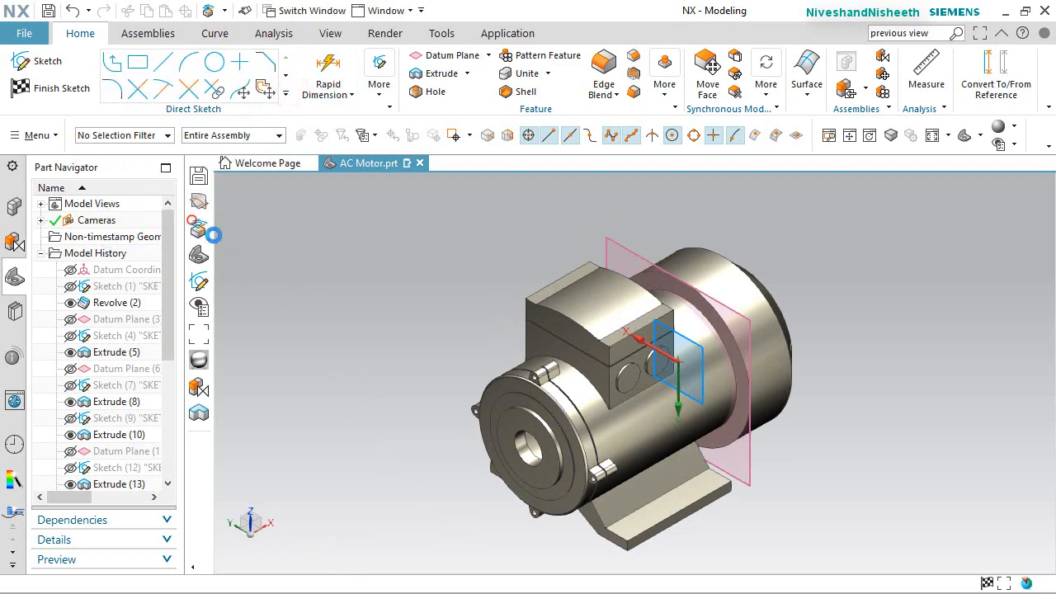
click(720, 336)
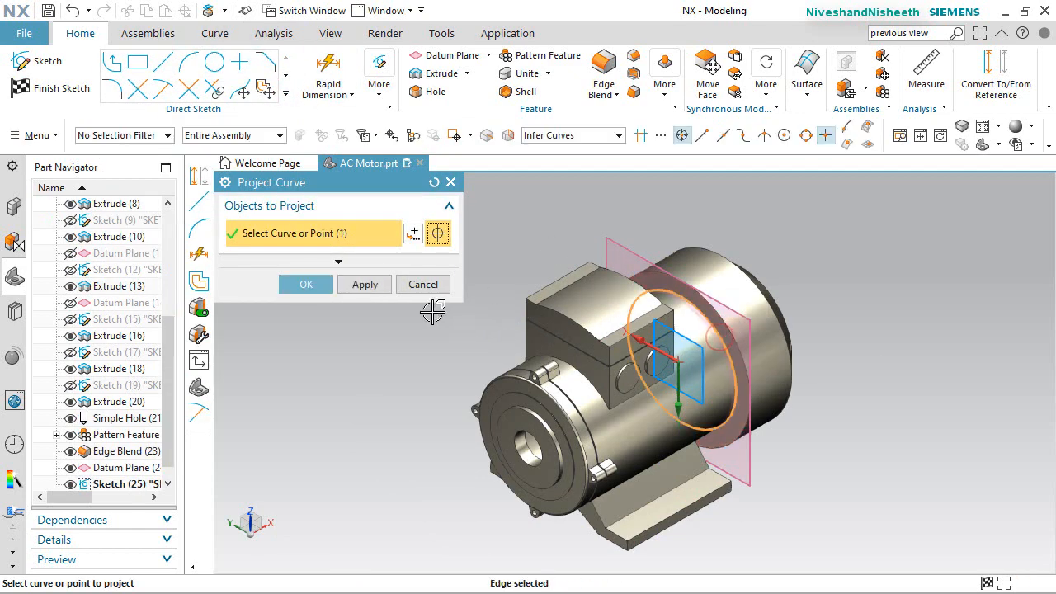
click(306, 284)
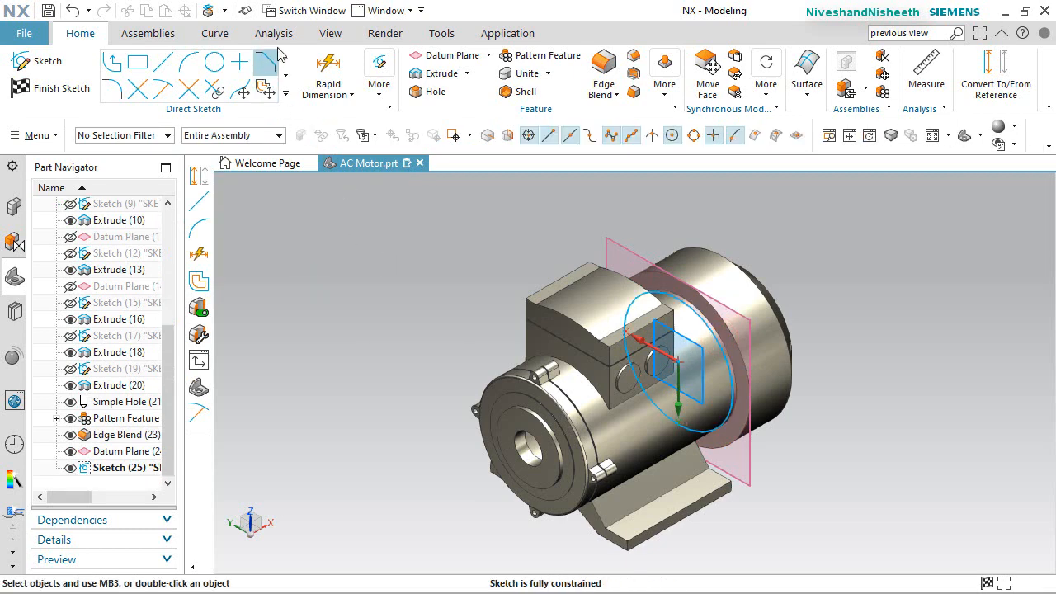
Clip the motor display with a one-plane view section located on the datum plane in front of the rear cover
click(329, 34)
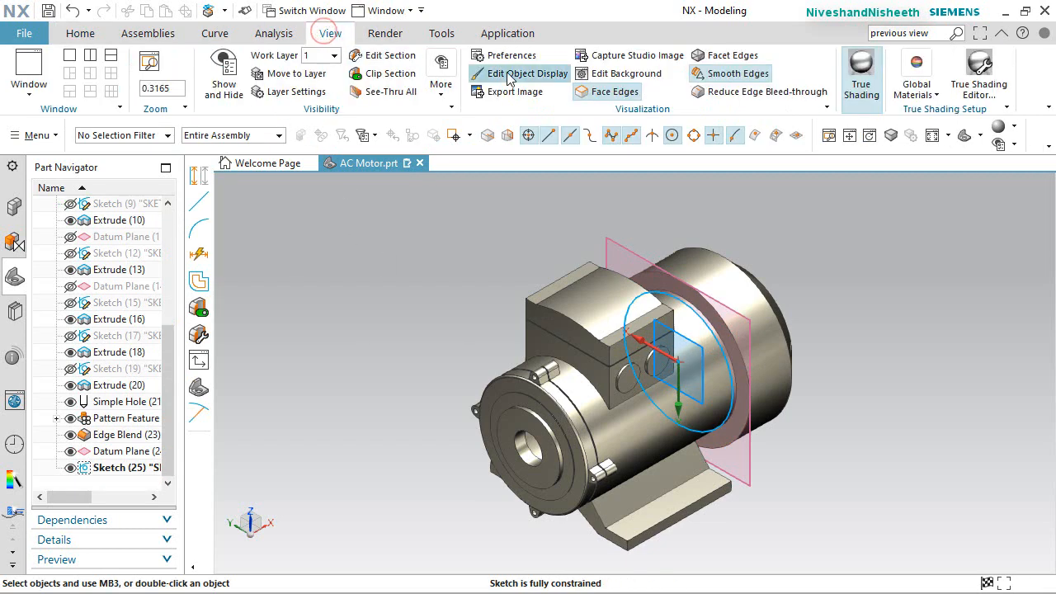
click(389, 57)
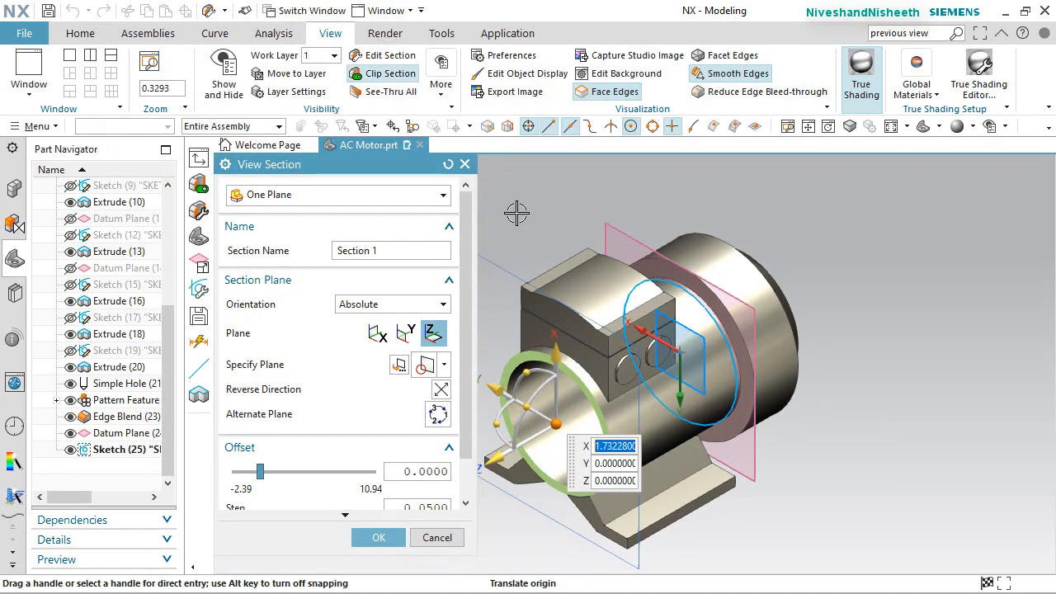
click(361, 364)
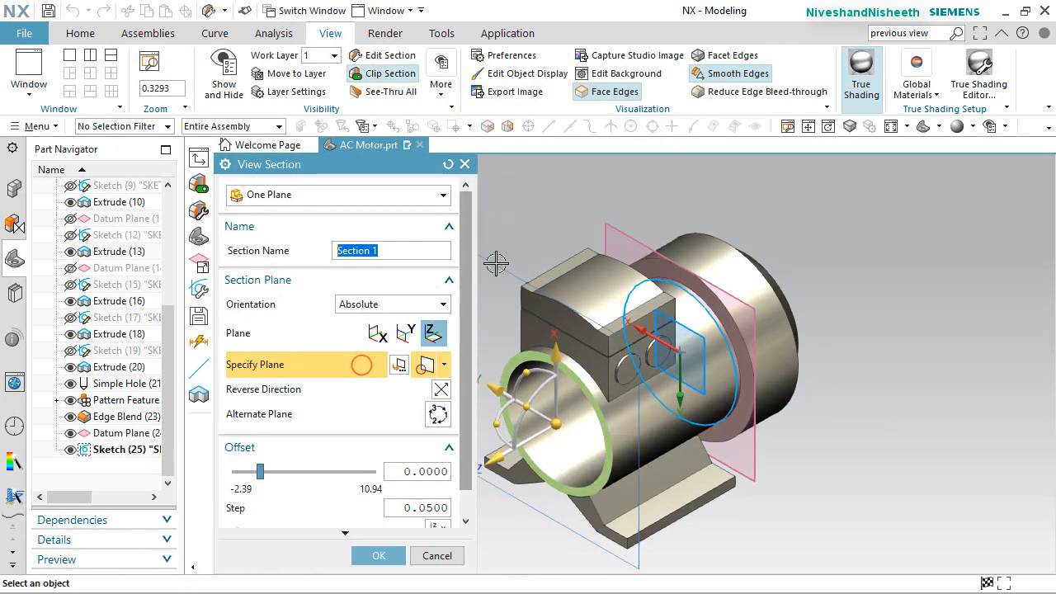
click(602, 219)
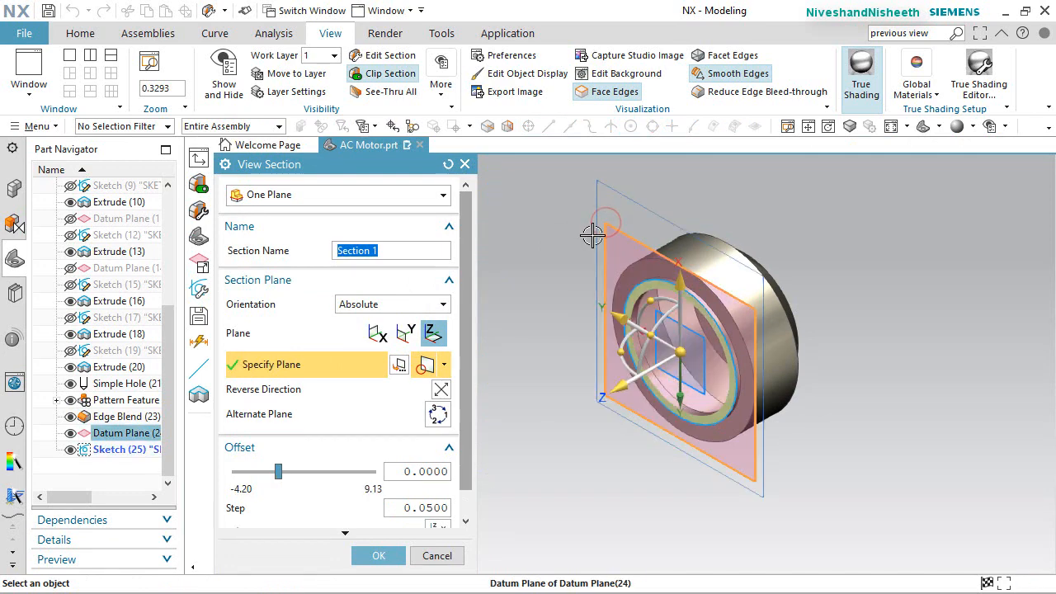
click(378, 555)
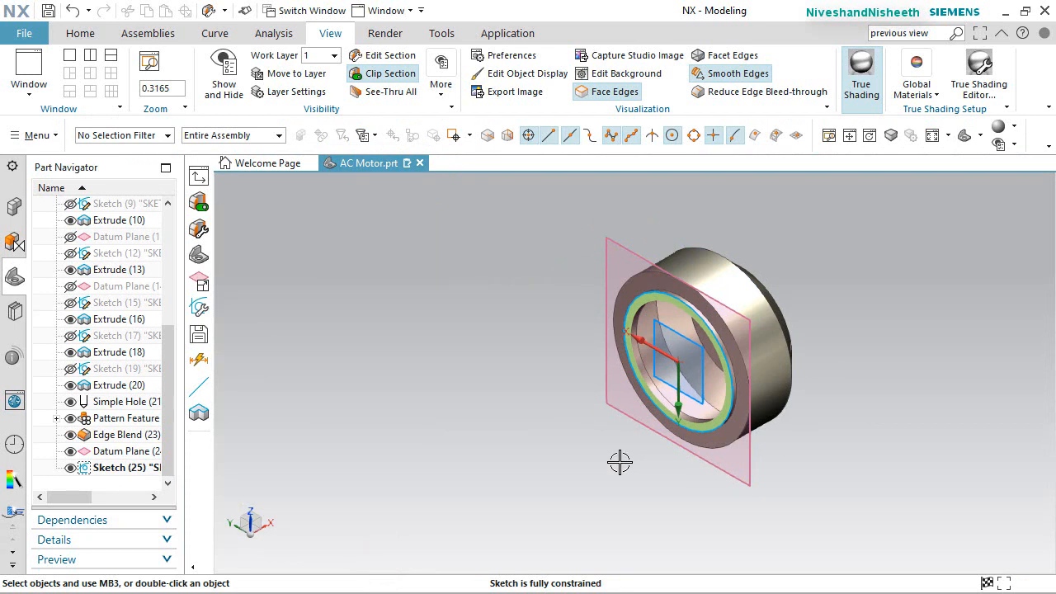
Sketch two stacked rectangles beside the projected circle, the upper about 1.4 by 0.2 in and the lower about 1 by 0.3 in
middle_drag(619, 463, 636, 436)
right_click(467, 359)
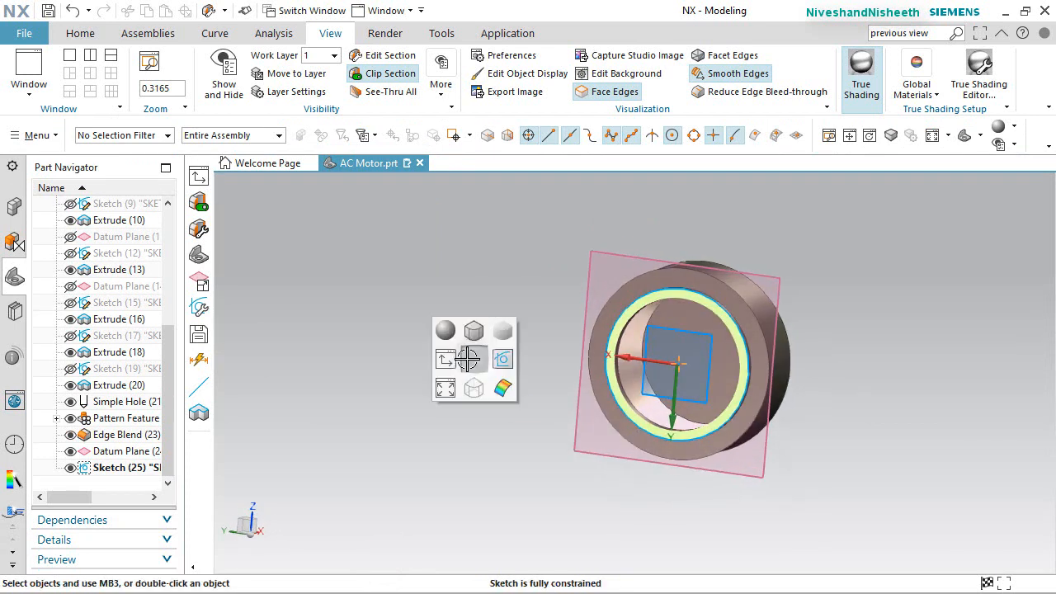
click(446, 359)
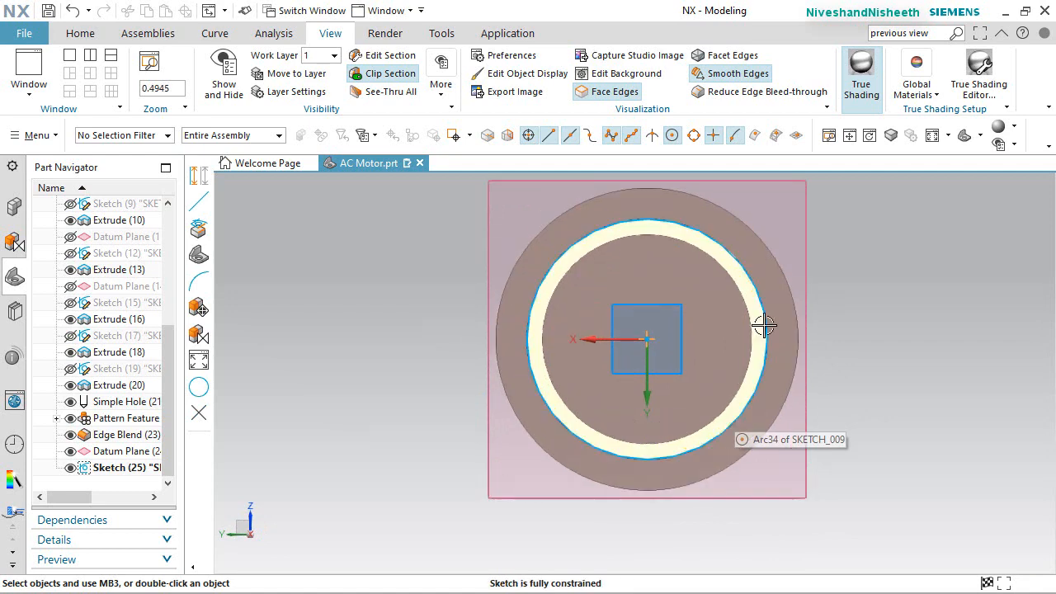
scroll(771, 355, up, 1)
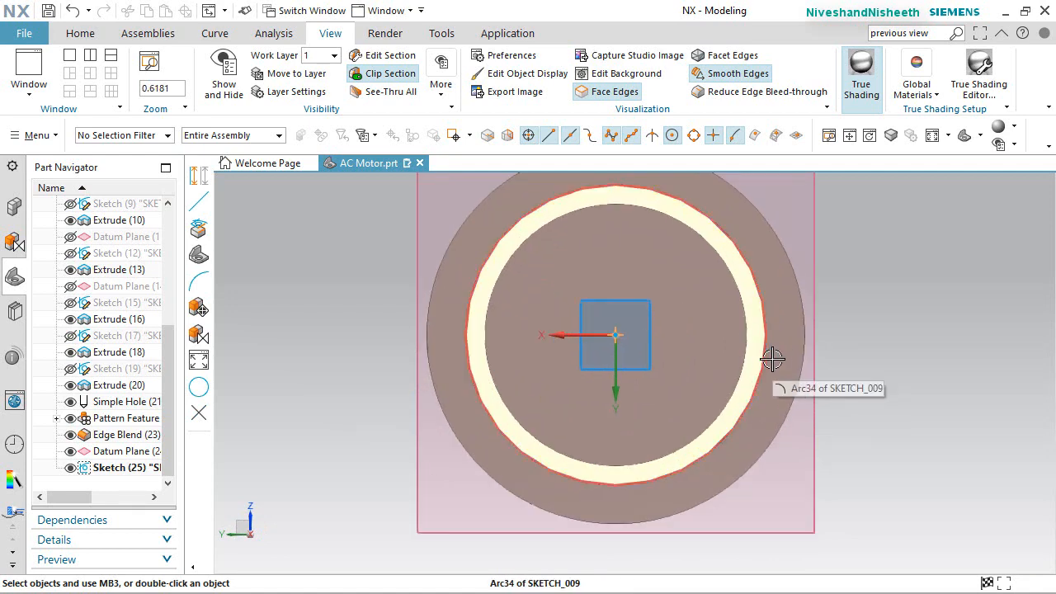
click(772, 359)
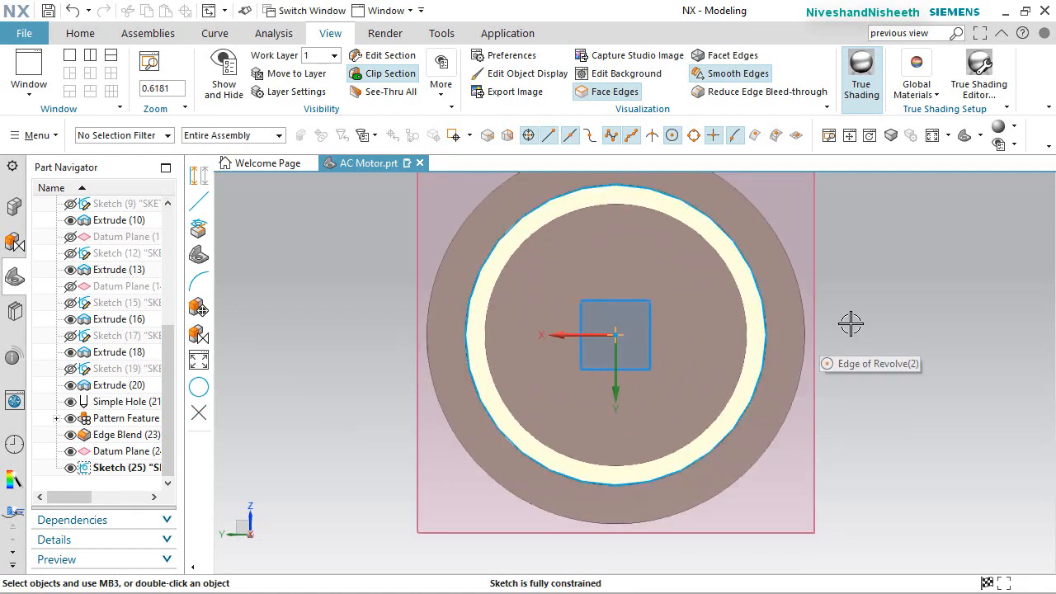
click(91, 33)
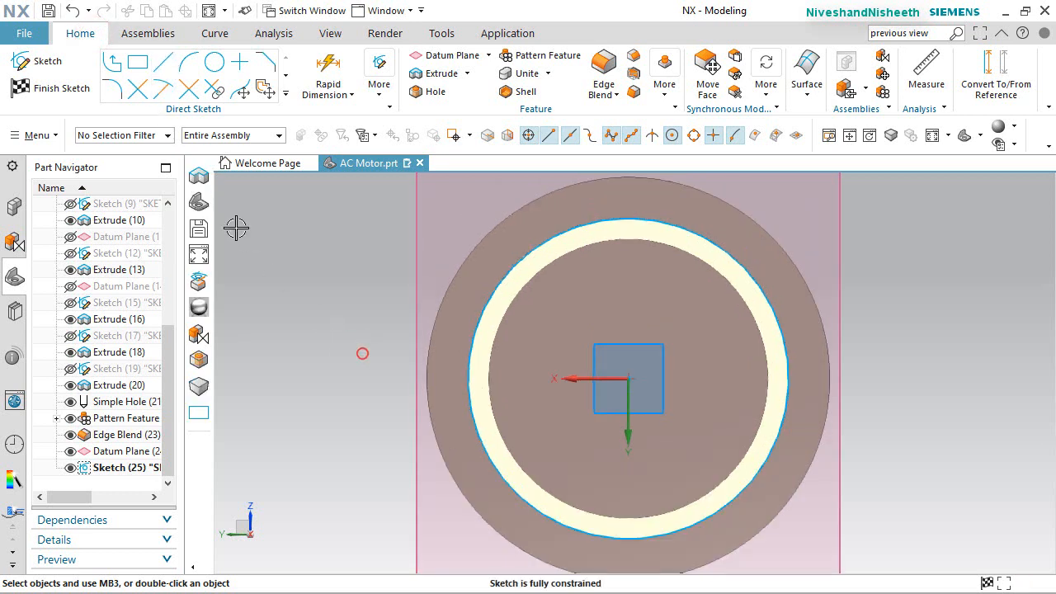
click(138, 62)
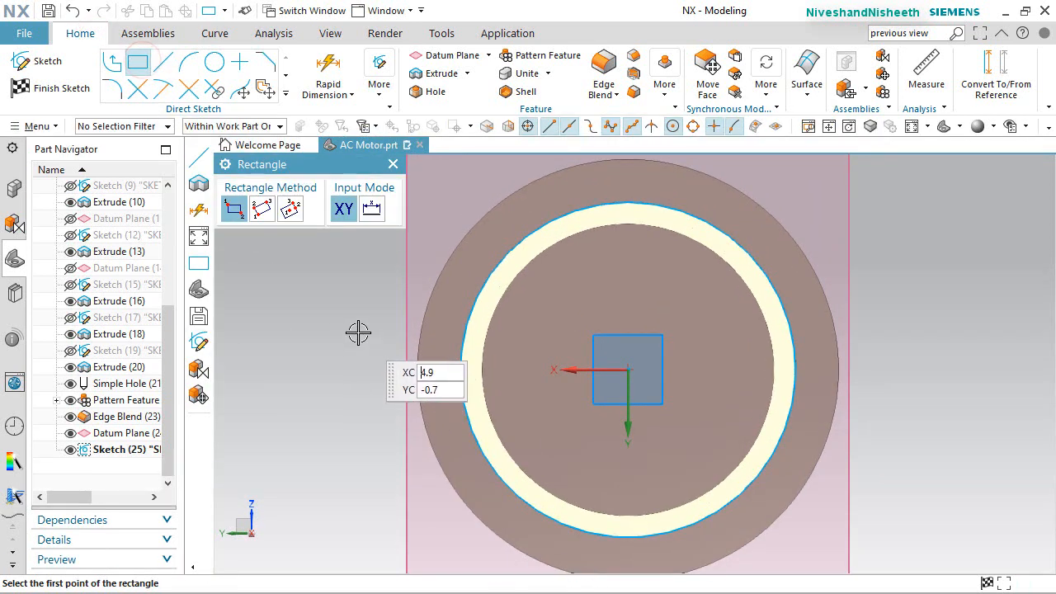
click(358, 332)
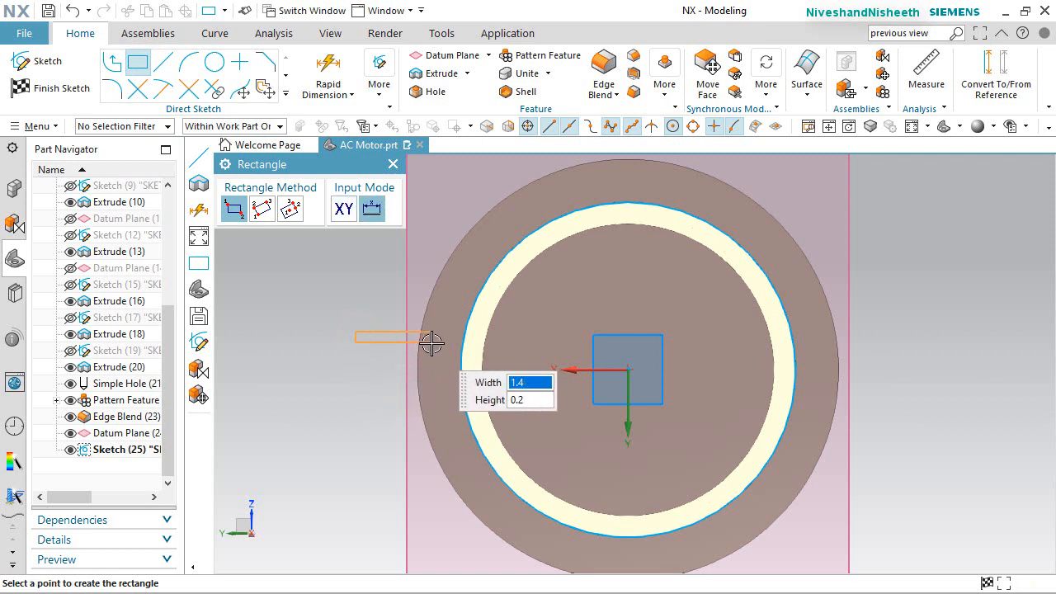
click(430, 343)
click(356, 435)
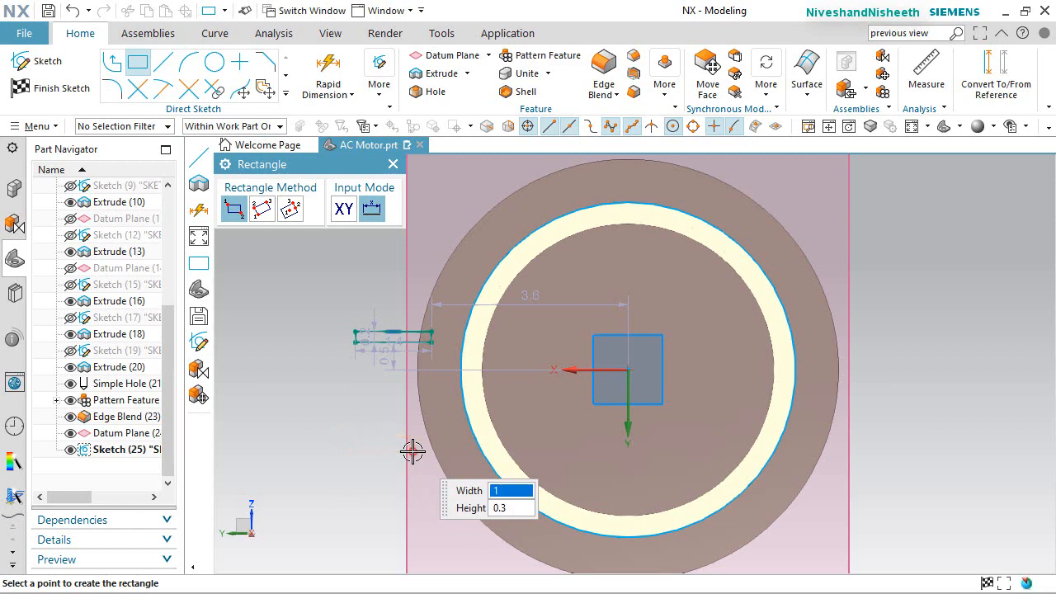
click(412, 451)
right_click(298, 285)
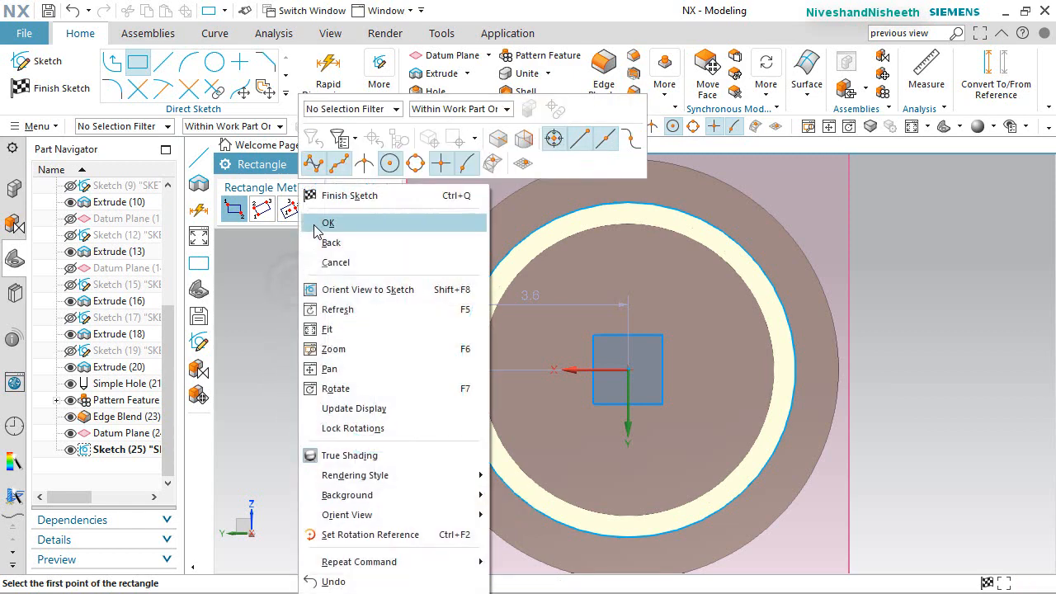
click(315, 218)
Delete the upper rectangle's short side facing the projected circle and shorten its top line
scroll(401, 393, up, 2)
scroll(421, 381, up, 5)
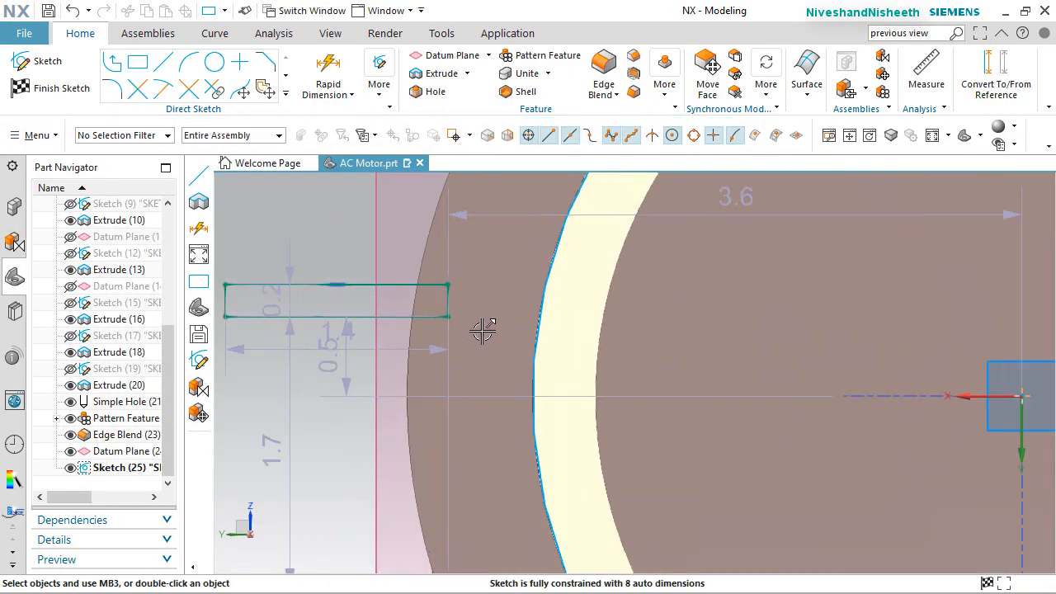
scroll(437, 287, up, 2)
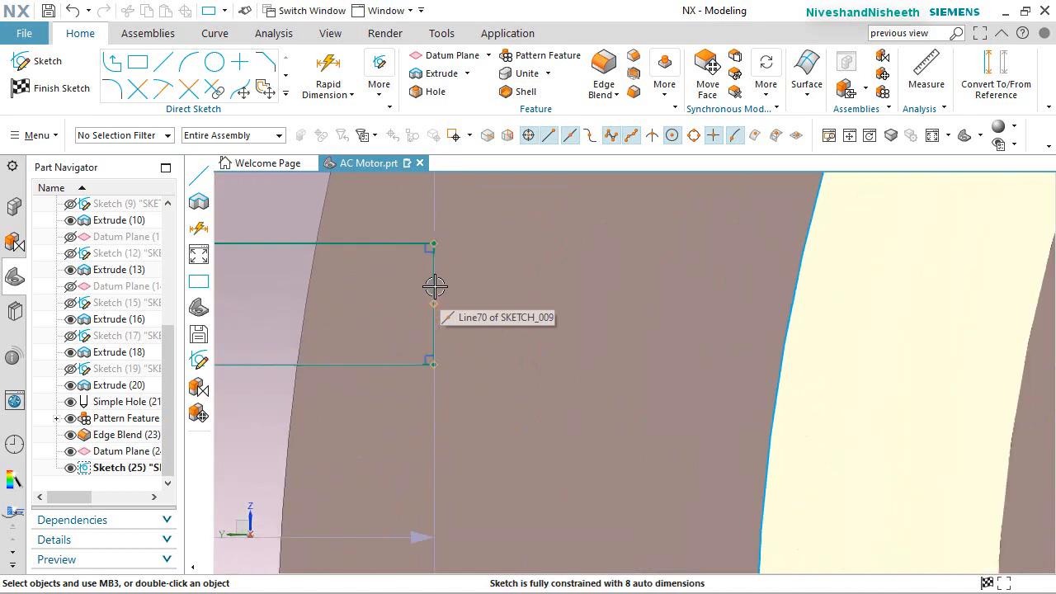
click(433, 272)
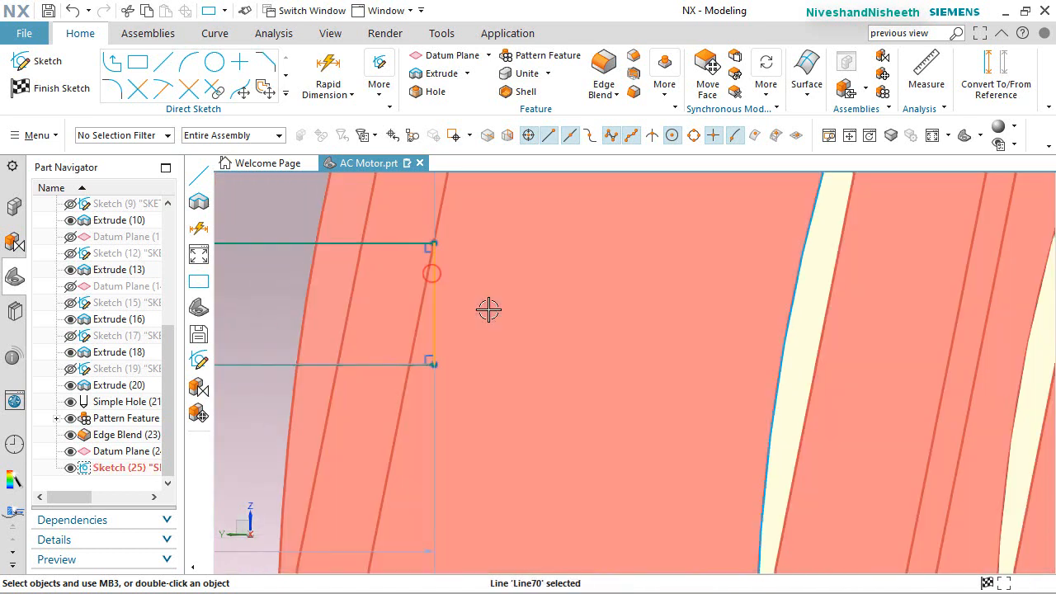
key(Delete)
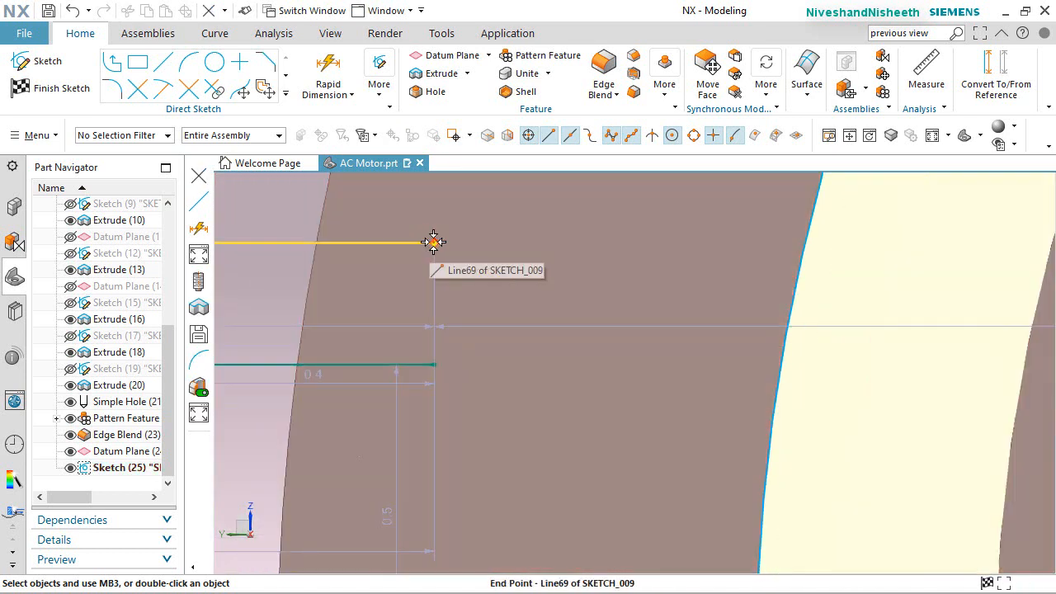
drag(432, 243, 380, 255)
Delete the lower rectangle's short side facing the projected circle and pull its top line's end back
scroll(483, 363, down, 3)
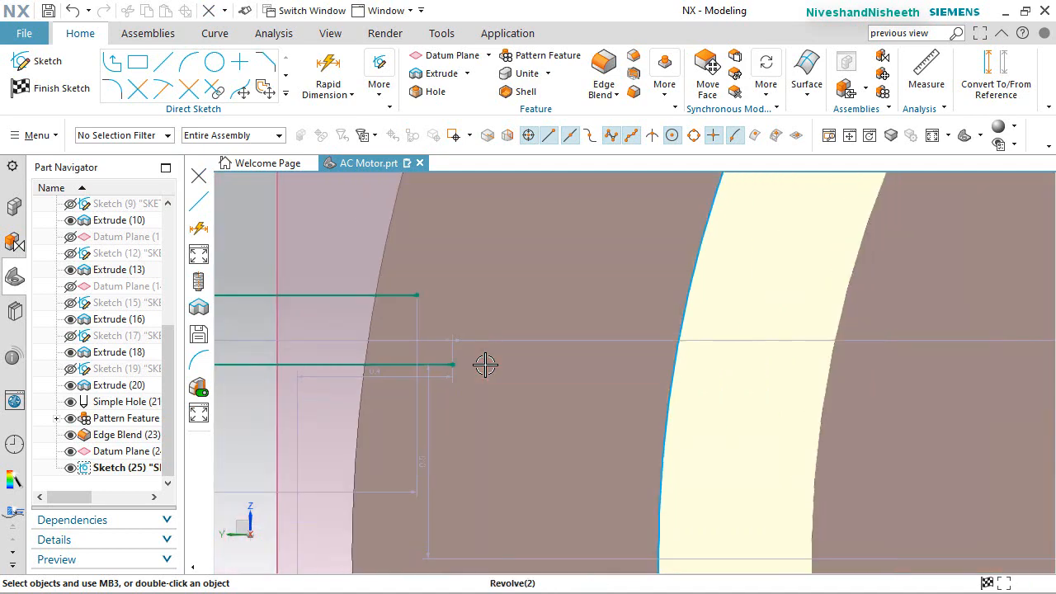
scroll(498, 338, down, 5)
scroll(401, 541, up, 5)
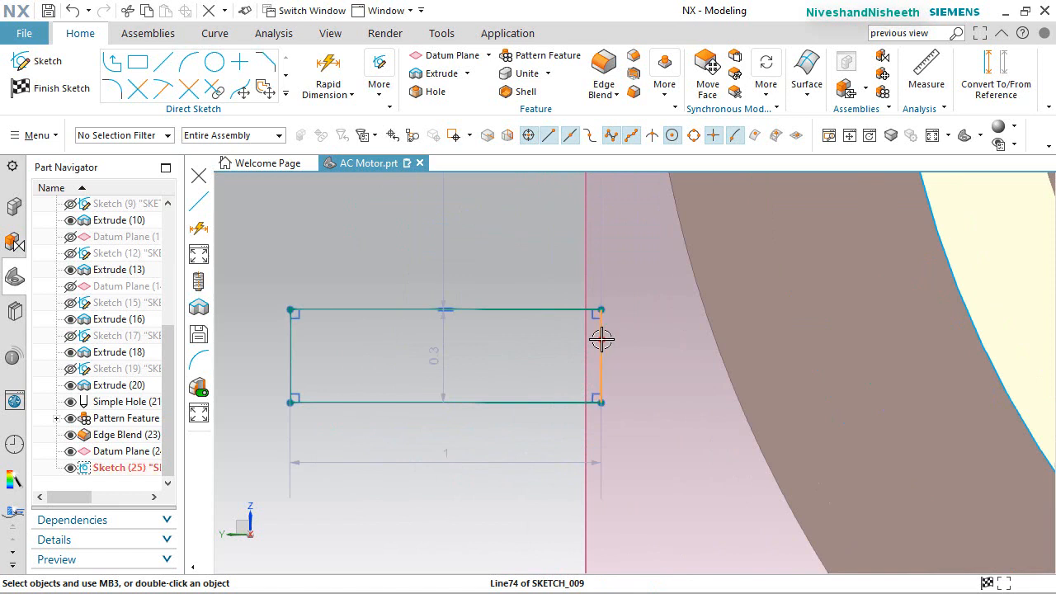
key(Delete)
drag(595, 308, 551, 315)
Delete the horizontal dimension linking the open line ends of the two rectangles
click(546, 276)
scroll(523, 497, up, 2)
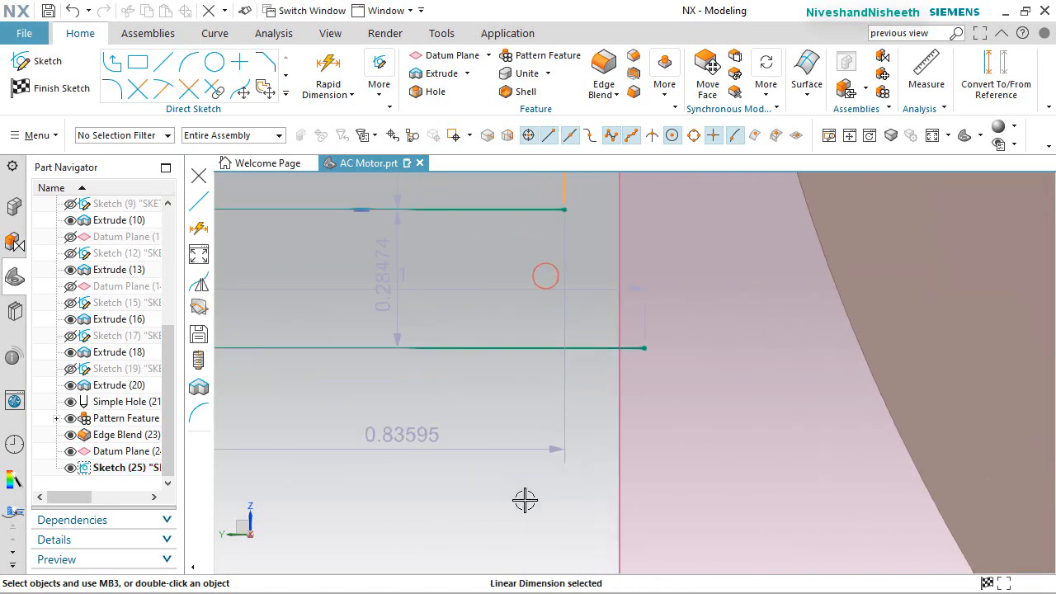
scroll(524, 500, down, 4)
scroll(525, 499, down, 2)
scroll(620, 223, up, 4)
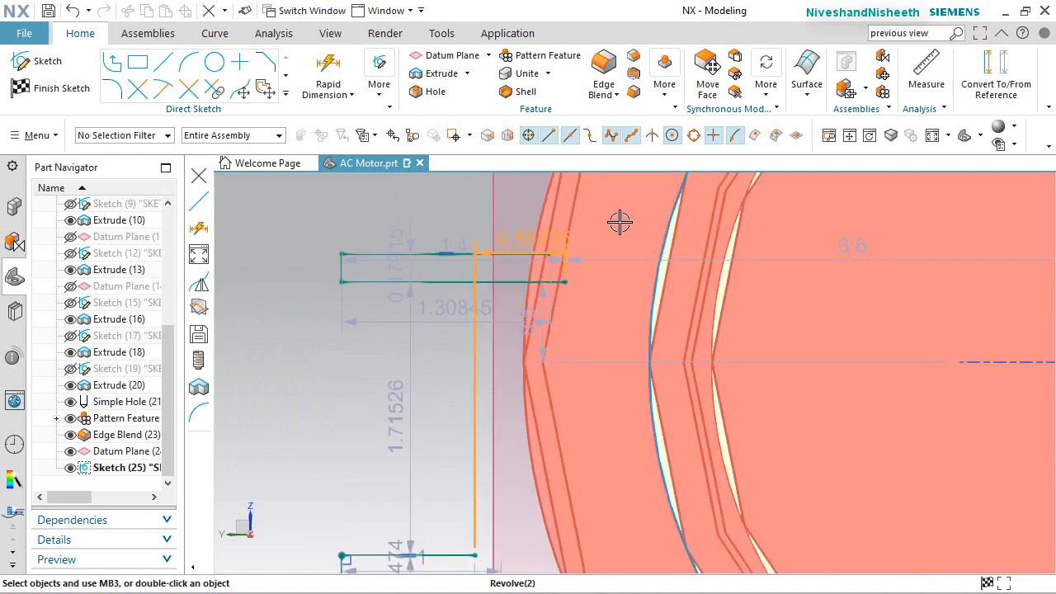
key(Delete)
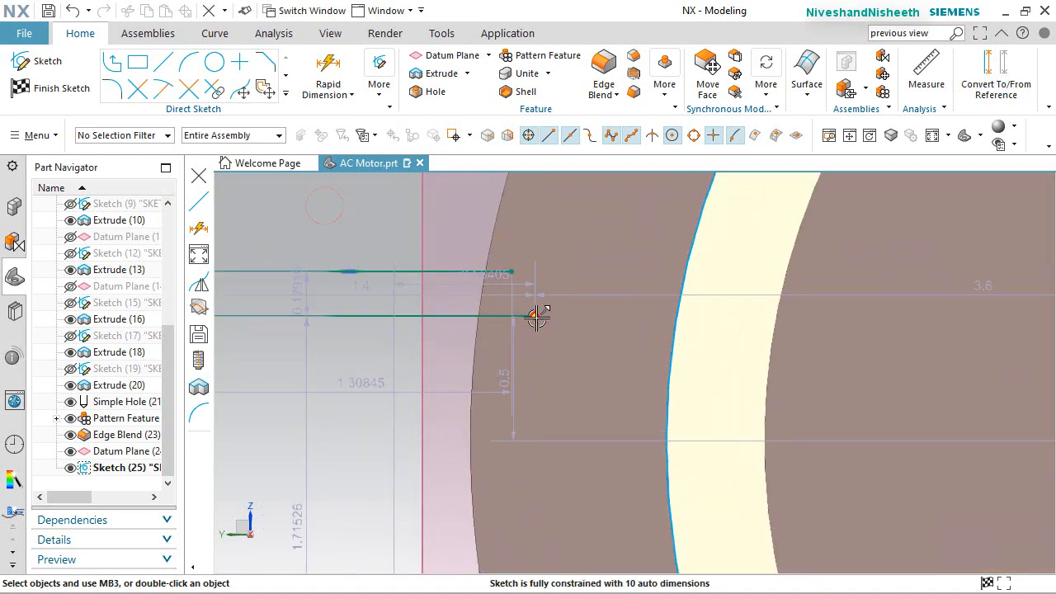
Constrain both open line ends of the upper rectangle to lie on the projected circle with Point on Curve
click(536, 316)
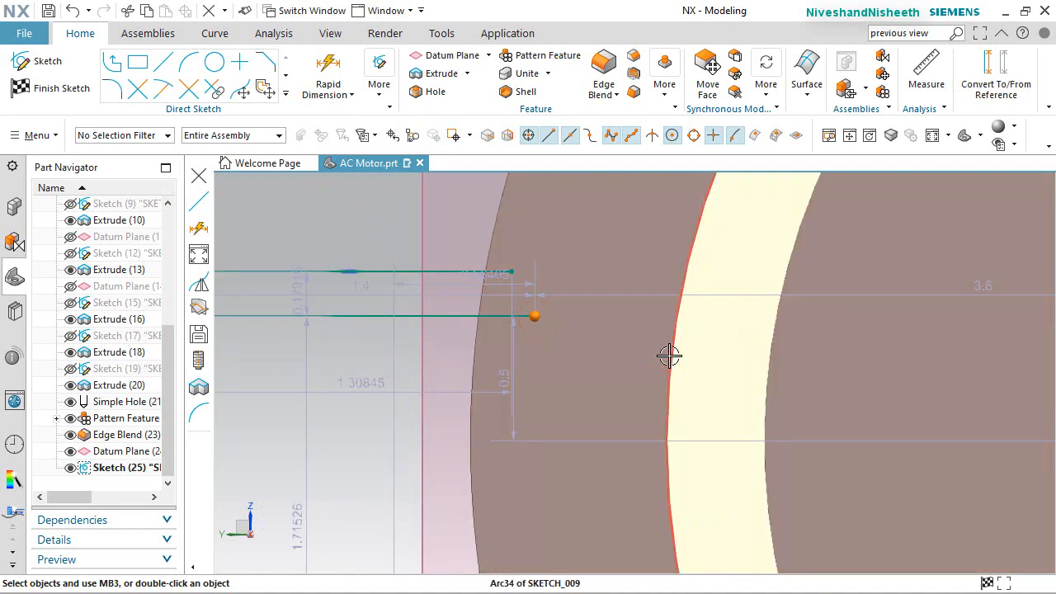
click(668, 355)
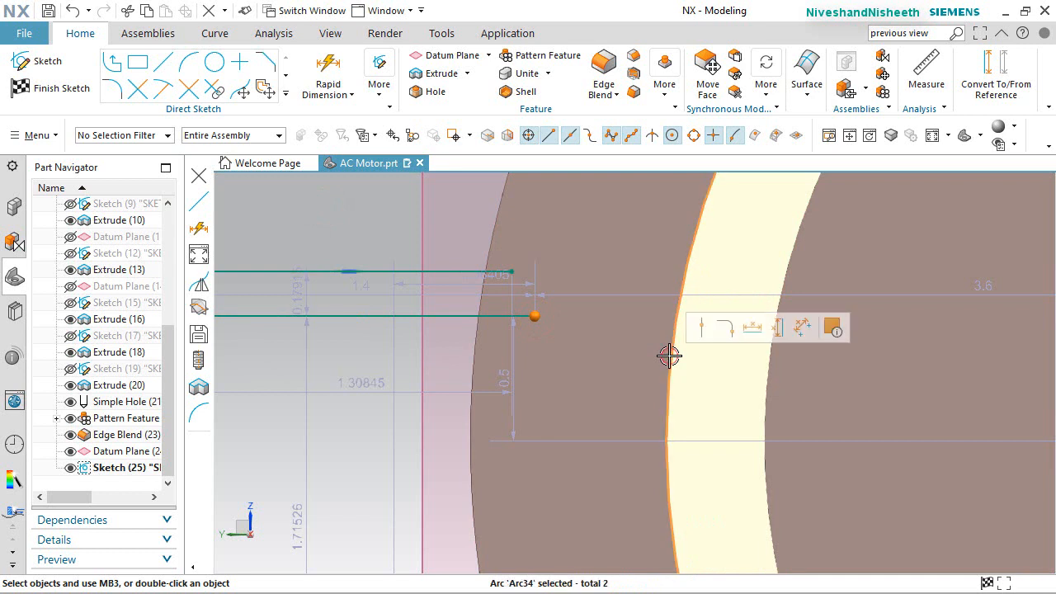
click(700, 329)
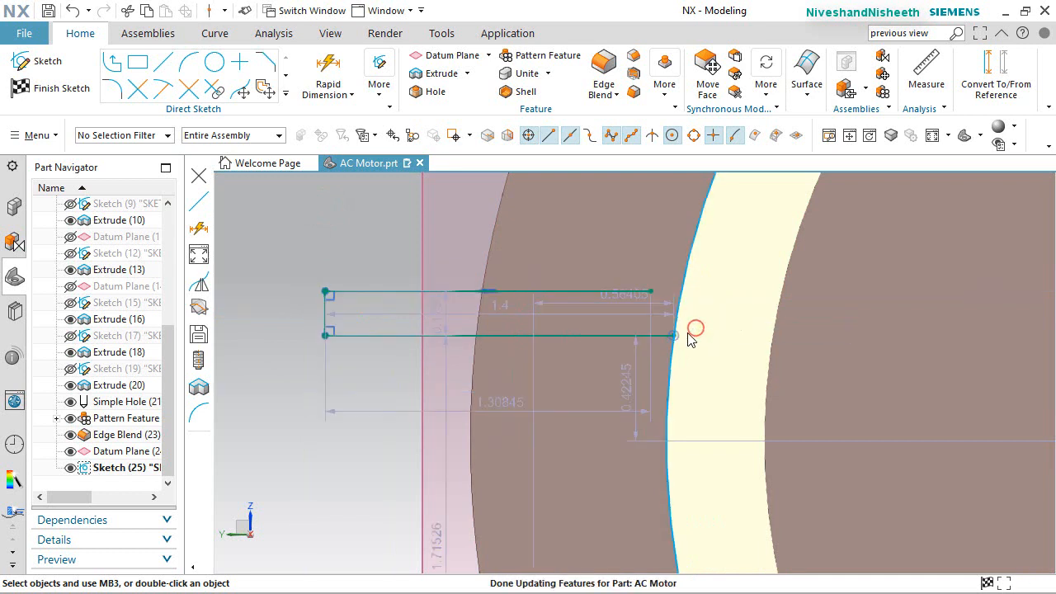
click(649, 291)
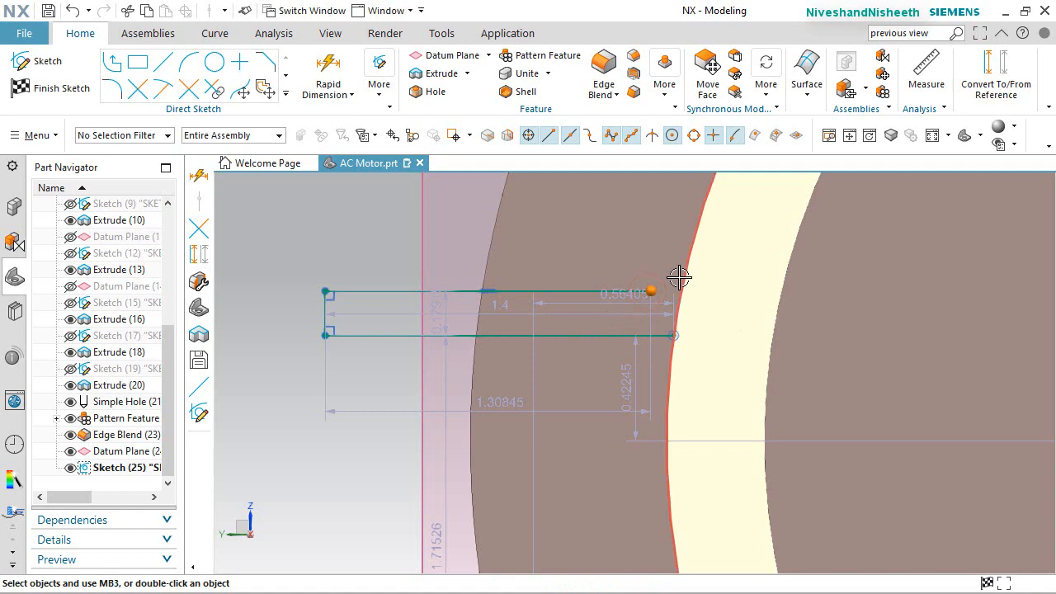
click(678, 278)
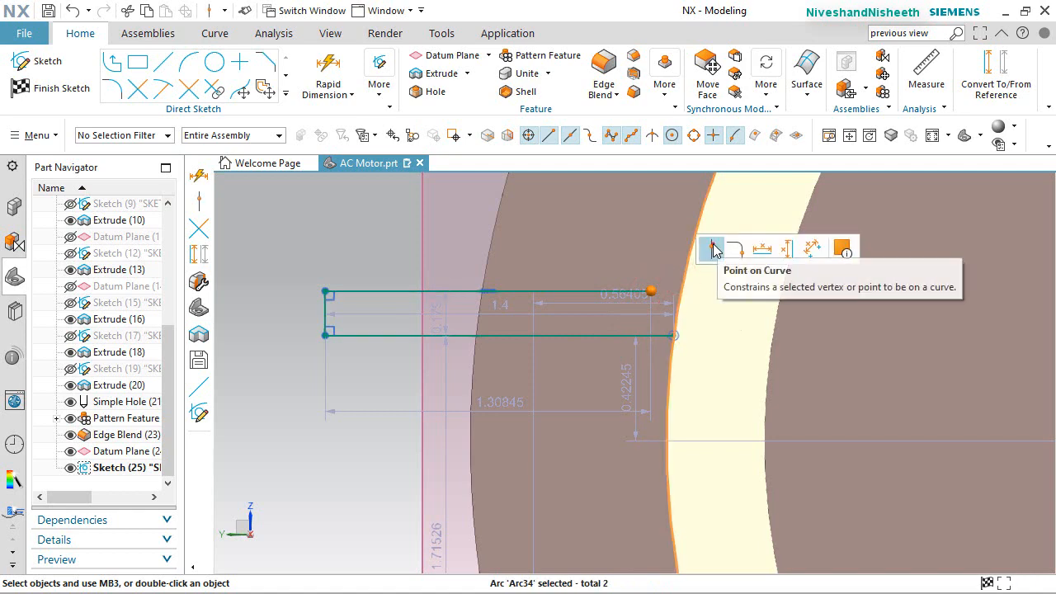
click(715, 251)
Constrain both open line ends of the lower rectangle to lie on the projected circle with Point on Curve
scroll(566, 255, down, 4)
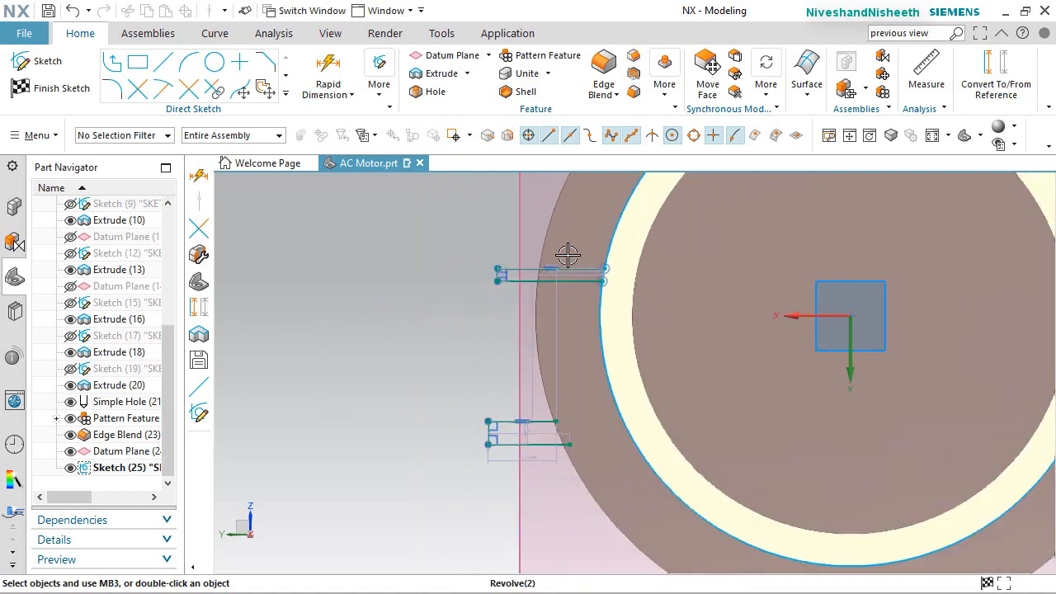
scroll(567, 255, down, 1)
scroll(592, 378, up, 2)
click(558, 425)
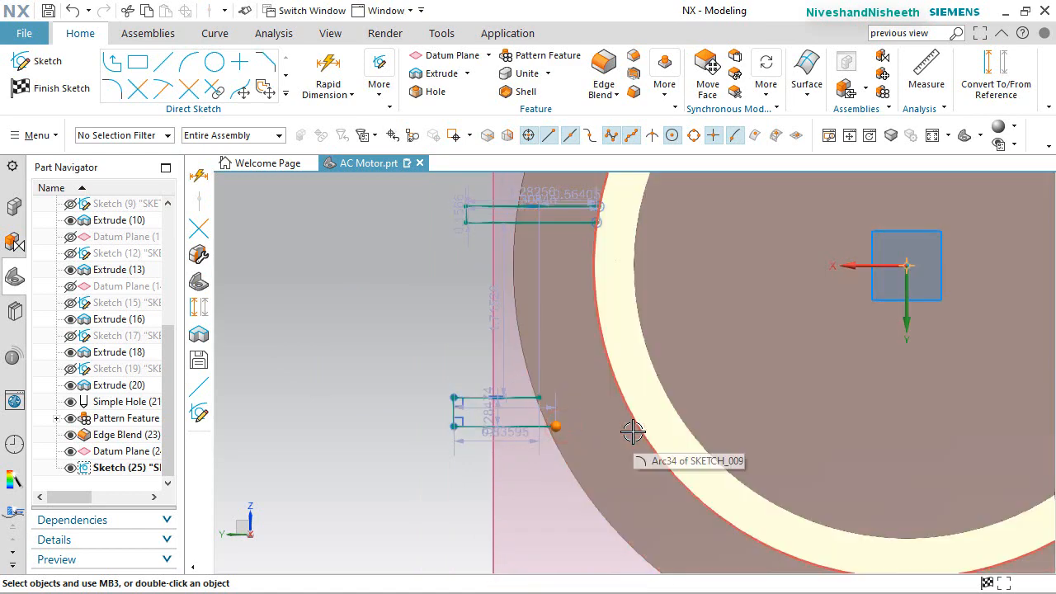
click(632, 429)
click(667, 404)
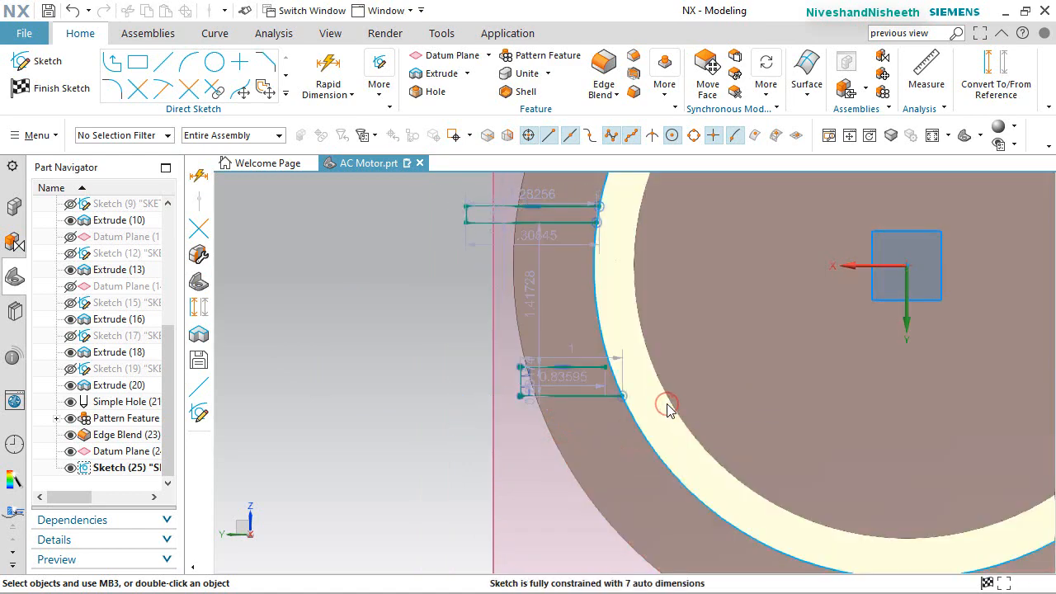
scroll(601, 343, up, 5)
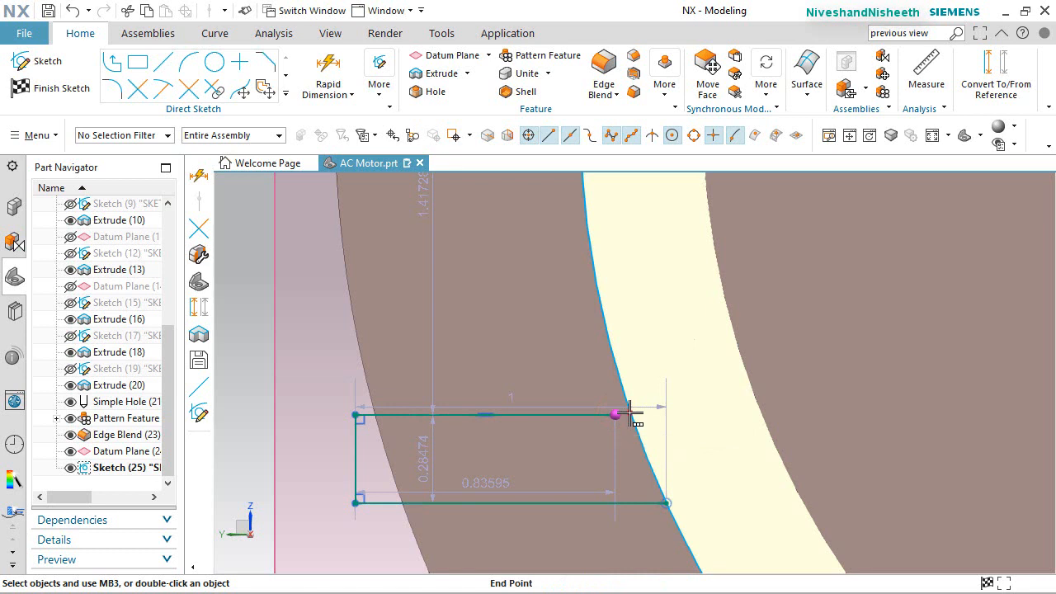
click(630, 414)
click(699, 424)
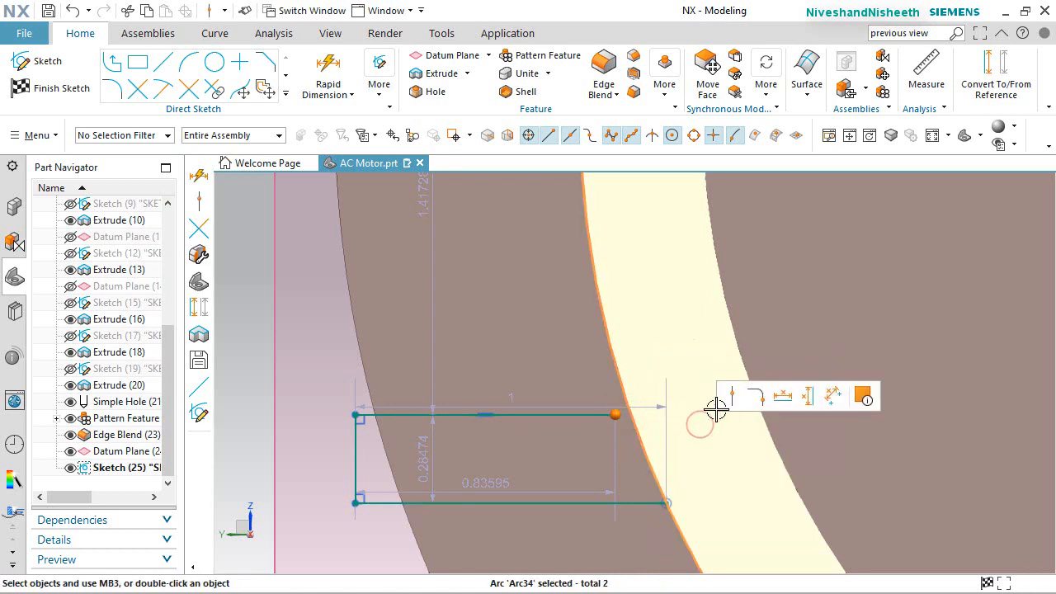
click(730, 397)
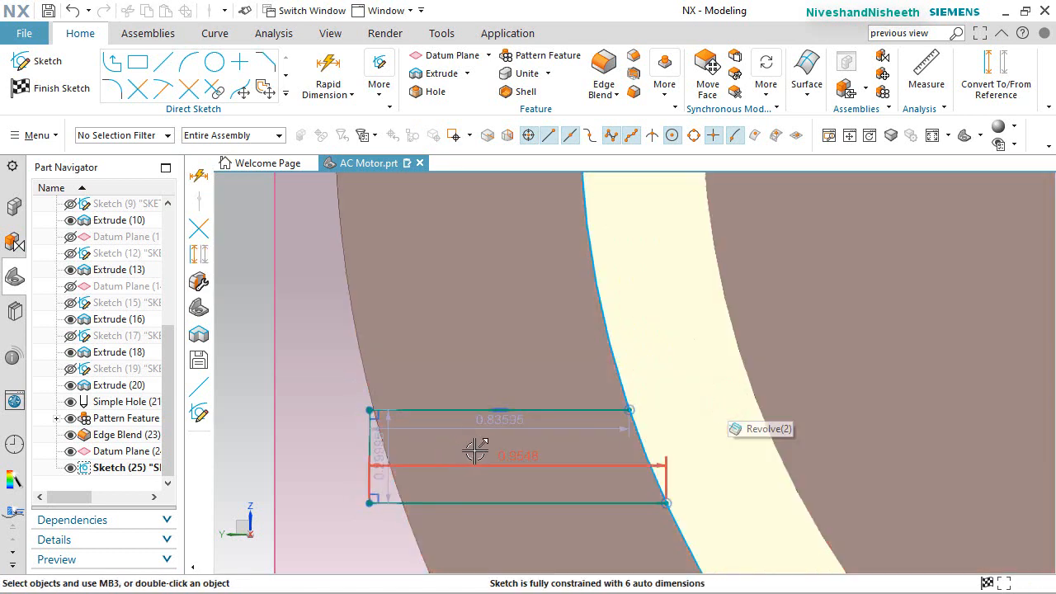
Draw a horizontal line about 3.35 in long from the circle's centre between the two rectangles and trim its overhang beyond the circle
scroll(476, 450, down, 2)
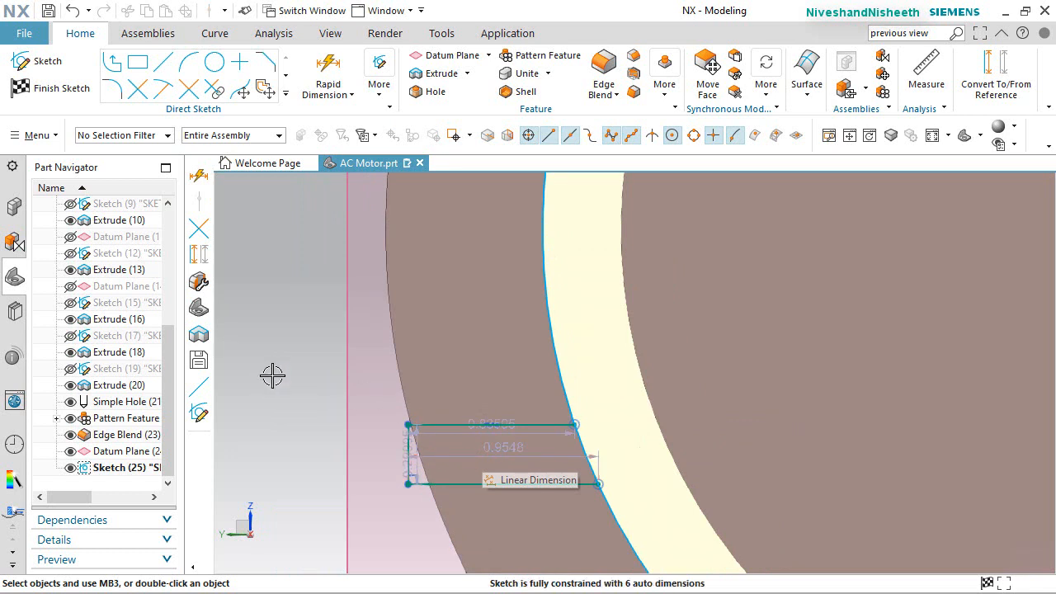
key(ctrl+z)
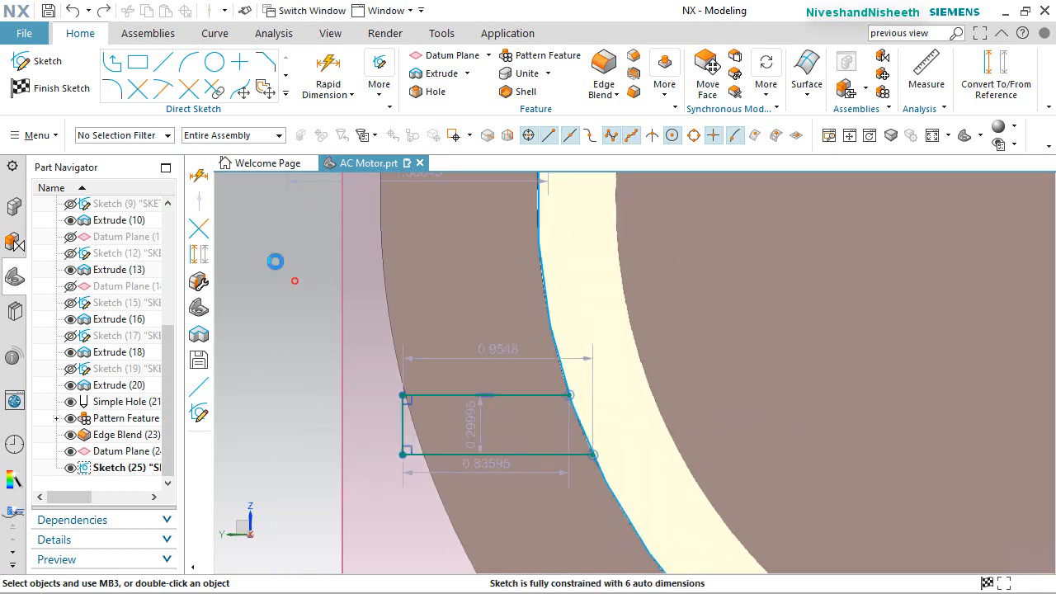
click(163, 65)
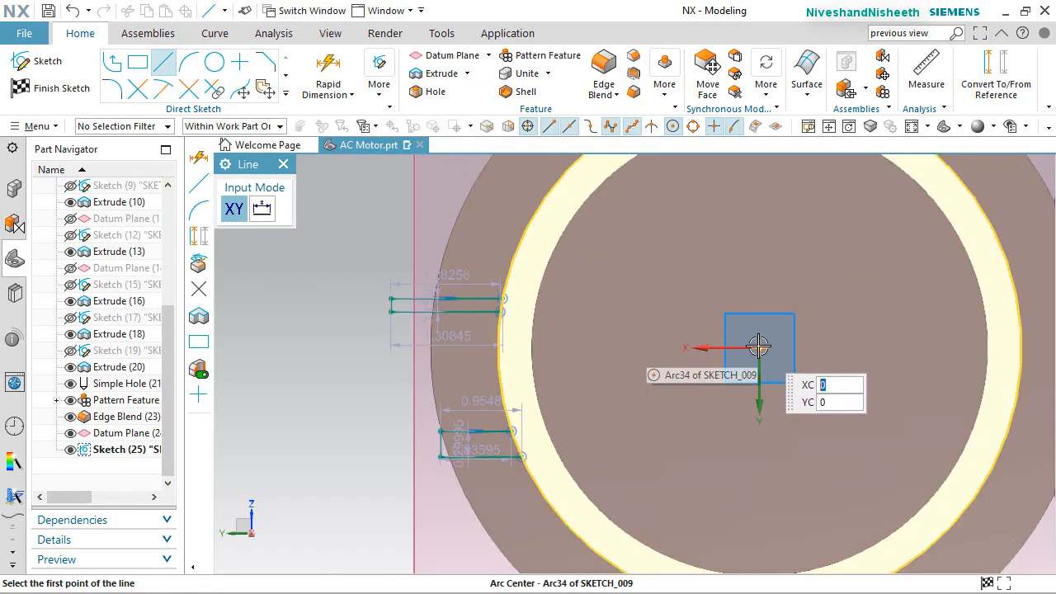
click(758, 346)
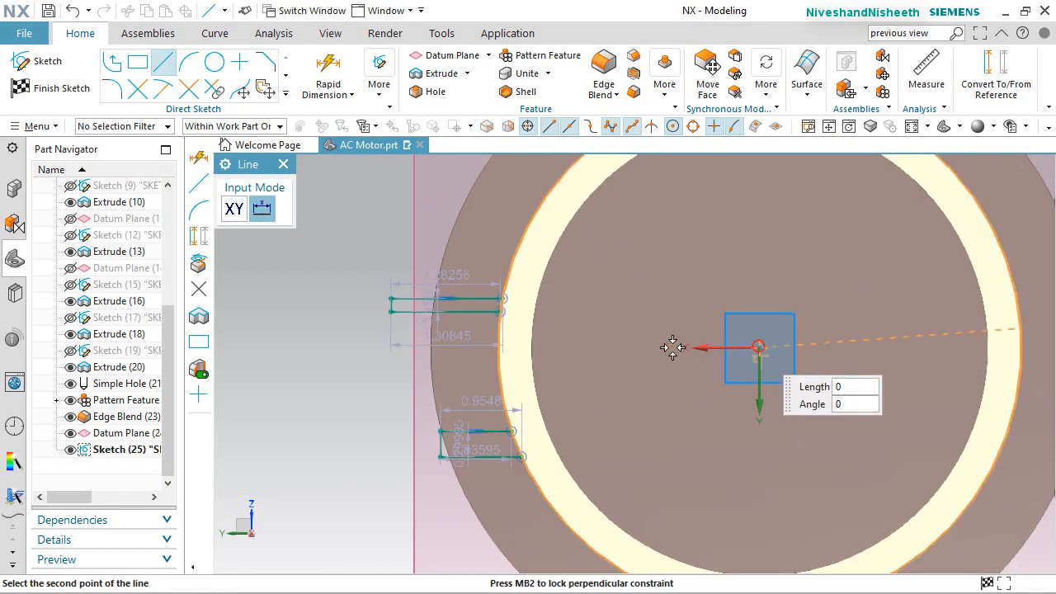
click(474, 348)
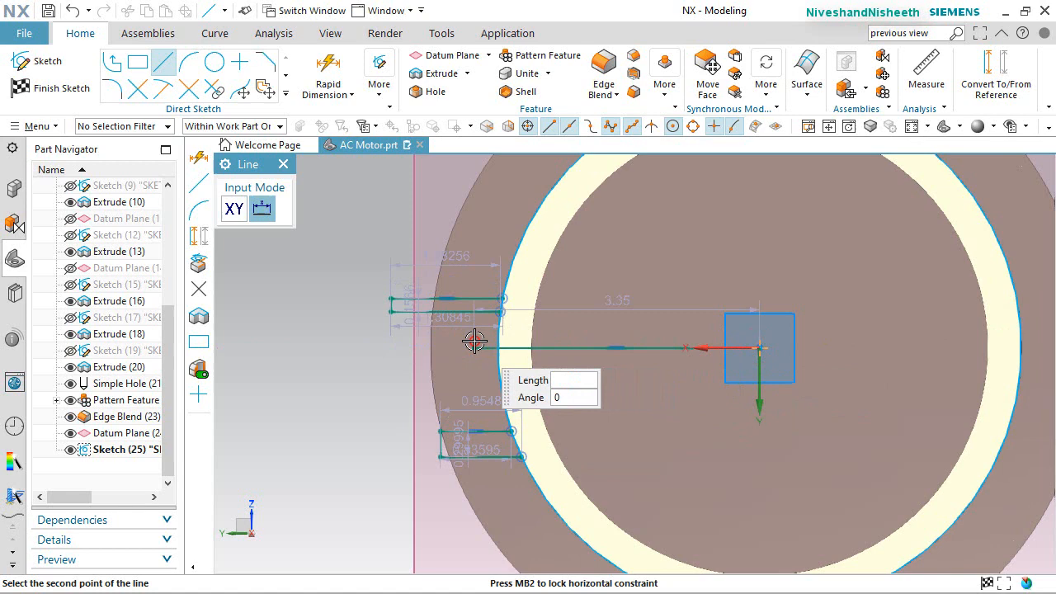
right_click(608, 377)
click(619, 41)
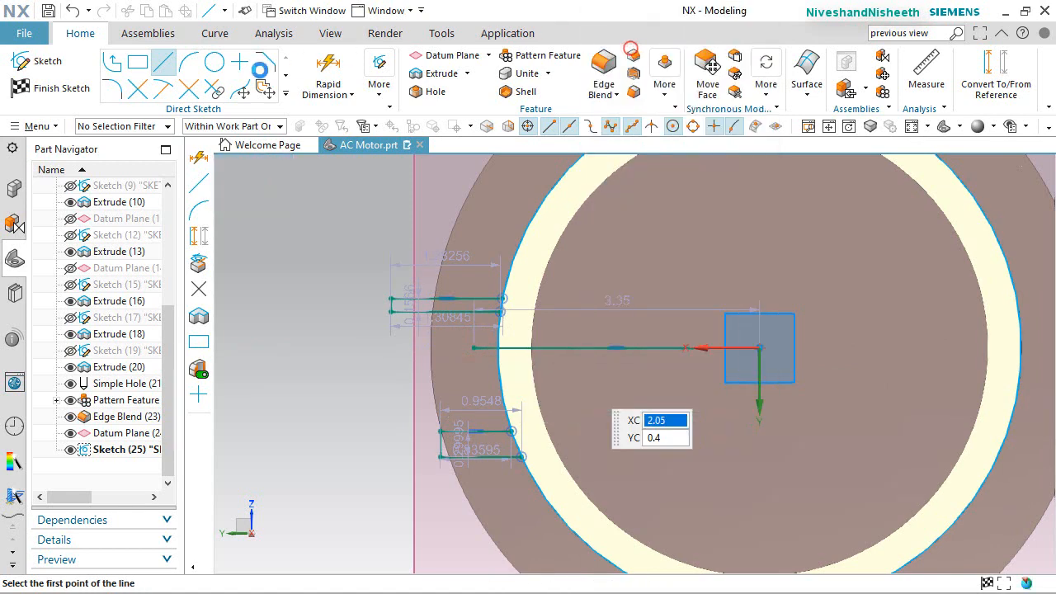
click(138, 89)
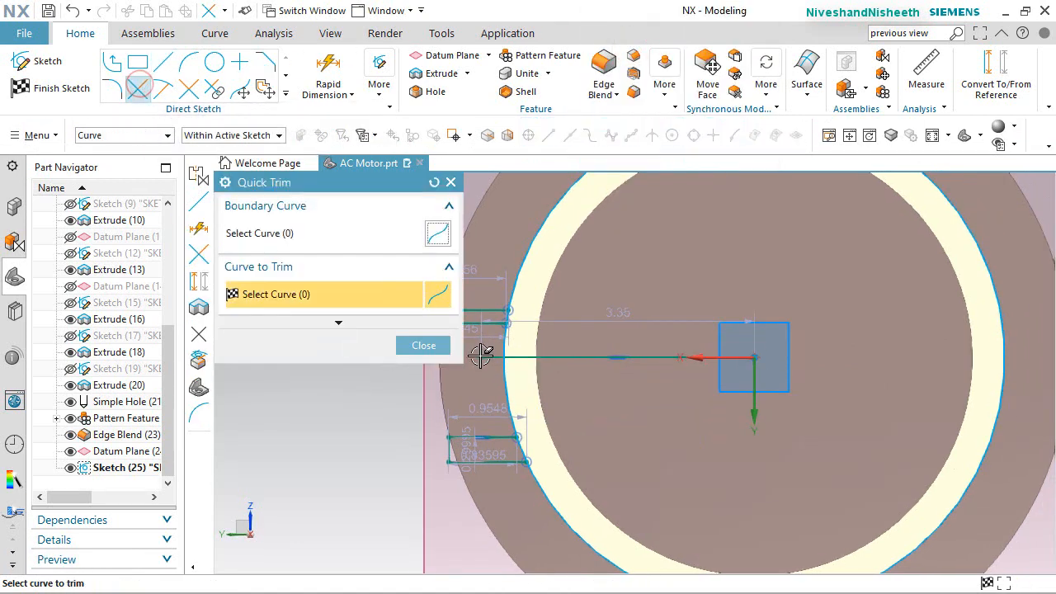
click(420, 346)
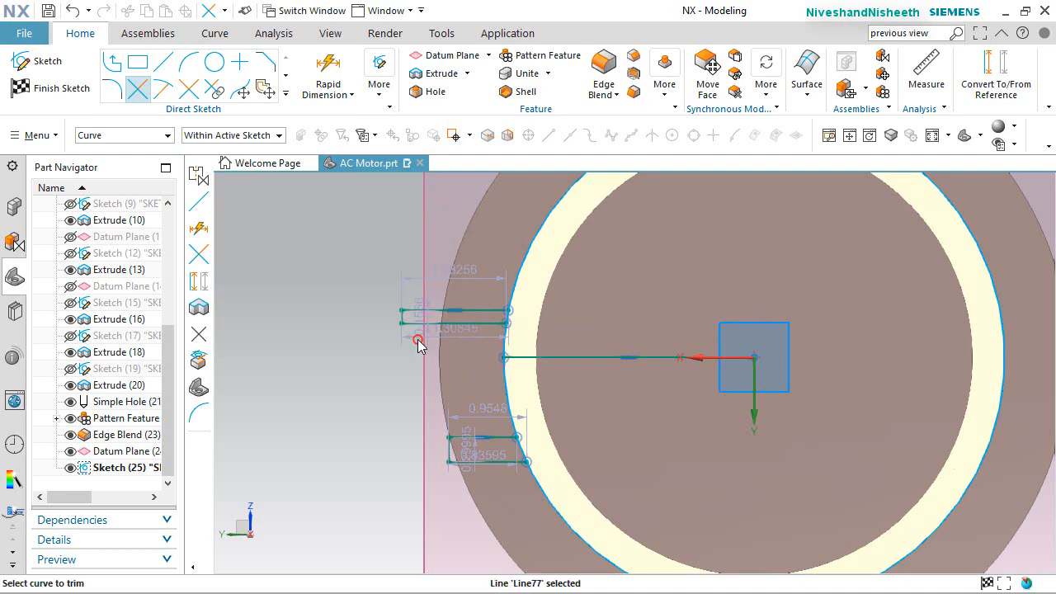
Dimension the vertical distance from the horizontal centre line to the lower rectangle's top line as 0.3937 in
scroll(494, 388, up, 2)
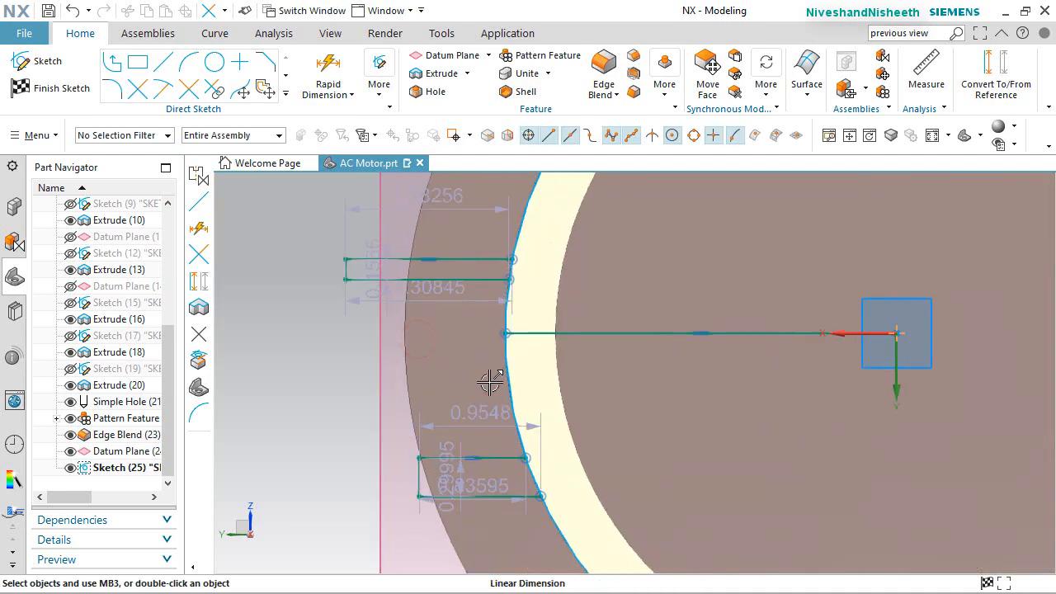
click(331, 72)
scroll(825, 436, down, 2)
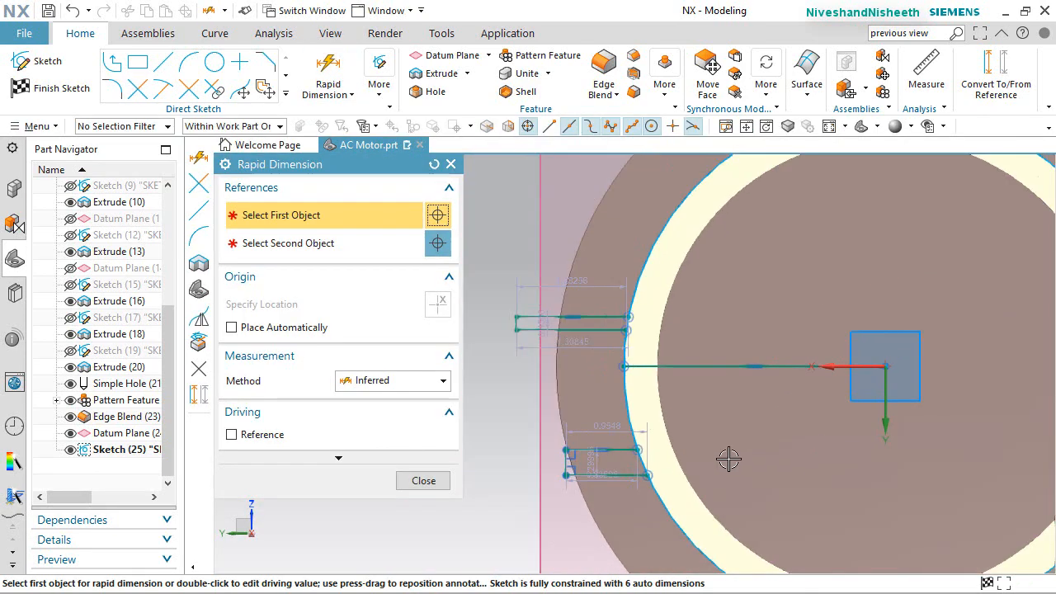
scroll(575, 413, up, 2)
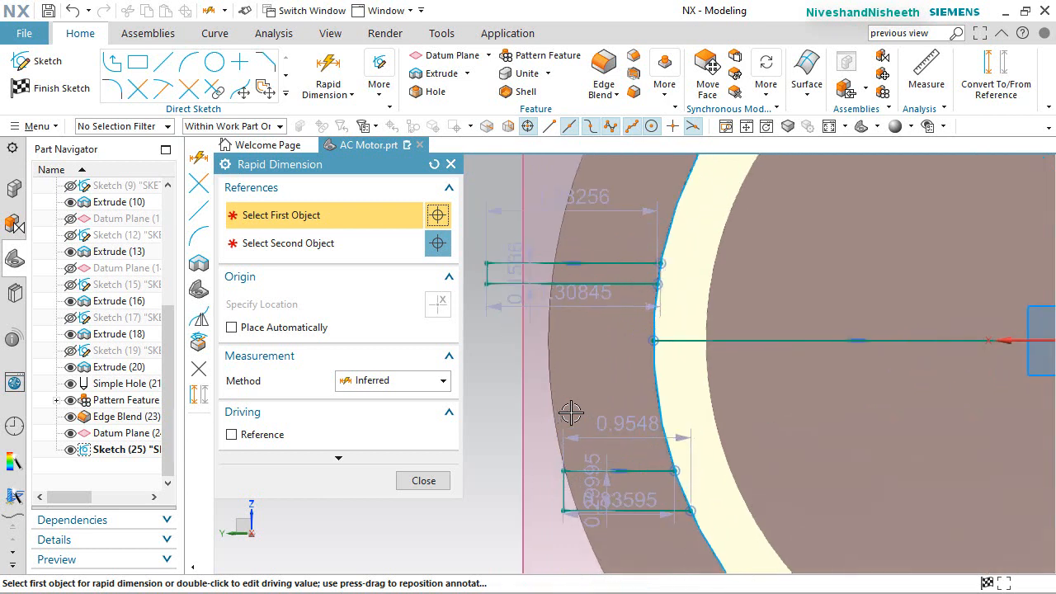
click(734, 339)
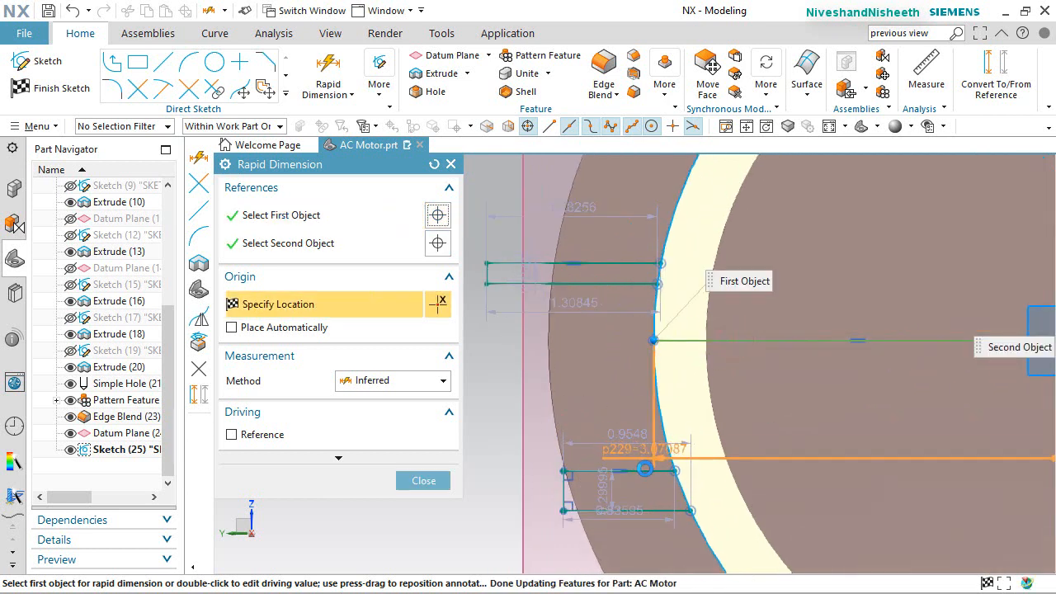
click(647, 470)
click(647, 470)
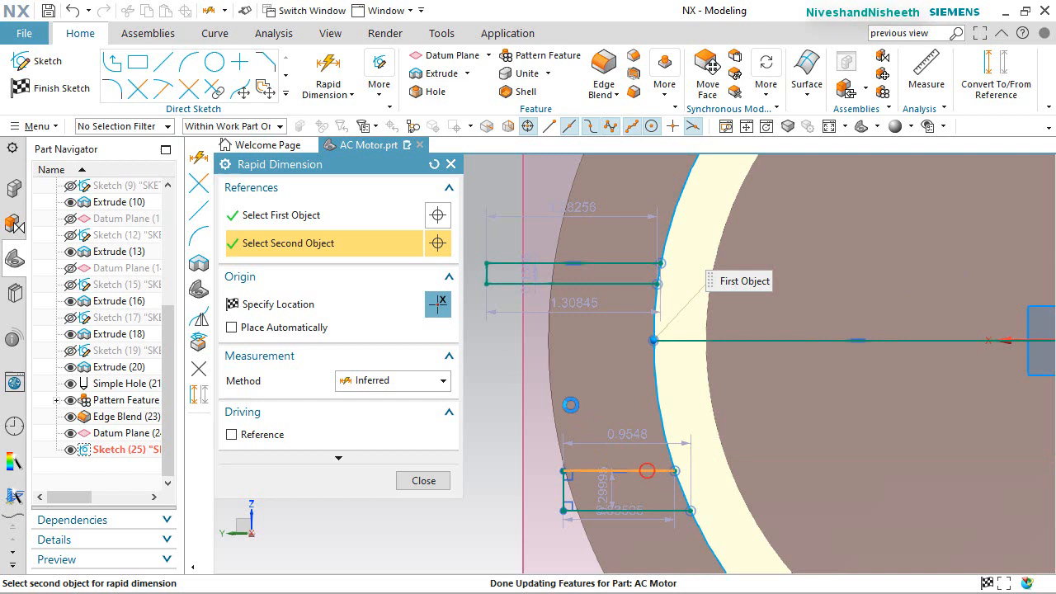
click(513, 386)
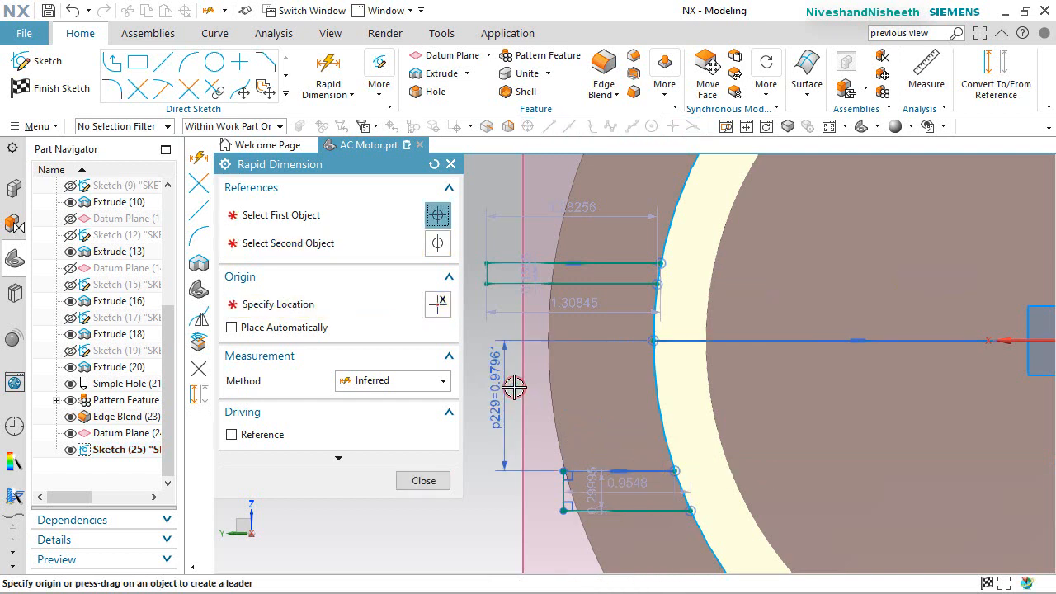
text(.393)
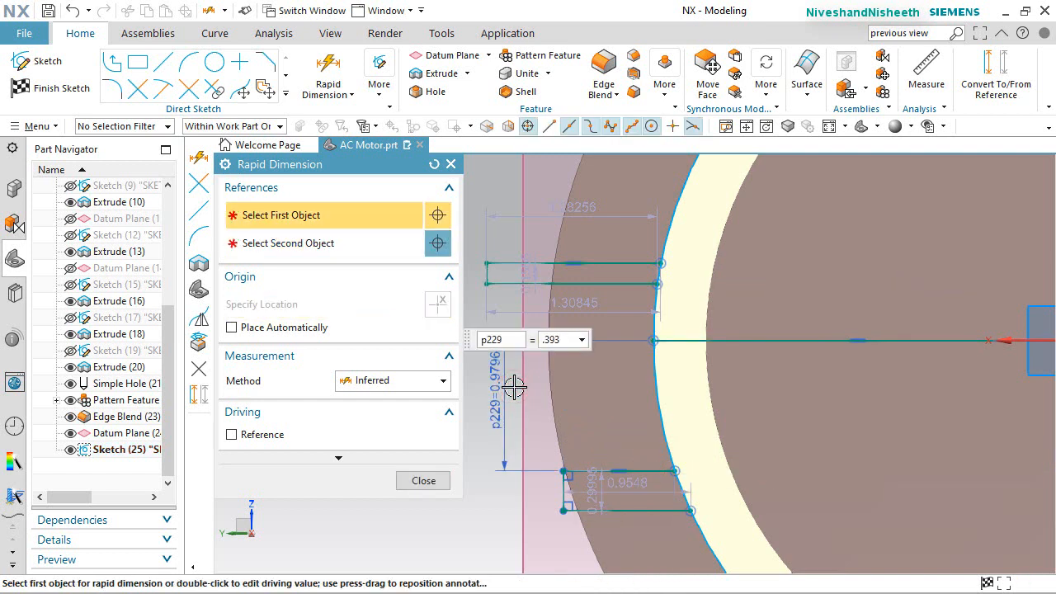
text(7)
key(Return)
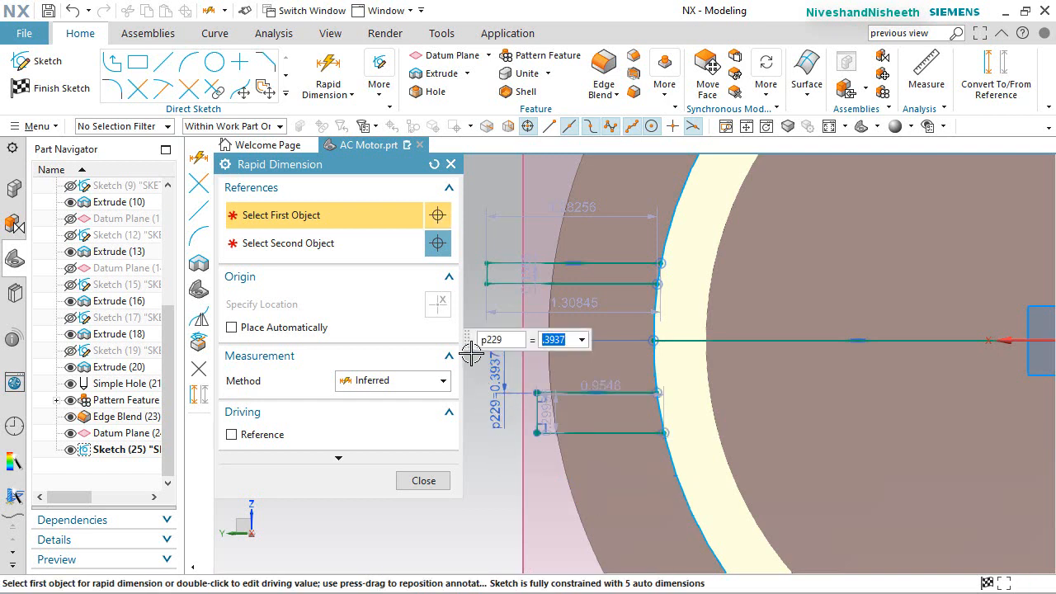
Dimension the vertical distance from the upper rectangle's bottom line to the horizontal centre line as 0.3937 in
click(612, 286)
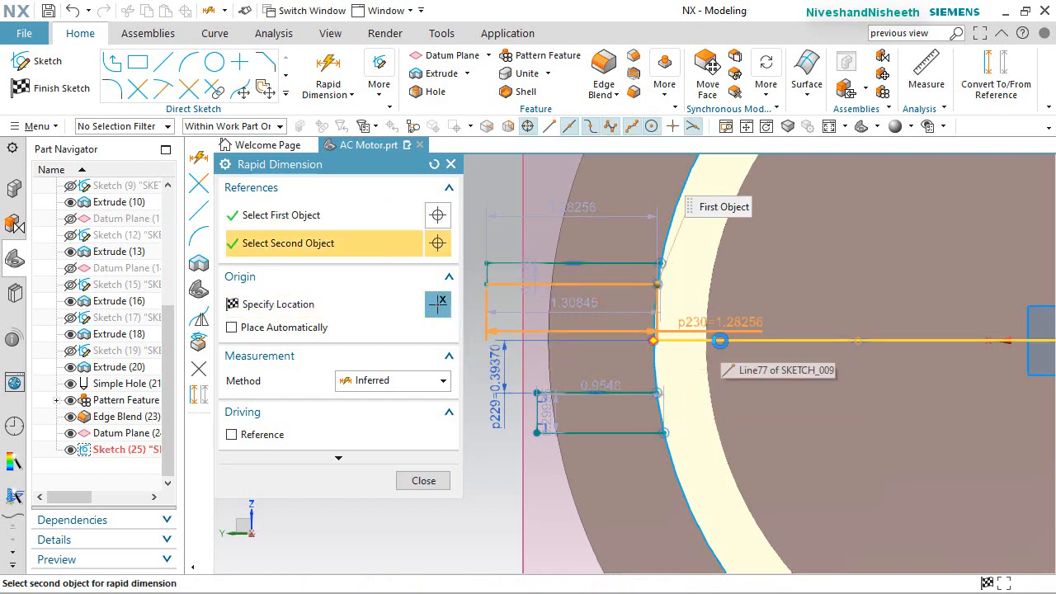
click(720, 340)
scroll(716, 350, down, 4)
scroll(611, 349, up, 6)
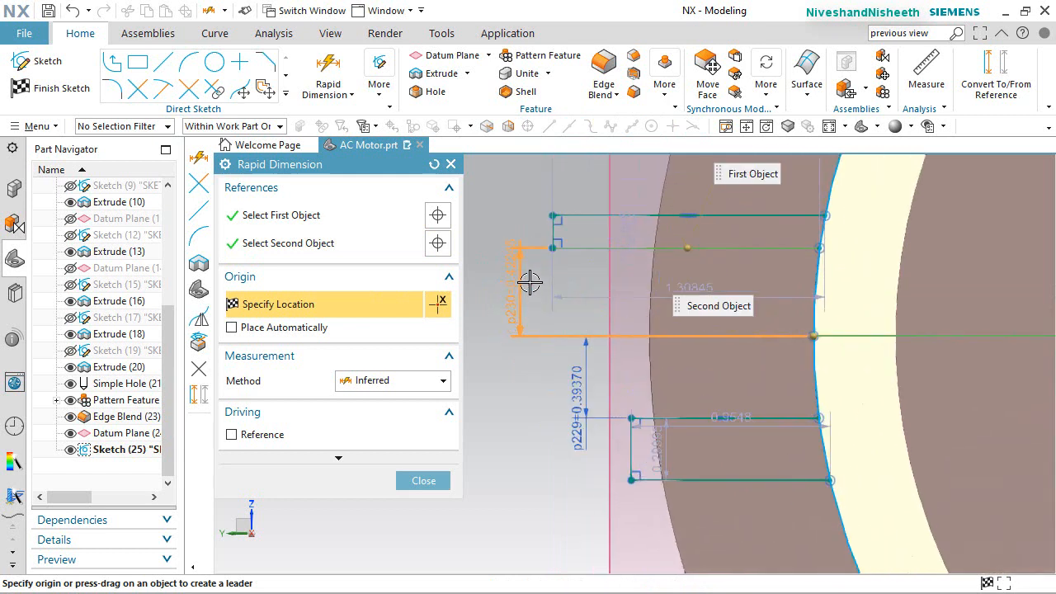
click(531, 285)
text(0.3937)
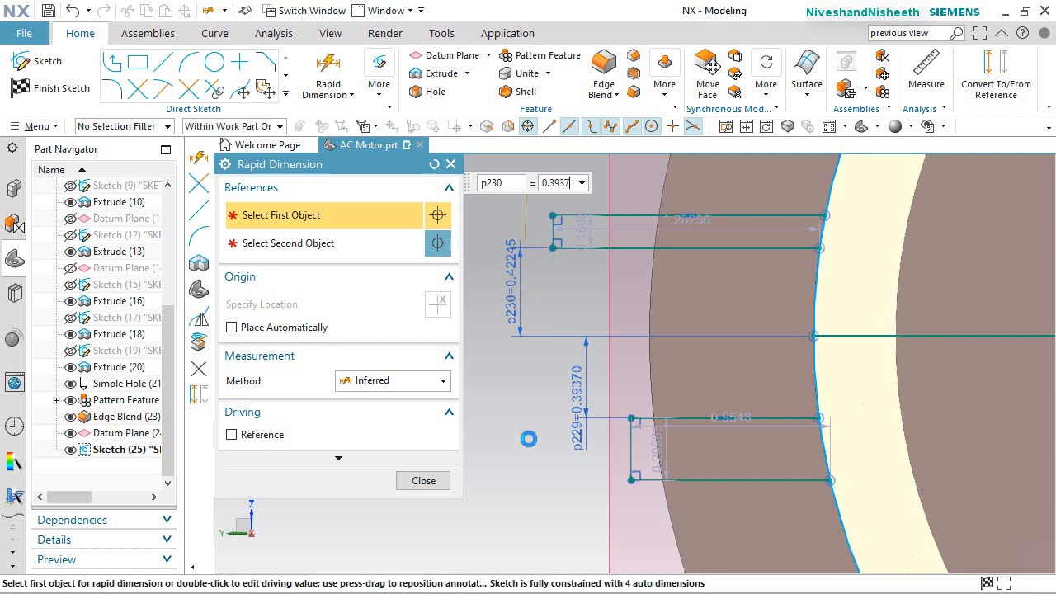
key(Return)
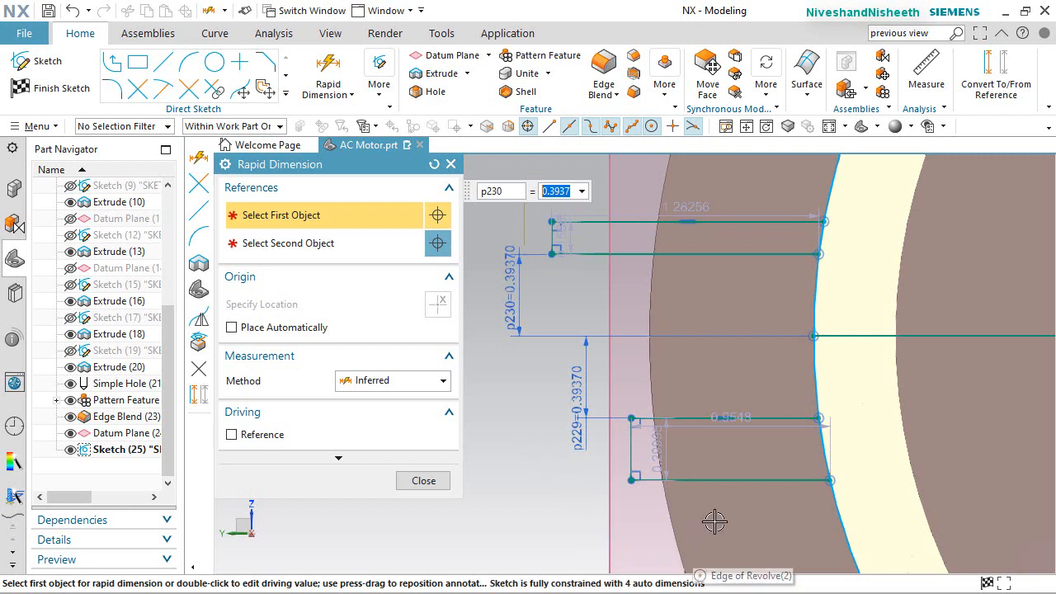
Dimension the length of the lower rectangle's bottom line as 0.70866 in
click(714, 485)
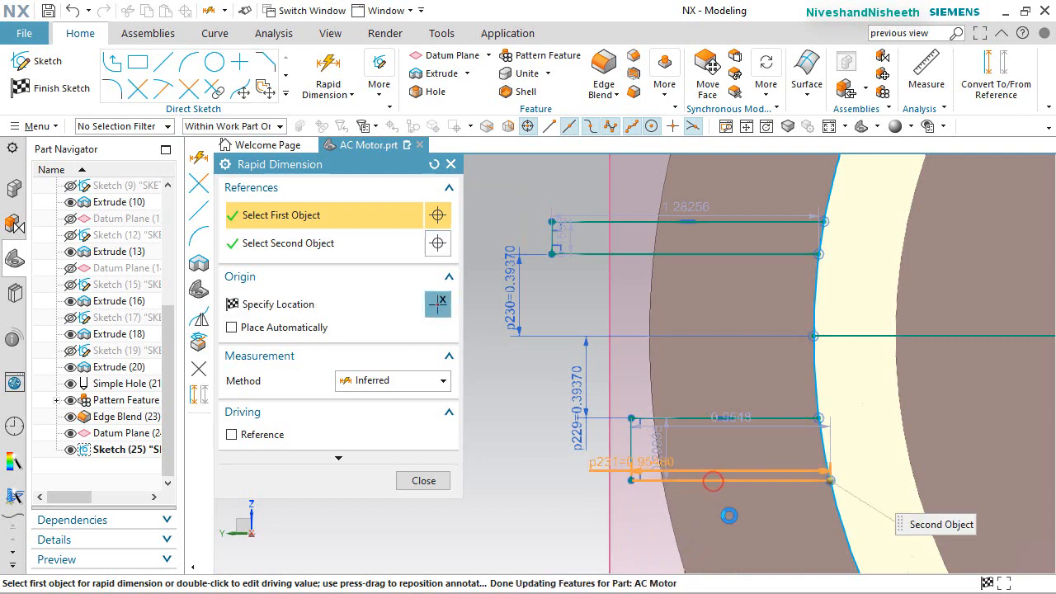
click(736, 528)
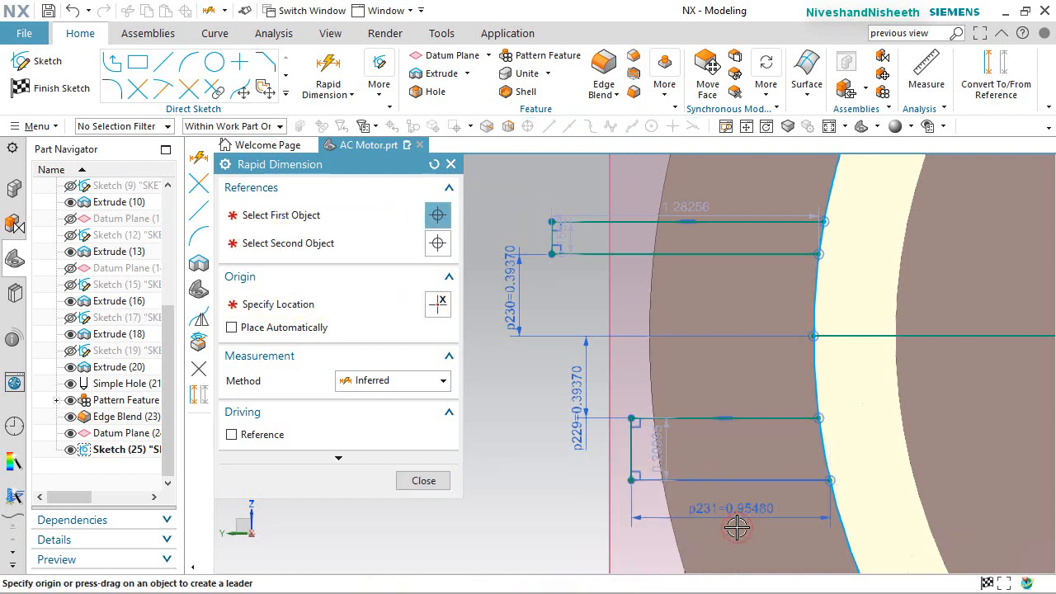
text(.70866)
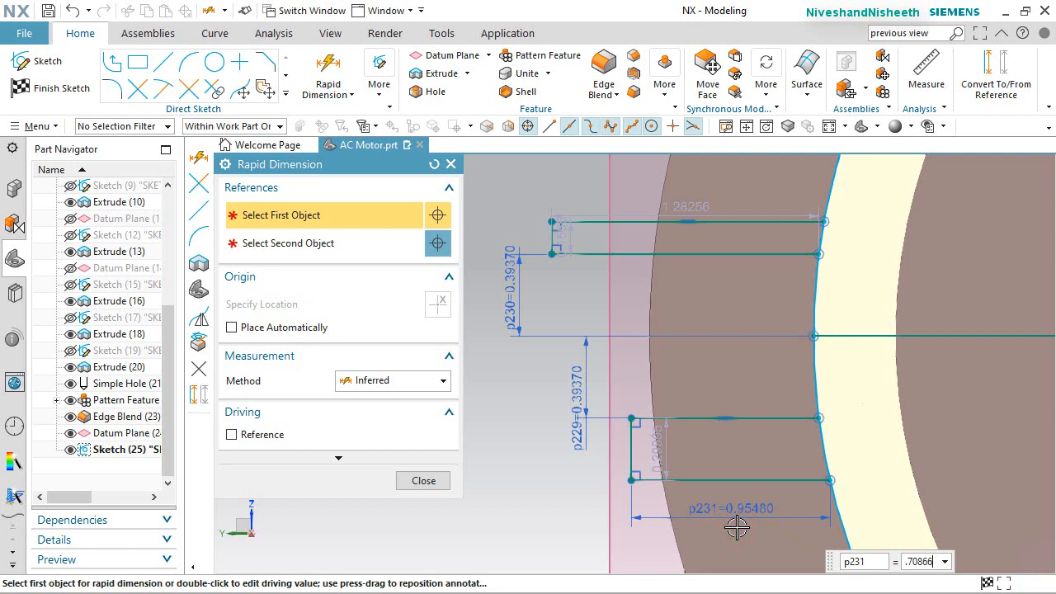
key(Return)
scroll(557, 283, down, 1)
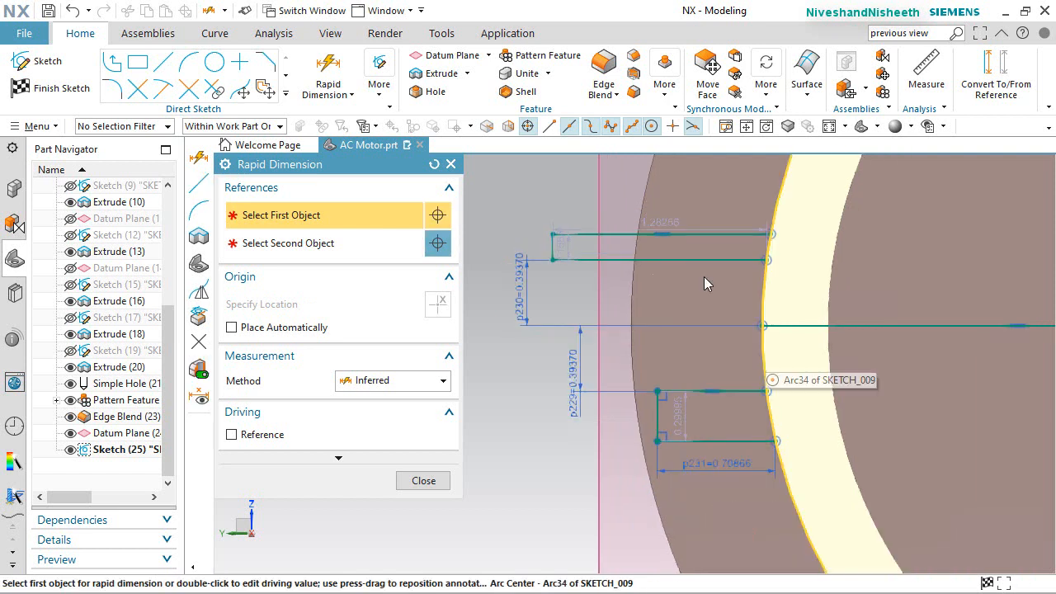
Dimension the length of the upper rectangle's bottom line as 0.69744 in
click(715, 260)
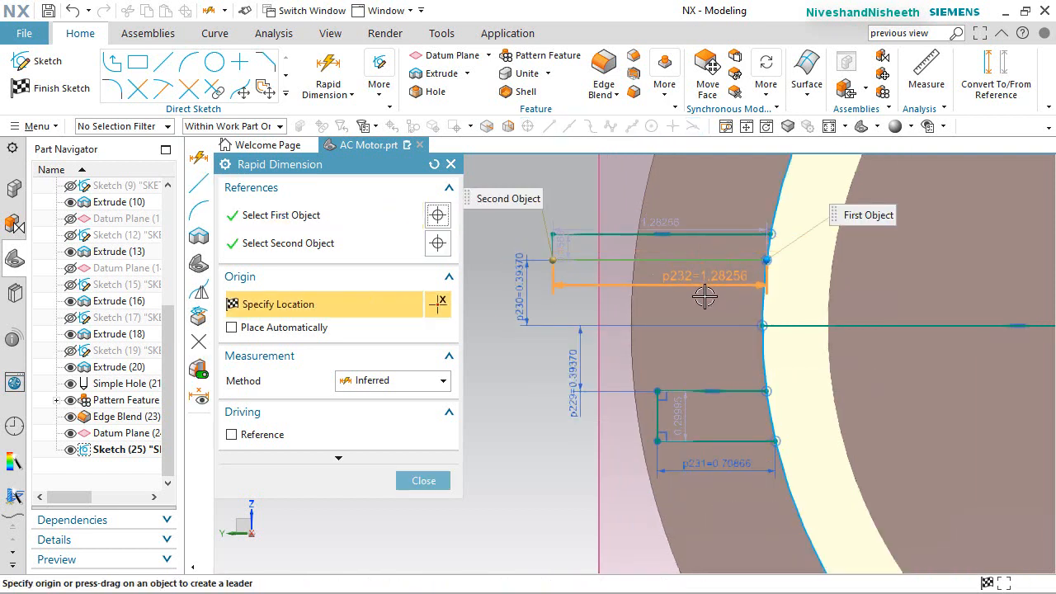
click(703, 297)
text(.6)
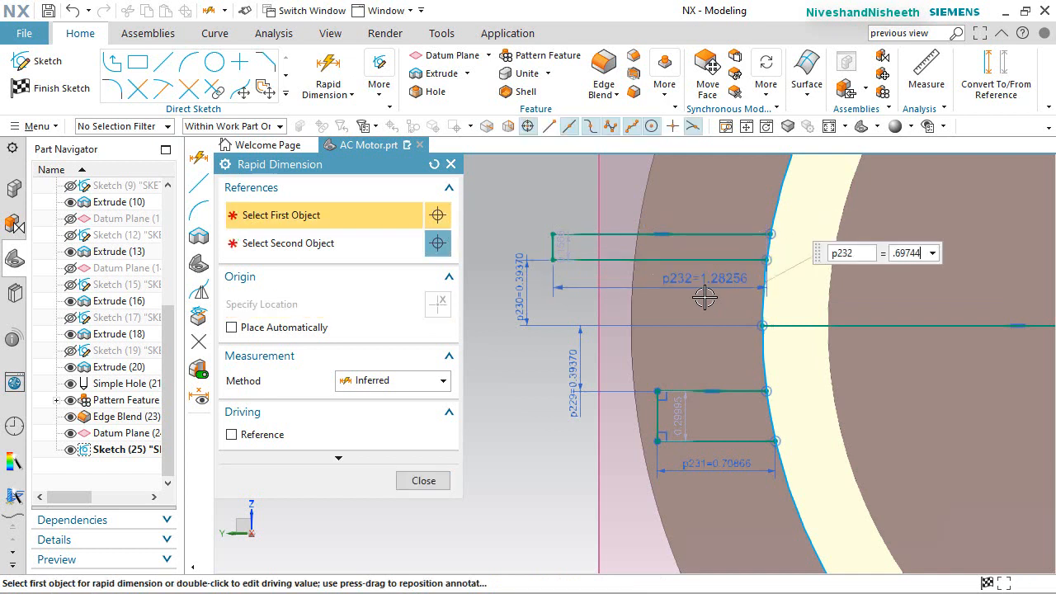
text(9744)
key(Return)
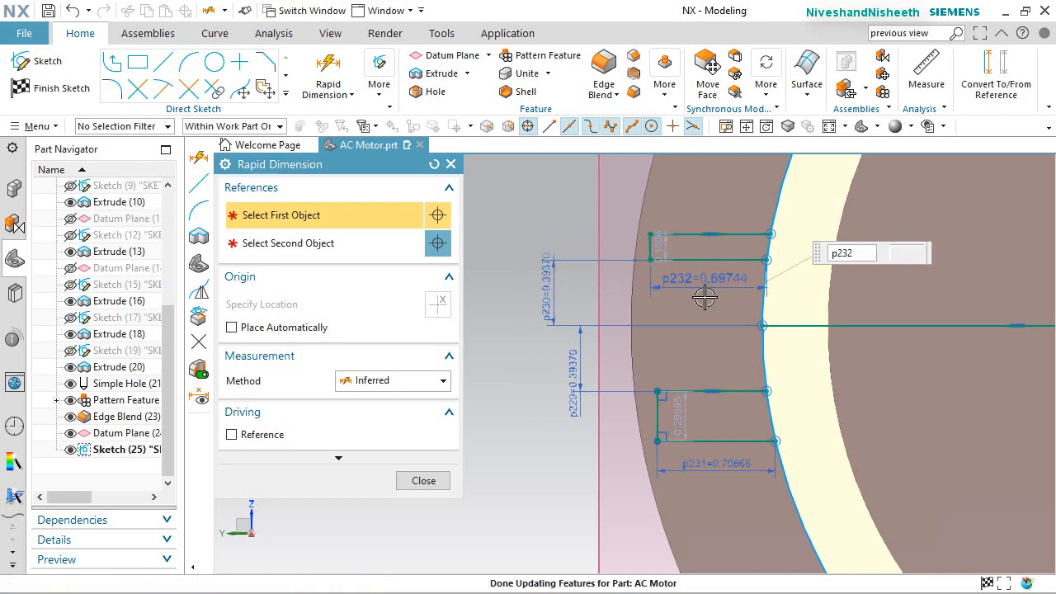
click(433, 483)
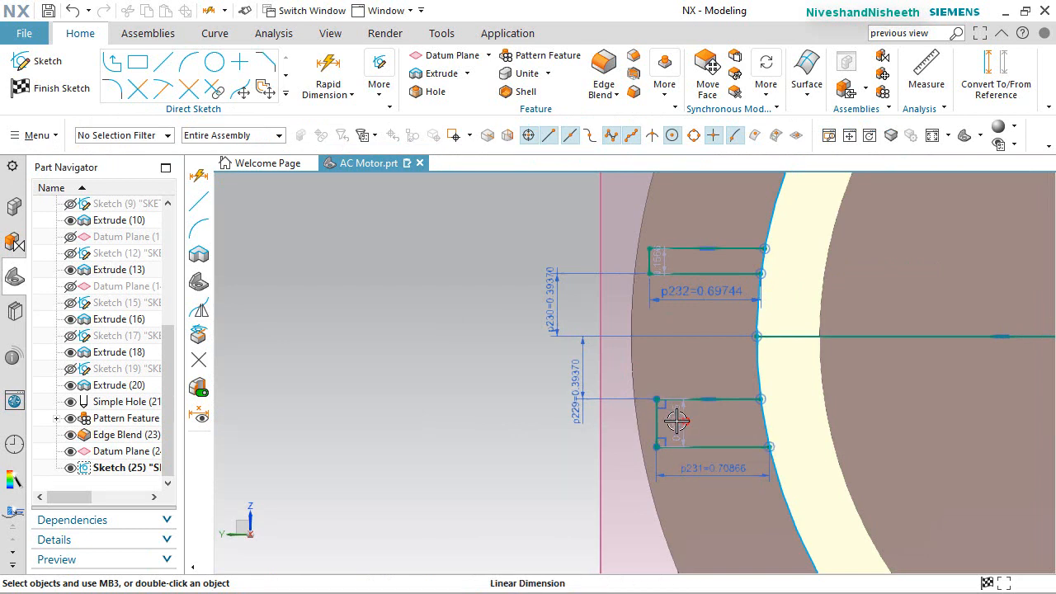
Move the lower rectangle's height dimension outside the profile and set the height to 0.07874 in
drag(676, 420, 619, 427)
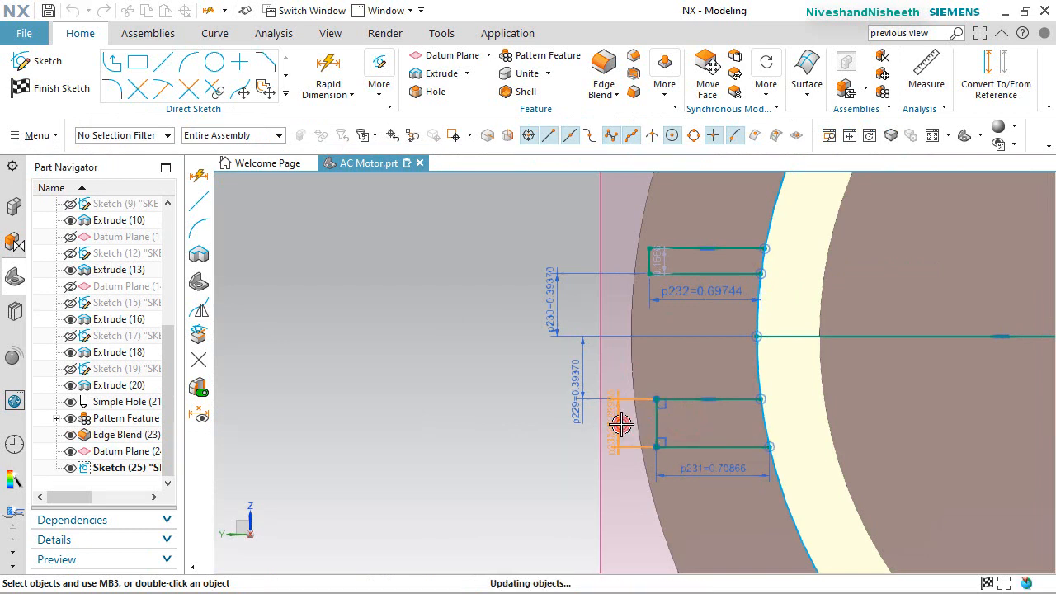
double_click(621, 424)
text(.)
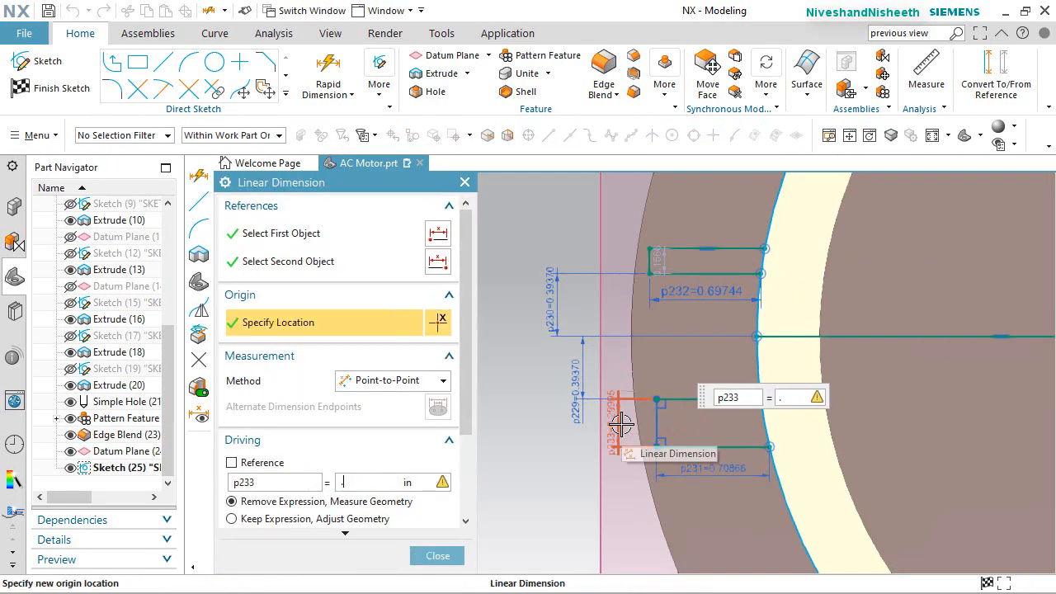
text(7874)
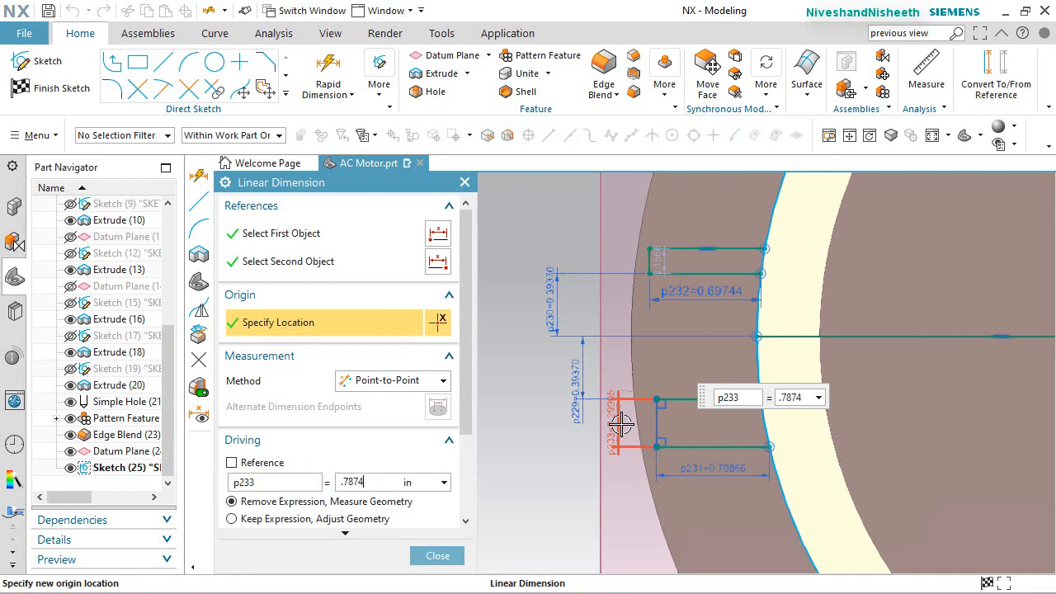
key(Return)
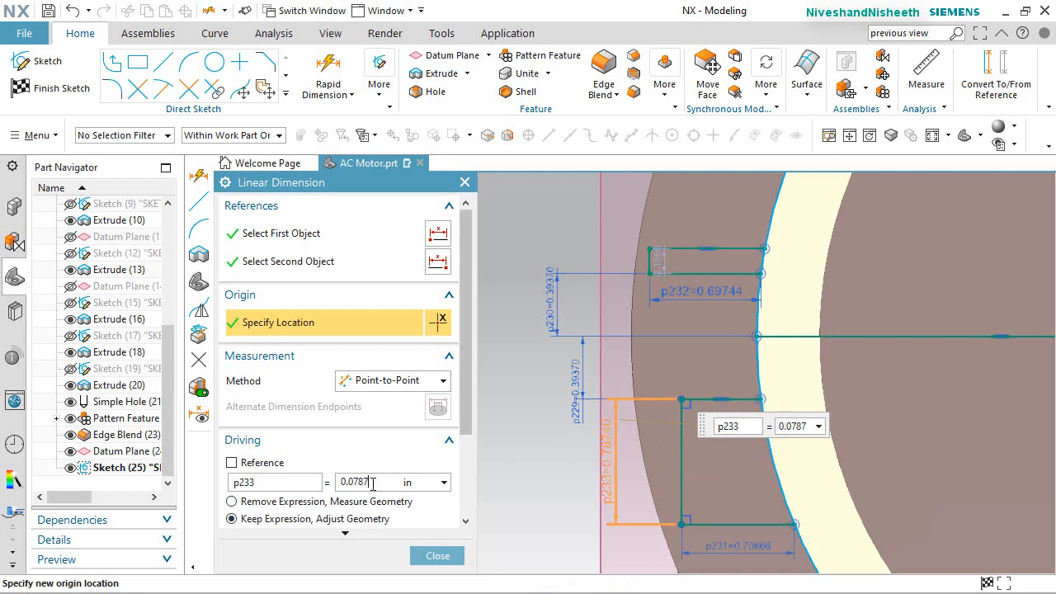
key(Return)
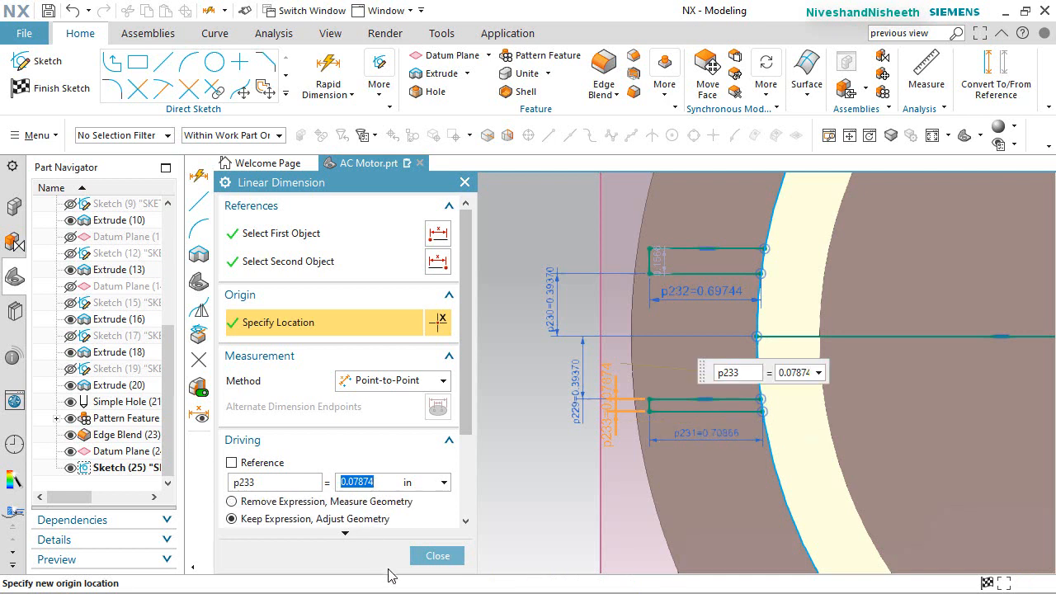
click(438, 556)
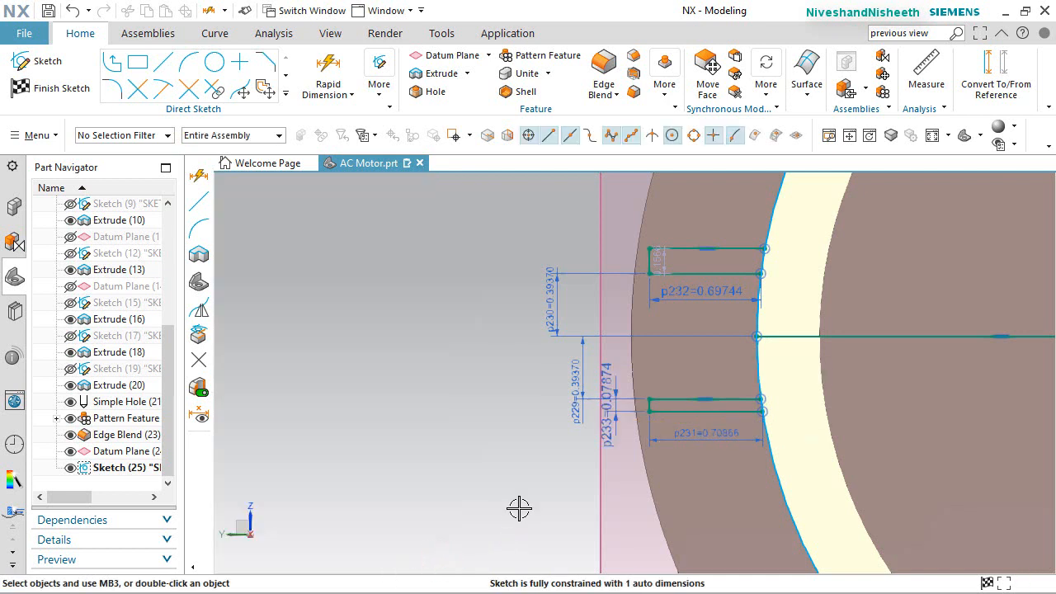
Make the upper rectangle's short vertical side equal in length to the lower rectangle's vertical side
right_click(519, 509)
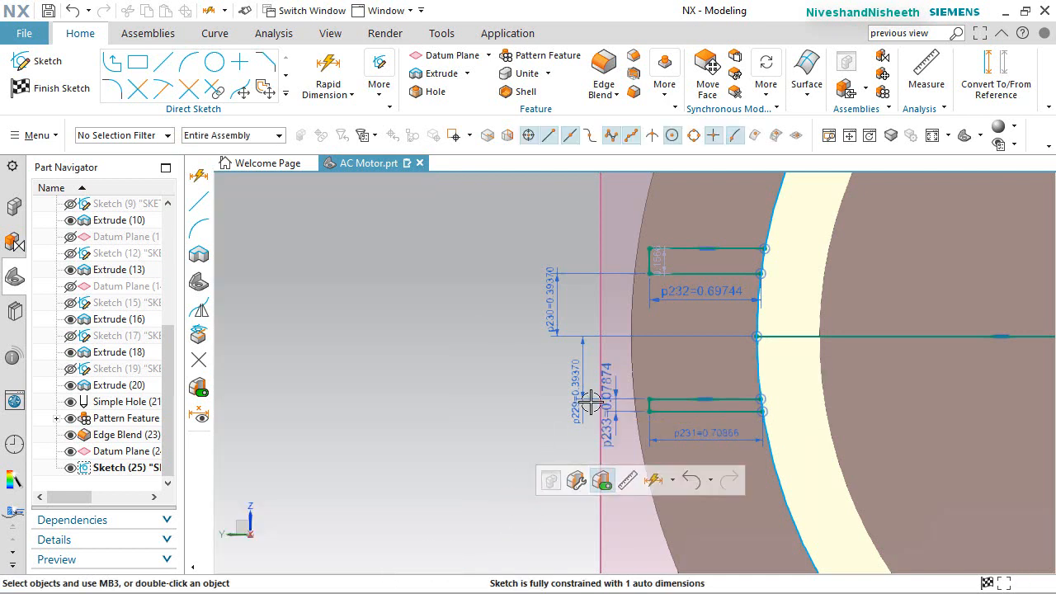
scroll(700, 267, up, 3)
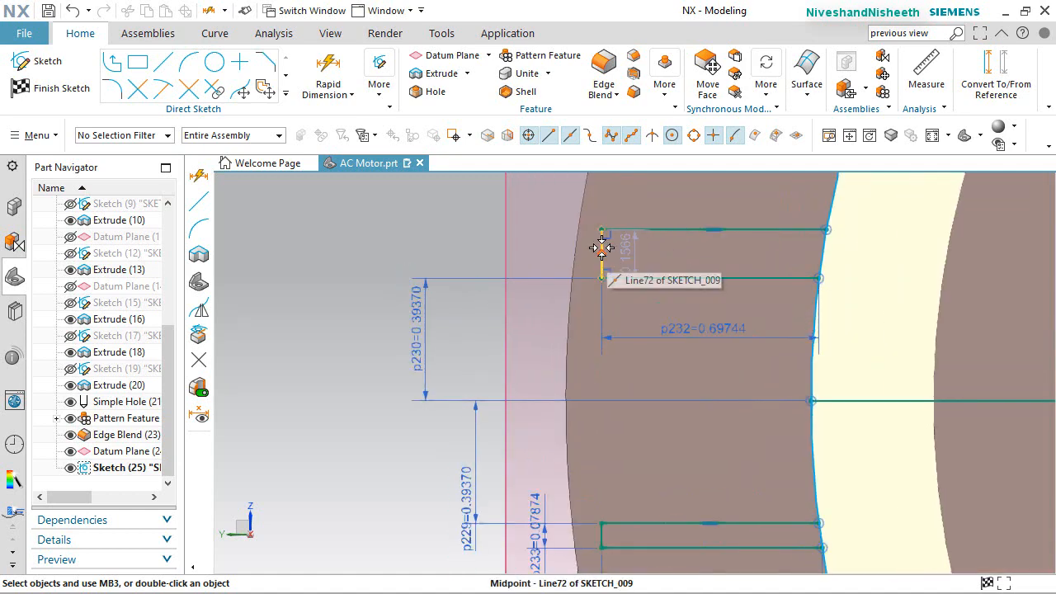
scroll(579, 542, up, 4)
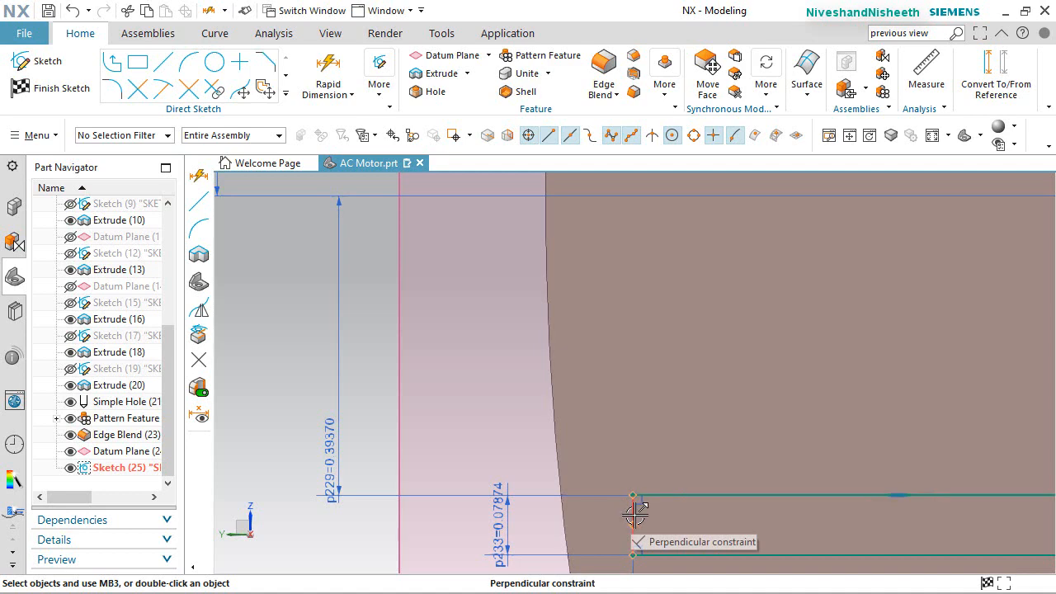
click(633, 515)
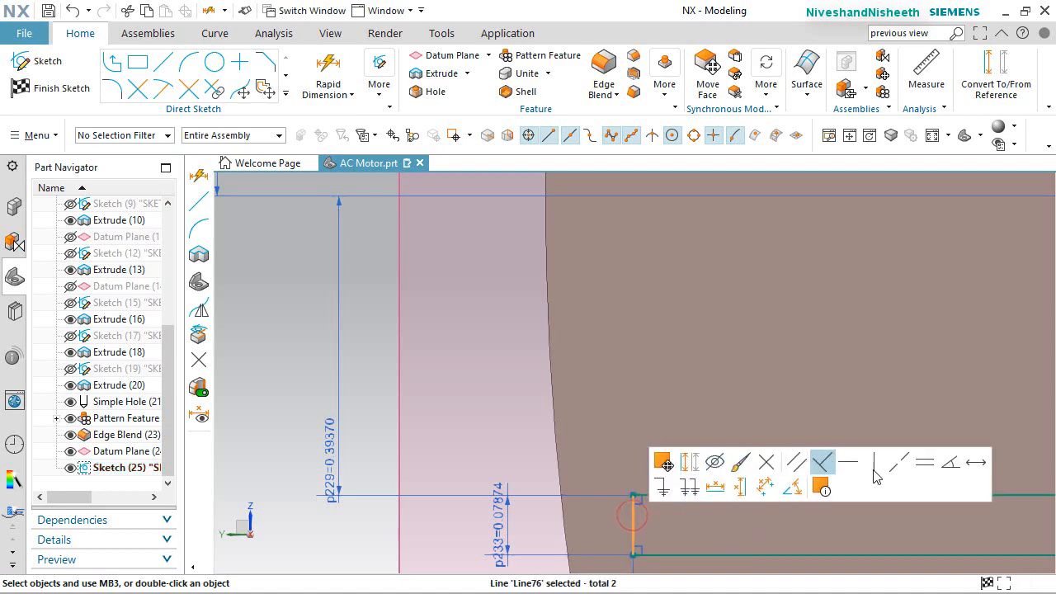
click(926, 465)
scroll(608, 490, down, 4)
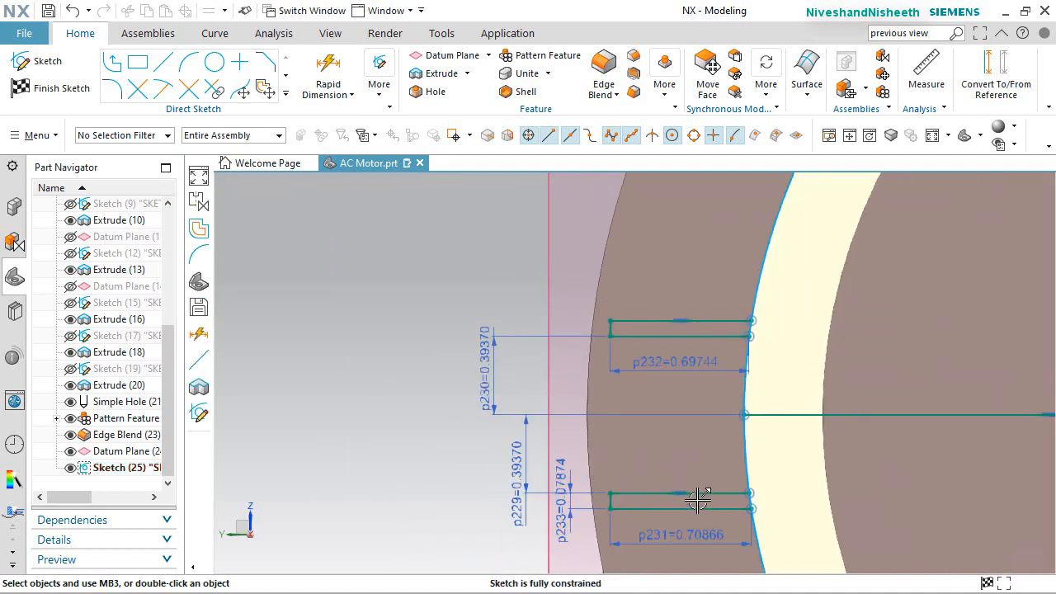
Draw a third open rectangle of three lines below the lower one, about 0.15 in high with a bottom line about 0.35 in long
scroll(572, 358, down, 2)
scroll(662, 476, up, 2)
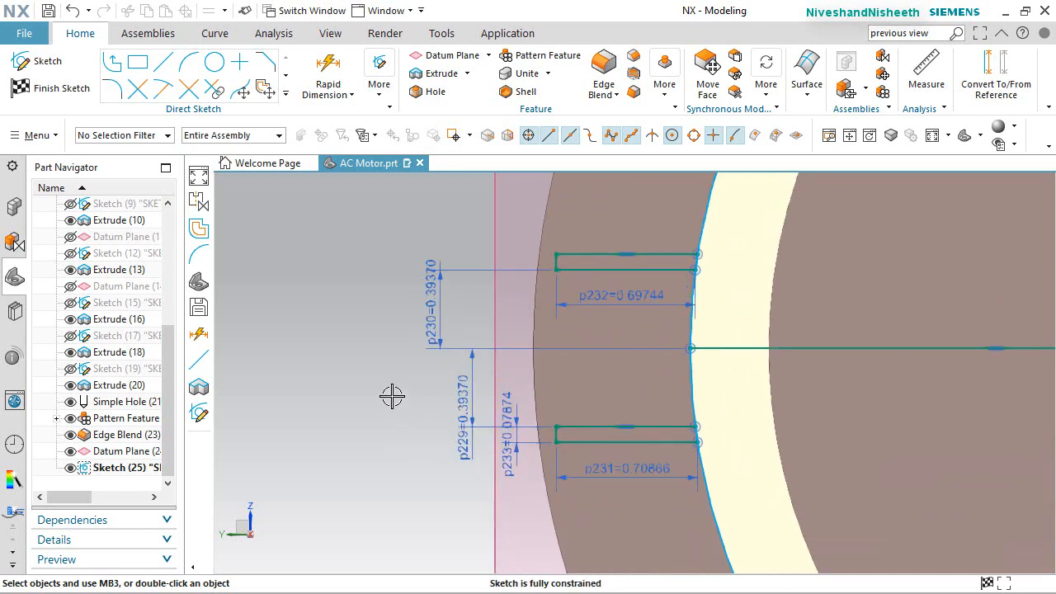
click(392, 396)
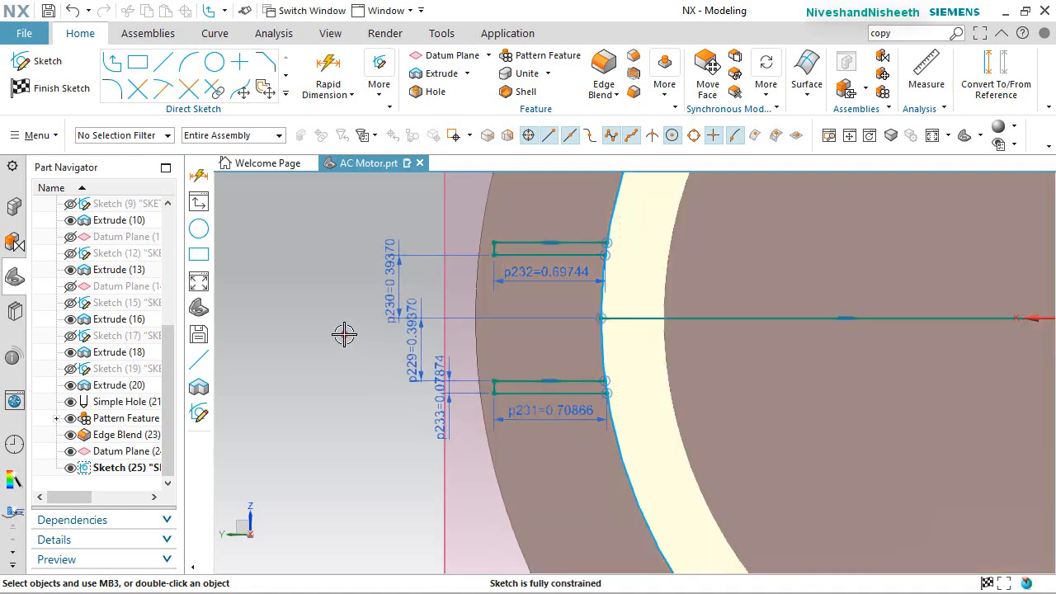
click(344, 335)
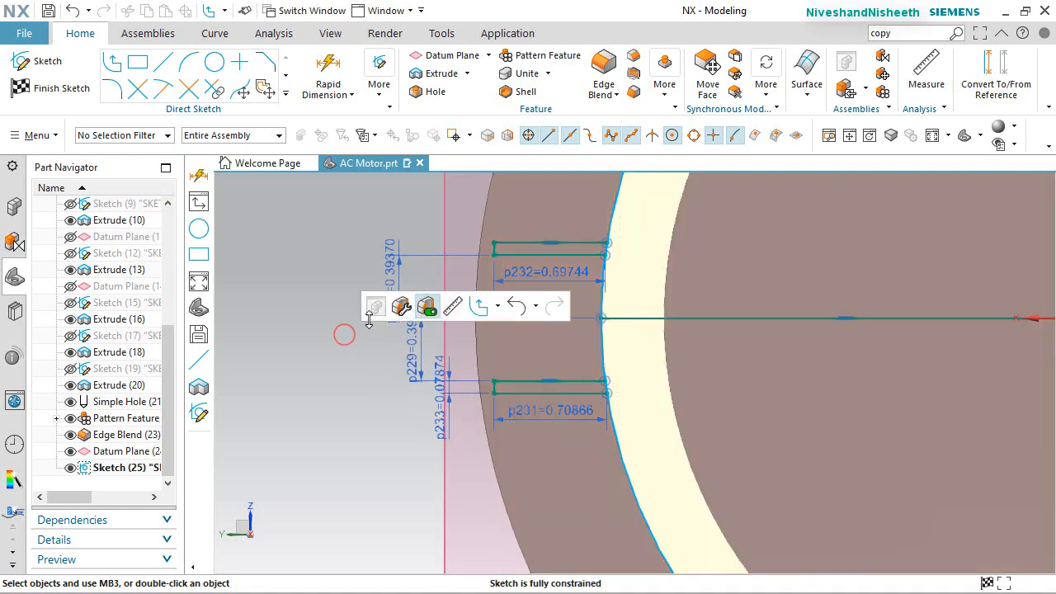
click(498, 307)
click(499, 349)
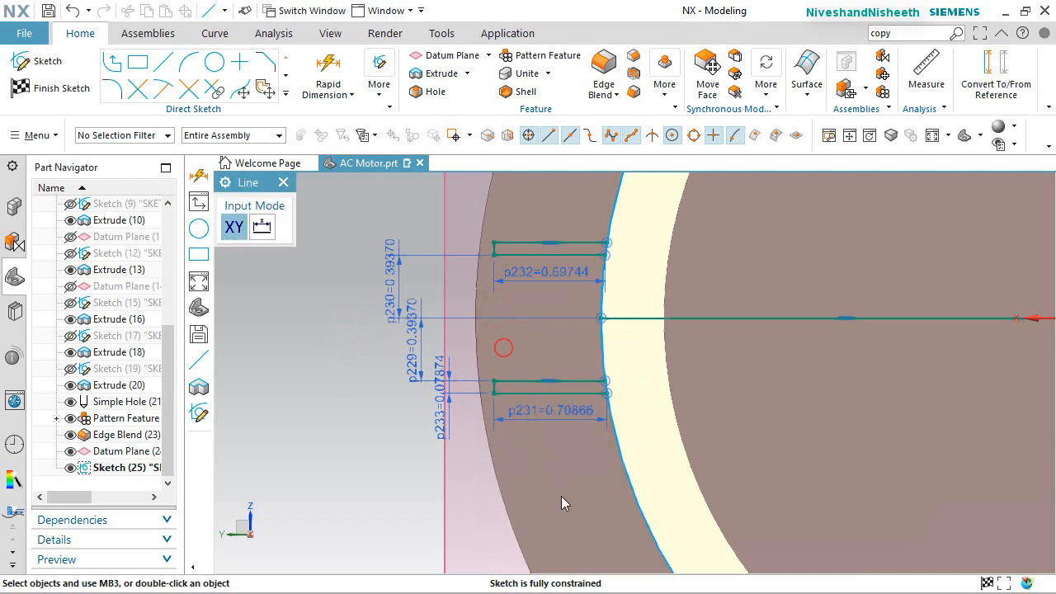
click(590, 489)
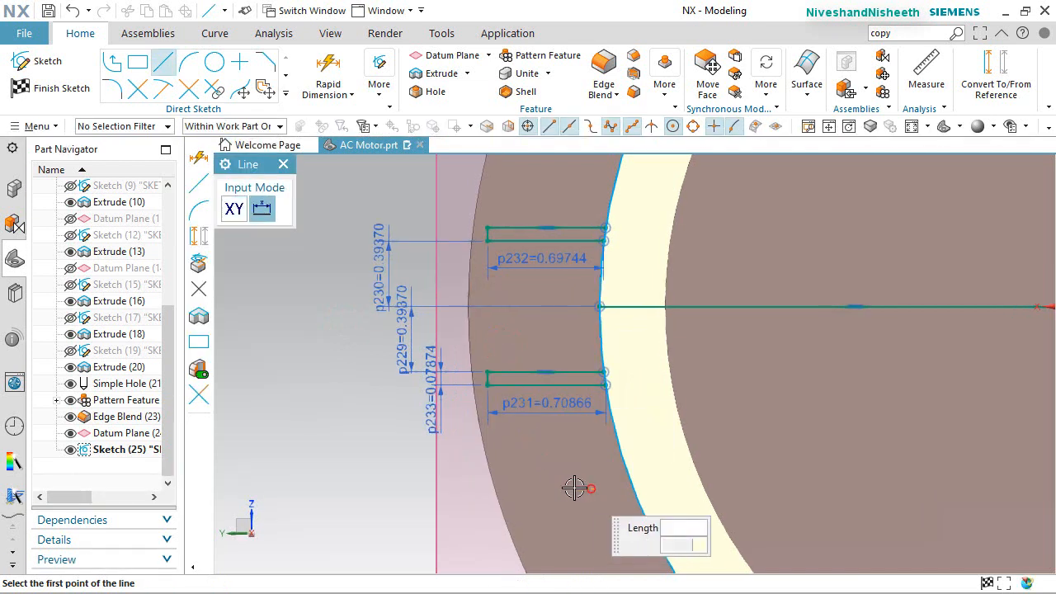
click(514, 489)
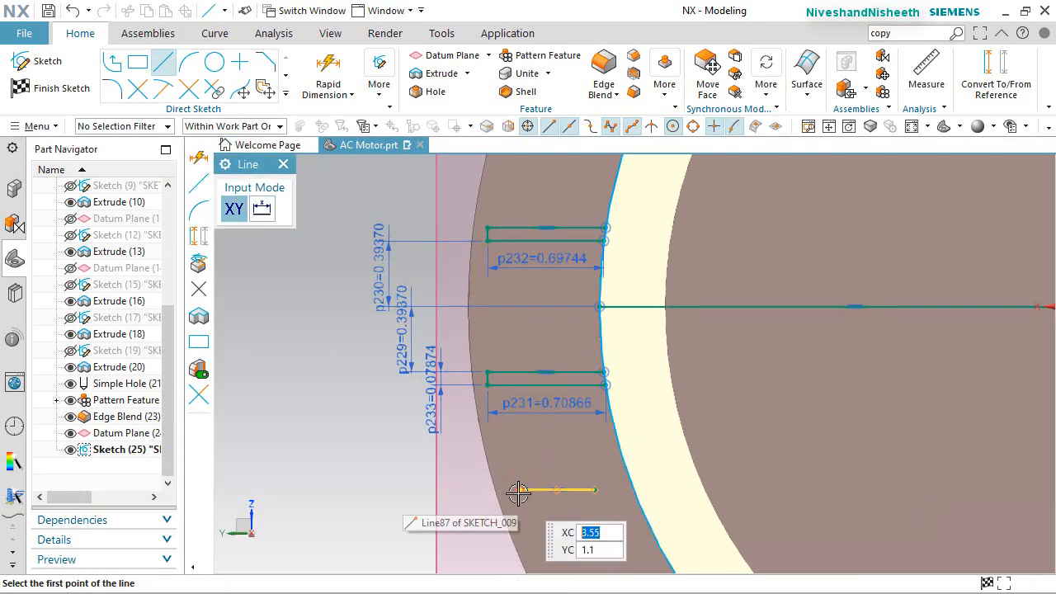
click(518, 490)
click(521, 508)
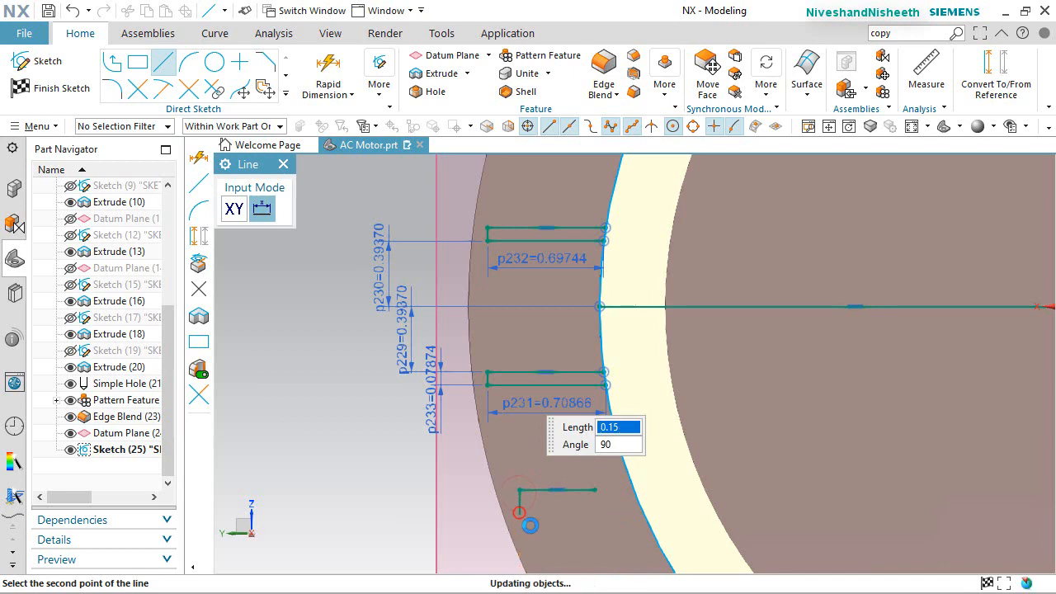
click(521, 511)
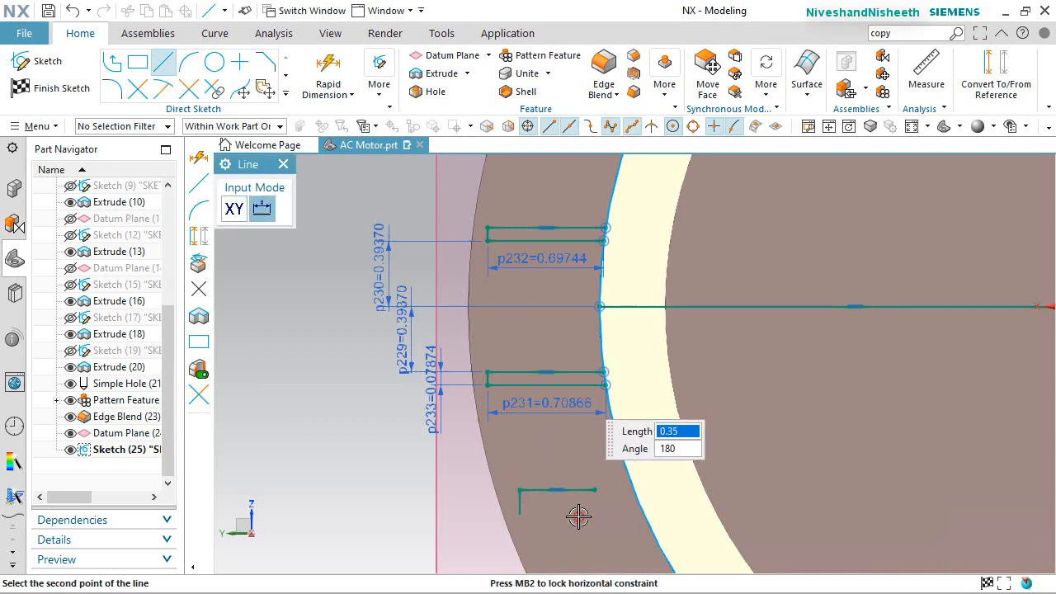
click(578, 516)
scroll(566, 526, up, 2)
right_click(560, 434)
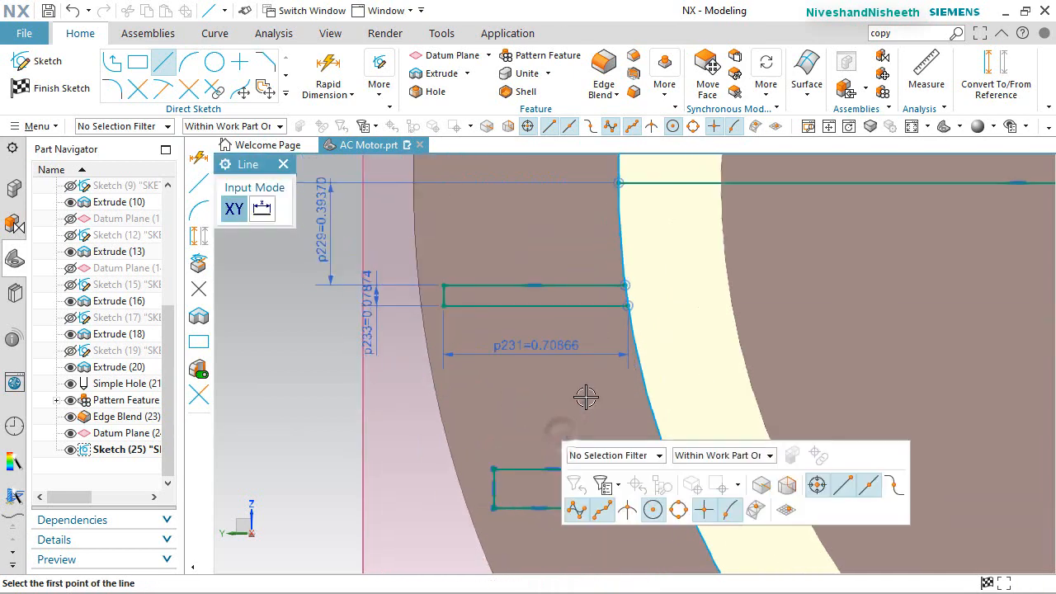
click(617, 69)
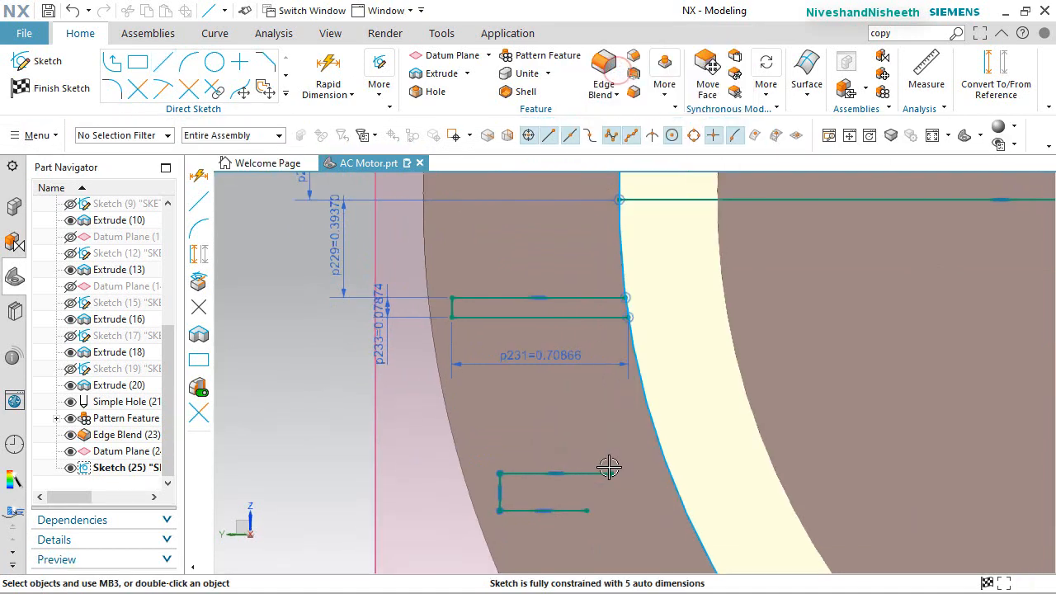
Constrain the new profile's two open ends onto the body circle and make its bottom line and side equal to those of the rectangle above
click(611, 472)
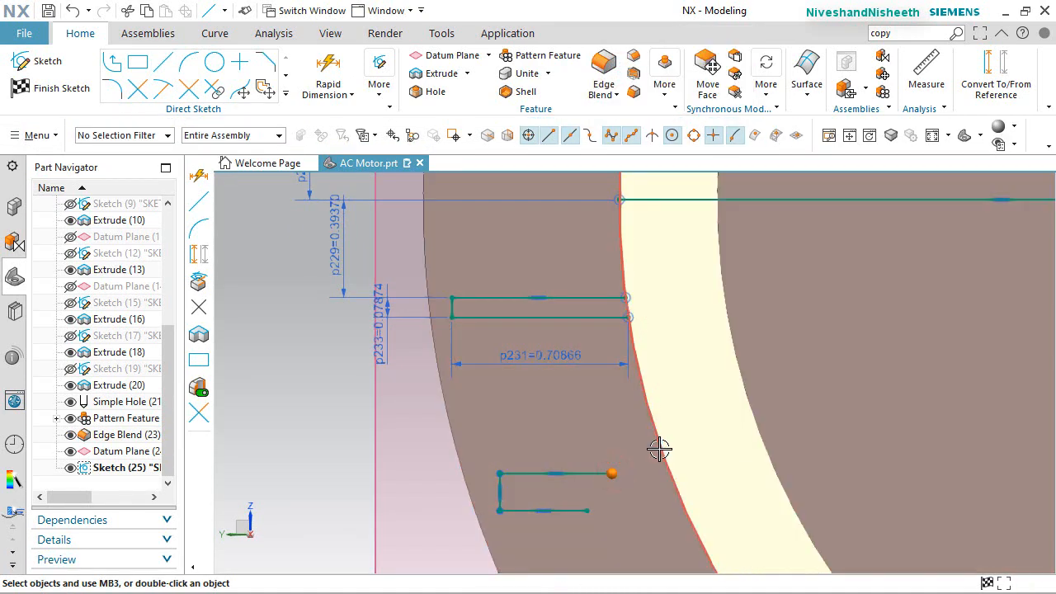
click(660, 449)
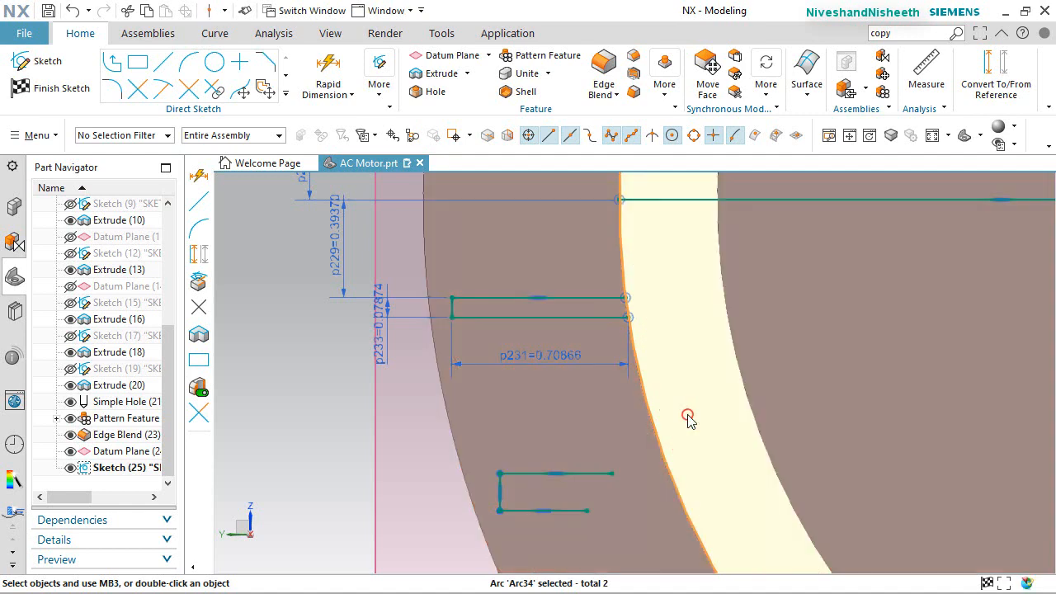
click(688, 415)
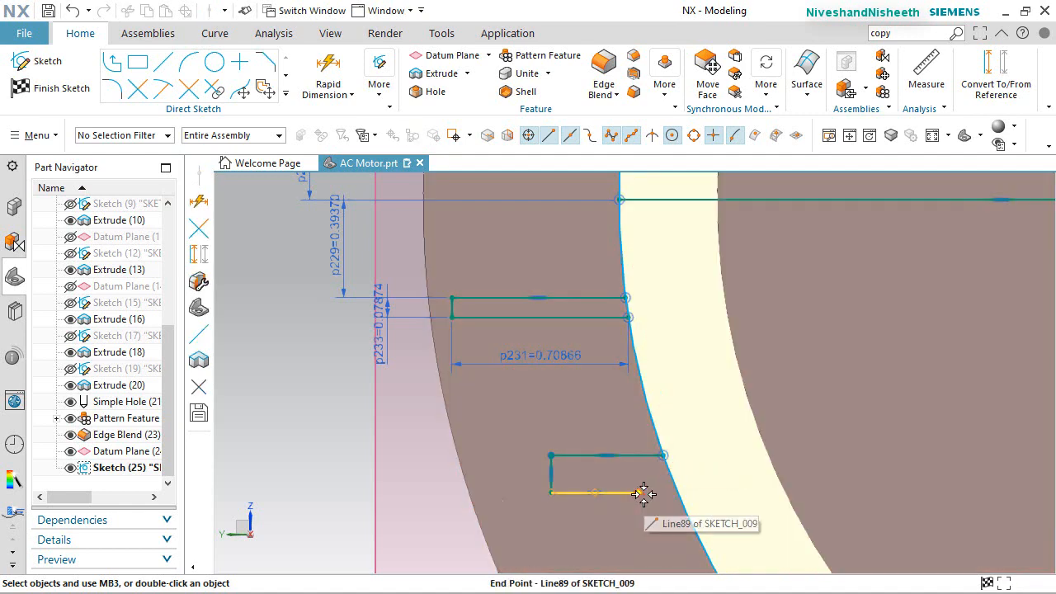
click(644, 494)
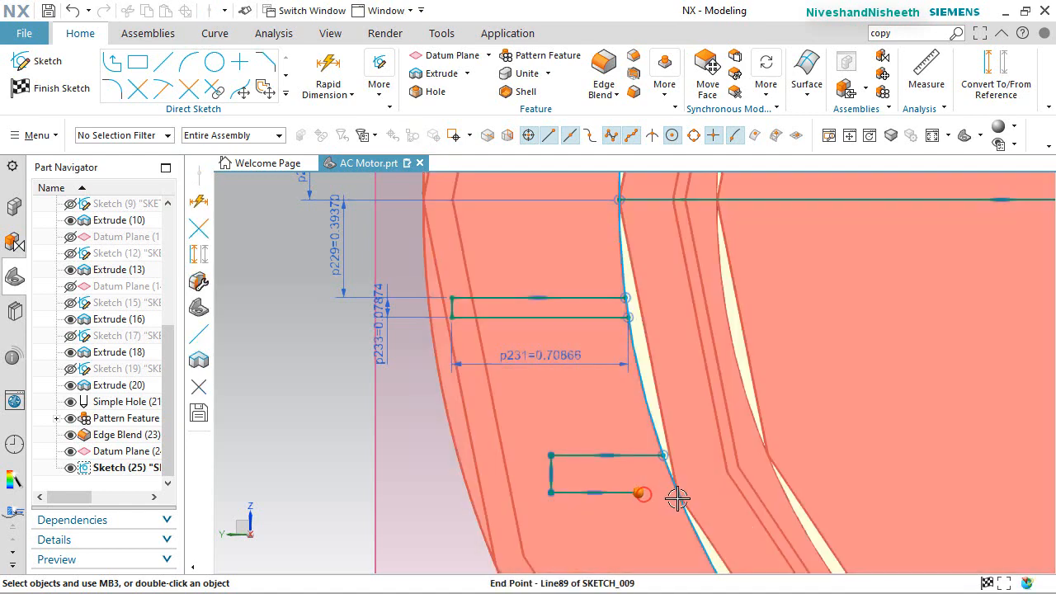
click(677, 498)
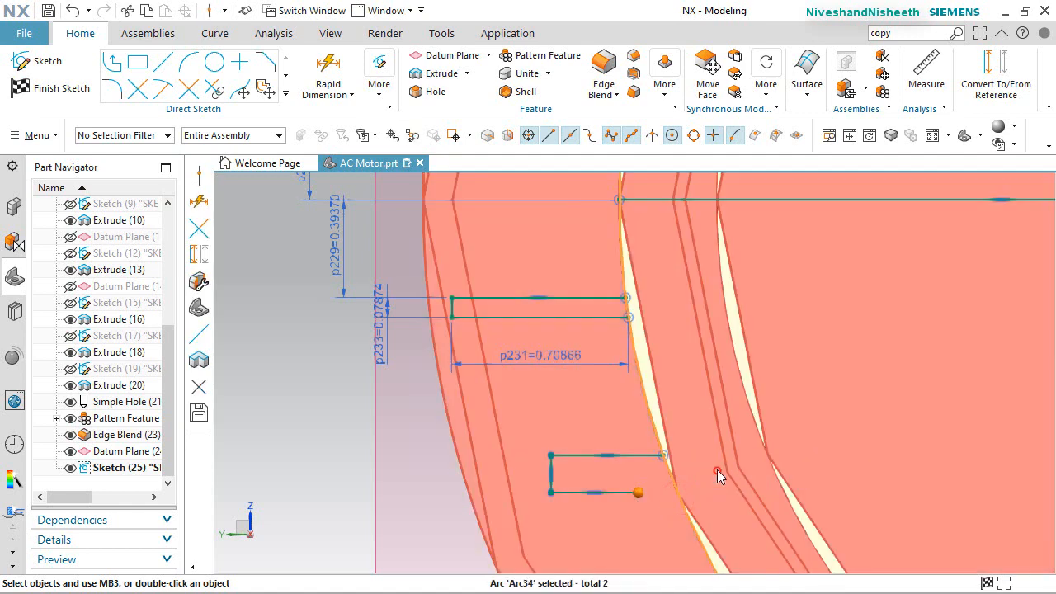
click(717, 470)
click(386, 358)
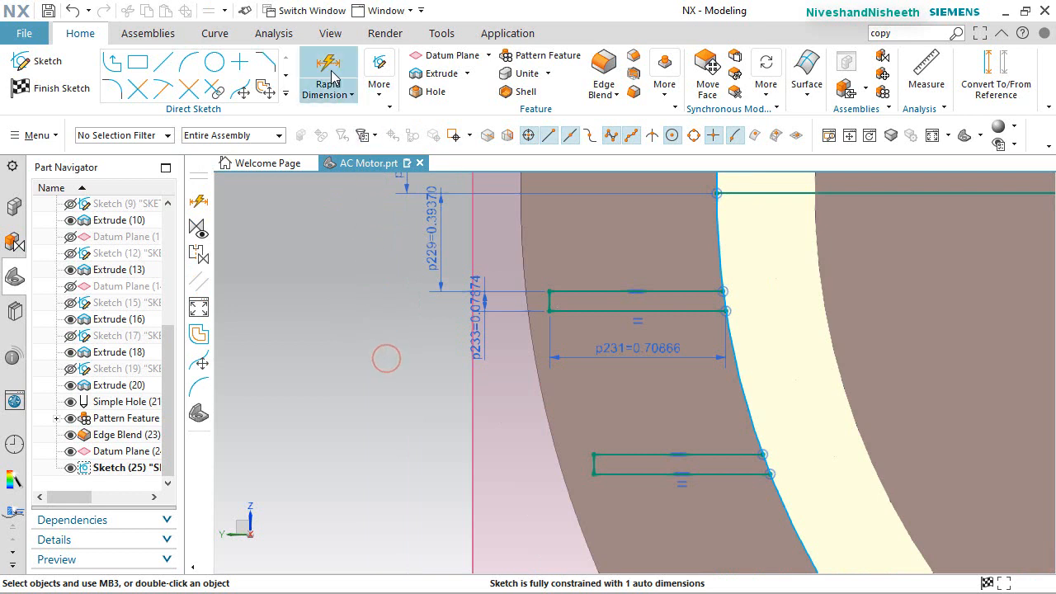
Dimension the vertical spacing between the top lines of the second and third rectangles and set it to 0.43898 in
click(330, 73)
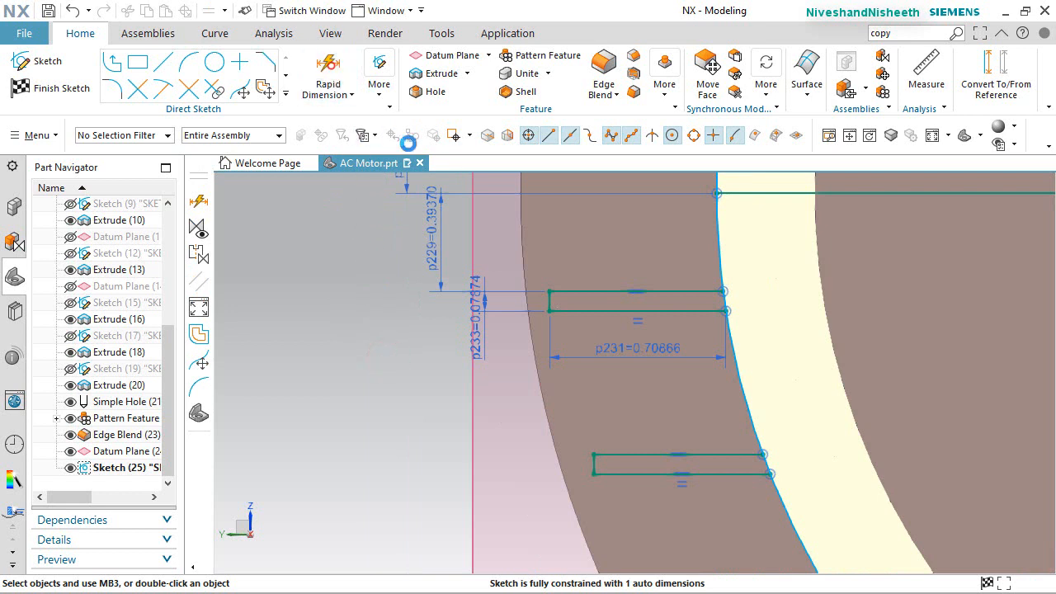
click(666, 274)
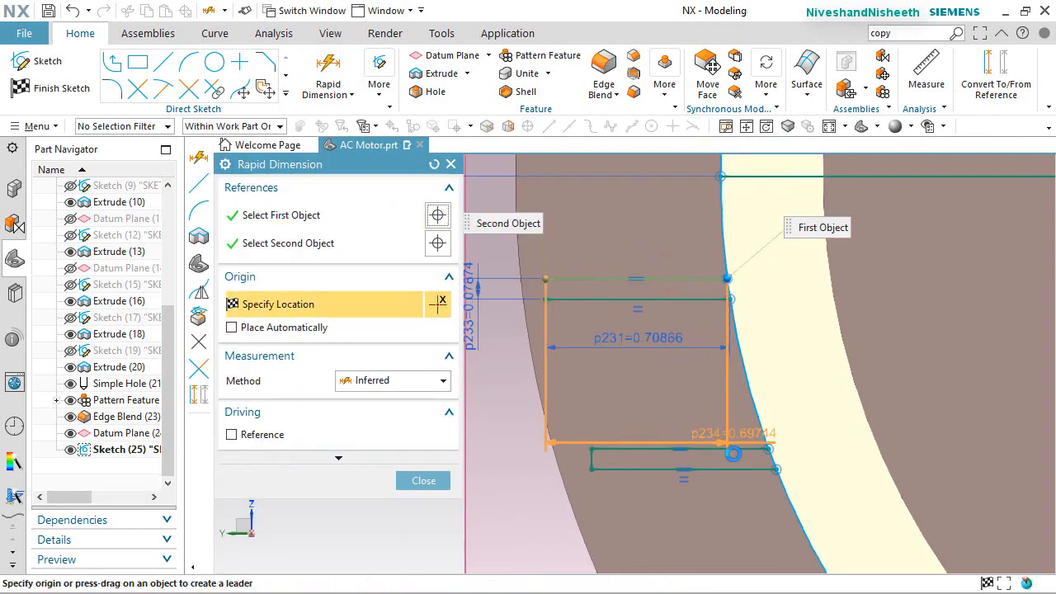
click(806, 412)
scroll(662, 367, up, 3)
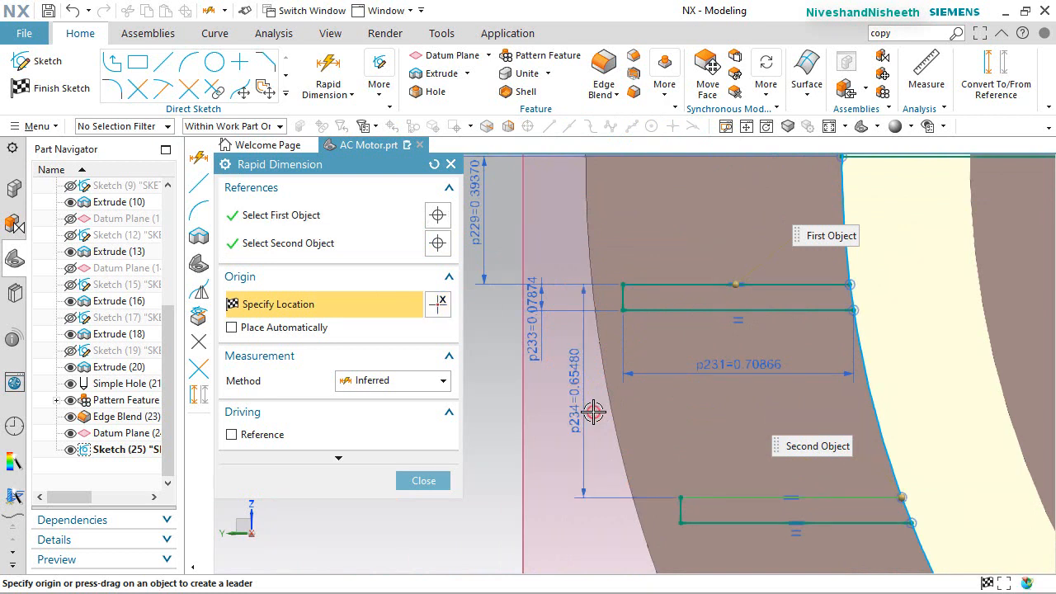
click(593, 413)
text(.4)
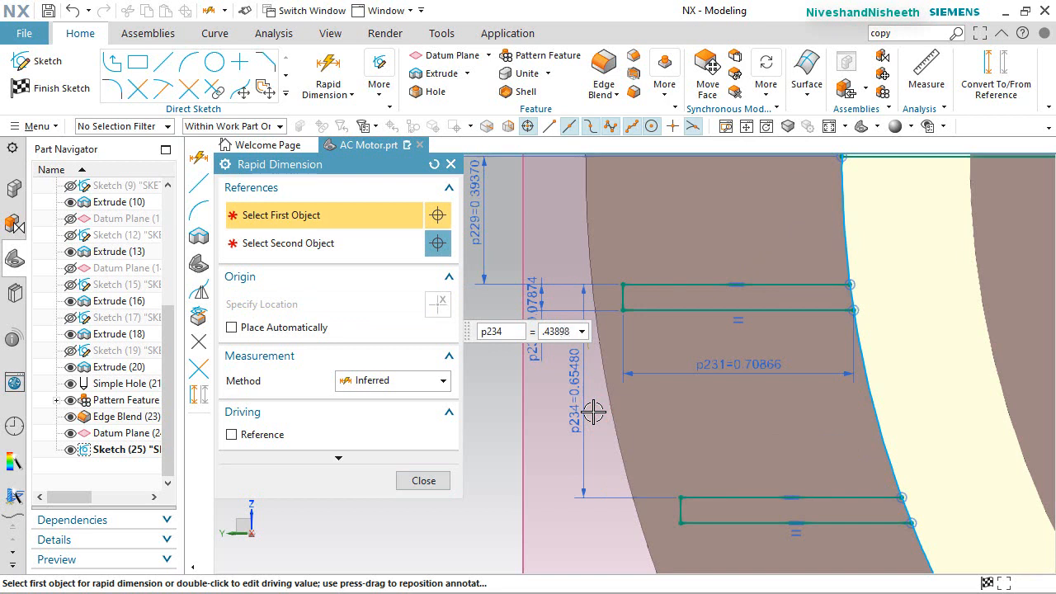
text(3898)
key(Return)
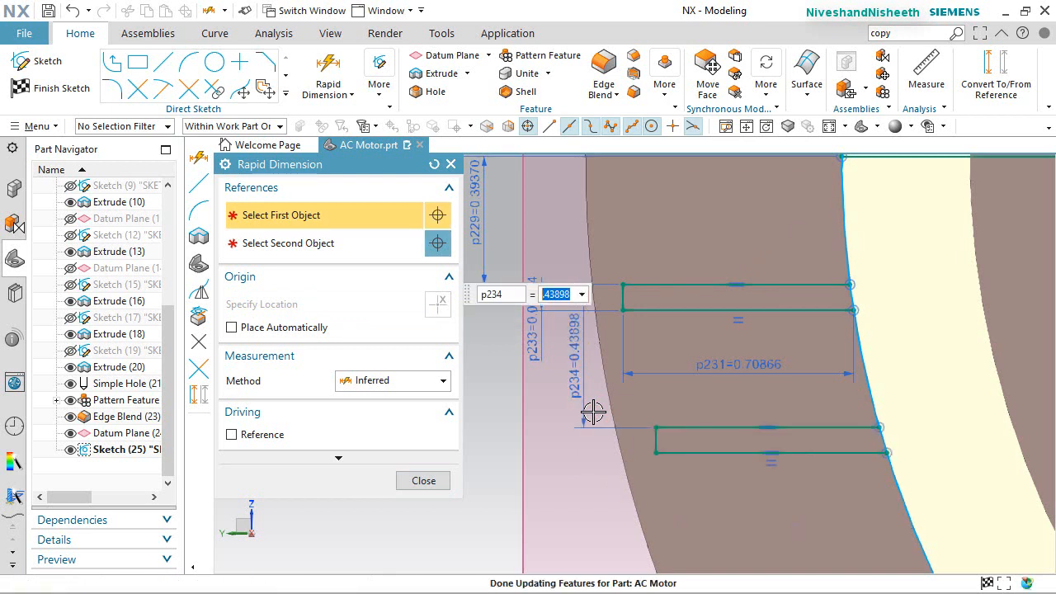
click(433, 482)
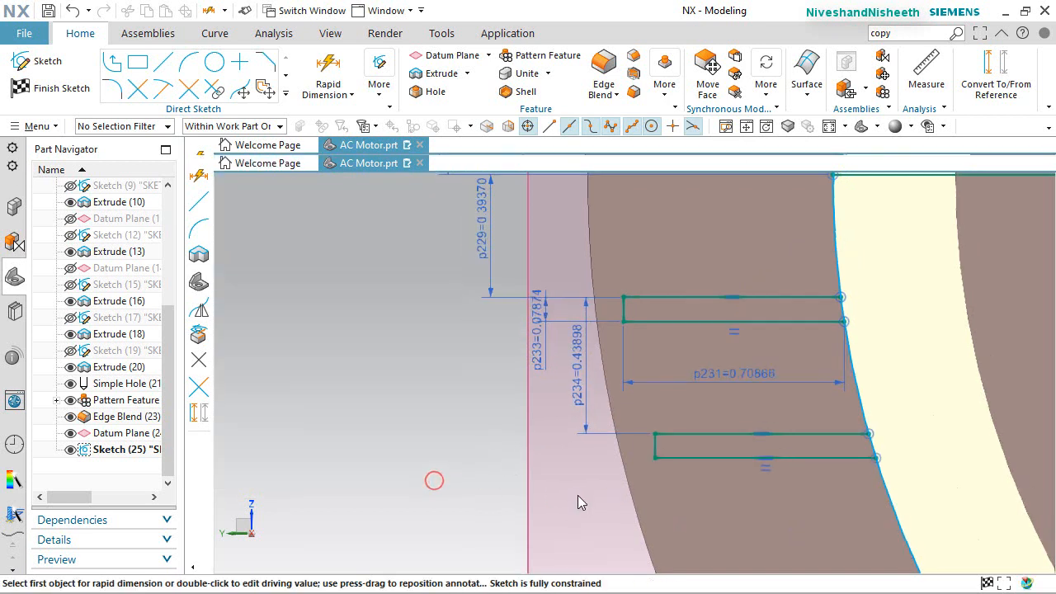
Move the second rectangle's height dimension to the opposite side of the profile and its length dimension closer to the bottom line
click(480, 491)
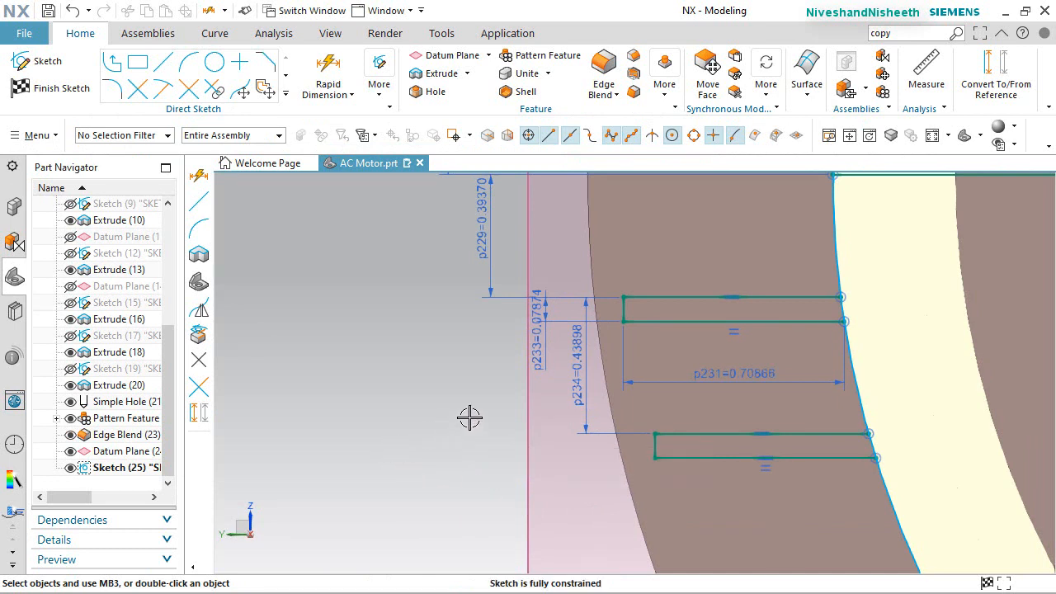
drag(560, 333, 898, 299)
mouse_move(775, 372)
mouse_down()
mouse_move(775, 353)
mouse_move(743, 363)
mouse_up()
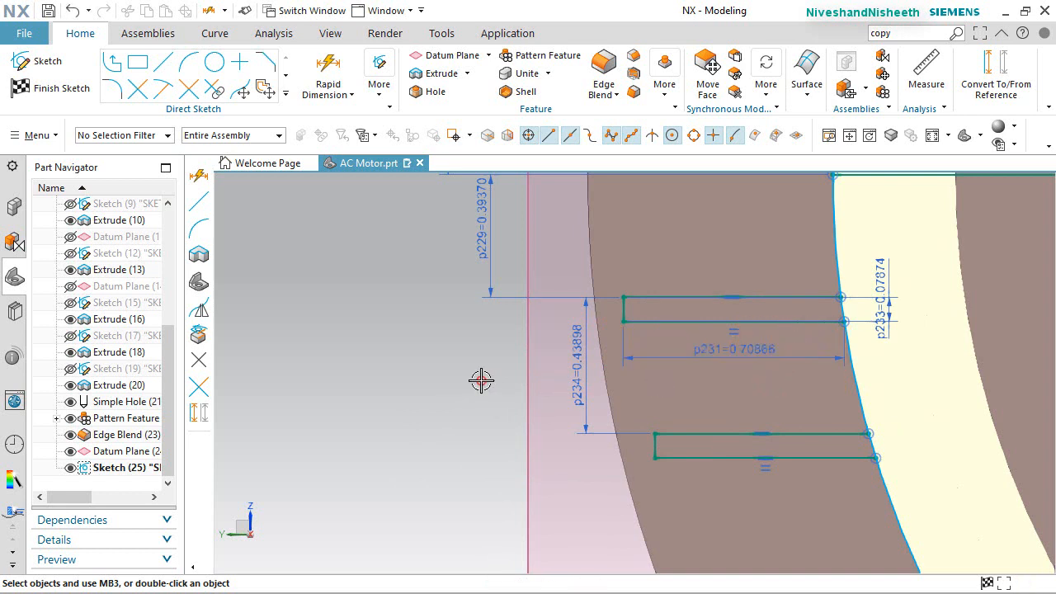
click(481, 380)
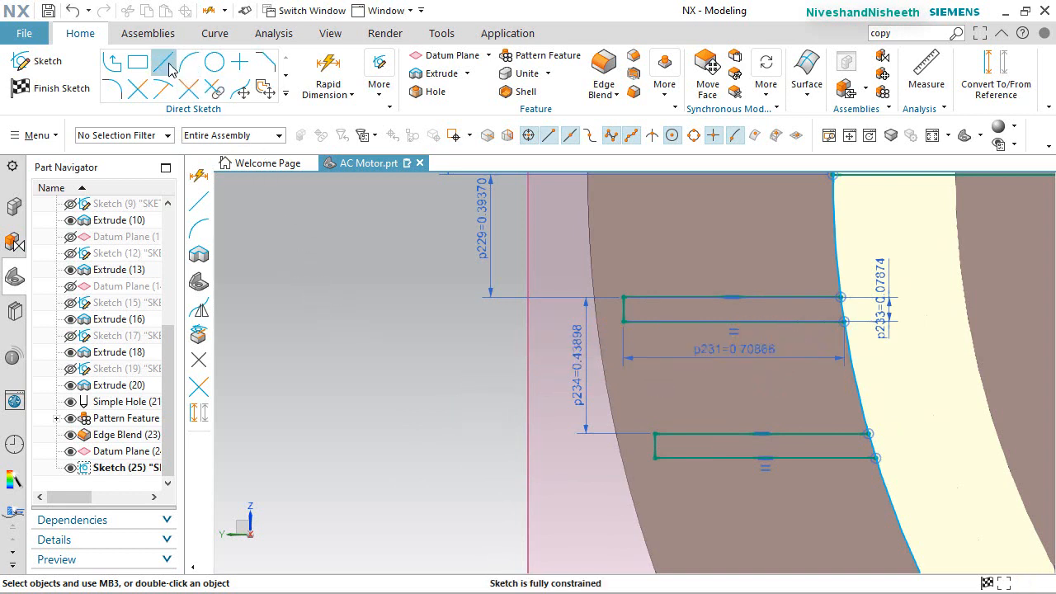
Draw a fourth open rectangle of three lines below the third one, with a top line about 0.39 in long and a shorter bottom line
click(846, 527)
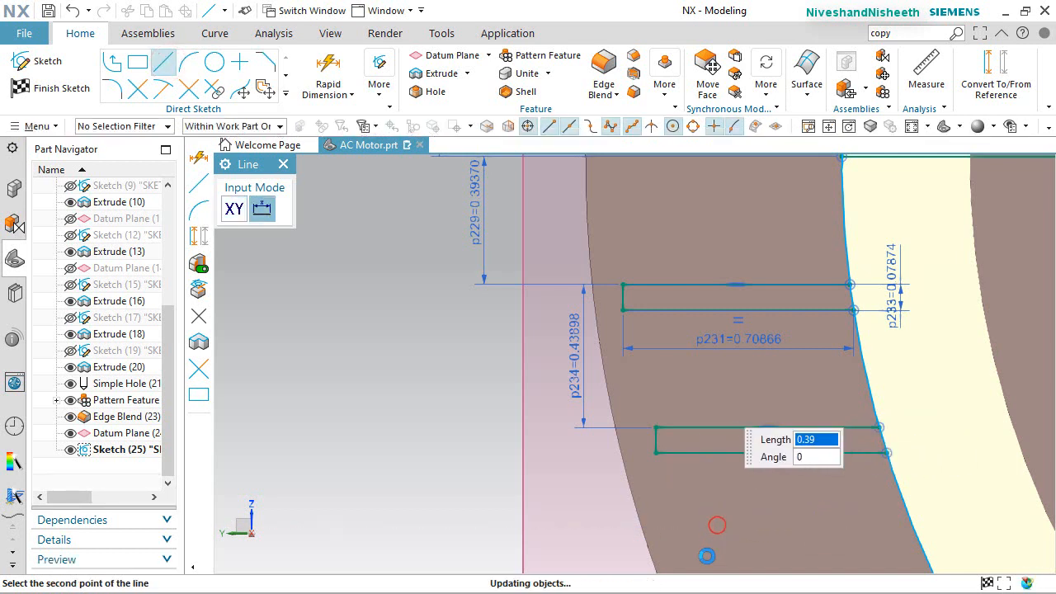
click(717, 527)
click(714, 546)
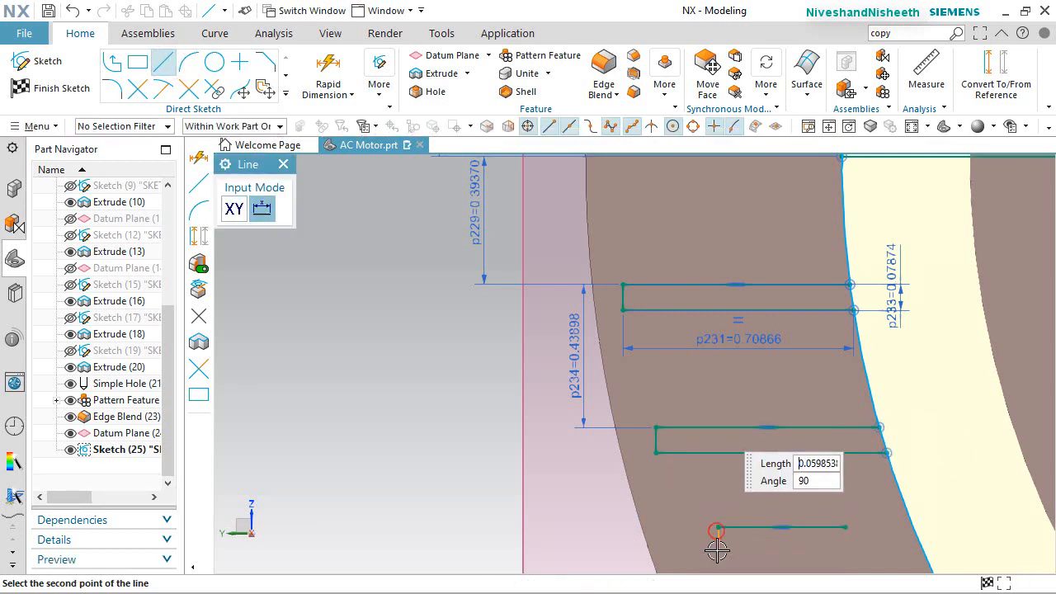
click(716, 551)
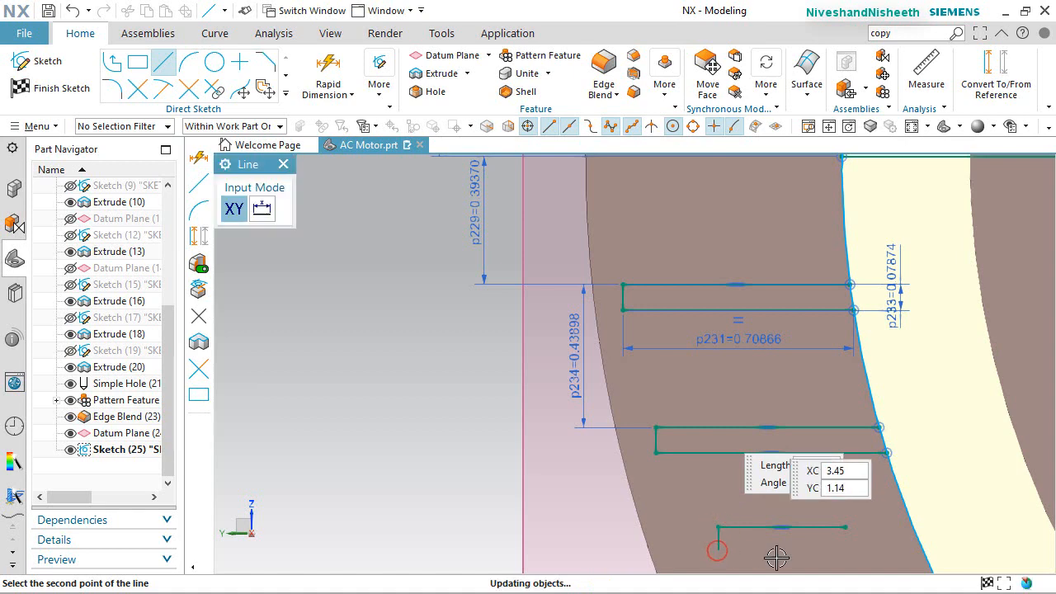
click(718, 550)
click(808, 550)
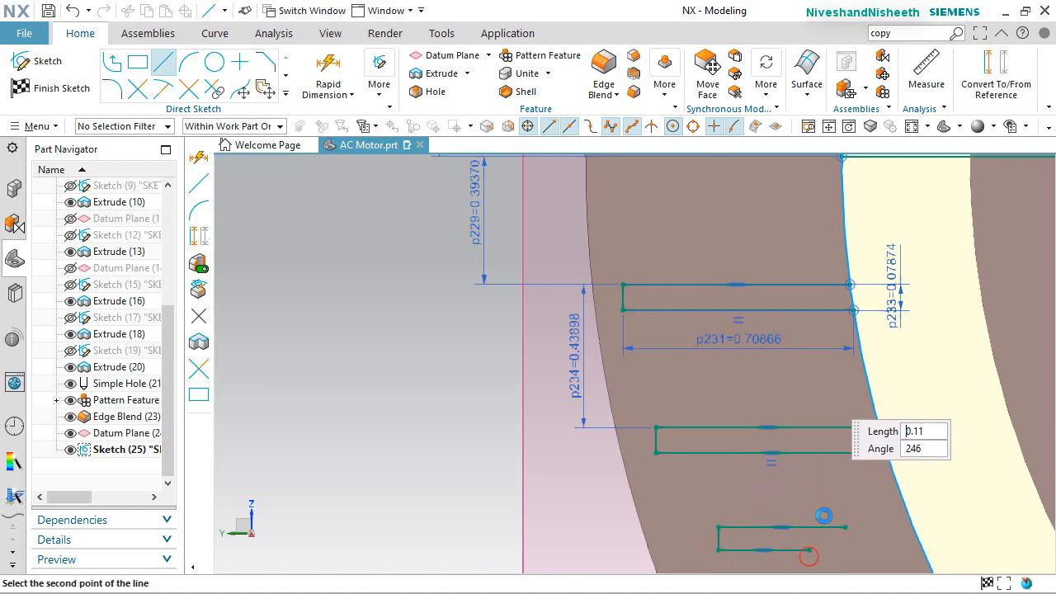
key(Escape)
right_click(829, 434)
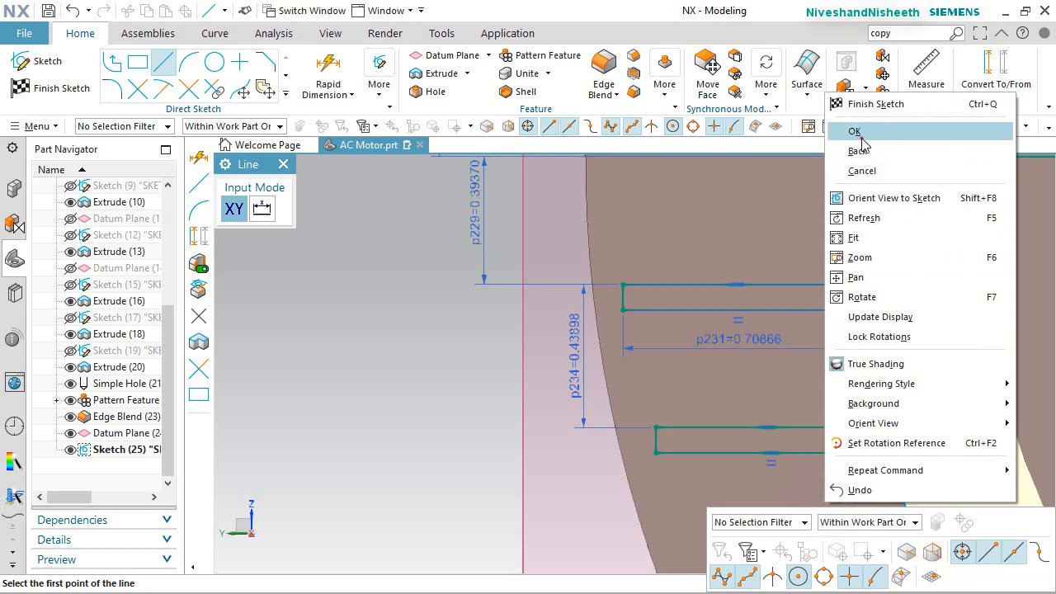
click(858, 136)
Constrain the two open ends of the fourth rectangle onto the body circle
click(843, 527)
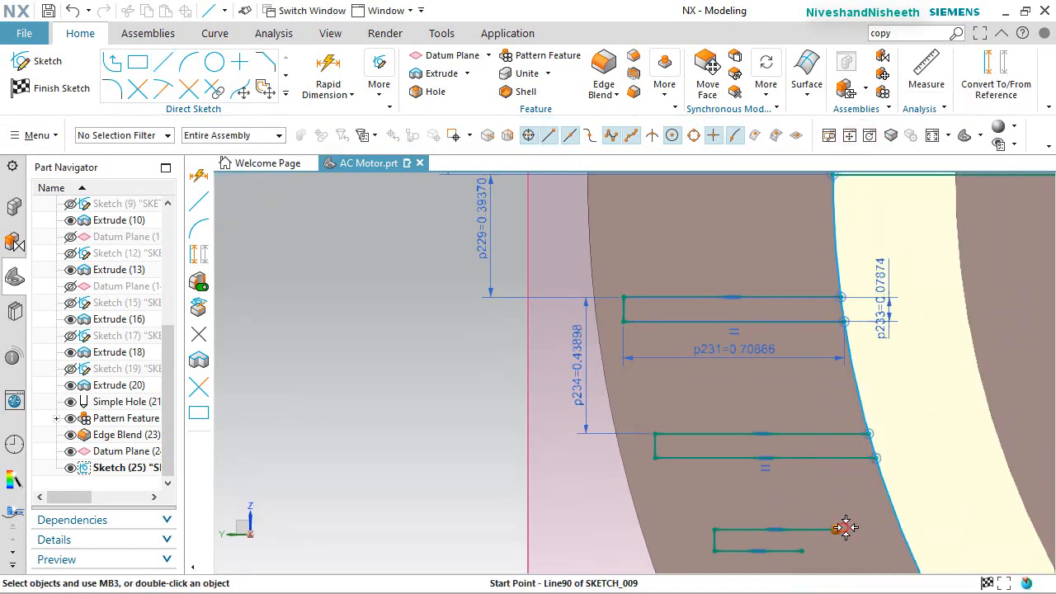
click(896, 525)
click(909, 501)
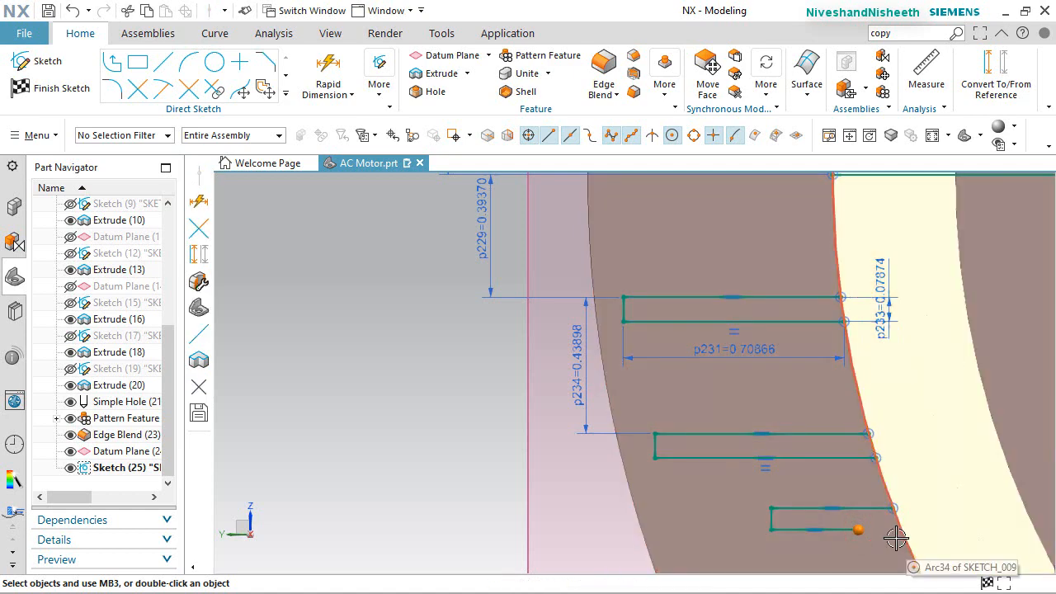
click(900, 537)
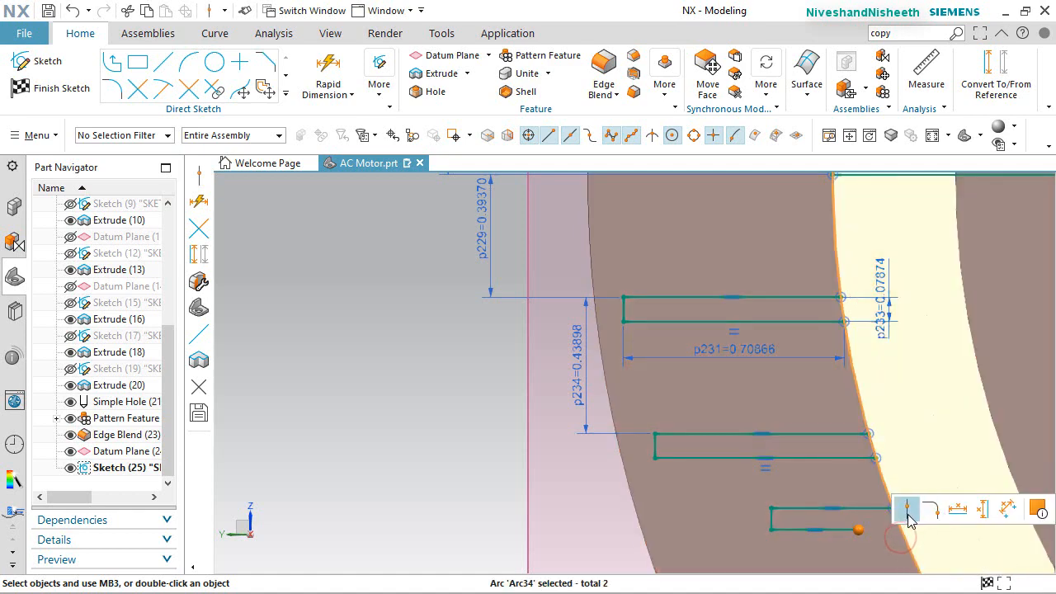
click(908, 512)
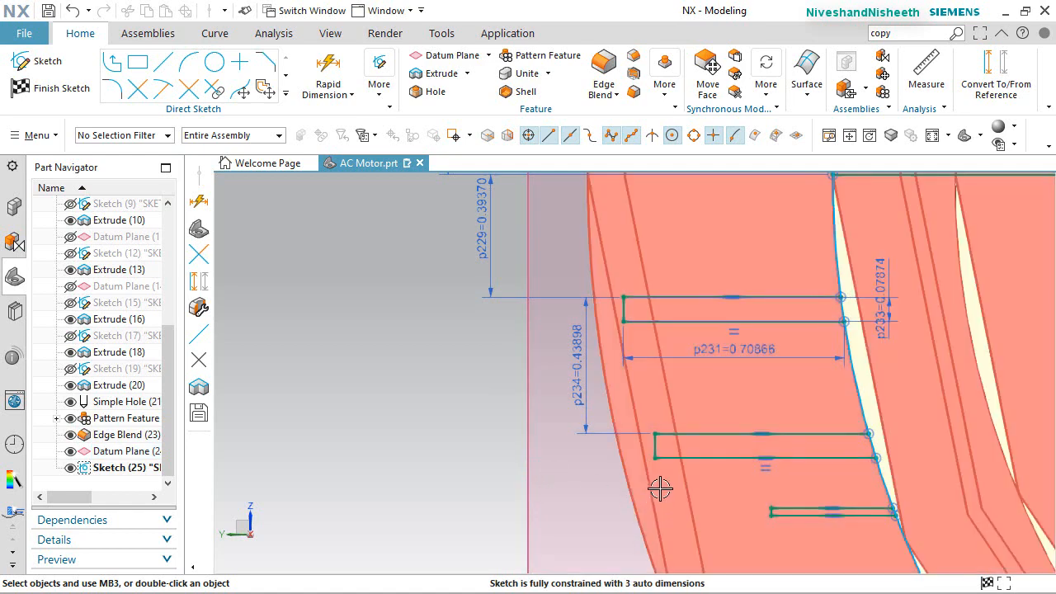
Pull the fourth rectangle's bottom line down and make its short vertical side equal in length to the third rectangle's side
drag(804, 516, 814, 546)
scroll(816, 548, up, 3)
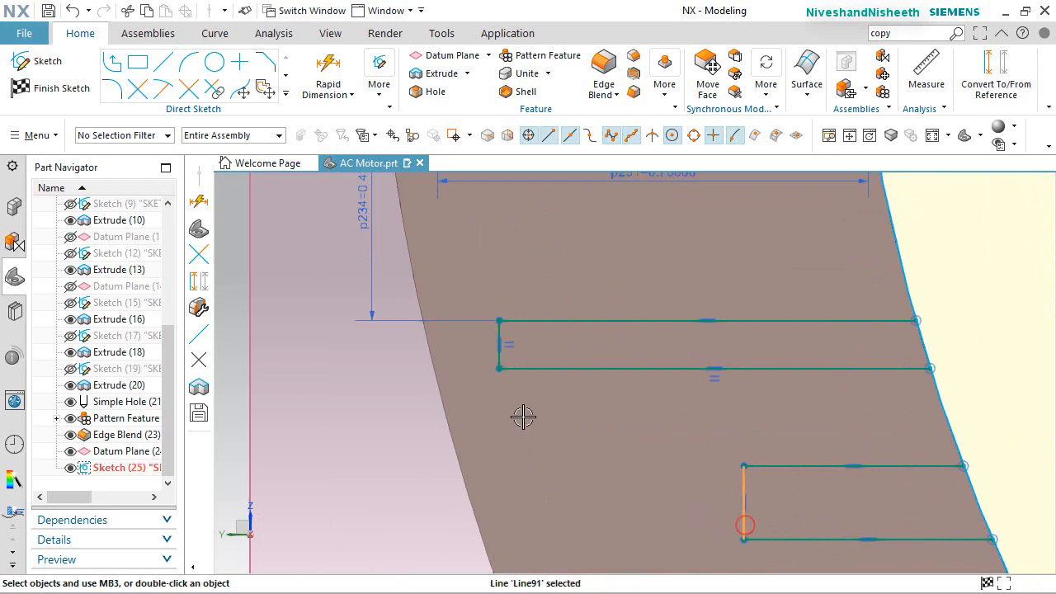
scroll(482, 357, up, 3)
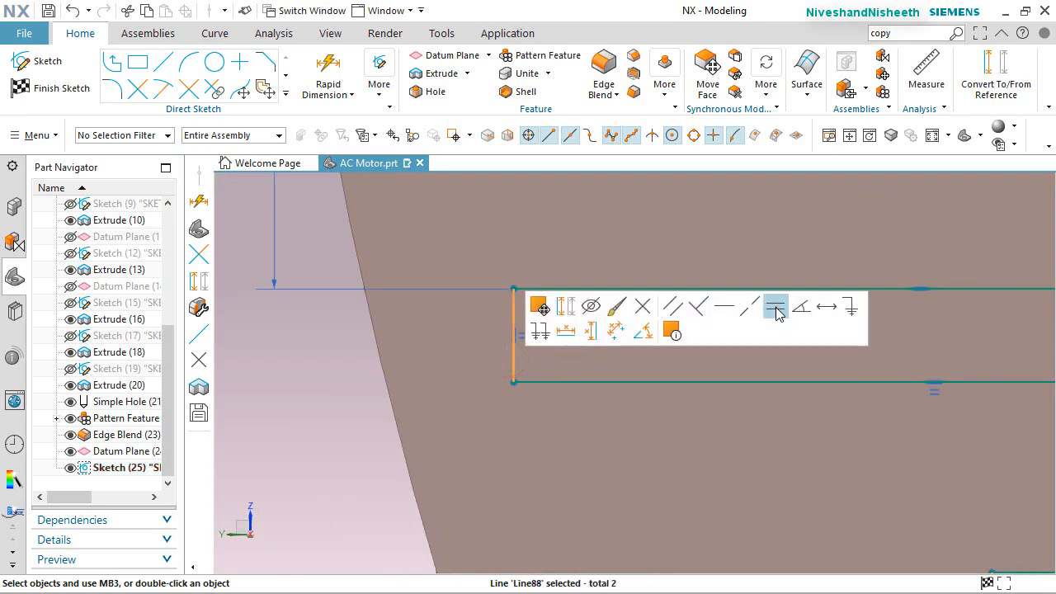
click(775, 310)
scroll(538, 330, down, 4)
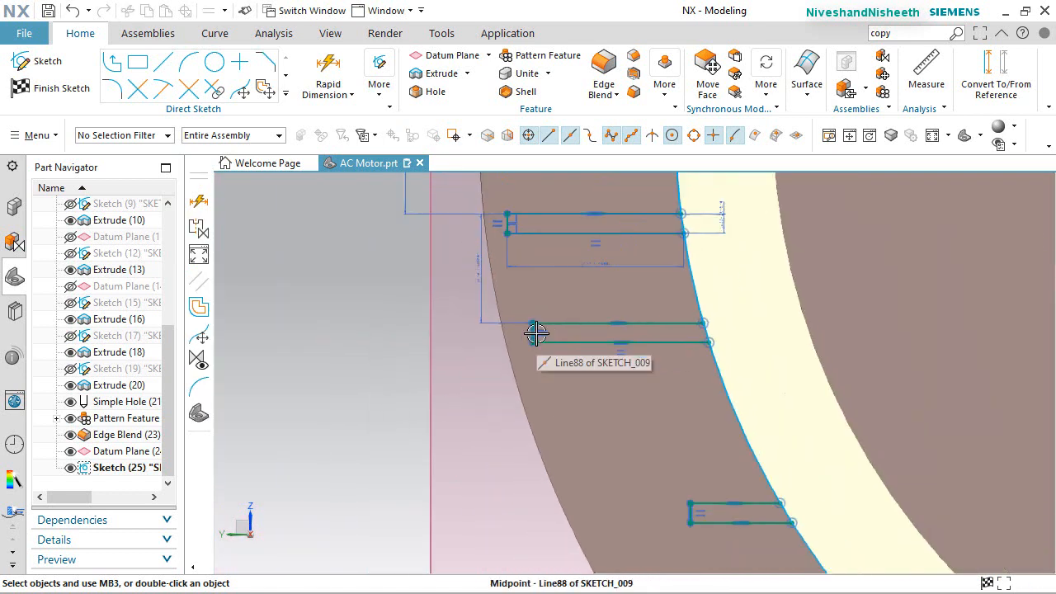
Dimension the vertical spacing between the top lines of the third and fourth rectangles and set it to 0.43898 in
click(328, 68)
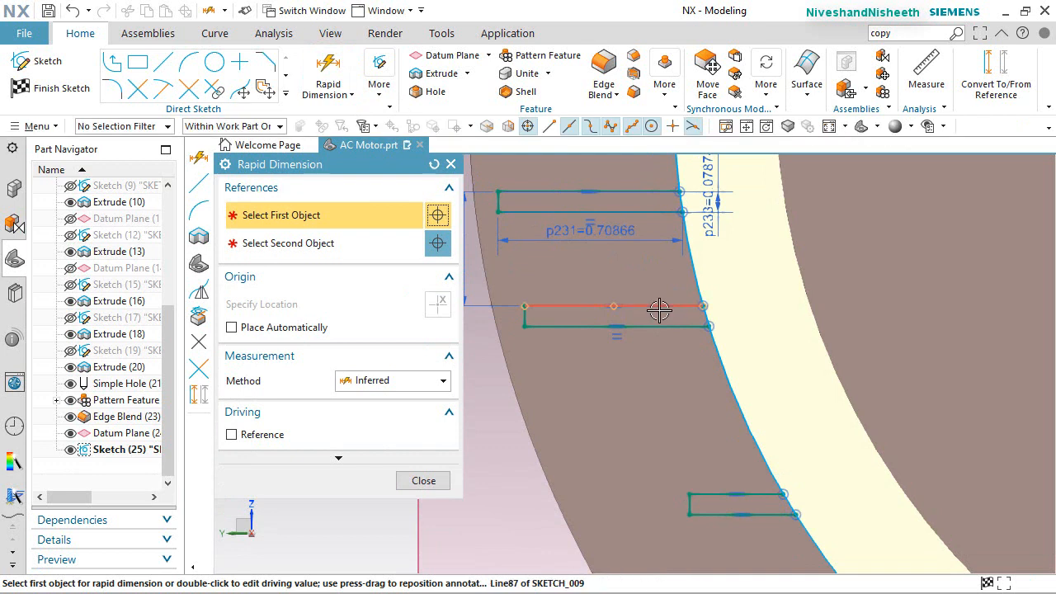
click(659, 310)
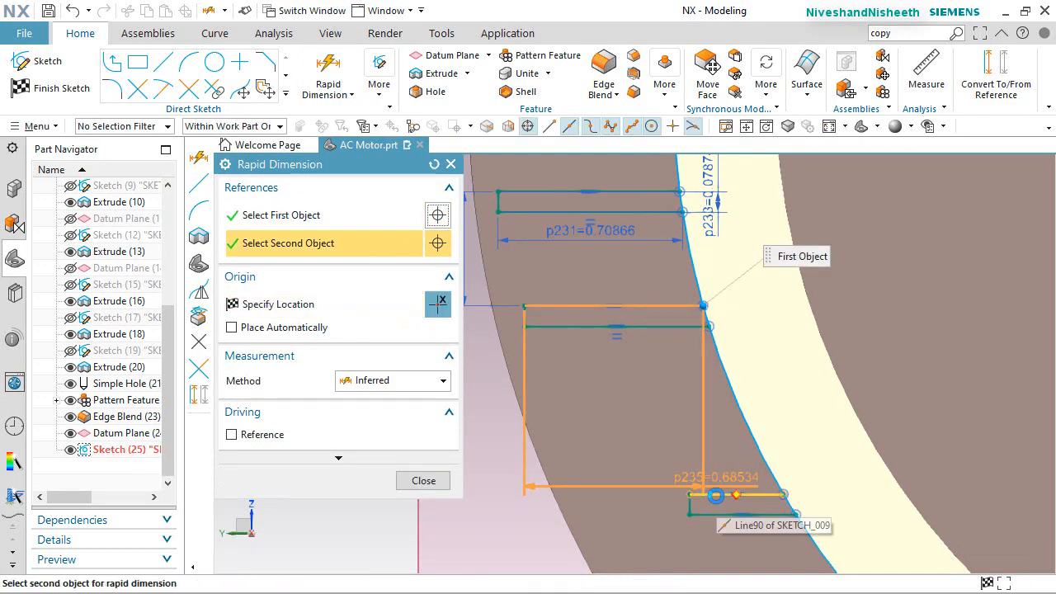
click(714, 495)
scroll(812, 446, up, 2)
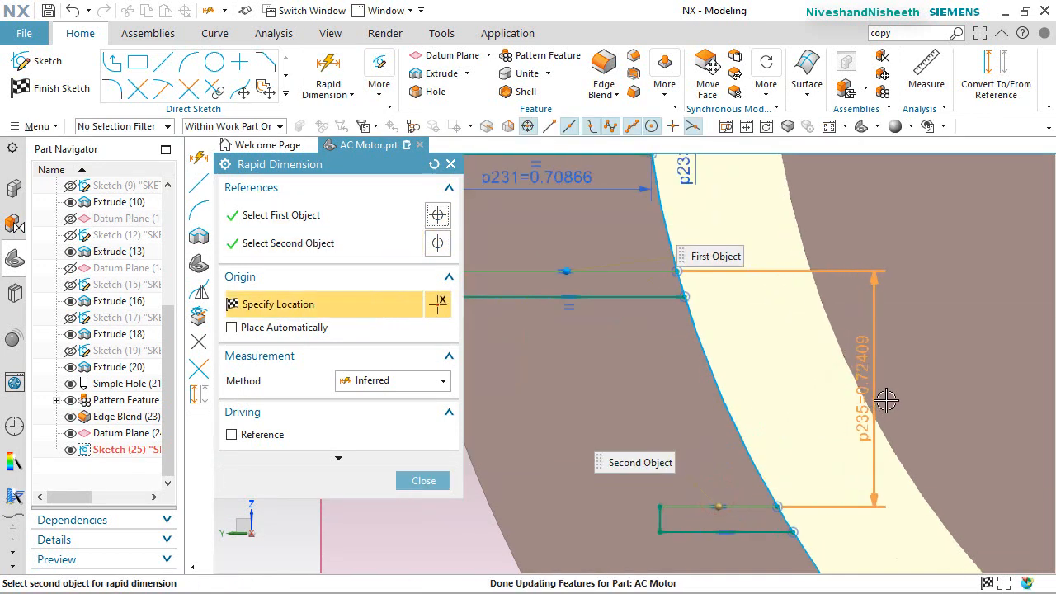
scroll(881, 399, down, 1)
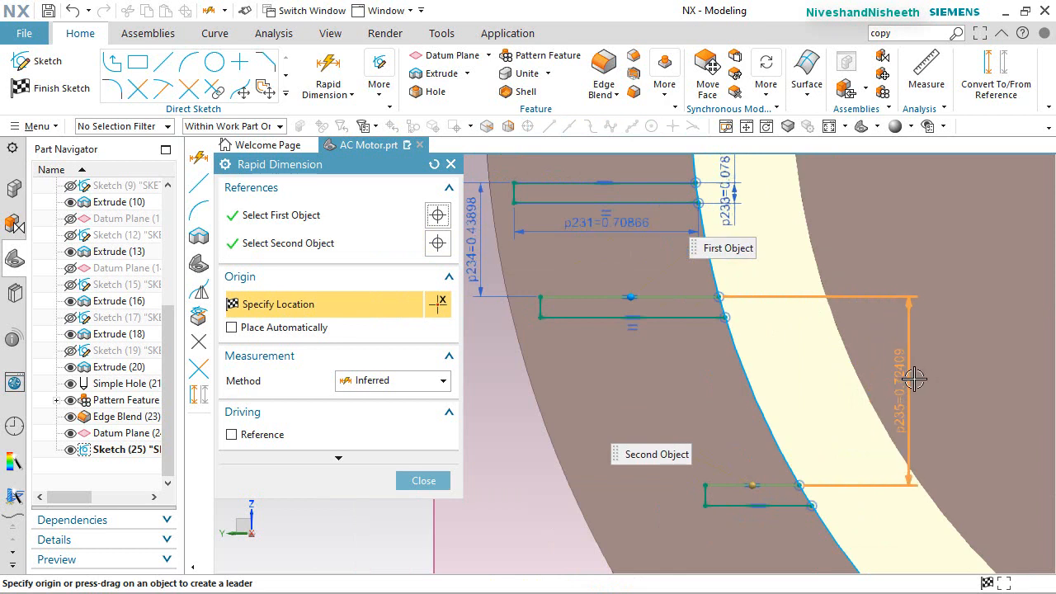
click(914, 378)
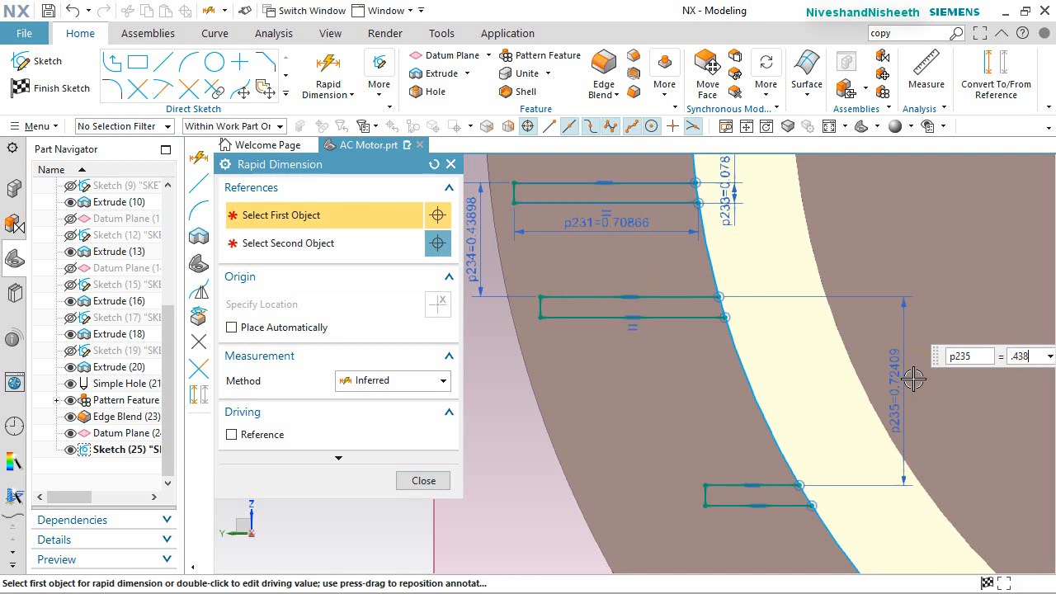
text(0.43898)
key(Return)
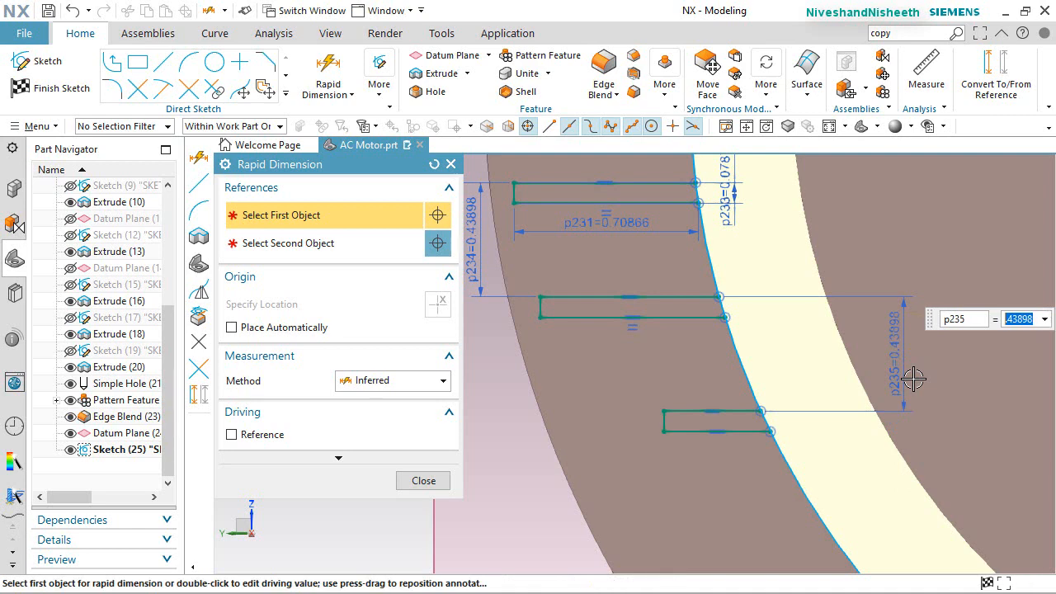
click(423, 481)
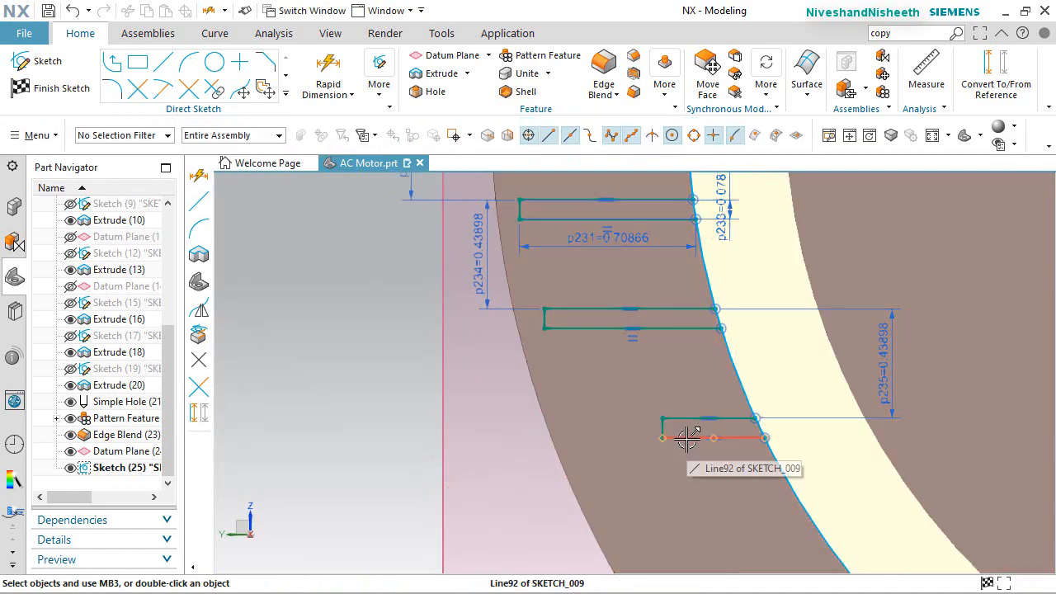
Make the fourth rectangle's bottom line equal in length to the third rectangle's bottom line
click(686, 438)
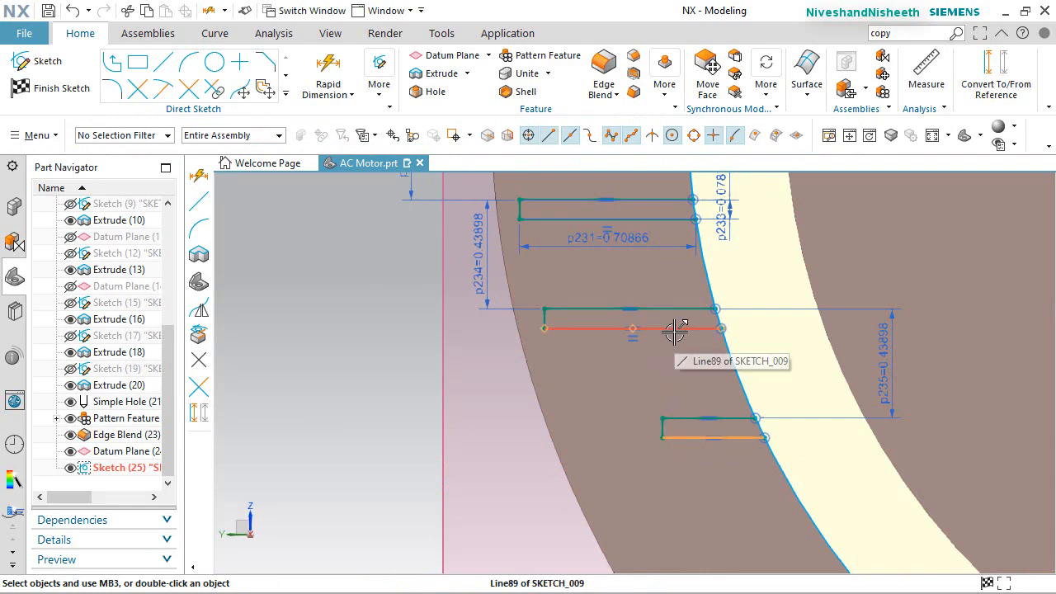
click(673, 333)
click(942, 278)
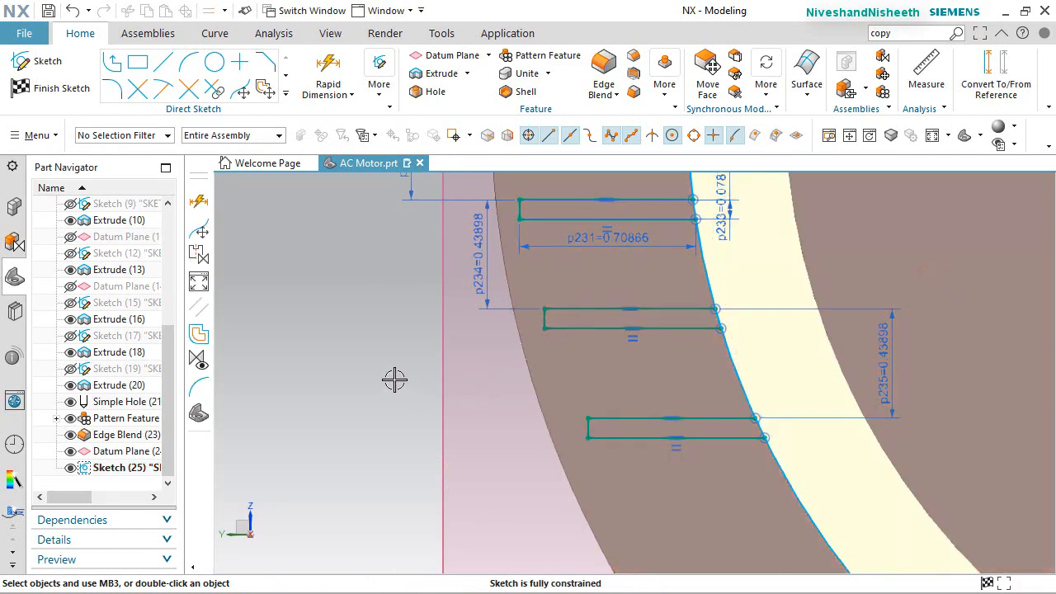
right_click(395, 379)
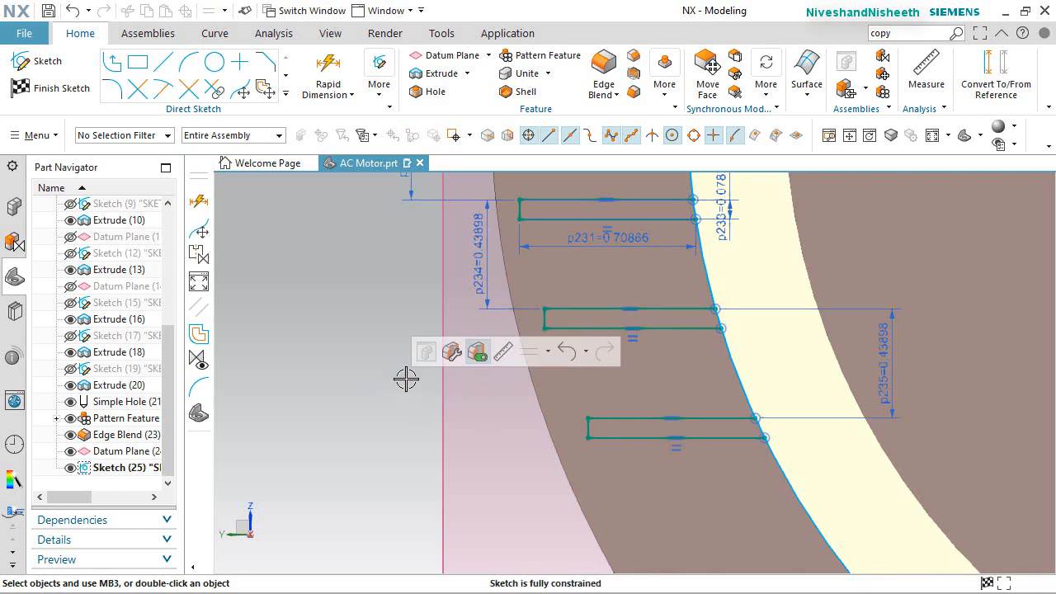
Sketch a fifth open rectangle below the fourth from three lines, with a short side about 0.11 in and bottom line about 0.28 in
click(161, 69)
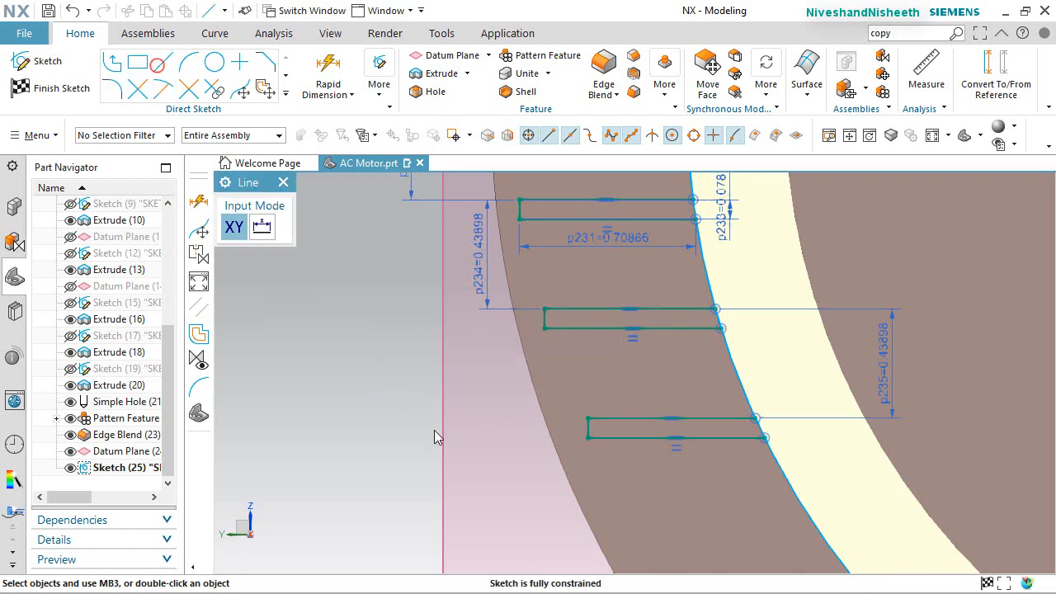
click(752, 507)
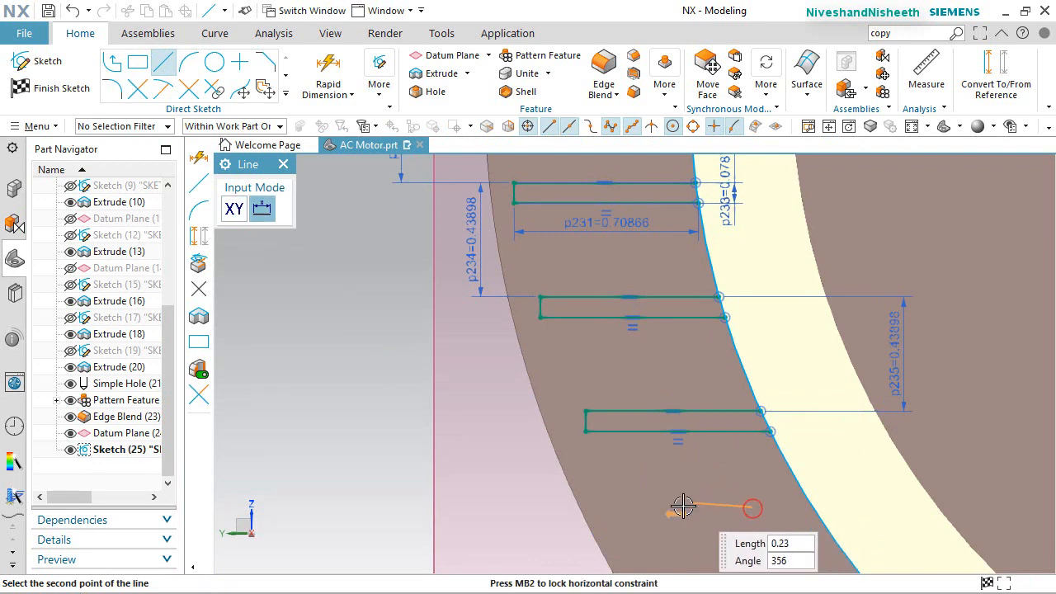
click(647, 507)
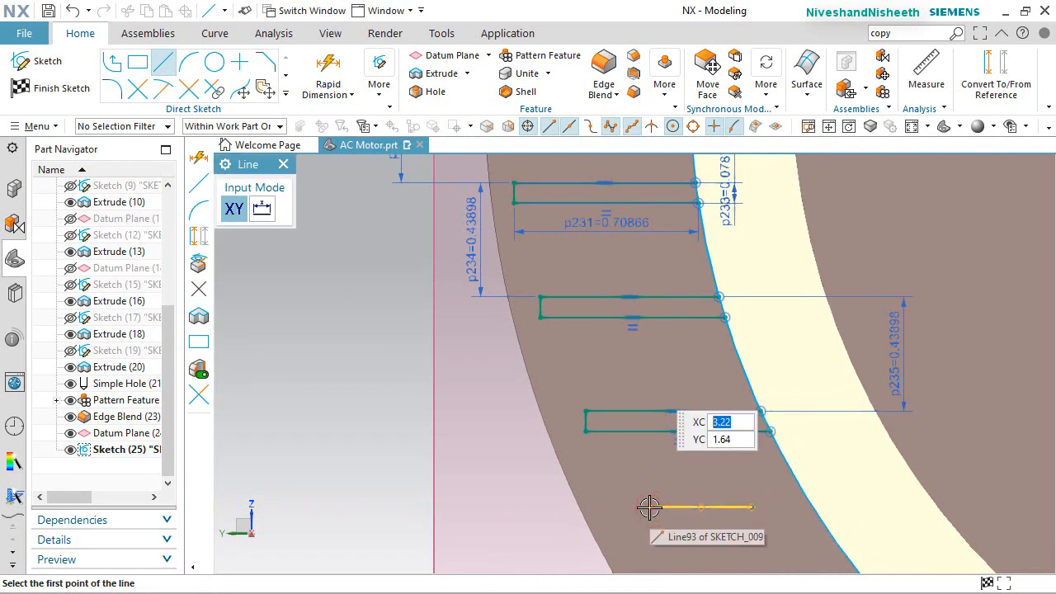
click(649, 507)
click(649, 537)
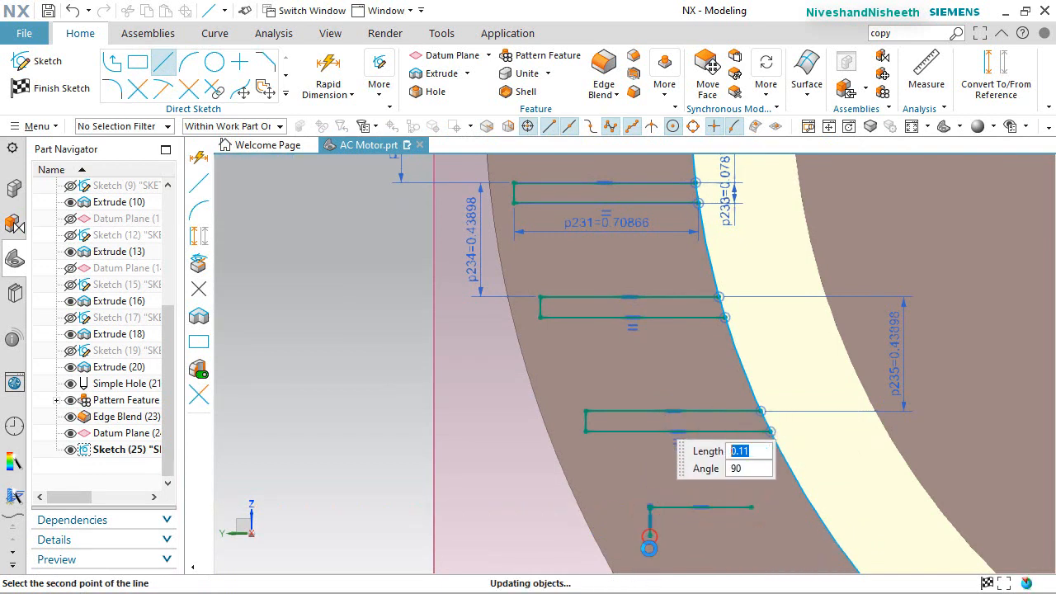
click(649, 538)
click(724, 537)
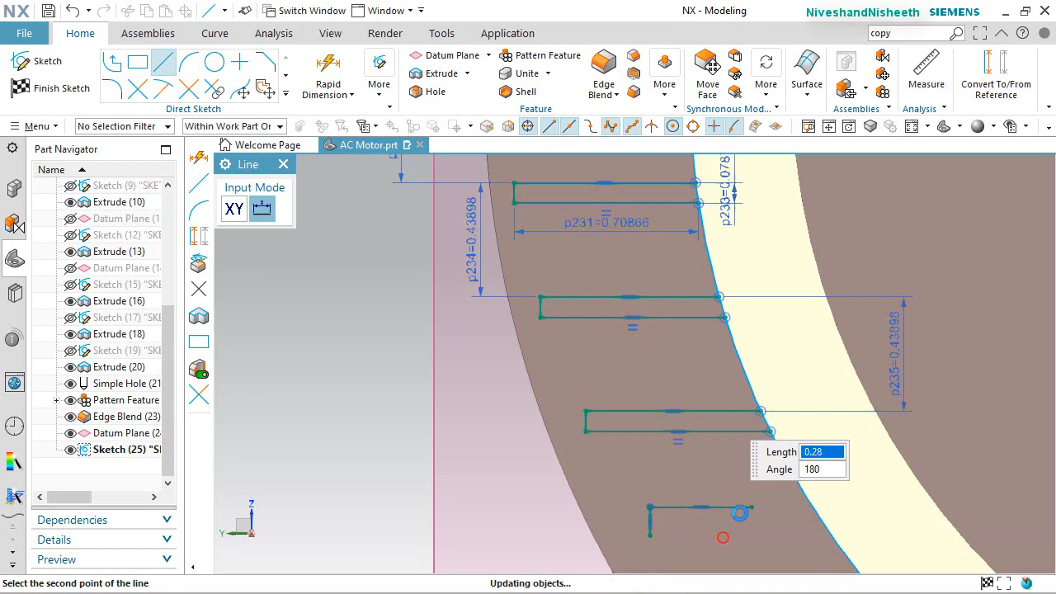
key(Escape)
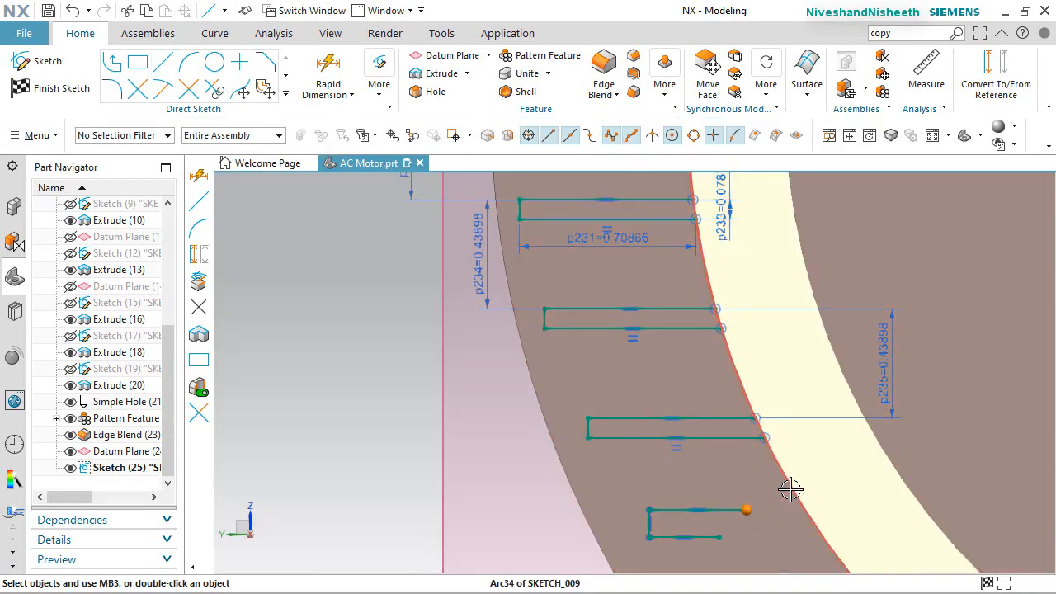
Constrain the two open ends of the fifth rectangle onto the body circle
click(790, 490)
click(822, 467)
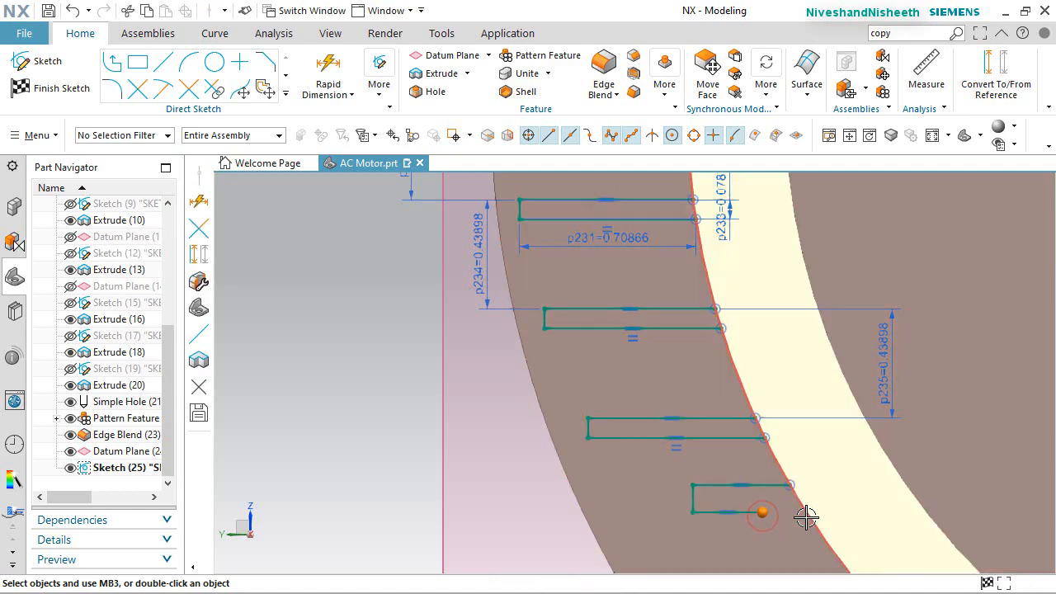
click(806, 517)
click(839, 492)
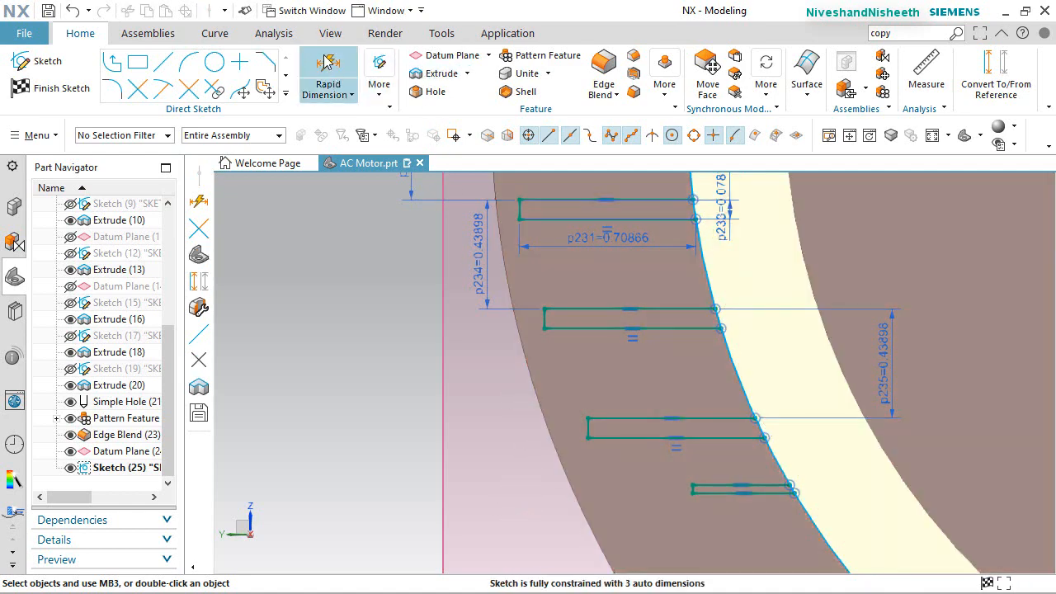
Dimension the vertical spacing between the top lines of the fourth and fifth rectangles and set it to 0.43898 in
key(d)
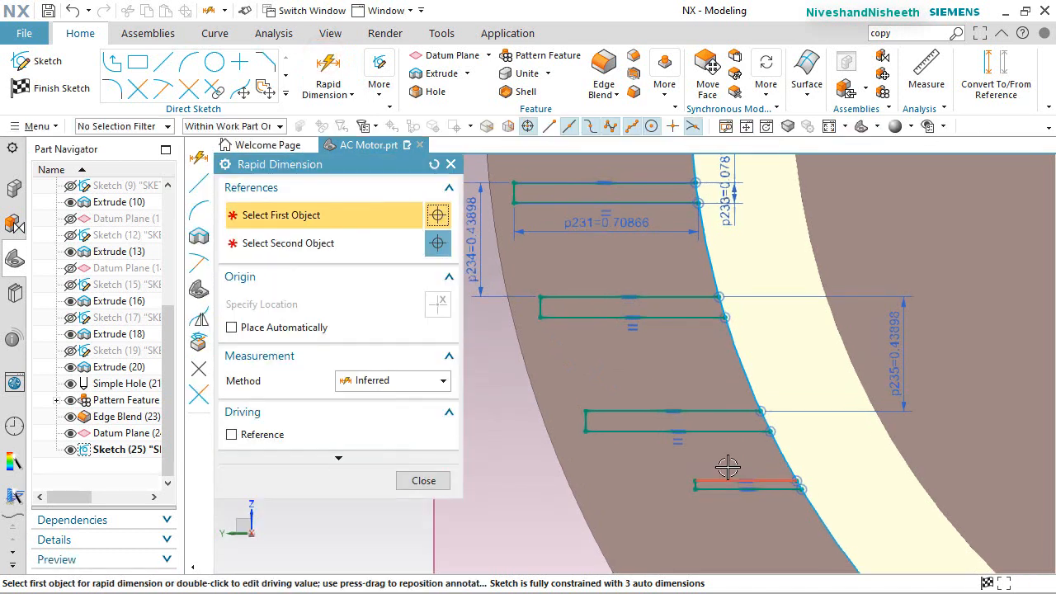
click(716, 404)
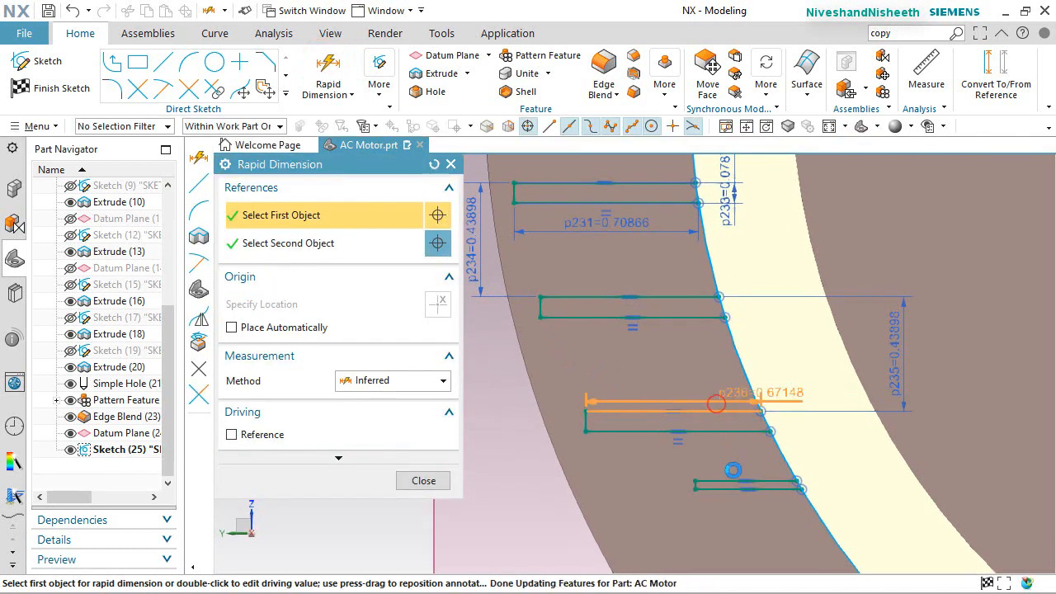
click(725, 478)
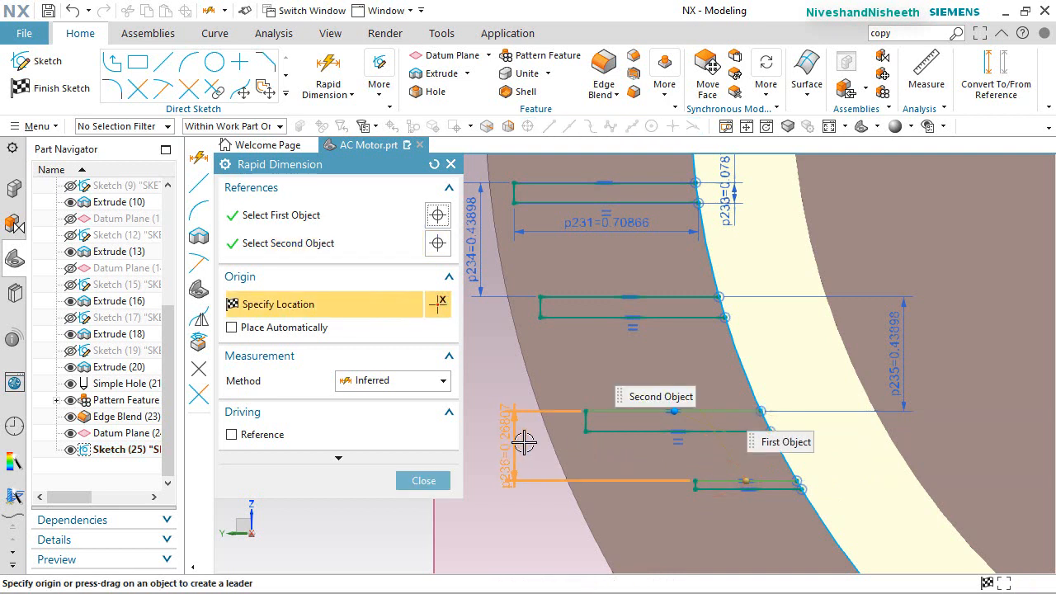
click(524, 443)
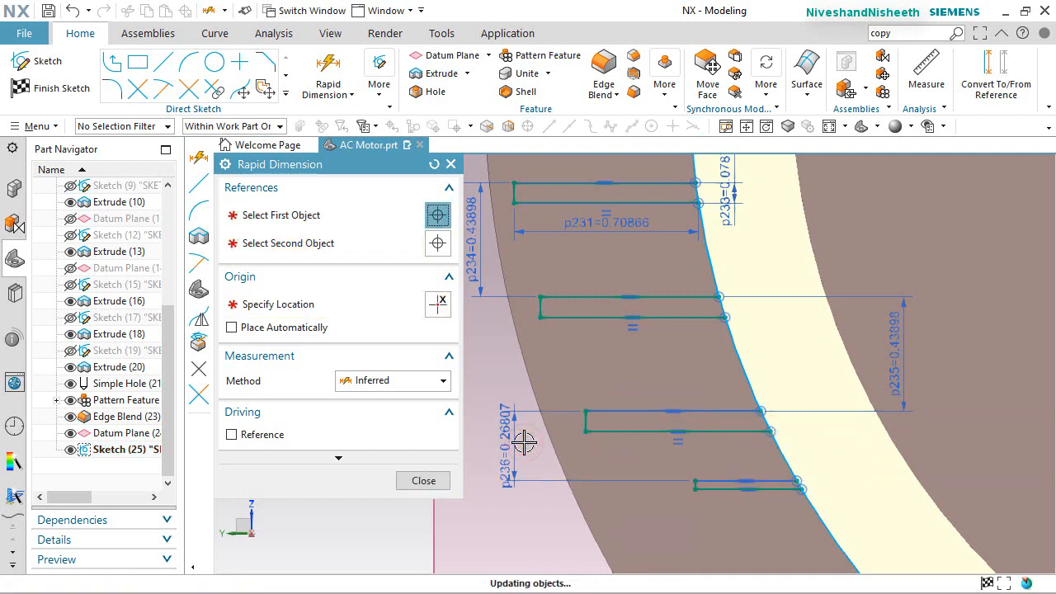
text(0.43)
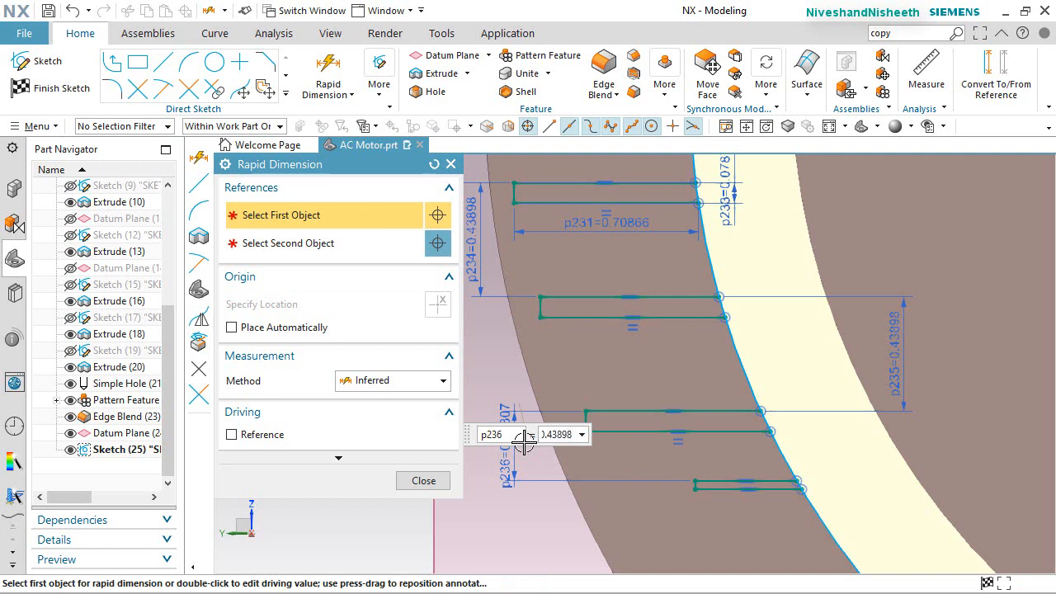
text(898)
key(Return)
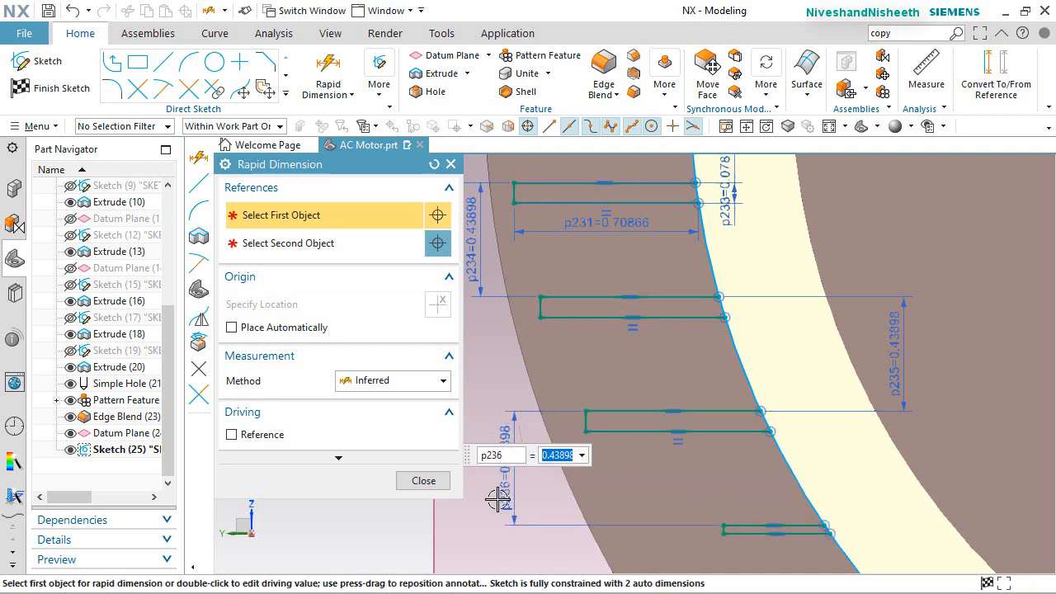
click(423, 480)
Make the fifth rectangle's short vertical side equal in length to the fourth rectangle's short side
scroll(610, 486, up, 4)
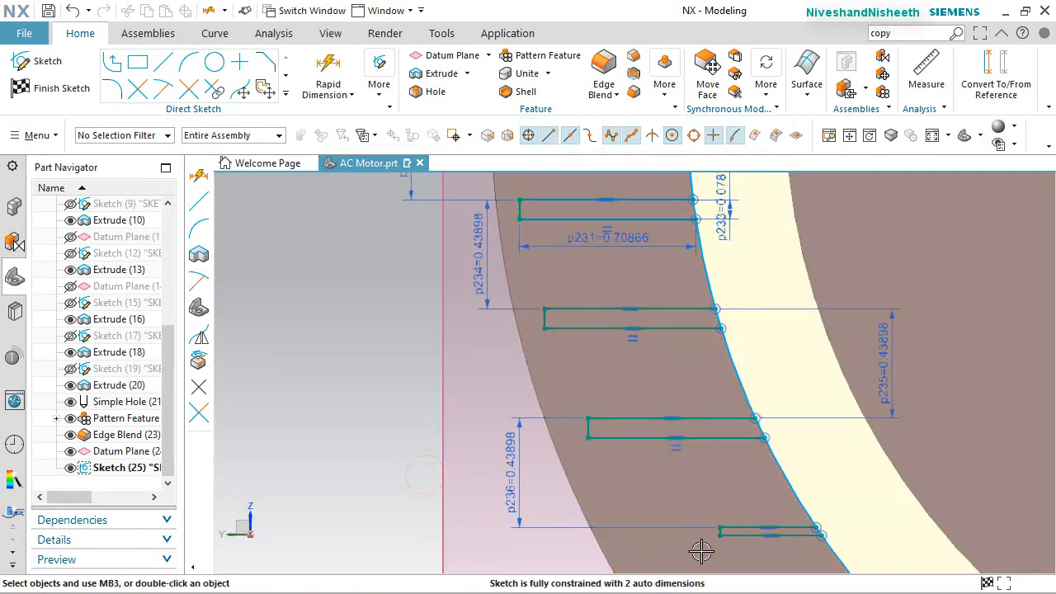
scroll(624, 466, up, 2)
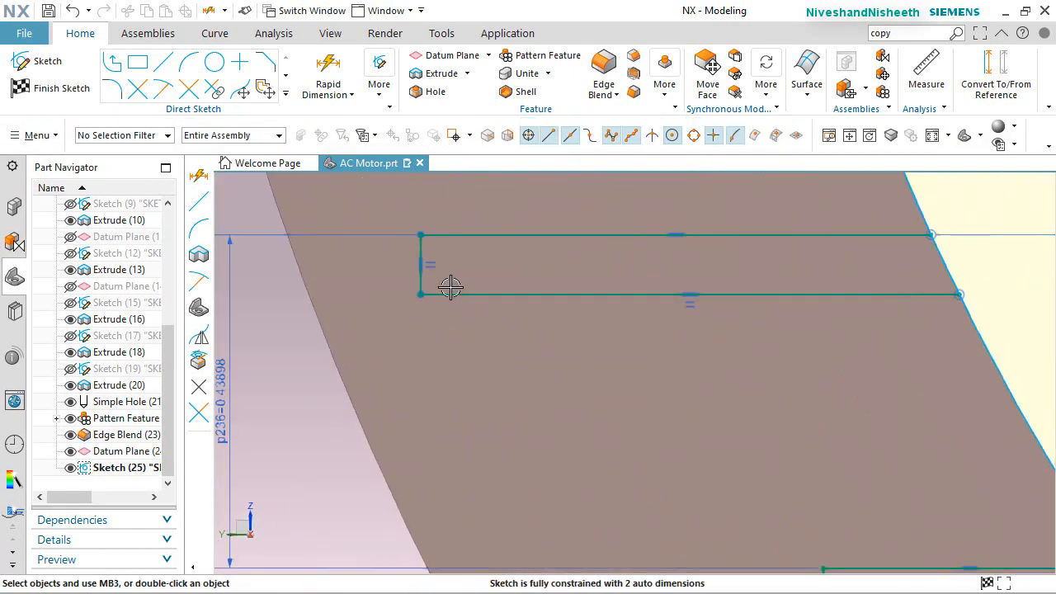
click(423, 249)
scroll(601, 431, down, 3)
scroll(618, 426, up, 5)
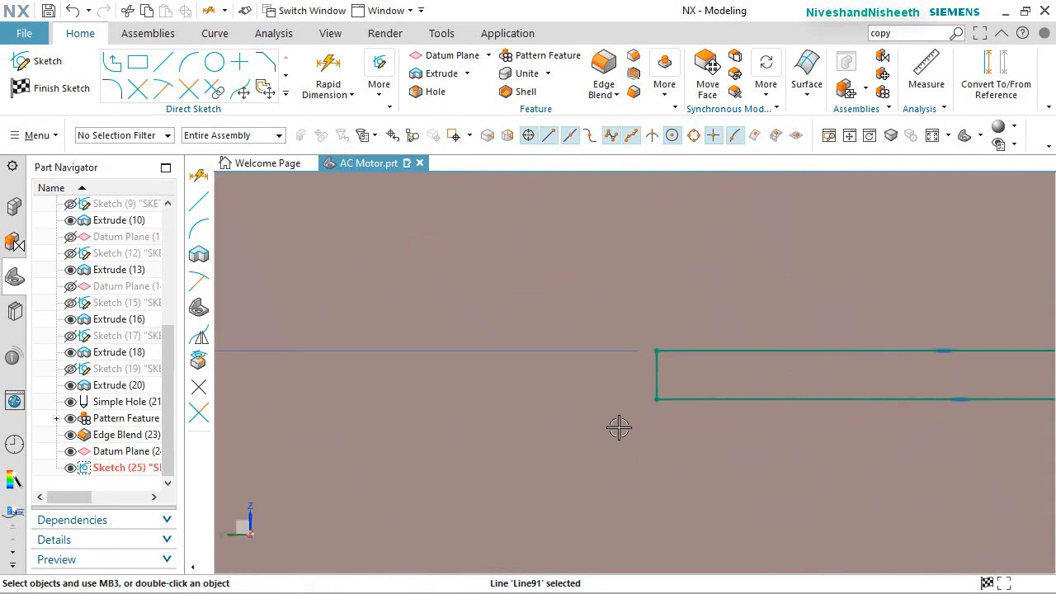
scroll(648, 350, up, 1)
click(685, 303)
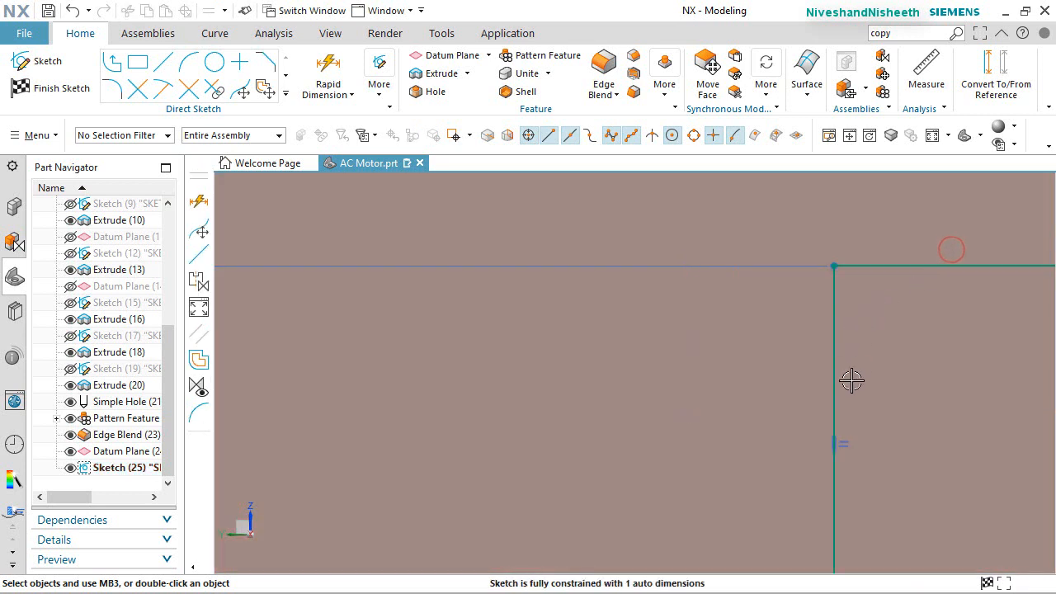
Make the fifth rectangle's bottom line equal in length to the fourth rectangle's bottom line
scroll(580, 315, down, 6)
click(709, 395)
scroll(690, 420, up, 6)
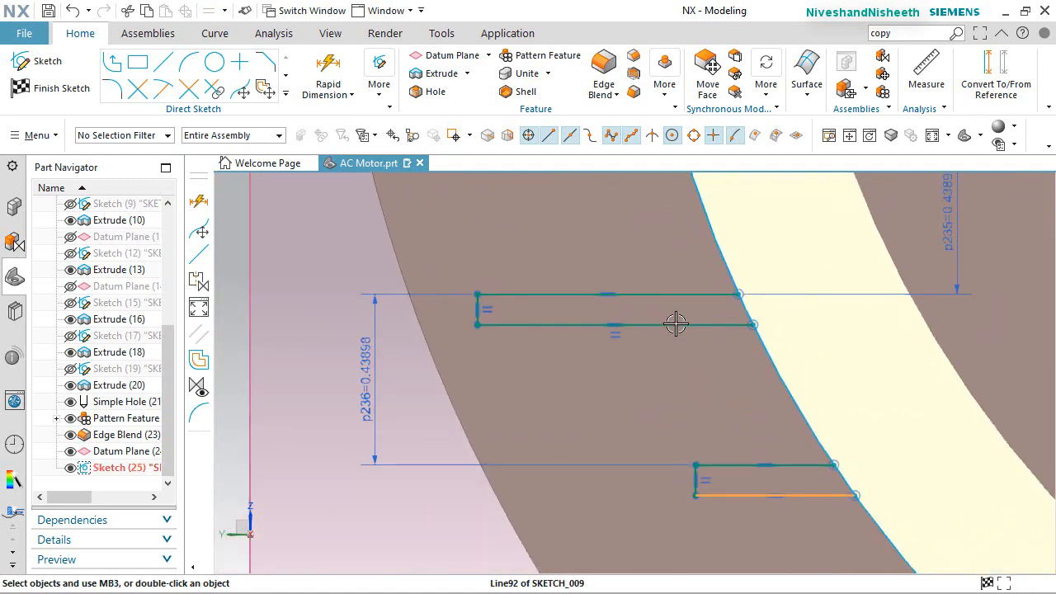
click(676, 324)
key(Escape)
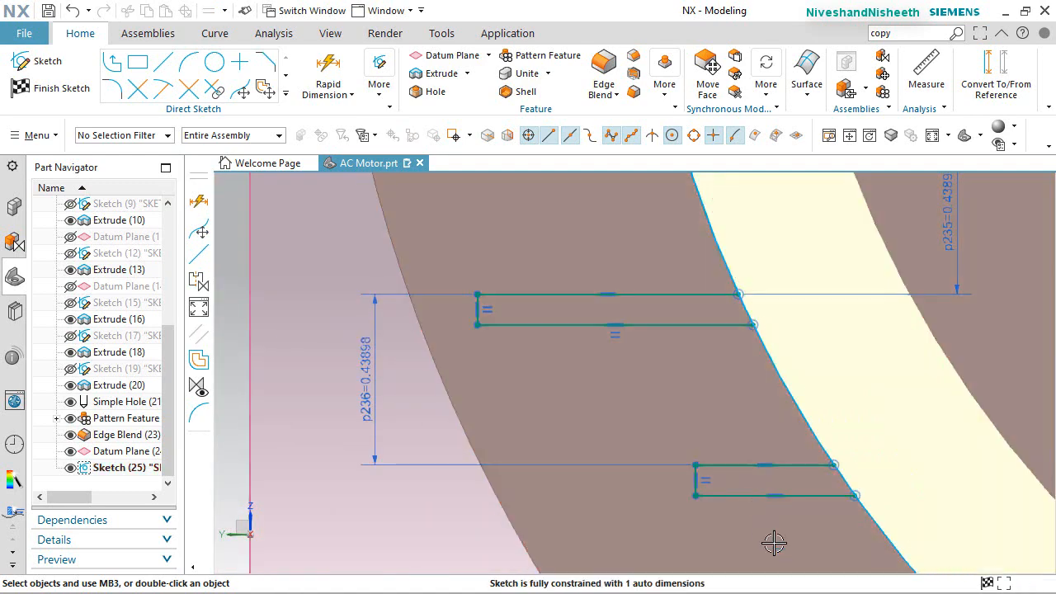
click(807, 497)
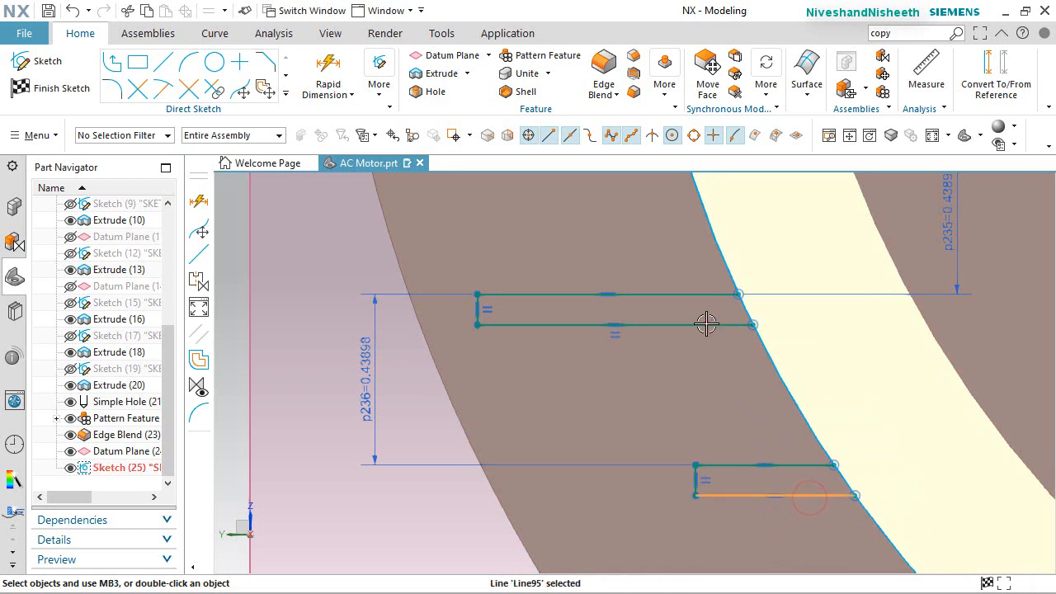
click(707, 324)
click(962, 270)
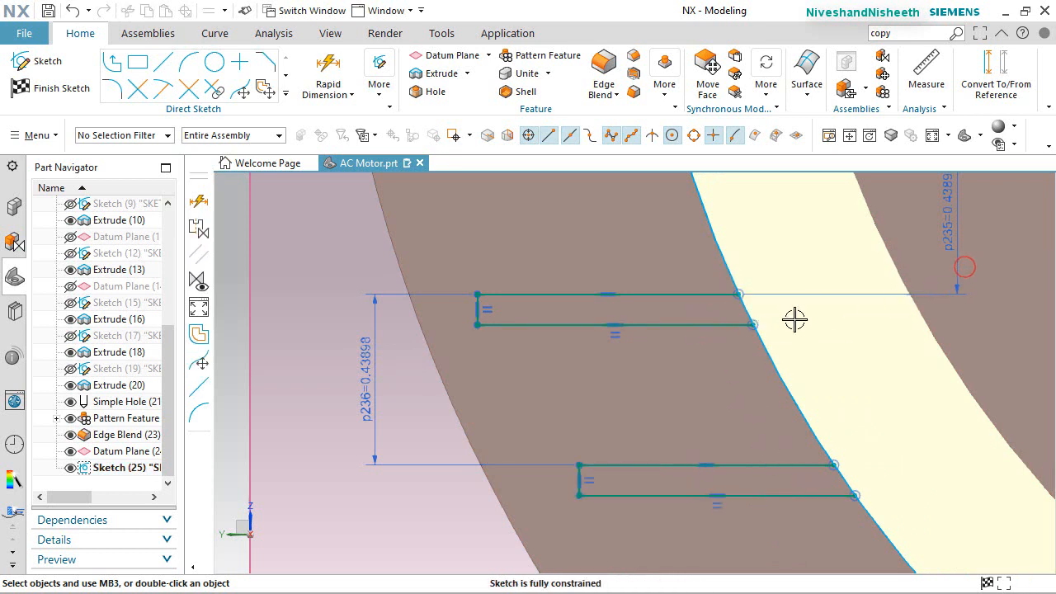
Reposition the 0.70866 length dimension above the second rectangle so it no longer overlaps the profile
scroll(494, 491, down, 5)
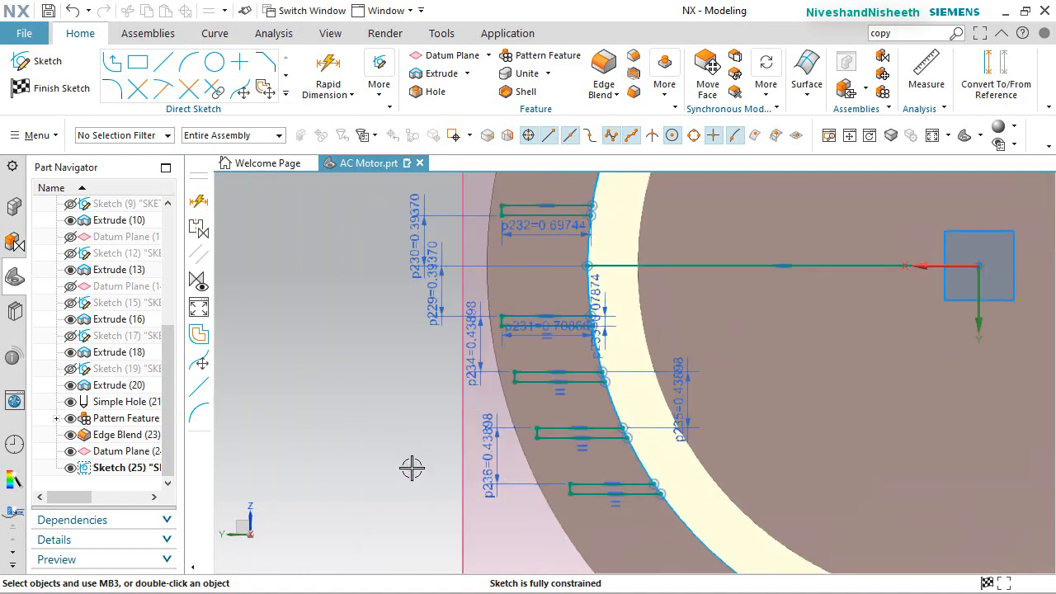
click(366, 448)
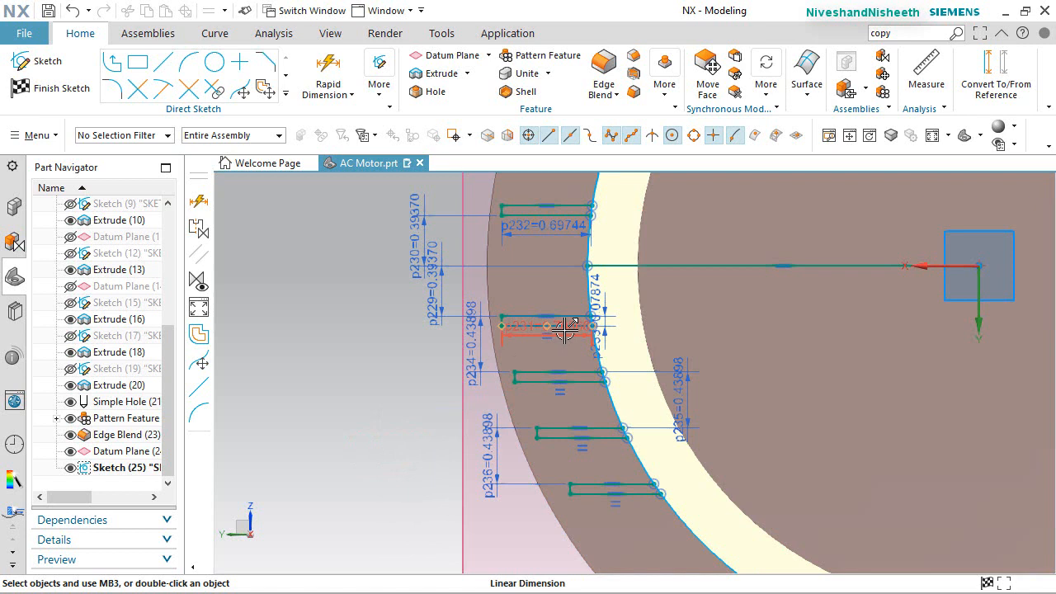
drag(566, 328, 538, 297)
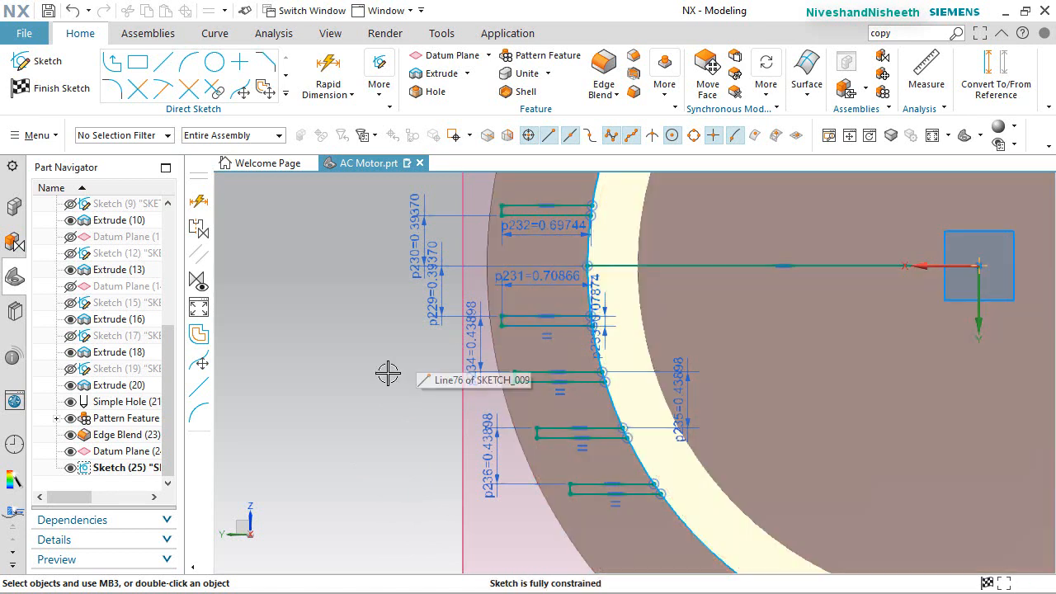
click(385, 373)
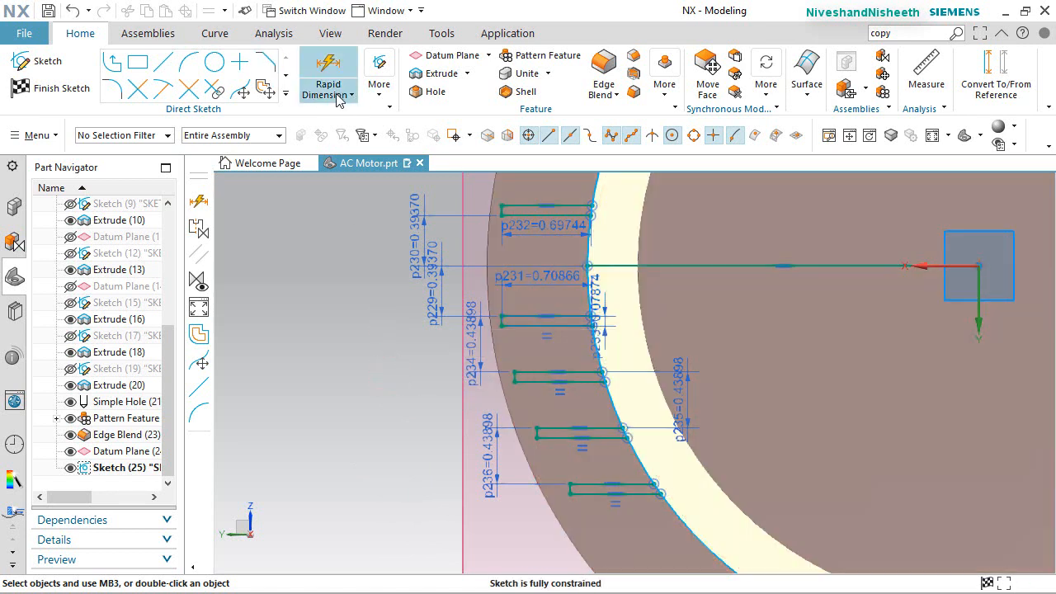
Turn off the display of sketch constraints
click(379, 80)
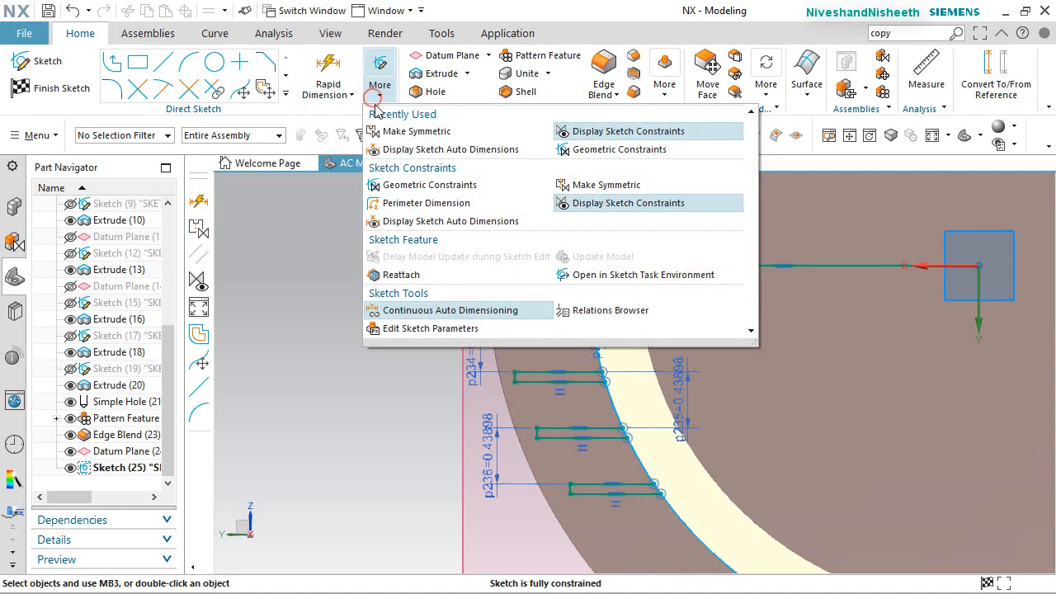
click(588, 206)
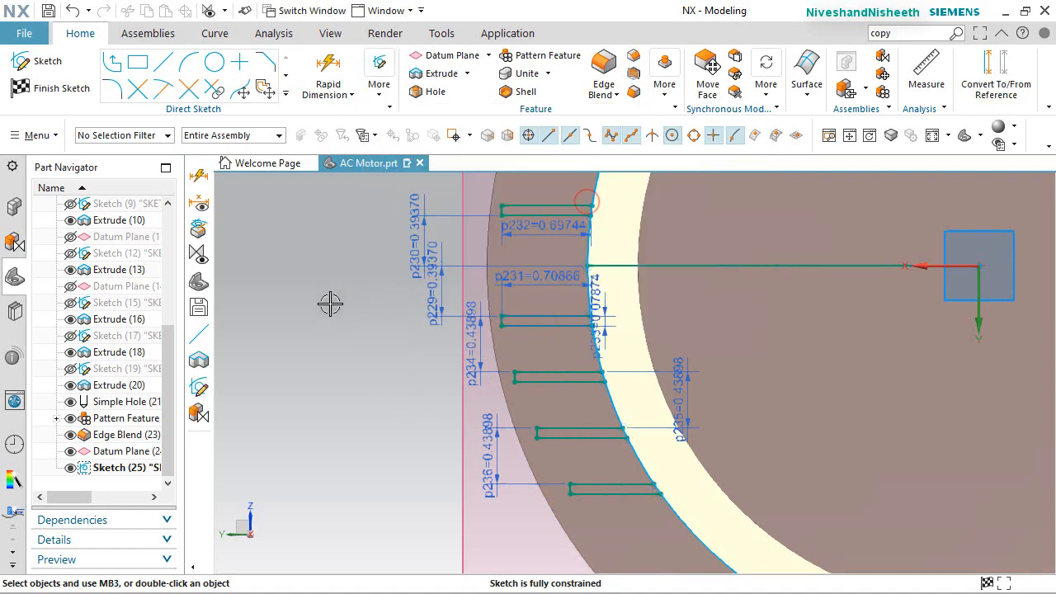
click(329, 304)
Sketch another open rectangle above the uppermost one from three lines, with a top line about 0.5 in and short side about 0.11 in
scroll(499, 530, down, 3)
scroll(561, 288, up, 5)
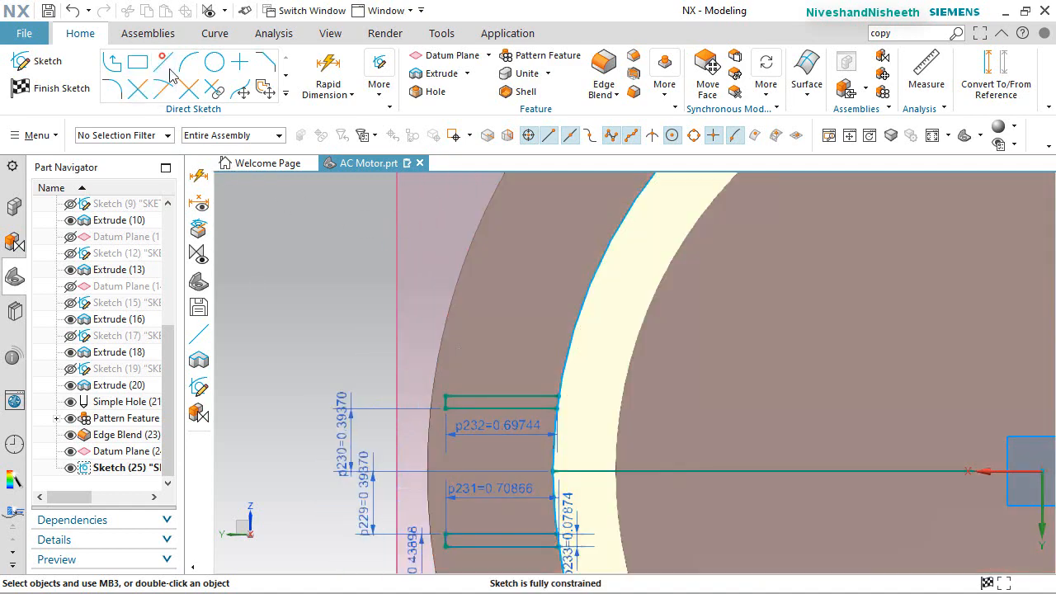
click(163, 62)
scroll(471, 301, up, 2)
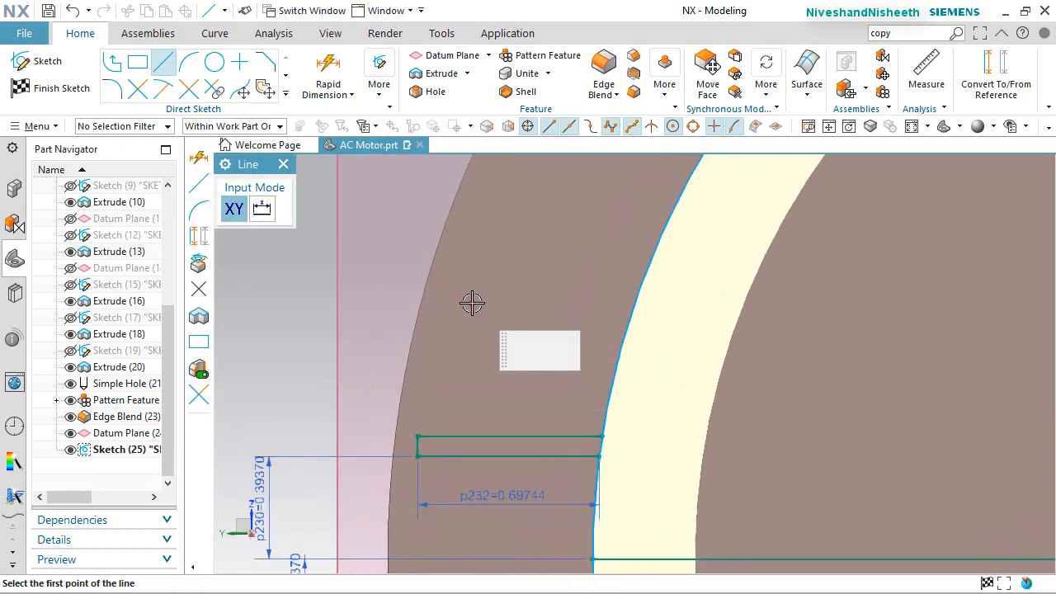
click(471, 302)
click(599, 298)
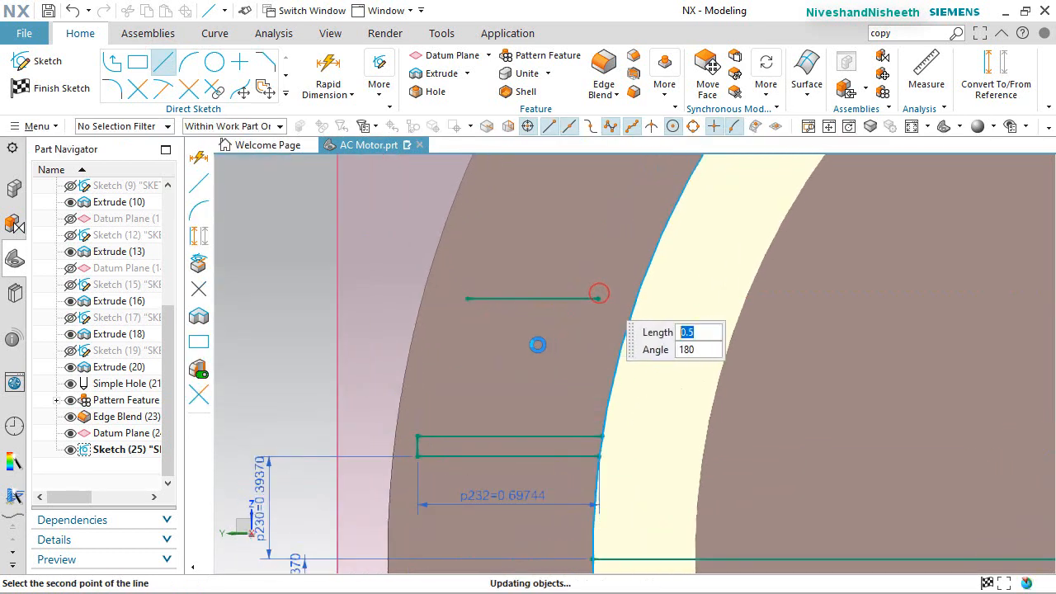
click(468, 300)
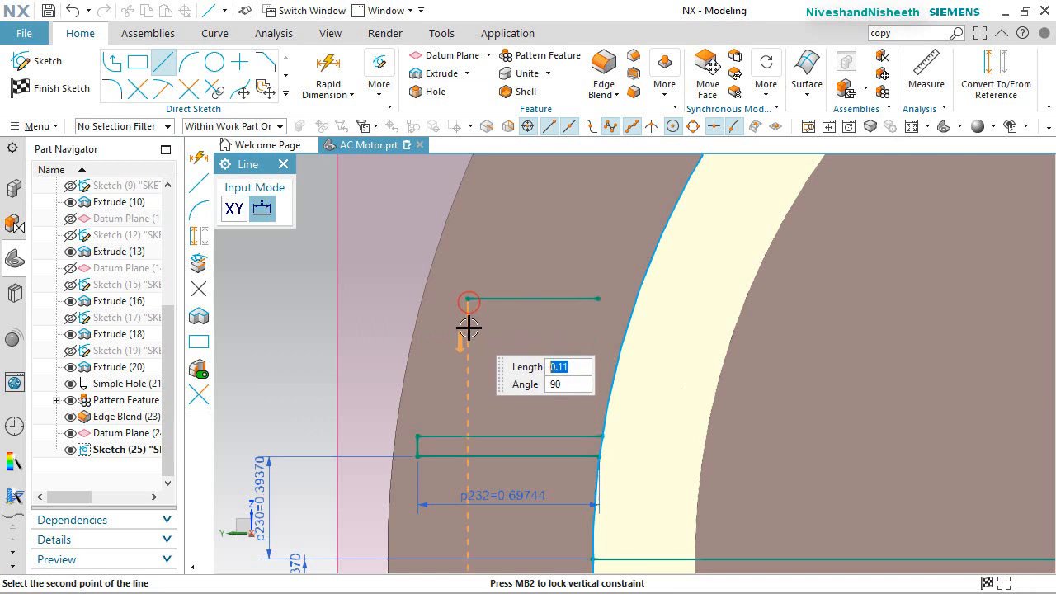
click(468, 326)
click(467, 324)
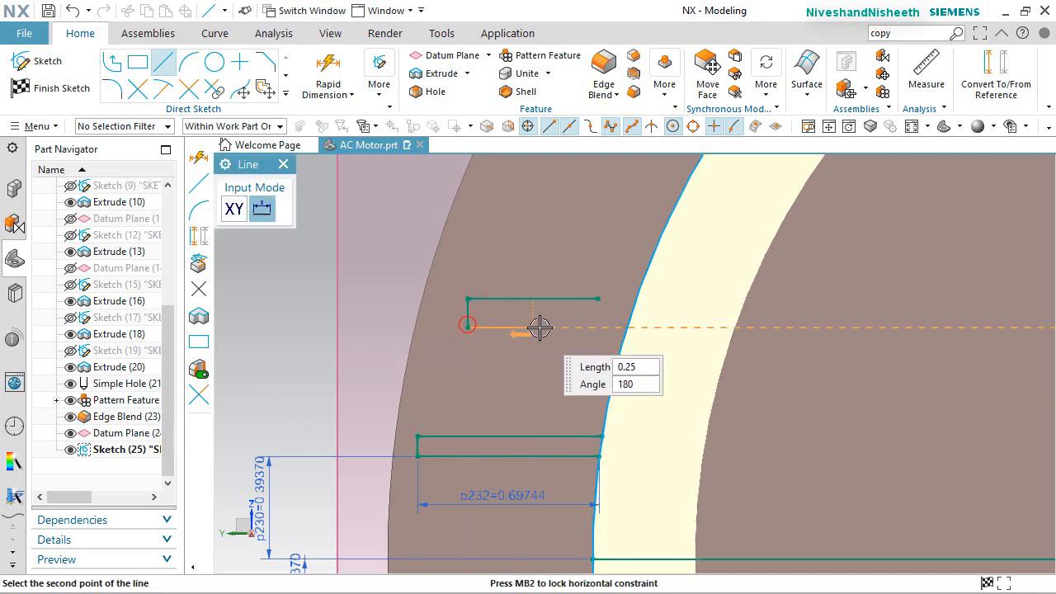
click(569, 326)
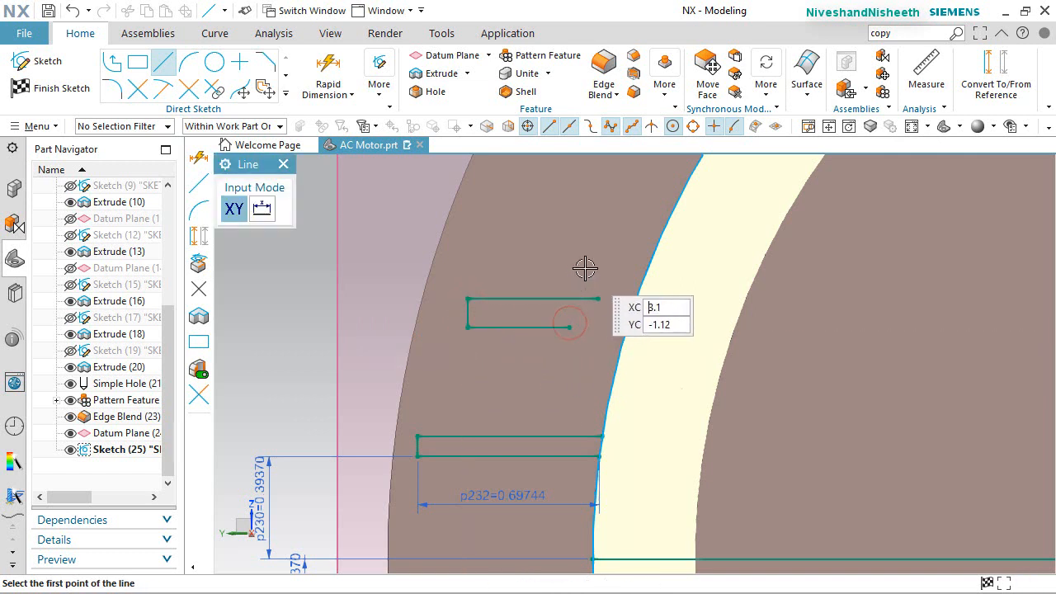
key(Escape)
Constrain the open ends of the new rectangle's top and bottom lines to lie on the body circle
click(603, 309)
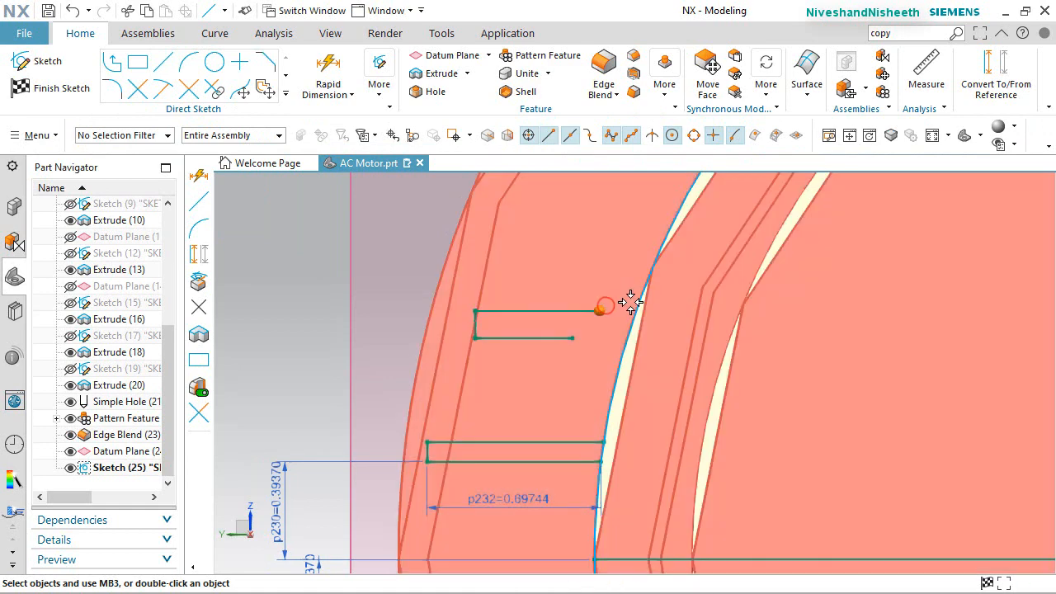
click(636, 302)
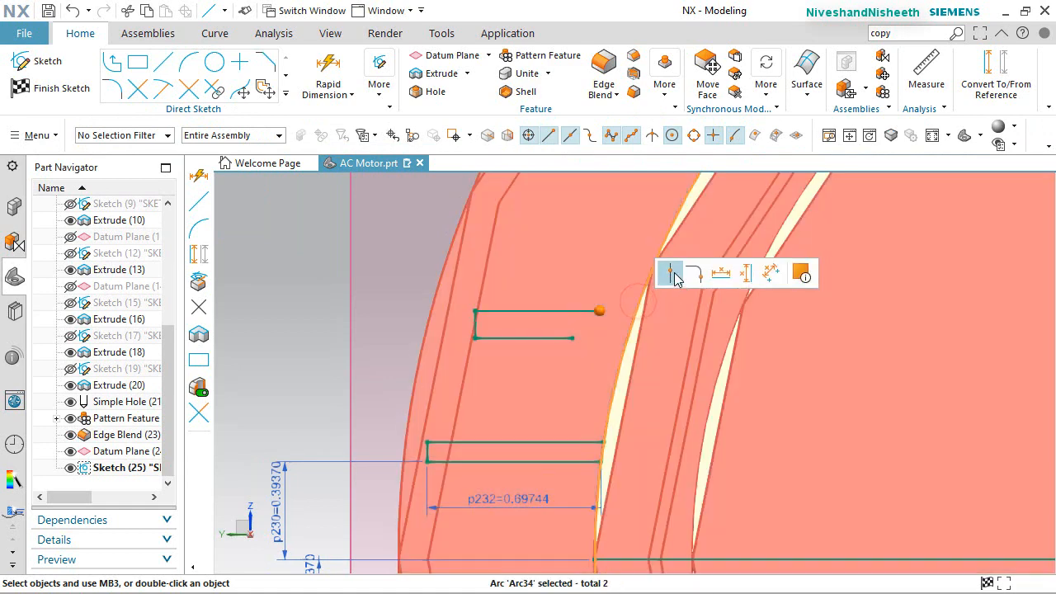
click(670, 272)
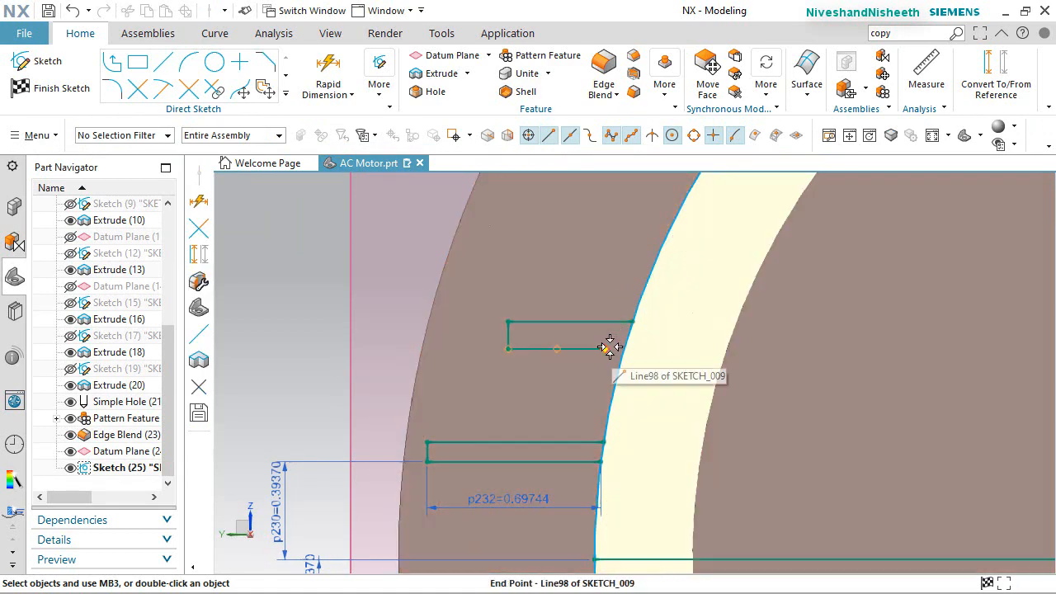
click(619, 367)
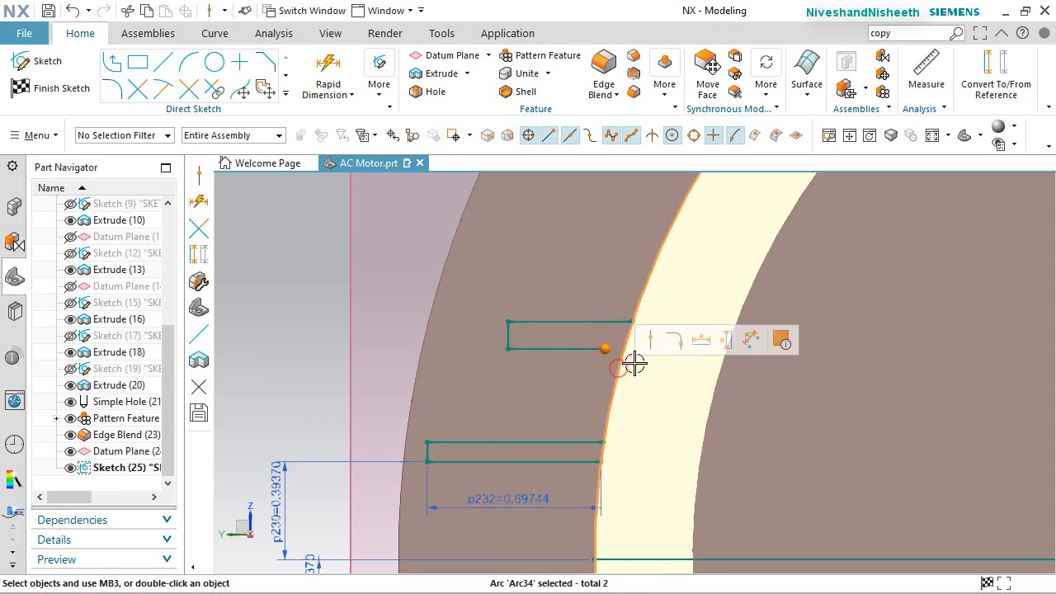
click(653, 339)
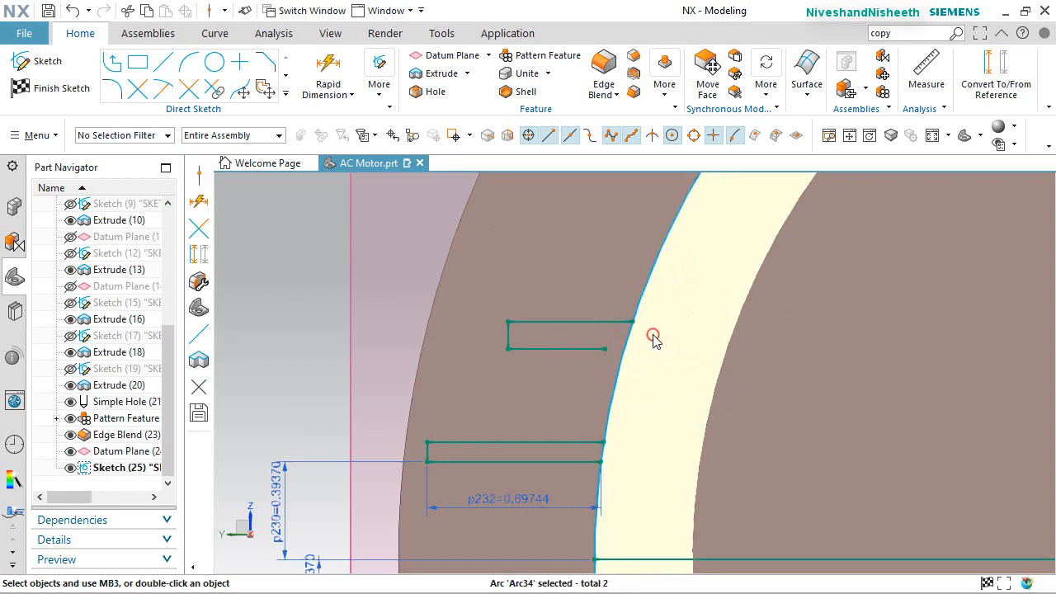
right_click(312, 244)
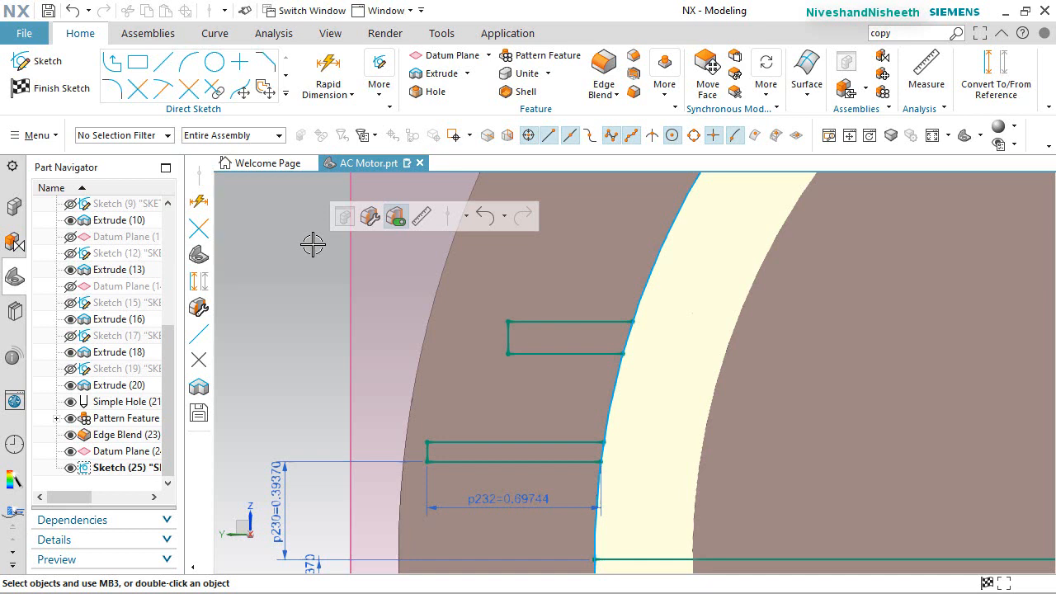
Dimension the vertical spacing between the bottom lines of the new rectangle and the one below it as 0.43898 in
click(328, 70)
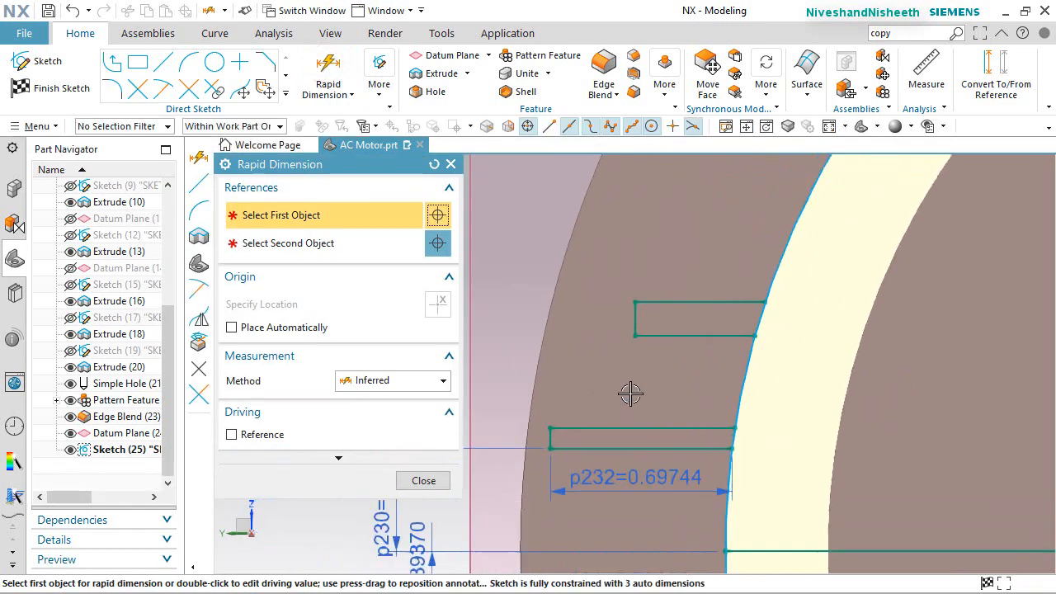
scroll(630, 394, down, 1)
click(608, 455)
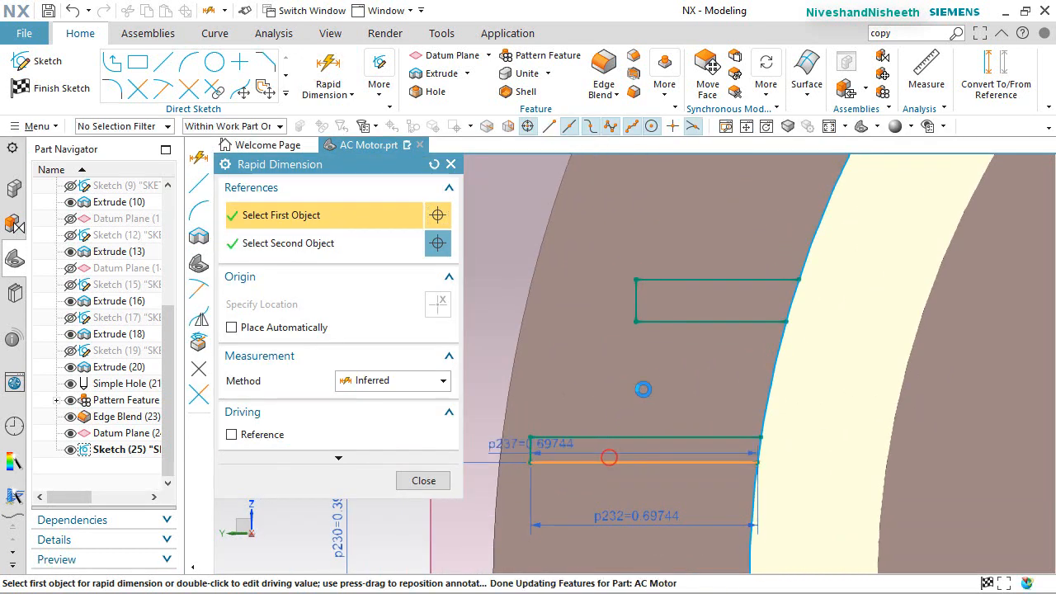
click(672, 321)
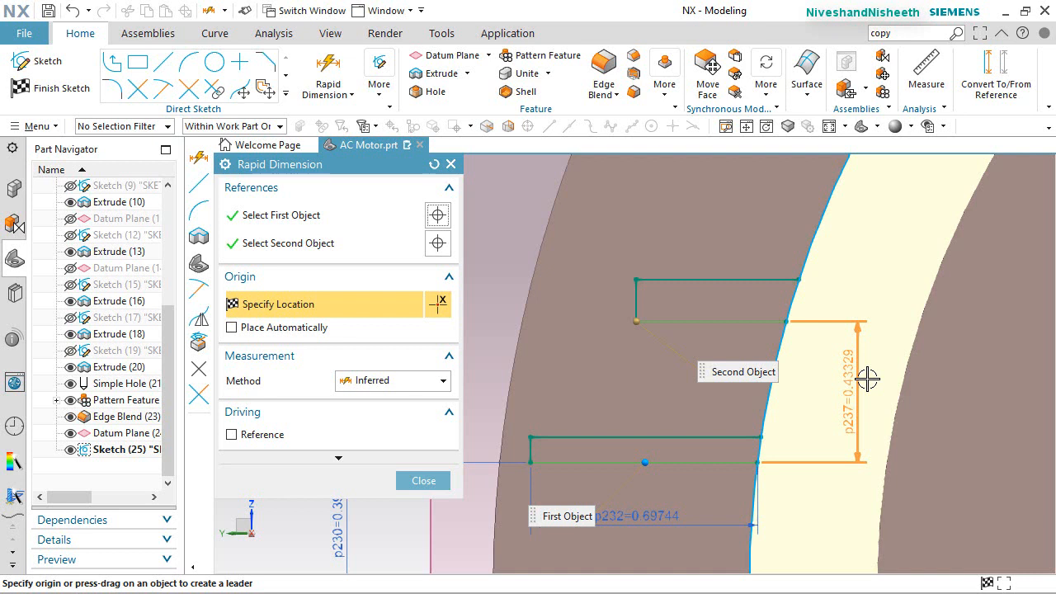
click(867, 379)
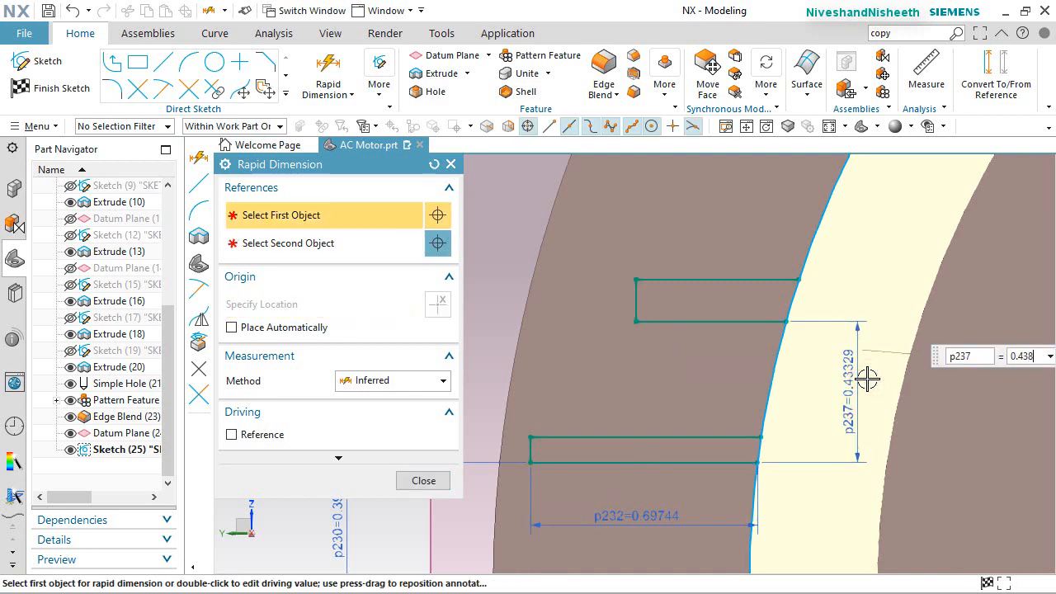
text(0.43898)
key(Return)
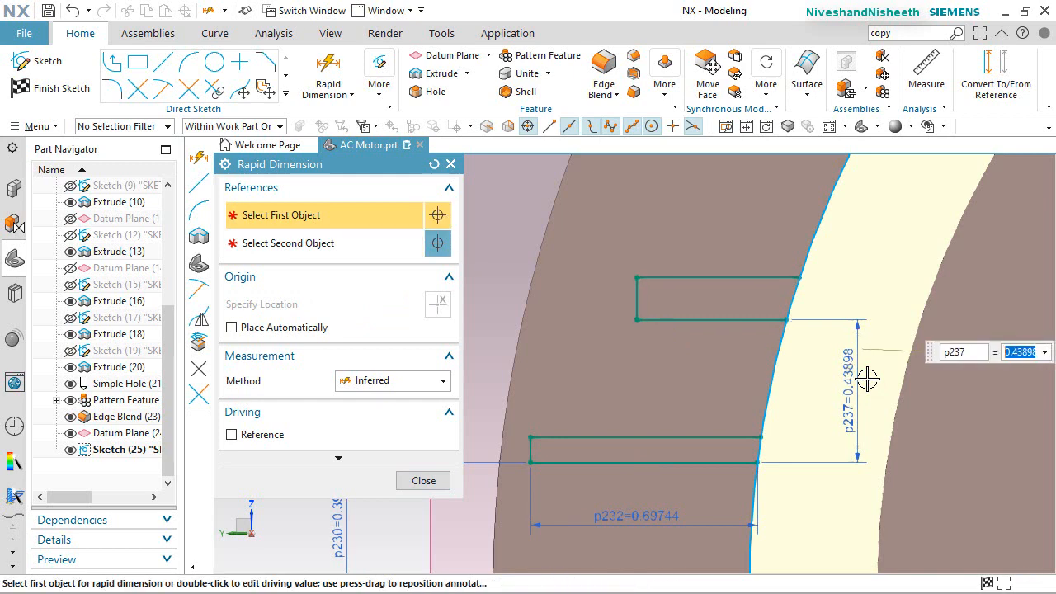
click(423, 481)
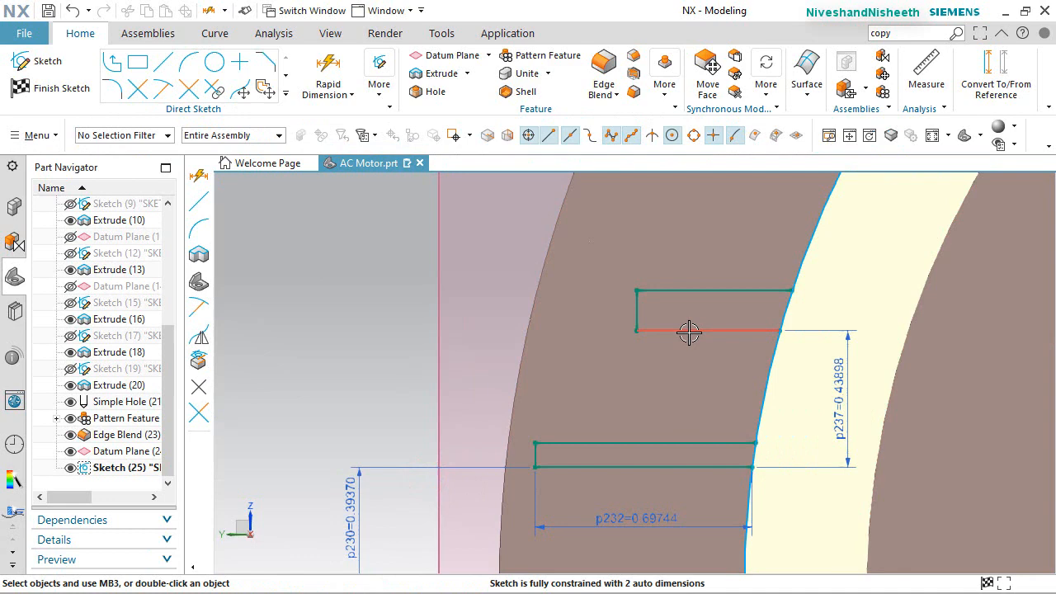
Make the new rectangle's bottom line equal in length to the bottom line of the rectangle below it
click(689, 332)
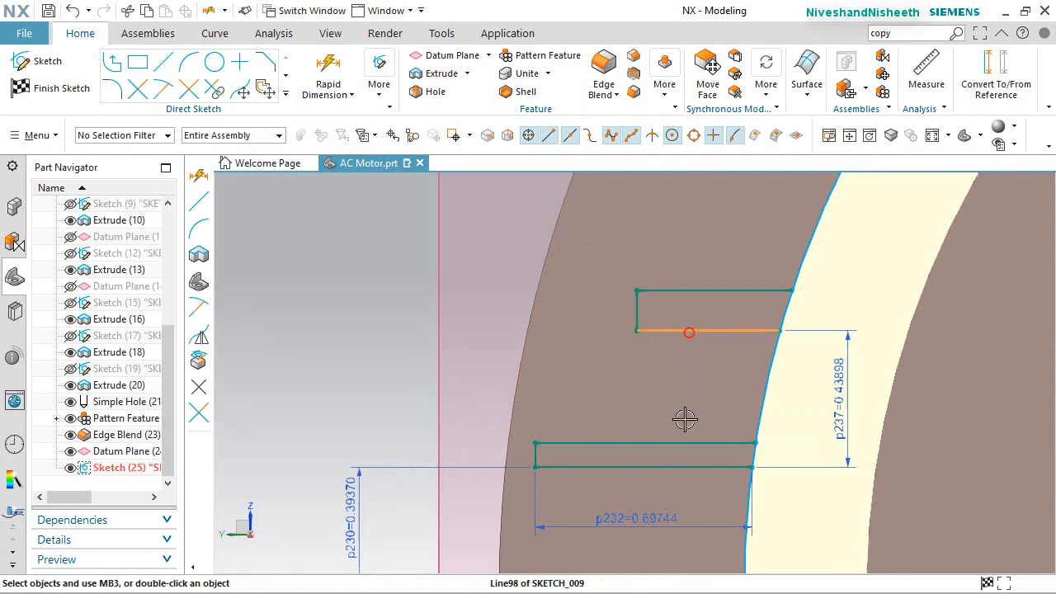
click(677, 466)
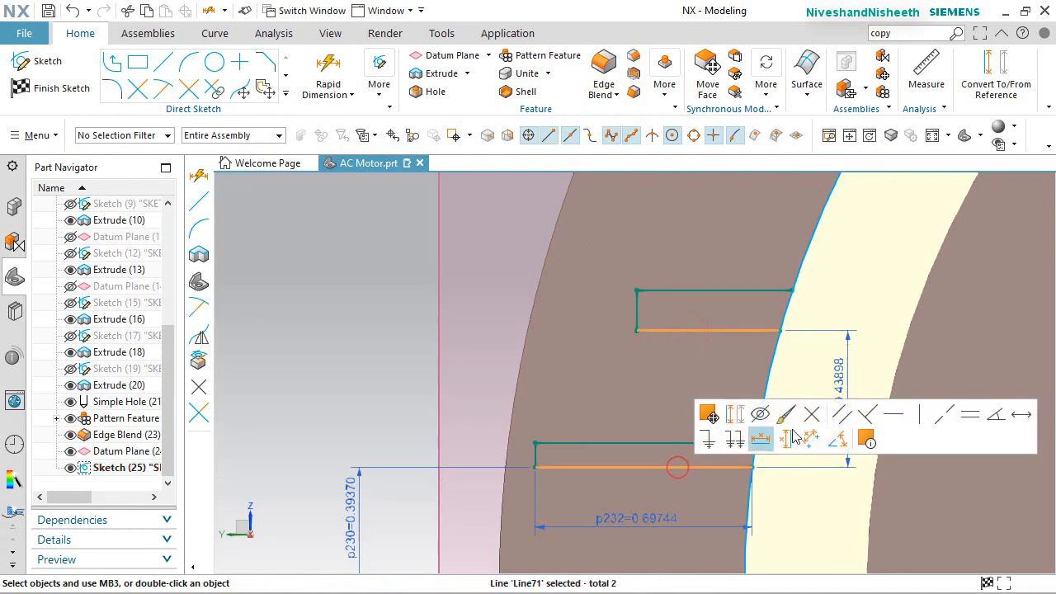
click(975, 411)
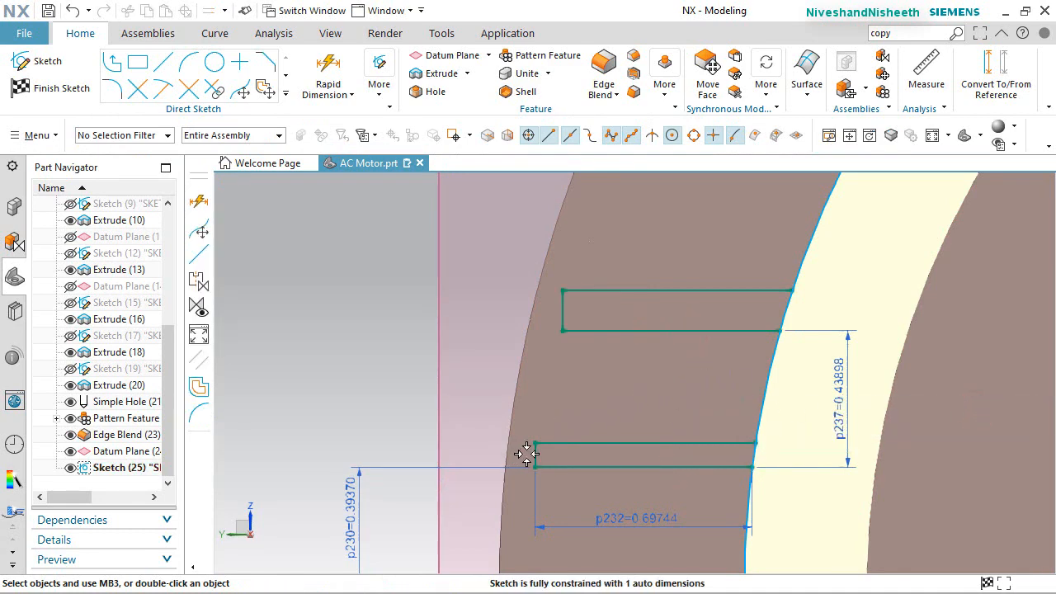
Make the short vertical side of the new rectangle equal in length to that of the rectangle below it
scroll(527, 454, up, 4)
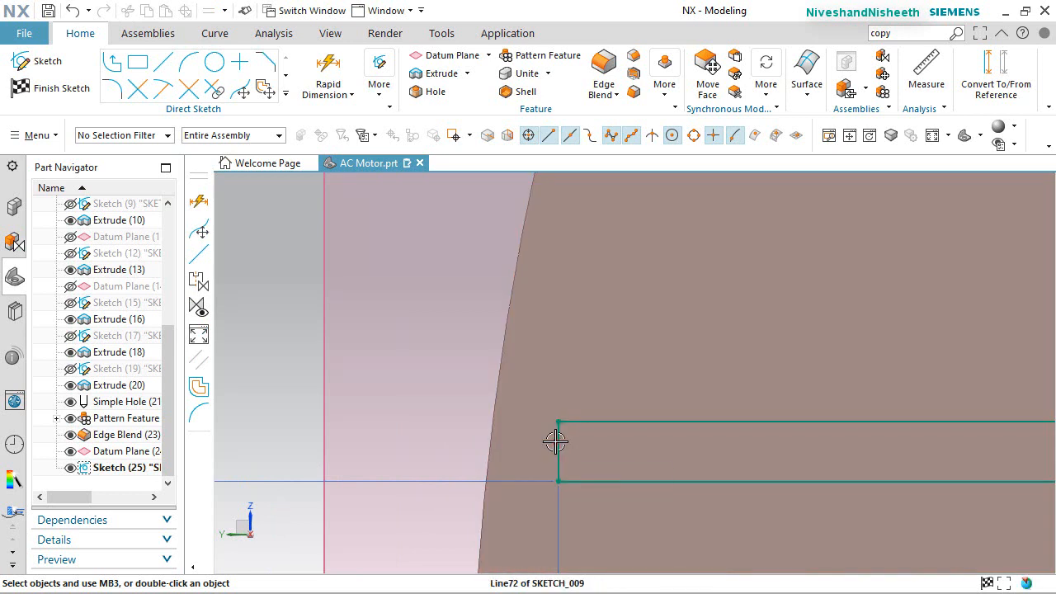
click(555, 441)
scroll(548, 448, down, 2)
scroll(616, 217, up, 3)
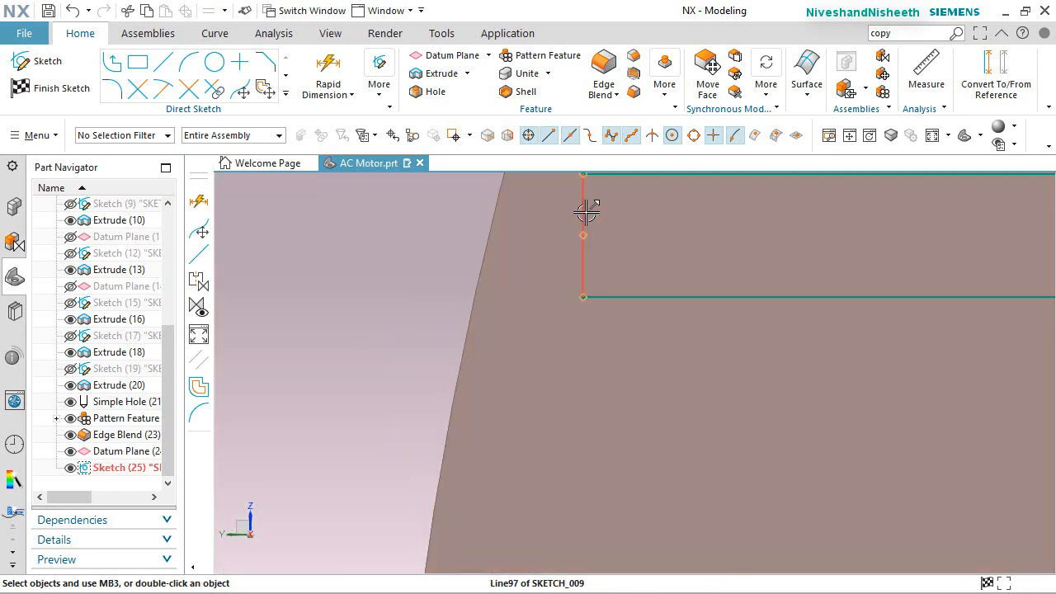
click(585, 212)
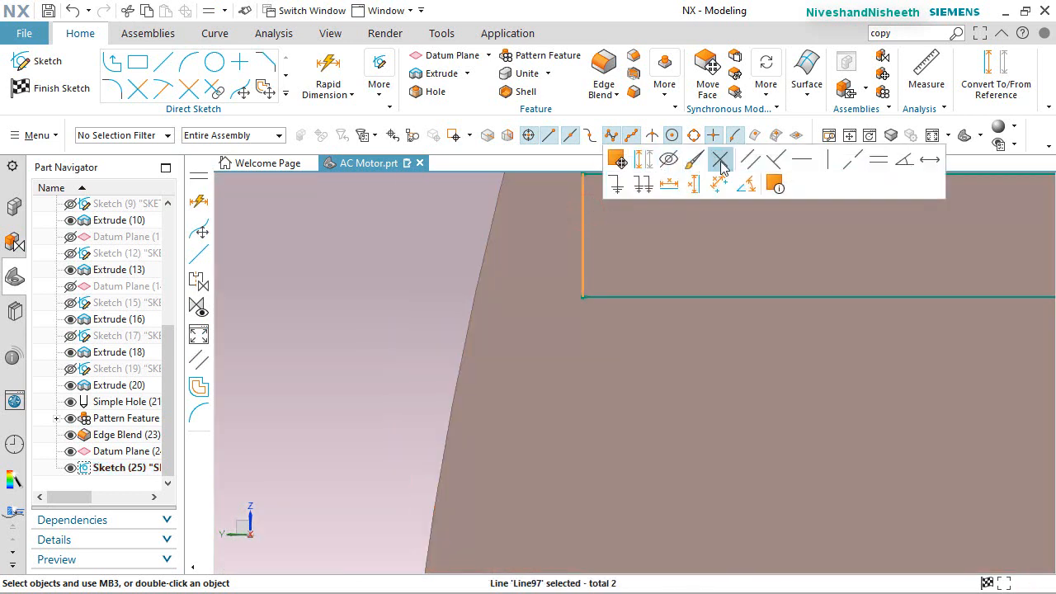
click(878, 163)
scroll(641, 330, down, 4)
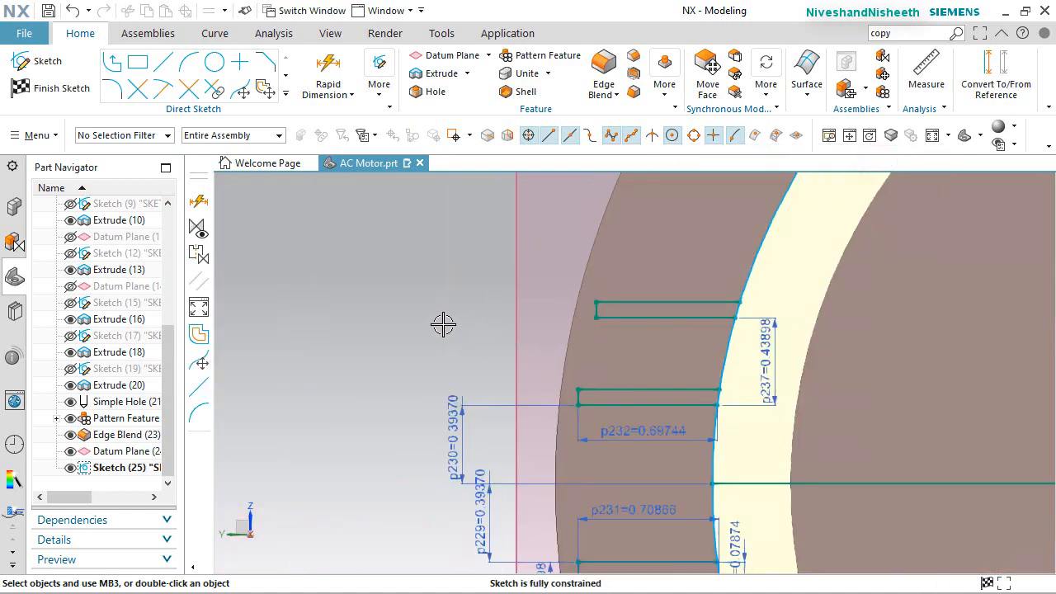
Sketch another open rectangle above the uppermost one from three lines, with a top line about 0.42 in long
scroll(442, 324, down, 2)
scroll(633, 241, up, 4)
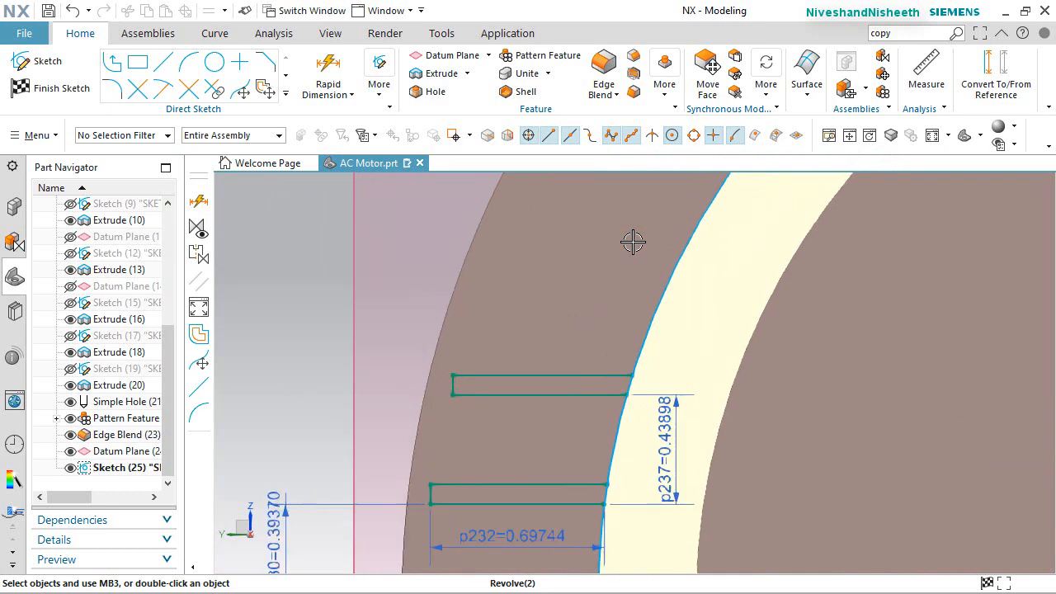
click(164, 61)
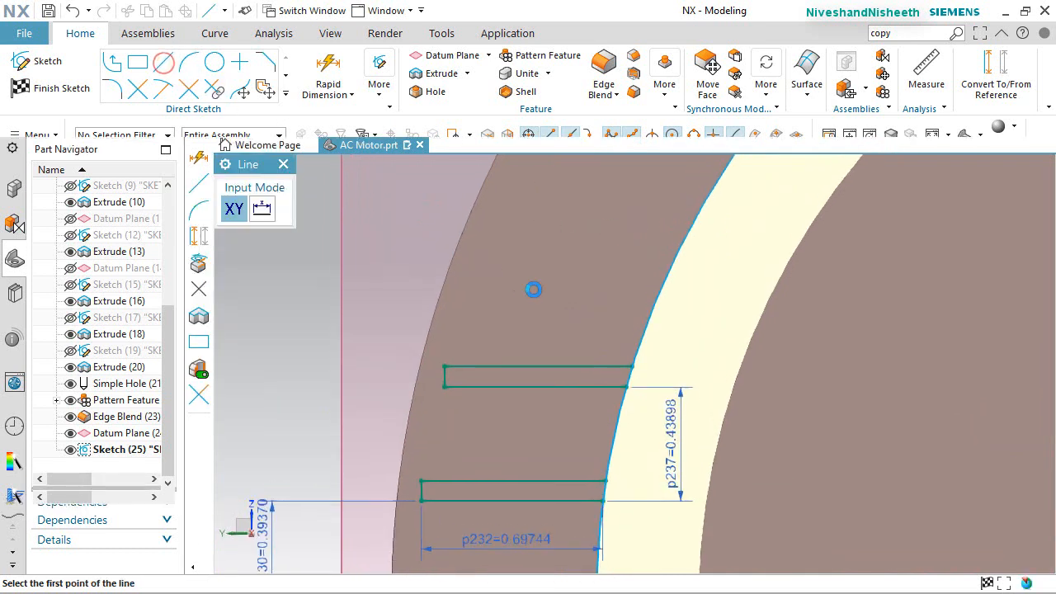
click(513, 268)
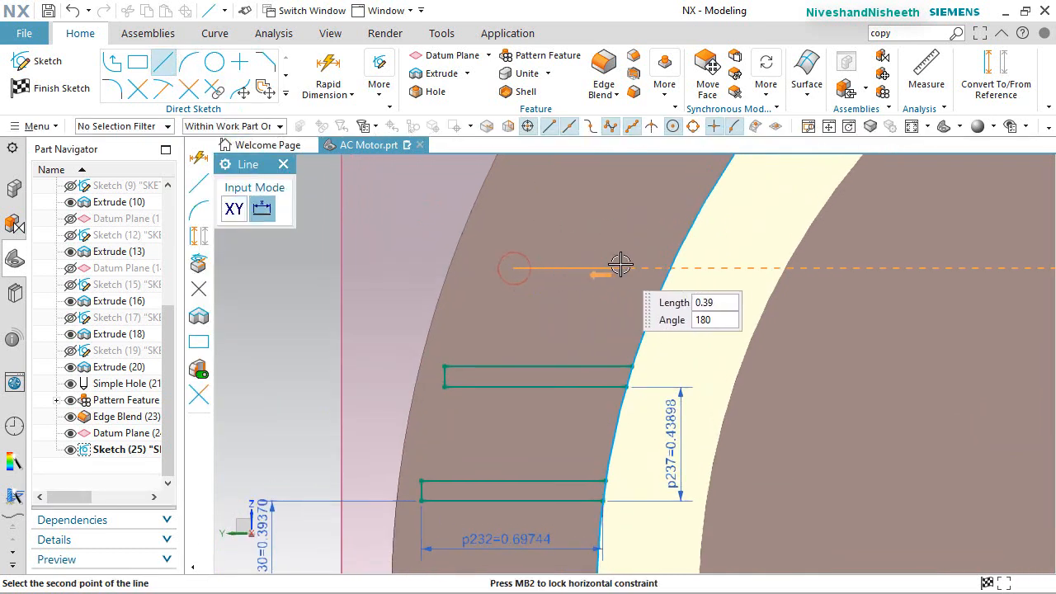
click(620, 267)
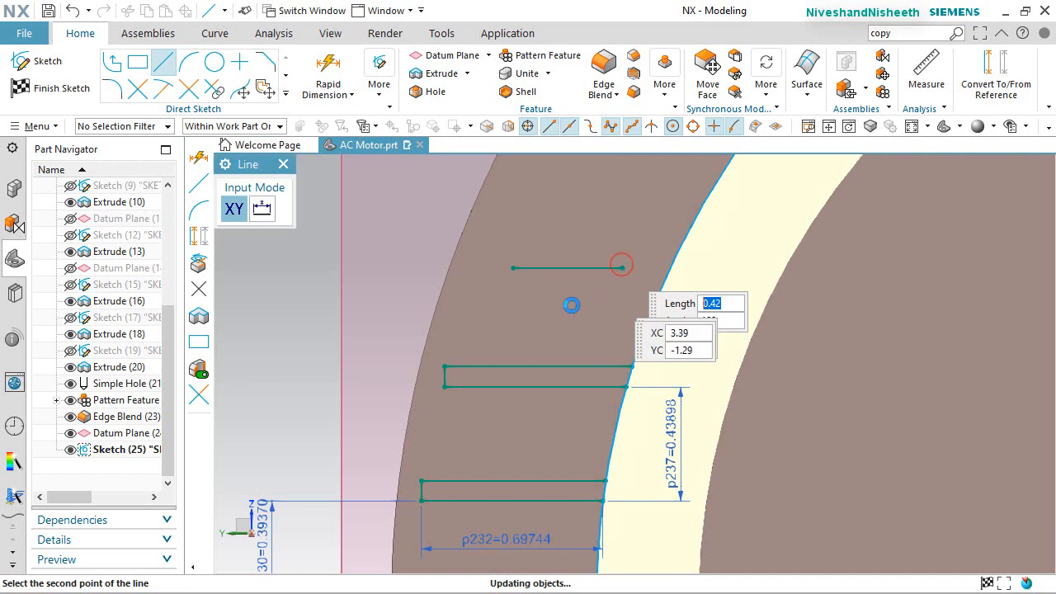
click(513, 269)
click(513, 293)
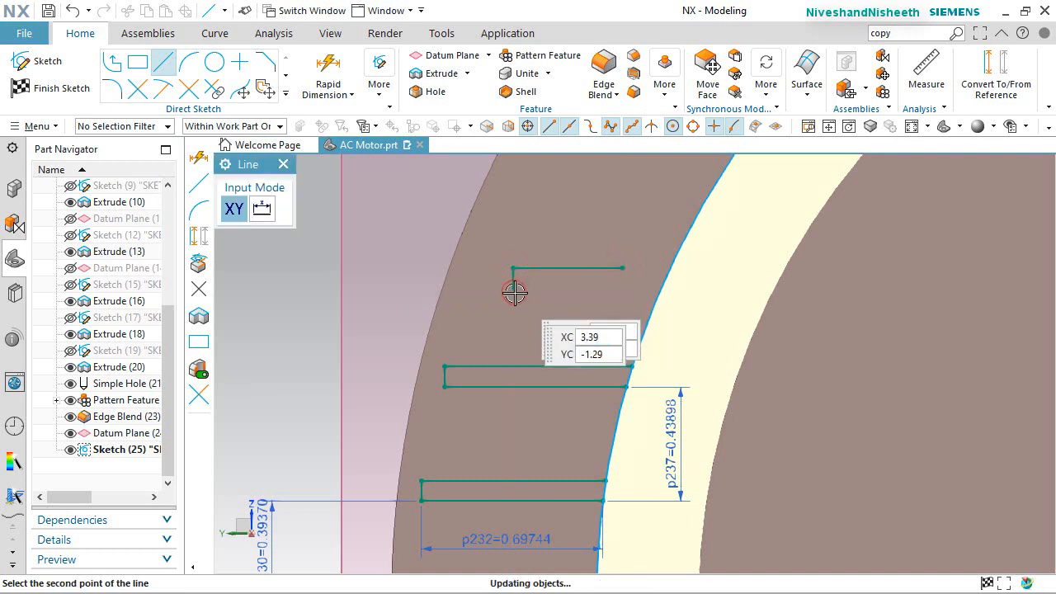
click(513, 292)
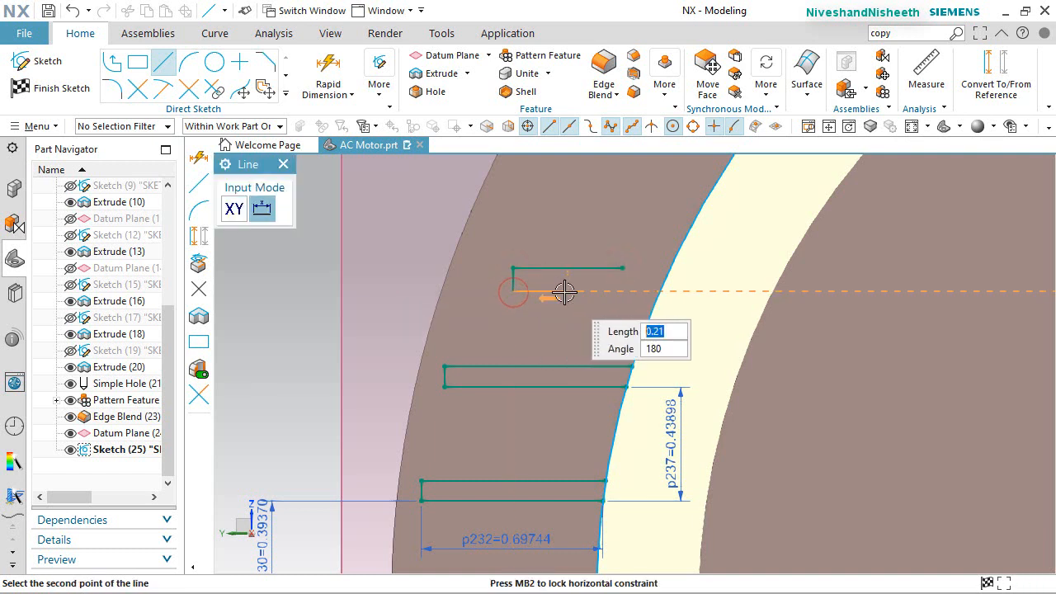
click(589, 292)
key(Escape)
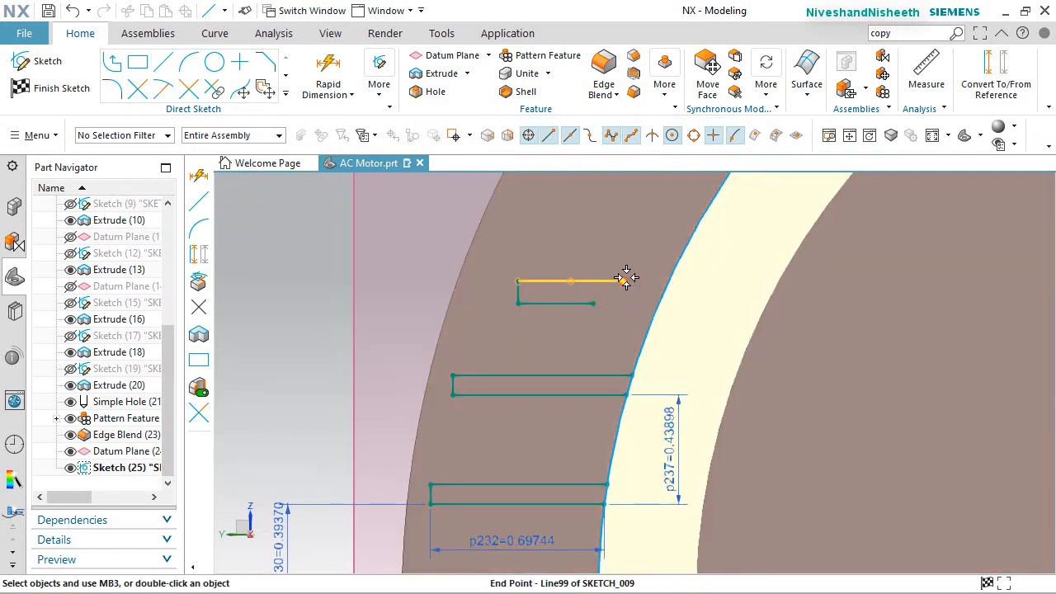
Constrain both open line ends of the newly drawn uppermost rectangle to lie on the body circle
click(624, 281)
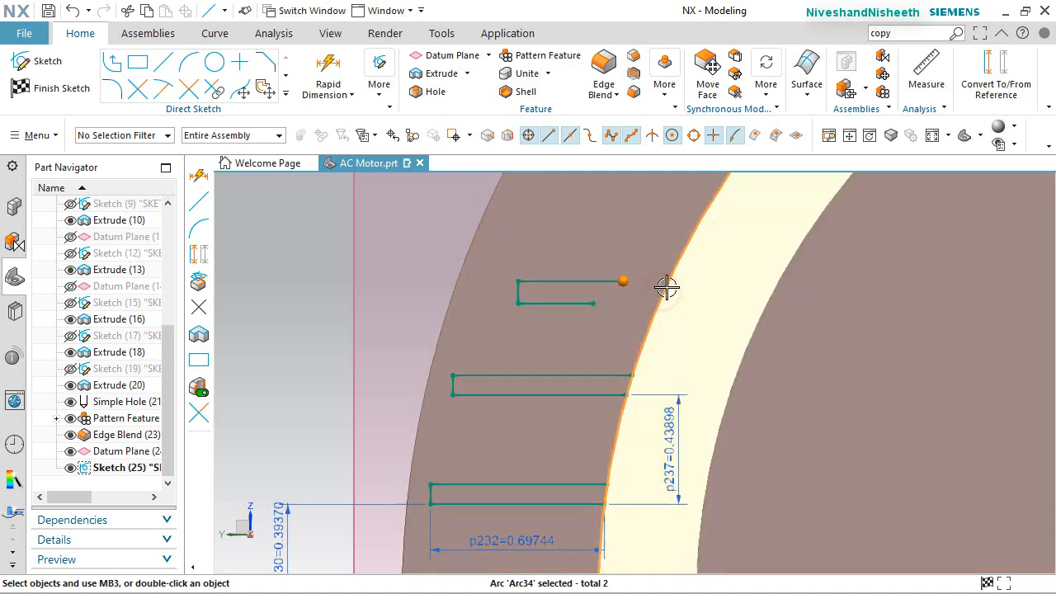
key(Escape)
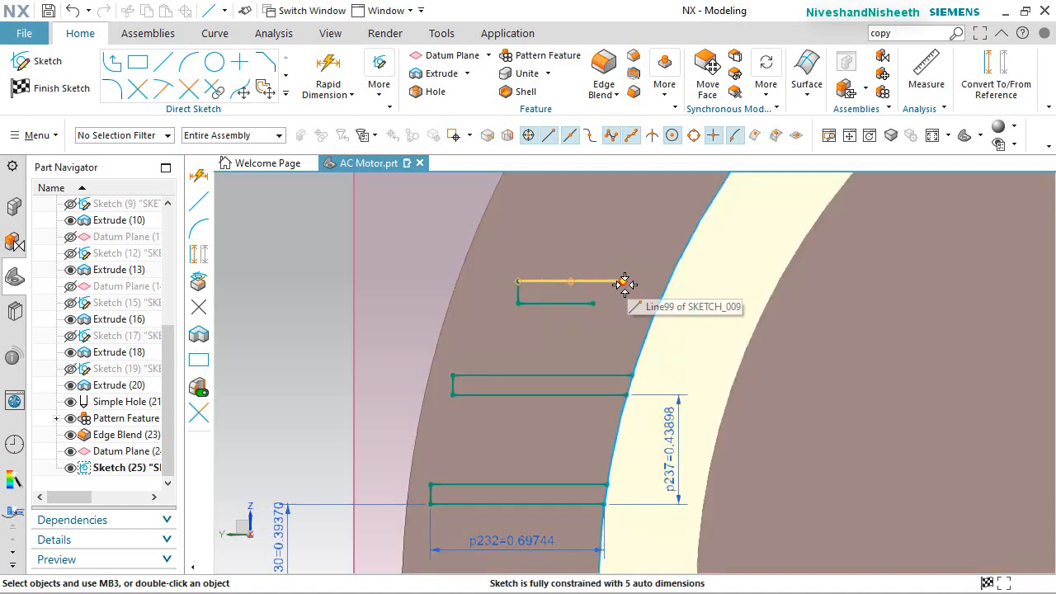
click(611, 282)
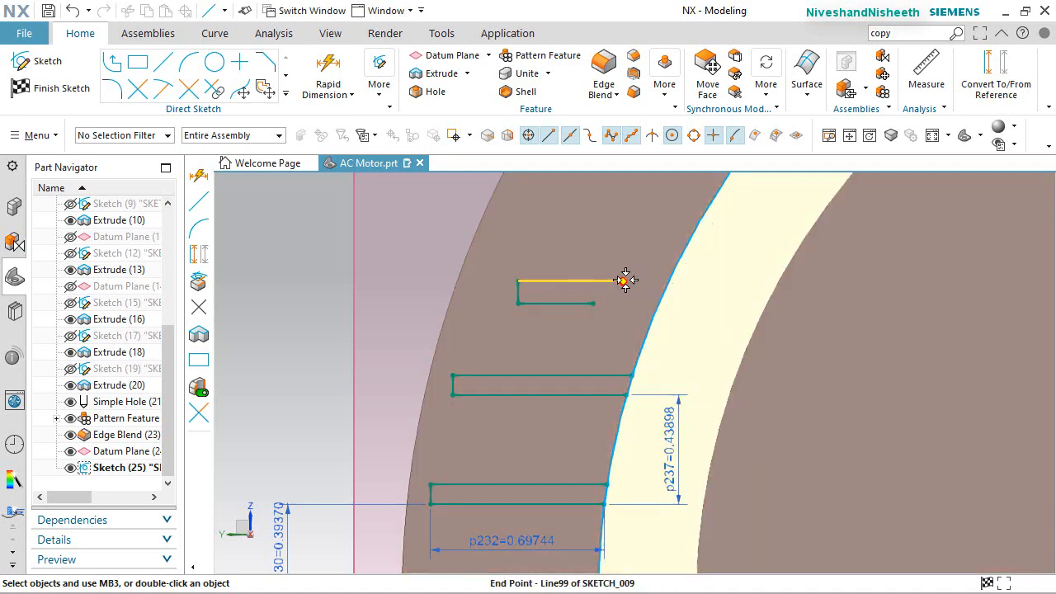
click(623, 281)
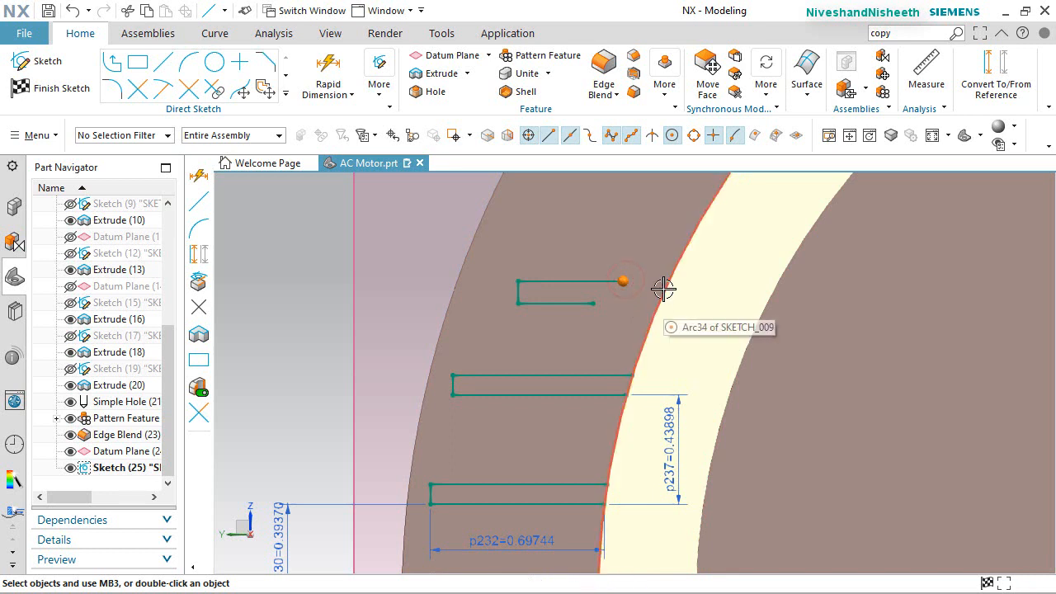
click(664, 289)
click(699, 262)
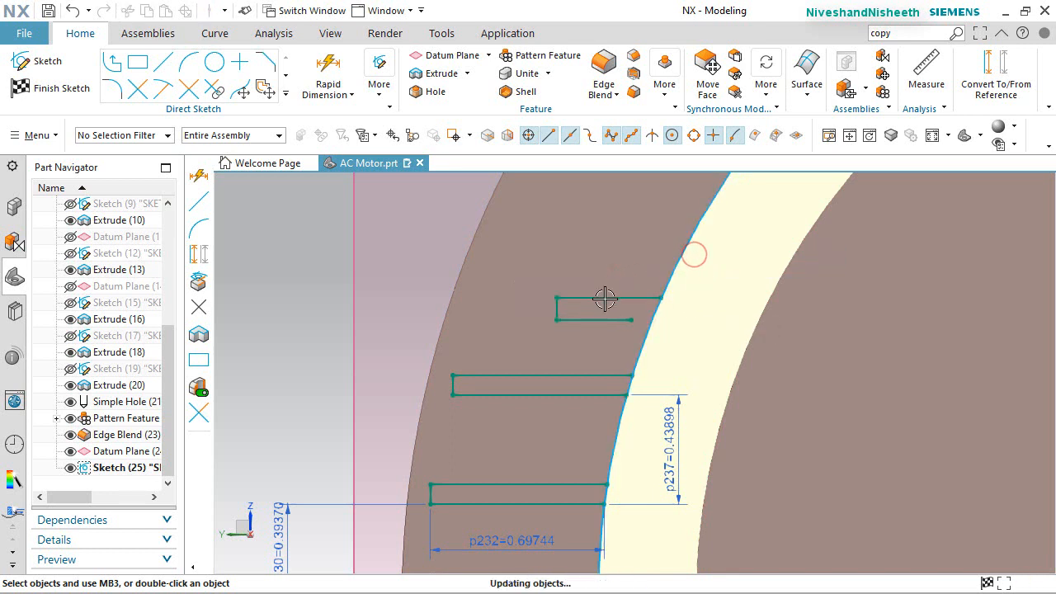
click(632, 320)
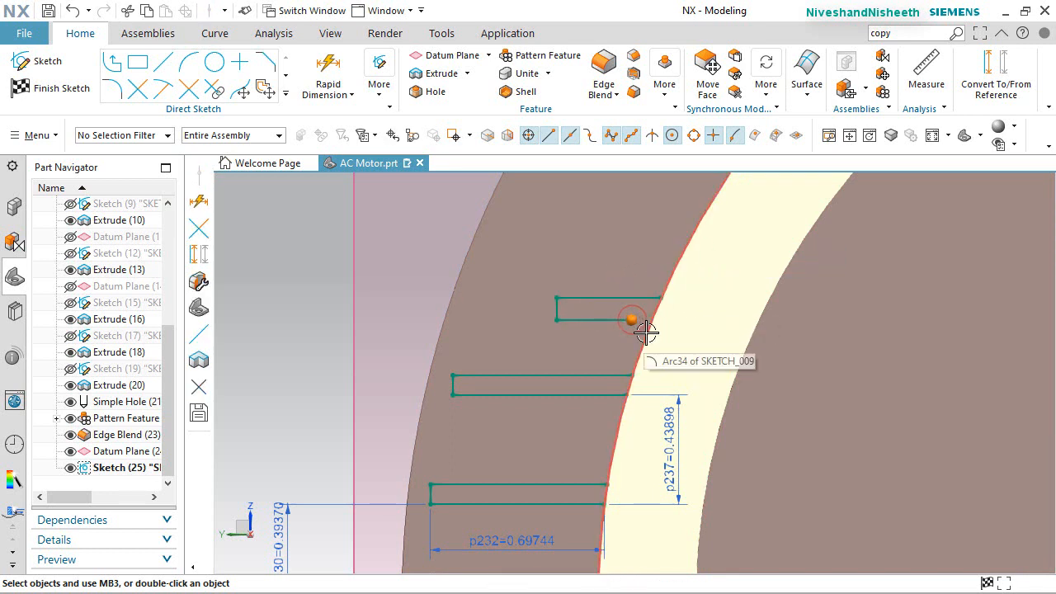
click(644, 331)
click(678, 306)
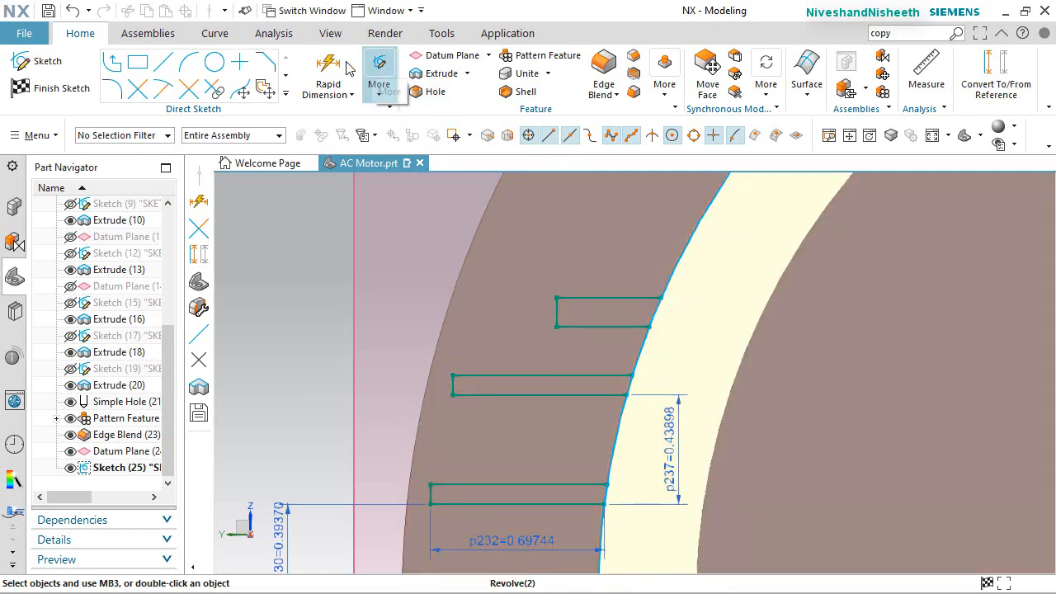
Dimension the vertical spacing between the bottom lines of the uppermost rectangle and the one below it, and set it to 0.43898 in
click(328, 65)
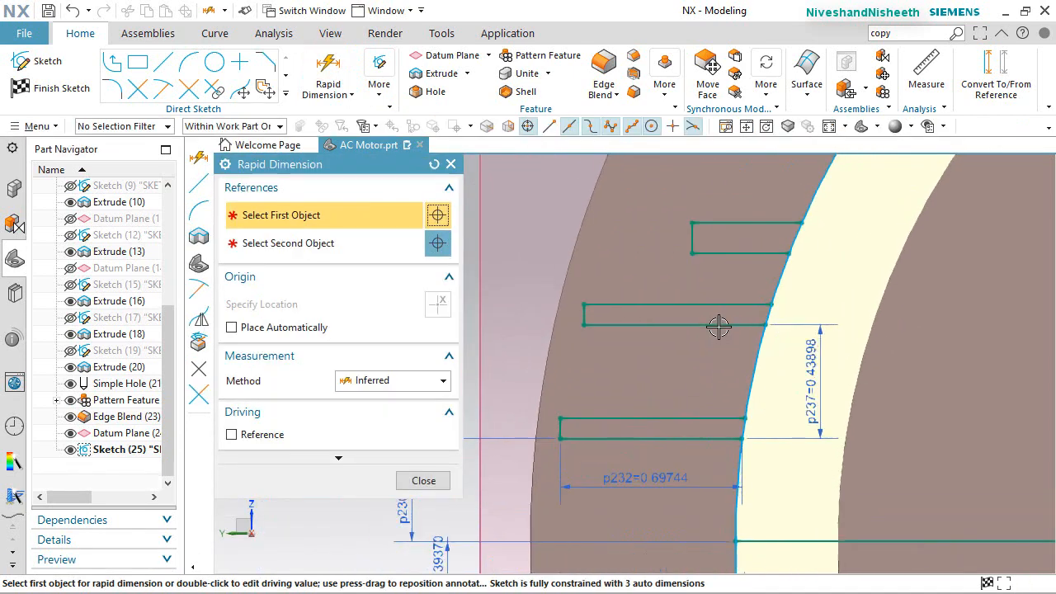
click(725, 322)
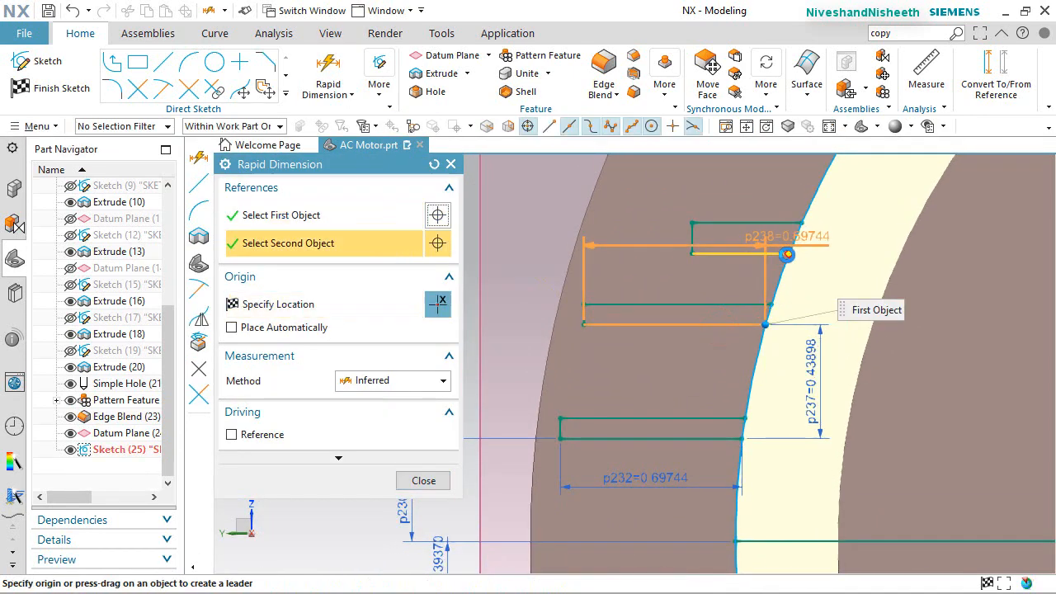
click(787, 254)
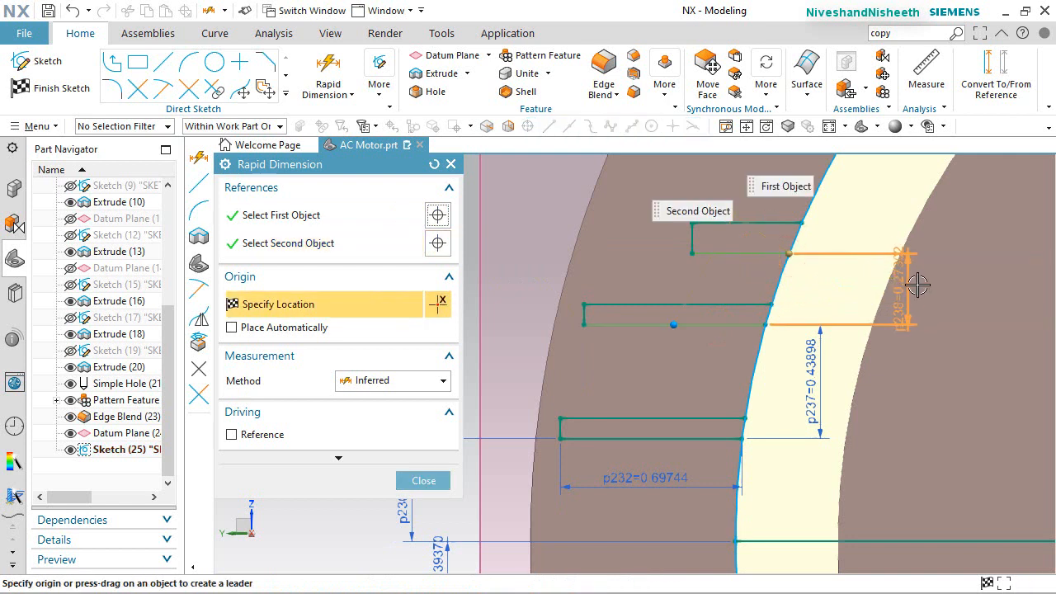
click(914, 284)
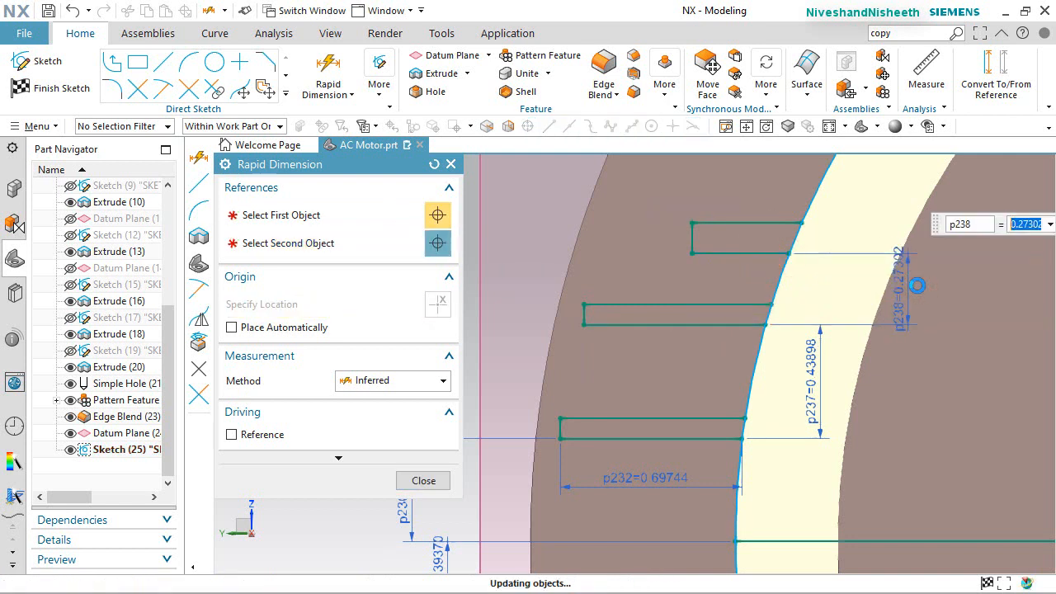
text(.43898)
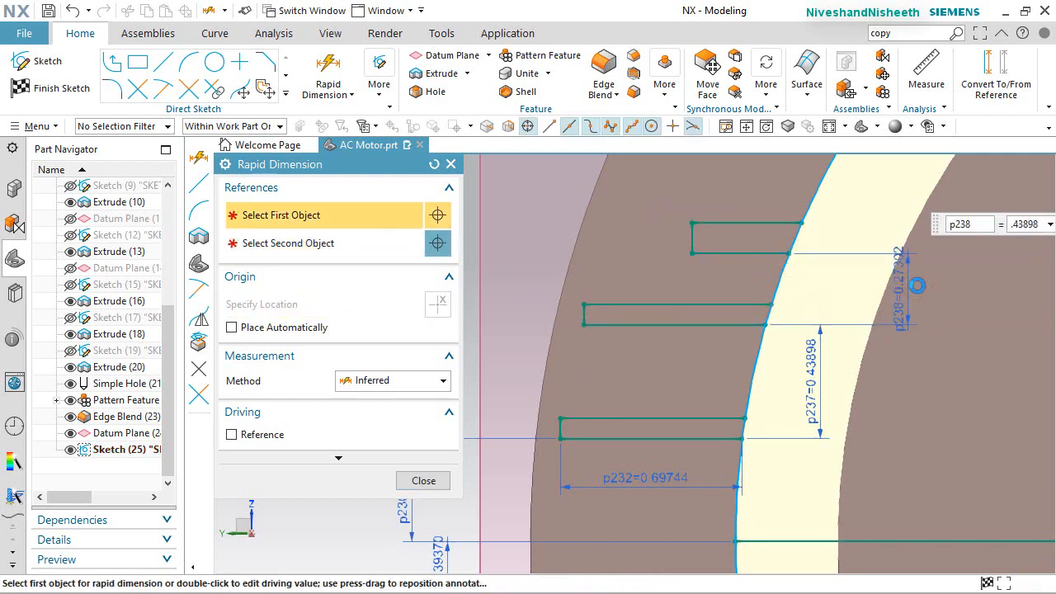
key(Return)
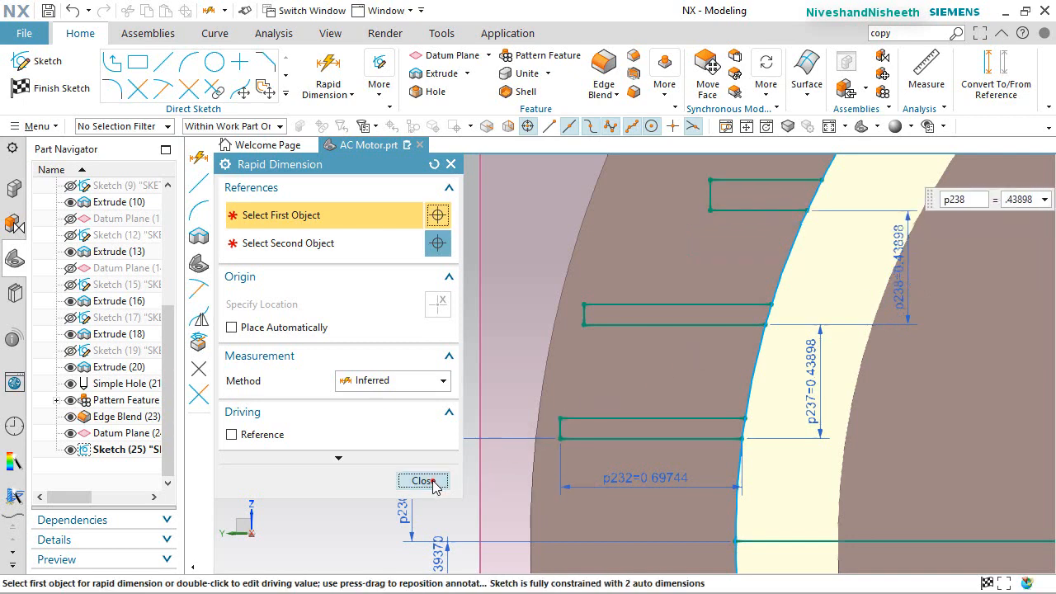
click(423, 481)
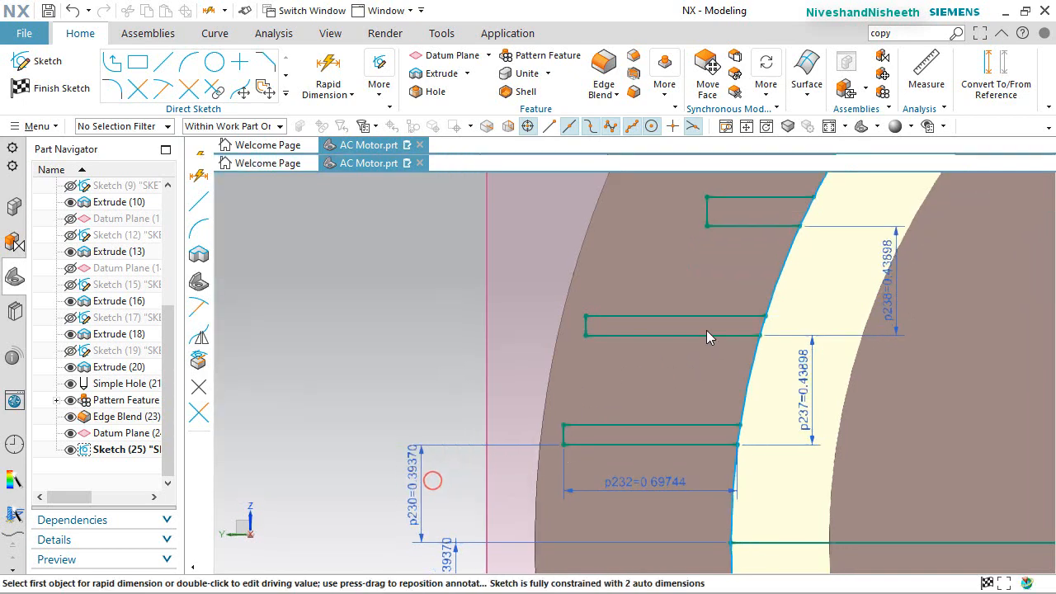
Make the uppermost rectangle's bottom line equal in length to the bottom line of the rectangle directly below it
click(736, 224)
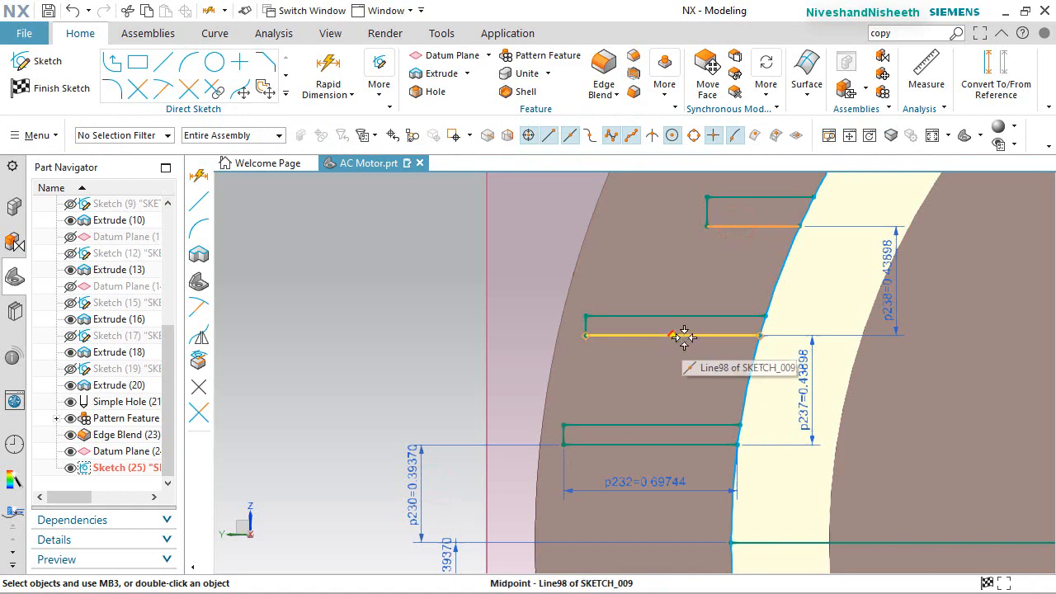
click(691, 335)
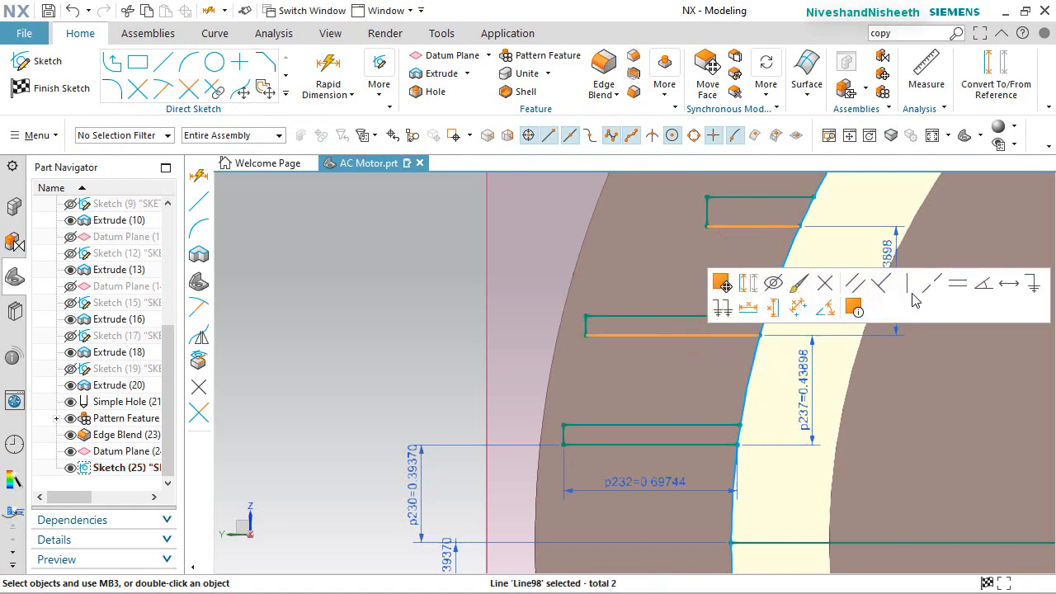
click(959, 284)
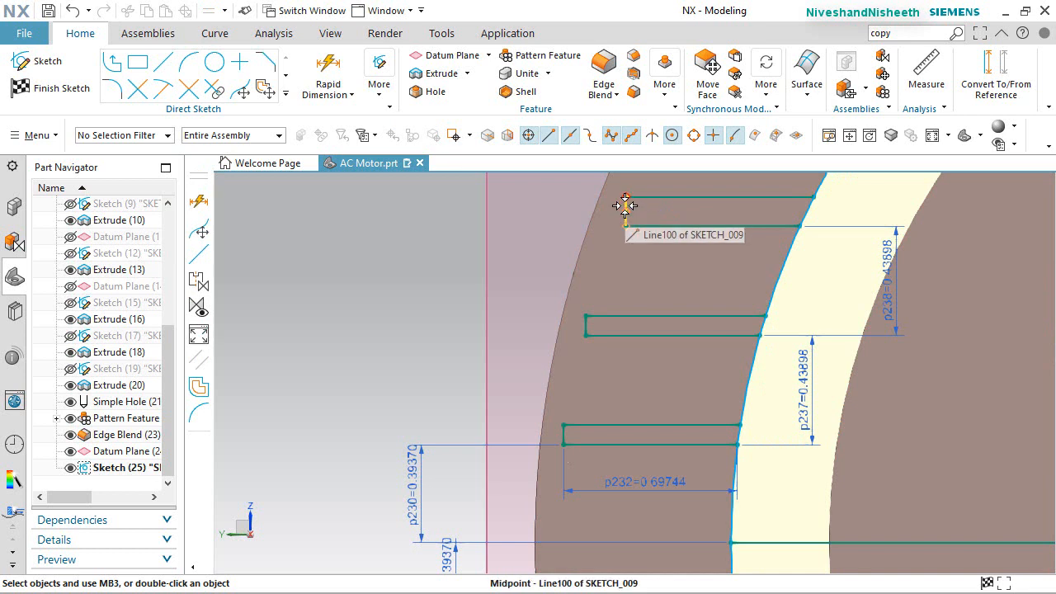
scroll(615, 207, up, 3)
click(628, 200)
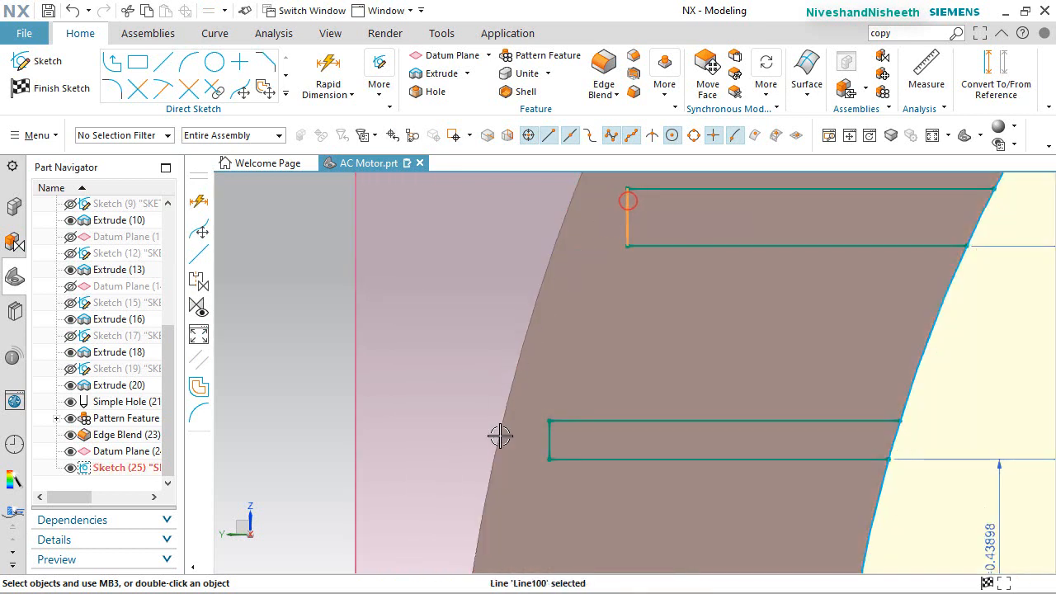
scroll(504, 437, up, 3)
click(588, 410)
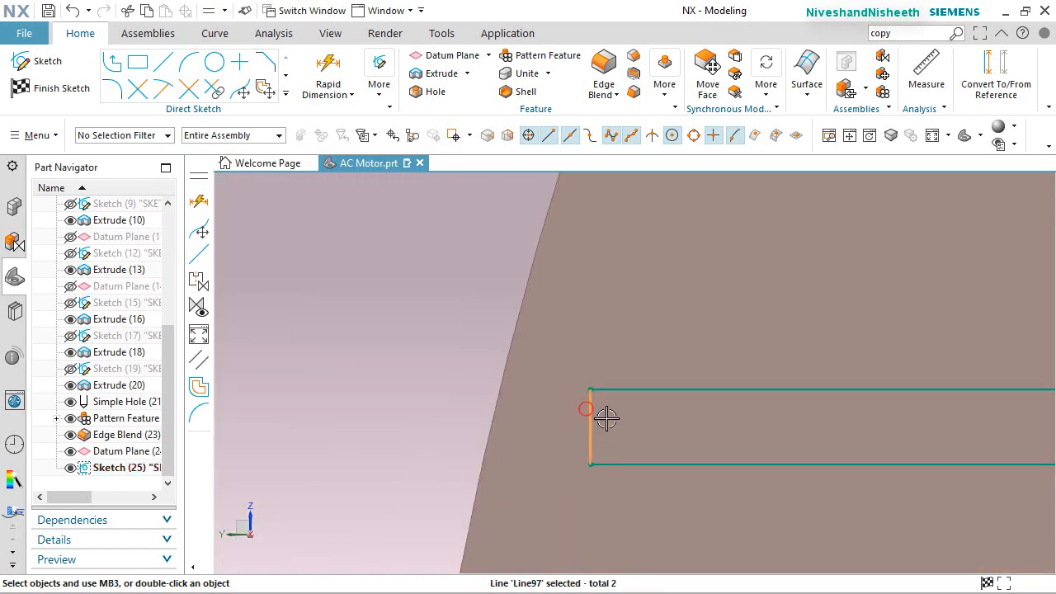
scroll(610, 471, down, 4)
key(Escape)
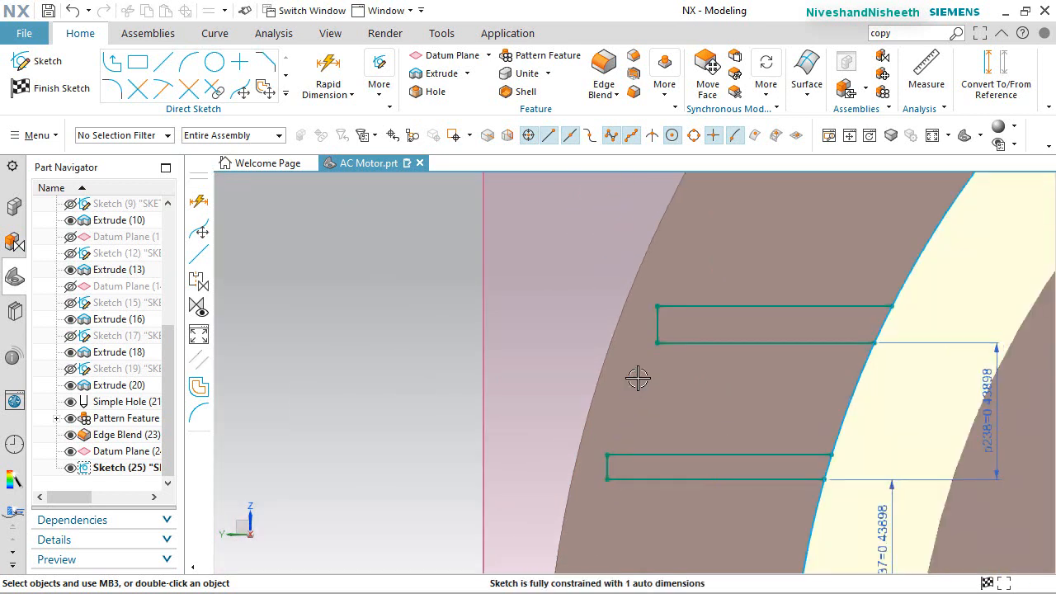
Make the uppermost rectangle's short vertical side equal in length to that of the rectangle below it
scroll(643, 338, up, 4)
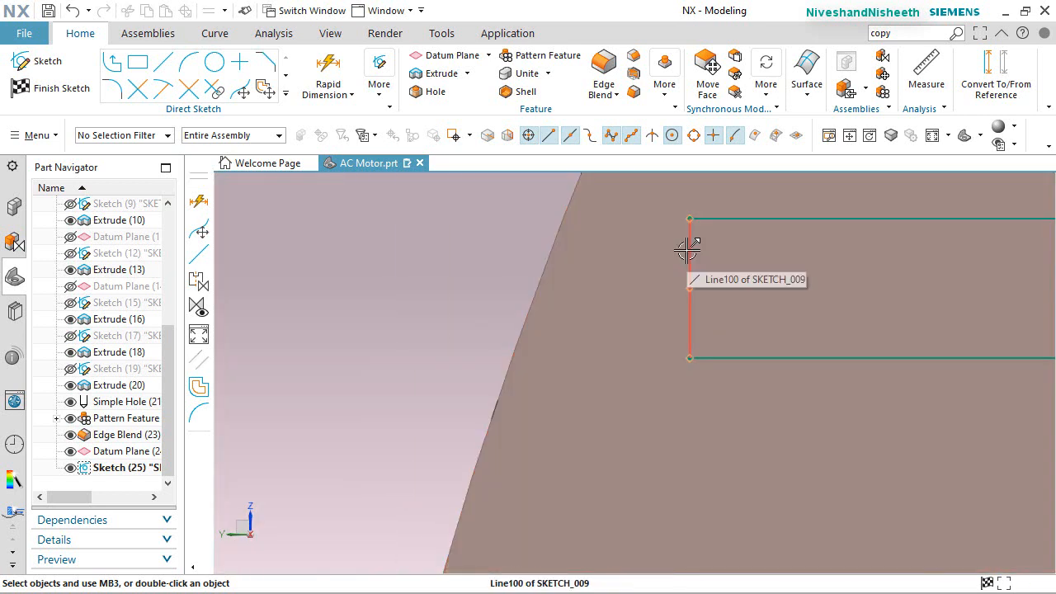
click(689, 246)
scroll(652, 267, down, 5)
scroll(593, 416, up, 5)
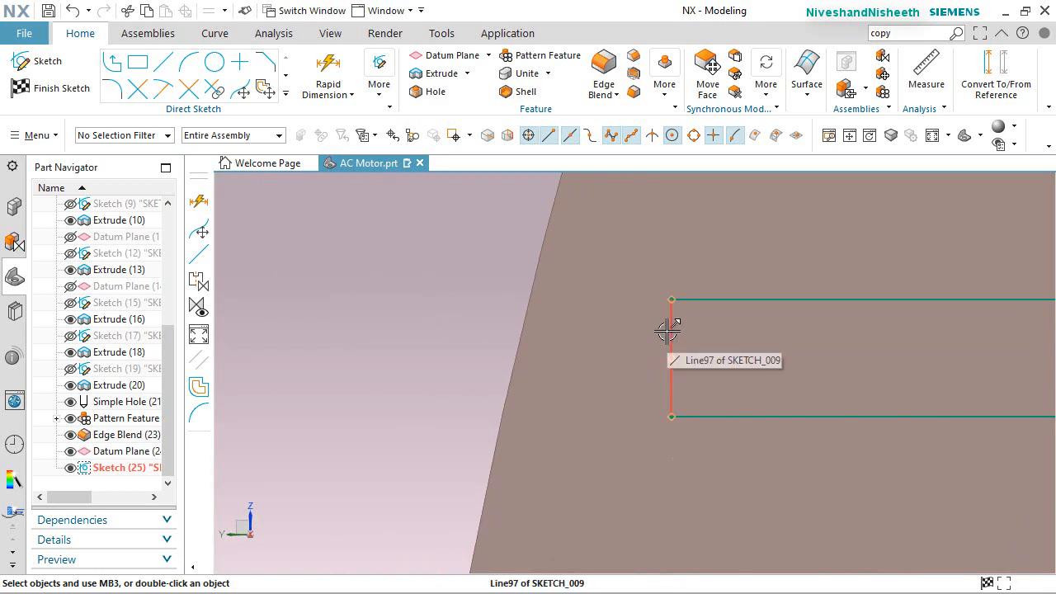
click(669, 330)
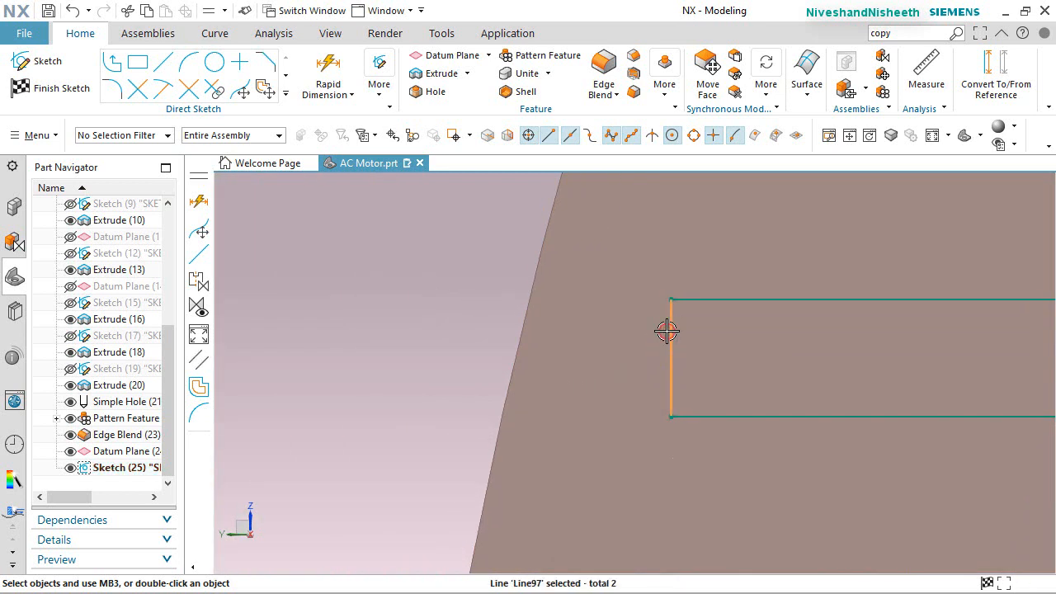
click(931, 279)
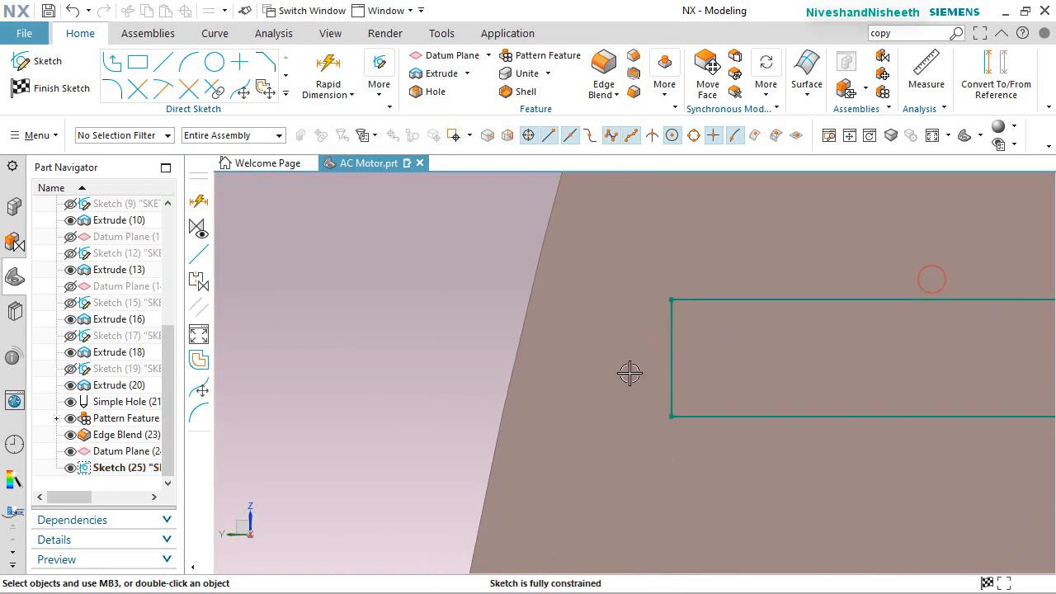
scroll(618, 370, down, 5)
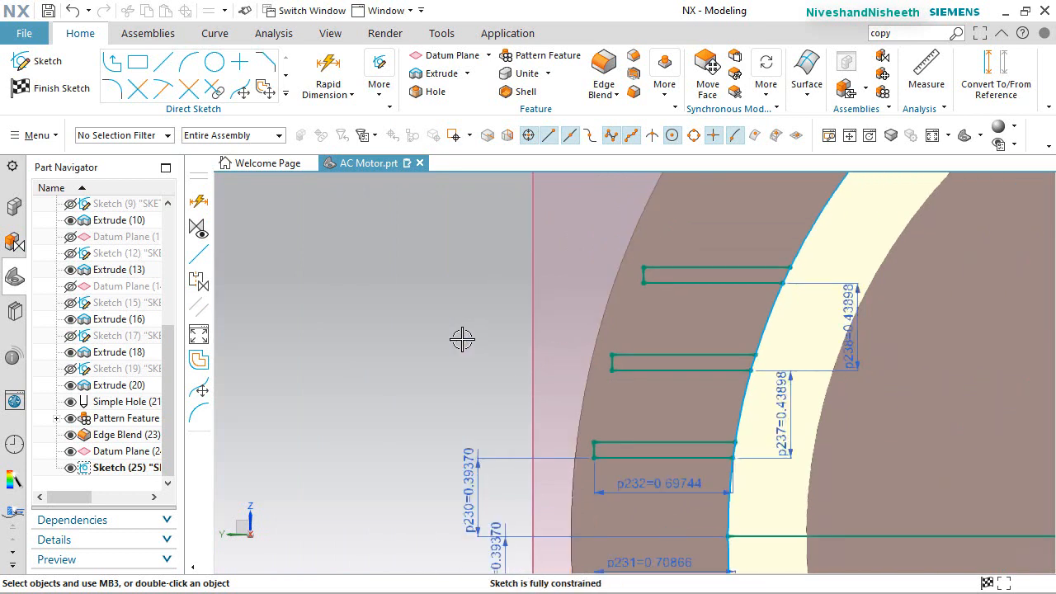
Start the Line command to sketch another open rectangle above the uppermost one
scroll(487, 371, down, 1)
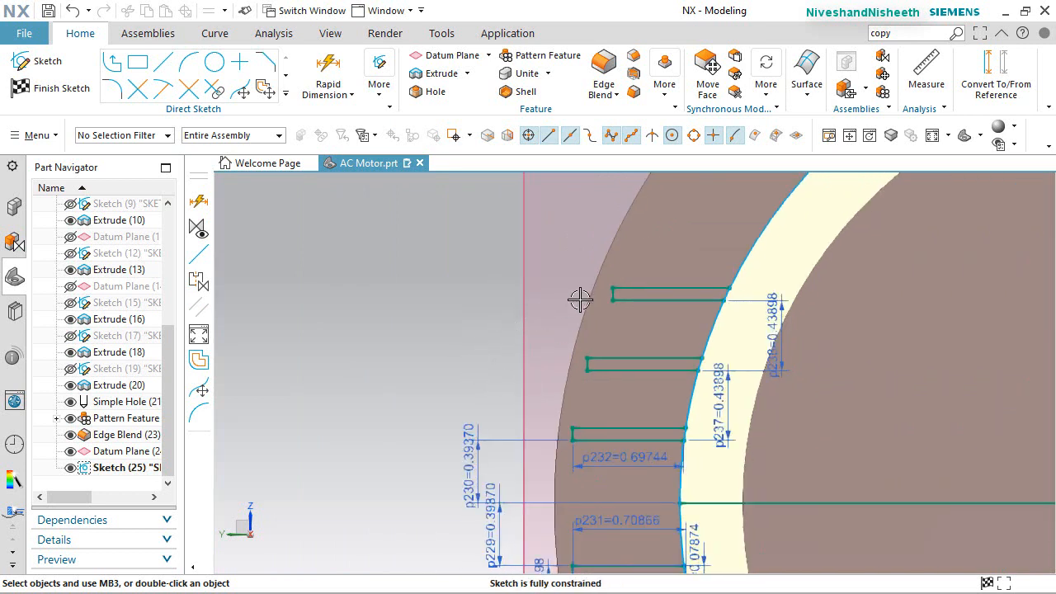
scroll(739, 196, up, 3)
click(162, 62)
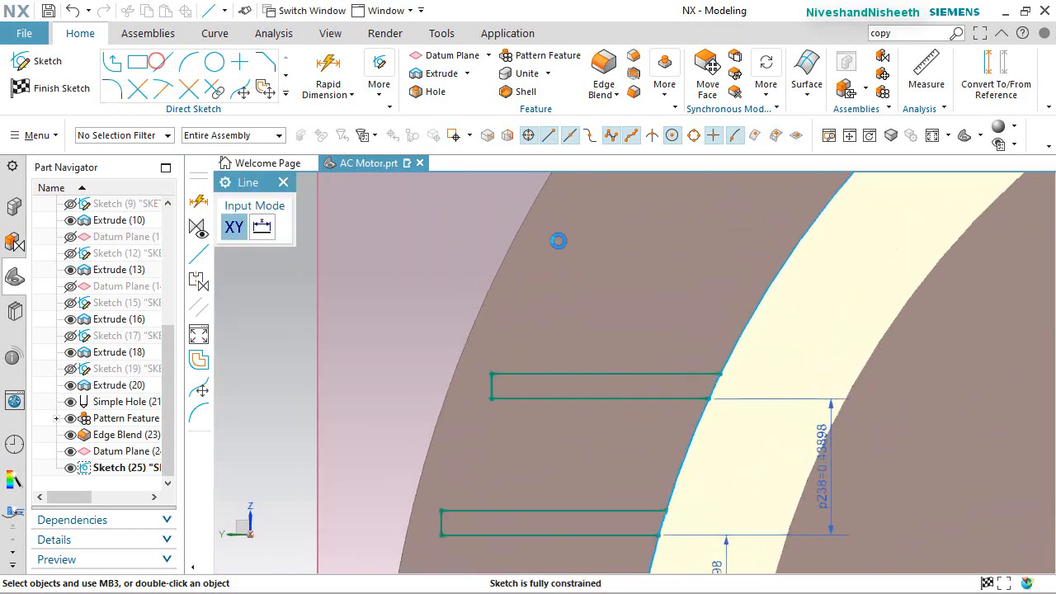
Sketch a three-sided open slot above the uppermost slot, its lower side about 0.3 long, and constrain both free ends to the blue arc
click(597, 240)
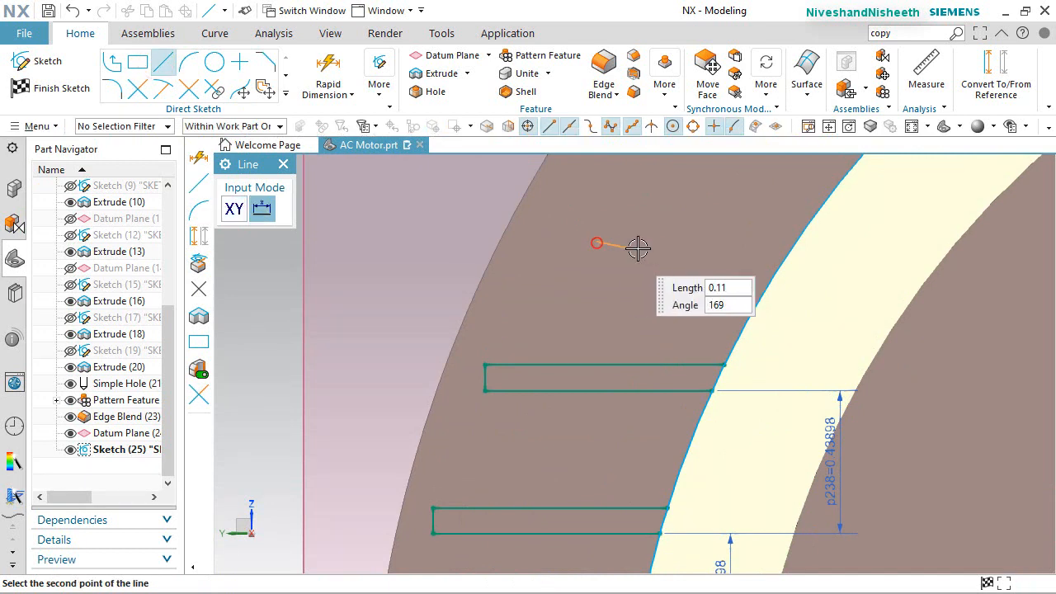
click(716, 240)
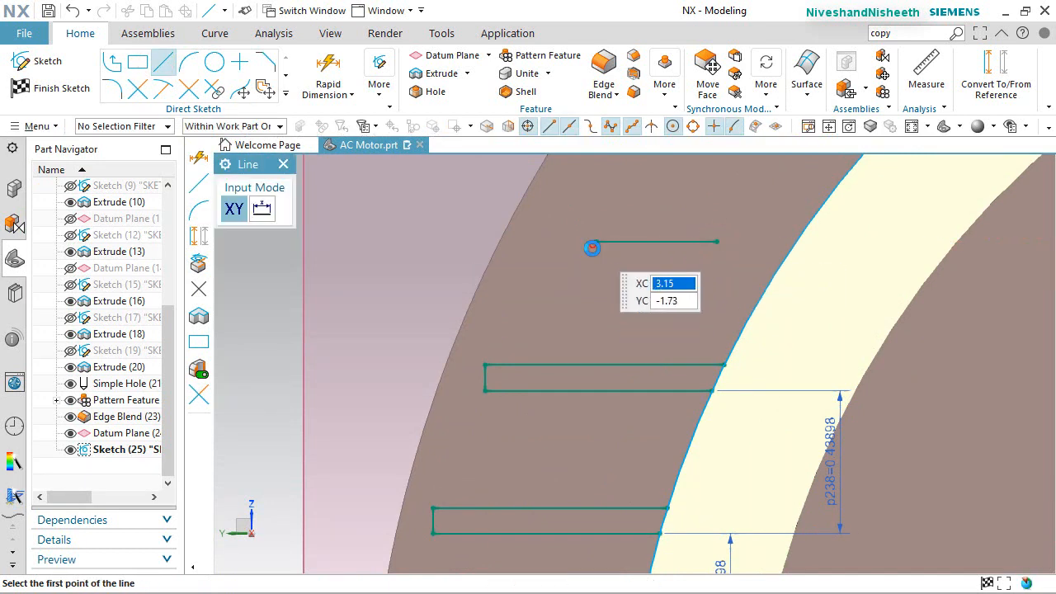
click(593, 247)
click(595, 277)
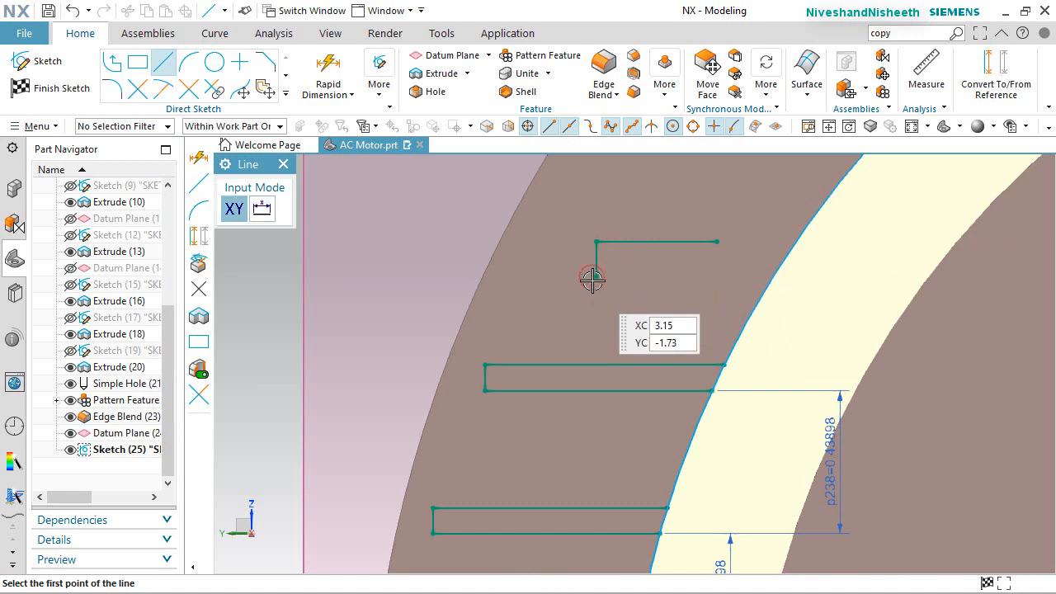
click(597, 278)
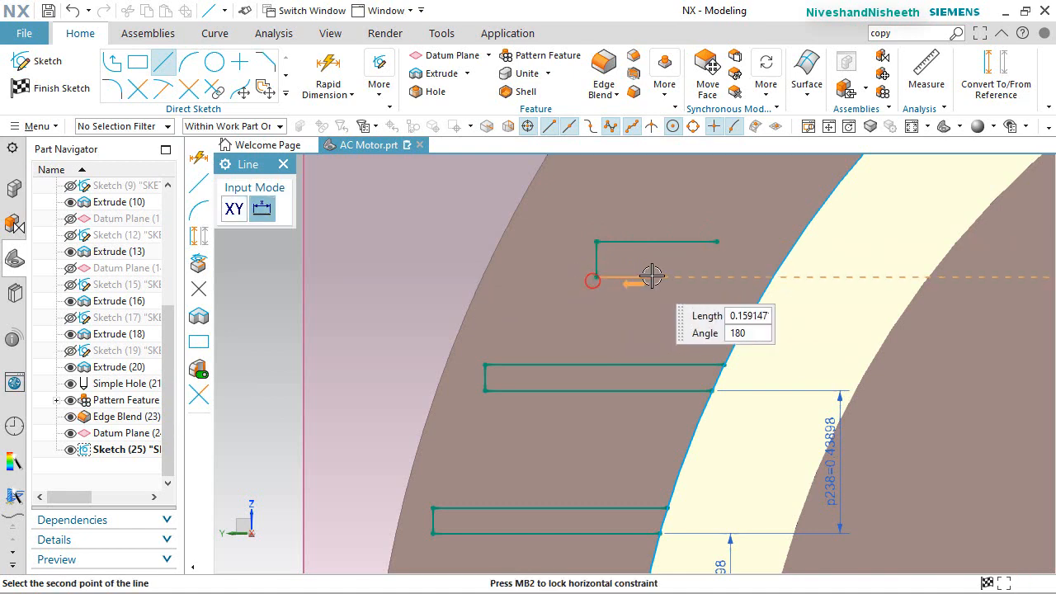
click(693, 277)
key(Escape)
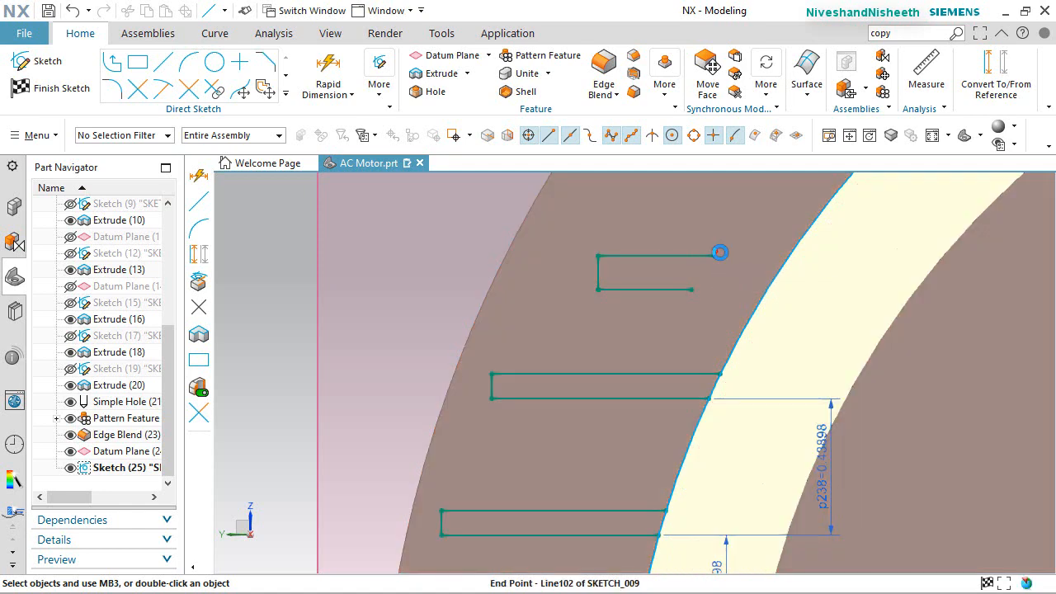
click(713, 255)
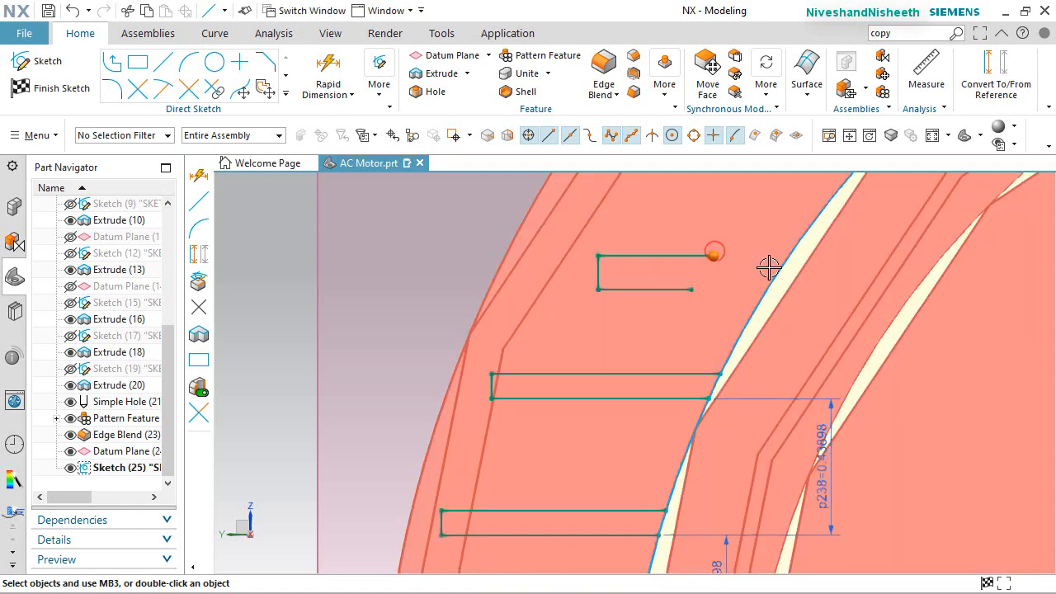
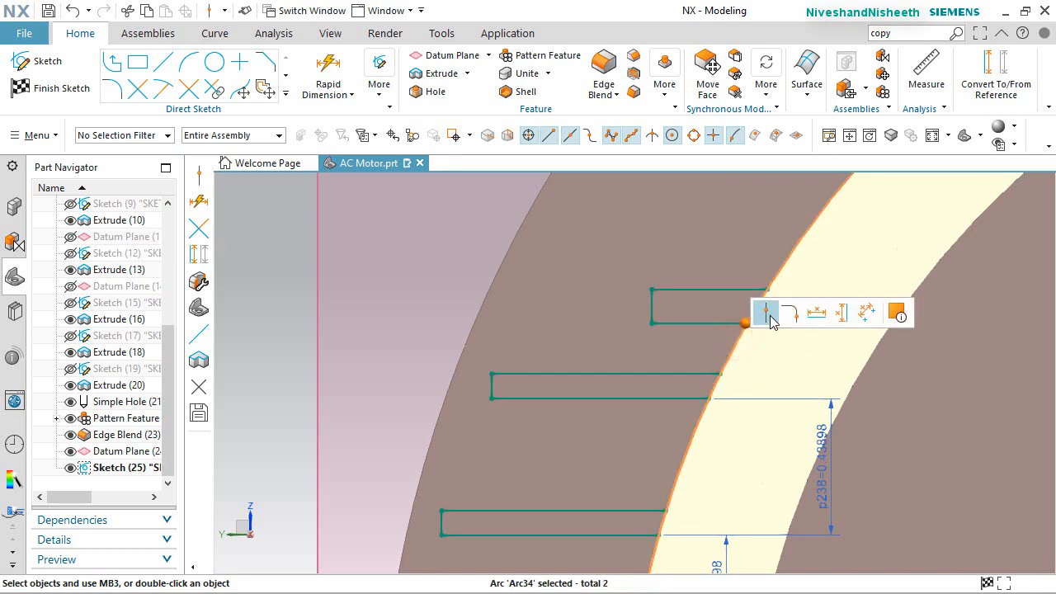
click(769, 314)
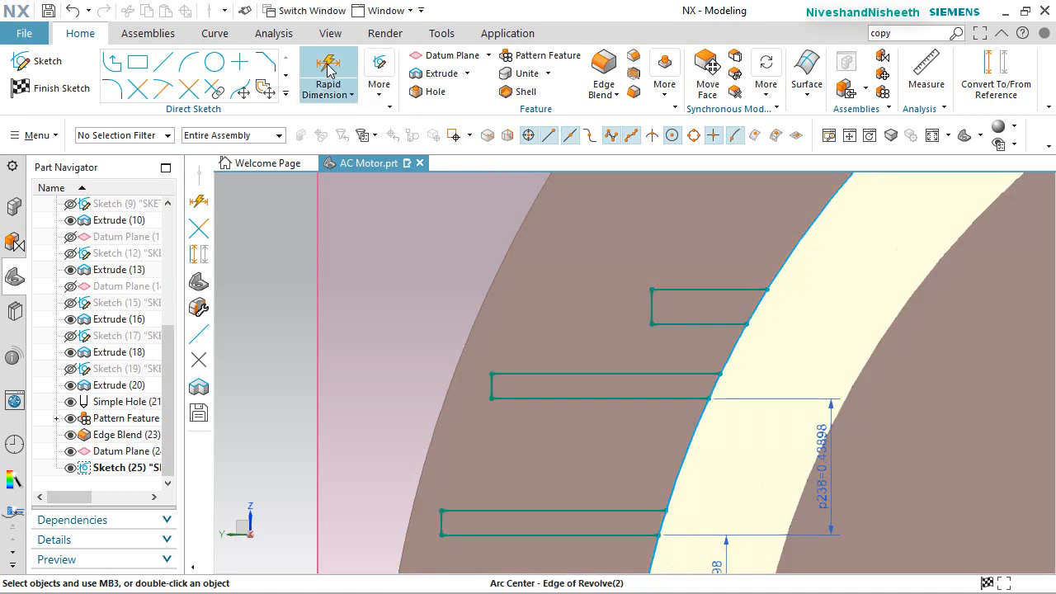
Dimension the vertical spacing between the lower lines of the new slot and the slot below it, and set it to 0.43989
click(328, 70)
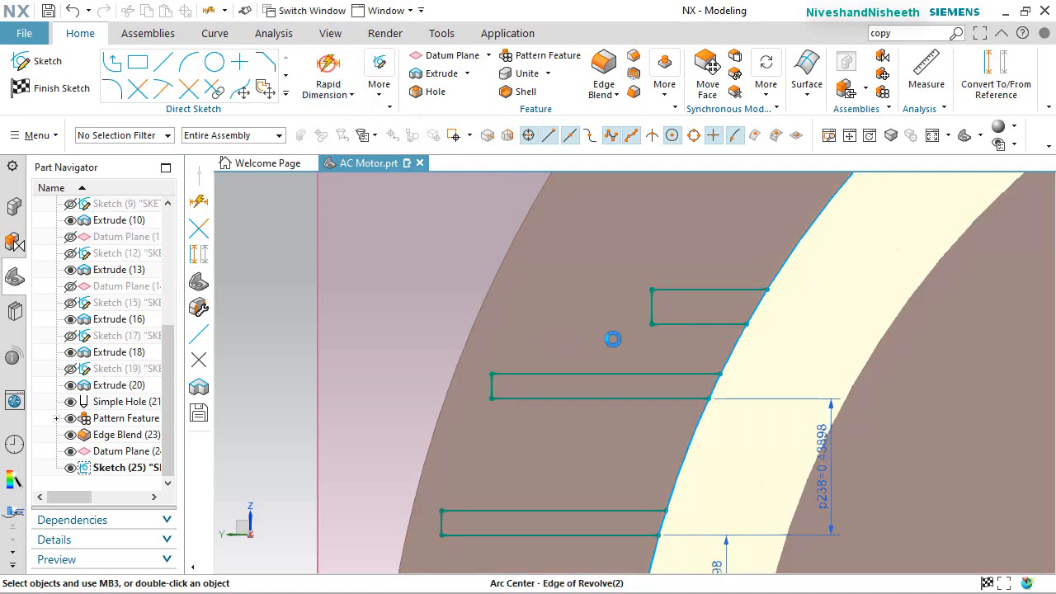
click(685, 313)
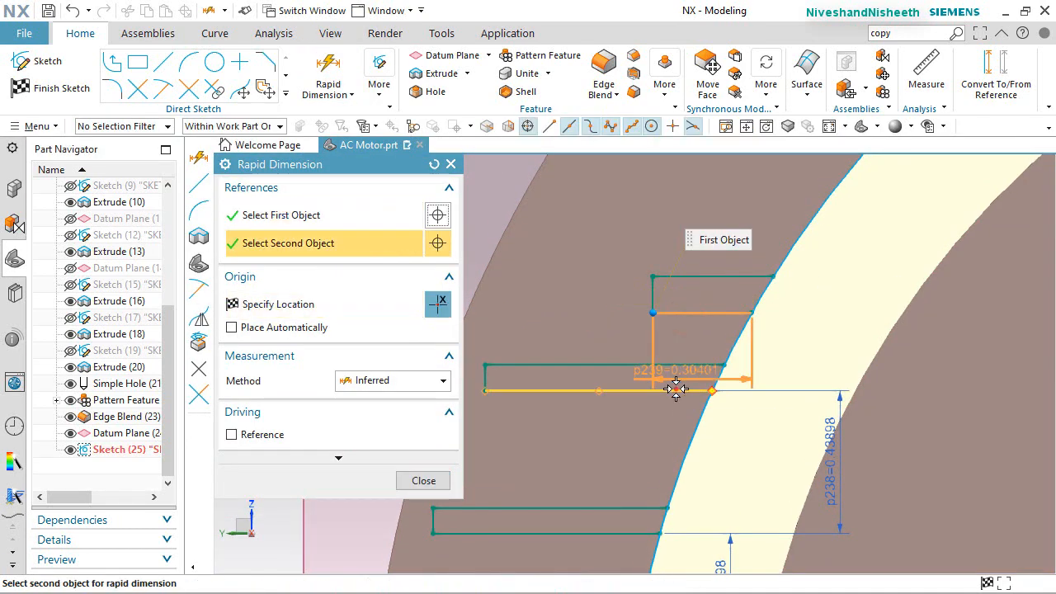
click(552, 390)
click(927, 350)
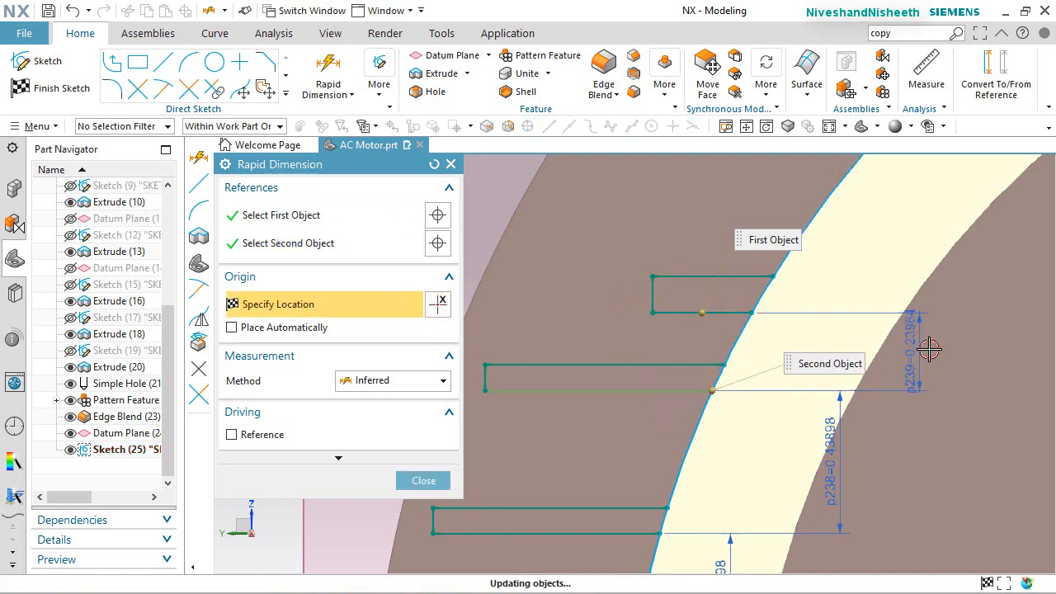
text(0.43)
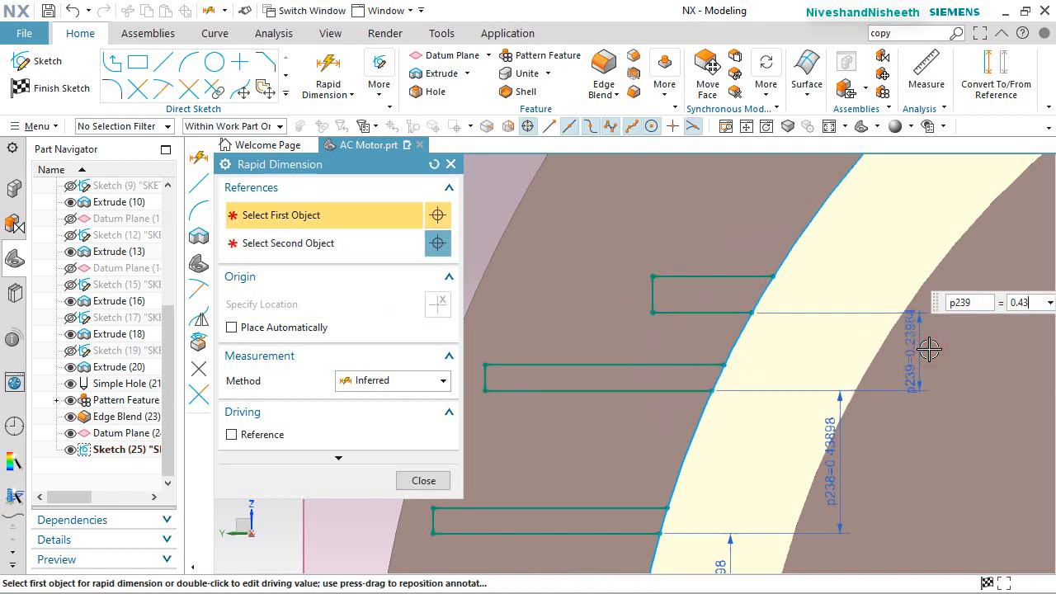
text(989)
key(Return)
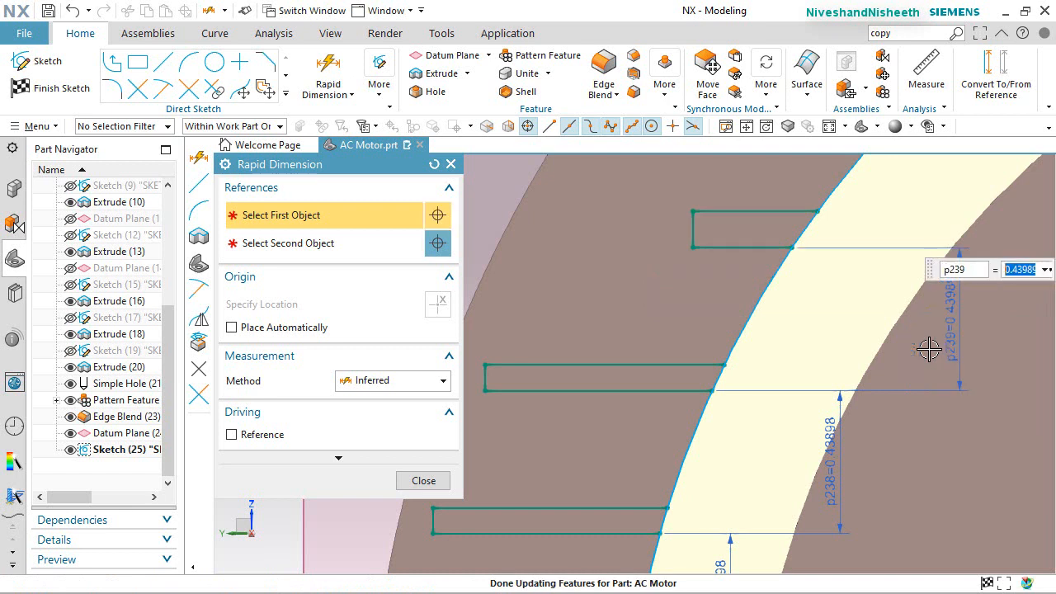
click(425, 485)
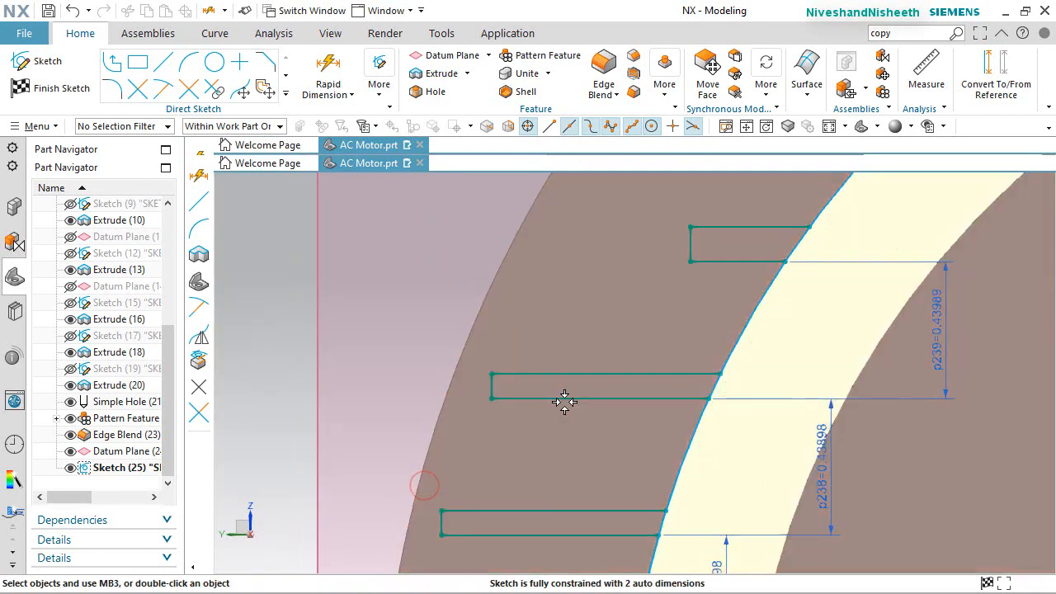
Apply equal-length constraints between the new slot and the slot below it, pairing their lower lines and their short vertical end lines
click(707, 262)
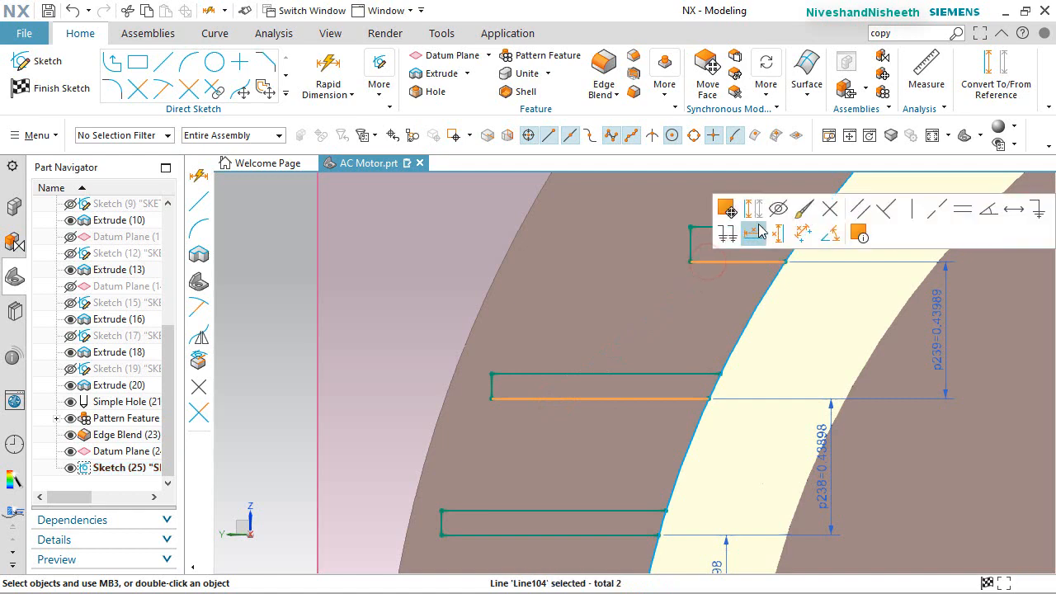
click(970, 216)
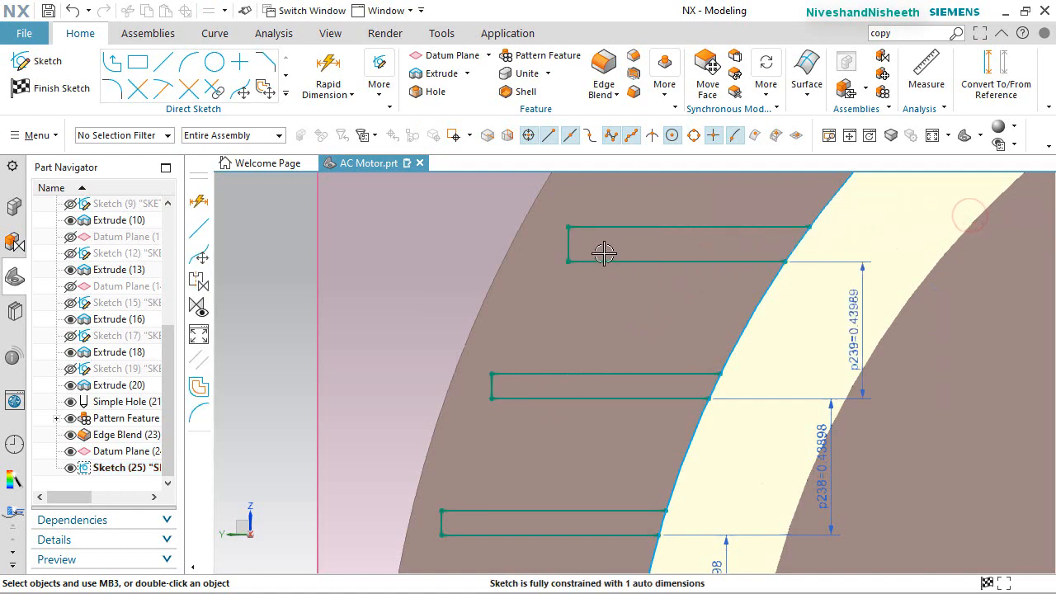
scroll(581, 237, down, 5)
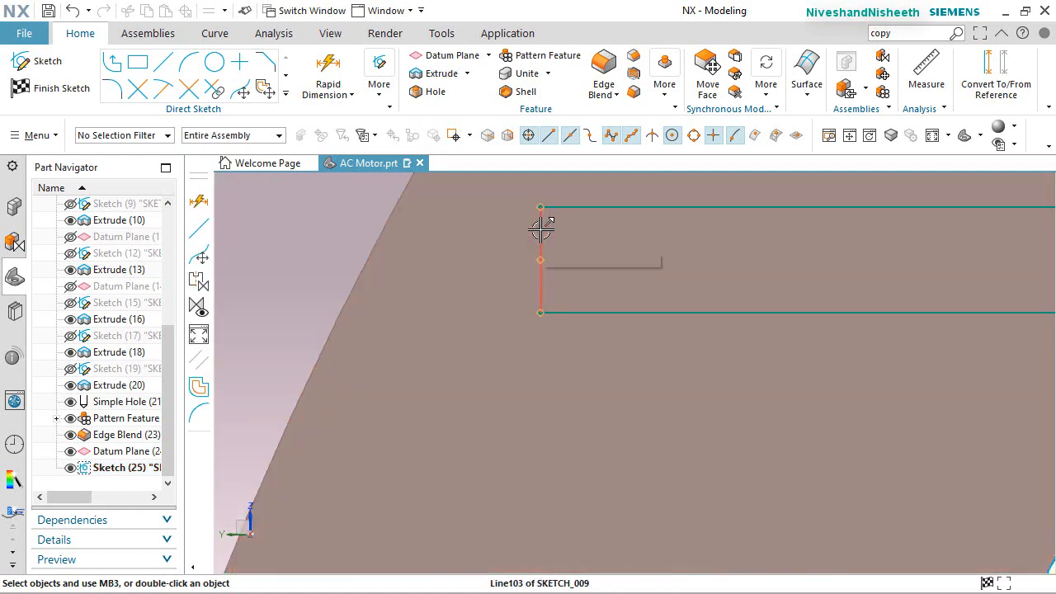
click(542, 230)
scroll(552, 238, up, 3)
scroll(428, 503, down, 5)
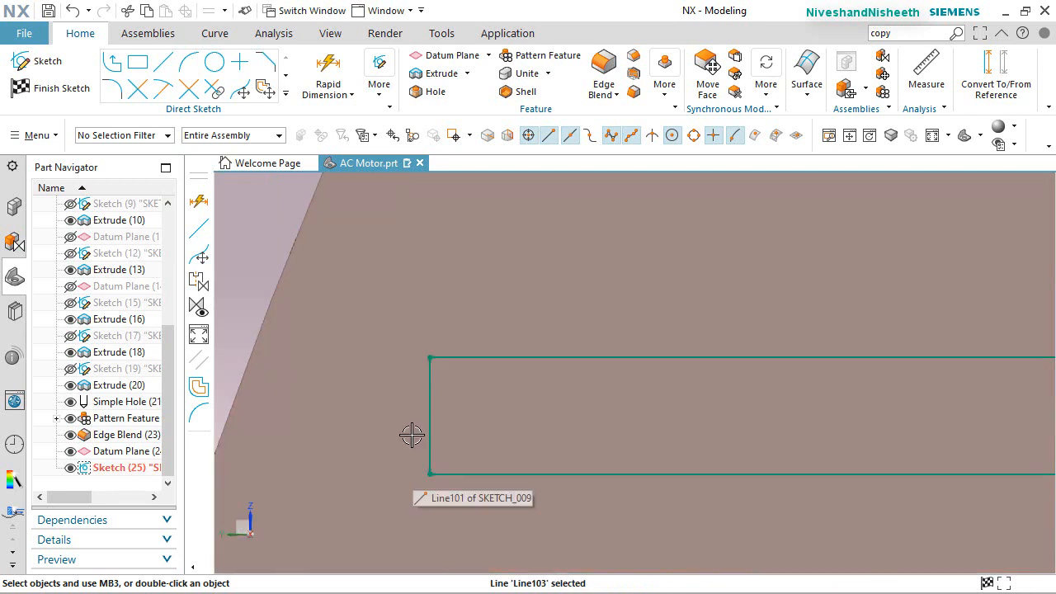
click(429, 385)
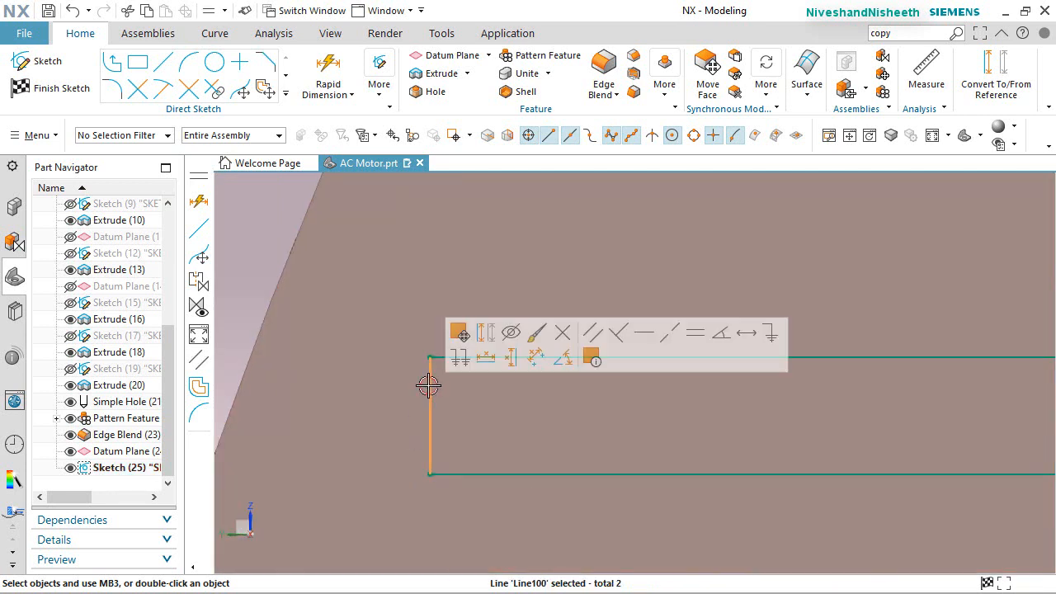
click(697, 335)
Convert the large arc running through the open ends of the slots to a reference curve
scroll(662, 340, up, 8)
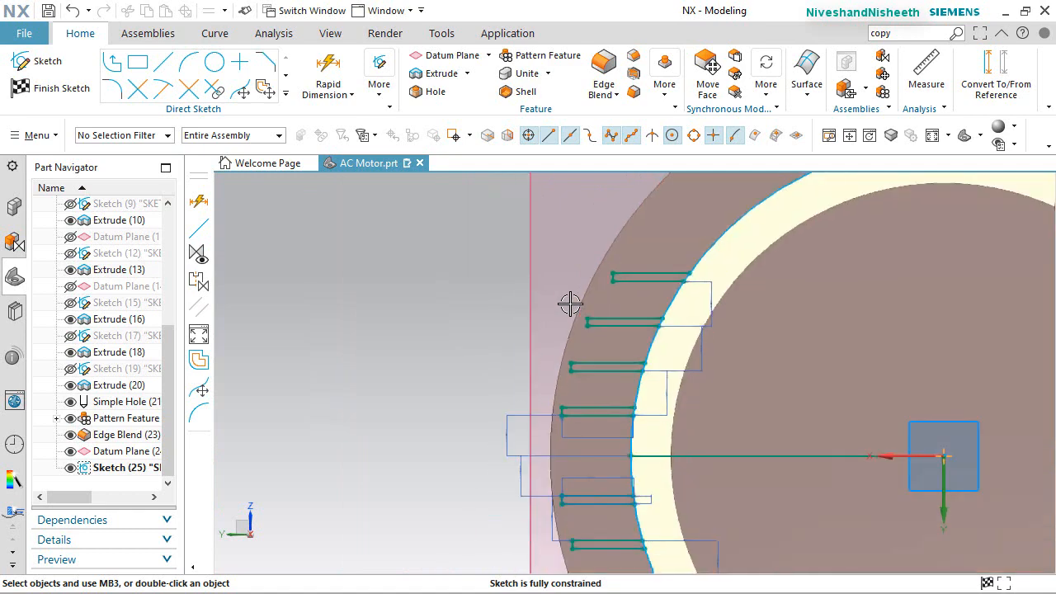
scroll(570, 304, up, 3)
scroll(493, 333, down, 3)
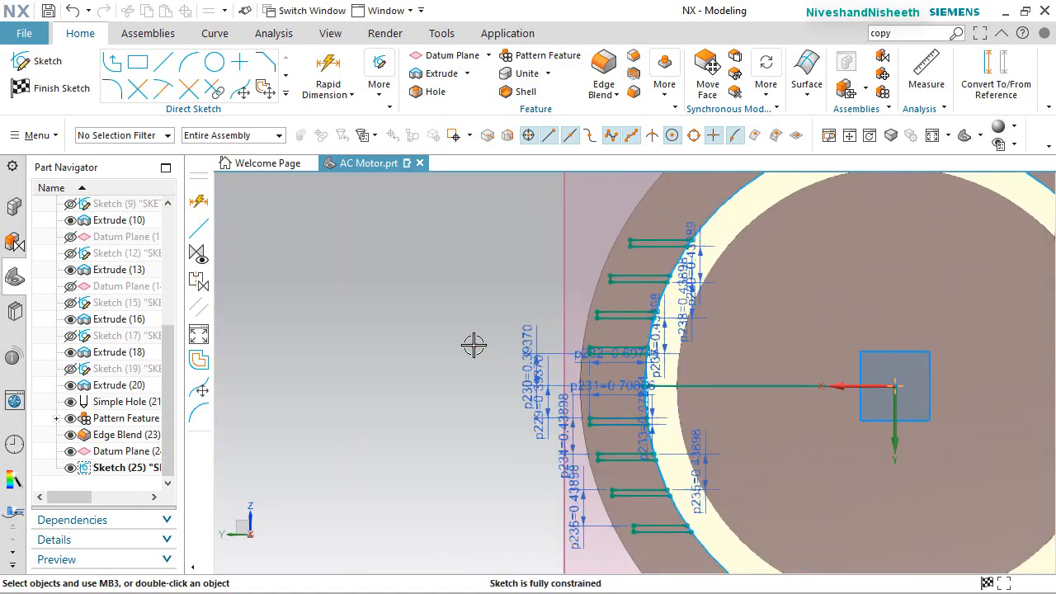
click(474, 344)
click(730, 194)
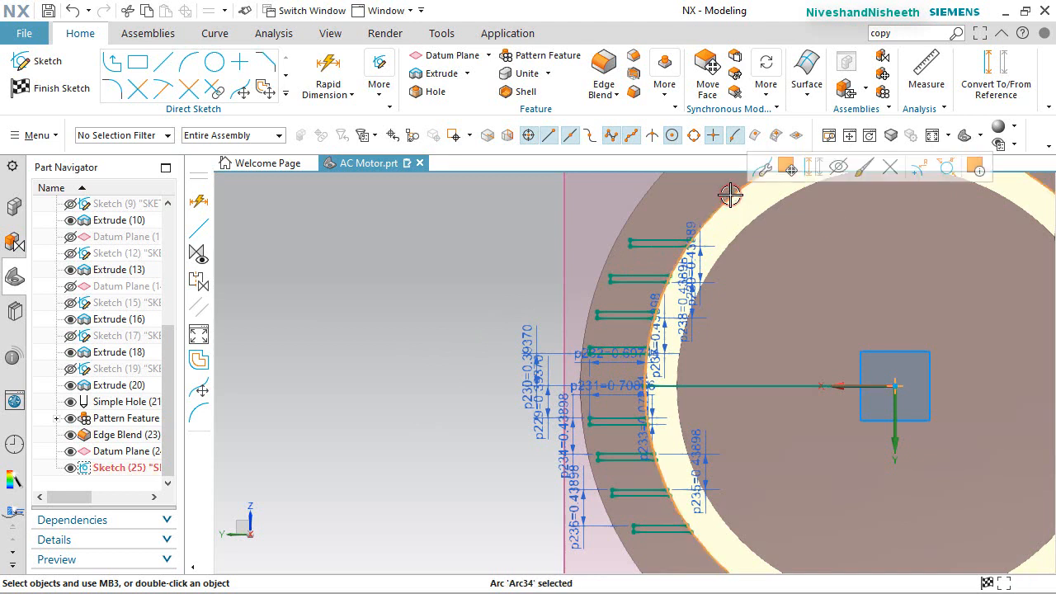
click(814, 180)
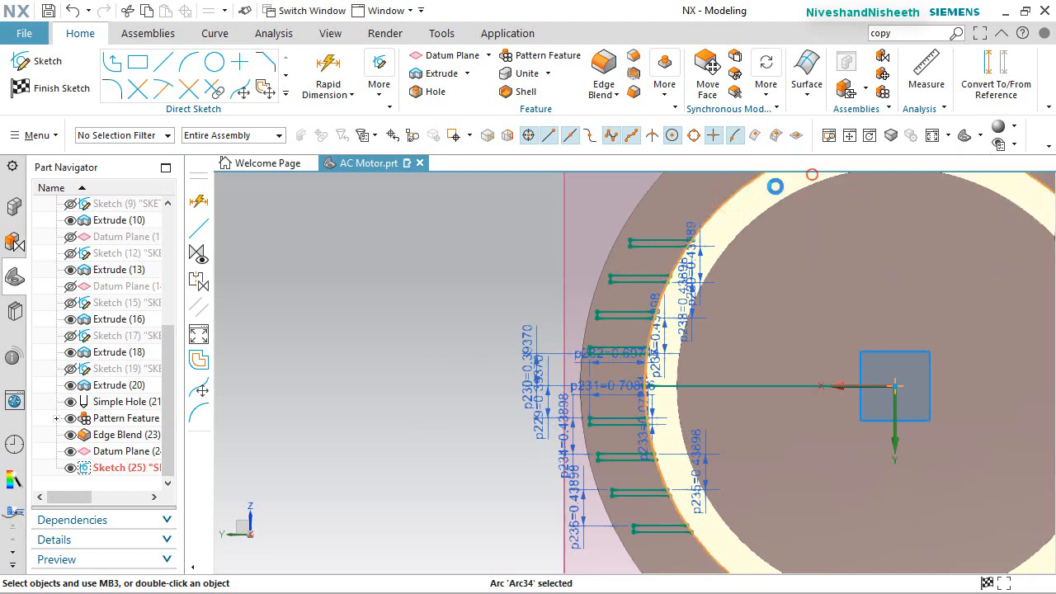
Close the topmost slot with a center-and-endpoints arc centred on the sketch origin, running from its lower line's endpoint to its upper line's endpoint
click(189, 66)
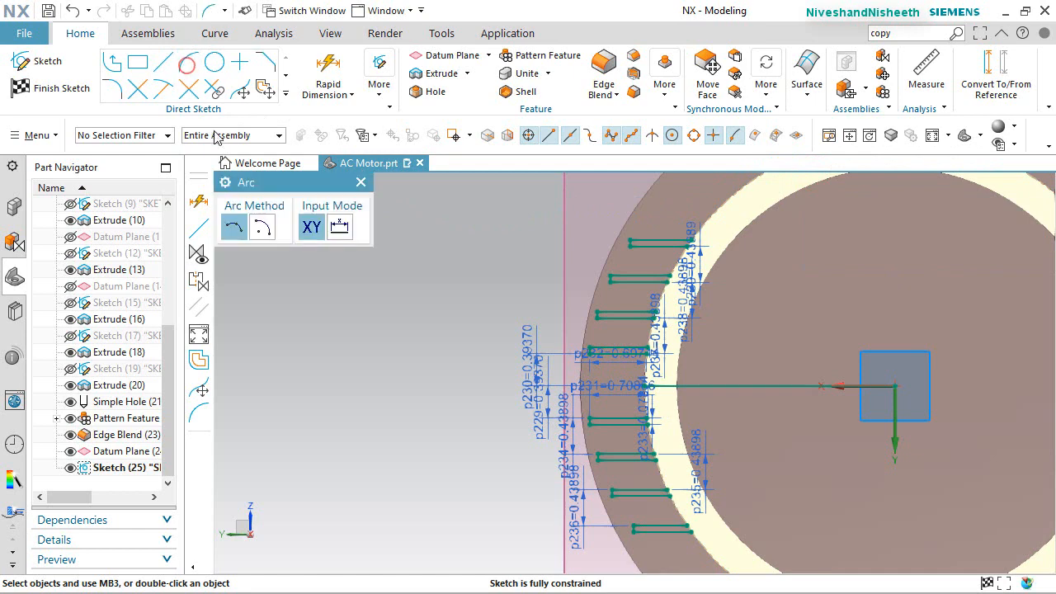
click(262, 209)
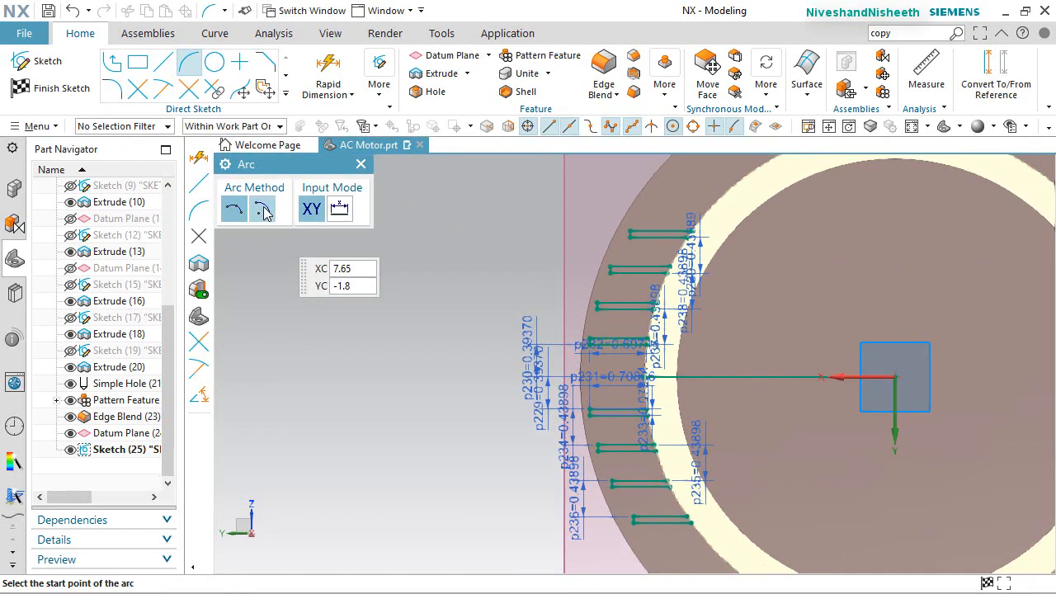
click(895, 377)
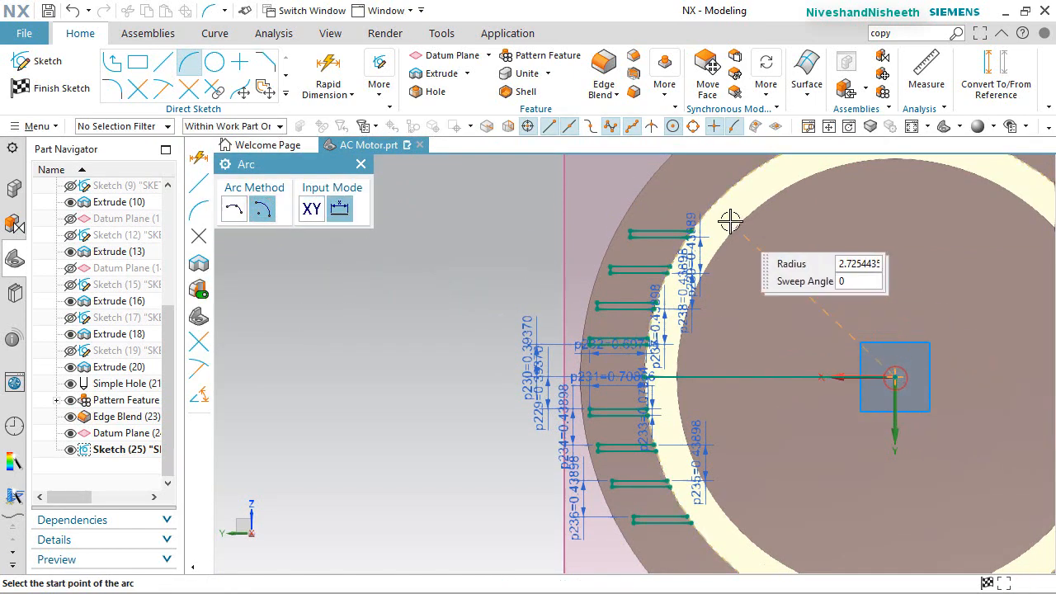
scroll(718, 218, up, 6)
scroll(645, 282, up, 2)
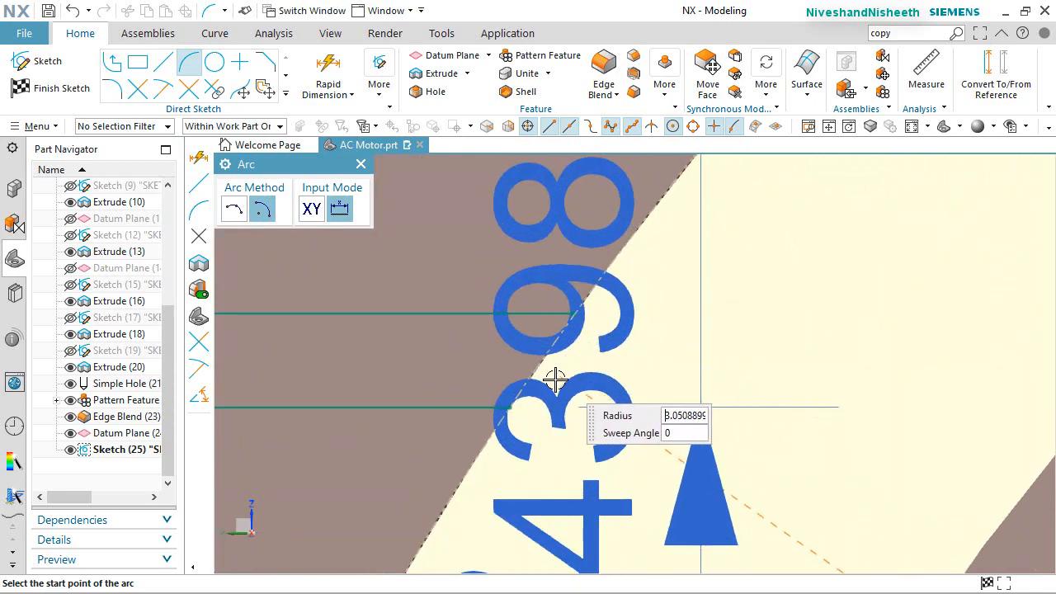
click(511, 408)
click(584, 423)
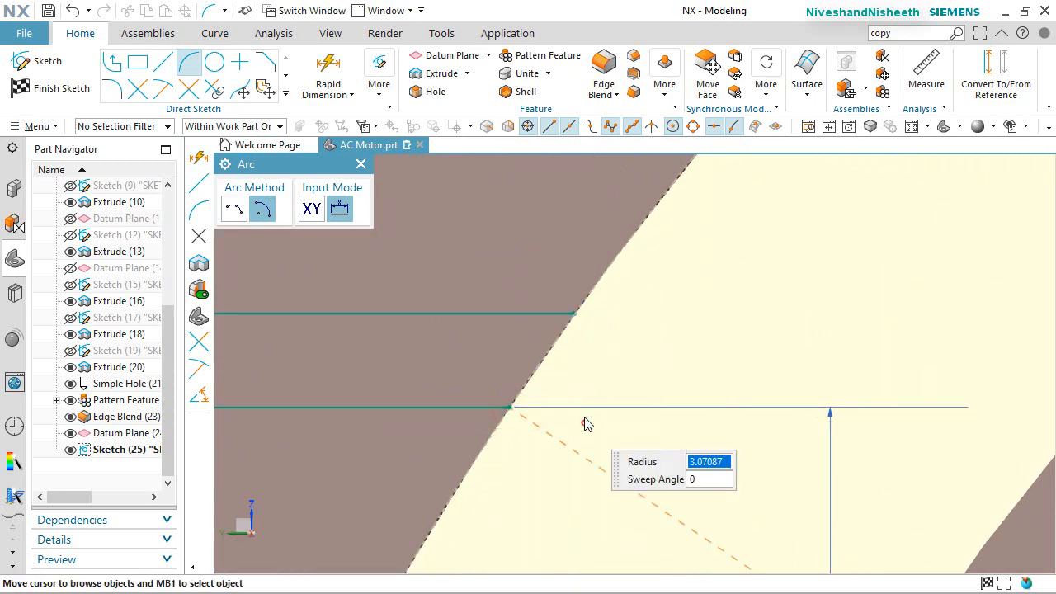
click(576, 314)
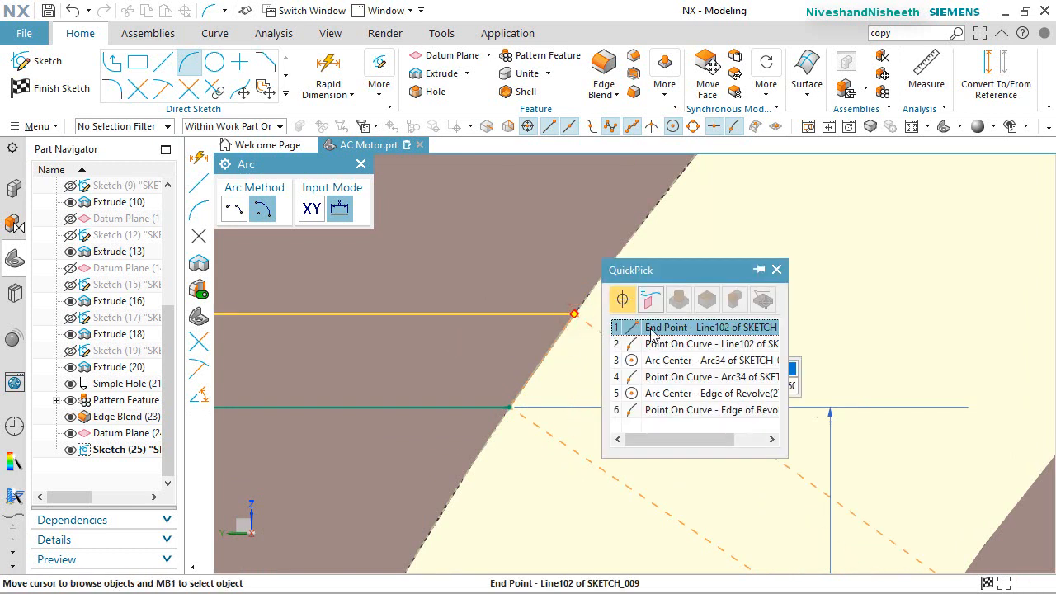
click(648, 328)
Close the second slot from the top with an arc centred on the sketch origin, joining its lower and upper line endpoints
scroll(605, 275, down, 5)
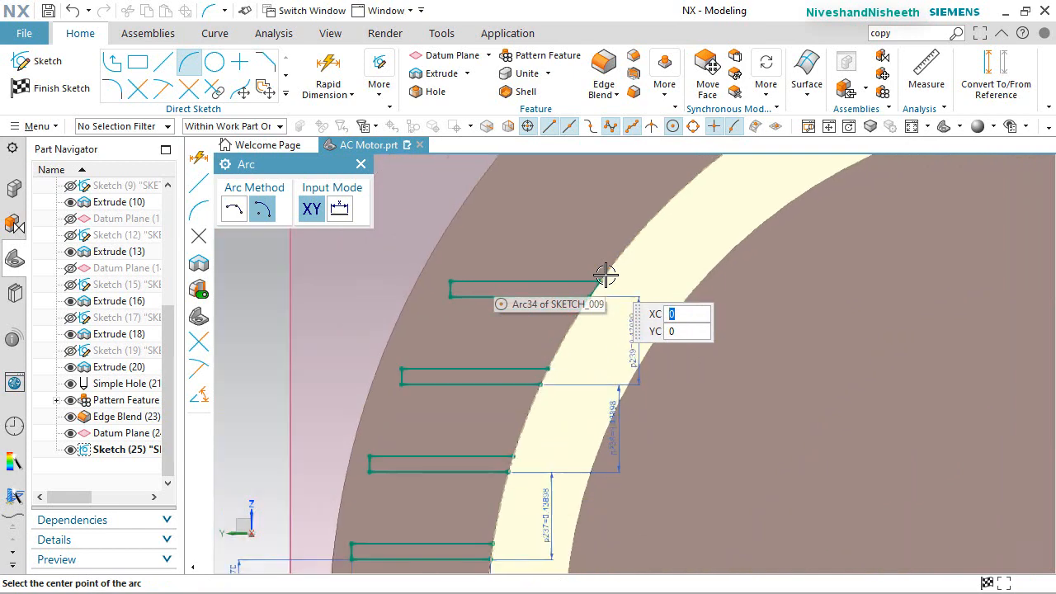
scroll(610, 284, down, 1)
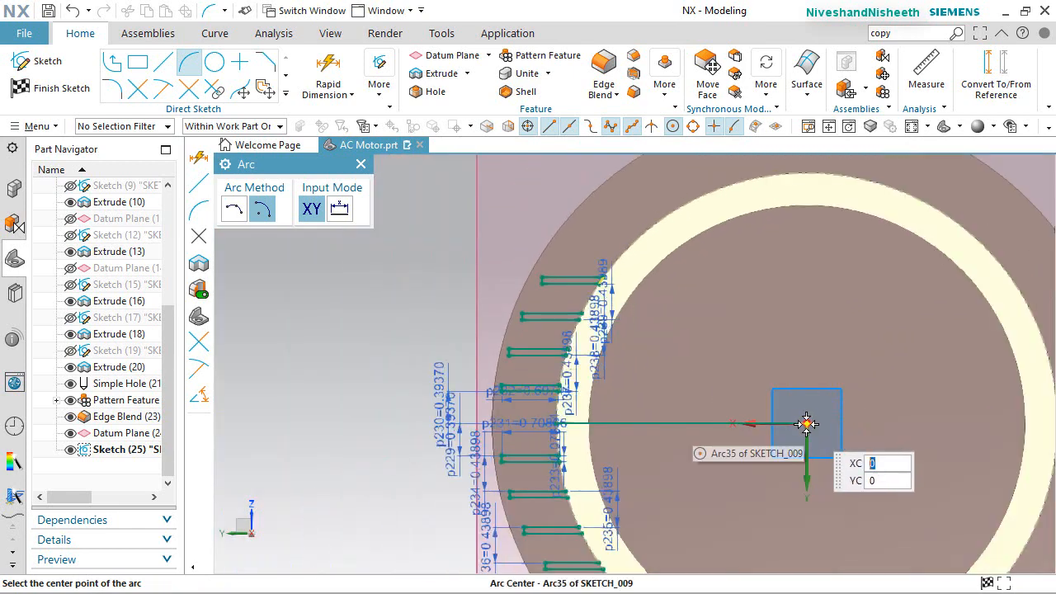
click(805, 424)
scroll(578, 332, up, 5)
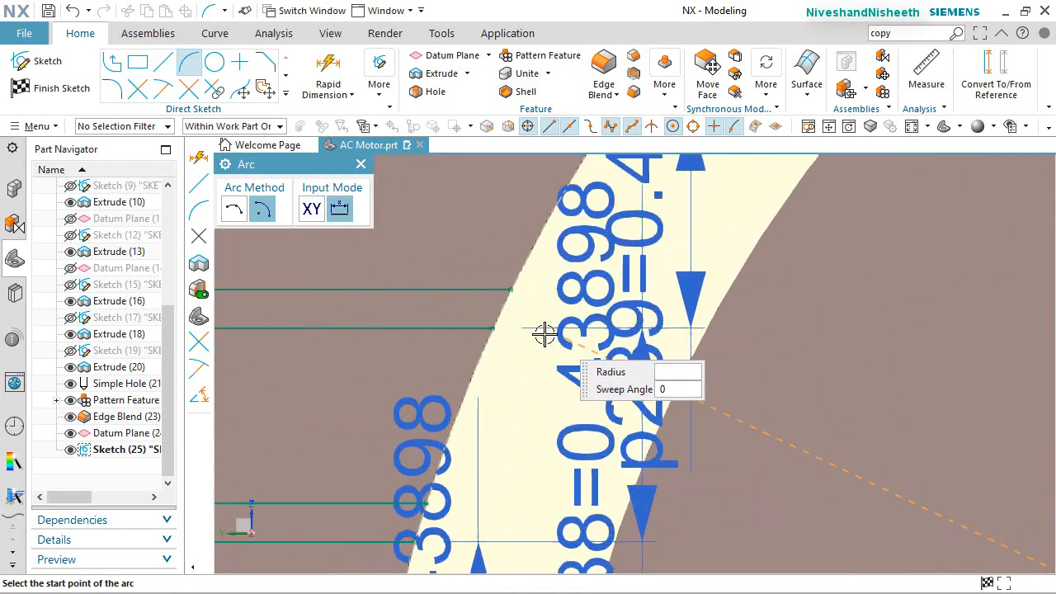
click(495, 328)
click(569, 341)
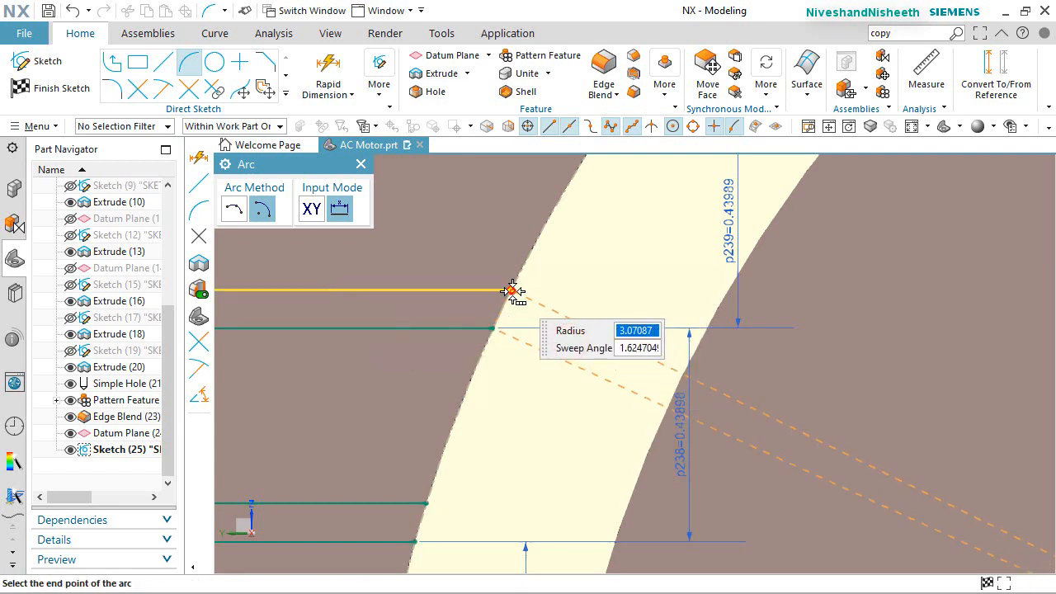
click(511, 290)
click(561, 301)
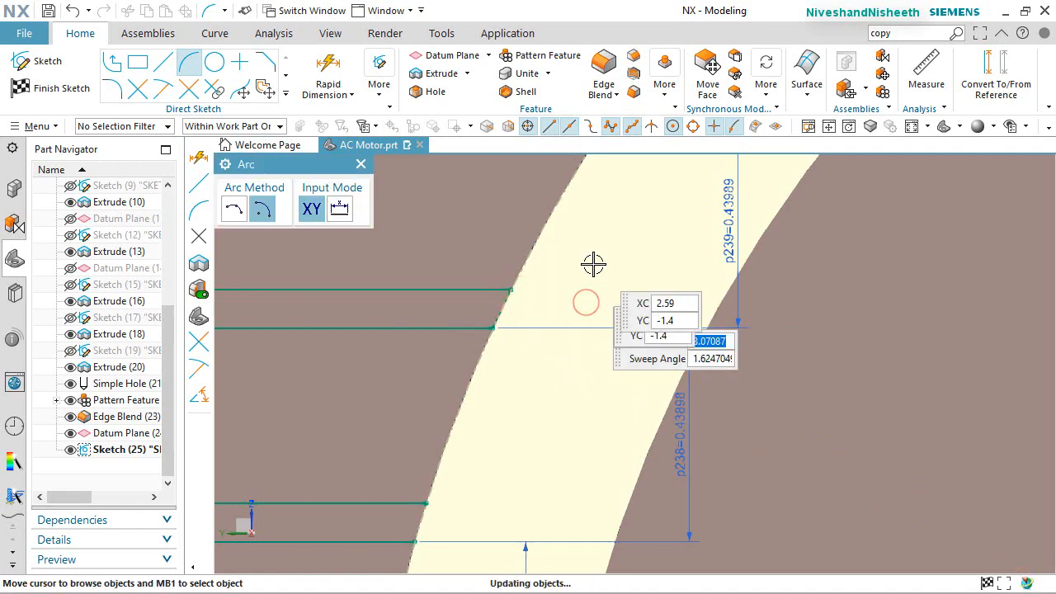
scroll(593, 264, down, 5)
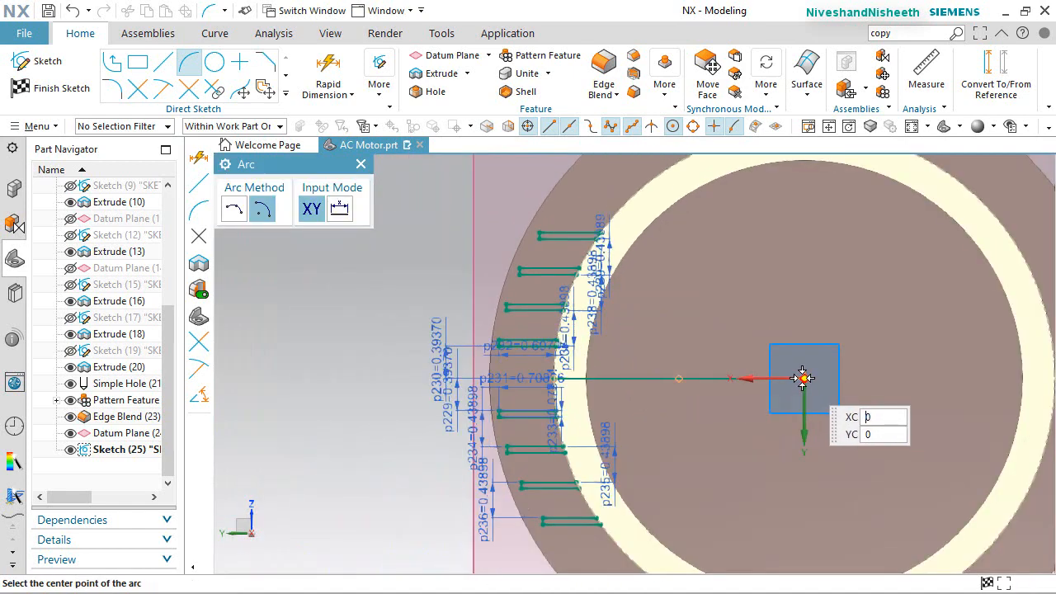
Close the third slot from the top with an arc centred on the sketch origin, running from its lower line's endpoint to its upper line's endpoint
click(803, 378)
scroll(594, 299, up, 6)
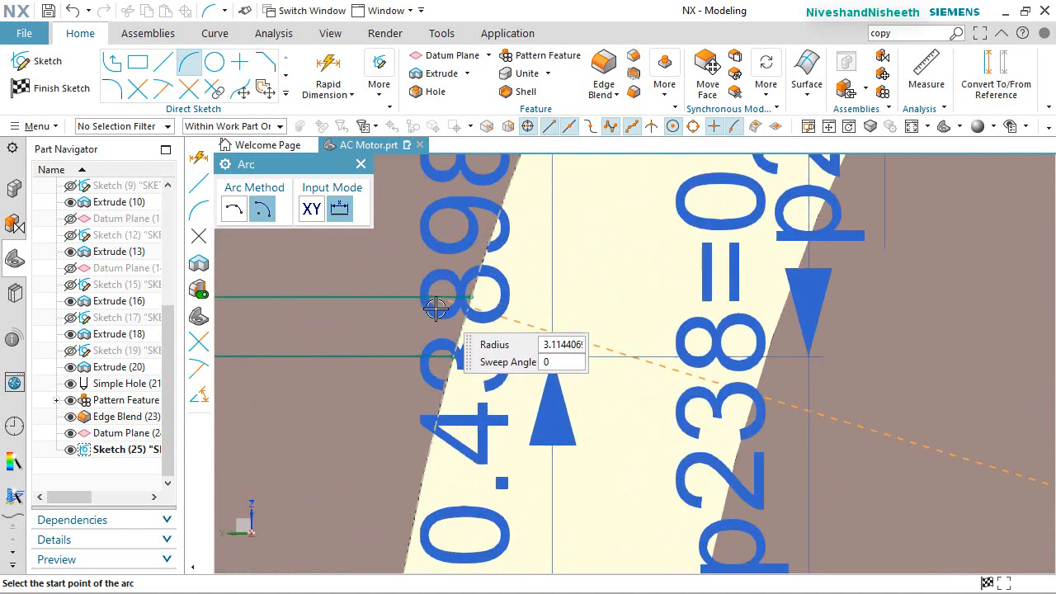
scroll(434, 314, up, 1)
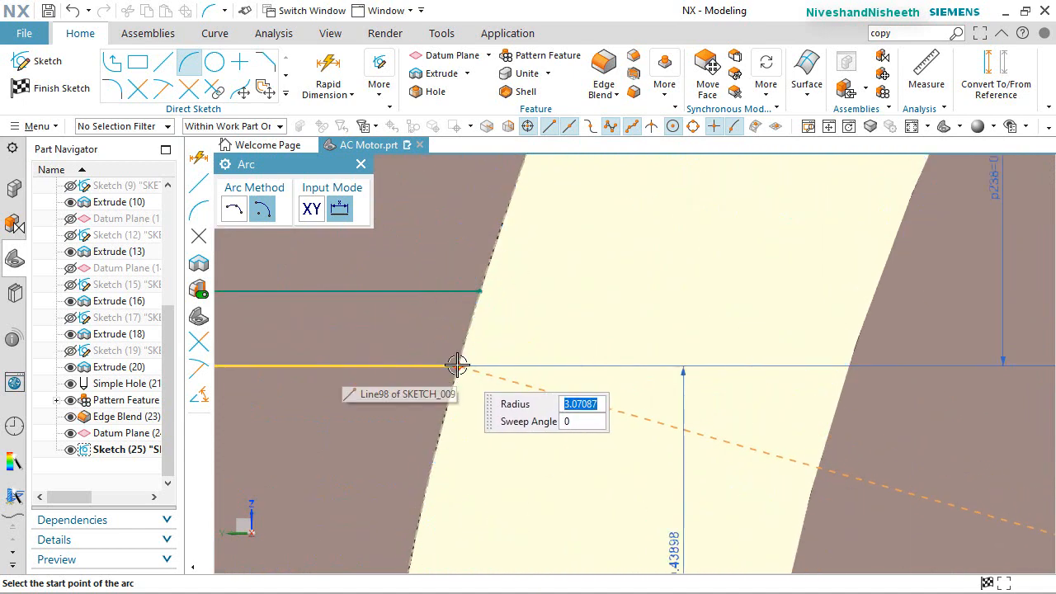
click(458, 365)
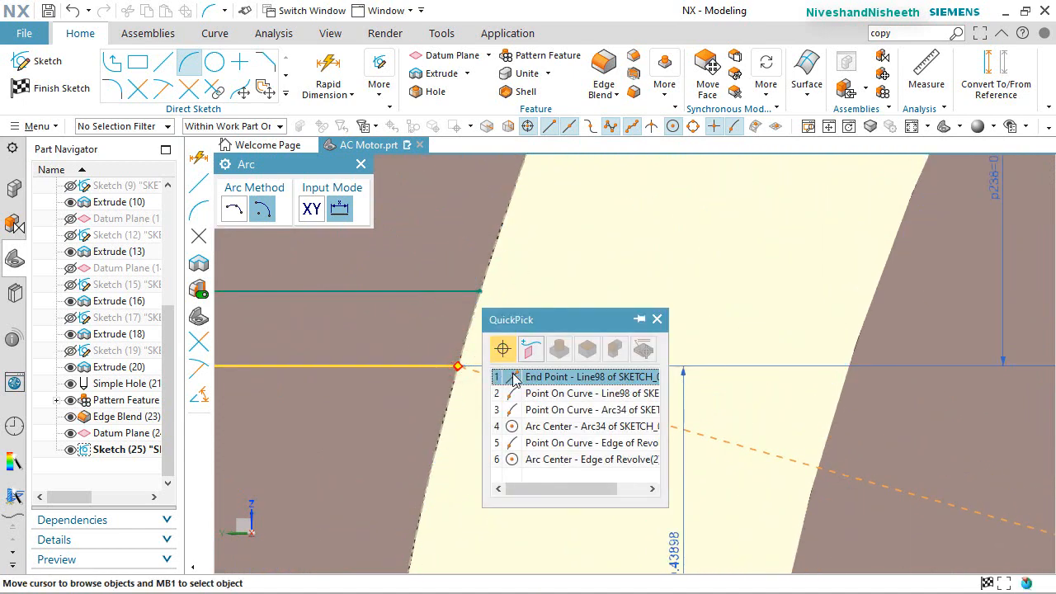
click(514, 376)
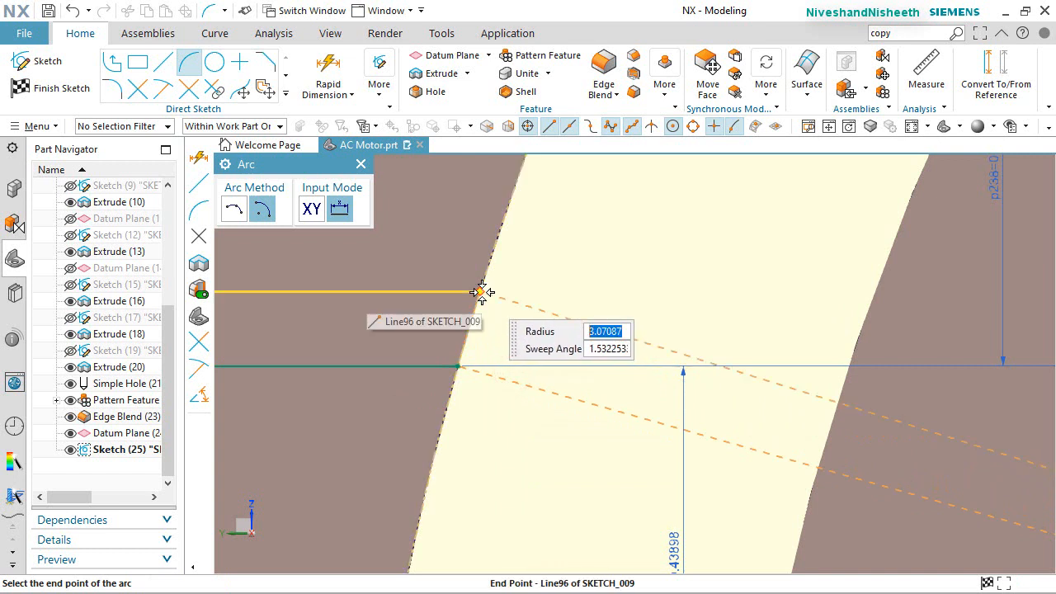
click(480, 292)
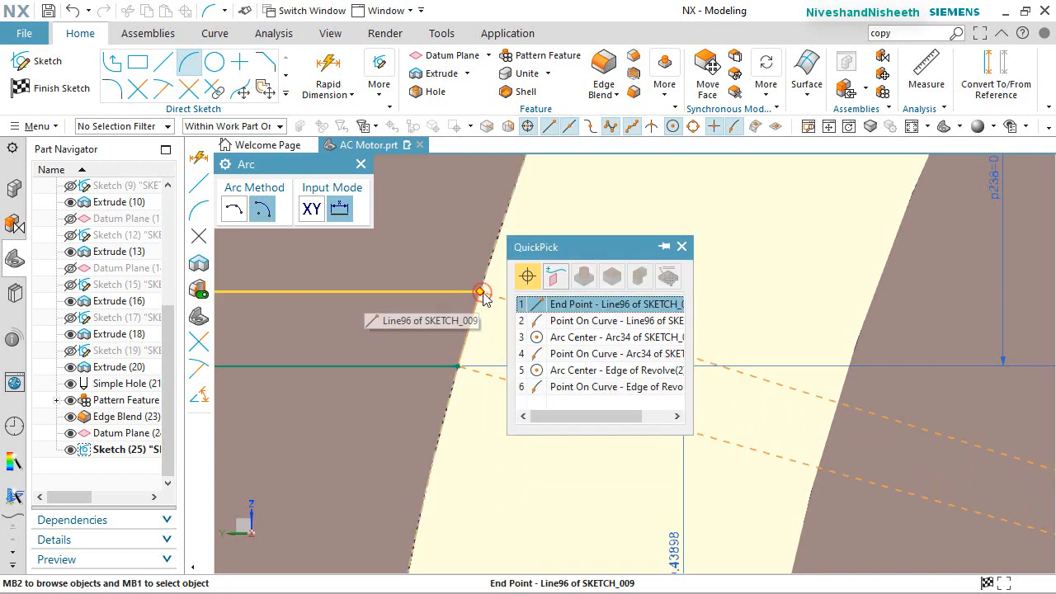
click(539, 305)
Close the fourth slot from the top, just above the centreline, with an origin-centred arc from its lower to its upper line endpoint
scroll(586, 297, down, 6)
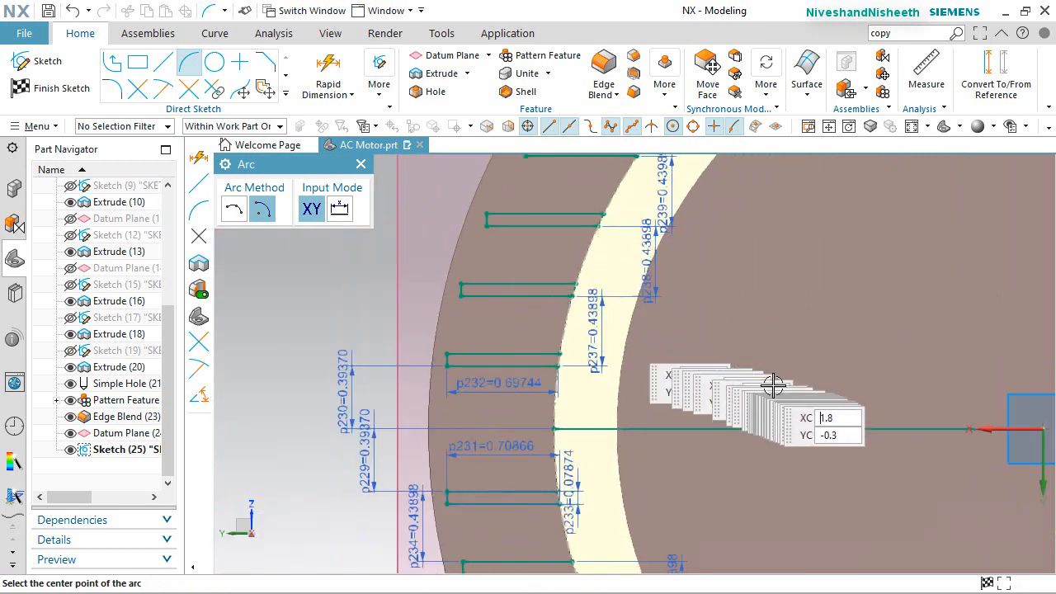
click(1042, 430)
scroll(543, 381, up, 5)
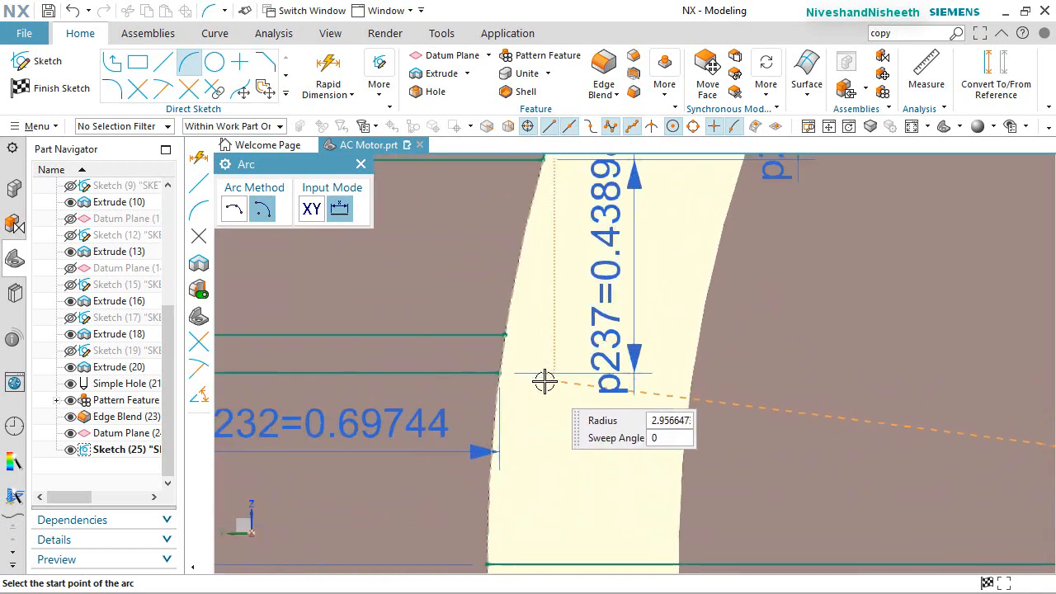
scroll(543, 381, up, 2)
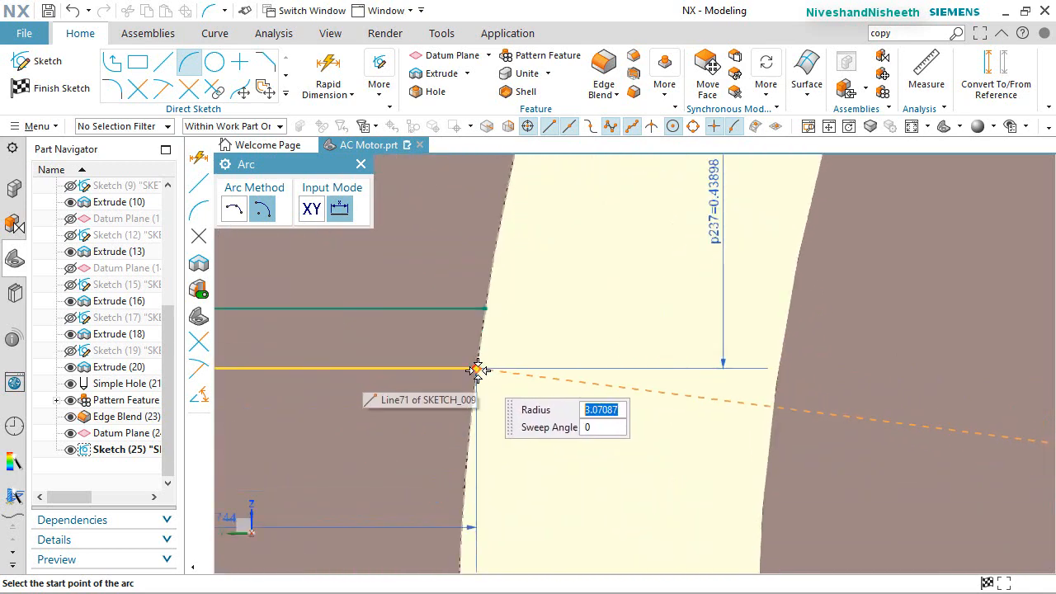
mouse_move(478, 369)
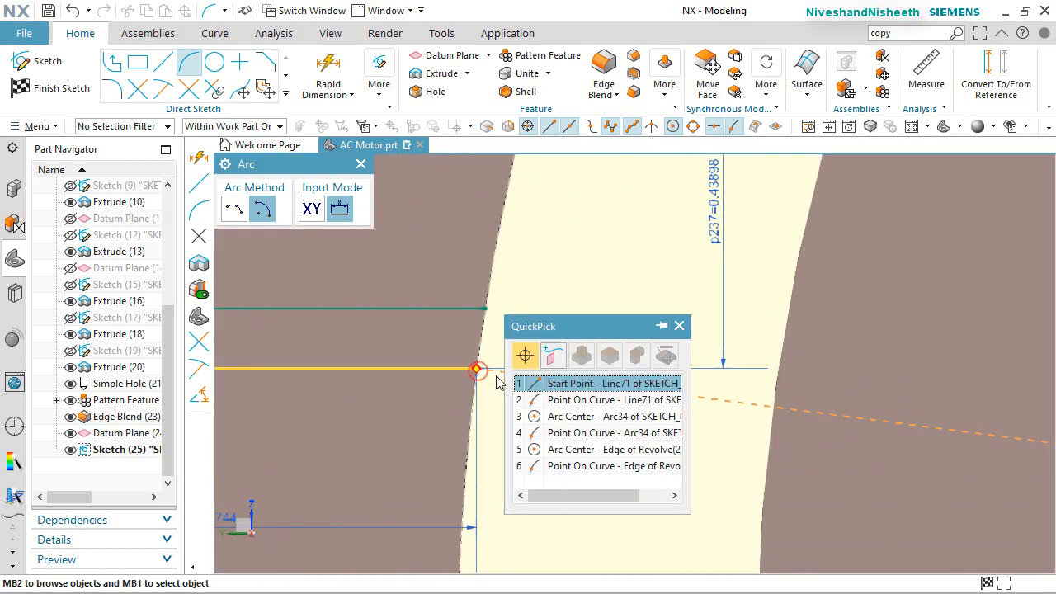
click(555, 380)
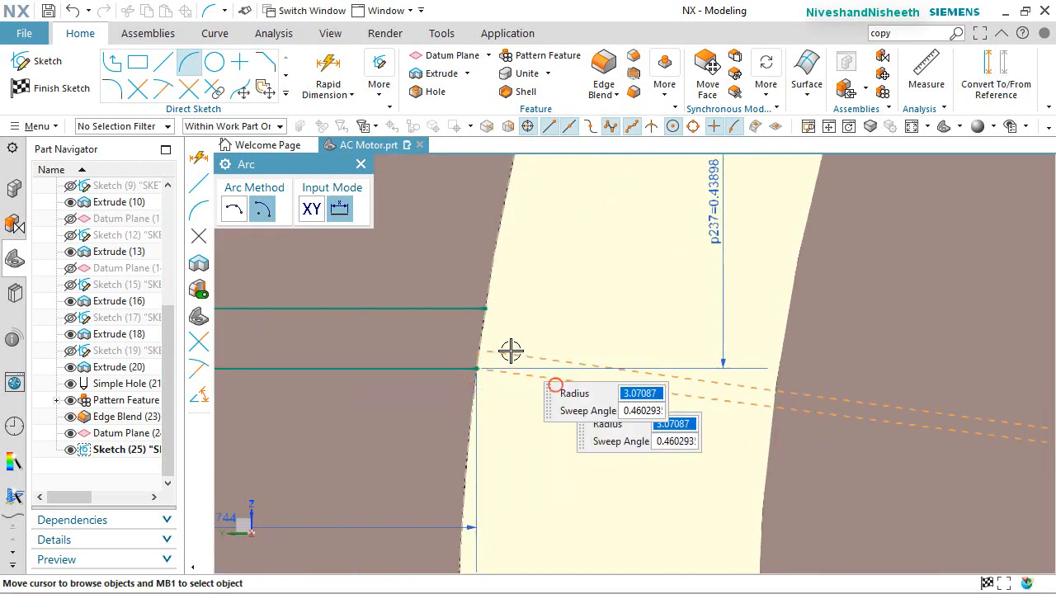
click(492, 311)
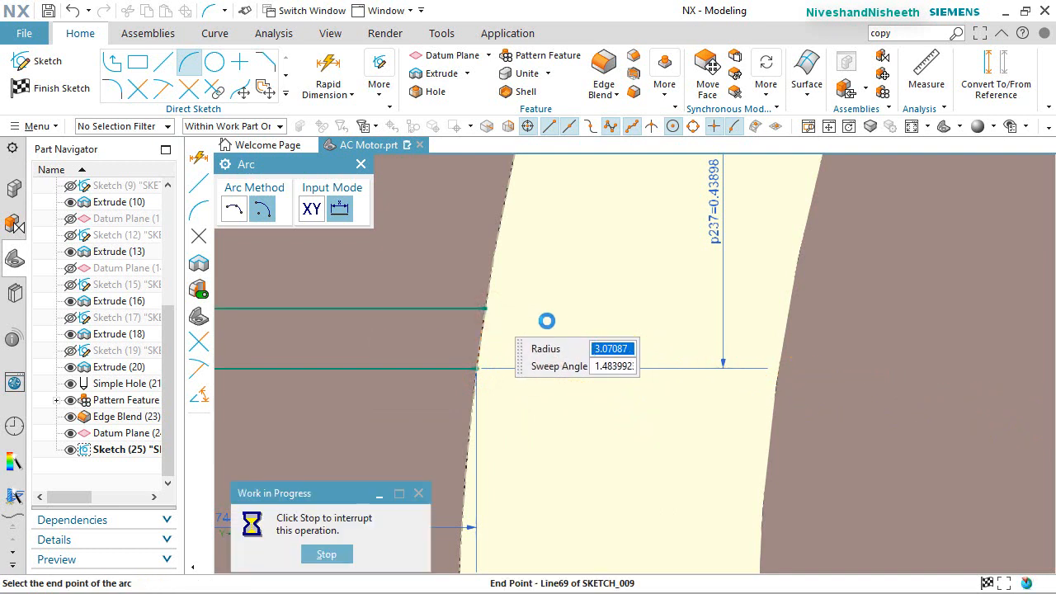
Close the first slot below the centreline with an origin-centred arc from its lower line's endpoint to its upper line's endpoint
scroll(573, 302, down, 3)
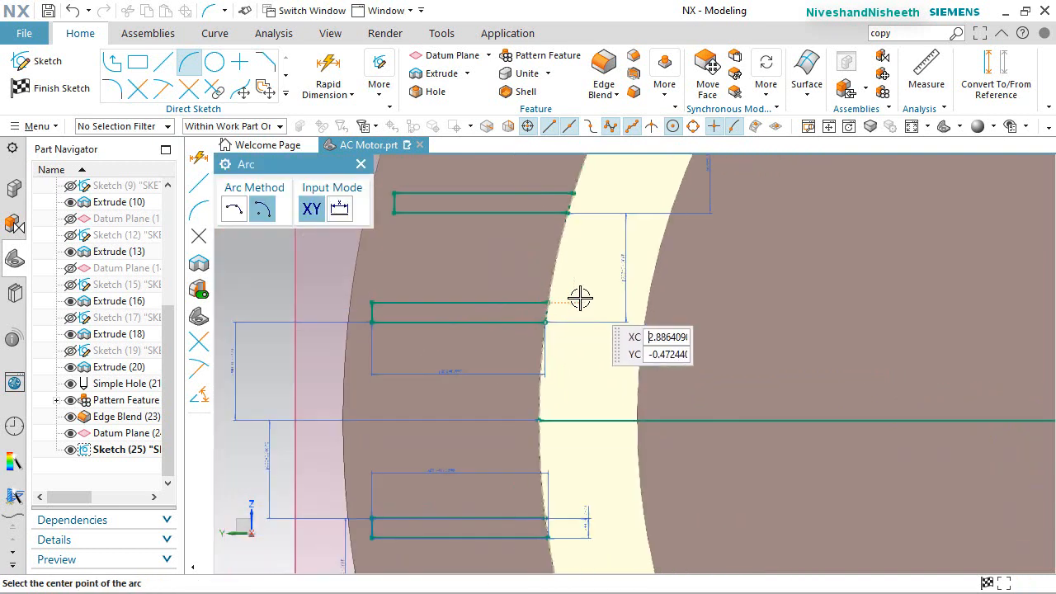
scroll(579, 298, down, 2)
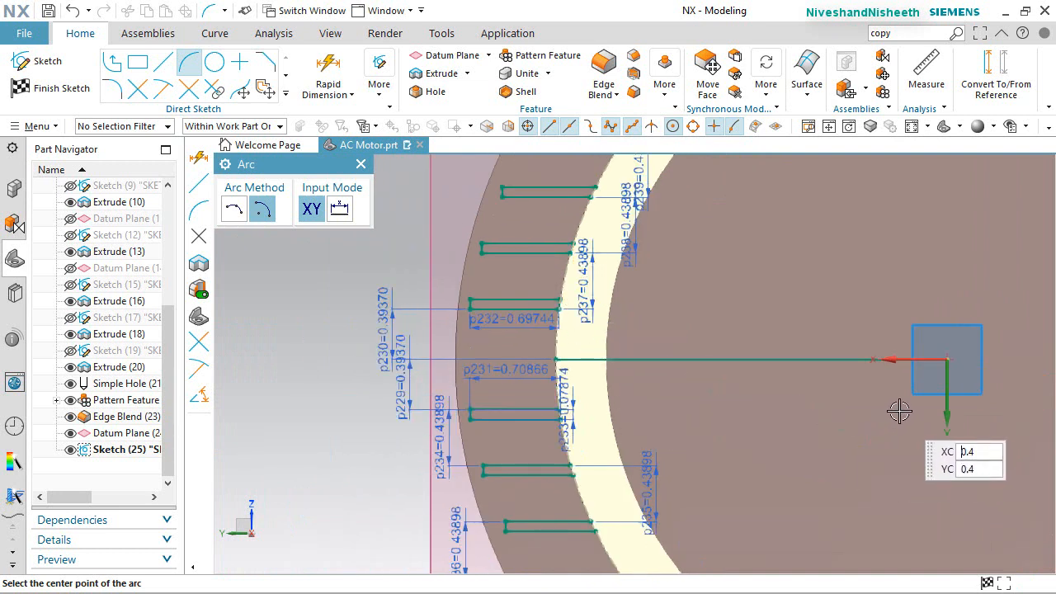
click(947, 359)
scroll(806, 415, down, 1)
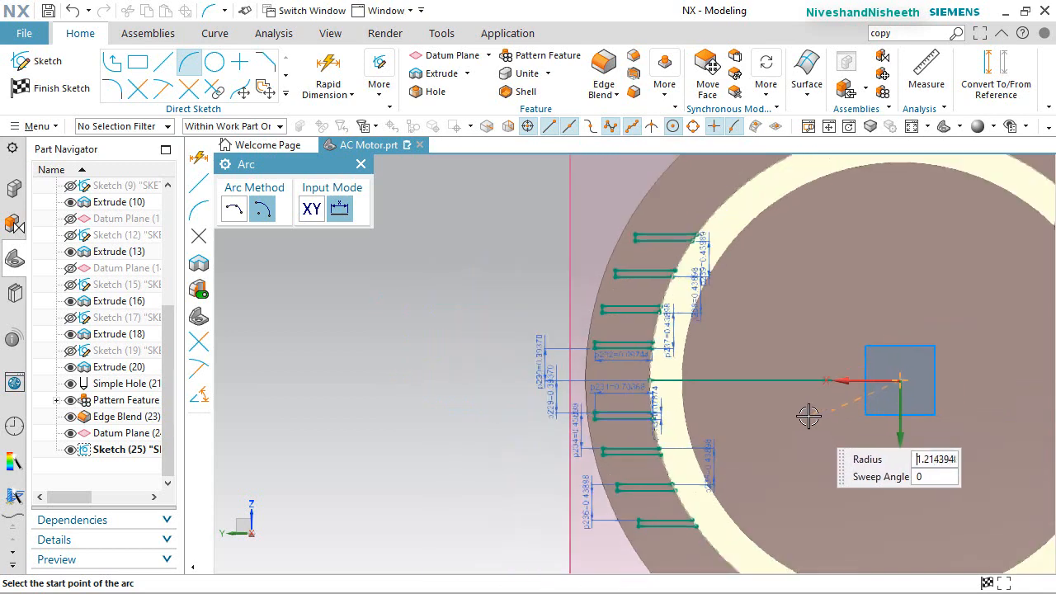
scroll(701, 388, up, 2)
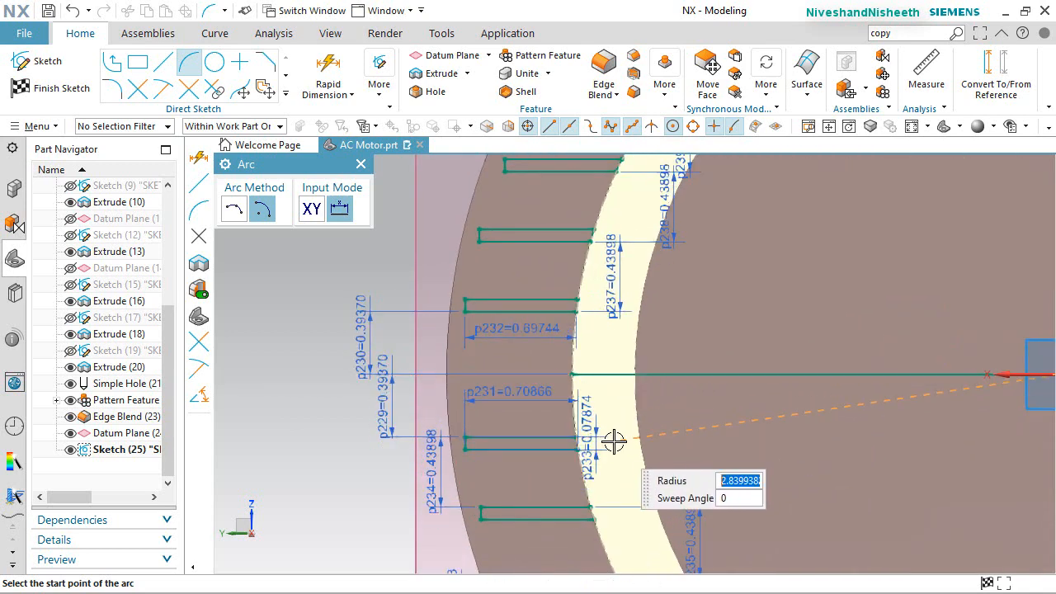
scroll(611, 442, up, 1)
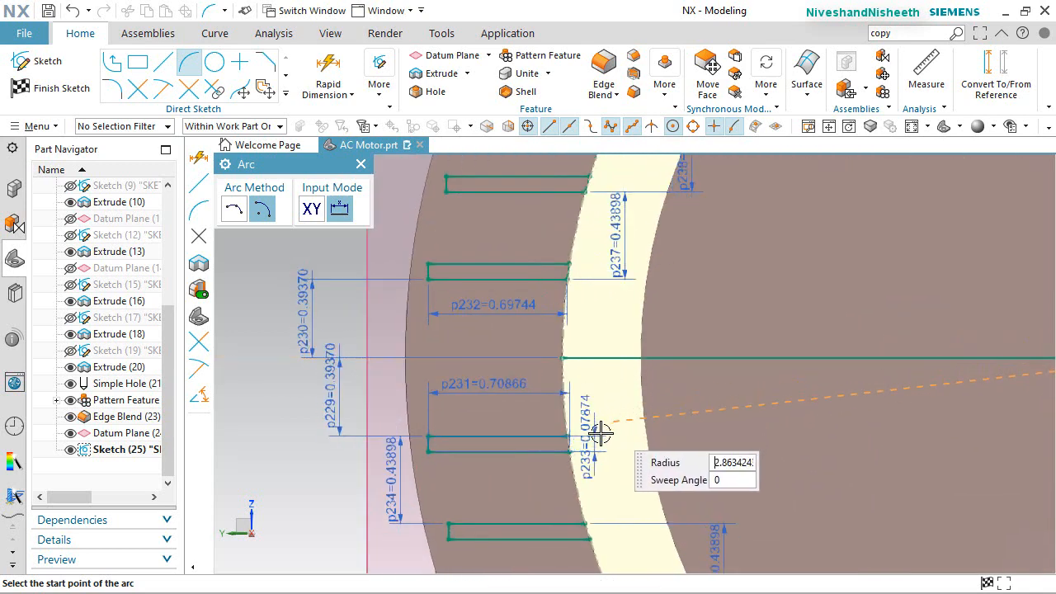
scroll(590, 460, up, 2)
scroll(582, 465, up, 2)
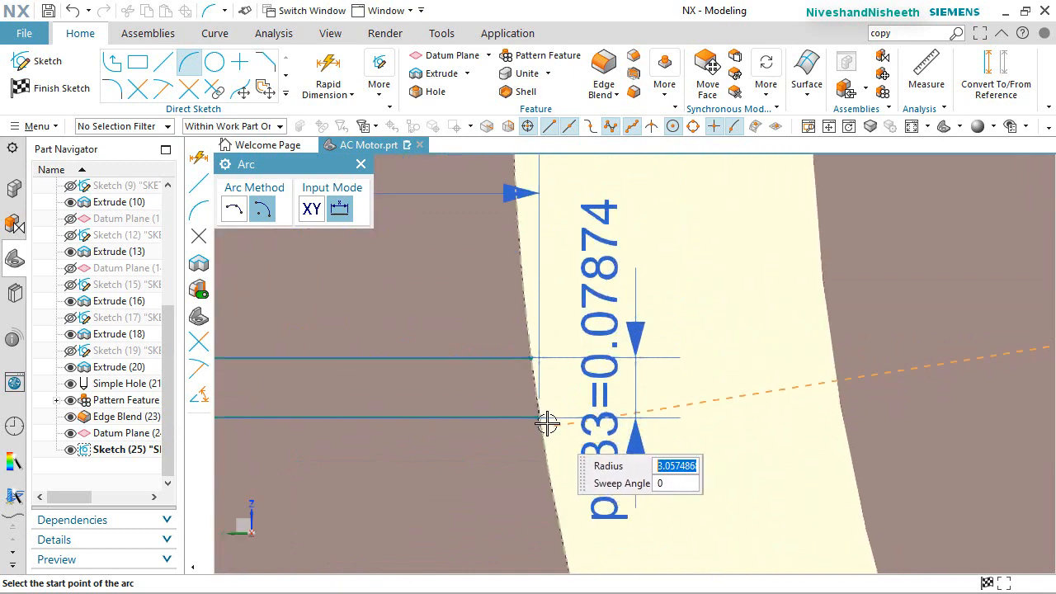
click(539, 418)
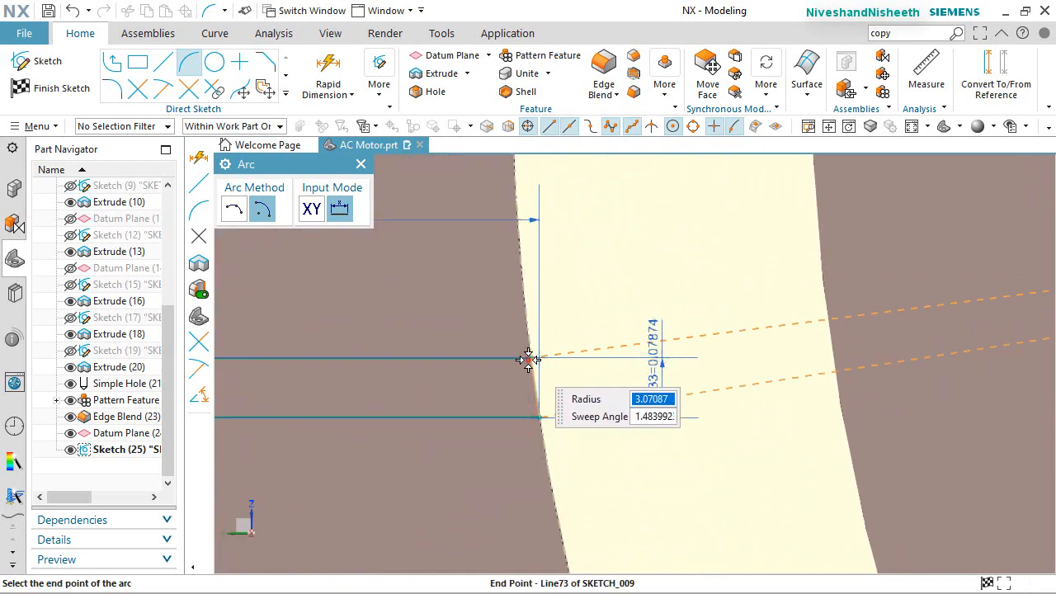
Close the second slot below the centreline with an origin-centred arc from its upper line's endpoint to its lower line's endpoint
scroll(558, 354, down, 4)
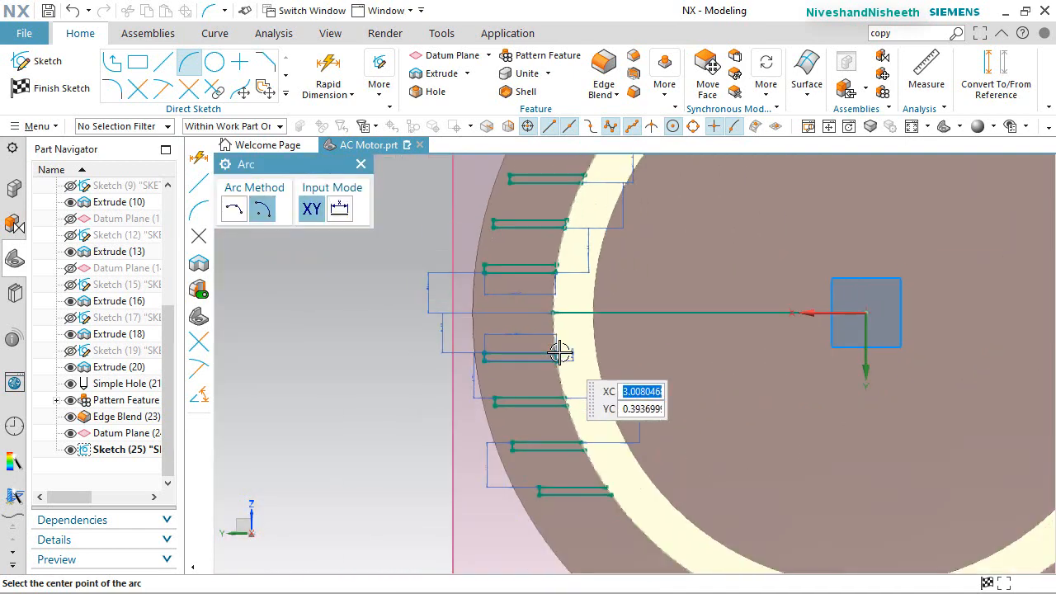
click(866, 312)
scroll(585, 401, up, 5)
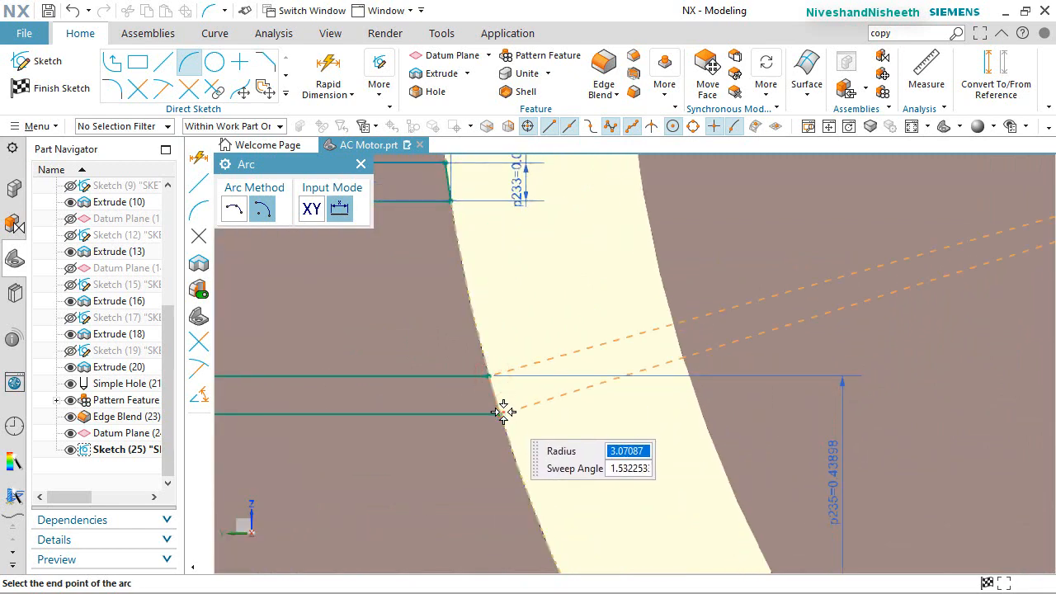
click(501, 412)
Close the third slot below the centreline with an arc centred on the sketch origin, joining its upper and lower line endpoints
scroll(549, 382, down, 6)
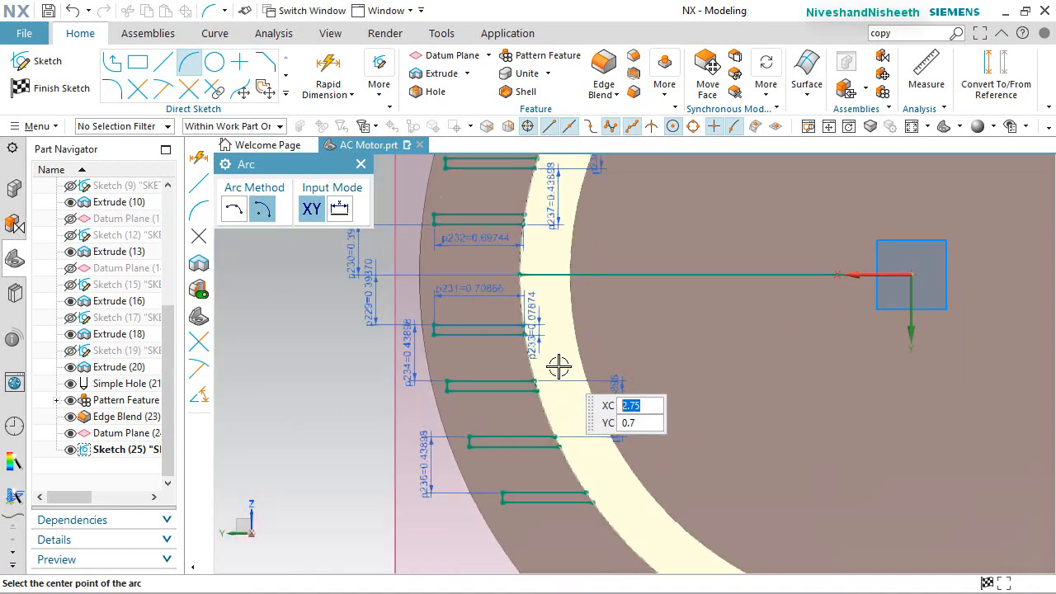
click(850, 295)
scroll(566, 441, up, 6)
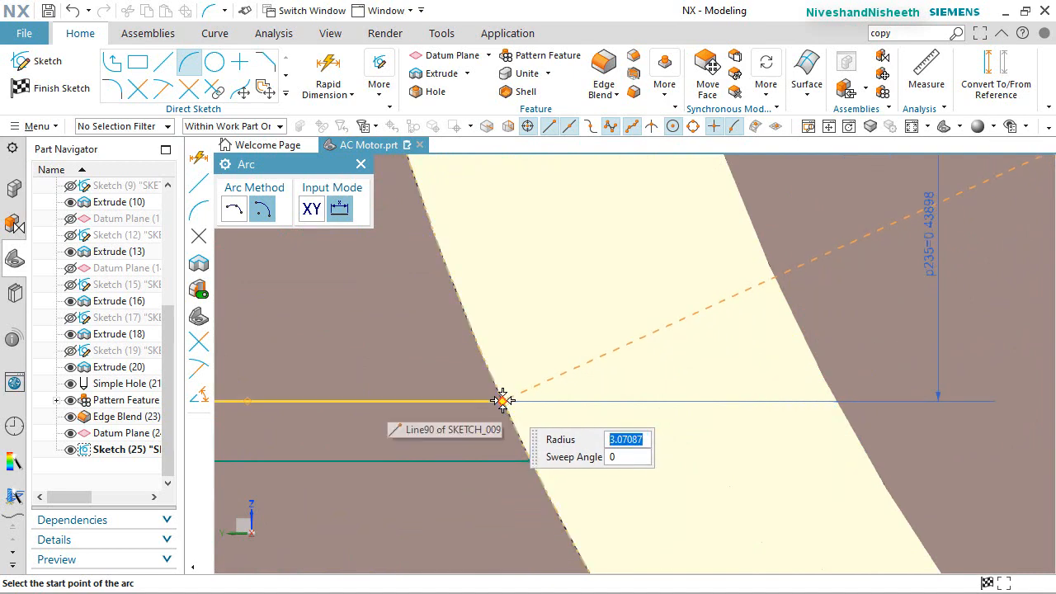
click(502, 400)
click(551, 405)
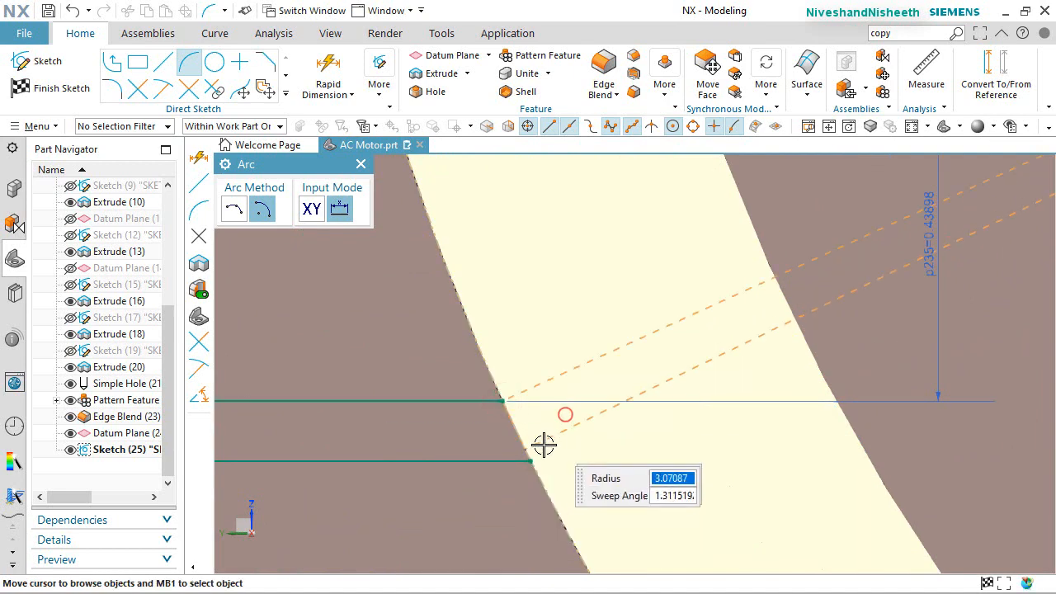
click(534, 462)
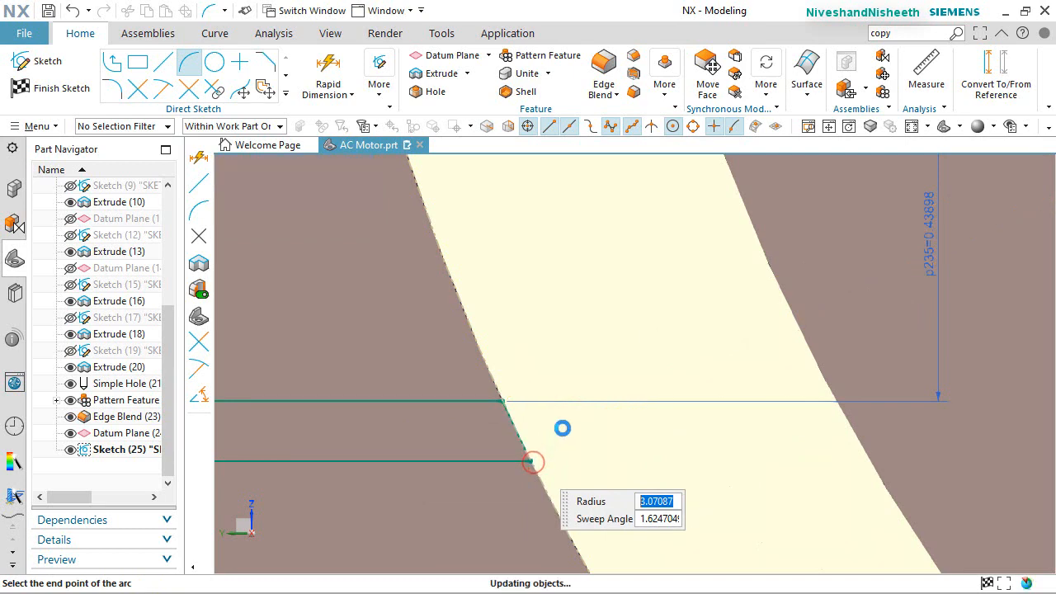
Close the bottommost slot with an origin-centred arc from its upper to its lower line endpoint, and end the Arc command
scroll(545, 407, down, 5)
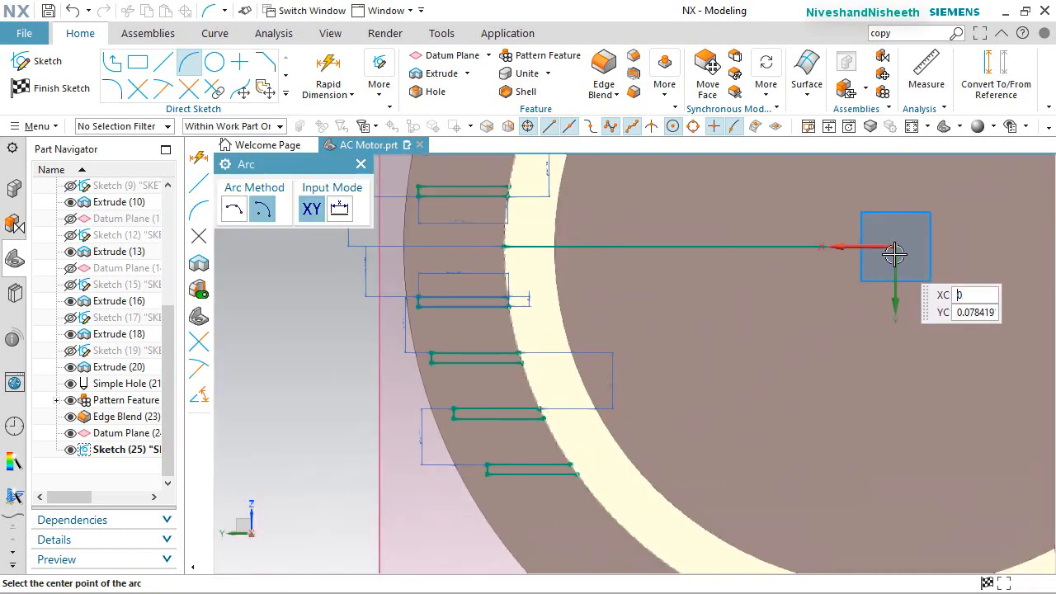
click(897, 246)
scroll(582, 483, up, 5)
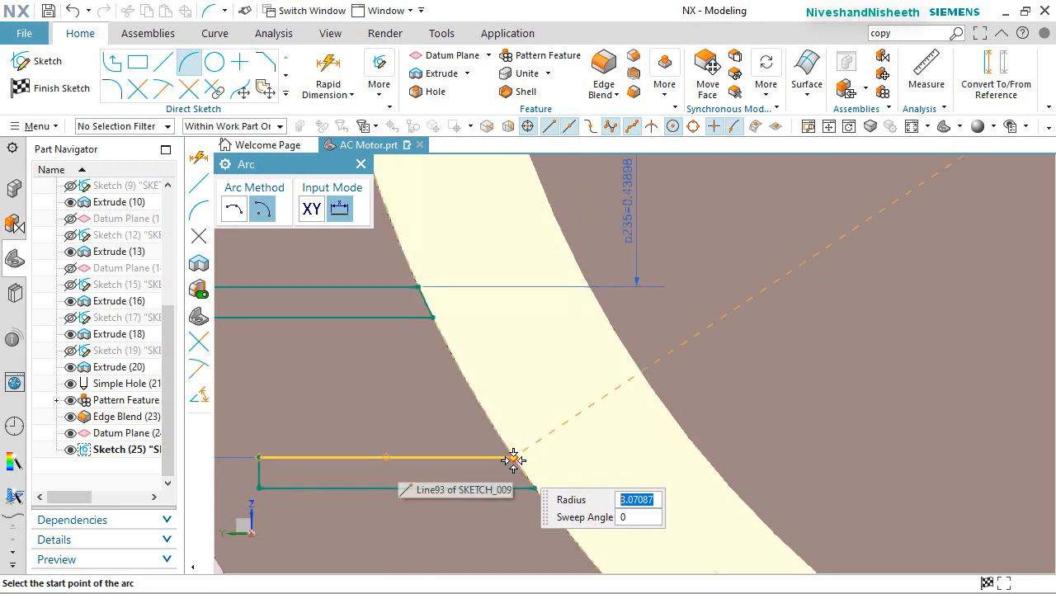
click(513, 460)
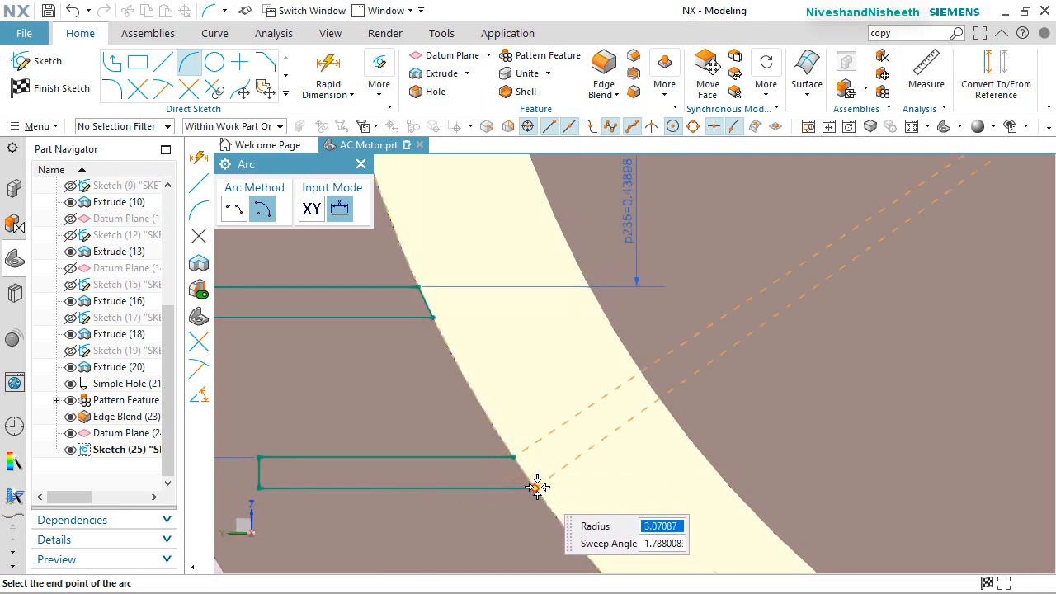
click(537, 486)
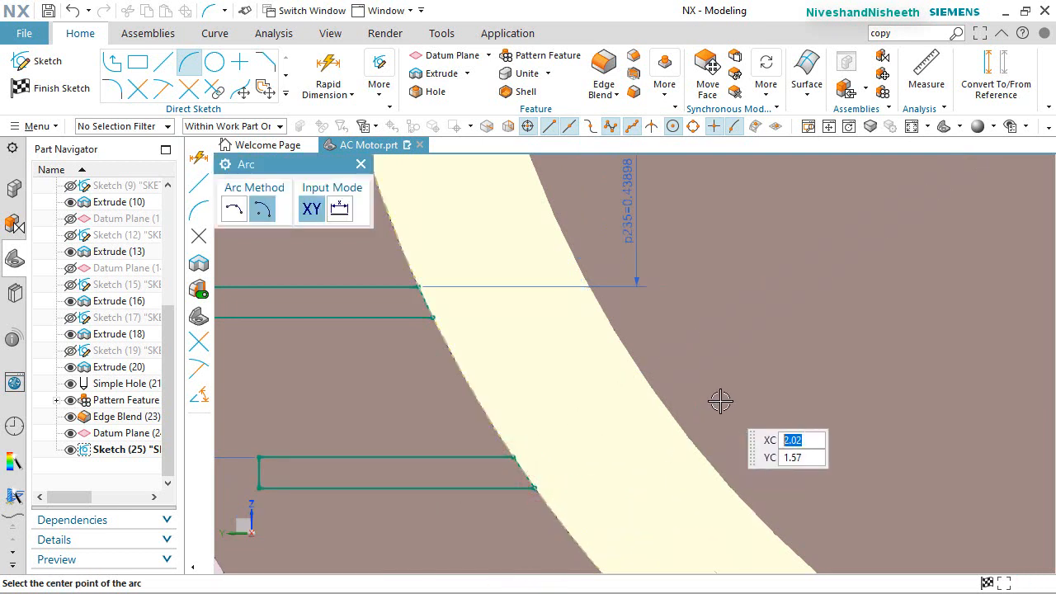
key(Escape)
Check the closed slot profiles and finish the sketch
scroll(551, 473, down, 8)
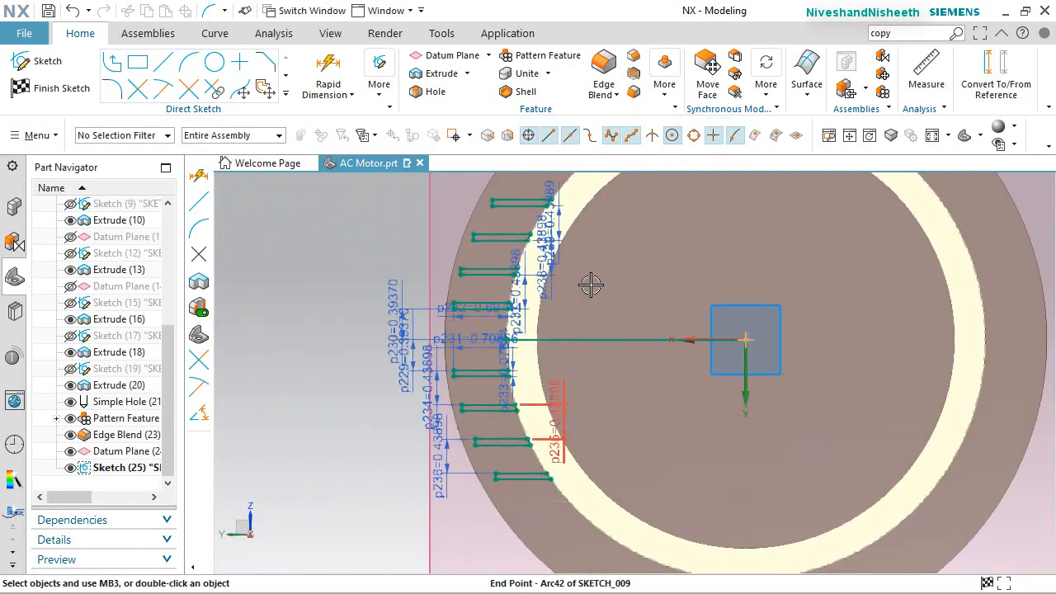
scroll(520, 195, up, 1)
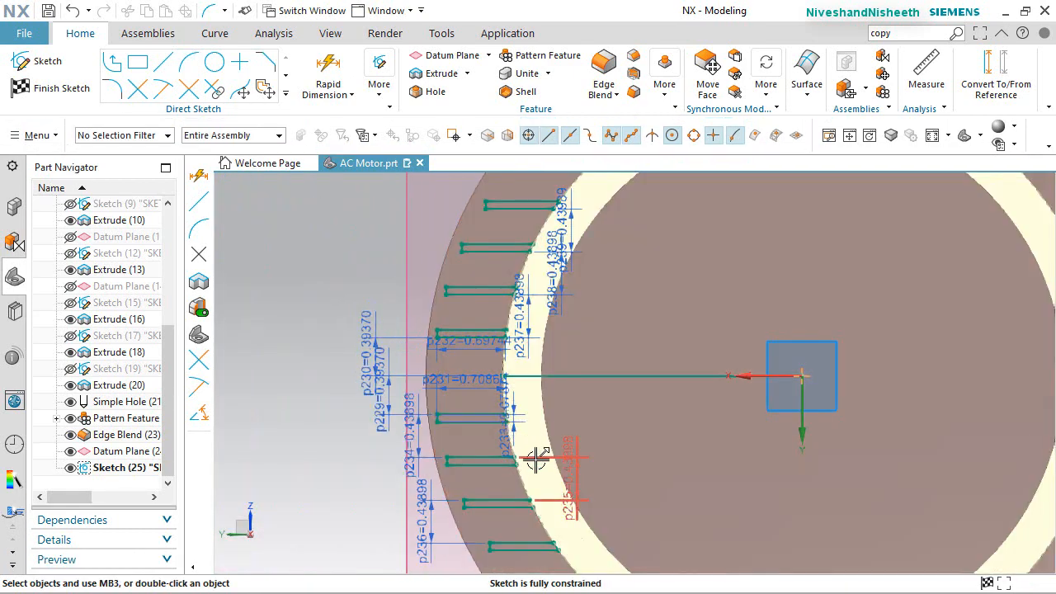
scroll(516, 440, up, 8)
scroll(659, 361, down, 4)
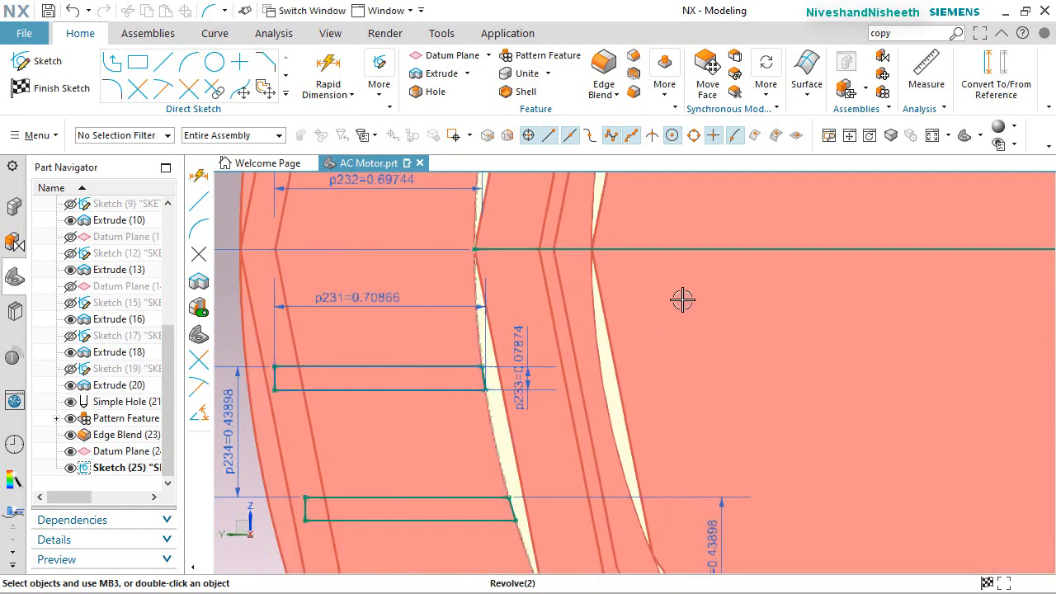
scroll(618, 427, down, 2)
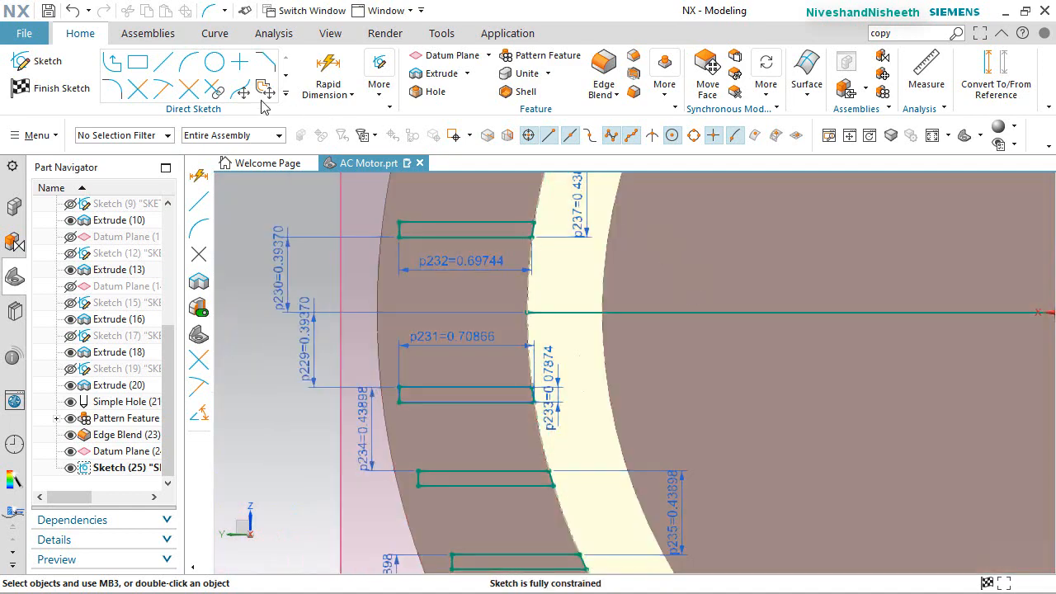
click(70, 95)
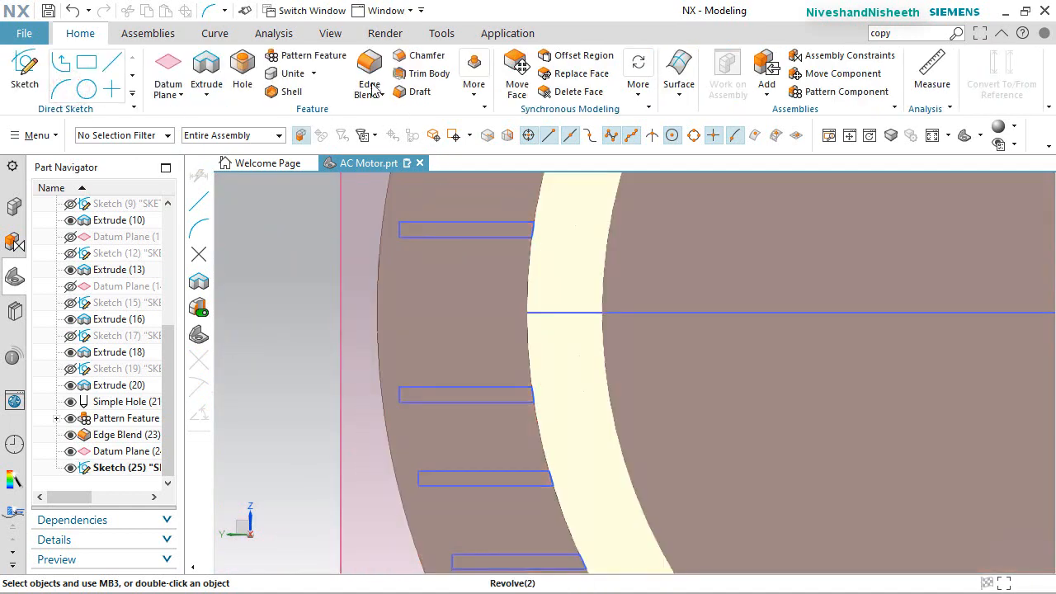
Turn off the section clipping and show the whole motor in the isometric view
click(334, 36)
click(371, 74)
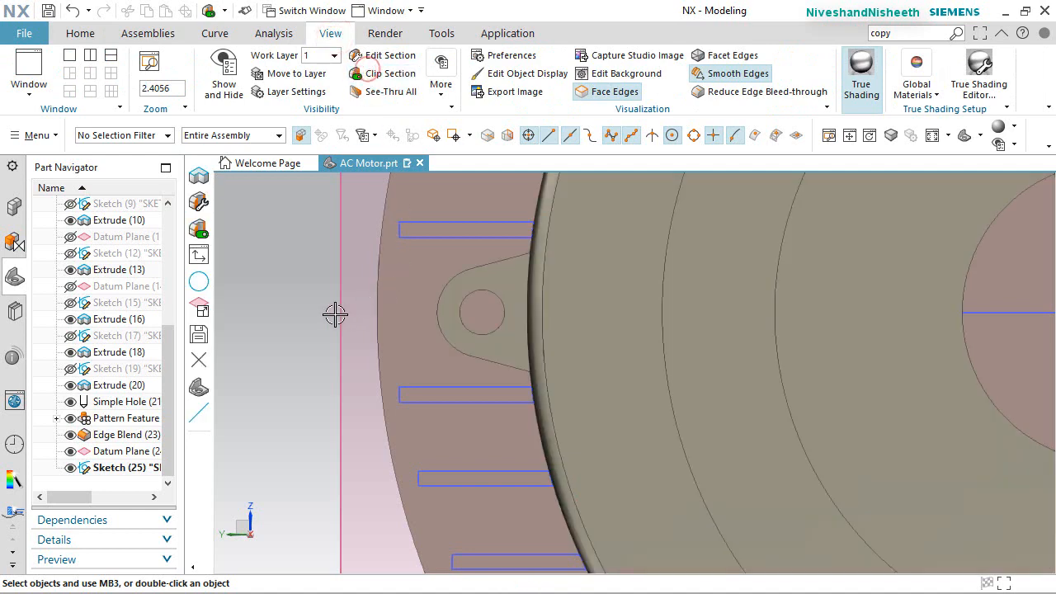
click(301, 303)
key(End)
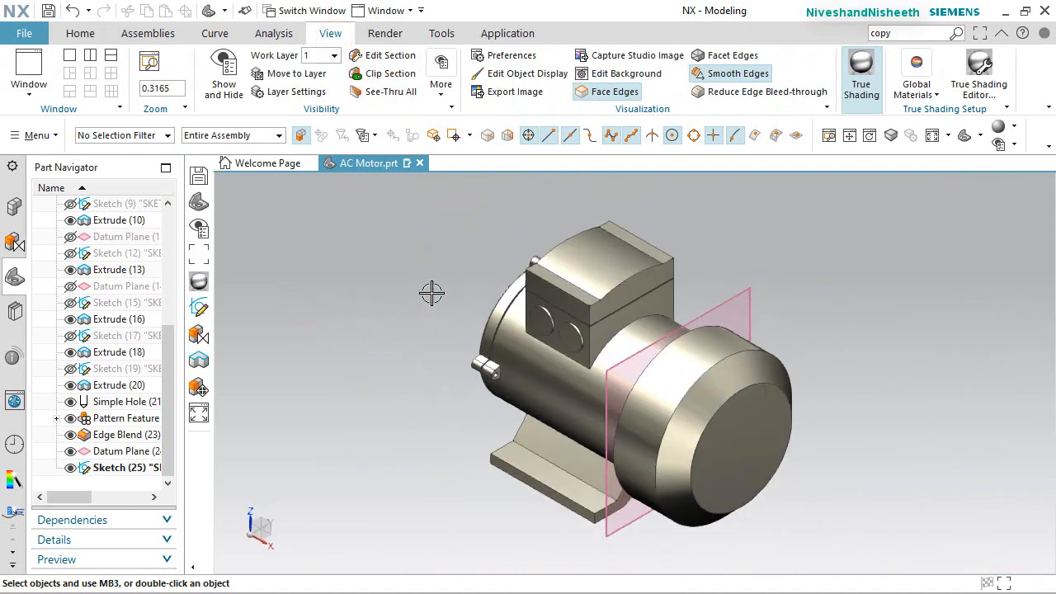
Turn the view by 90° about the vertical axis until the slot profiles on the motor's rim are visible
middle_drag(769, 403, 899, 340)
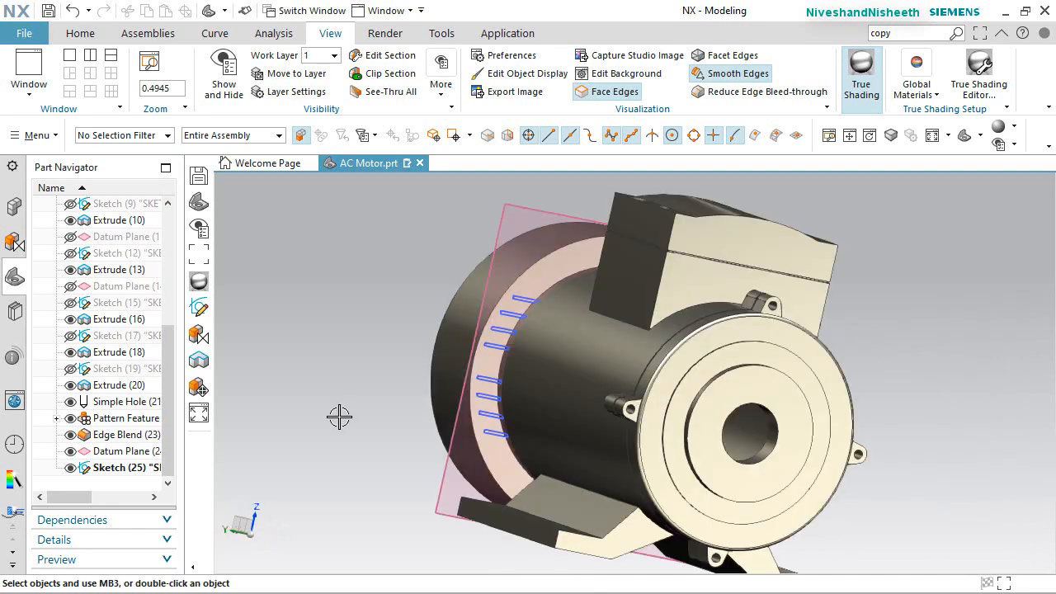
right_click(931, 284)
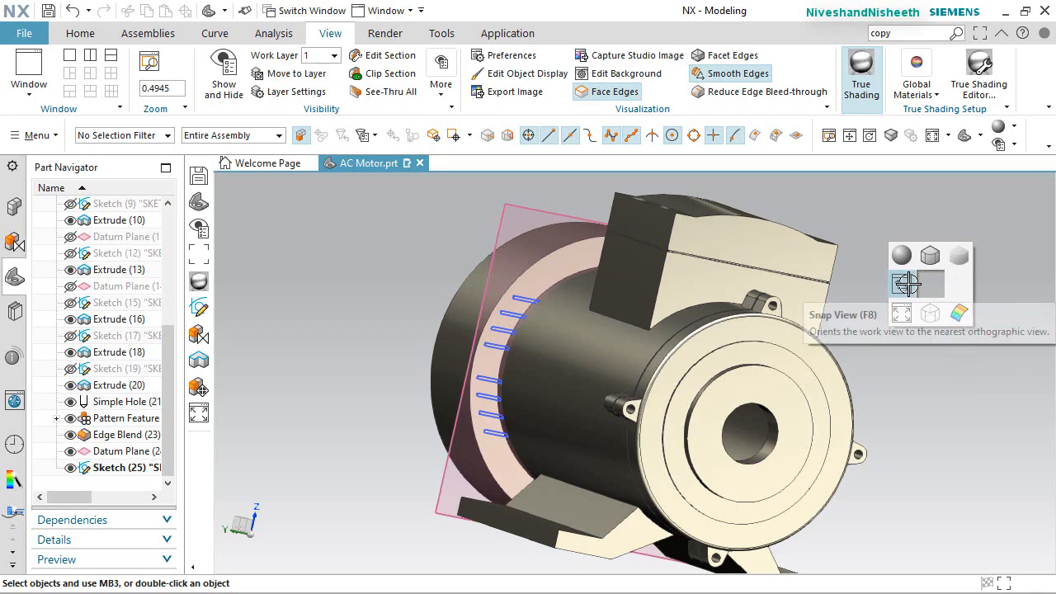
click(908, 283)
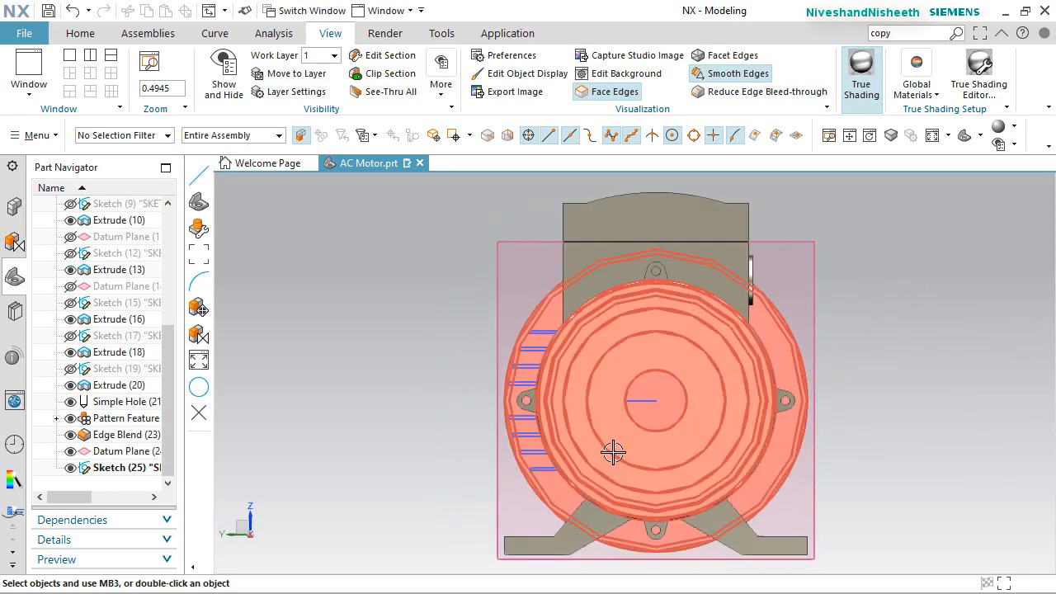
scroll(613, 447, up, 3)
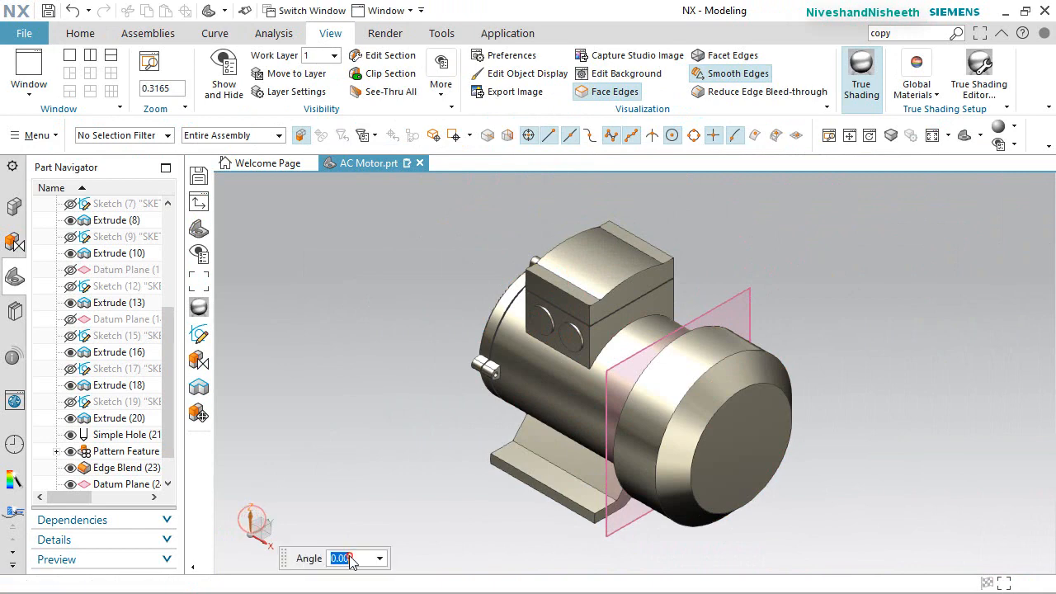
text(0)
key(Return)
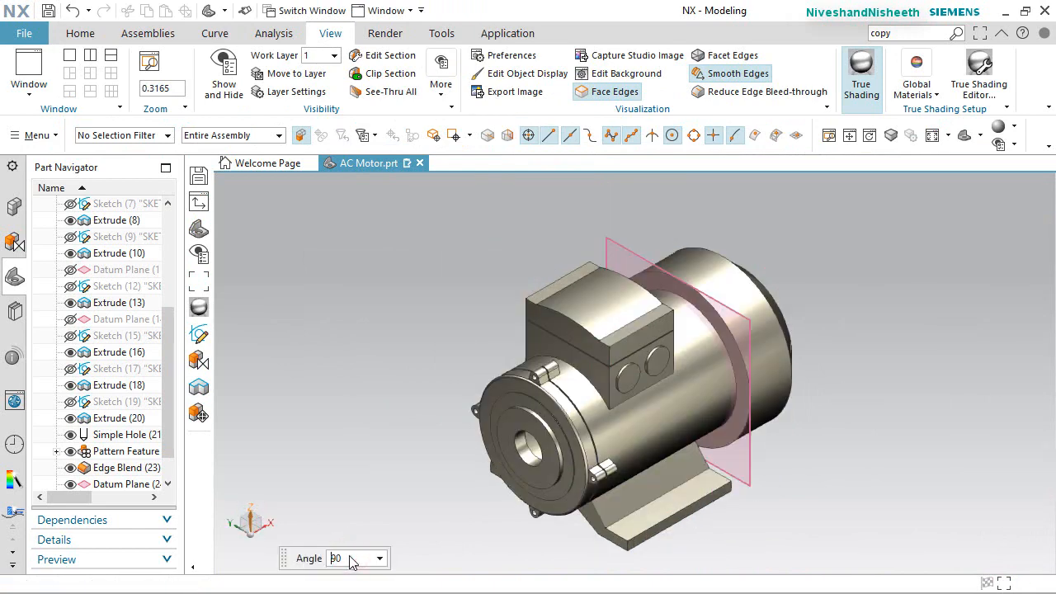
key(Return)
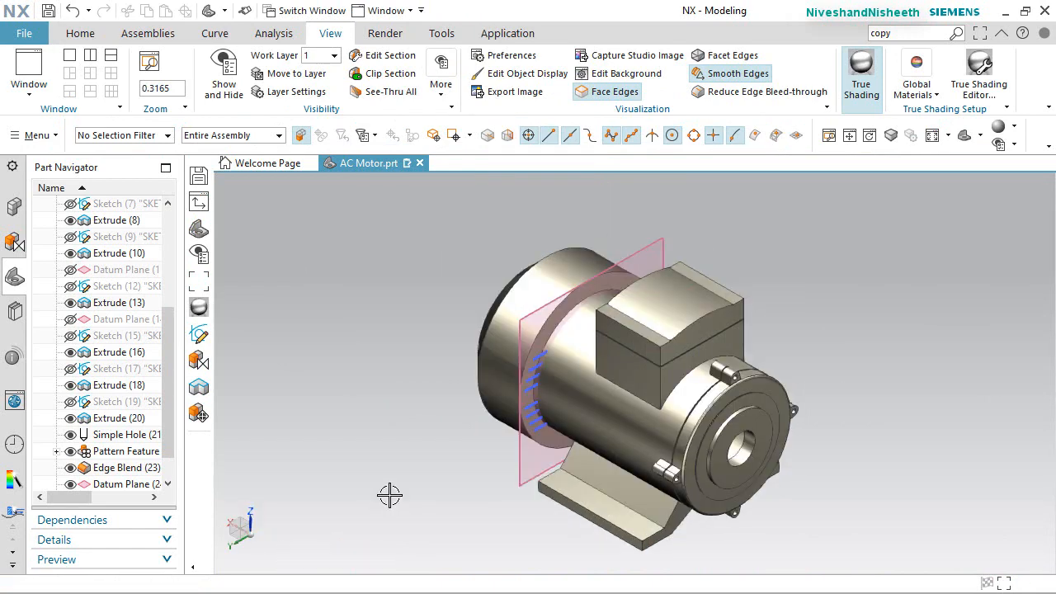
Extrude all the closed slot profiles 6.79134 in along the motor barrel and unite the resulting fins with the body
click(84, 34)
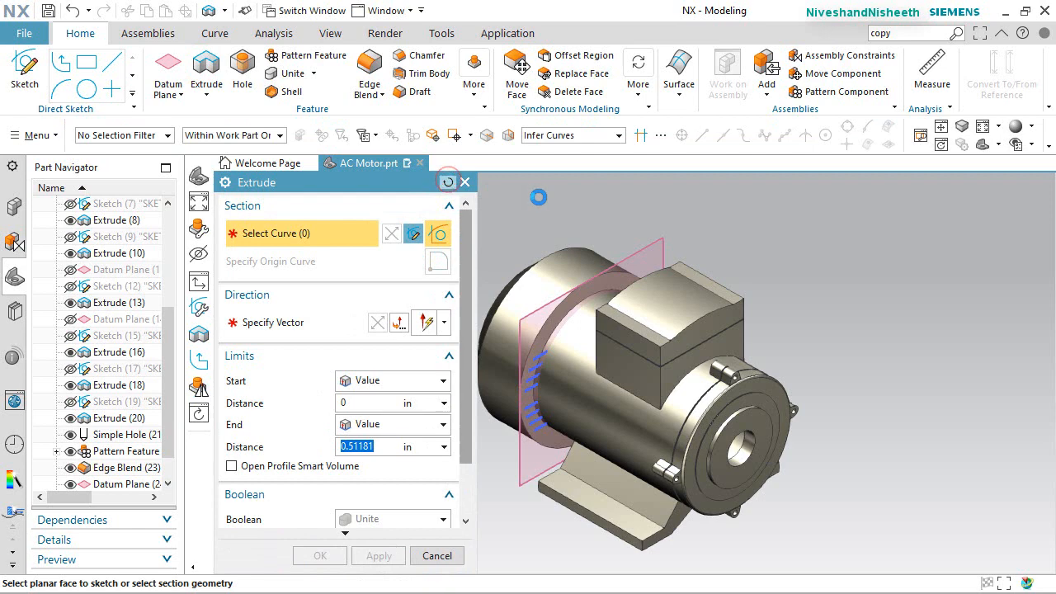
scroll(525, 372, up, 5)
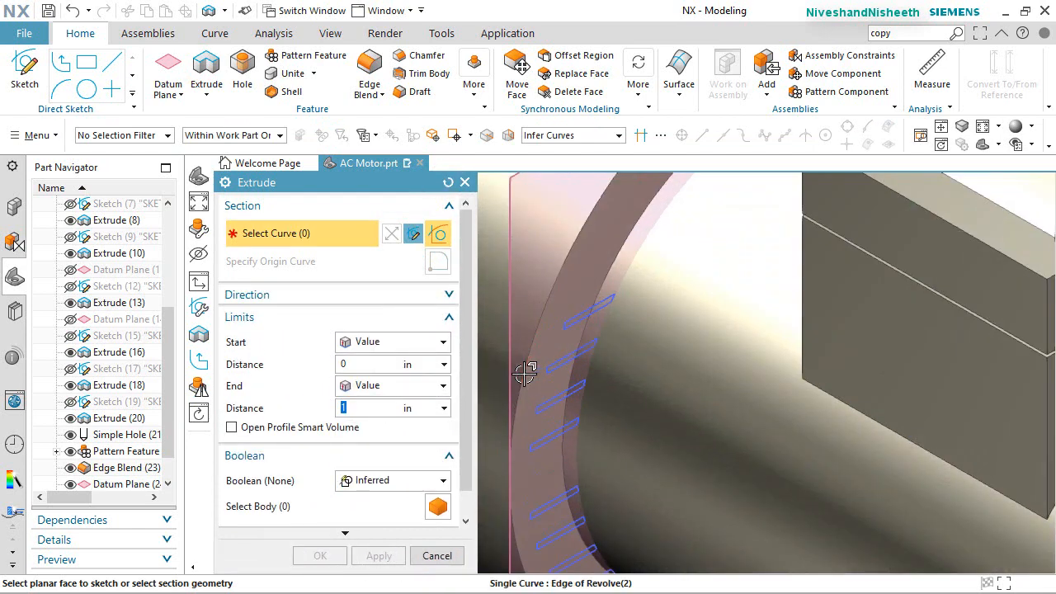
scroll(525, 373, up, 1)
click(585, 305)
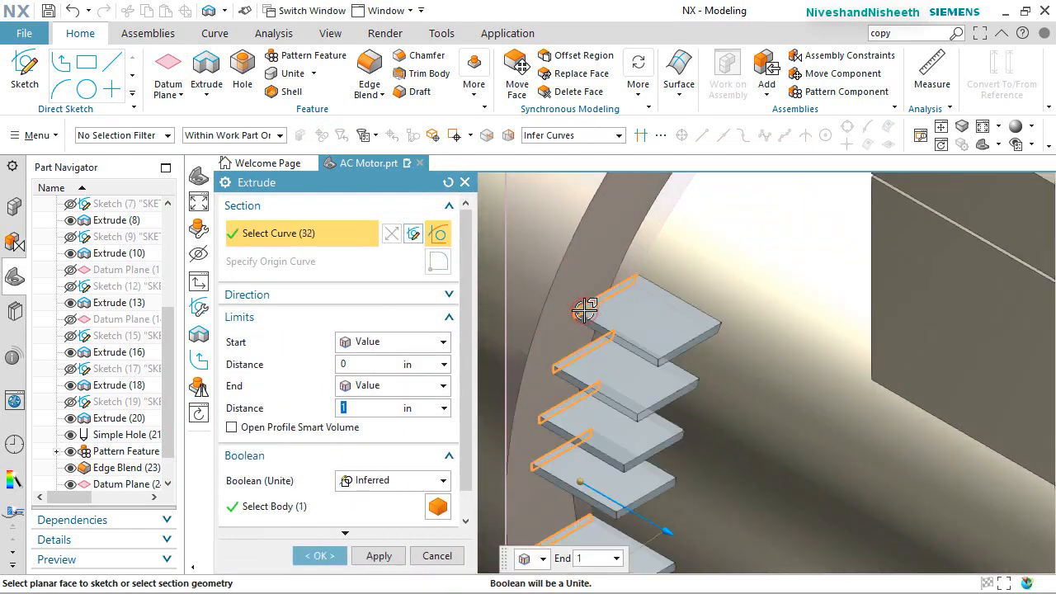
scroll(577, 288, down, 5)
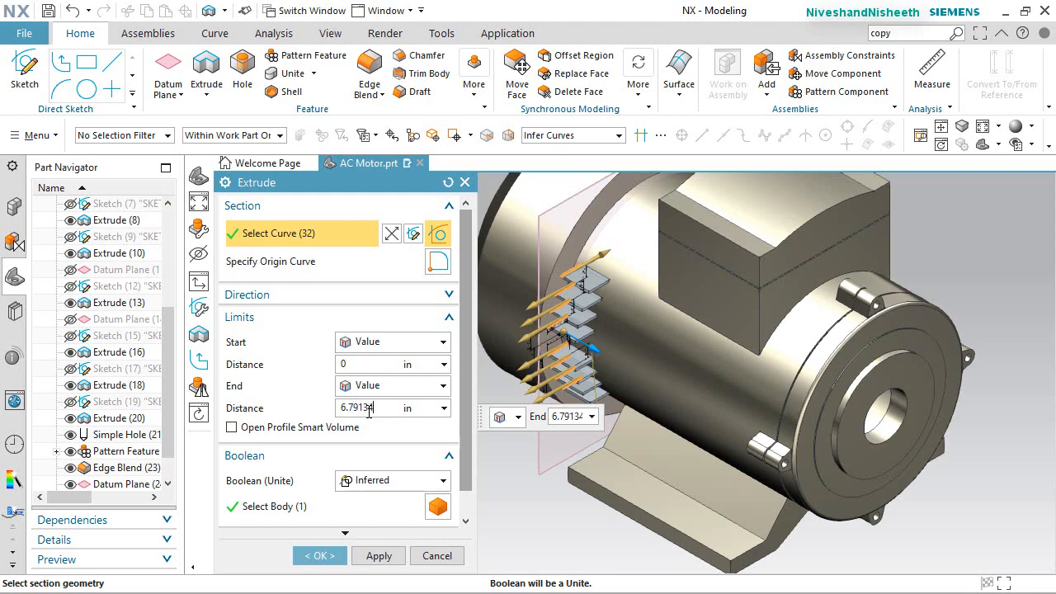
key(Return)
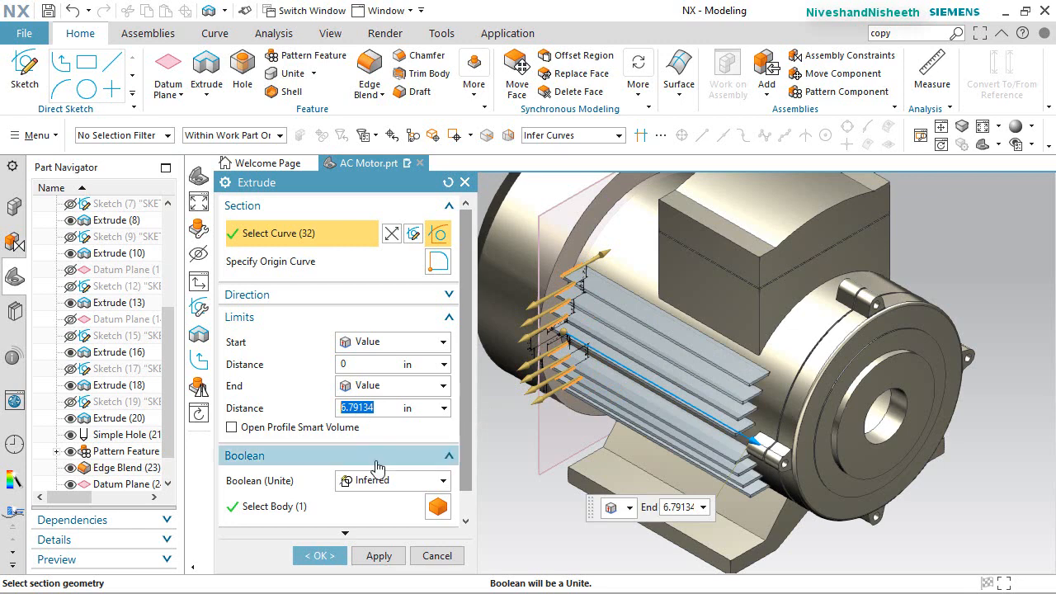
click(403, 480)
click(379, 516)
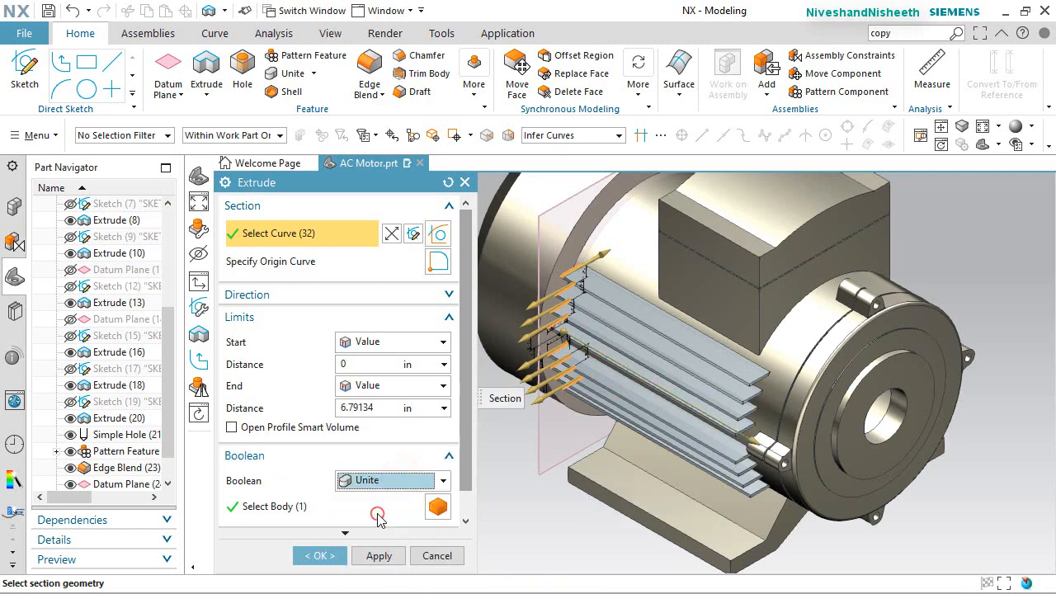
click(327, 556)
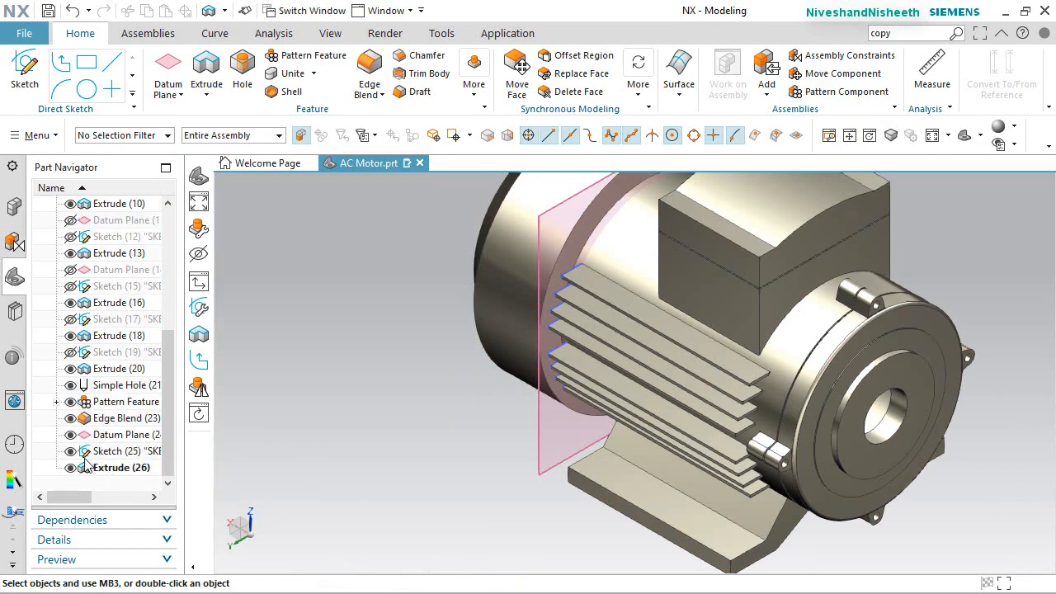
Hide the fin sketch and its datum plane, and save the part
click(71, 435)
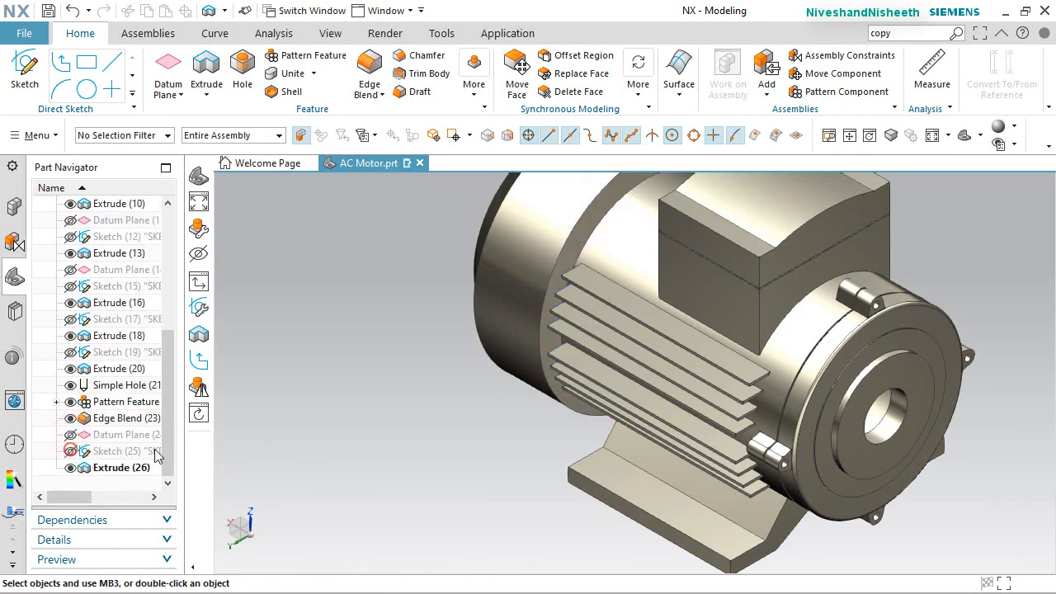
middle_drag(726, 440, 737, 385)
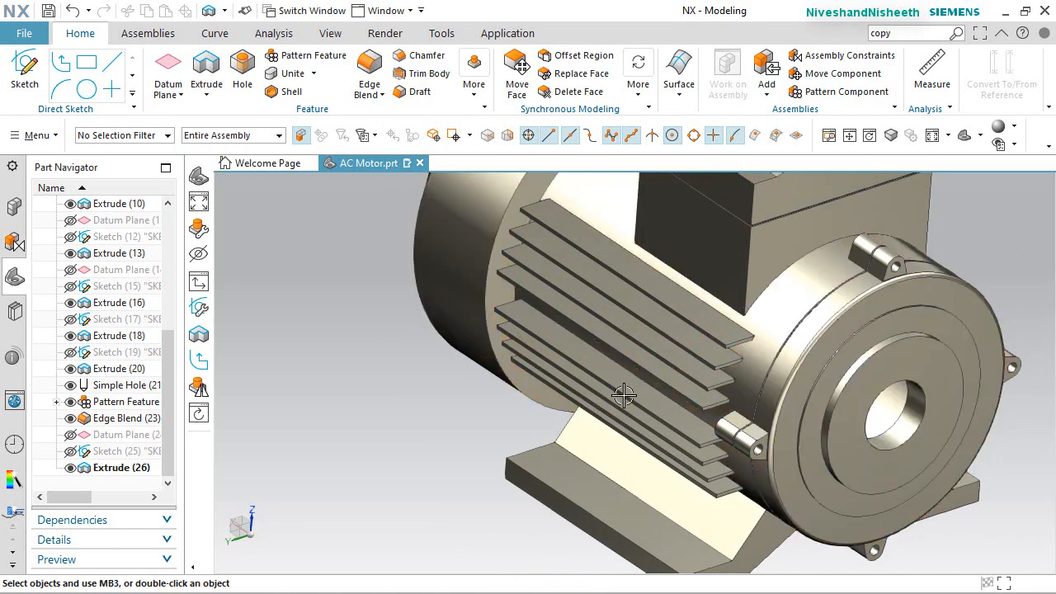
scroll(624, 396, down, 5)
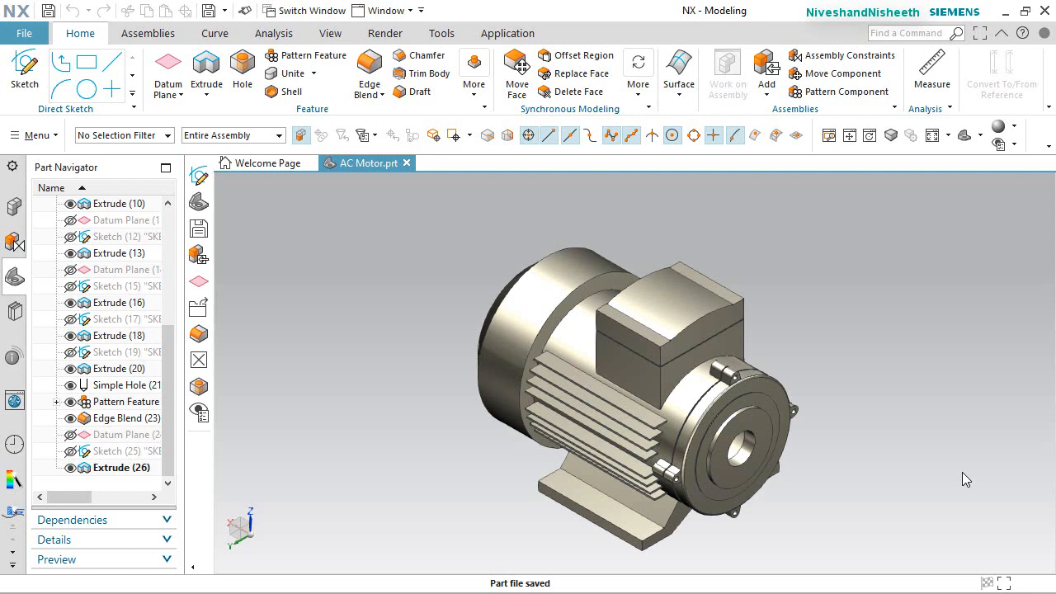
click(962, 471)
Create a datum plane offset 0.19685 in from the ring-shaped rim face around the motor barrel
click(171, 64)
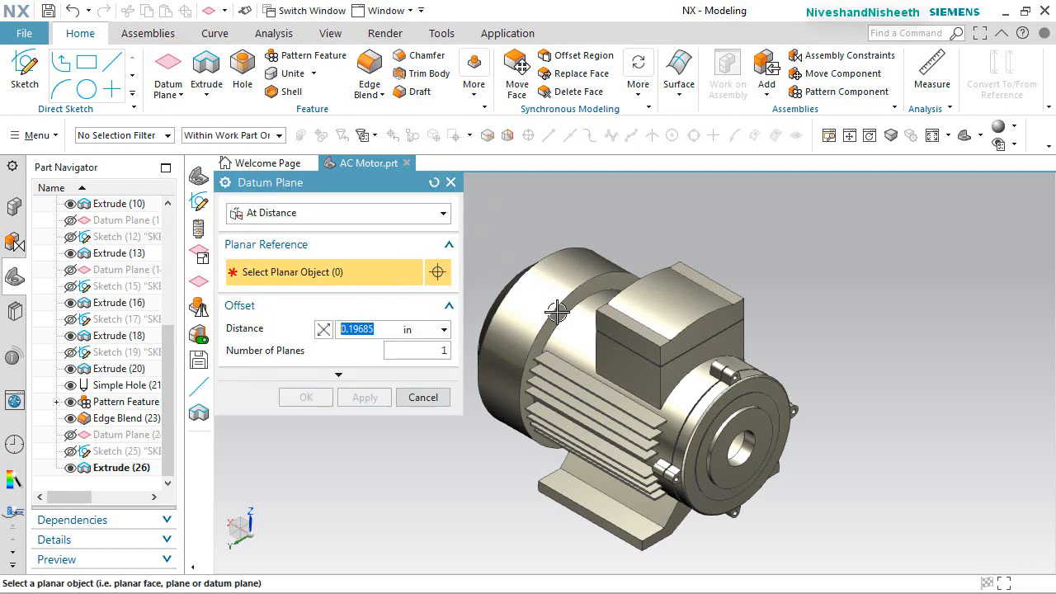
scroll(557, 312, up, 2)
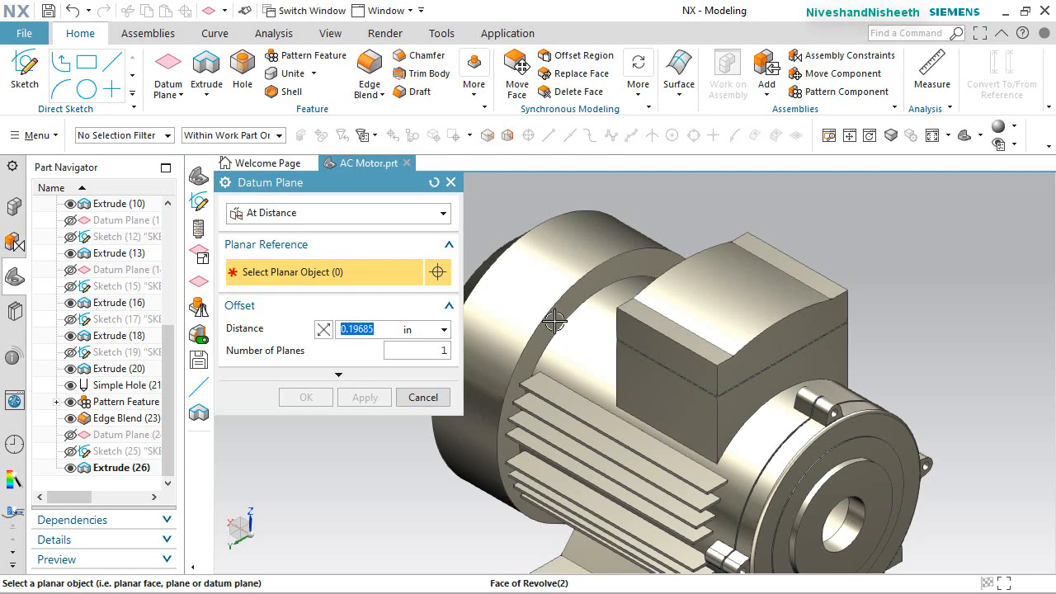
click(555, 322)
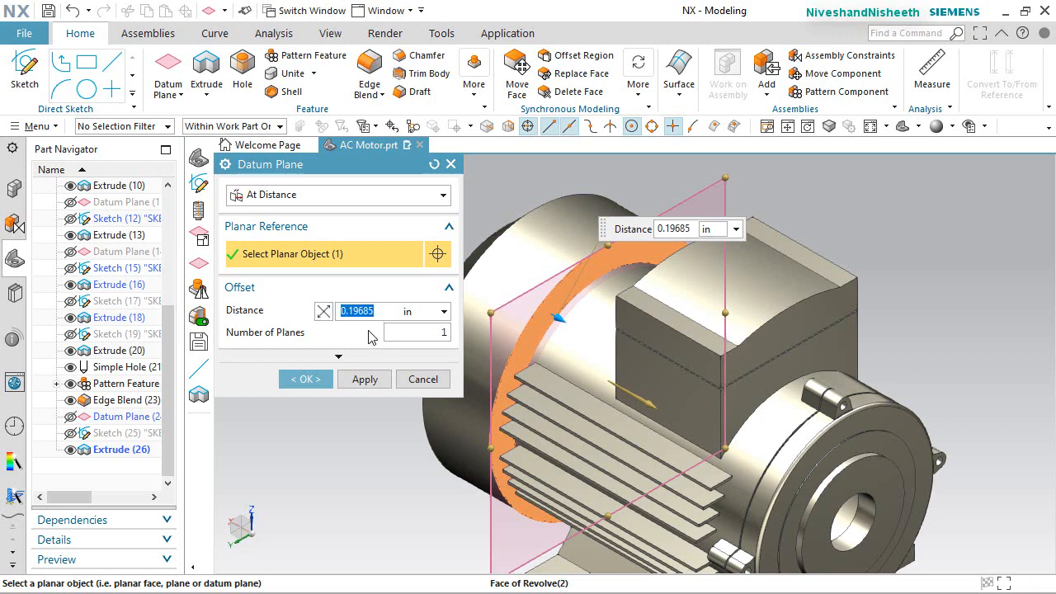
click(309, 385)
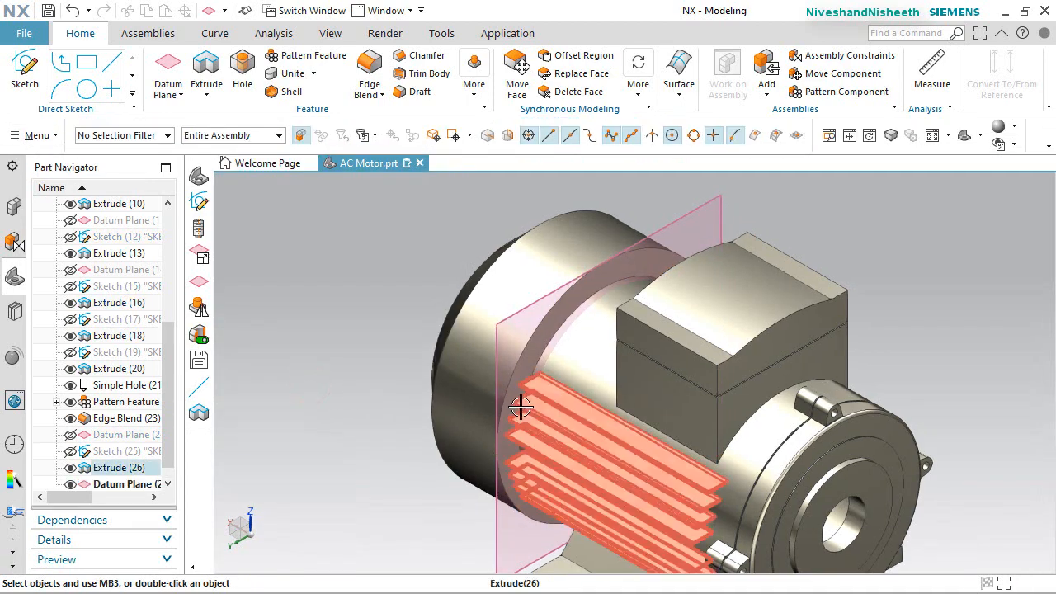
Start a sketch on the new datum plane beside the rim face
middle_drag(306, 384, 337, 346)
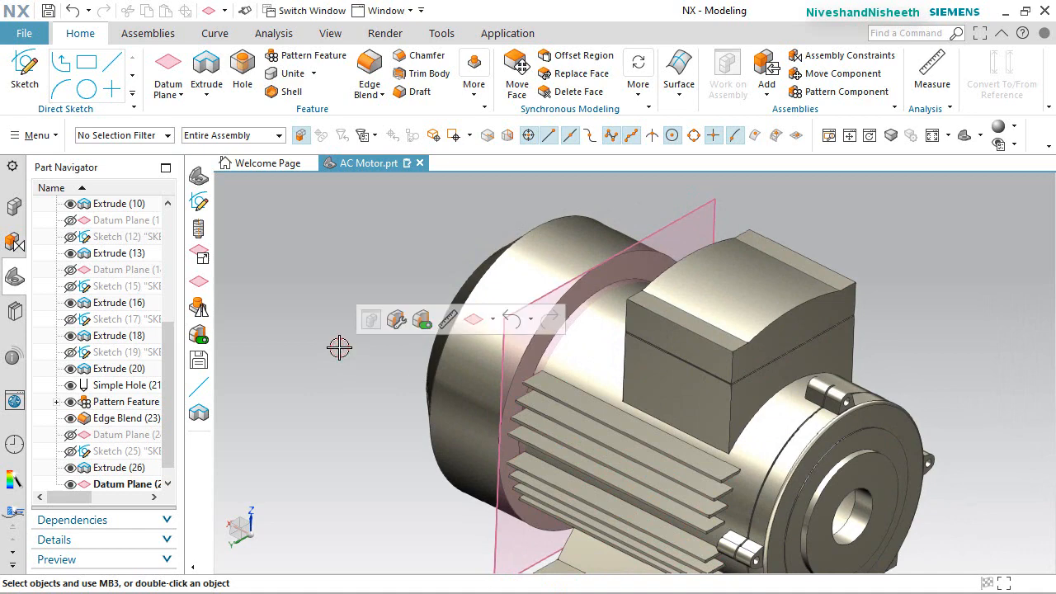
key(End)
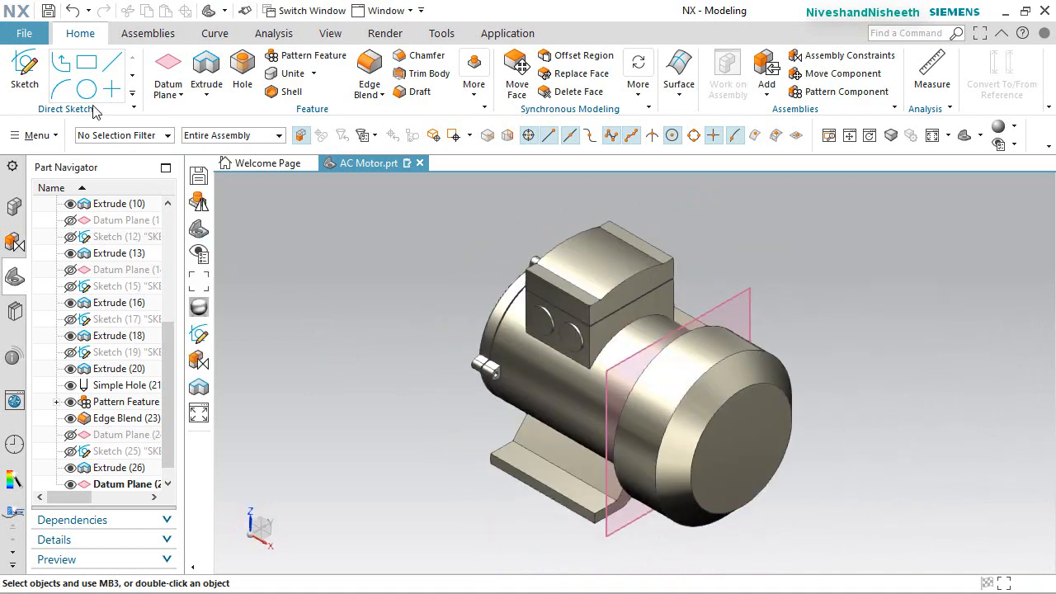
click(24, 72)
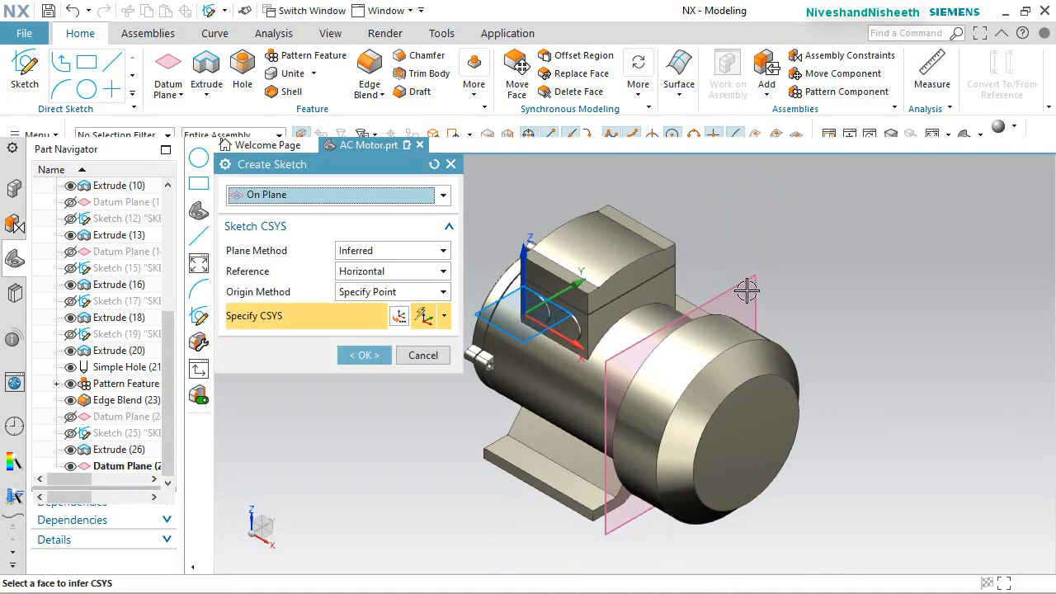
click(748, 290)
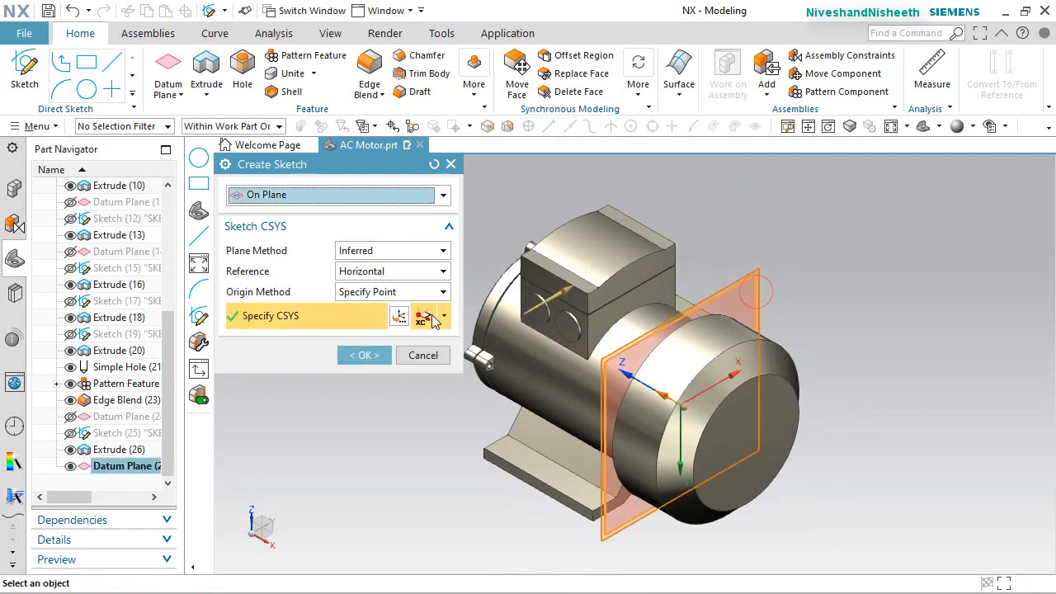
click(364, 354)
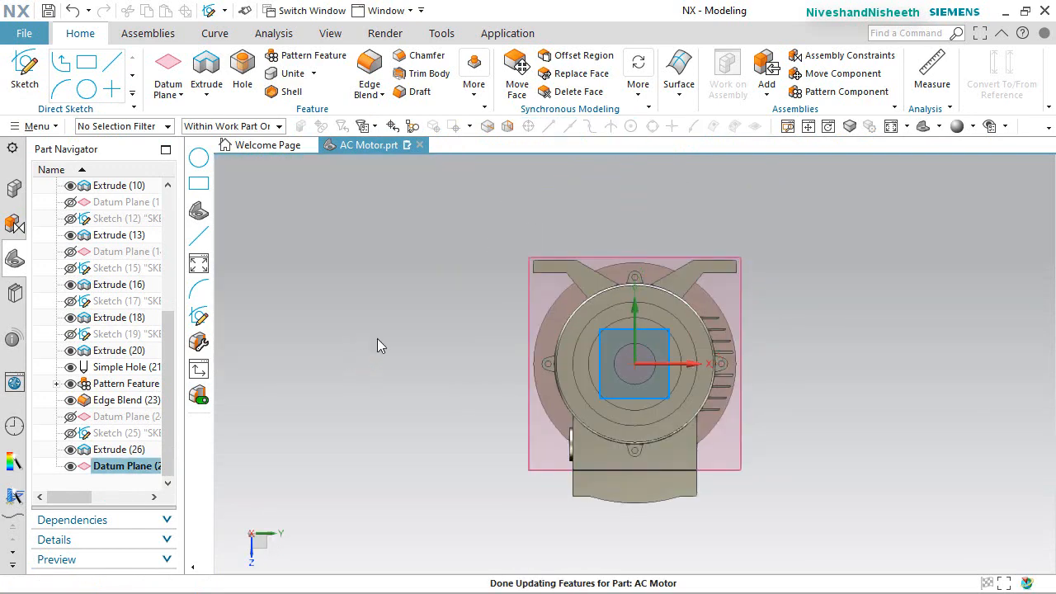
right_click(426, 238)
click(395, 241)
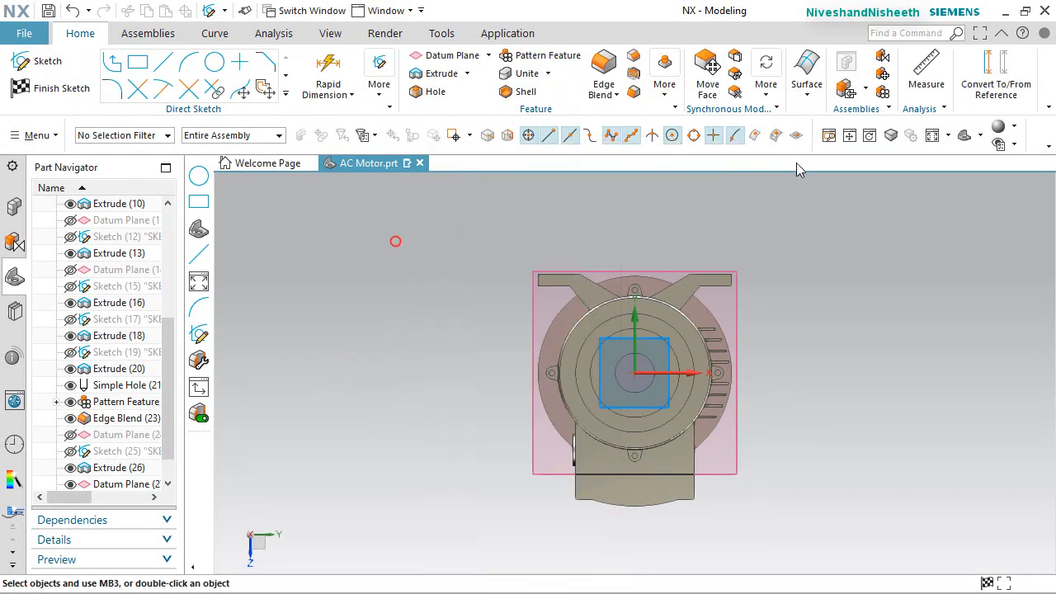
Project the circular edge where the motor barrel meets the rim face into the sketch
click(980, 135)
click(1013, 159)
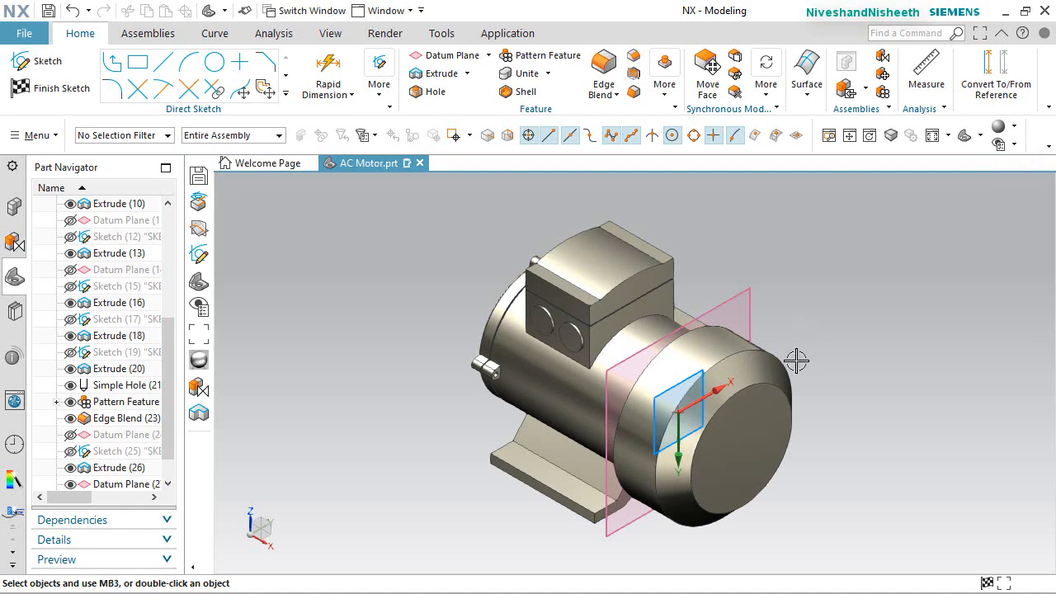
middle_drag(796, 361, 870, 349)
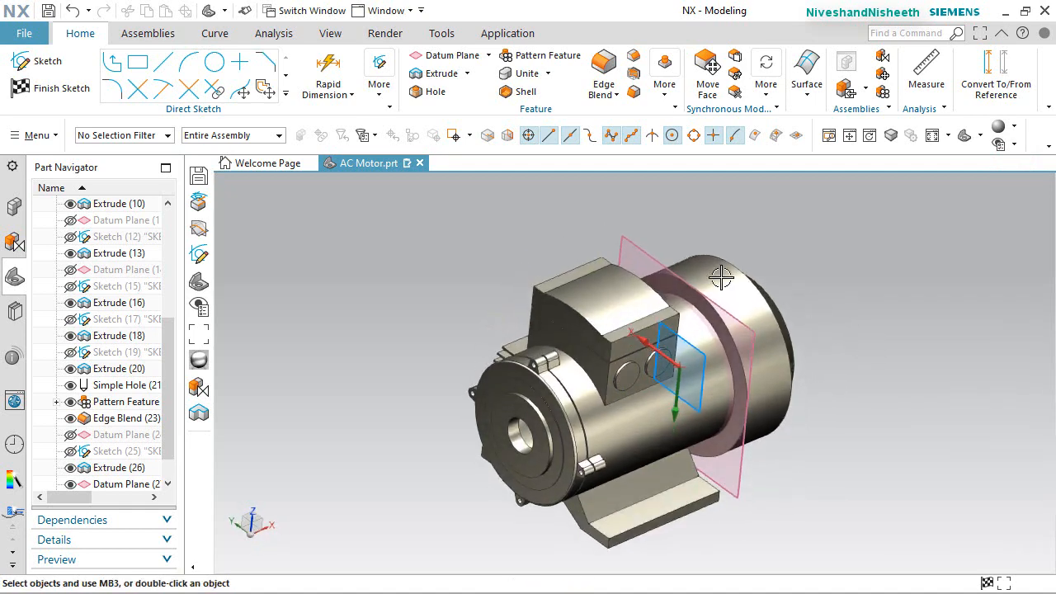
click(286, 97)
click(188, 221)
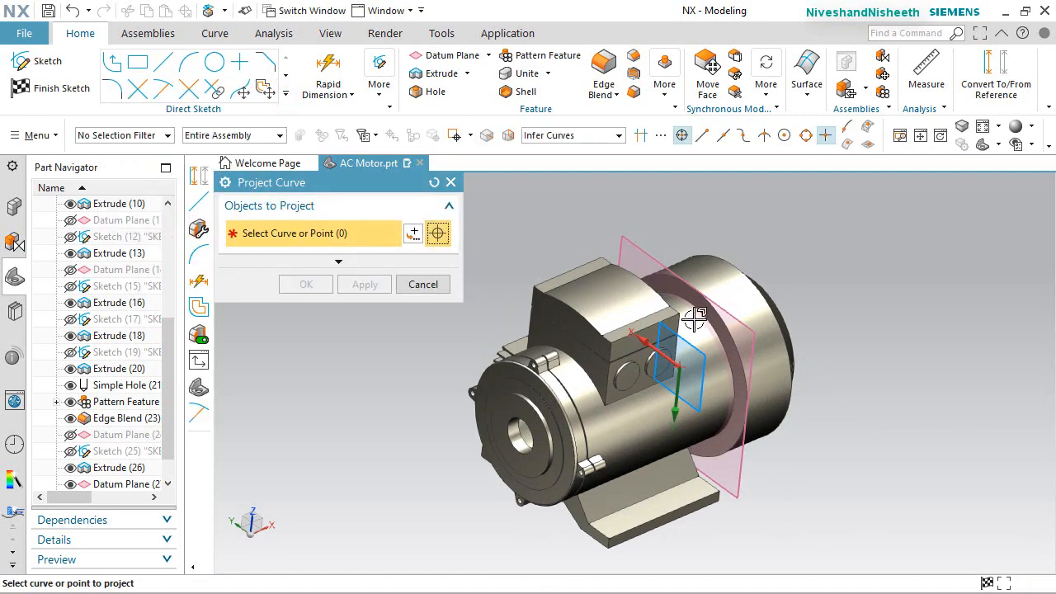
click(717, 332)
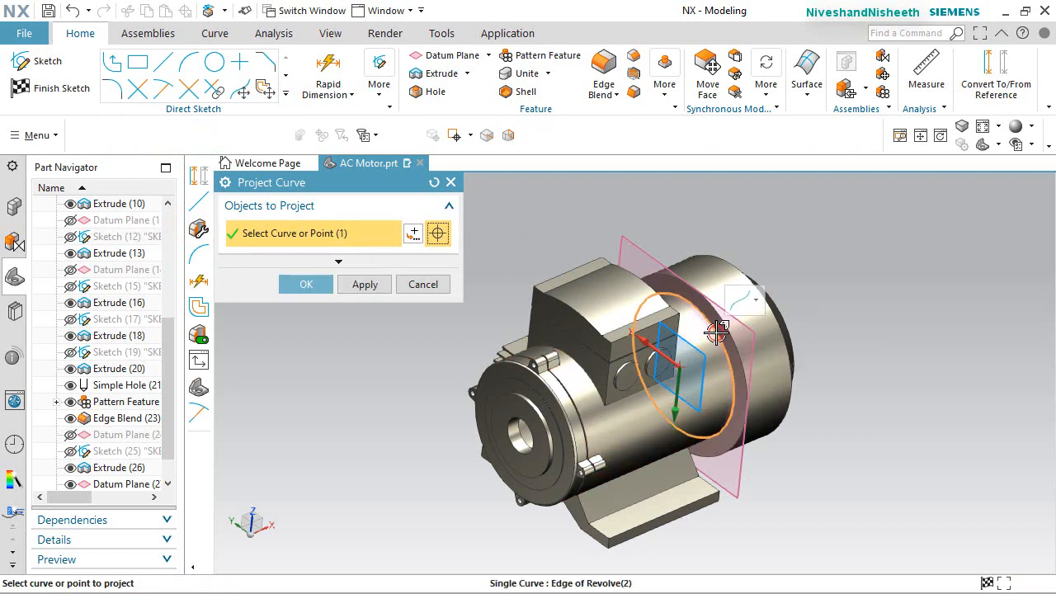
click(302, 284)
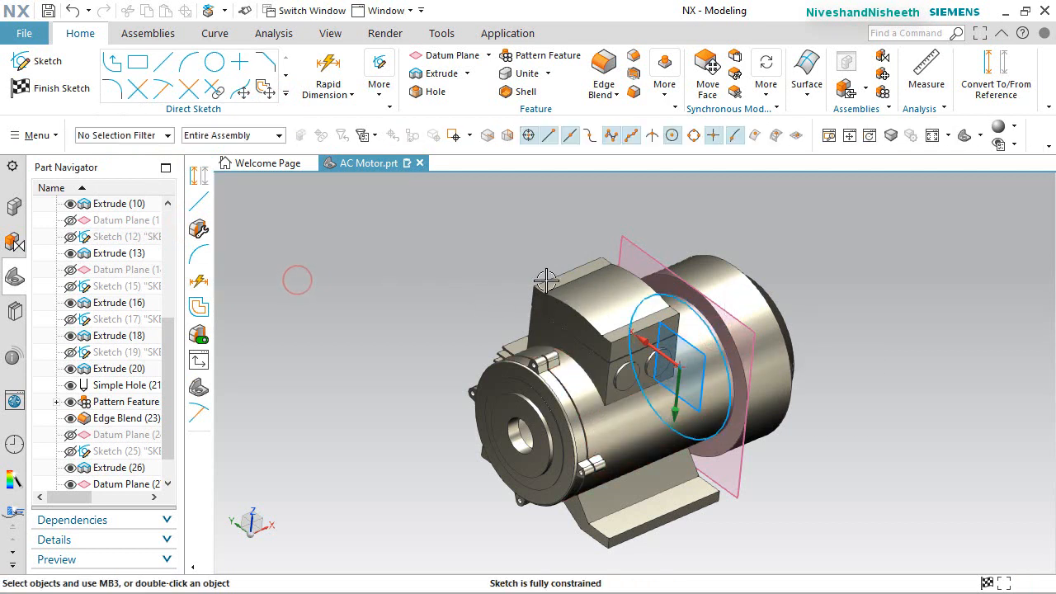
Clip the model with a one-plane section at the sketch plane, using absolute orientation, the Z plane and zero offset
key(ctrl+q)
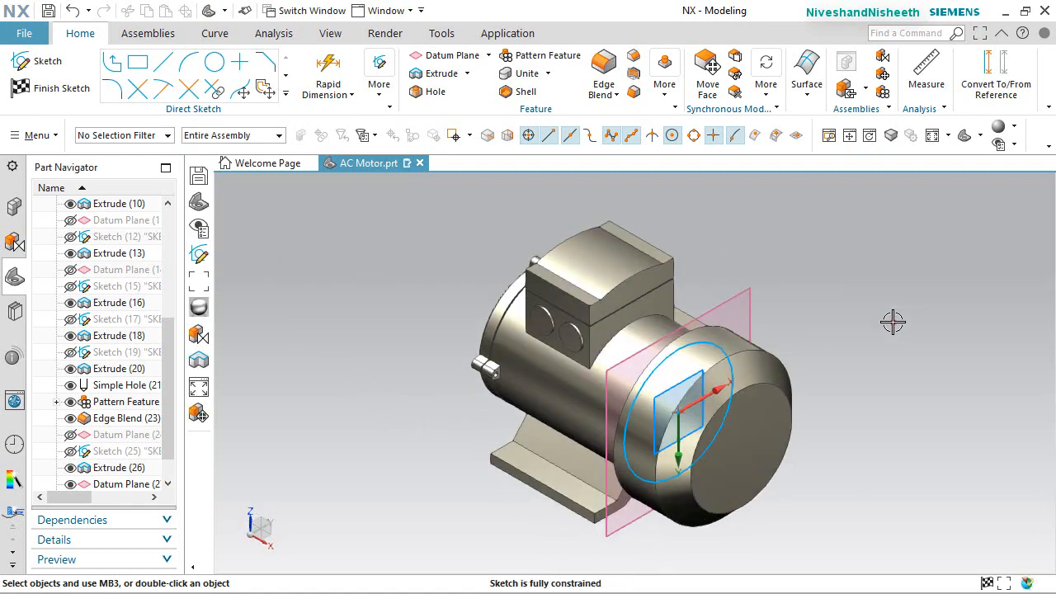
click(330, 33)
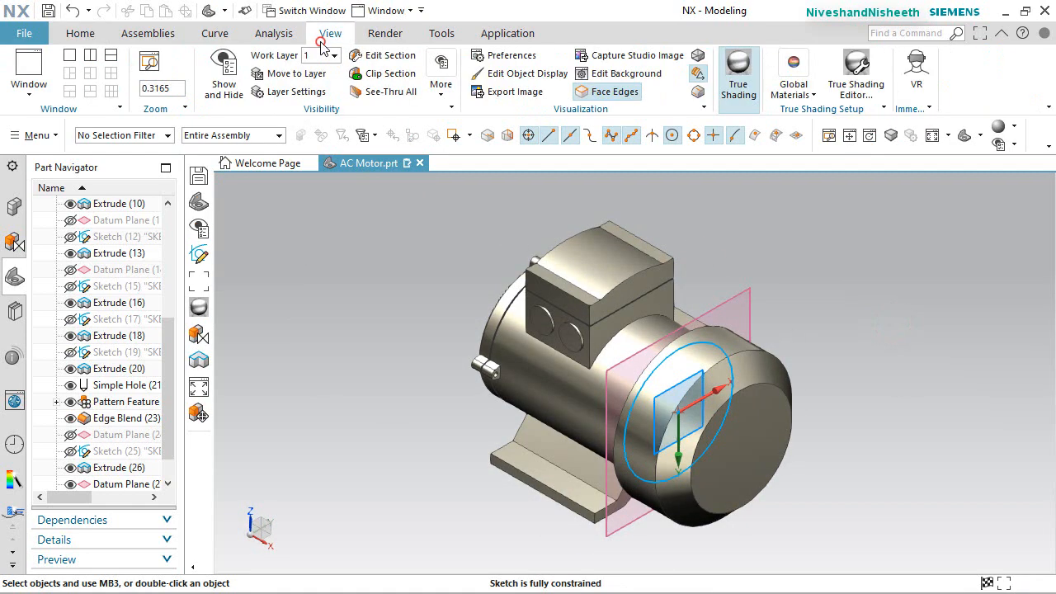
click(382, 54)
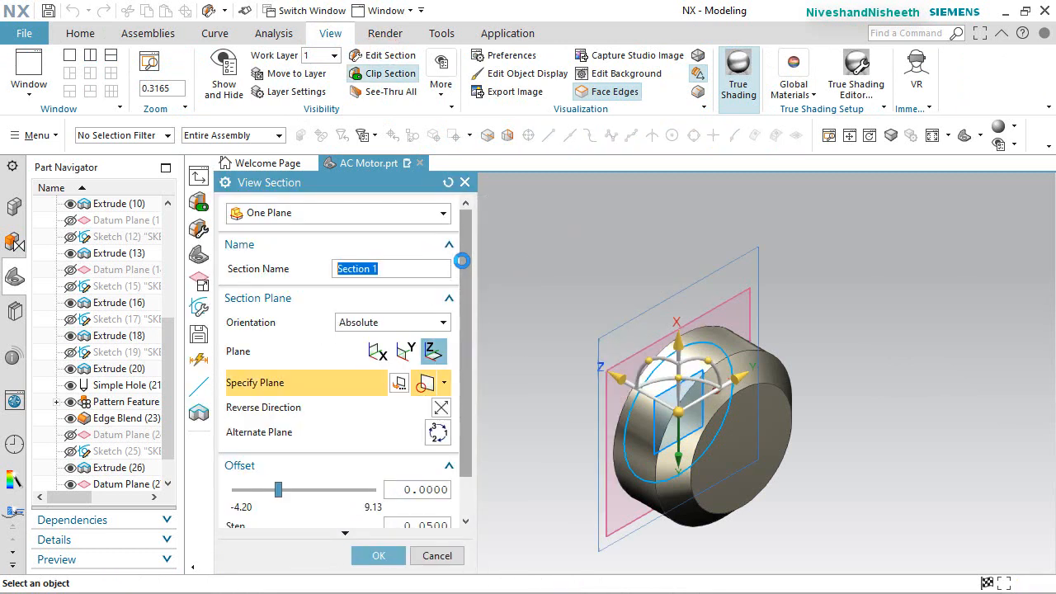
middle_click(401, 385)
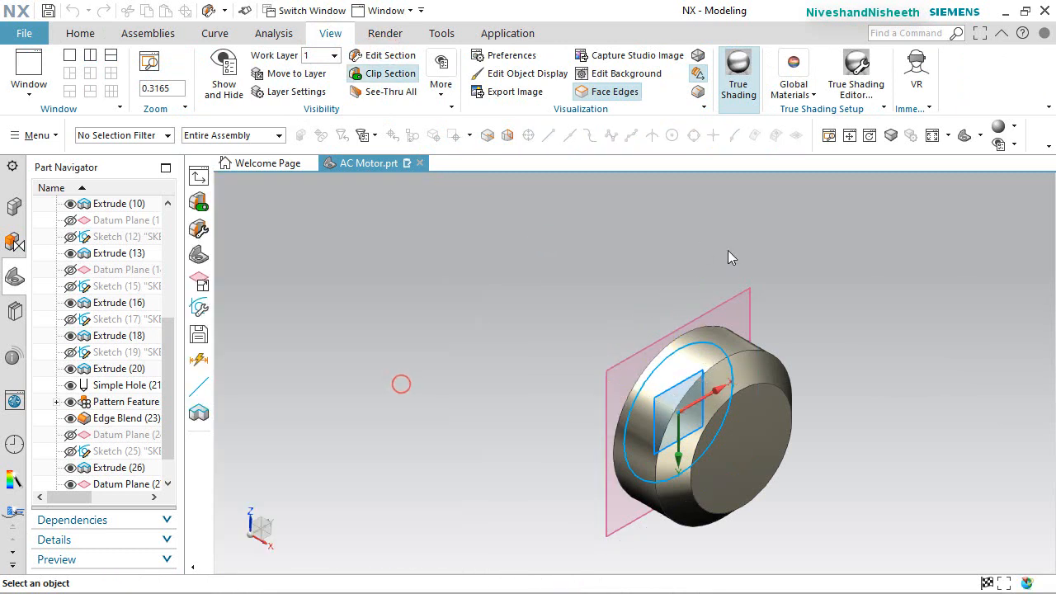
Define the section plane through the new datum plane and accept the one-plane section view
click(746, 295)
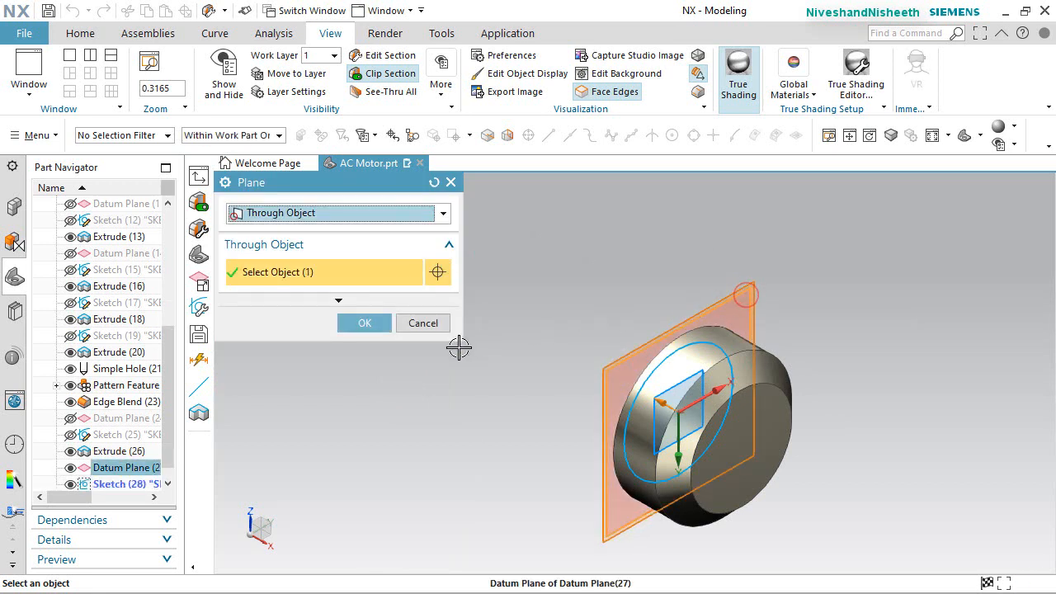
click(365, 323)
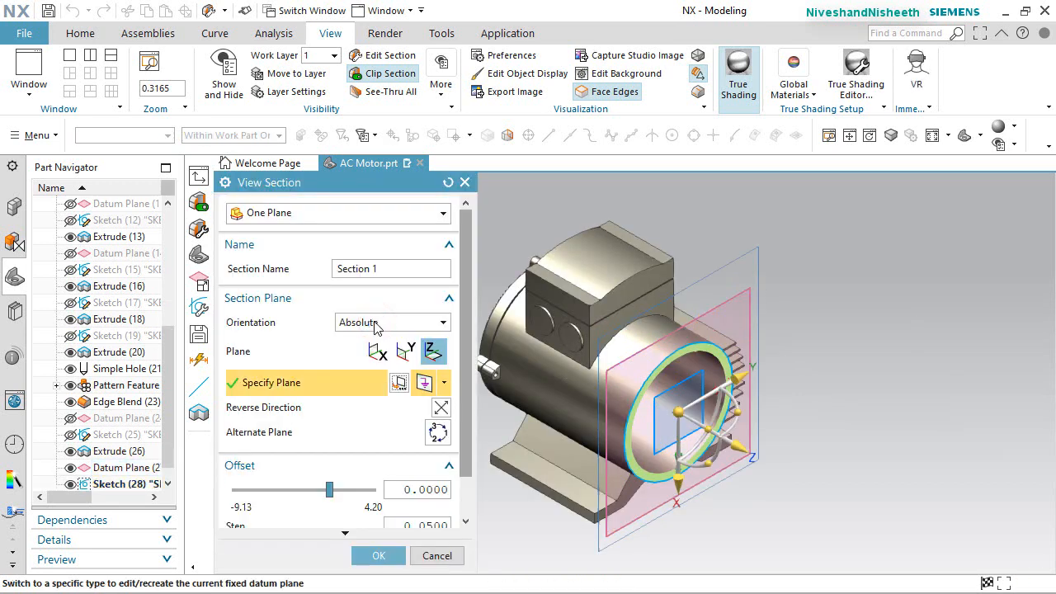
click(373, 557)
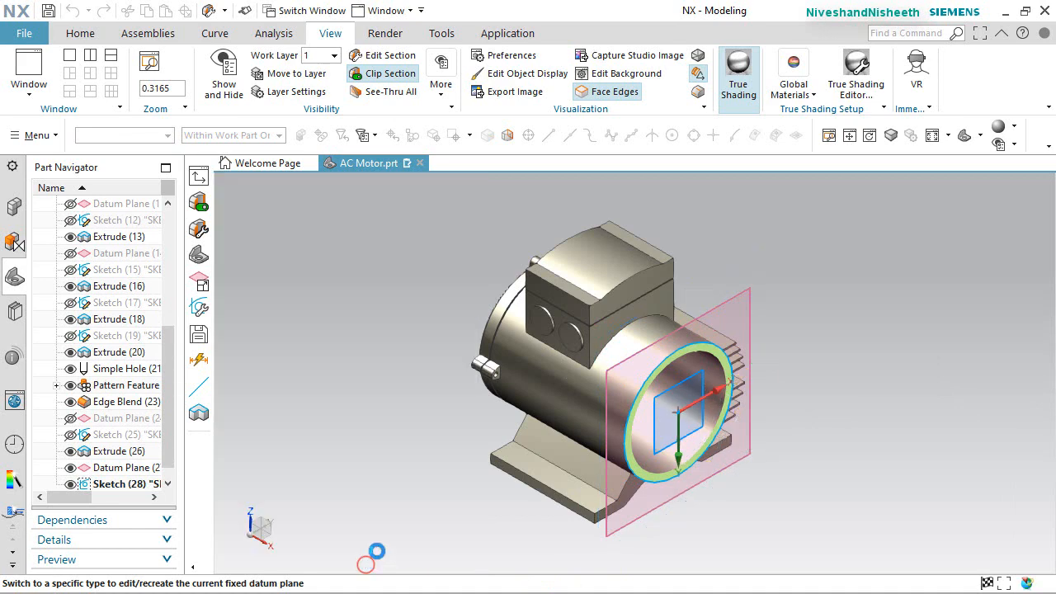
Convert the projected circle around the motor barrel to a reference curve
middle_drag(770, 513, 740, 500)
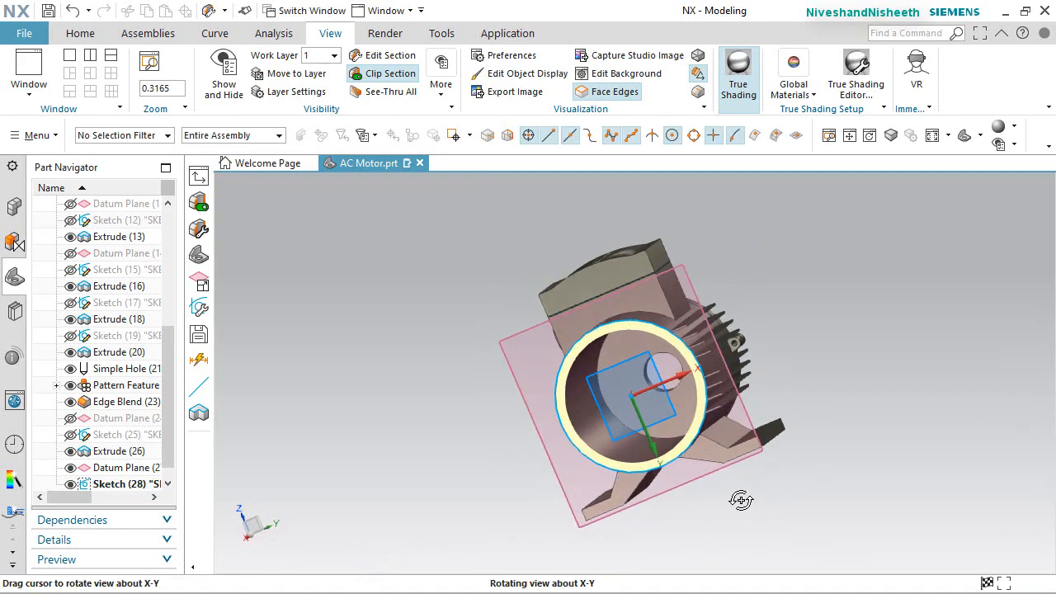
right_drag(898, 337, 868, 340)
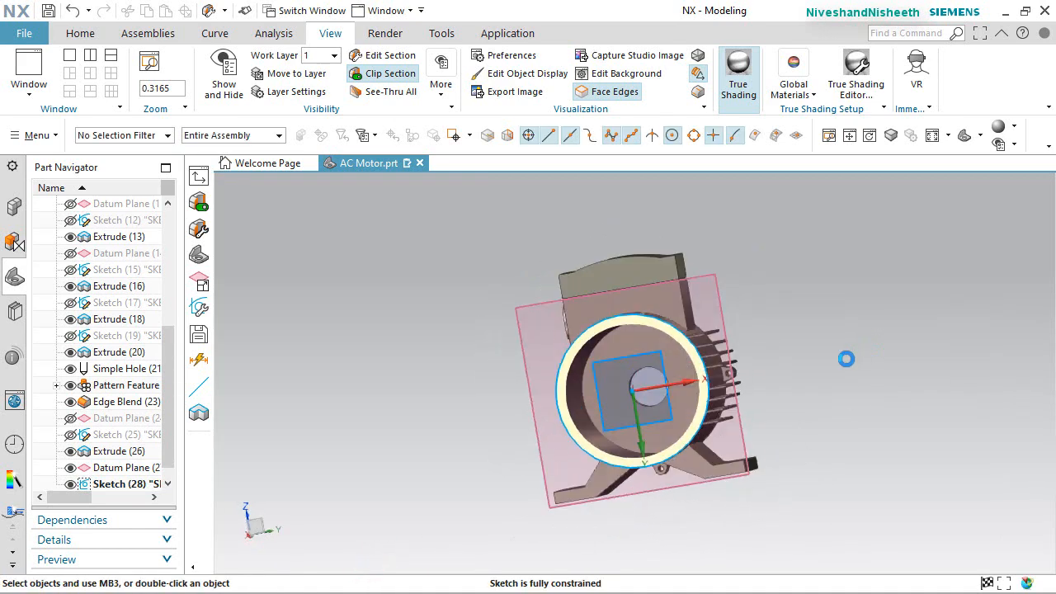
scroll(679, 412, up, 1)
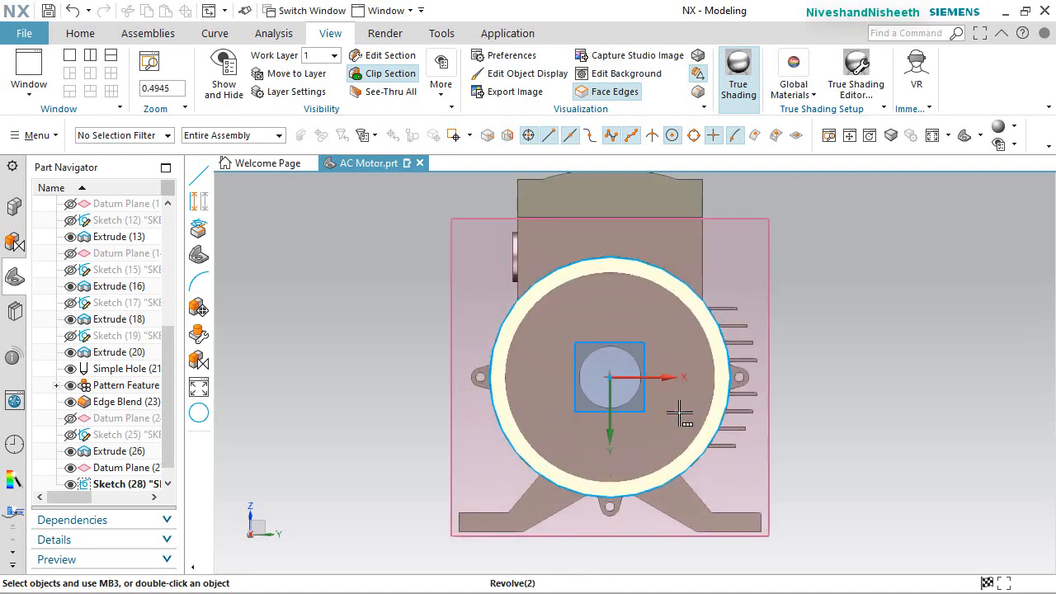
click(80, 34)
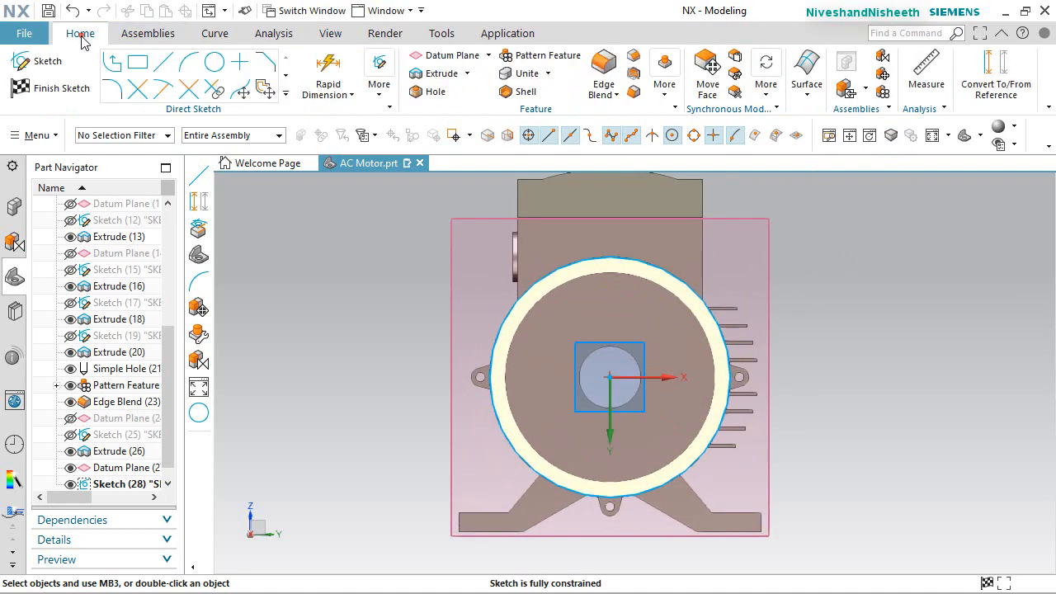
click(996, 73)
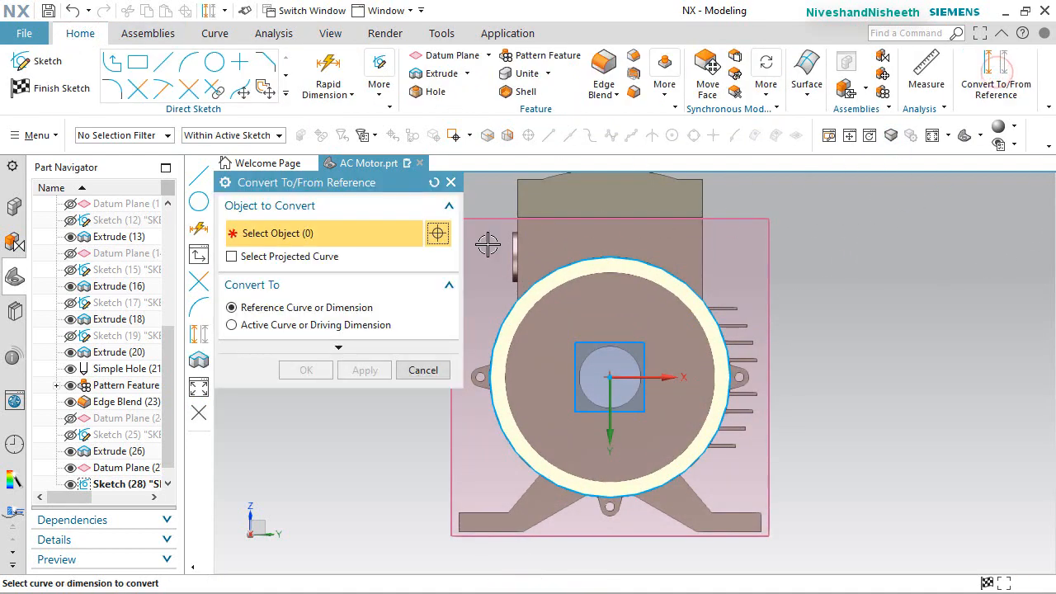
drag(465, 214, 773, 556)
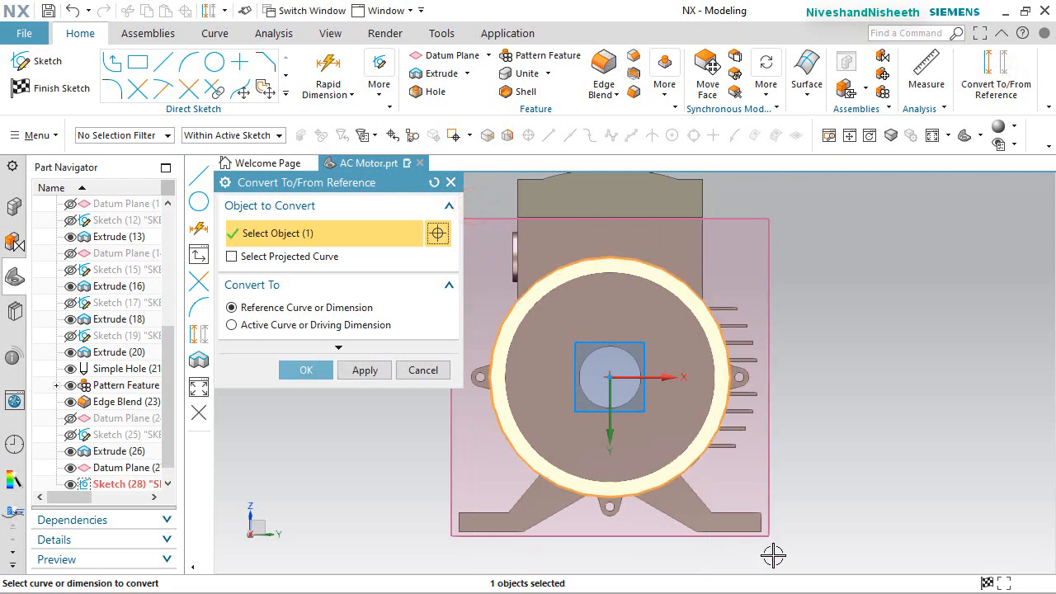
click(303, 373)
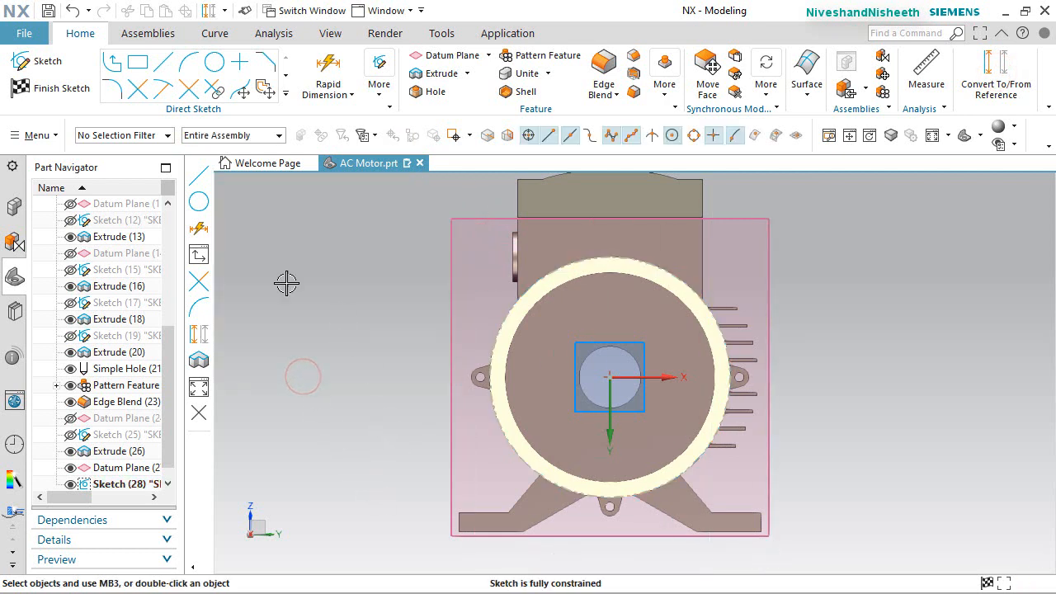
Draw a vertical line about 3.5 in long from the circle's center up past its rim
click(162, 65)
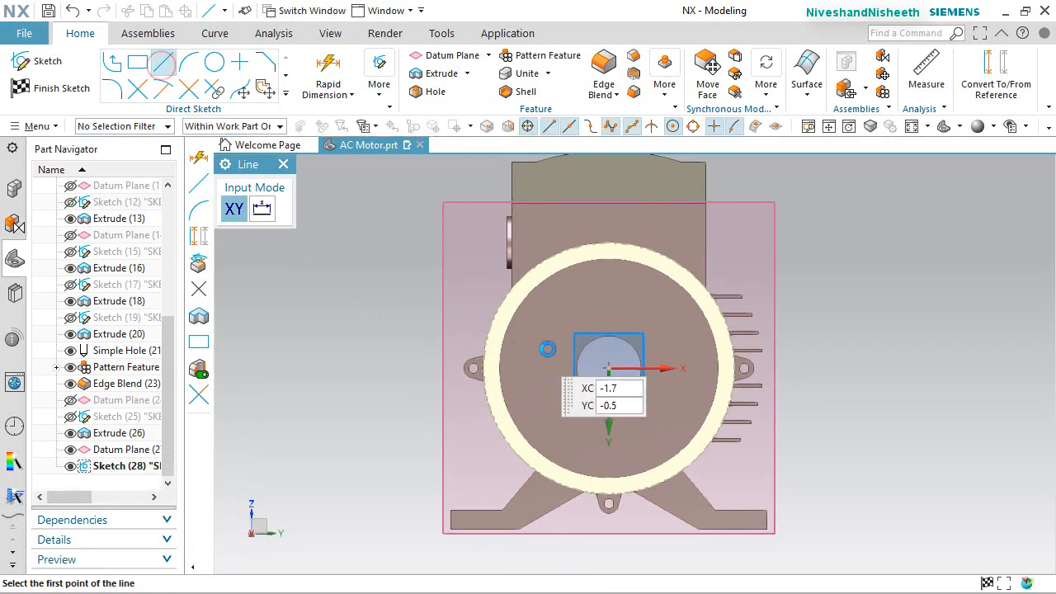
click(607, 368)
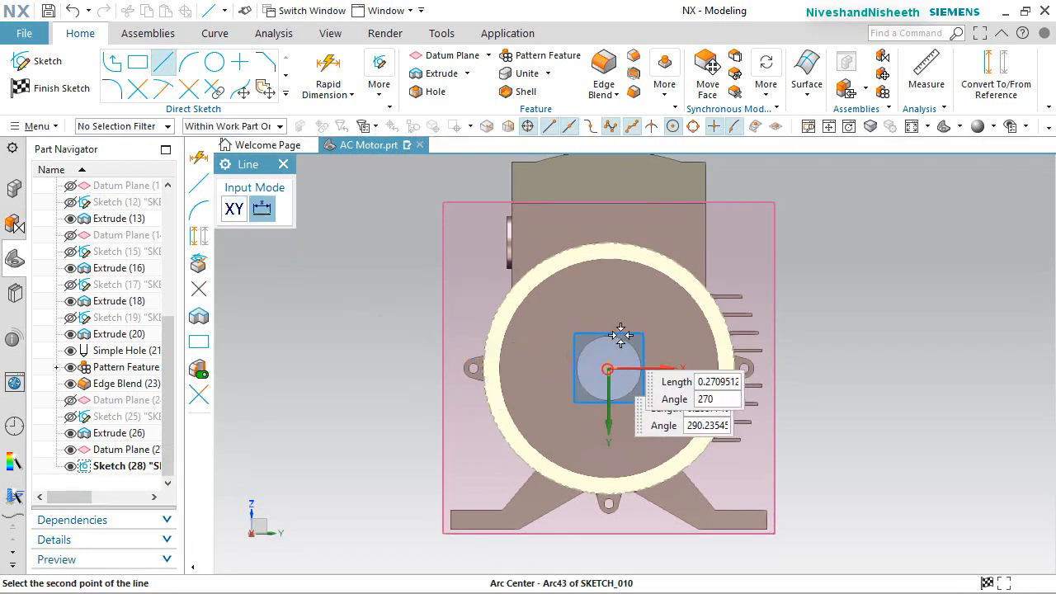
click(609, 225)
key(Escape)
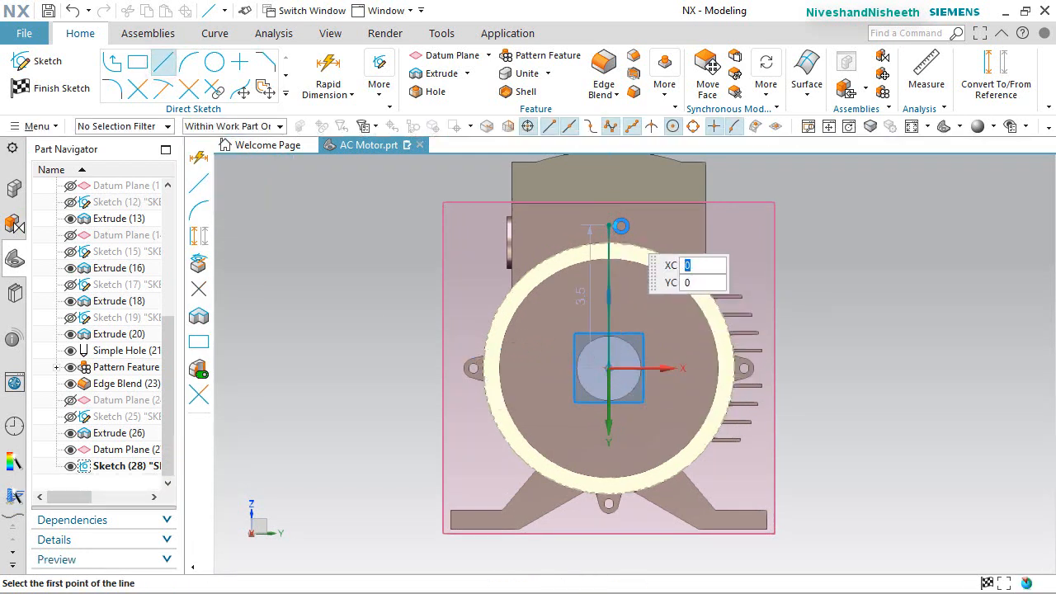
Trim the vertical line's end beyond the circle and convert the remaining line to a reference centerline
click(141, 98)
scroll(611, 248, up, 3)
click(615, 245)
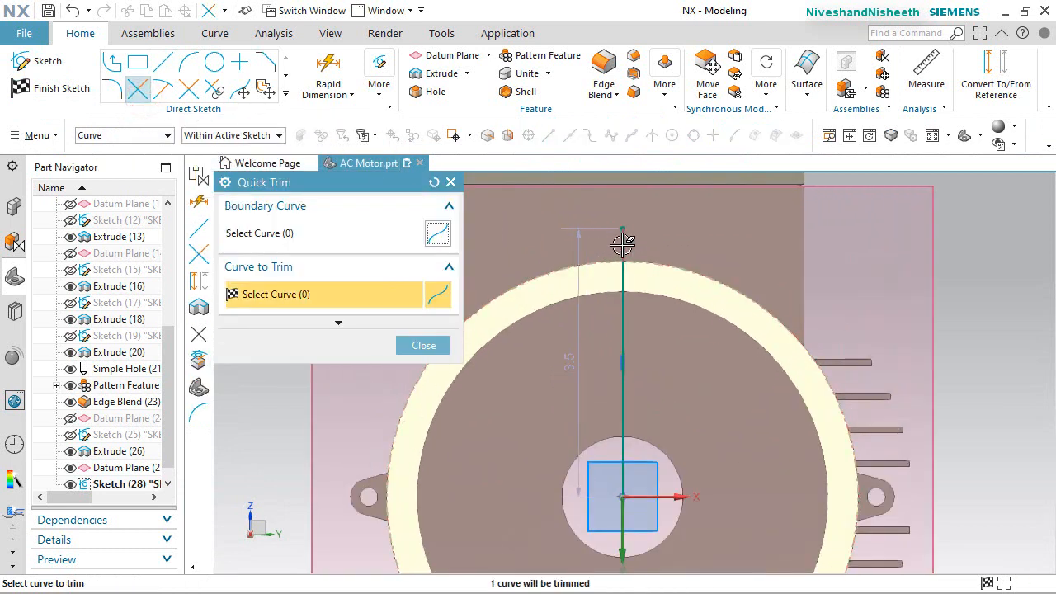
click(436, 346)
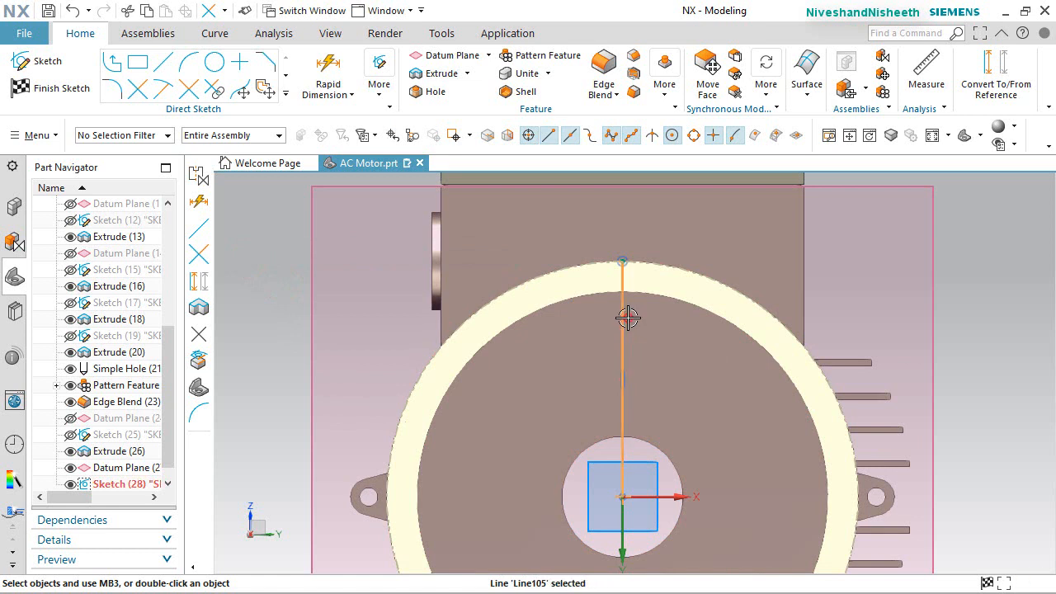
click(628, 318)
click(714, 270)
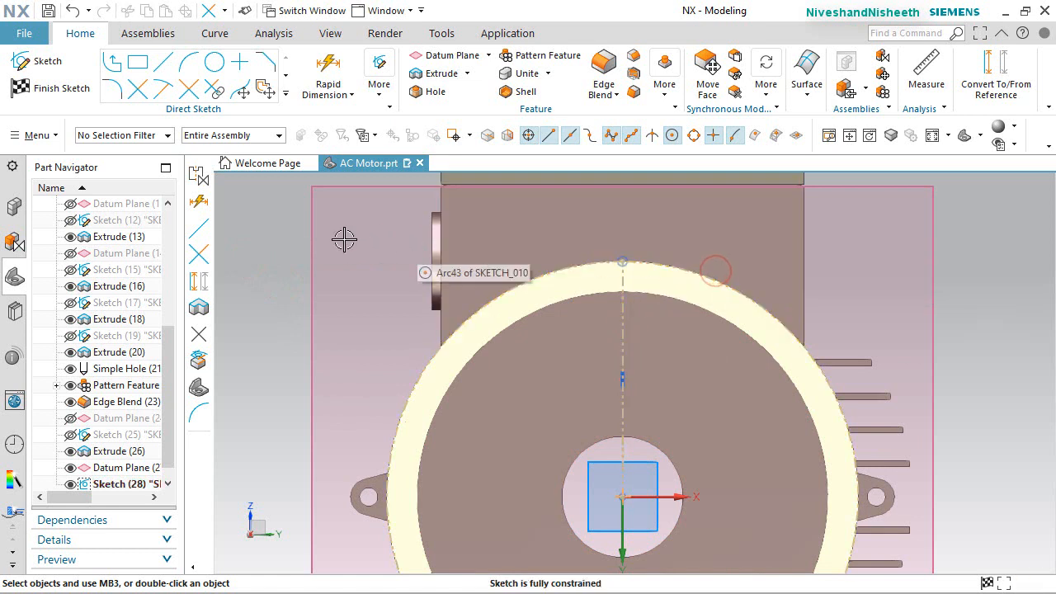
Draw a vertical line about 0.36 in long above the circle, about 0.43 in to the right of the centerline
click(326, 343)
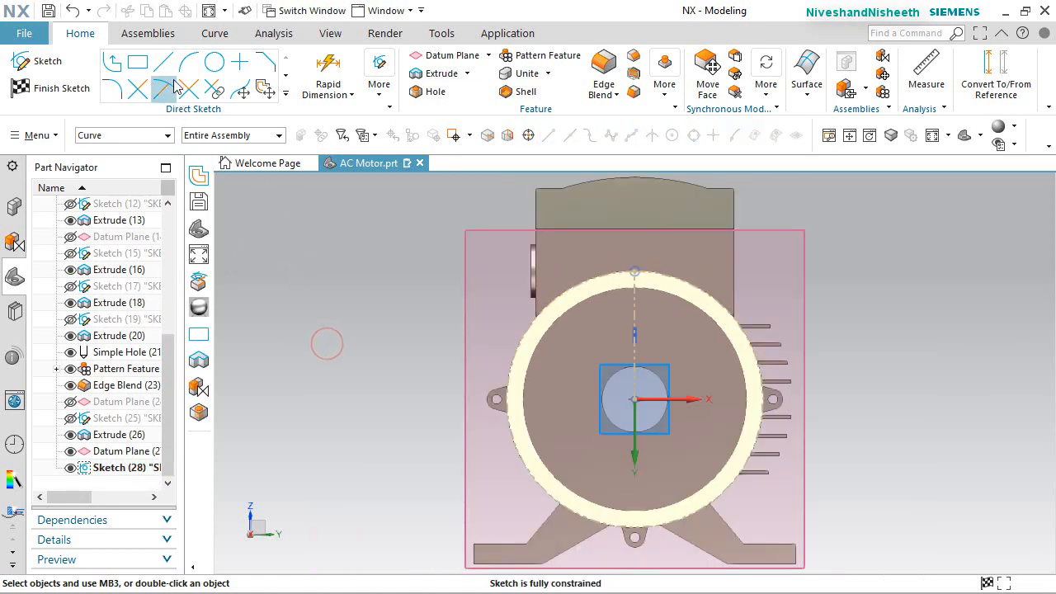
click(167, 56)
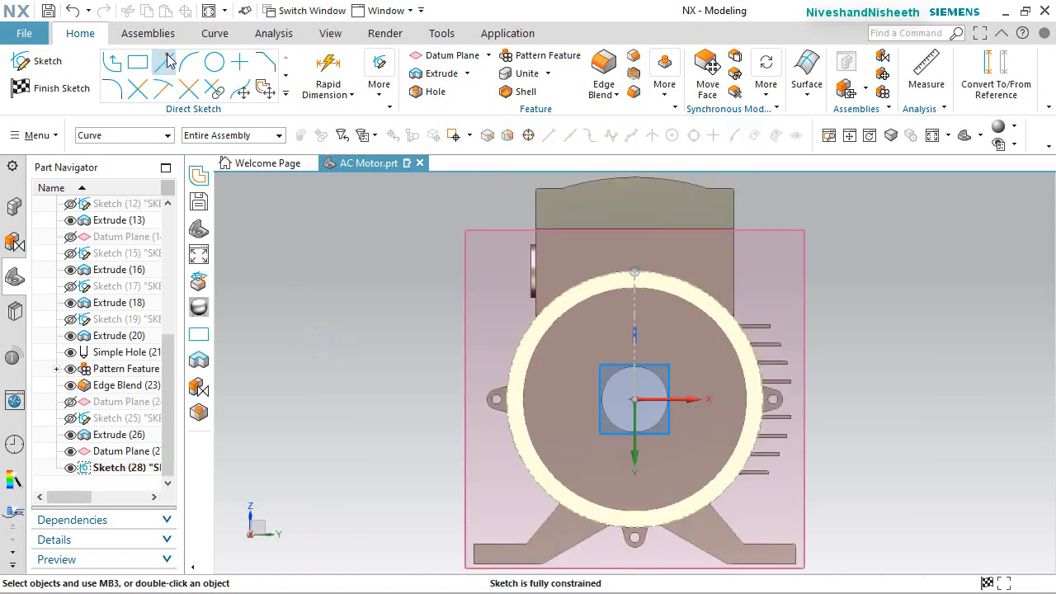
scroll(693, 230, up, 5)
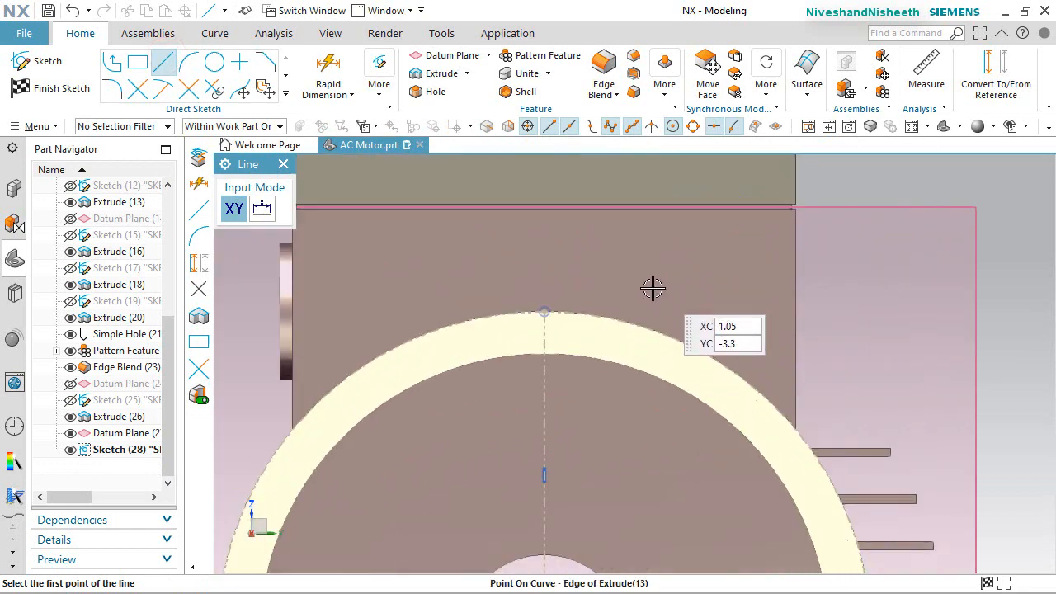
scroll(603, 268, up, 3)
click(580, 245)
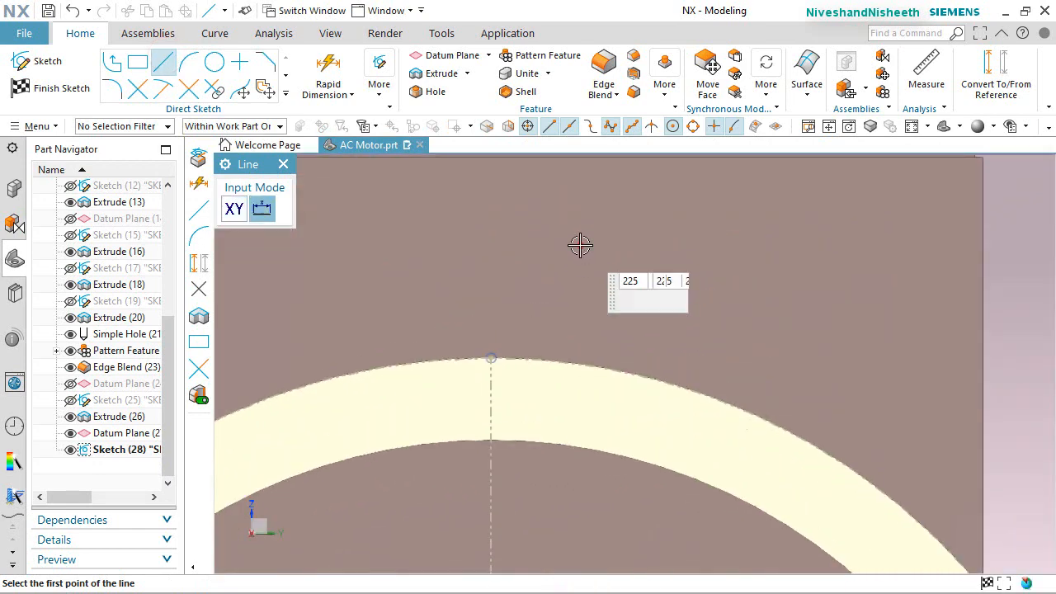
click(580, 245)
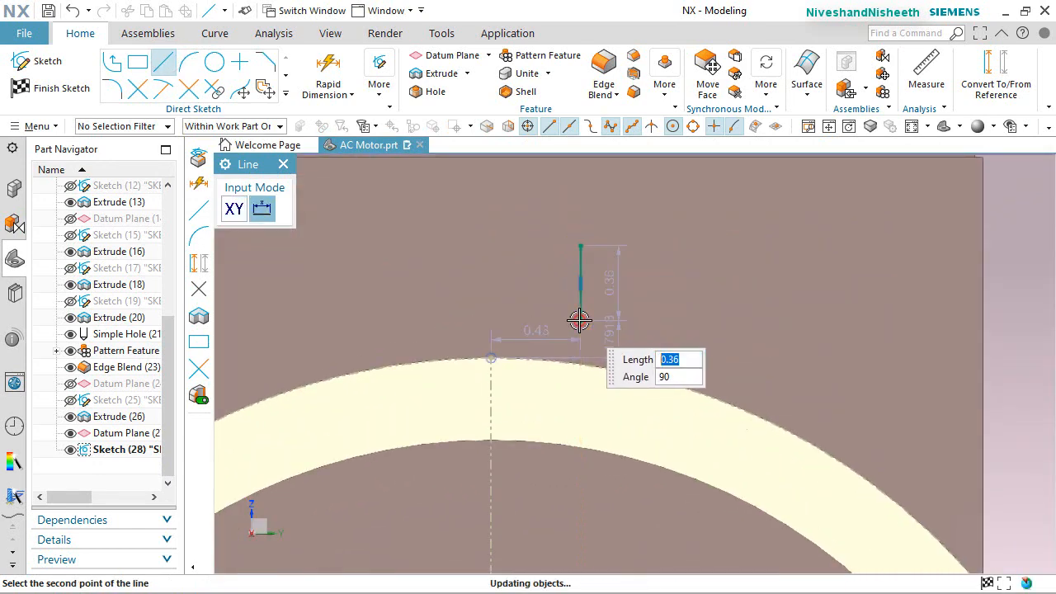
click(579, 320)
Draw a horizontal line about 0.13 in long from the vertical line's upper end, and a second vertical line about 0.25 in down from it
click(581, 245)
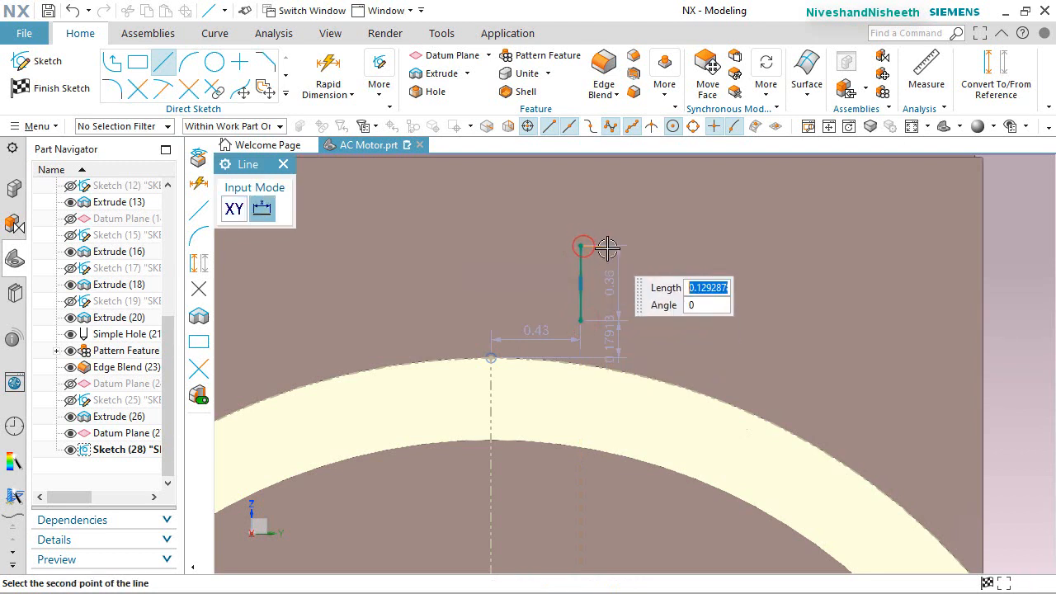
click(607, 247)
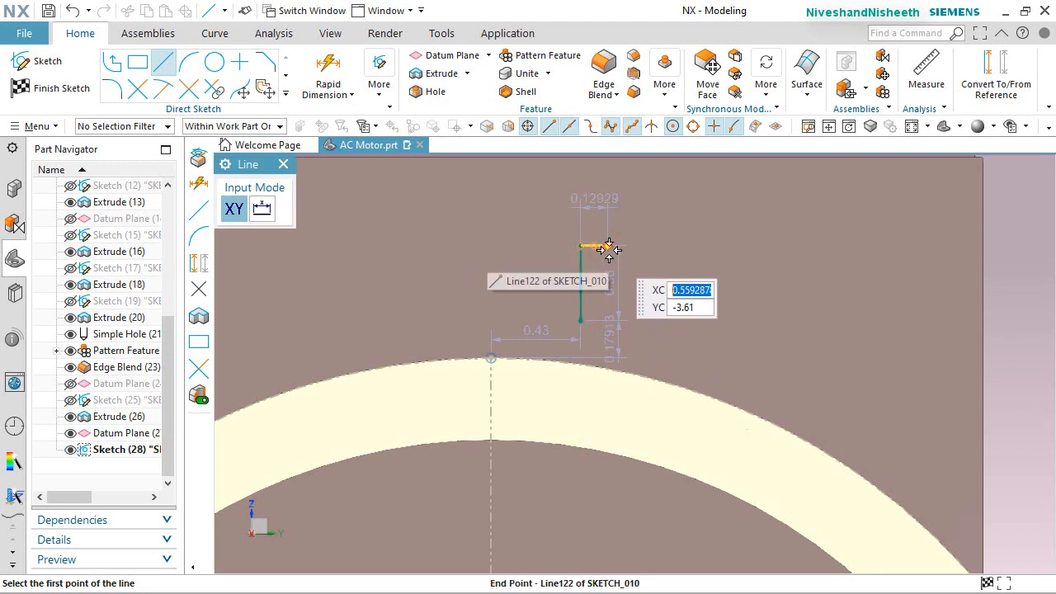
click(608, 247)
scroll(606, 289, up, 3)
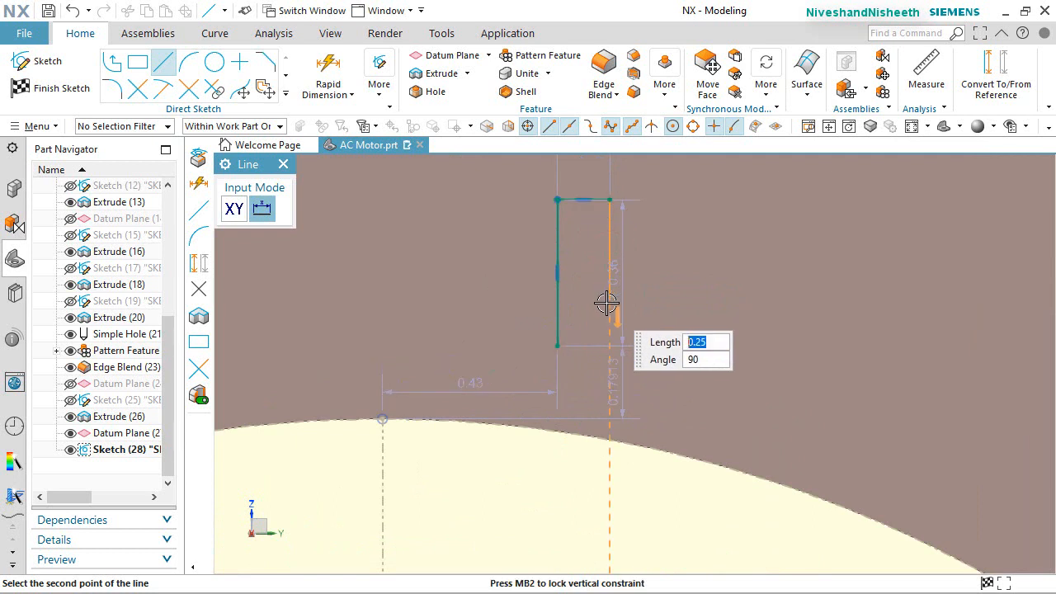
click(608, 301)
key(Escape)
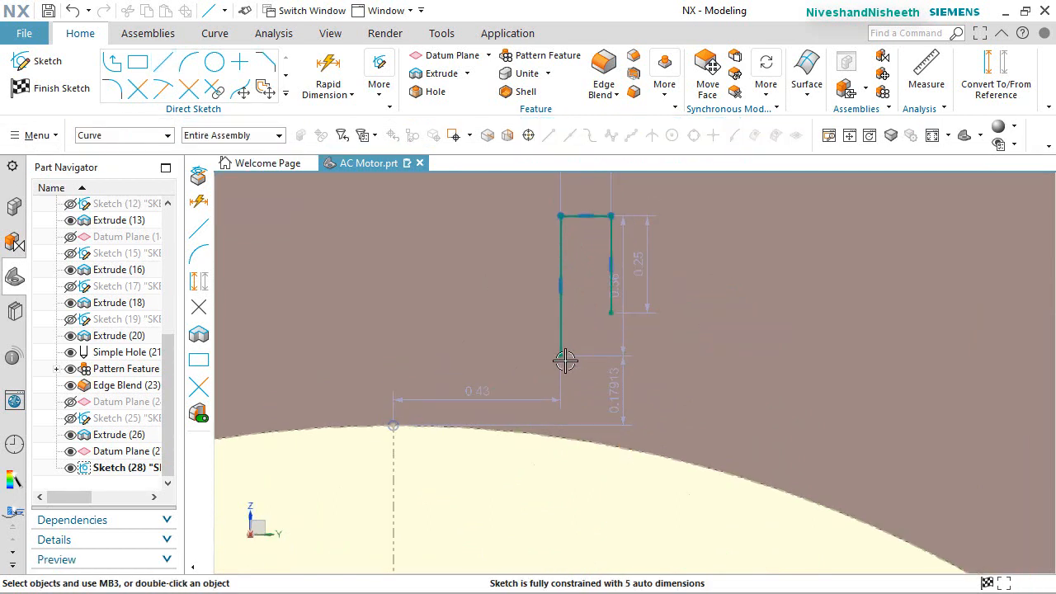
Extend both vertical fin lines down to the reference circle with Quick Extend
click(162, 89)
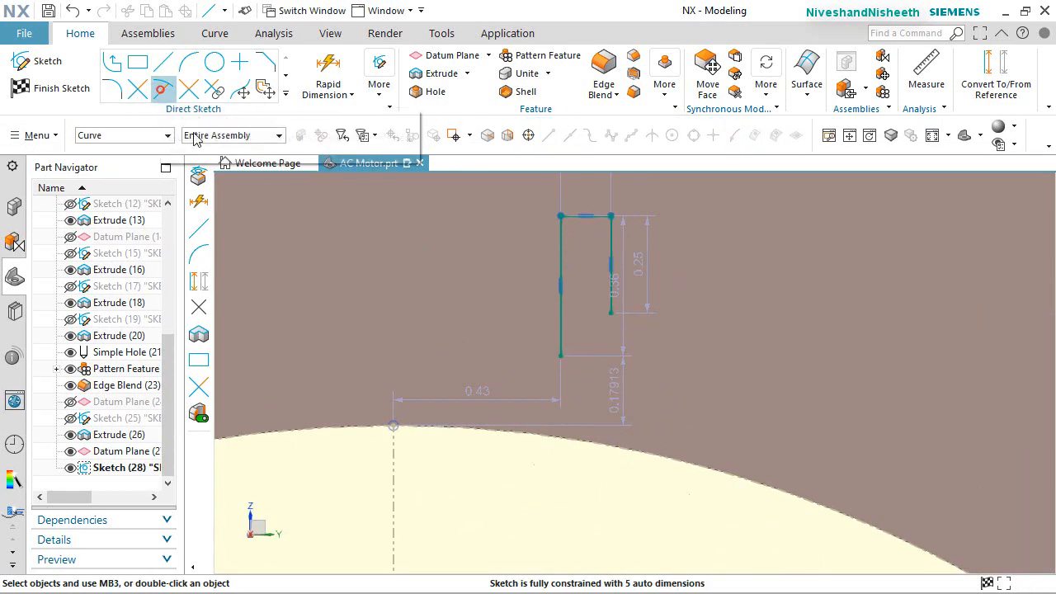
click(563, 332)
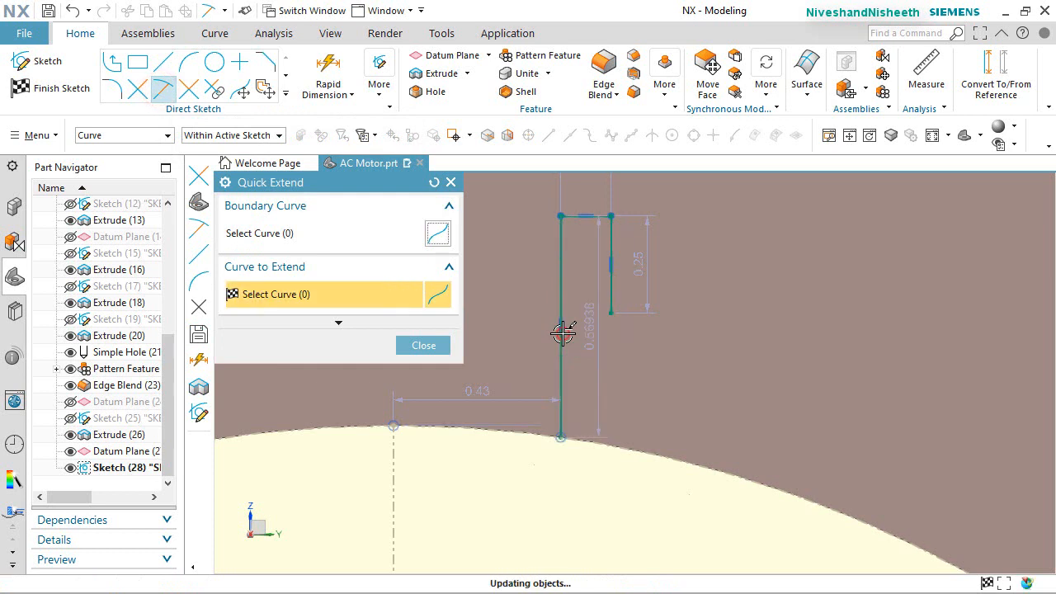
click(611, 297)
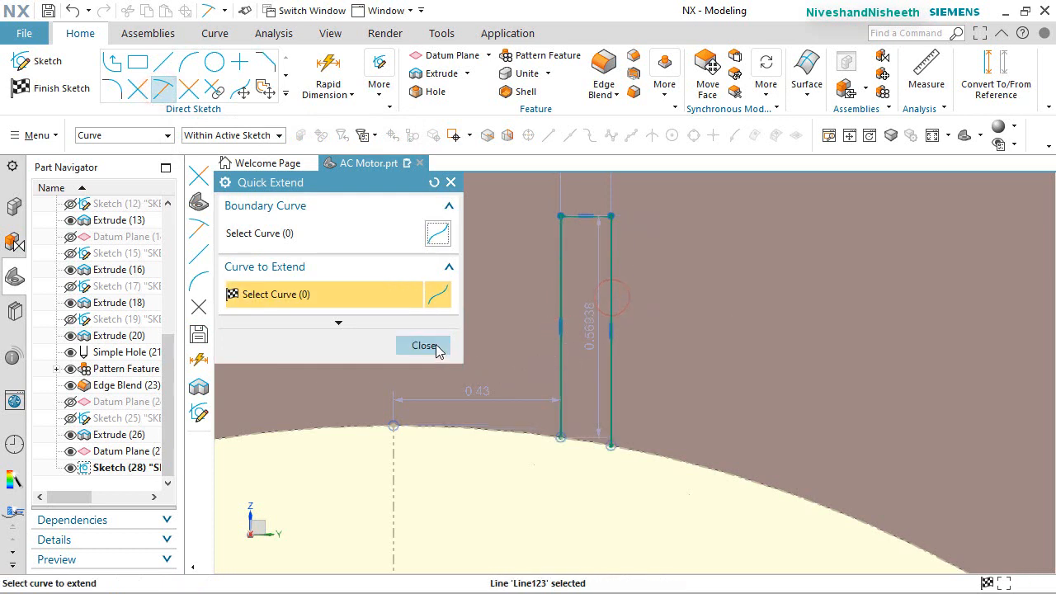
click(436, 346)
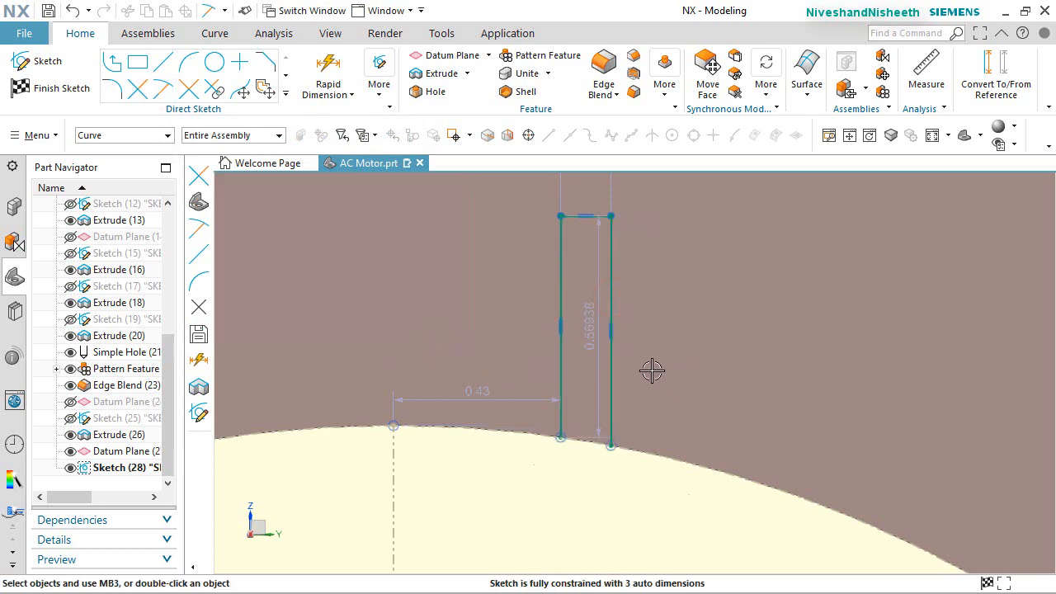
Dimension the distance between the centerline and the nearer vertical fin line and set it to 0.27559 in
click(328, 70)
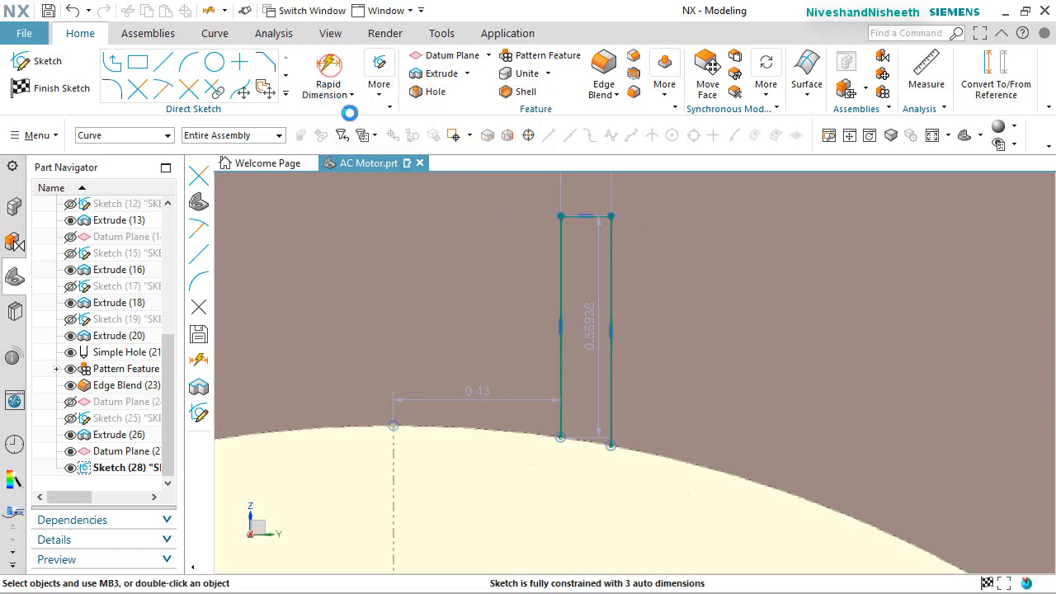
scroll(665, 276, down, 3)
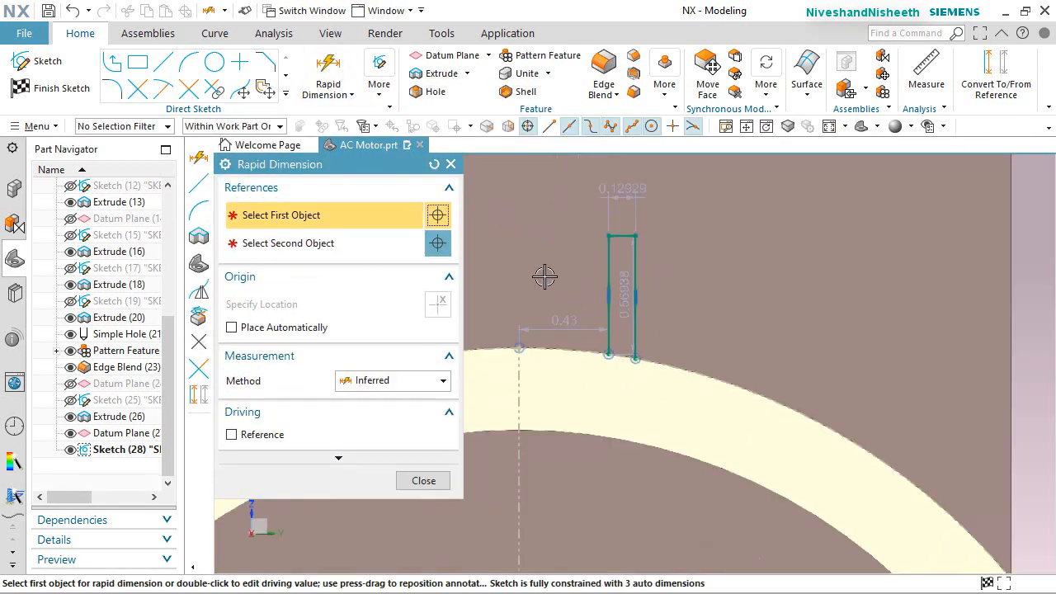
scroll(543, 277, up, 1)
click(625, 267)
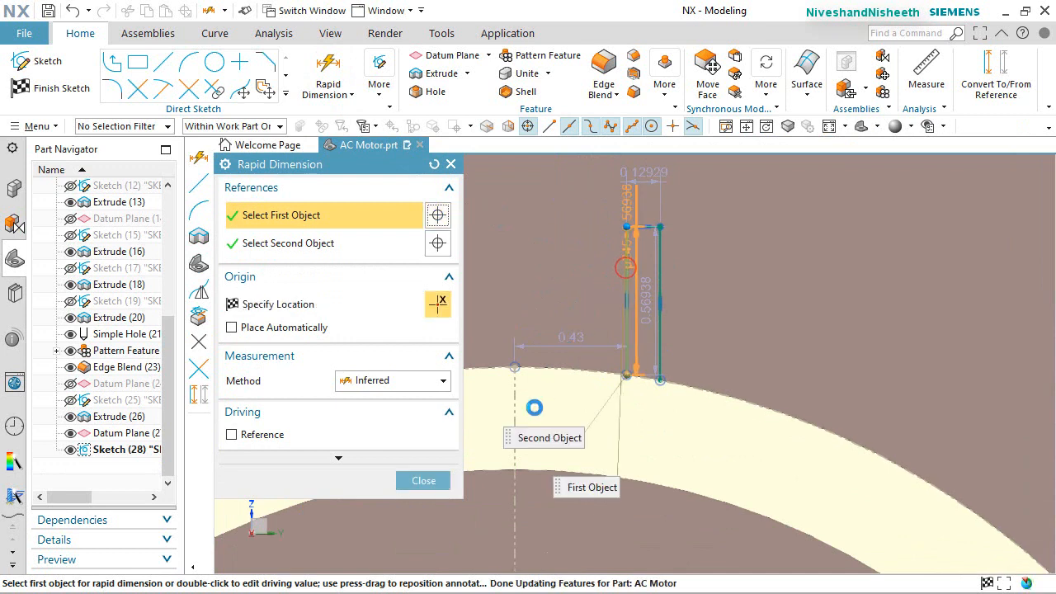
click(513, 414)
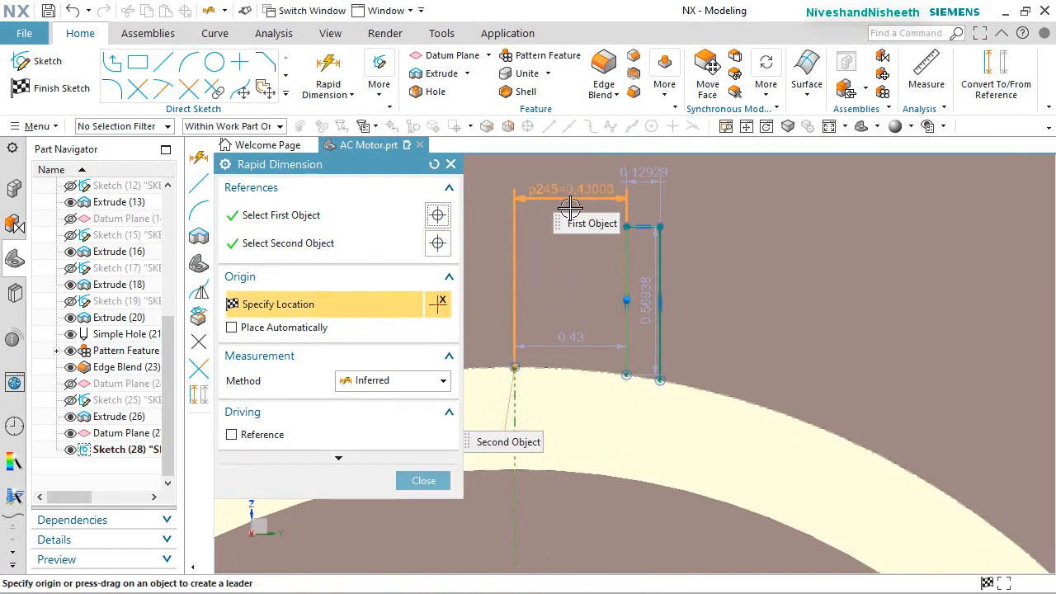
click(570, 207)
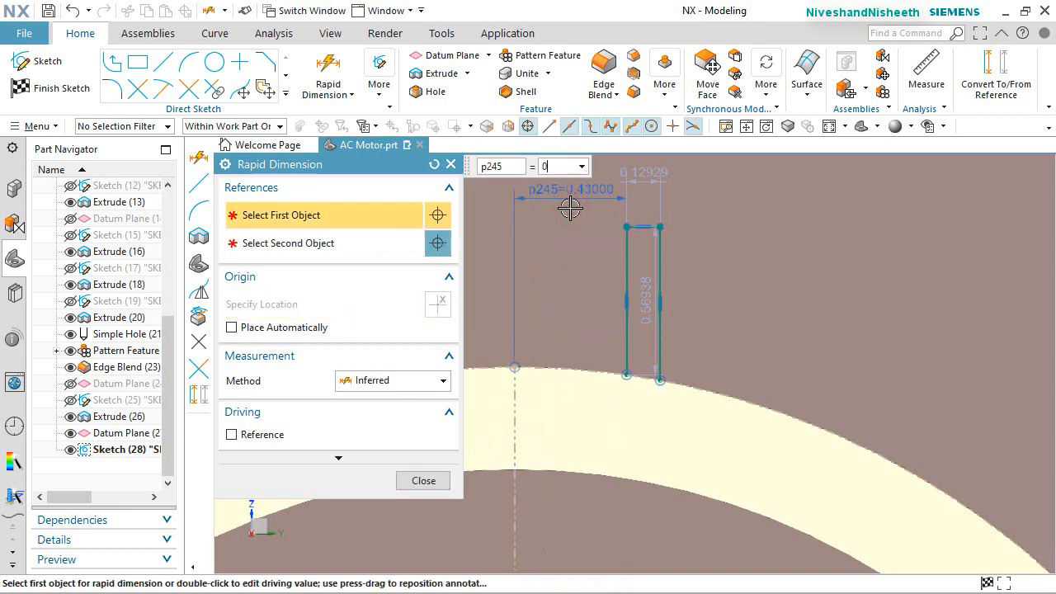
text(0.27559)
key(Return)
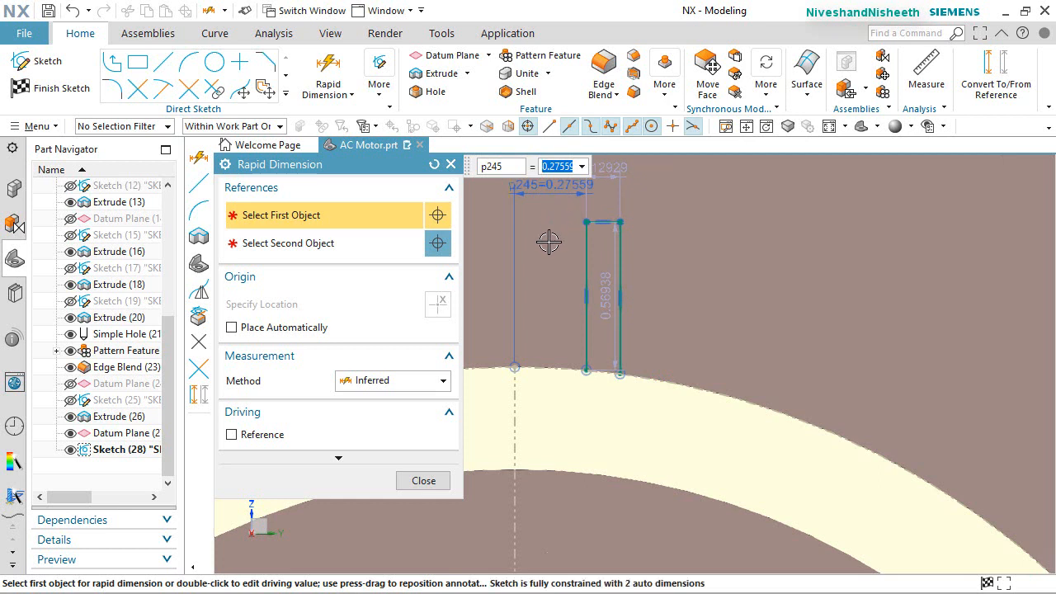
Dimension the length of the fin's vertical line nearer the centerline and set it to 0.70866 in
click(584, 262)
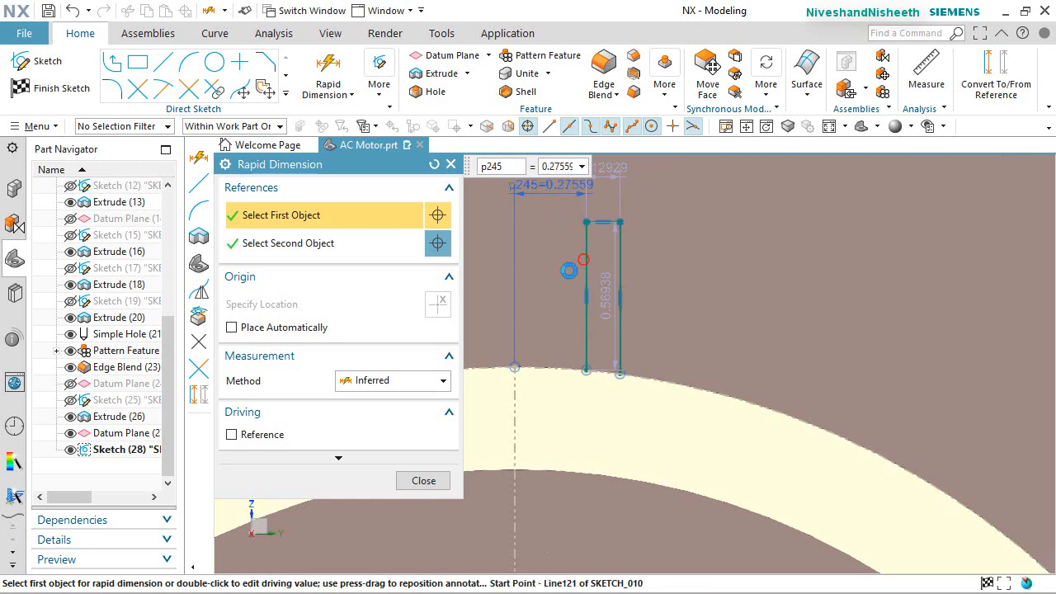
click(618, 278)
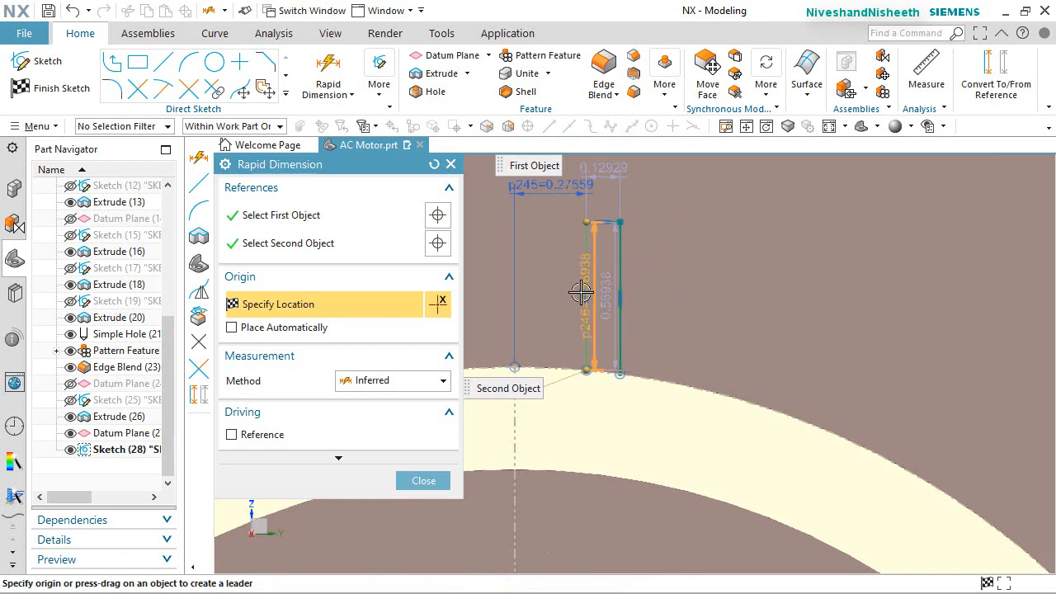
click(537, 291)
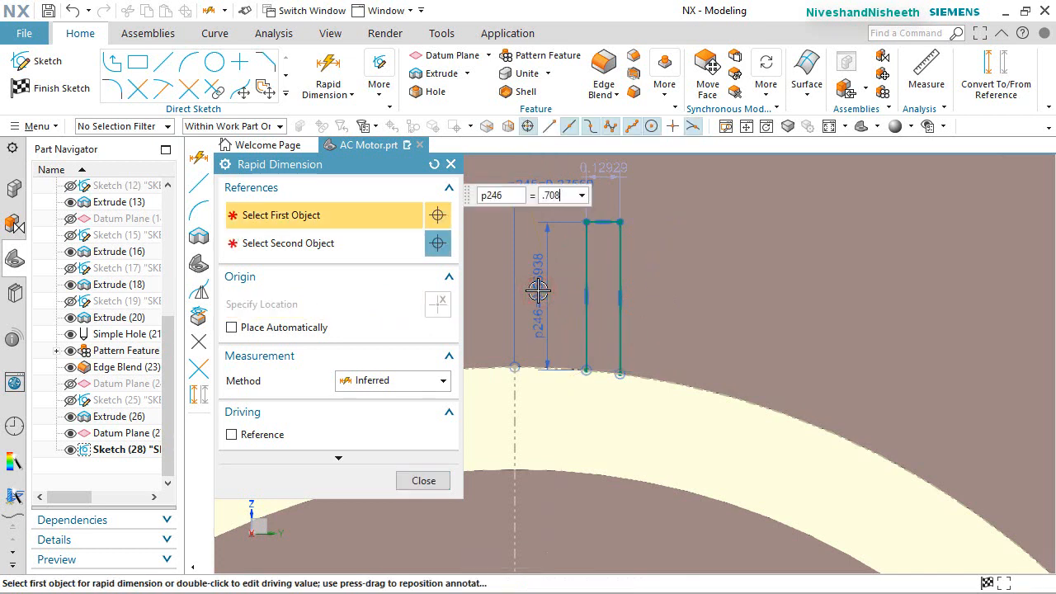
text(.70866)
key(Return)
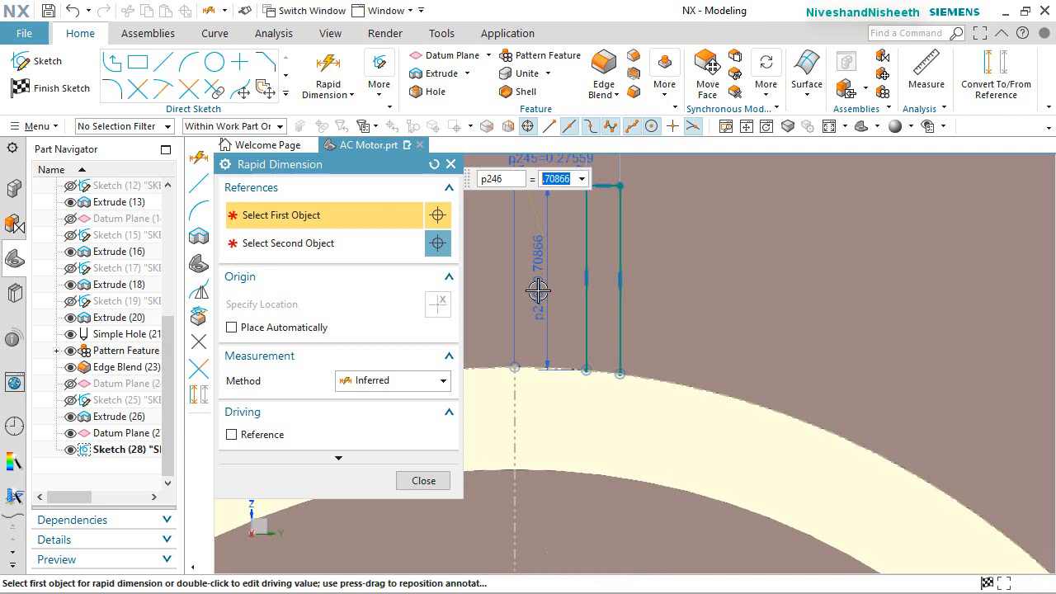
Dimension the fin's short top line and set the fin width to 0.07874 in
scroll(560, 365, down, 3)
scroll(600, 230, down, 4)
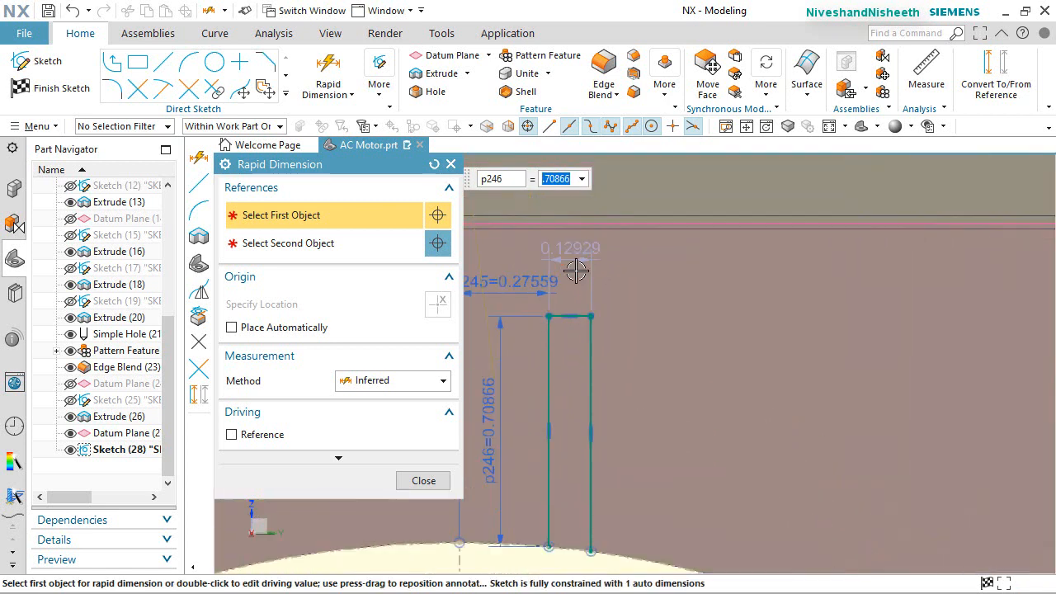
click(576, 340)
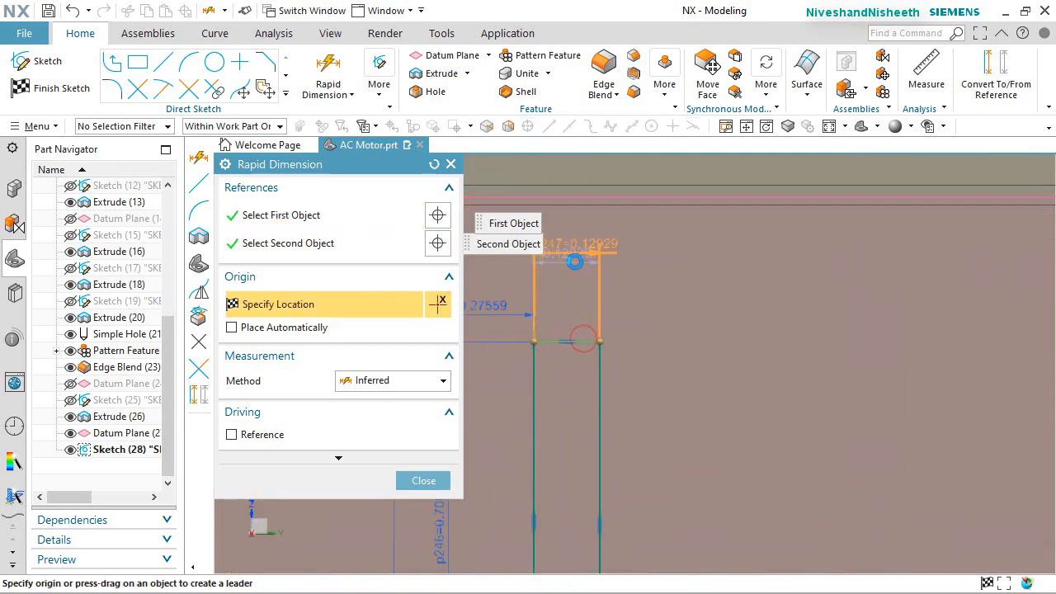
click(575, 261)
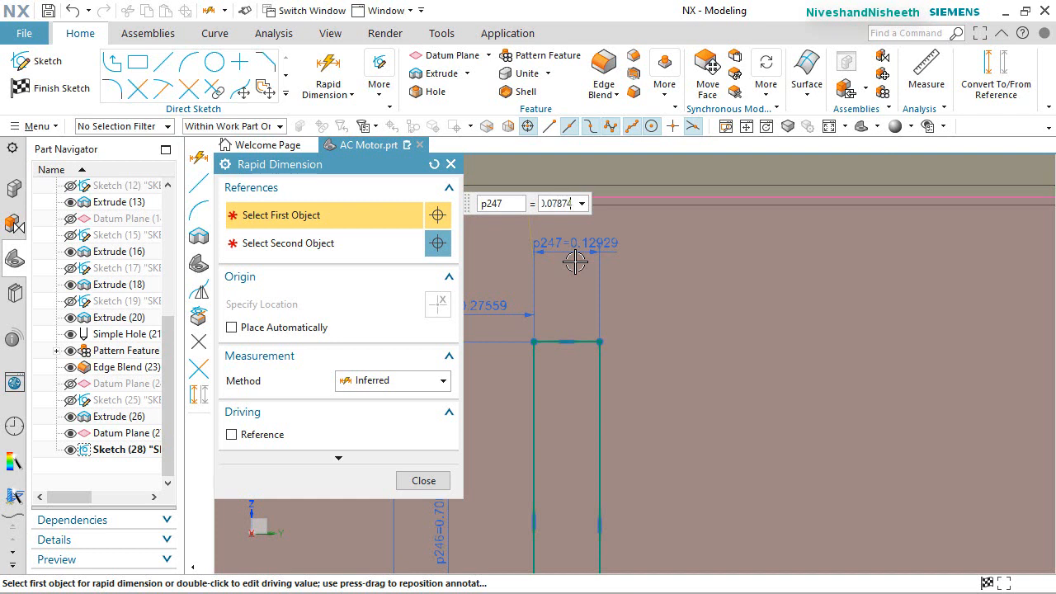
key(Return)
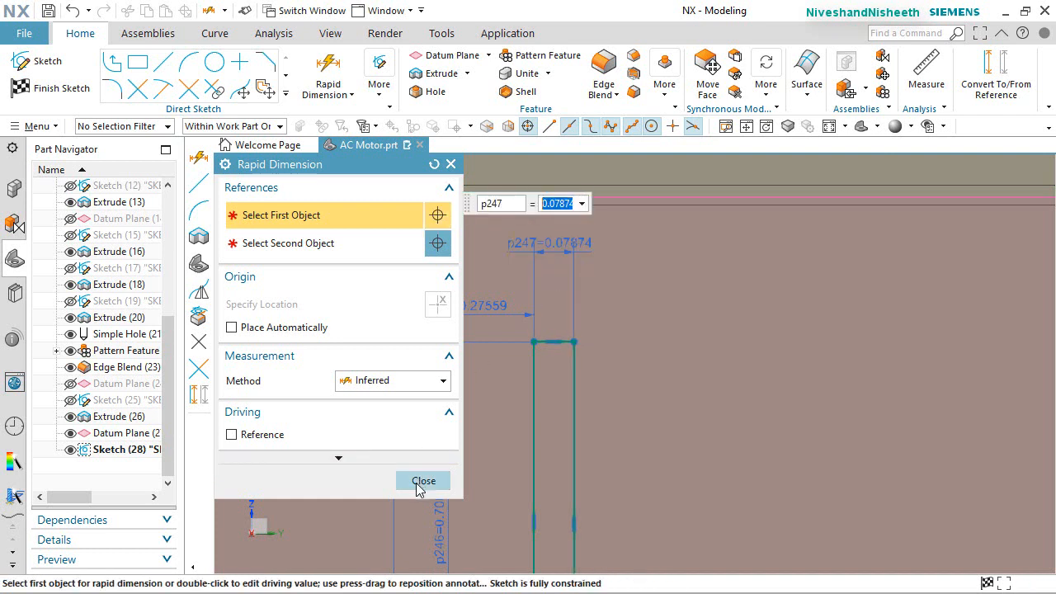
click(421, 480)
Sketch a second fin outline about 0.32 in right of the first: verticals about 0.4 and 0.27 in long, joined by a top line about 0.17 in
scroll(553, 268, down, 3)
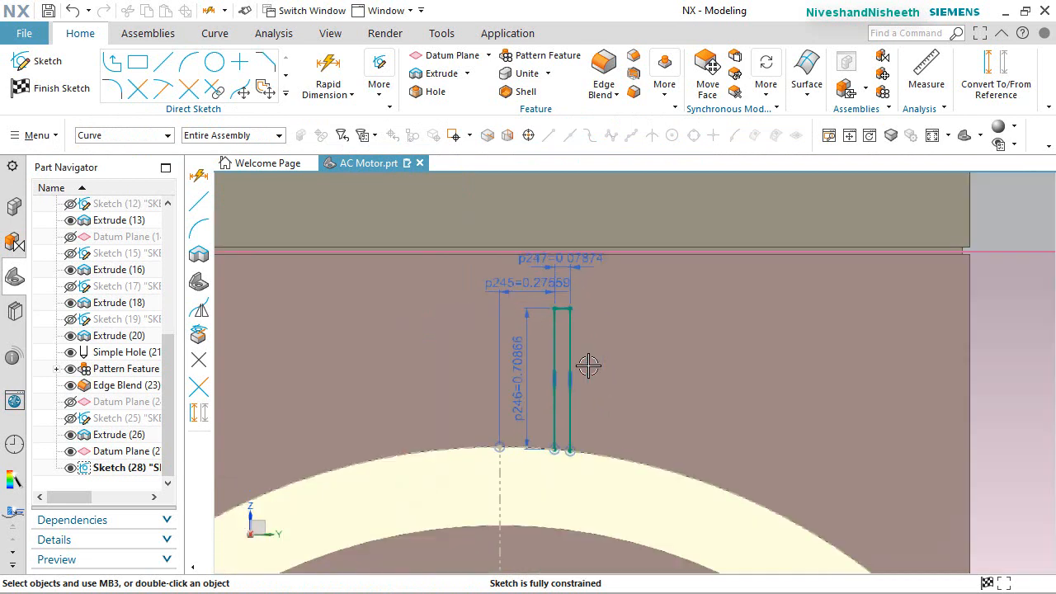
scroll(588, 365, up, 1)
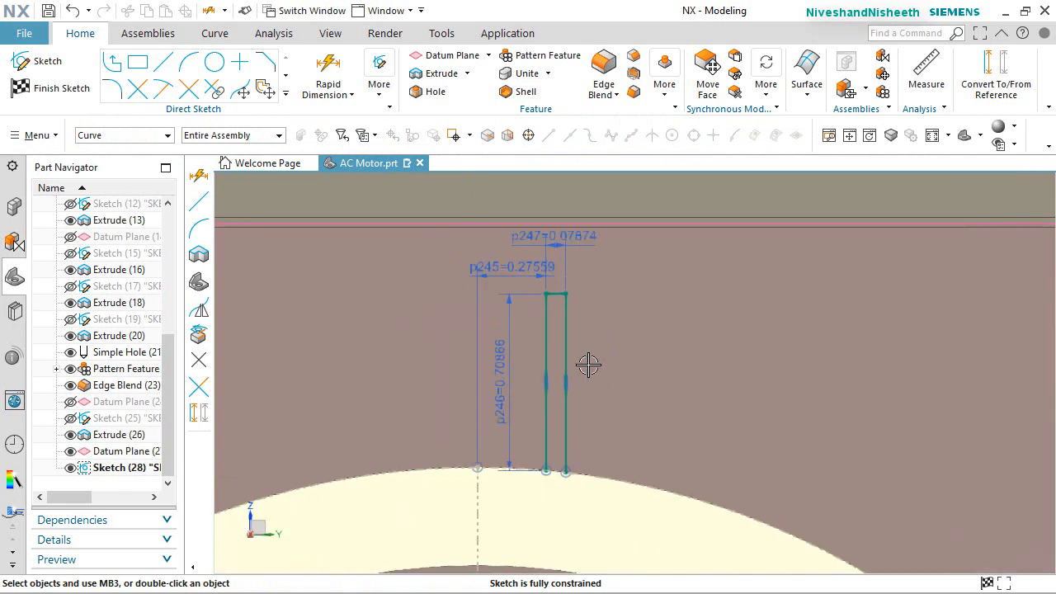
click(160, 72)
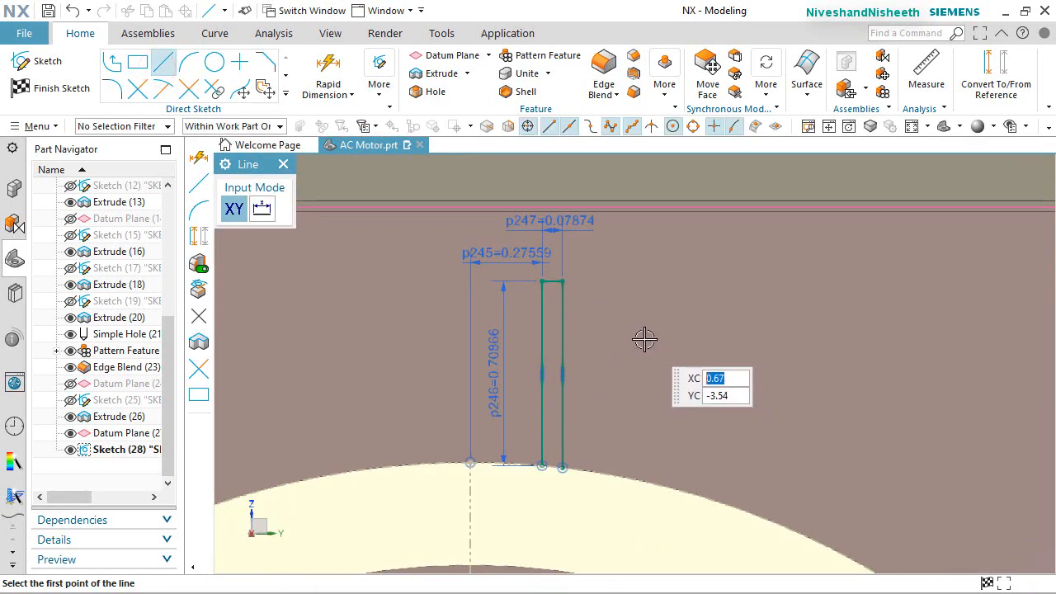
click(644, 339)
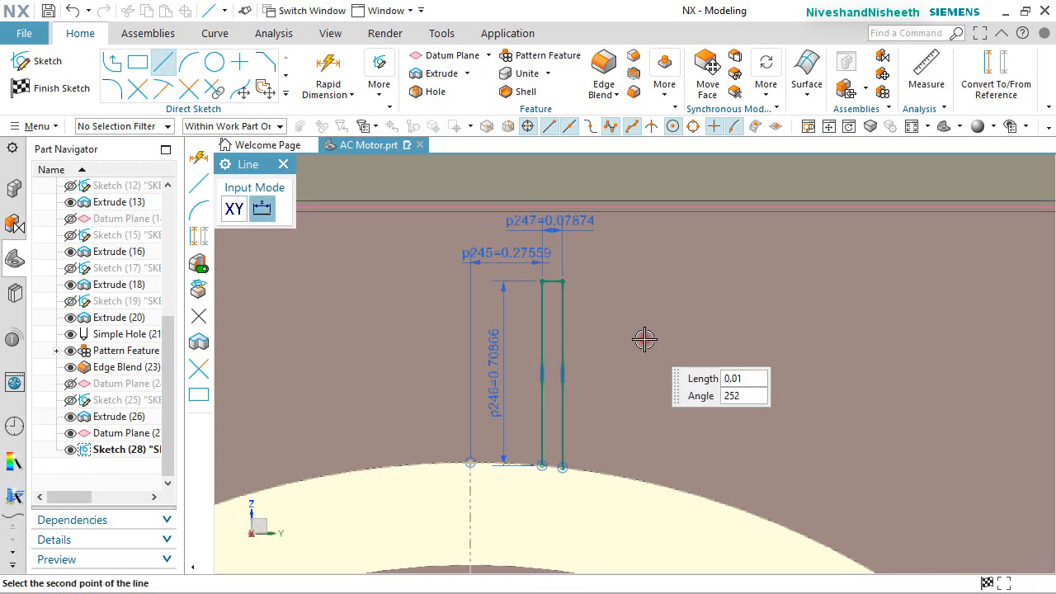
click(645, 446)
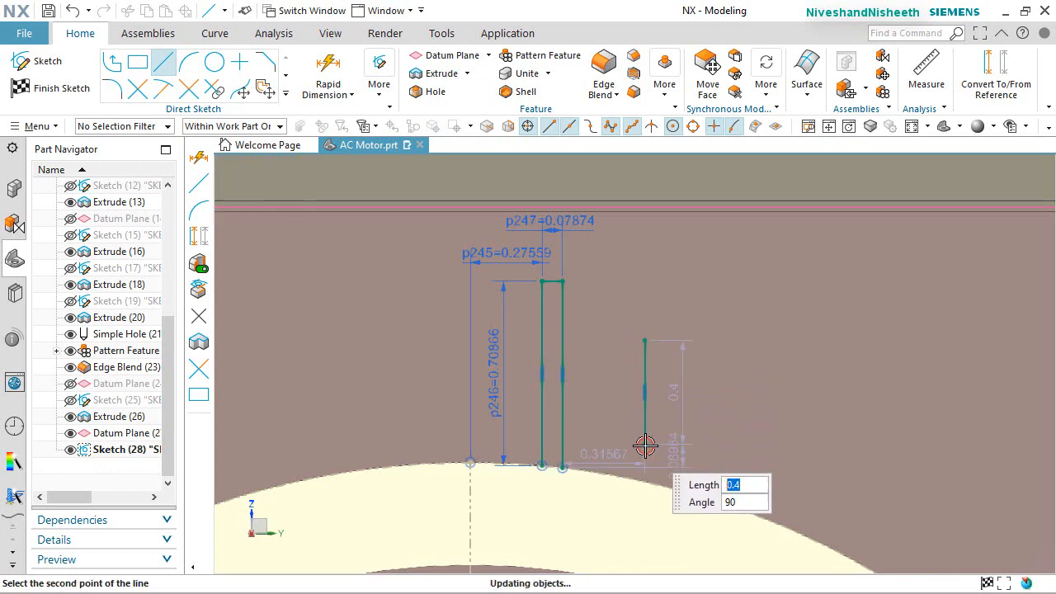
click(652, 341)
click(688, 339)
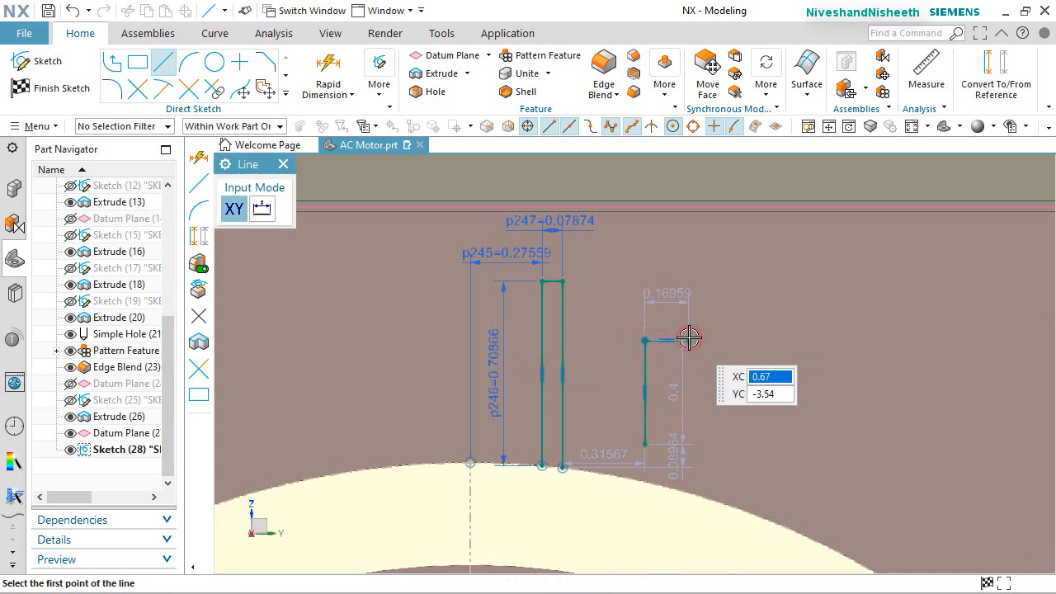
click(689, 339)
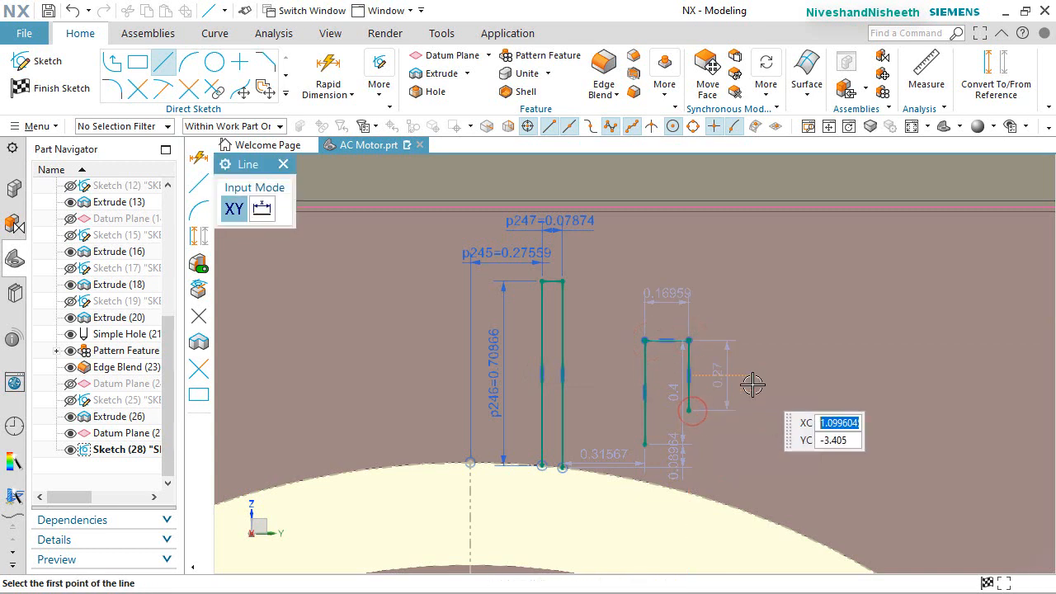
key(Escape)
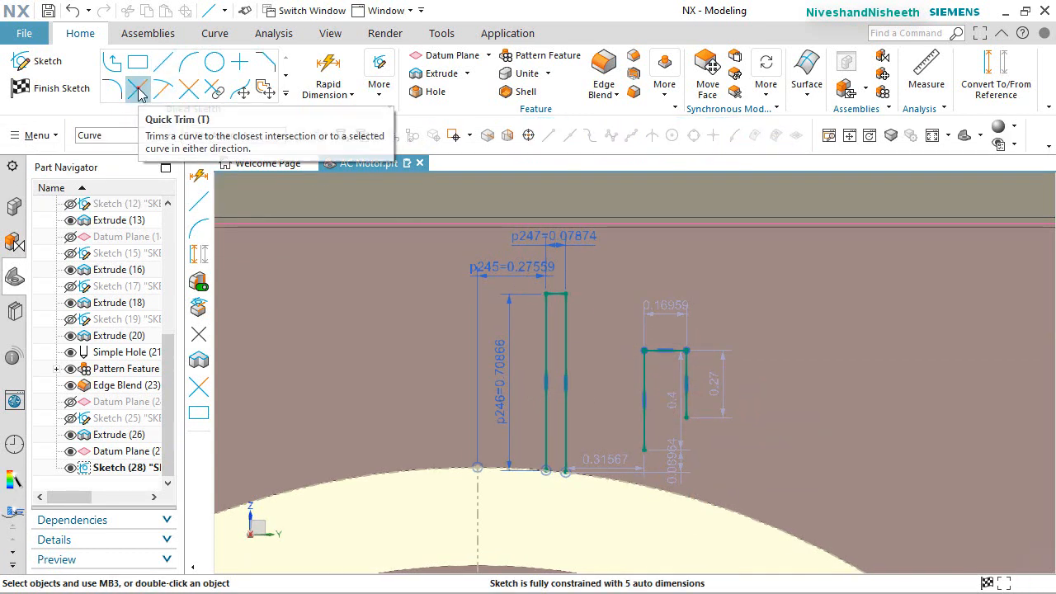
Extend both vertical lines of the second fin down to the reference circle with Quick Extend
click(139, 92)
click(138, 92)
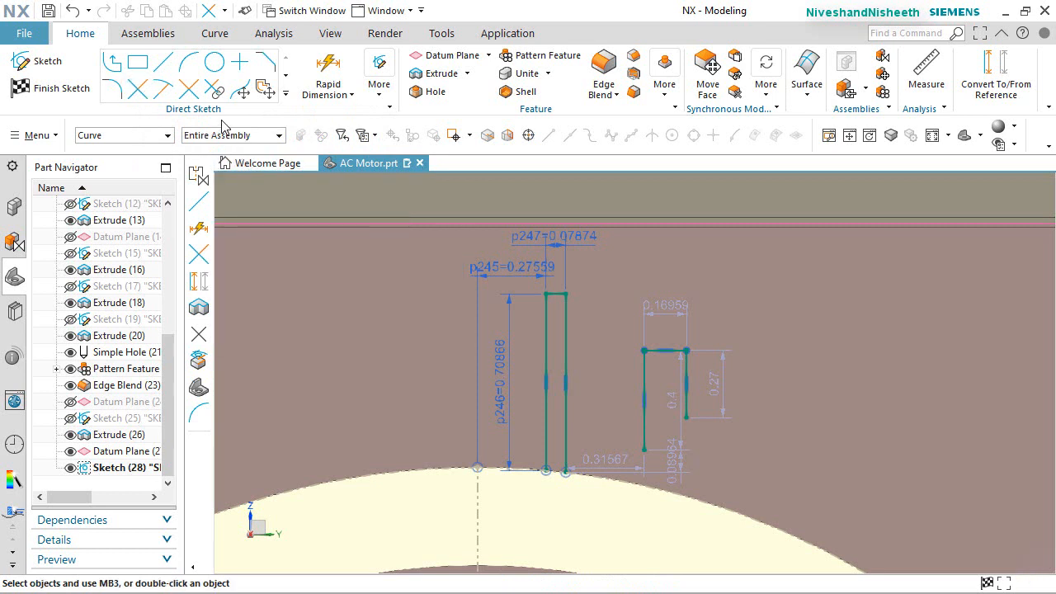
click(163, 91)
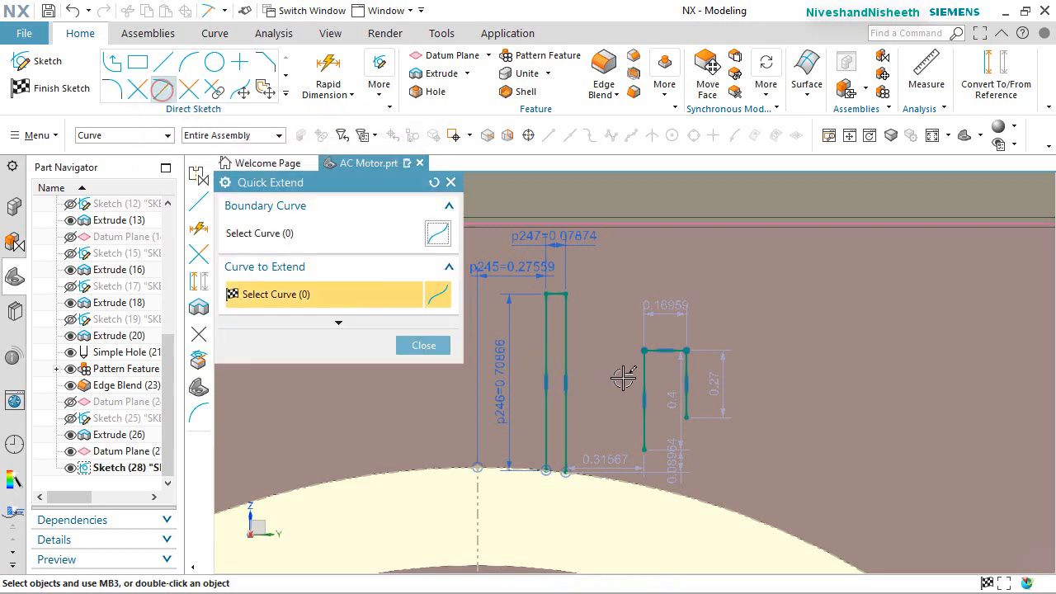
click(649, 424)
scroll(720, 446, up, 1)
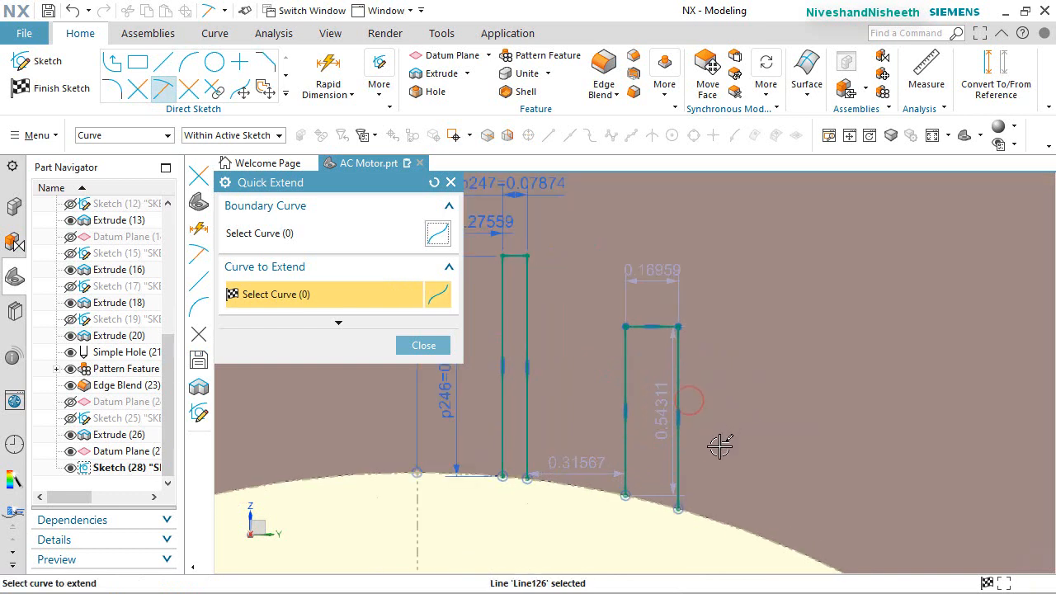
click(423, 346)
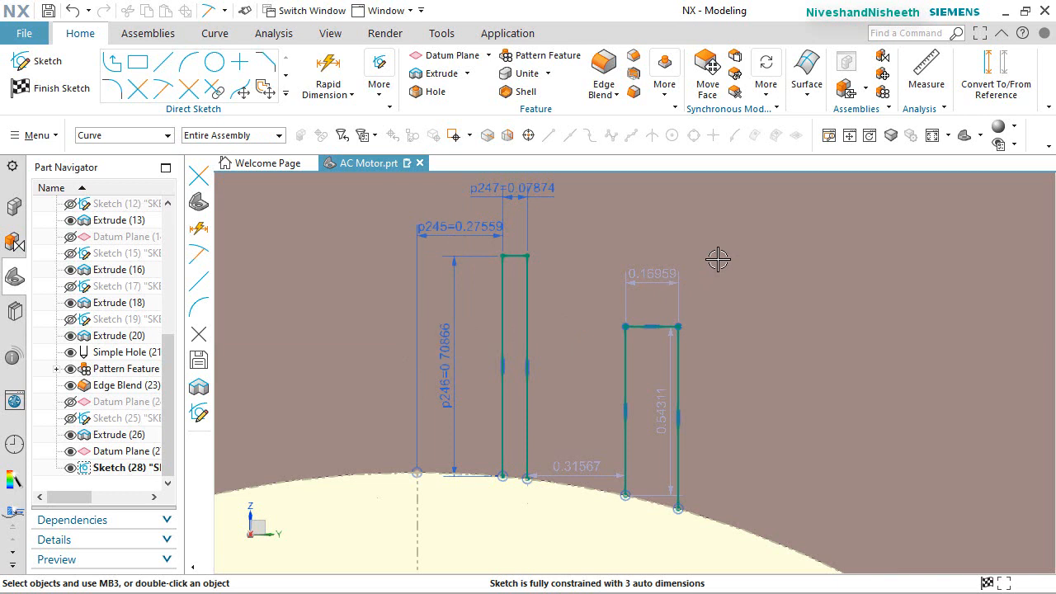
Dimension the distance between the centerline-side vertical lines of the first and second fins and set it to 0.43898 in
click(327, 70)
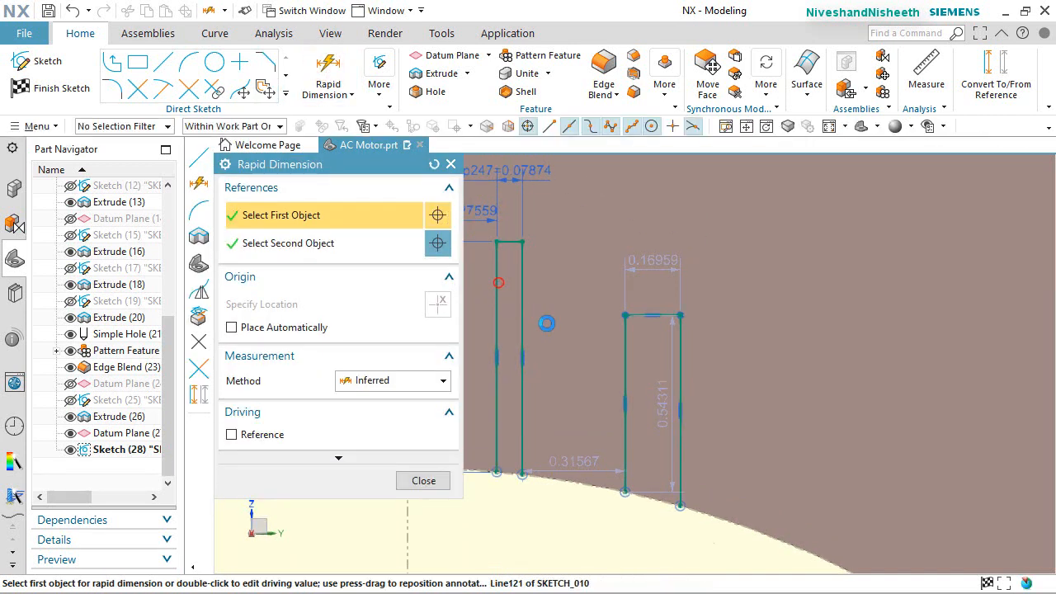
click(498, 282)
click(625, 358)
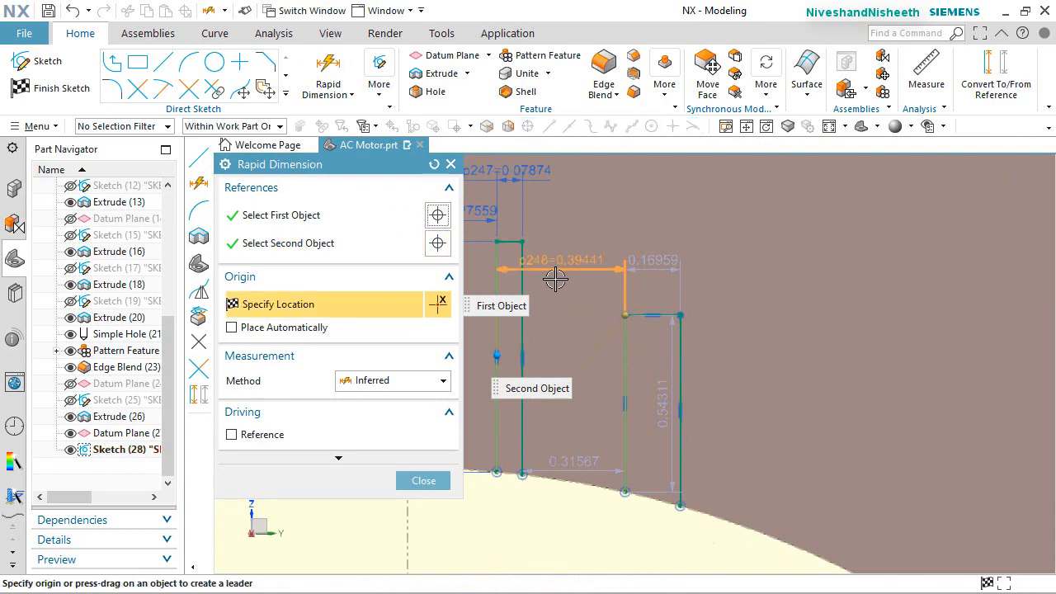
click(555, 280)
text(0.)
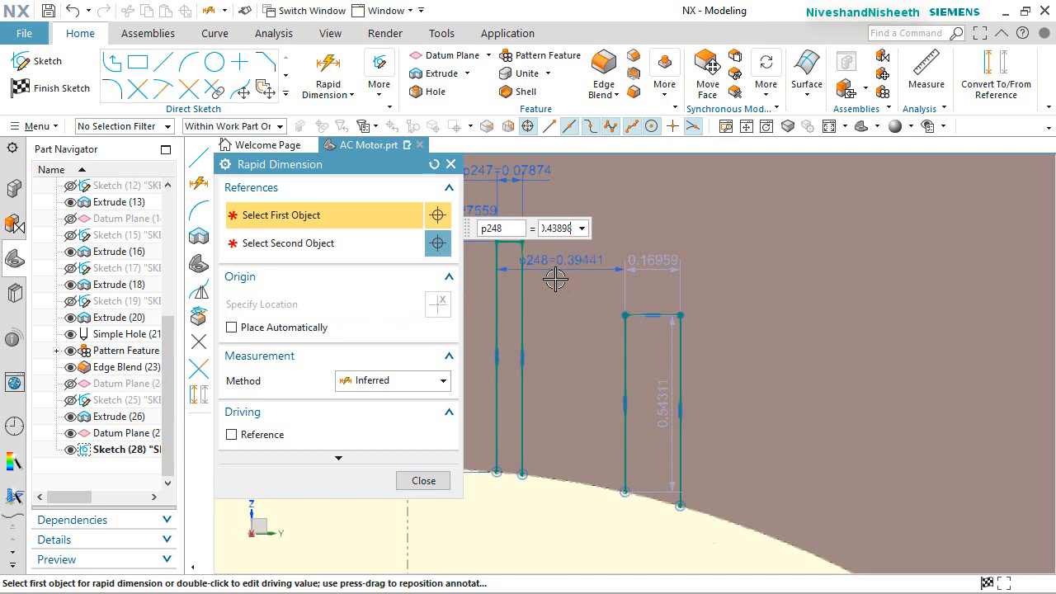
text(43898)
key(Return)
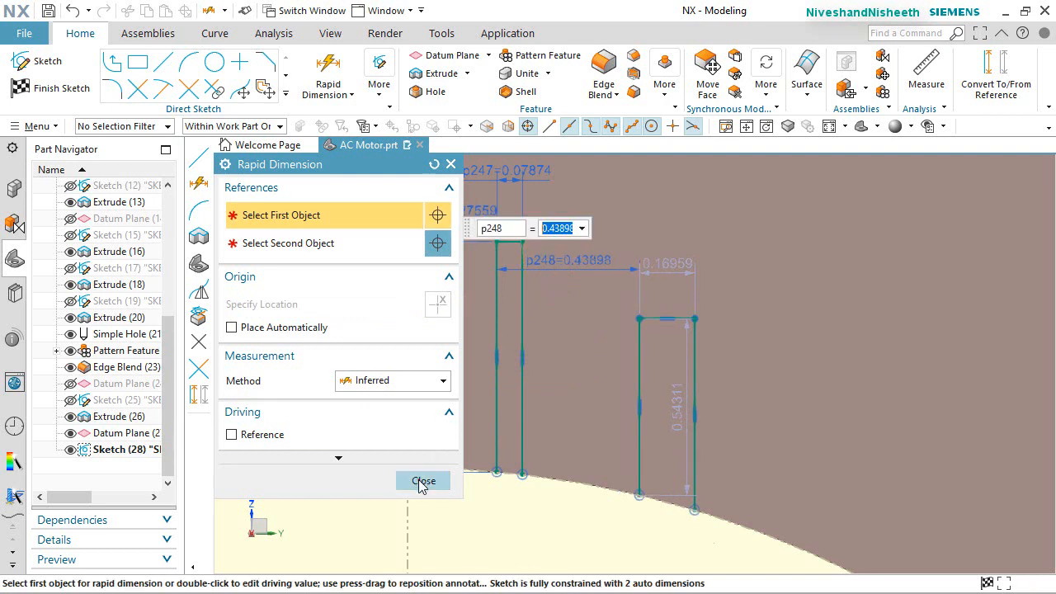
click(422, 480)
Apply an Equal Length constraint between the centerline-side vertical lines of the first and second fins
click(528, 327)
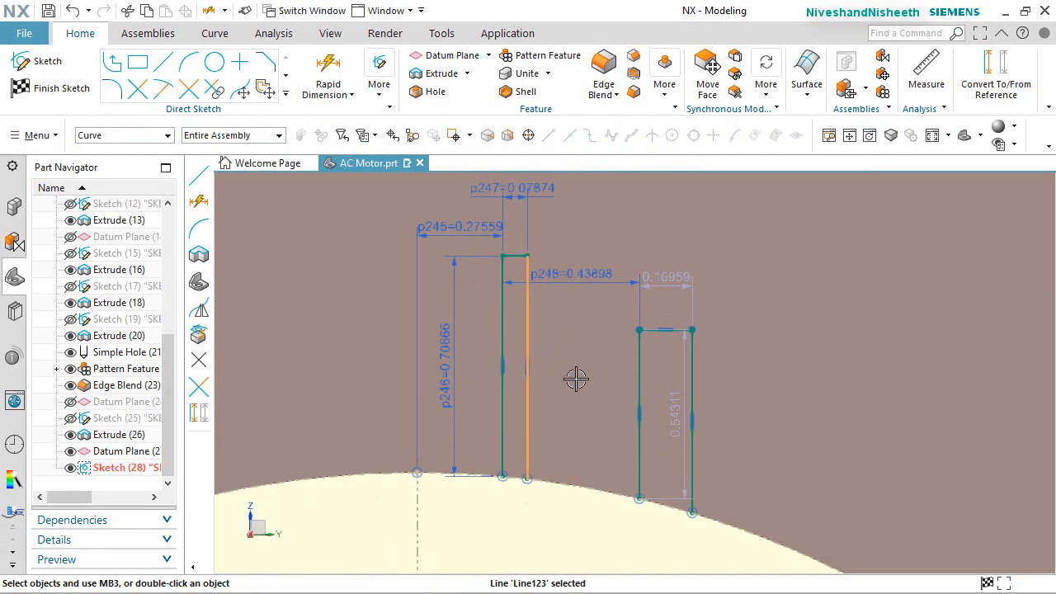
key(Escape)
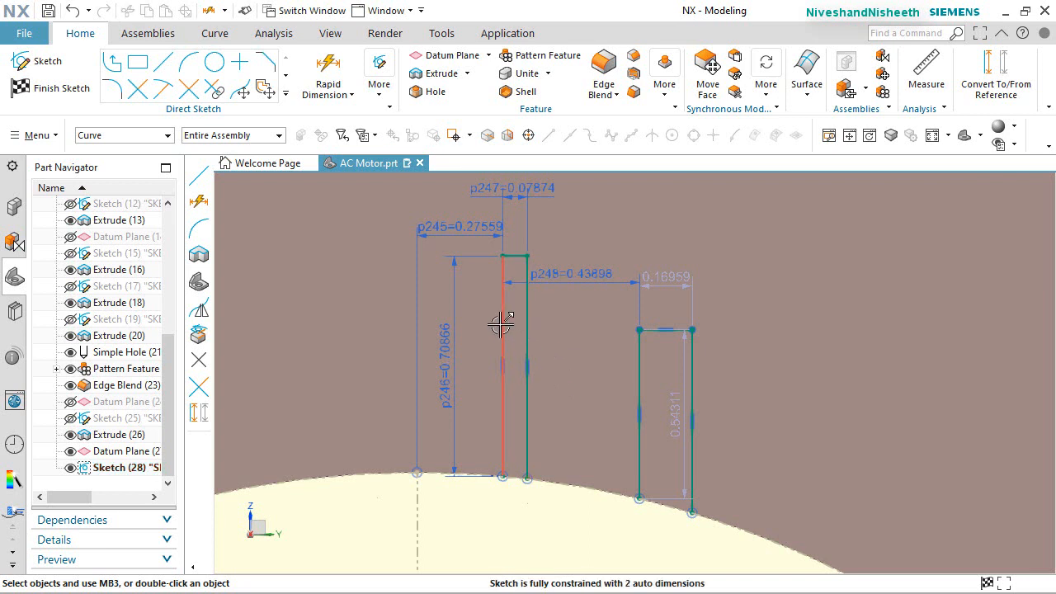
click(501, 325)
click(637, 365)
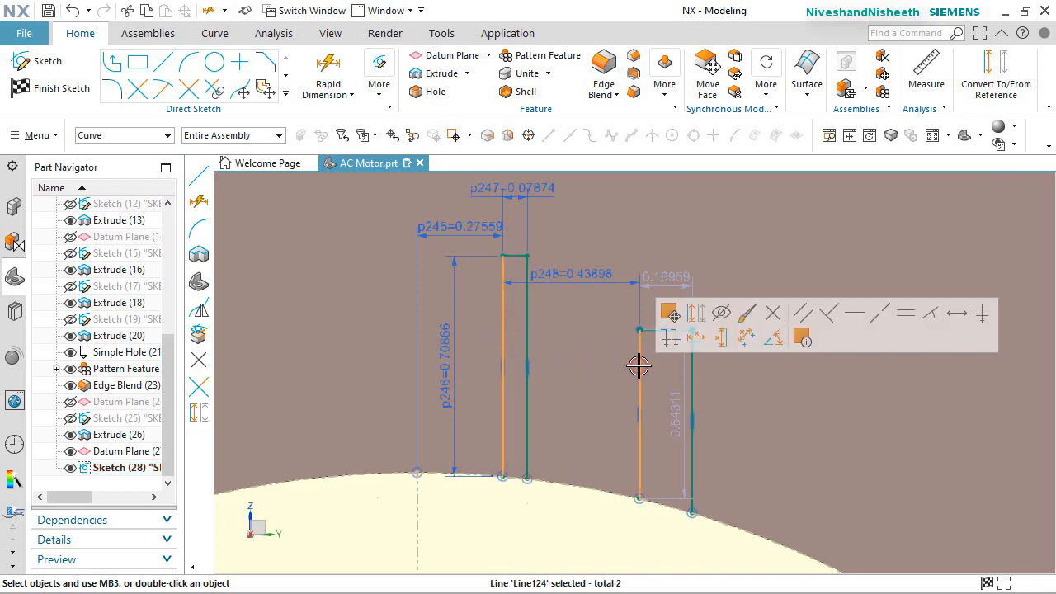
click(905, 320)
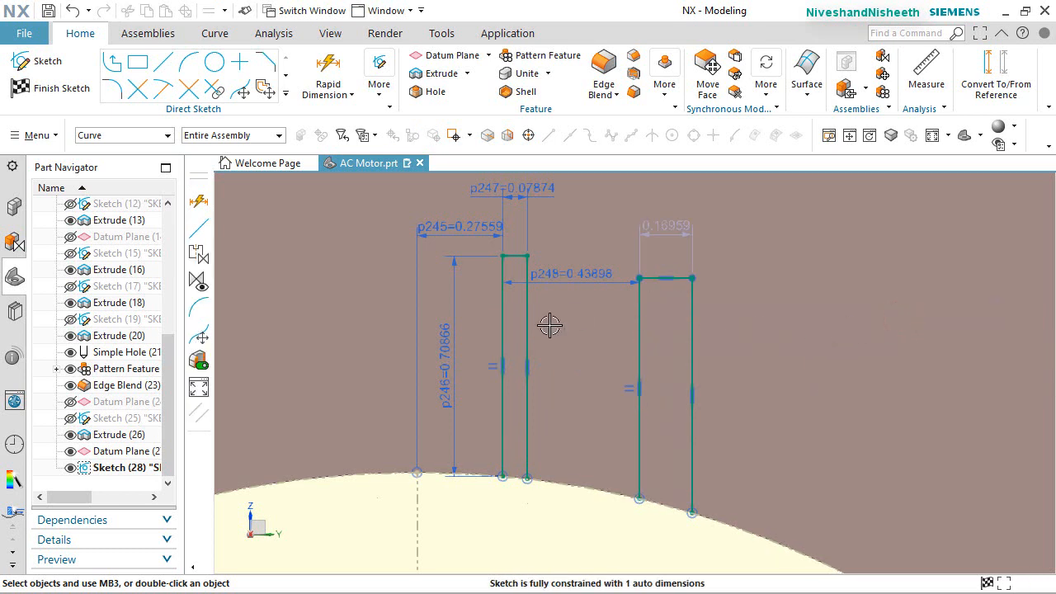
Apply an Equal Length constraint between the top horizontal lines of the two fins
scroll(622, 244, down, 2)
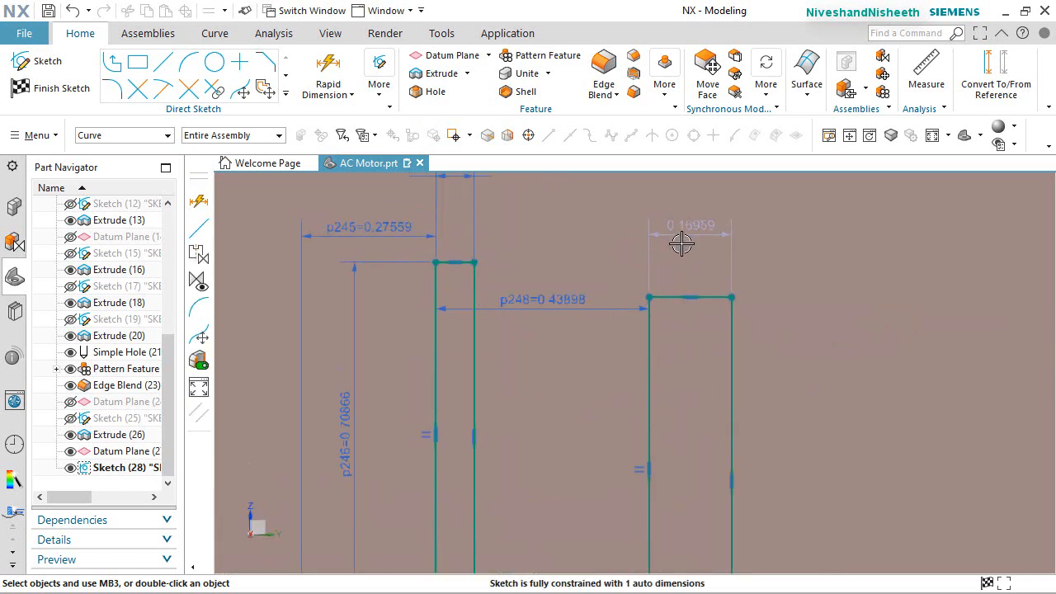
click(713, 295)
scroll(462, 231, down, 4)
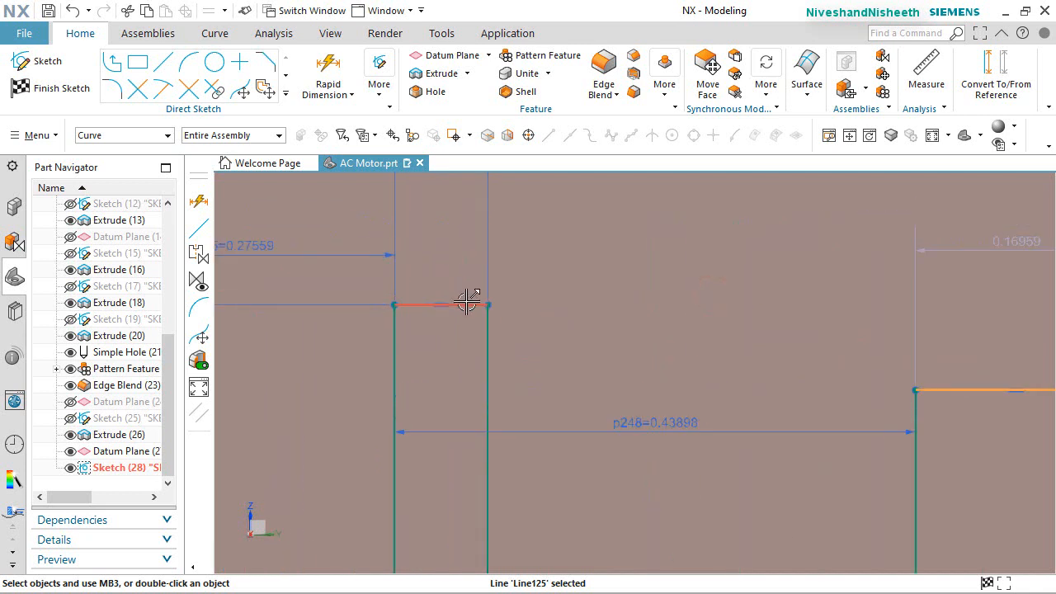
click(466, 304)
click(733, 255)
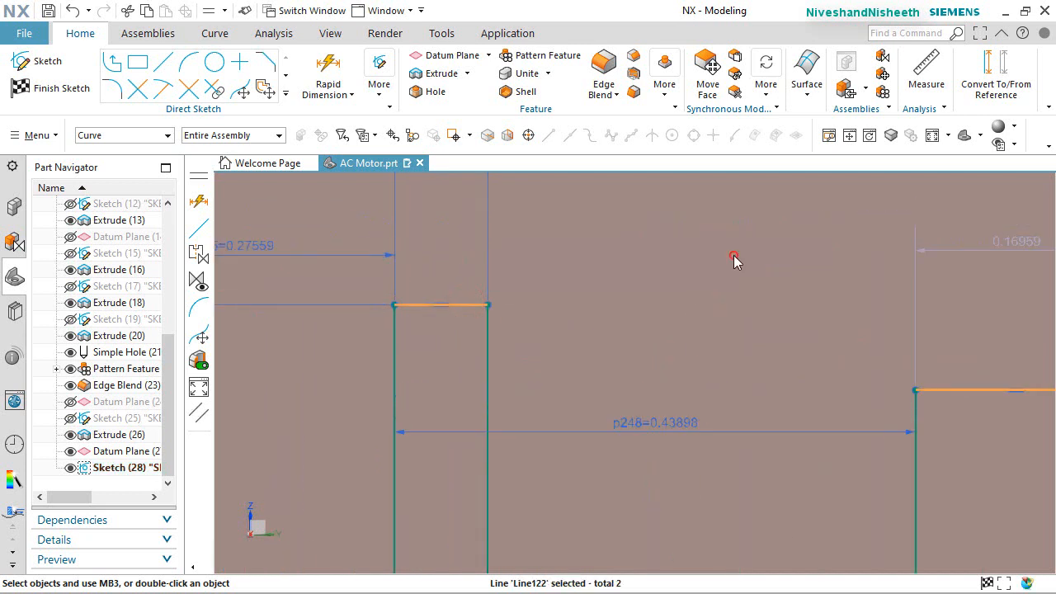
Sketch the third fin from connected lines: a vertical about 0.54 in, a top horizontal about 0.18 in and an outer vertical about 0.38 in
scroll(577, 244, up, 7)
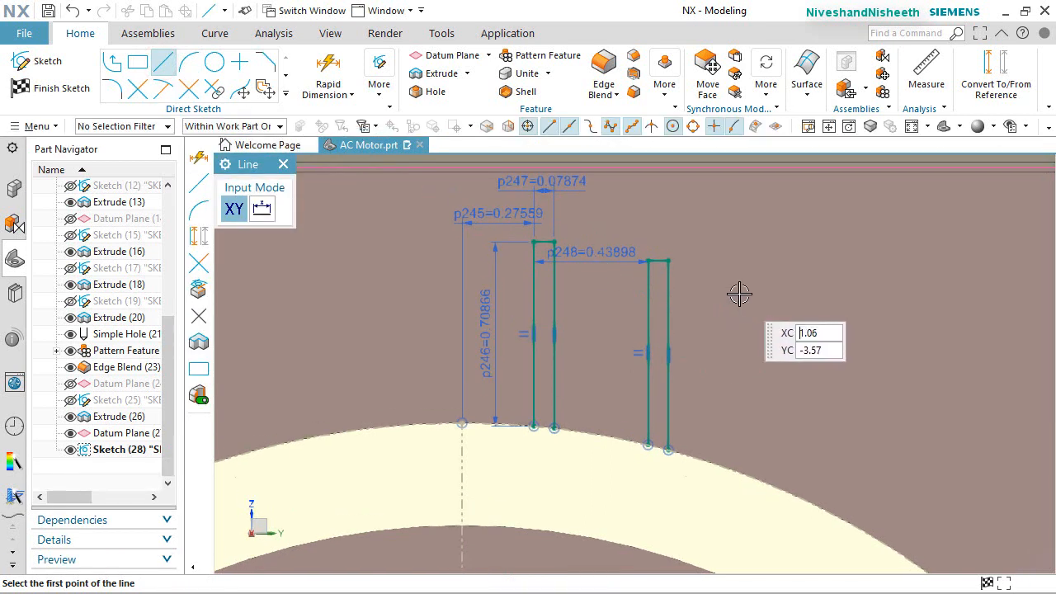
click(768, 293)
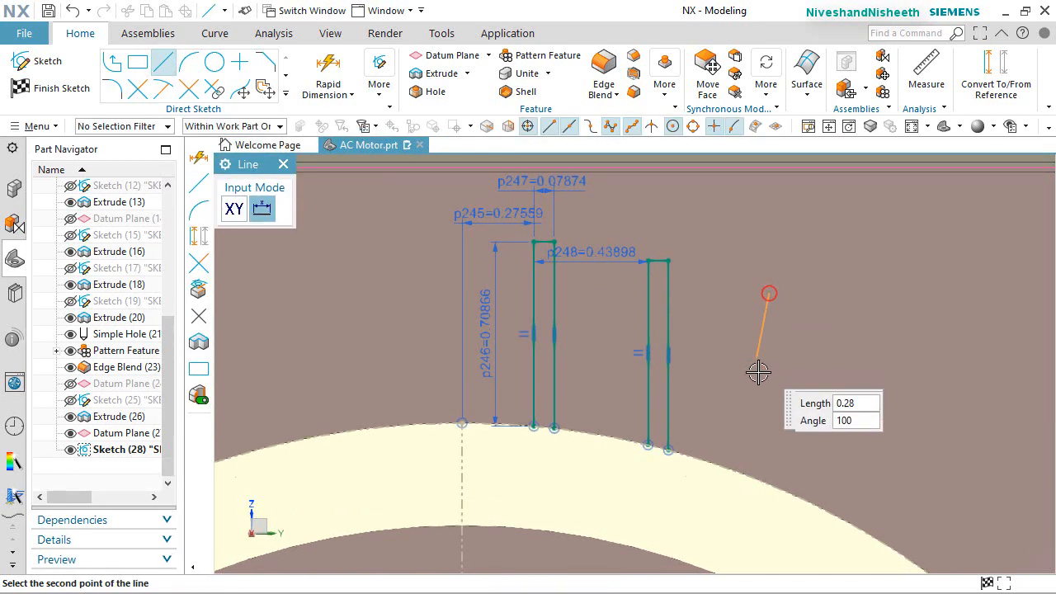
click(767, 432)
click(769, 291)
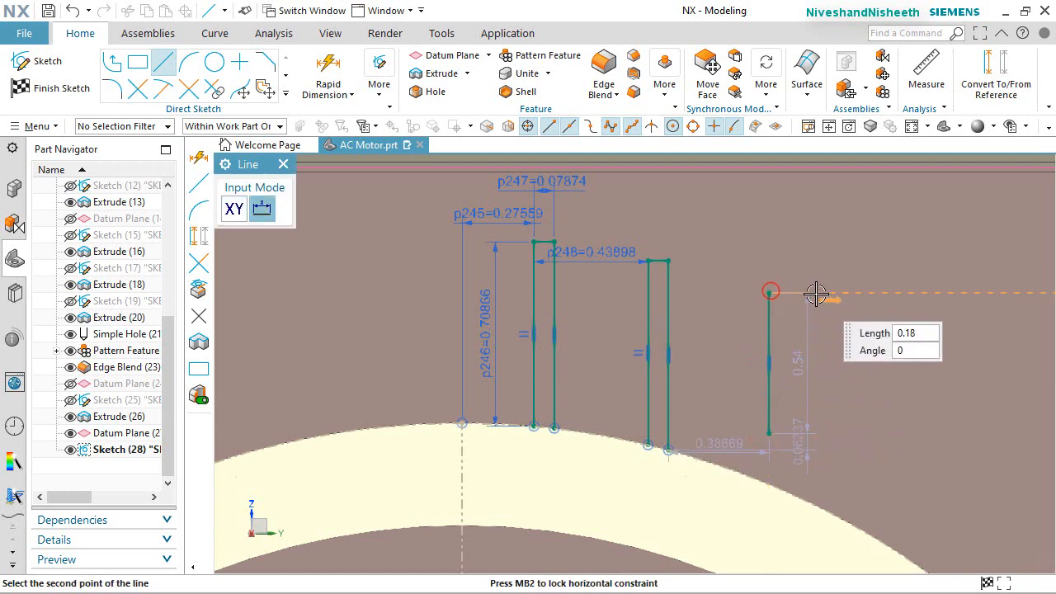
click(817, 292)
click(817, 292)
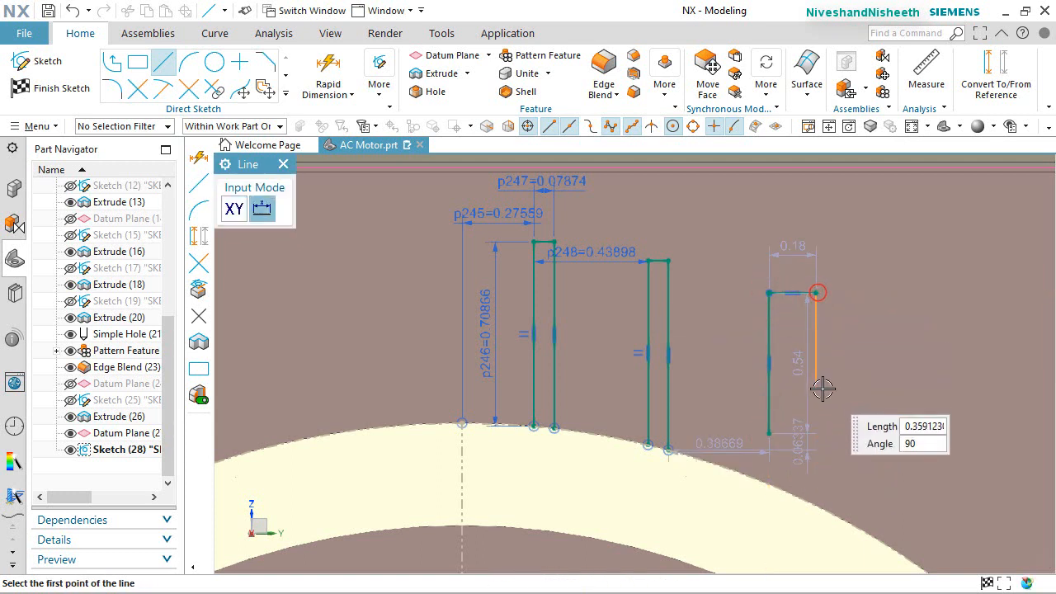
click(820, 390)
key(Escape)
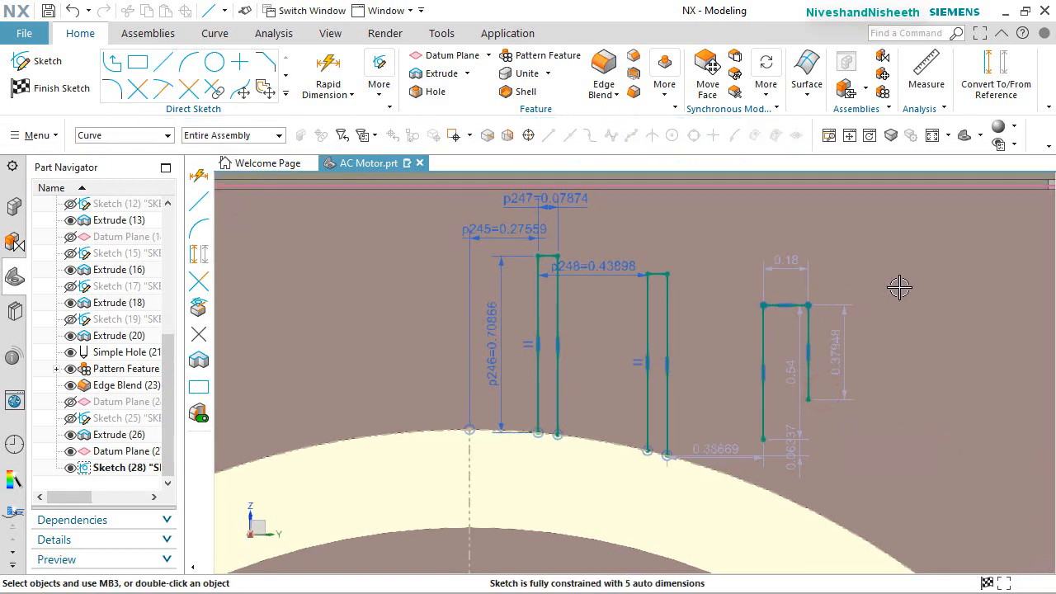
Extend both vertical lines of the third fin down to the reference circle with Quick Extend
right_click(899, 286)
click(982, 260)
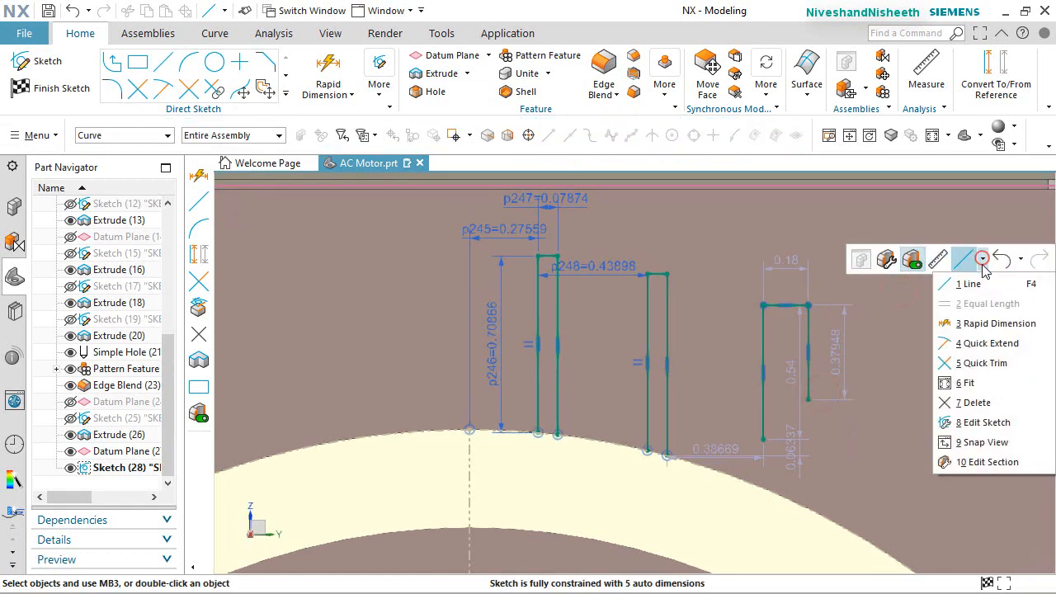
click(980, 345)
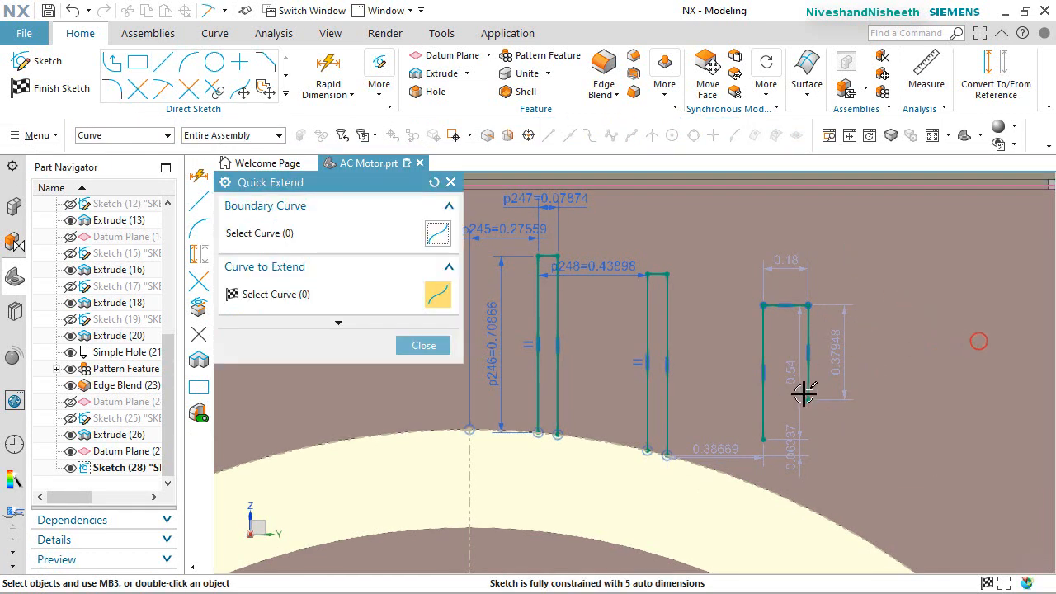
click(766, 413)
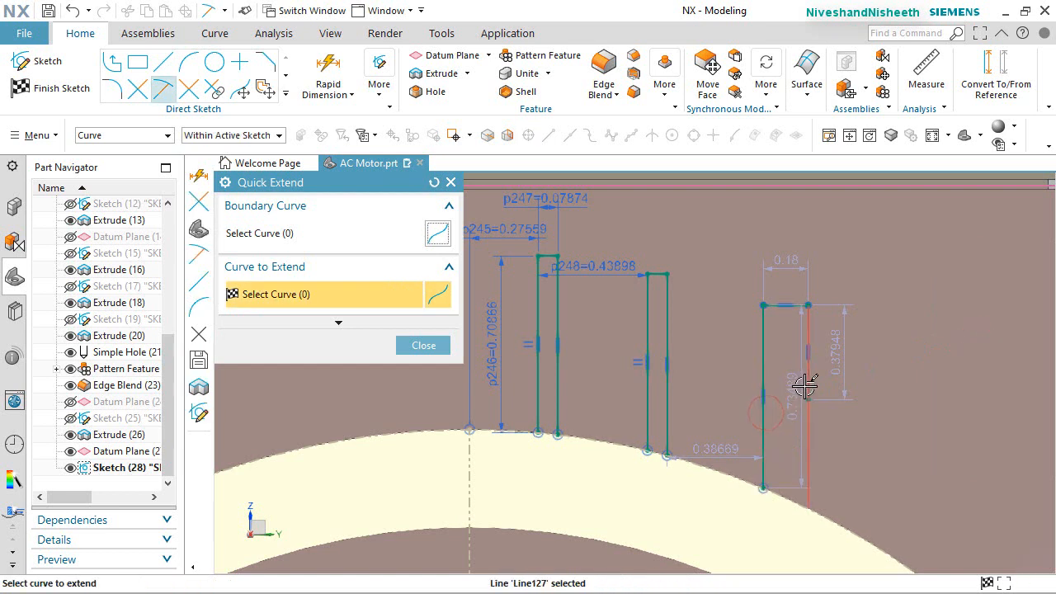
click(808, 384)
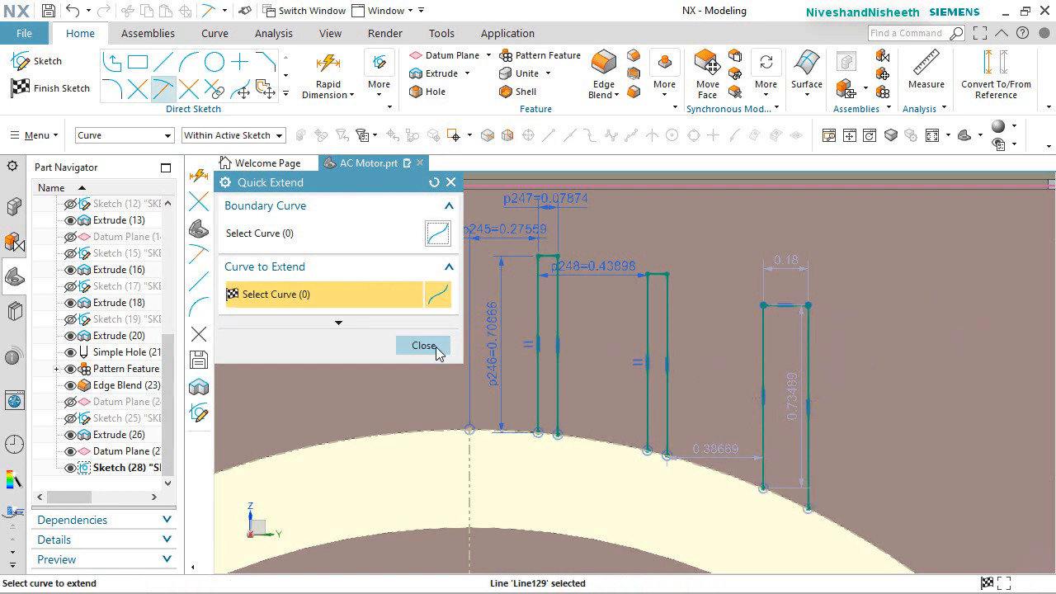
click(423, 345)
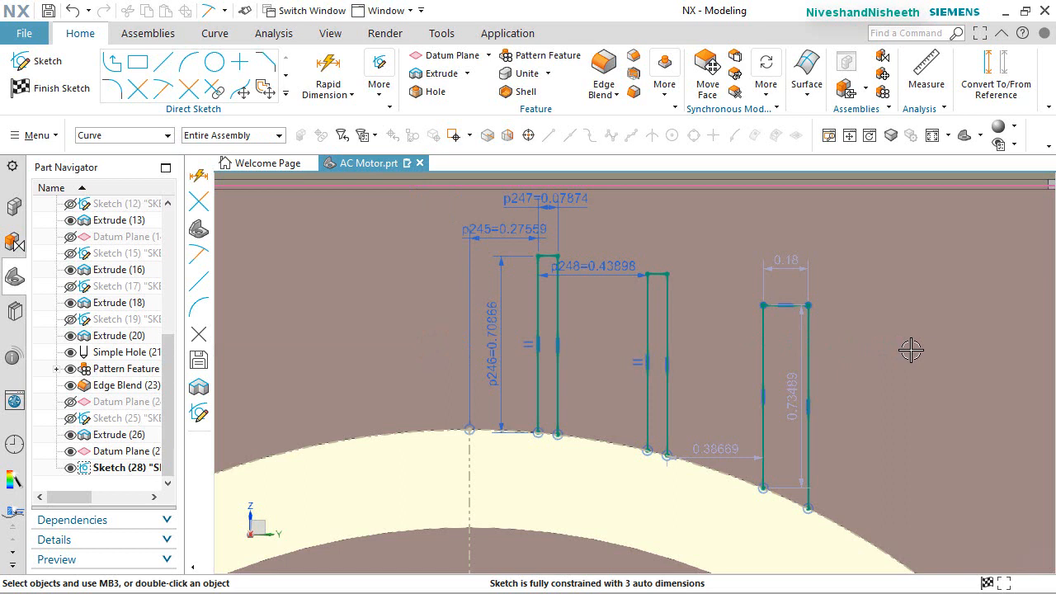
click(648, 303)
click(760, 349)
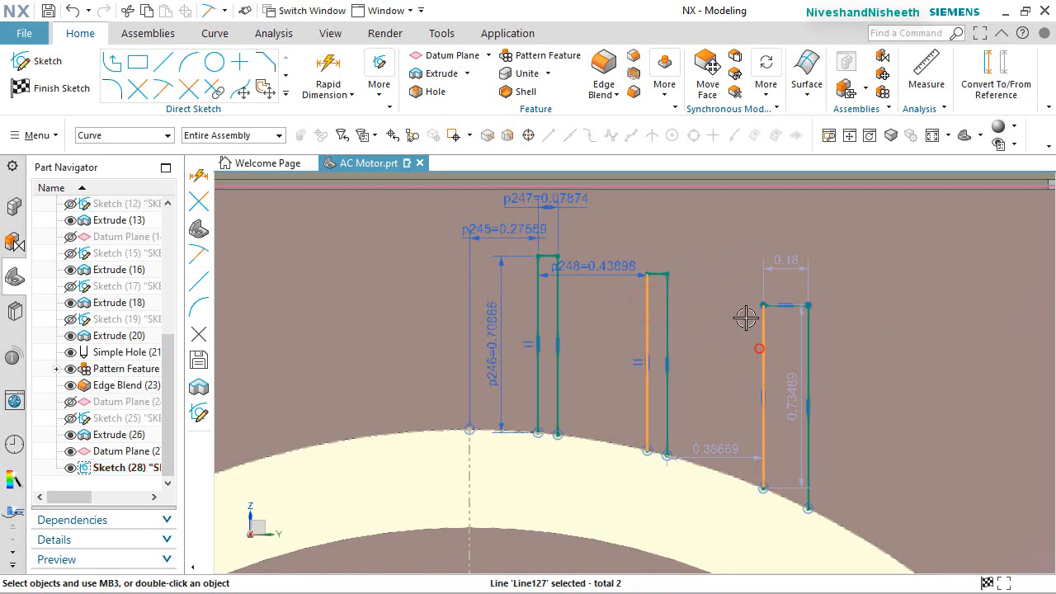
key(Escape)
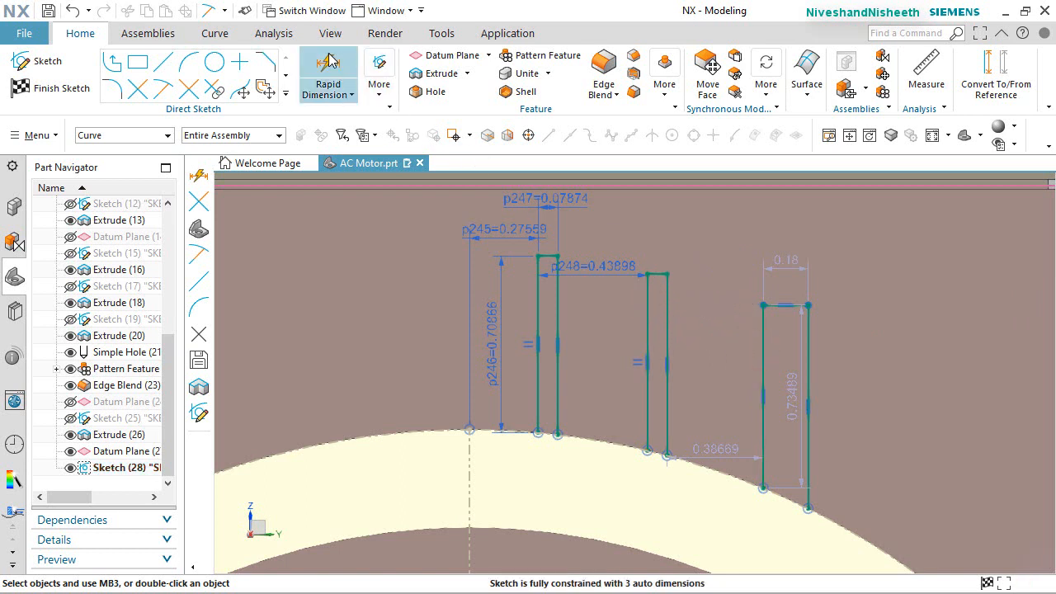
Dimension the distance between the centerline-side vertical lines of the second and third fins and set it to 0.43898 in
click(329, 53)
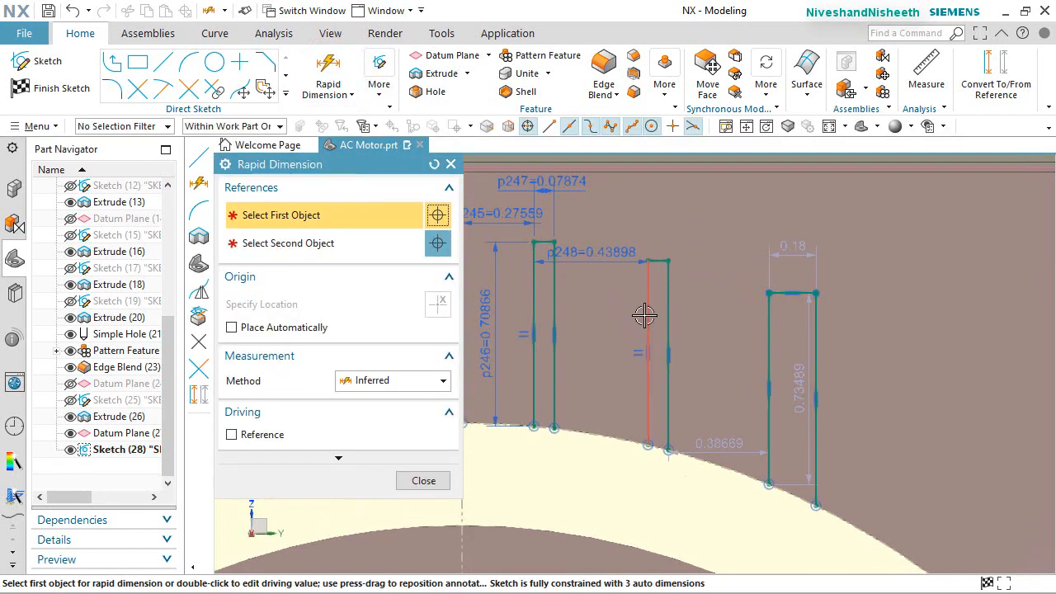
click(649, 315)
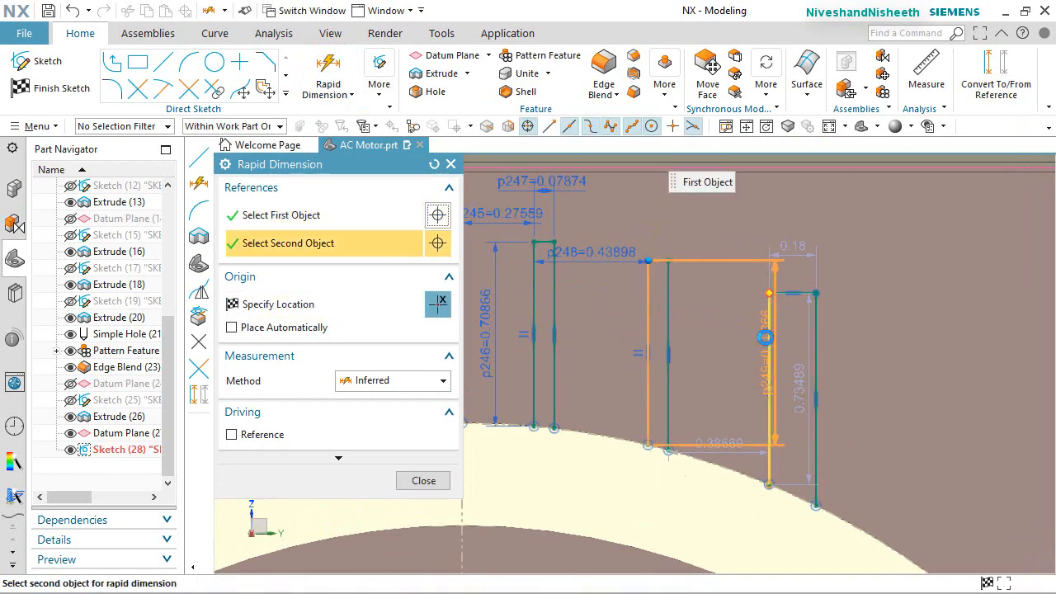
click(766, 338)
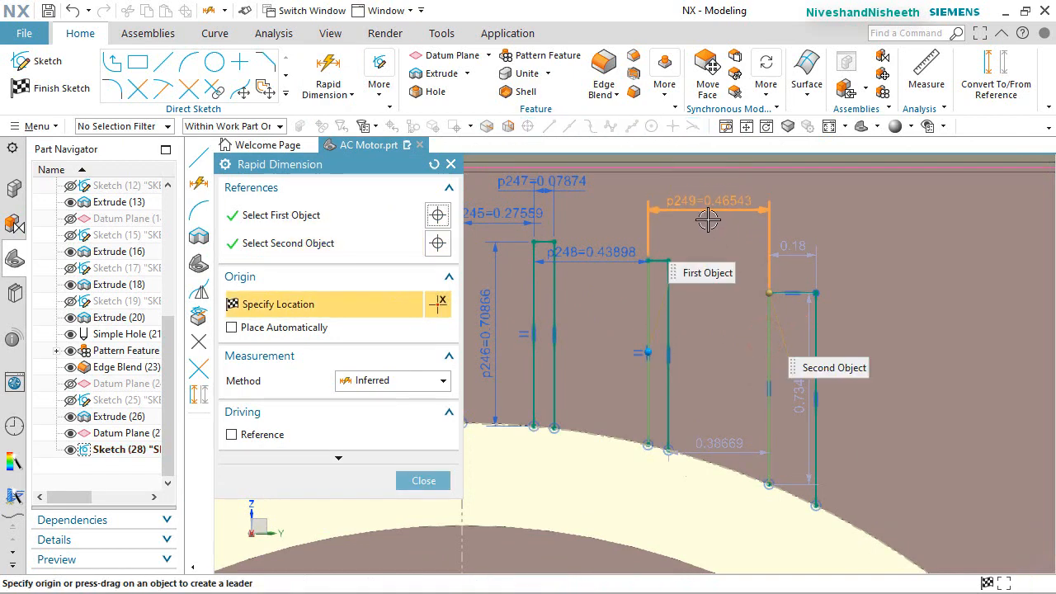
click(708, 219)
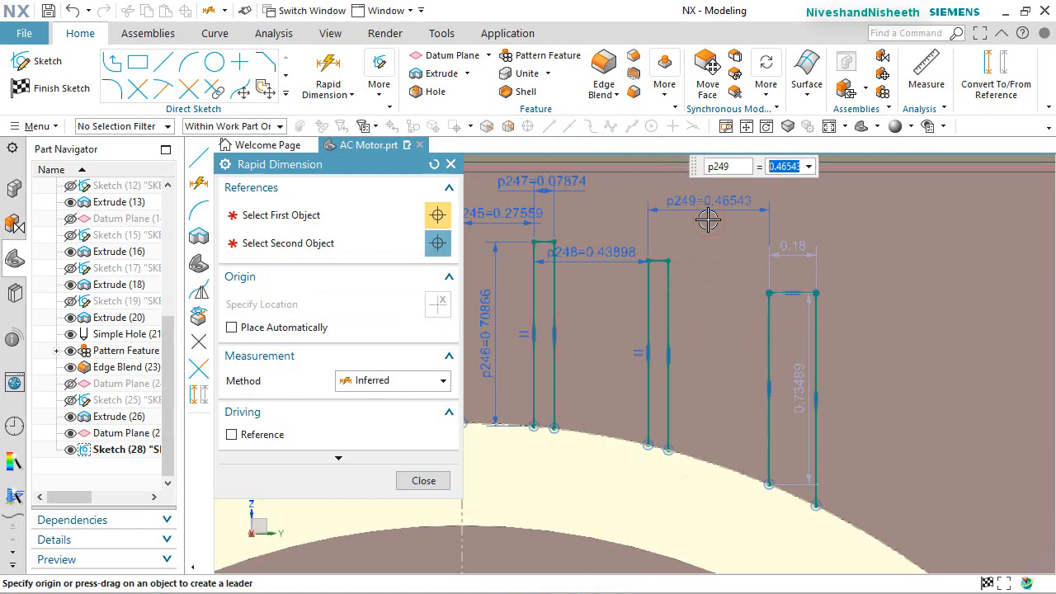
text(0.4)
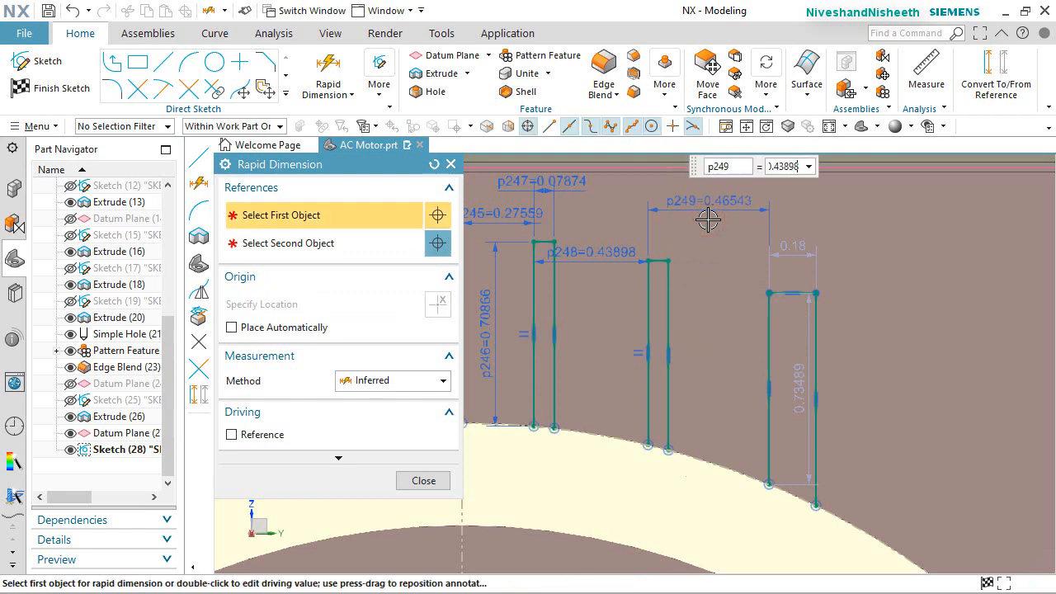
key(Return)
click(429, 480)
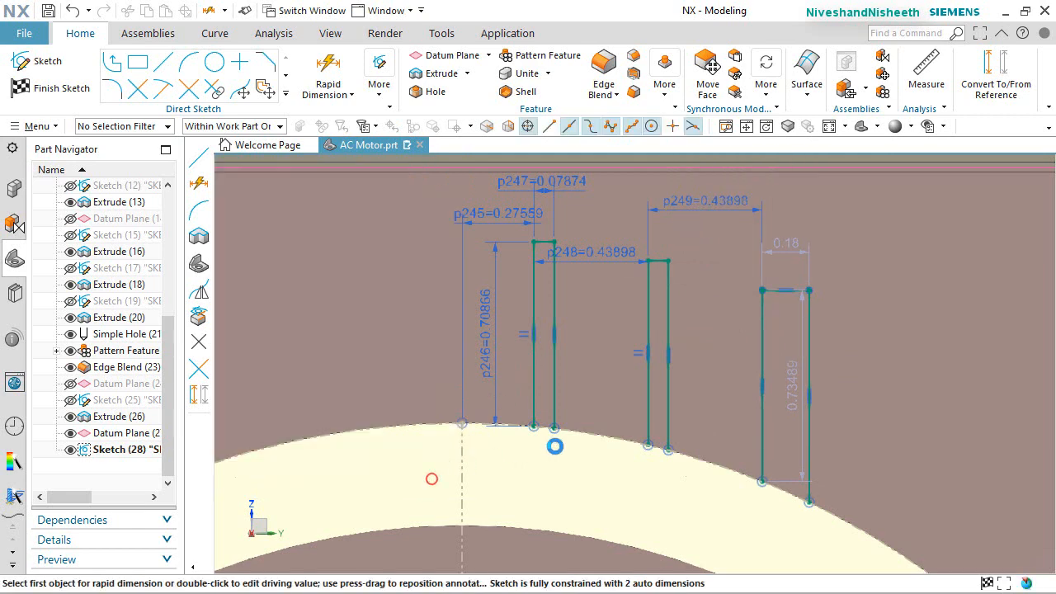
Apply Equal Length constraints between the outer vertical lines and between the top horizontal lines of the second and third fins
click(670, 315)
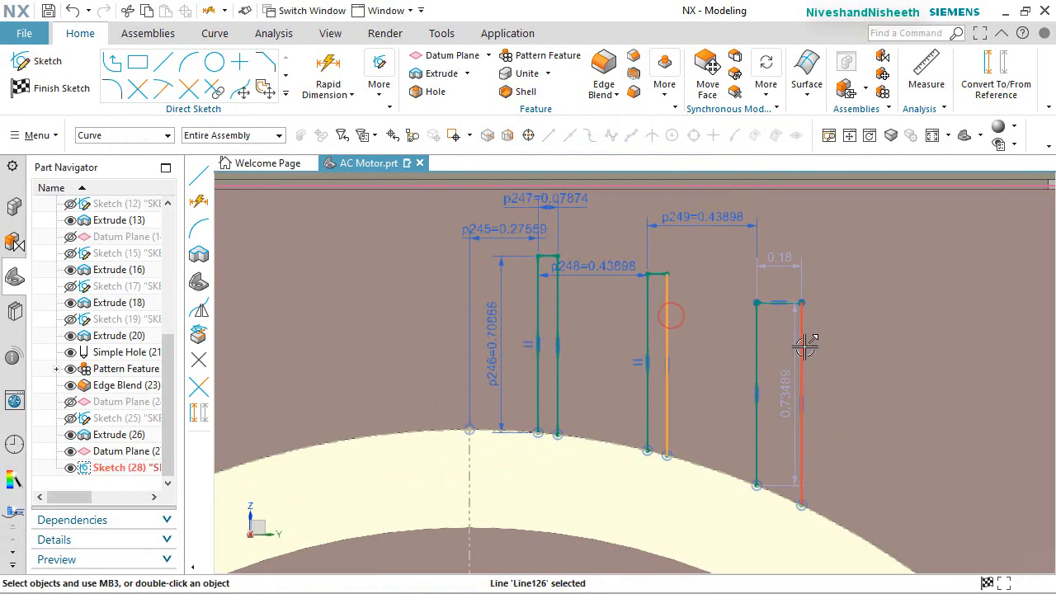
click(958, 292)
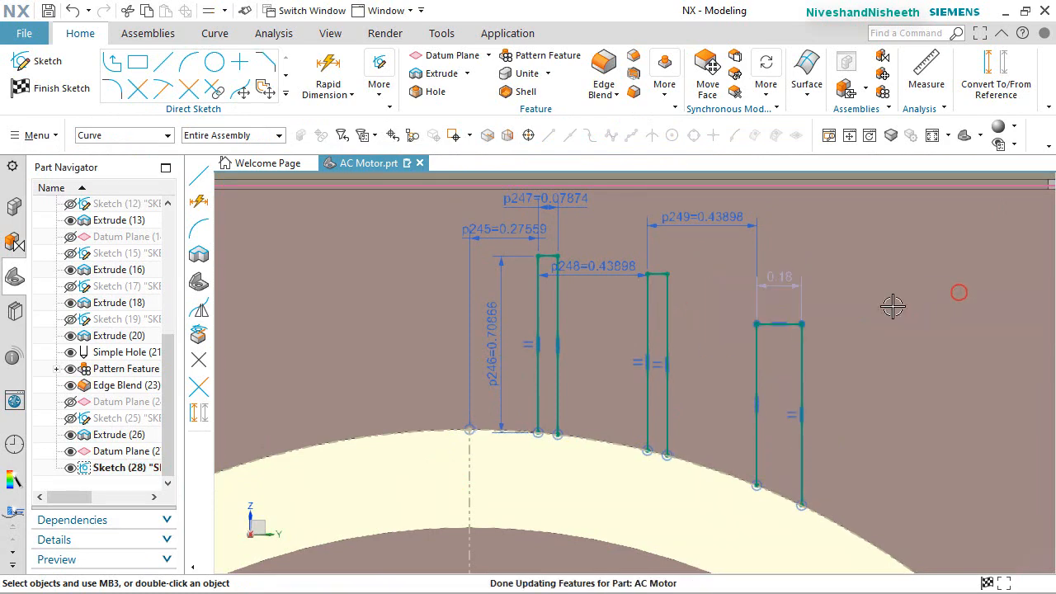
scroll(729, 267, up, 6)
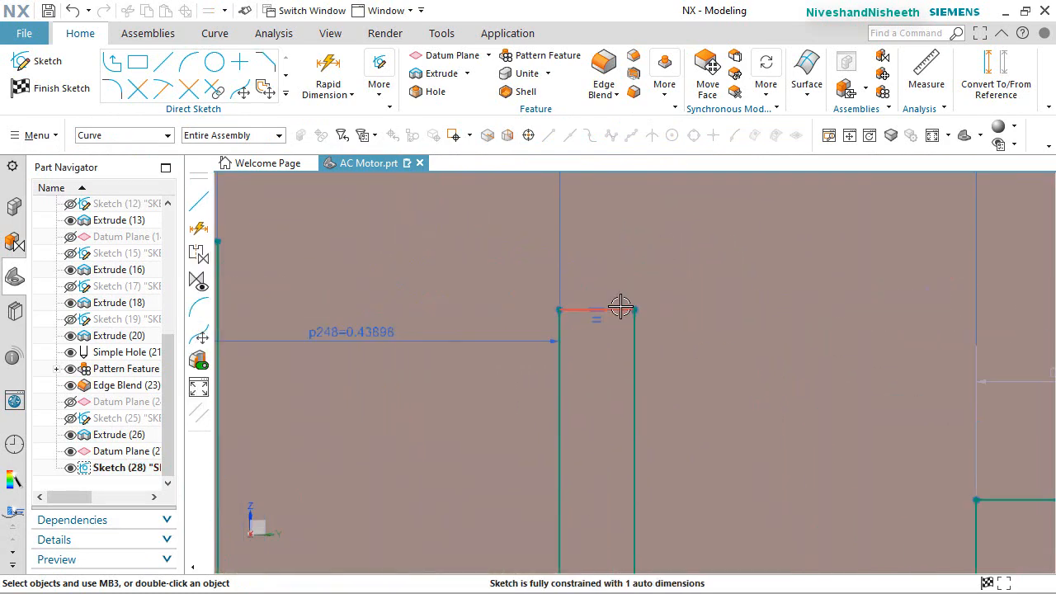
click(620, 306)
scroll(969, 471, up, 3)
scroll(616, 309, down, 4)
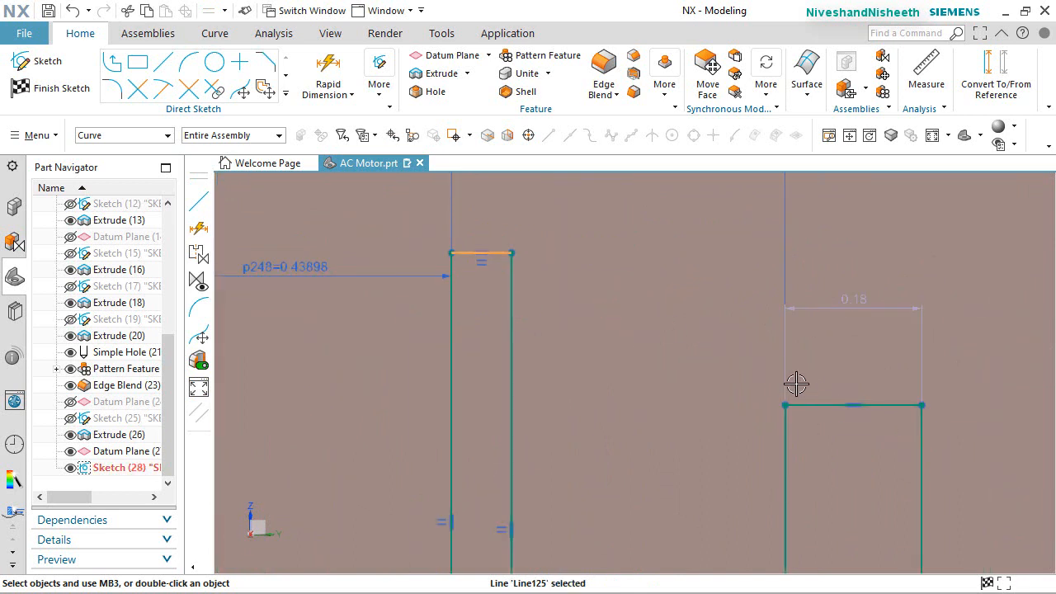
click(822, 406)
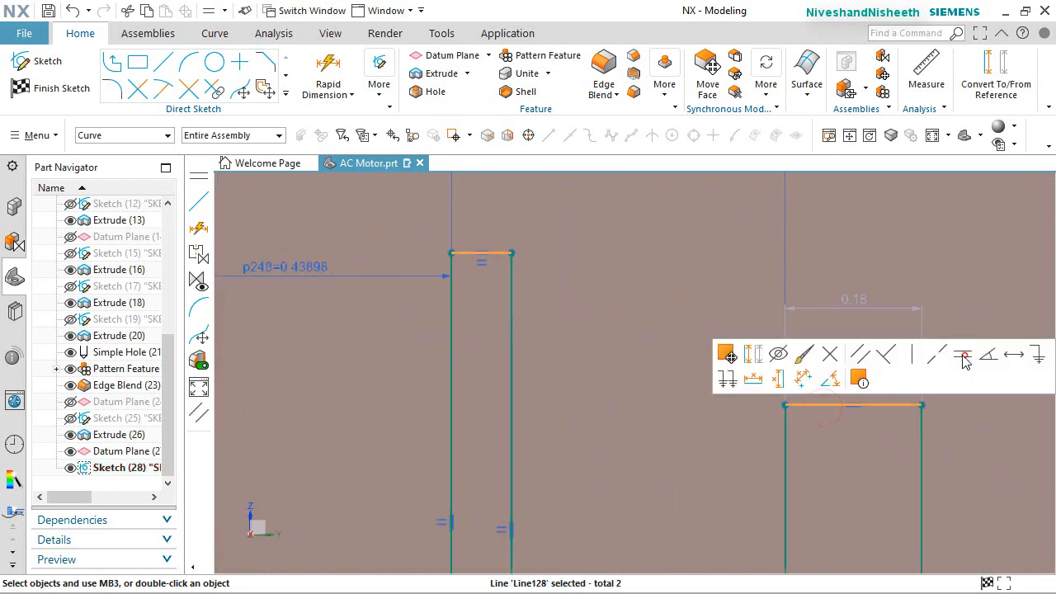
click(965, 355)
scroll(660, 293, down, 4)
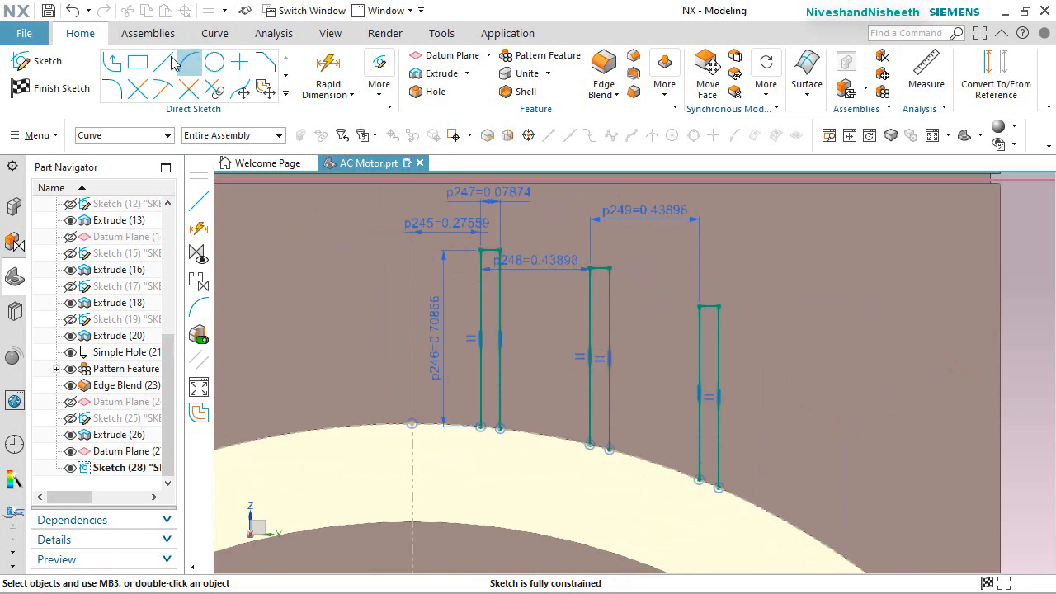
Sketch the fourth fin from connected lines: a vertical about 0.42 in, a top horizontal about 0.14 in and an outer vertical about 0.28 in
key(l)
click(810, 365)
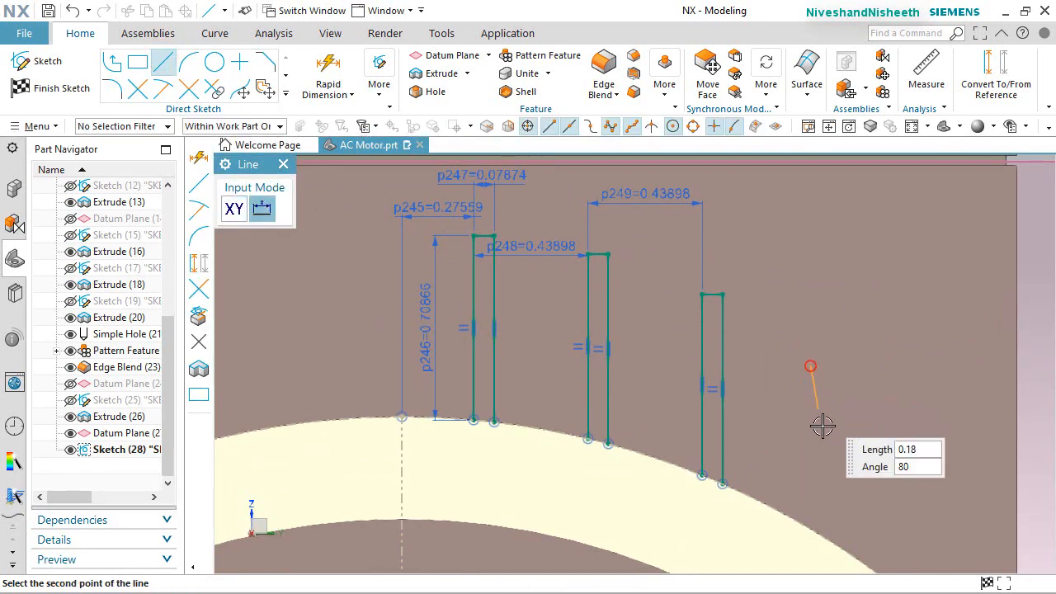
click(809, 473)
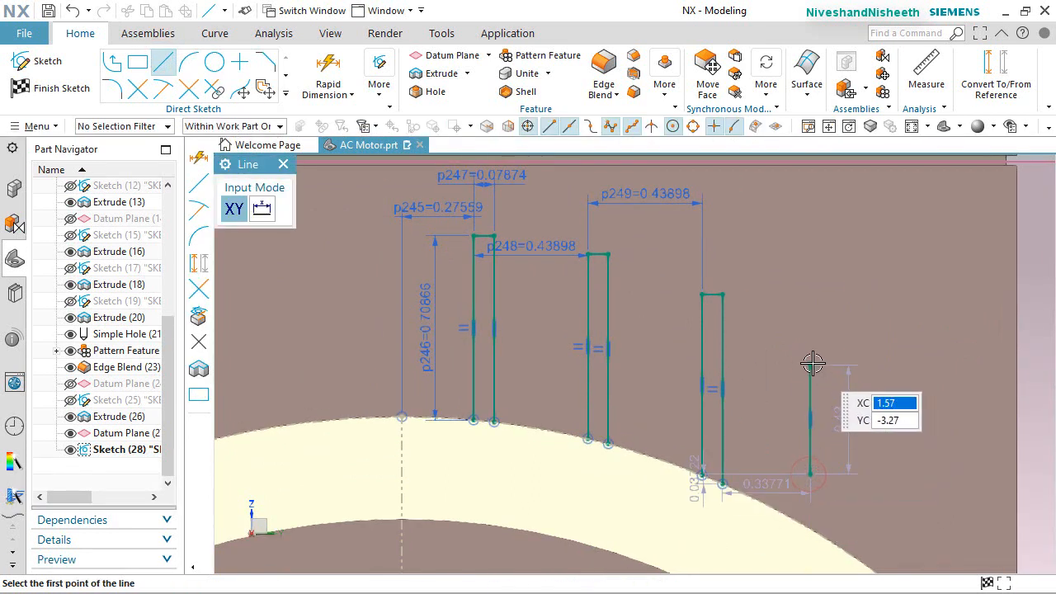
click(811, 363)
click(846, 364)
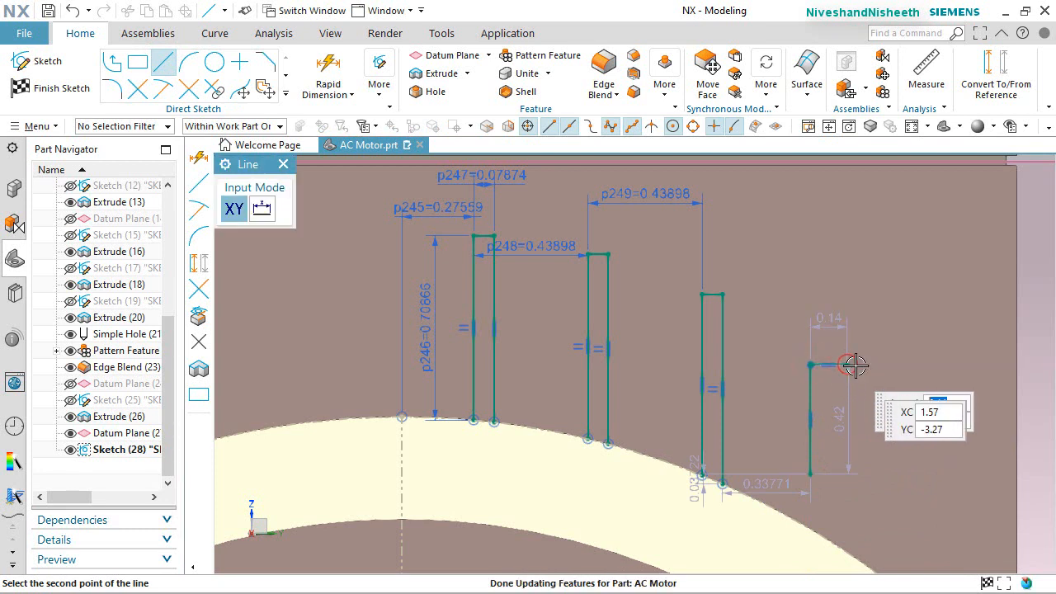
click(847, 363)
click(846, 435)
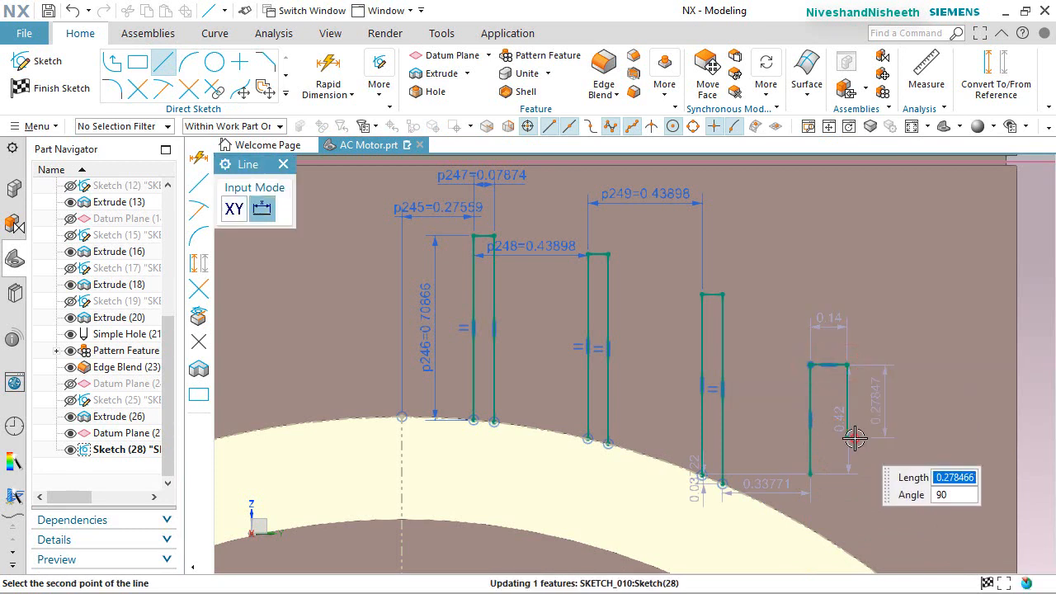
key(Escape)
Extend both vertical lines of the fourth fin down to the reference circle with Quick Extend
click(911, 279)
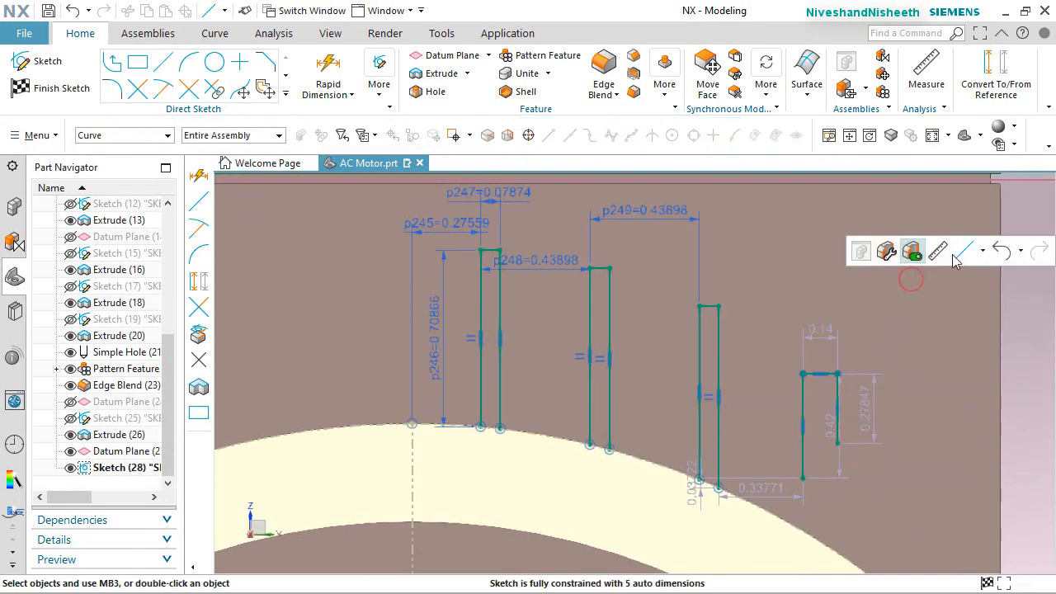
click(982, 252)
click(989, 335)
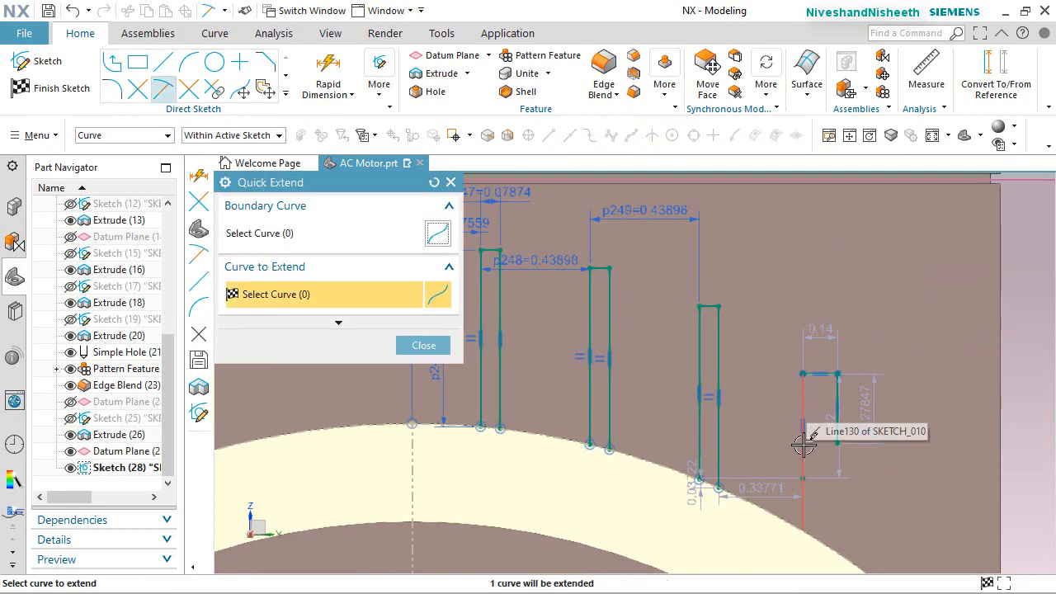
click(801, 408)
click(837, 429)
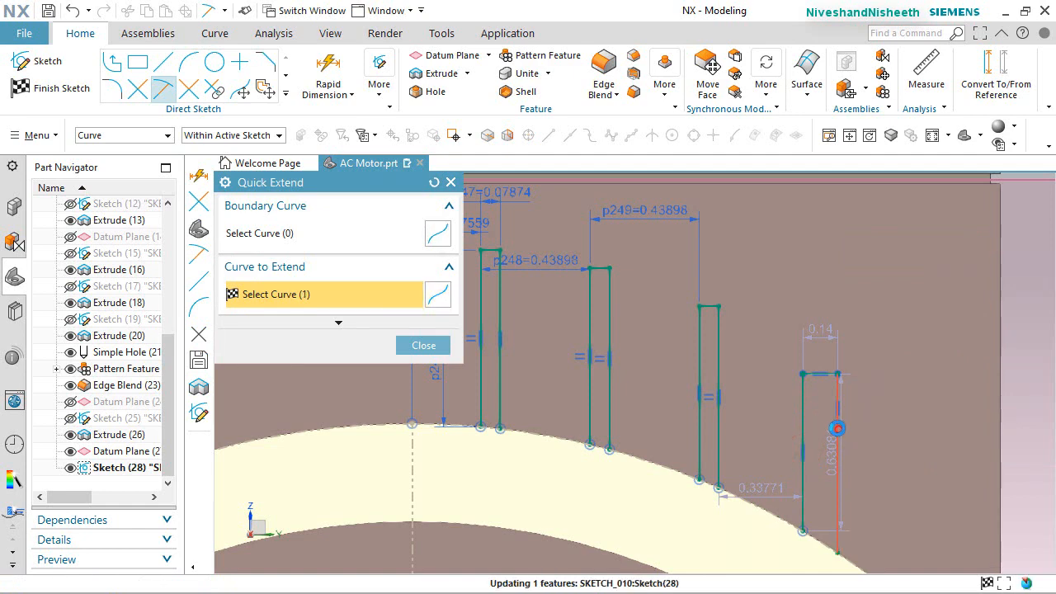
click(423, 345)
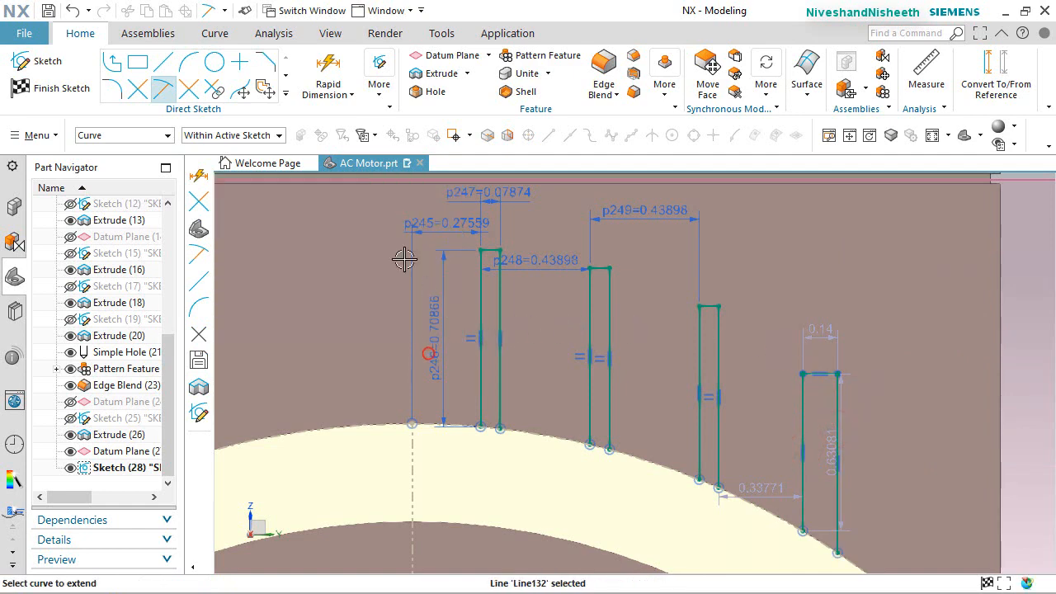
Dimension the distance between the centerline-side vertical lines of the third and fourth fins and set it to 0.43898 in
key(d)
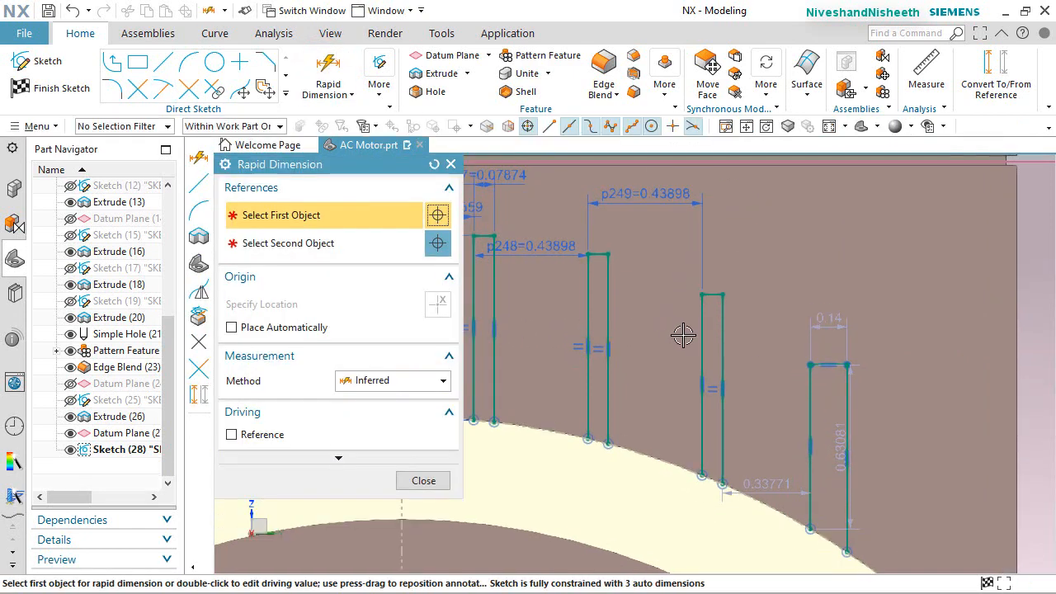
click(703, 339)
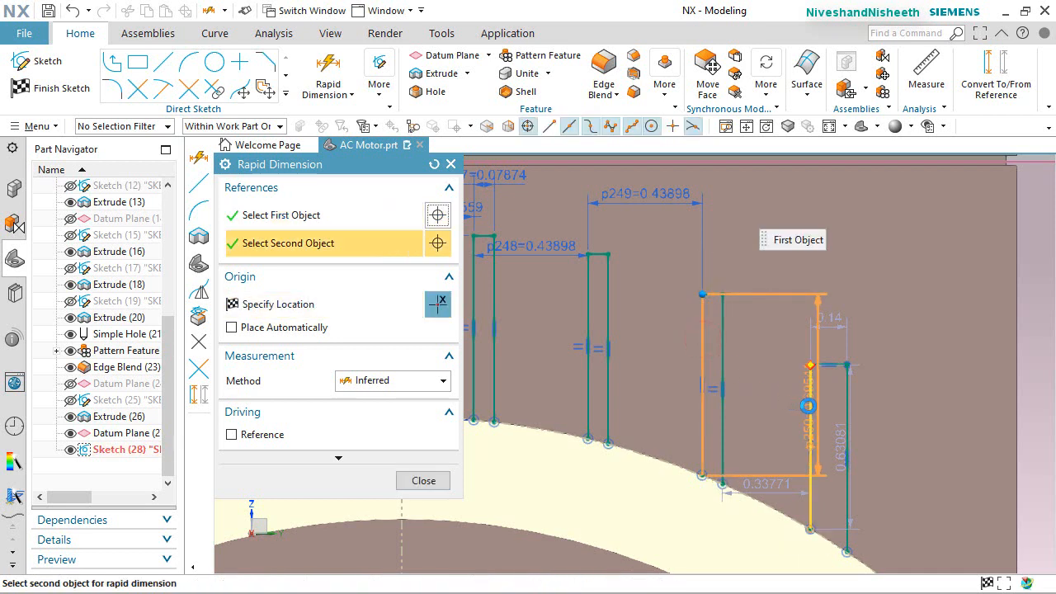
click(810, 395)
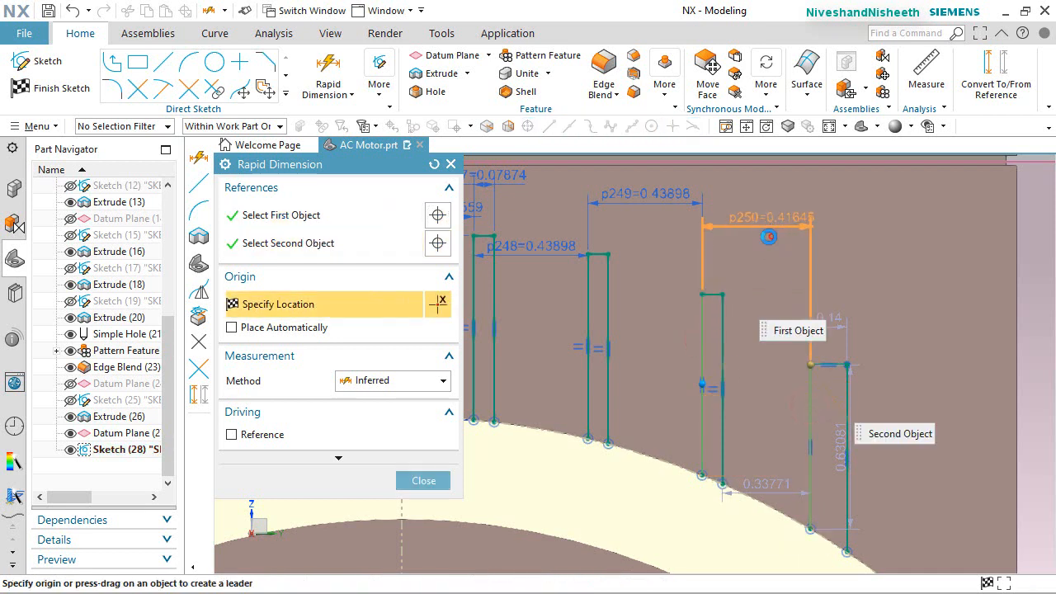
click(768, 237)
text(0.43)
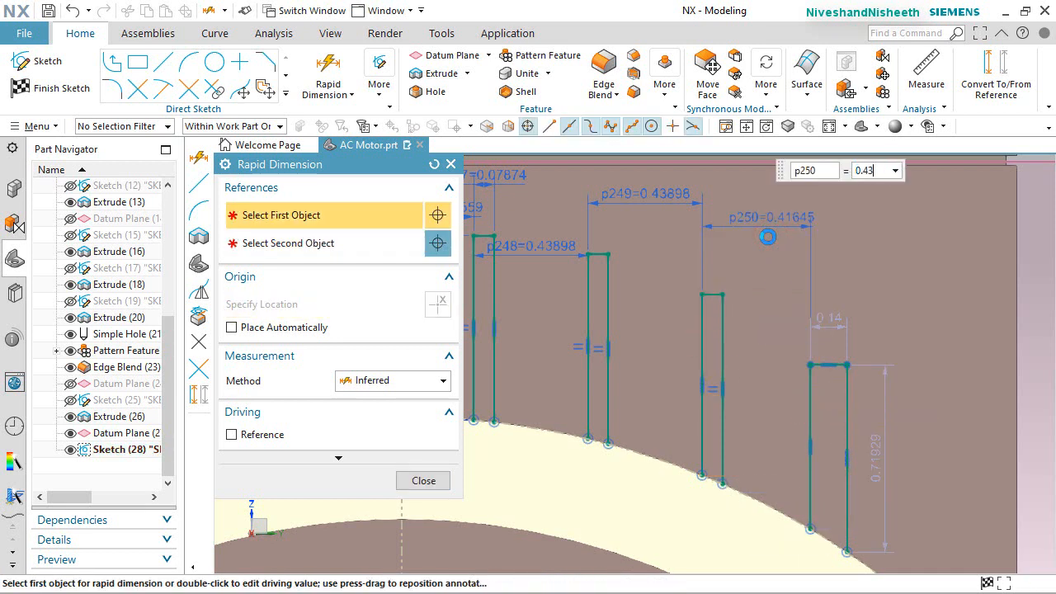
text(898)
key(Return)
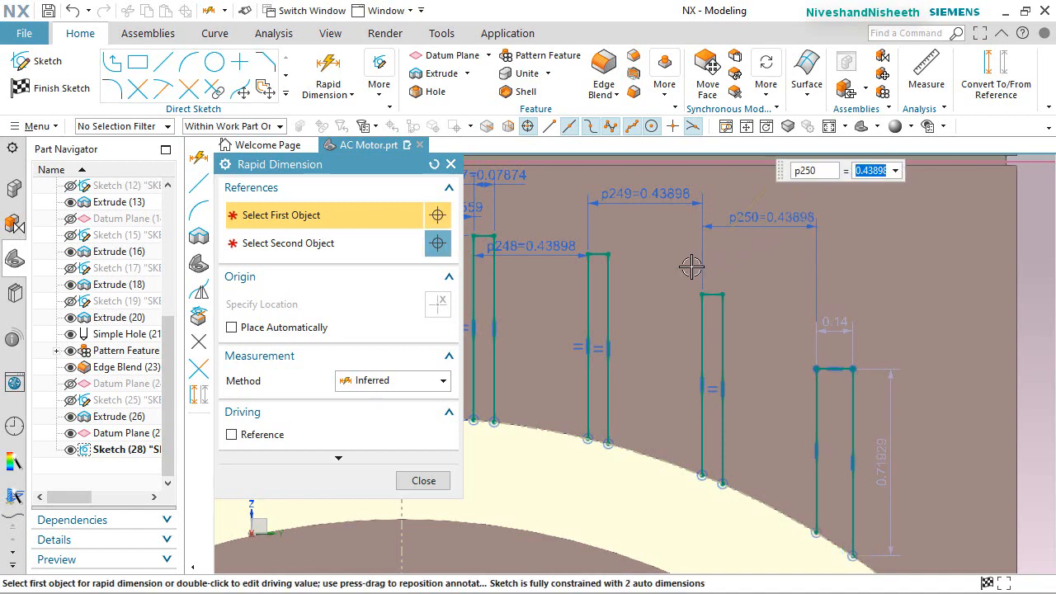
click(445, 487)
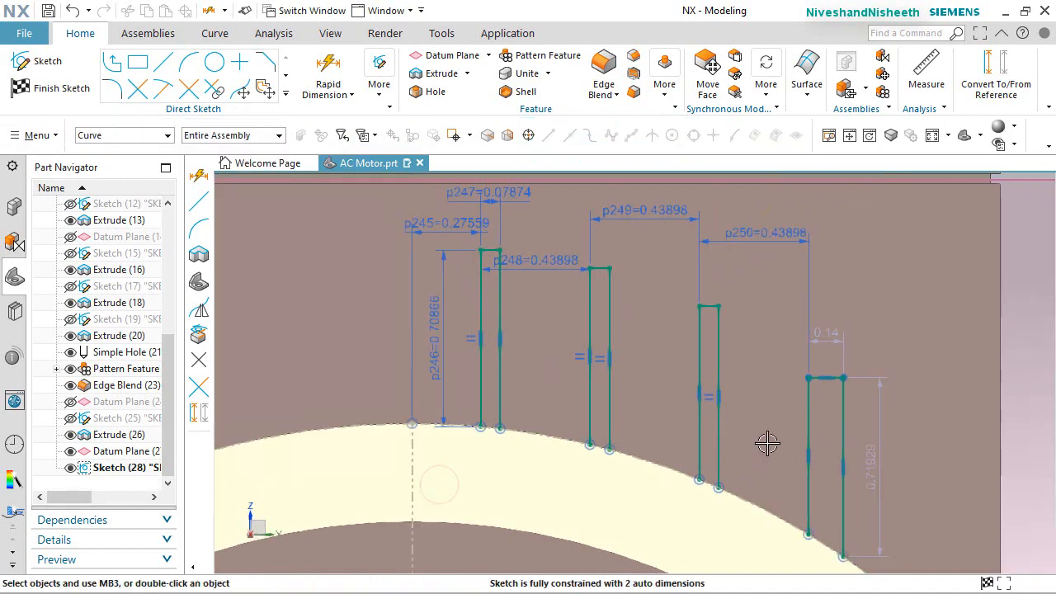
Apply Equal Length constraints between the centerline-side vertical lines and between the top horizontal lines of the third and fourth fins
click(807, 419)
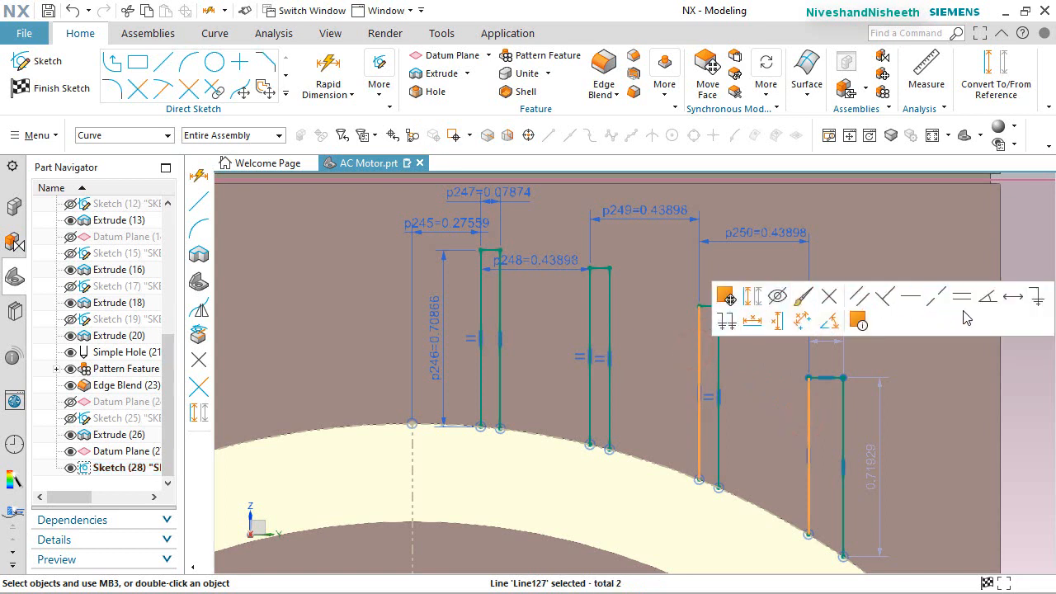
click(959, 299)
scroll(726, 293, up, 3)
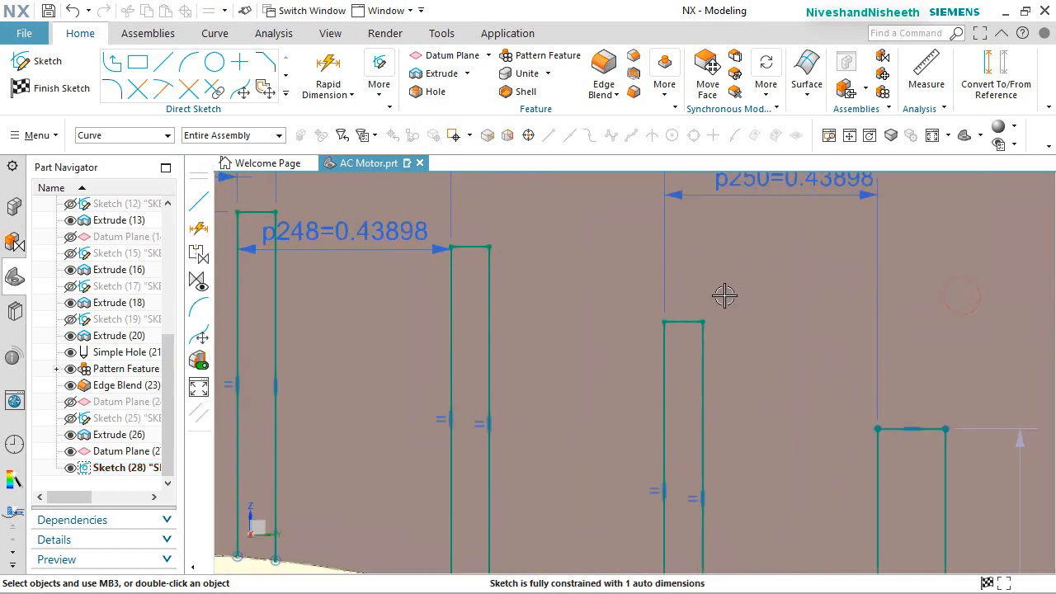
click(685, 325)
scroll(930, 453, up, 2)
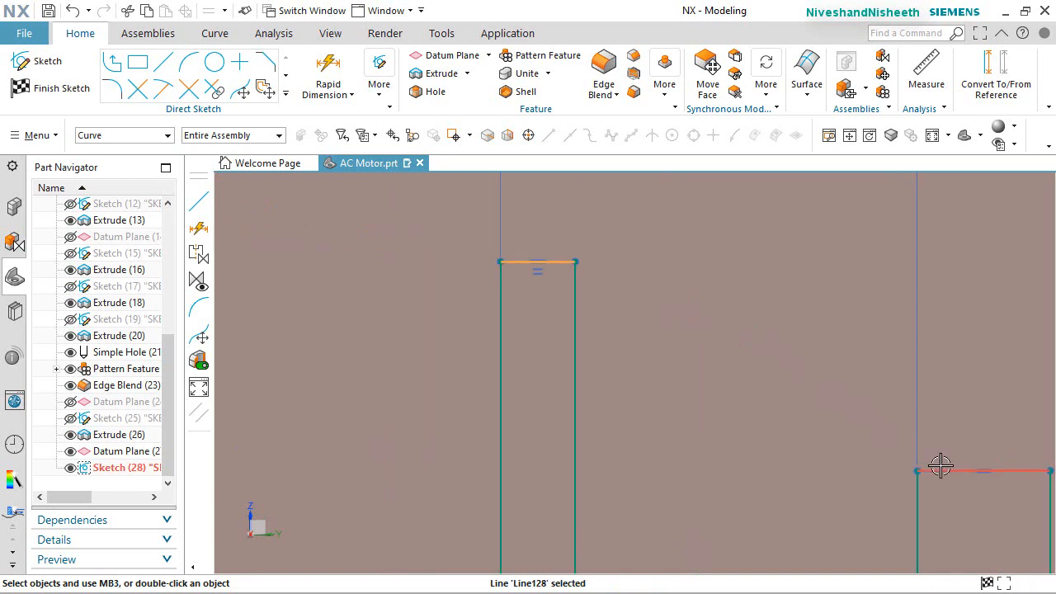
click(772, 330)
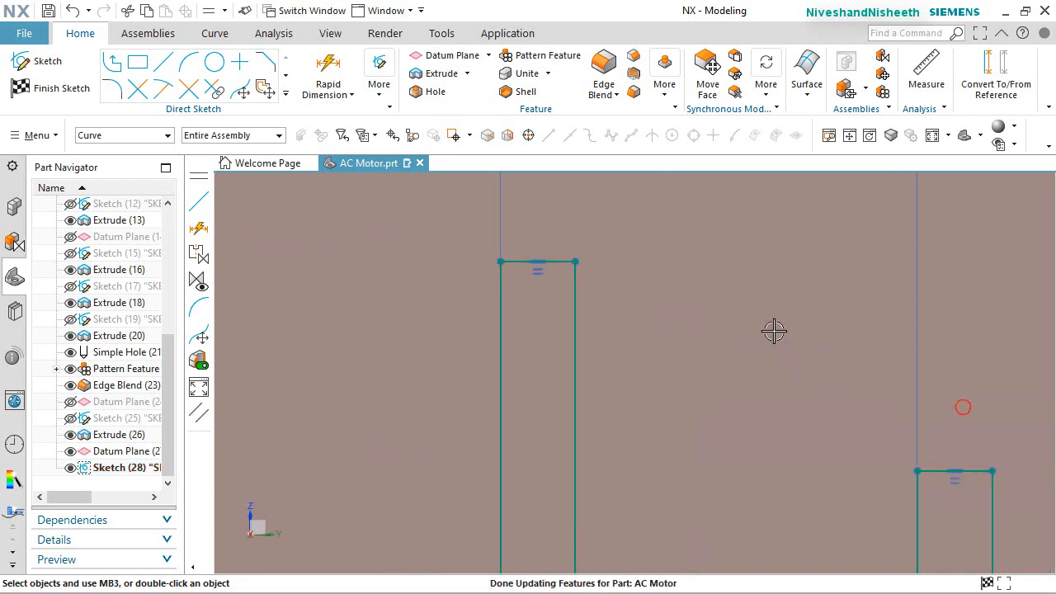
scroll(726, 292, down, 5)
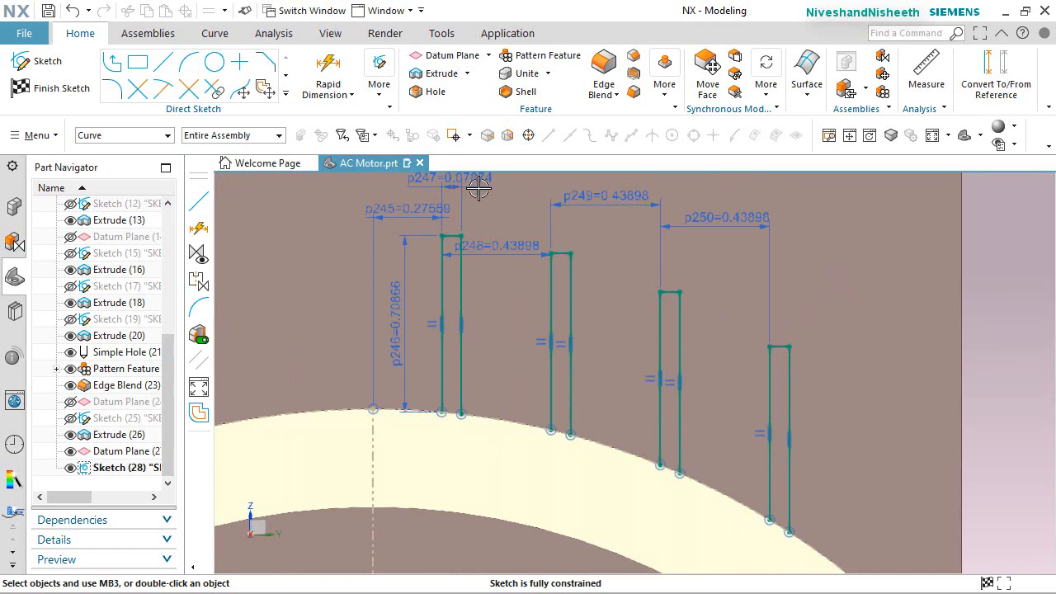
Sketch the fifth fin from connected lines: a vertical about 0.31 in, a top horizontal about 0.16 in and an outer vertical about 0.24 in
click(169, 64)
scroll(468, 221, down, 2)
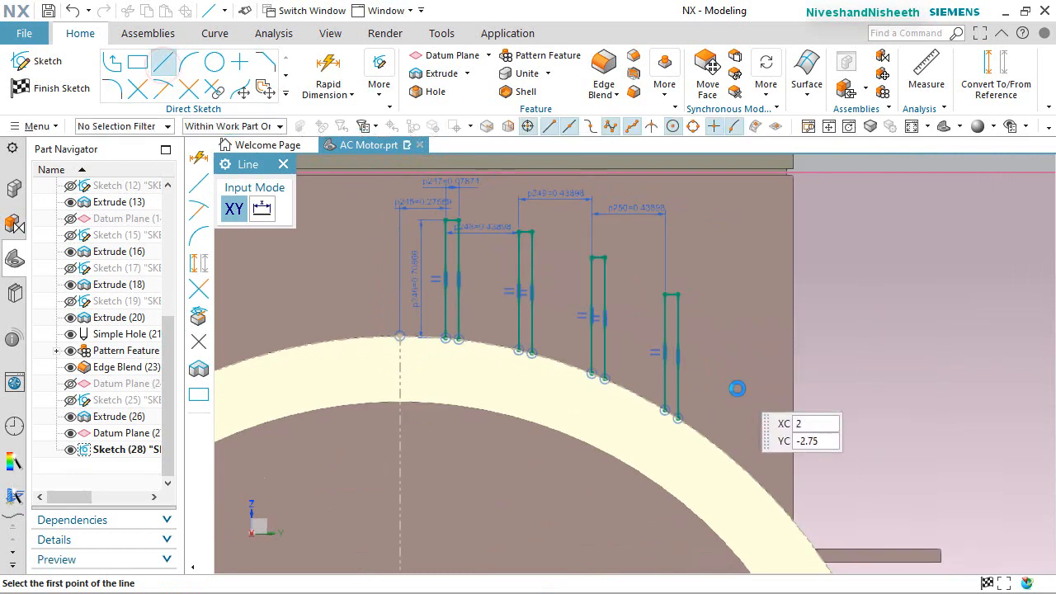
scroll(737, 384, up, 2)
click(725, 351)
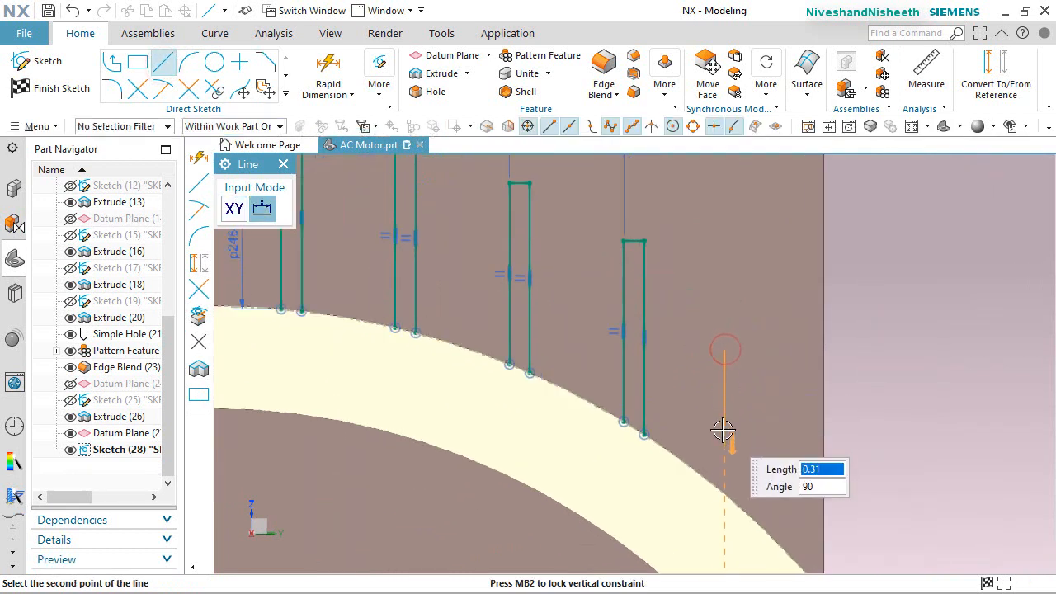
click(722, 429)
click(726, 350)
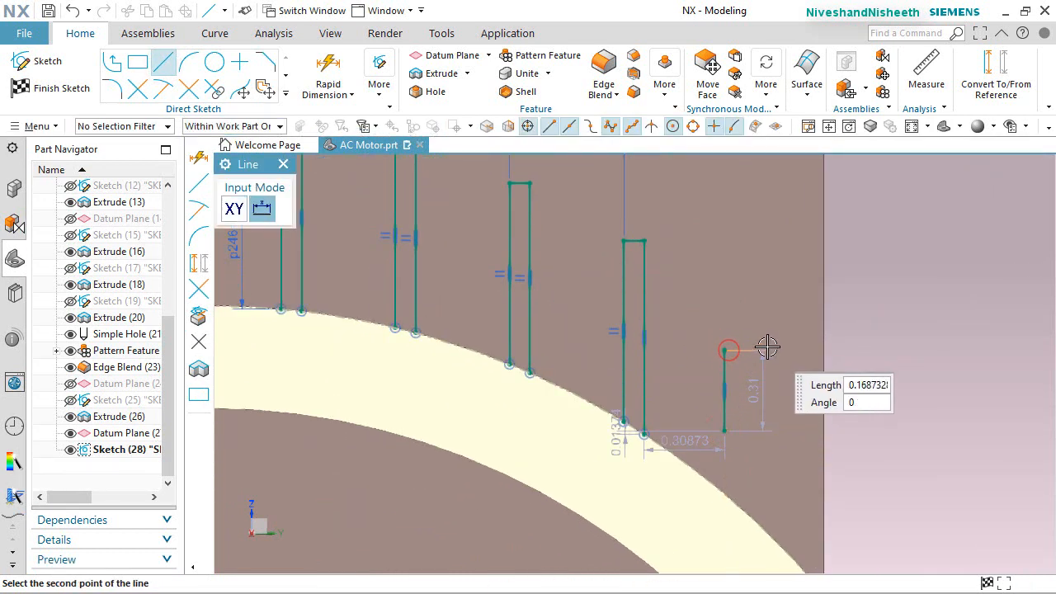
click(767, 350)
click(768, 351)
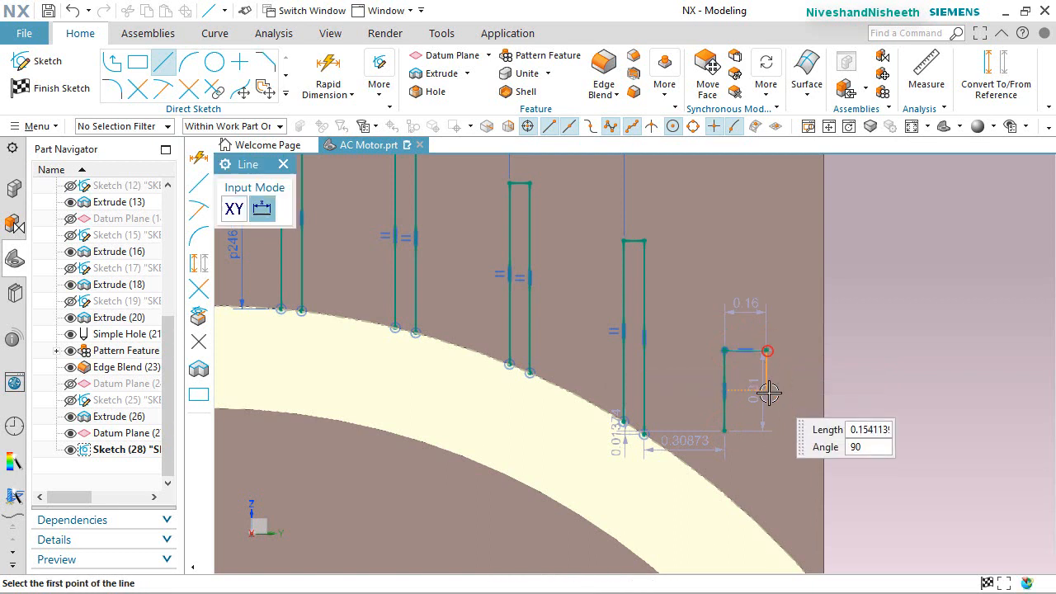
click(768, 410)
key(Escape)
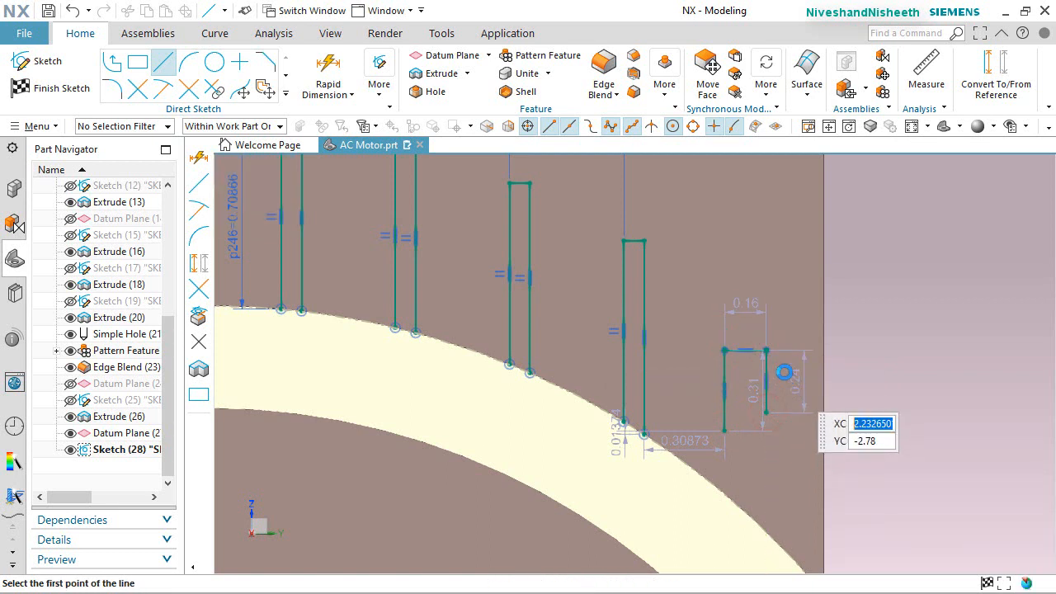
Extend both vertical lines of the fifth fin down to the reference circle with Quick Extend
click(862, 272)
click(985, 244)
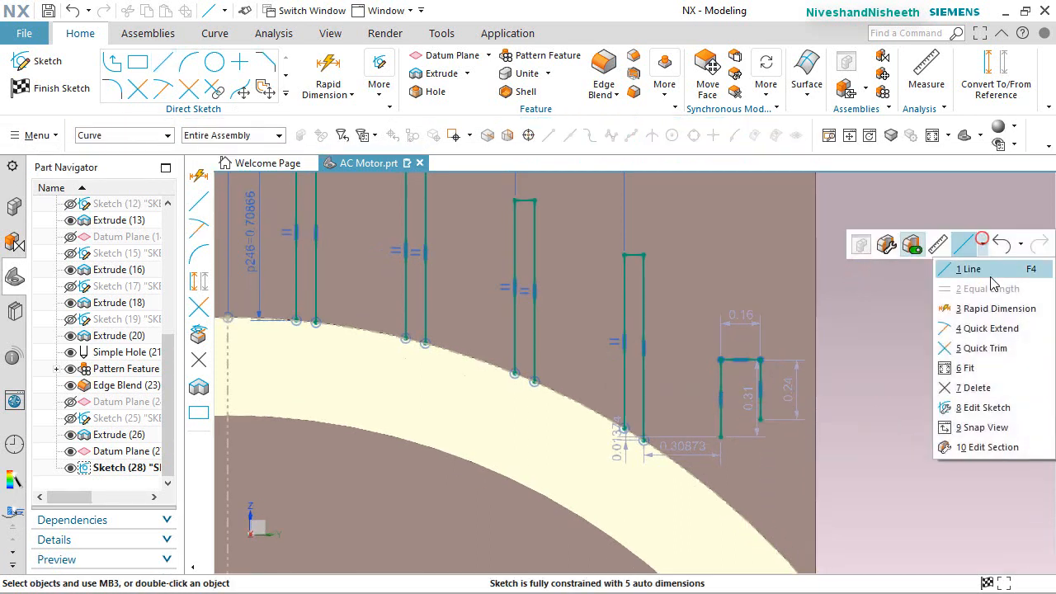
click(995, 346)
scroll(788, 462, up, 1)
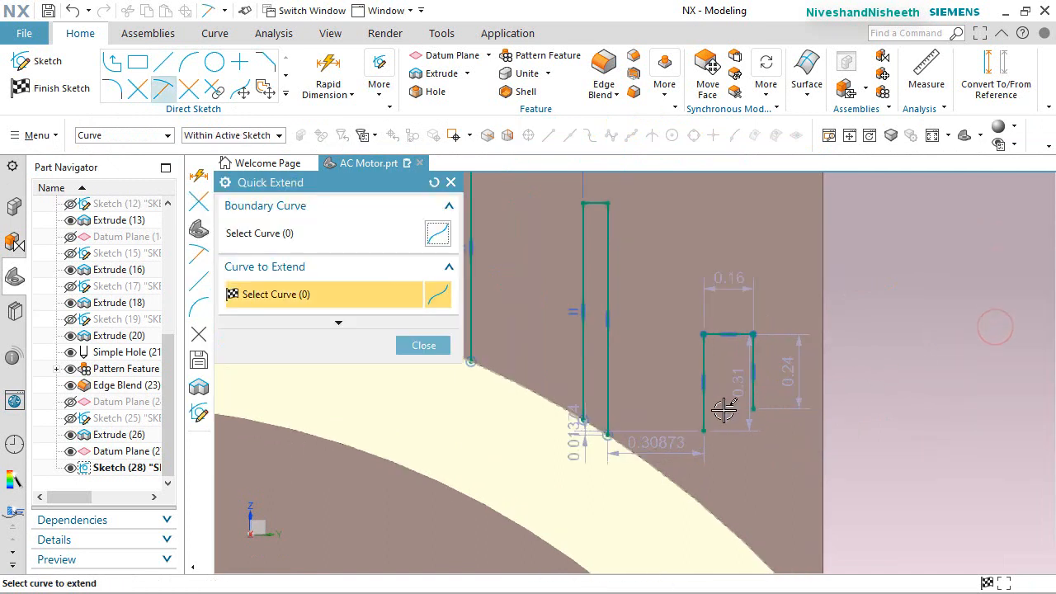
click(704, 405)
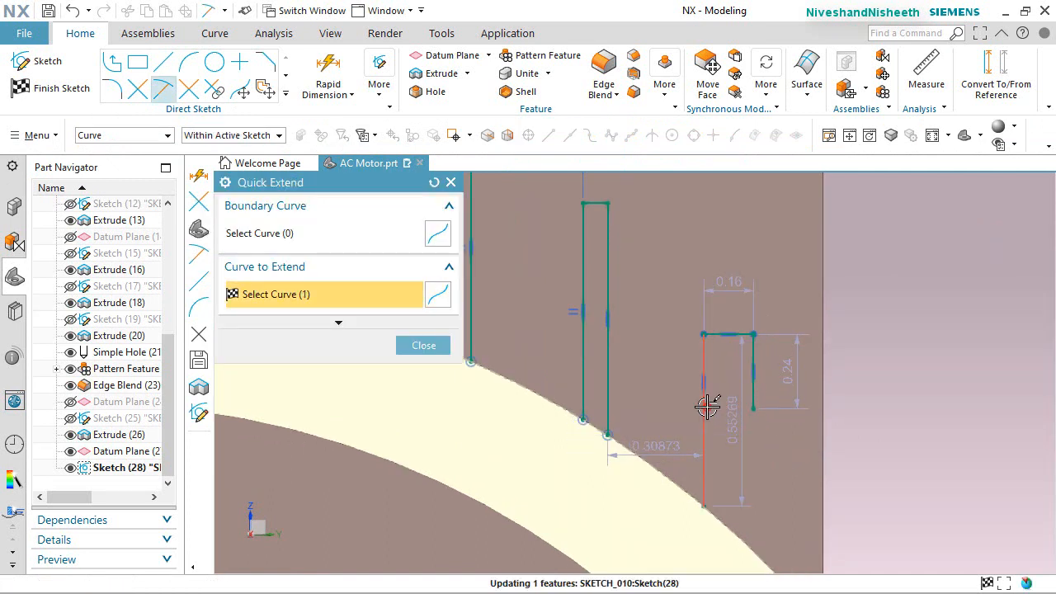
click(752, 395)
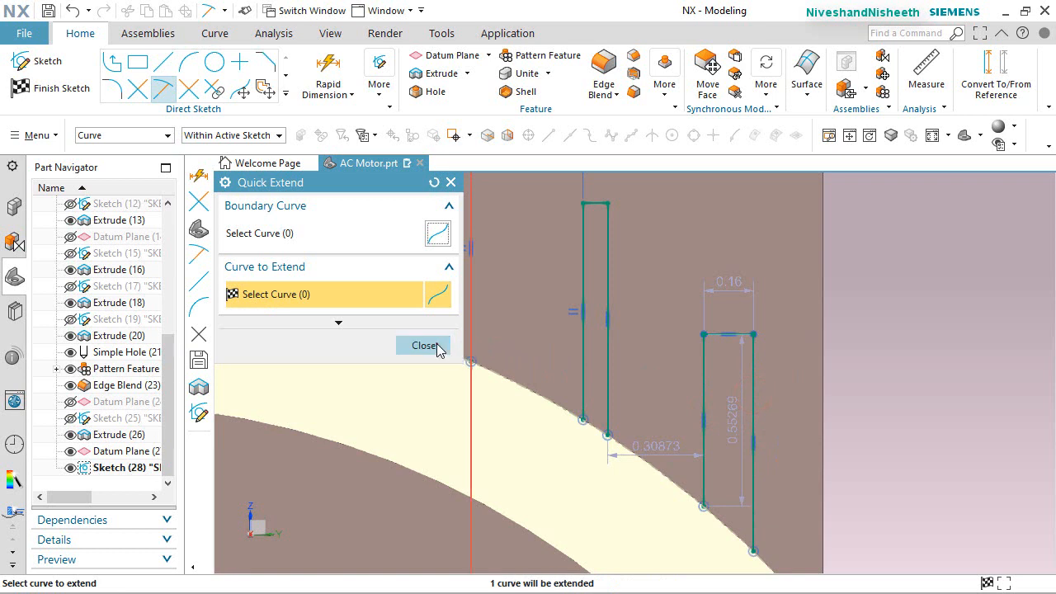
click(438, 345)
Dimension the distance between the centerline-side vertical lines of the fourth and fifth fins and set it to 0.43898 in
click(329, 63)
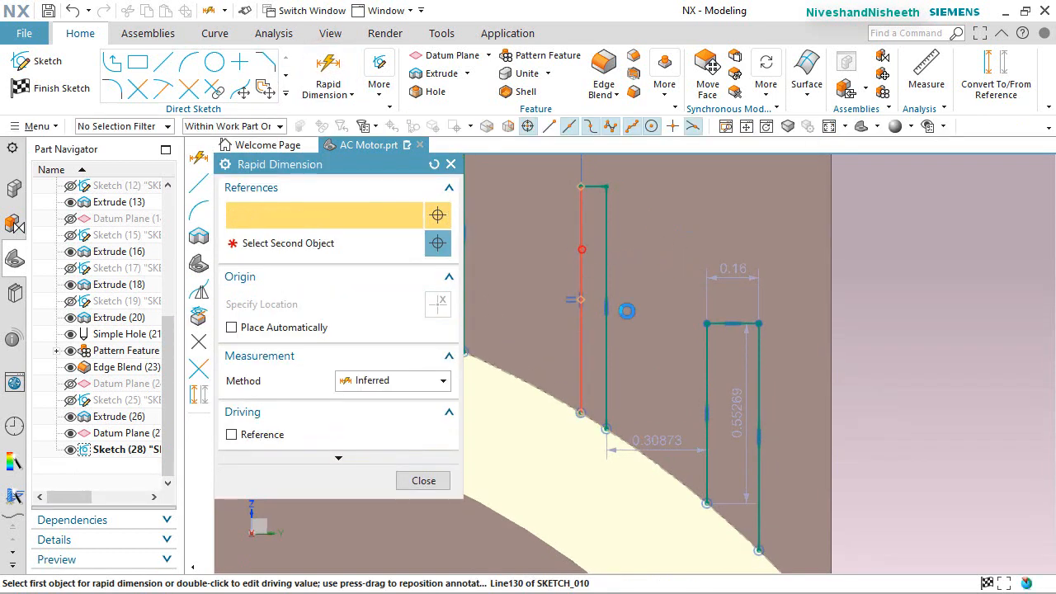
click(706, 371)
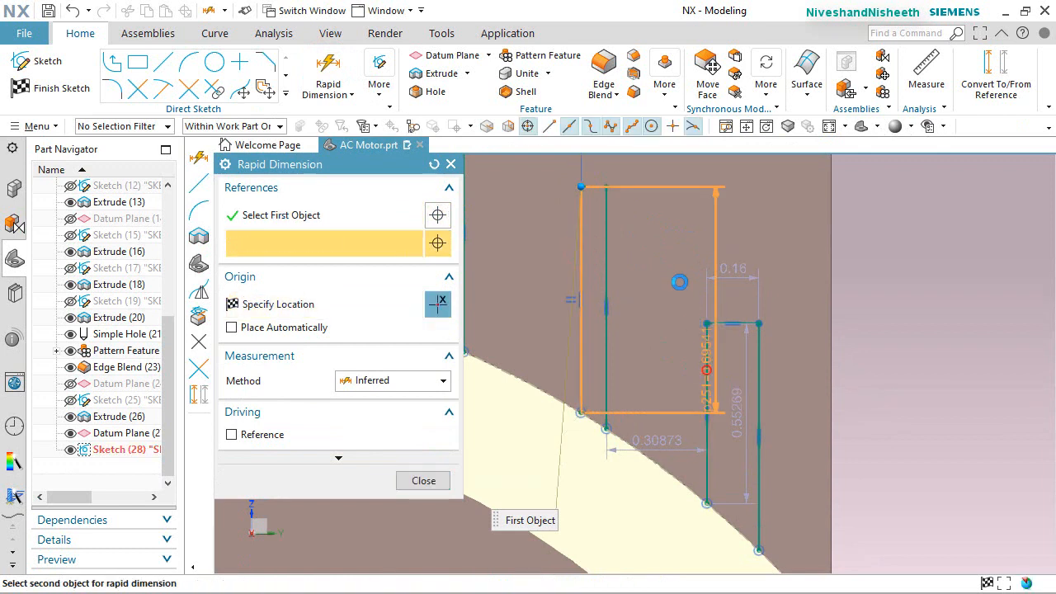
click(663, 216)
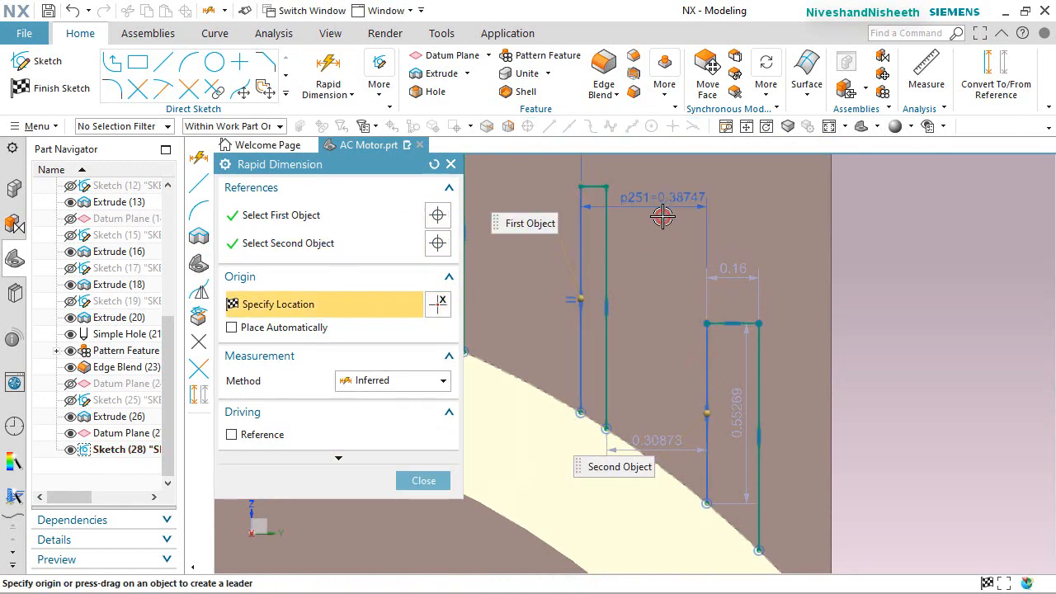
text(0.4)
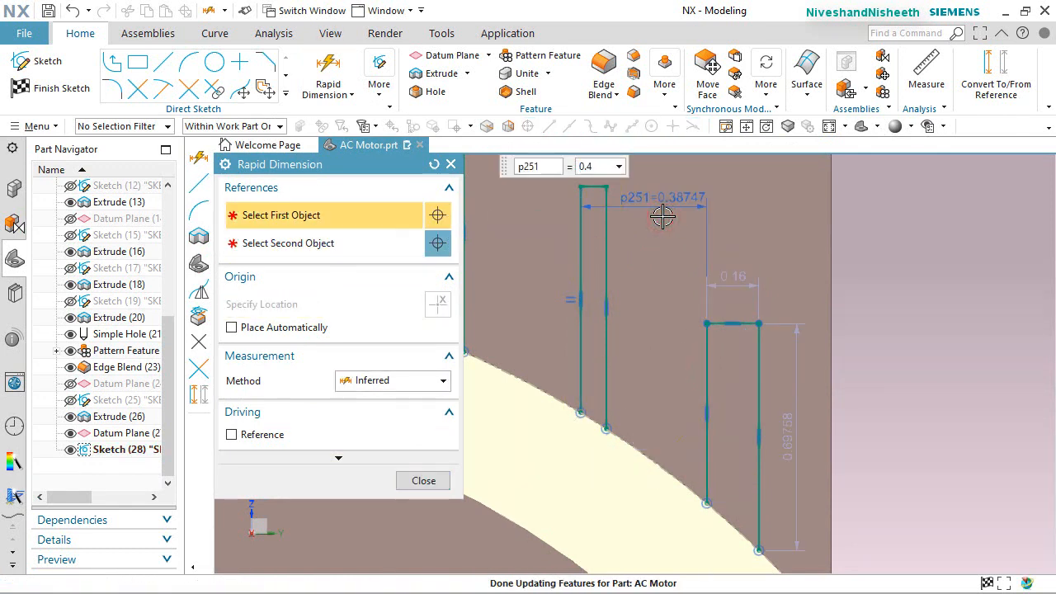
text(3898)
key(Return)
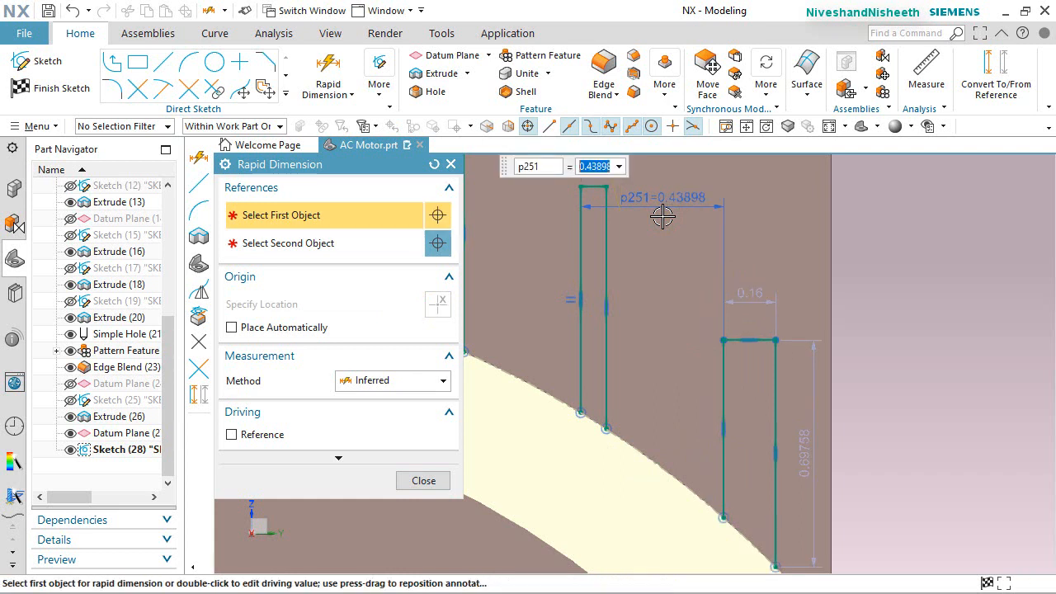
click(437, 481)
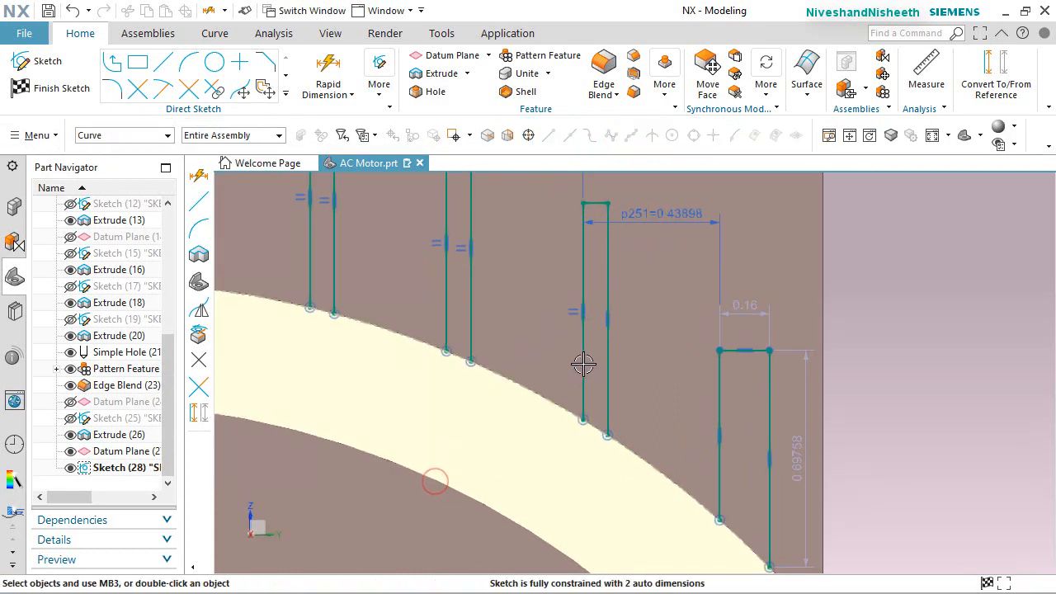
Apply Equal Length constraints between the centerline-side vertical lines and between the top horizontal lines of the fourth and fifth fins
click(583, 361)
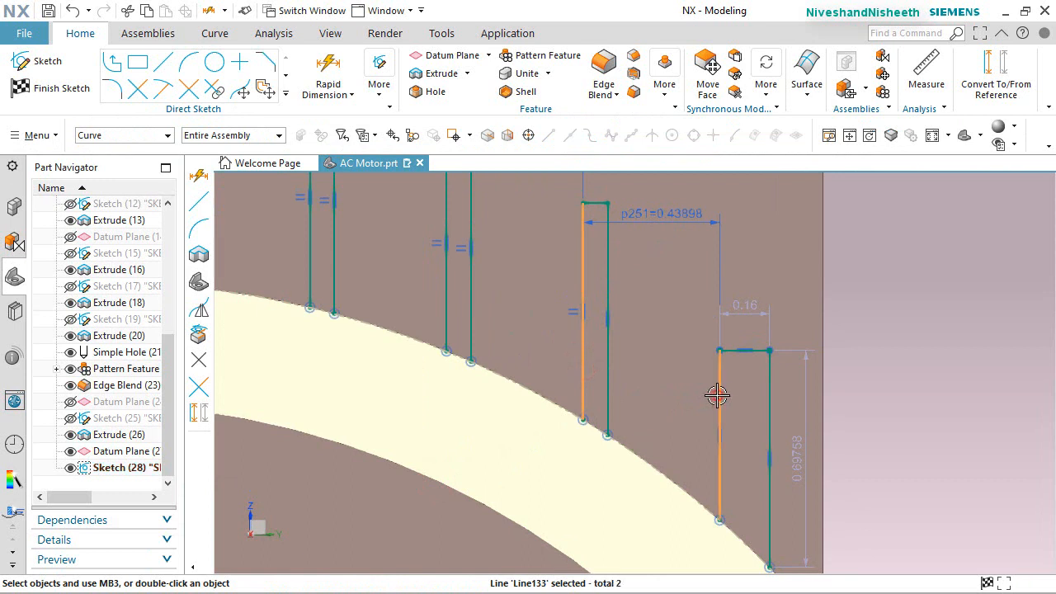
click(940, 345)
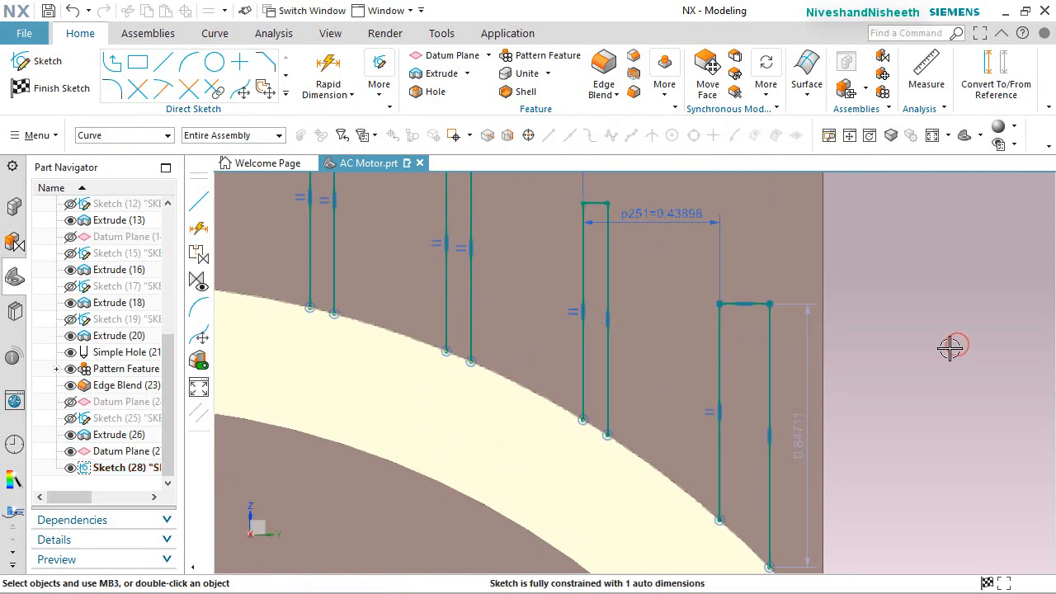
scroll(646, 217, up, 5)
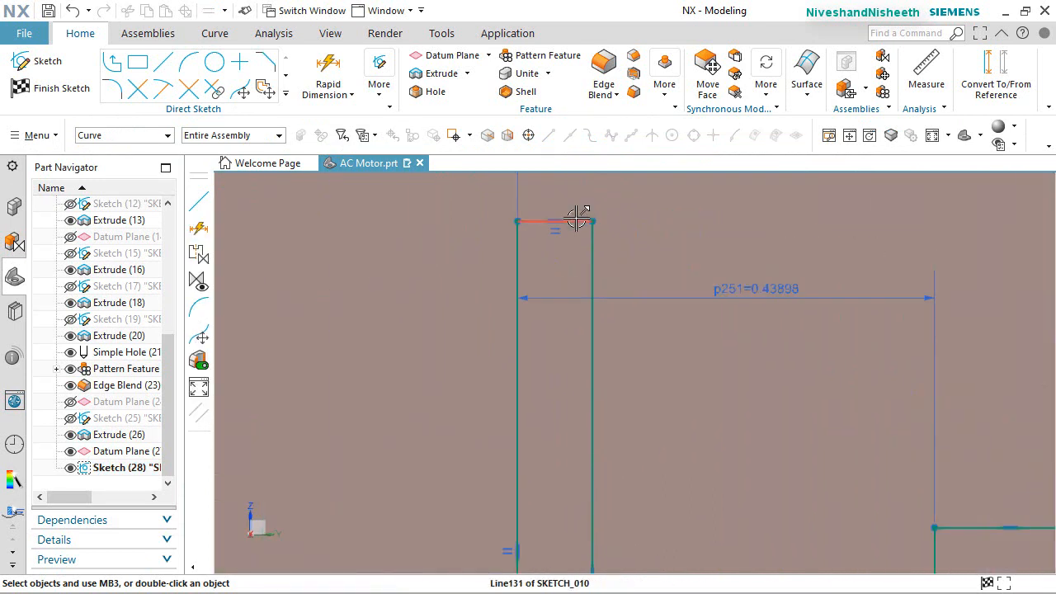
click(576, 219)
scroll(555, 250, down, 3)
scroll(790, 374, up, 2)
click(822, 399)
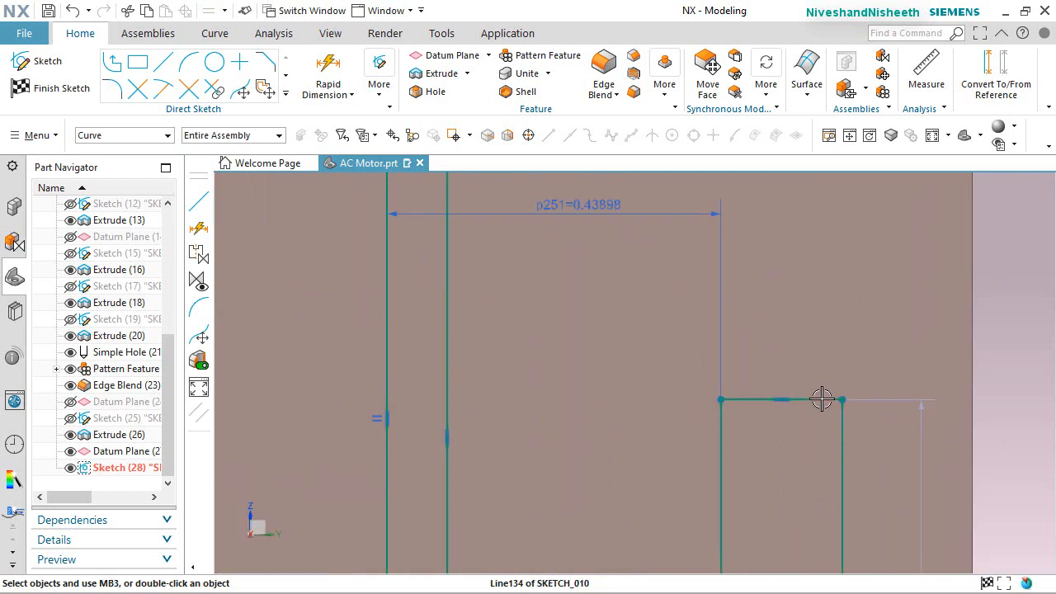
click(821, 399)
click(961, 348)
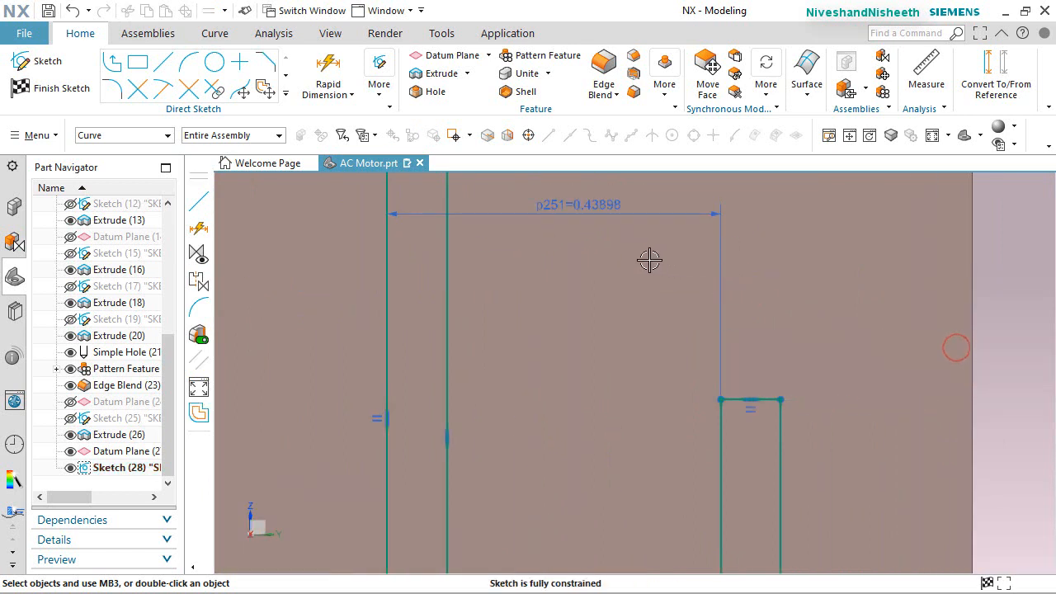
scroll(626, 279, down, 3)
scroll(668, 281, down, 3)
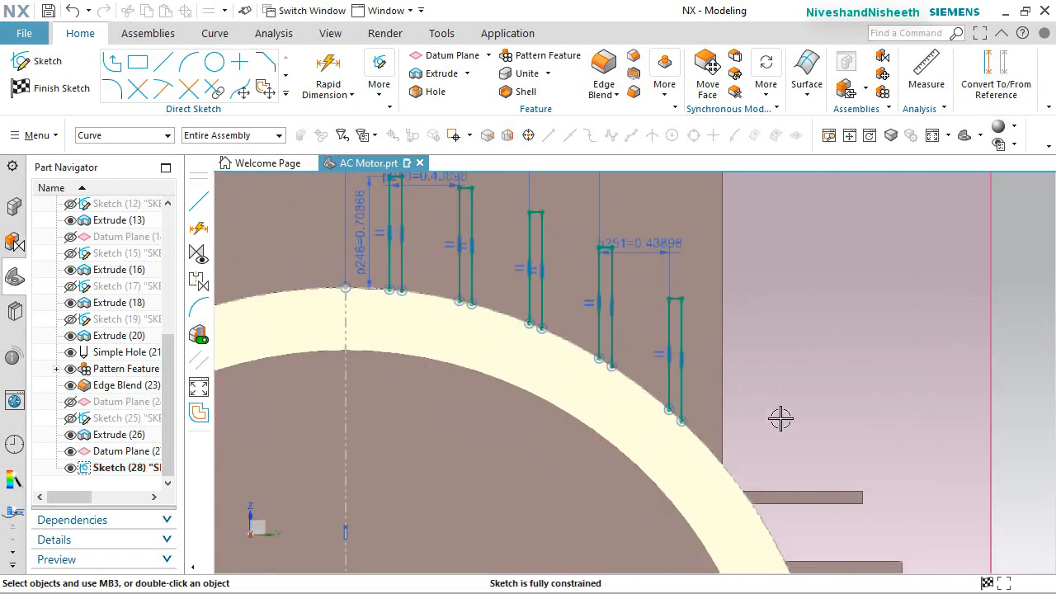
Sketch an inclined sixth fin beyond the fifth from lines: a side about 0.44 in at 126°, a perpendicular end about 0.11 in, a parallel side about 0.32 in
scroll(781, 418, up, 2)
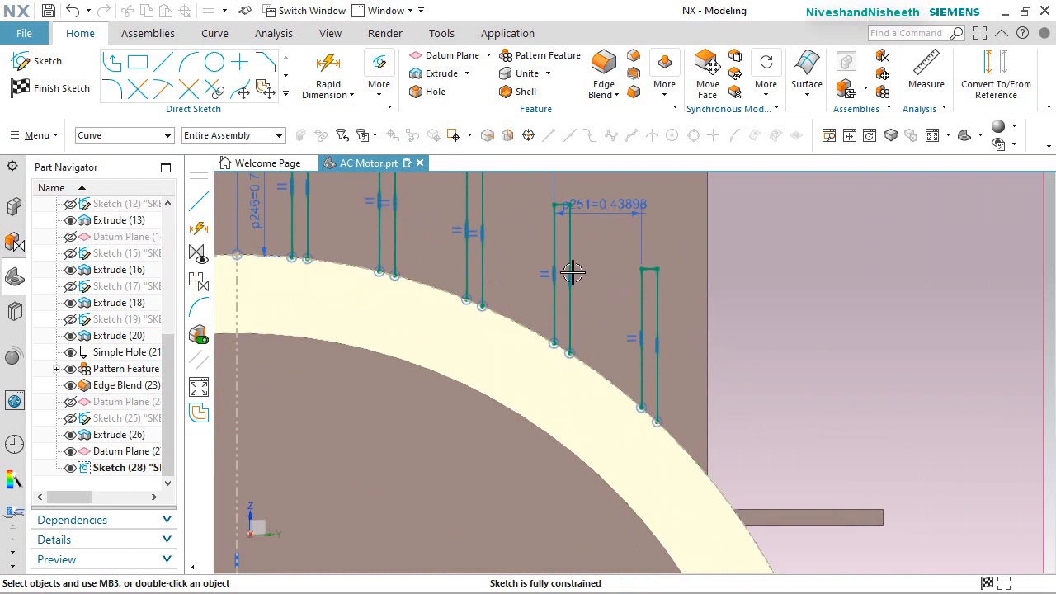
click(162, 69)
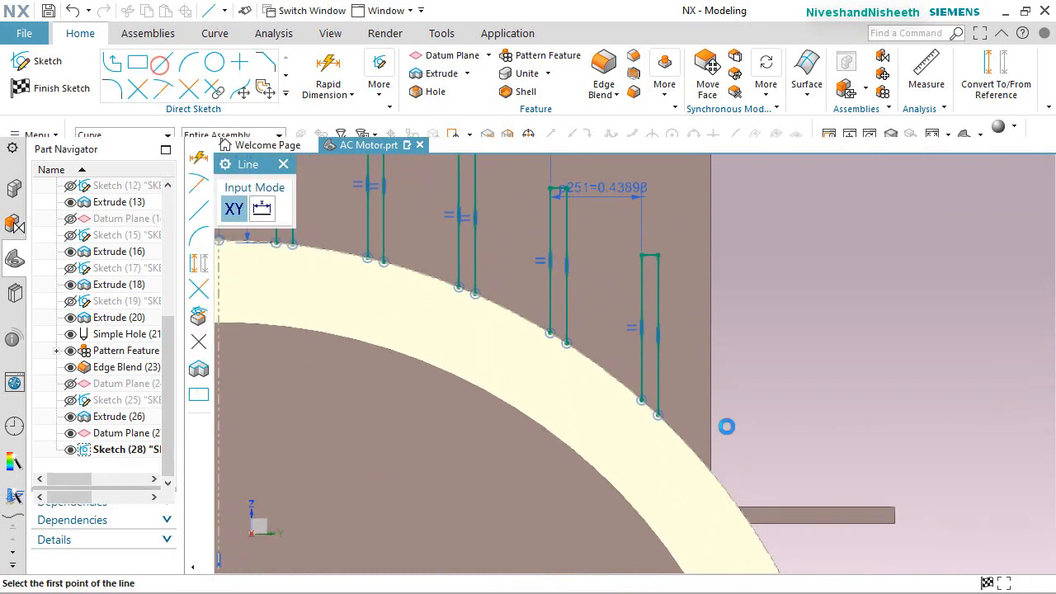
click(750, 359)
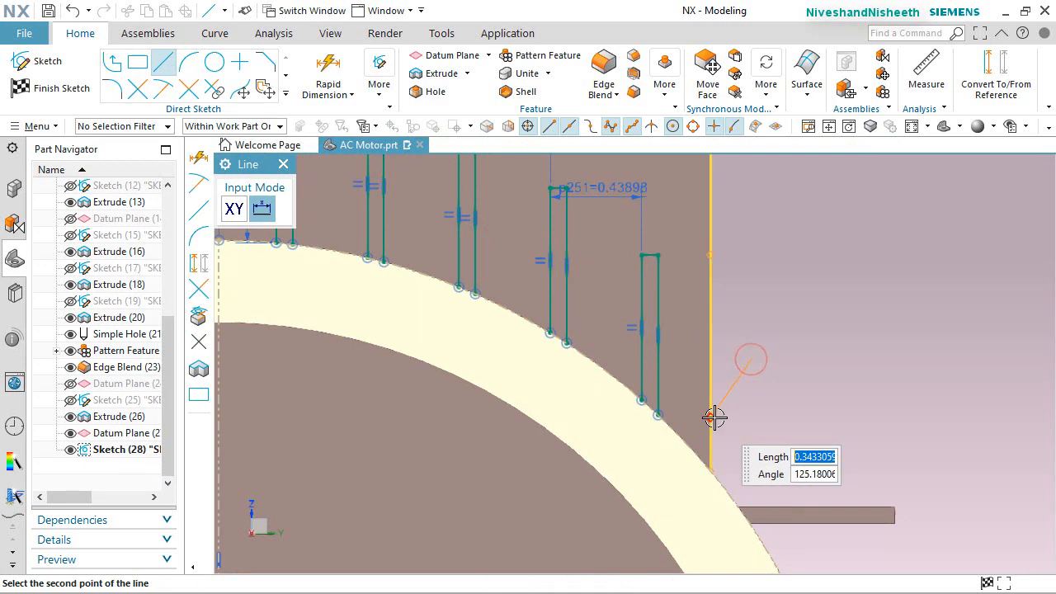
click(699, 434)
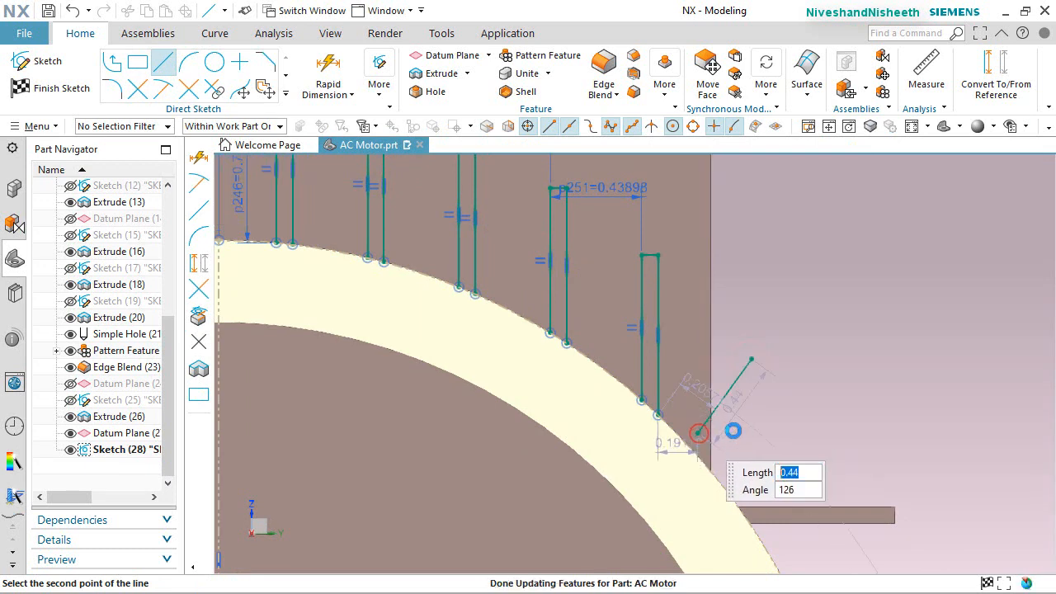
scroll(733, 429, up, 2)
click(764, 320)
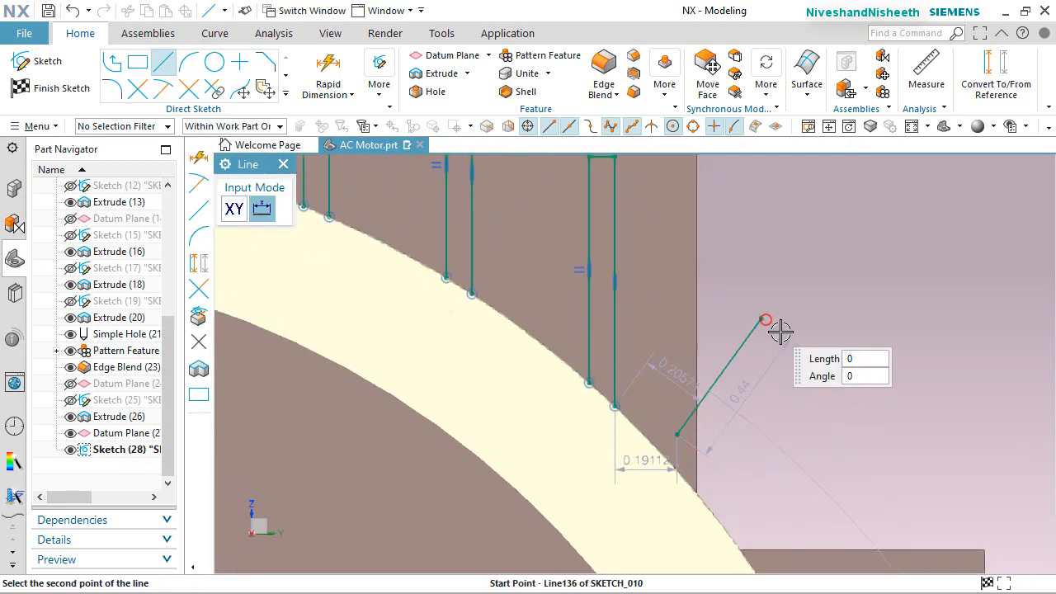
click(790, 338)
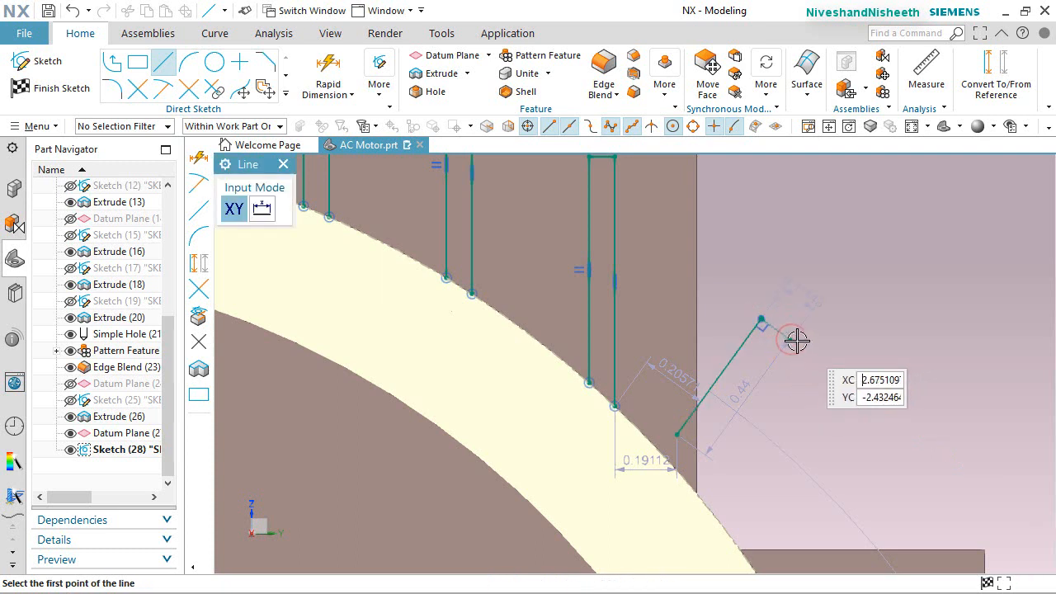
click(791, 339)
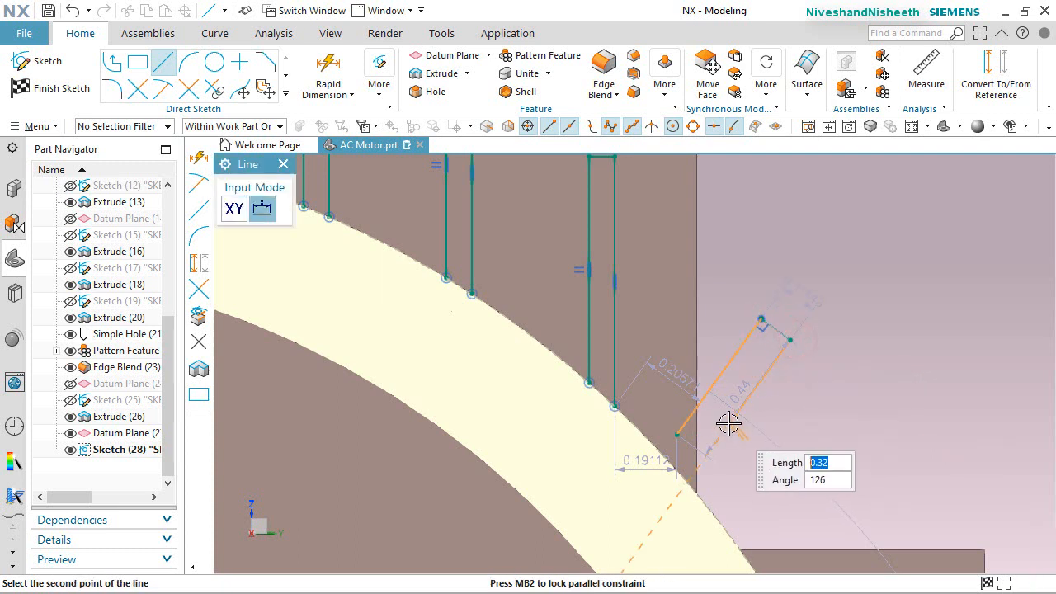
click(729, 423)
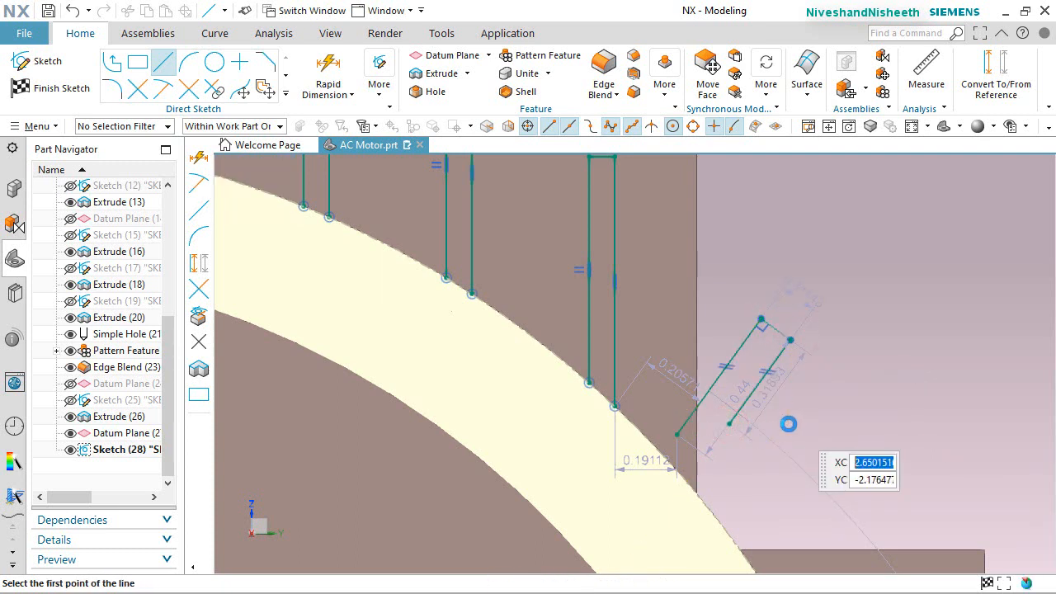
key(Escape)
Extend both long side lines of the inclined fin down to the reference circle with Quick Extend
click(831, 279)
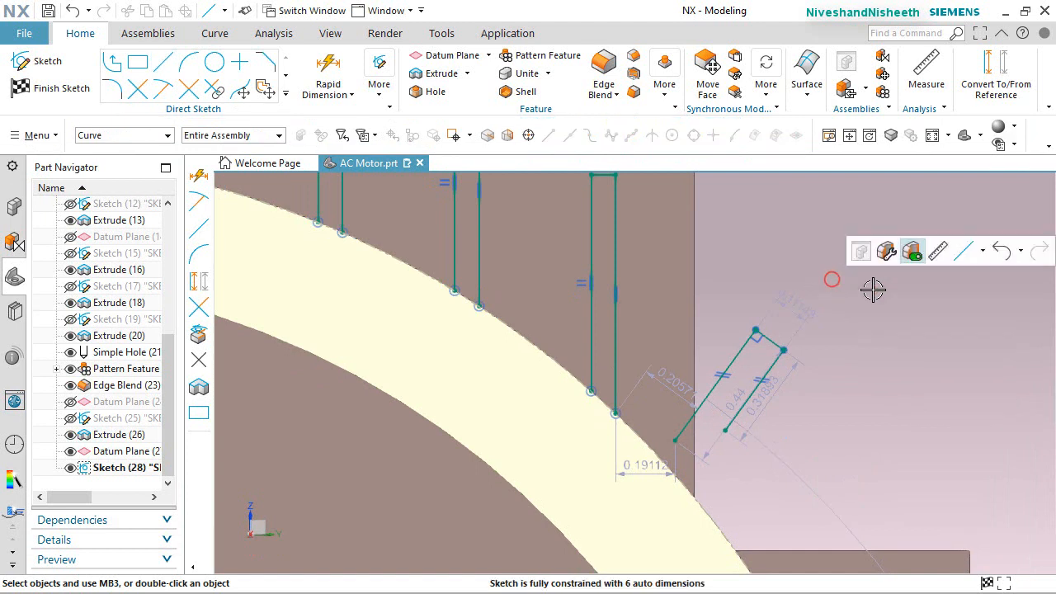
click(982, 259)
click(957, 349)
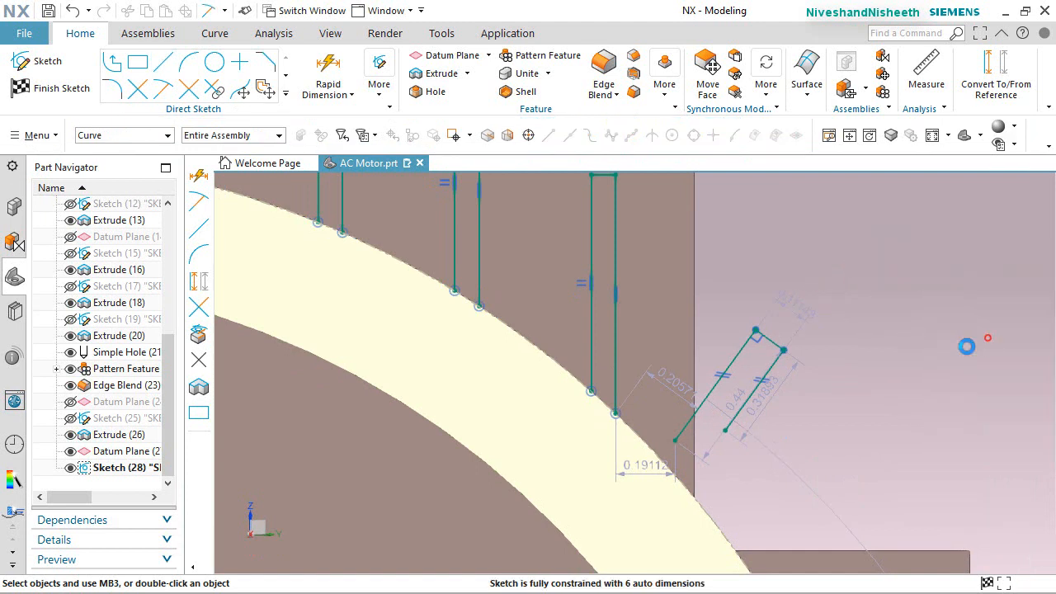
scroll(702, 446, up, 2)
click(680, 431)
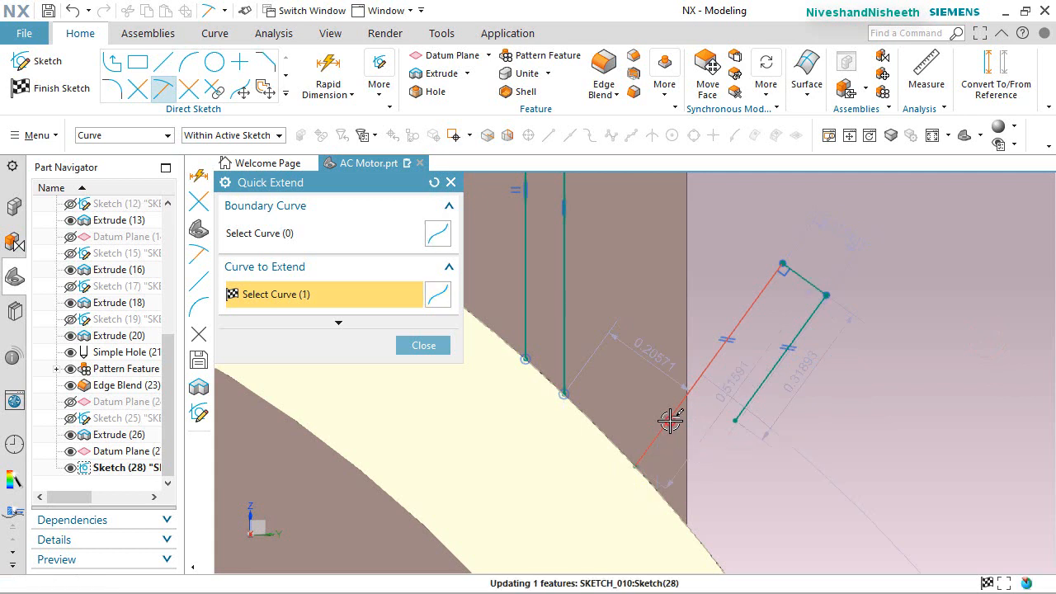
click(745, 408)
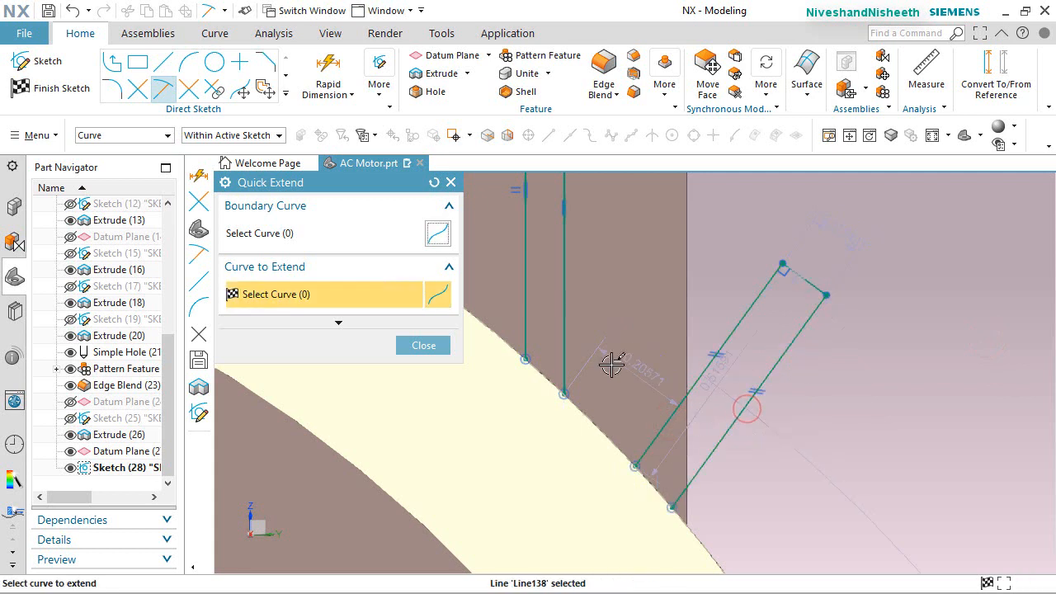
click(424, 346)
Apply an Equal Length constraint between the inclined fin's upper side line and the fifth fin's centerline-side vertical line
scroll(703, 368, down, 1)
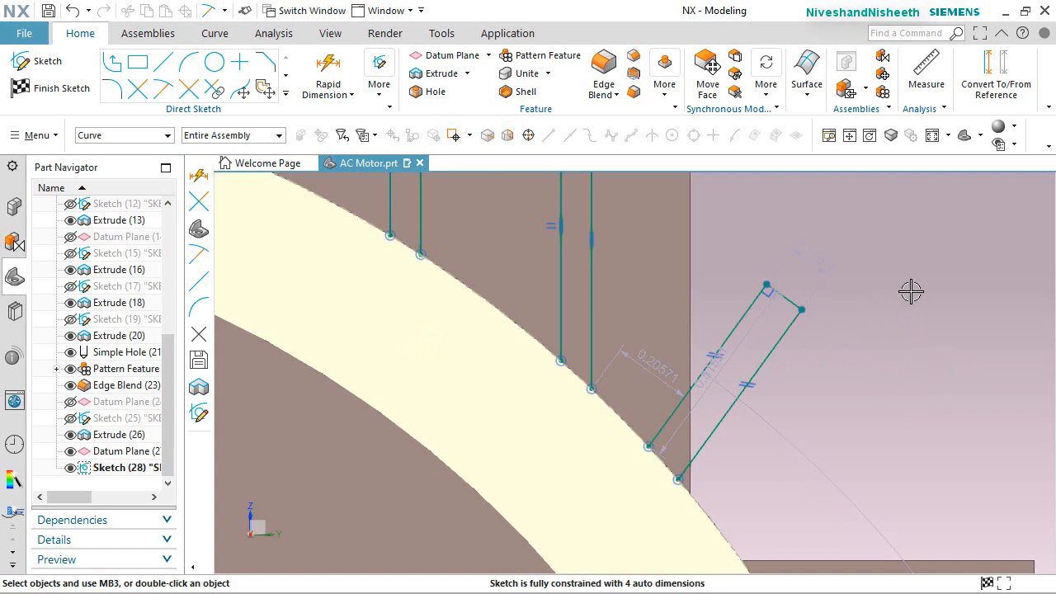
click(743, 320)
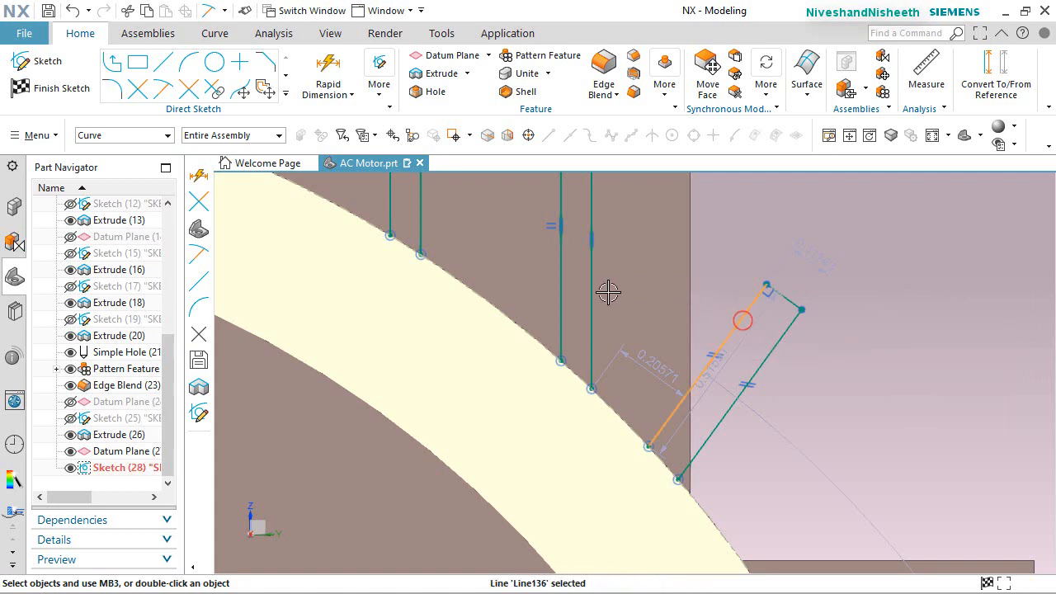
click(558, 269)
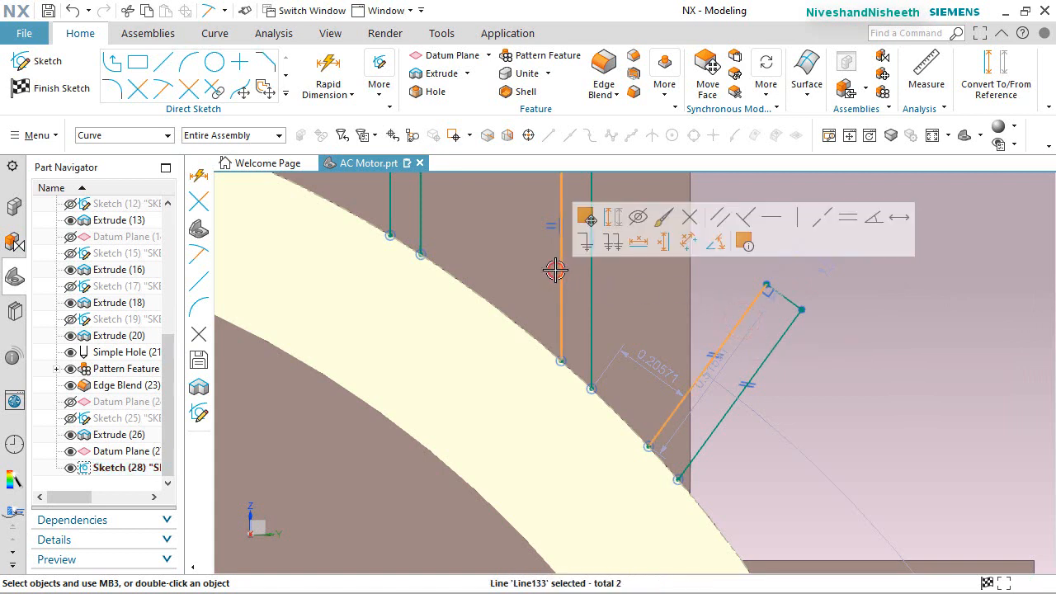
click(855, 221)
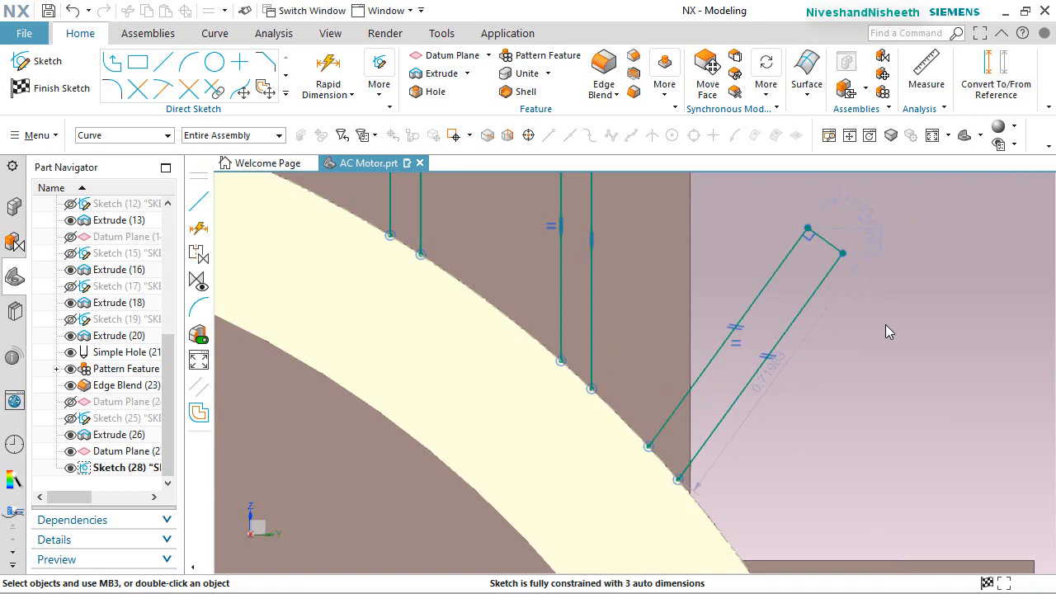
Dimension the angle between the inclined fin's lower side line and the uppermost horizontal fin's top edge and set it to 41.11644°
click(325, 74)
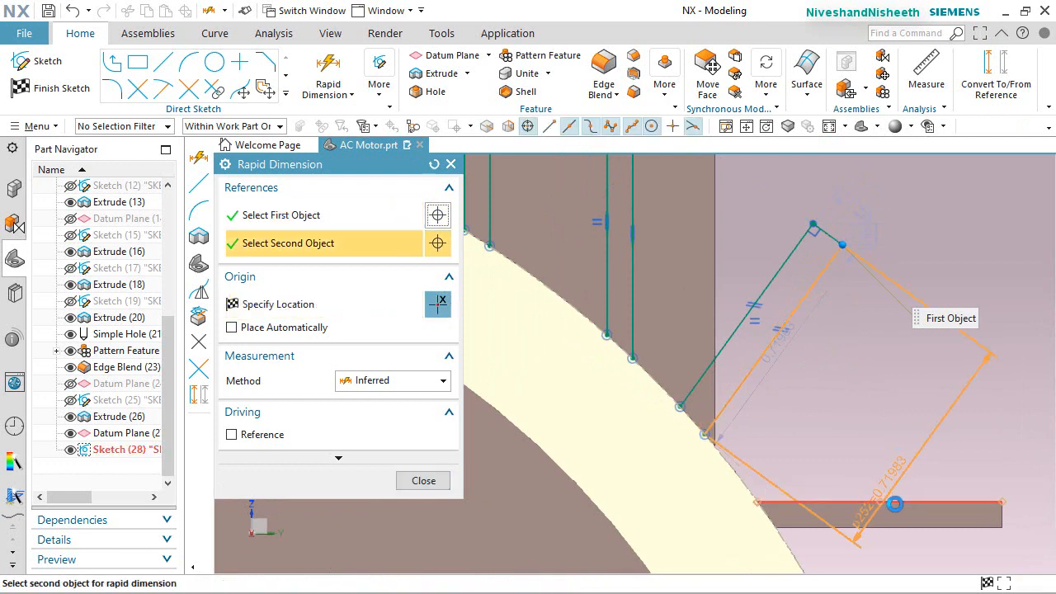
click(895, 504)
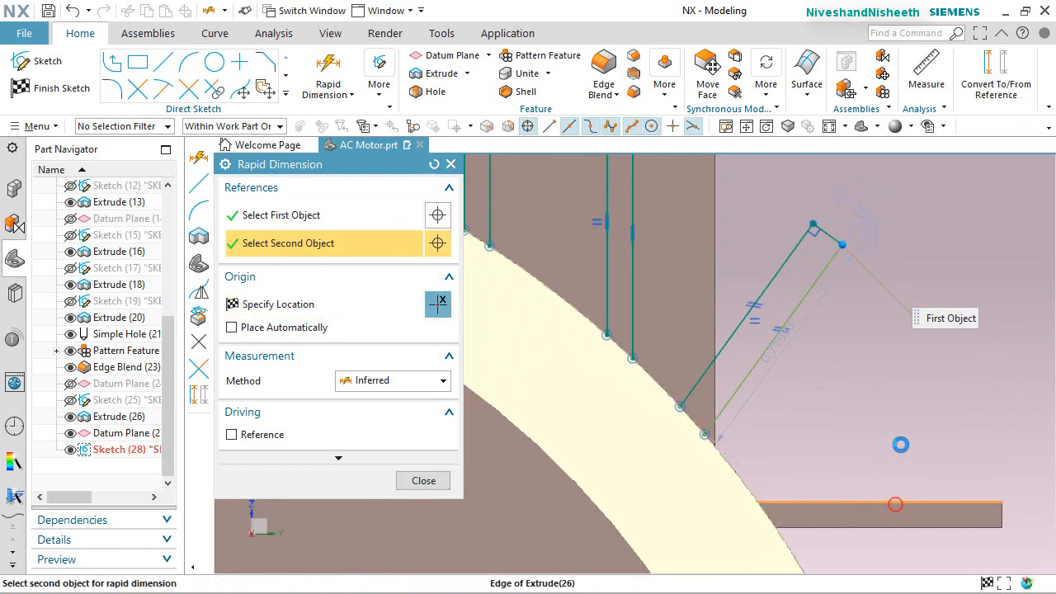
click(861, 371)
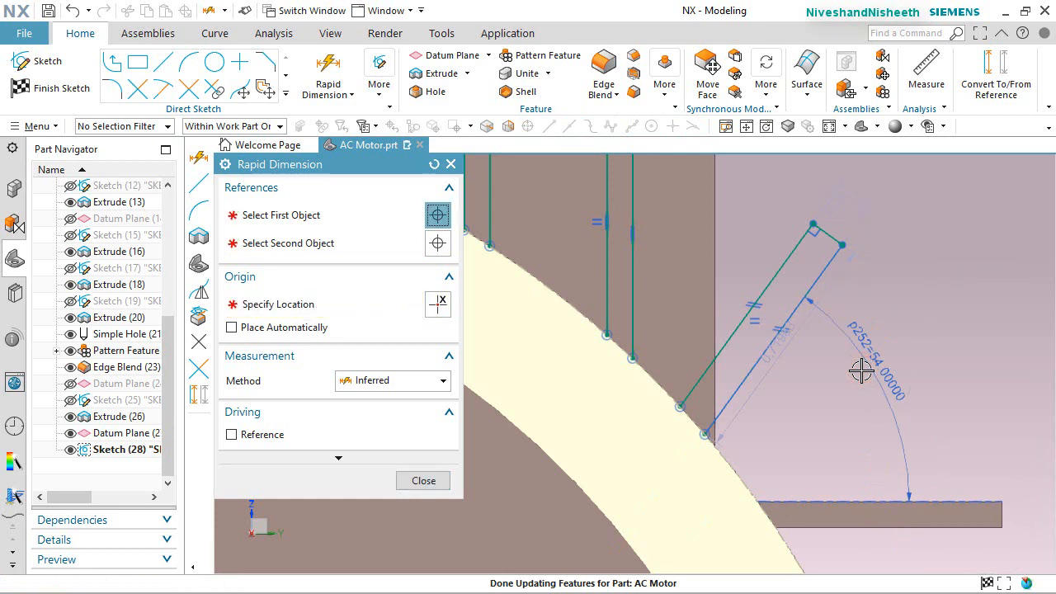
text(41.7184)
key(Return)
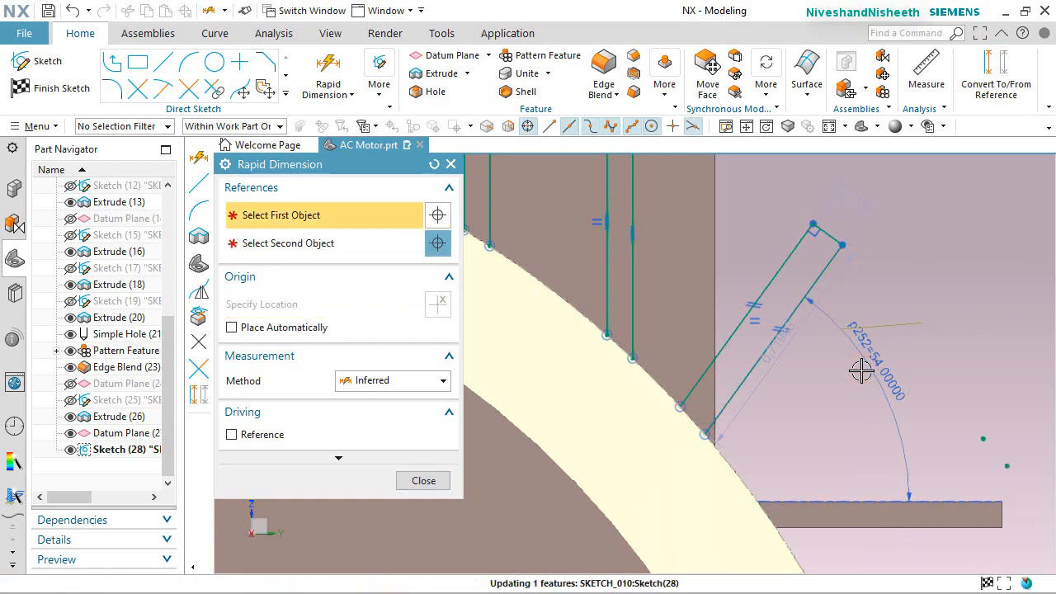
scroll(758, 342, down, 4)
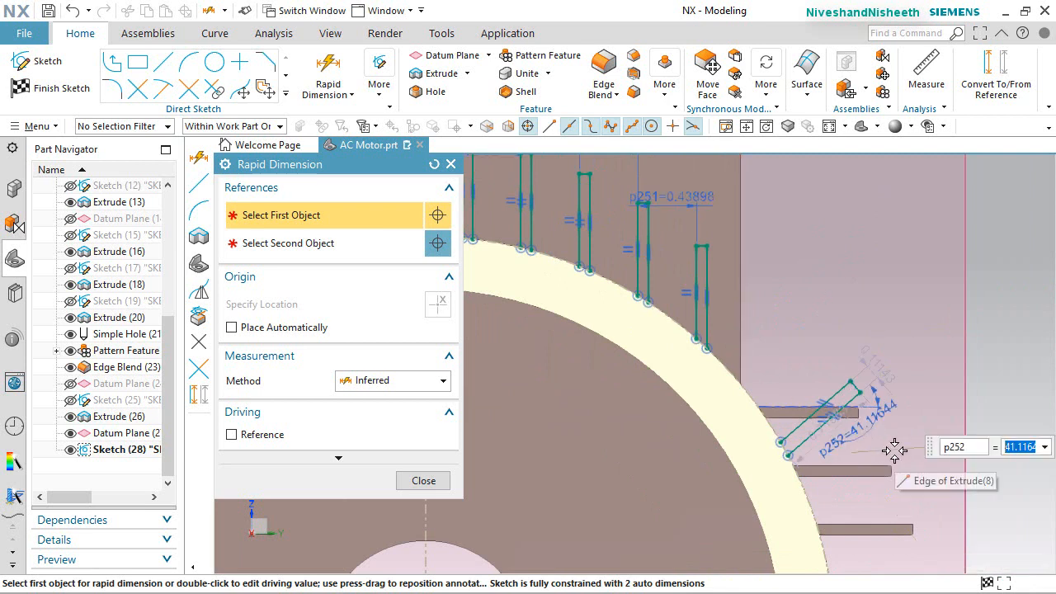
scroll(882, 437, up, 2)
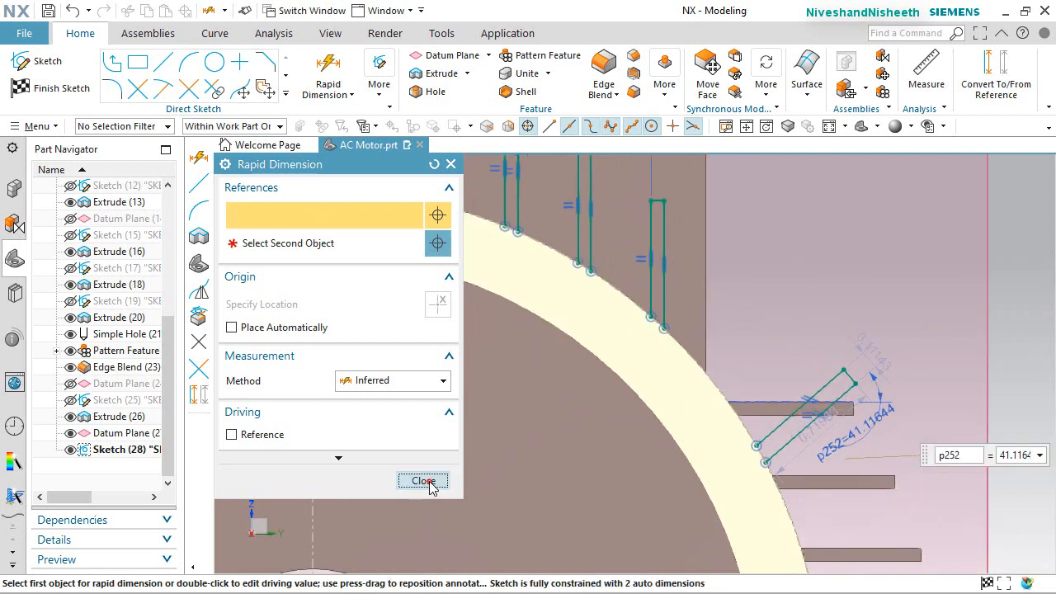
click(426, 481)
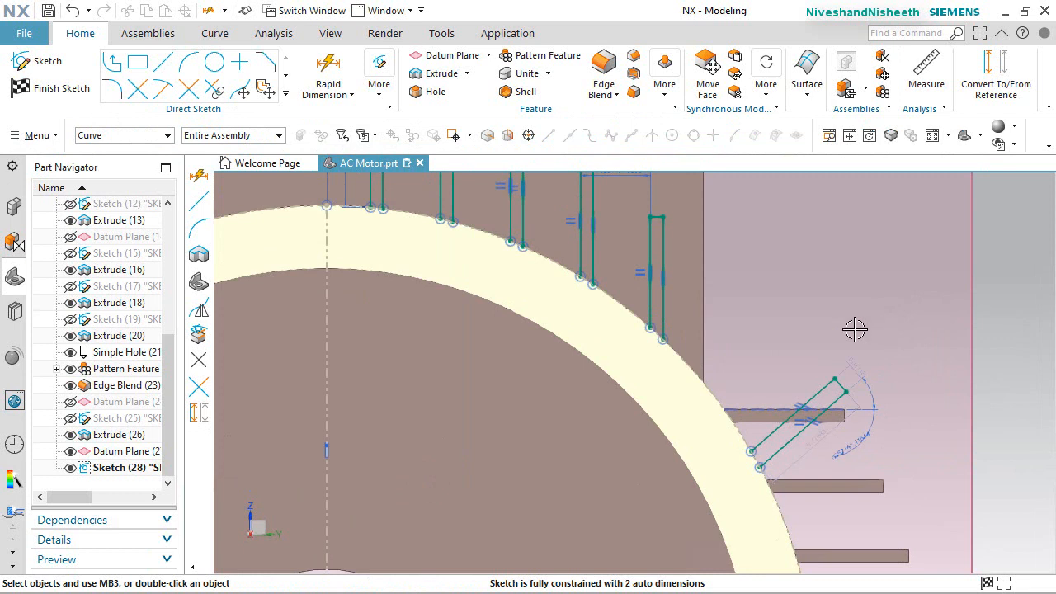
Pull the inclined fin's upper side line outward to widen the fin, and constrain its end line to equal the fifth fin's top line in length
drag(795, 368, 772, 343)
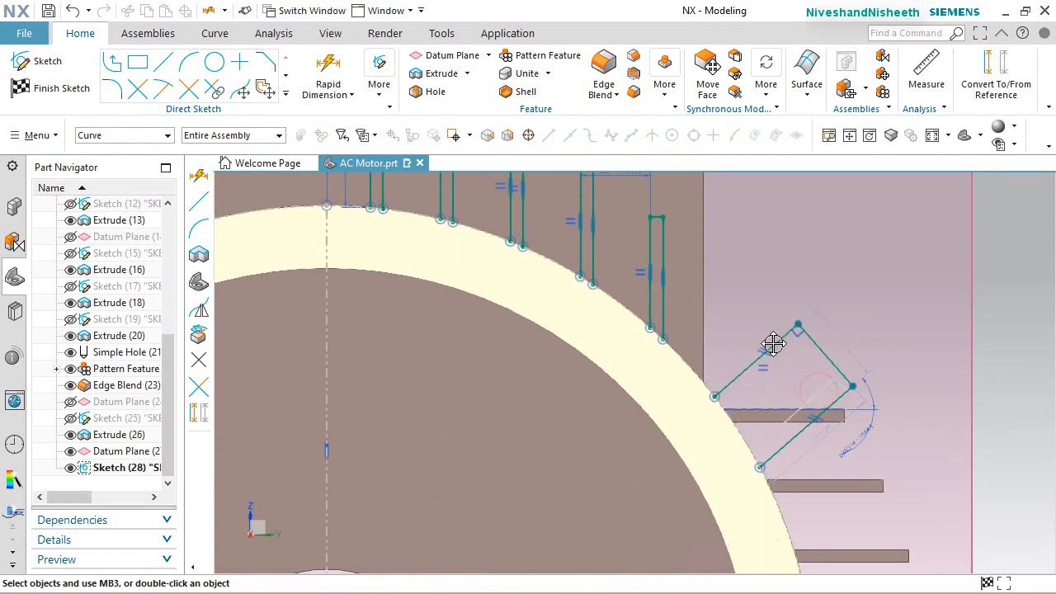
scroll(882, 311, up, 2)
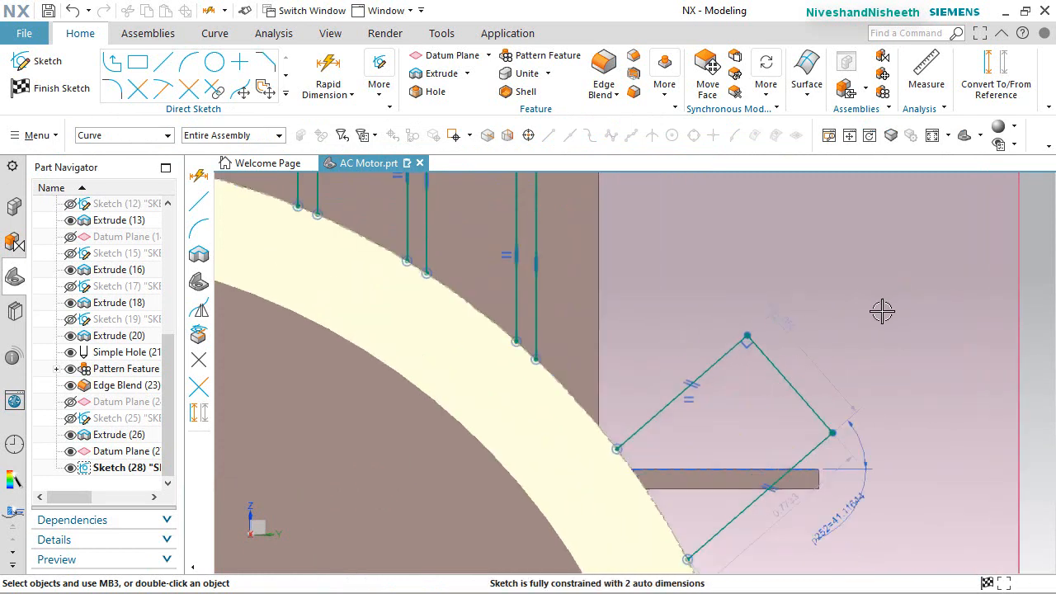
click(782, 368)
scroll(761, 418, down, 3)
scroll(661, 289, up, 9)
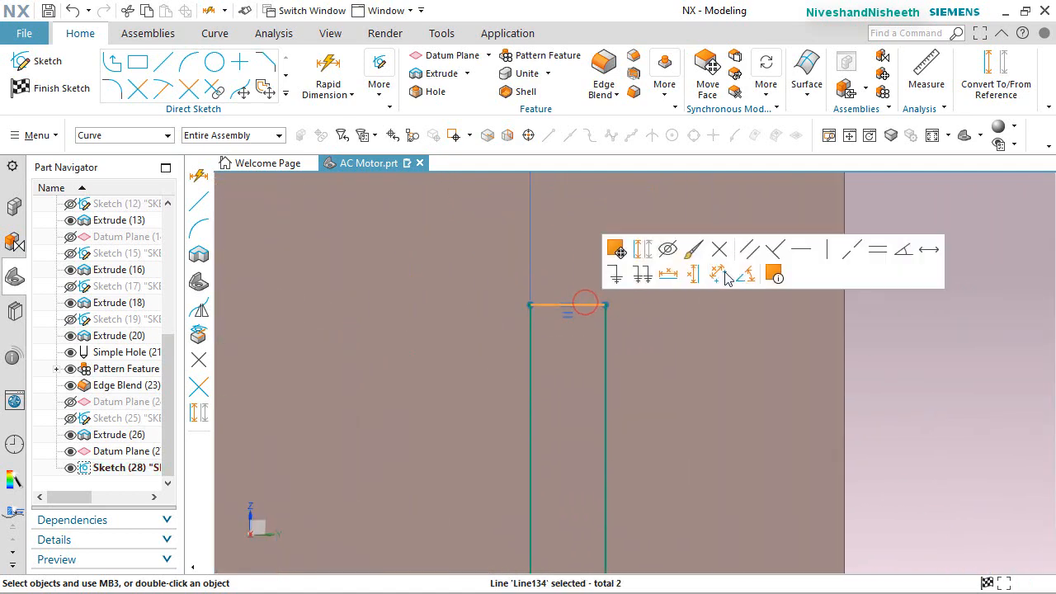
click(877, 259)
scroll(702, 264, down, 9)
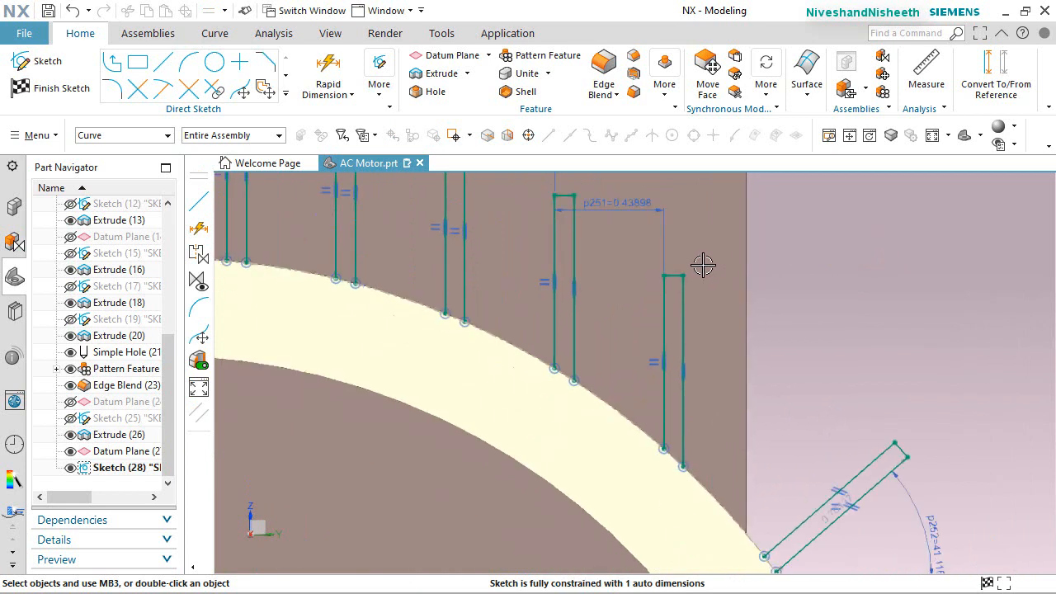
Move the inclined fin up along the circle and set the vertical distance from its lower foot point to the uppermost horizontal fin's top edge to 0.20018 in
scroll(784, 406, up, 3)
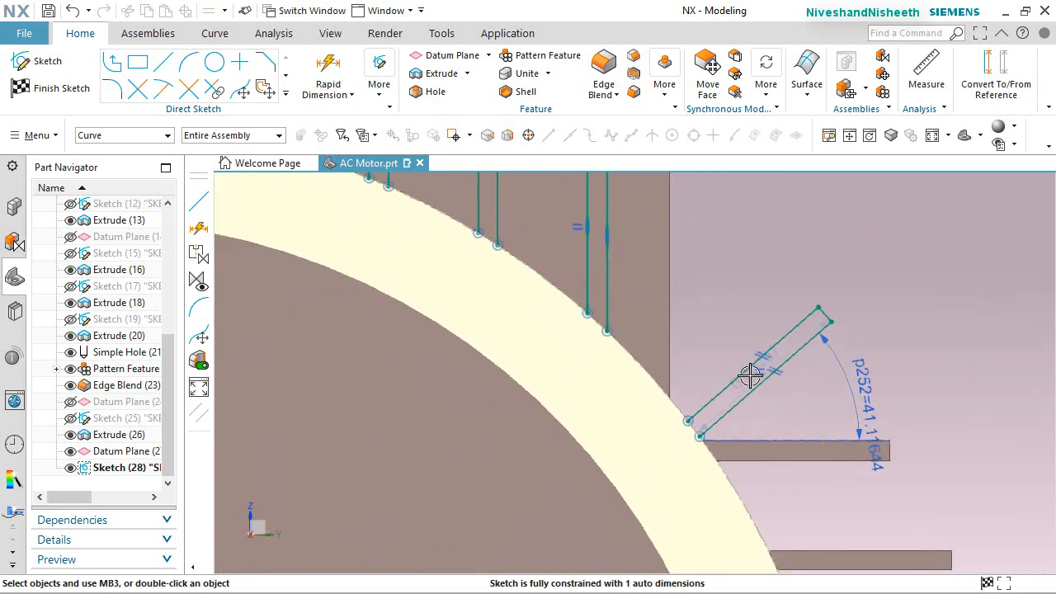
mouse_move(747, 373)
mouse_down()
mouse_move(705, 338)
mouse_move(716, 351)
mouse_up()
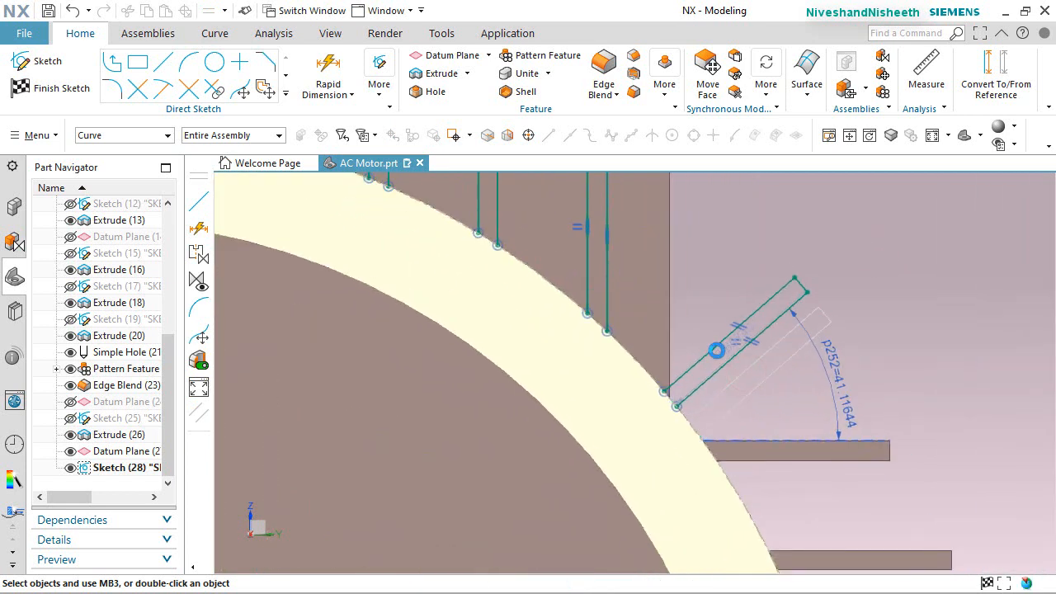
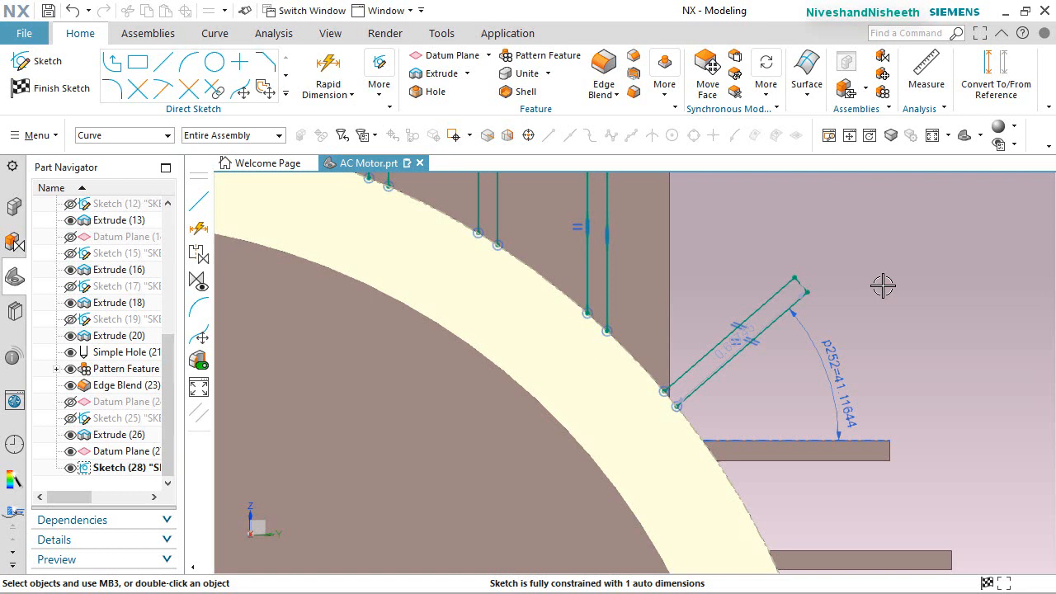
click(327, 73)
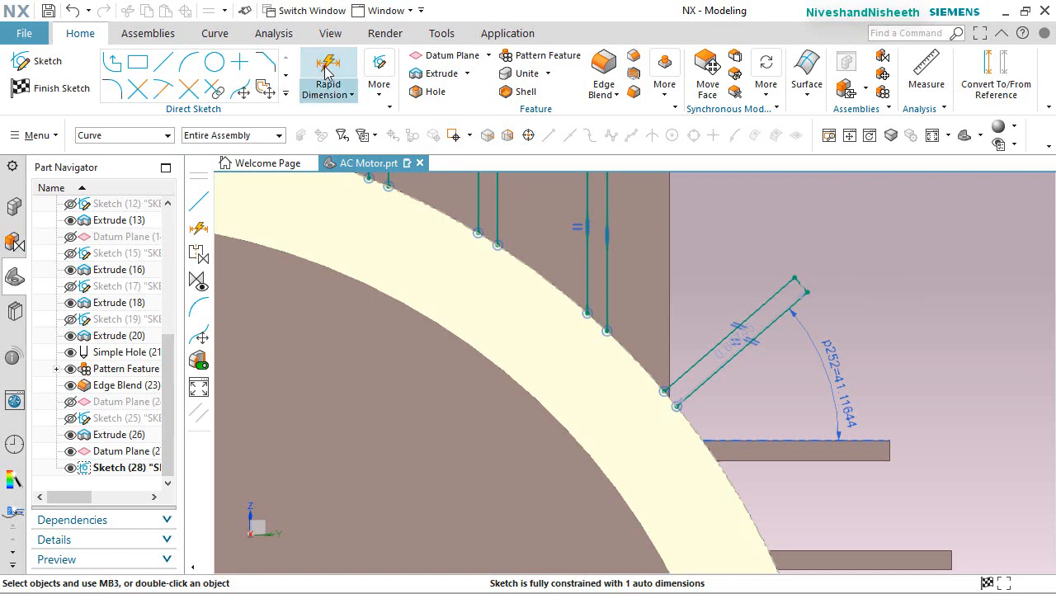
click(678, 402)
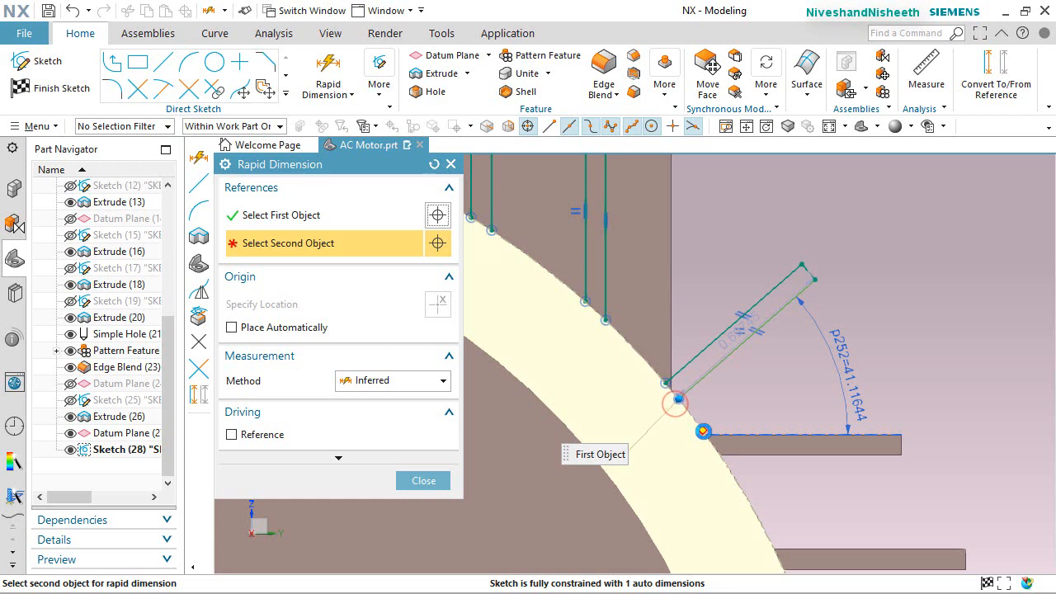
click(710, 435)
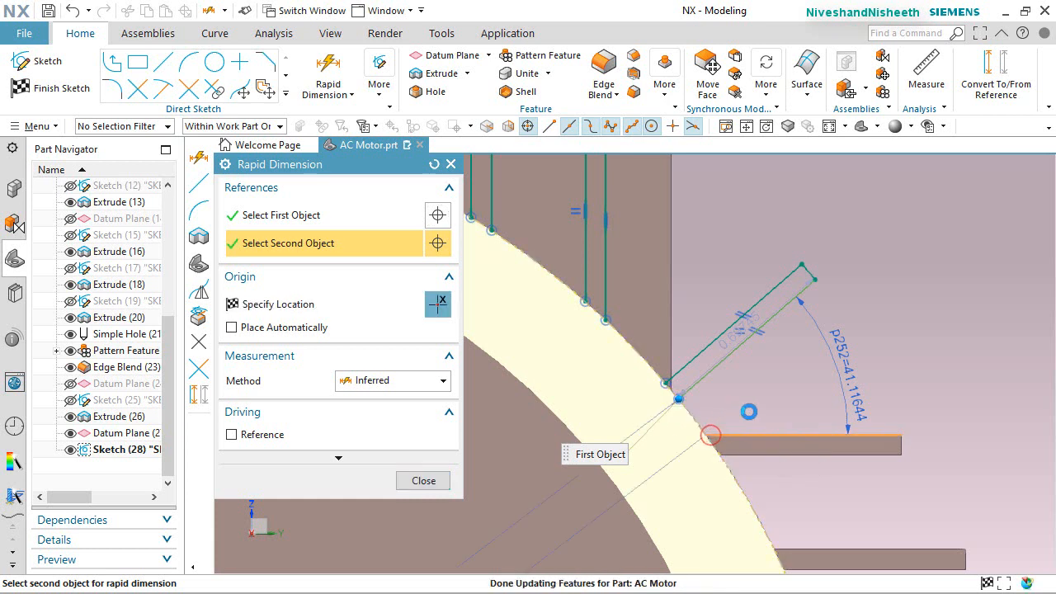
click(608, 411)
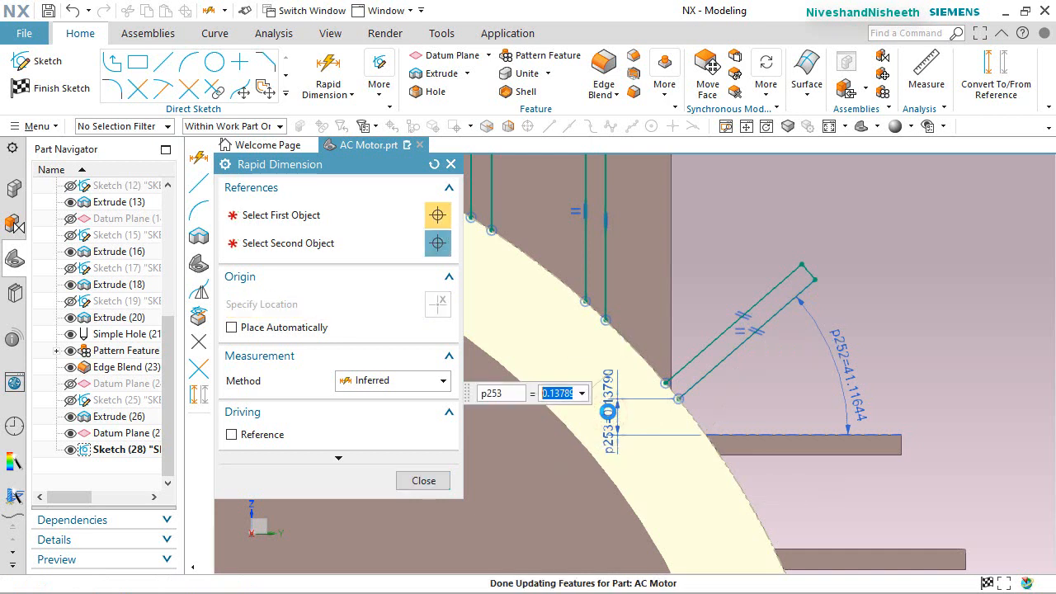
text(0.2001)
key(Return)
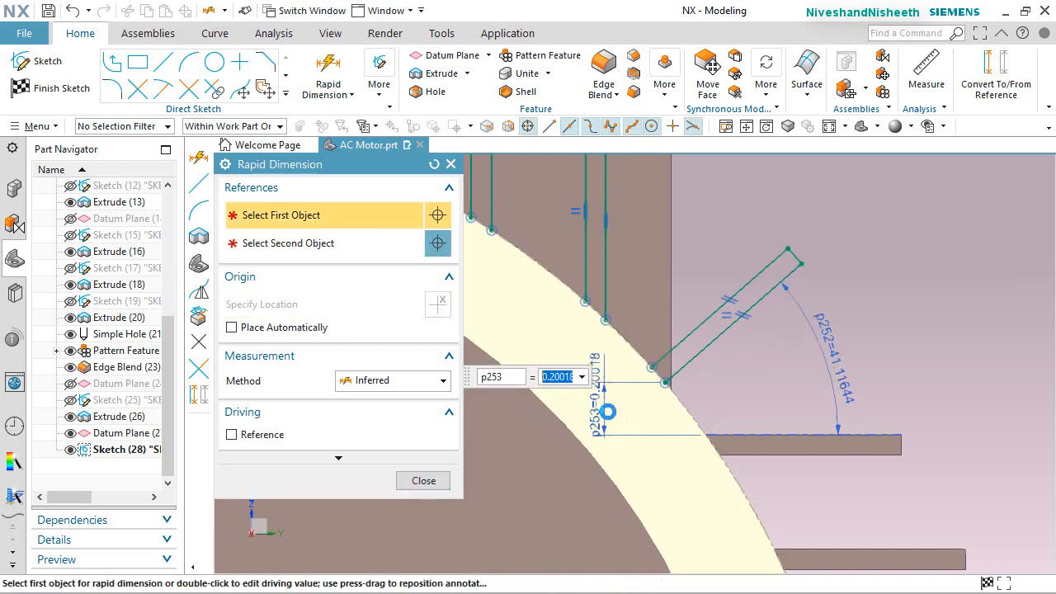
Draw a center-point arc of radius 3.07087 in about the sketch origin, closing the foot of the first vertical fin
click(424, 481)
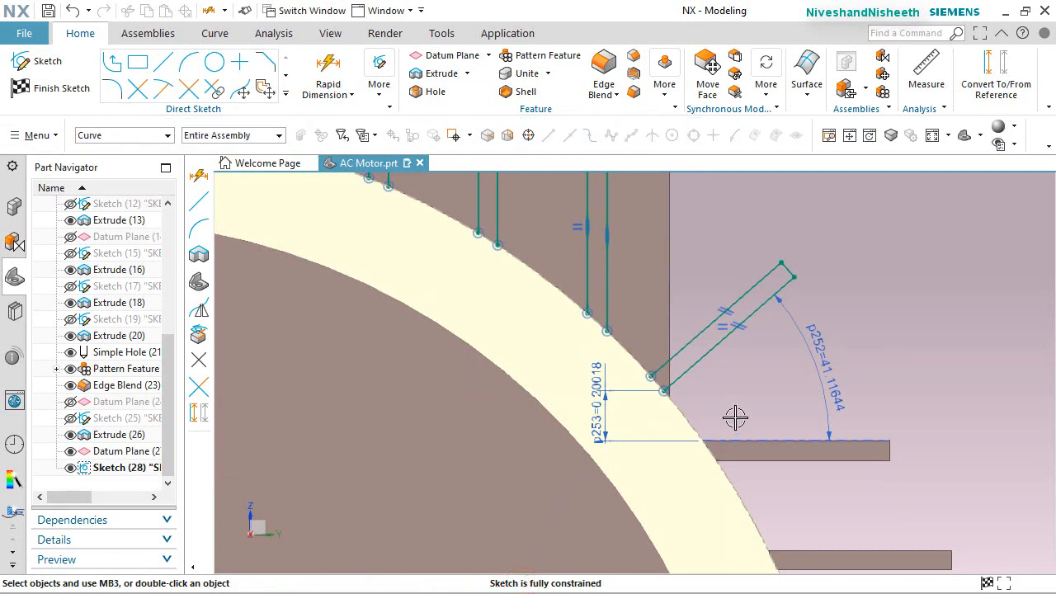
scroll(774, 363, down, 6)
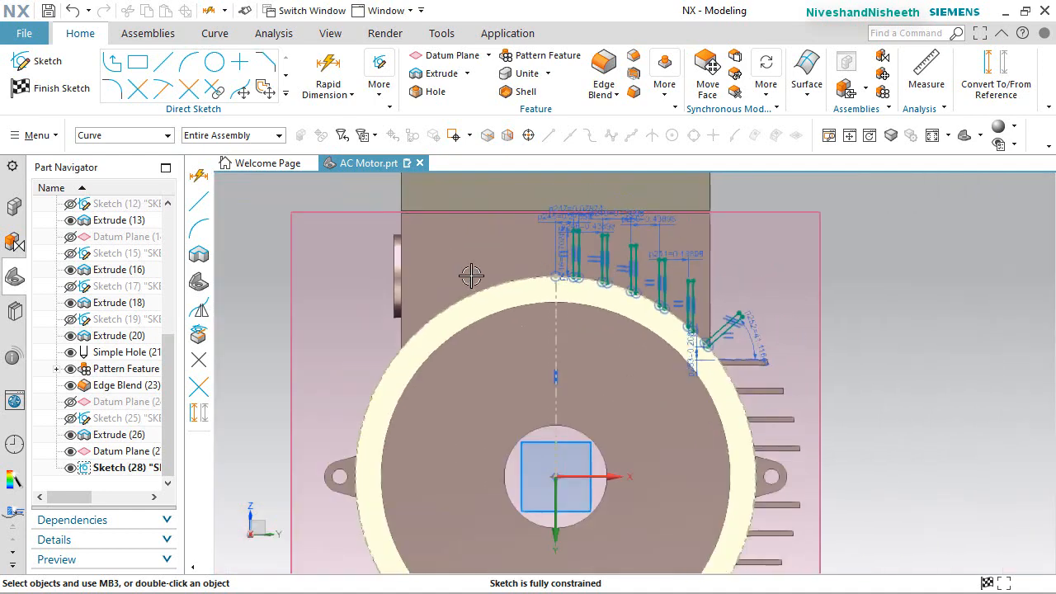
click(187, 70)
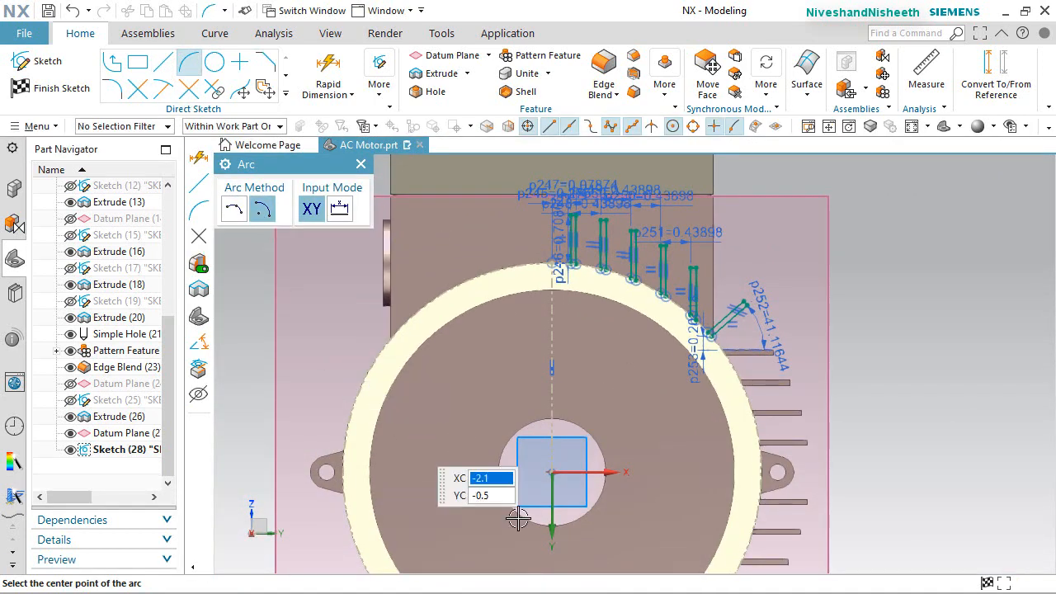
click(552, 472)
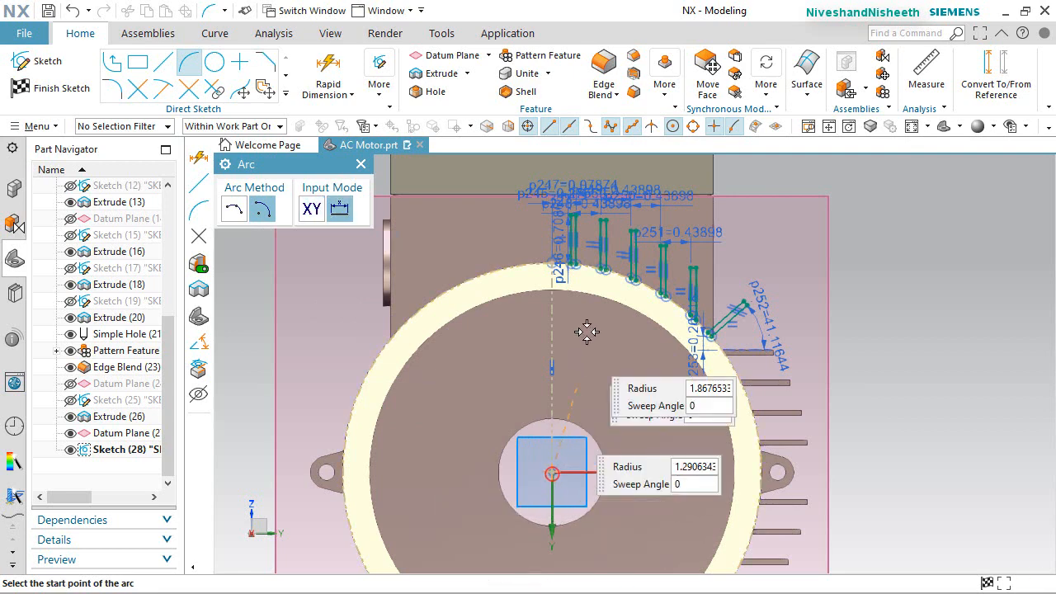
scroll(593, 258, up, 2)
scroll(591, 258, up, 4)
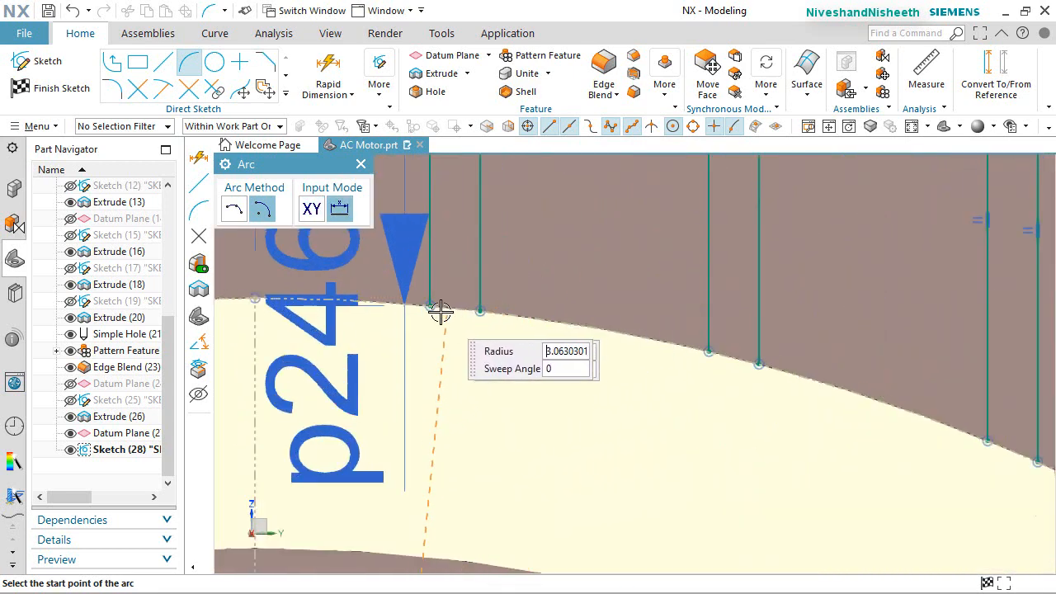
click(429, 305)
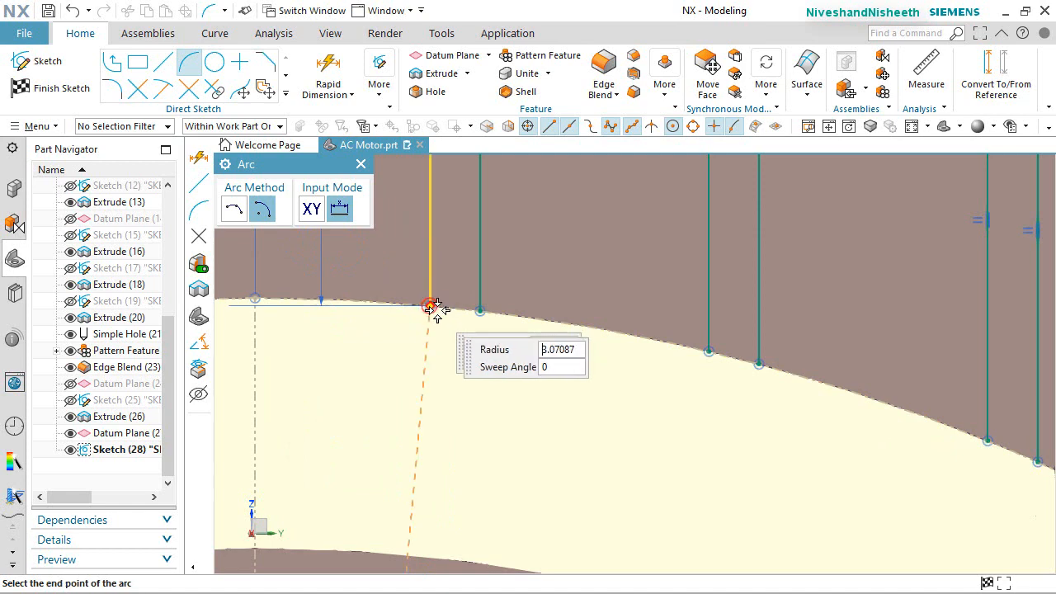
click(479, 310)
Close the foot of the second vertical fin with an origin-centered arc of radius 3.07087 in between its side lines
scroll(531, 288, down, 4)
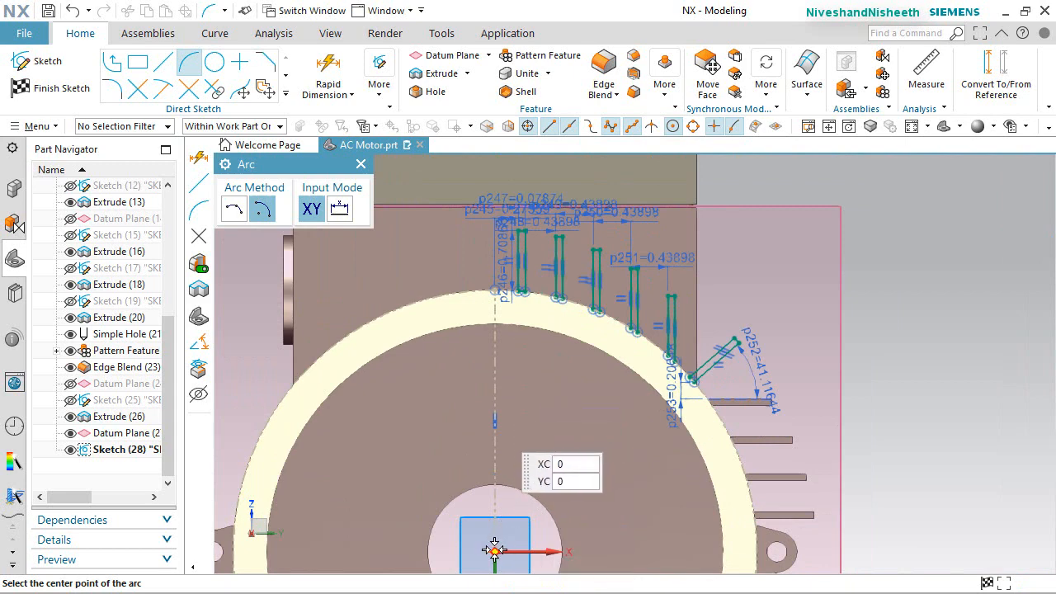
click(494, 551)
scroll(573, 294, up, 5)
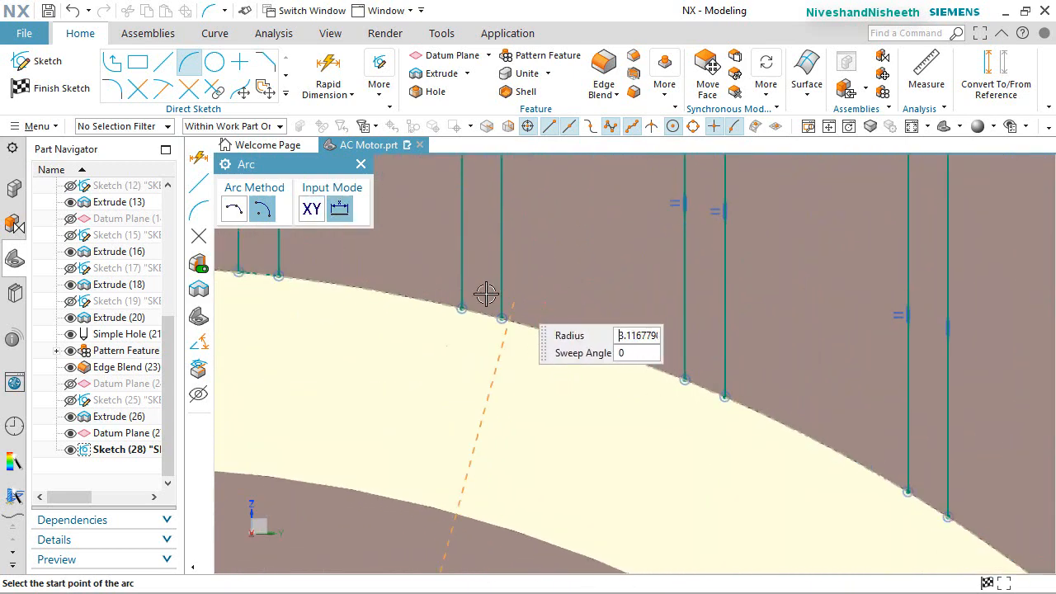
click(460, 309)
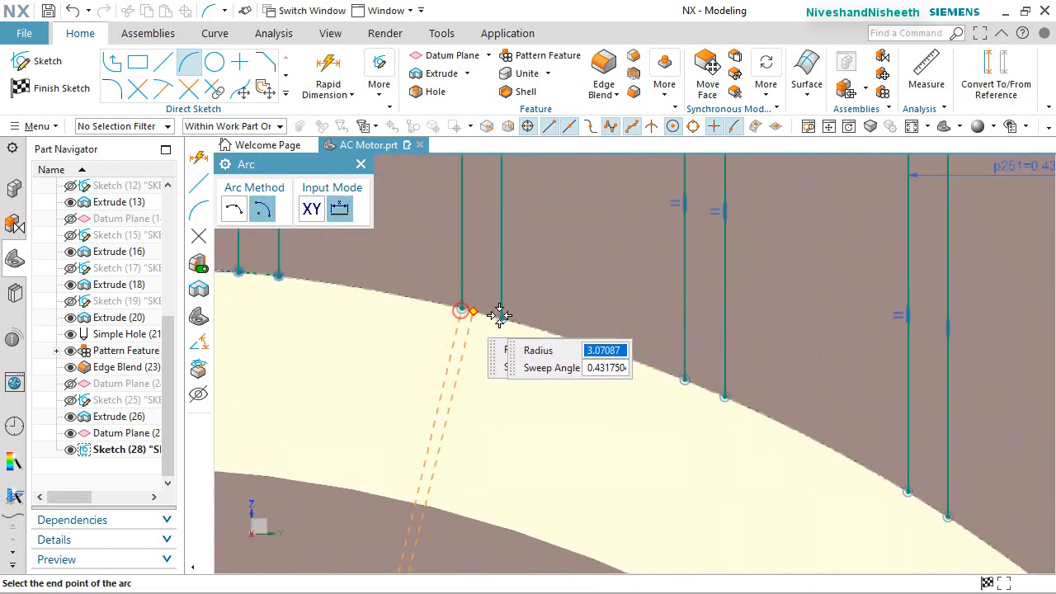
click(502, 315)
Draw an origin-centered arc of radius 3.07087 in joining the lower endpoints of the third vertical fin
scroll(516, 291, down, 5)
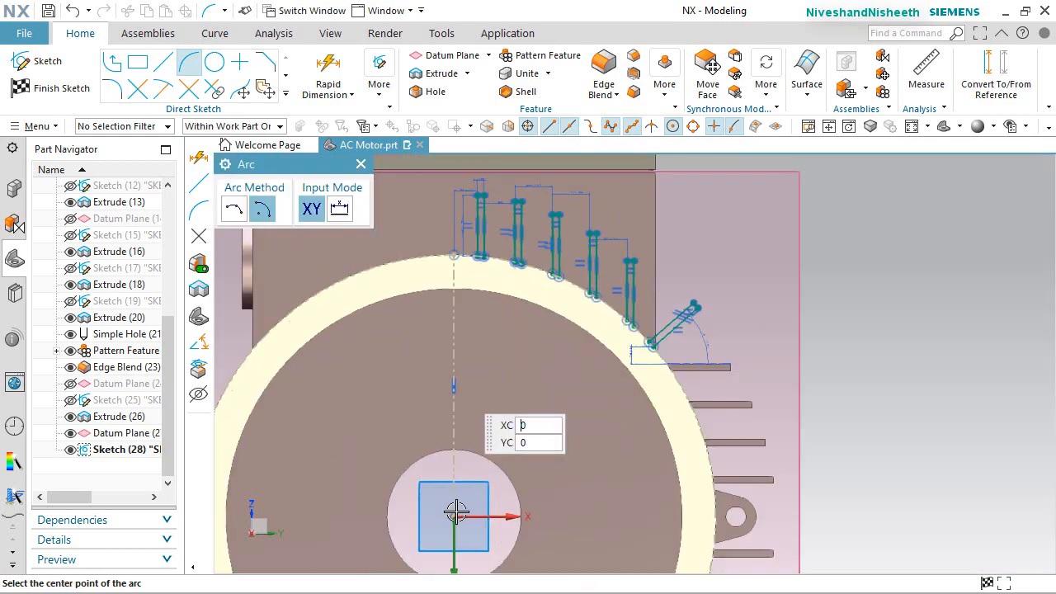
click(454, 514)
scroll(549, 273, up, 6)
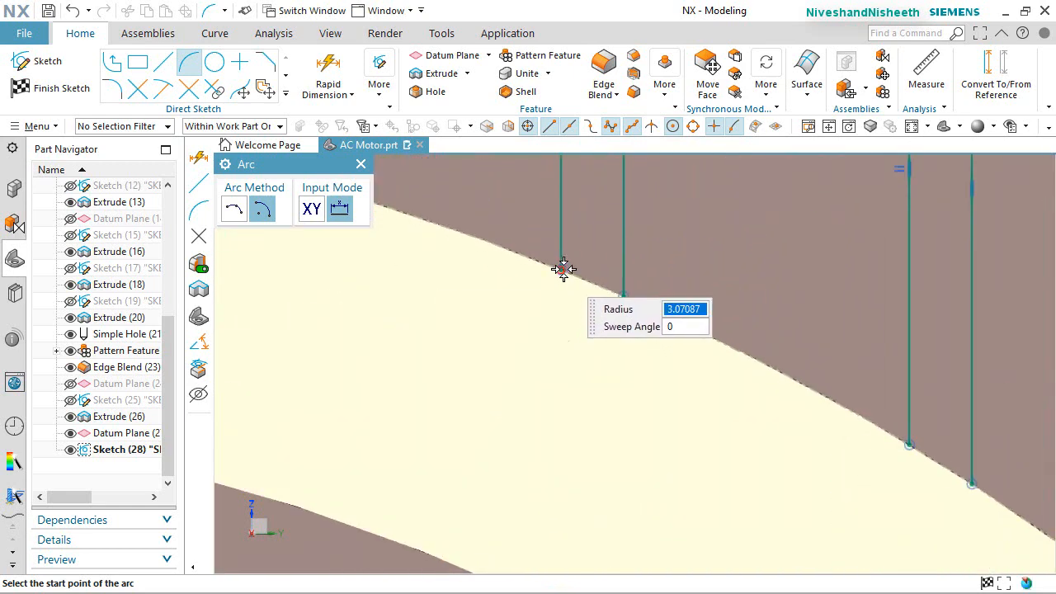
click(560, 270)
click(625, 294)
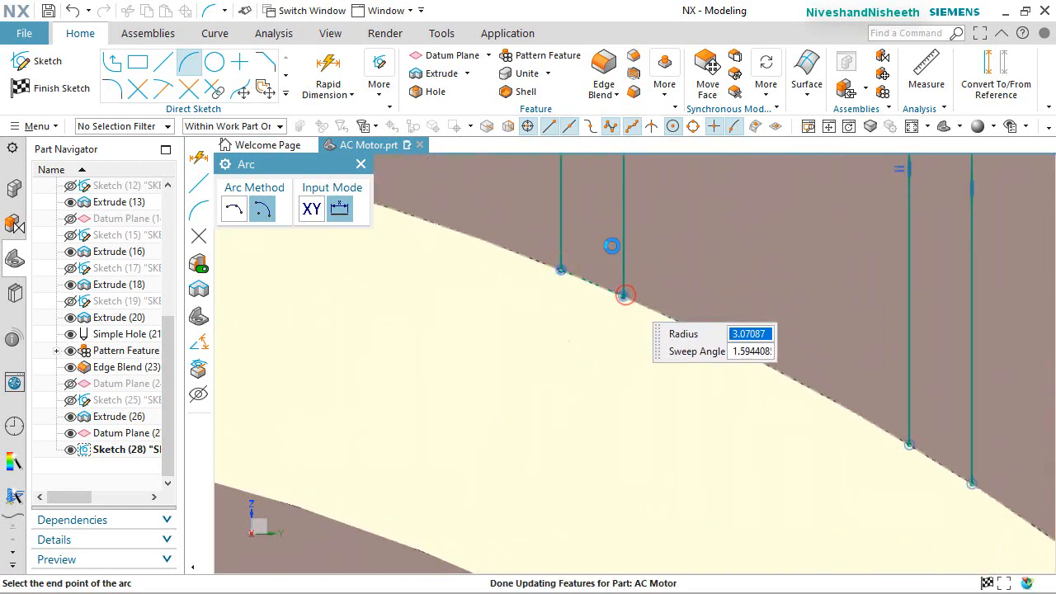
Draw an origin-centered arc of radius 3.07087 in joining the lower endpoints of the fourth vertical fin
scroll(577, 241, down, 9)
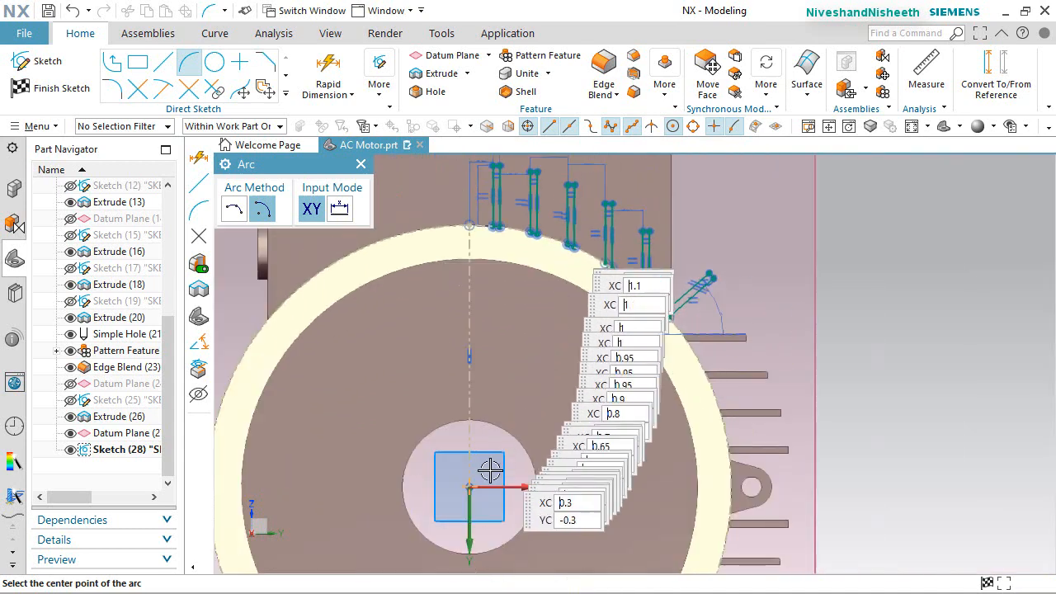
click(468, 487)
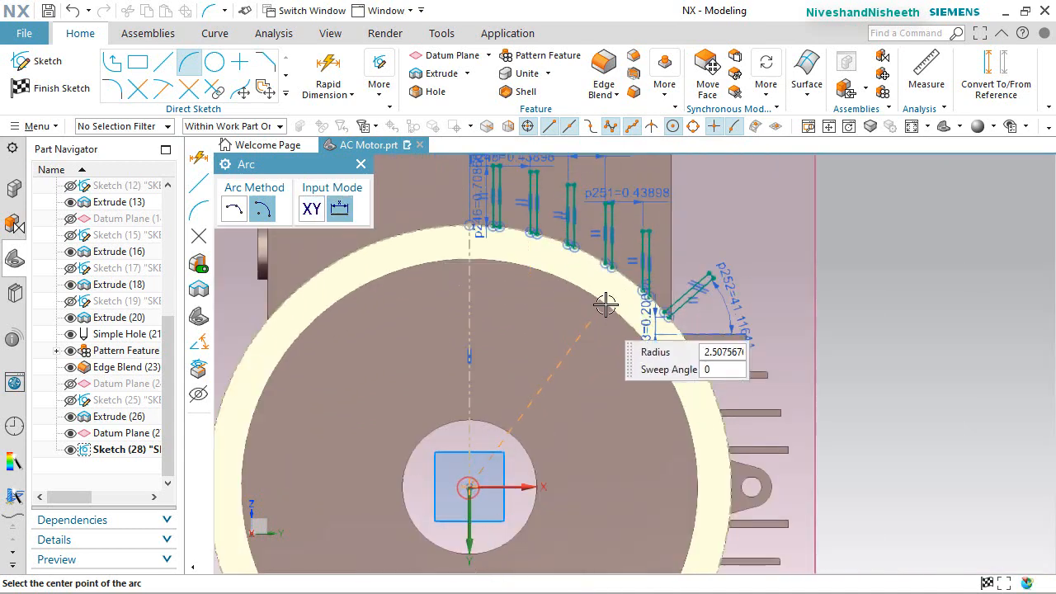
scroll(614, 284, up, 5)
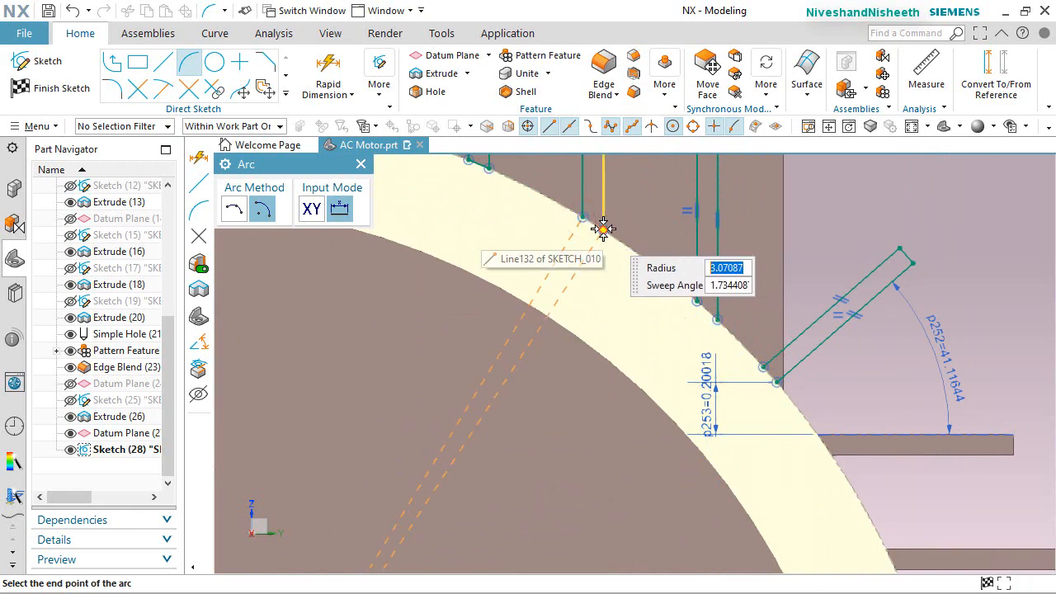
click(604, 238)
Close the foot of the fifth vertical fin with an origin-centered arc of radius 3.07087 in
scroll(602, 236, down, 5)
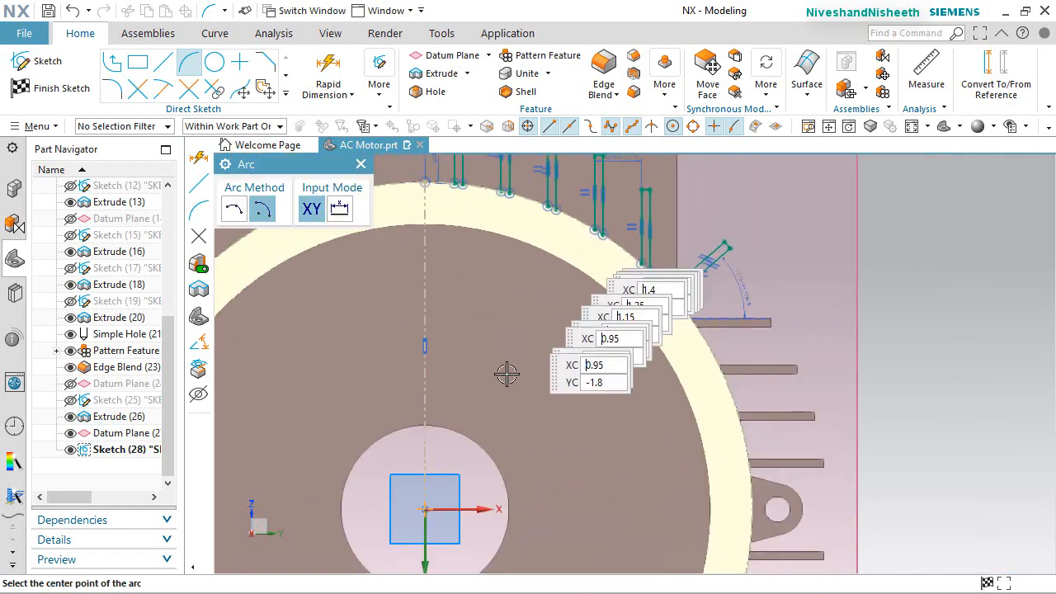
click(427, 512)
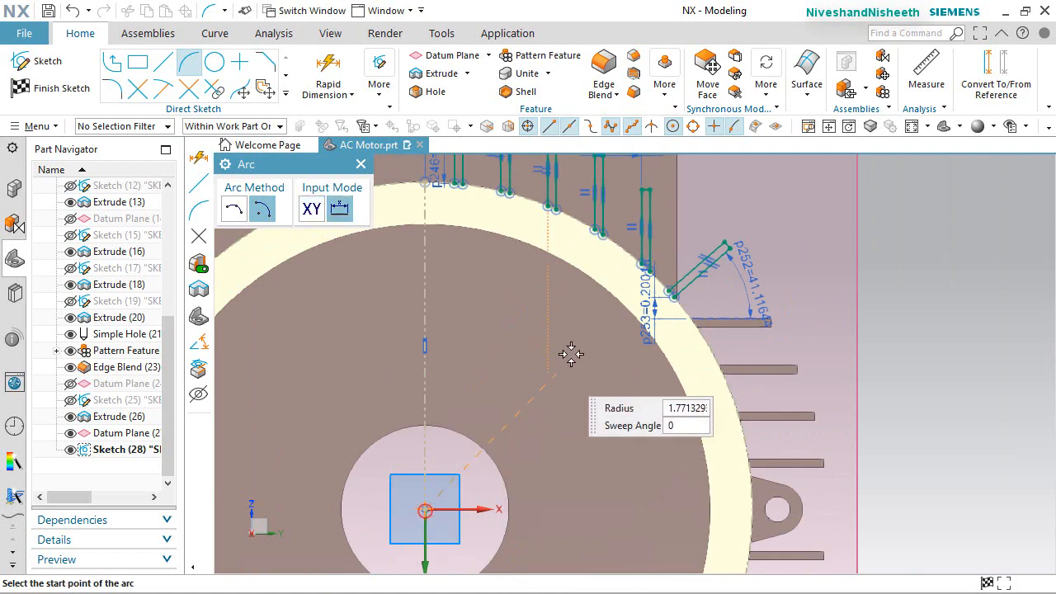
scroll(629, 282, up, 4)
scroll(629, 281, up, 2)
scroll(679, 212, down, 2)
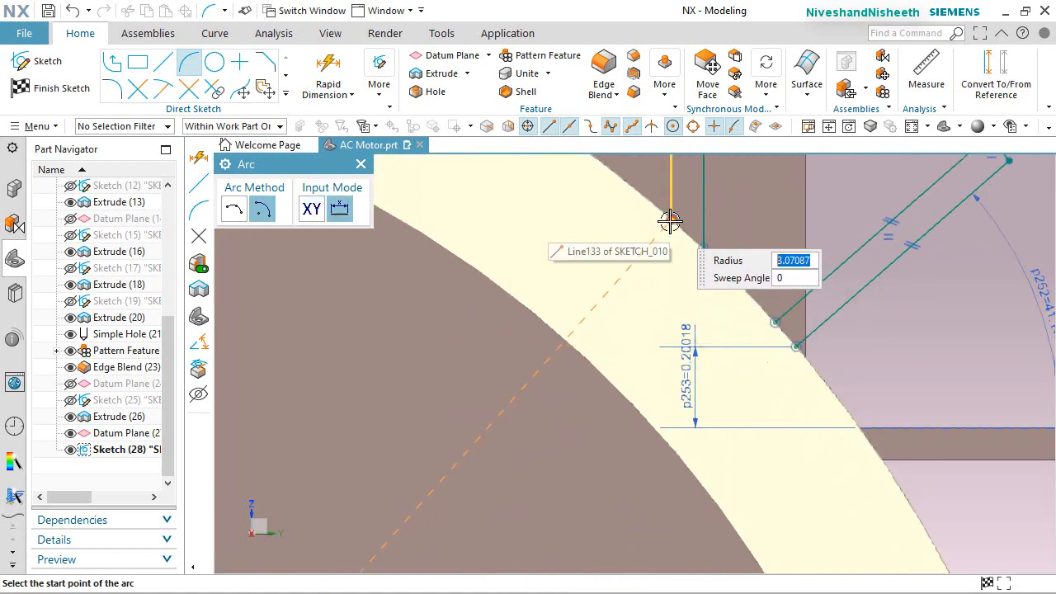
click(671, 222)
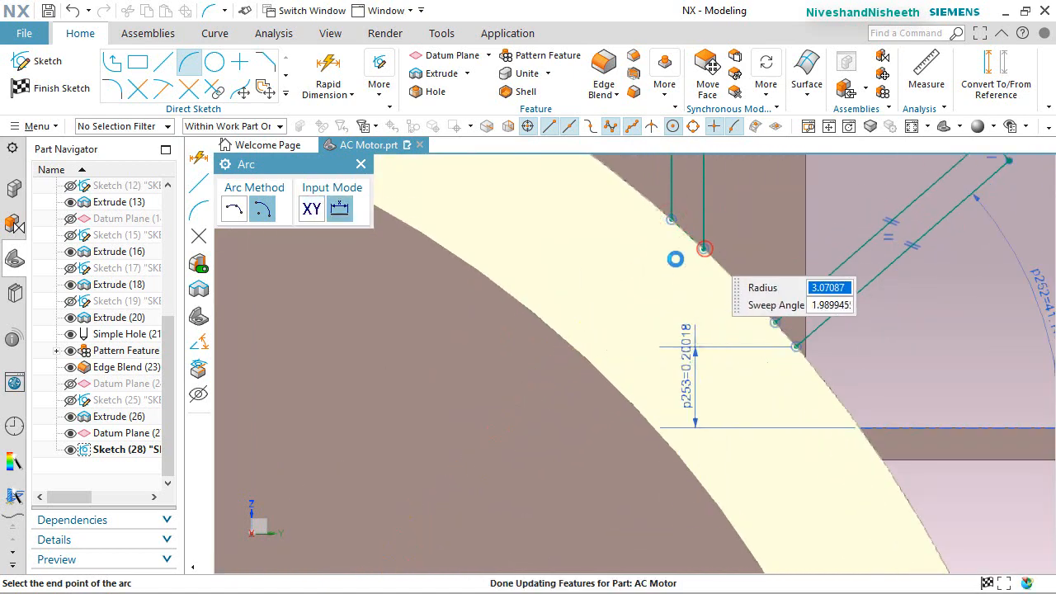
click(675, 258)
Draw an origin-centered arc of radius 3.07087 in between the inclined fin's two foot points, and end the Arc command
scroll(629, 236, down, 3)
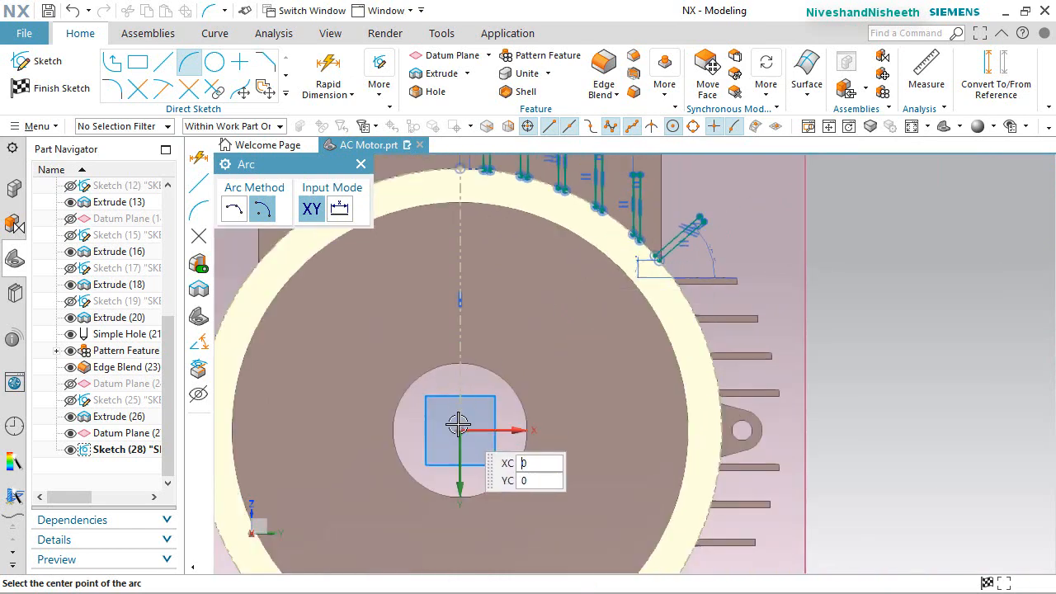
click(460, 427)
scroll(667, 289, up, 5)
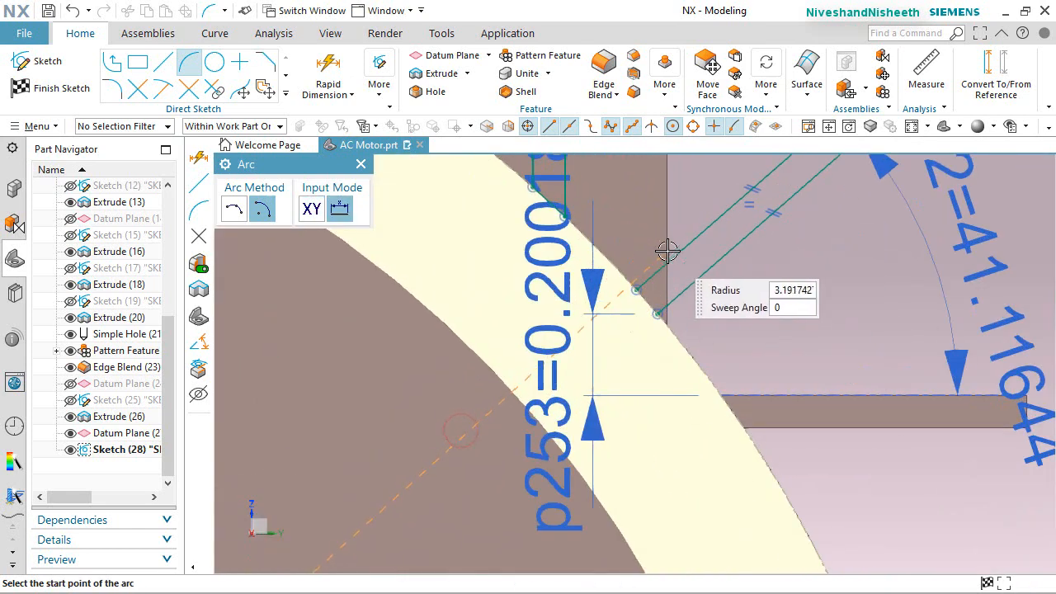
click(623, 303)
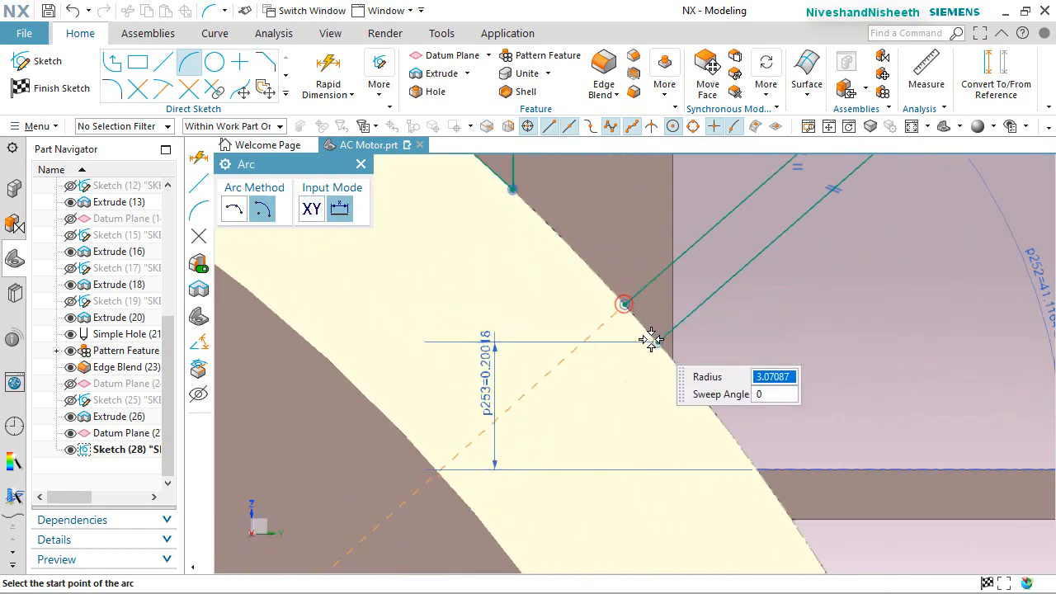
click(659, 341)
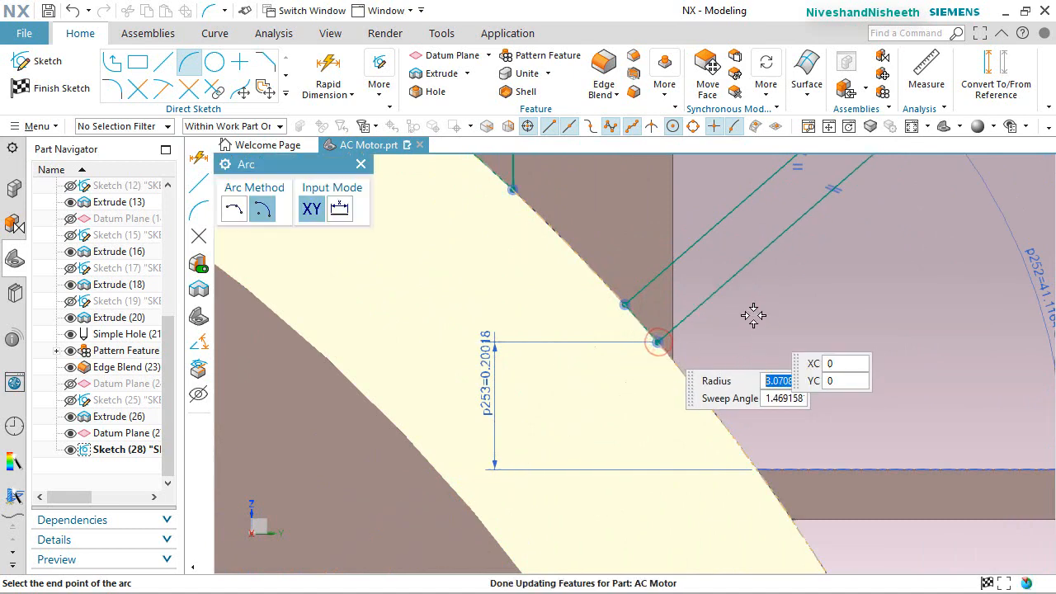
scroll(679, 287, down, 8)
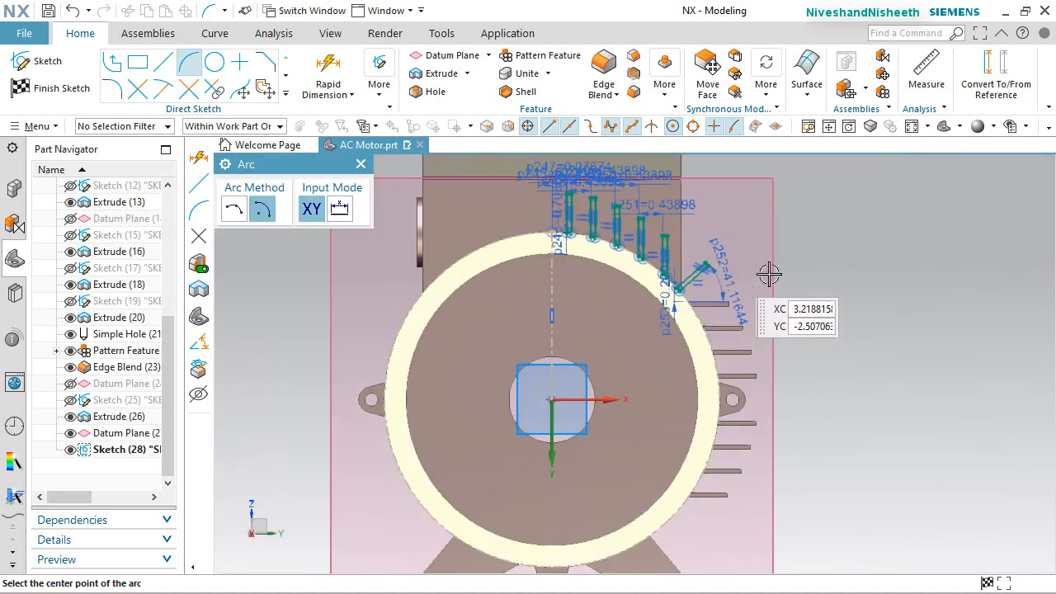
right_click(820, 252)
click(873, 224)
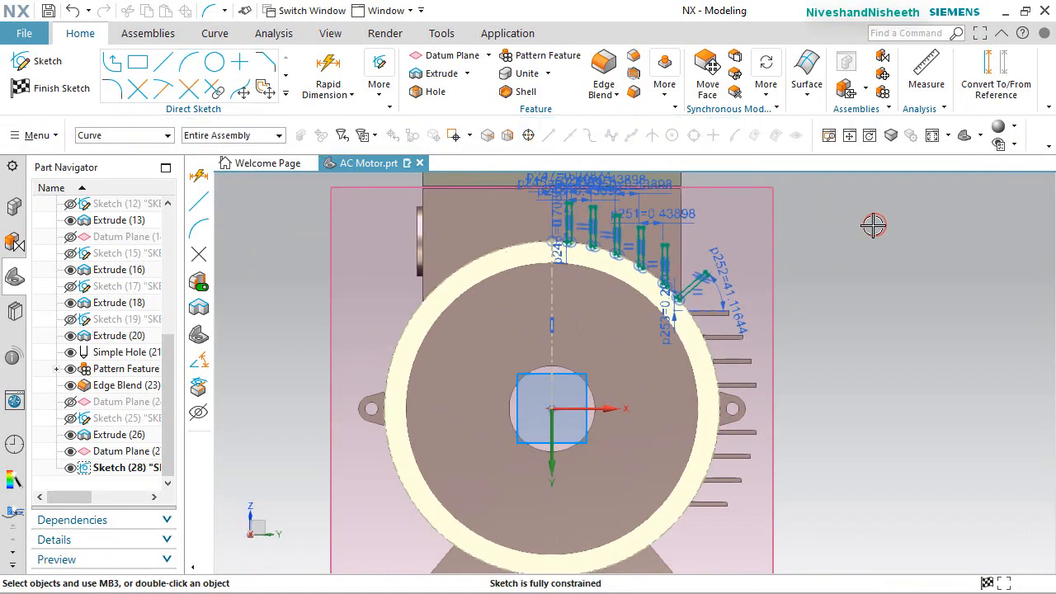
Finish the fin sketch and hide the datum plane it was drawn on
scroll(587, 321, down, 2)
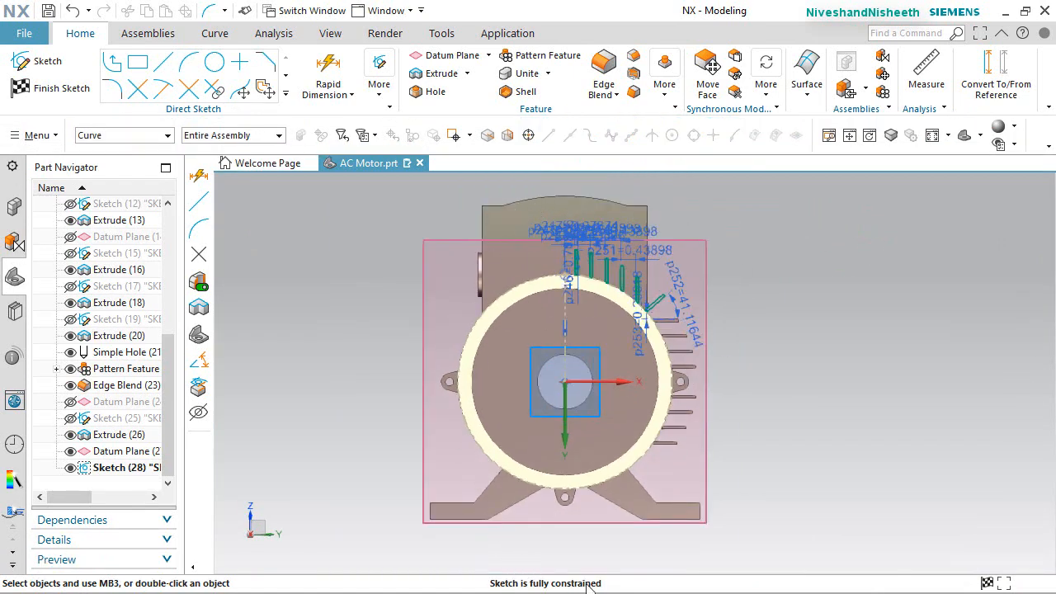
right_click(780, 334)
key(ctrl+q)
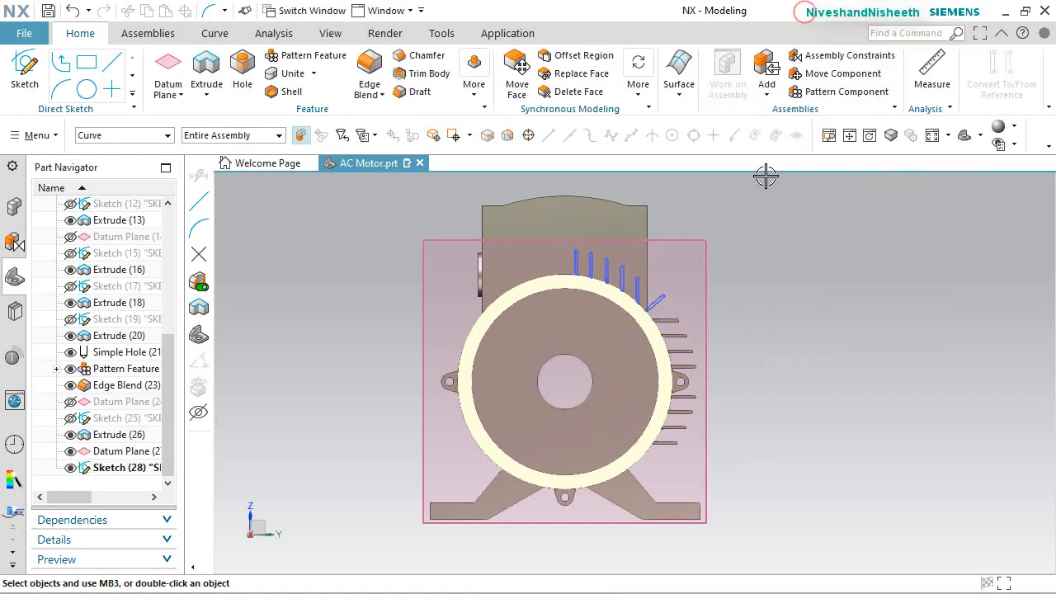
click(70, 451)
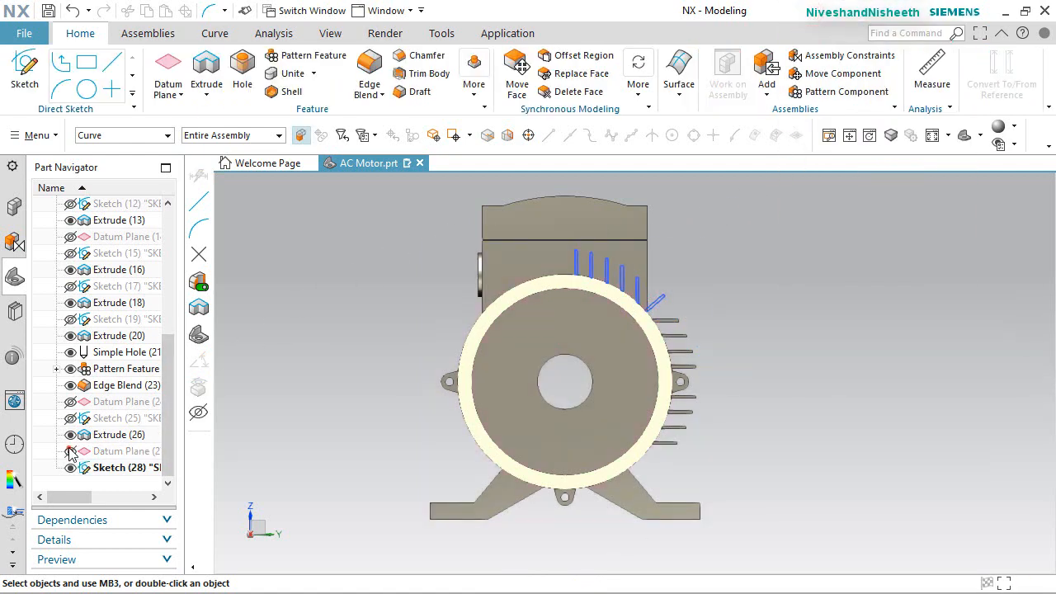
Turn off section clipping so the whole motor is displayed
click(334, 34)
click(385, 74)
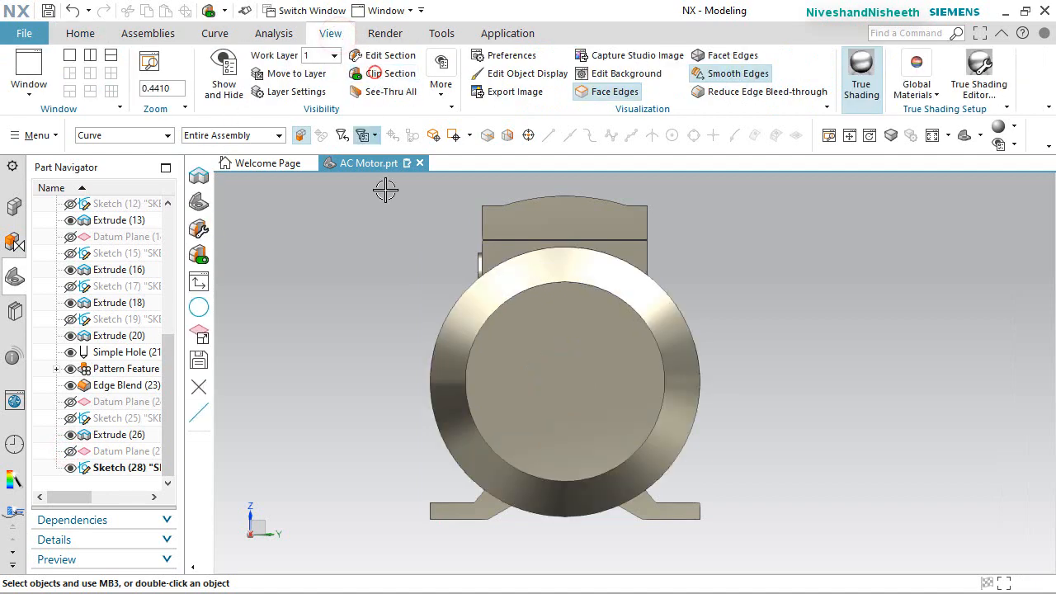
click(414, 283)
Extrude all vertical and inclined fin profiles 2.44094 in along the barrel and unite them with the motor body
middle_drag(569, 401, 476, 404)
scroll(466, 288, up, 2)
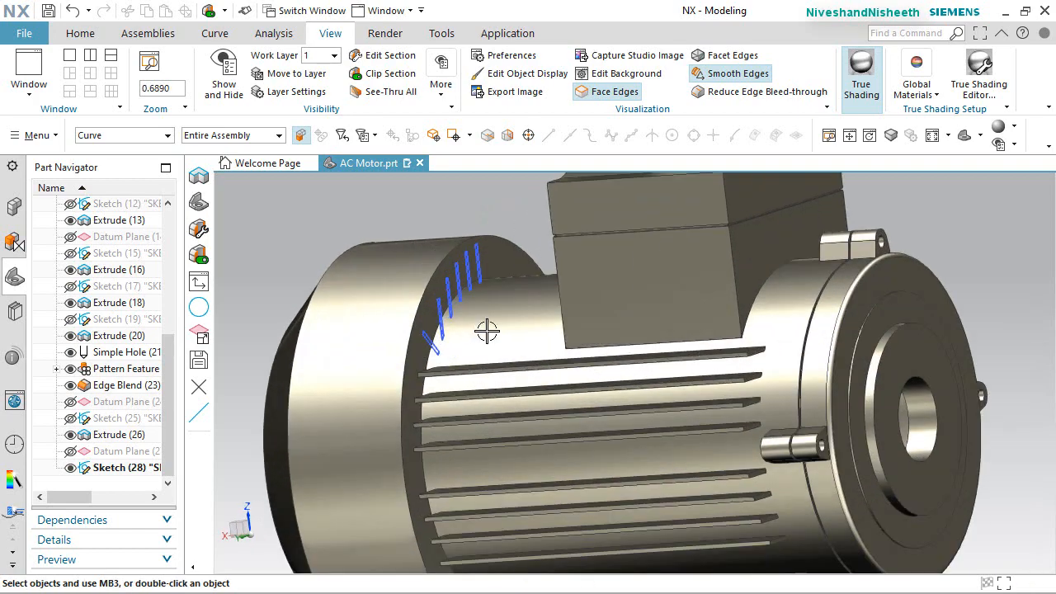
middle_drag(474, 333, 456, 343)
click(80, 33)
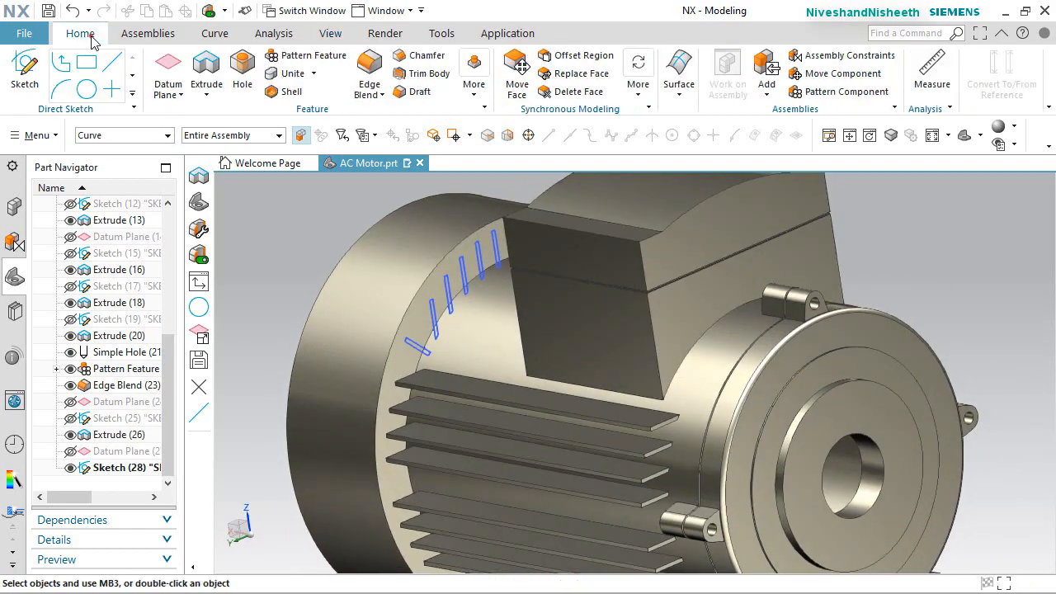
click(206, 63)
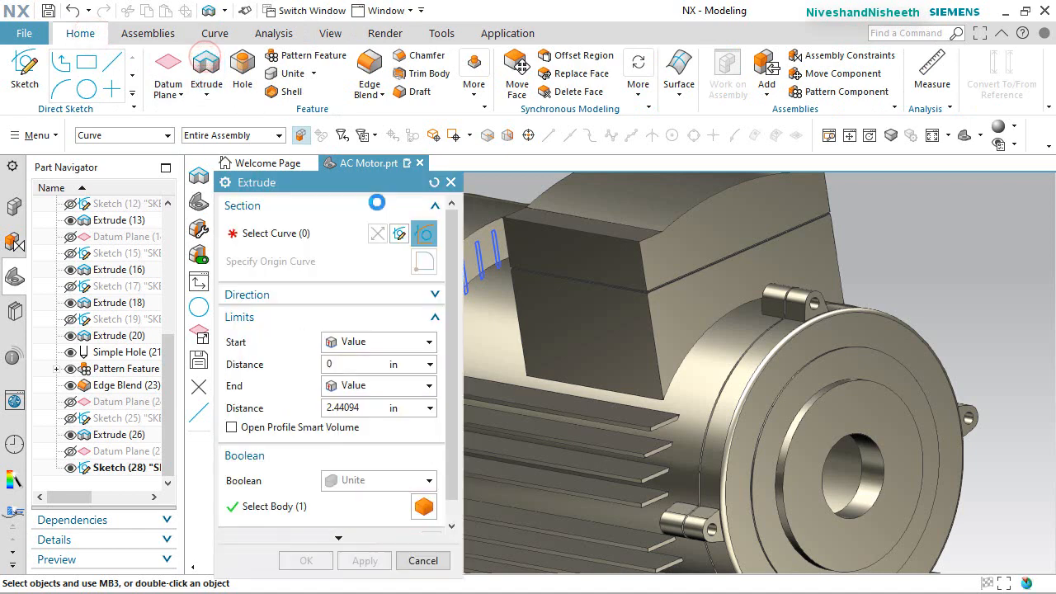
scroll(658, 385, down, 4)
scroll(559, 373, up, 5)
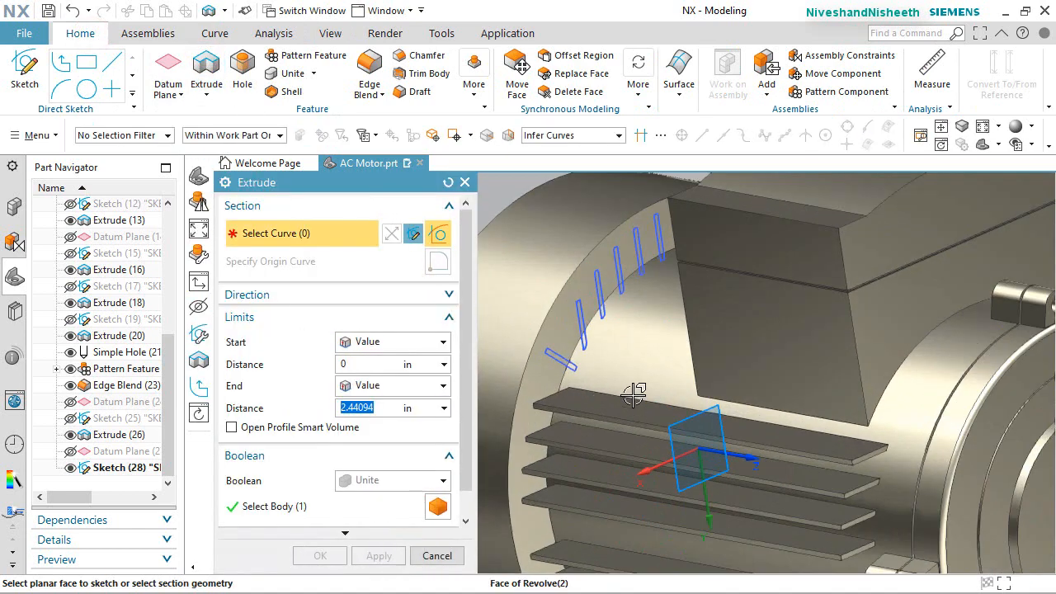
click(588, 317)
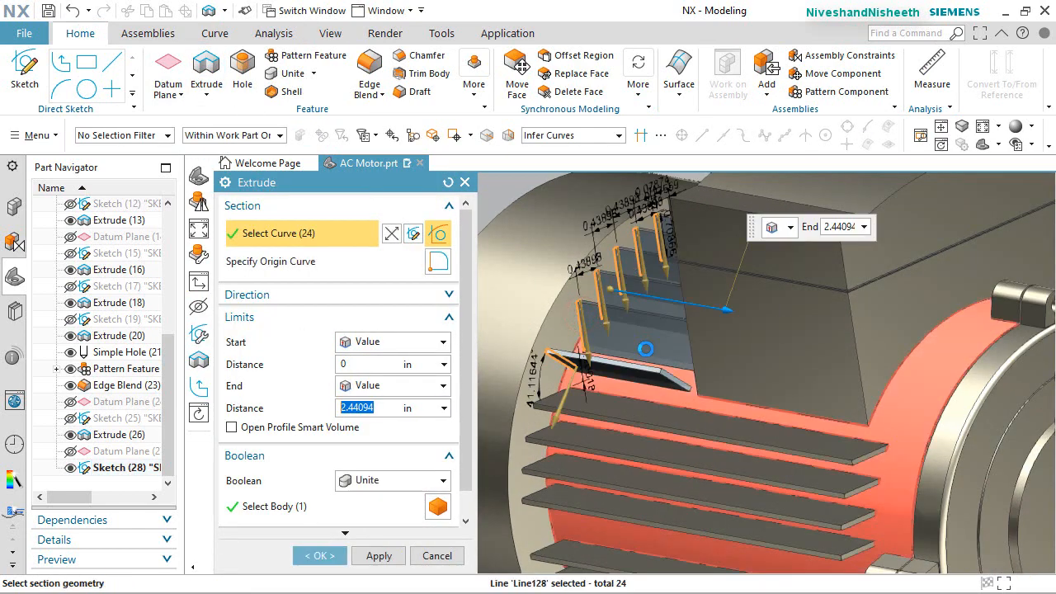
scroll(626, 357, down, 3)
middle_drag(629, 356, 689, 354)
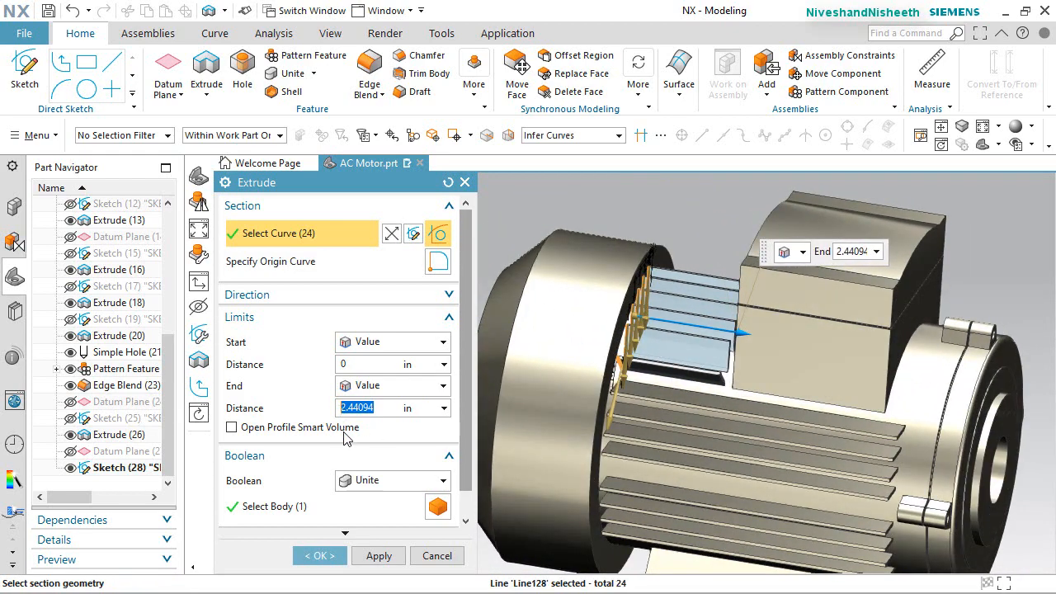
click(339, 555)
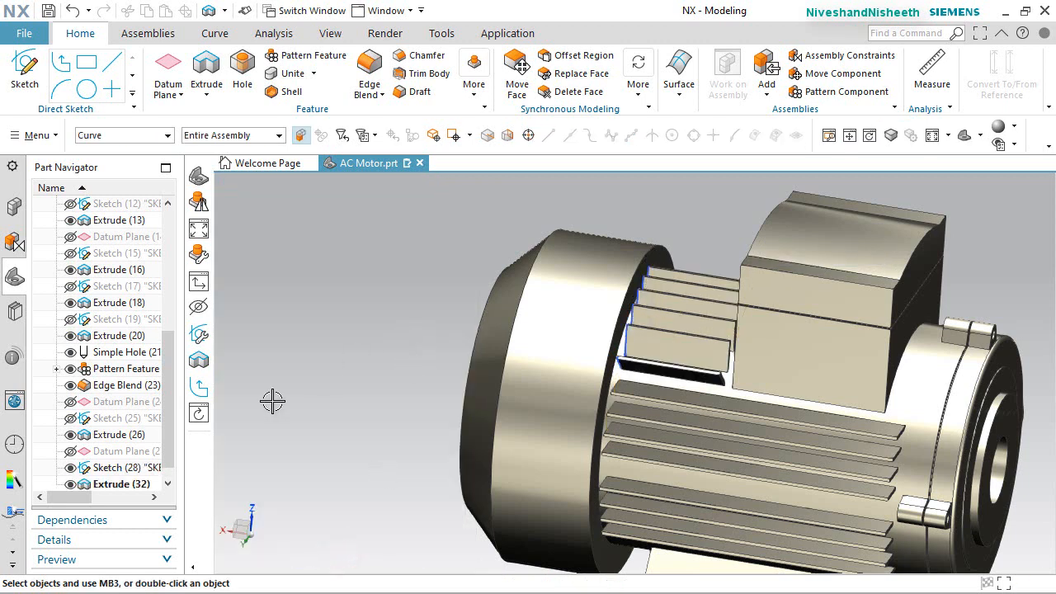
Hide the upper fin sketch, switch to the isometric view and save the part
scroll(104, 459, down, 1)
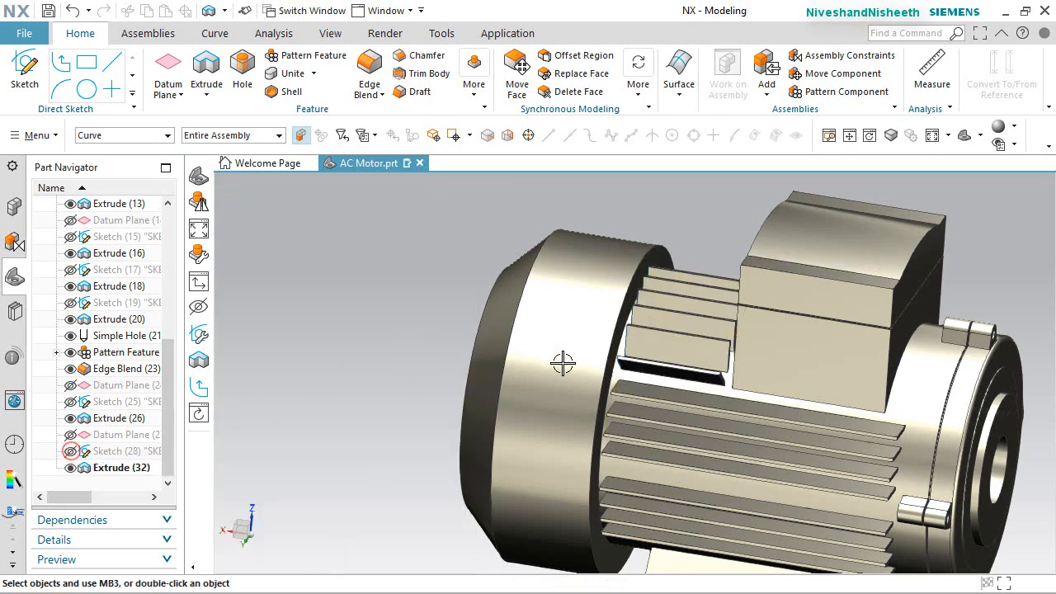
middle_drag(684, 346, 553, 356)
key(End)
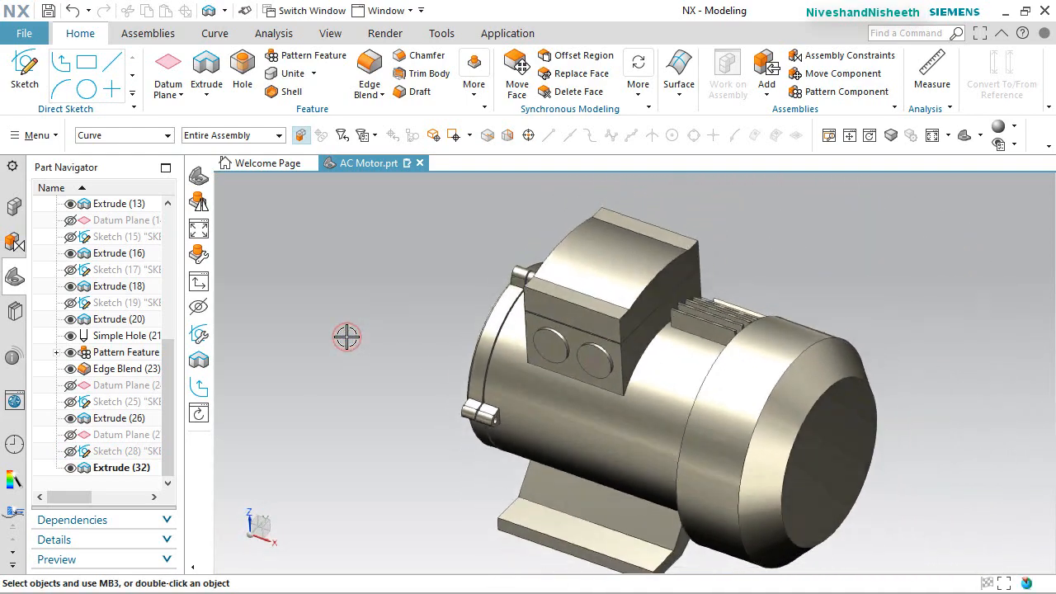
key(ctrl+s)
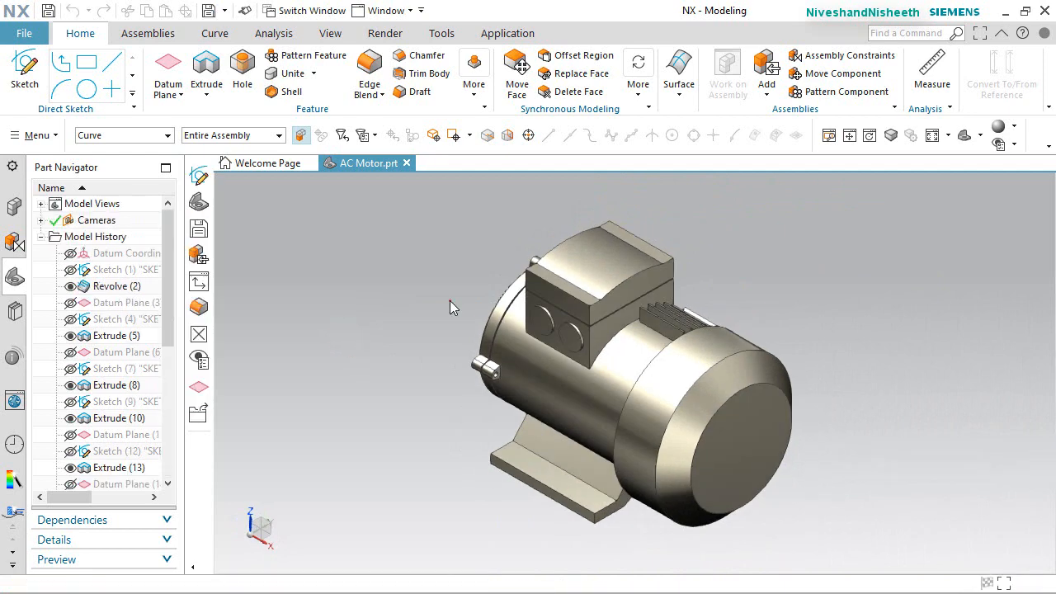
Rotate the view 90 degrees about the Z axis to face the finned side of the motor
click(450, 301)
click(252, 509)
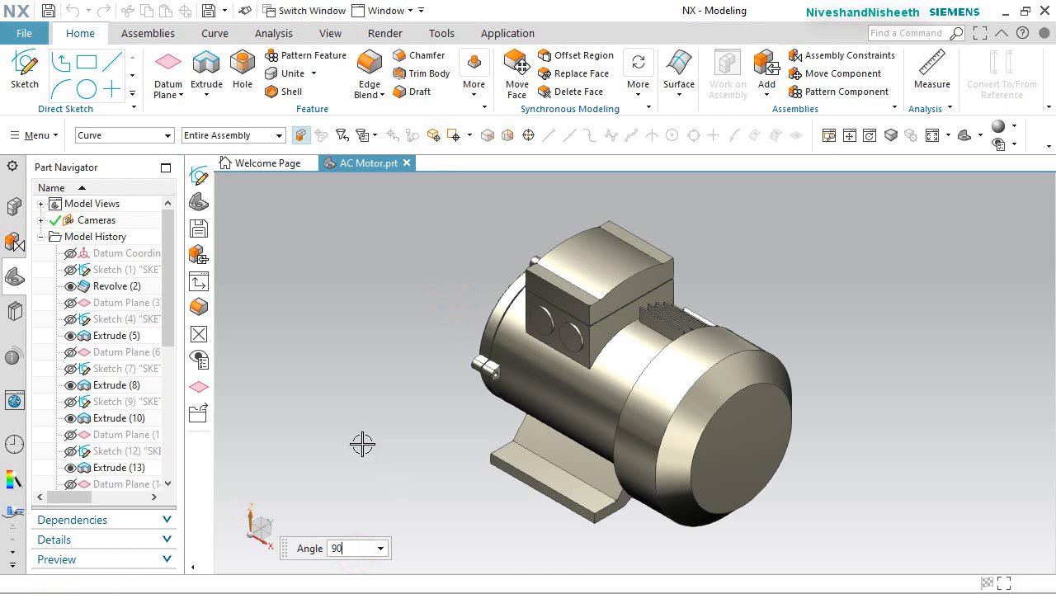
text(90)
key(Return)
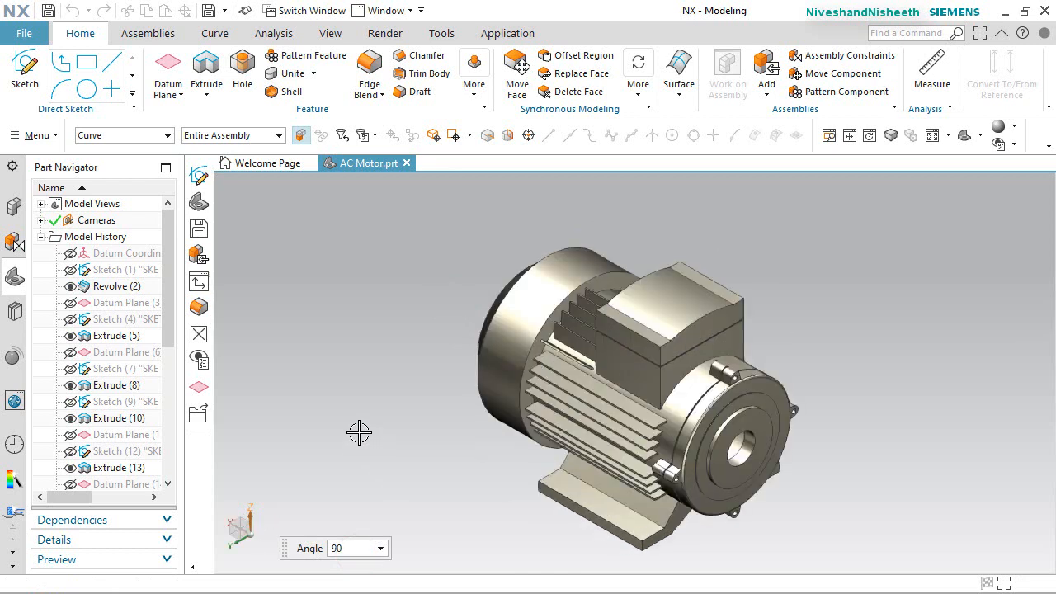
key(Escape)
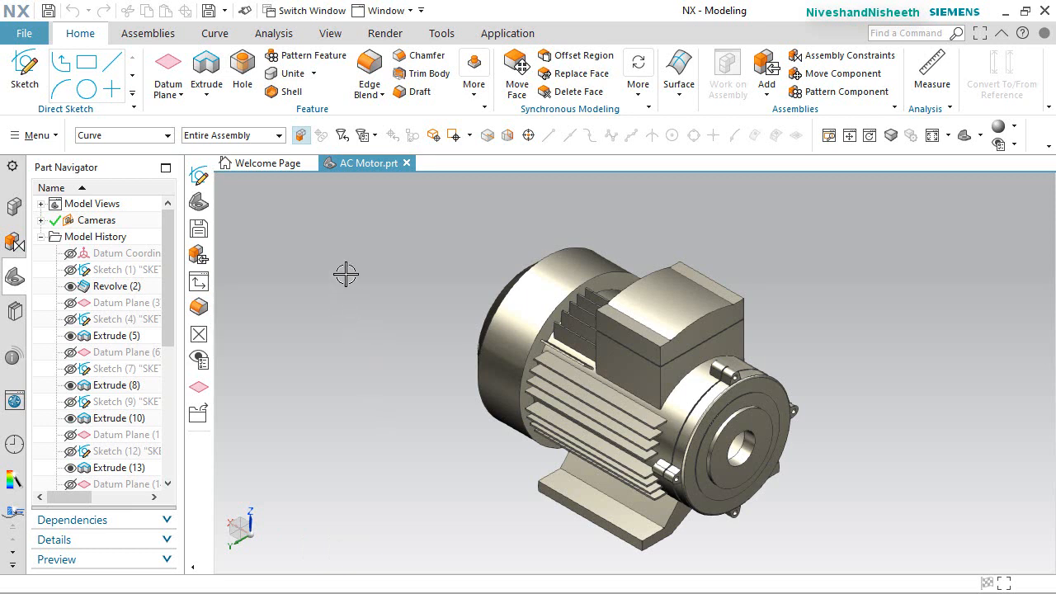
Show the datum coordinate system and mirror the side fin and upper fin extrudes together across its XZ plane
click(70, 254)
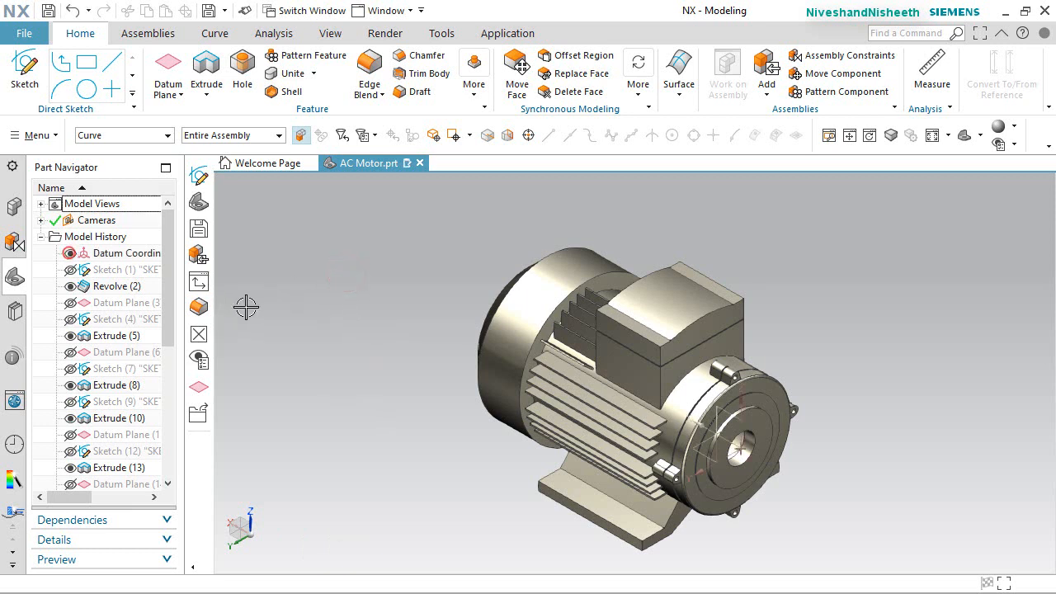
right_click(297, 313)
click(474, 94)
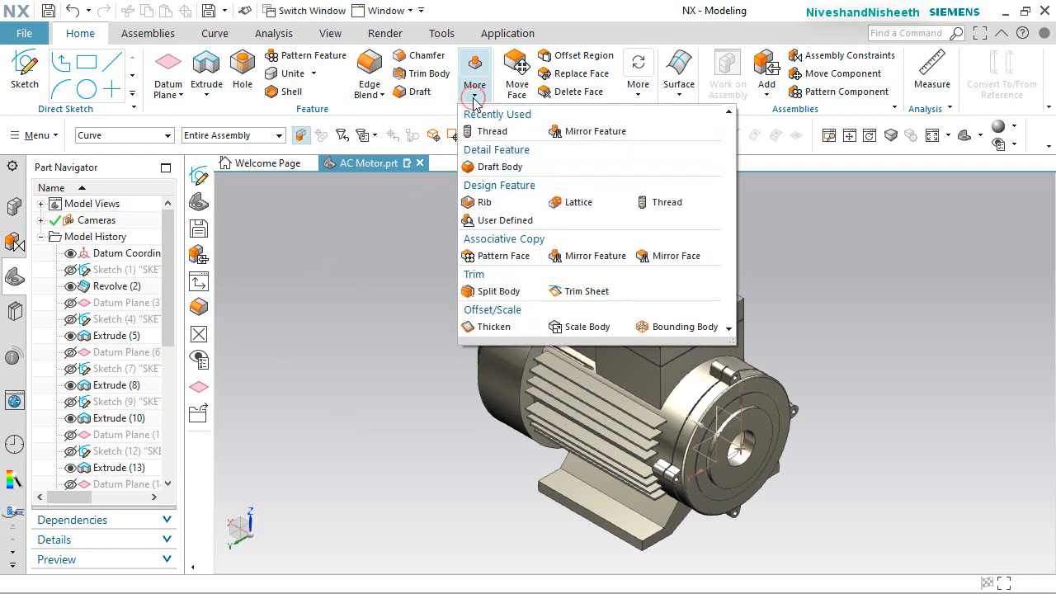
click(601, 129)
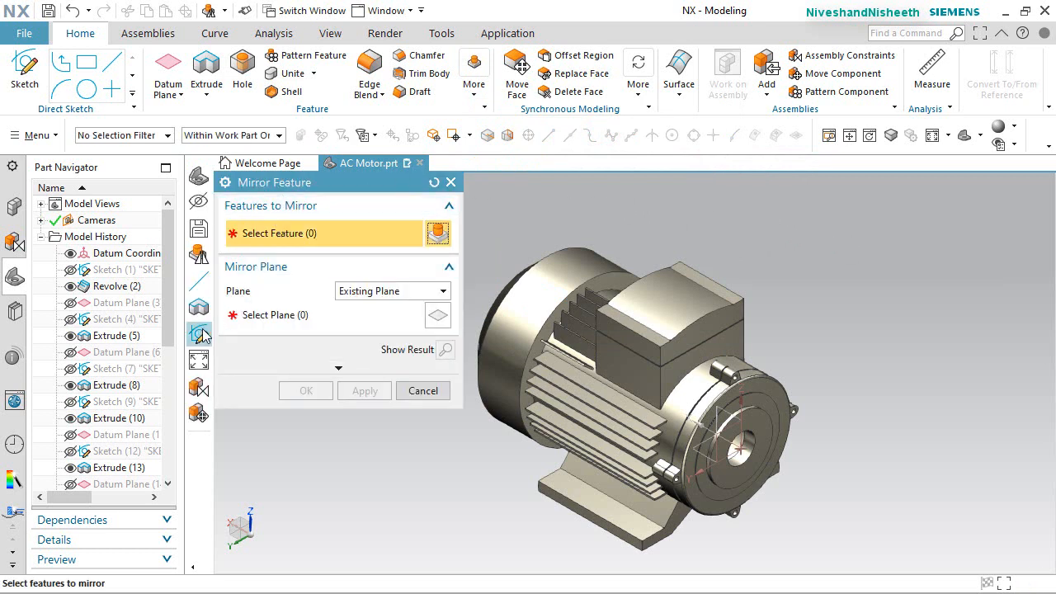
scroll(170, 388, down, 5)
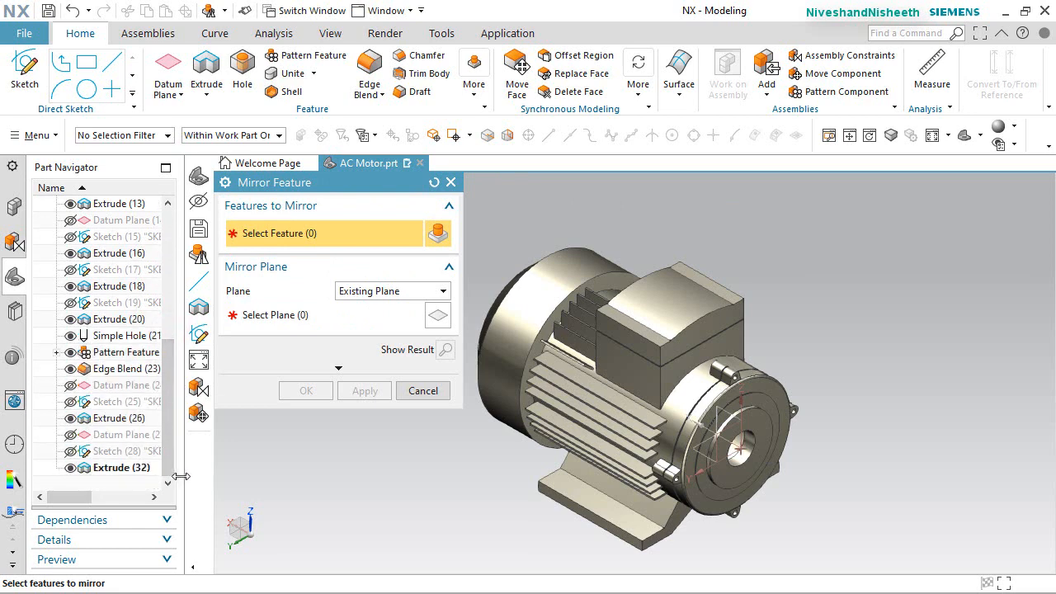
click(121, 418)
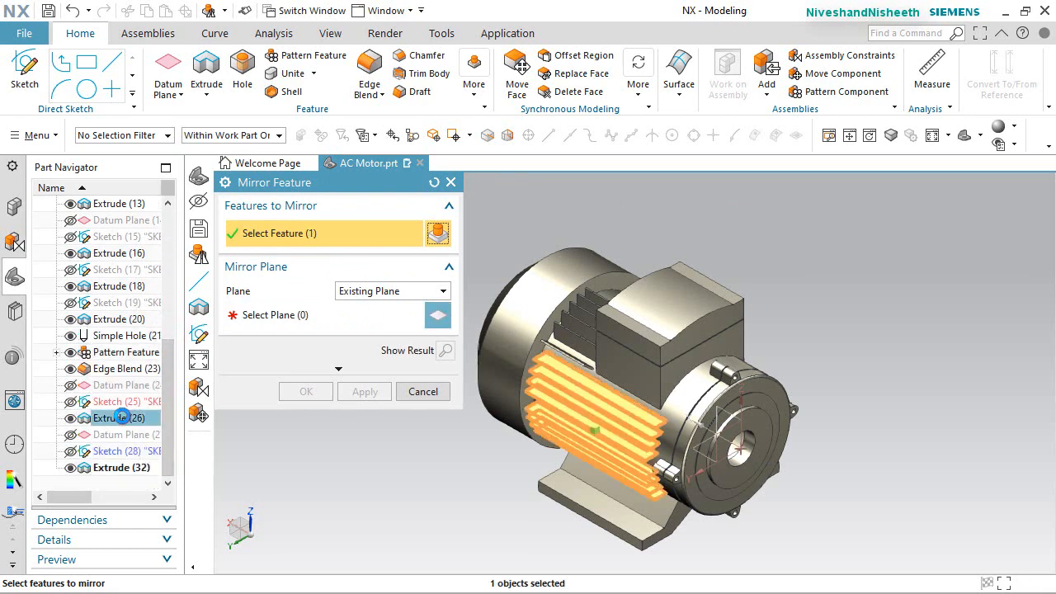
click(100, 469)
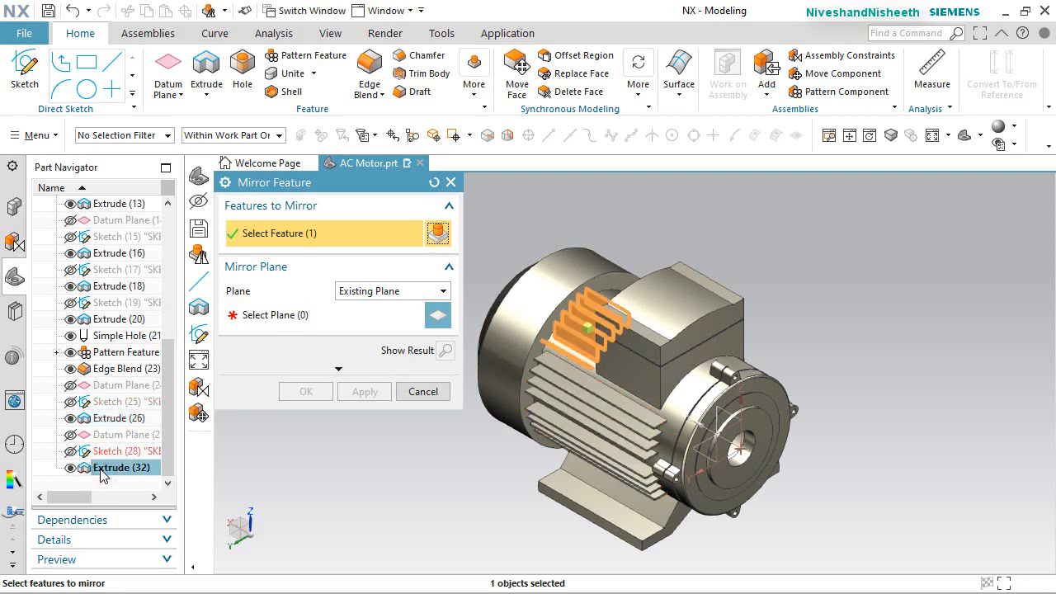
click(119, 419)
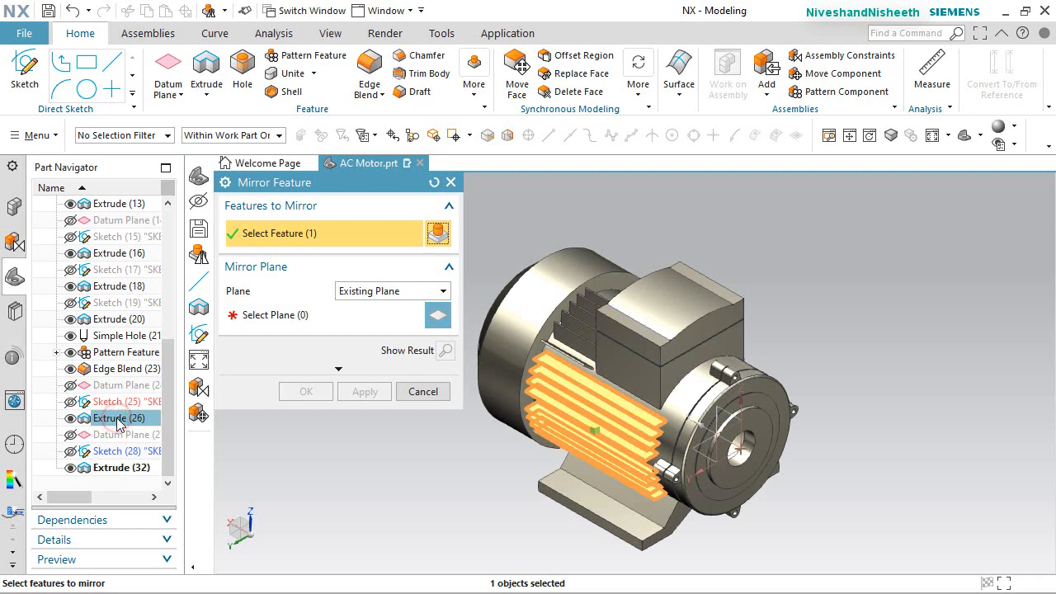
ctrl+click(111, 468)
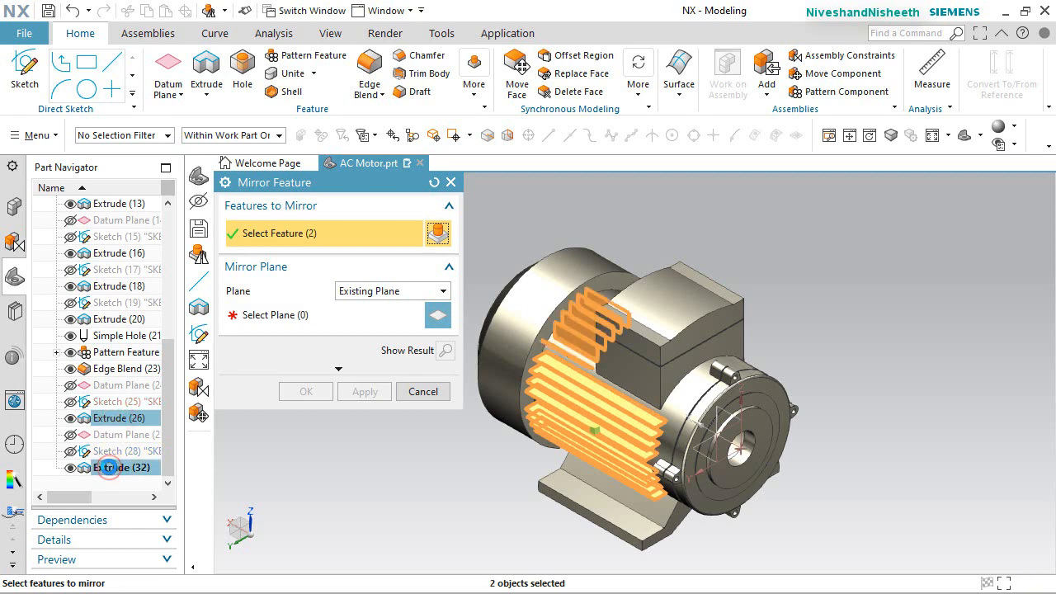
click(272, 316)
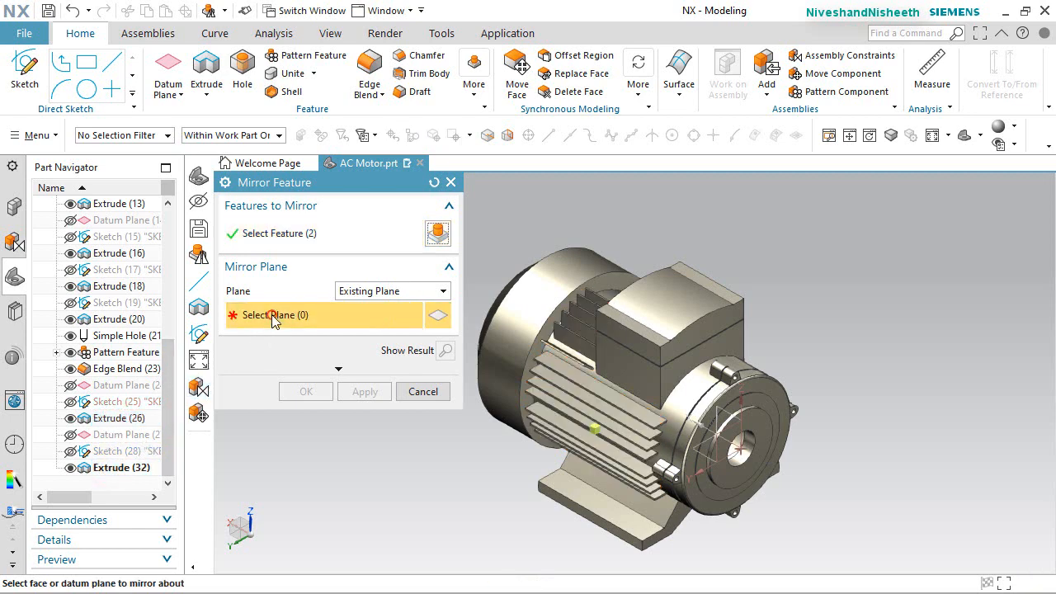
click(724, 412)
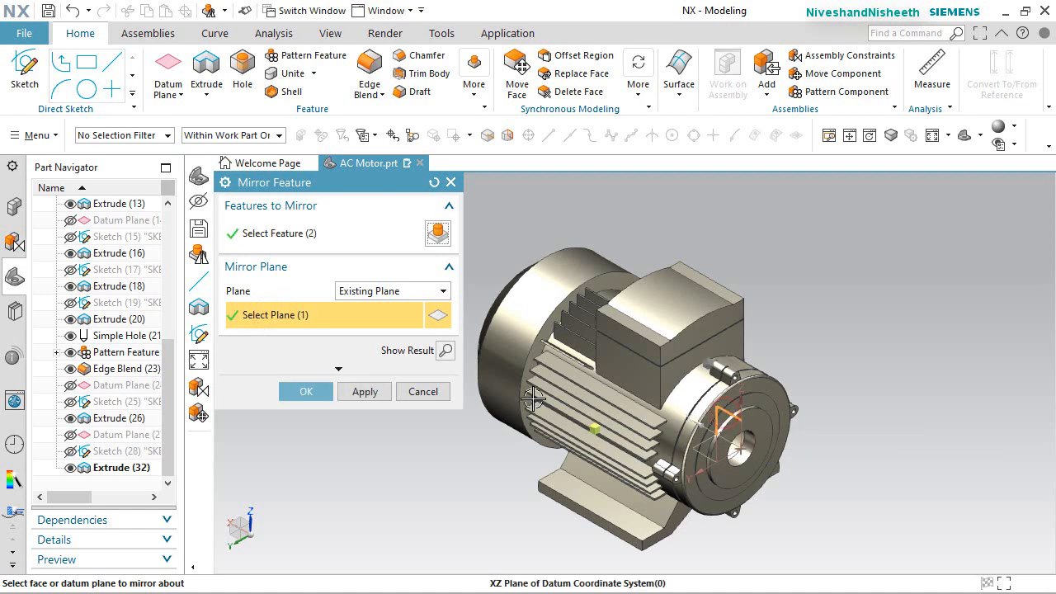
click(326, 394)
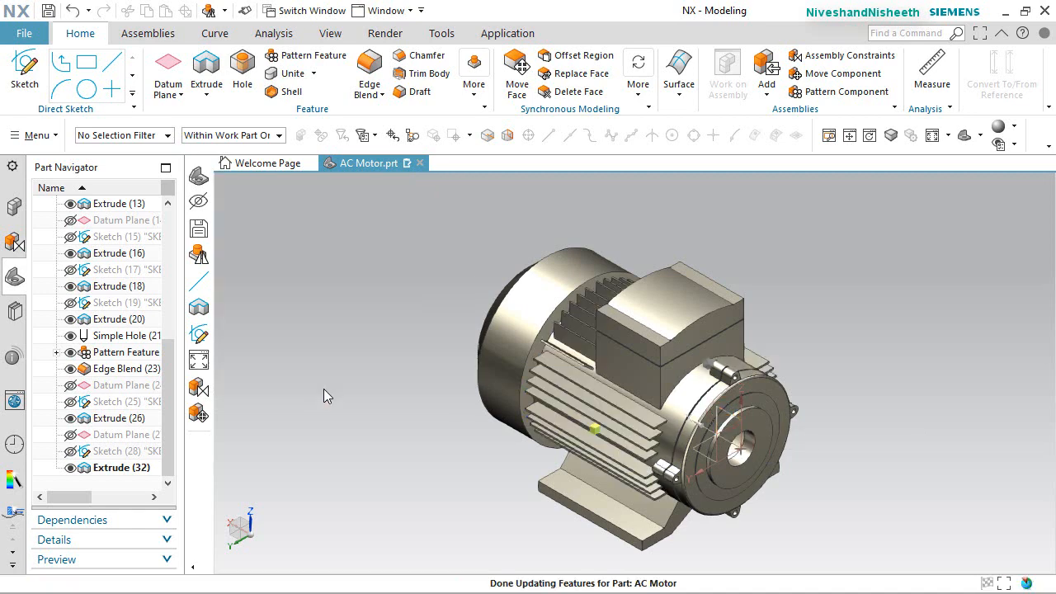
Return to the isometric view, hide the datum coordinate system and save the part
drag(172, 424, 162, 442)
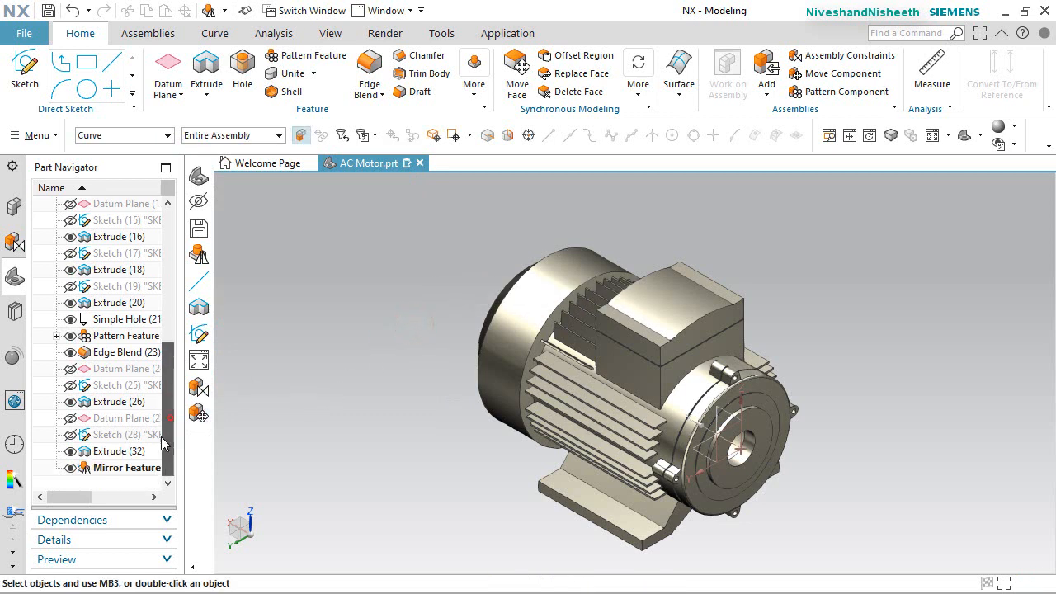
click(48, 10)
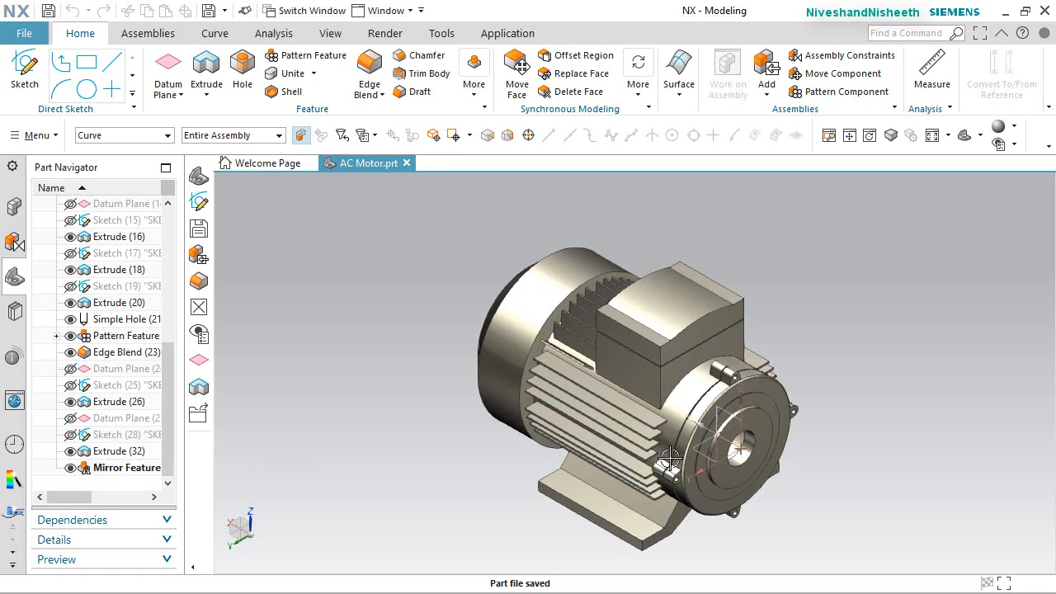
middle_drag(675, 436, 808, 404)
key(ctrl+s)
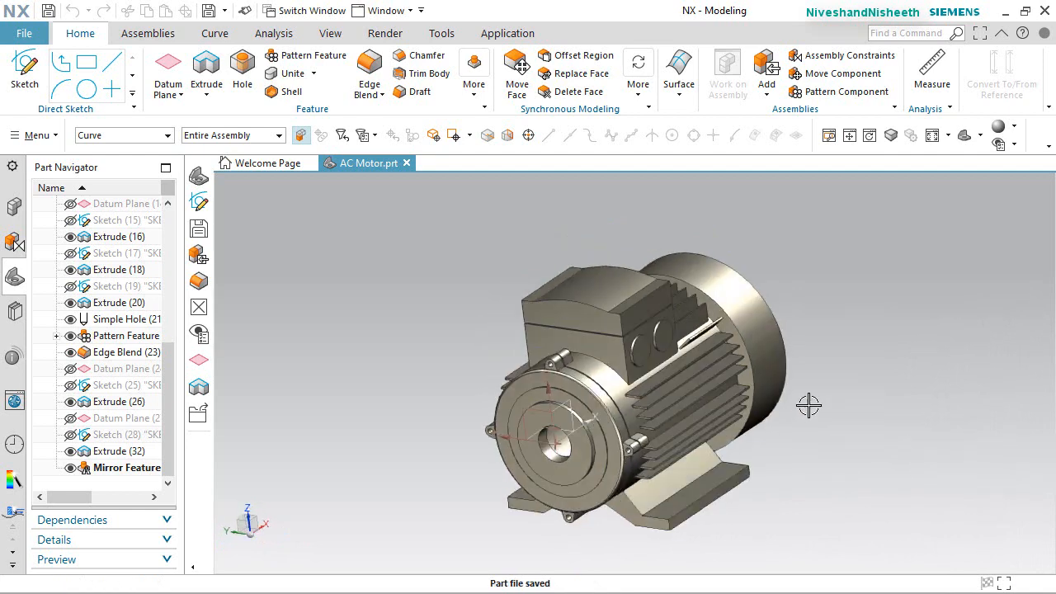
key(End)
click(841, 392)
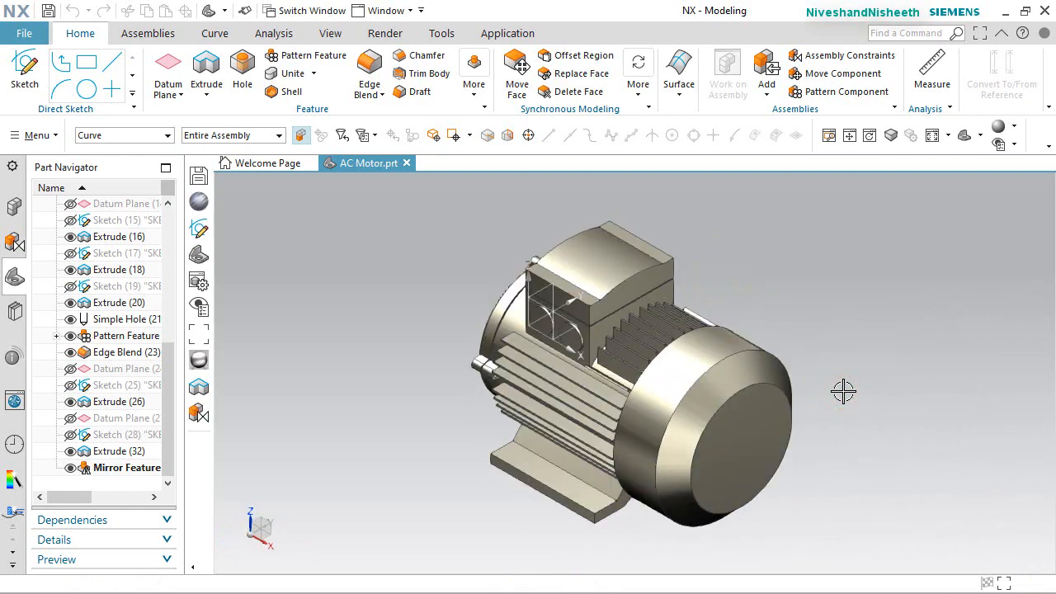
key(ctrl+s)
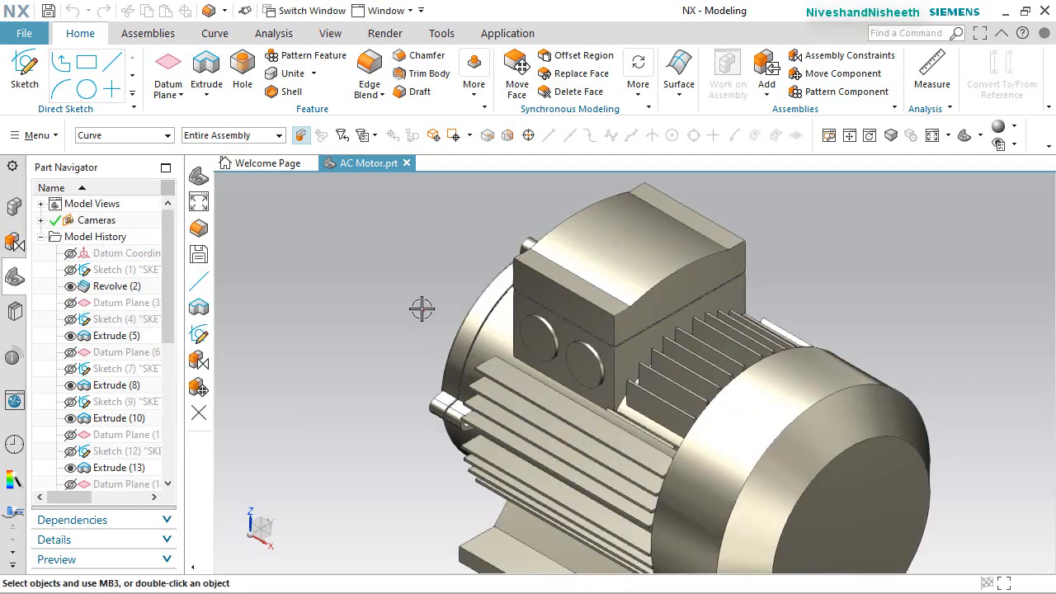
click(421, 308)
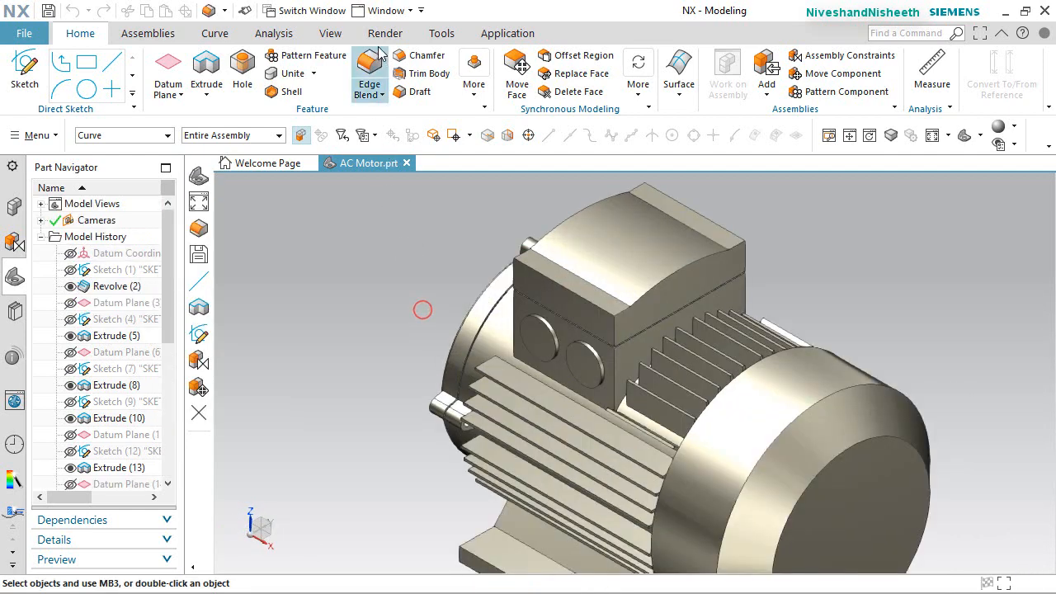
Round the vertical corner edges of the terminal box and its cover with a 1/8 in circular edge blend
click(380, 55)
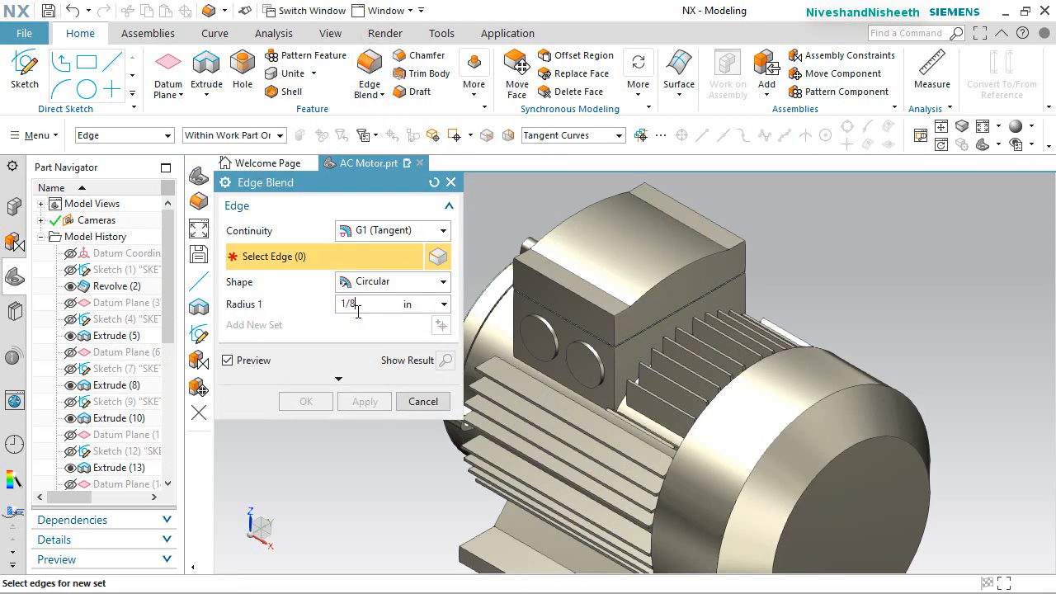
click(510, 265)
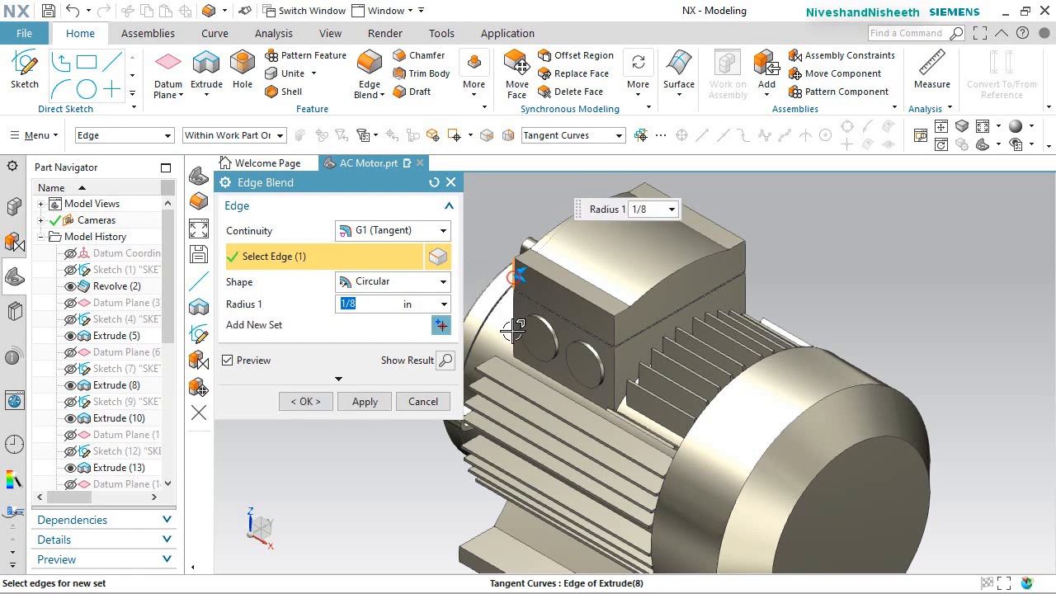
click(614, 368)
click(614, 331)
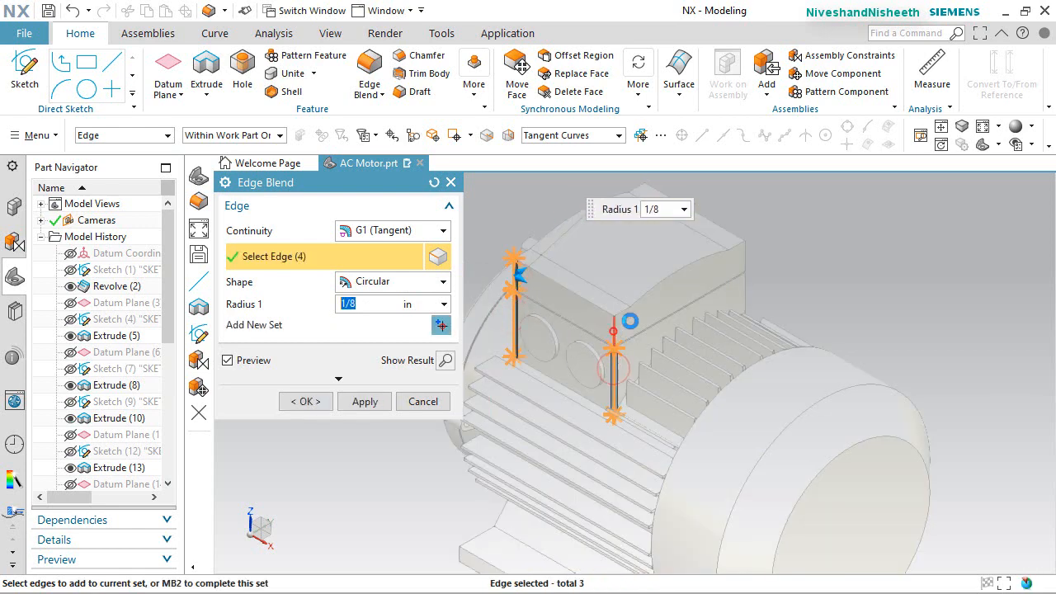
click(747, 255)
click(749, 288)
middle_drag(777, 288, 674, 338)
scroll(630, 339, down, 5)
click(622, 333)
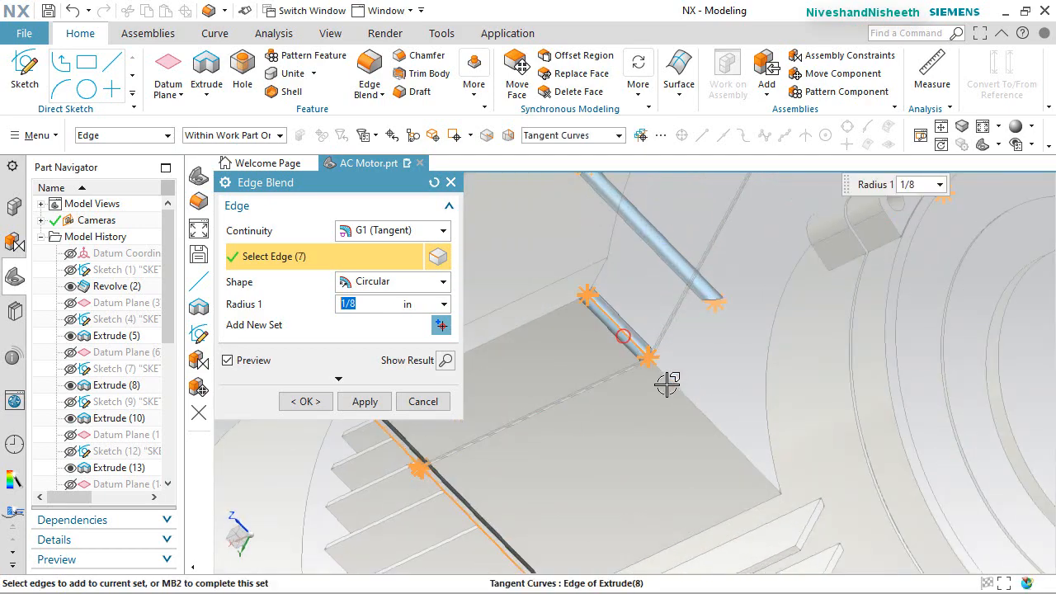
click(673, 384)
click(301, 401)
scroll(516, 377, up, 5)
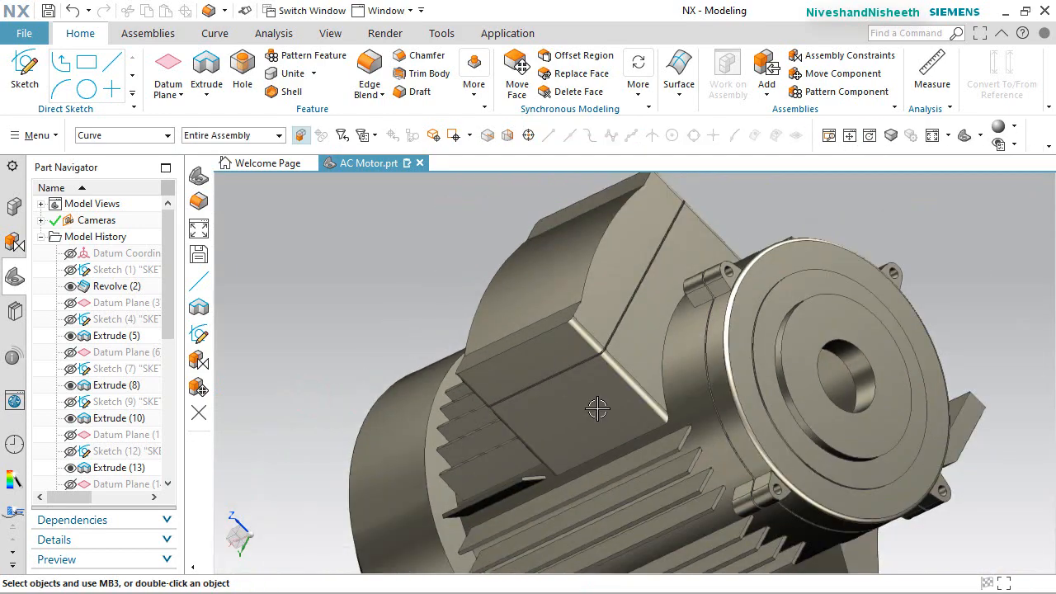
Show the whole motor in the isometric view and save the part
middle_drag(597, 409, 812, 276)
key(ctrl+f)
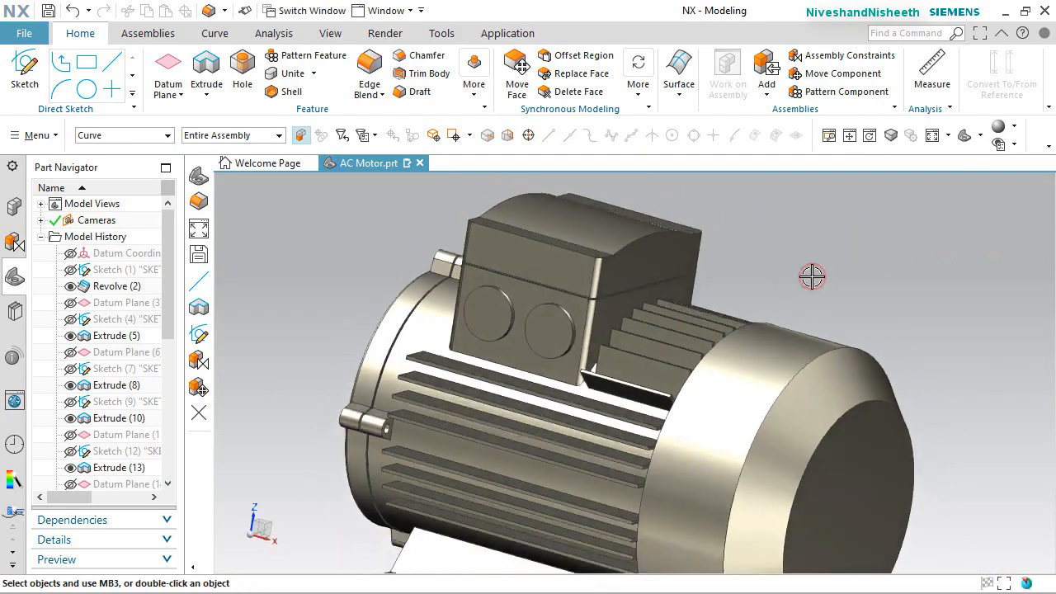
key(ctrl+s)
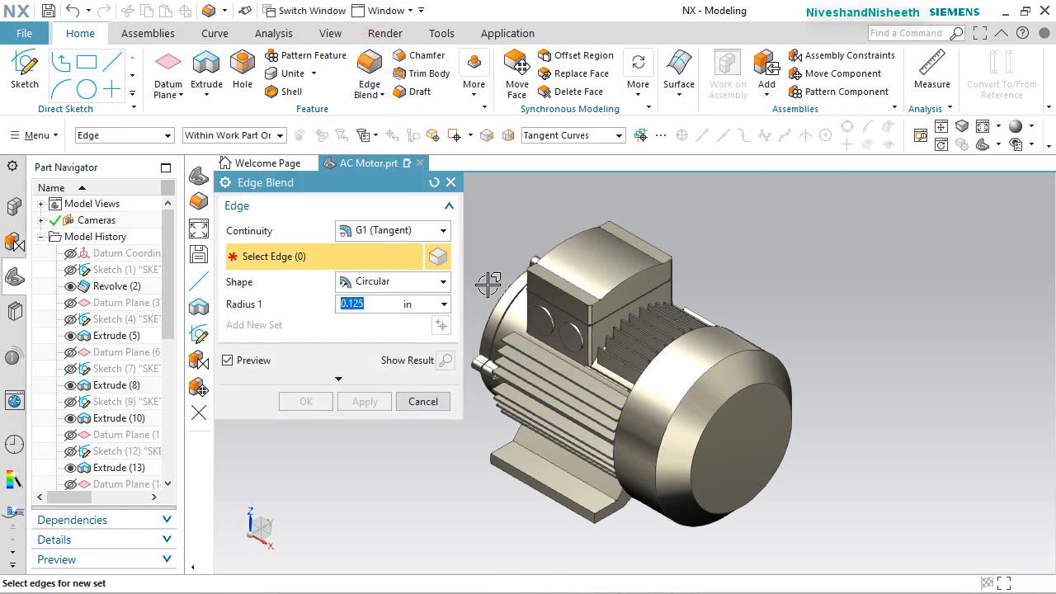
Round all top perimeter edges of the terminal box cover with a 0.125 in circular, tangent-continuous edge blend
scroll(488, 282, up, 5)
click(554, 257)
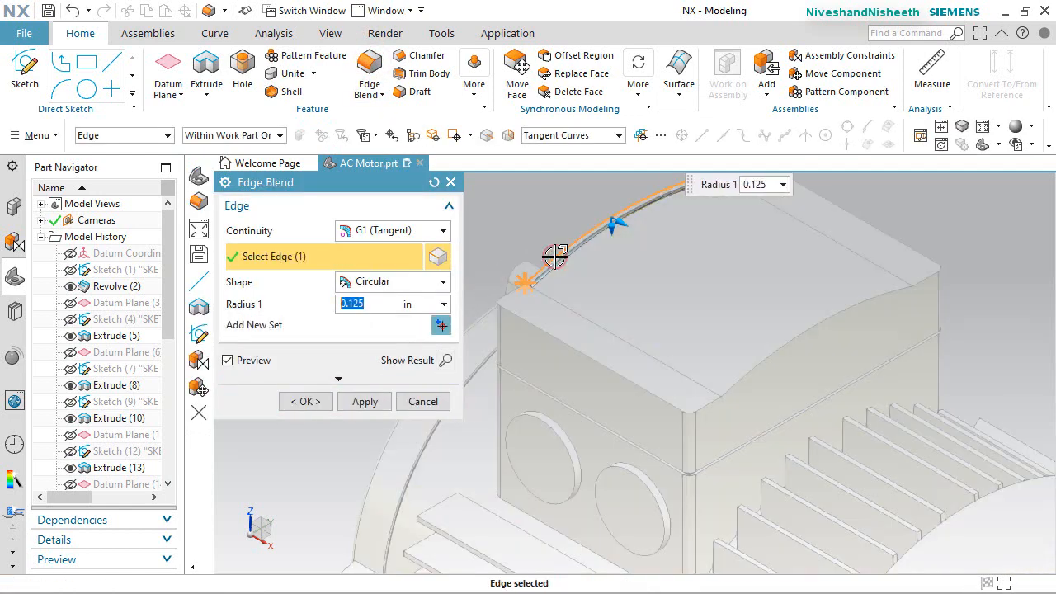
click(507, 289)
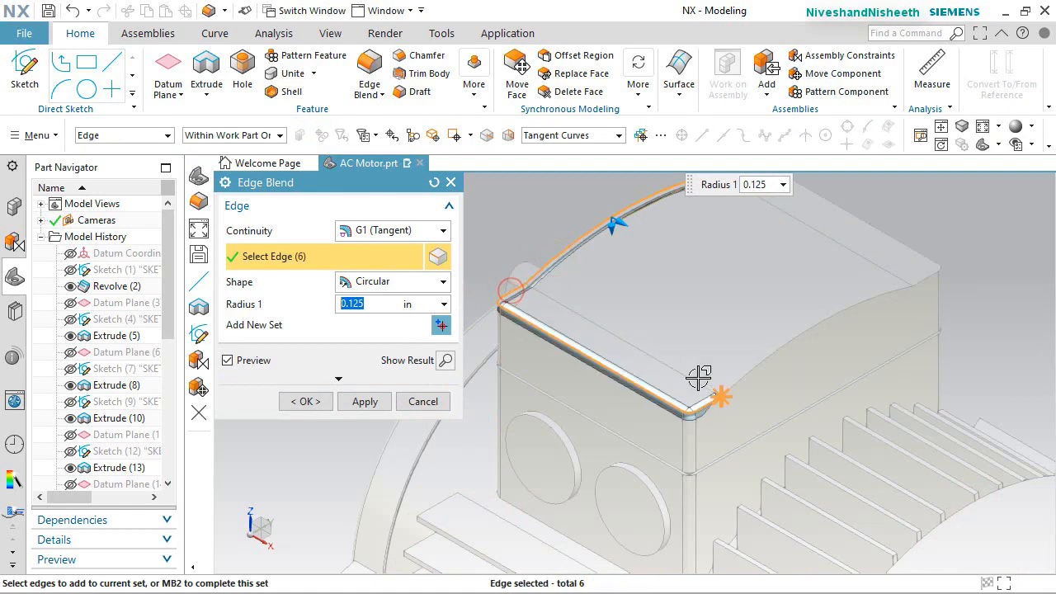
click(737, 381)
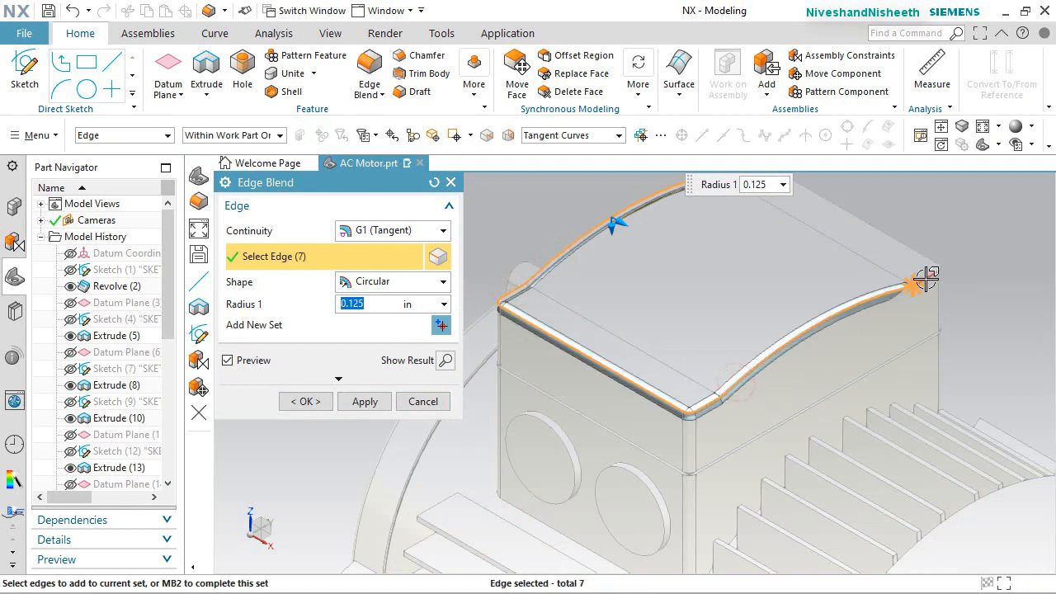
click(928, 275)
scroll(891, 335, down, 2)
scroll(836, 238, up, 1)
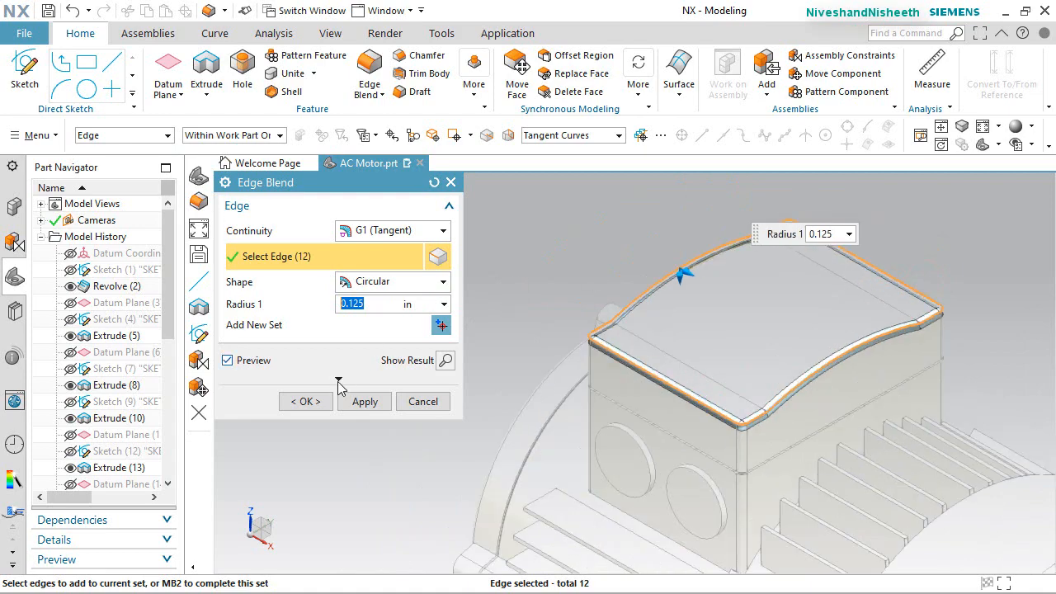
click(307, 402)
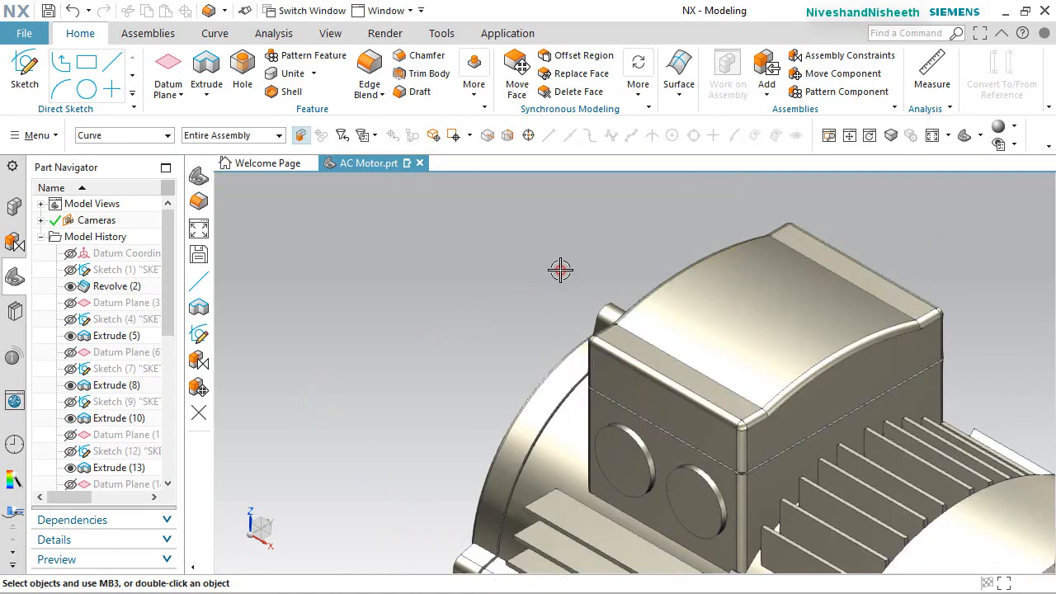
click(561, 269)
scroll(561, 269, down, 4)
scroll(561, 270, up, 1)
middle_drag(562, 270, 334, 285)
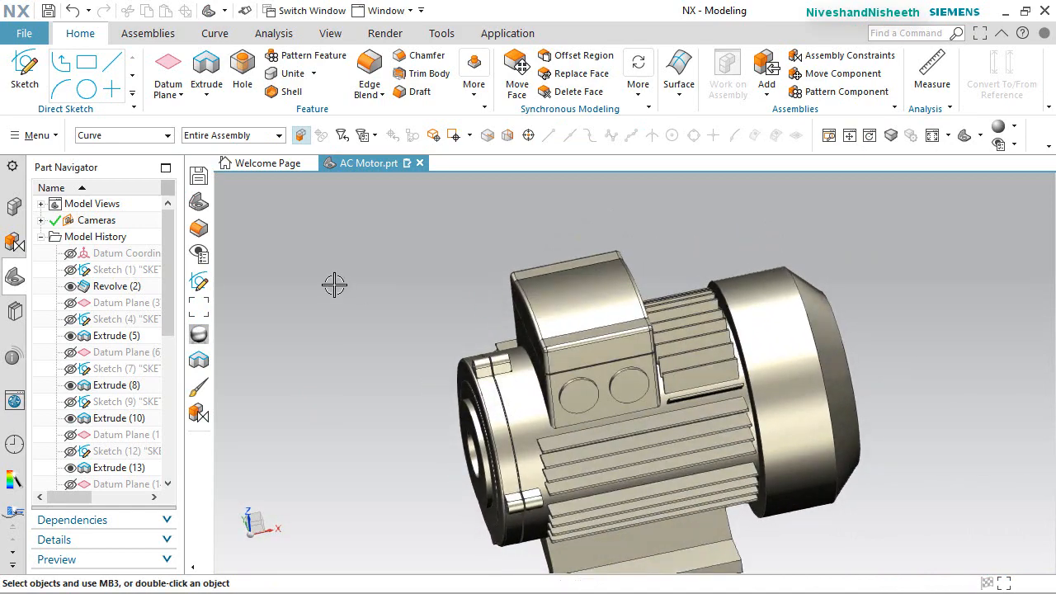
Blend the lower bend edges on the undersides of both motor feet with a 0.15748 in radius
click(334, 284)
key(End)
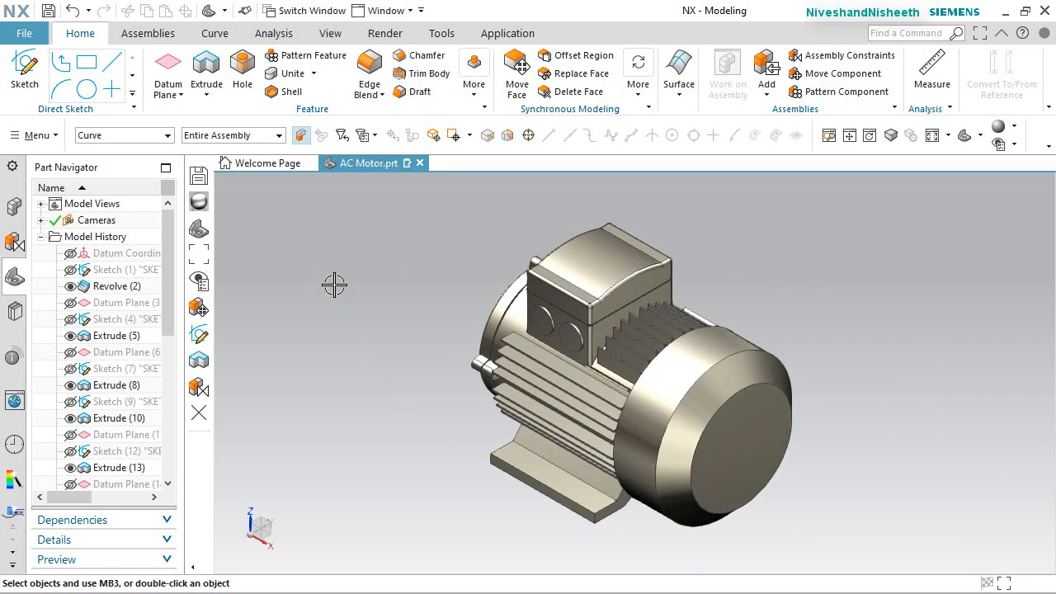
click(369, 69)
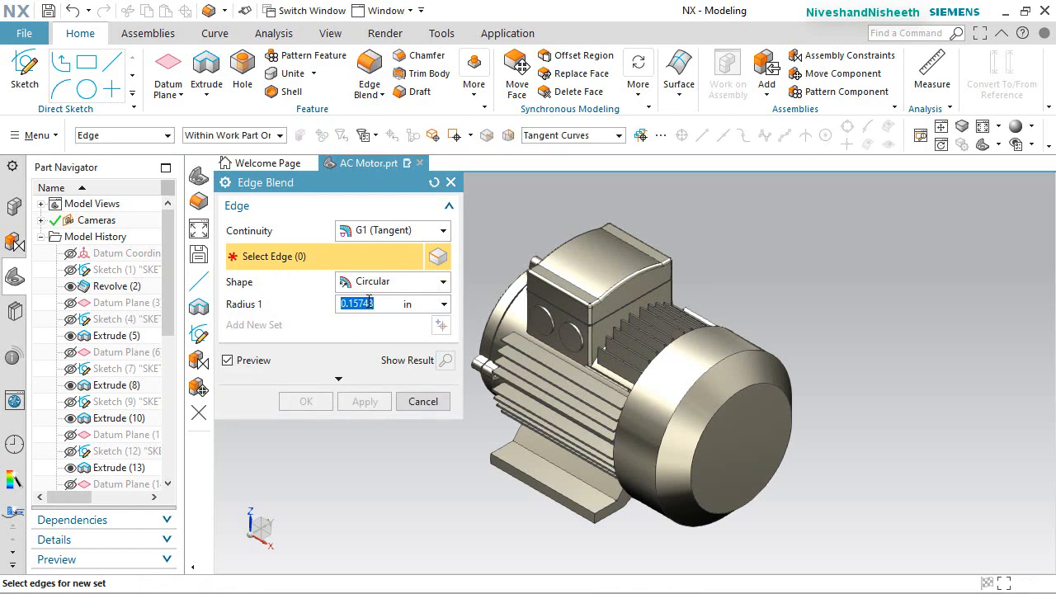
middle_drag(548, 521, 610, 415)
scroll(609, 413, up, 3)
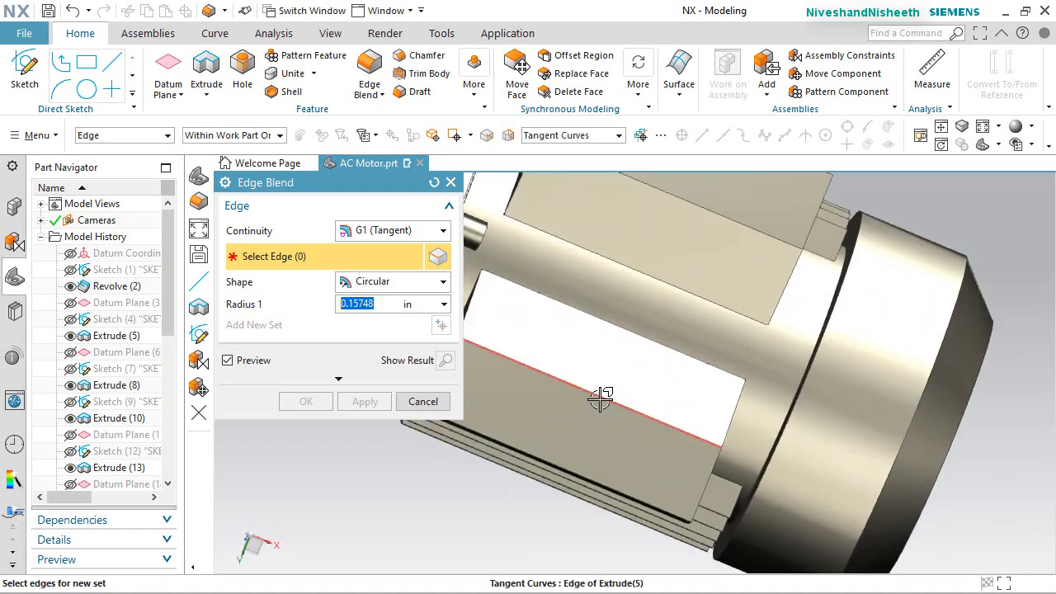
click(602, 402)
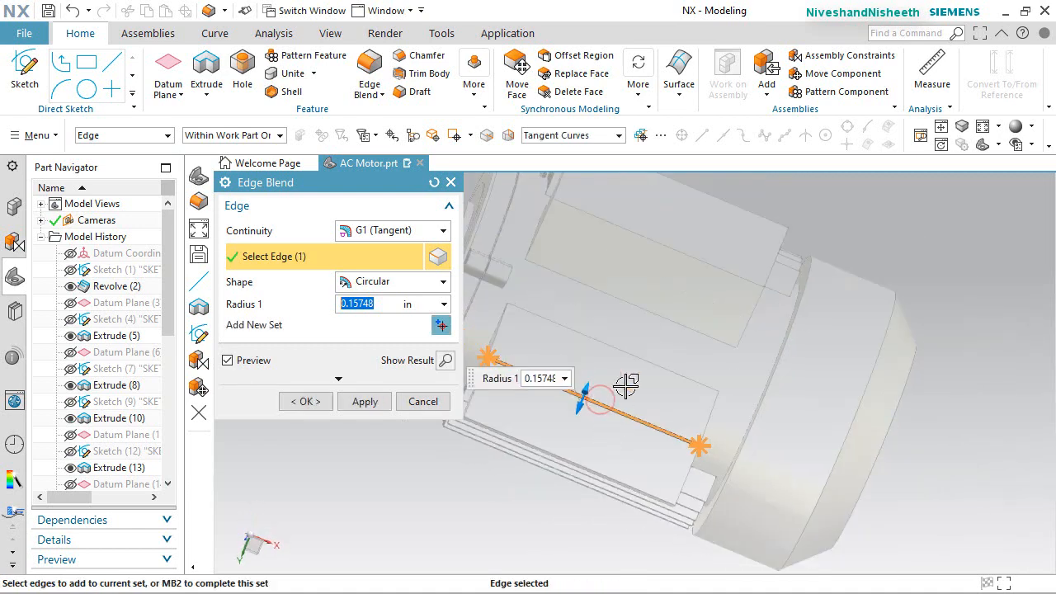
click(665, 250)
middle_drag(665, 308, 627, 371)
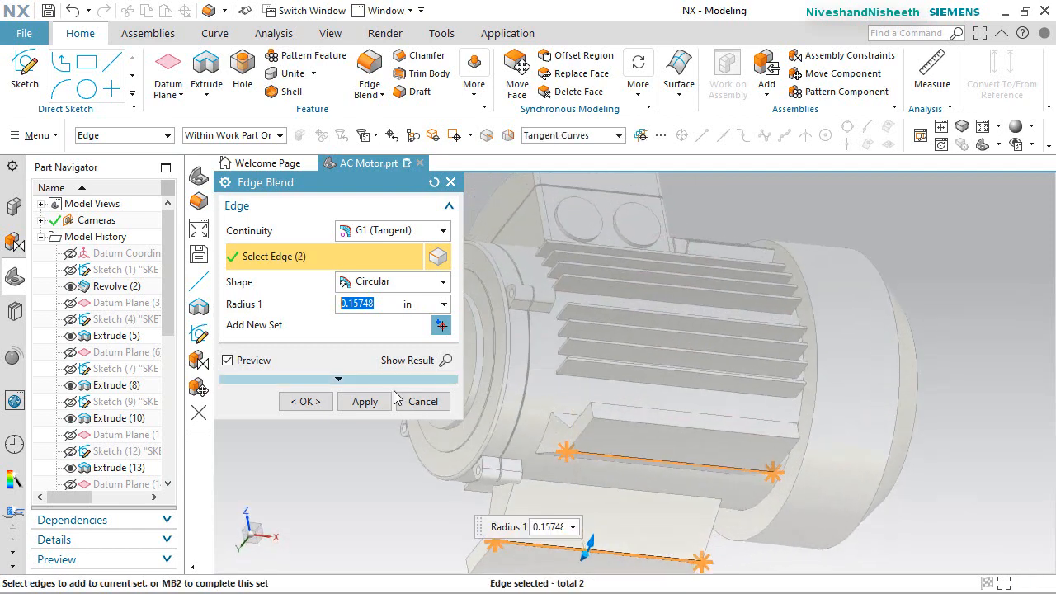
click(365, 401)
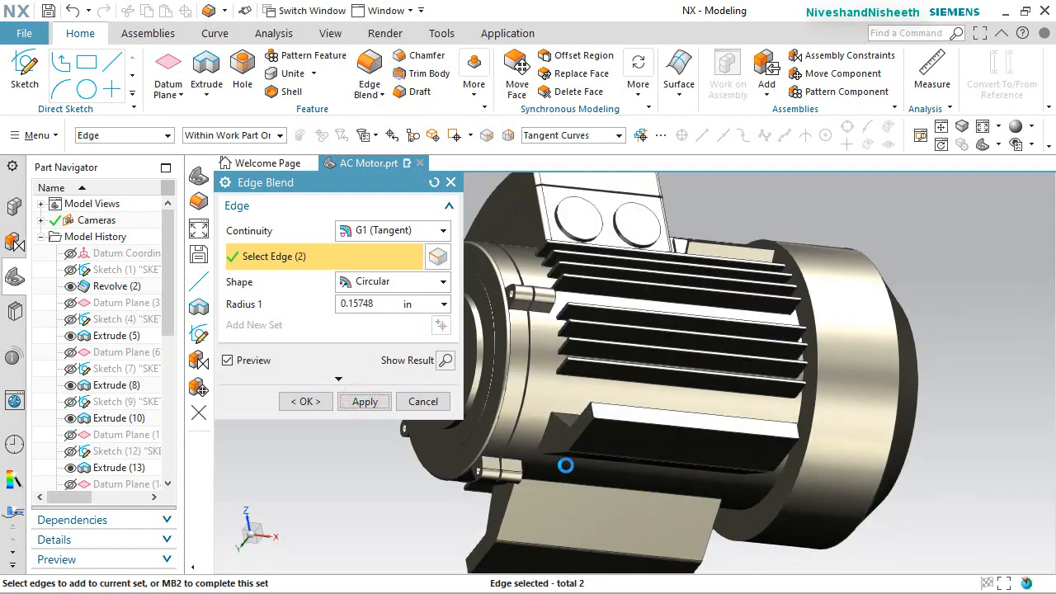
Blend the upper bend edges of both motor feet, where leg meets flange, with a radius of 0.15748/2 in
scroll(562, 472, down, 1)
scroll(541, 512, up, 4)
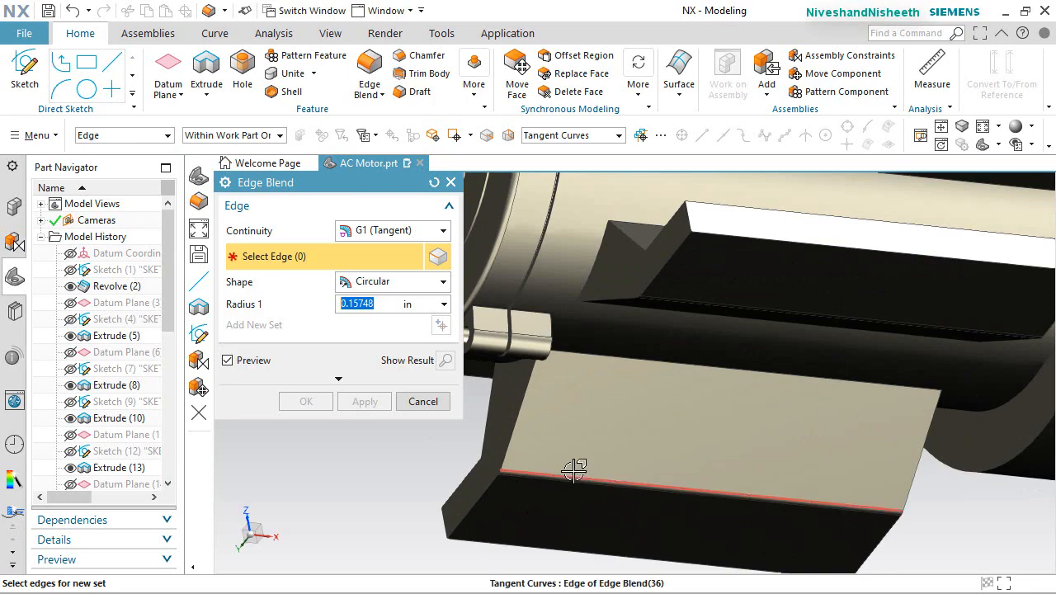
scroll(574, 470, down, 3)
middle_drag(615, 394, 622, 439)
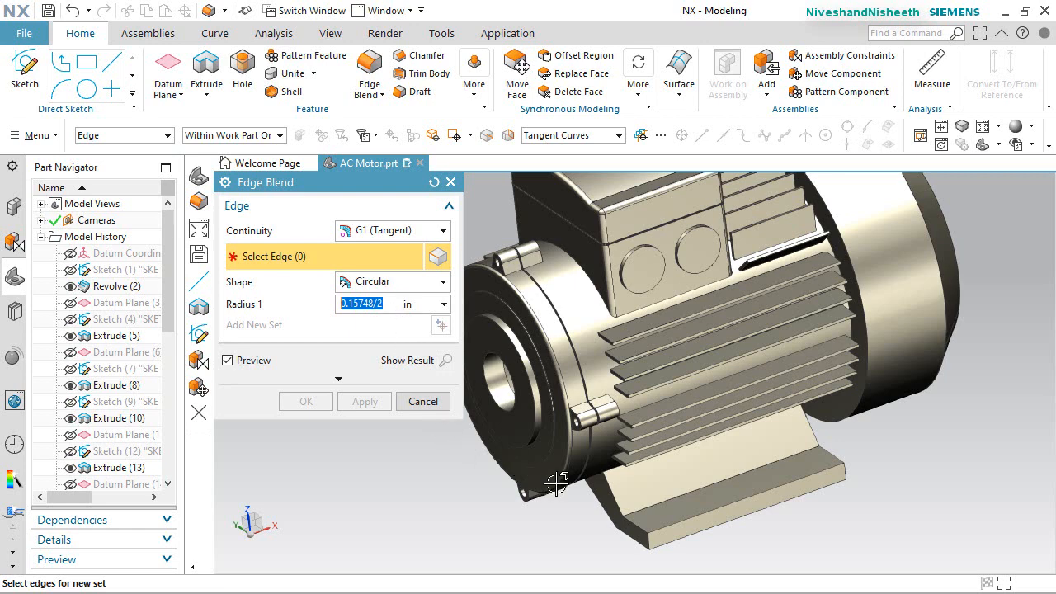
click(649, 494)
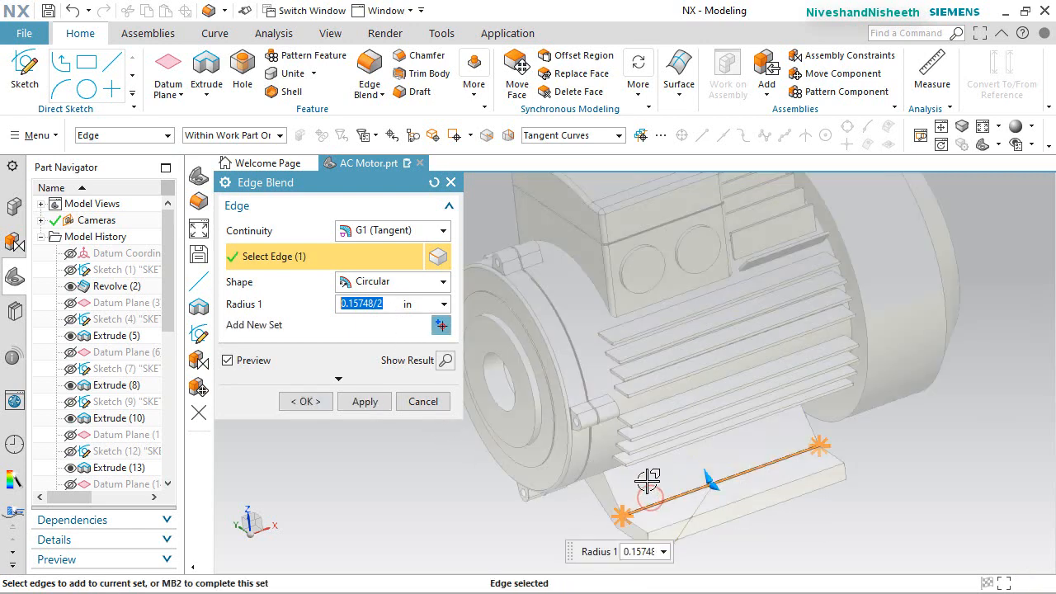
middle_drag(649, 492, 682, 475)
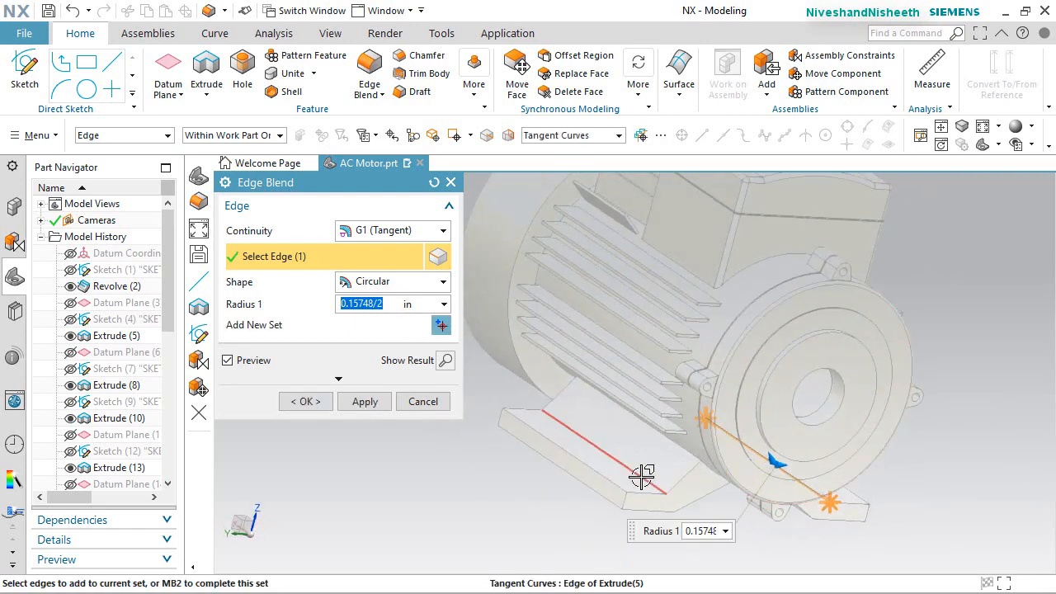
click(641, 476)
click(303, 401)
Save the AC Motor part with its blended feet
scroll(662, 470, up, 5)
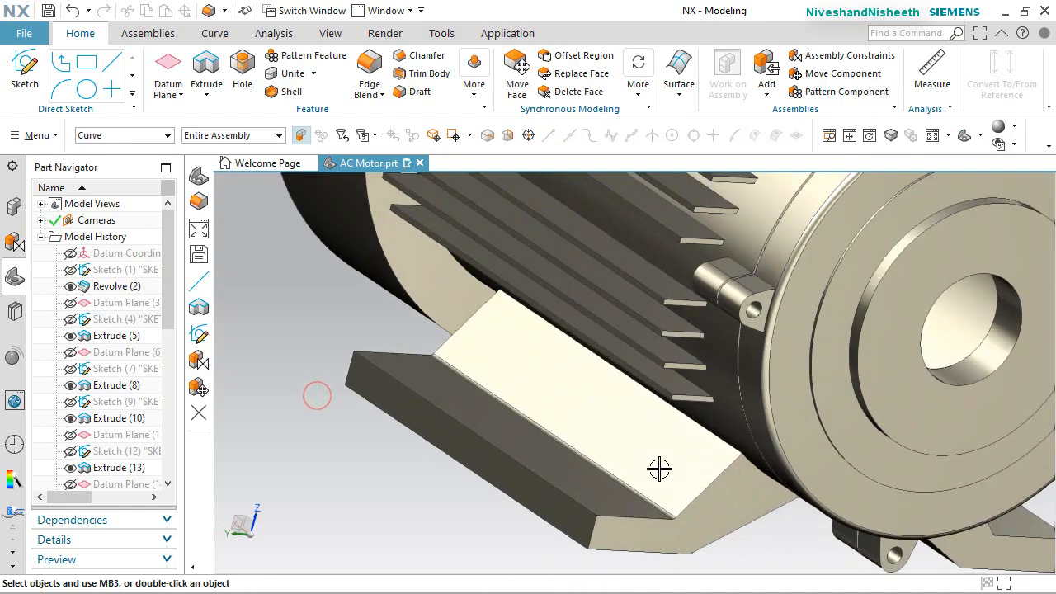
middle_drag(661, 482, 618, 481)
scroll(760, 453, down, 5)
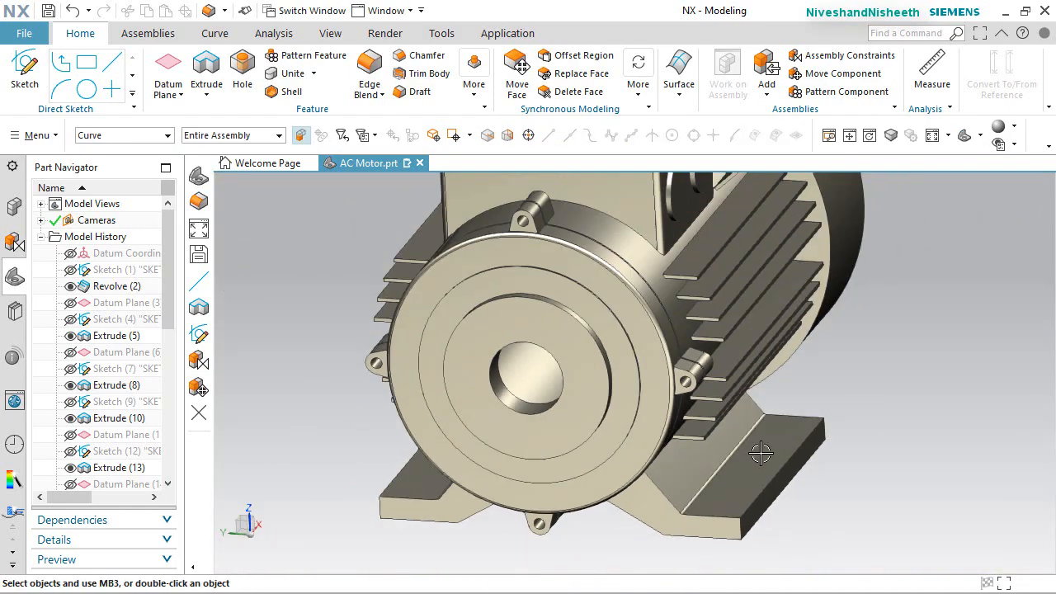
key(Home)
key(ctrl+s)
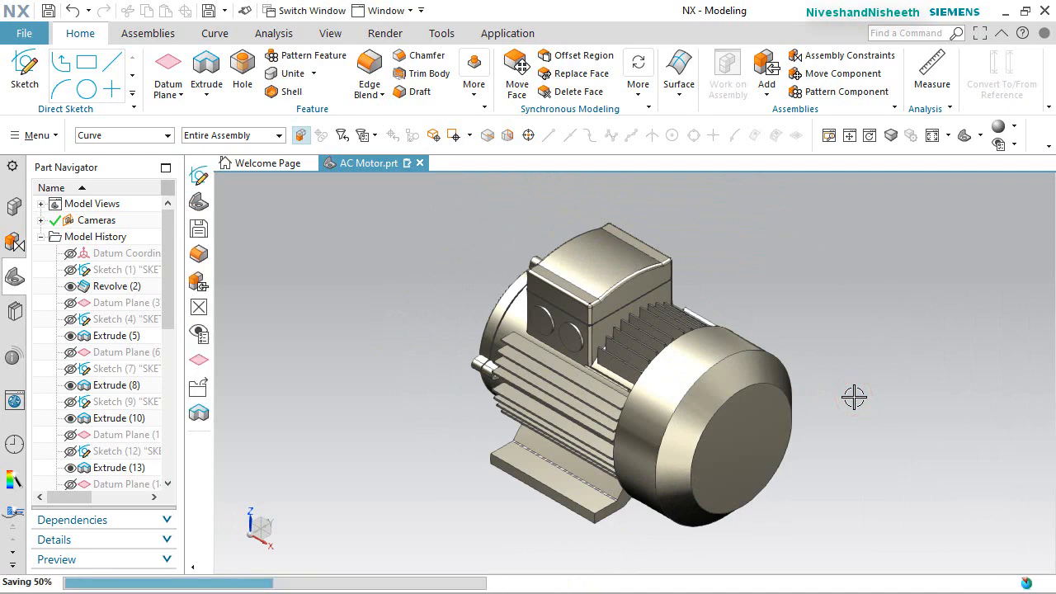
Create a sketch on the top face of the motor foot's flange
scroll(532, 512, up, 4)
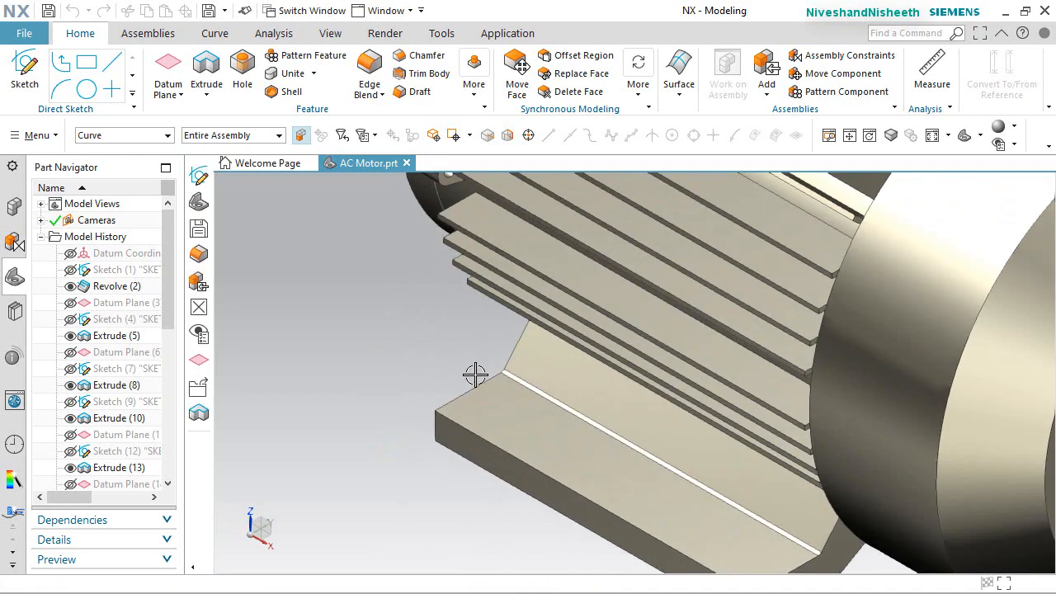
click(27, 79)
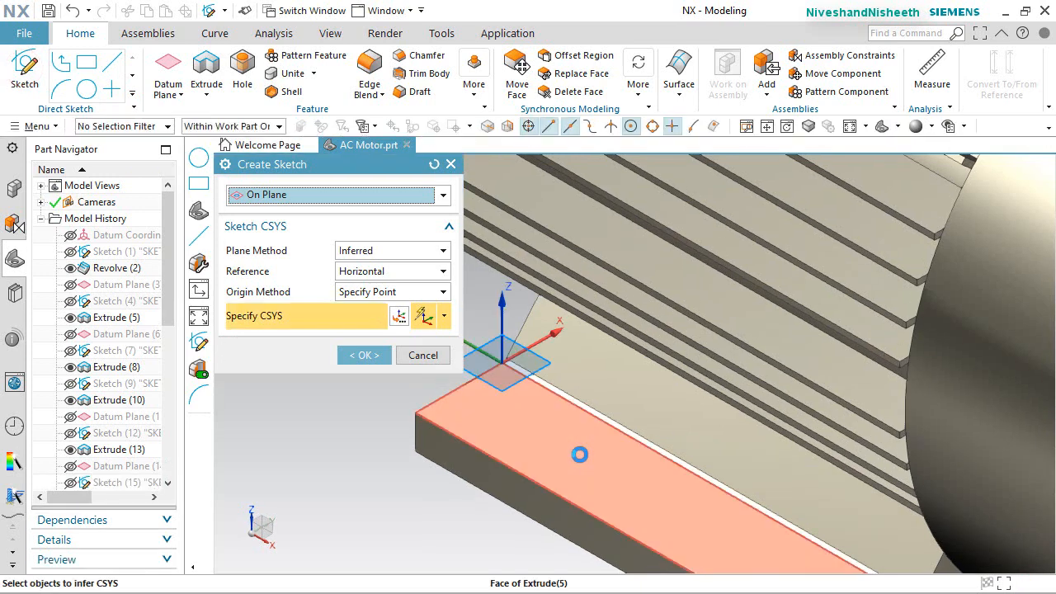
click(579, 455)
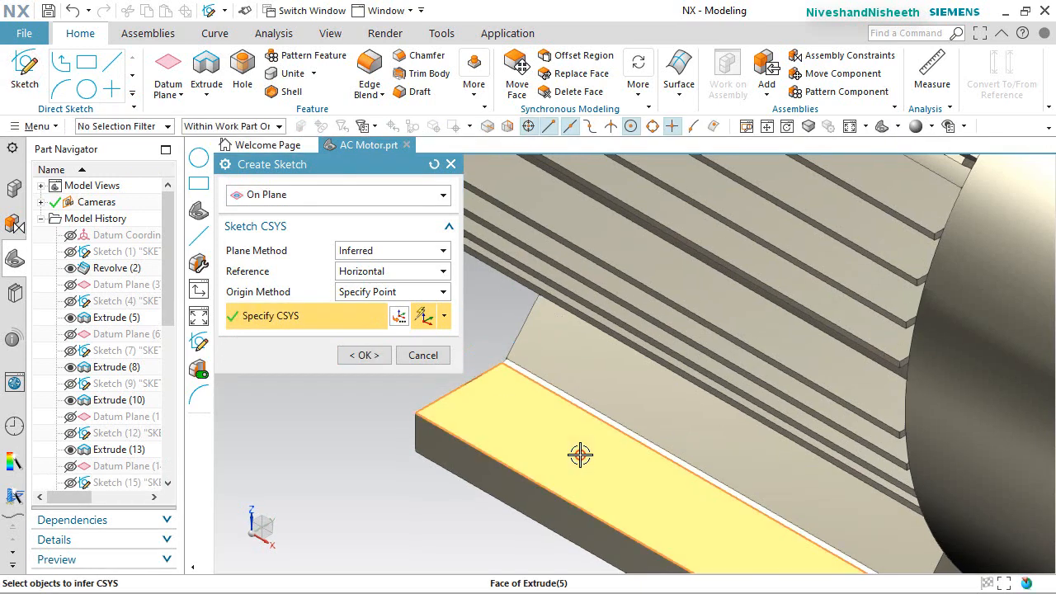
click(364, 354)
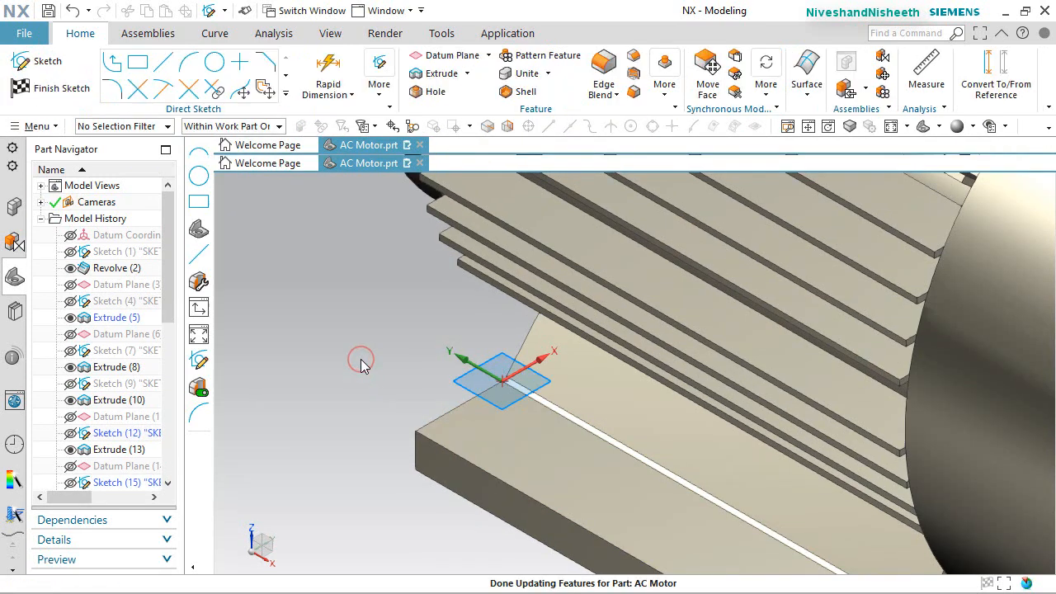
Sketch a rectangle about 1 in long on the foot's top face near its front end, running along the foot
click(250, 515)
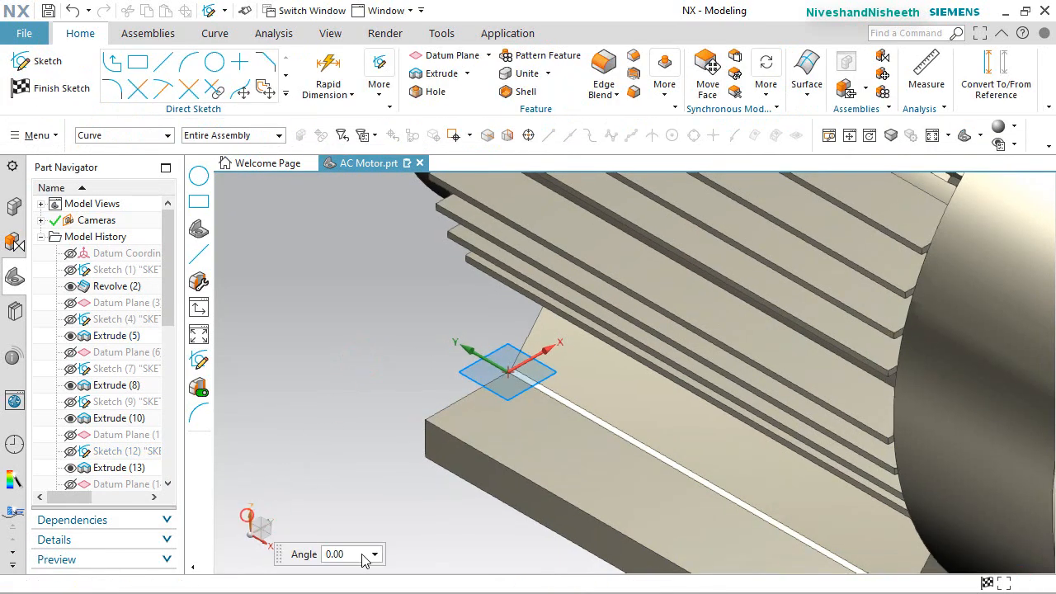
click(363, 556)
text(90)
key(Return)
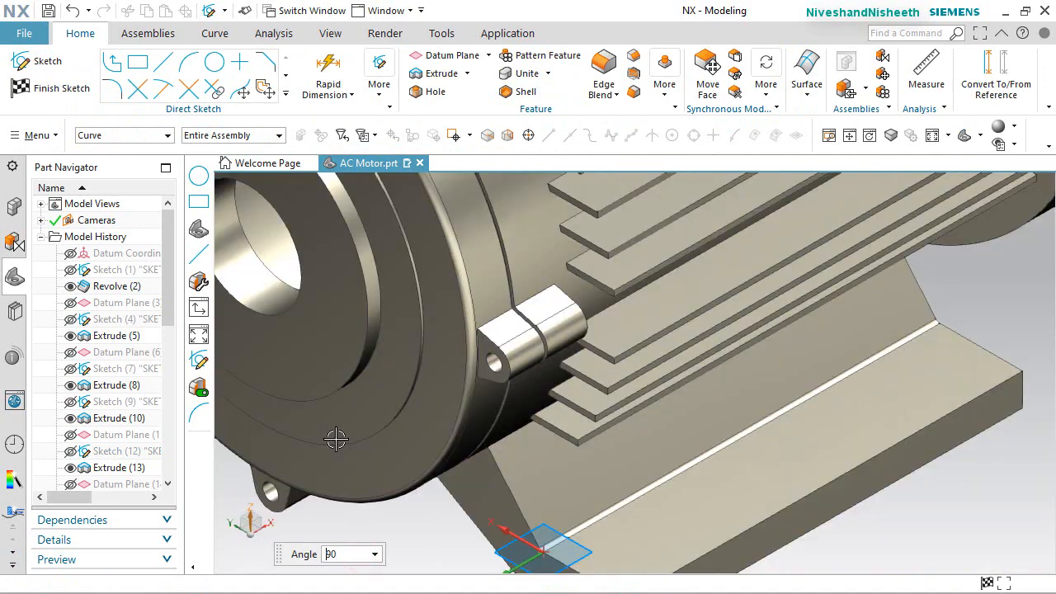
key(Escape)
scroll(479, 412, down, 5)
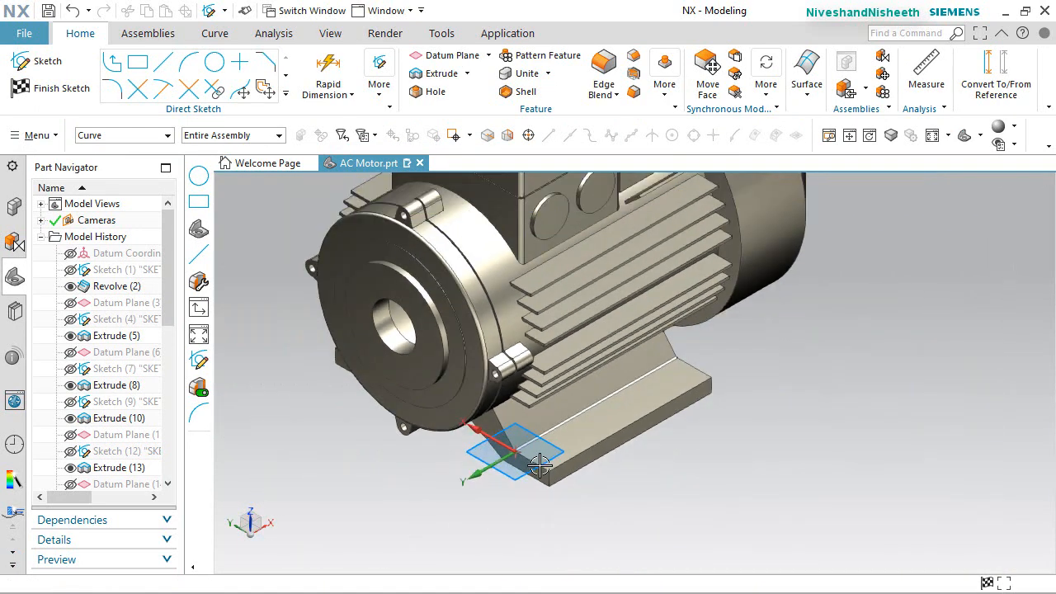
scroll(532, 460, up, 4)
click(141, 71)
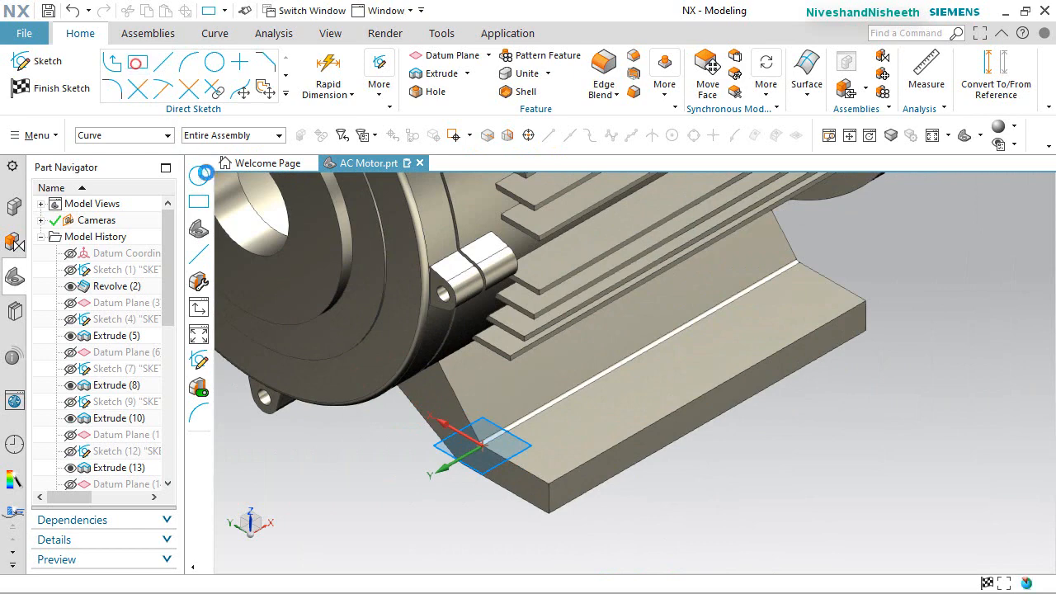
scroll(594, 413, up, 5)
click(643, 389)
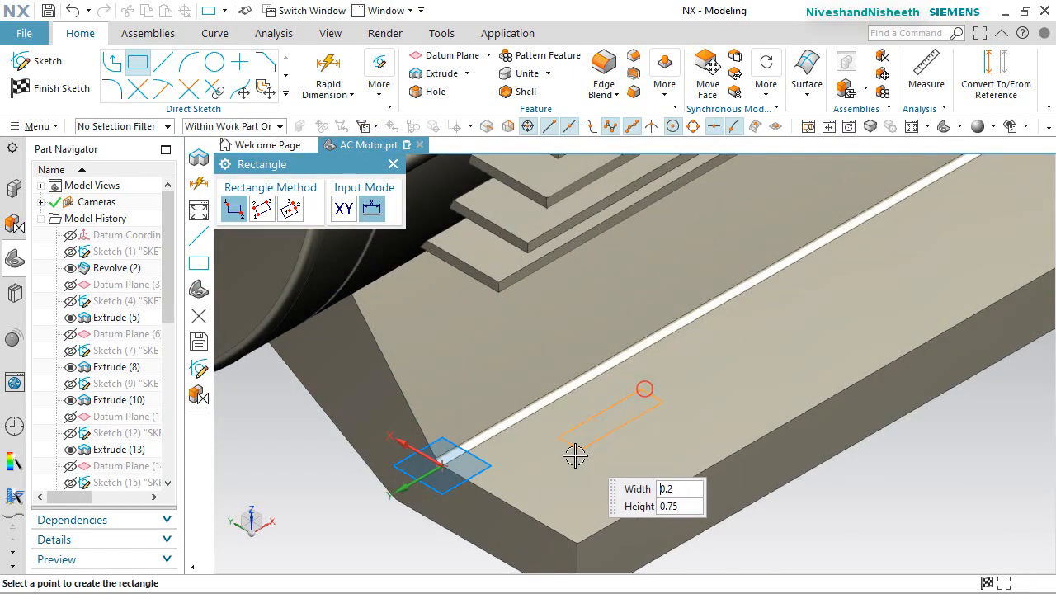
click(575, 483)
Dimension the rectangle's long side and set its length to 1.5 in
click(328, 66)
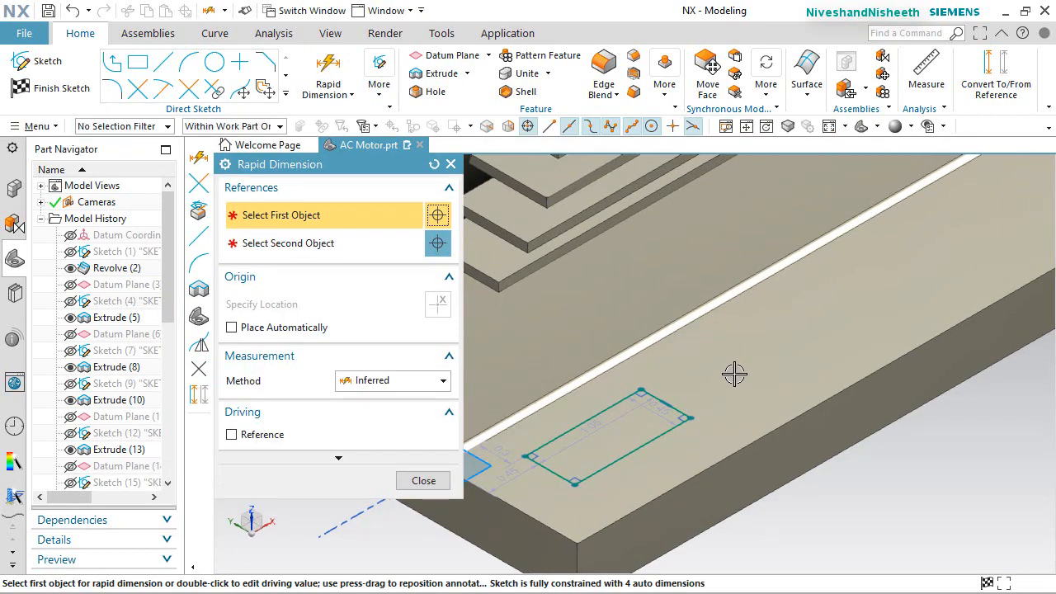
click(616, 399)
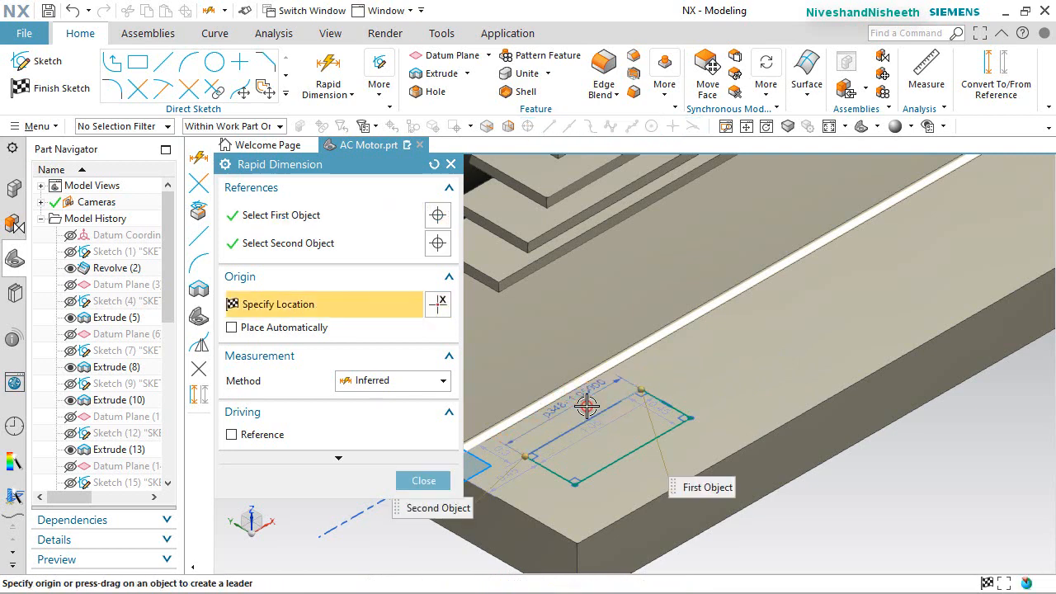
click(586, 406)
text(1.5)
key(Return)
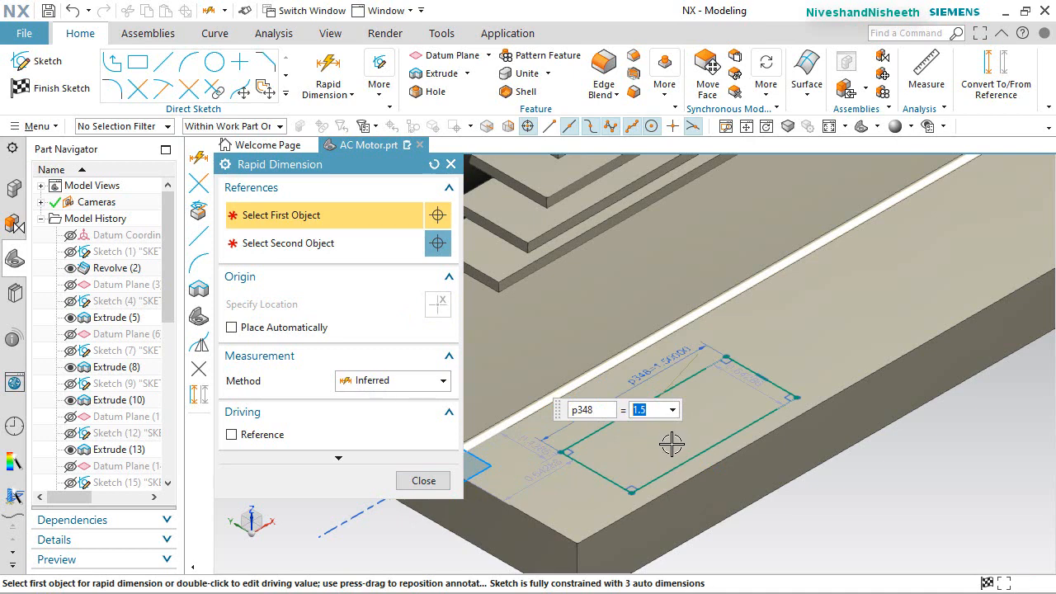
click(421, 480)
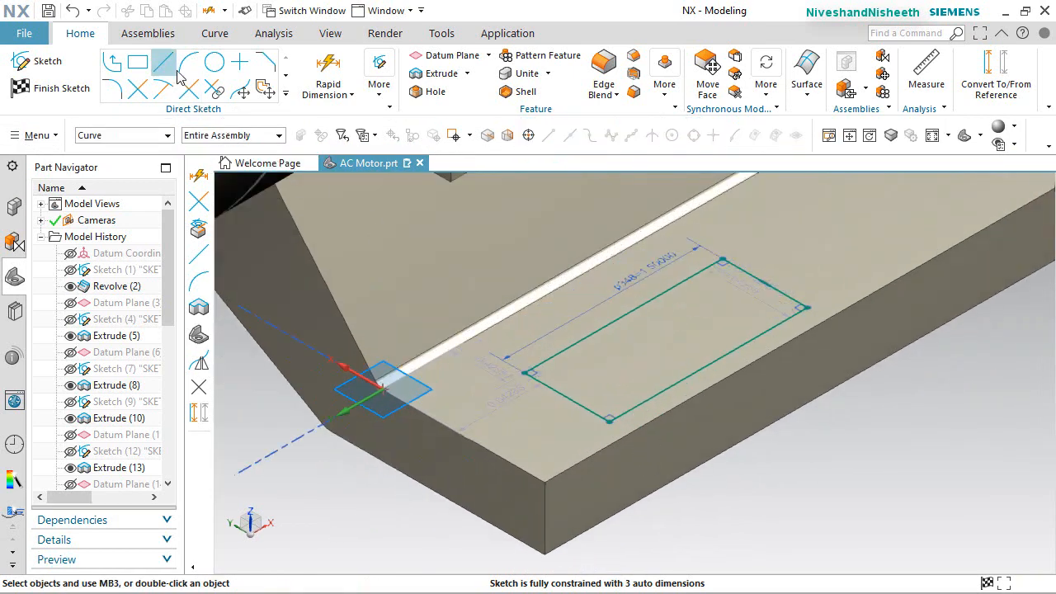
Draw a circle centred on the midpoint of each short side of the rectangle, passing through its corners
click(214, 61)
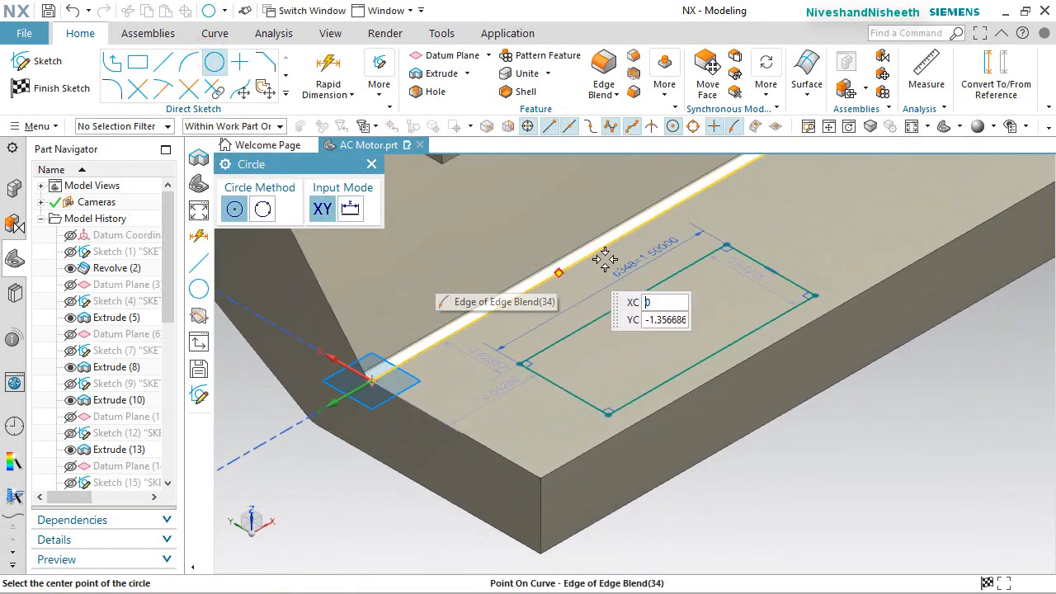
click(766, 266)
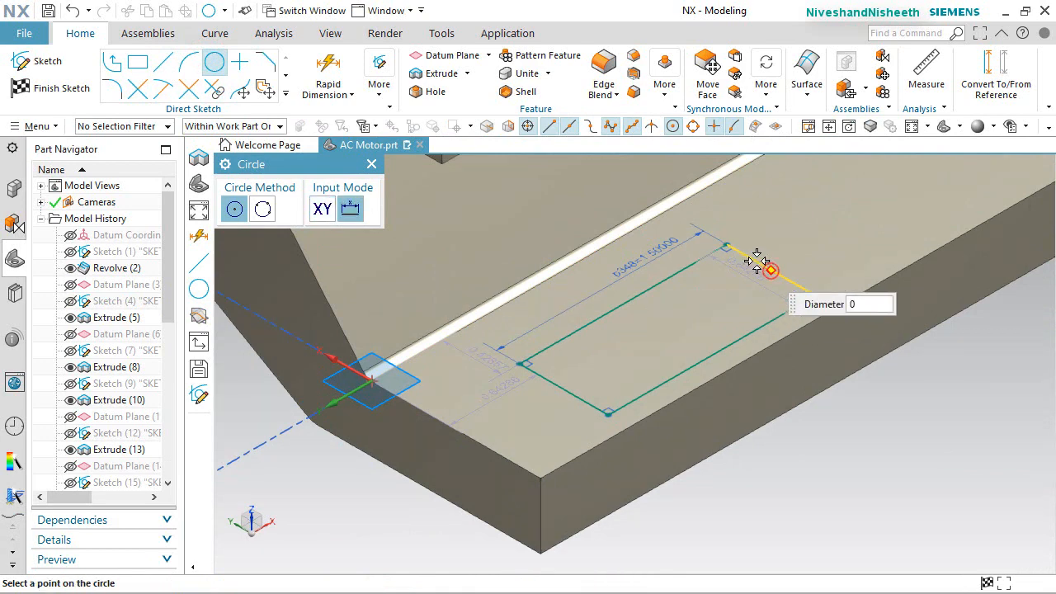
click(728, 243)
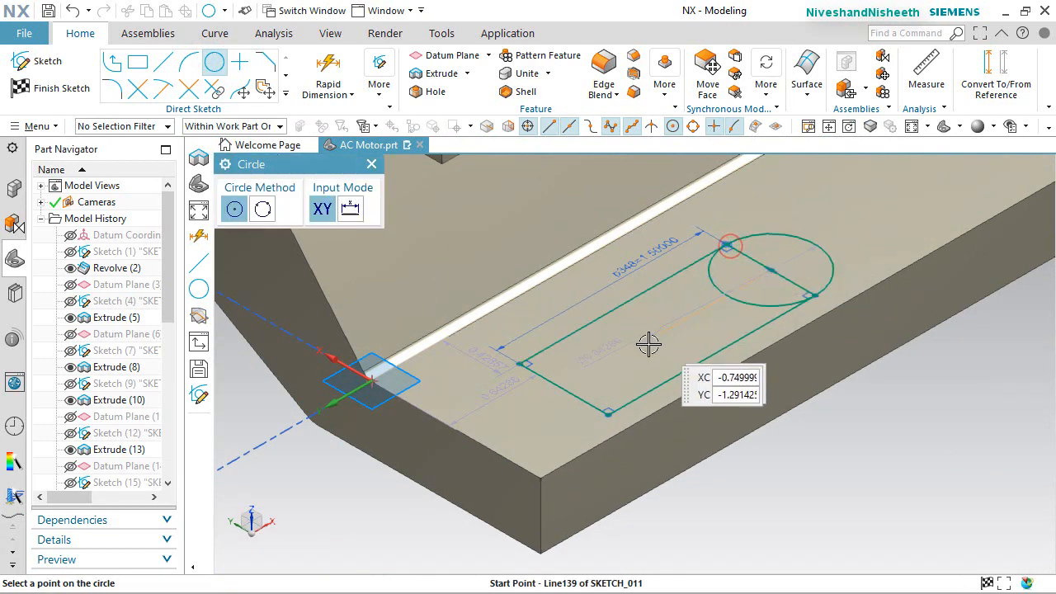
click(528, 366)
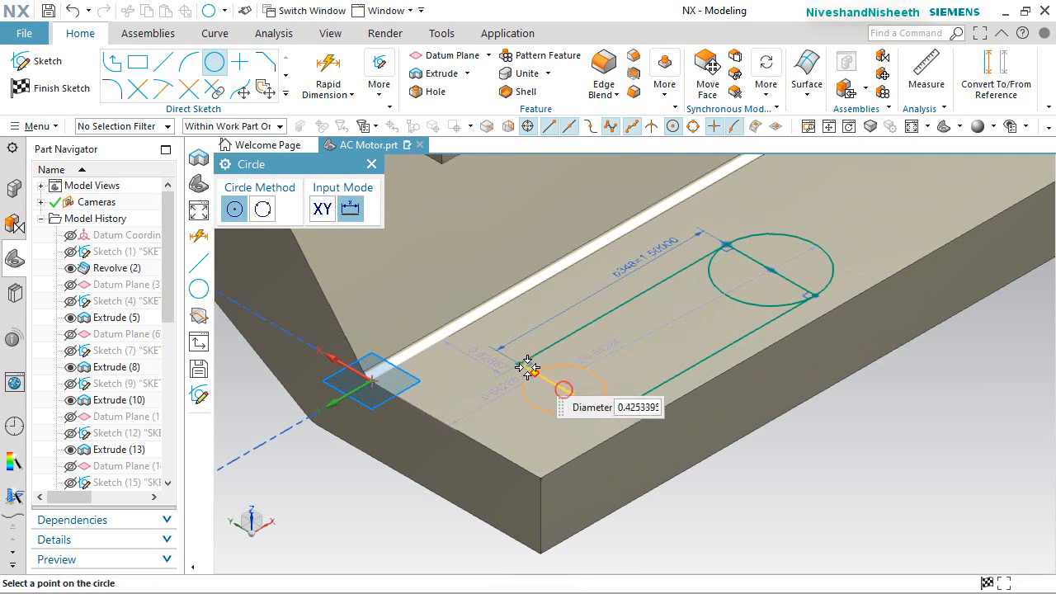
click(528, 366)
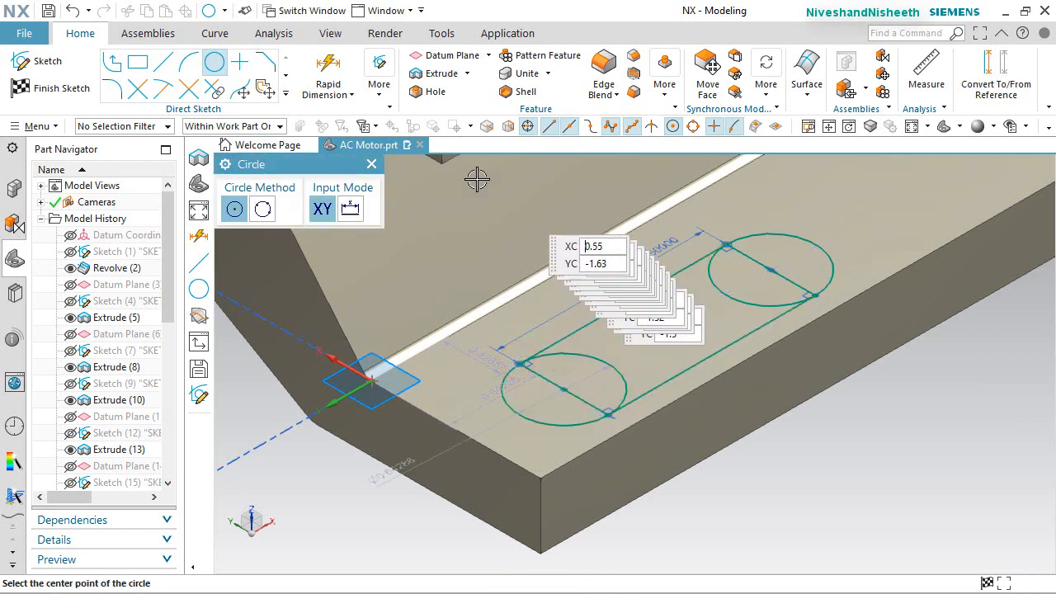
Dimension the front circle's centre to the foot's outer long edge and set the distance to 0.625 in
click(331, 75)
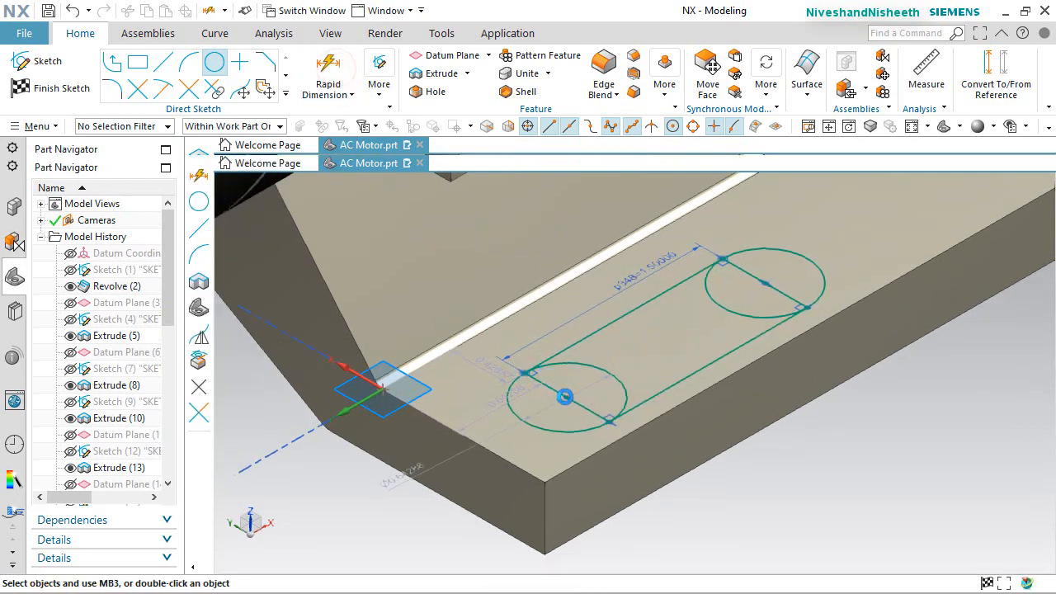
click(565, 393)
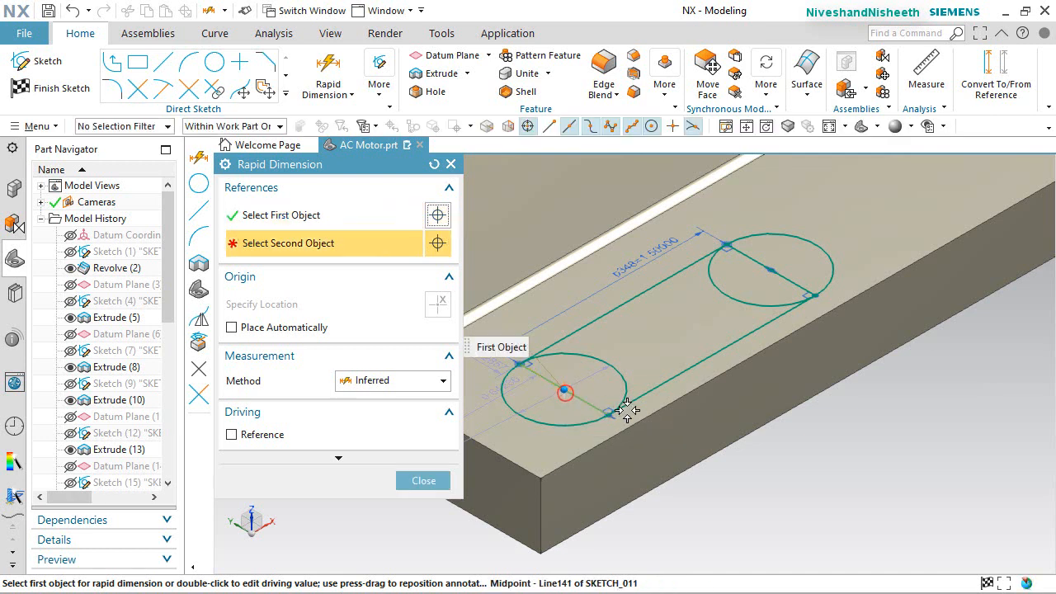
click(642, 420)
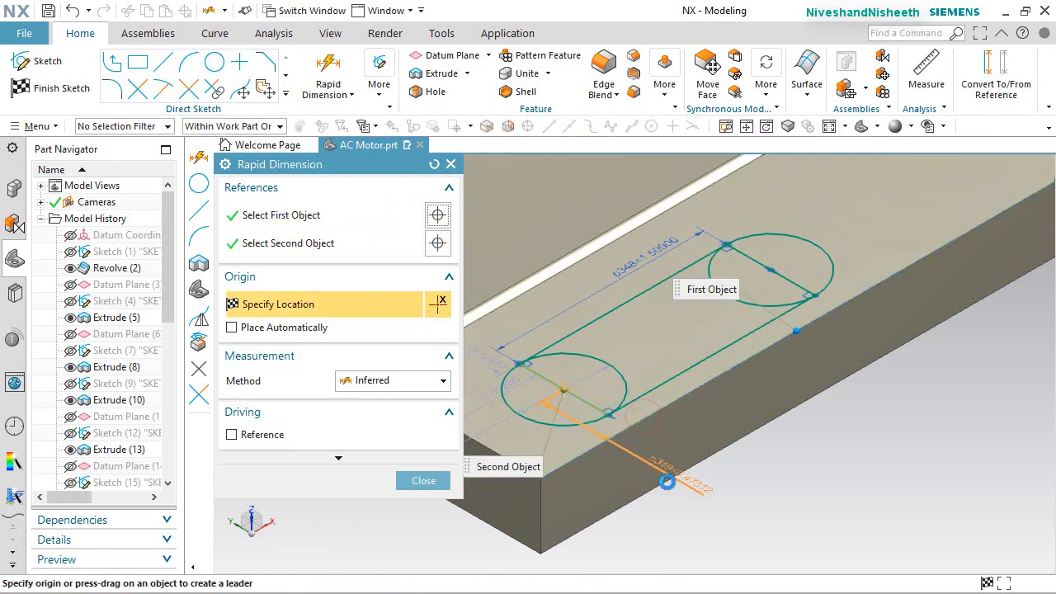
click(649, 469)
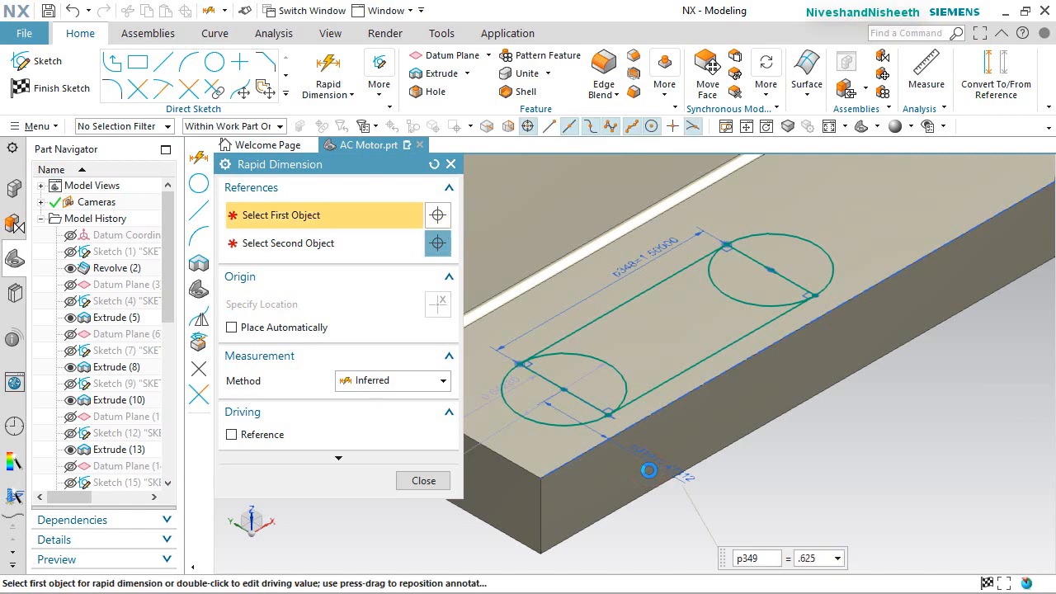
click(423, 480)
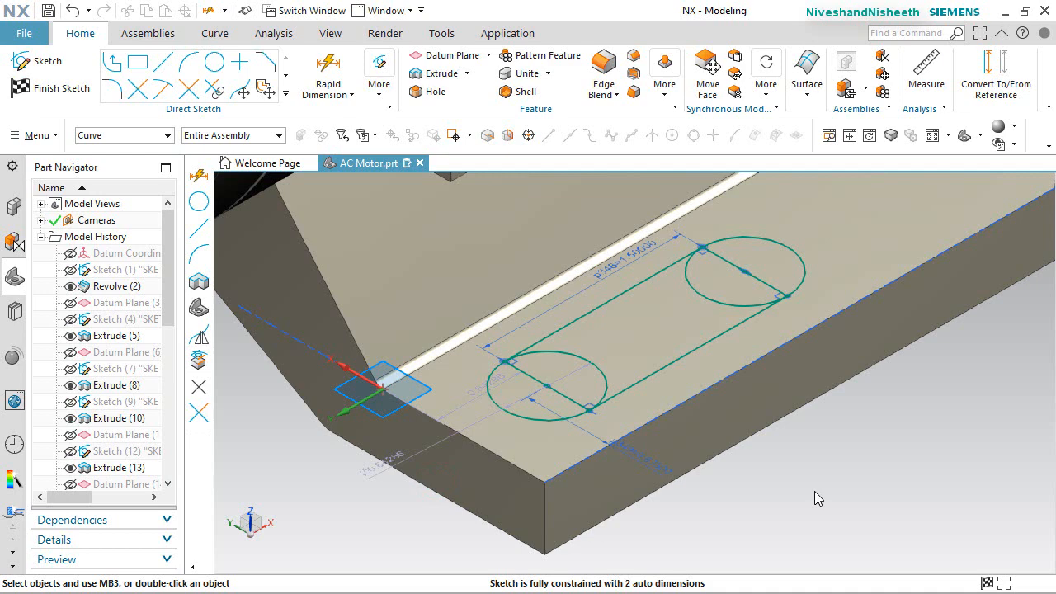
Dimension the front circle's centre to the foot's front edge and set the distance to 0.40368 in
click(328, 66)
click(565, 394)
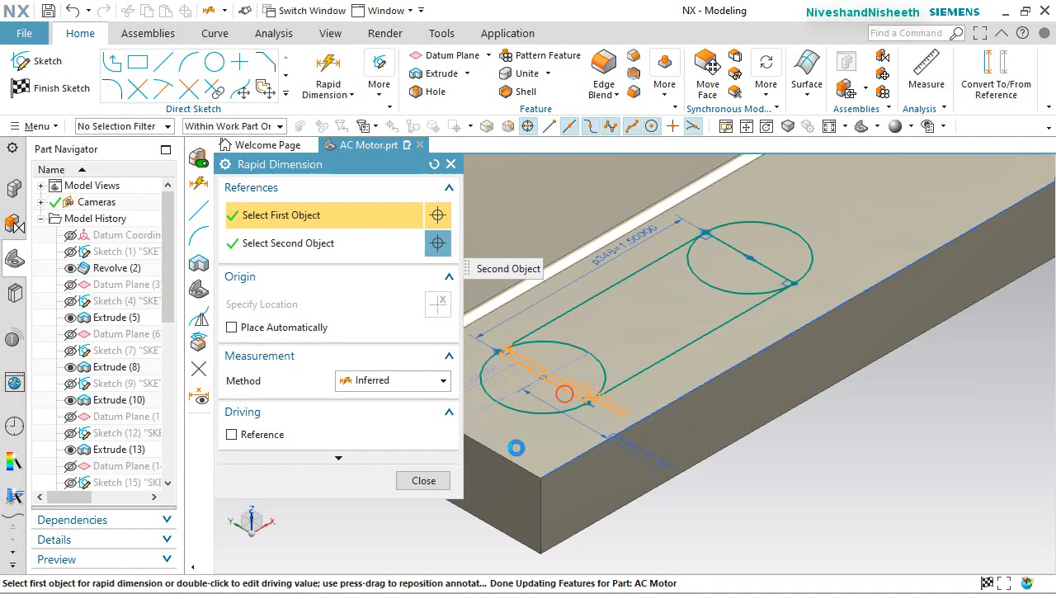
click(513, 451)
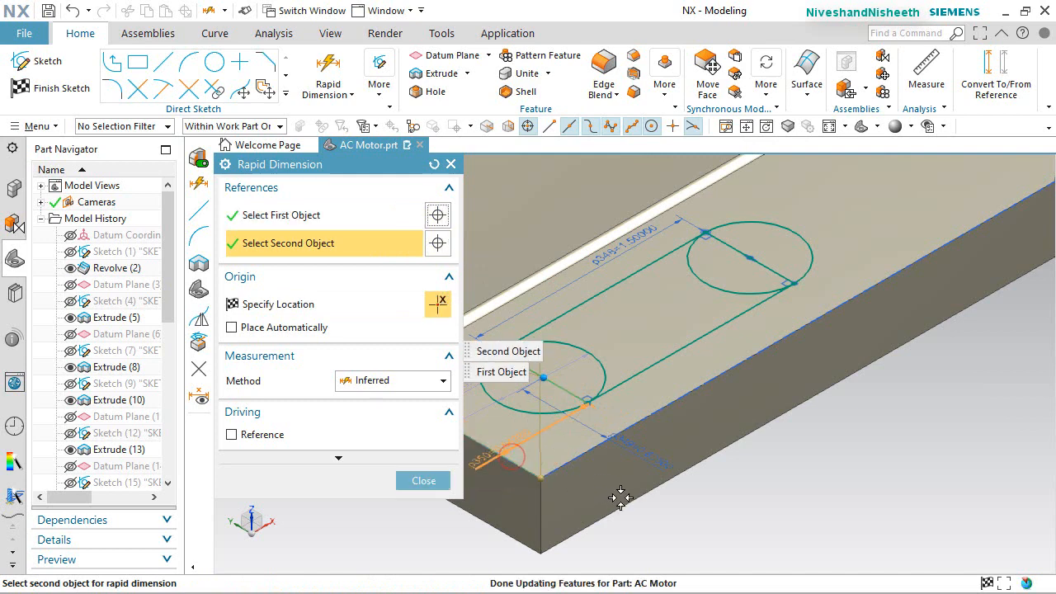
click(647, 511)
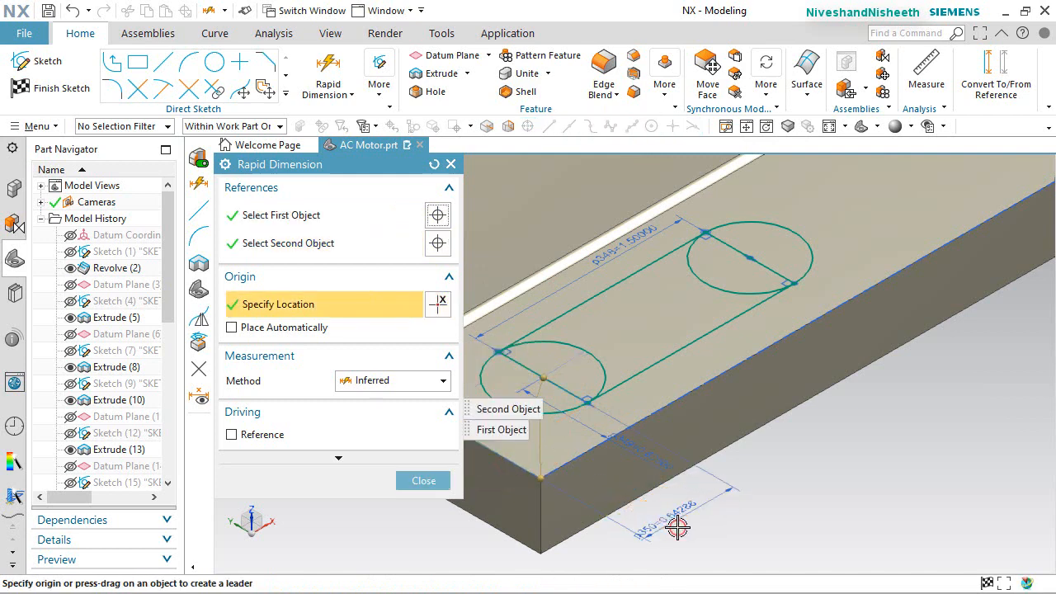
click(676, 528)
text(.40368)
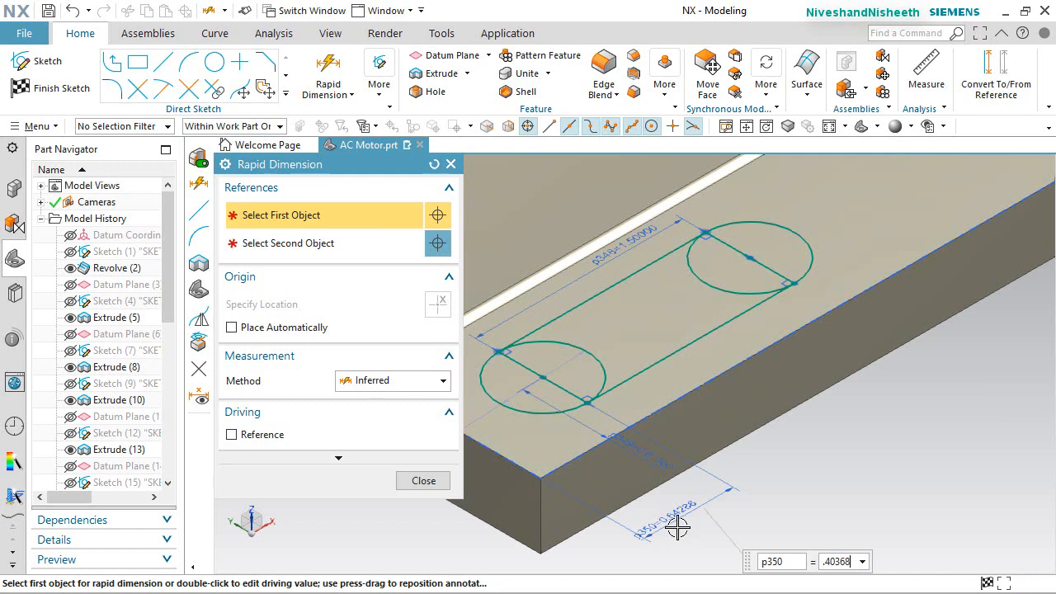
key(Return)
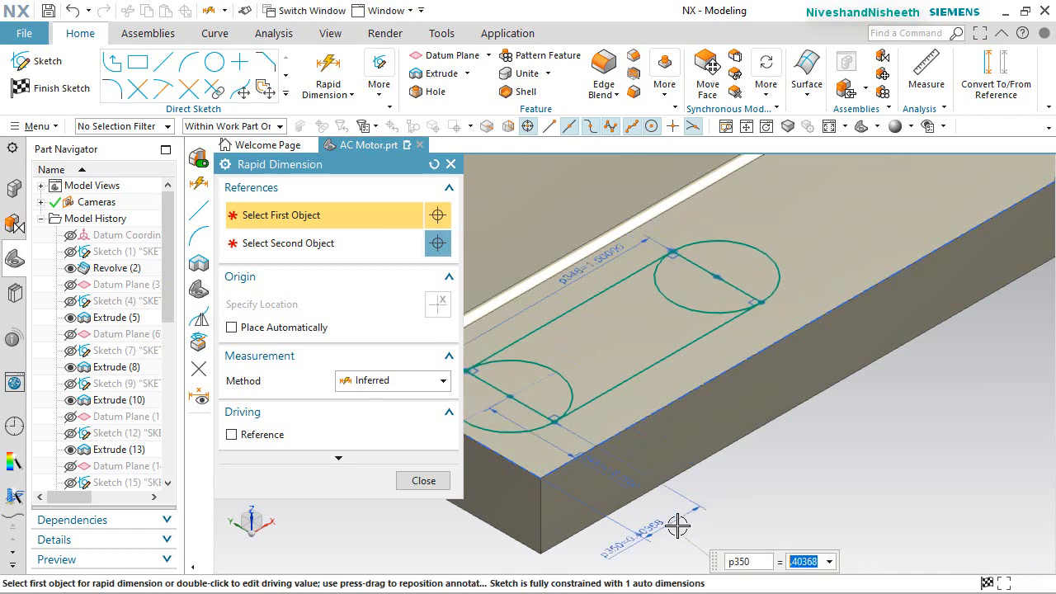
click(423, 481)
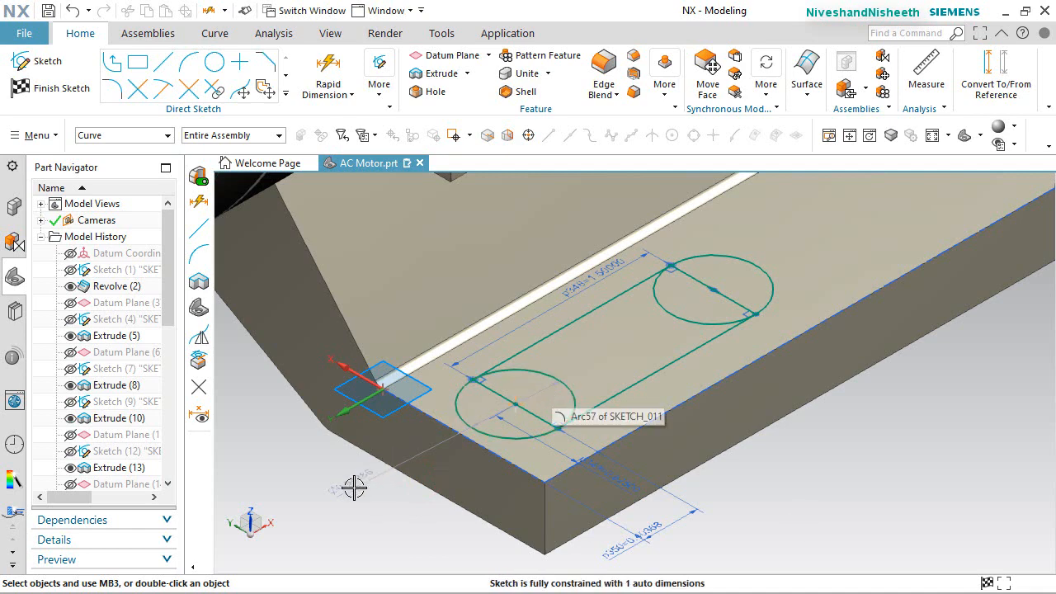
Dimension the front circle's diameter and set it to 0.375 in
click(328, 66)
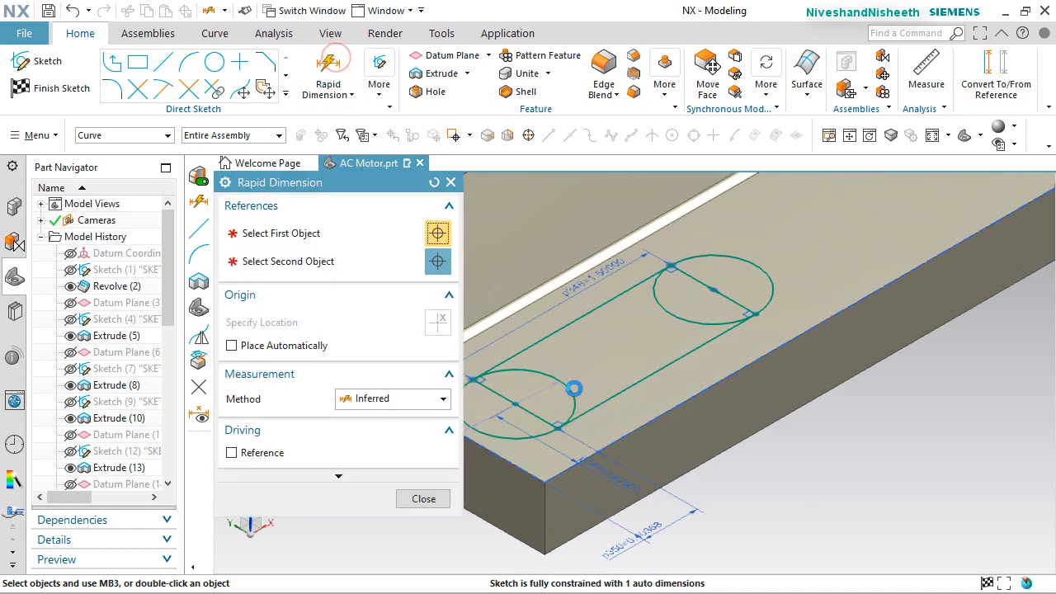
click(573, 388)
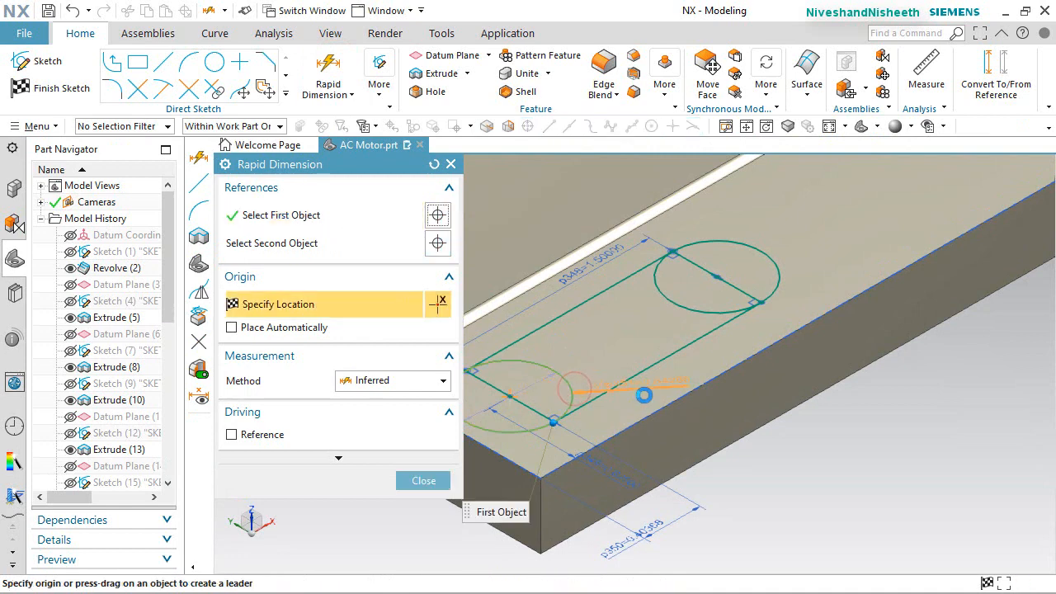
click(644, 396)
text(.375)
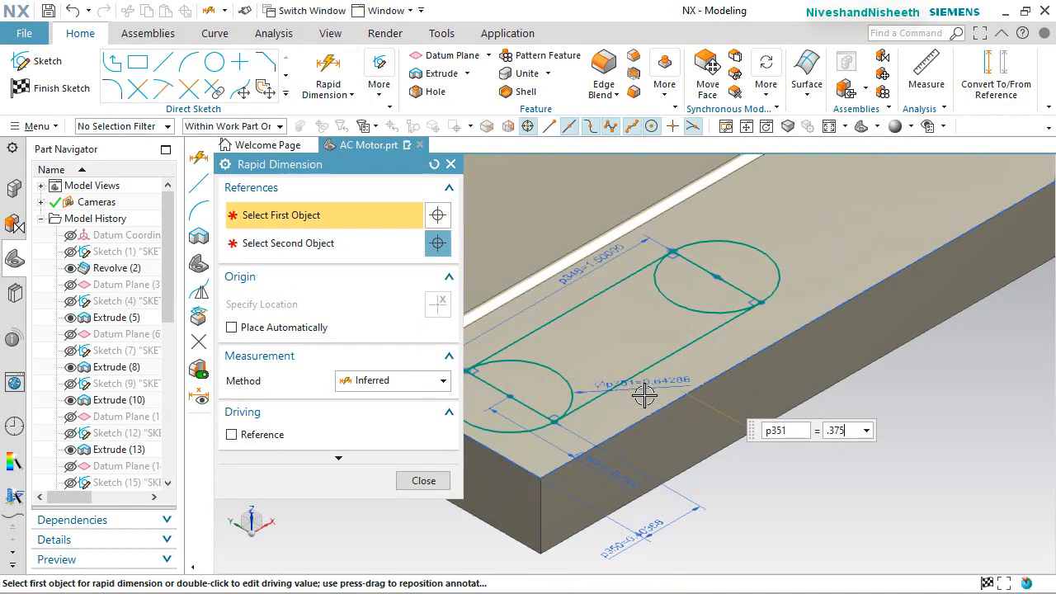
key(Return)
click(421, 483)
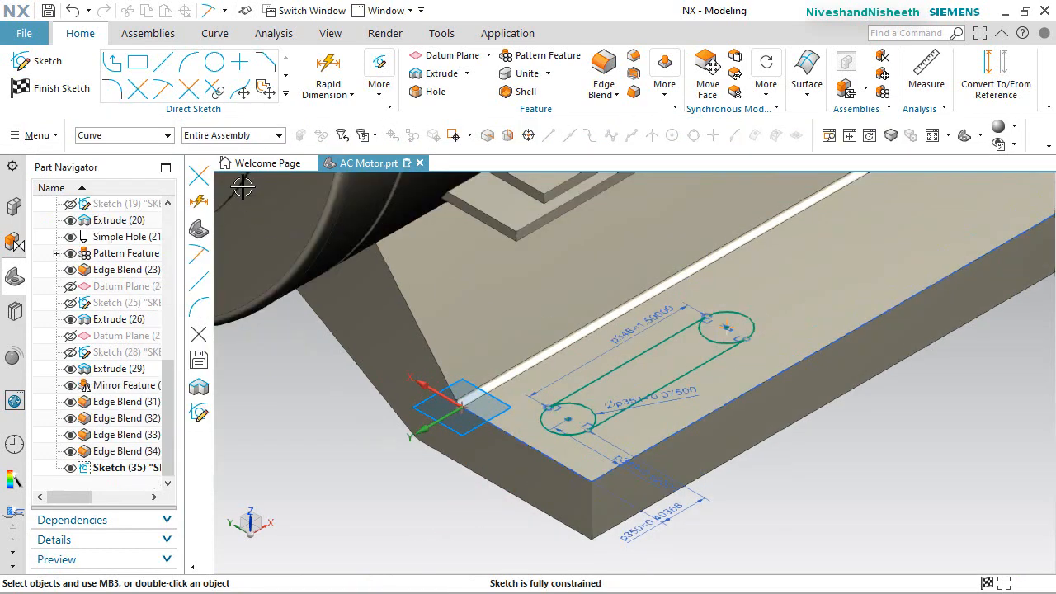
Trim the inner arcs of both circles to leave a closed slot outline and finish the sketch
click(137, 88)
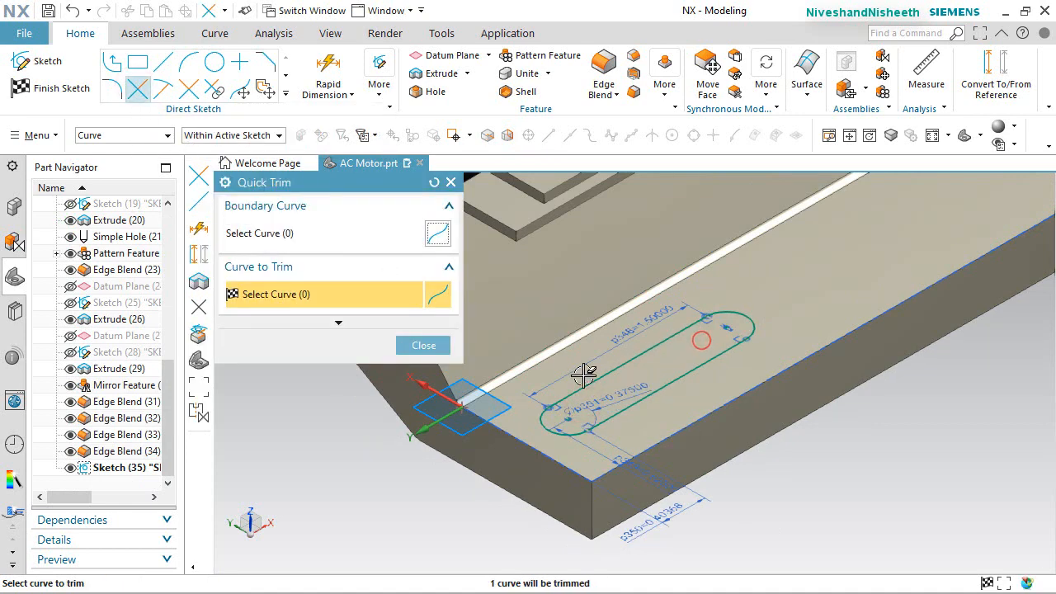
click(424, 346)
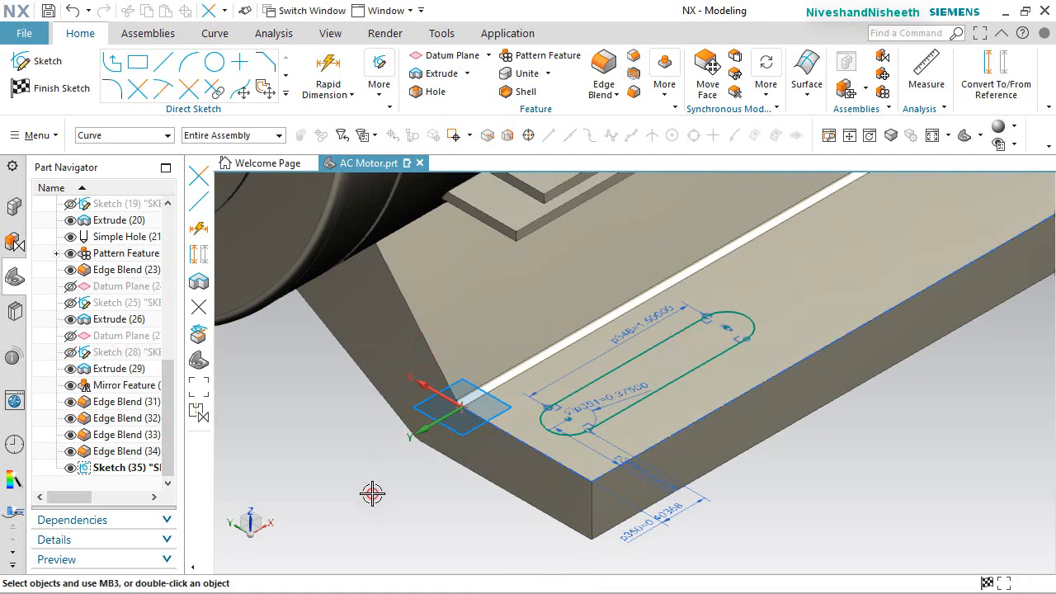
click(78, 89)
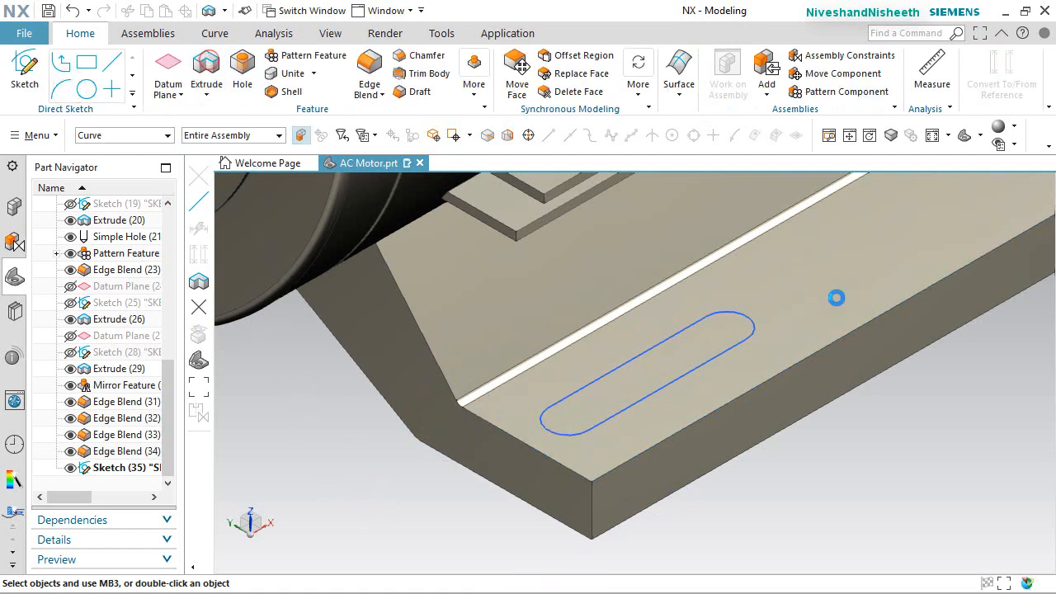
Extrude the slot outline downward through the foot with the direction reversed and the Boolean set to Subtract
click(756, 328)
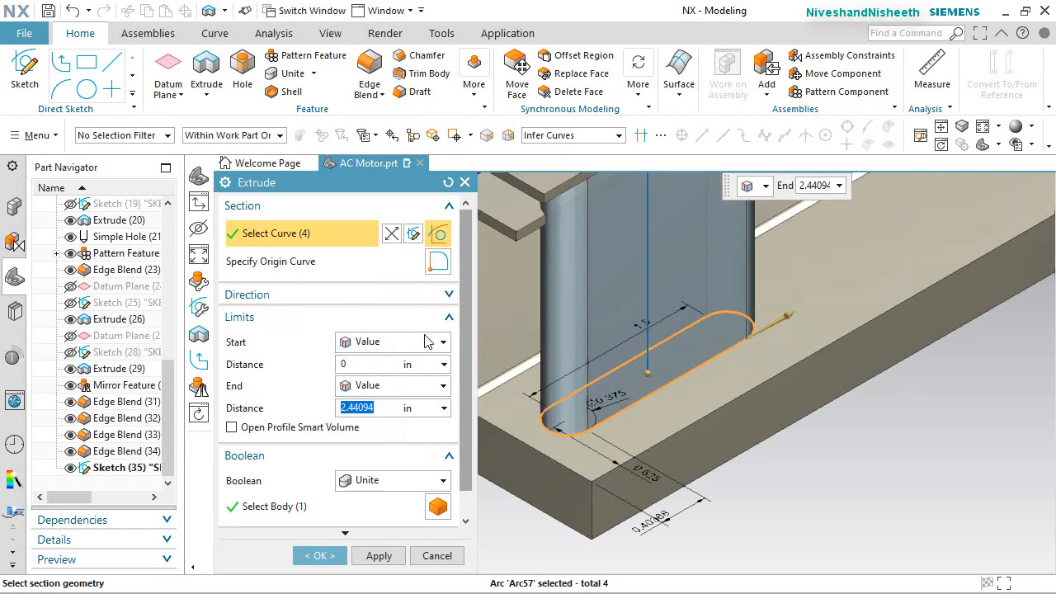
click(429, 481)
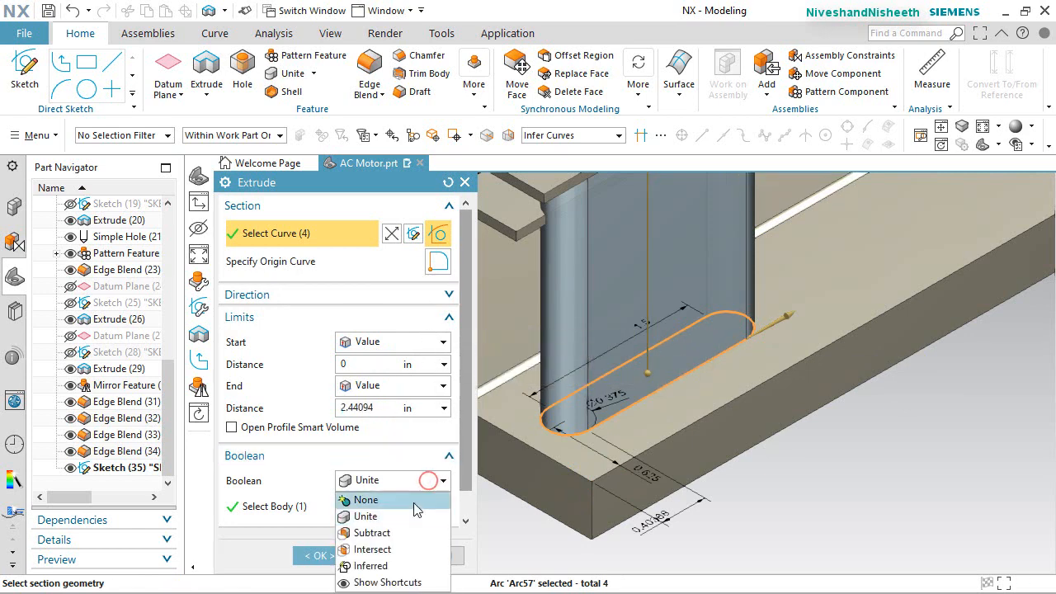
click(393, 532)
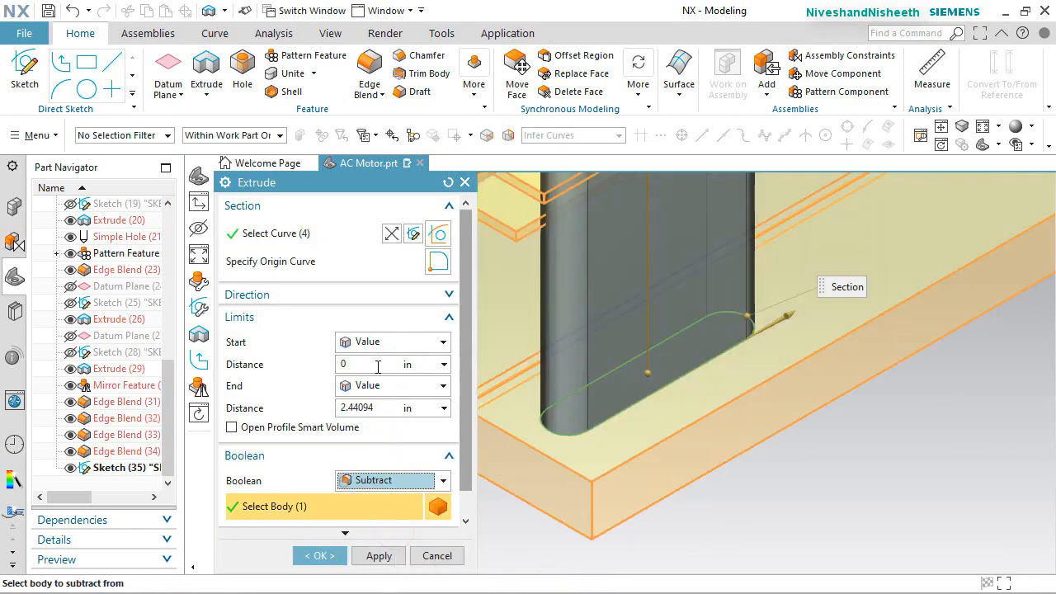
click(448, 296)
click(377, 323)
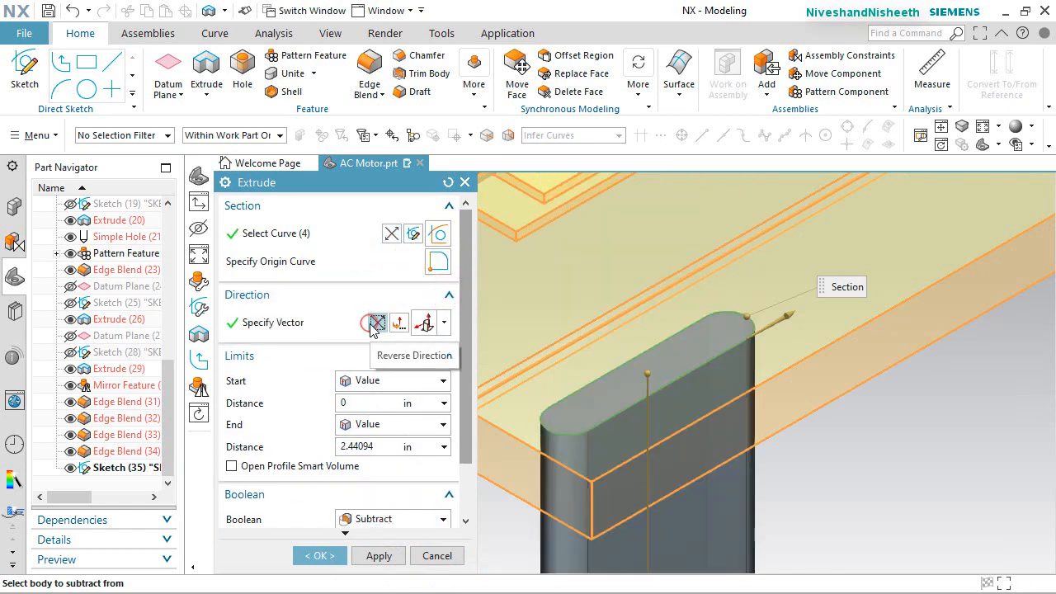
click(332, 554)
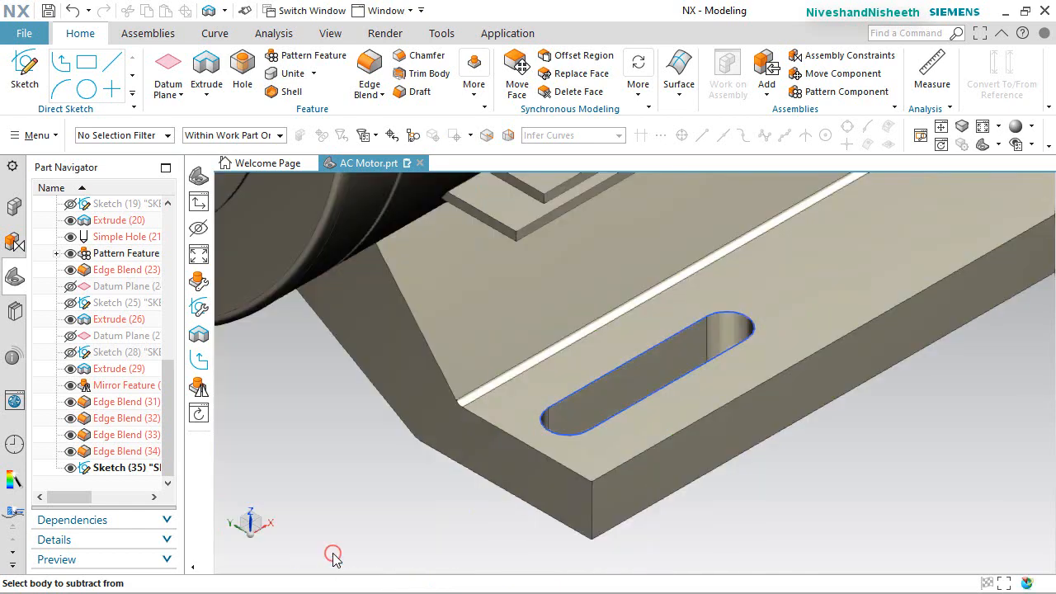
Start a linear Pattern Feature of the slot cut with direction 1 along the foot's outer long edge, pointing towards the rear
scroll(125, 456, down, 1)
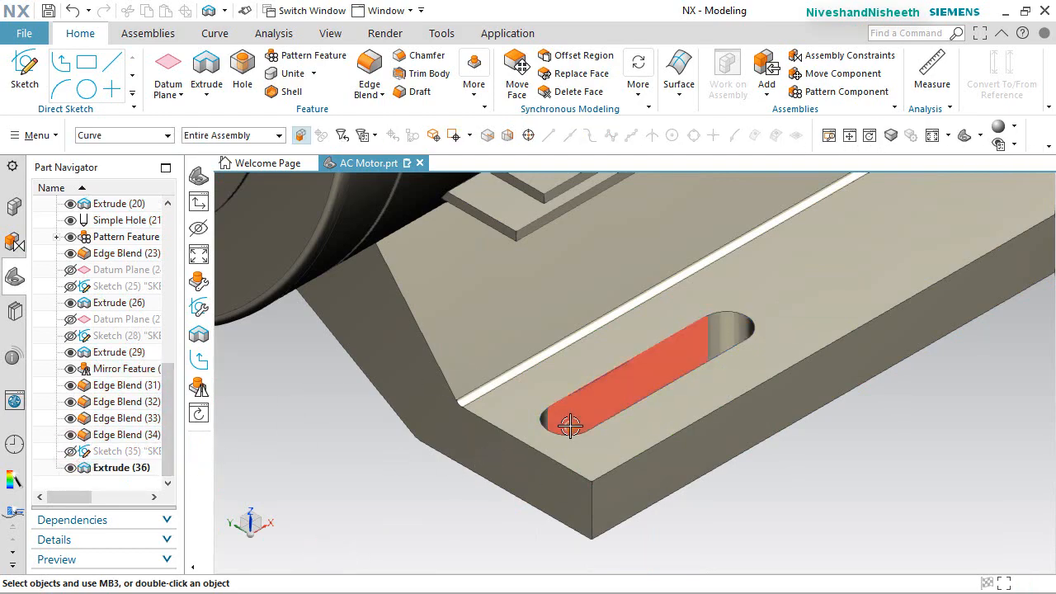
mouse_move(568, 424)
middle_down()
mouse_move(549, 275)
mouse_move(566, 426)
mouse_move(586, 418)
mouse_move(568, 424)
middle_up()
scroll(571, 453, up, 2)
scroll(571, 453, up, 2)
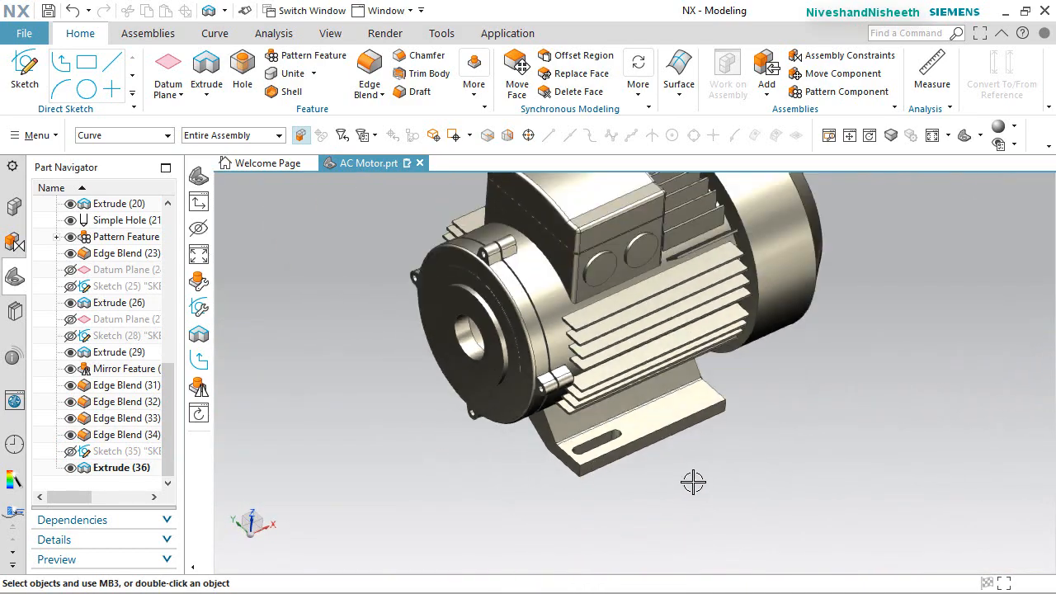
scroll(690, 481, down, 1)
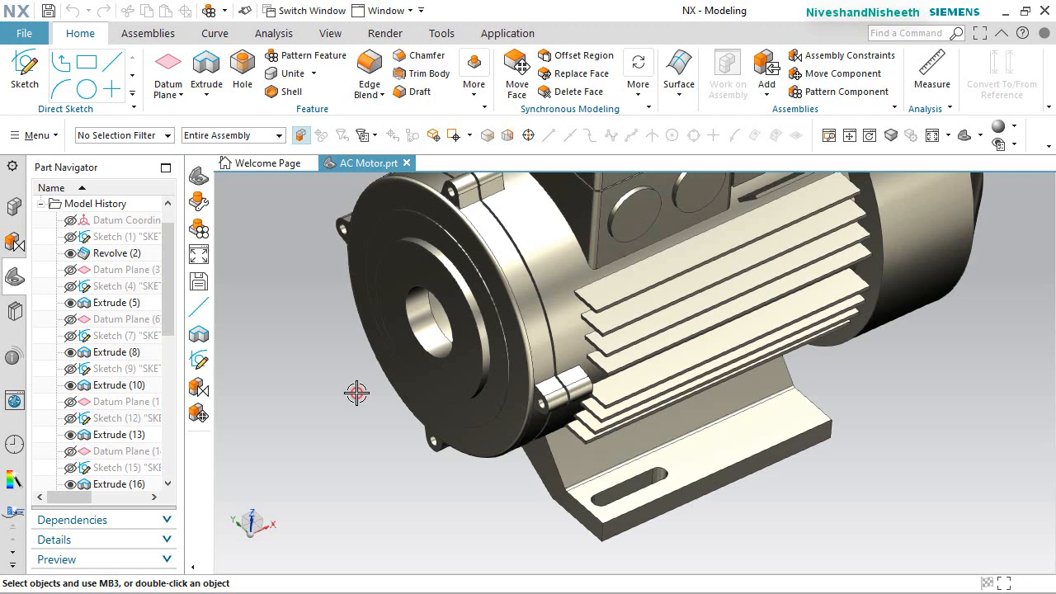
click(356, 393)
click(320, 56)
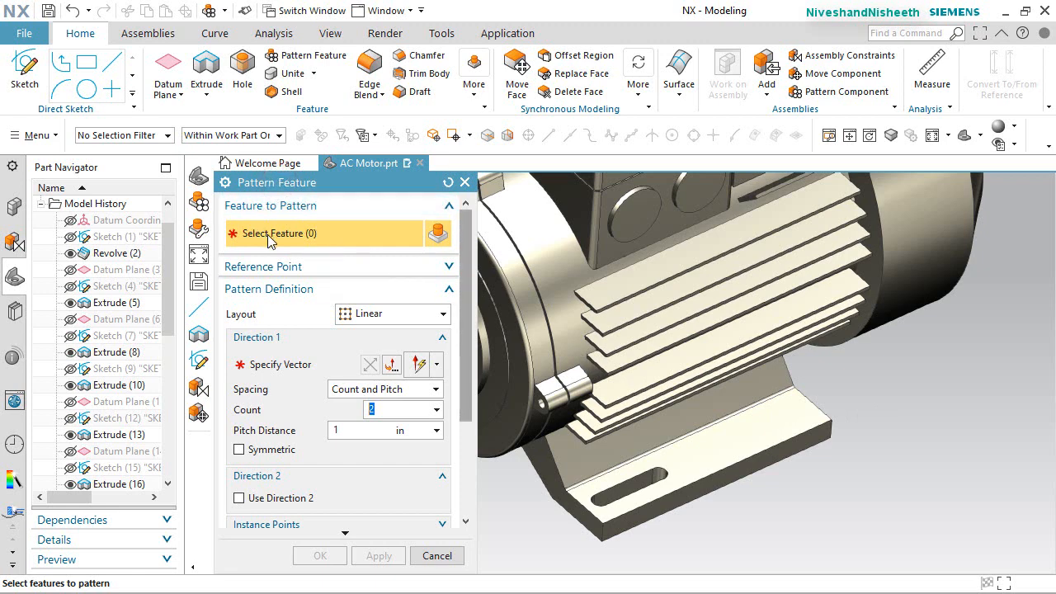
drag(169, 324, 169, 478)
click(119, 468)
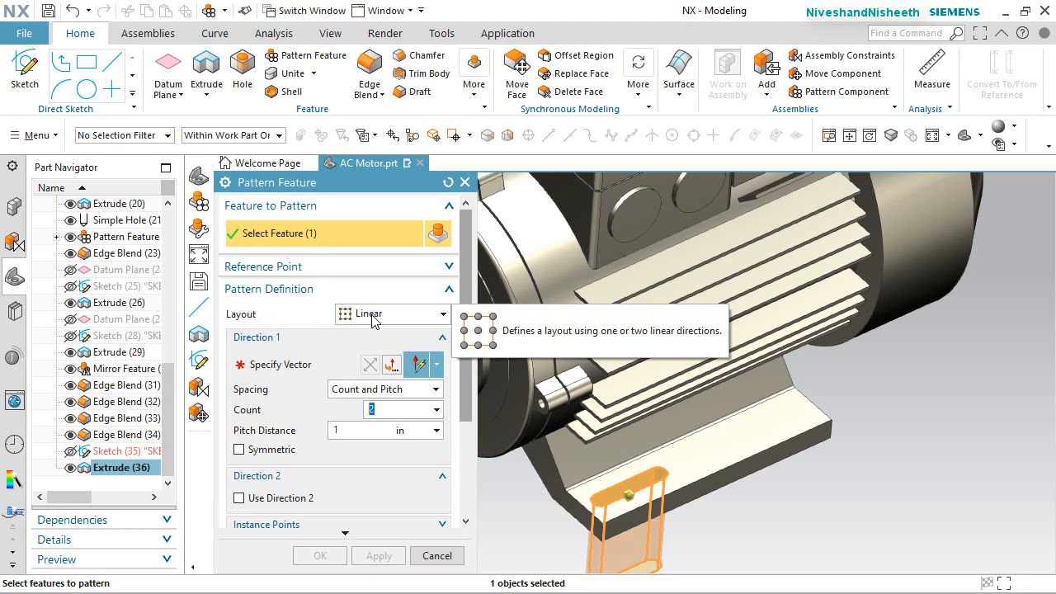
click(282, 368)
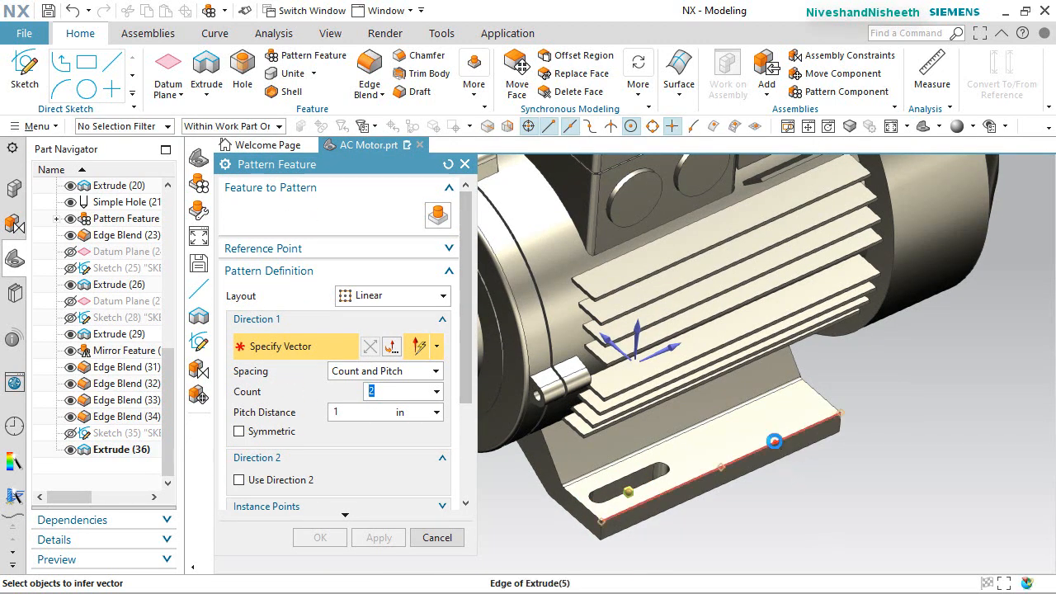
click(774, 442)
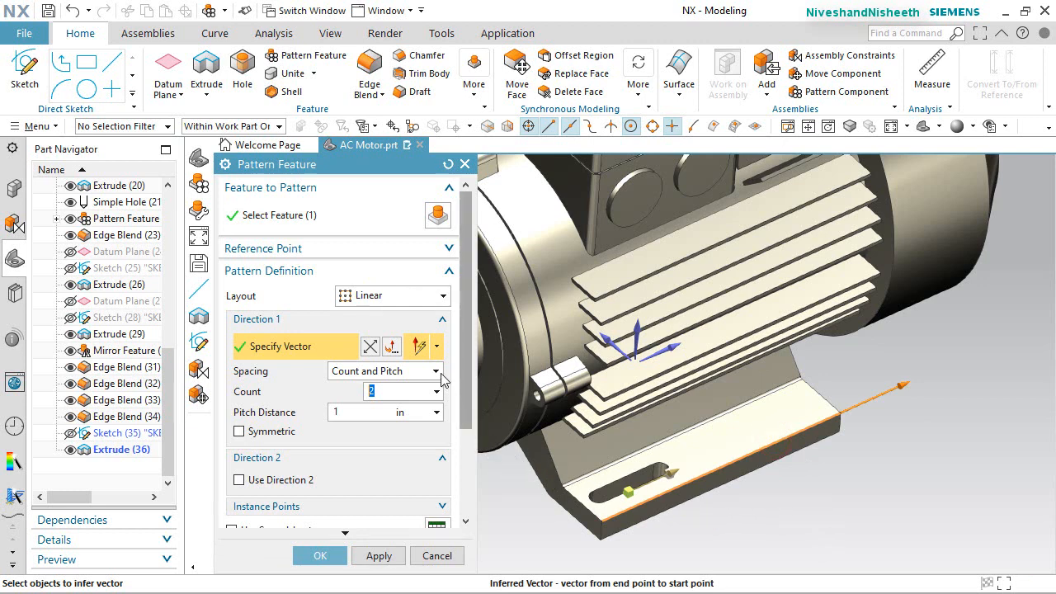
Set the slot pattern's direction 1 spacing to Count and Span with a span distance of 3.5 in
click(434, 371)
click(398, 403)
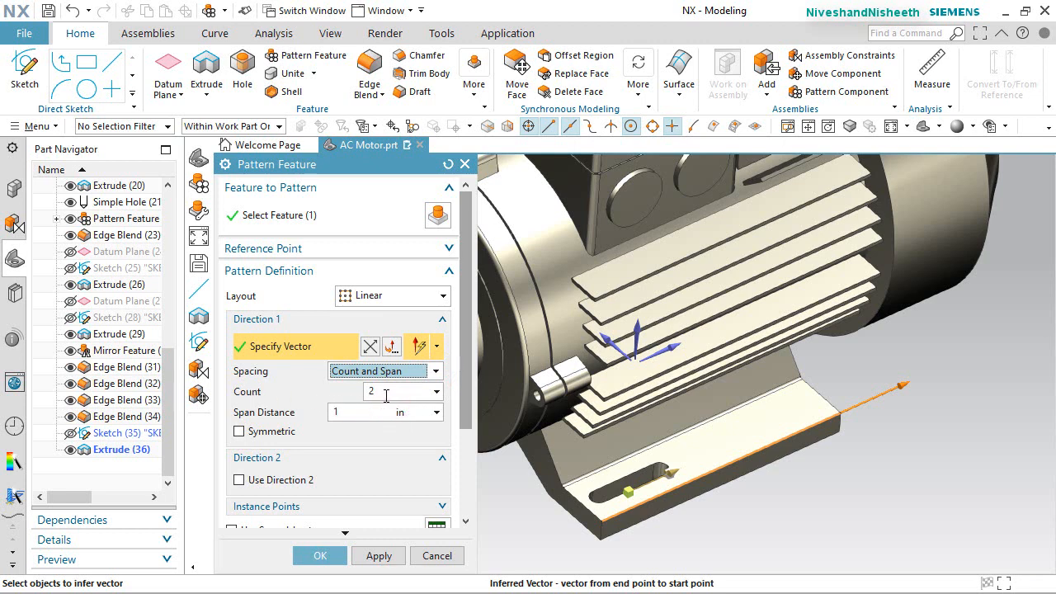
click(345, 414)
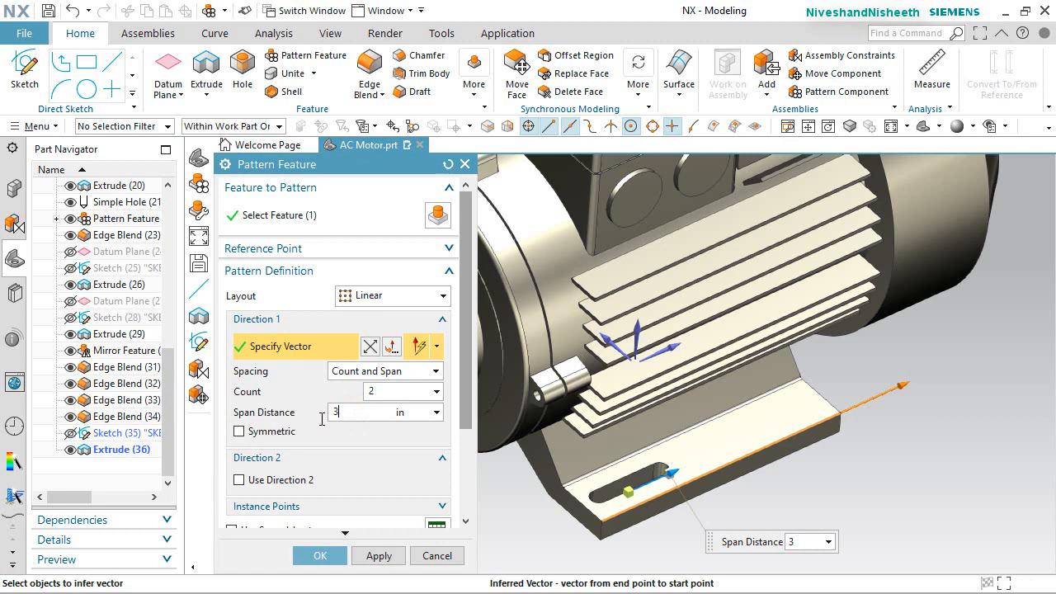
key(Return)
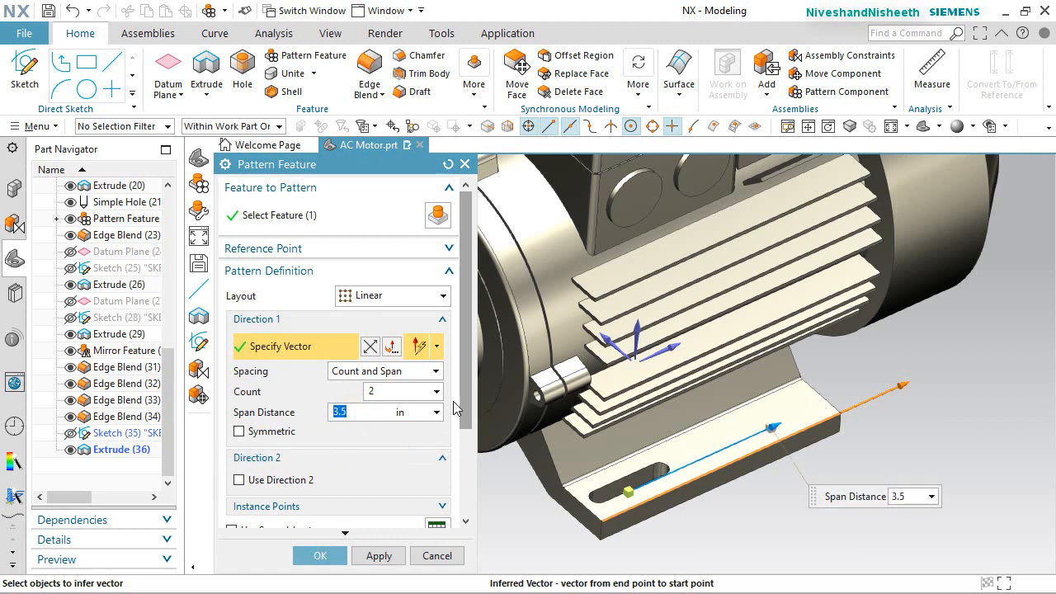
drag(468, 387, 467, 427)
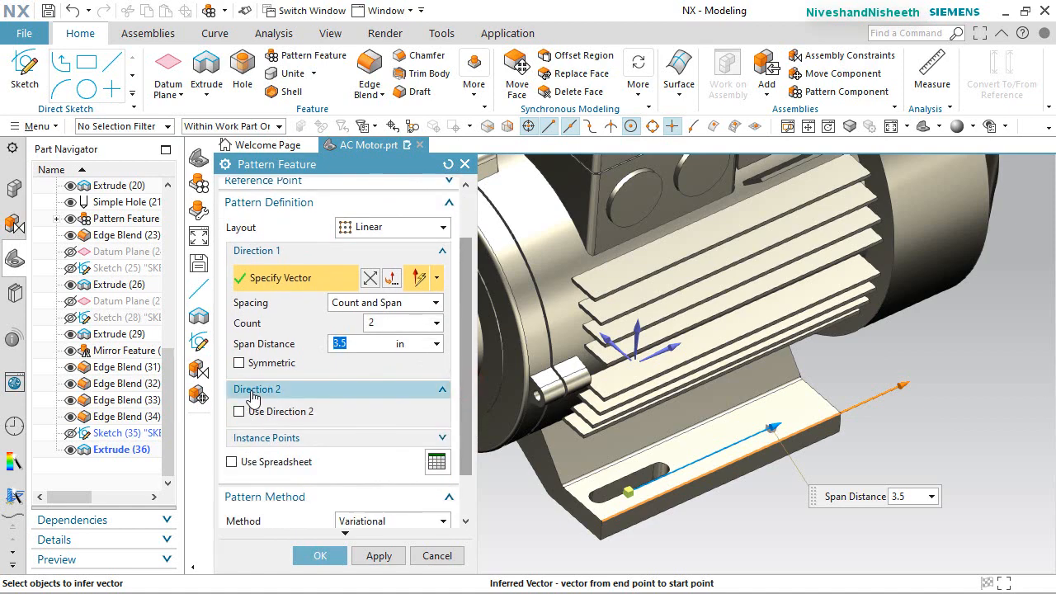
scroll(772, 520, down, 2)
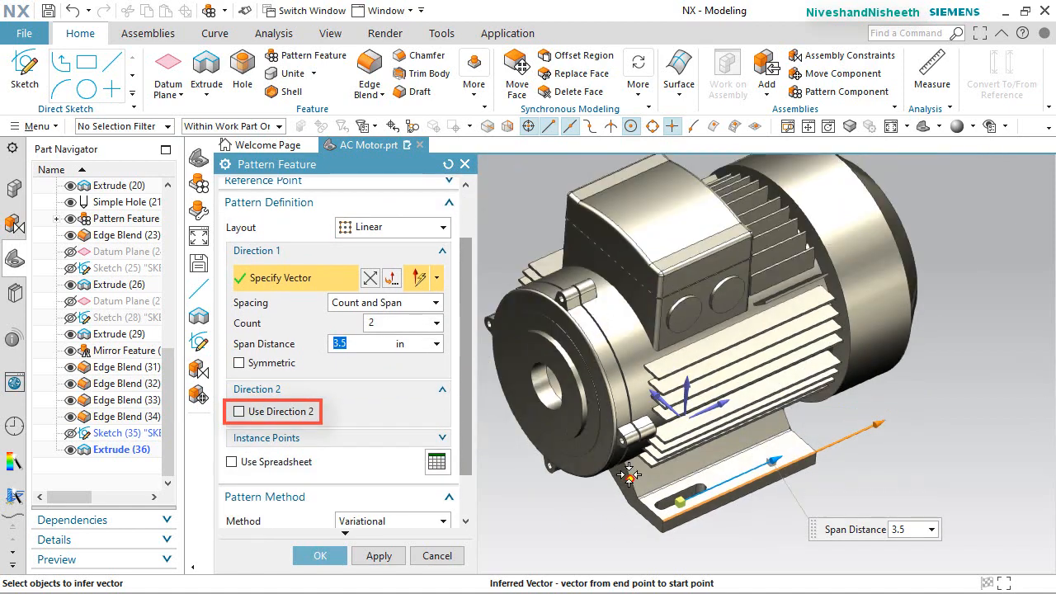
Enable direction 2 of the slot pattern along the foot's short front edge, pointing across towards the opposite foot
middle_drag(629, 474, 655, 454)
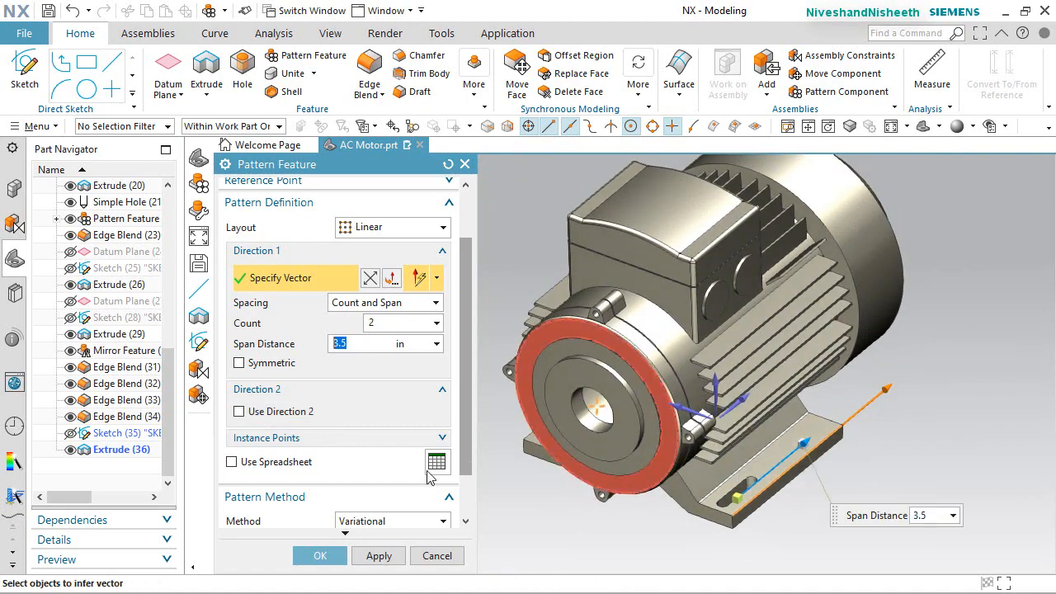
click(238, 412)
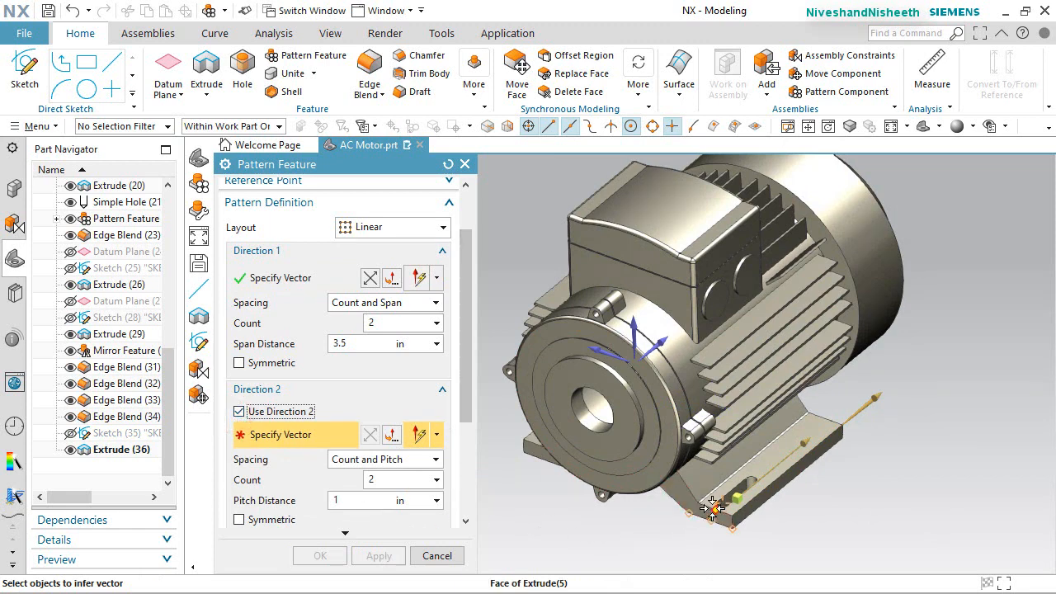
scroll(708, 509, up, 2)
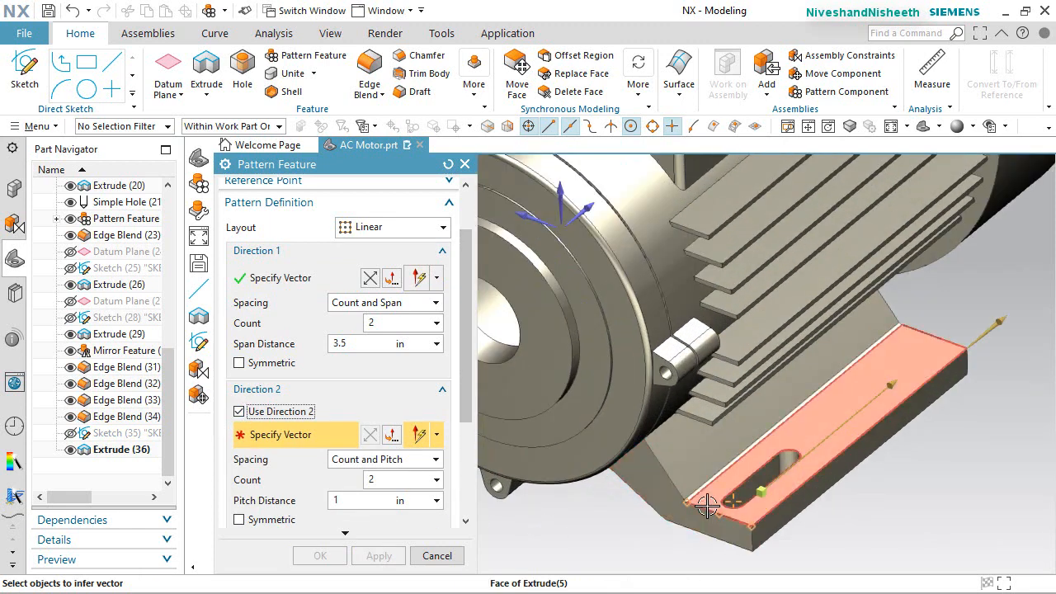
click(703, 508)
scroll(703, 507, down, 2)
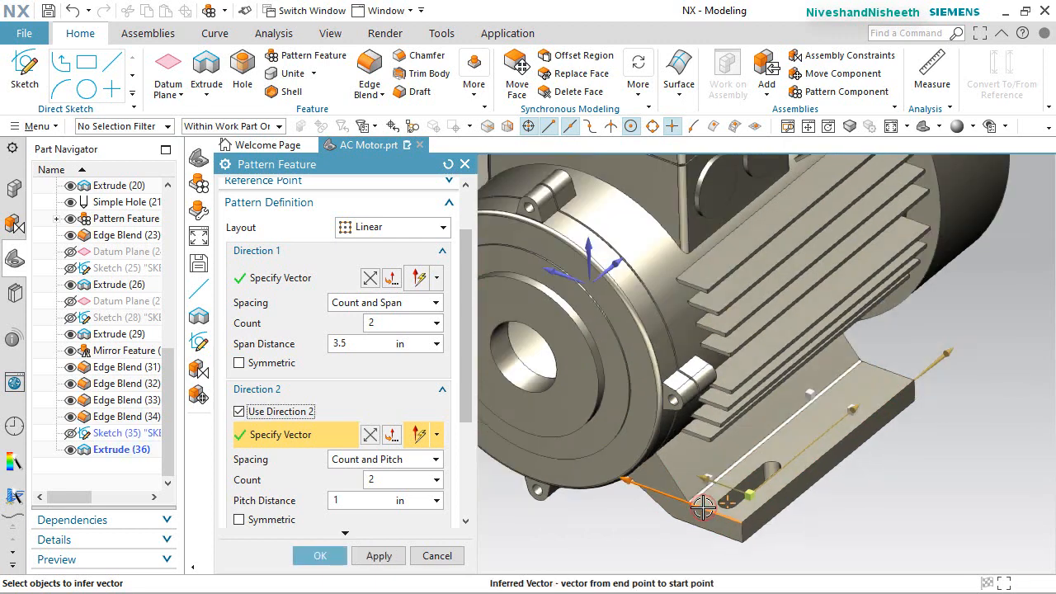
scroll(743, 528, down, 1)
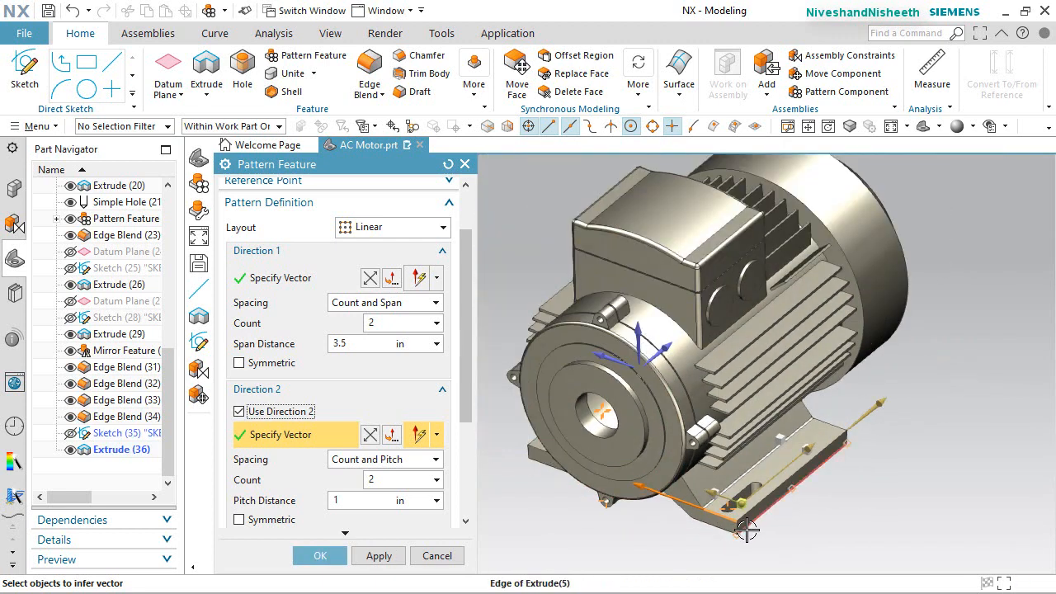
Set direction 2 to Count and Span with count 2 and a 6.5 in span distance, and complete the slot pattern
scroll(462, 423, down, 2)
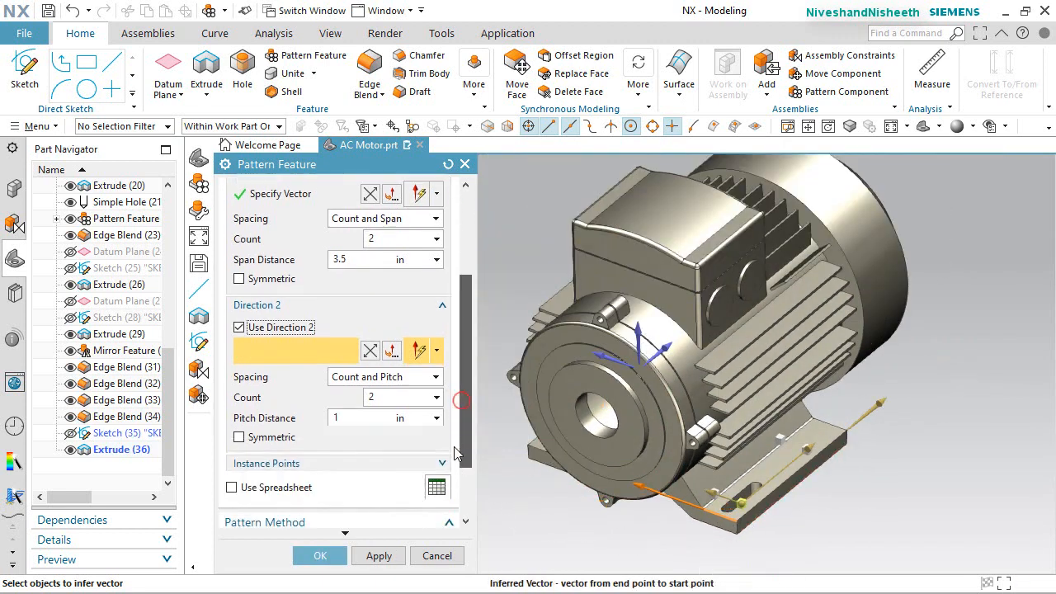
click(435, 376)
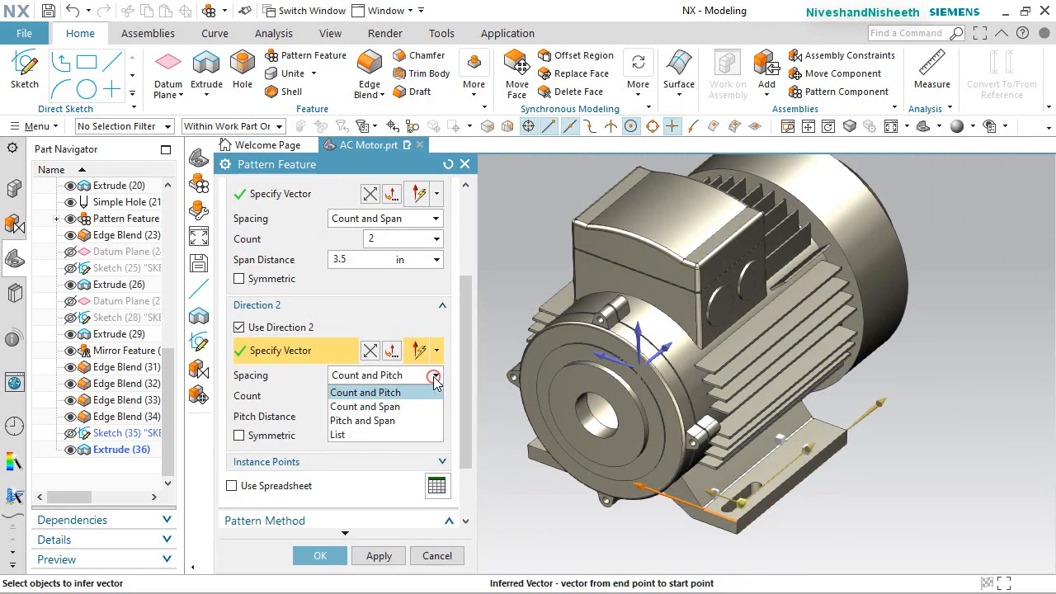
click(398, 406)
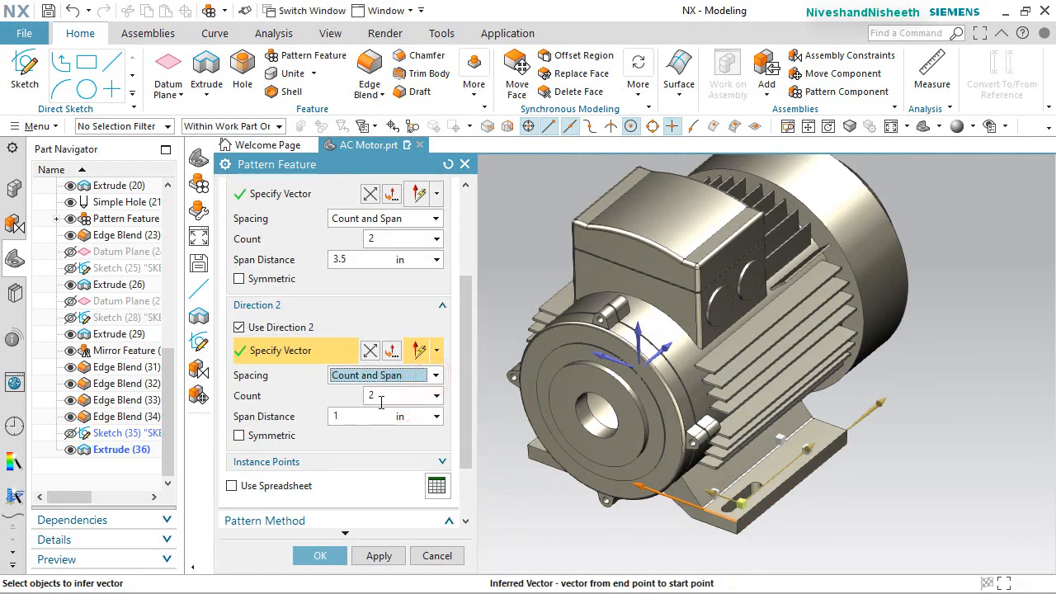
click(347, 416)
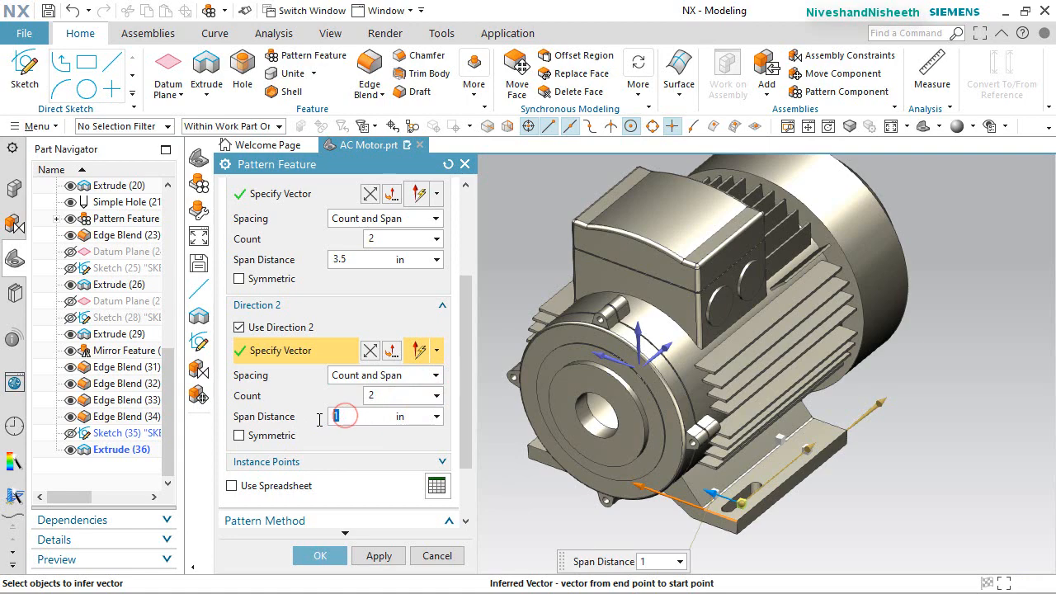
key(Return)
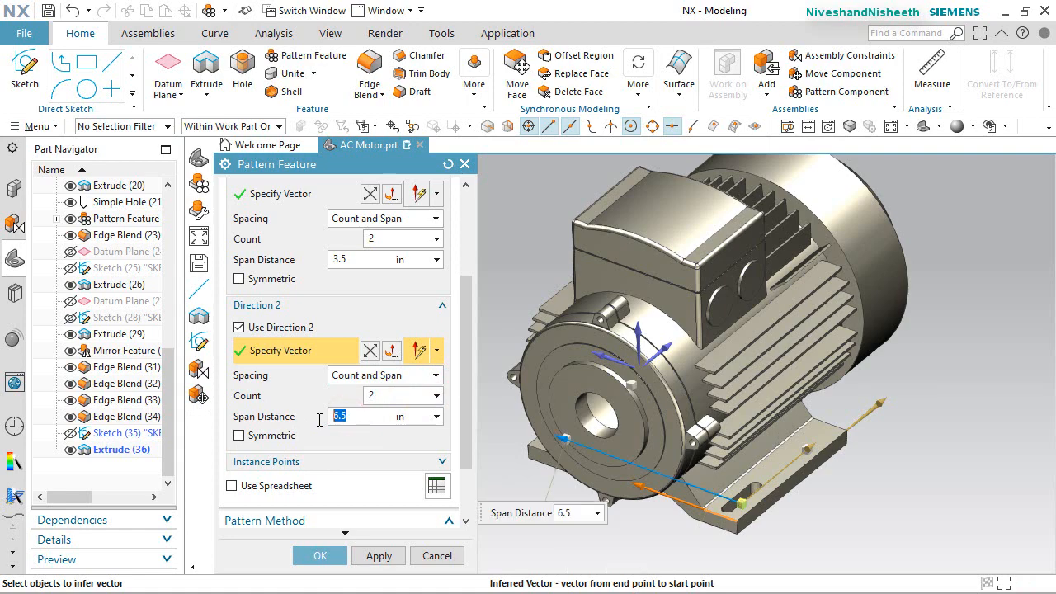
middle_drag(534, 459, 579, 449)
click(341, 555)
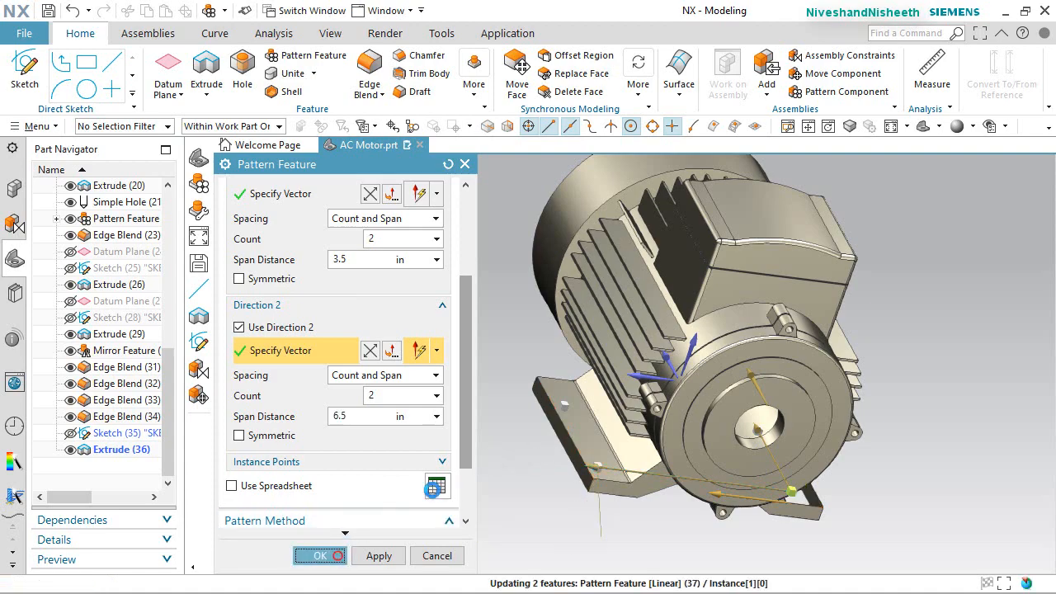
middle_drag(729, 443, 495, 449)
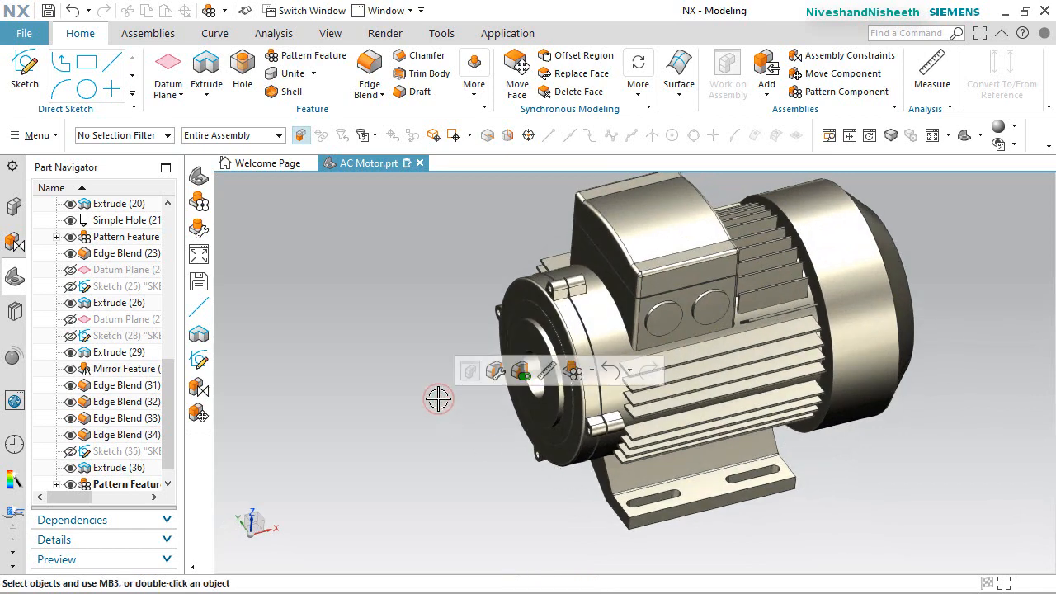
Show the finished motor in isometric view, save the part and close it
key(End)
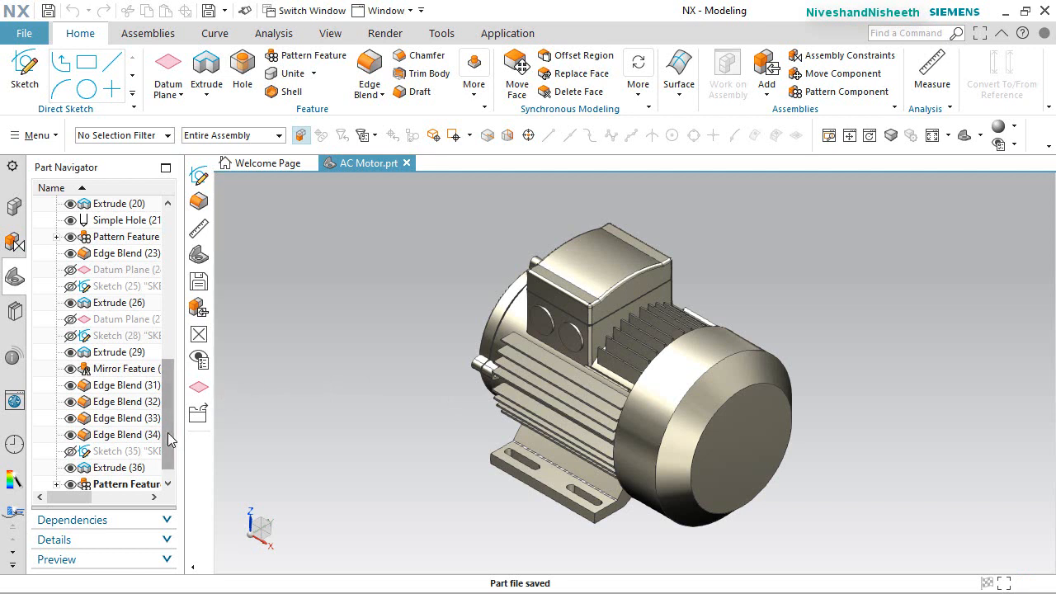
scroll(169, 412, down, 1)
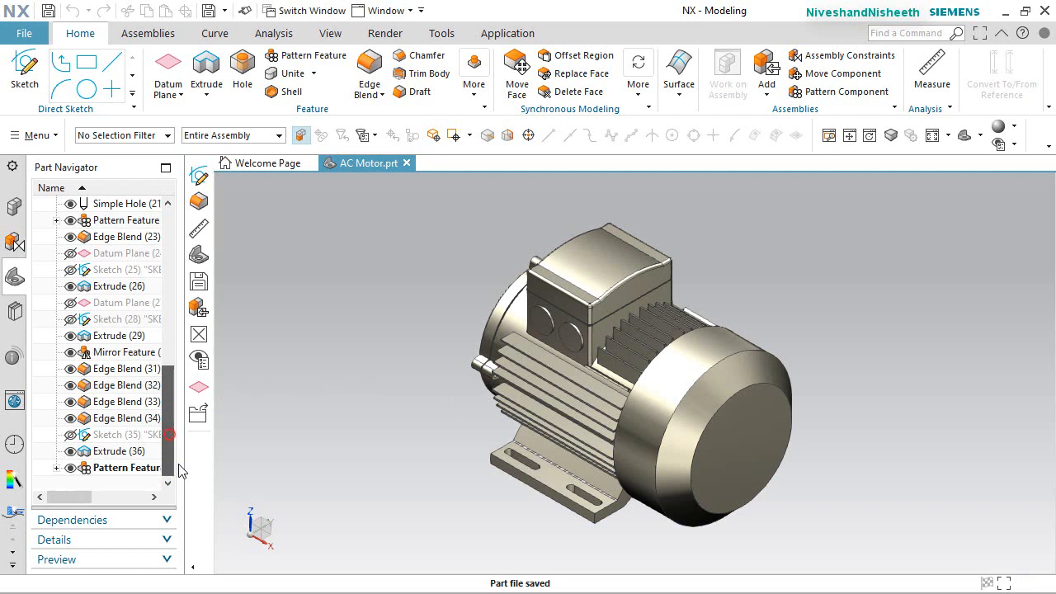
click(50, 9)
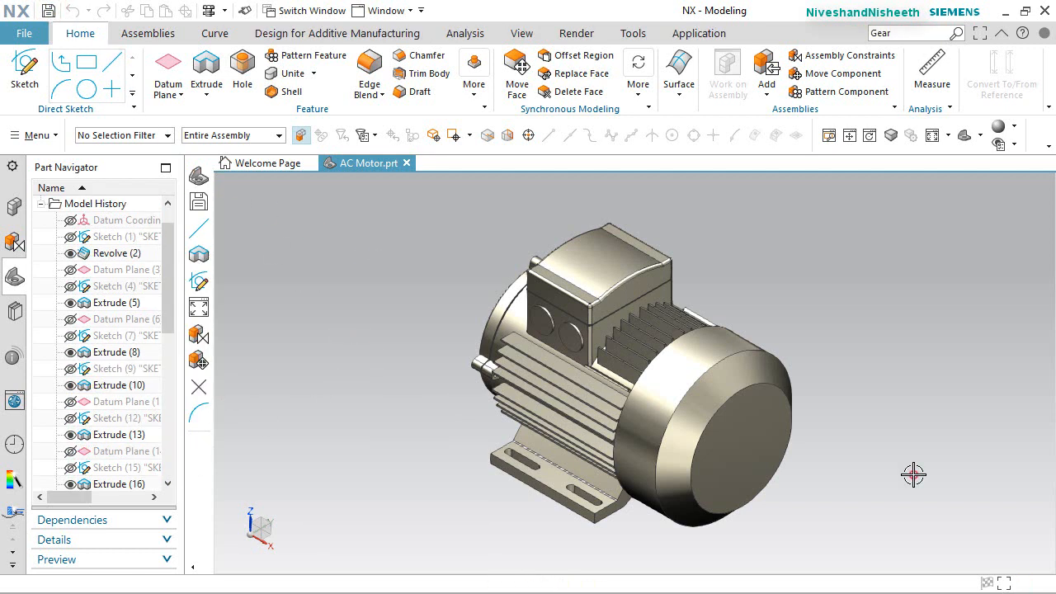
click(406, 164)
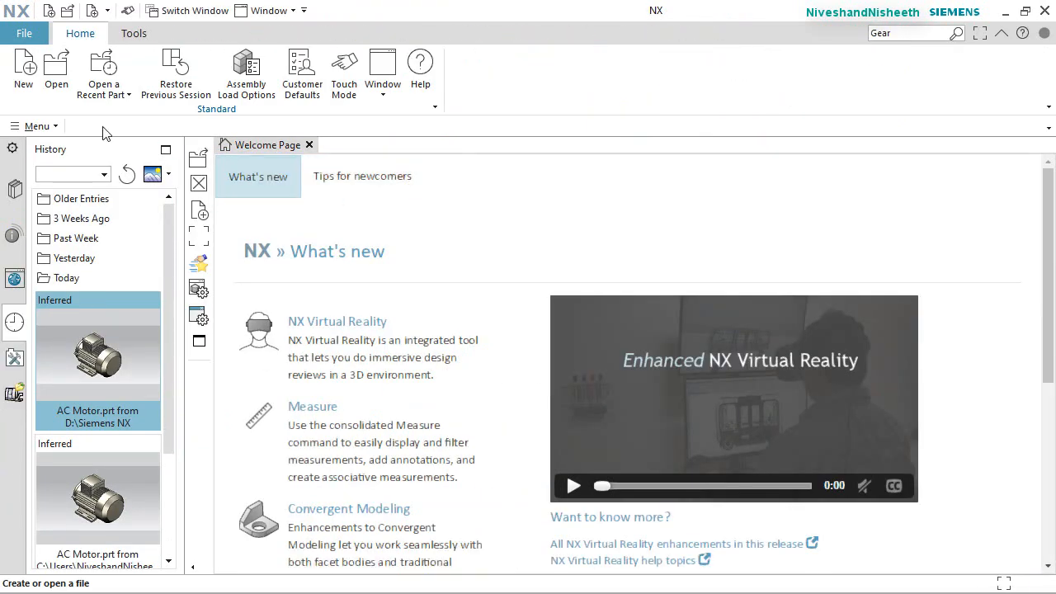
Create a new part from the Model template in inches, named Shaft_Motor.prt, in the AC Motor folder and save it
click(23, 66)
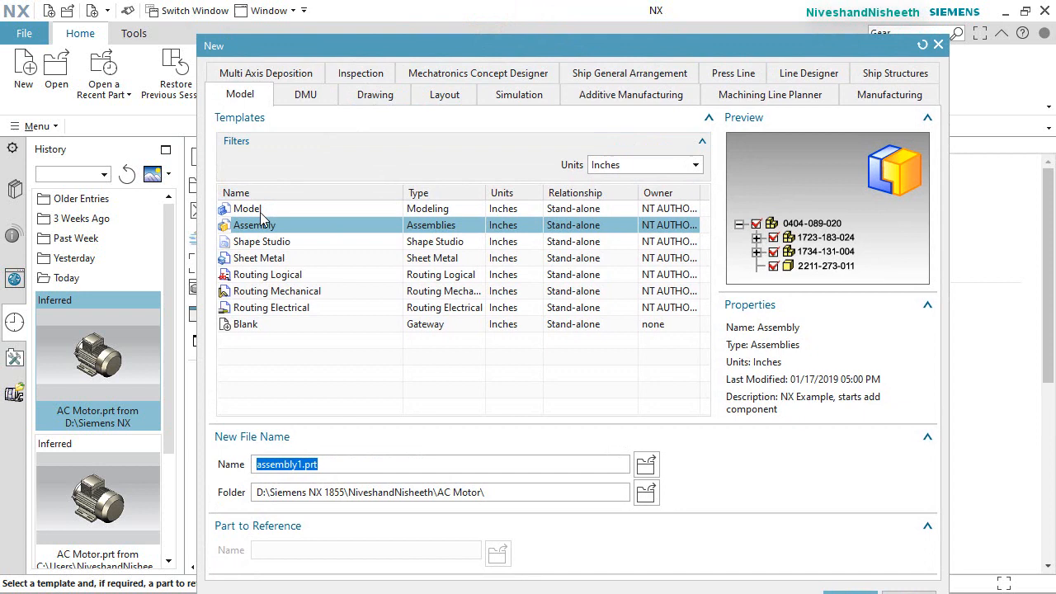
click(259, 211)
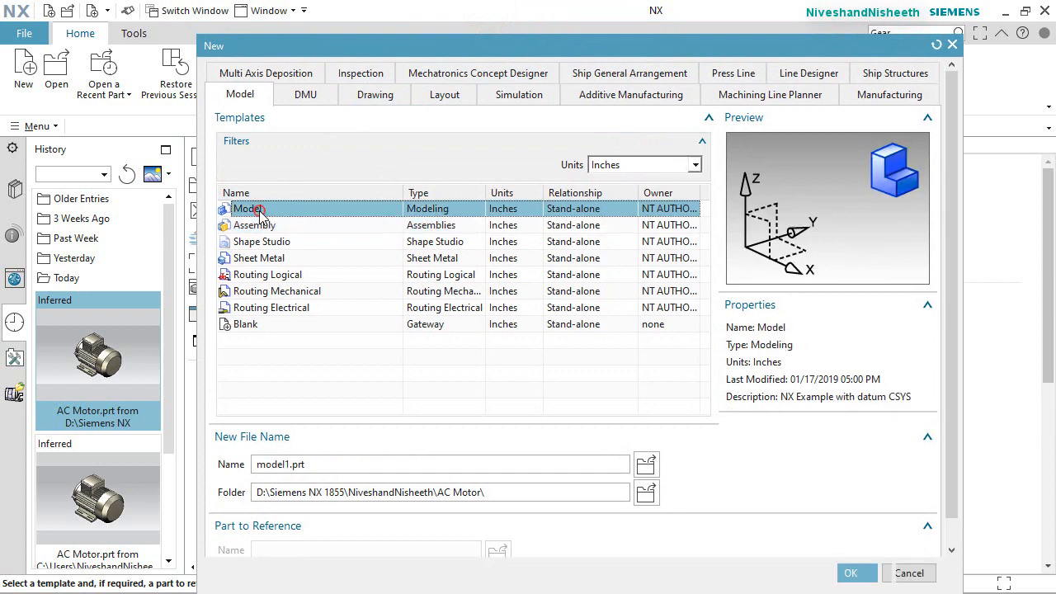
click(259, 465)
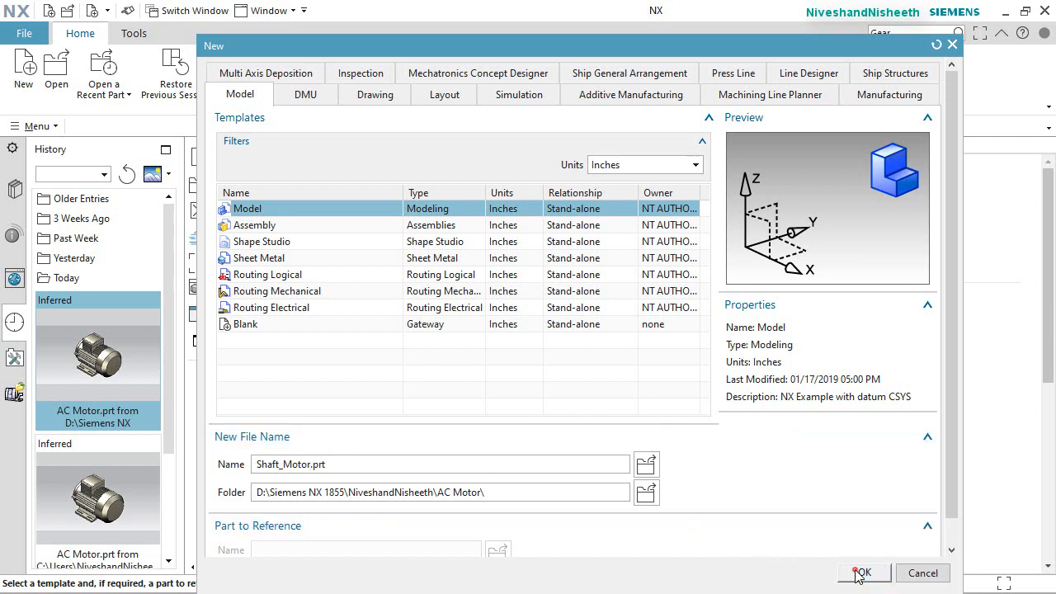
click(861, 573)
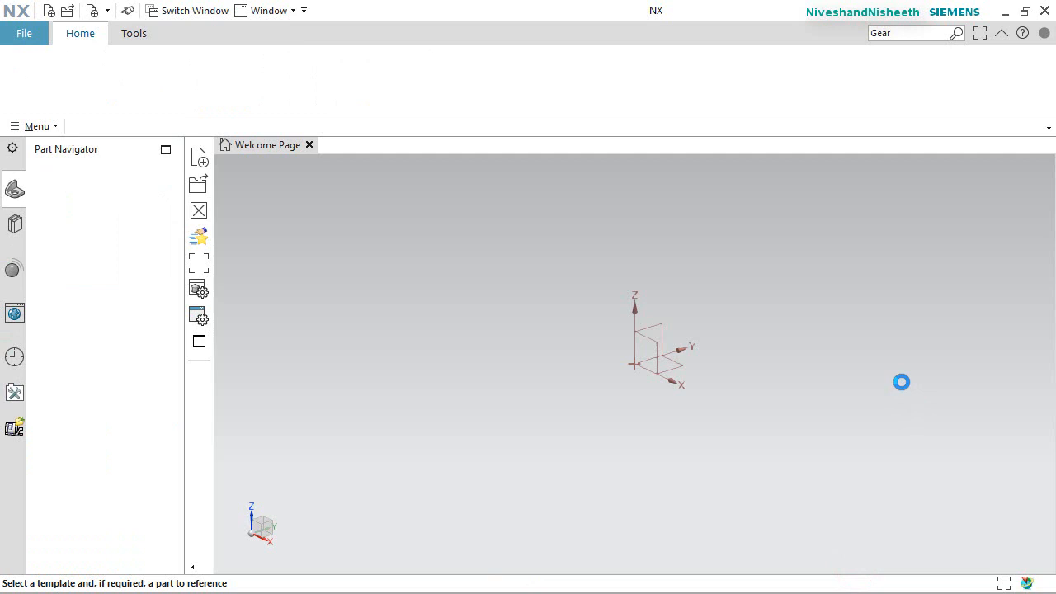
key(ctrl+s)
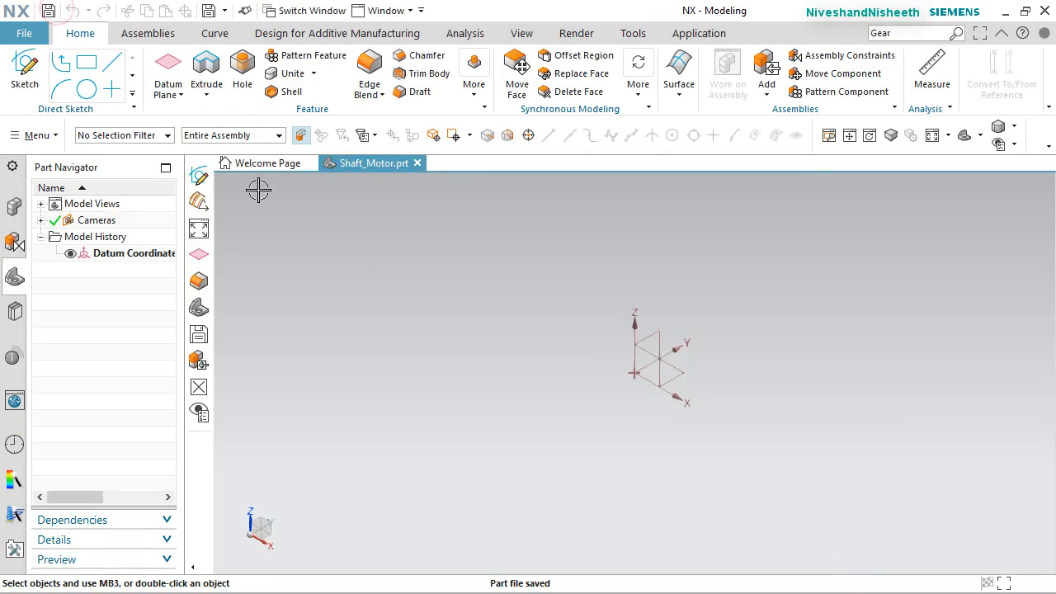
Start a sketch on the XZ plane of the datum coordinate system and view it face-on
click(24, 78)
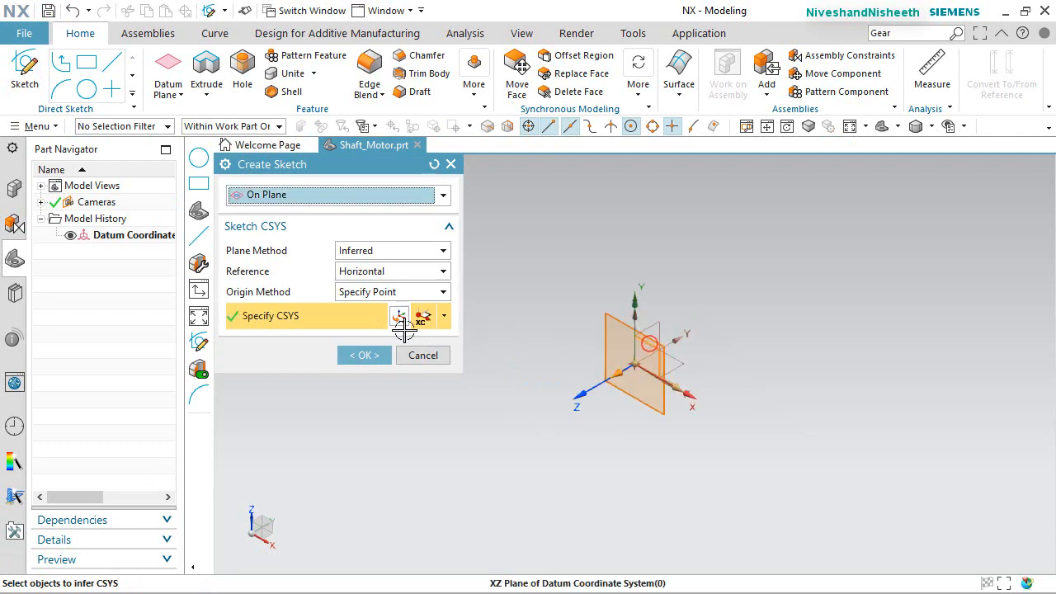
click(364, 354)
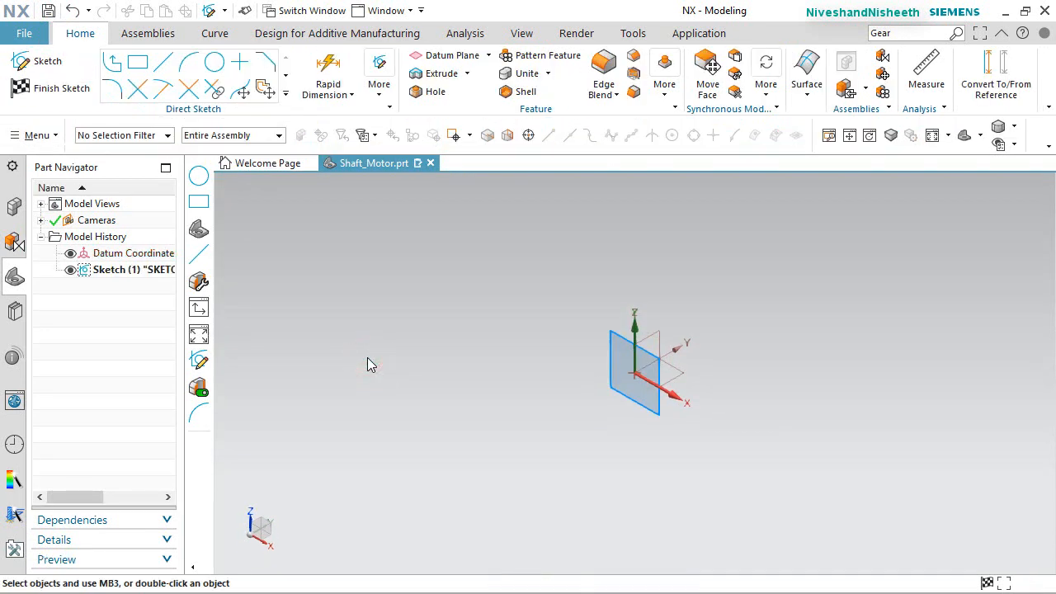
middle_drag(572, 414, 603, 382)
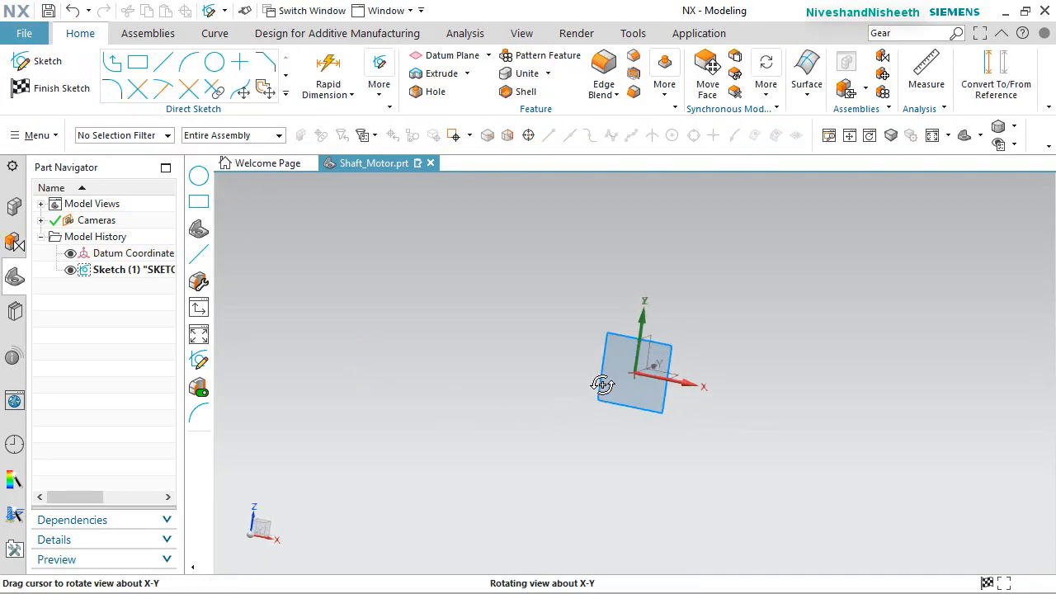
right_drag(558, 352, 536, 351)
click(536, 350)
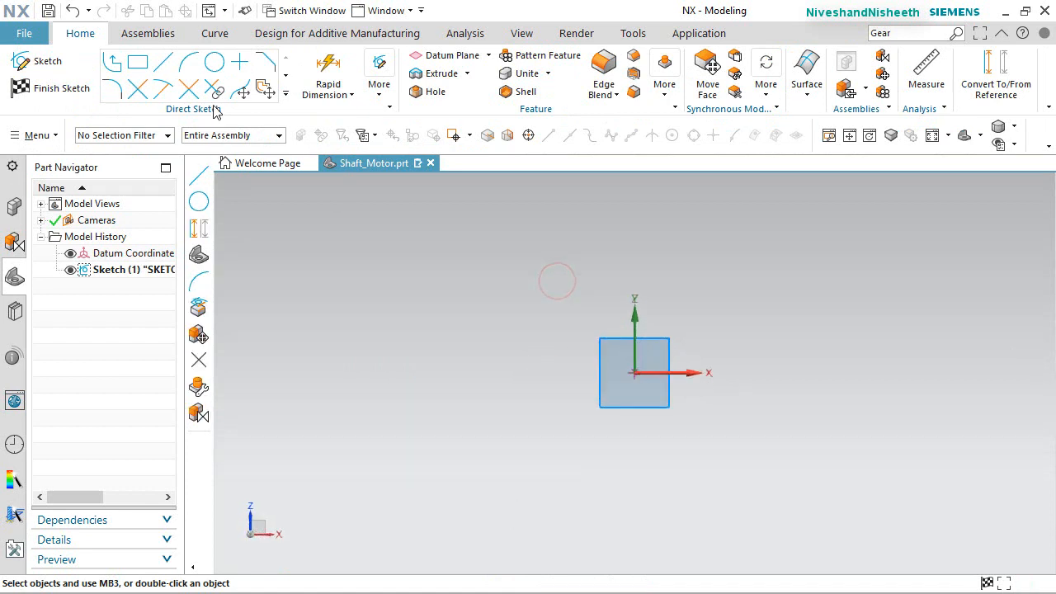
Draw a horizontal line 14.5 in long at angle 0 below the sketch origin
click(163, 62)
click(351, 424)
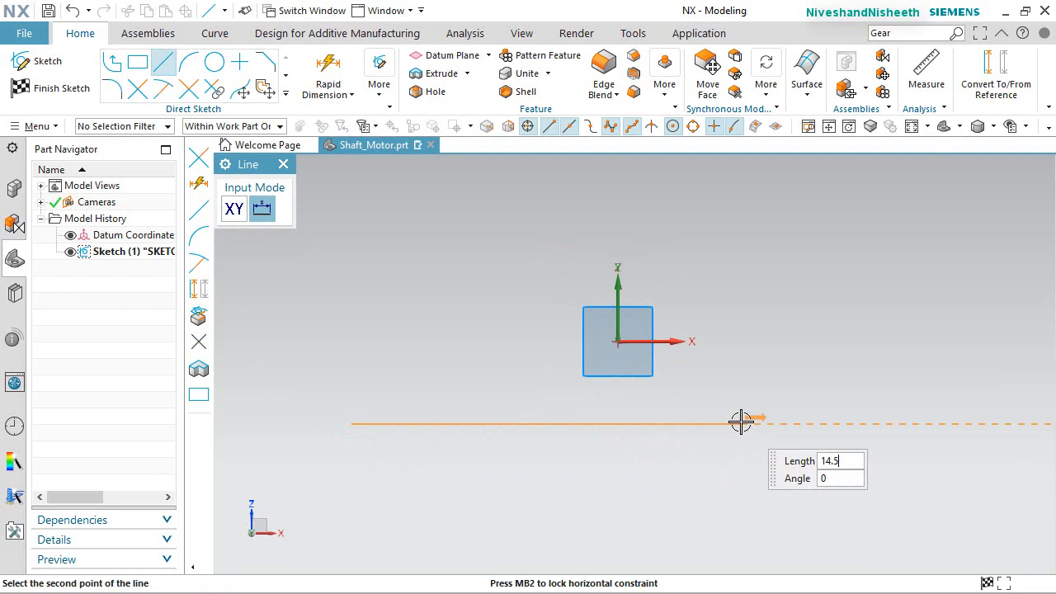
key(Return)
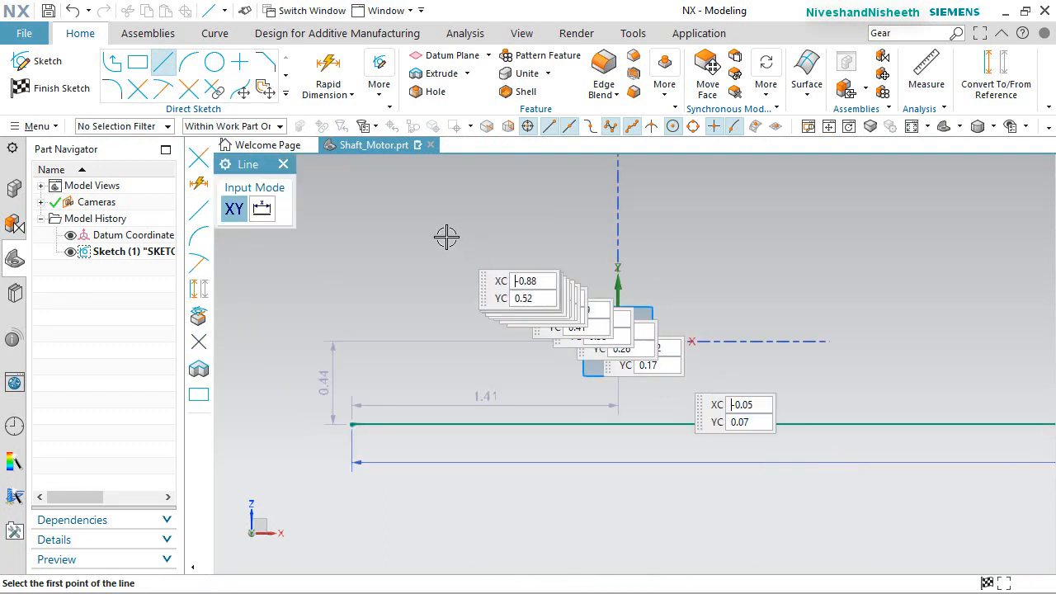
right_click(444, 183)
click(457, 244)
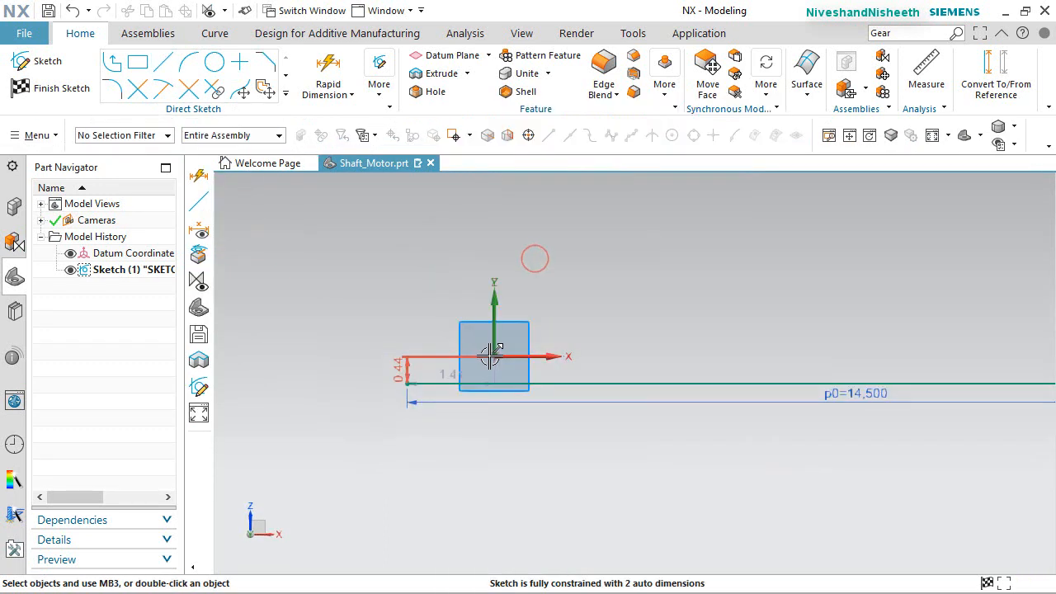
Constrain the sketch origin to the midpoint of the horizontal line
click(506, 357)
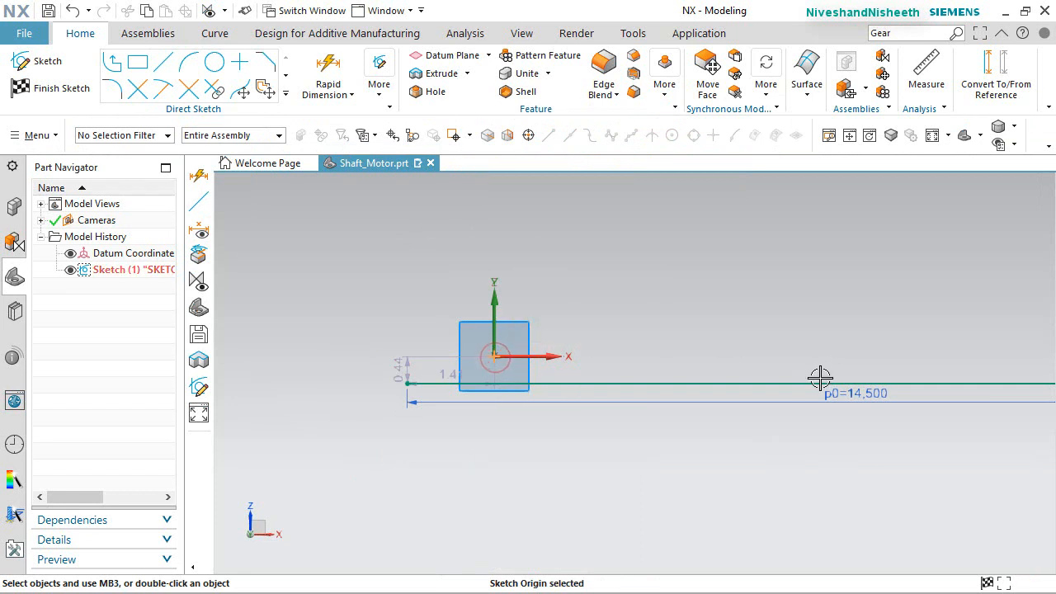
click(876, 385)
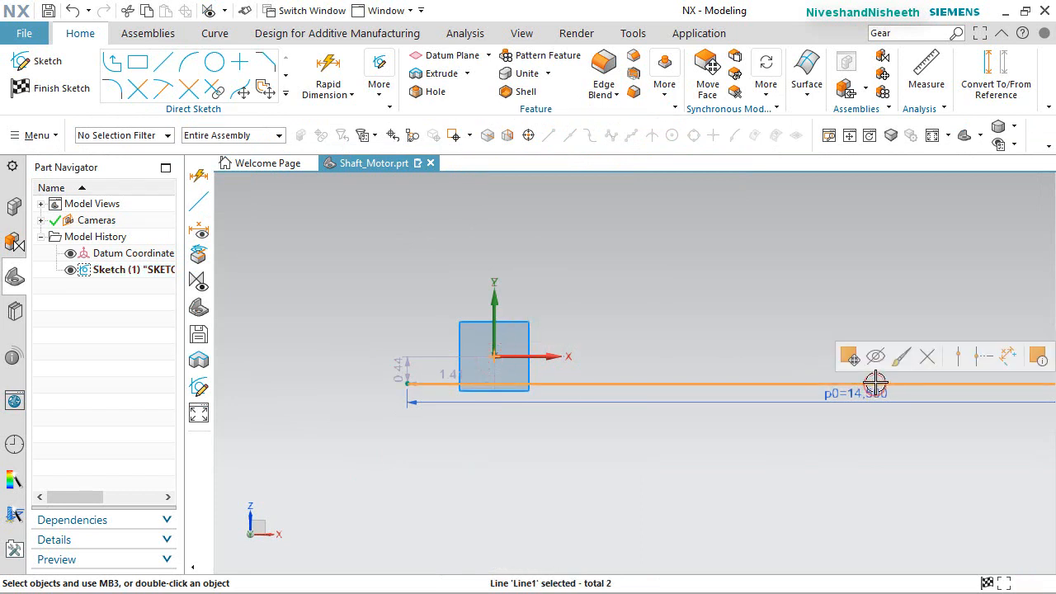
click(979, 356)
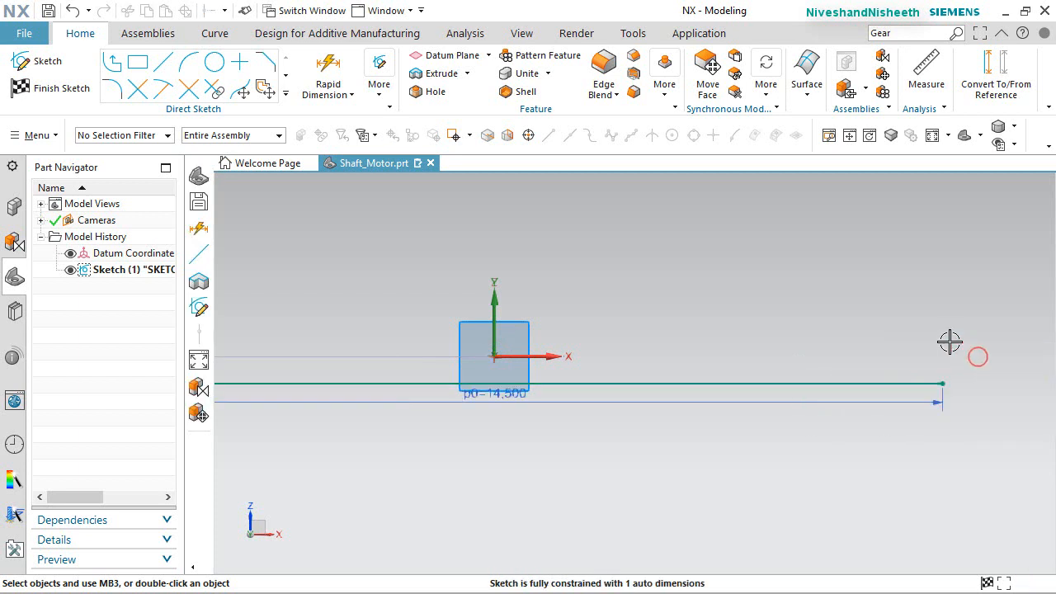
Make the line collinear with the sketch's horizontal axis and move its length dimension further below the line
click(484, 384)
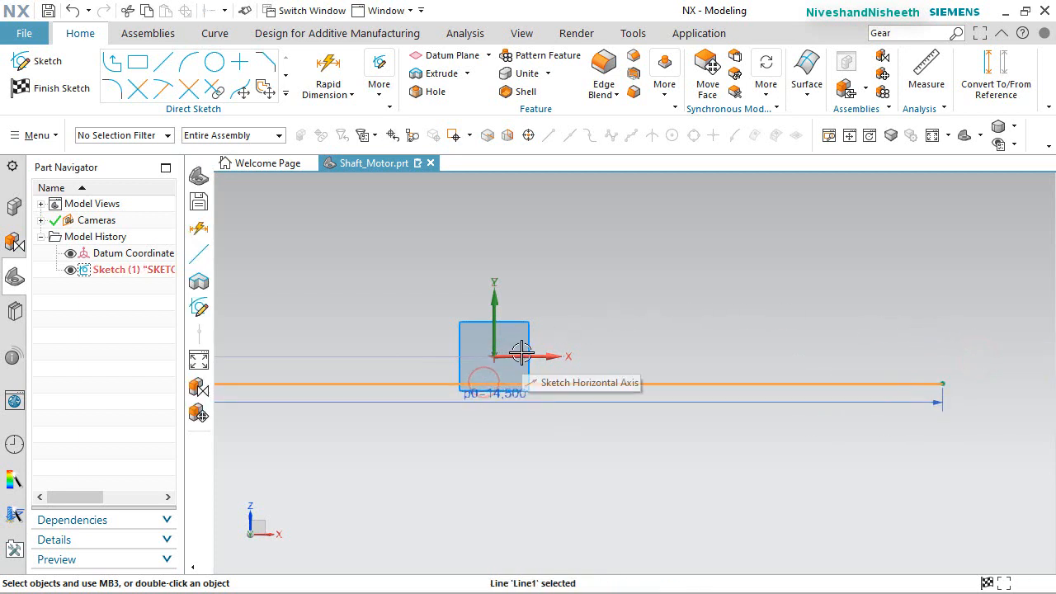
click(521, 353)
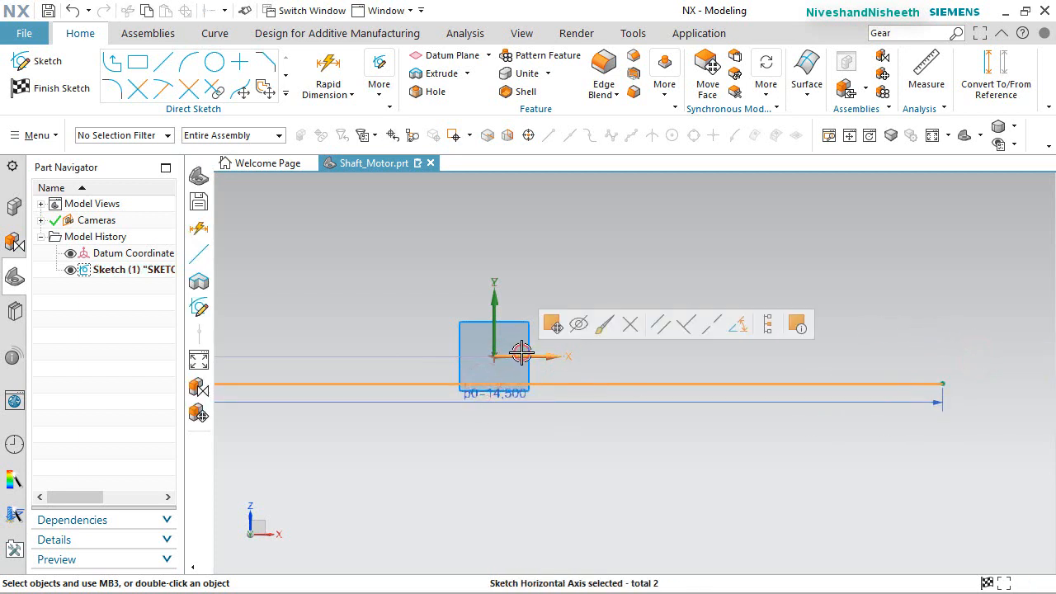
click(710, 327)
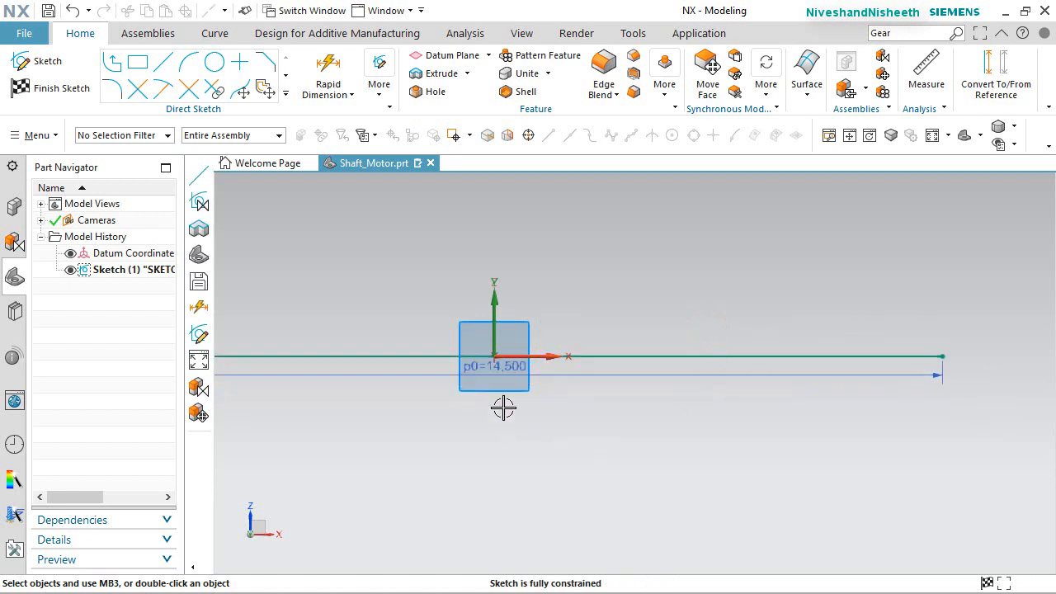
drag(501, 370, 493, 404)
scroll(630, 393, down, 2)
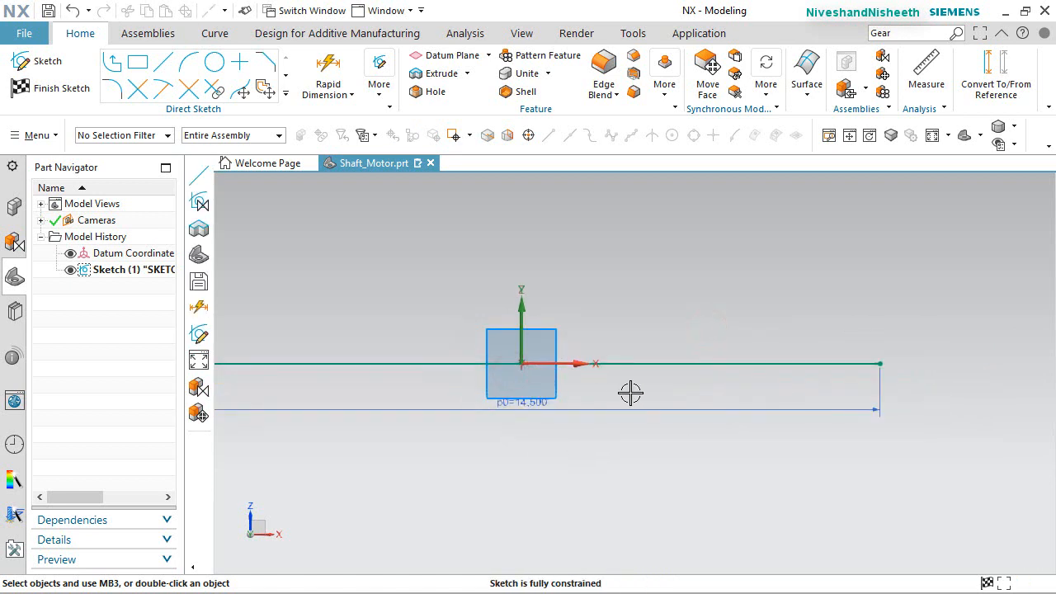
From the base line's left end, draw connected lines about 1.6 in up, 3.4 in right and 0.9 in up
scroll(630, 393, down, 2)
scroll(348, 360, up, 1)
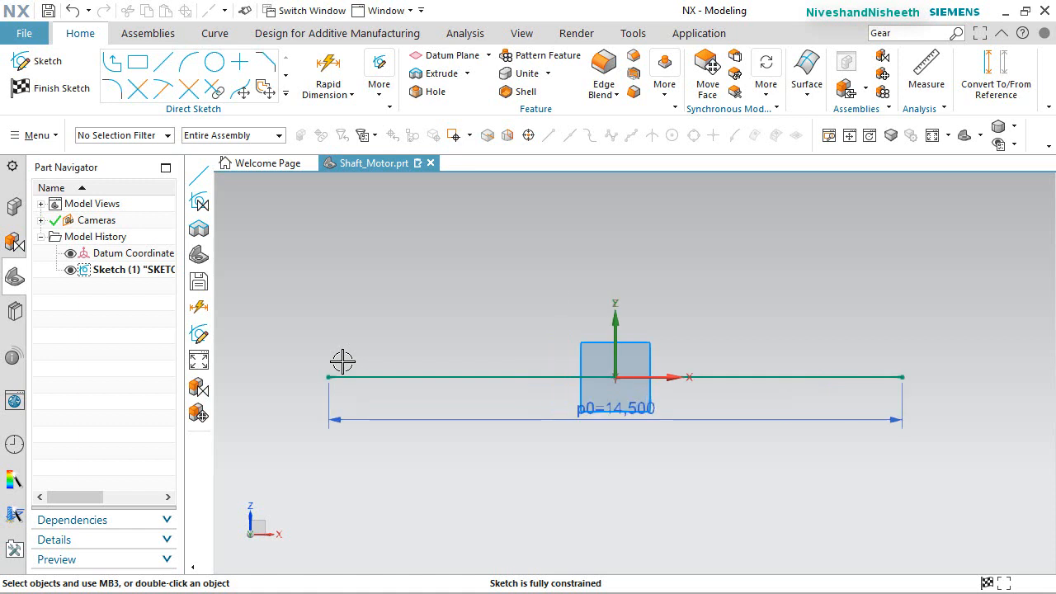
click(164, 64)
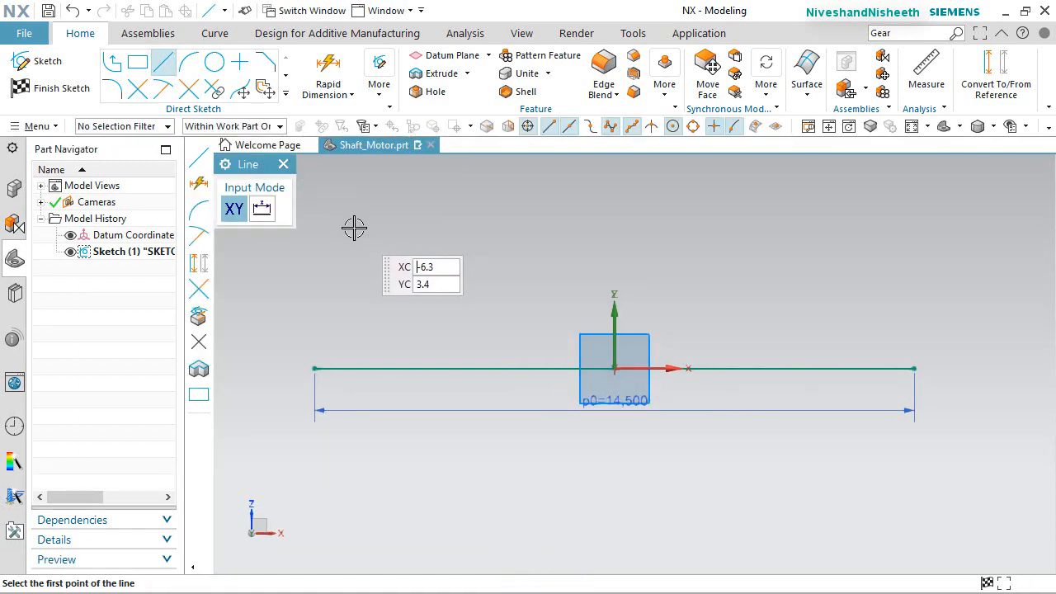
click(314, 368)
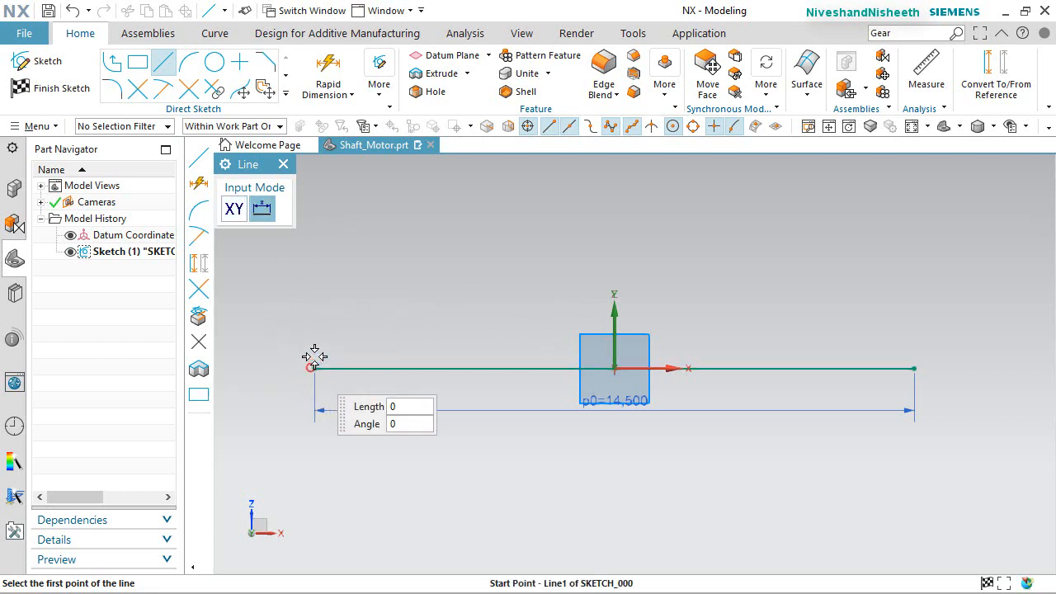
click(317, 301)
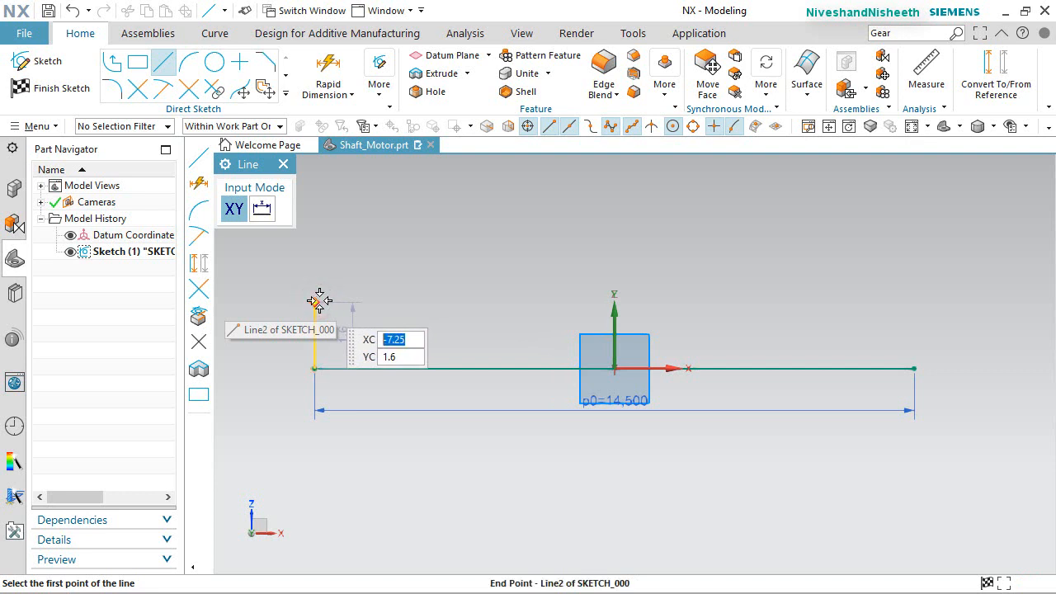
click(317, 301)
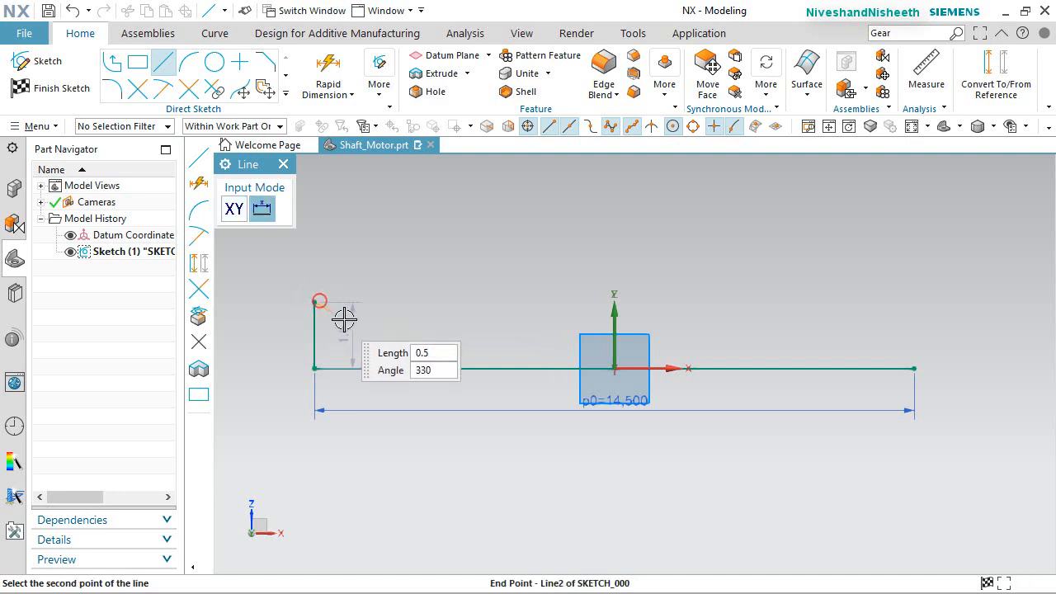
click(454, 302)
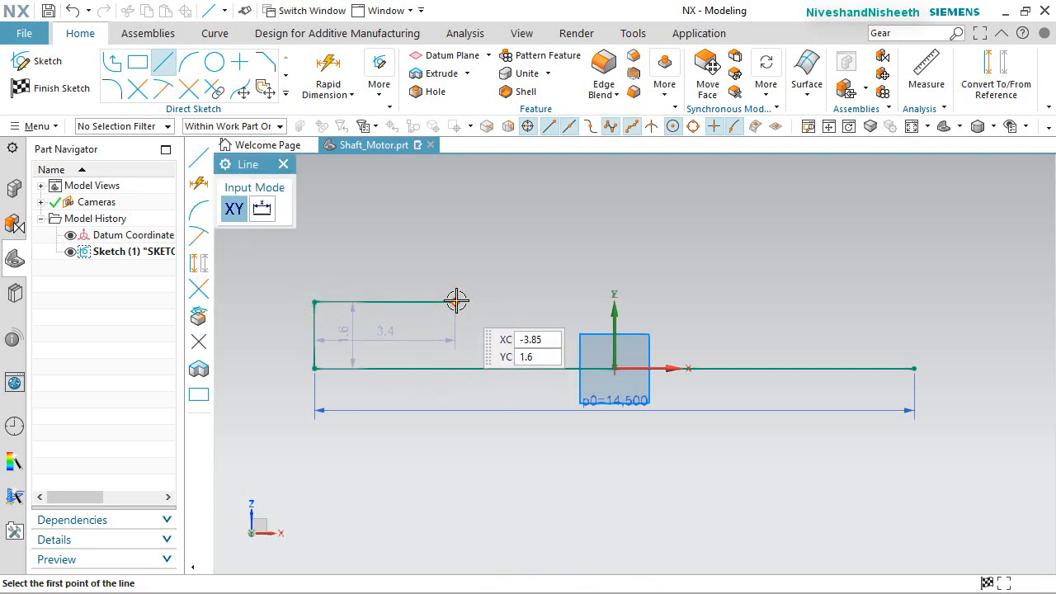
click(456, 302)
click(455, 264)
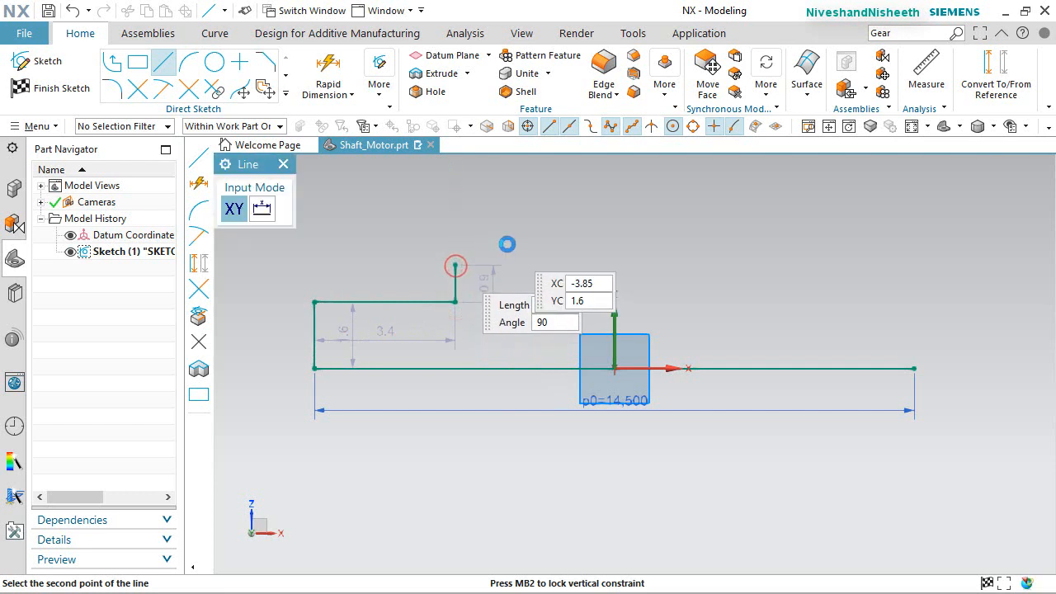
right_click(534, 246)
click(586, 221)
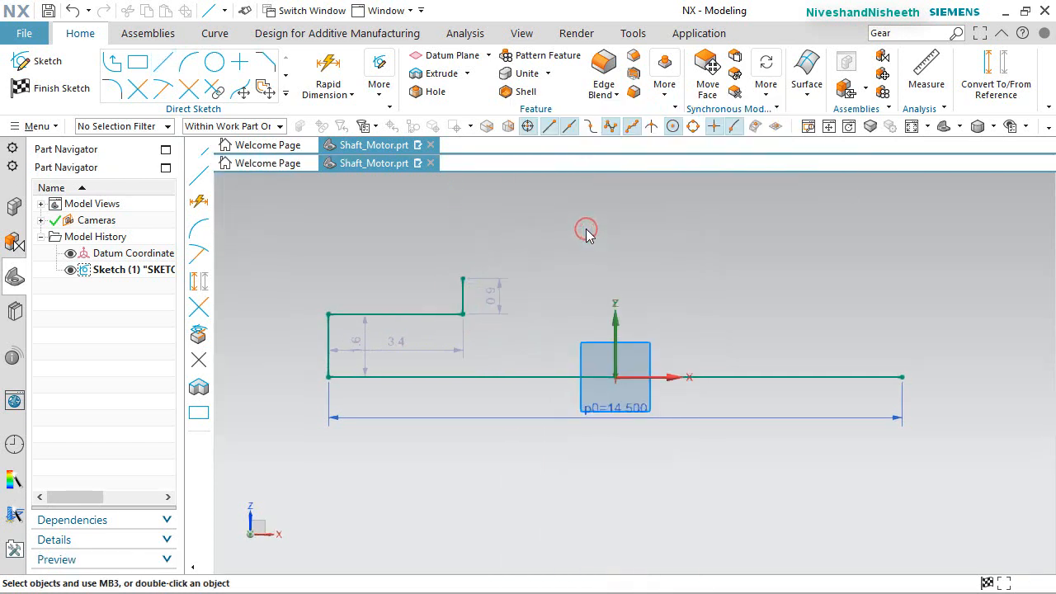
Move the left end line's vertical dimension outside the profile and set it to 0.75 in
click(360, 337)
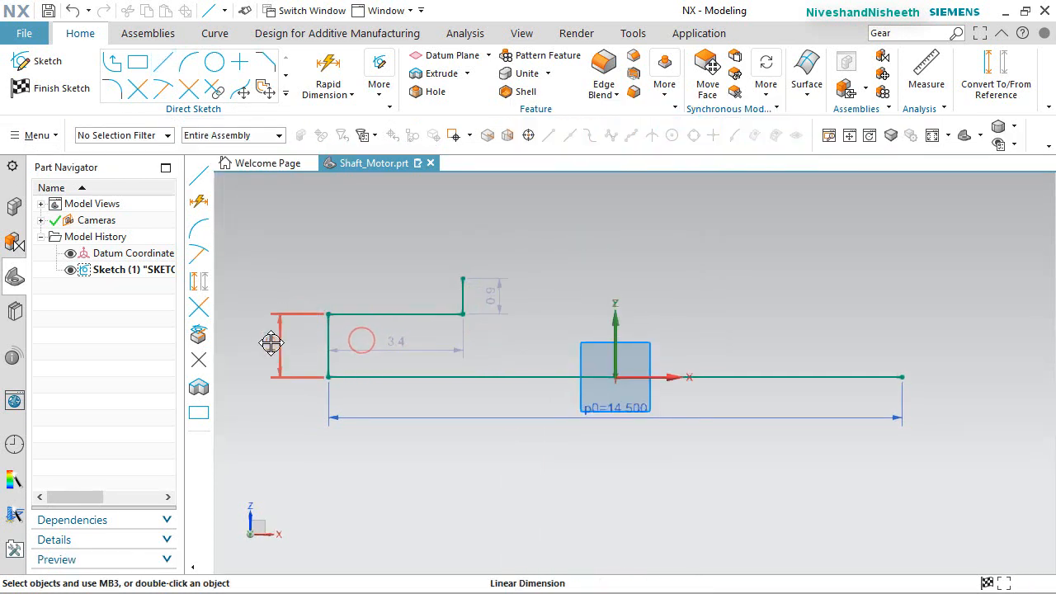
click(270, 342)
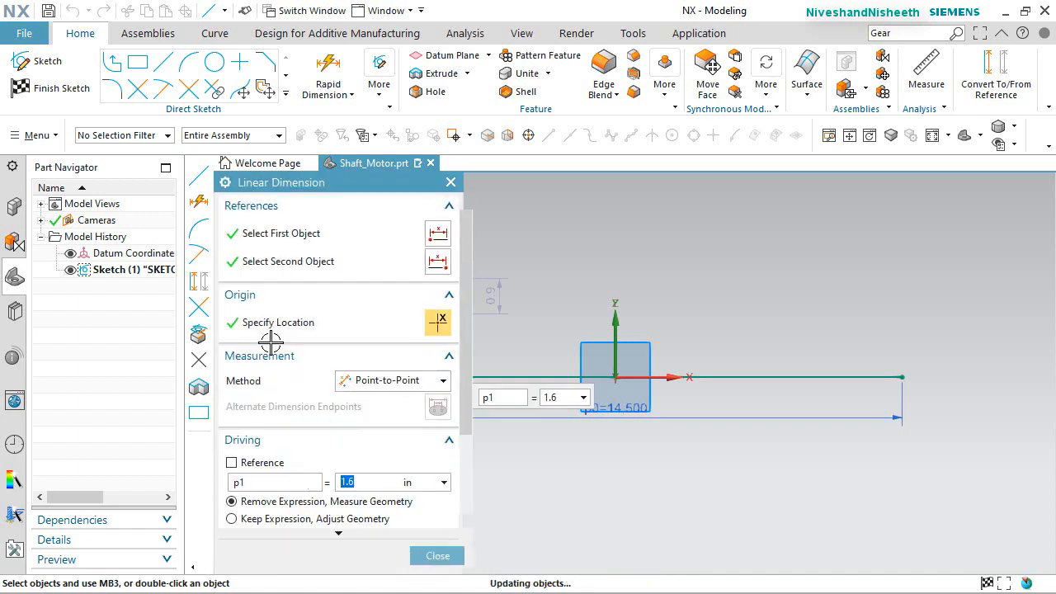
text(.75)
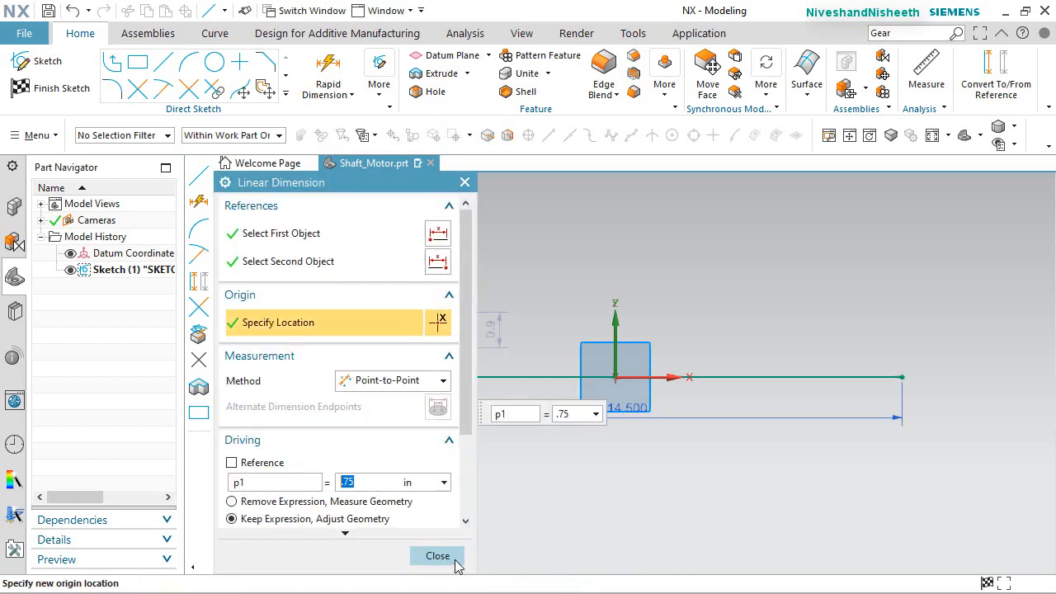
click(455, 564)
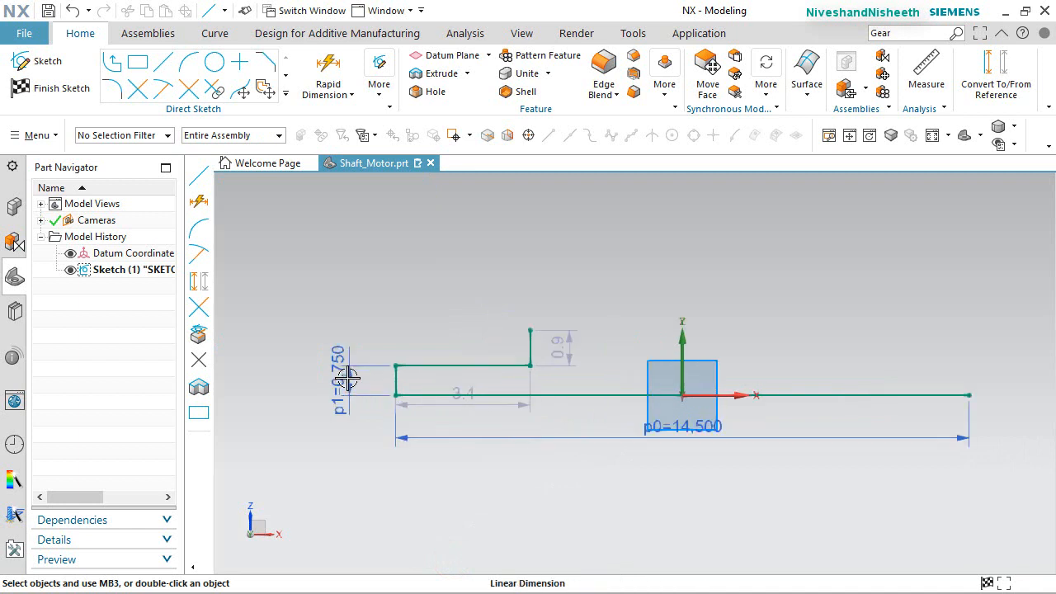
Move the first step's horizontal dimension above its line, set it to 3 in, and set the riser height to 0.375 in
drag(468, 405, 464, 327)
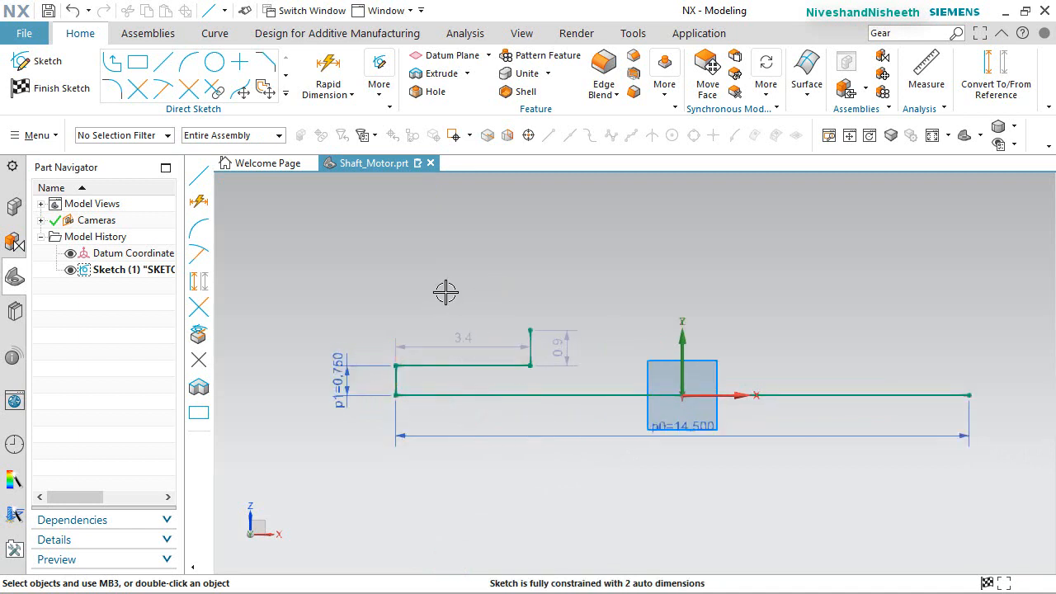
double_click(461, 341)
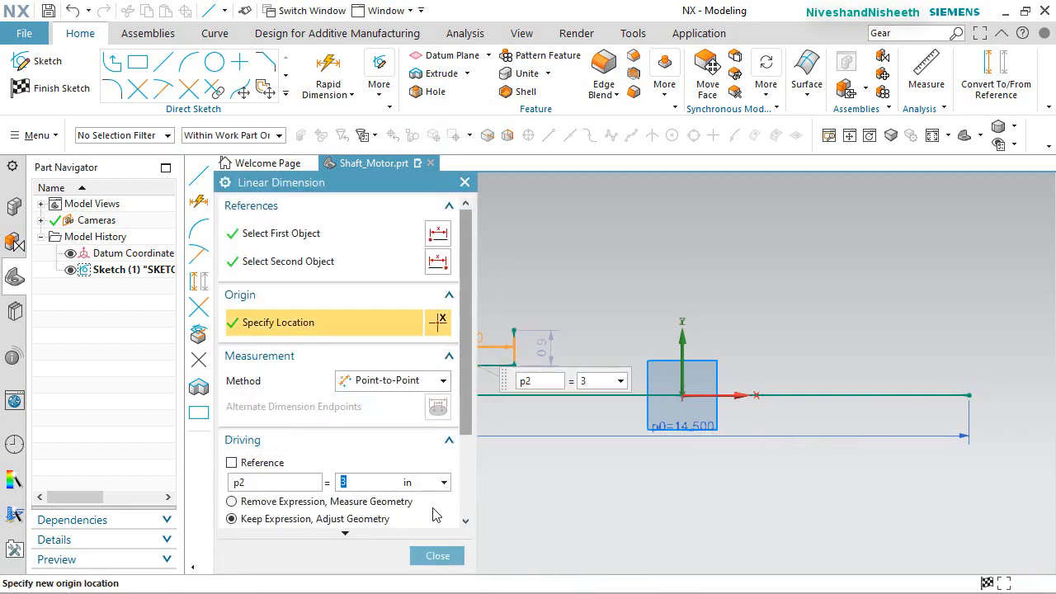
click(417, 559)
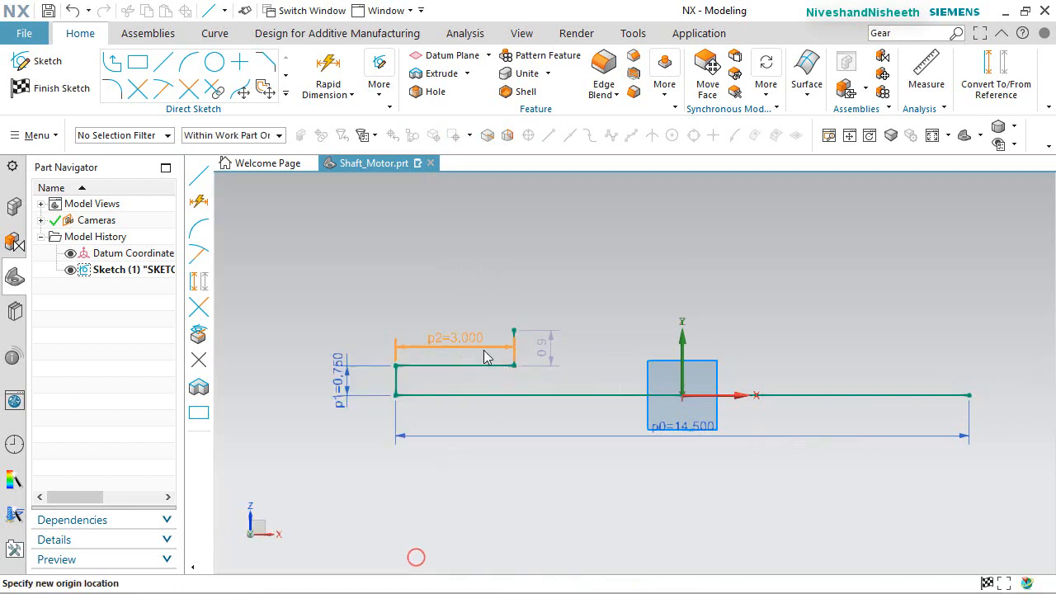
double_click(552, 347)
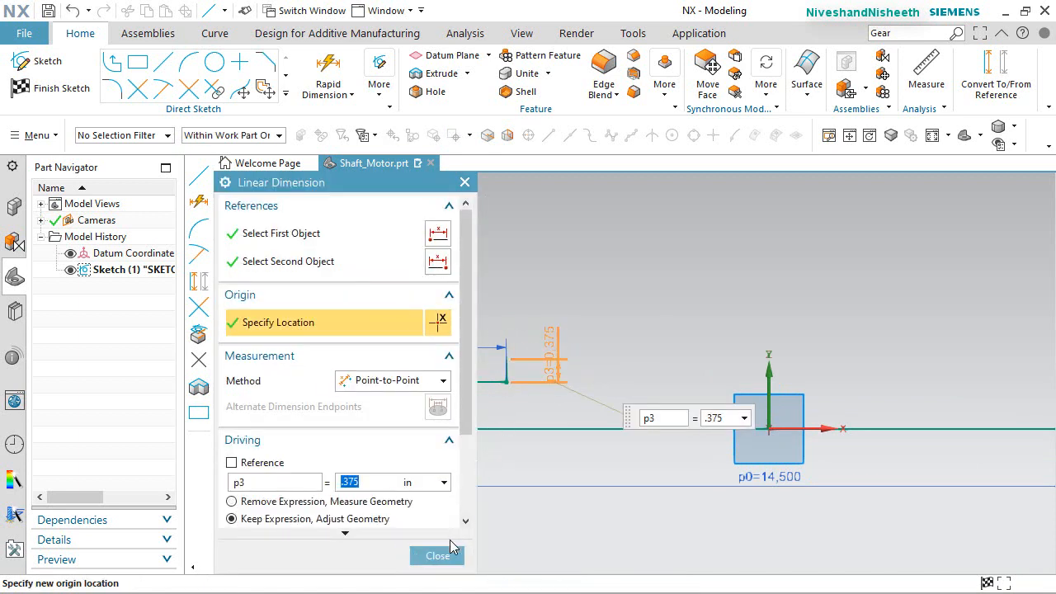
click(442, 555)
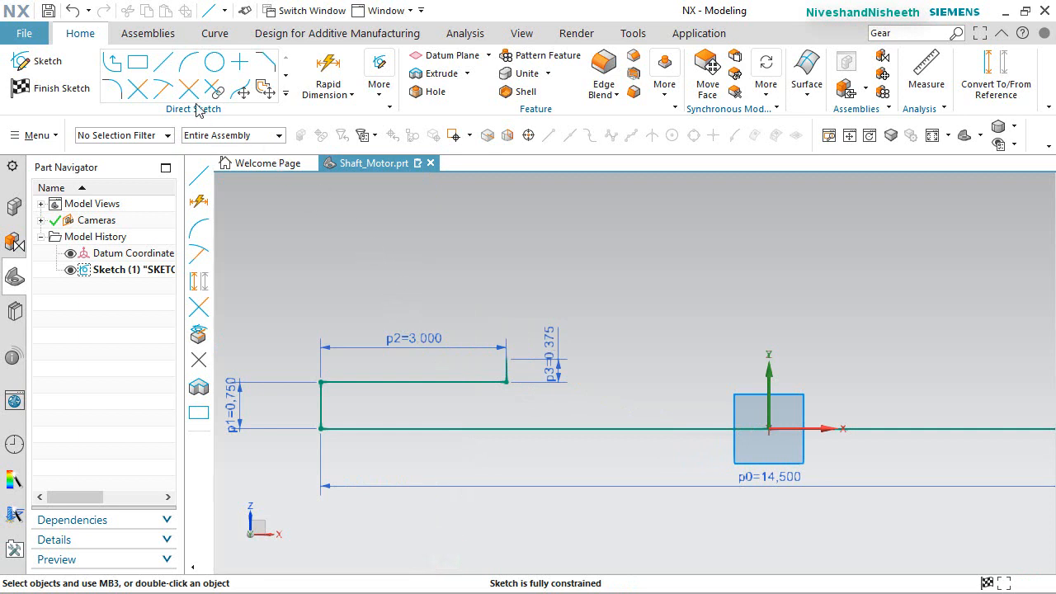
Draw a horizontal line about 6.8 in long to the right from the top of the 0.375 in riser
click(160, 68)
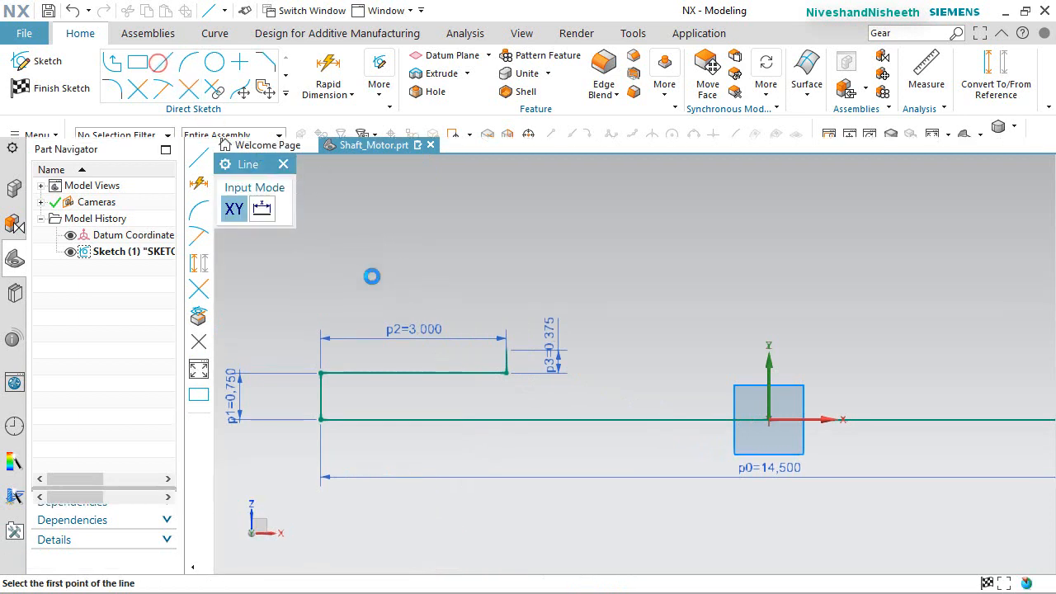
click(508, 351)
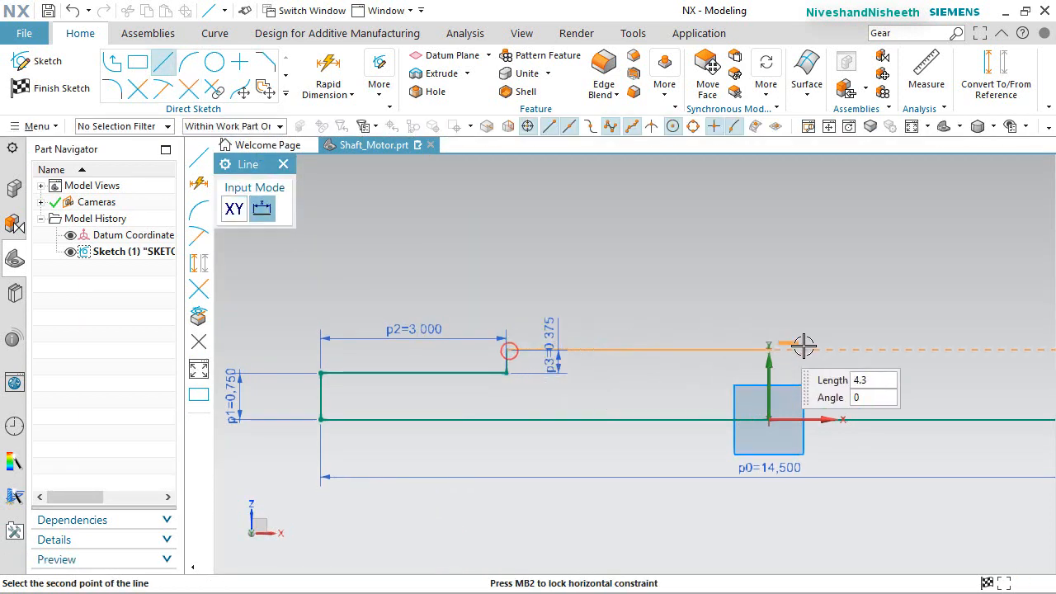
click(924, 351)
right_click(792, 241)
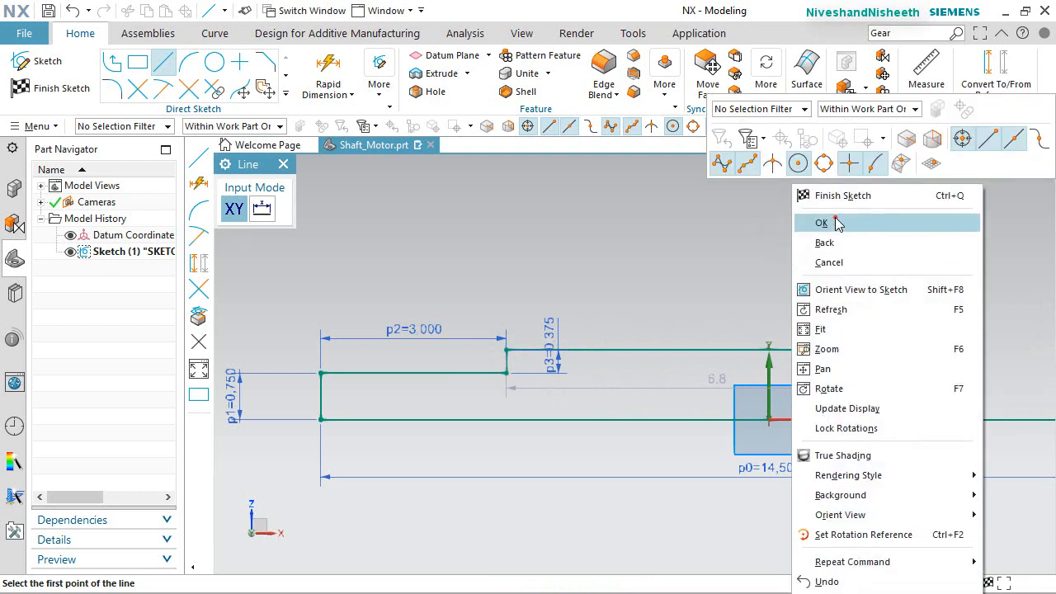
click(815, 217)
Move the upper horizontal line's length dimension above the profile and set it to 7.5 in
scroll(572, 400, up, 1)
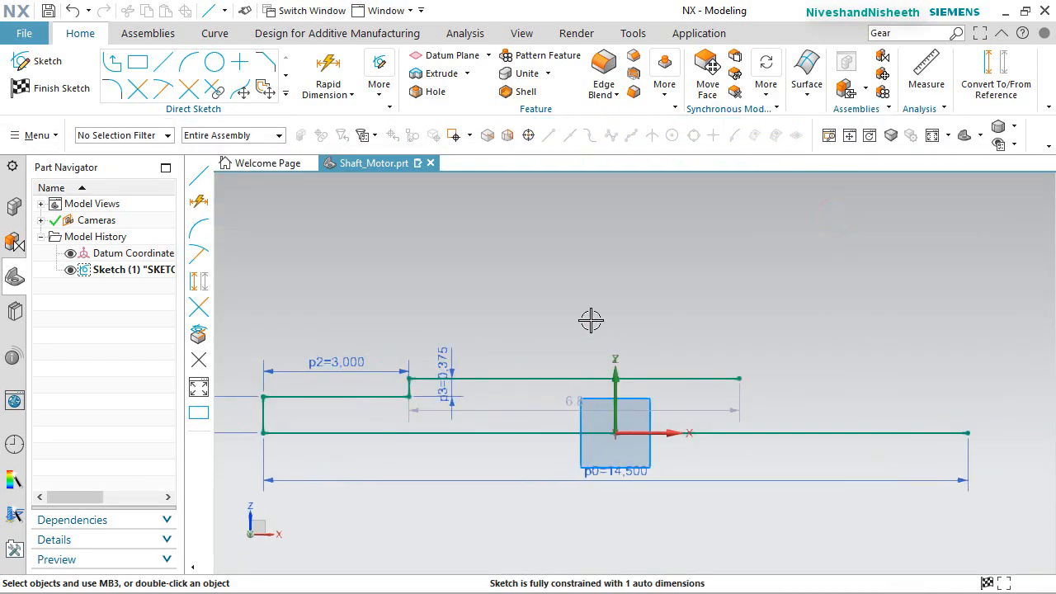
click(618, 330)
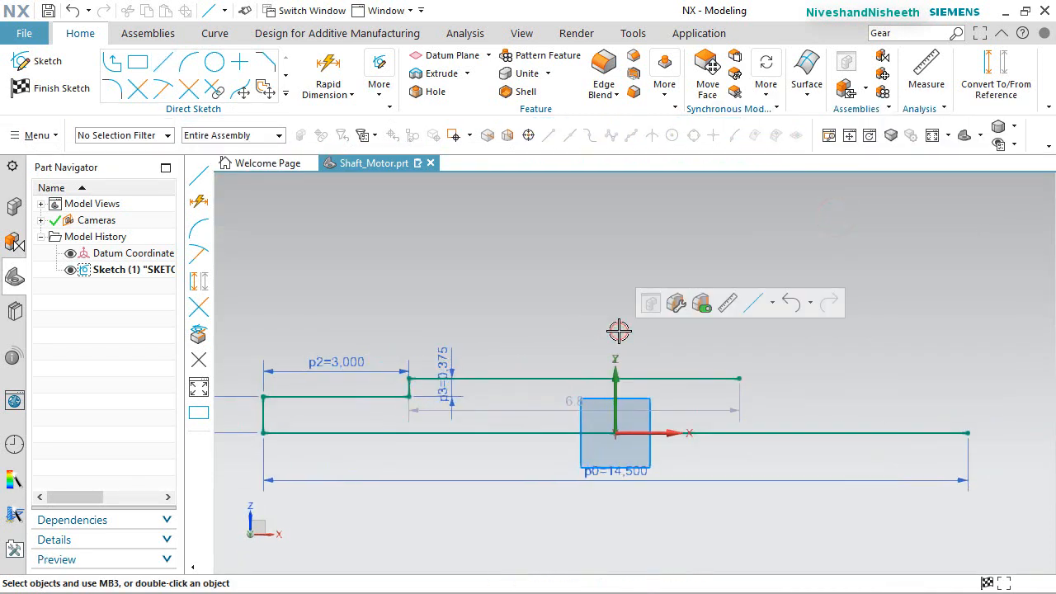
drag(582, 401, 586, 309)
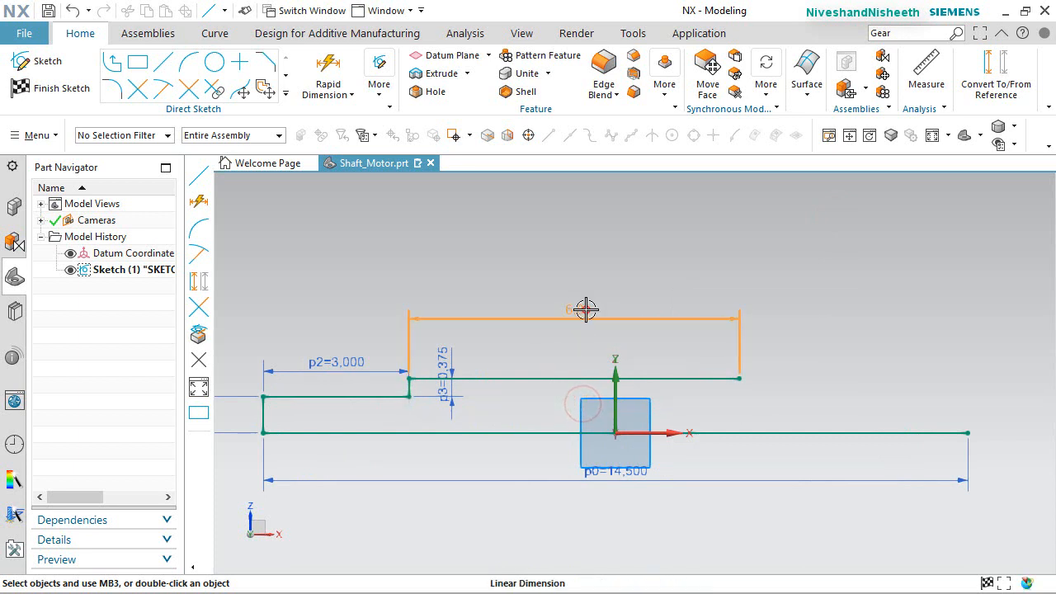
double_click(585, 309)
text(7)
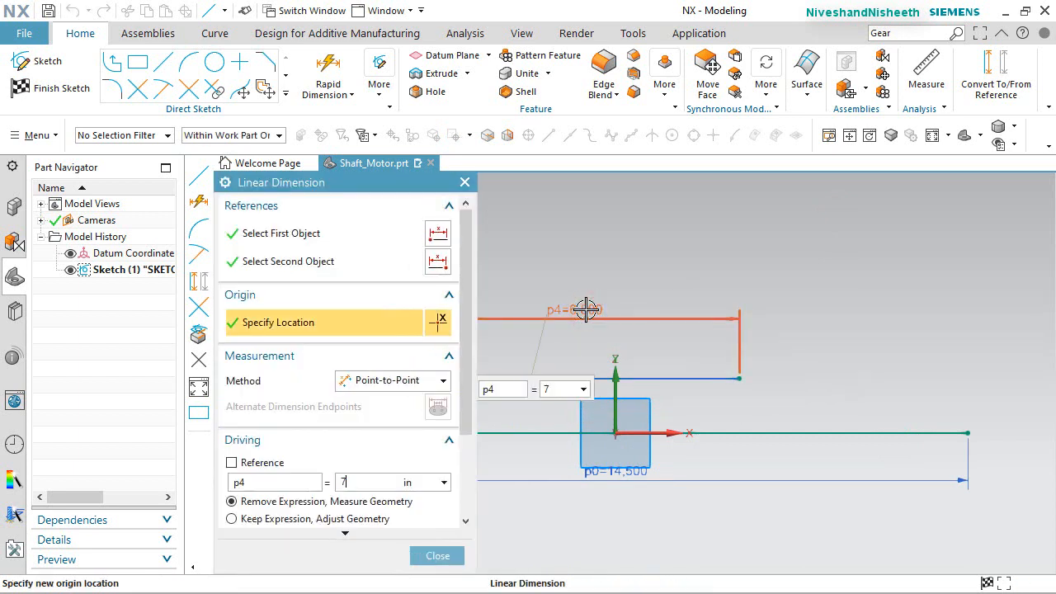
text(.5)
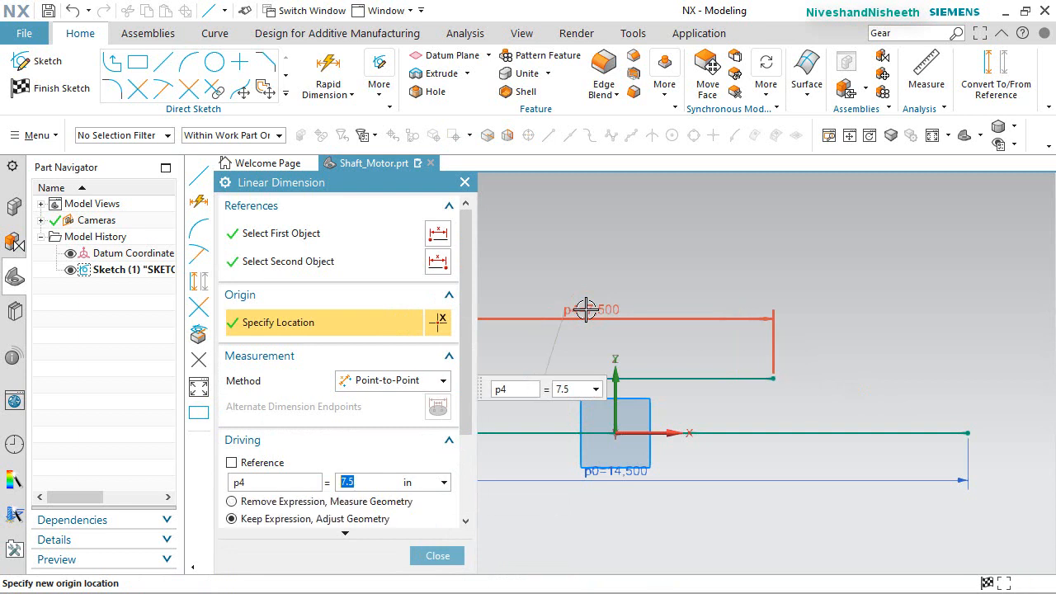
key(Return)
click(451, 559)
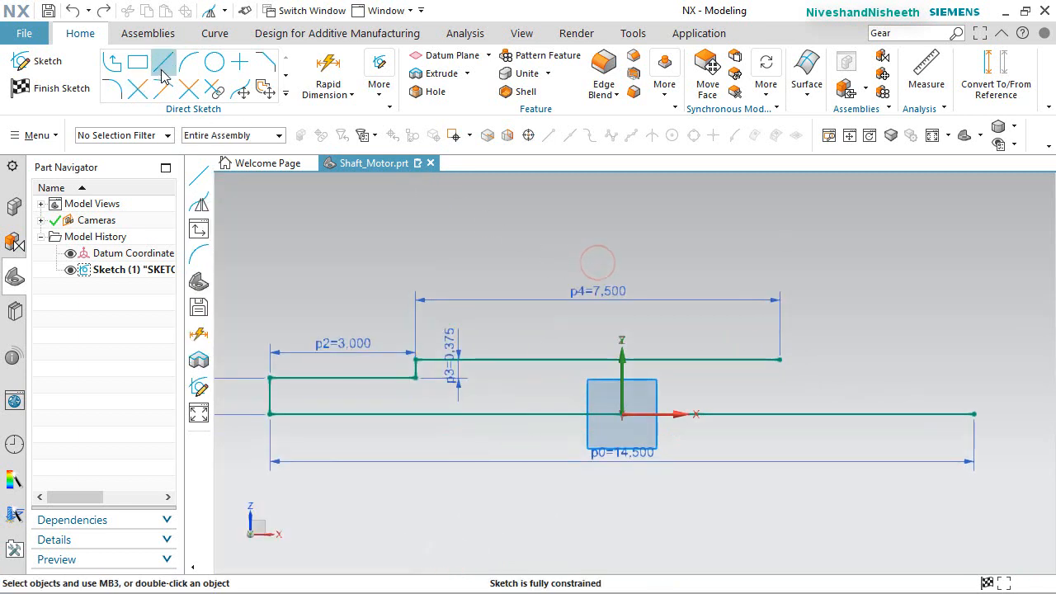
From the right end of the 7.5 in line, draw a line 0.4 in down and a horizontal line 1.5 in right
click(792, 350)
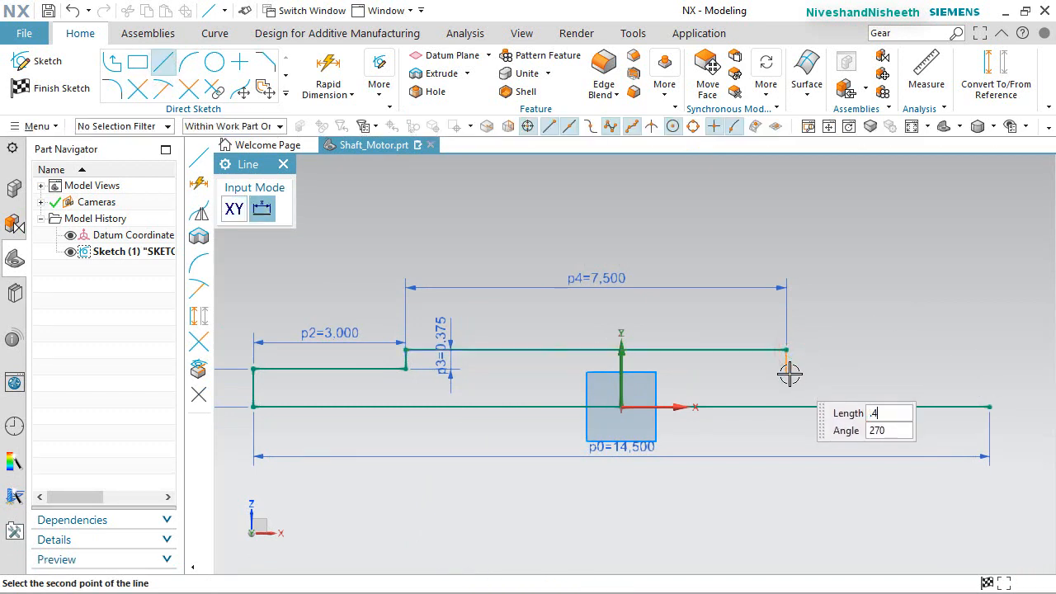
text(0.4)
key(Return)
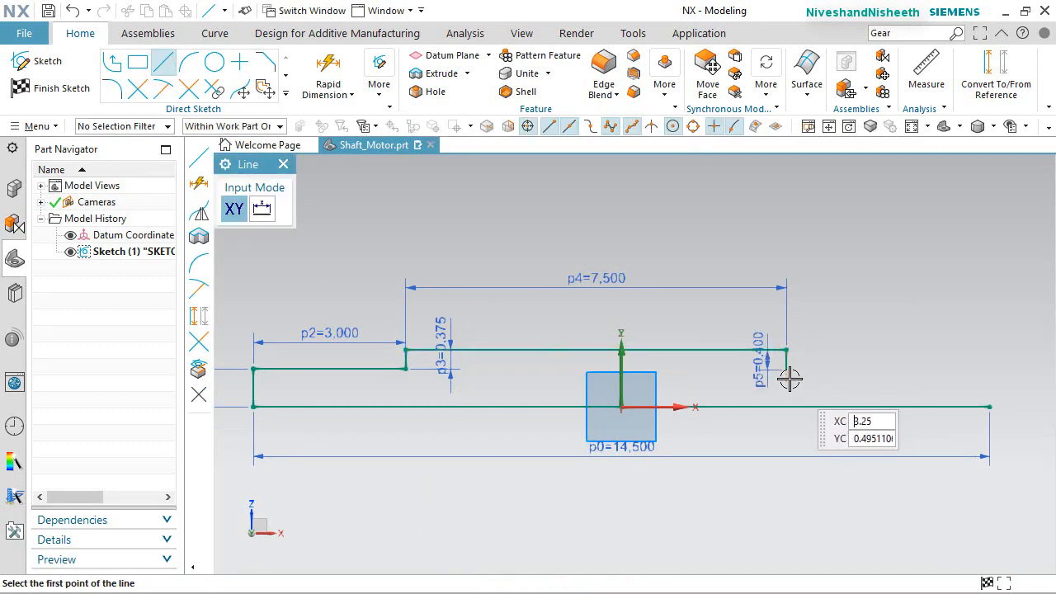
click(785, 367)
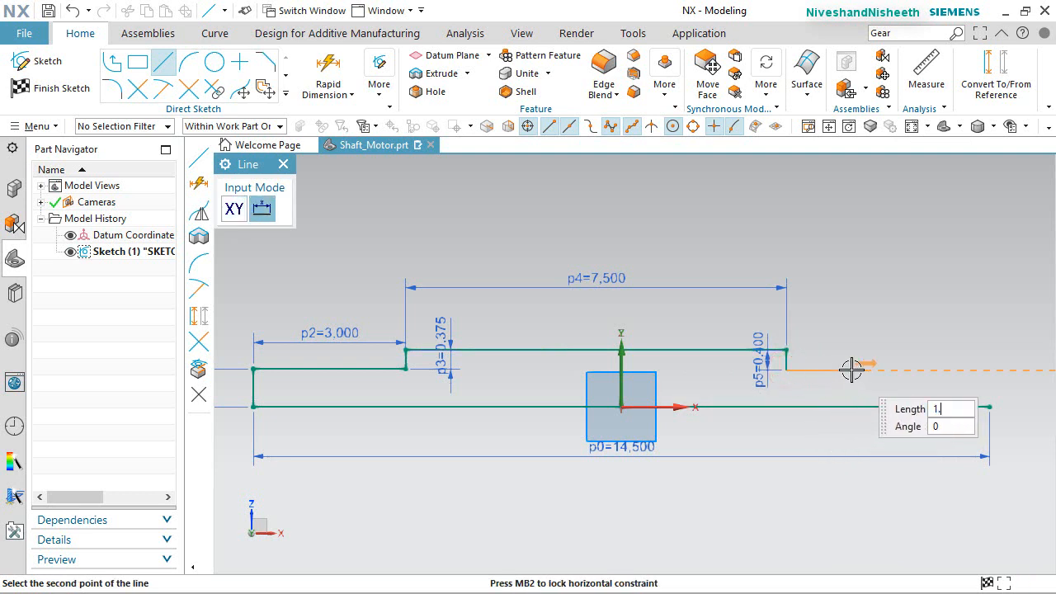
key(Return)
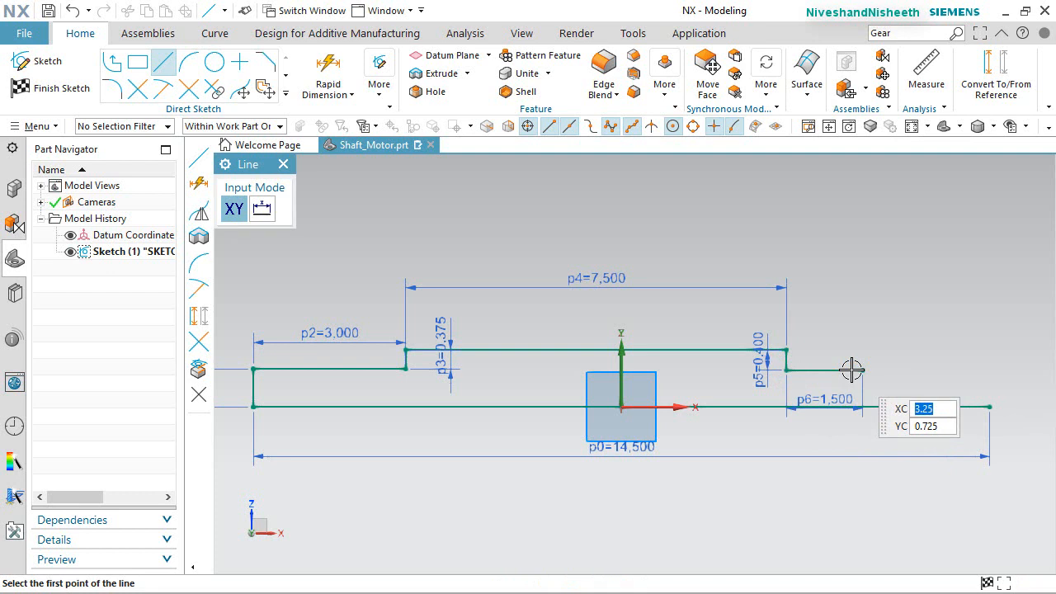
From the right end of the 1.5 in line, draw a vertical line about 0.25 in down
scroll(729, 357, down, 2)
scroll(899, 389, up, 2)
scroll(878, 360, up, 1)
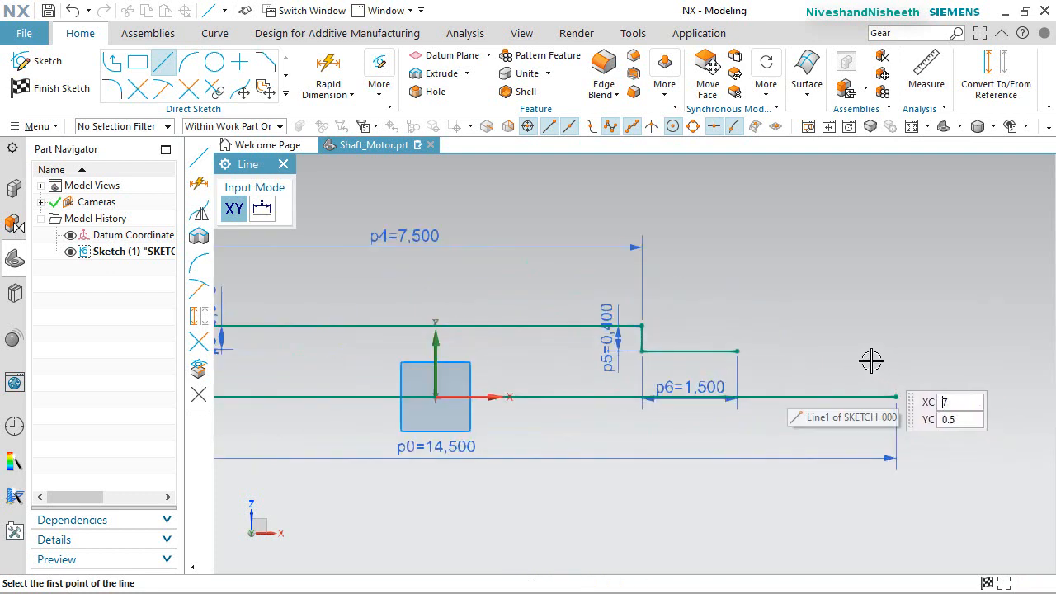
click(740, 351)
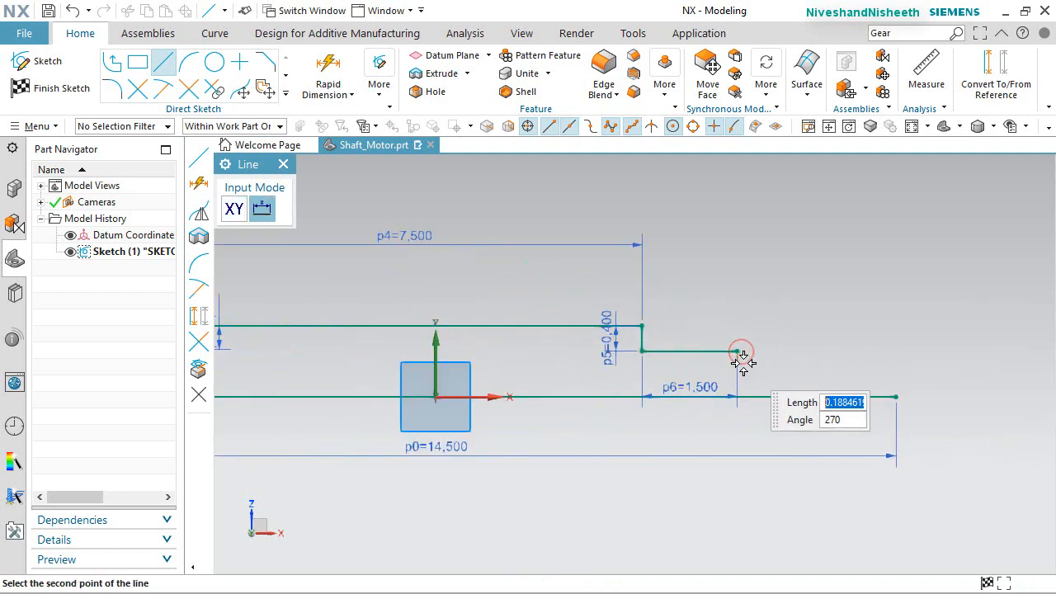
scroll(742, 361, up, 1)
click(739, 368)
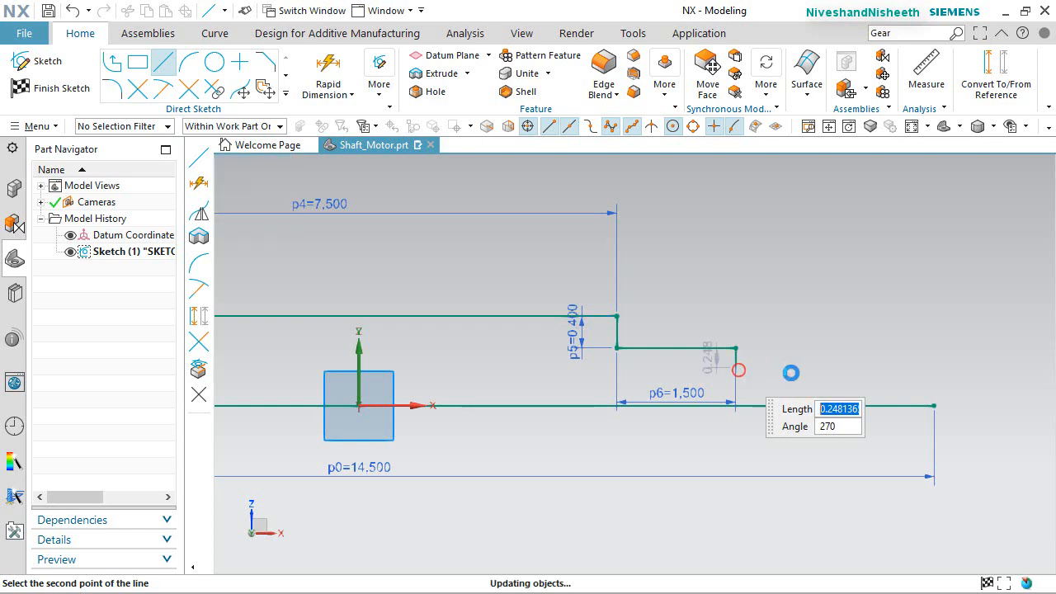
click(737, 367)
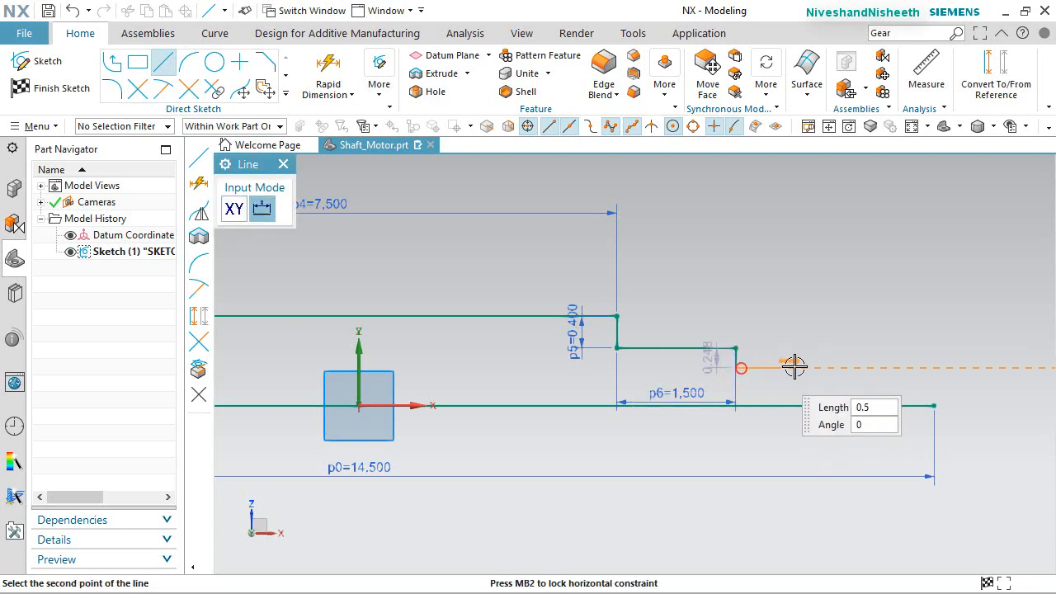
Draw a horizontal line 2.5 in right from the small drop and close the profile with a vertical line down to the base line's end
click(933, 368)
click(934, 368)
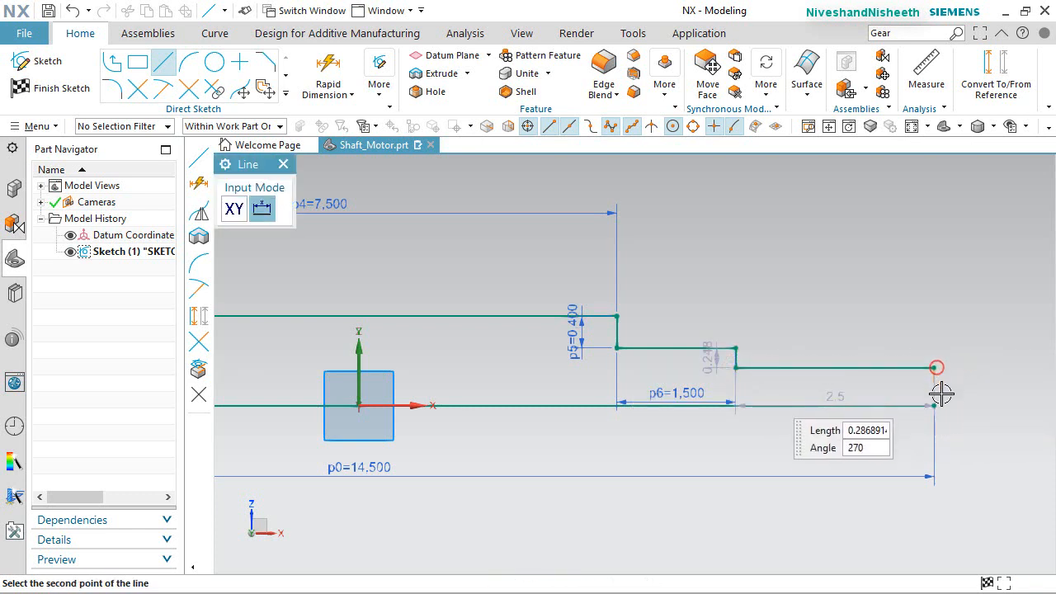
click(937, 403)
right_click(894, 302)
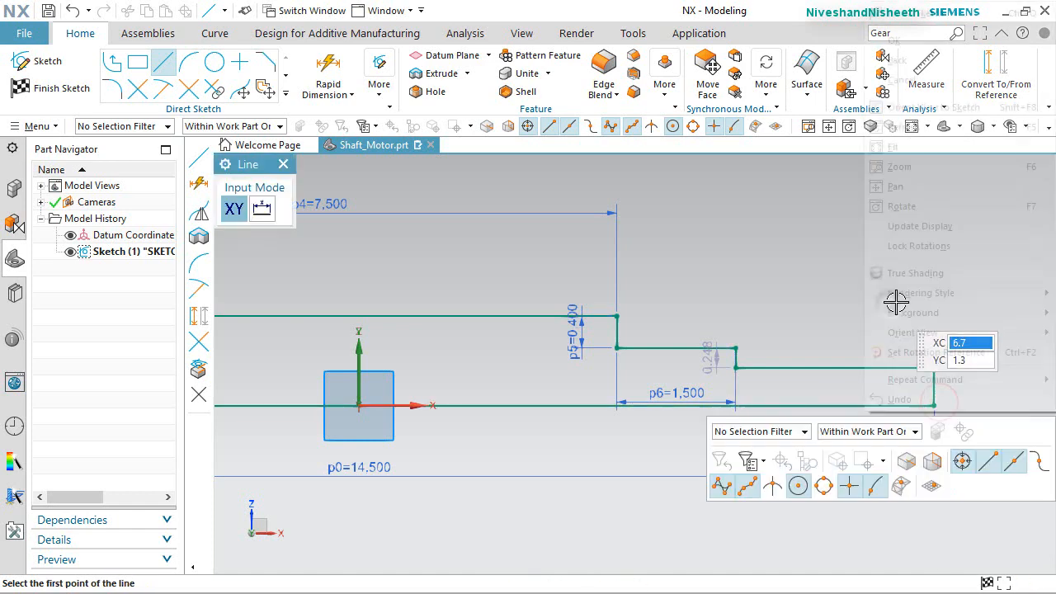
click(893, 41)
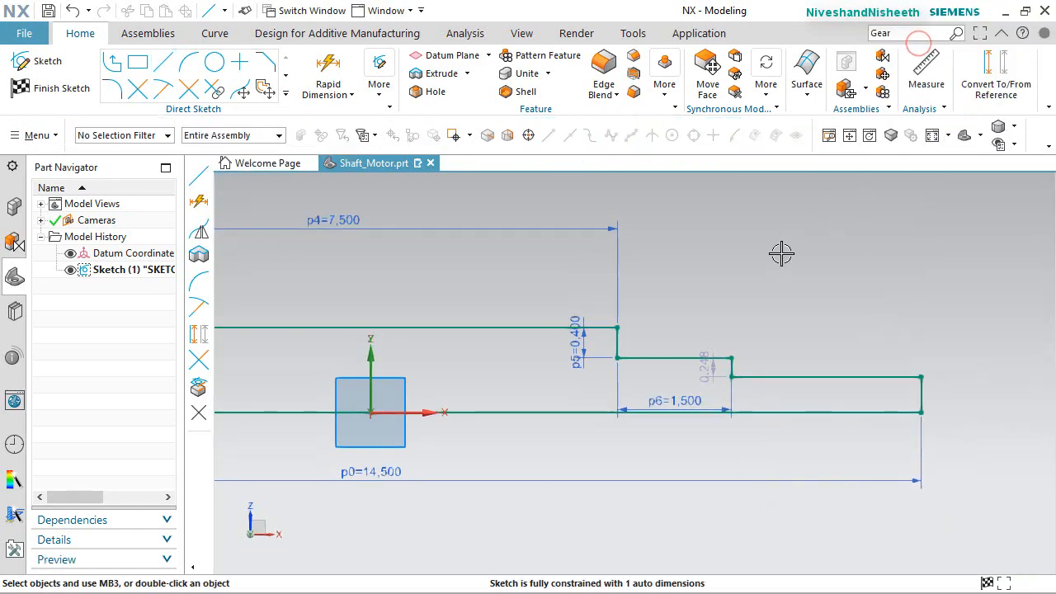
Set the height of the small drop at the end of the 1.5 in step to 0.1 in
click(745, 318)
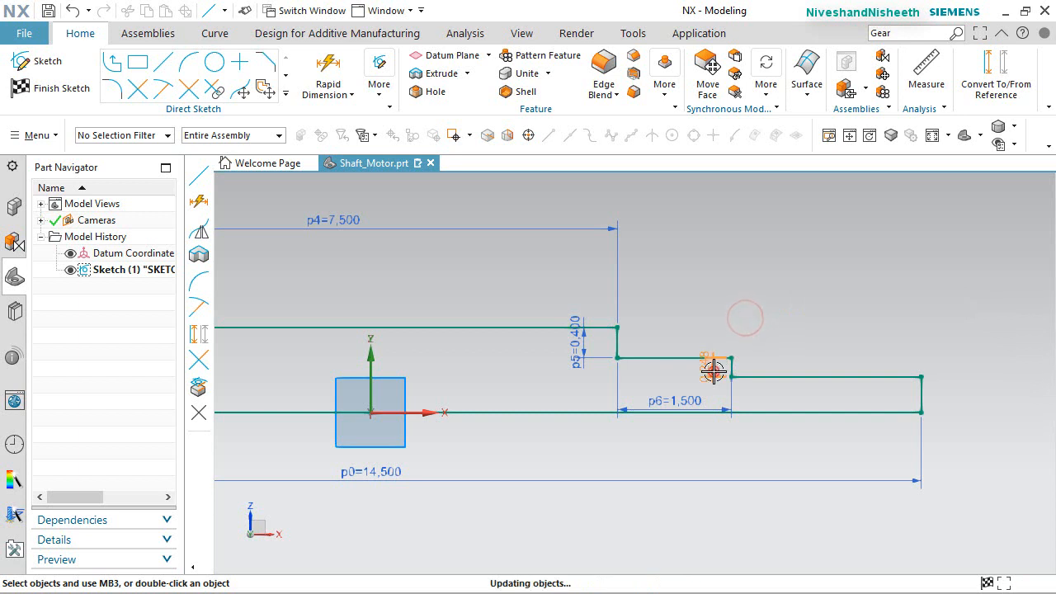
double_click(713, 372)
text(.1)
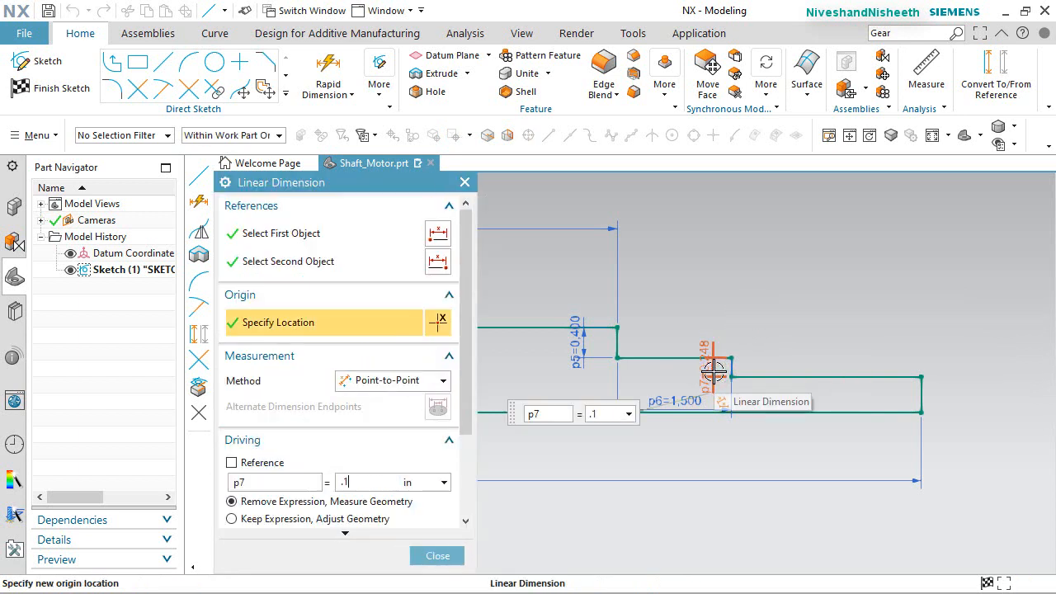
key(Return)
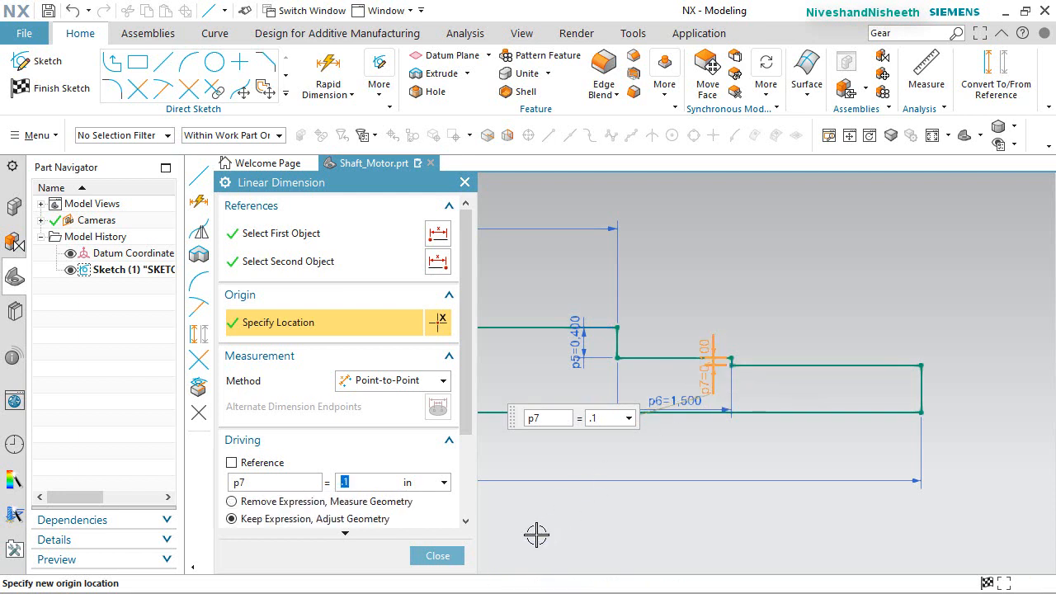
click(442, 558)
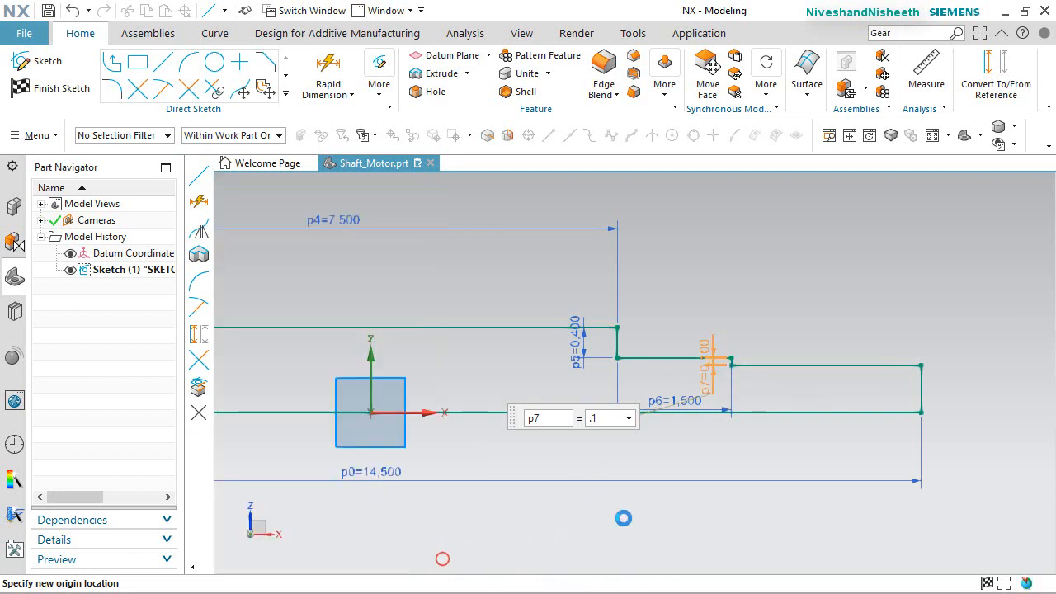
click(825, 519)
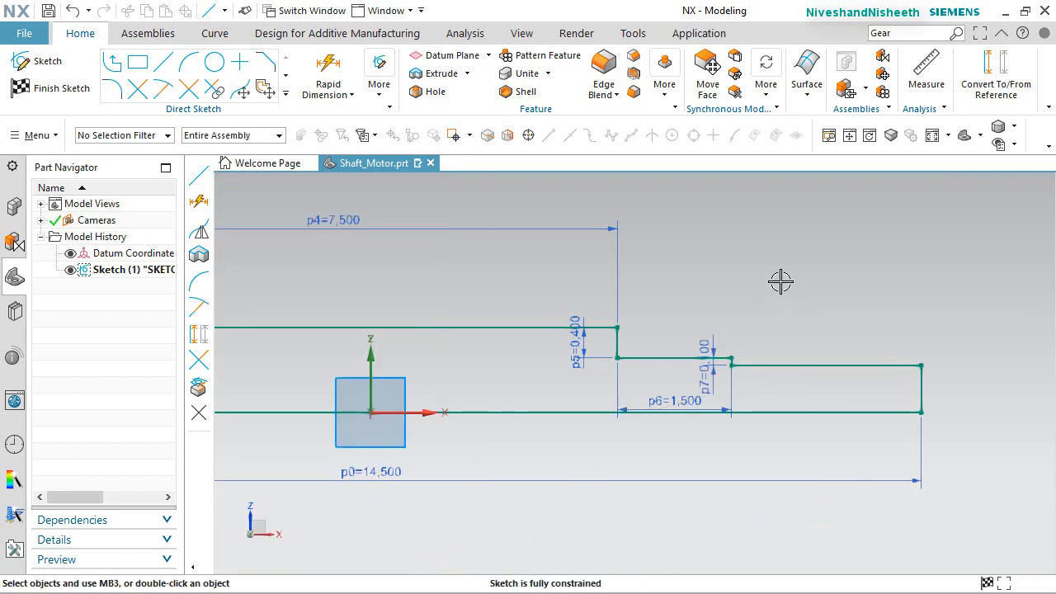
Try to add a length dimension above the profile's last horizontal line and undo it
click(328, 67)
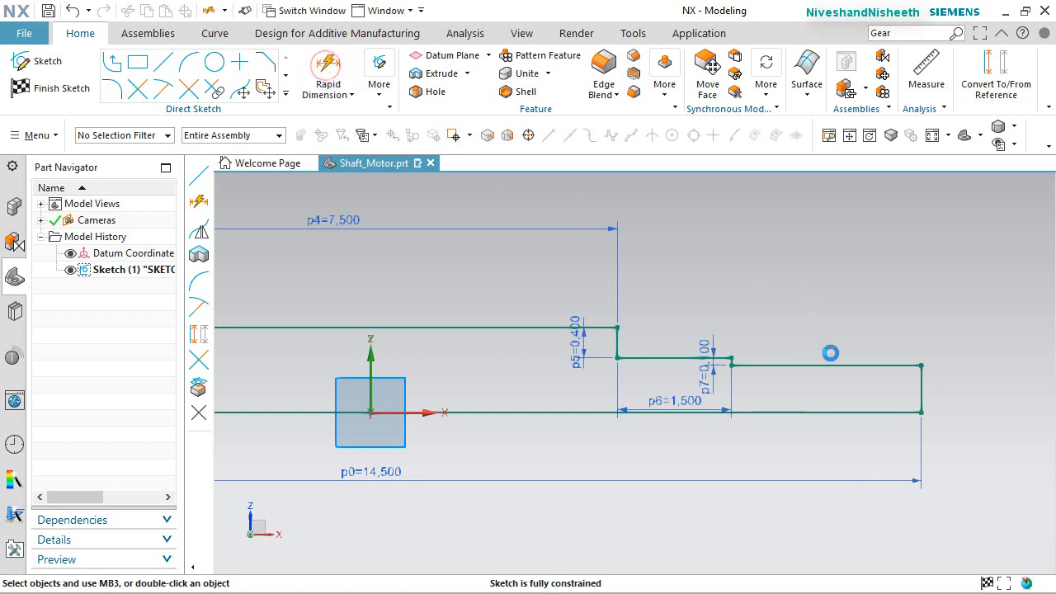
click(840, 365)
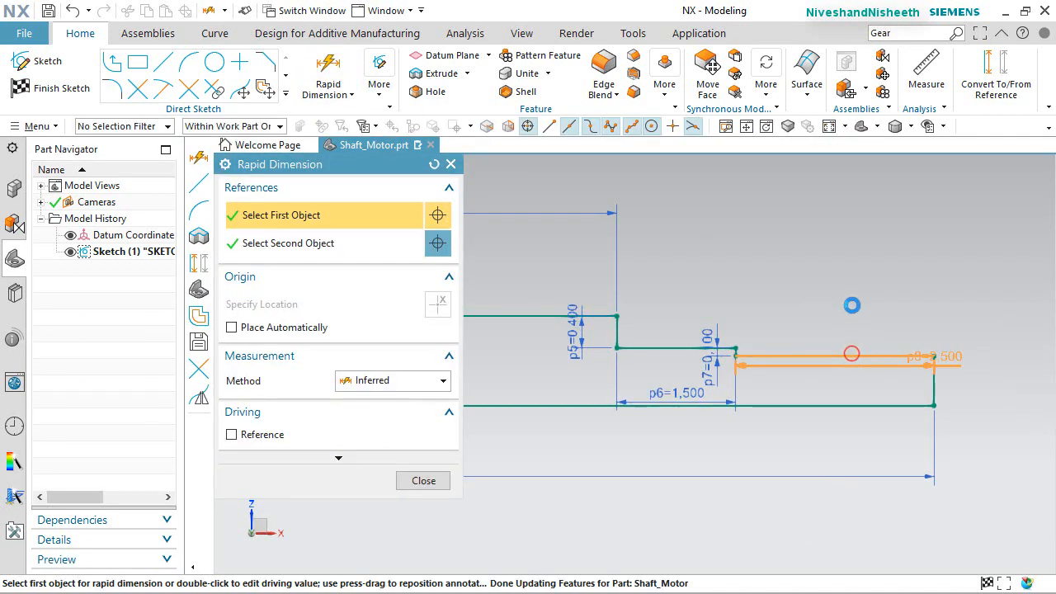
click(851, 356)
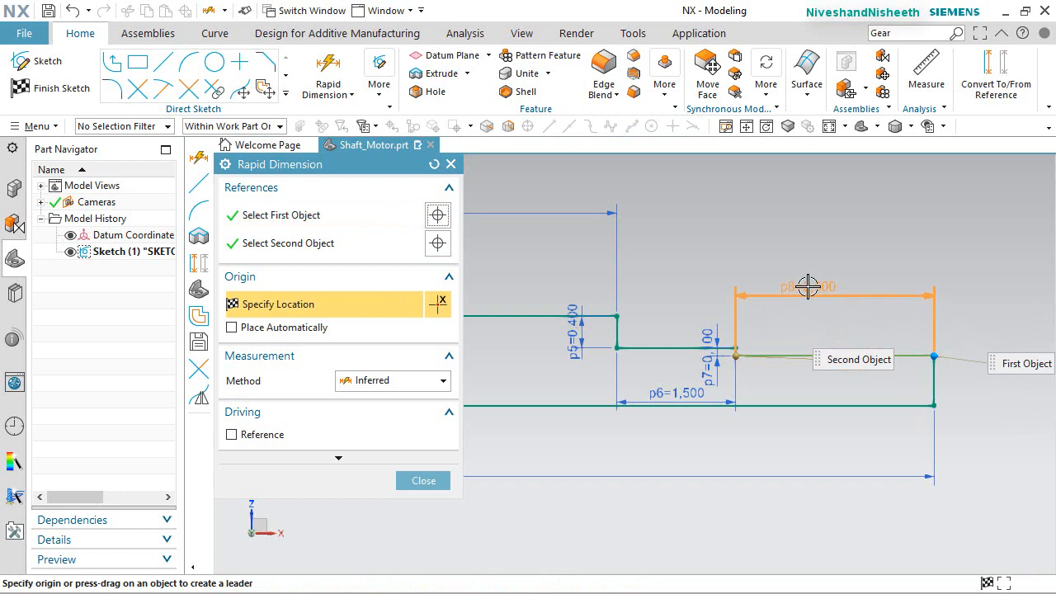
click(811, 287)
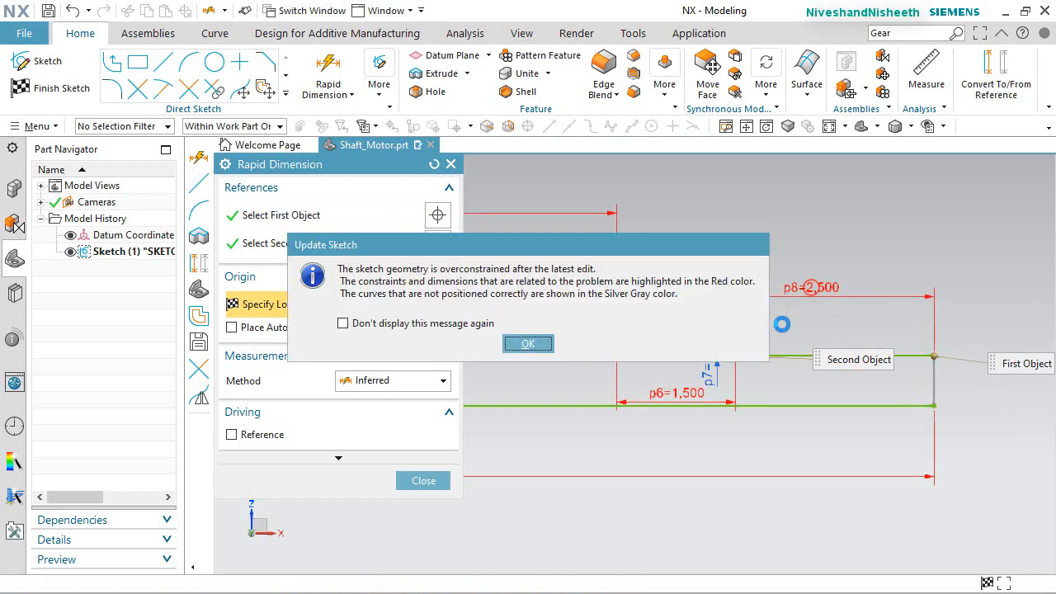
click(527, 344)
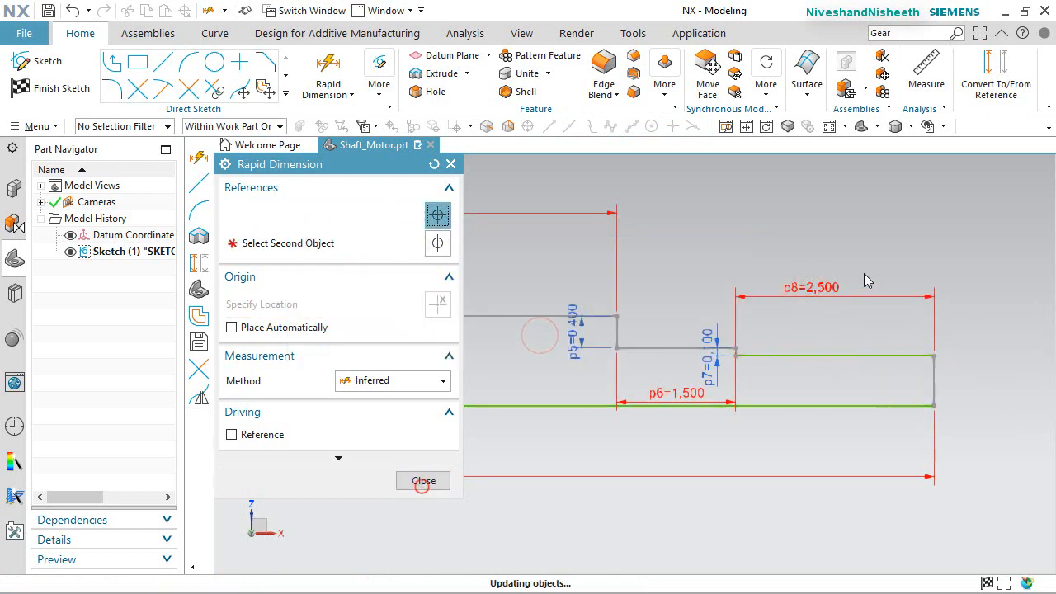
click(421, 481)
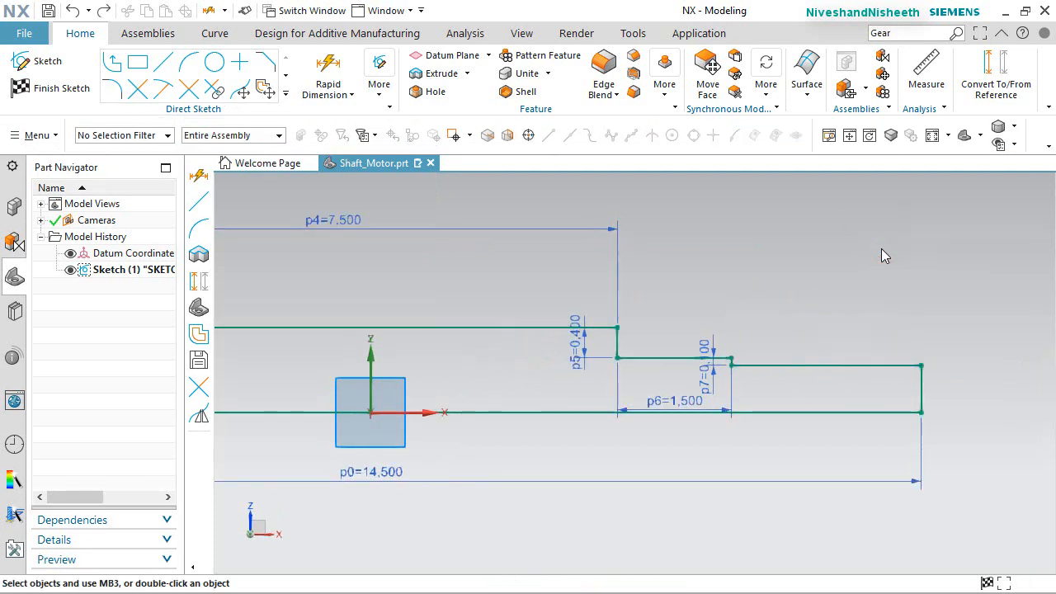
click(879, 251)
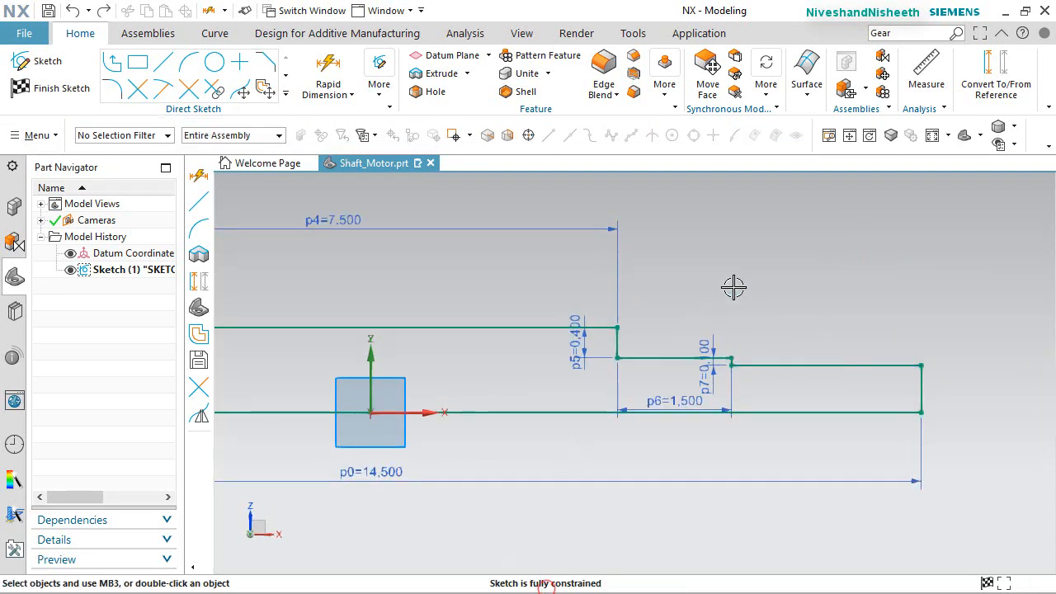
Finish the sketch and revolve the closed profile 360° about its 14.5 in base line
right_click(723, 233)
click(758, 239)
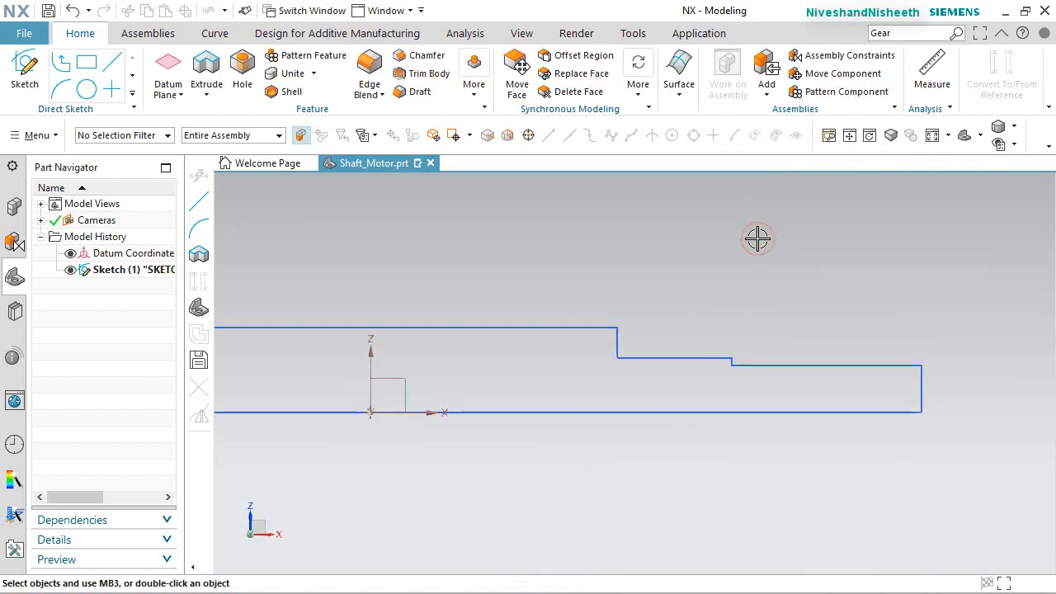
click(207, 94)
click(213, 134)
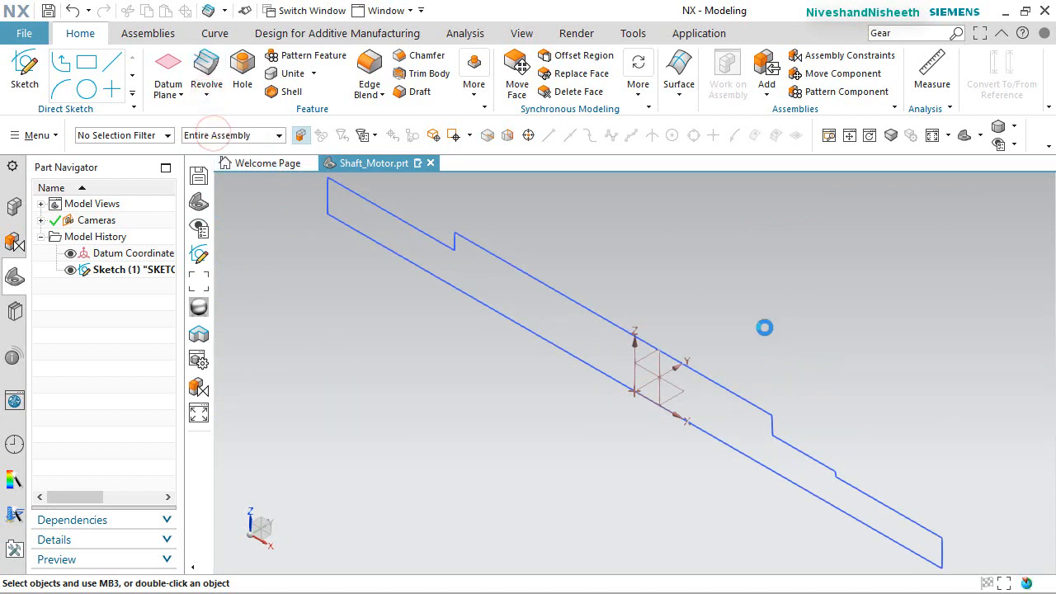
click(730, 388)
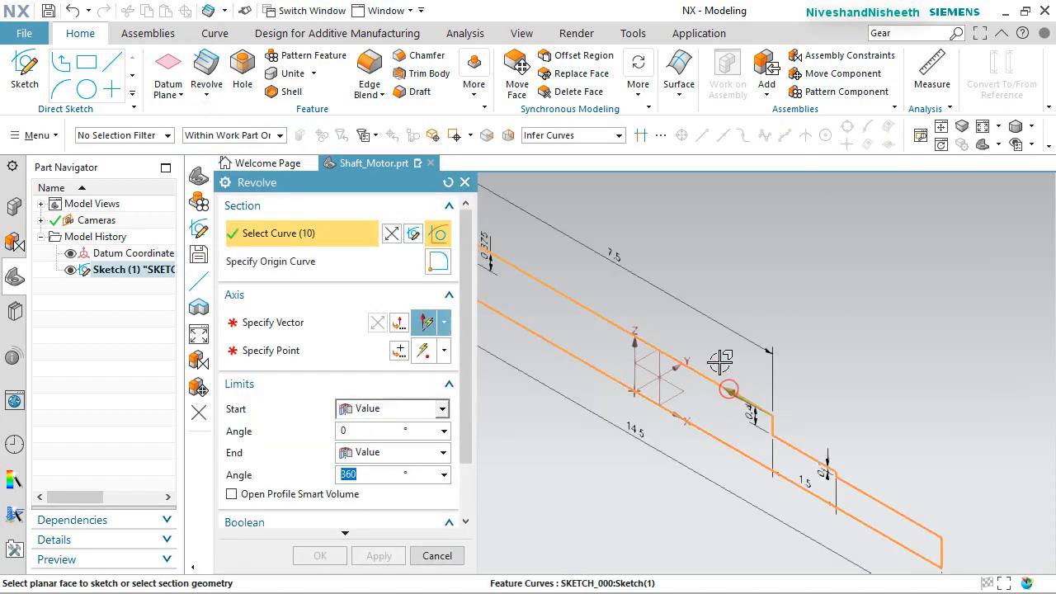
click(312, 323)
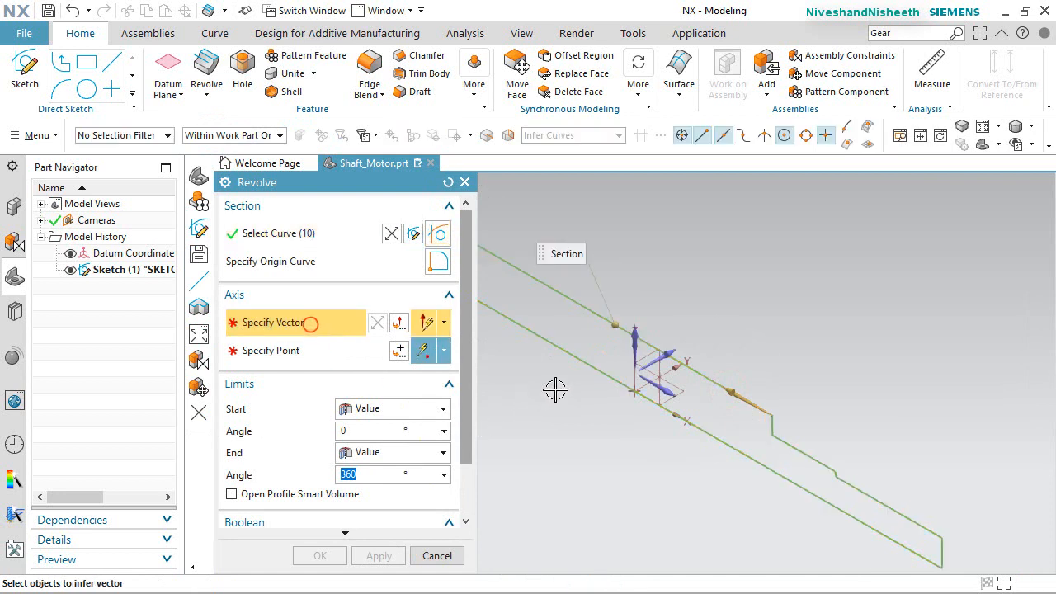
click(593, 372)
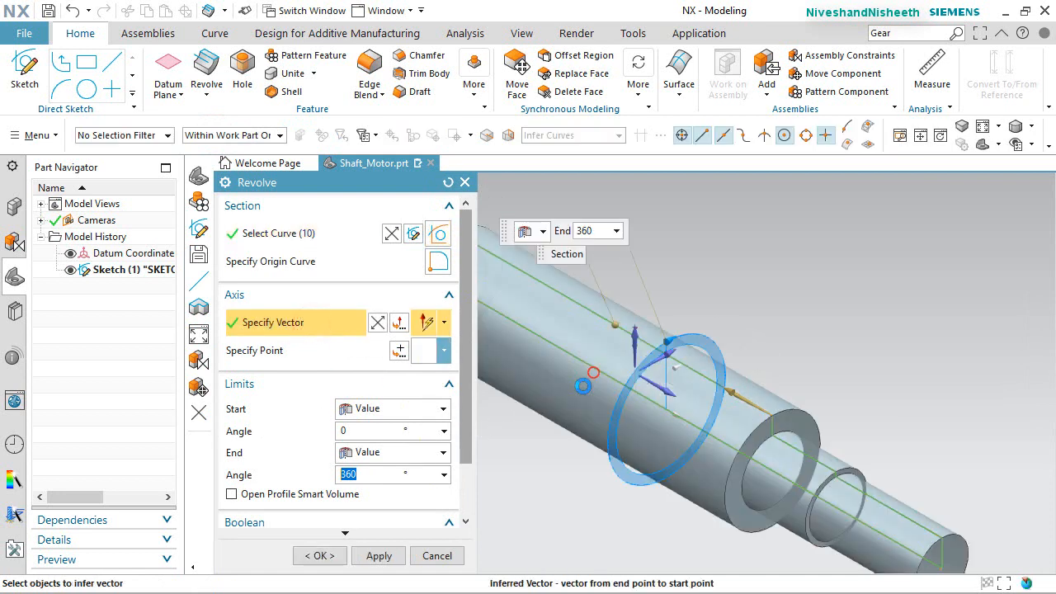
click(322, 556)
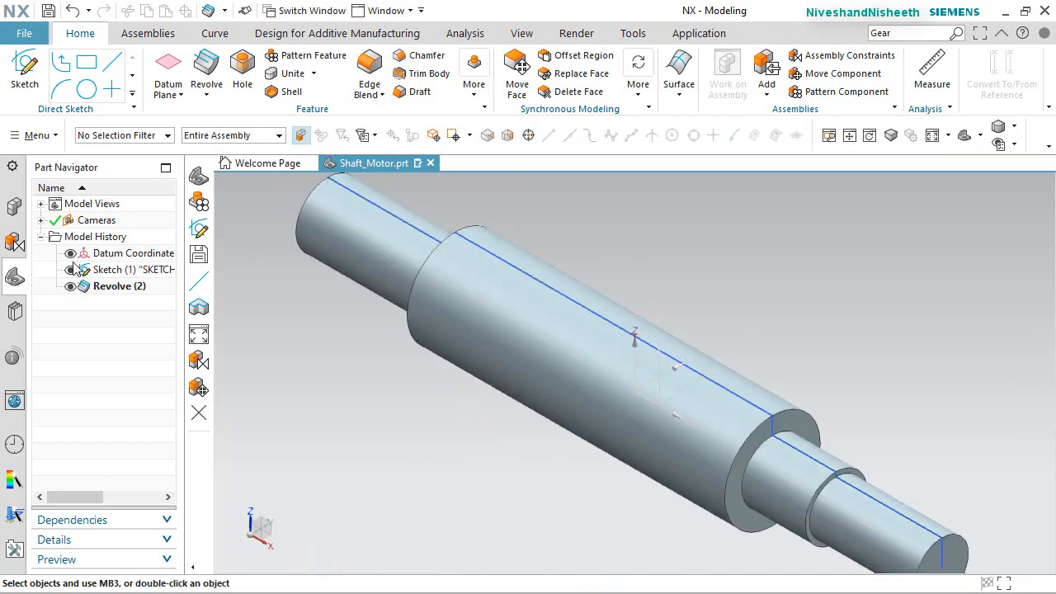
Hide the profile sketch and turn on True Shading for the revolved shaft
click(71, 270)
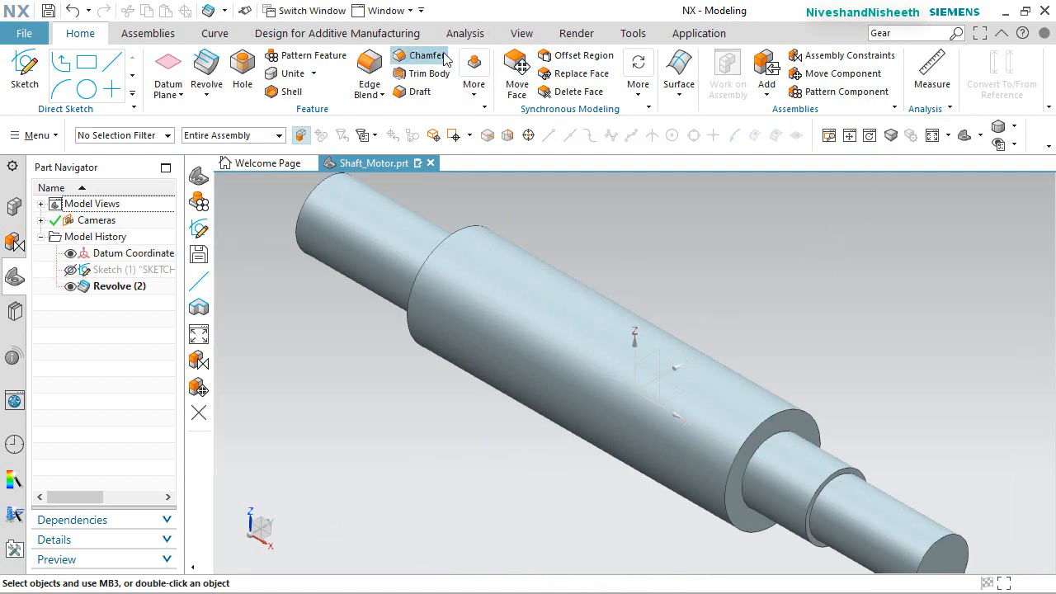
click(521, 34)
click(928, 76)
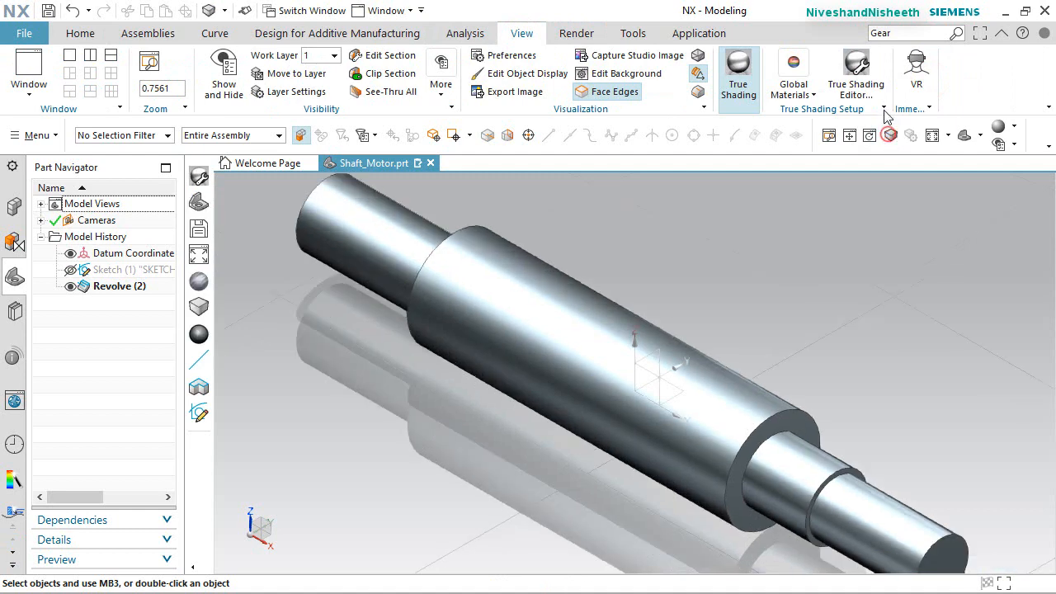
Turn off the ground plane grid, planar shadows and floor reflection in the True Shading settings
click(863, 76)
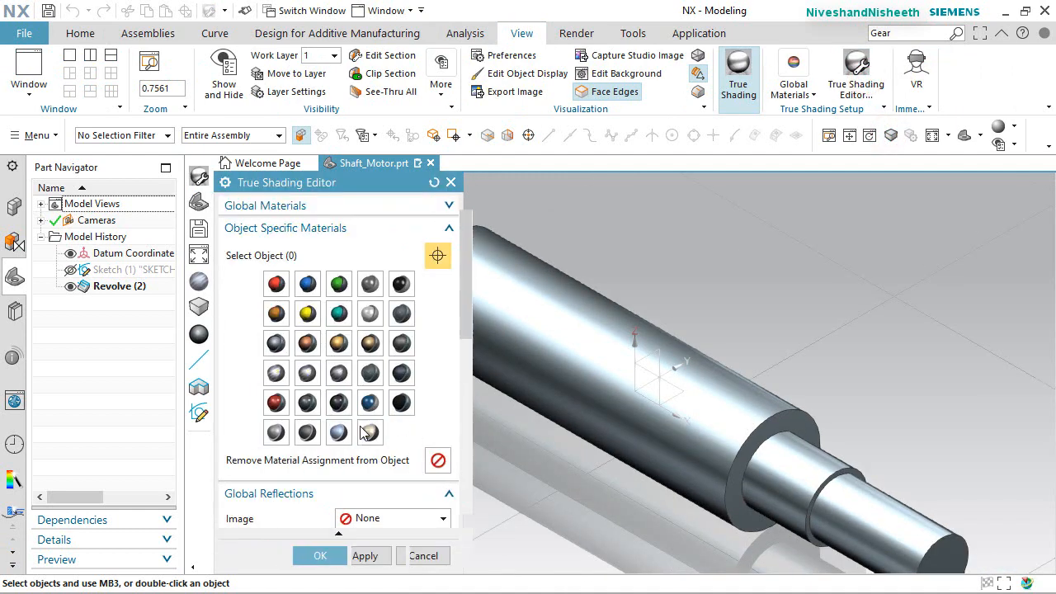
scroll(321, 470, down, 5)
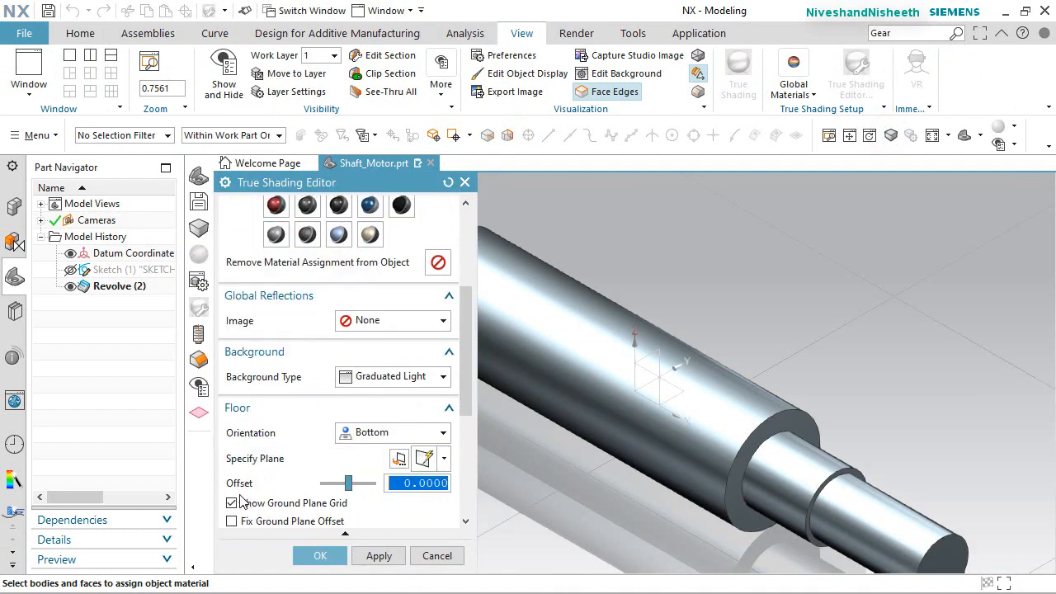
click(233, 502)
scroll(236, 495, down, 3)
click(238, 466)
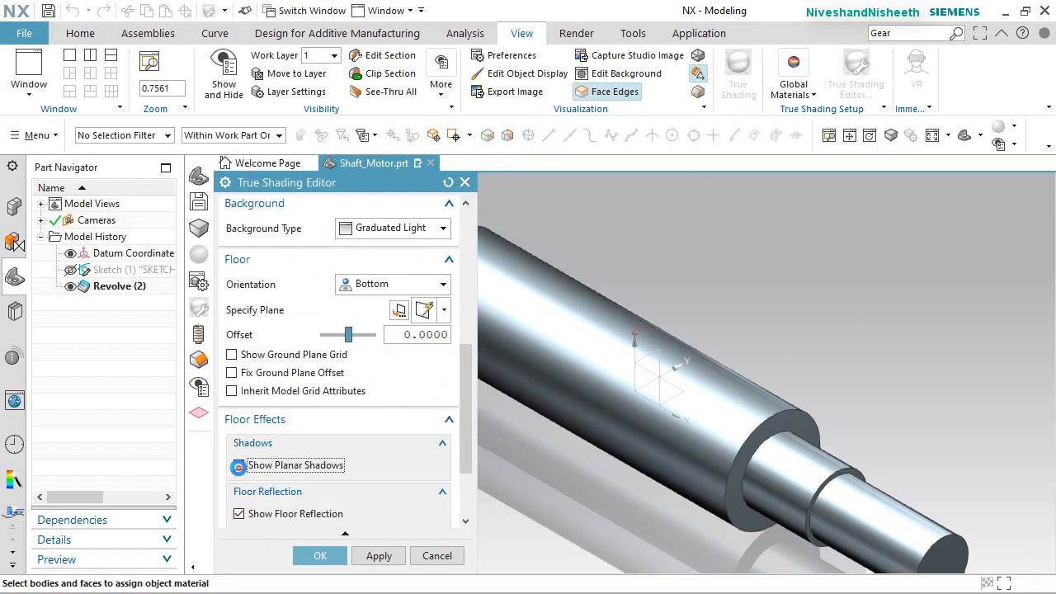
click(238, 513)
click(332, 555)
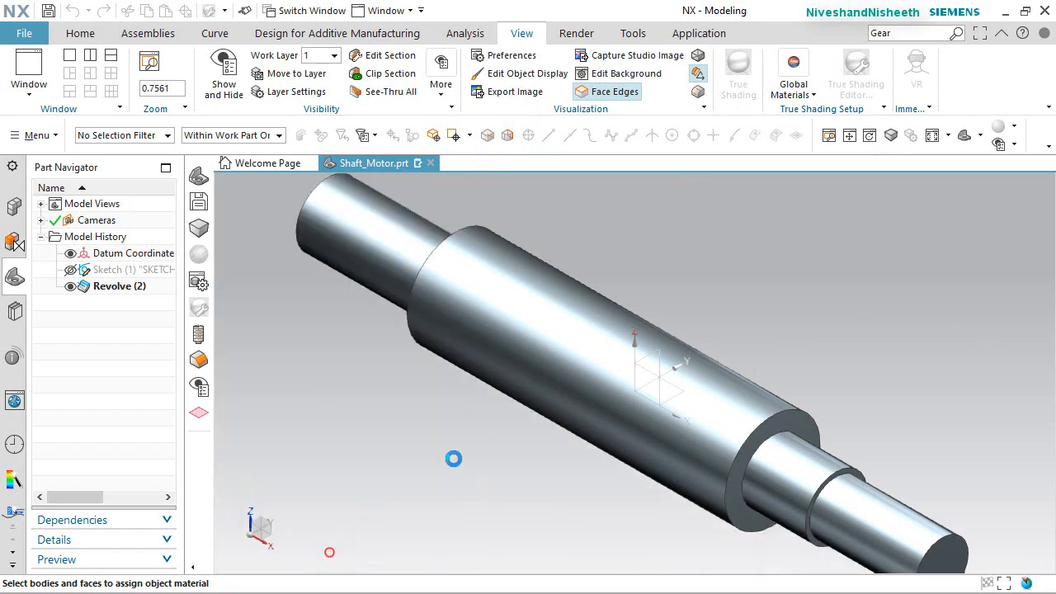
Apply a bright silver-grey metallic global material to the shaft
click(813, 97)
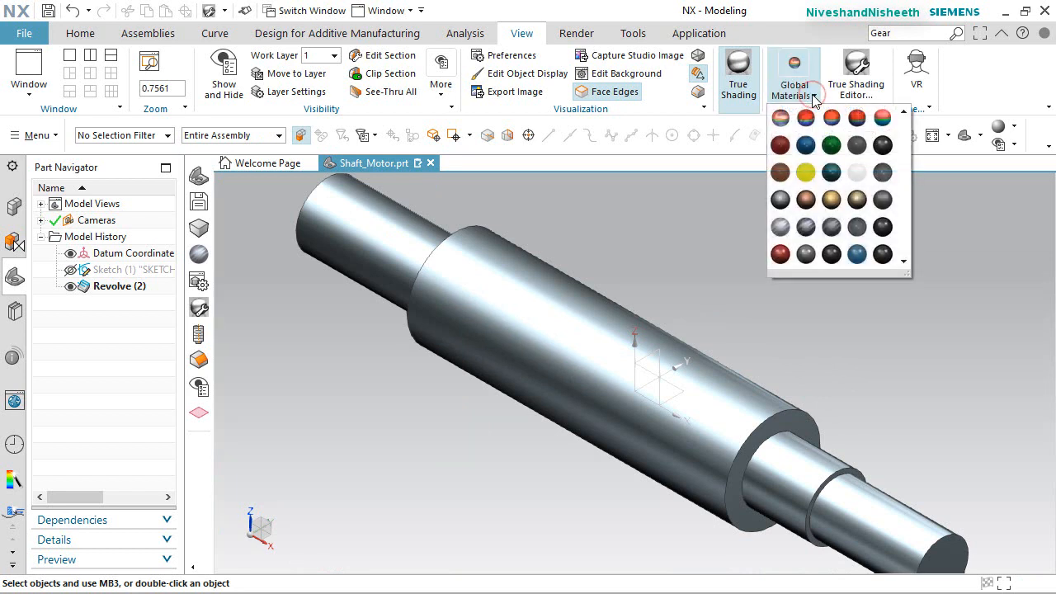
click(779, 228)
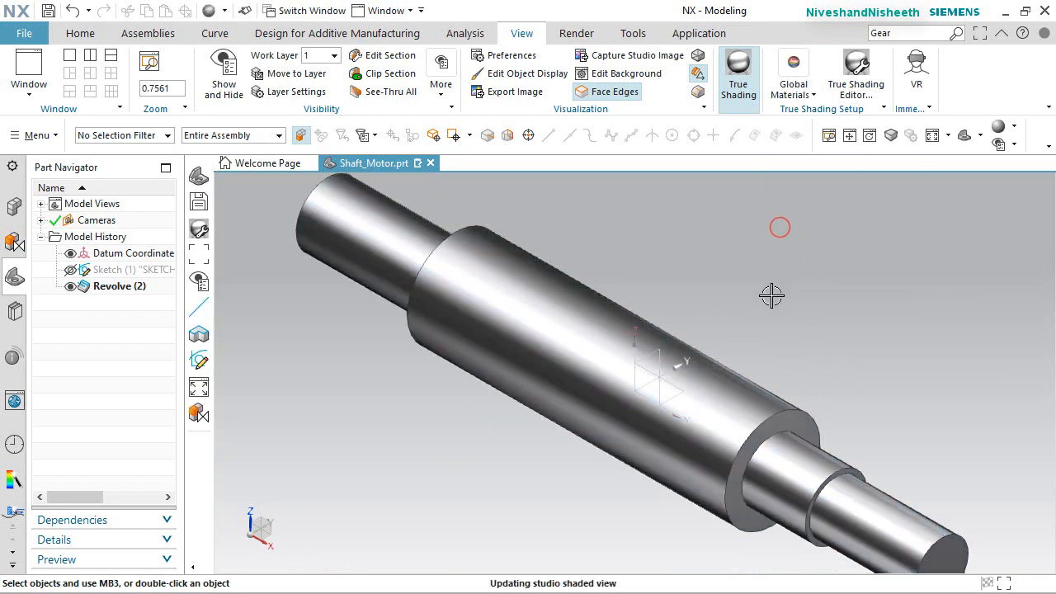
click(771, 296)
scroll(579, 387, down, 1)
middle_drag(592, 379, 618, 387)
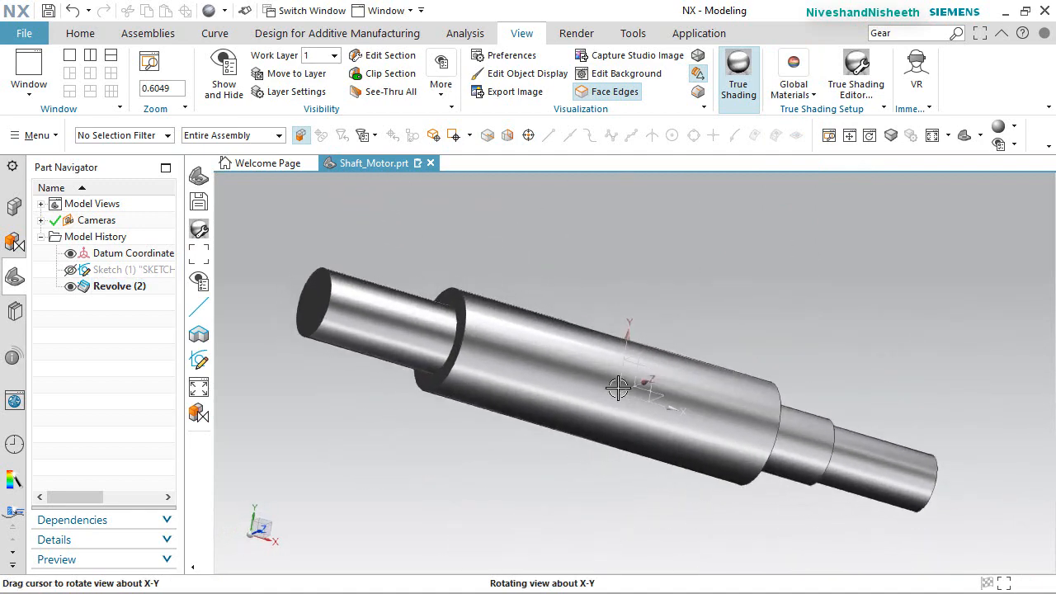
click(572, 270)
key(End)
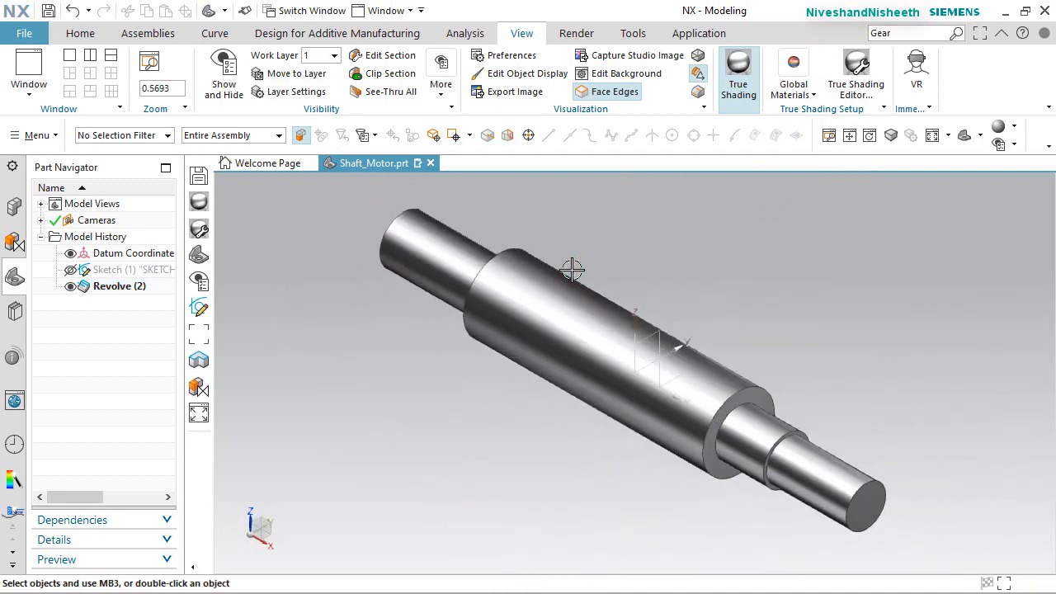
Save the revolved shaft part with its metallic appearance
key(ctrl+s)
click(82, 33)
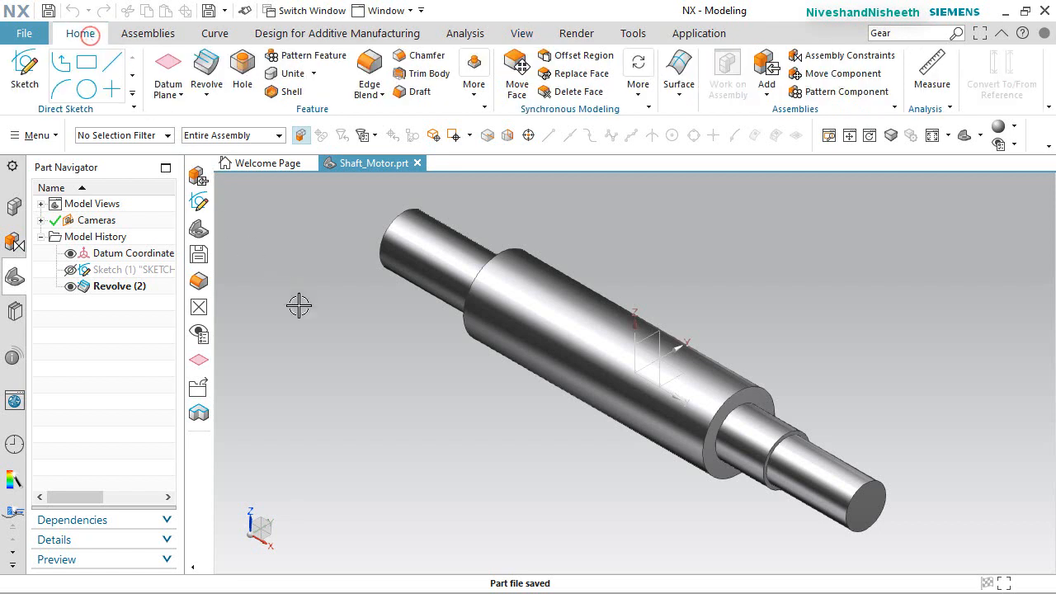
click(355, 374)
click(729, 256)
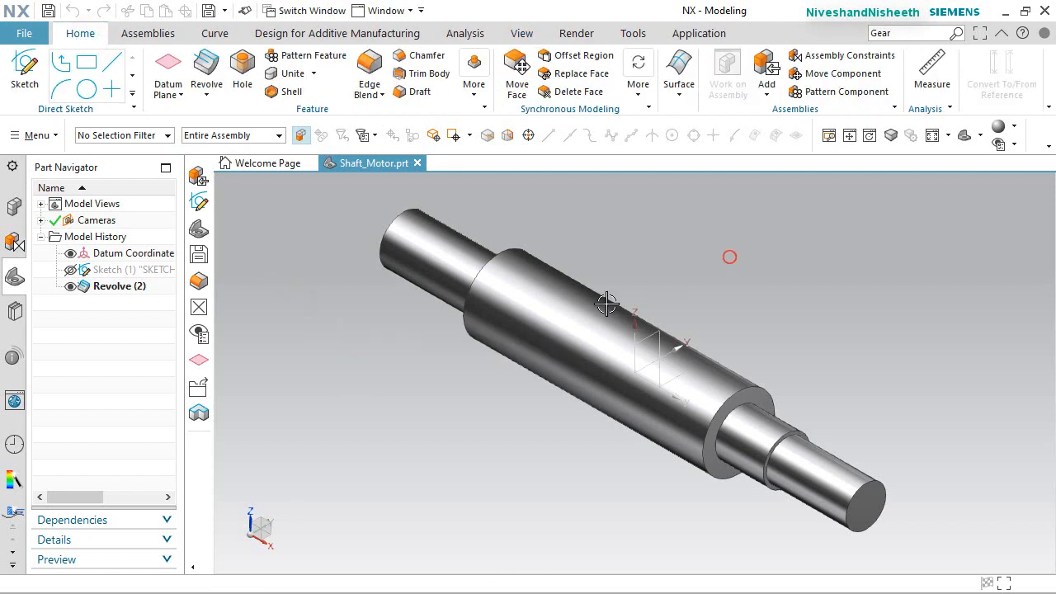
Chamfer the end edge of the longer, unstepped journal using Offset and Angle, 0.1 in distance and 45° angle
click(247, 516)
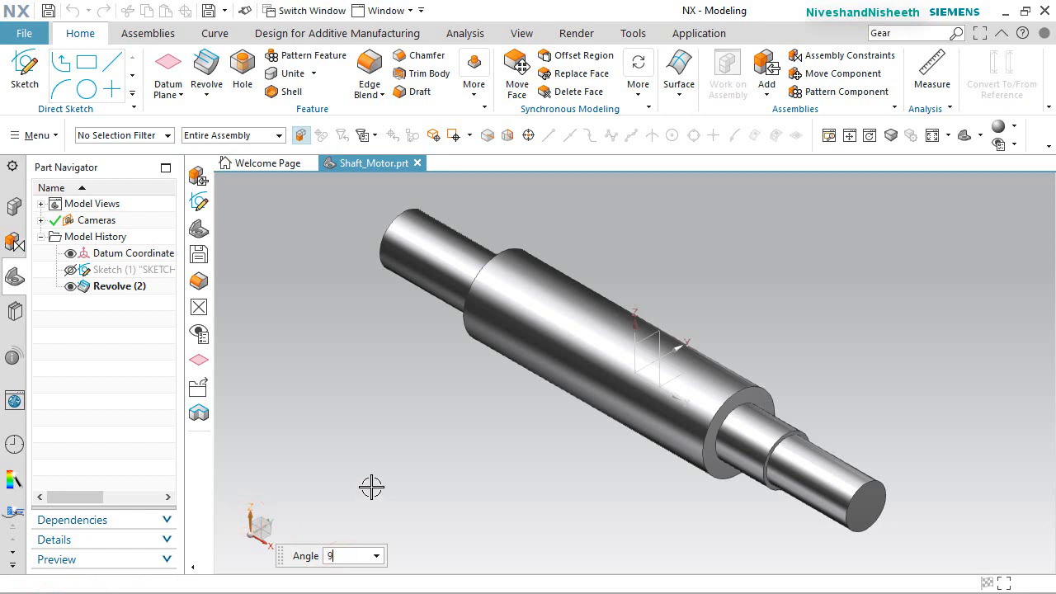
key(Return)
key(Escape)
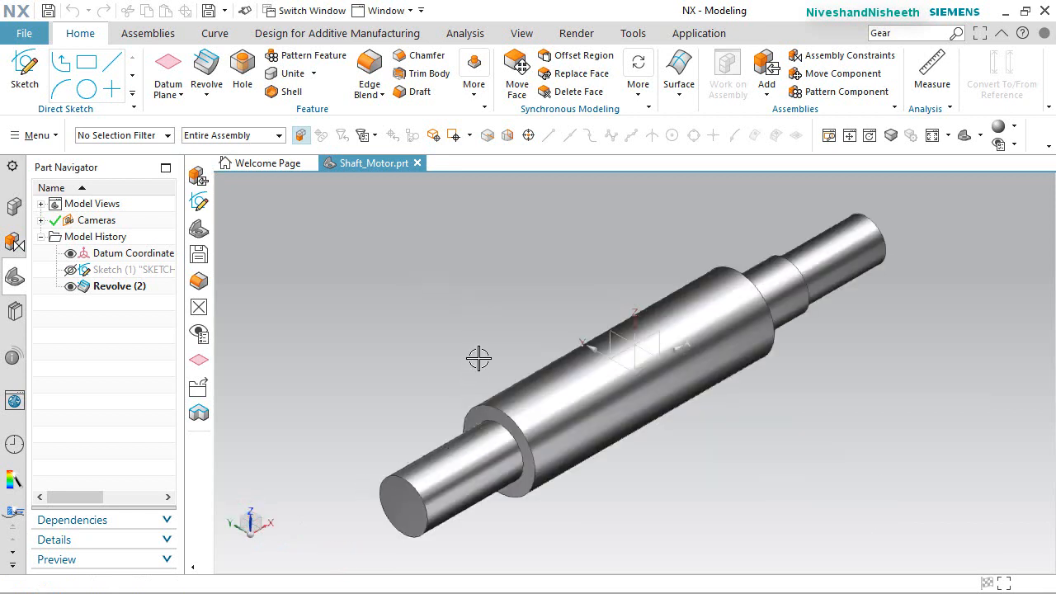
click(418, 56)
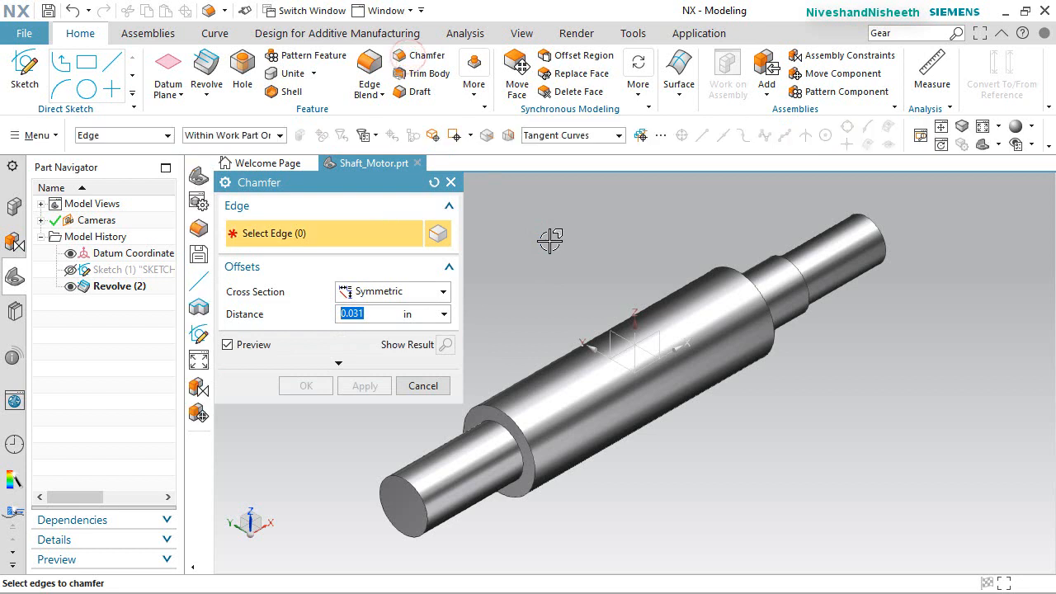
scroll(599, 238, down, 2)
click(443, 293)
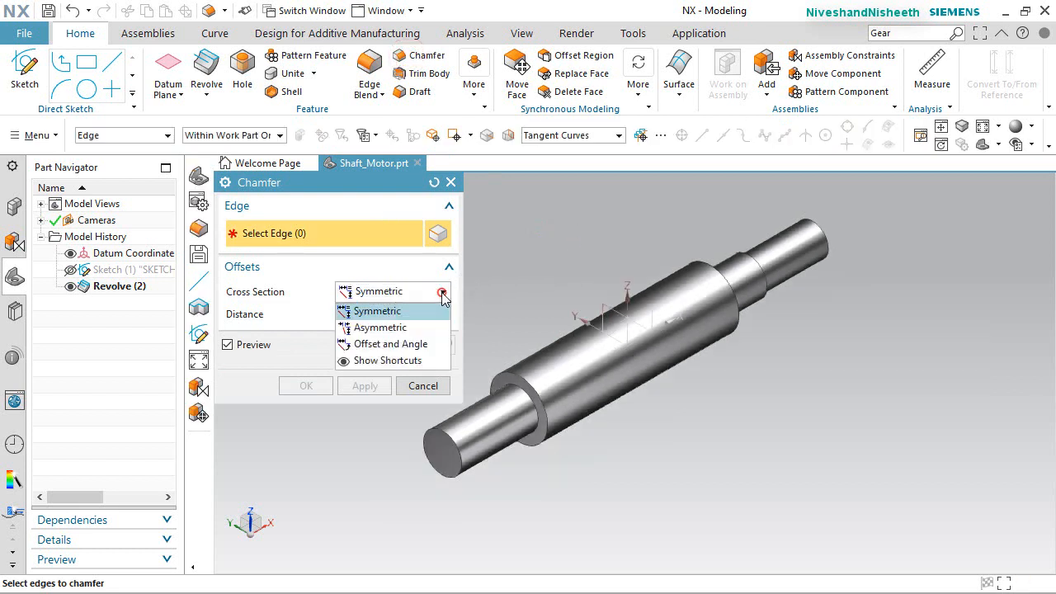
click(390, 344)
double_click(381, 316)
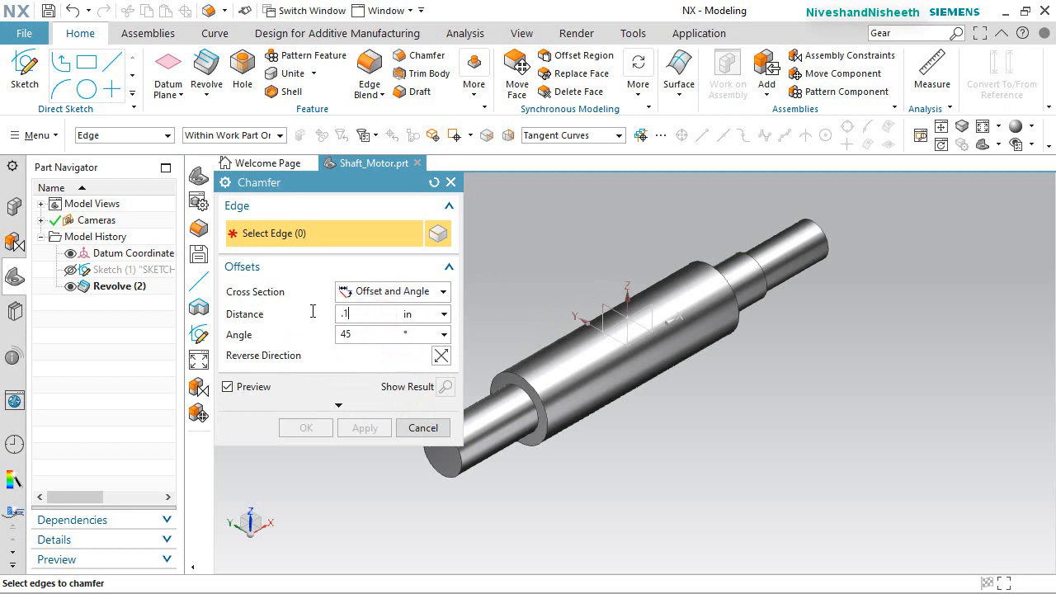
scroll(536, 527, up, 5)
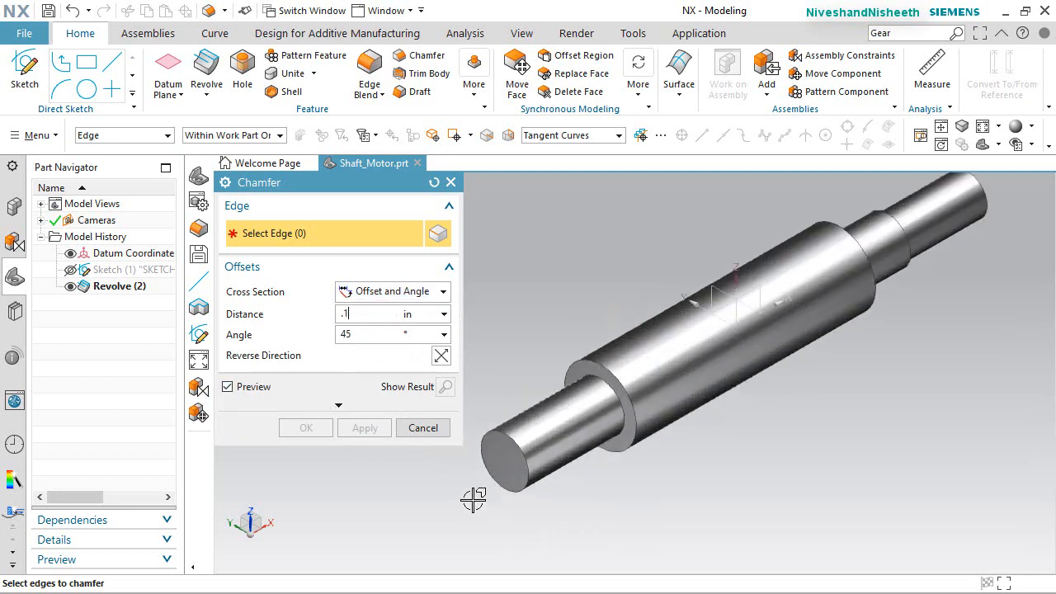
click(541, 446)
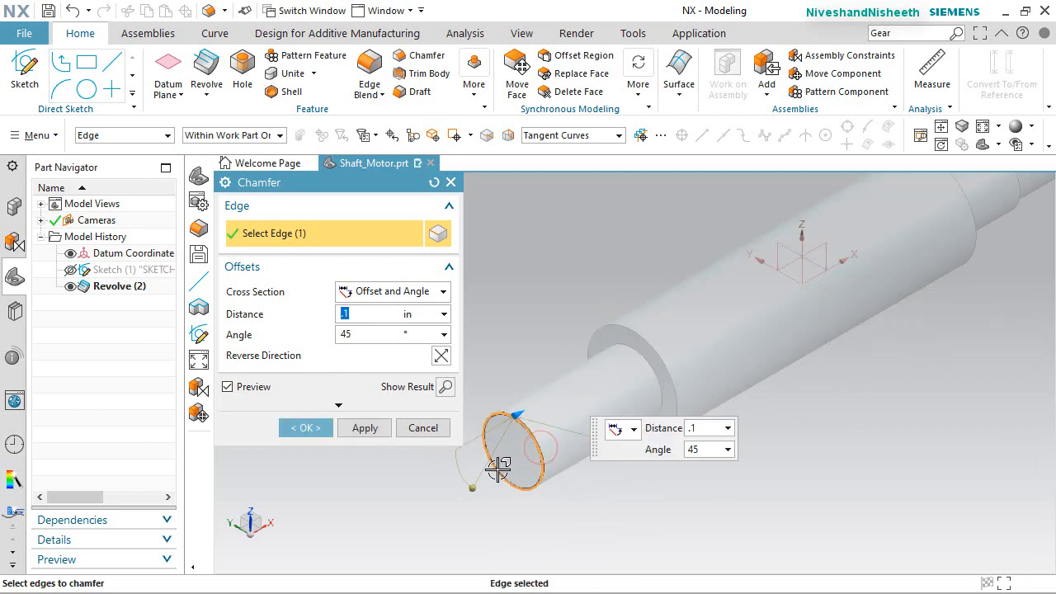
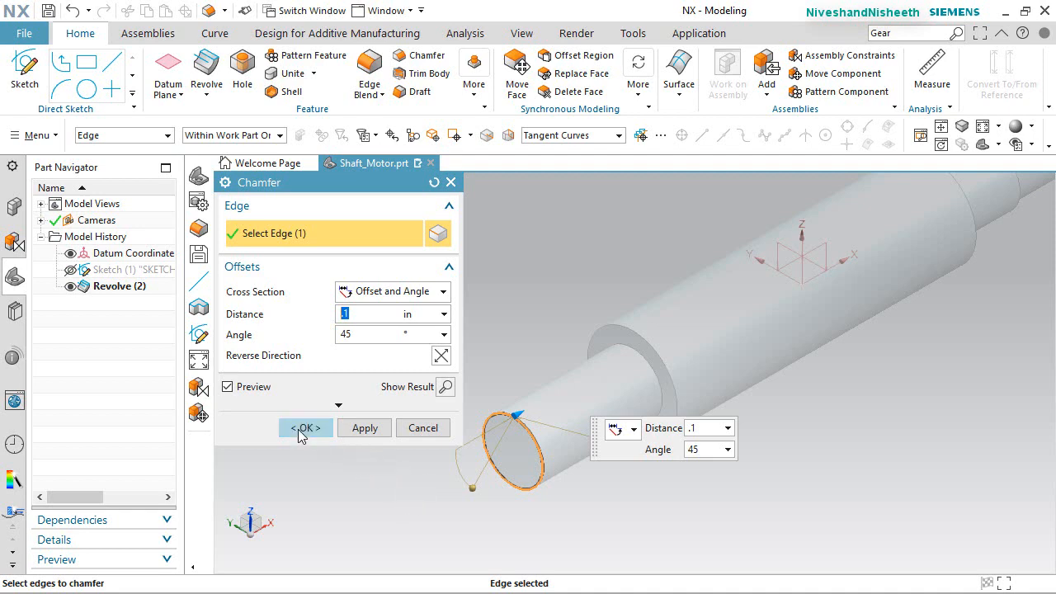
click(304, 427)
scroll(614, 394, up, 2)
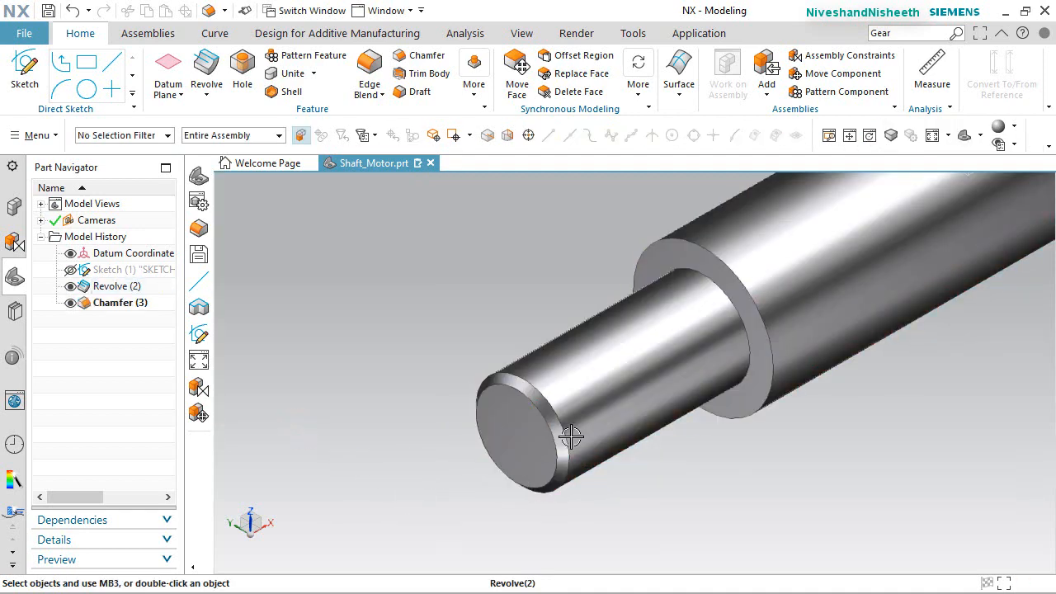
Blend the inner corner where the chamfered journal meets the large central body with a 0.1 in radius
right_click(849, 468)
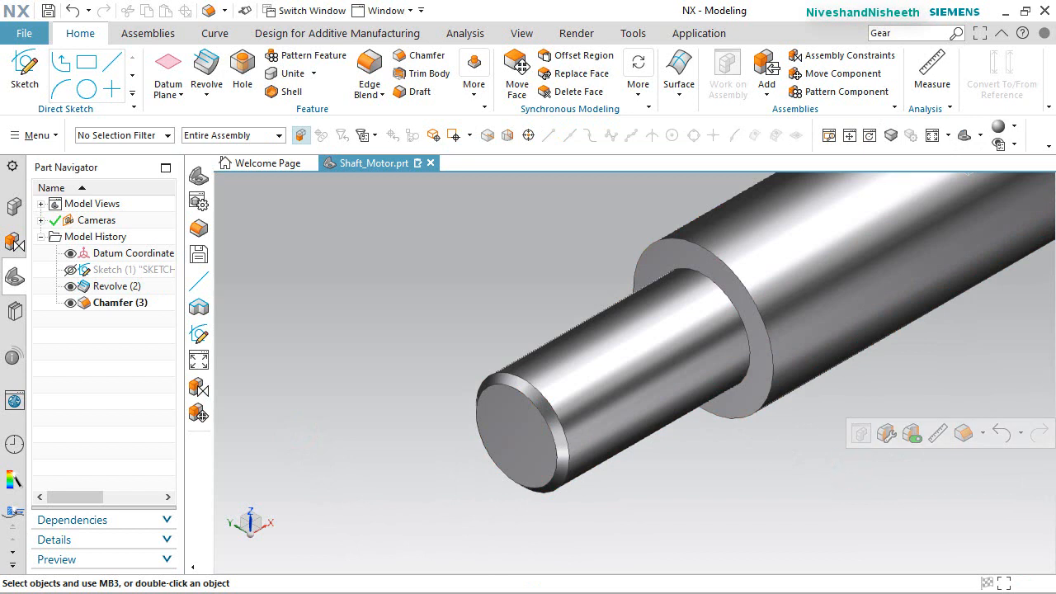
click(370, 68)
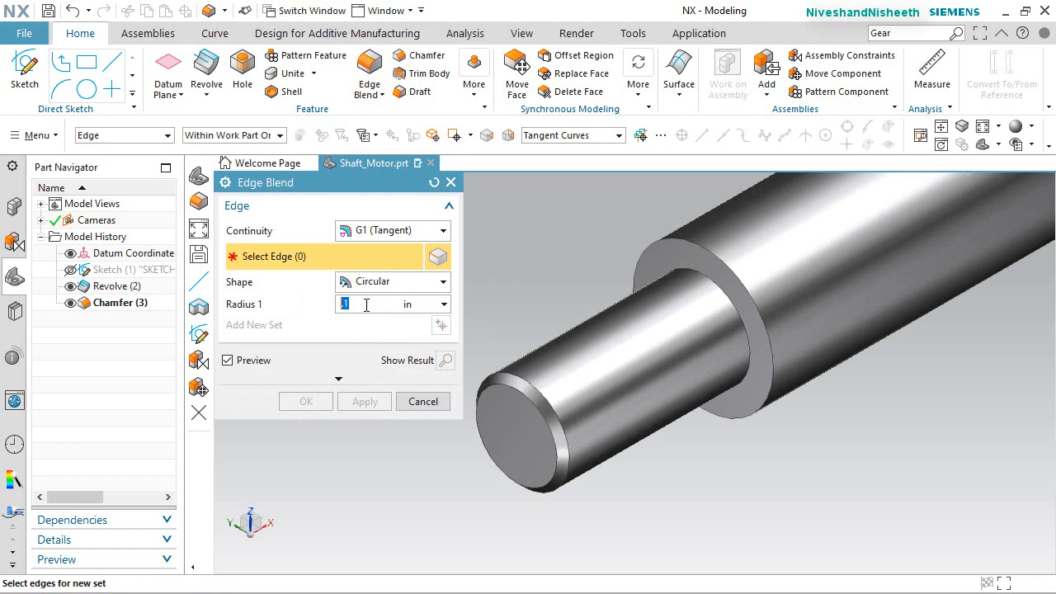
click(721, 286)
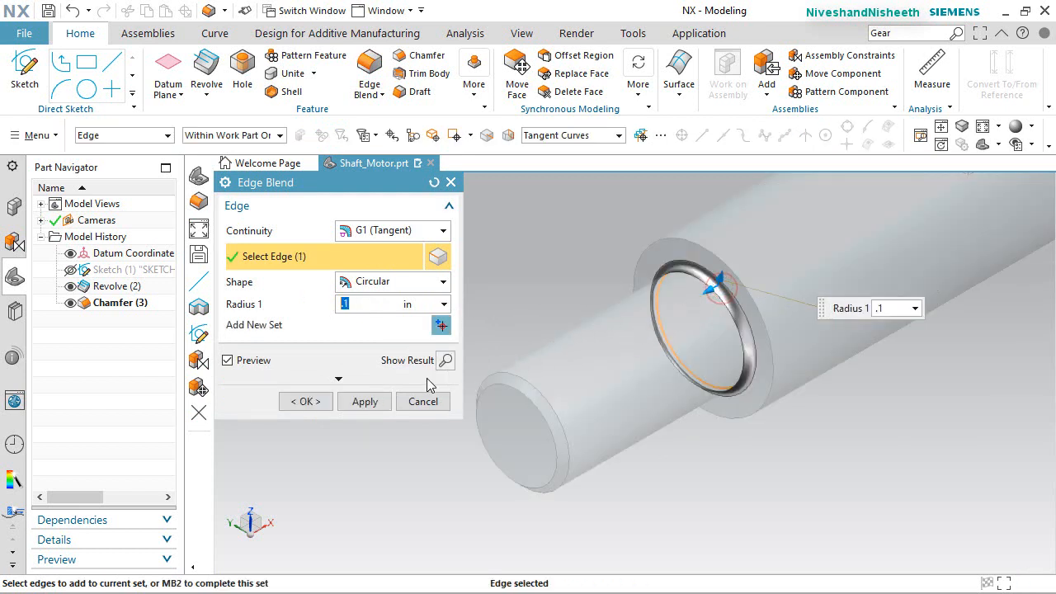
click(365, 401)
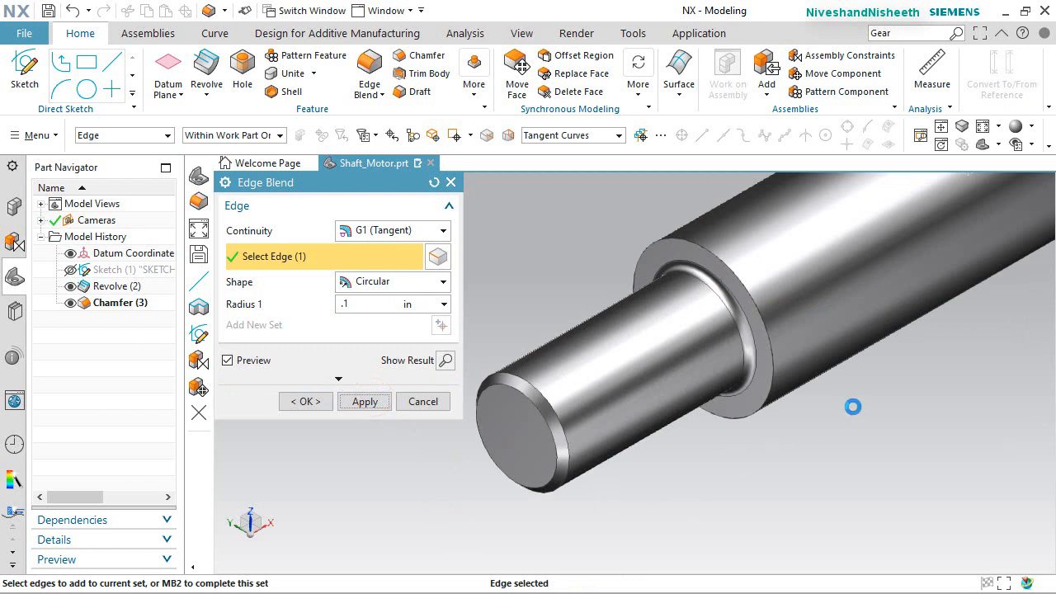
click(451, 183)
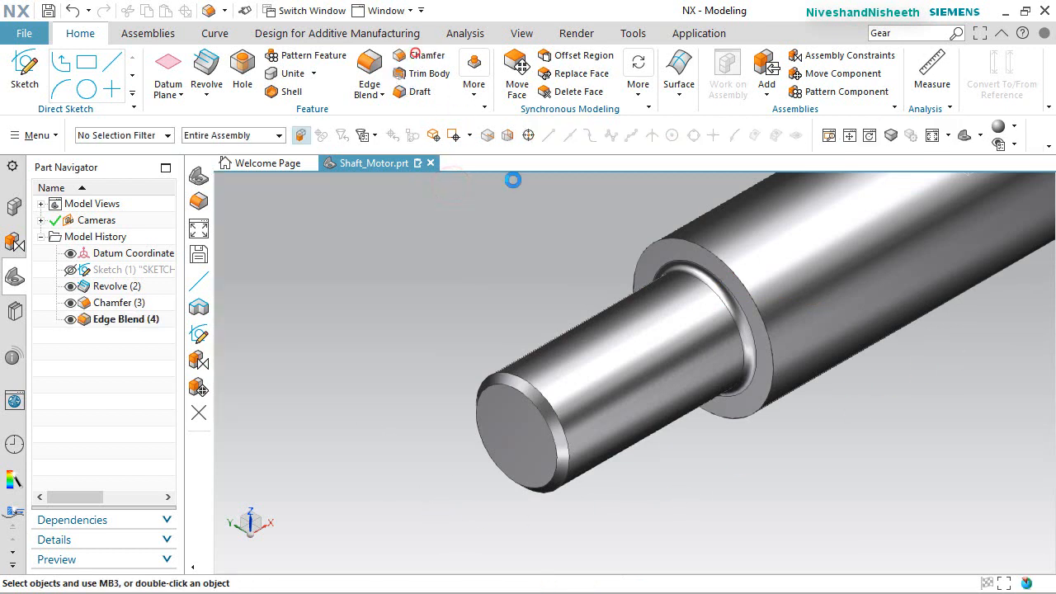
Chamfer both outer edges of the central body and the adjacent step's outer edge by 0.1 in at 45°
click(417, 55)
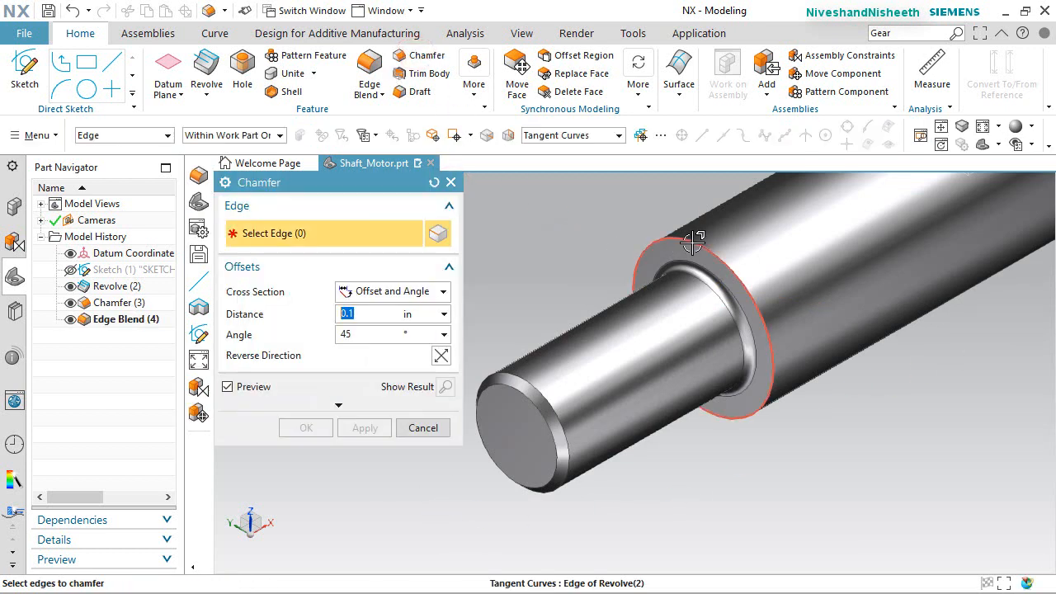
click(693, 240)
scroll(610, 285, down, 5)
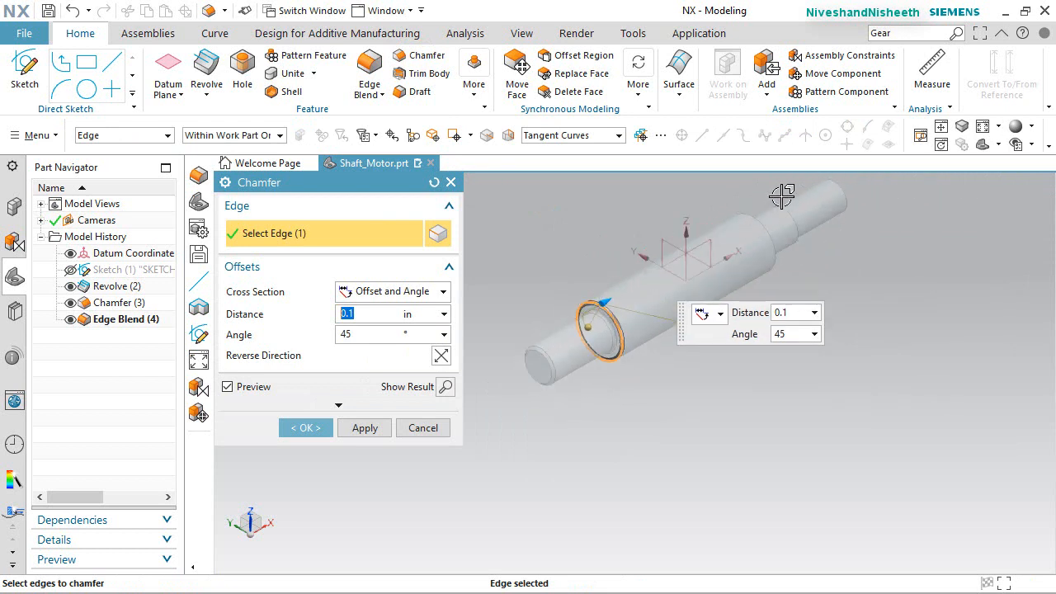
scroll(782, 195, up, 5)
click(722, 223)
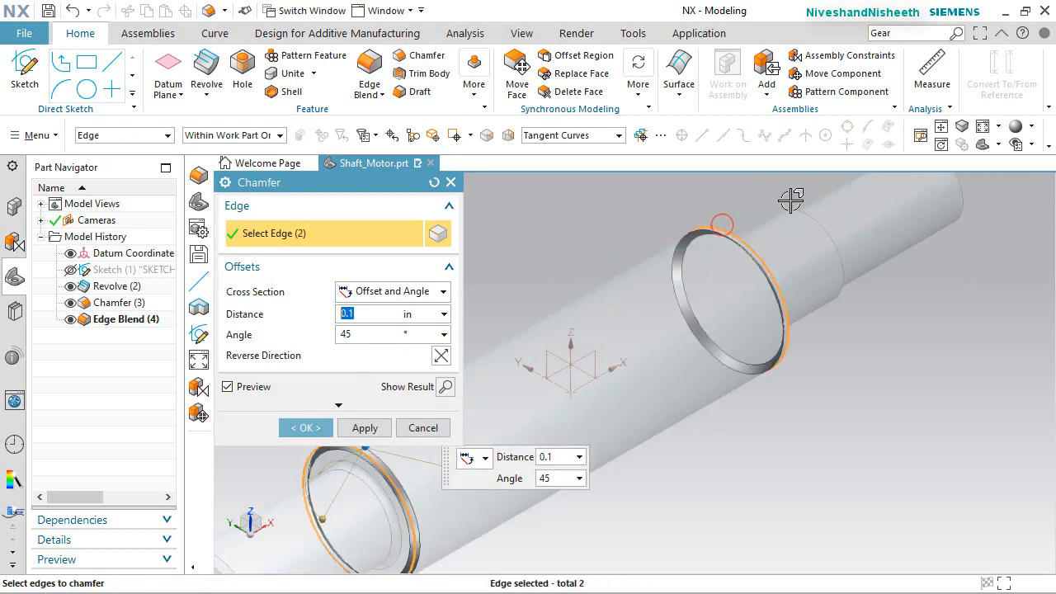
click(791, 199)
click(320, 428)
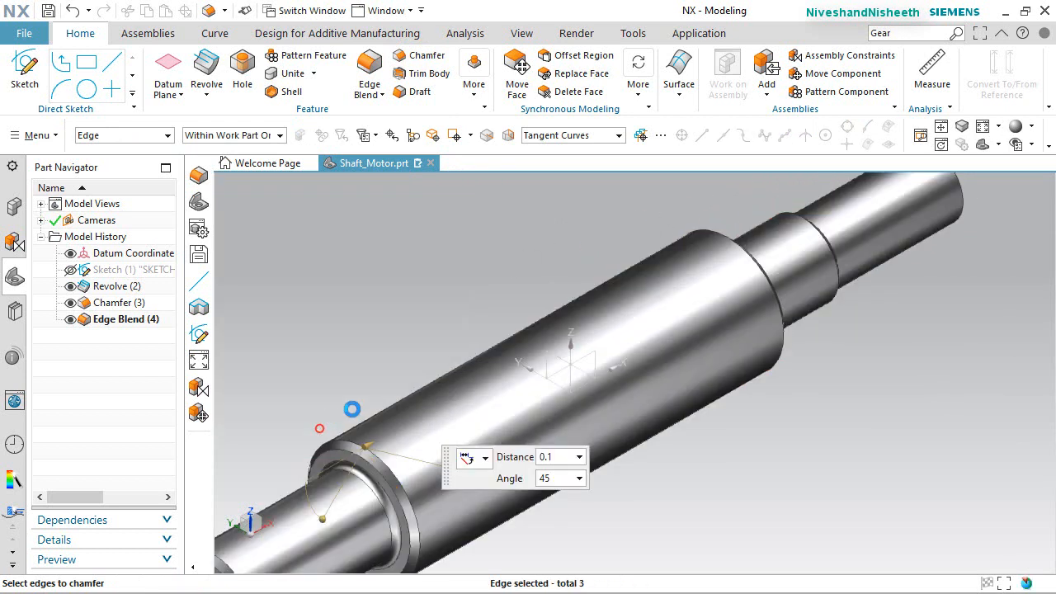
click(814, 420)
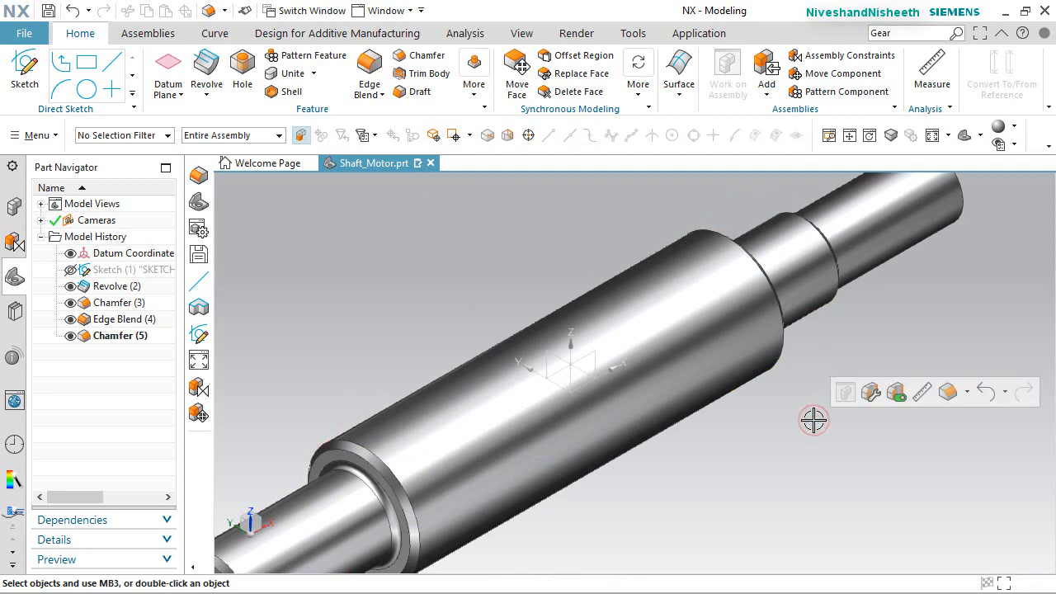
Return to the isometric view and save the part with its new chamfers and edge blend
key(End)
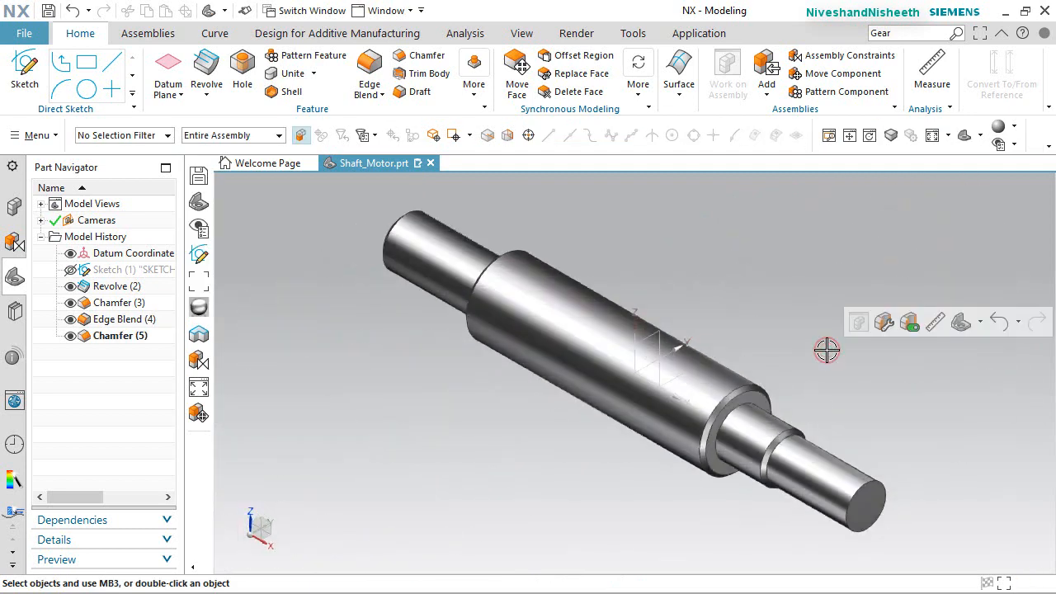
key(ctrl+s)
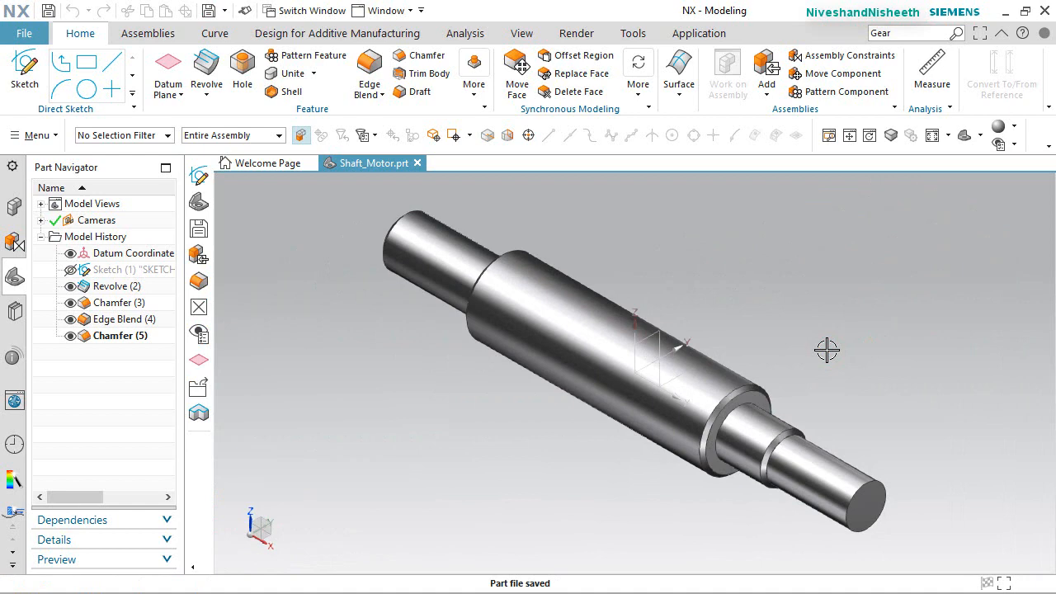
scroll(786, 512, up, 5)
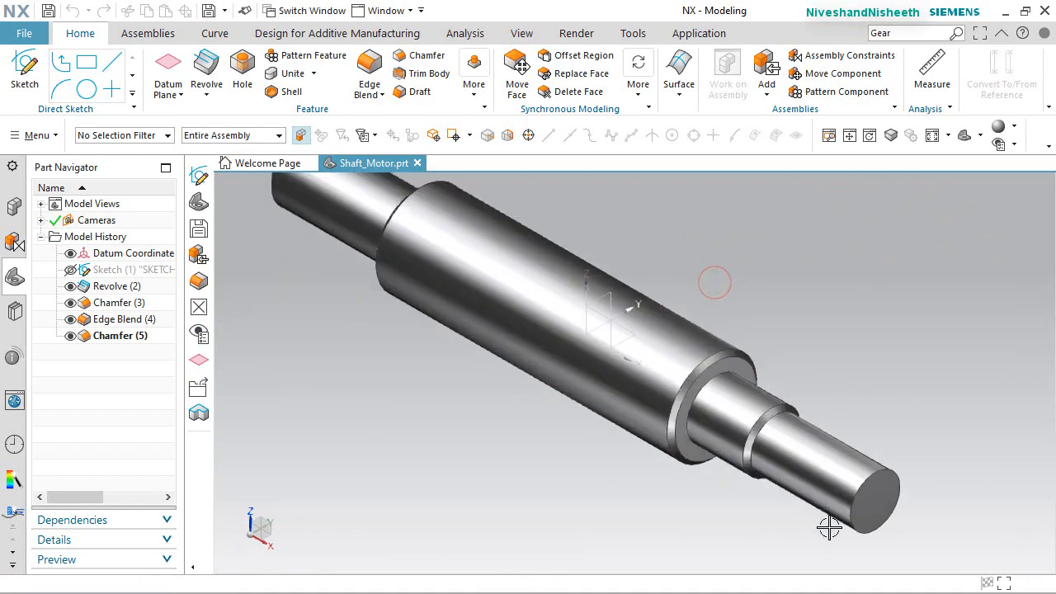
scroll(796, 495, down, 5)
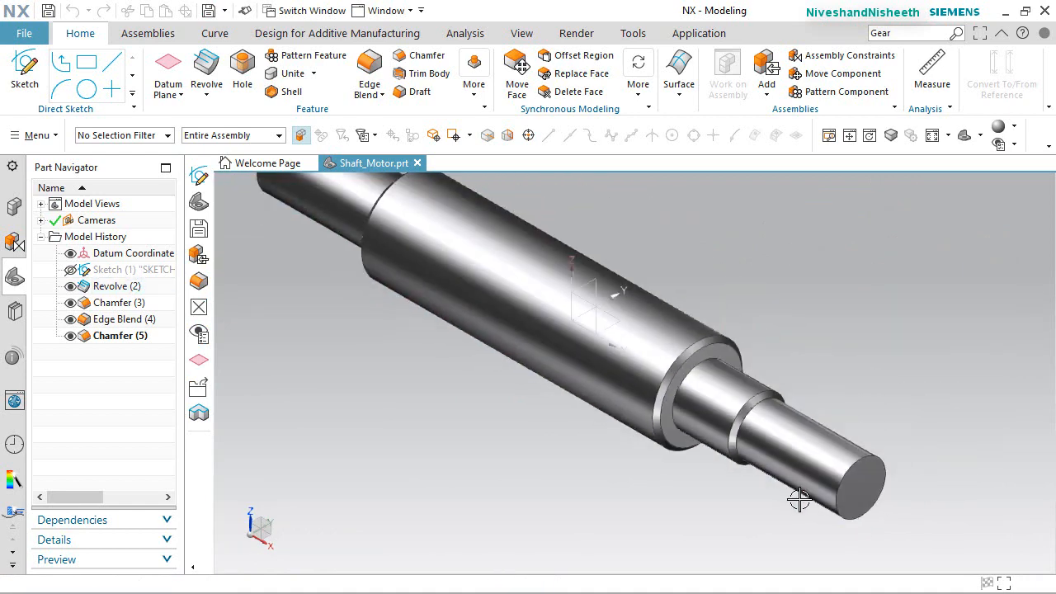
Start a sketch on the XY plane and create intersection curves from all body faces of the shaft
click(51, 65)
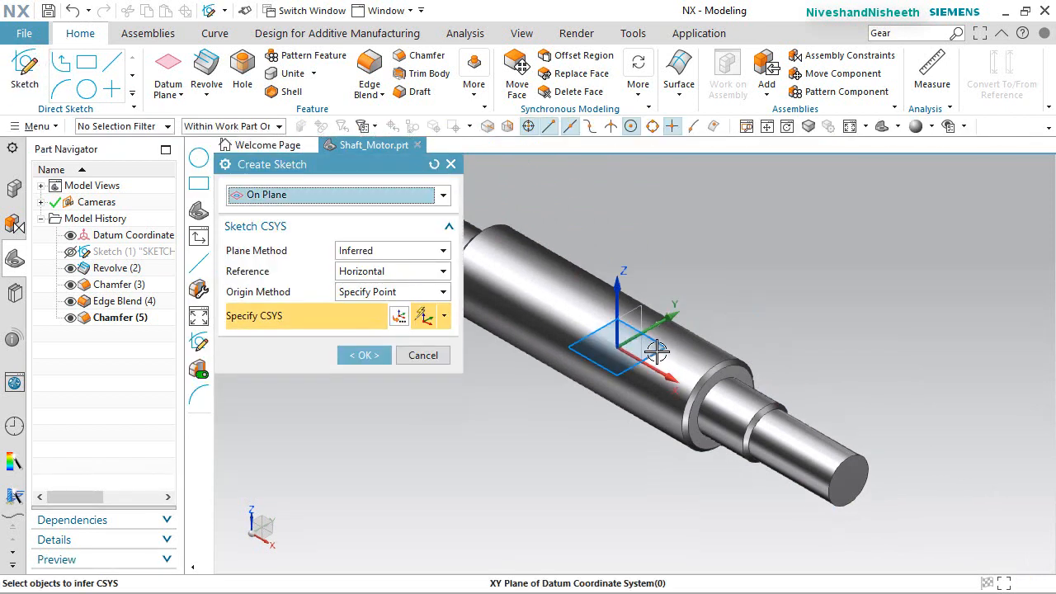
click(364, 355)
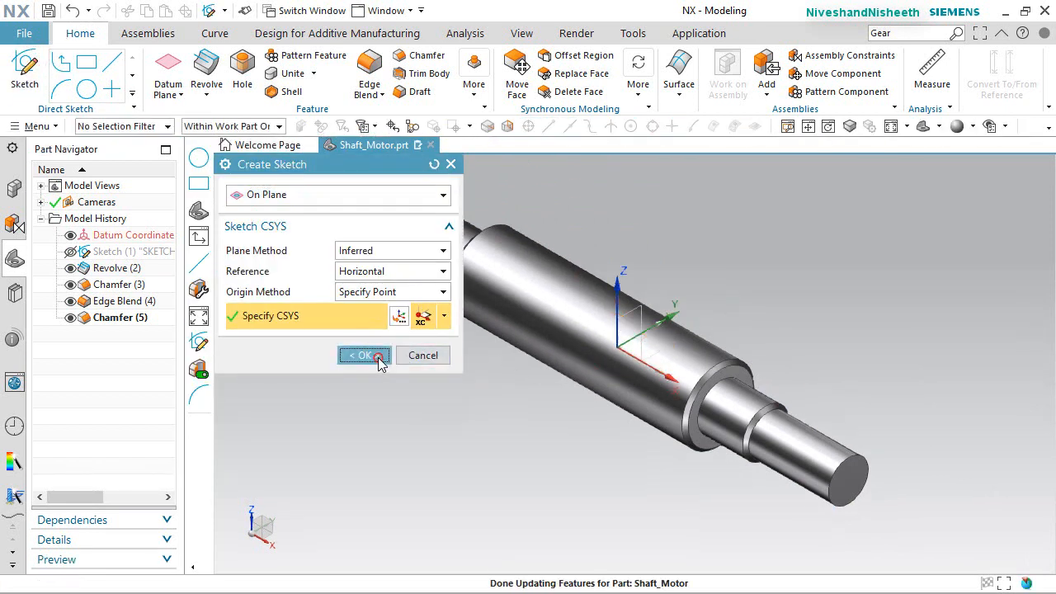
click(286, 94)
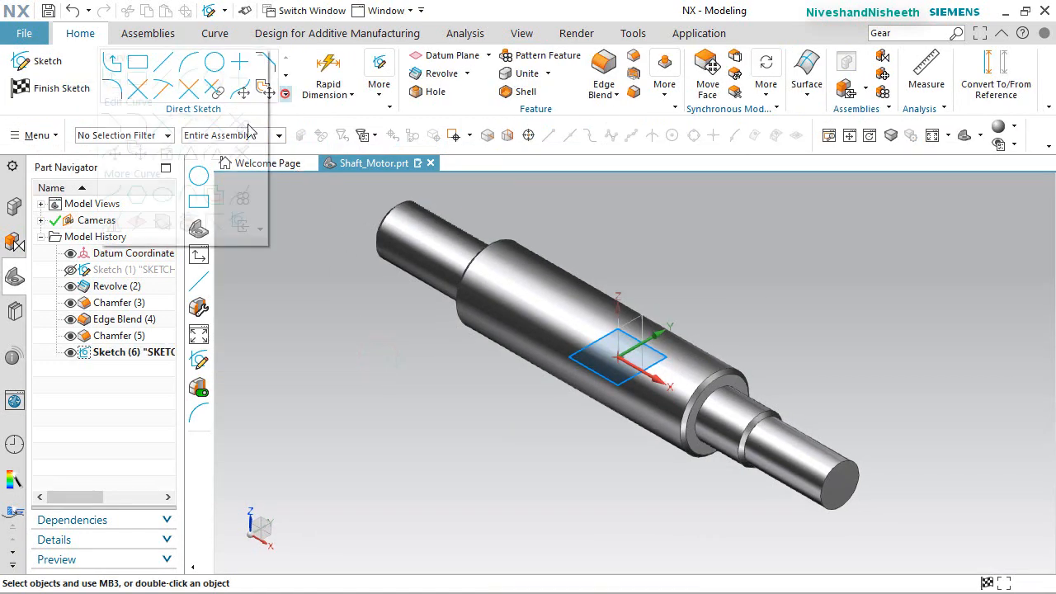
click(163, 225)
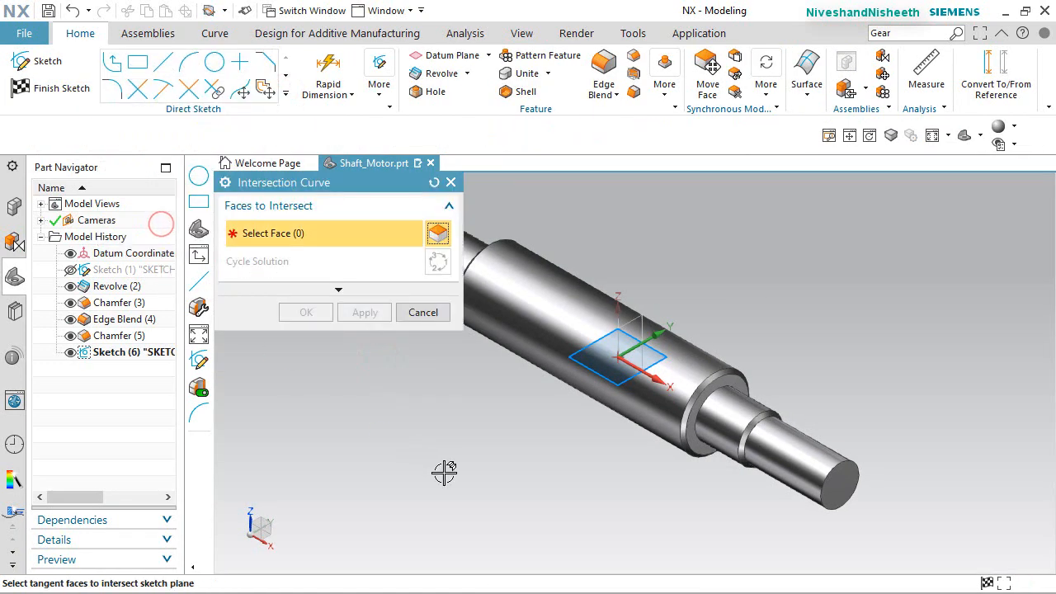
click(537, 311)
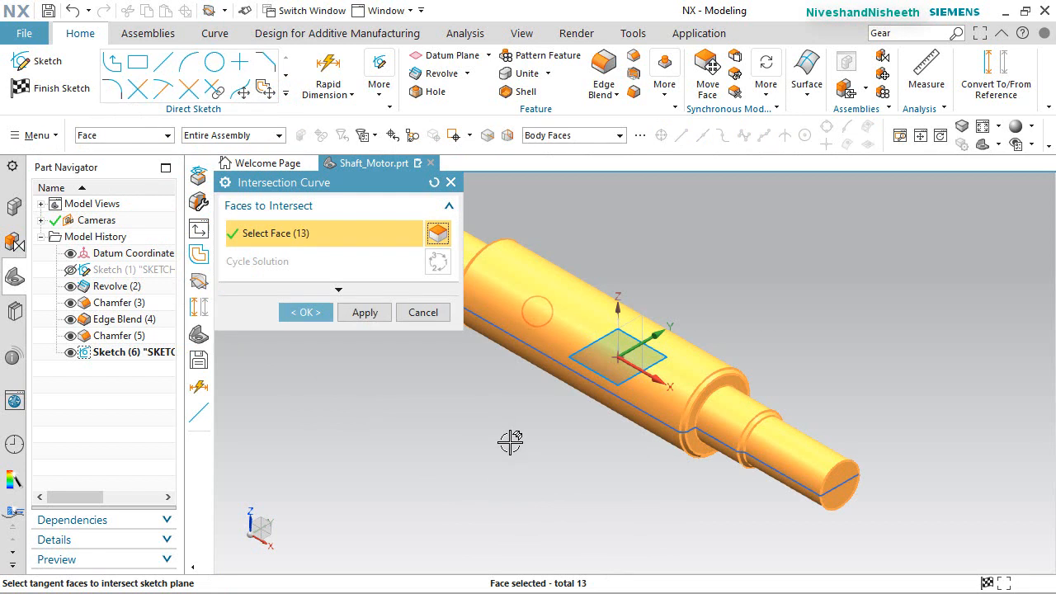
click(305, 313)
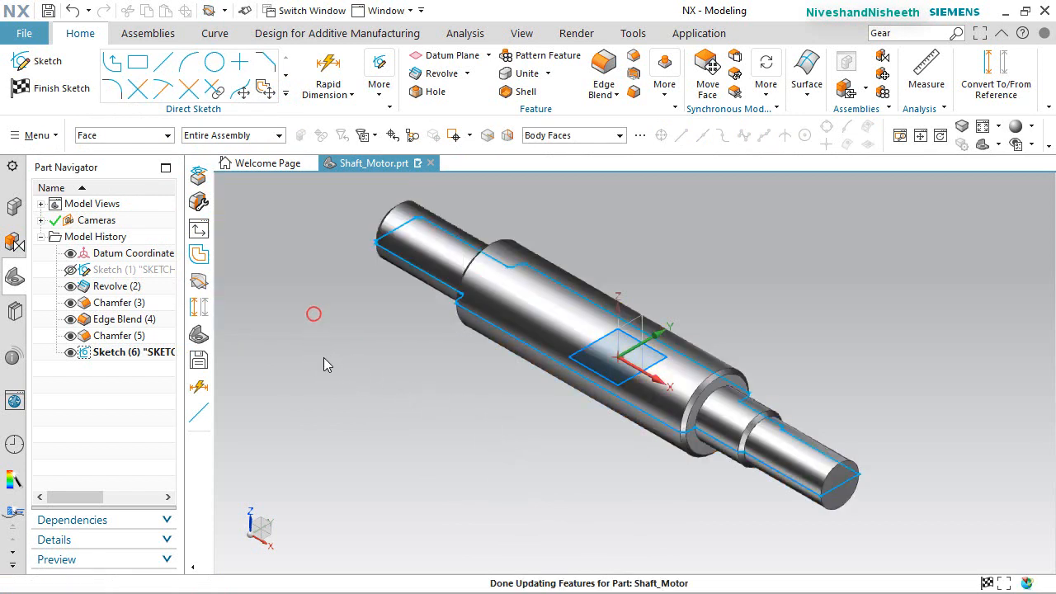
click(327, 355)
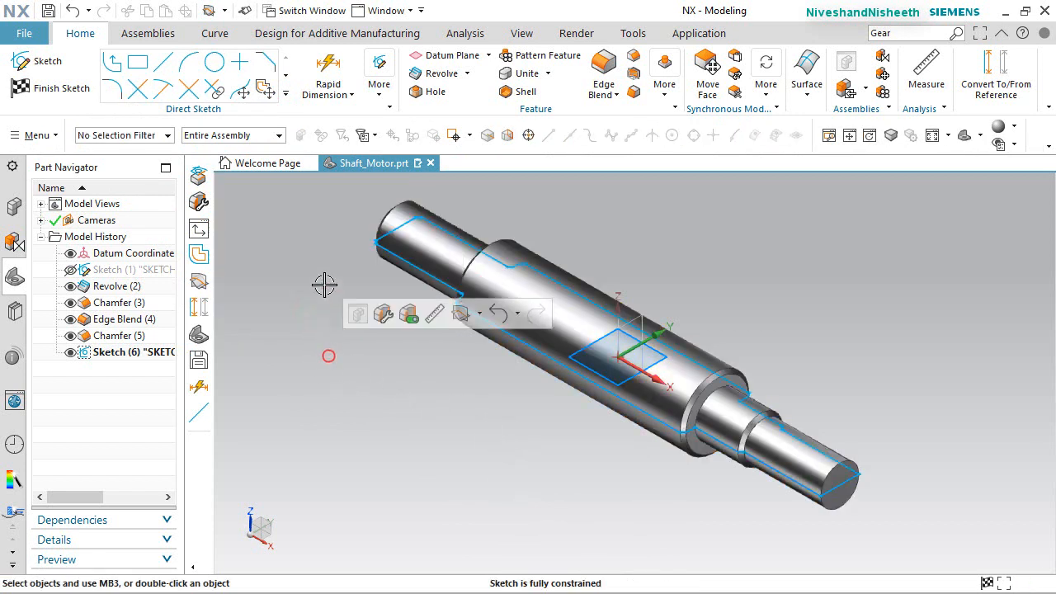
Section the shaft with one plane normal to the absolute Z axis at zero offset and orient the view to the sketch
click(521, 33)
click(397, 56)
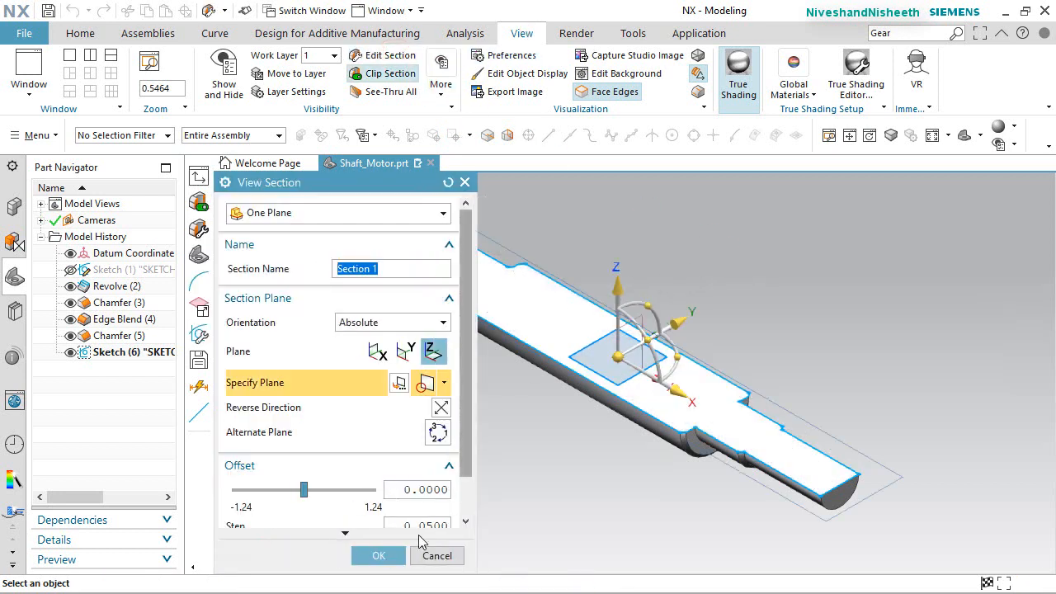
click(391, 561)
middle_drag(559, 471, 619, 522)
right_click(654, 465)
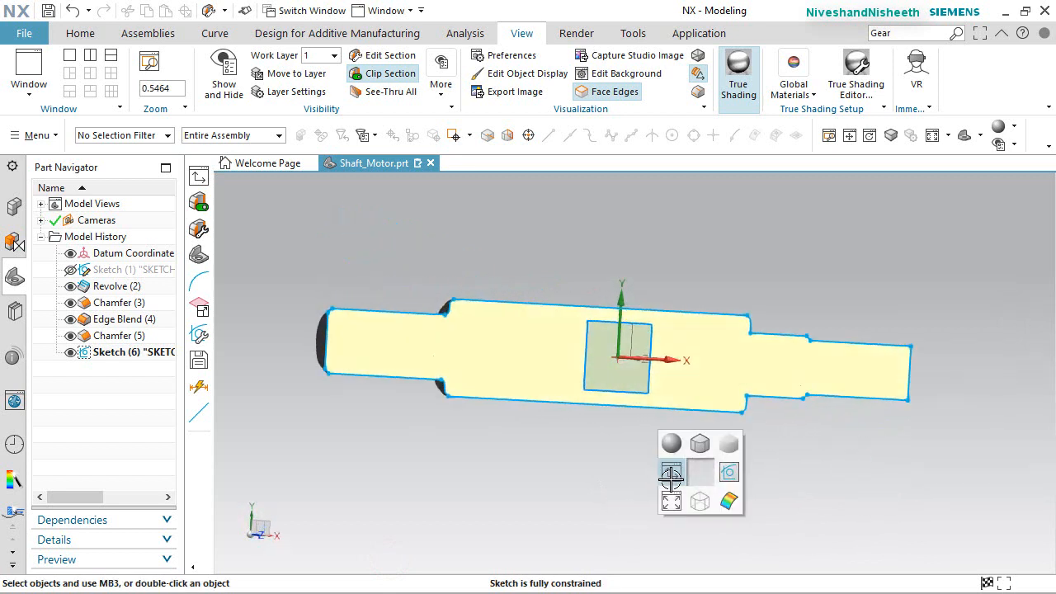
click(671, 474)
click(85, 32)
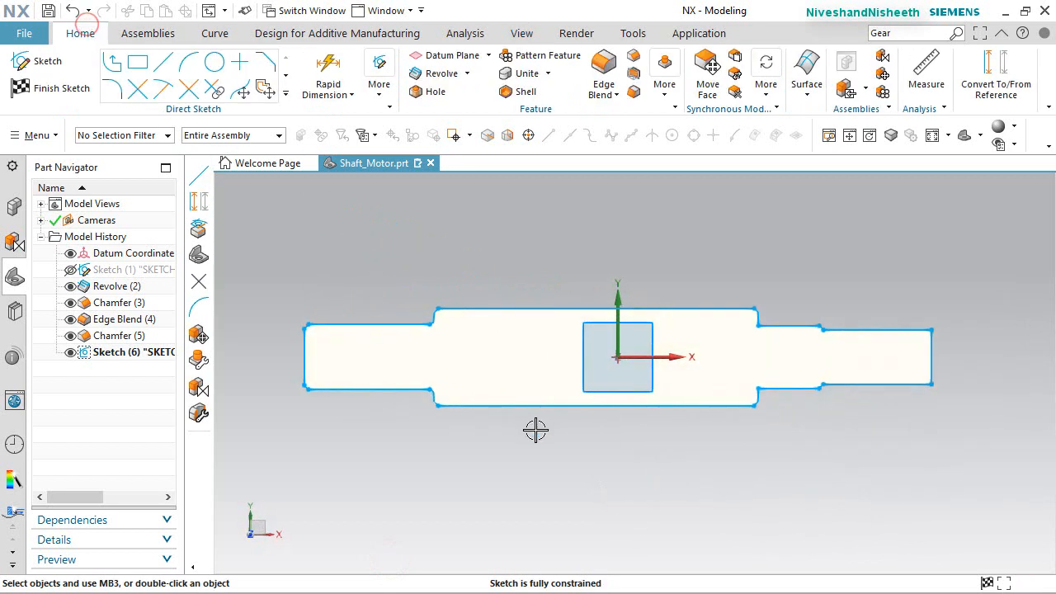
Convert all of the shaft's intersection curves in the sketch to reference curves
click(996, 72)
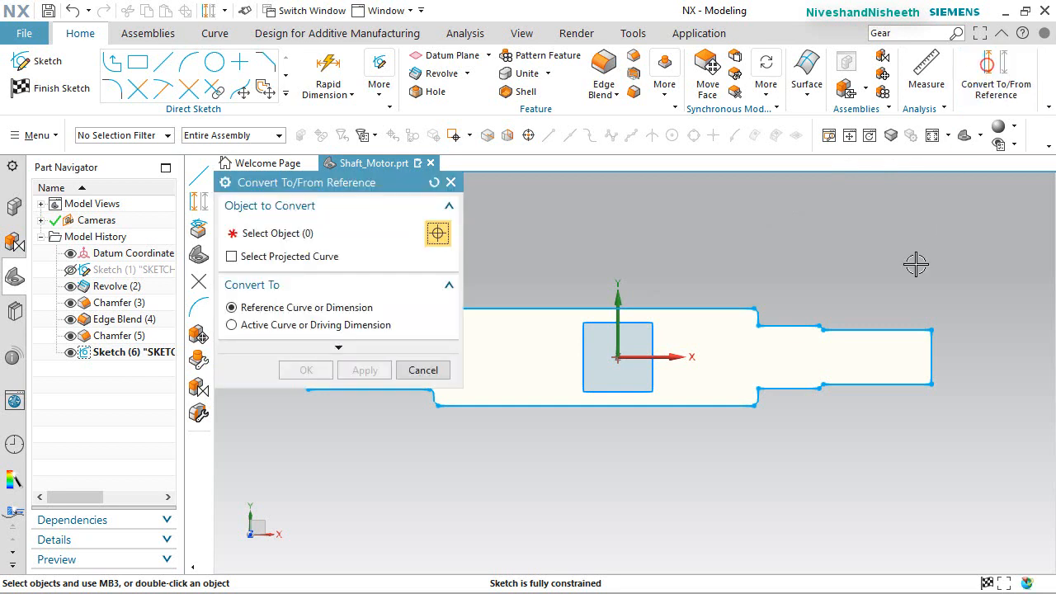
drag(498, 239, 945, 467)
click(302, 371)
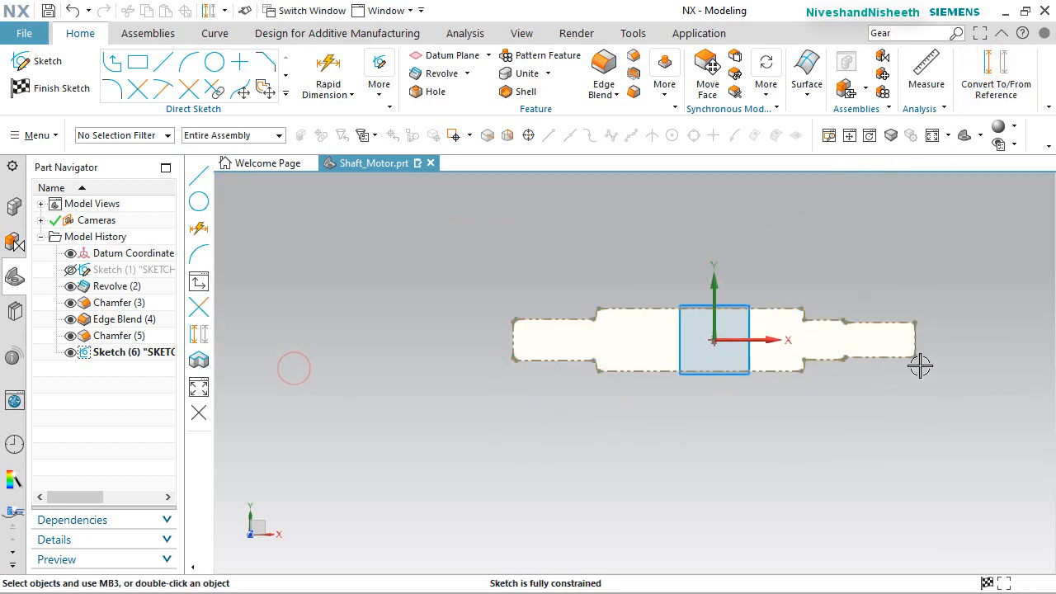
Sketch a vertical line about 0.239 in up from the shaft end's lower corner, then a horizontal line 1.7 in long from its top into the shaft
scroll(921, 363, up, 10)
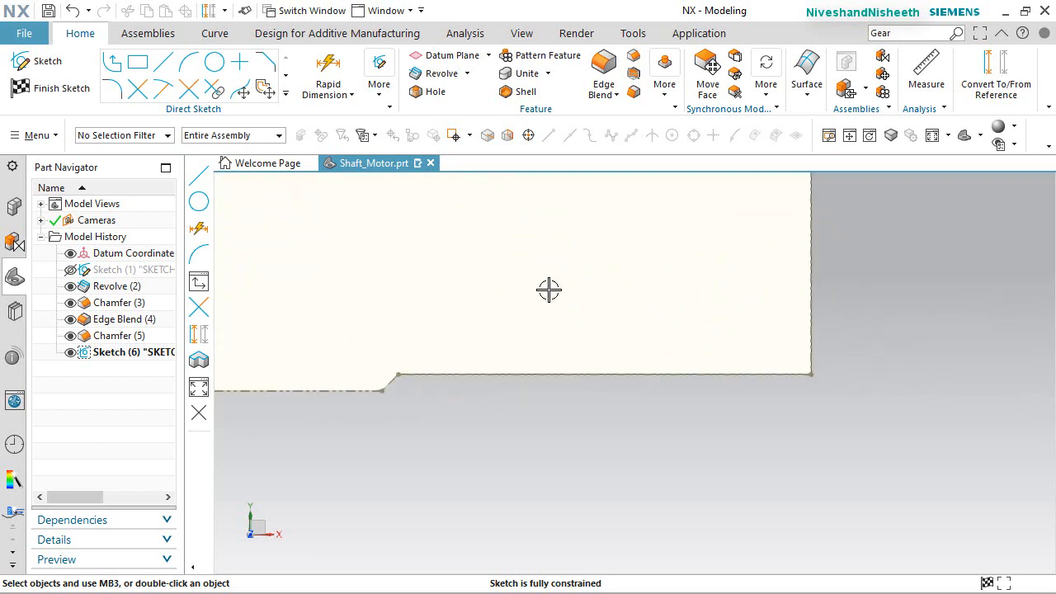
click(163, 66)
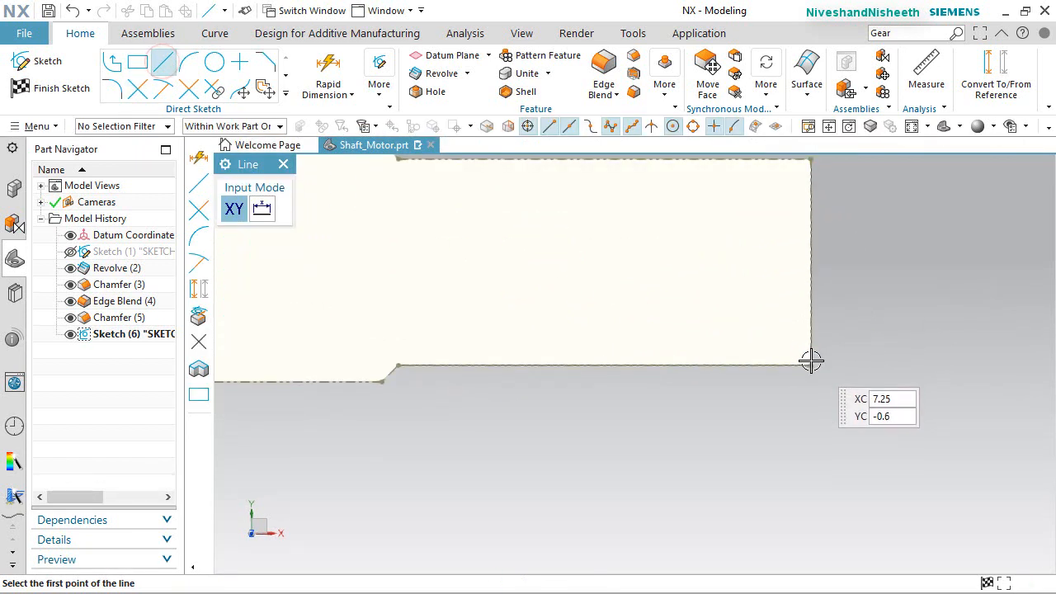
click(811, 361)
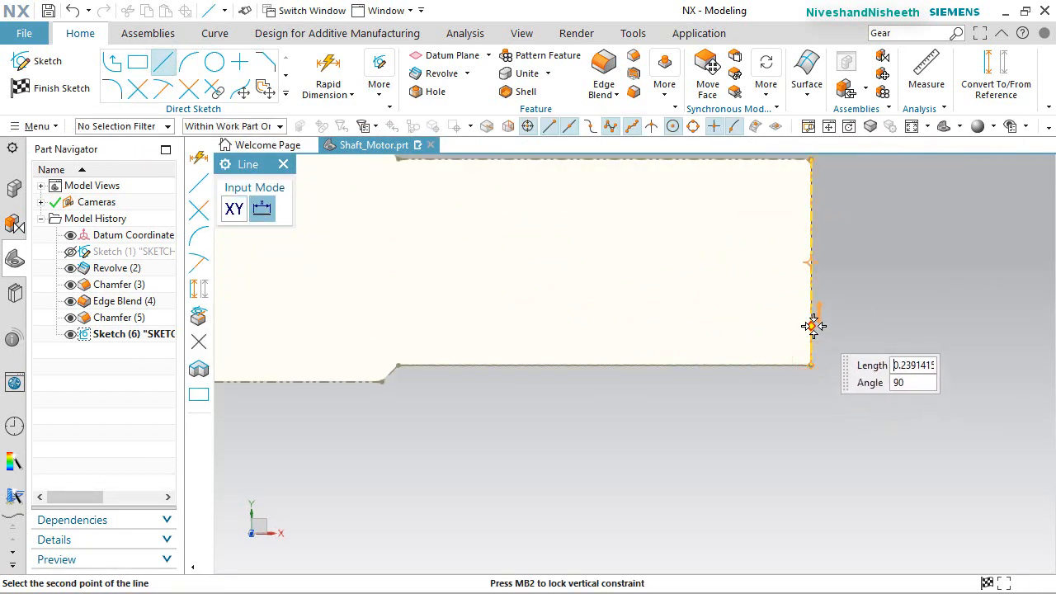
click(811, 326)
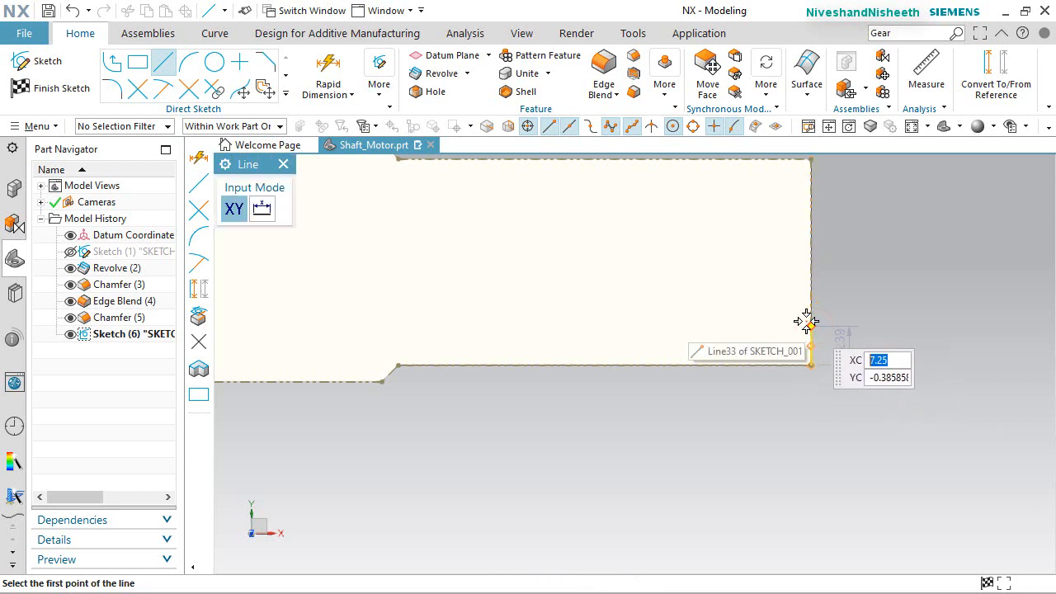
click(809, 325)
text(0.4)
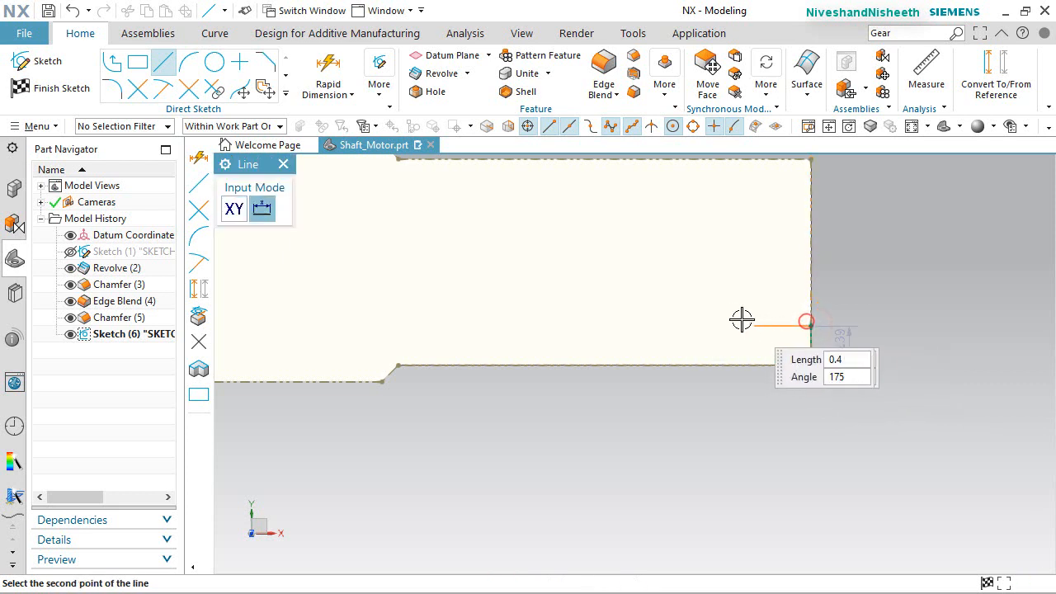
click(531, 319)
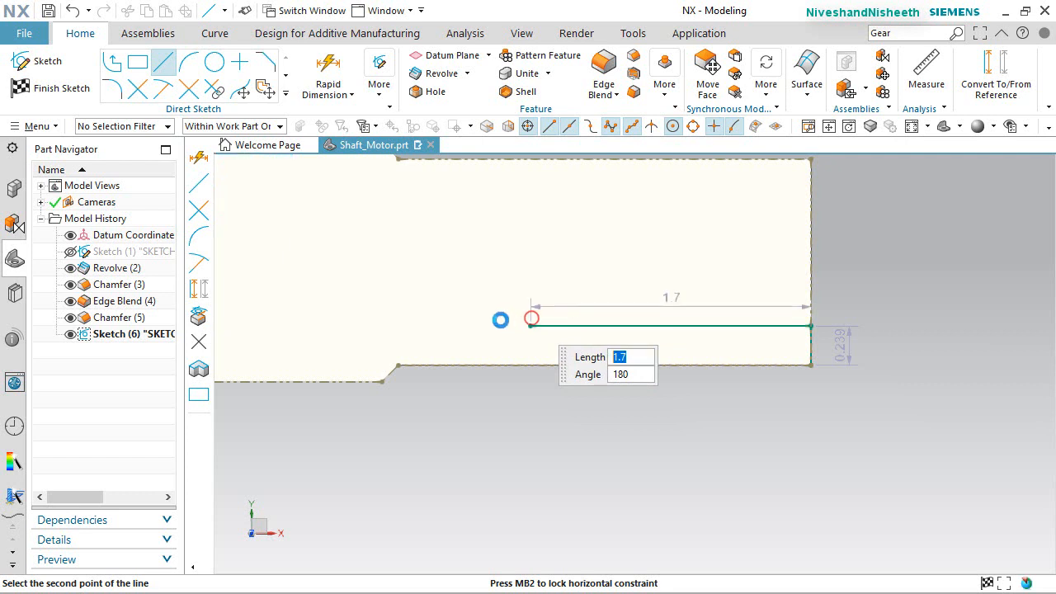
key(Escape)
key(a)
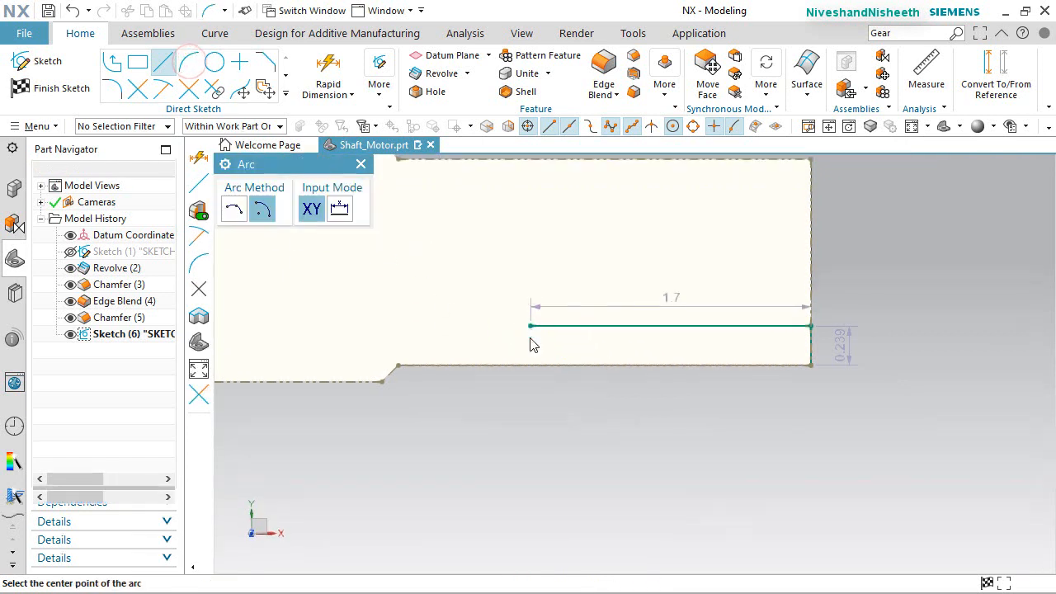
click(530, 328)
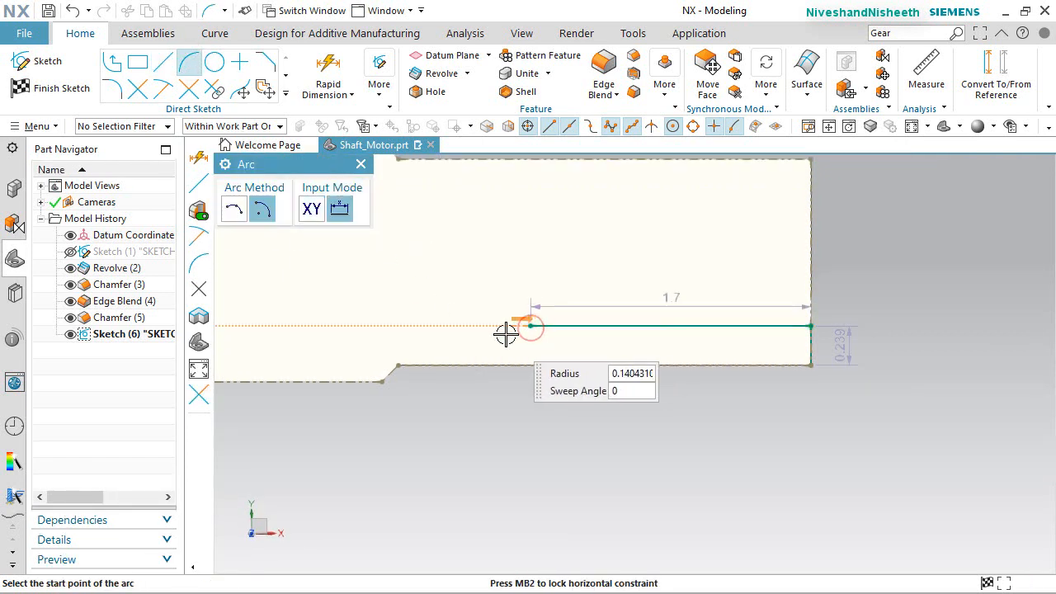
click(472, 363)
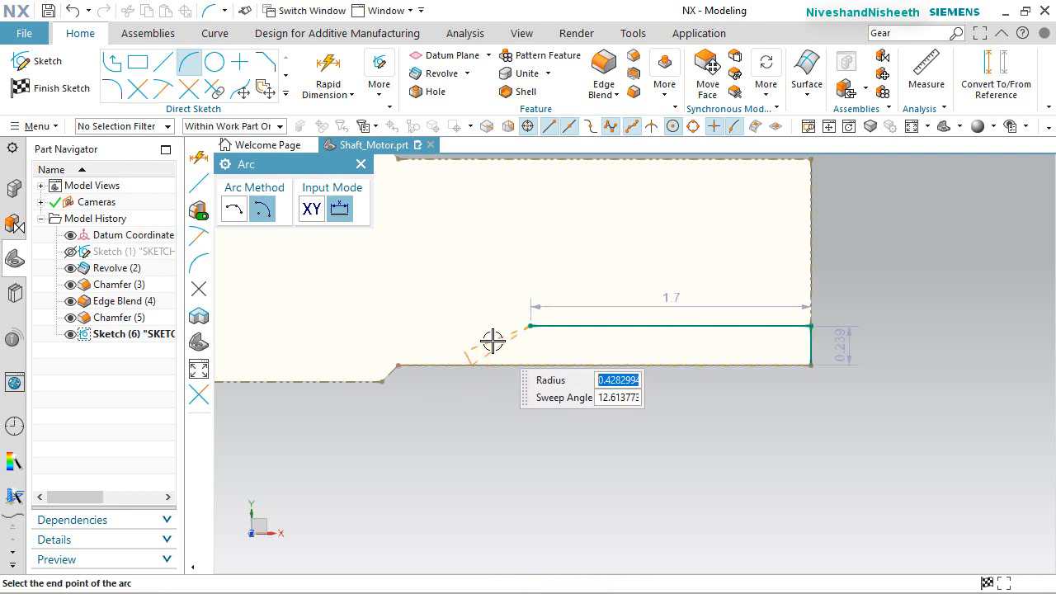
key(Escape)
key(Escape)
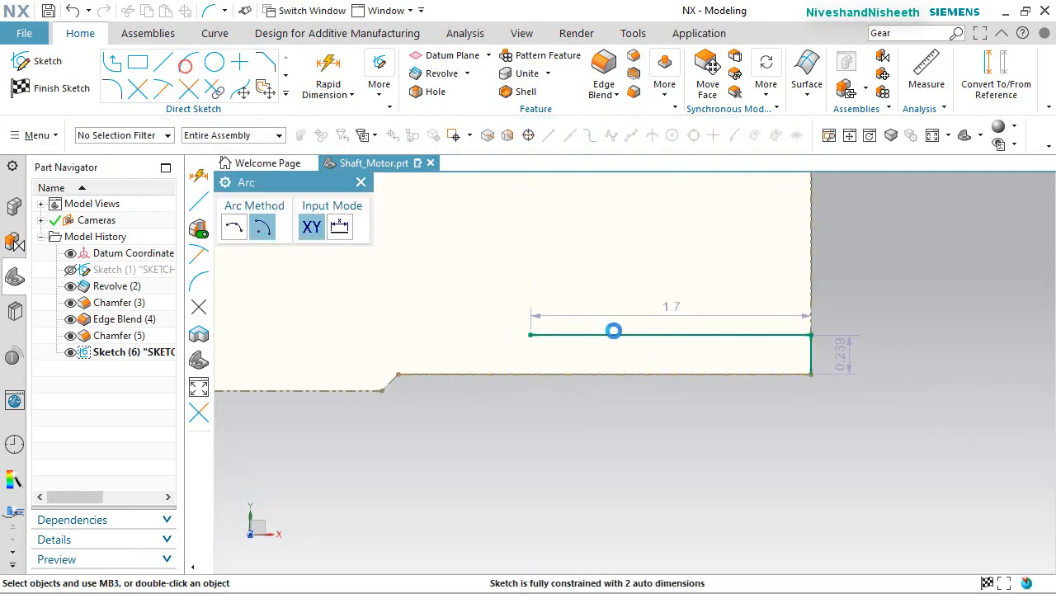
Draw a three-point arc of about 1.004 in radius from the horizontal line's inner end down to the shaft's lower reference edge
click(235, 208)
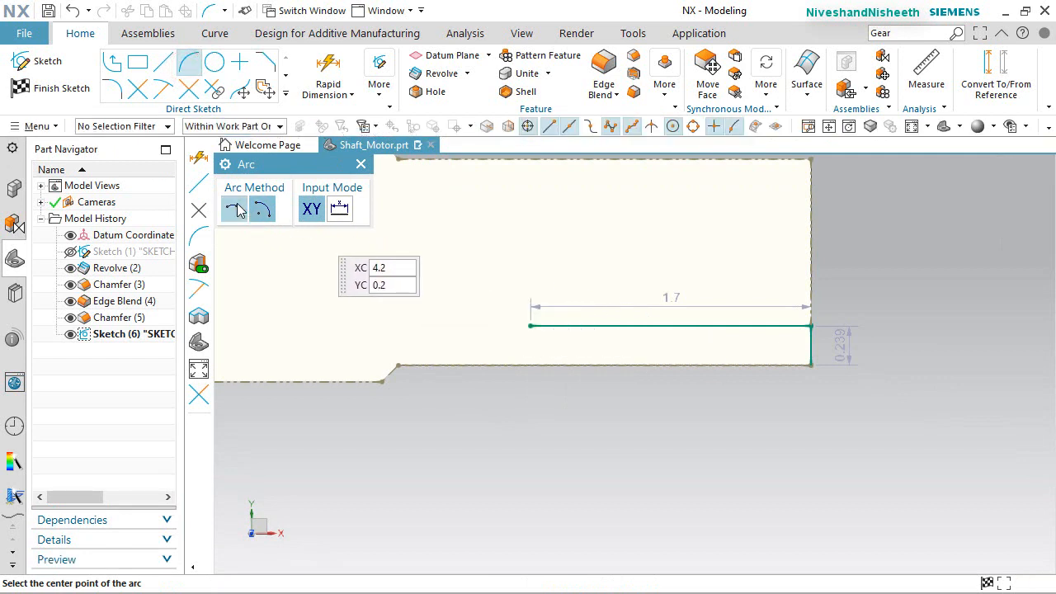
click(527, 327)
click(476, 360)
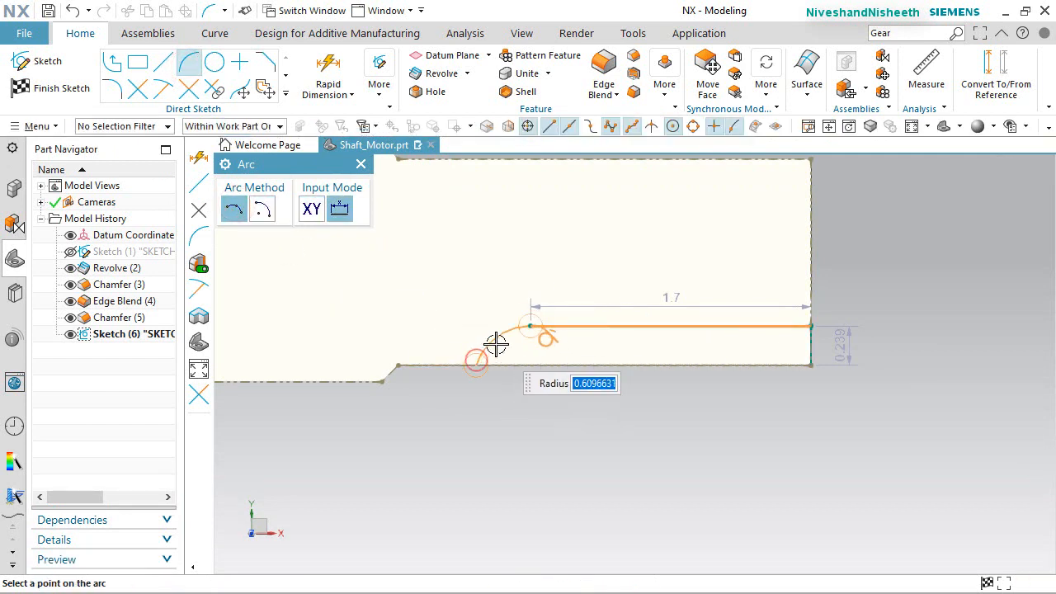
scroll(497, 345, up, 1)
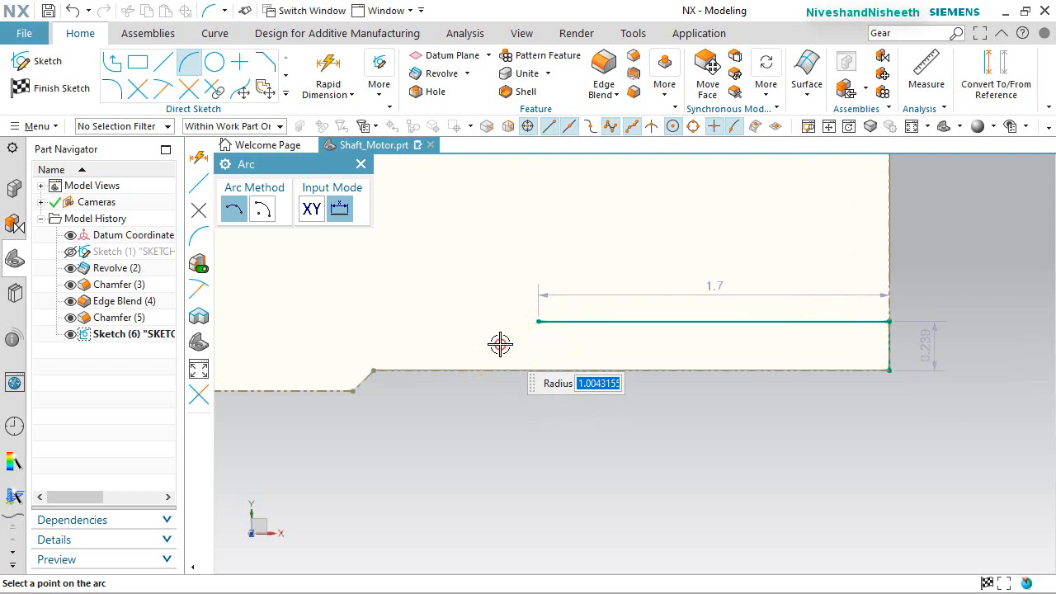
click(500, 344)
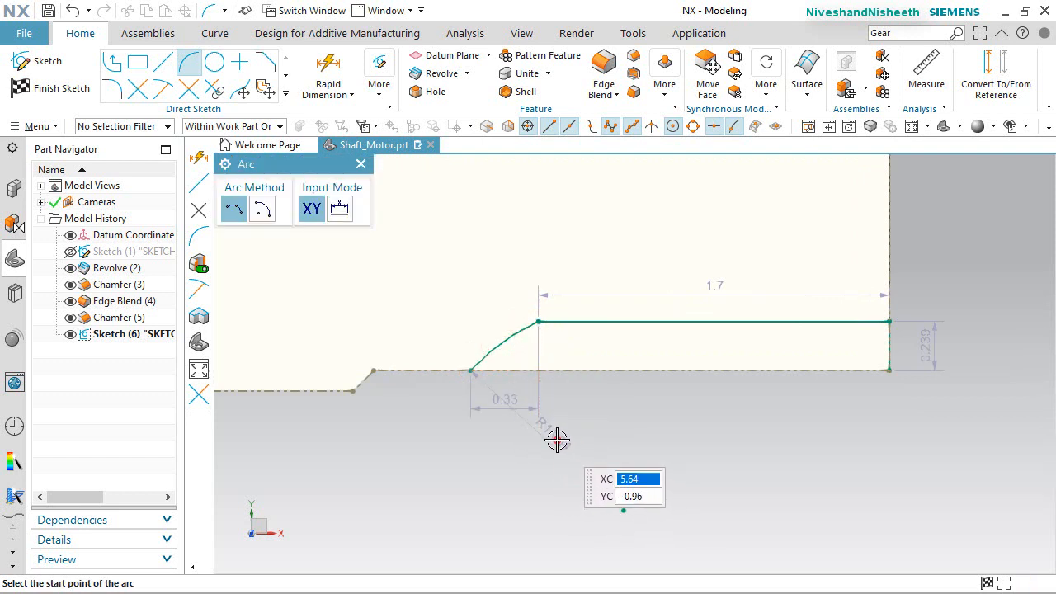
key(Escape)
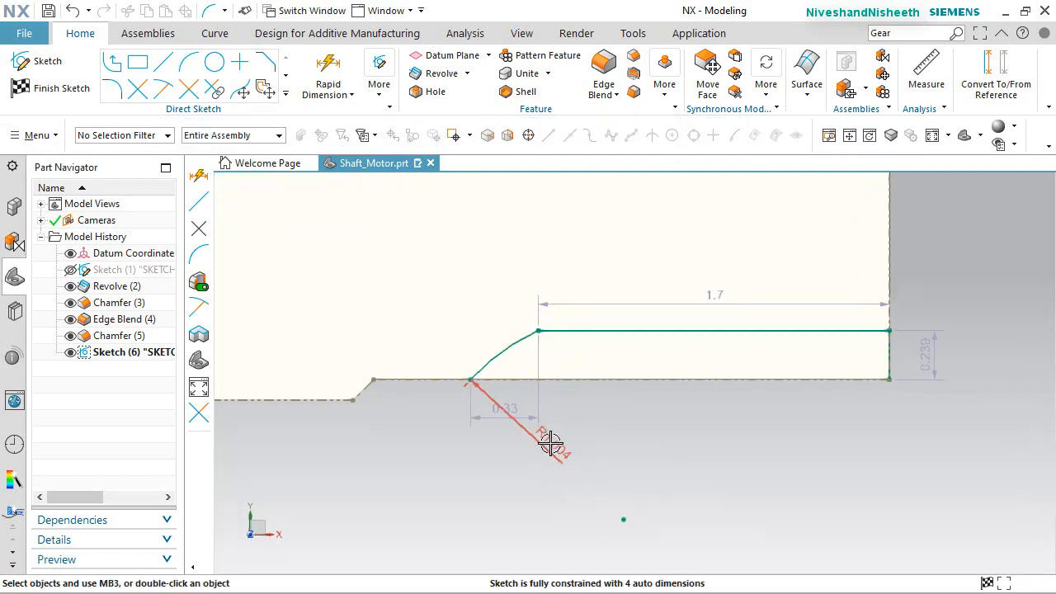
Reposition the arc's radius dimension above the arc and set the radius to 0.984 in
drag(550, 443, 472, 331)
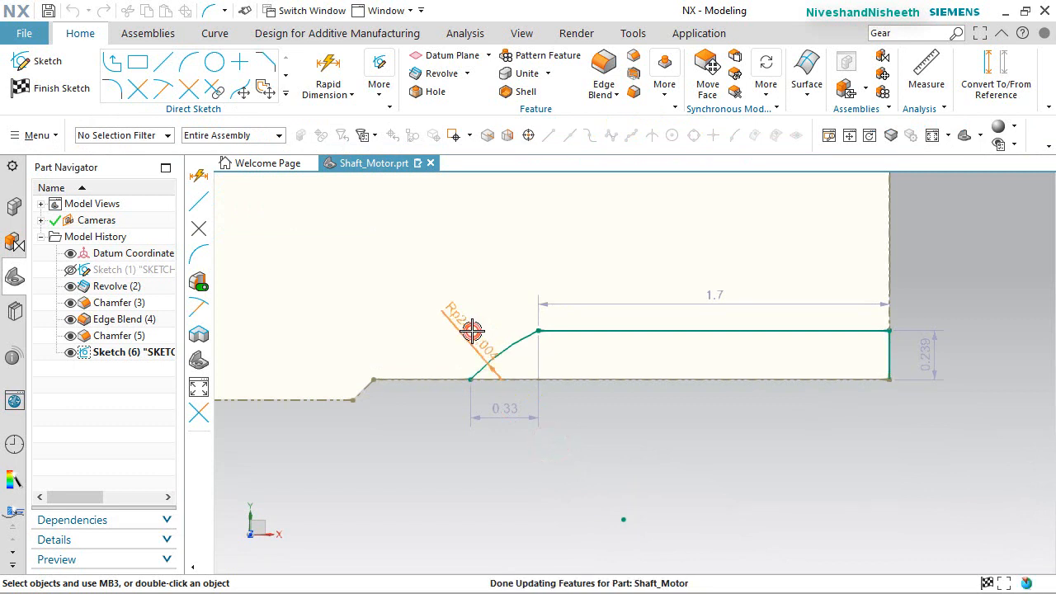
double_click(472, 331)
text(.984)
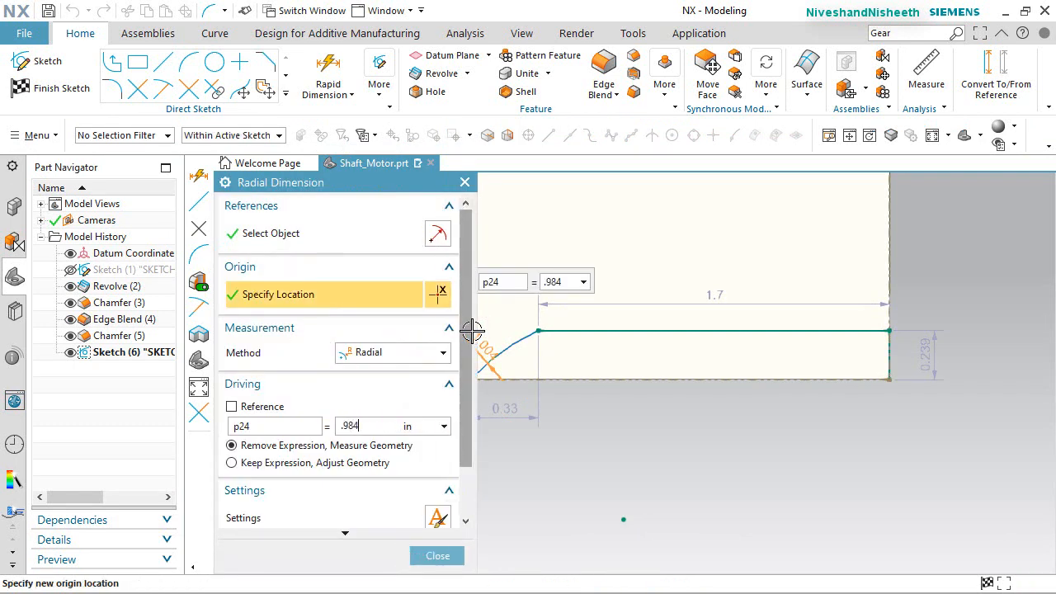
key(Return)
click(421, 555)
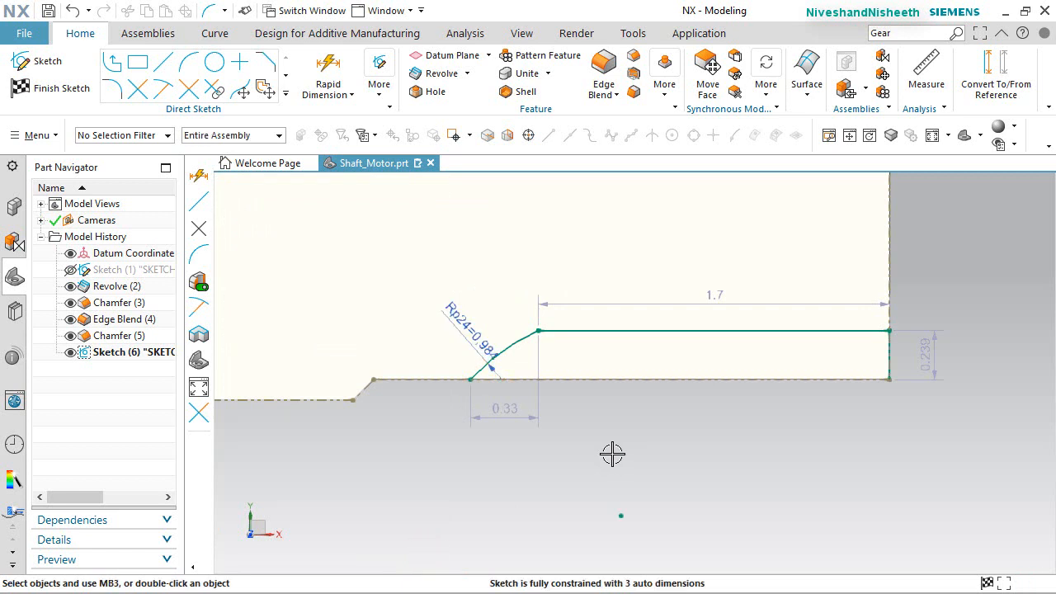
Dimension the horizontal distance between the arc's two endpoints and set it to 0.419 in
click(326, 78)
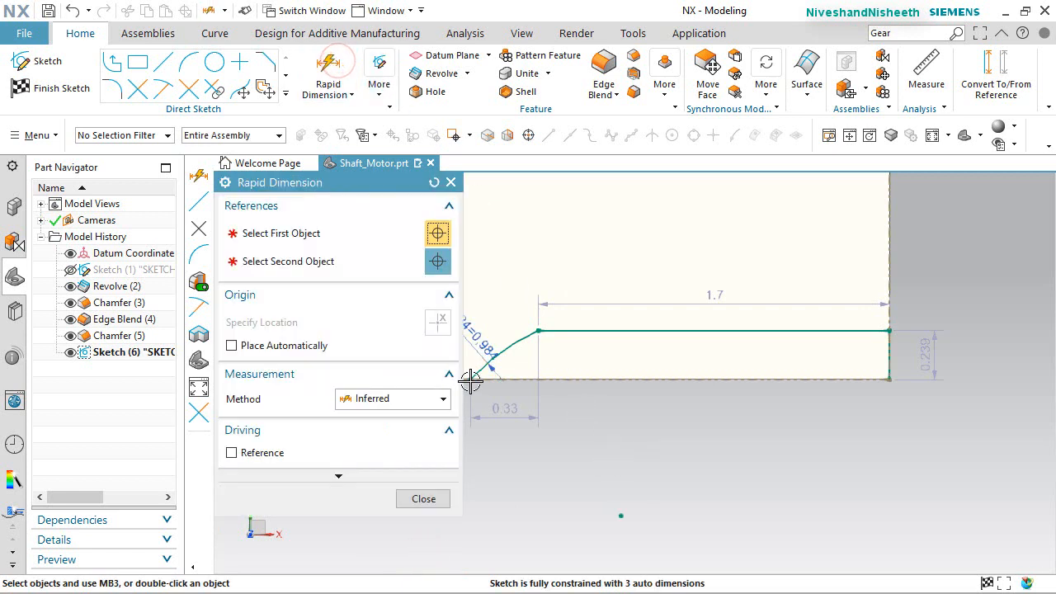
click(470, 376)
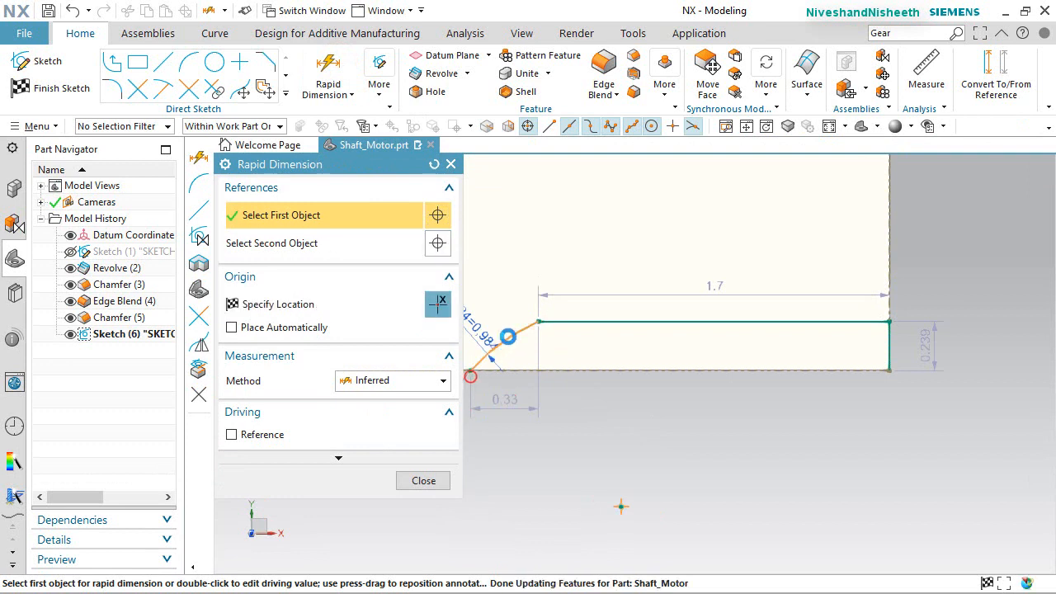
click(539, 321)
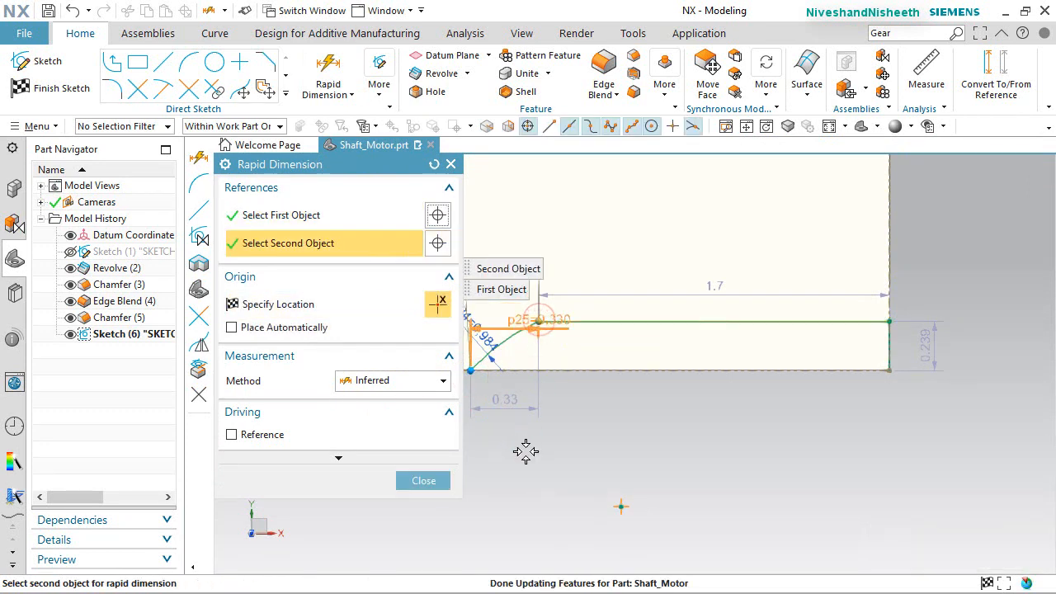
click(528, 454)
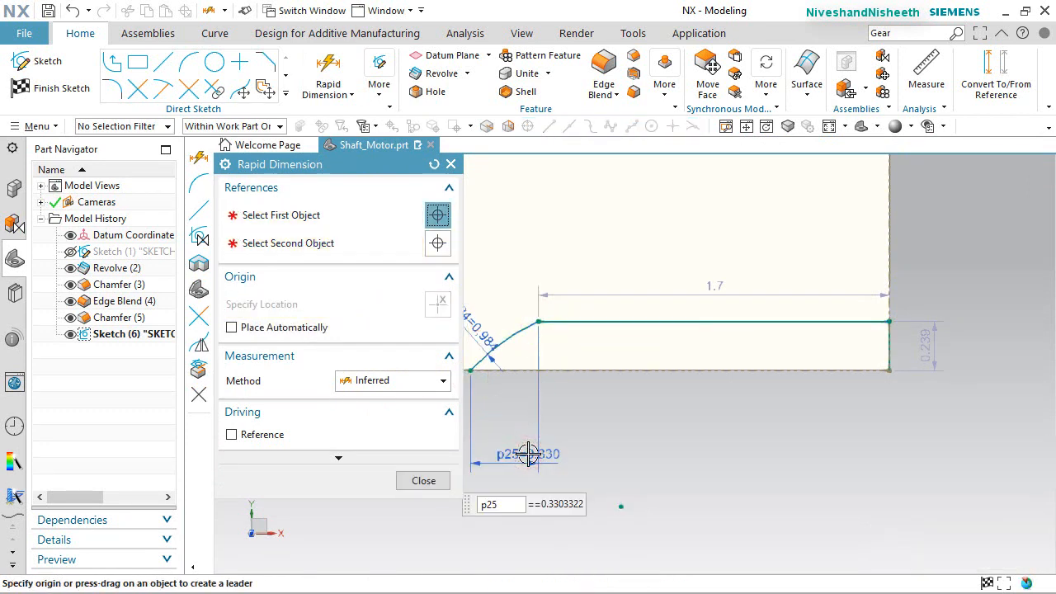
text(.419)
key(Return)
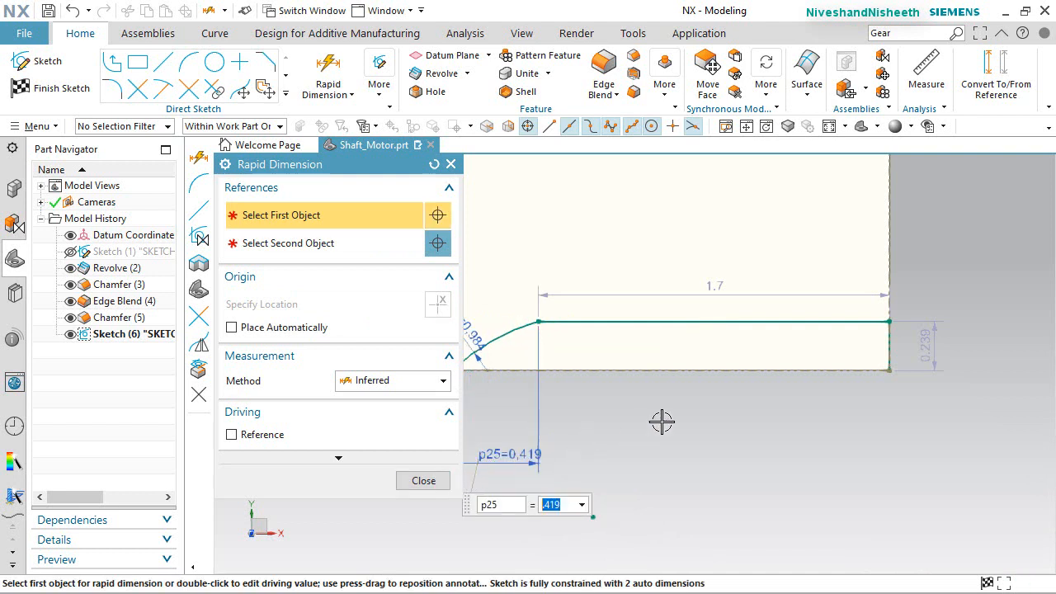
Set the height of the short vertical line at the shaft's end to 0.081 in
click(929, 351)
click(929, 355)
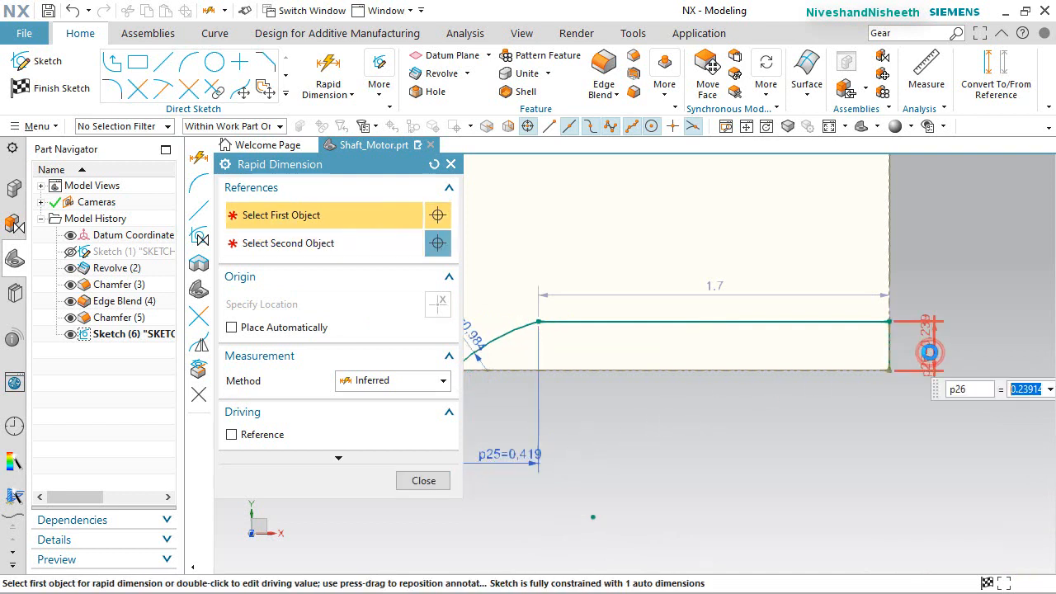
text(.)
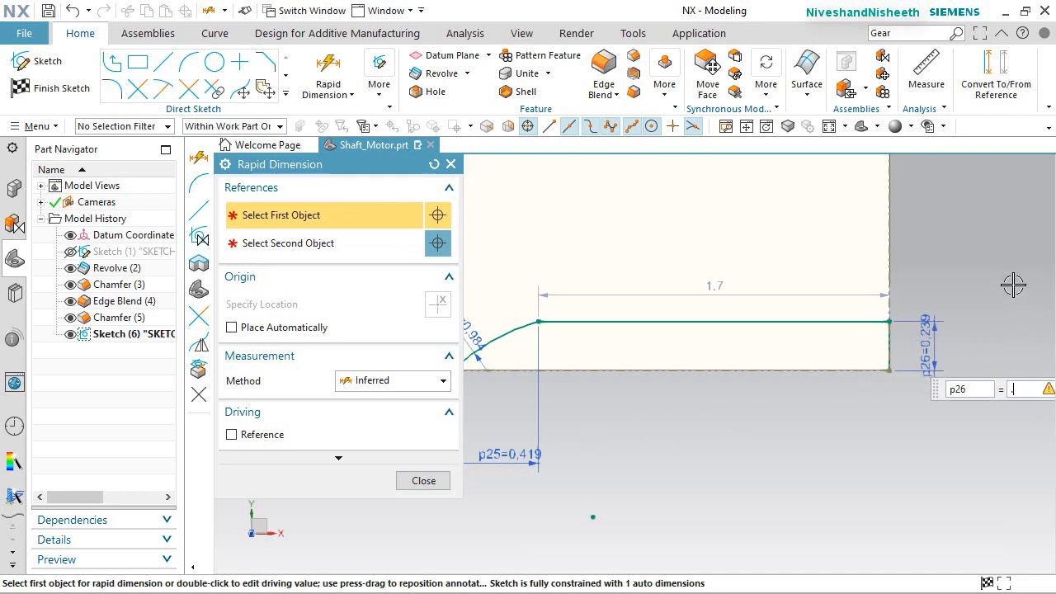
text(081)
key(Return)
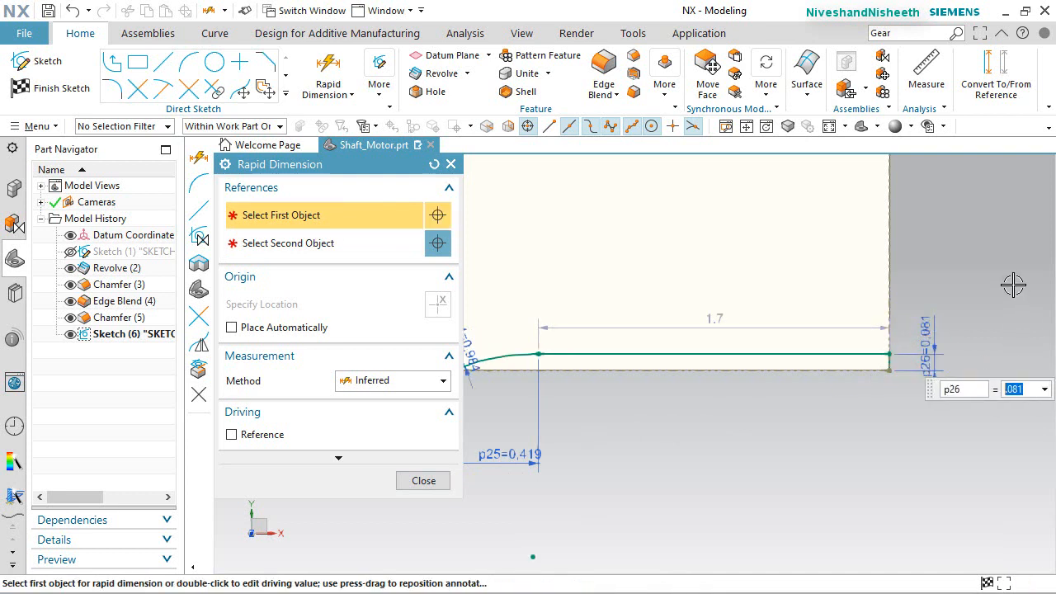
click(423, 482)
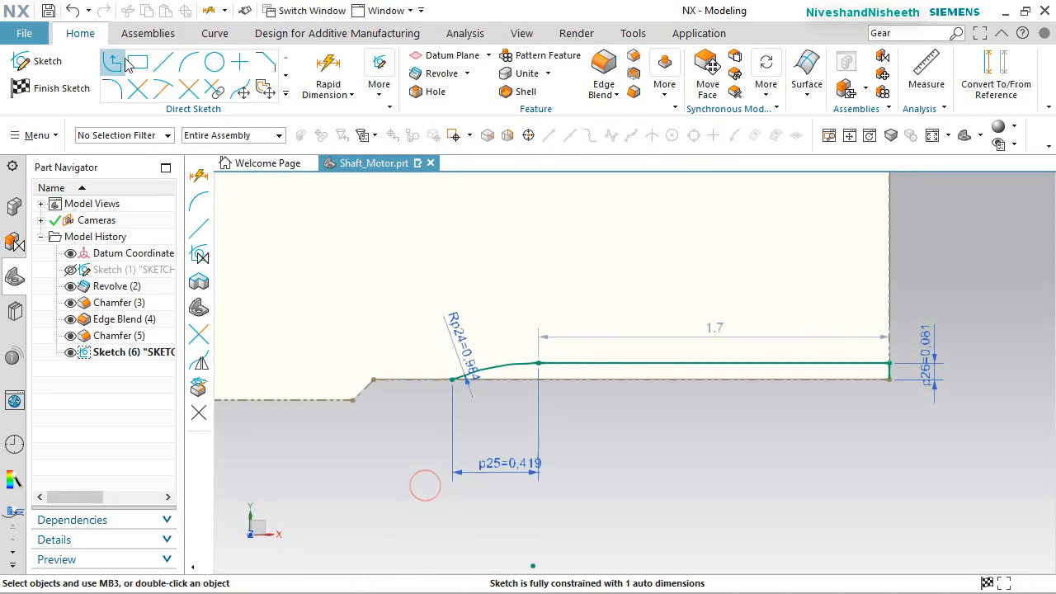
Close the profile with a line from the arc's lower end to the shaft end's lower corner and finish the sketch
click(448, 372)
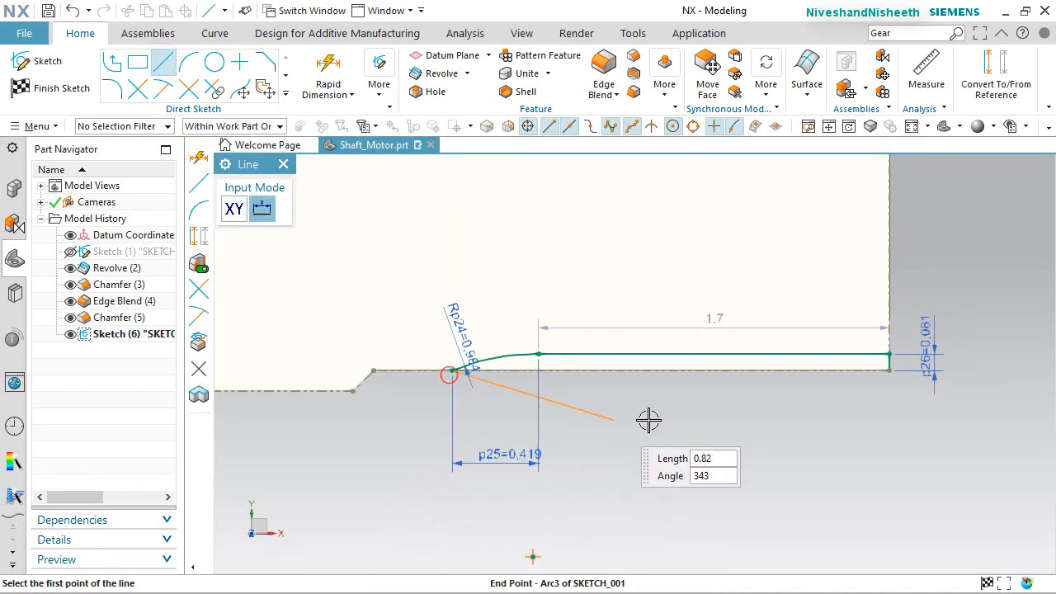
click(888, 371)
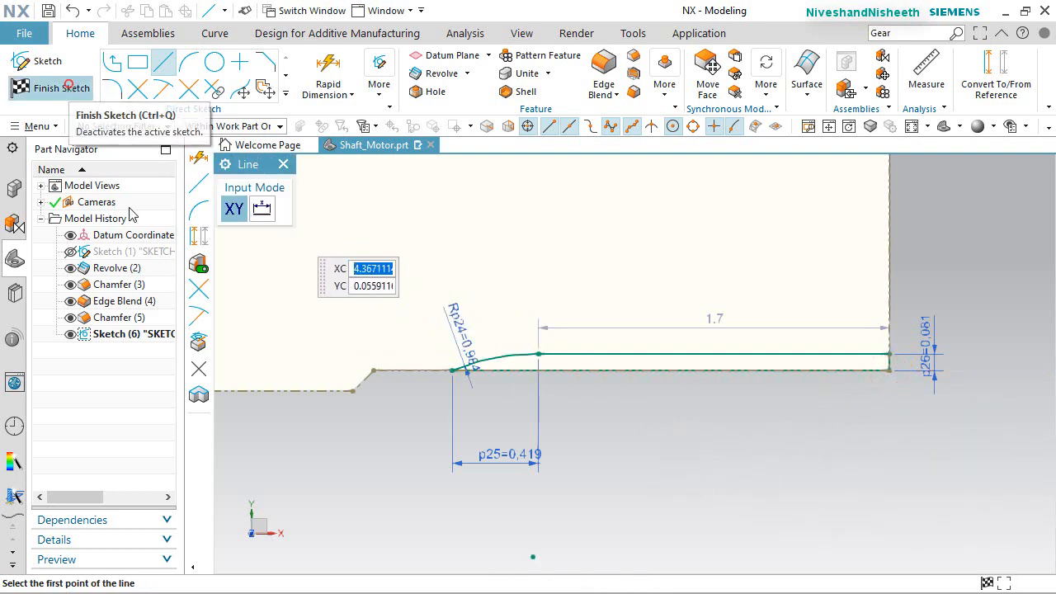
click(70, 89)
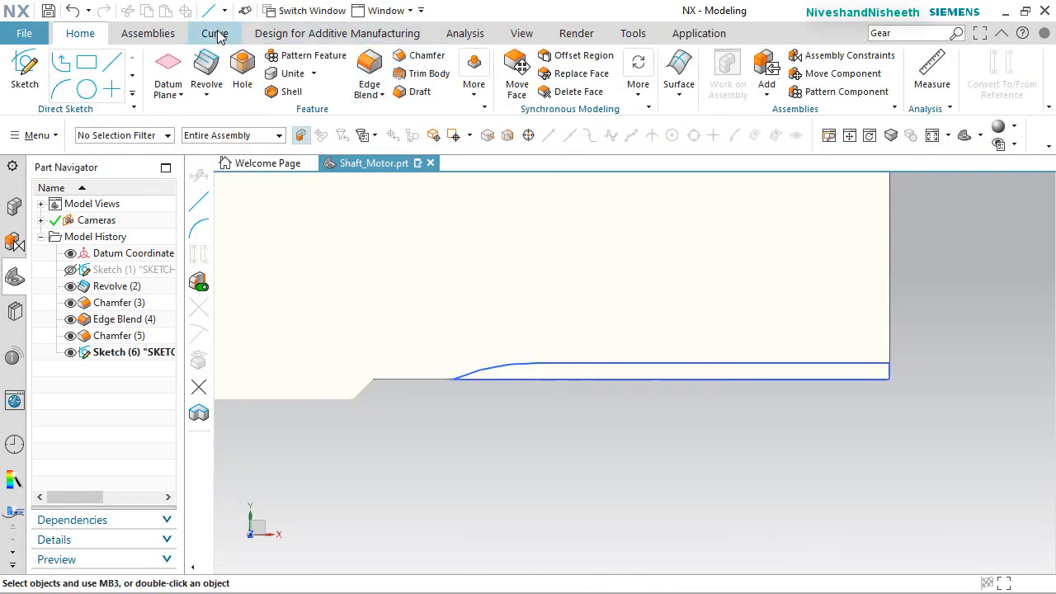
Turn off the section clipping and show the whole shaft in the isometric view
click(521, 32)
click(380, 75)
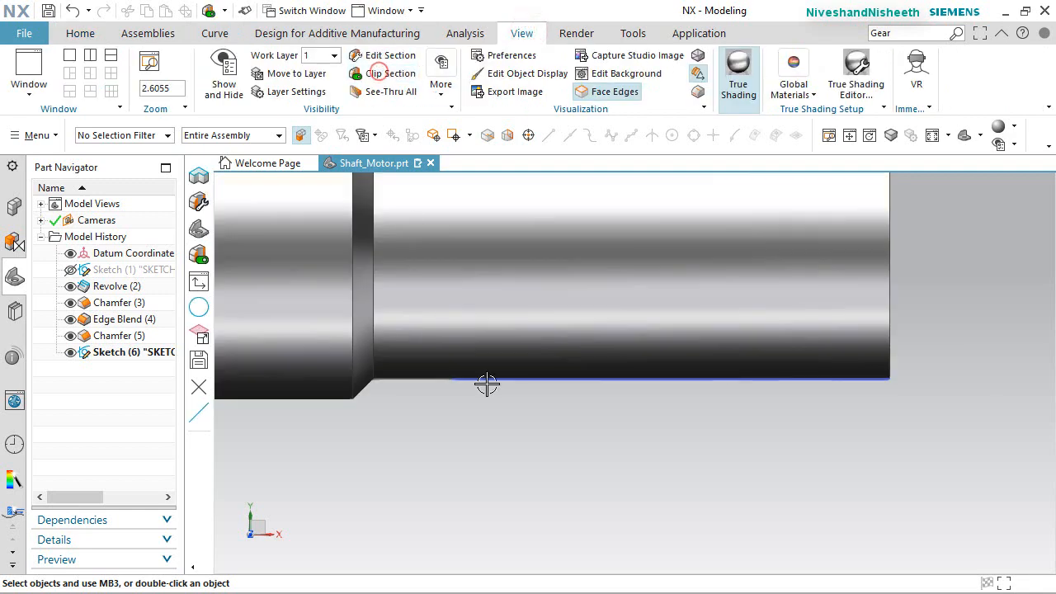
click(515, 448)
key(End)
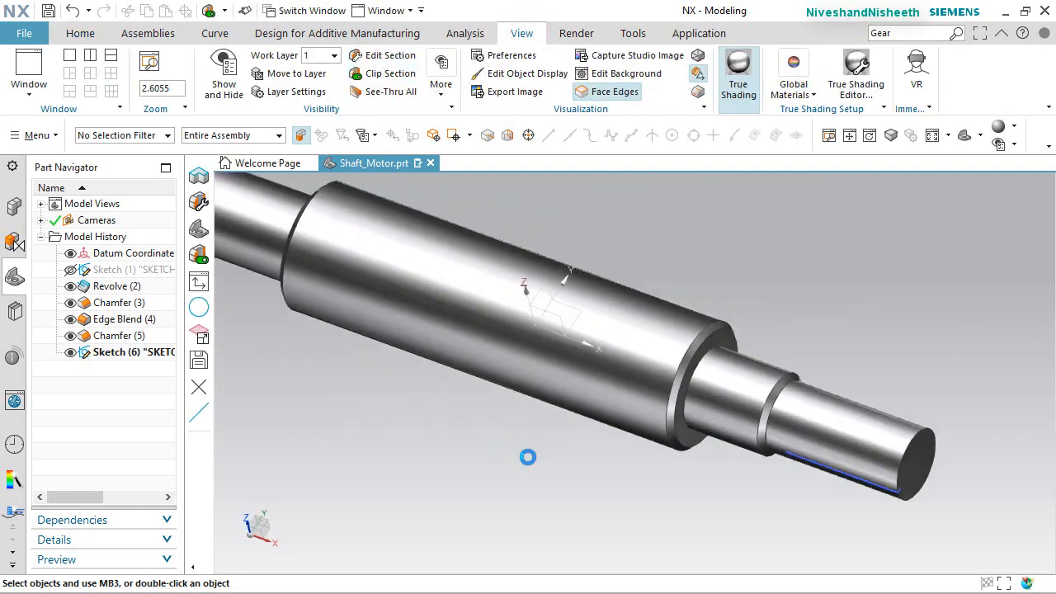
scroll(879, 535, up, 4)
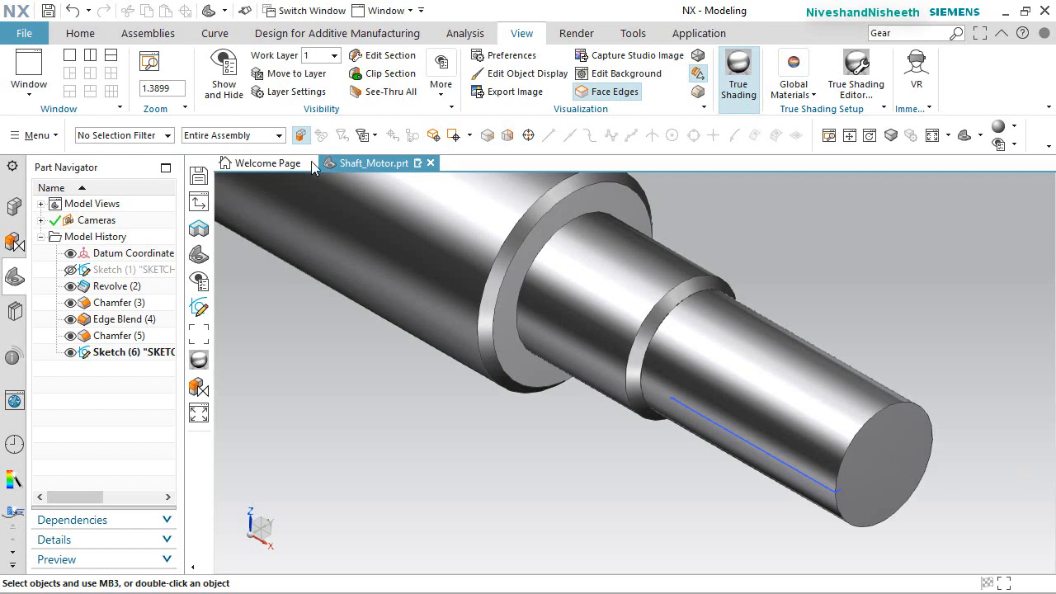
Extrude the keyway profile with a symmetric distance of 0.25/2 in, subtracting it from the shaft
click(83, 33)
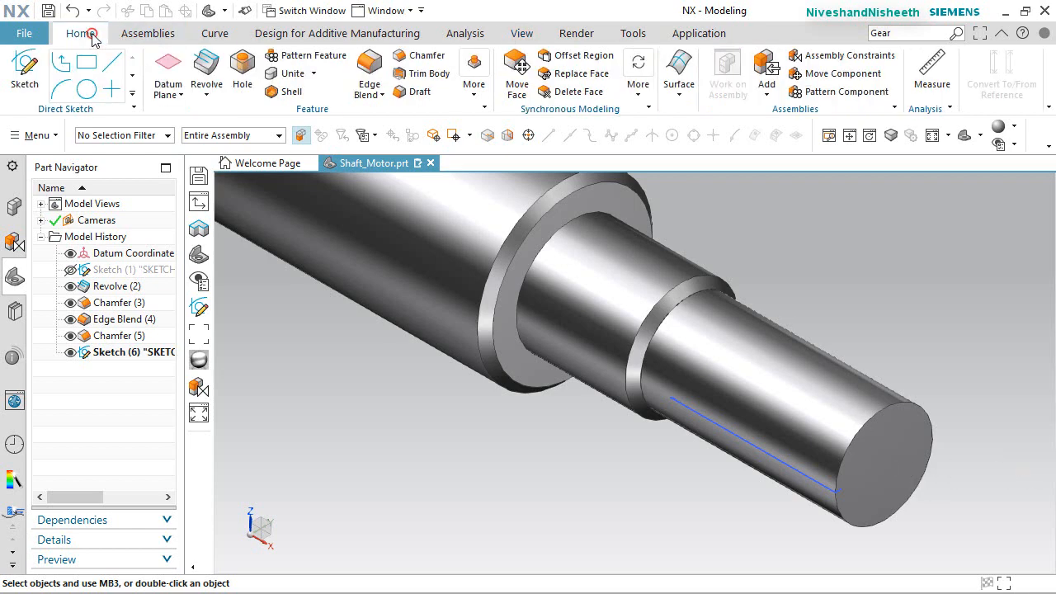
click(208, 95)
click(221, 114)
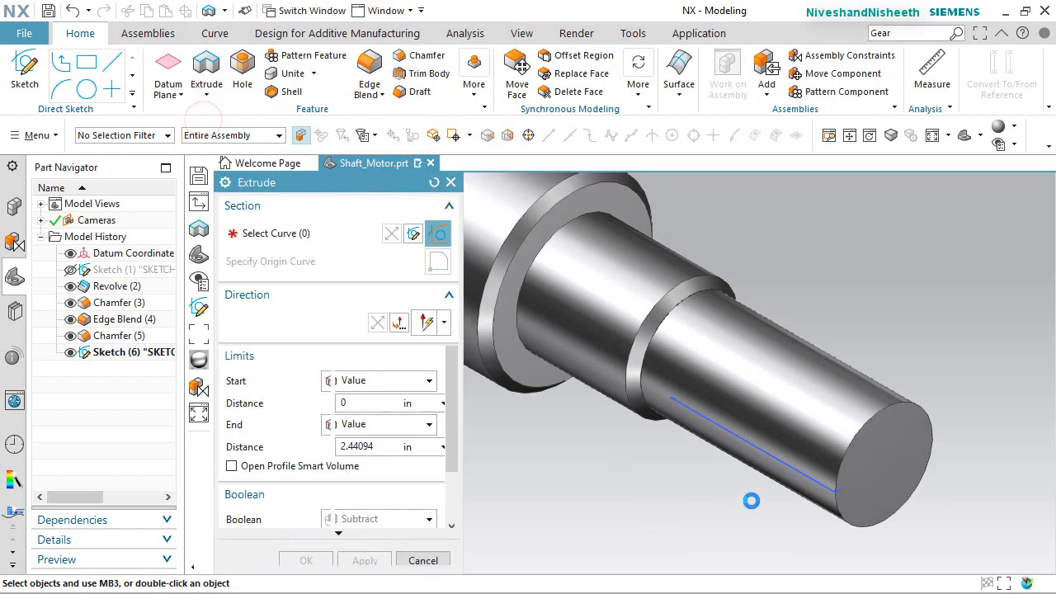
scroll(751, 500, up, 2)
click(770, 443)
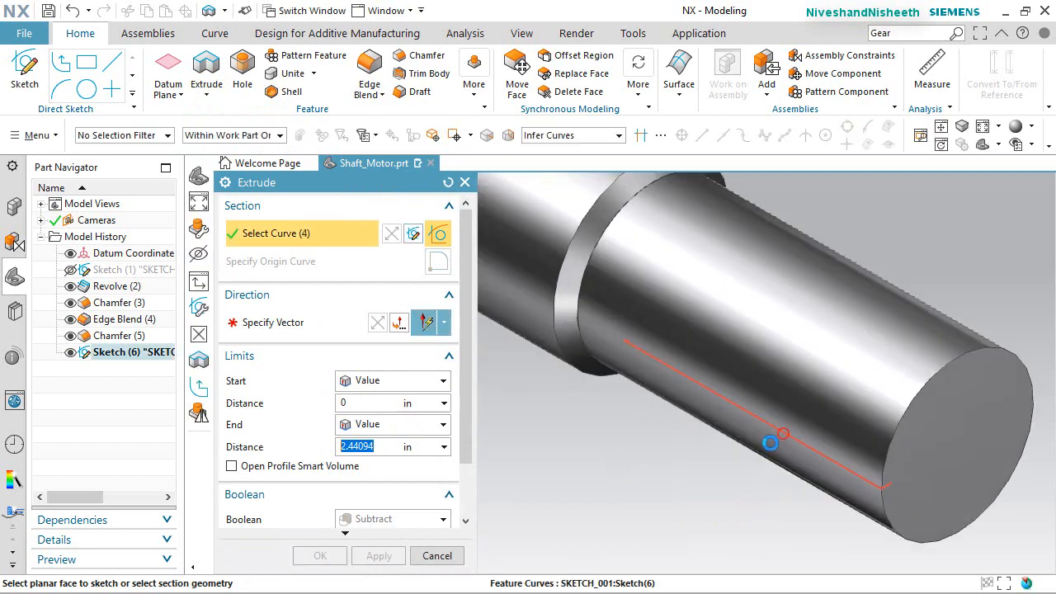
click(443, 380)
click(388, 415)
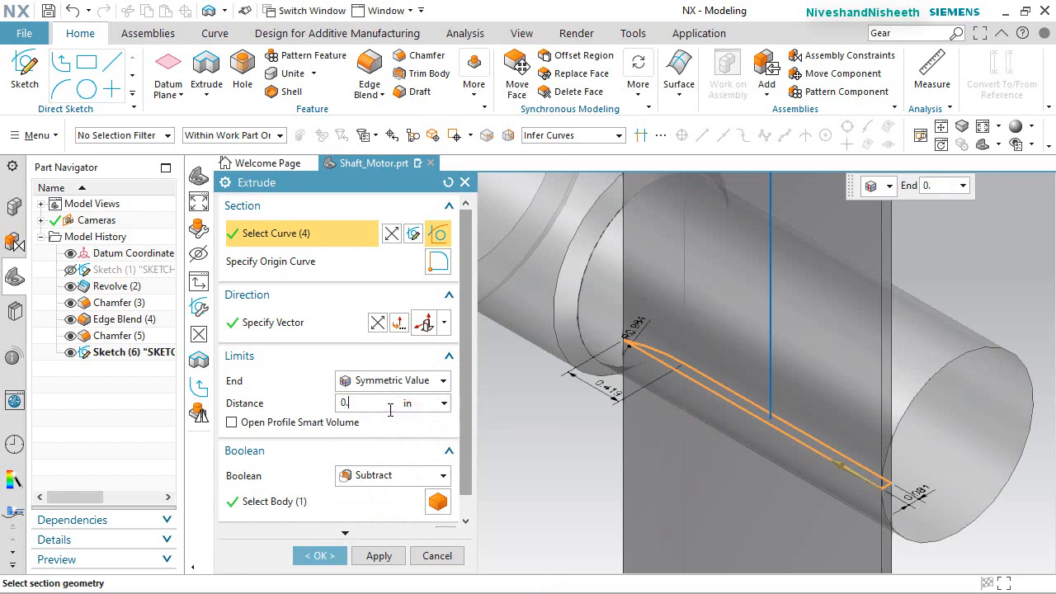
key(Return)
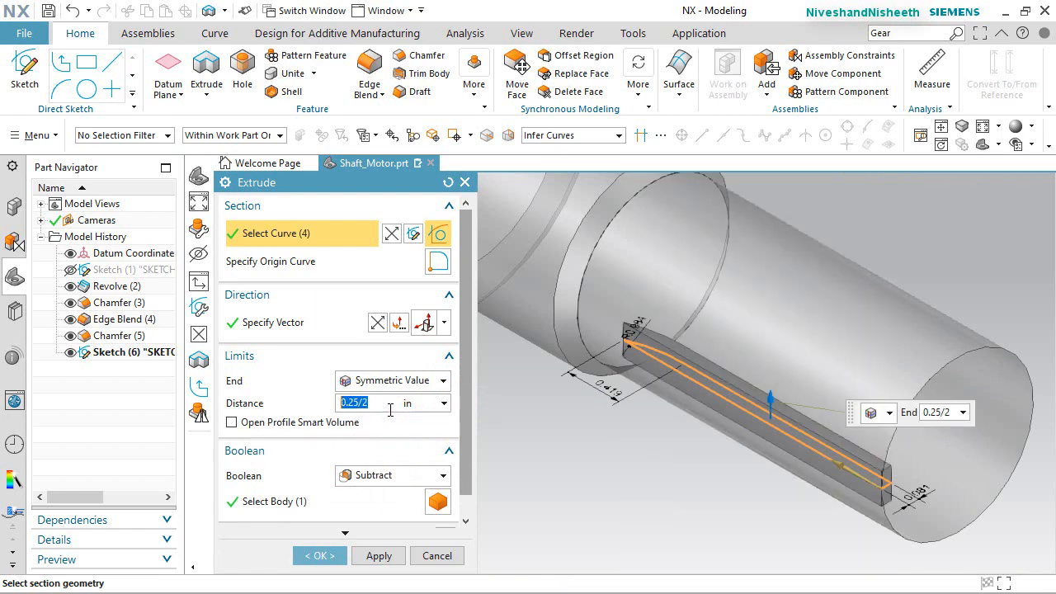
click(325, 555)
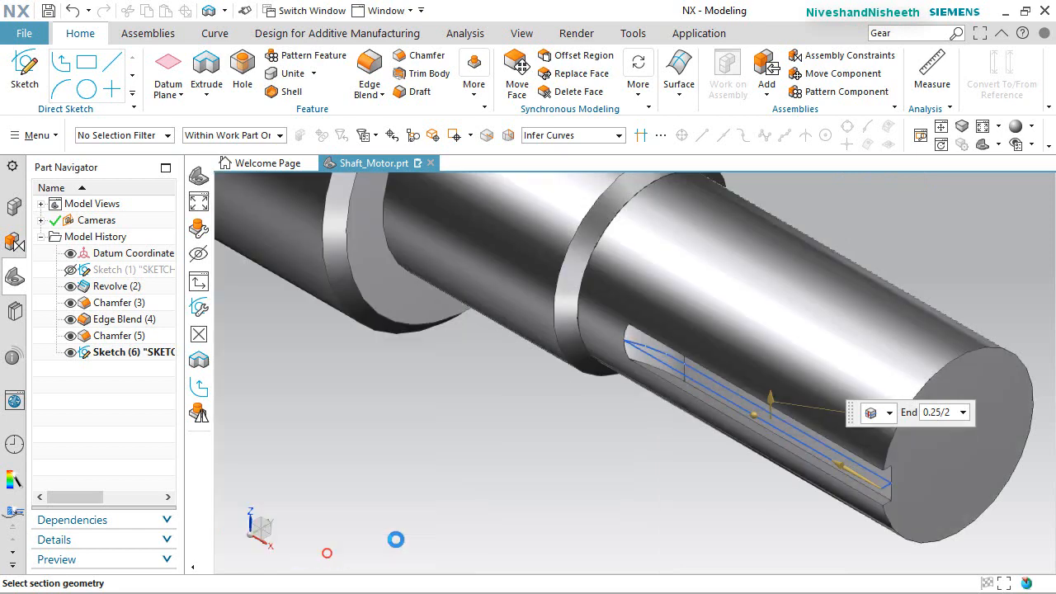
Hide the keyway sketch, fit the whole shaft in the view and save the part
click(69, 353)
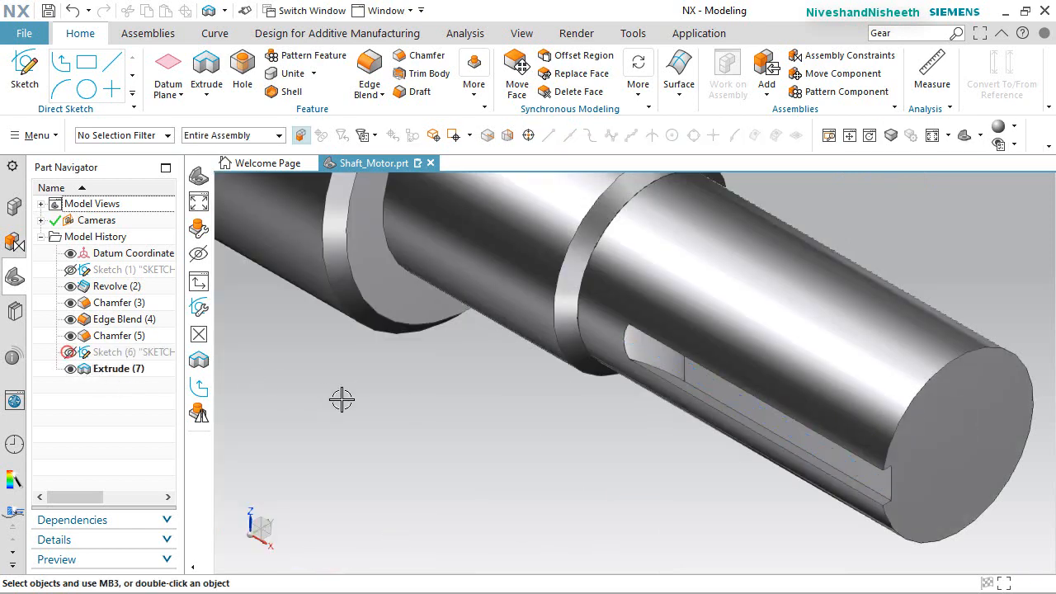
scroll(342, 399, down, 1)
scroll(685, 452, up, 1)
middle_drag(702, 431, 681, 407)
key(ctrl+f)
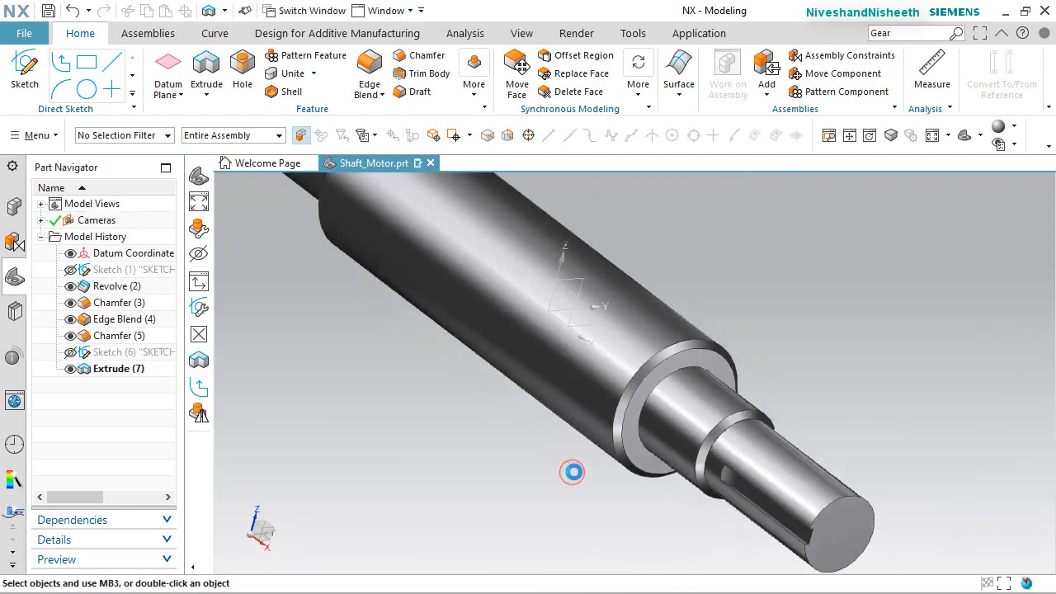
key(ctrl+s)
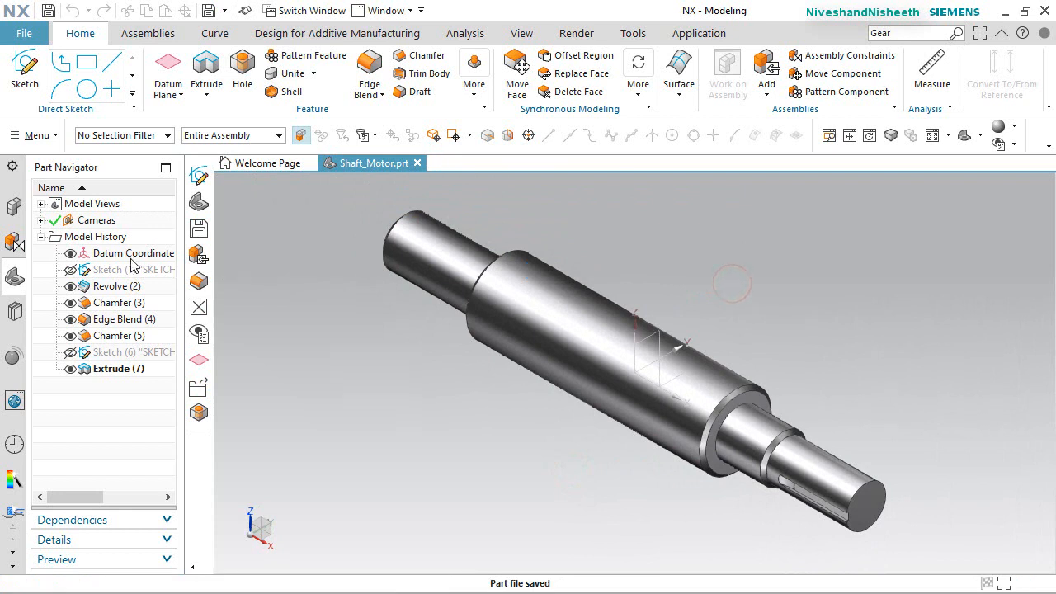
Hide the datum coordinate system, and close the shaft part with its changes saved
click(71, 254)
click(371, 365)
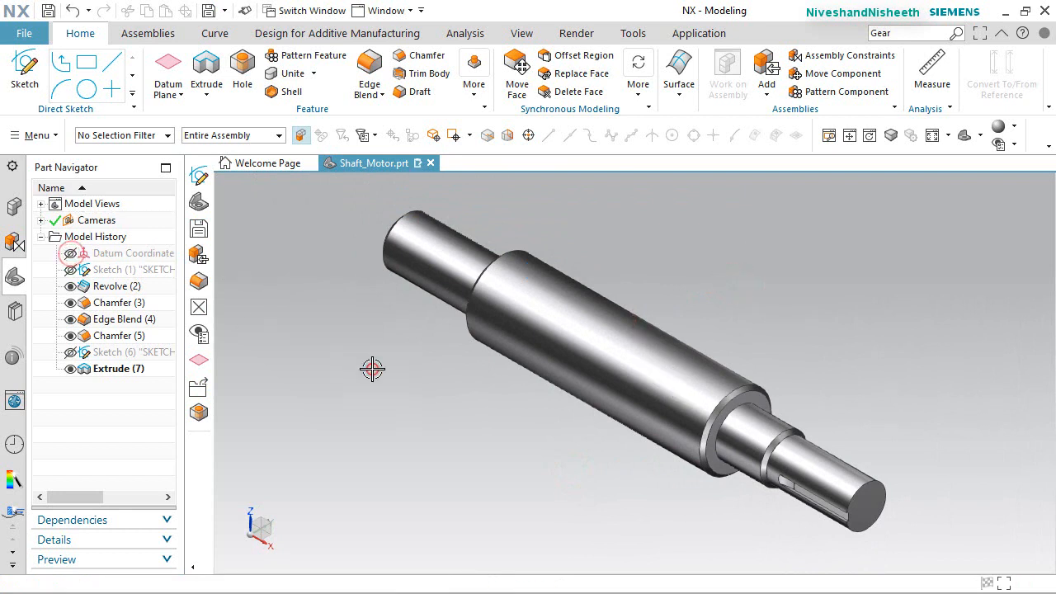
click(430, 163)
click(430, 335)
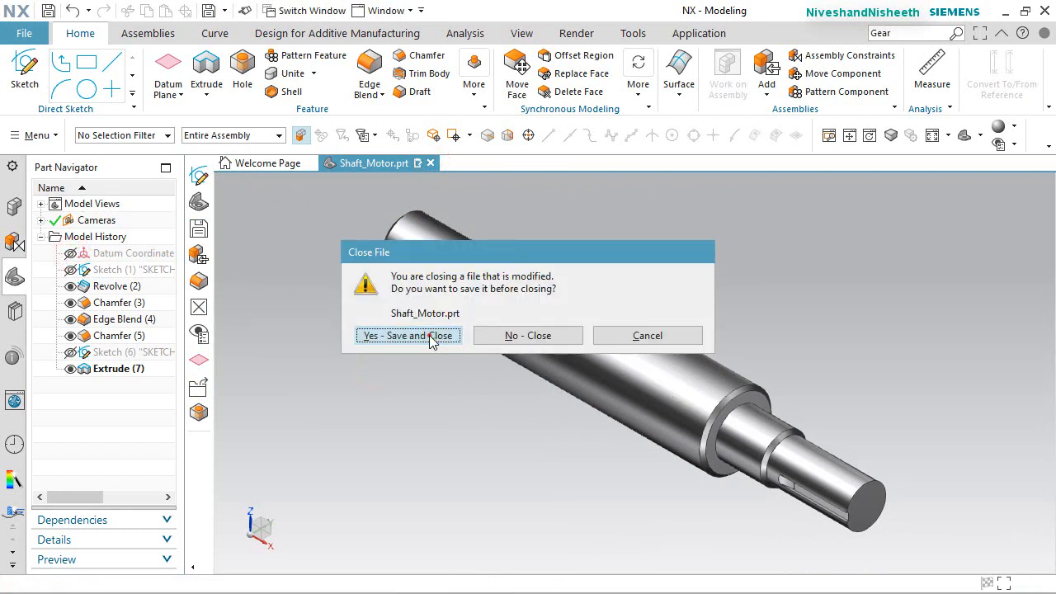
click(456, 333)
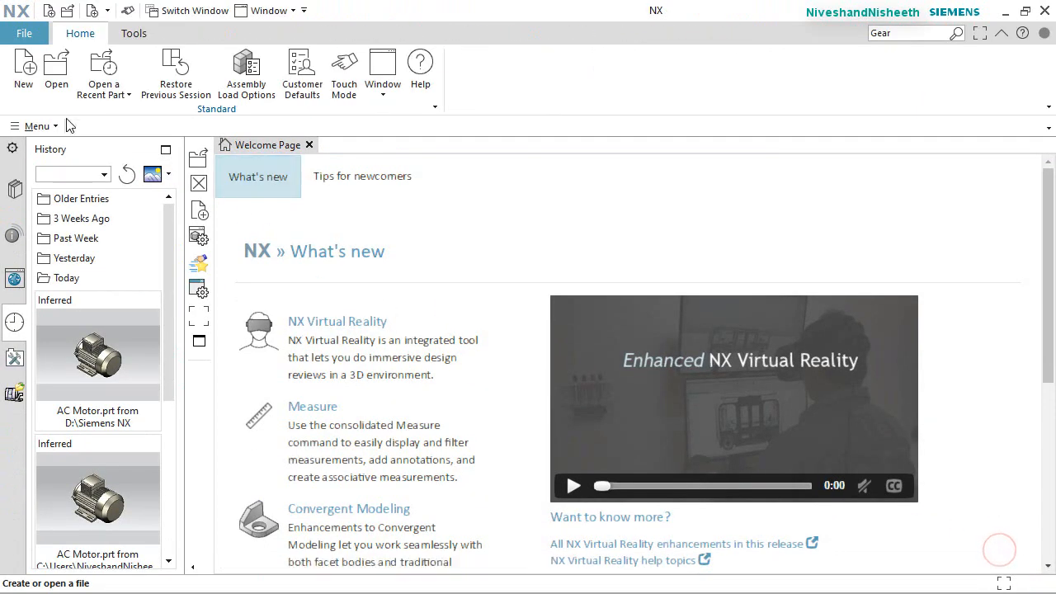
Create a new assembly file in inches named AC Motor Assembly.prt in the AC Motor folder
click(23, 66)
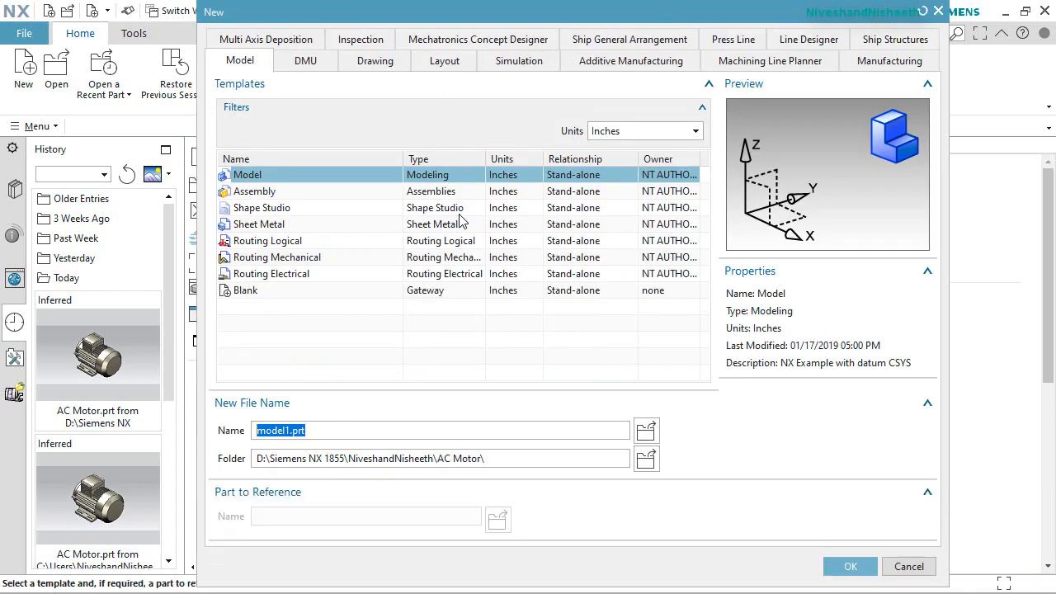
click(263, 192)
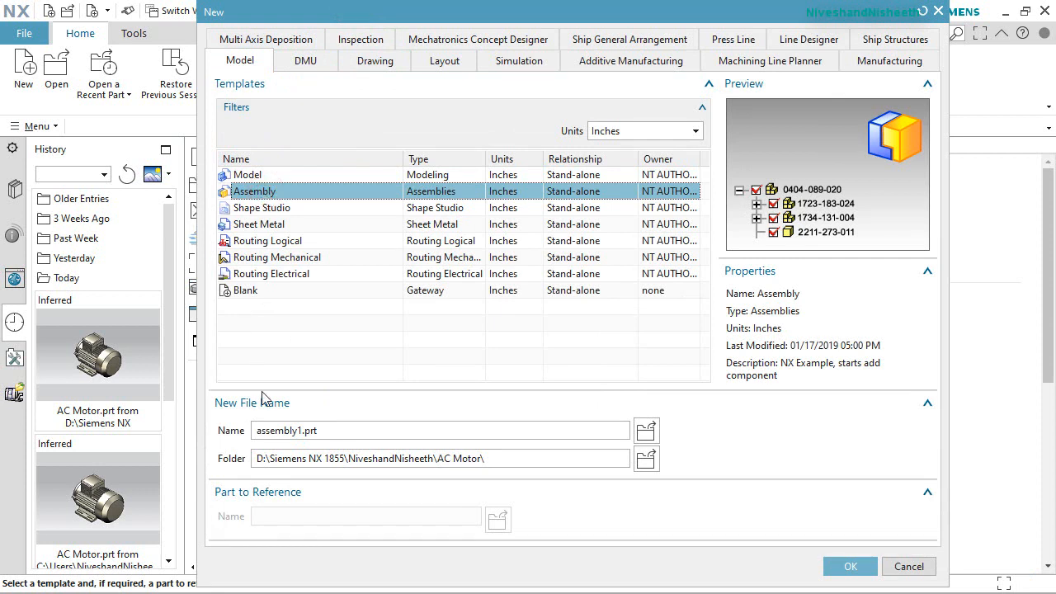
click(255, 430)
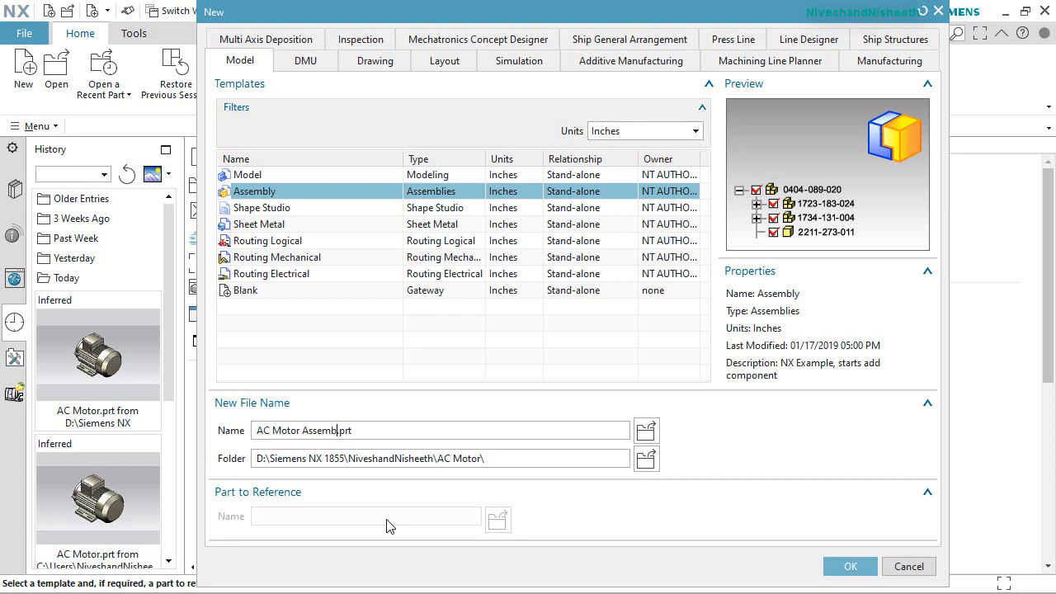
click(833, 565)
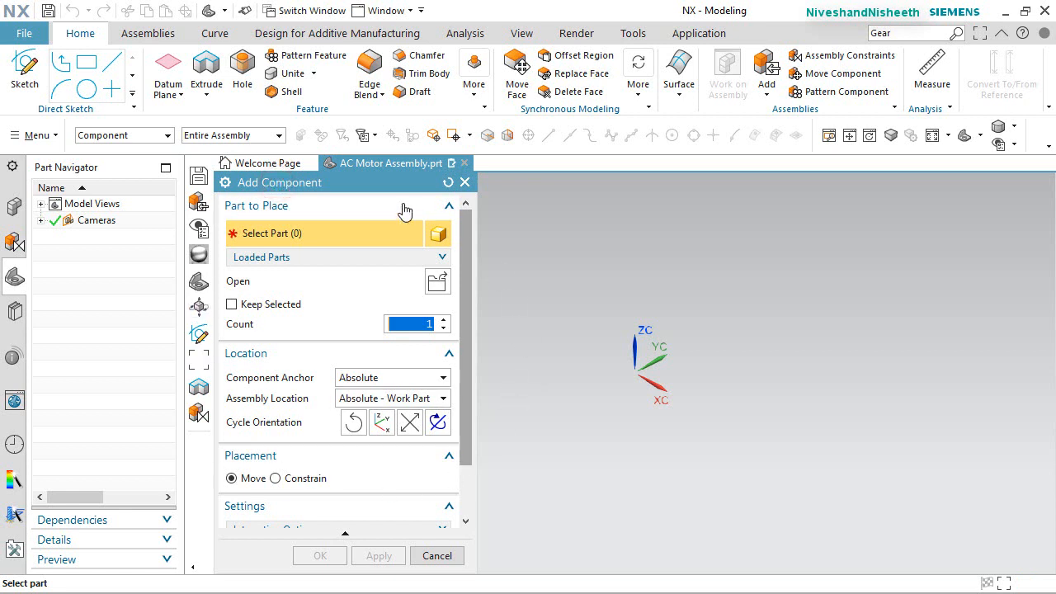
Add AC Motor.prt as the first component at Absolute - Work Part and create a Fix constraint for it
click(438, 281)
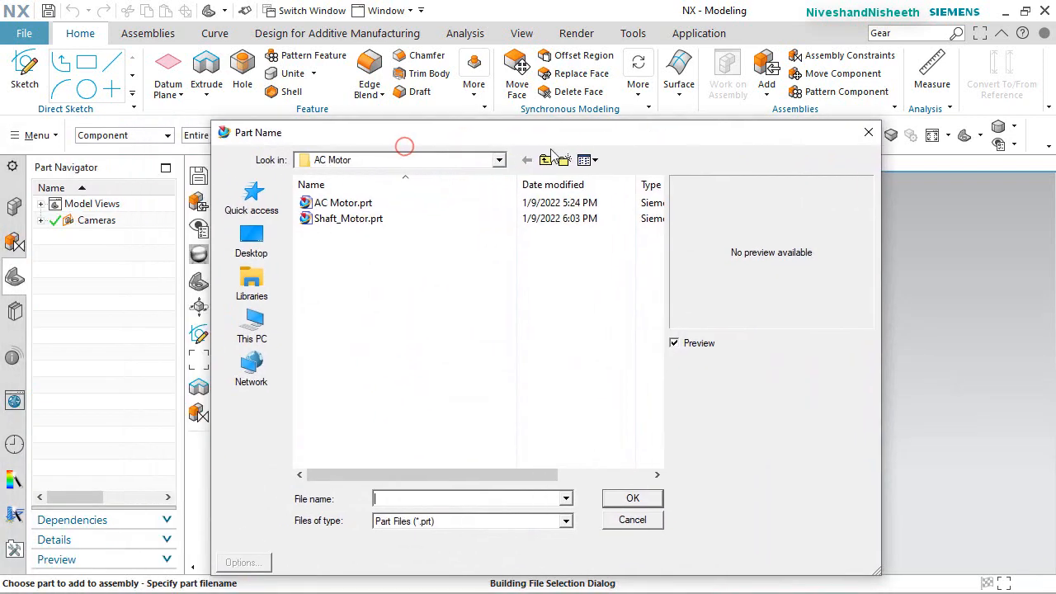
click(345, 203)
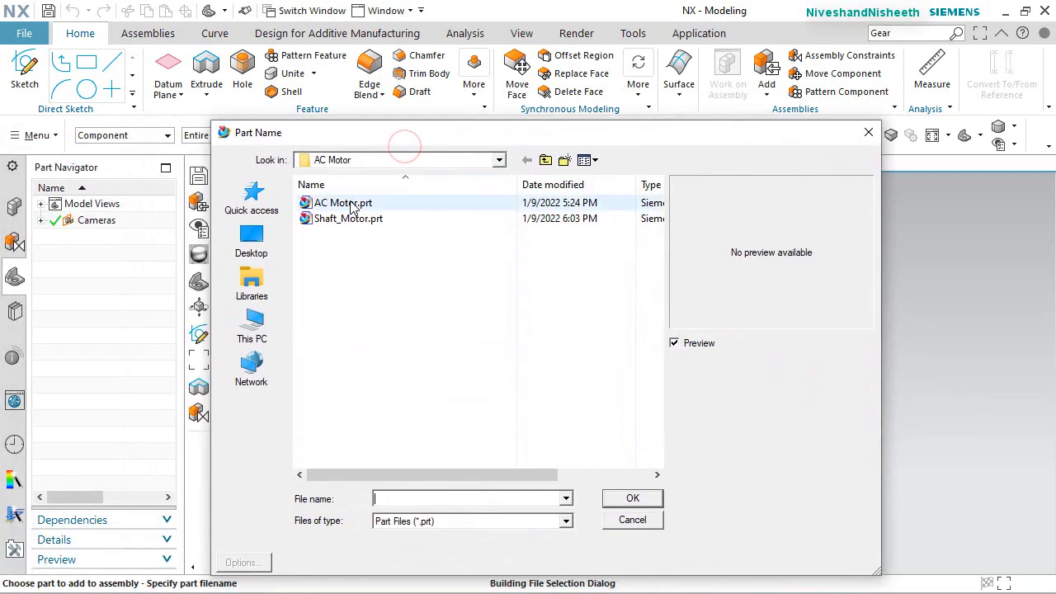
click(632, 499)
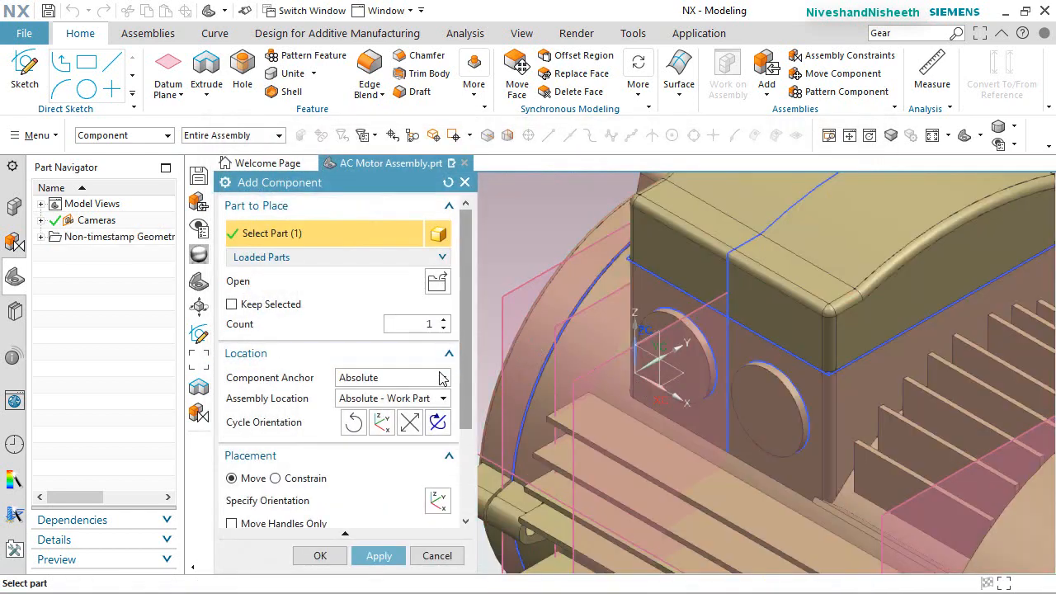
drag(464, 394, 473, 295)
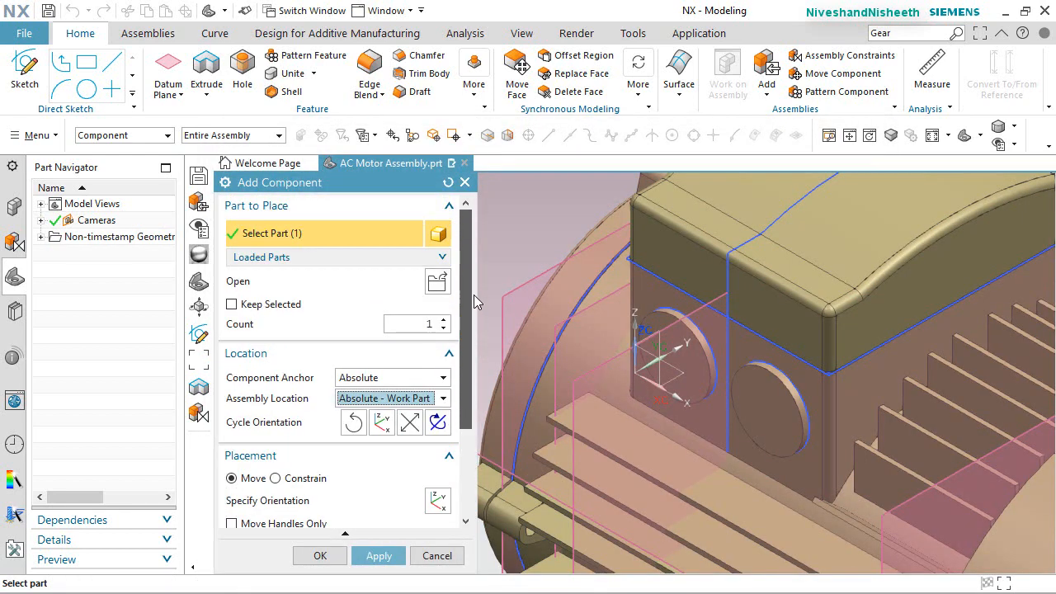
scroll(516, 282, up, 3)
scroll(517, 282, down, 5)
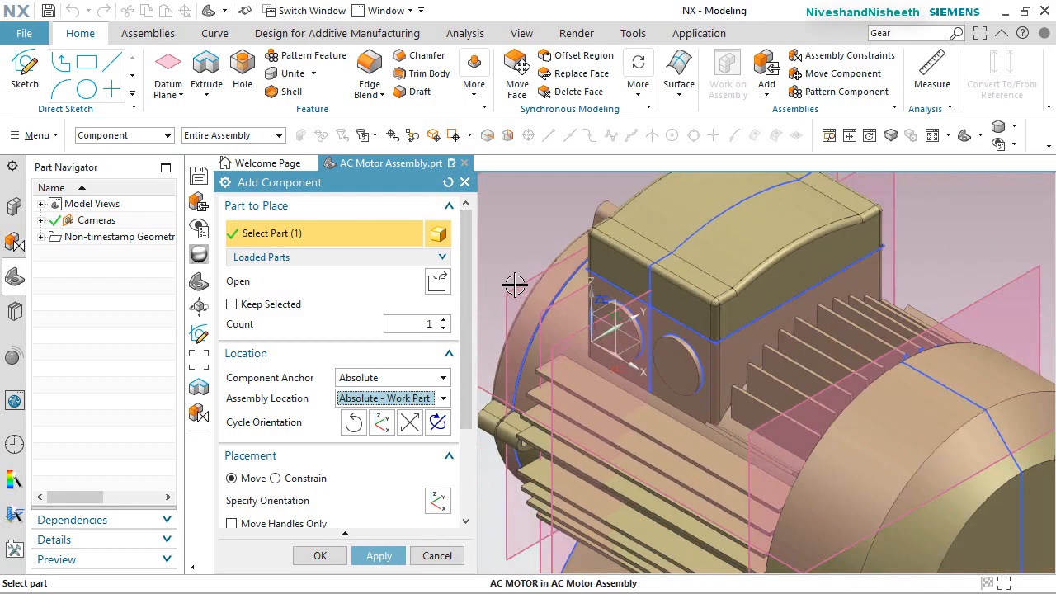
click(322, 555)
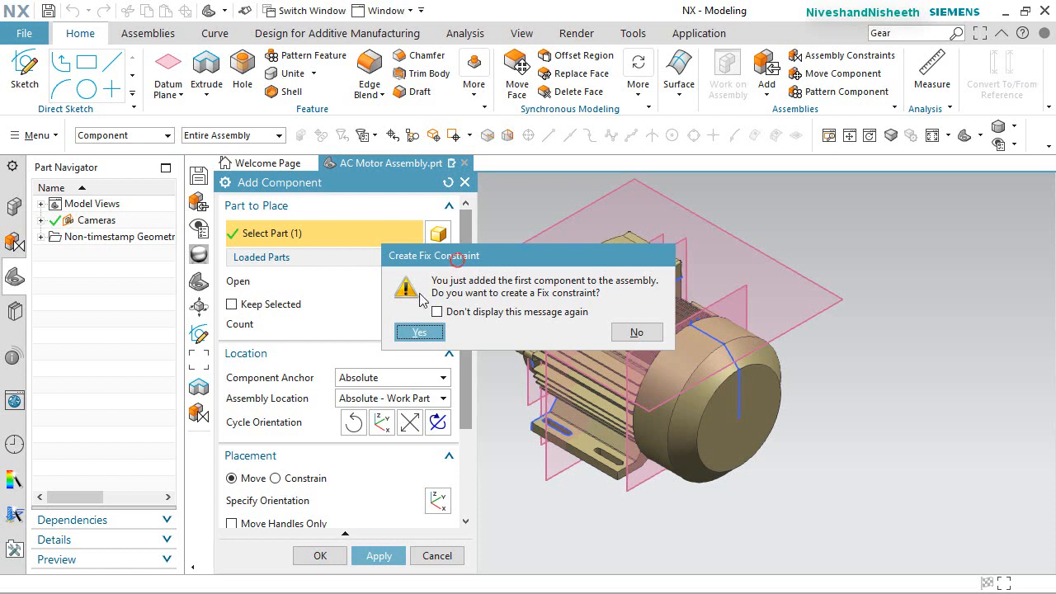
click(419, 331)
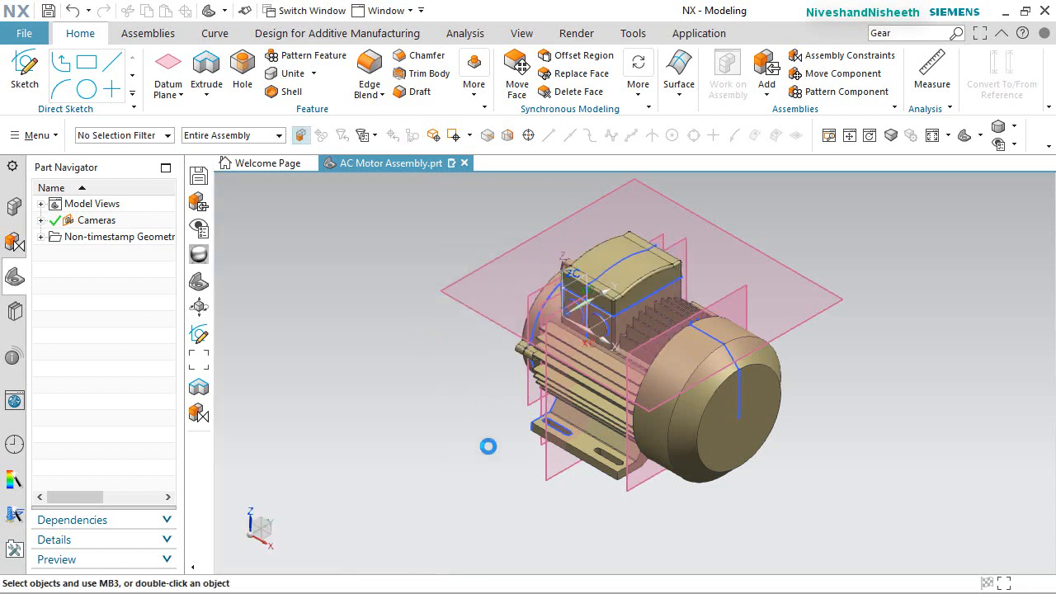
Hide all object types in the assembly and show only the bodies
click(521, 35)
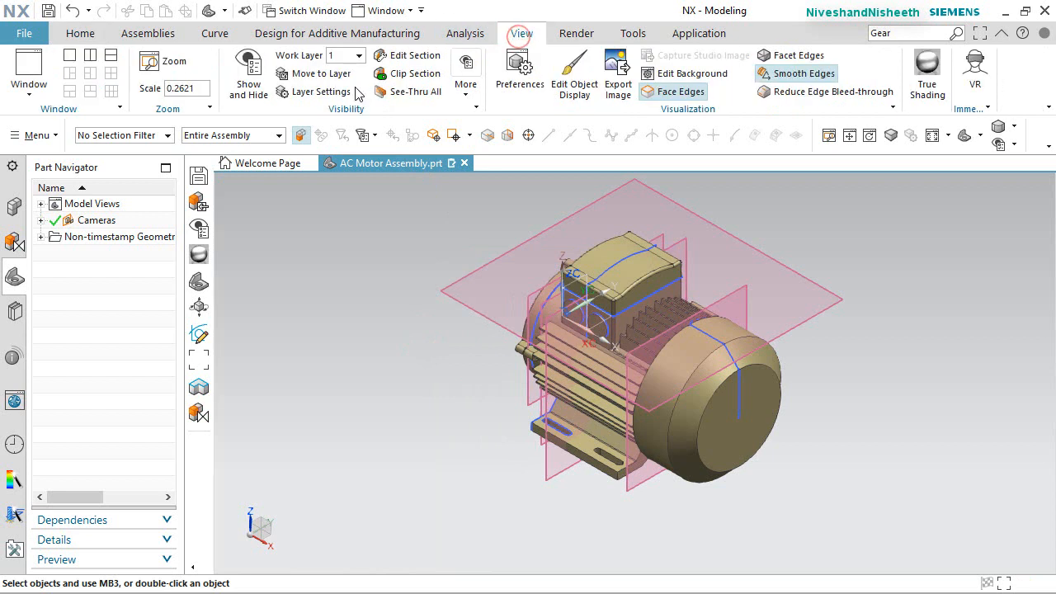
click(248, 71)
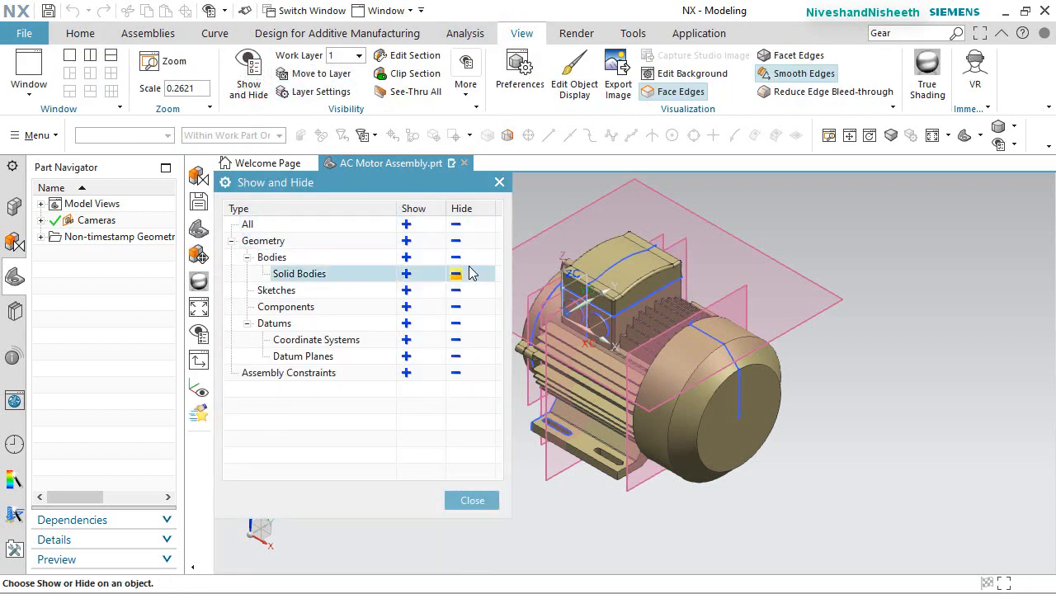
click(455, 225)
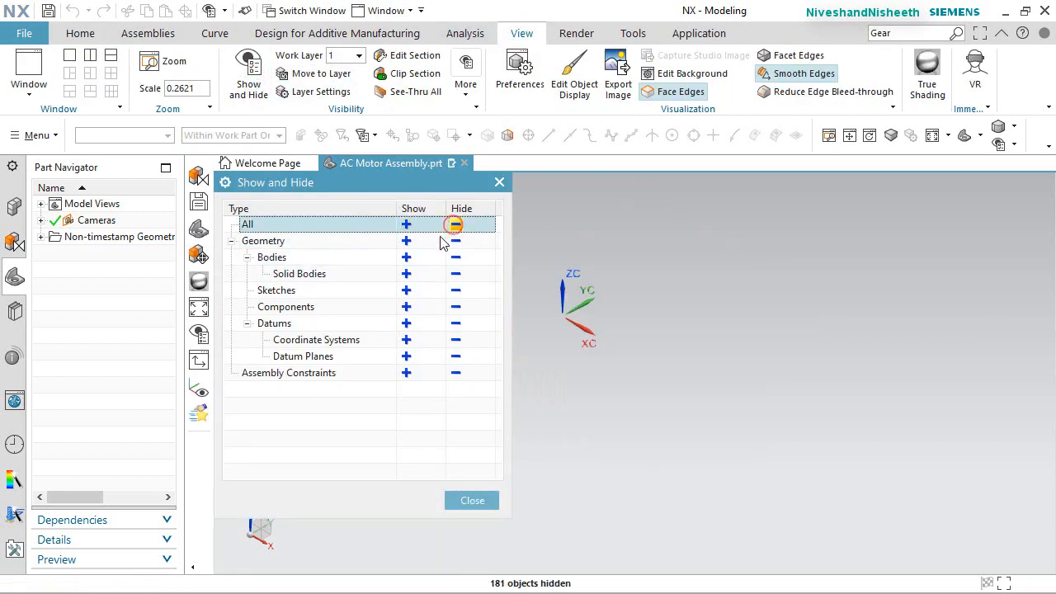
click(408, 259)
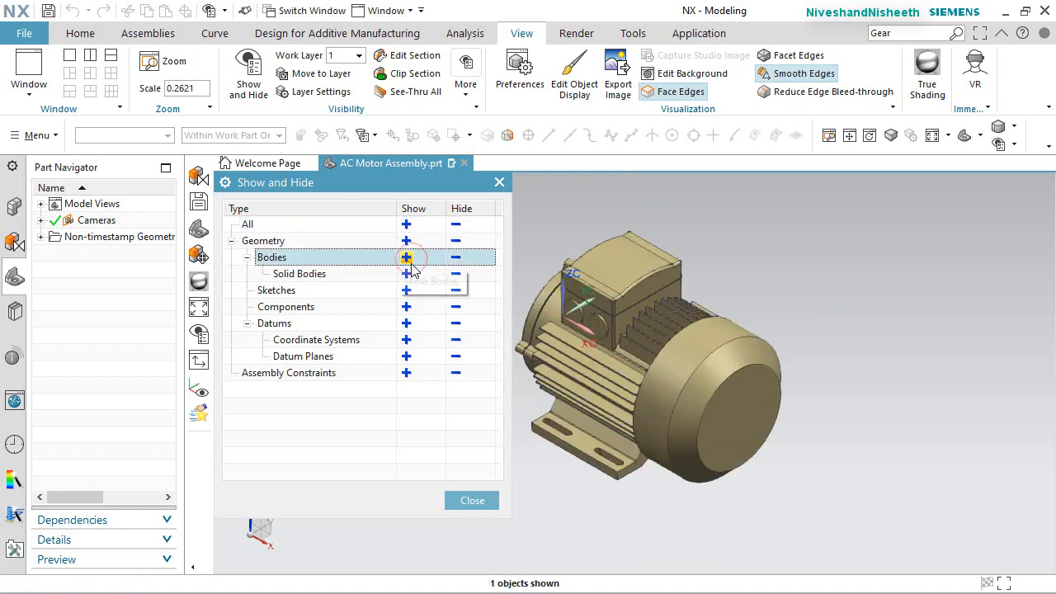
click(472, 500)
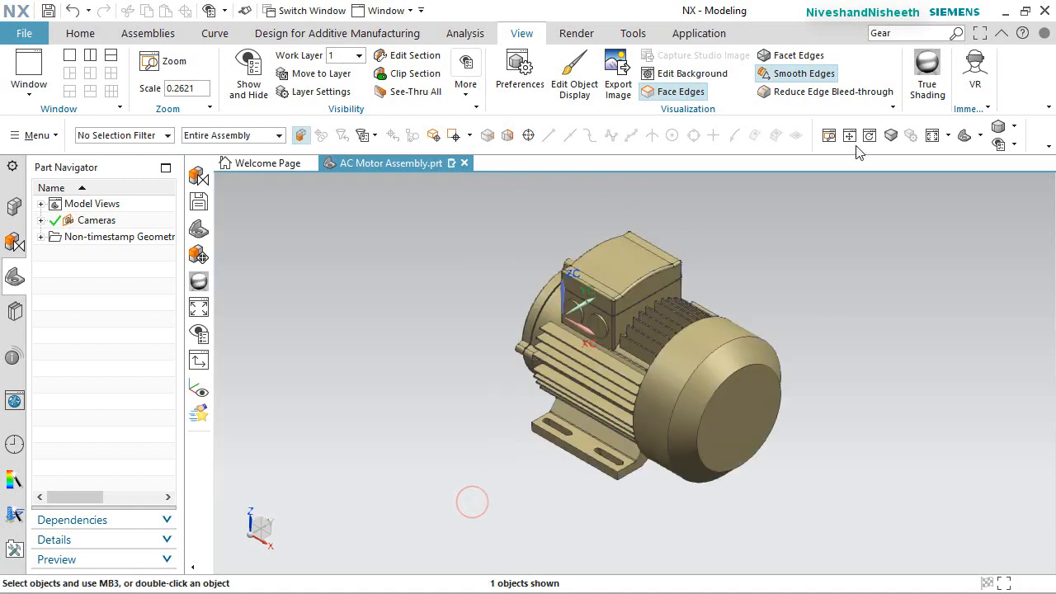
Turn on True Shading without ground plane grid, planar shadows or floor reflection, and switch off the perspective display
click(927, 74)
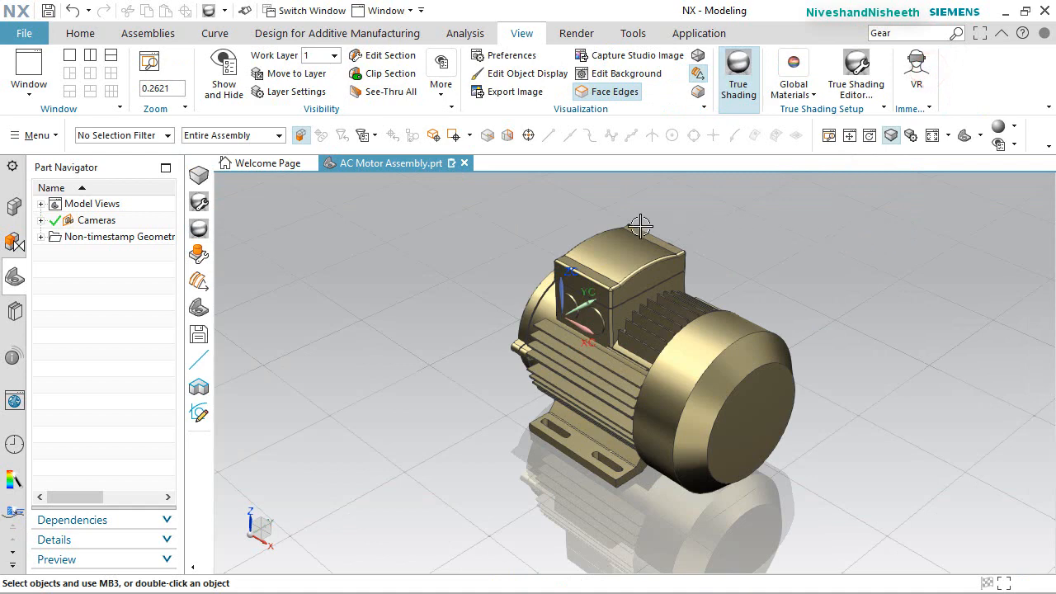
click(856, 76)
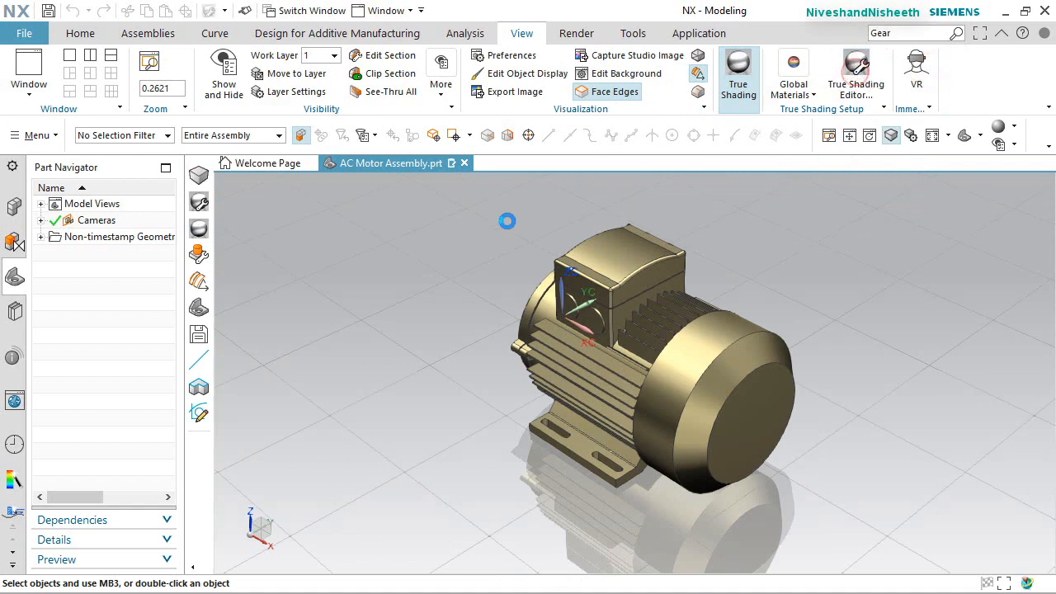
scroll(370, 373, down, 4)
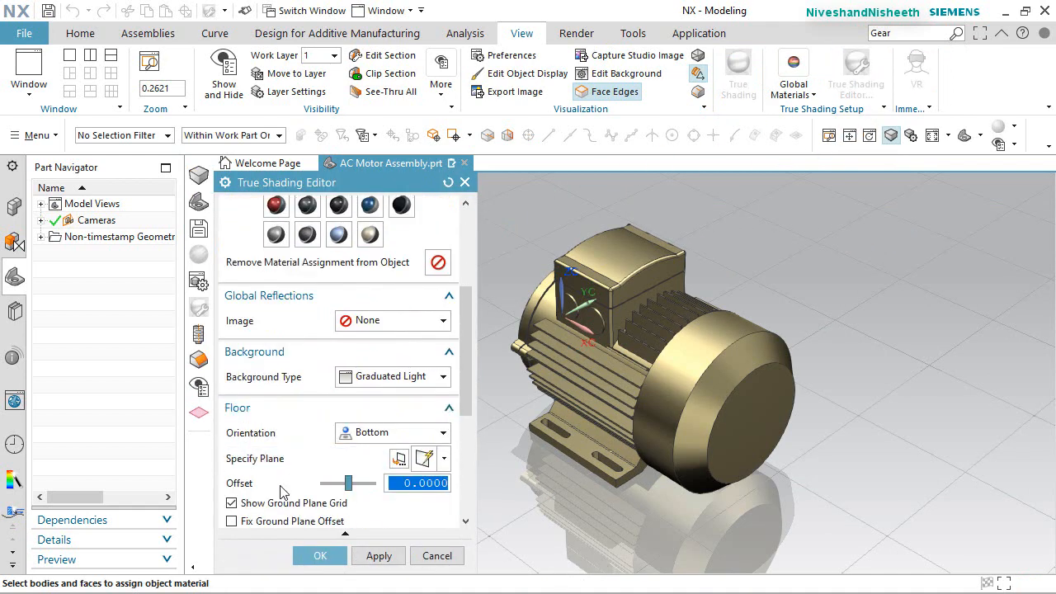
click(232, 503)
scroll(233, 495, down, 3)
click(239, 465)
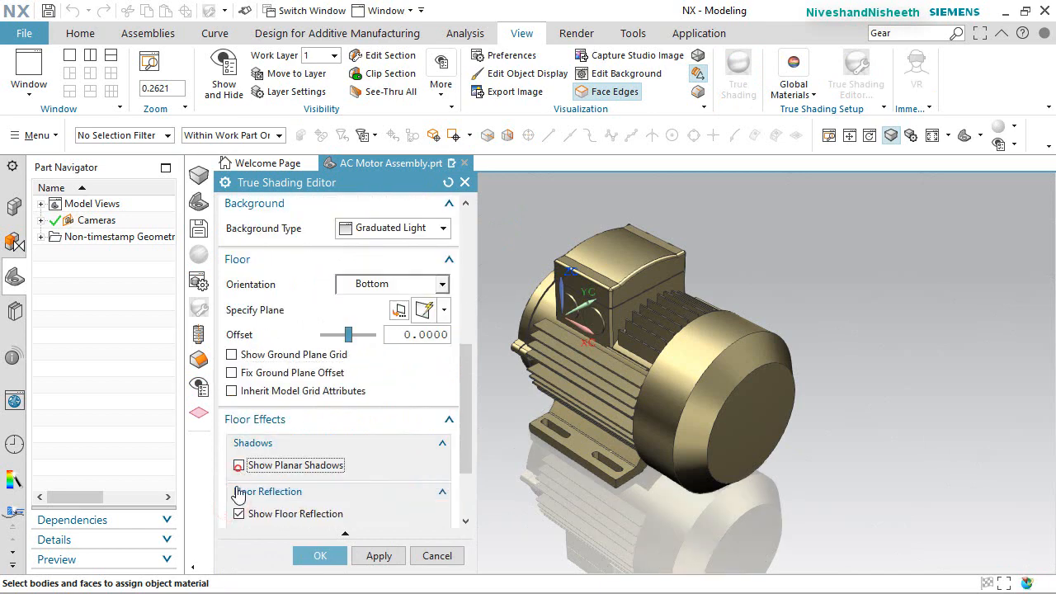
click(238, 515)
click(313, 558)
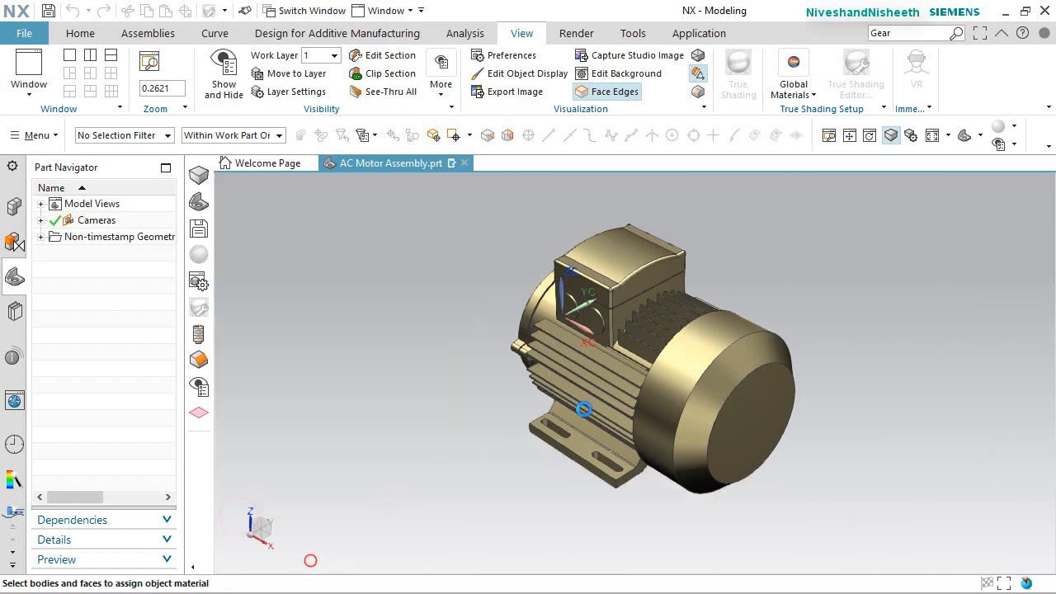
click(890, 136)
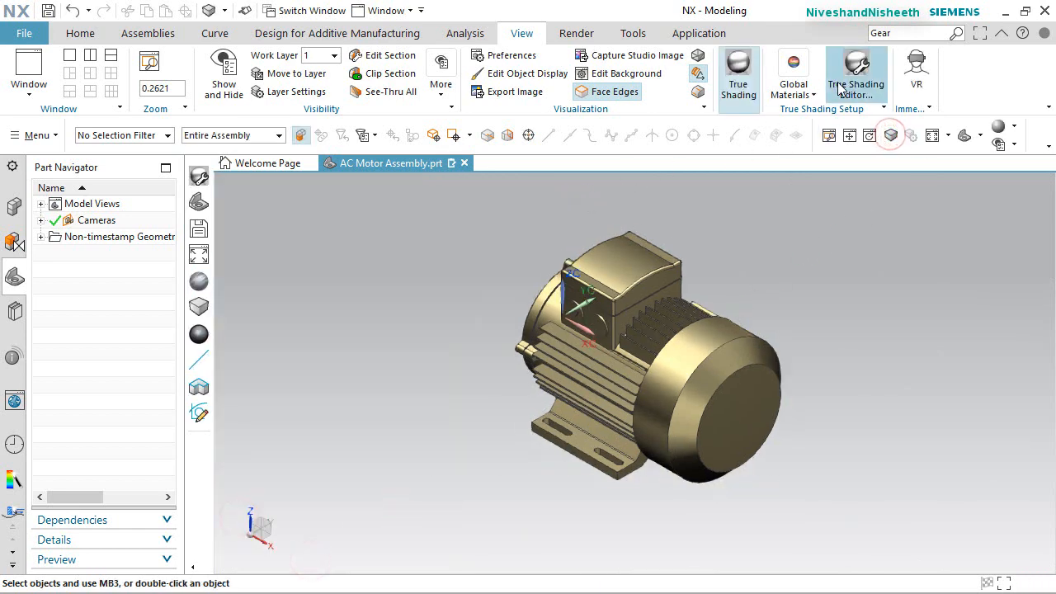
Brighten the Scene Lighting 3 lights in the True Shading settings and apply the change
click(874, 70)
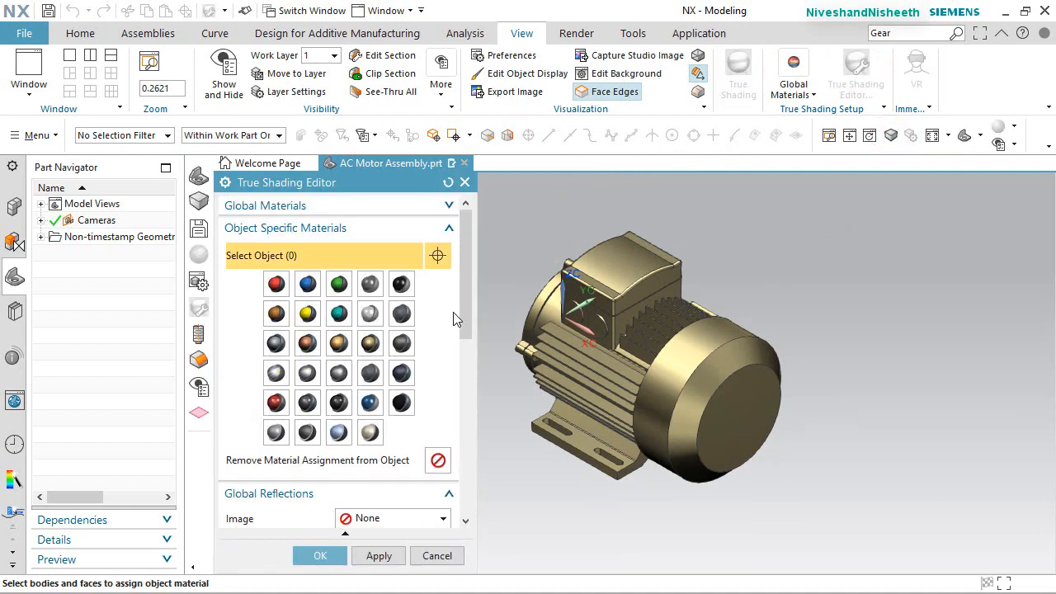
scroll(445, 478, down, 3)
scroll(445, 479, down, 5)
drag(390, 492, 406, 496)
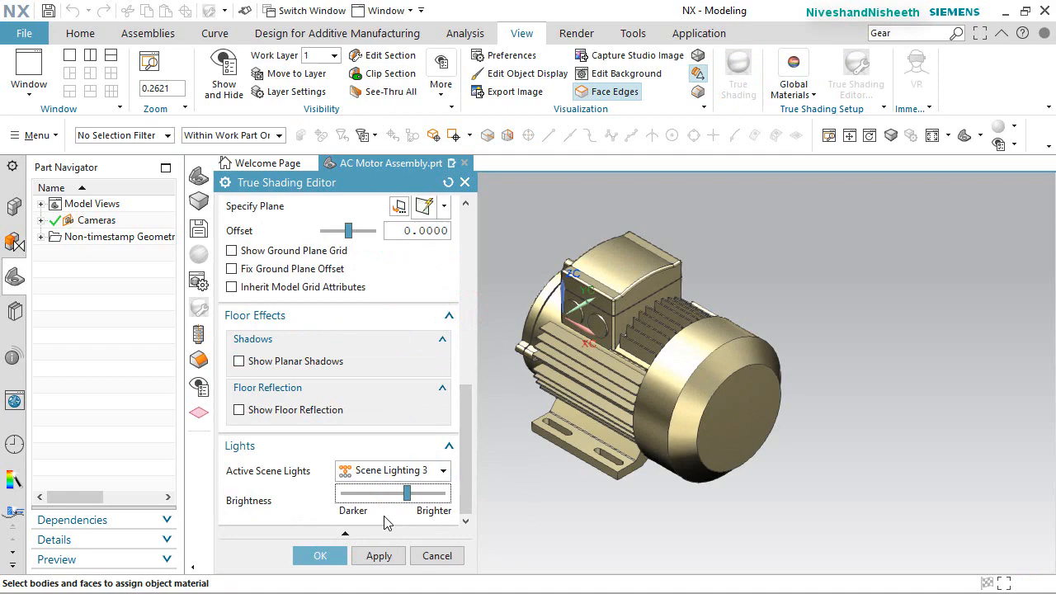
click(320, 555)
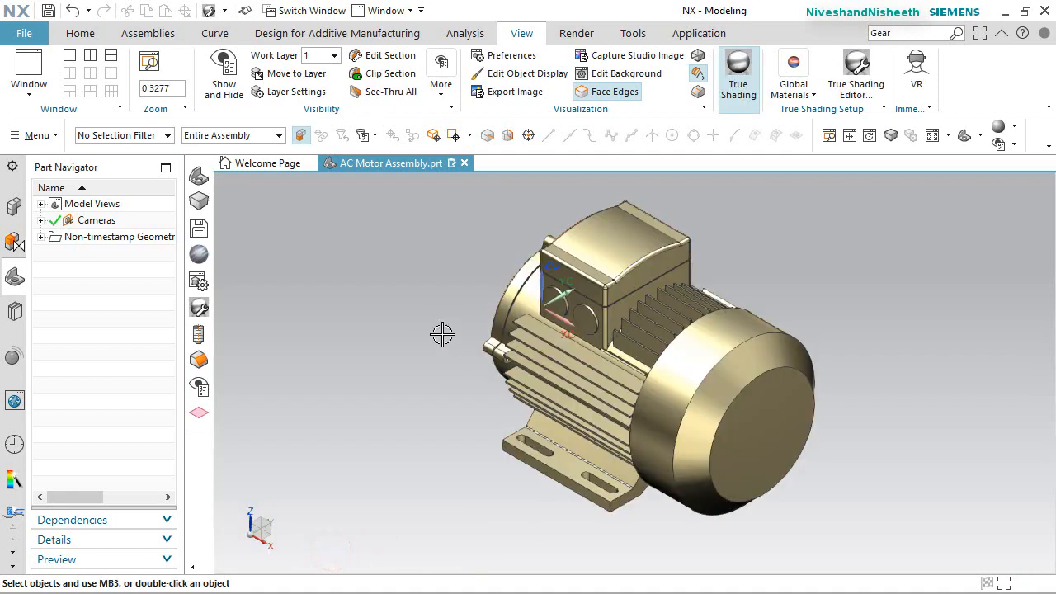
Save the assembly file
middle_drag(425, 327, 584, 429)
click(358, 298)
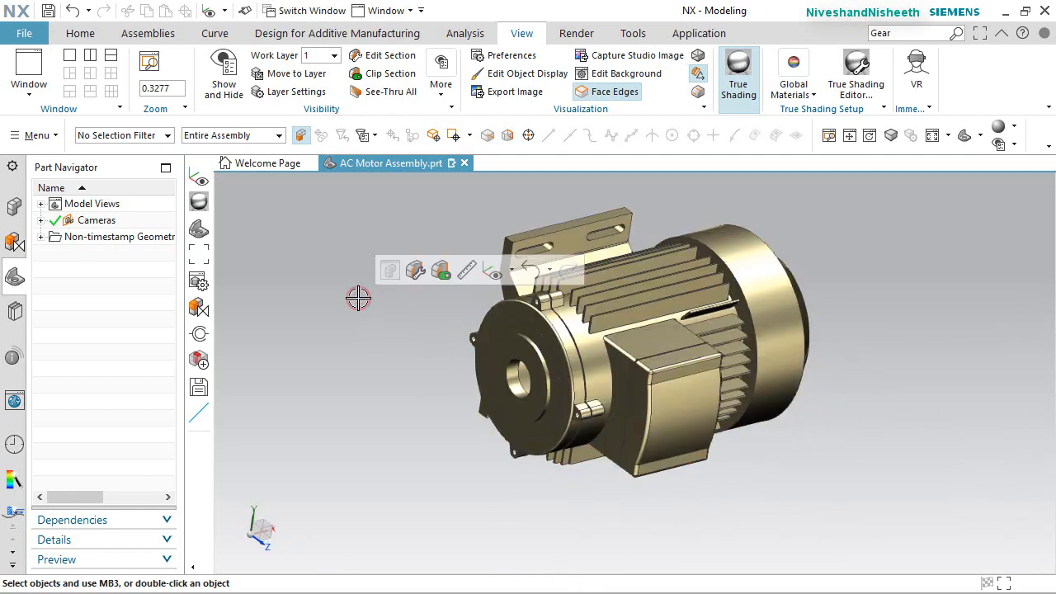
key(F8)
key(ctrl+s)
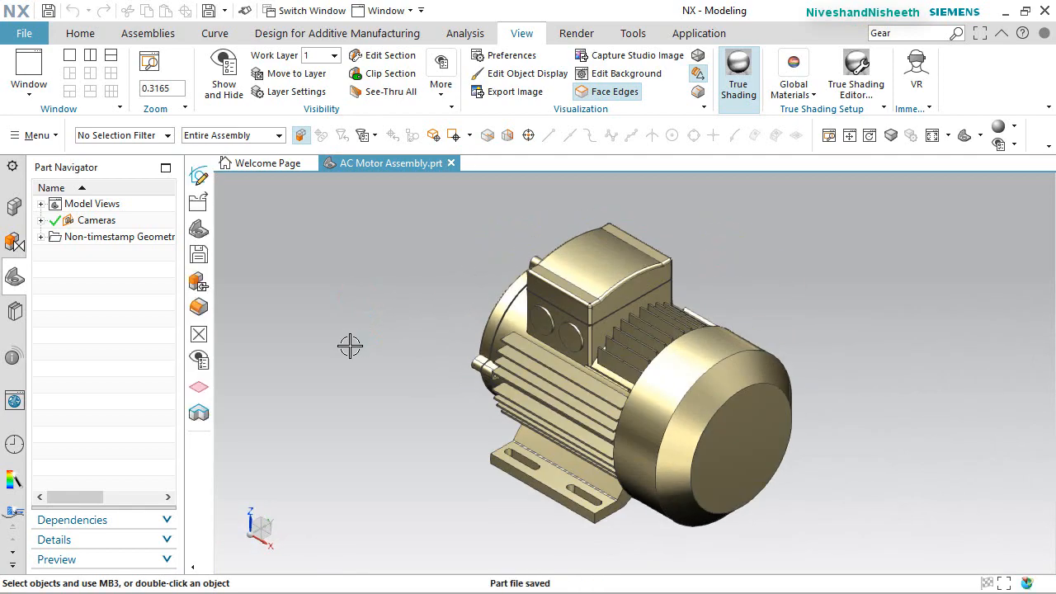
Add Shaft_Motor.prt to the assembly as one component with an Absolute anchor at Absolute - Work Part
click(139, 33)
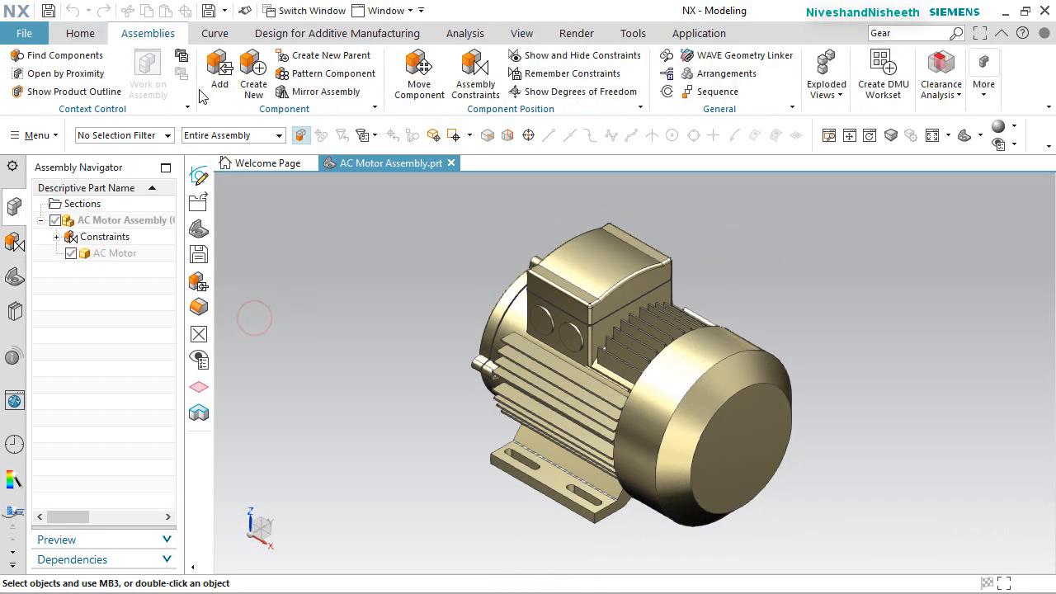
click(219, 69)
click(436, 282)
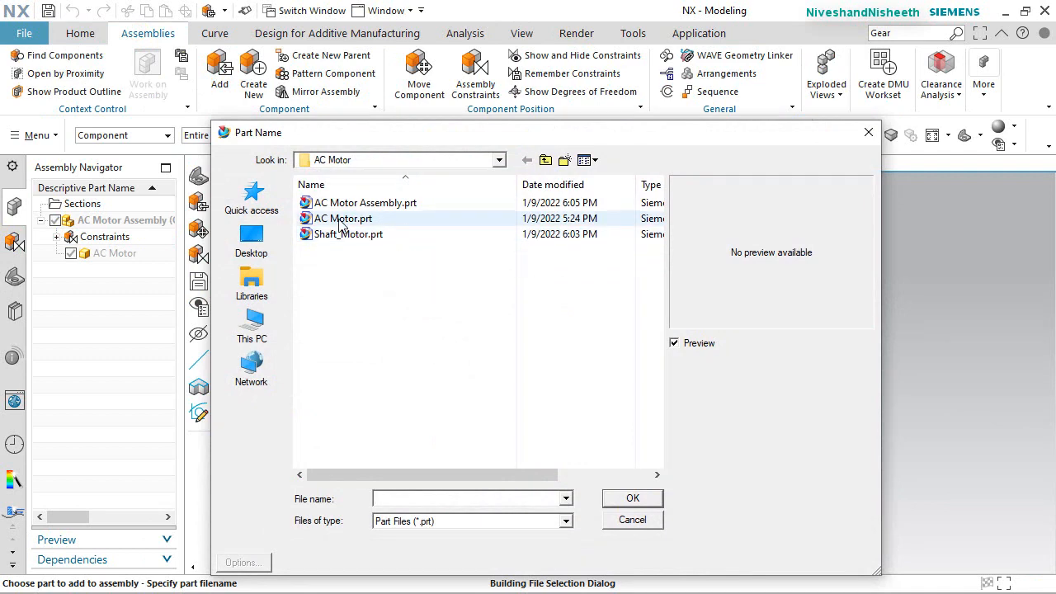
click(341, 221)
click(338, 235)
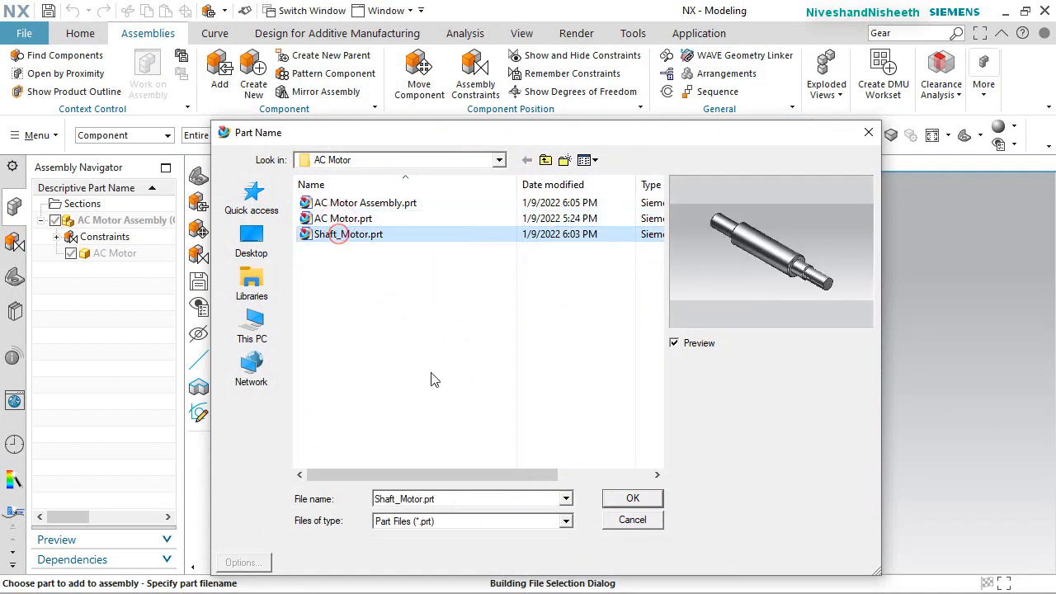
click(632, 498)
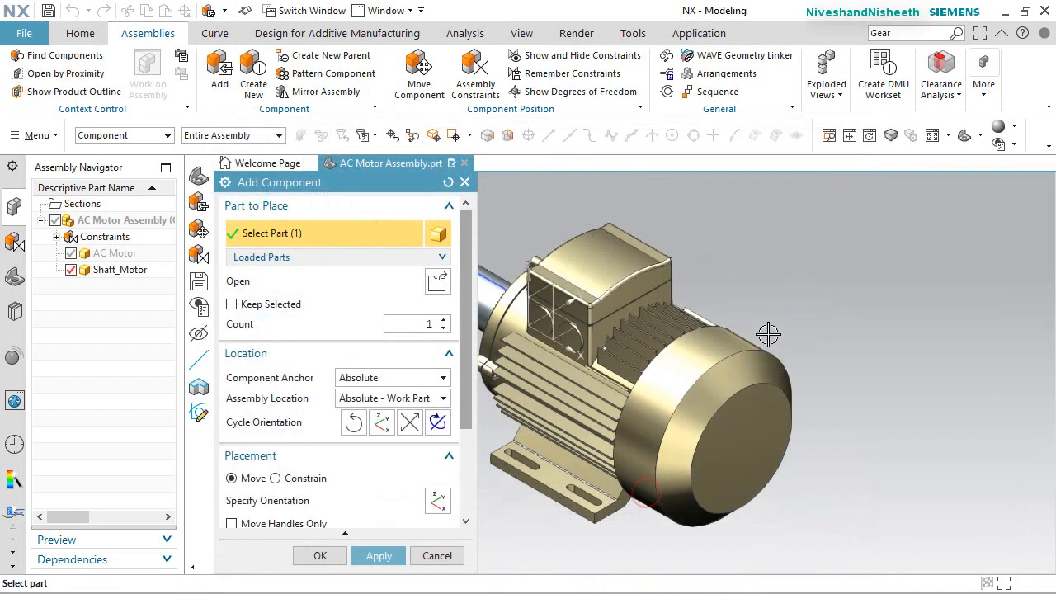
scroll(841, 292, down, 4)
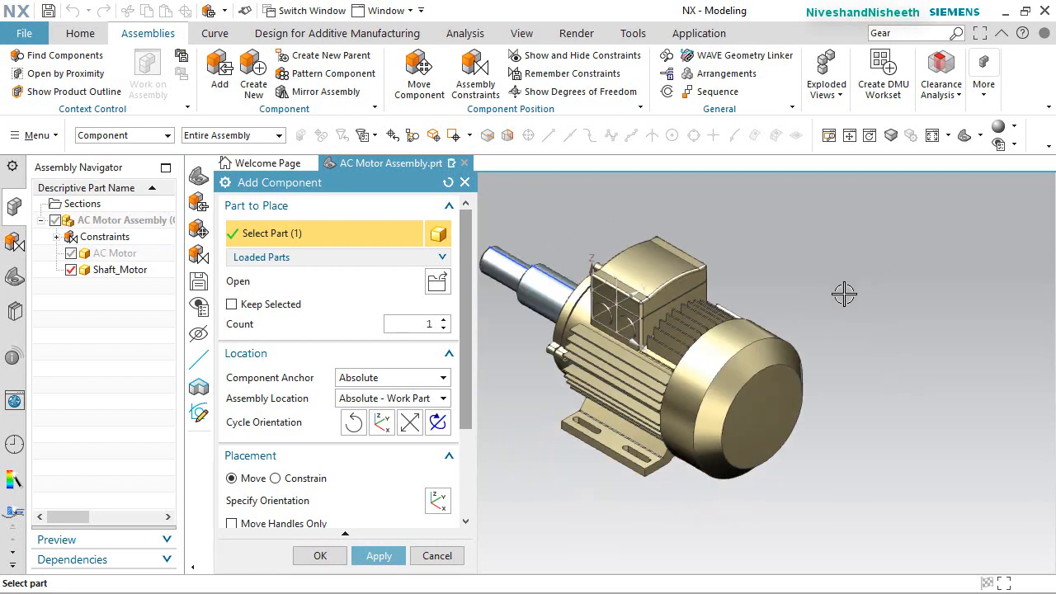
middle_drag(695, 369, 756, 363)
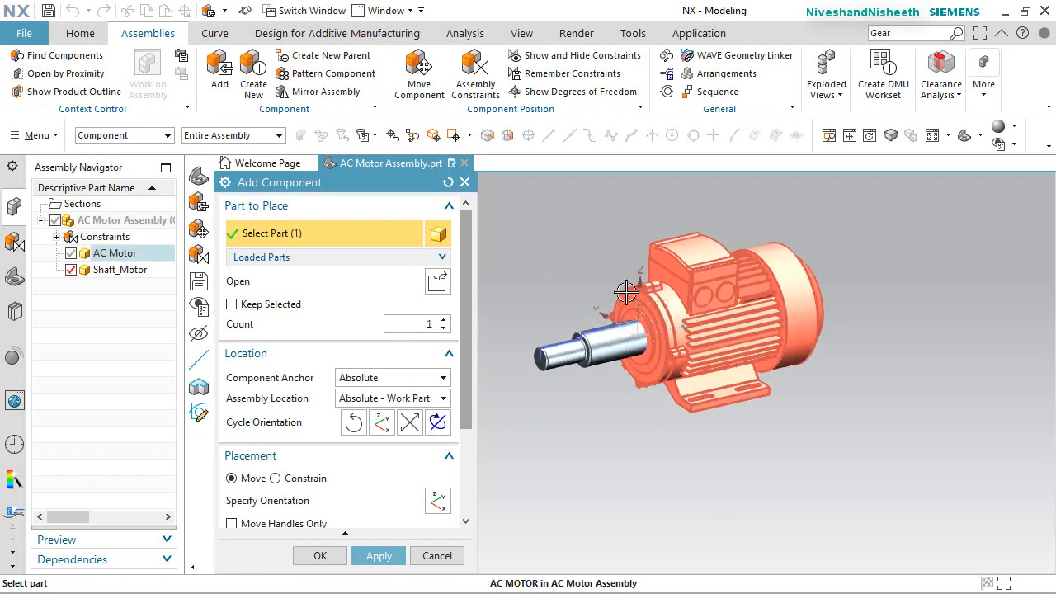
scroll(578, 302, up, 1)
drag(468, 379, 492, 363)
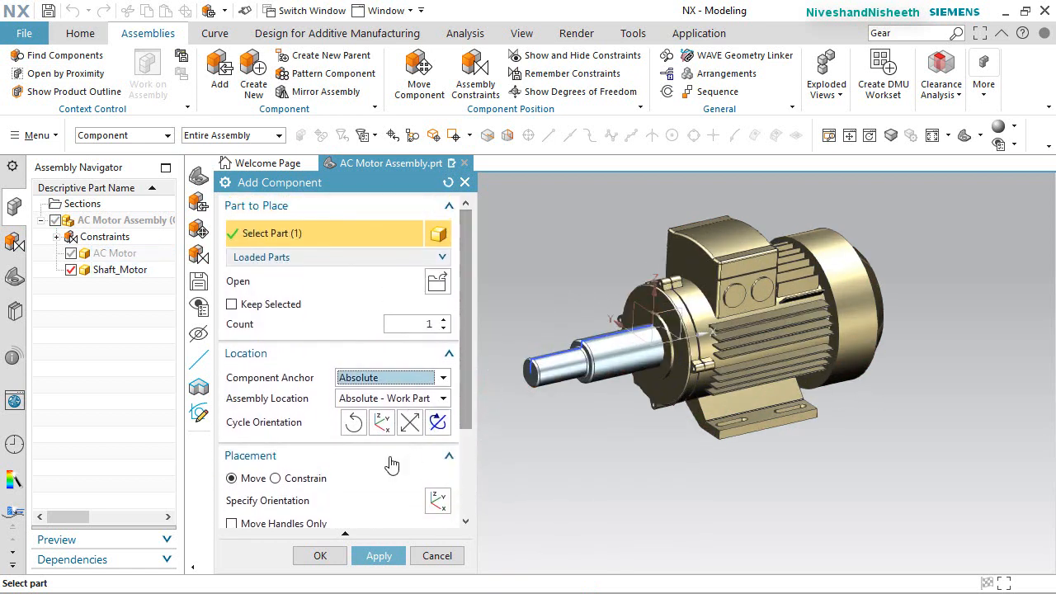
click(323, 557)
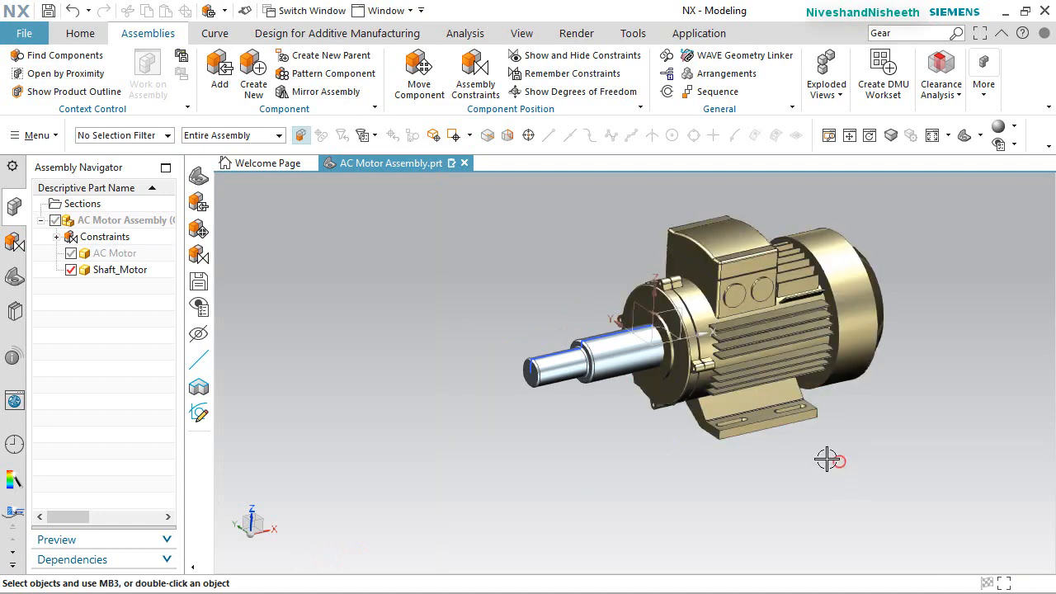
Move the shaft component dynamically out of the motor to about X 14.4, Y 0, Z -12.6
key(End)
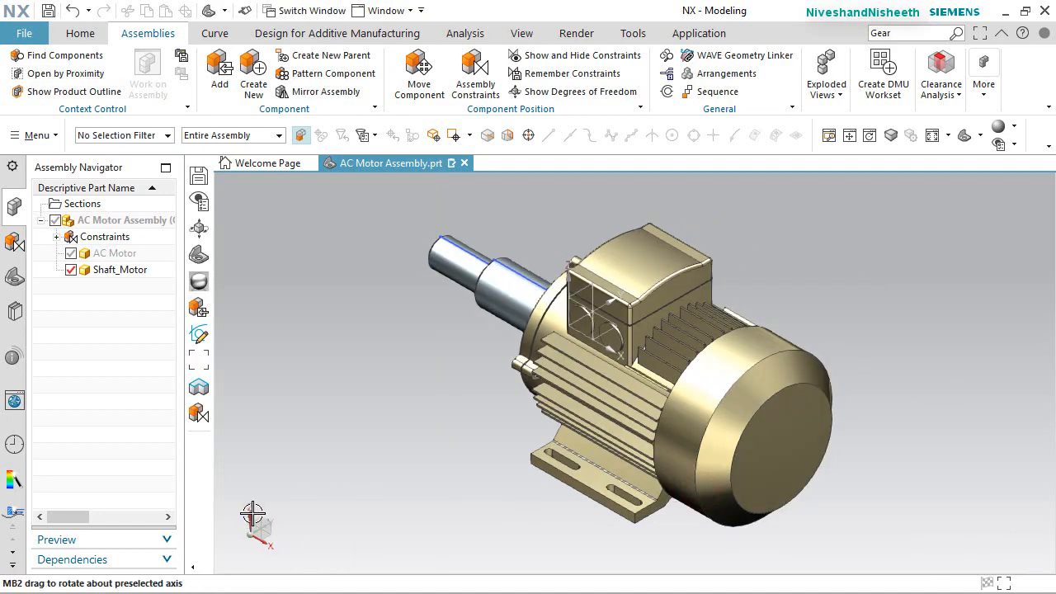
click(249, 516)
click(339, 551)
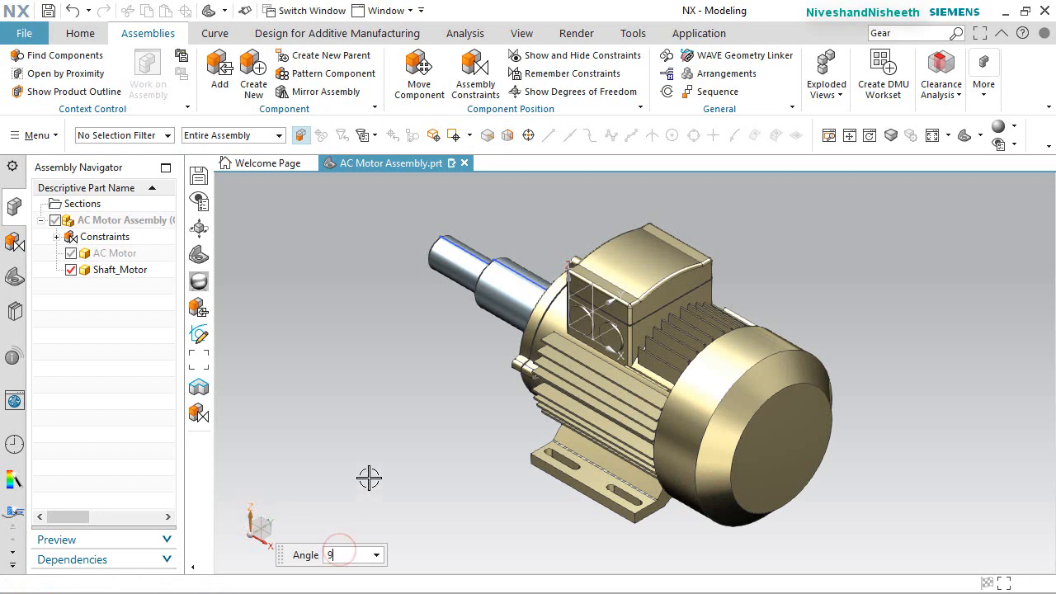
key(Return)
key(Escape)
scroll(495, 406, up, 1)
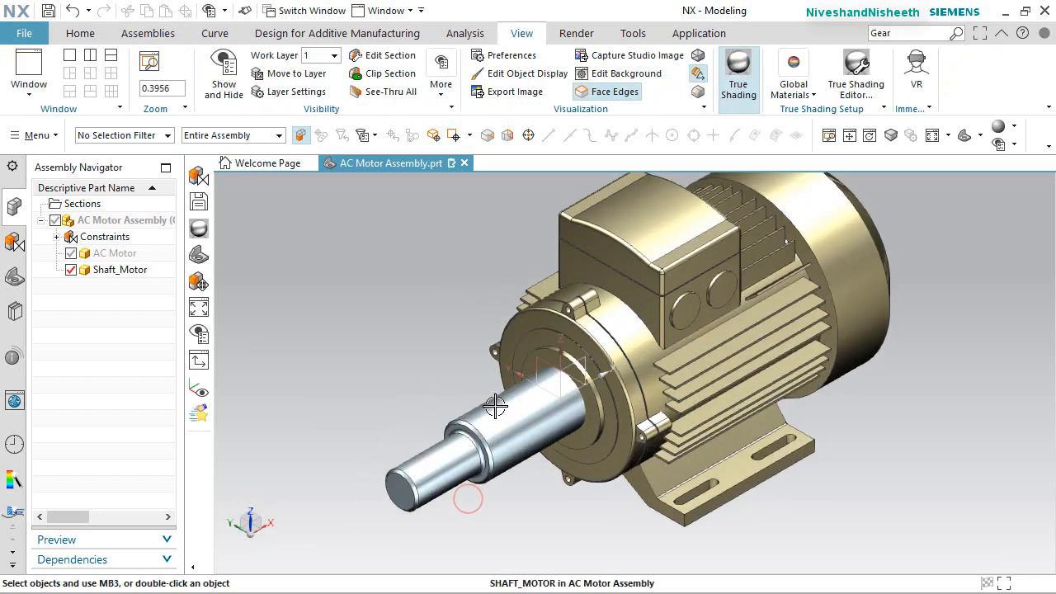
click(124, 35)
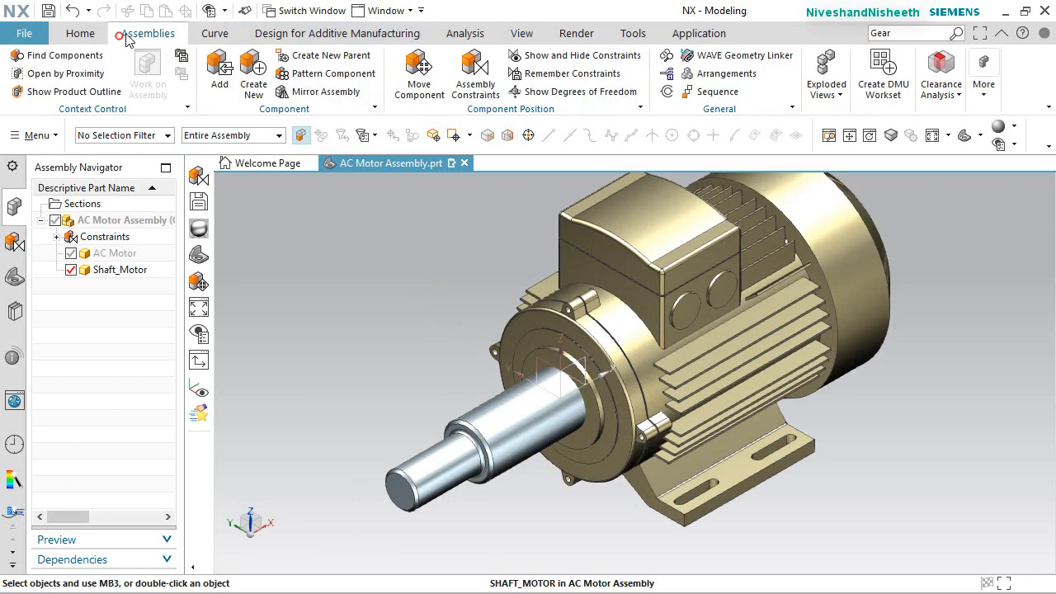
click(421, 81)
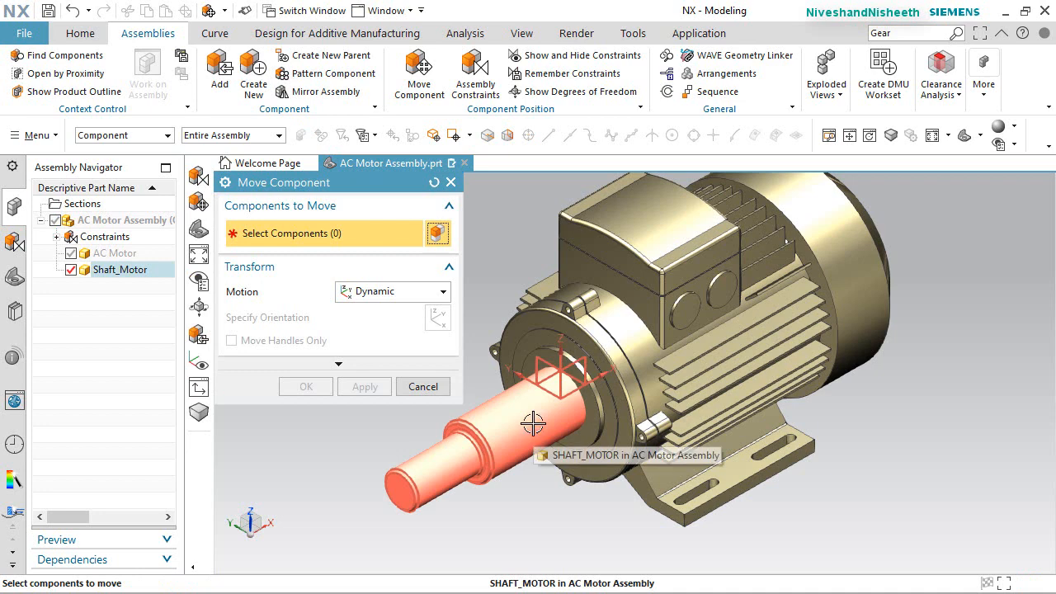
click(534, 412)
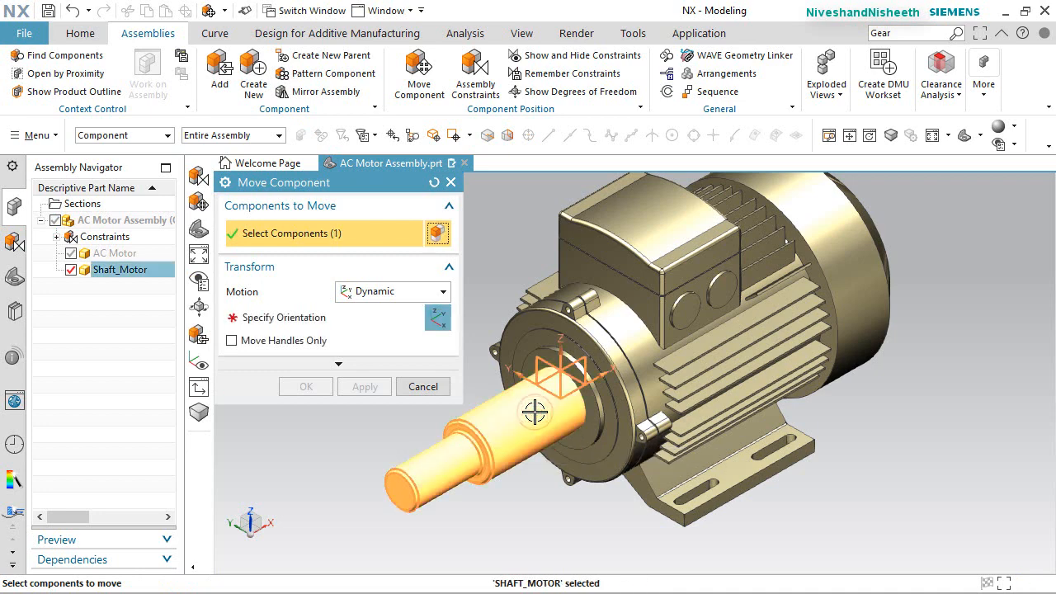
middle_click(535, 412)
scroll(694, 438, down, 4)
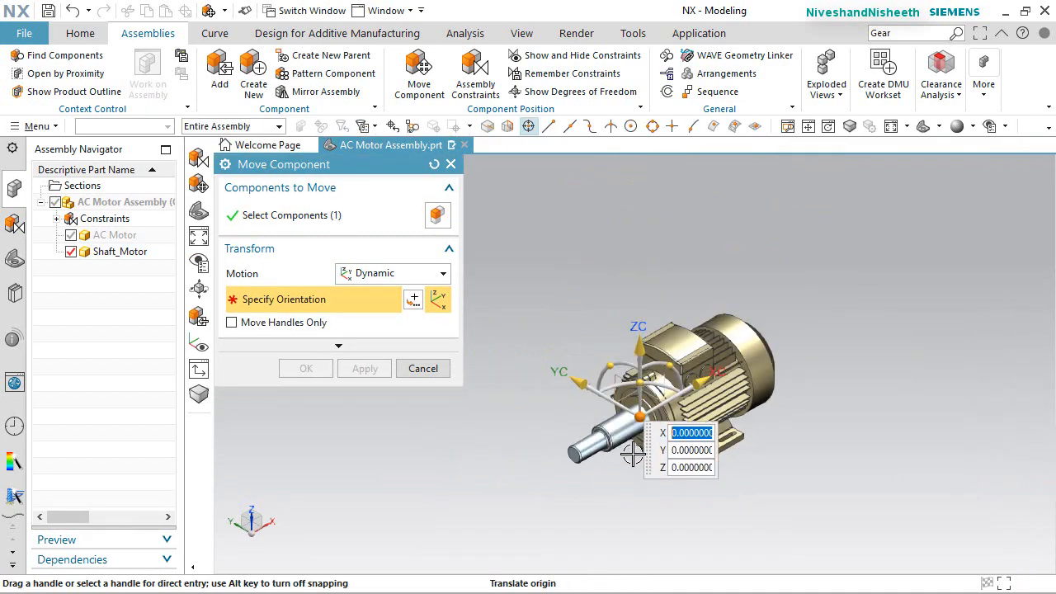
drag(649, 466, 632, 267)
drag(640, 417, 770, 473)
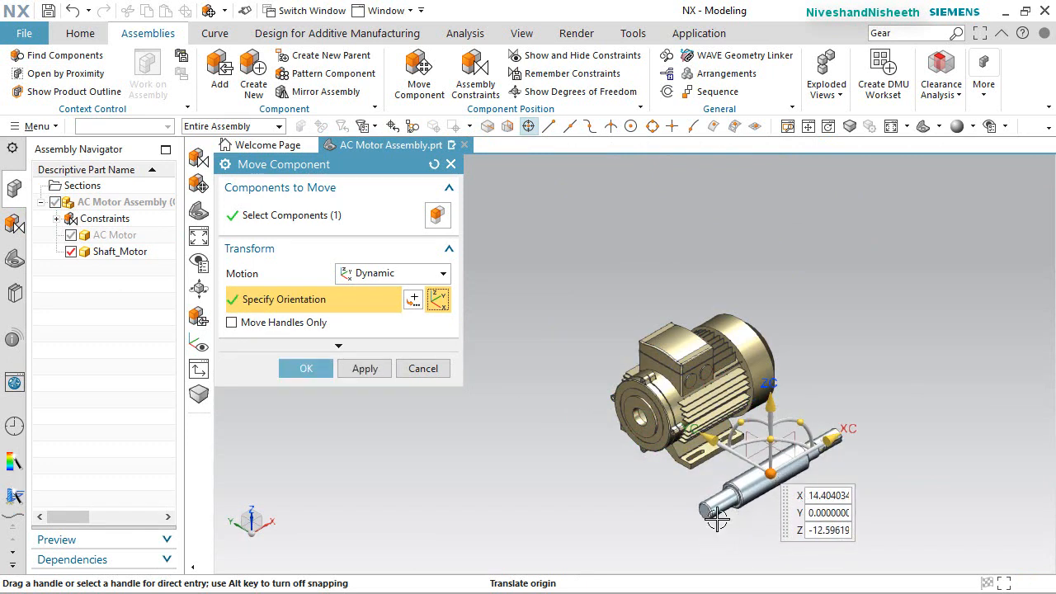
Turn the shaft end for end about the ZC axis, rotate it -180° about the XC axis, and accept the move
scroll(717, 517, up, 3)
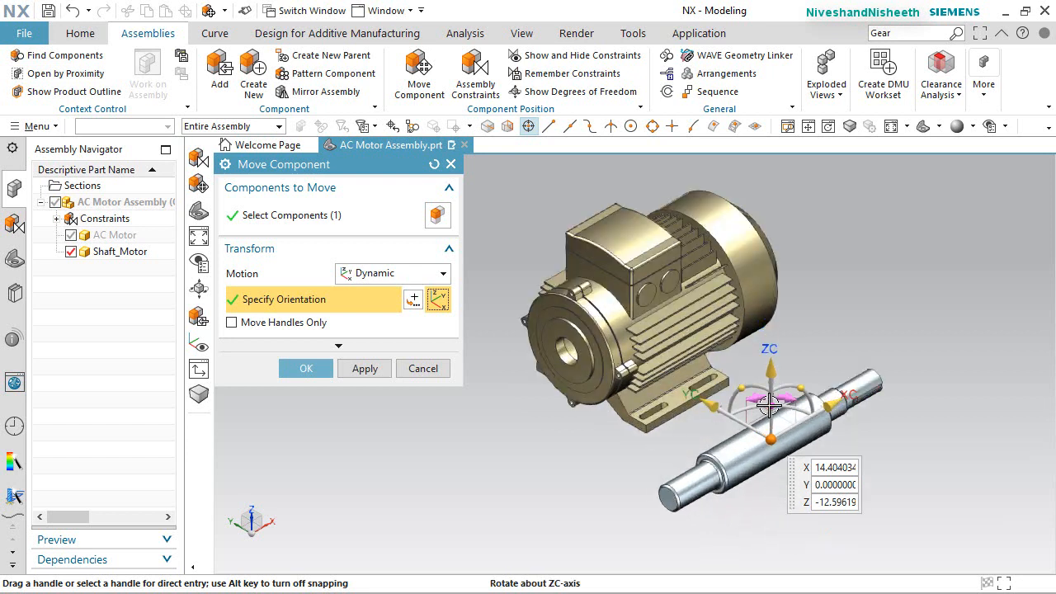
drag(788, 398, 776, 490)
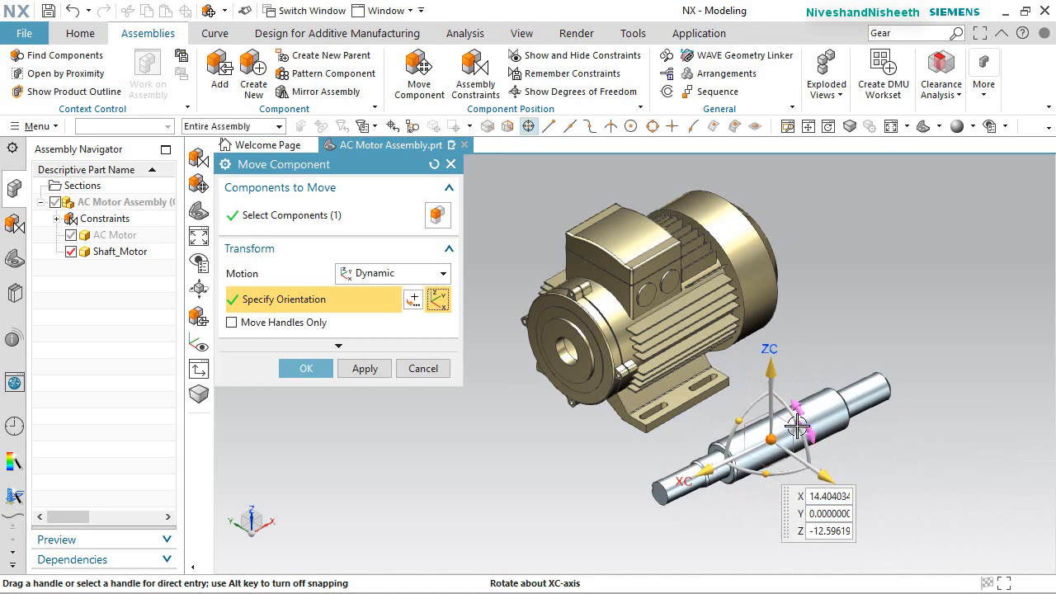
drag(797, 425, 730, 458)
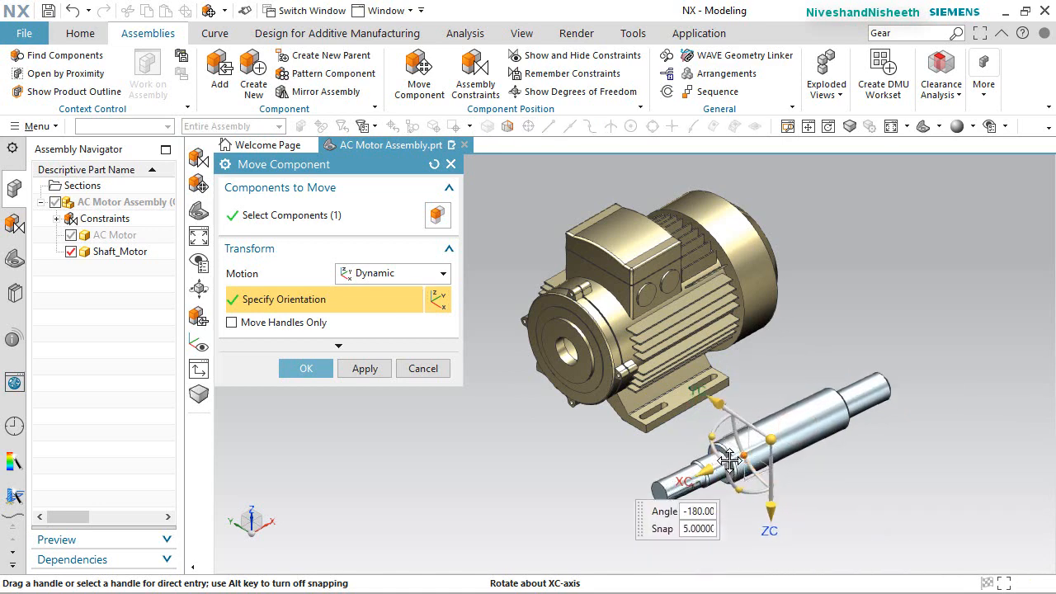
click(306, 369)
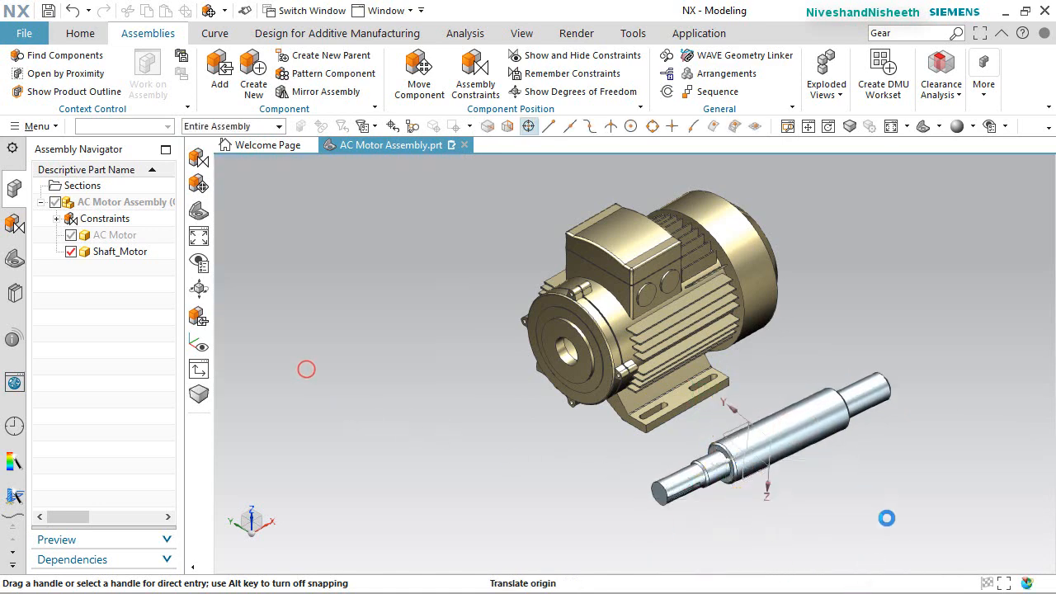
Constrain the shaft's centerline to the centerline of the motor's front bore using Touch/Align with Infer Center/Axis orientation
scroll(797, 460, down, 2)
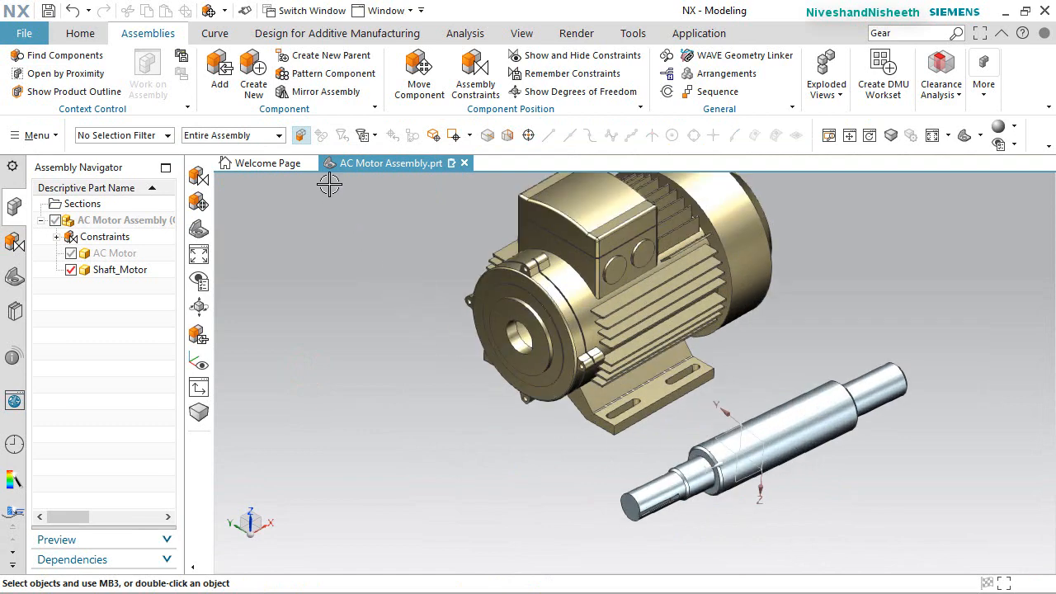
click(470, 72)
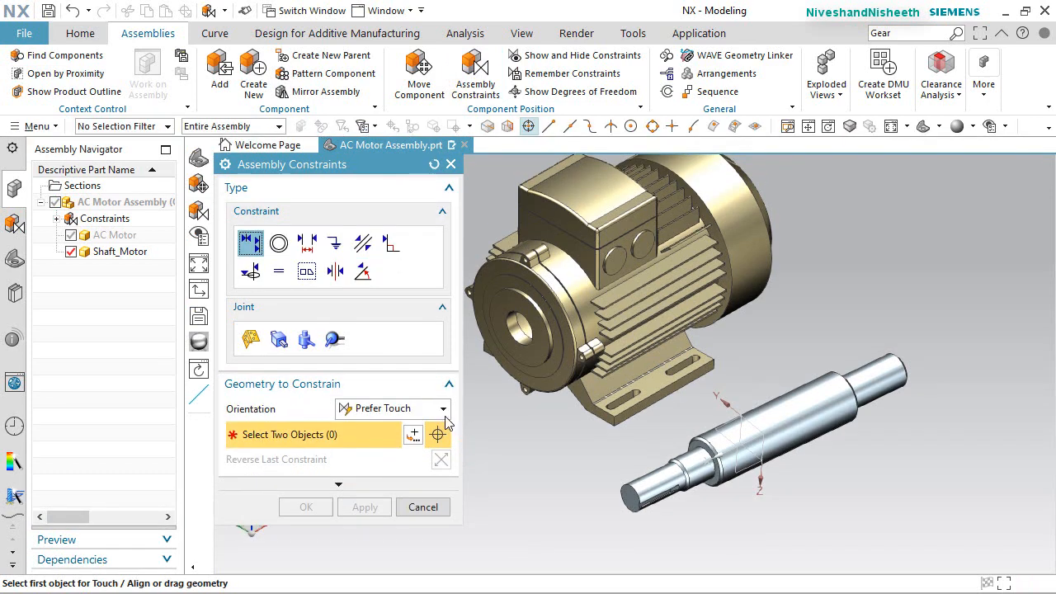
click(443, 409)
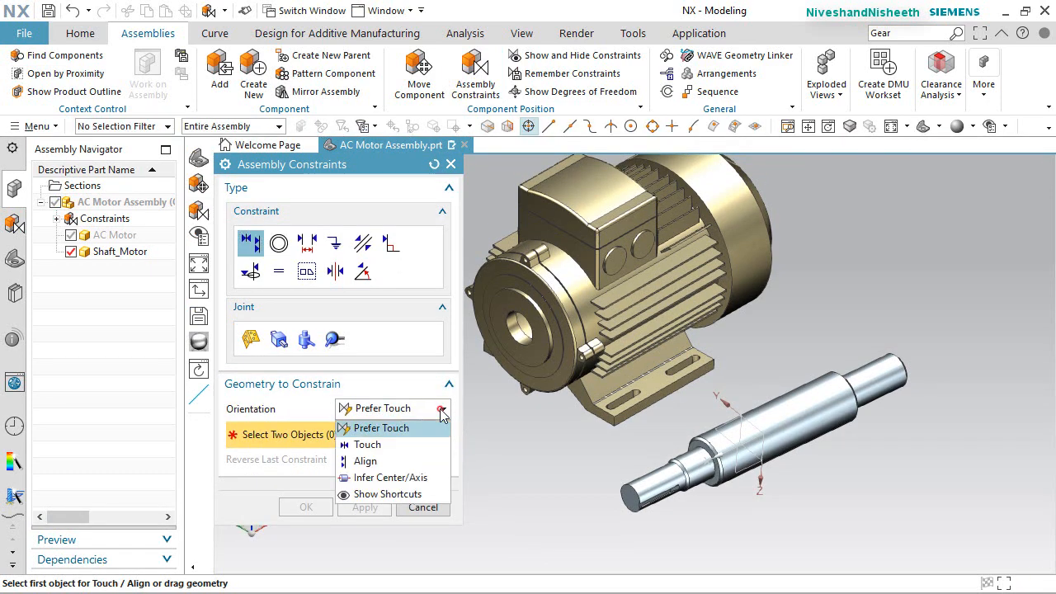
click(390, 478)
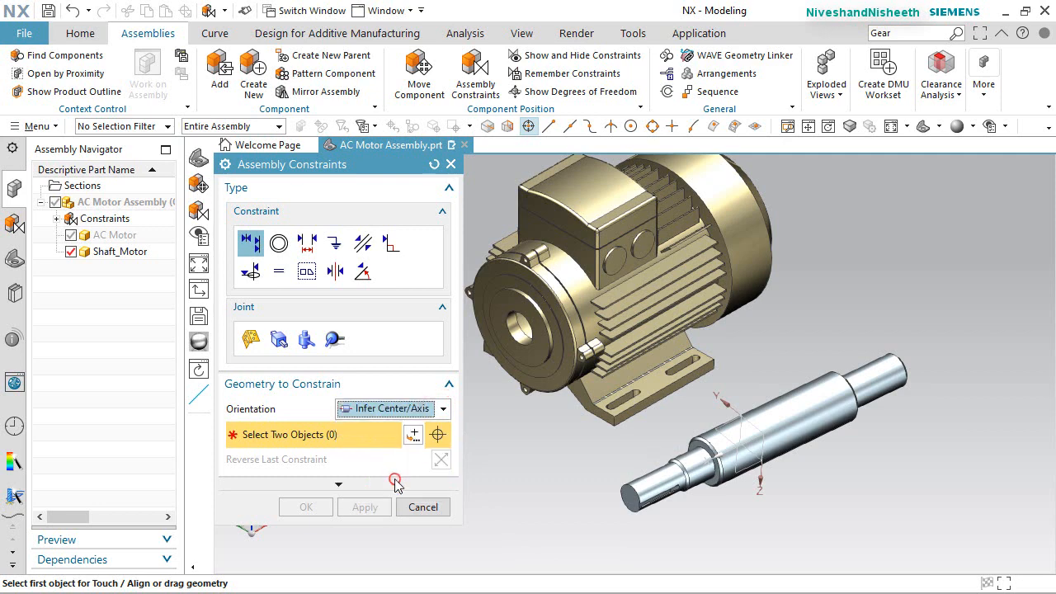
click(786, 421)
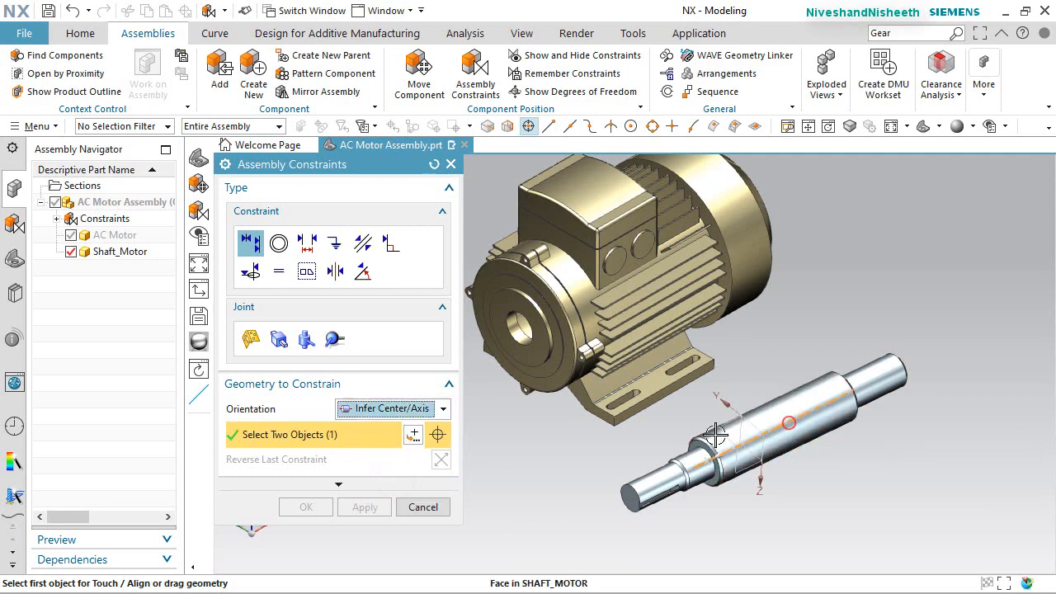
scroll(516, 327, up, 3)
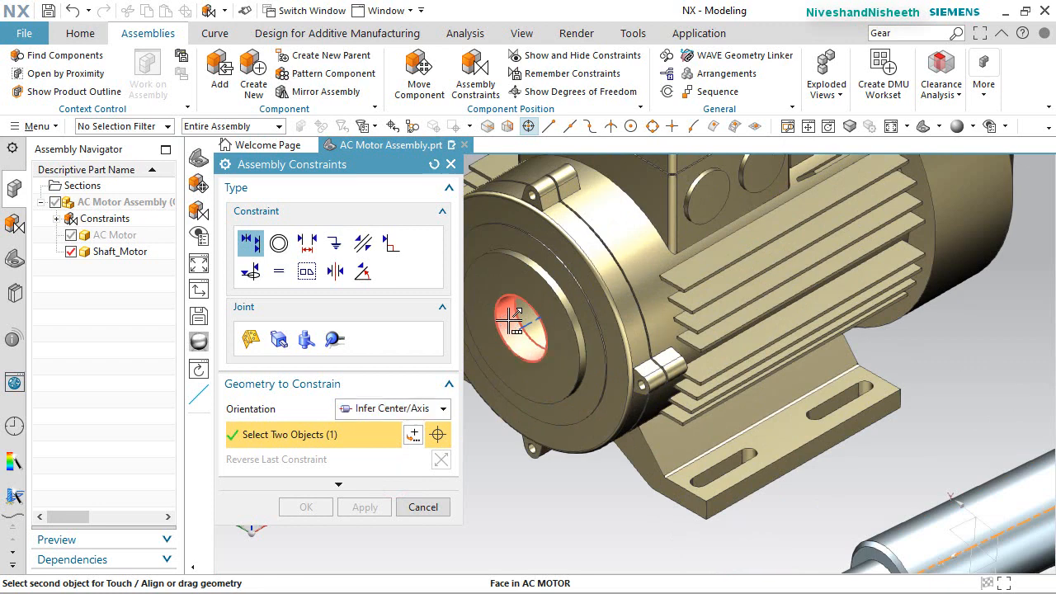
click(509, 318)
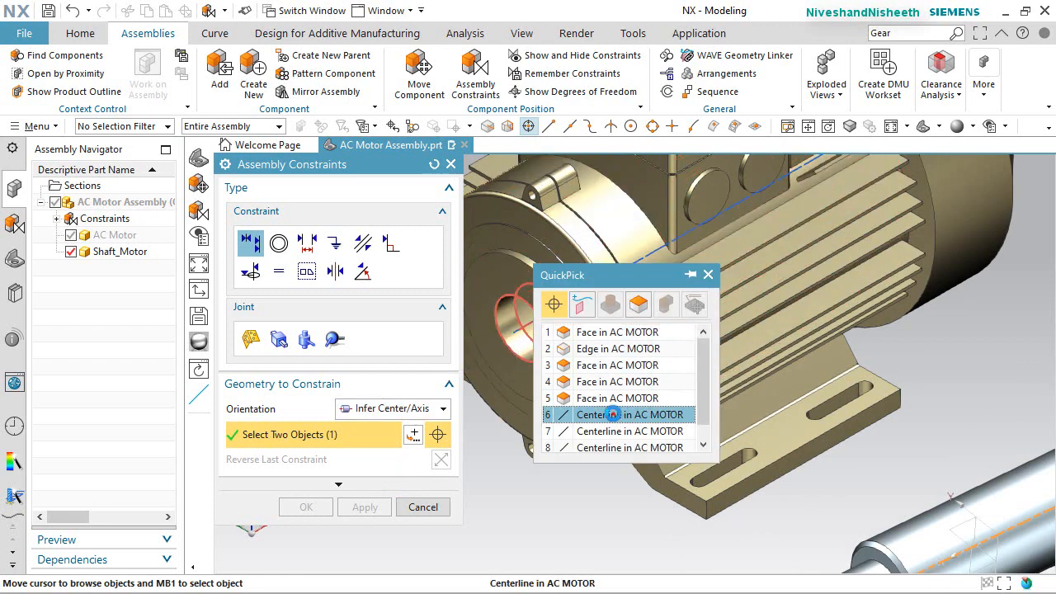
click(613, 415)
click(303, 508)
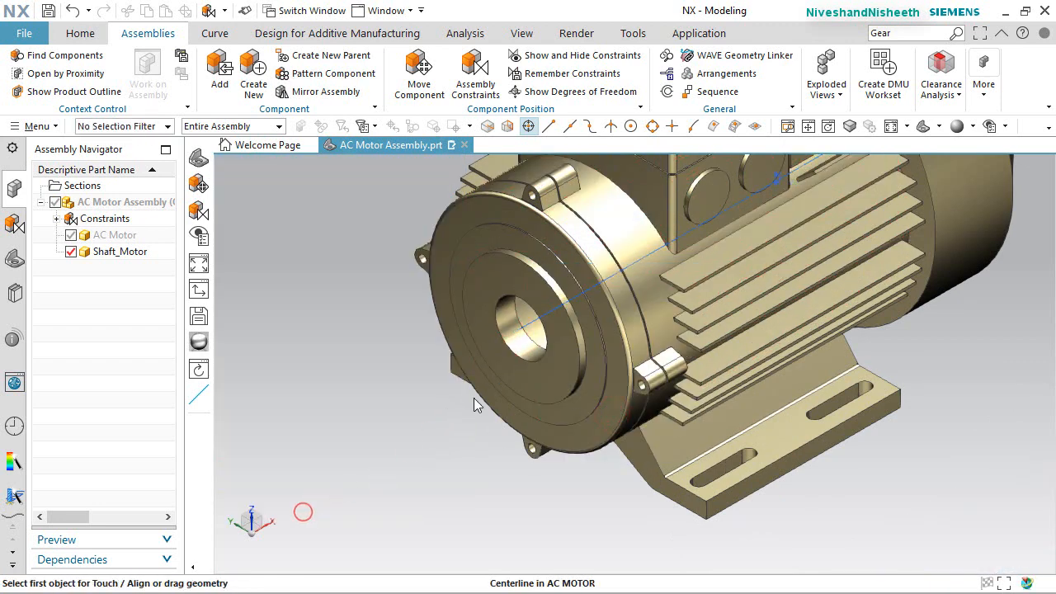
Move the shaft component dynamically along XC to about 6.08 so its end protrudes from the motor's front bore
scroll(495, 388, down, 3)
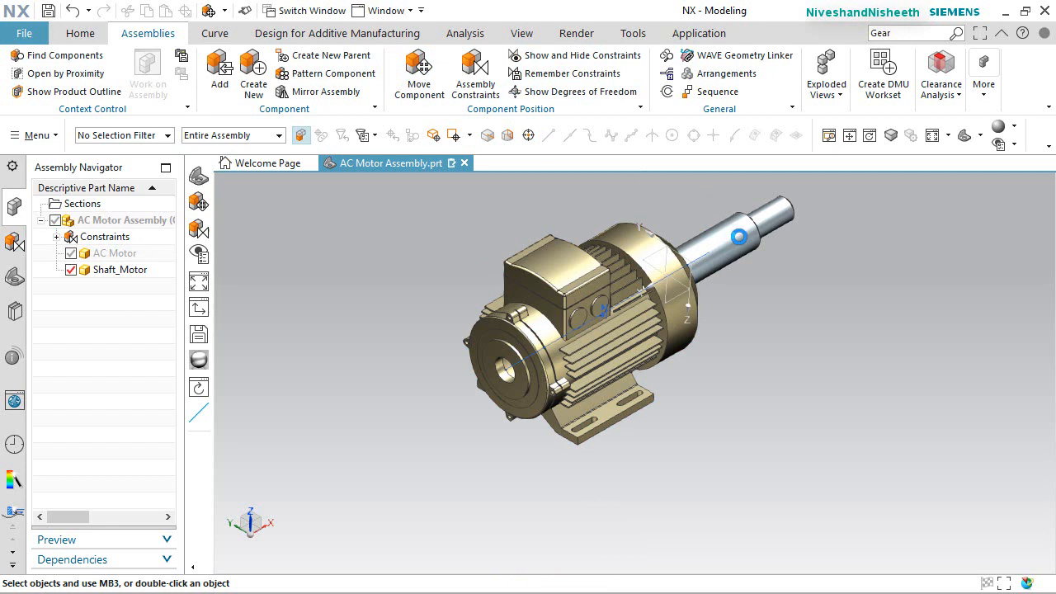
click(739, 237)
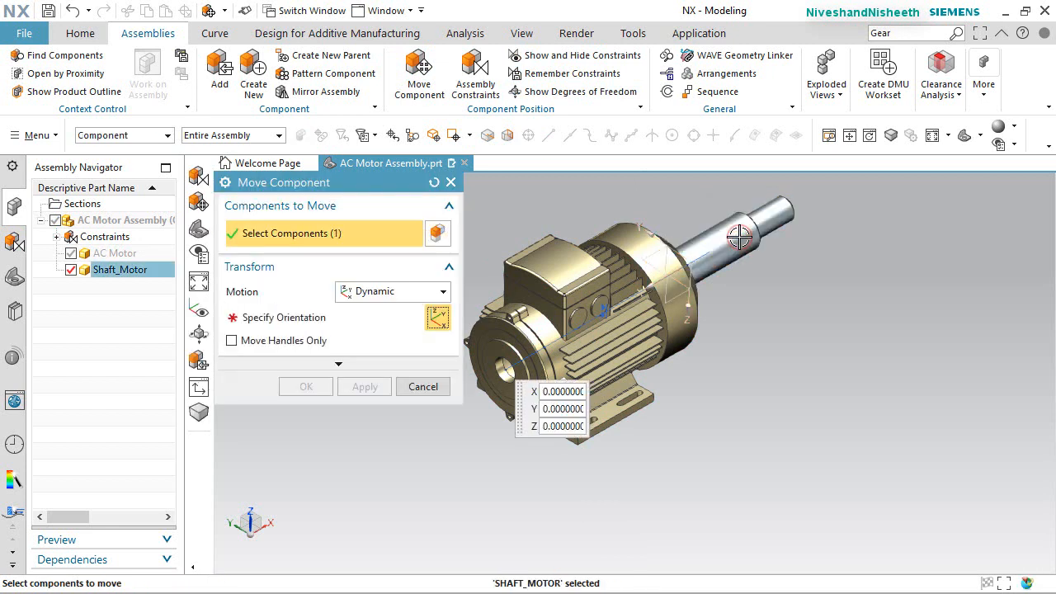
drag(634, 295, 526, 349)
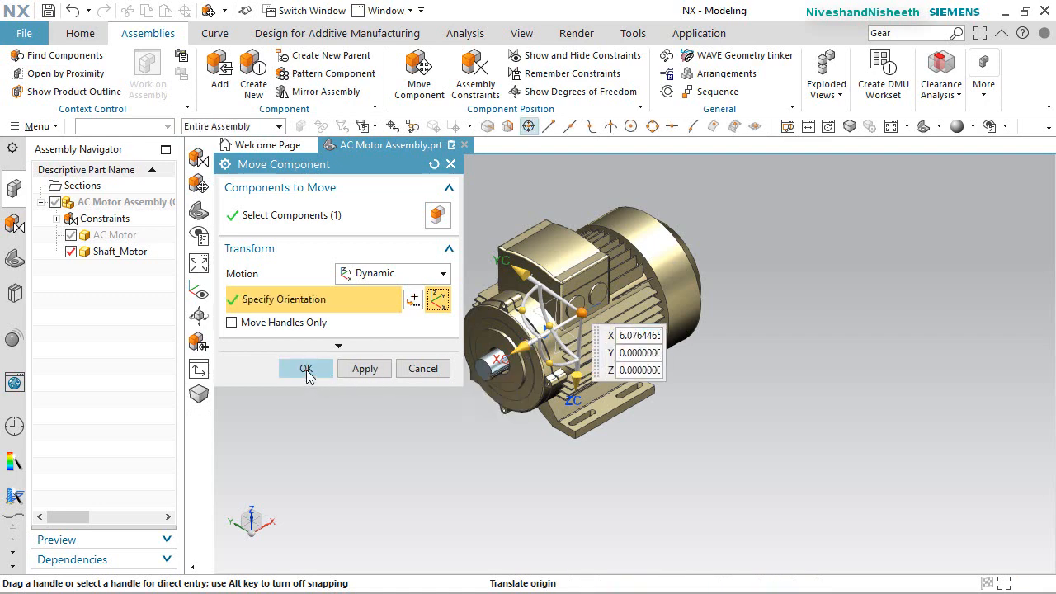
click(306, 368)
Add a Distance constraint of 2.738 in between the shaft's end face and the motor's front face
scroll(430, 330, up, 2)
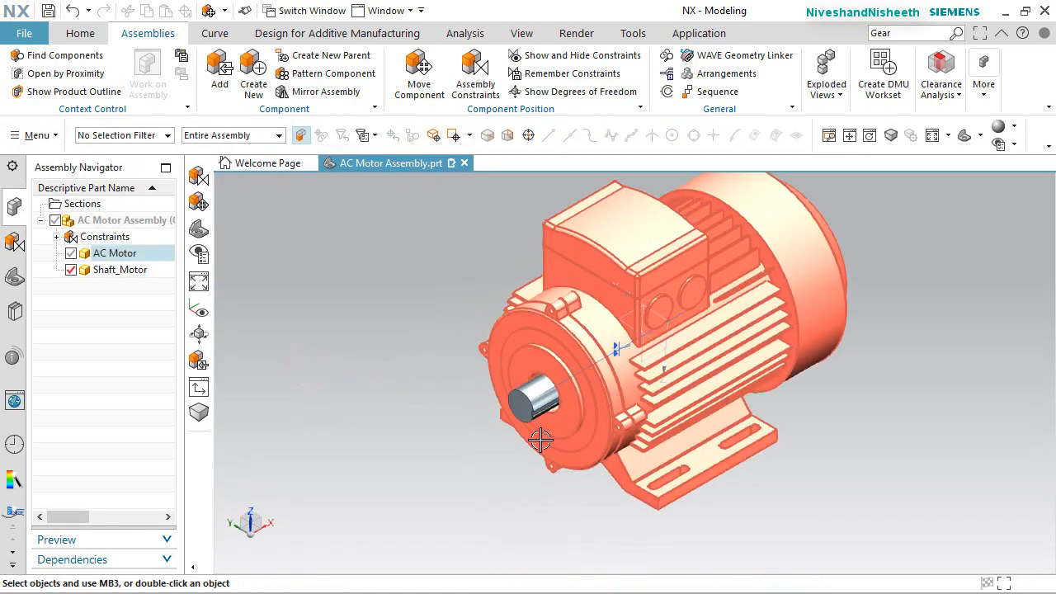
scroll(534, 391, up, 2)
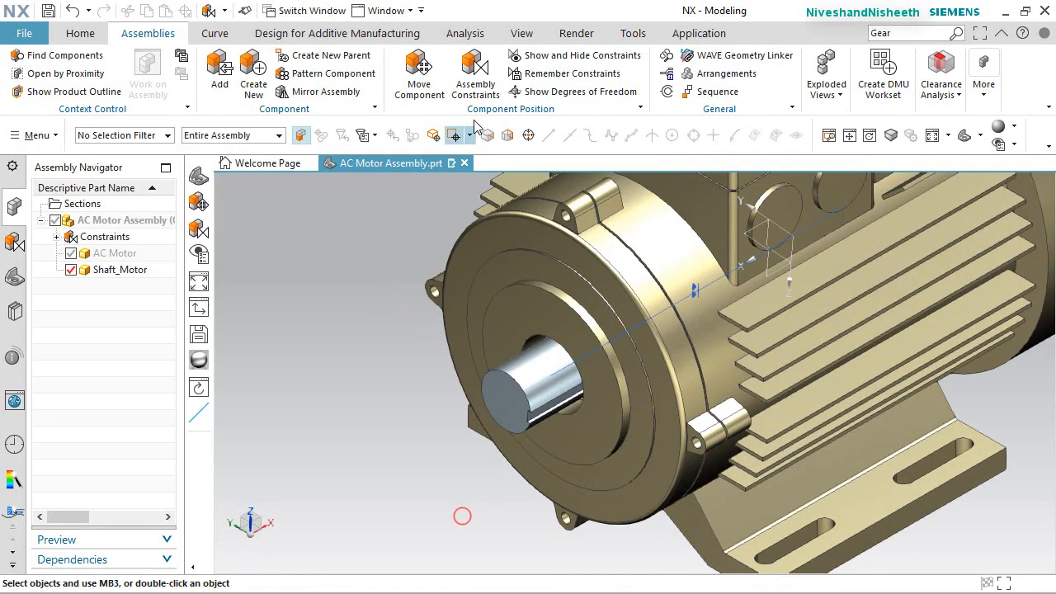
click(475, 78)
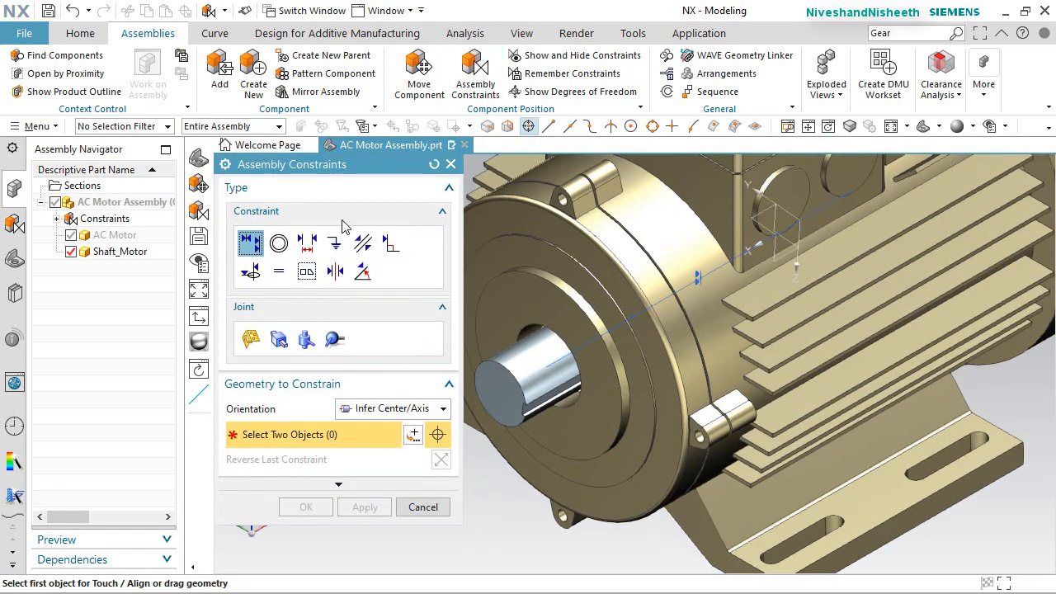
click(306, 242)
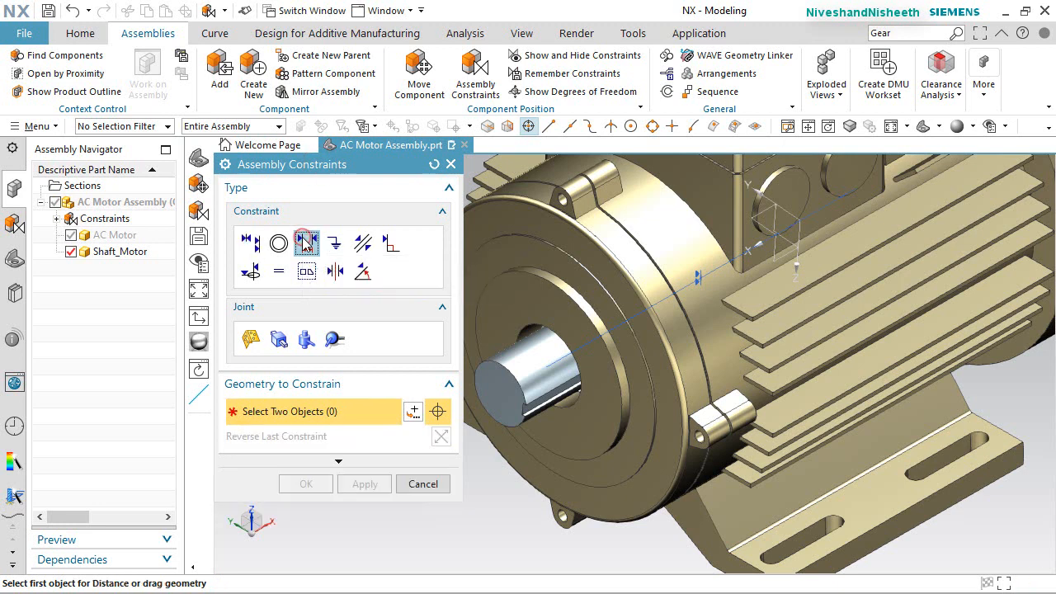
click(493, 382)
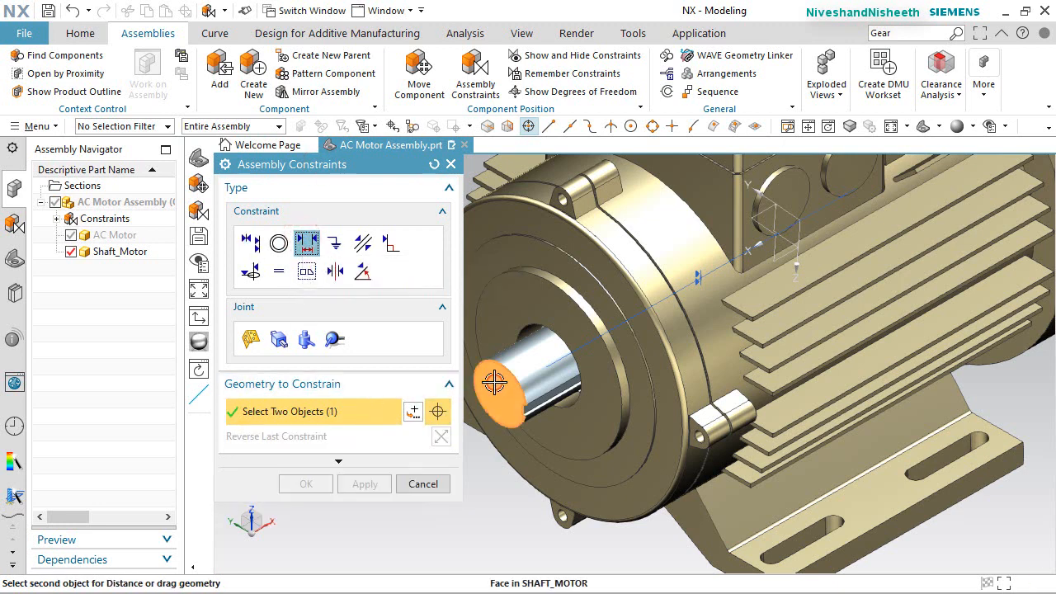
click(495, 312)
middle_drag(594, 391, 650, 414)
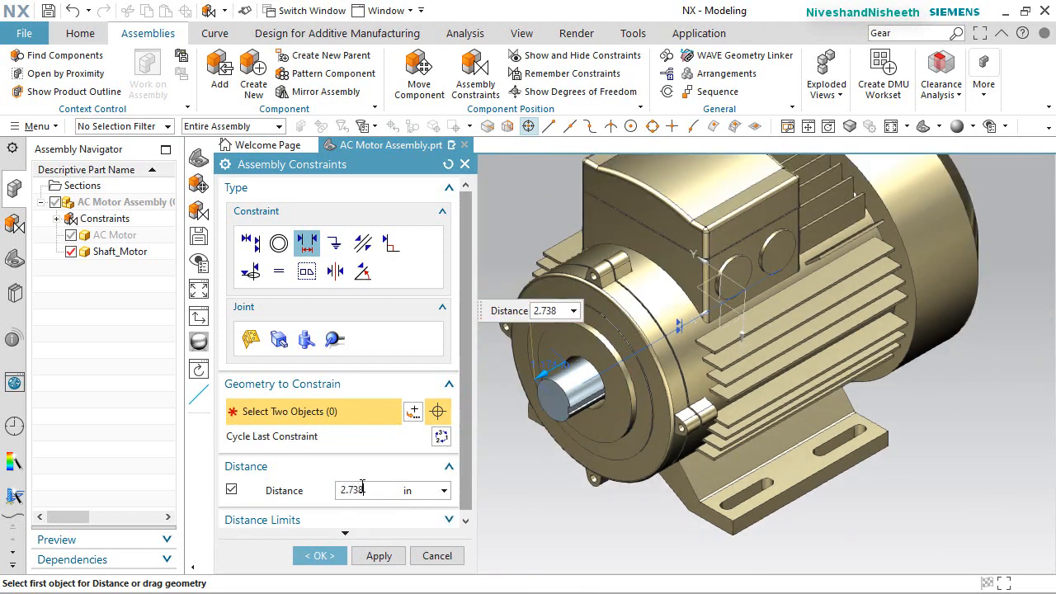
double_click(362, 489)
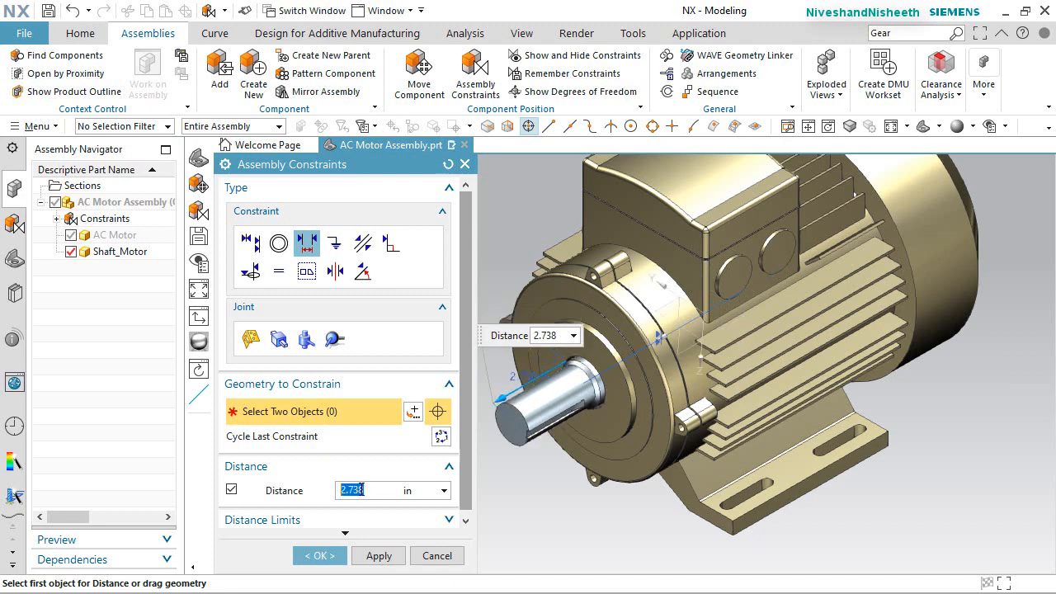
click(338, 556)
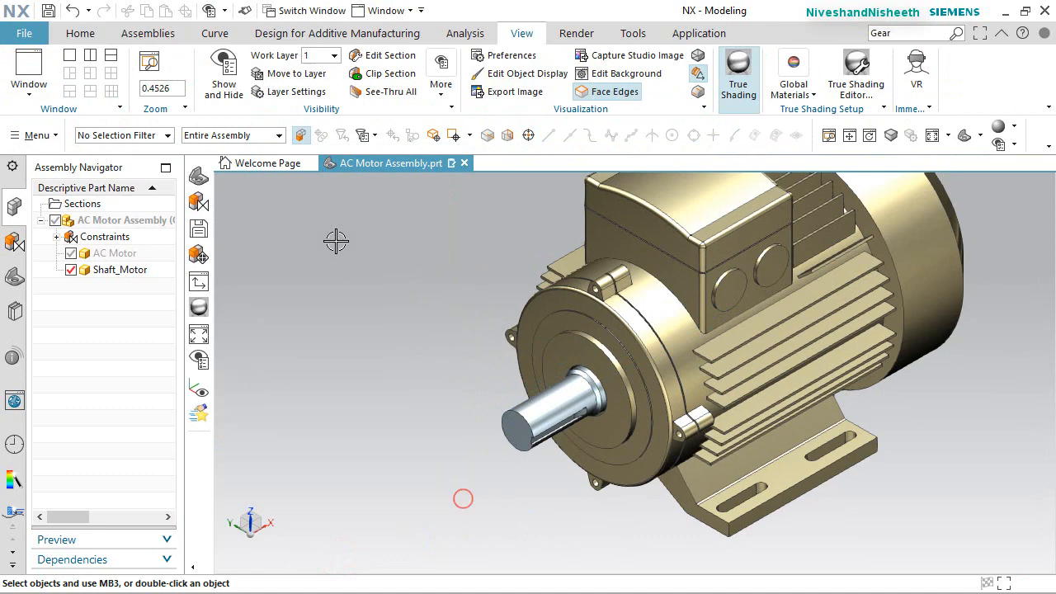
Show the degrees of freedom of the AC Motor component and of the shaft component
scroll(314, 359, down, 2)
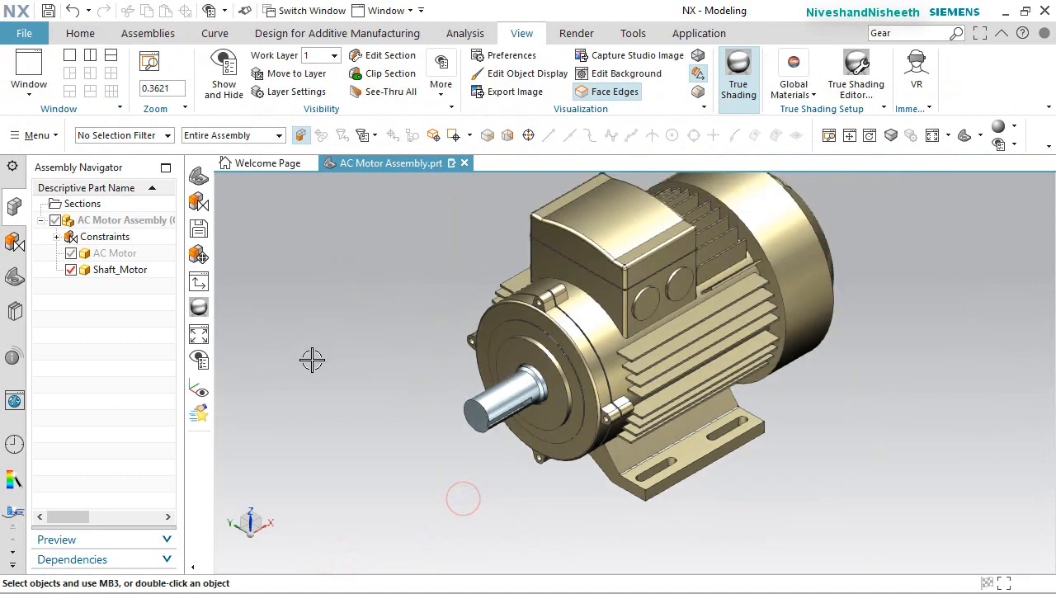
scroll(458, 366, up, 2)
scroll(458, 366, down, 1)
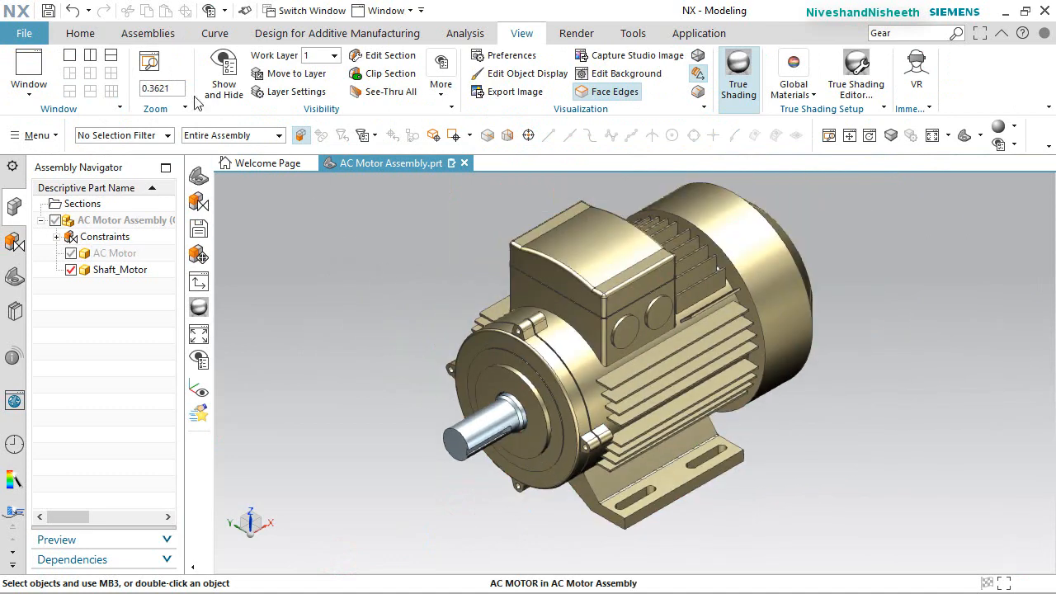
click(132, 33)
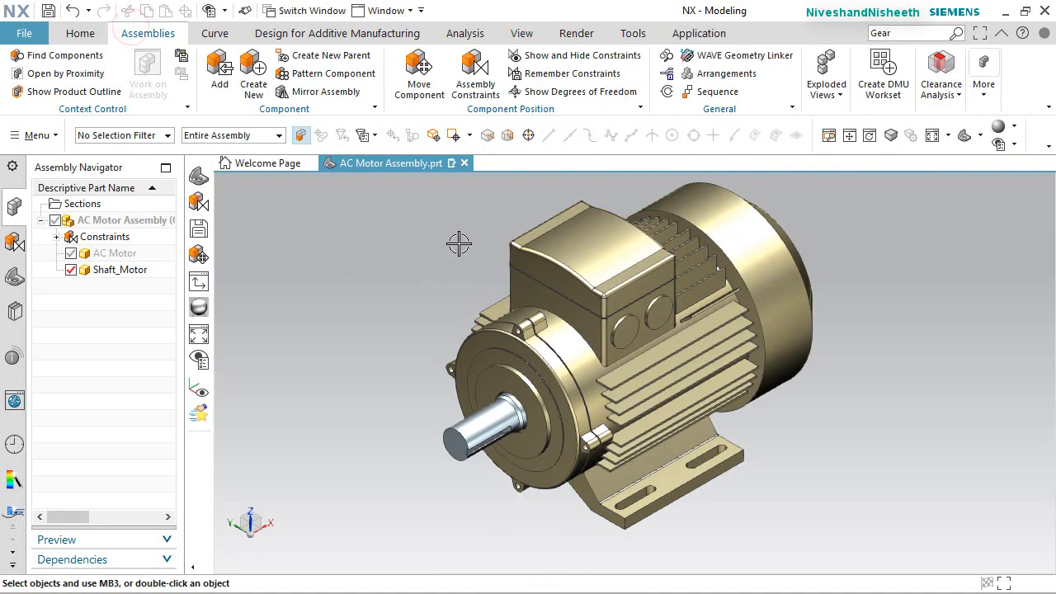
click(546, 91)
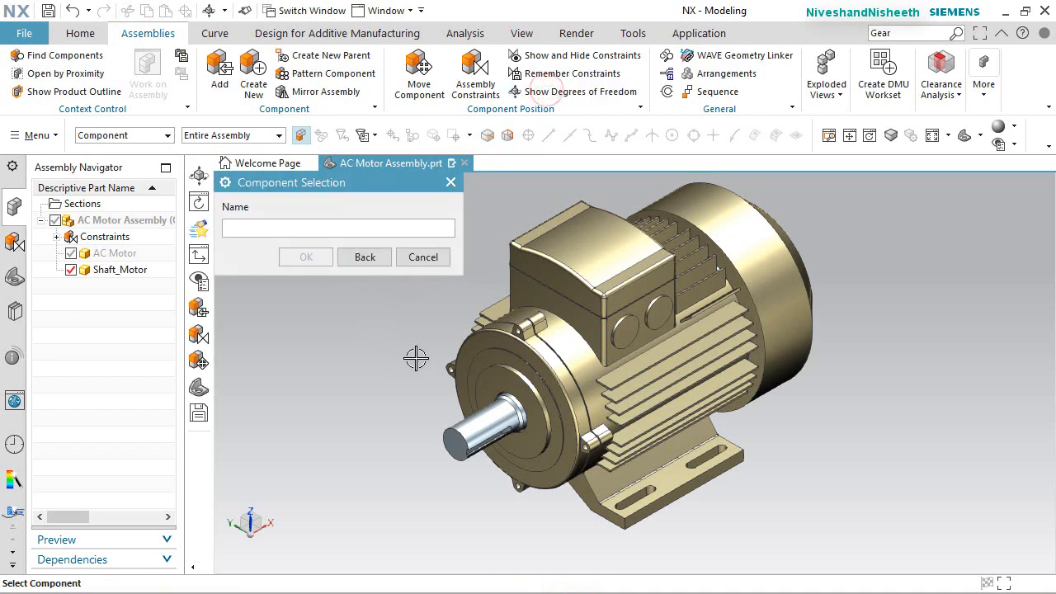
click(534, 347)
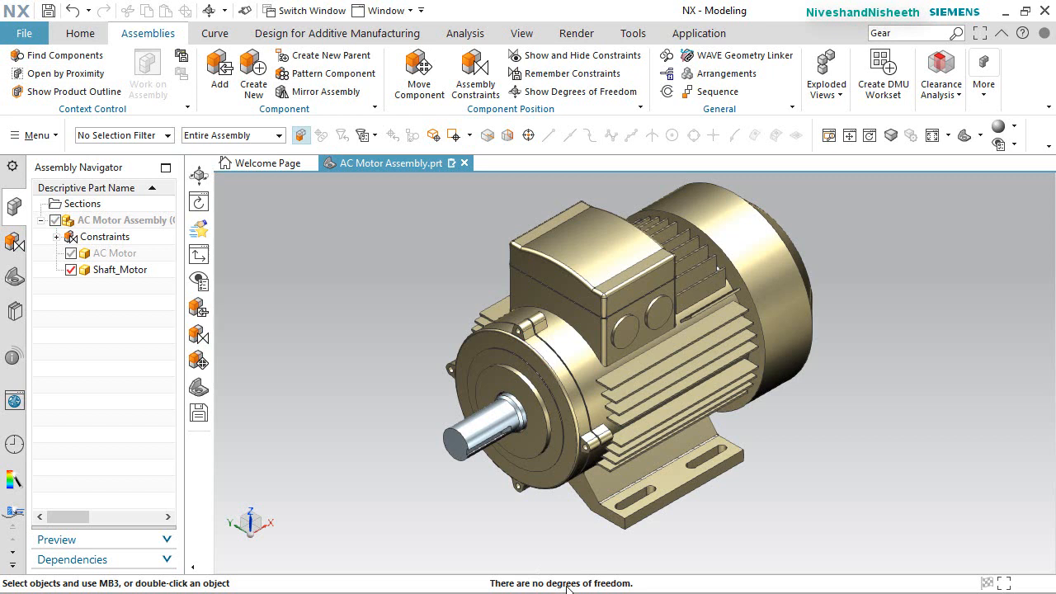
click(546, 91)
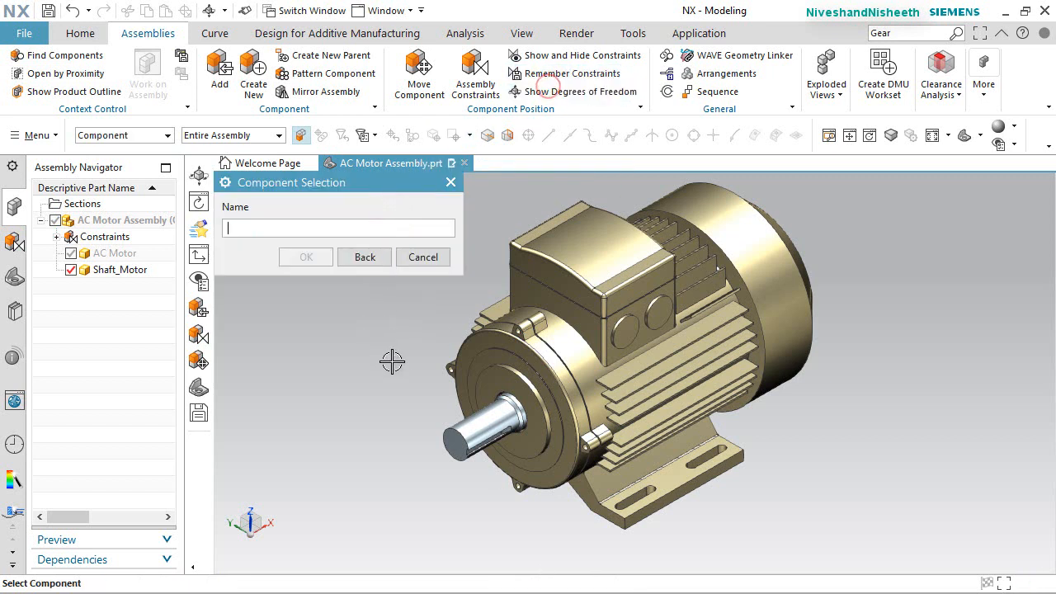
click(460, 424)
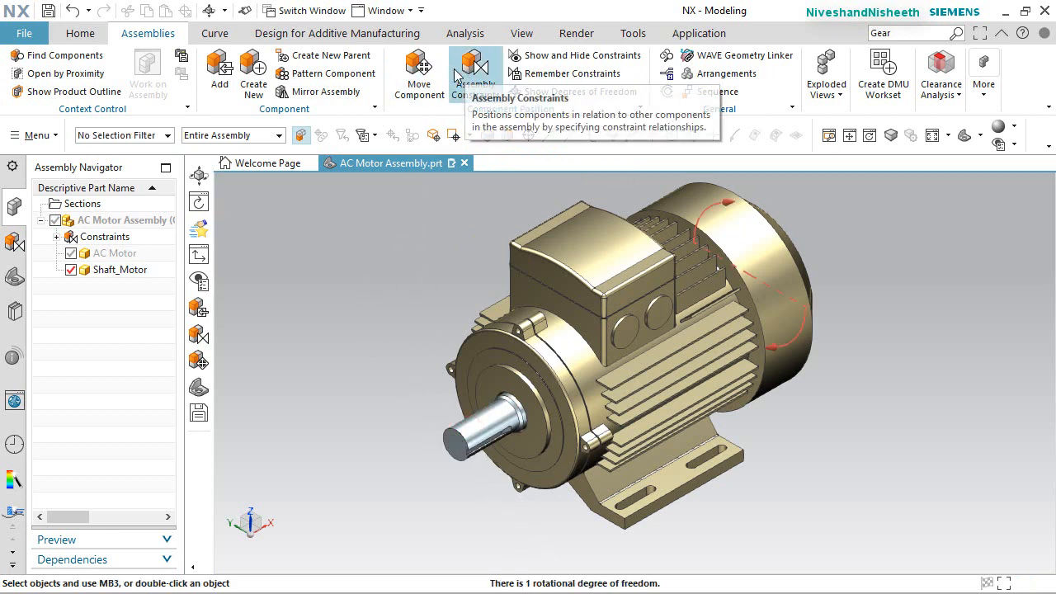
Try rotating the shaft about its XC axis with a dynamic component move, and discard the move
click(402, 98)
scroll(569, 445, up, 5)
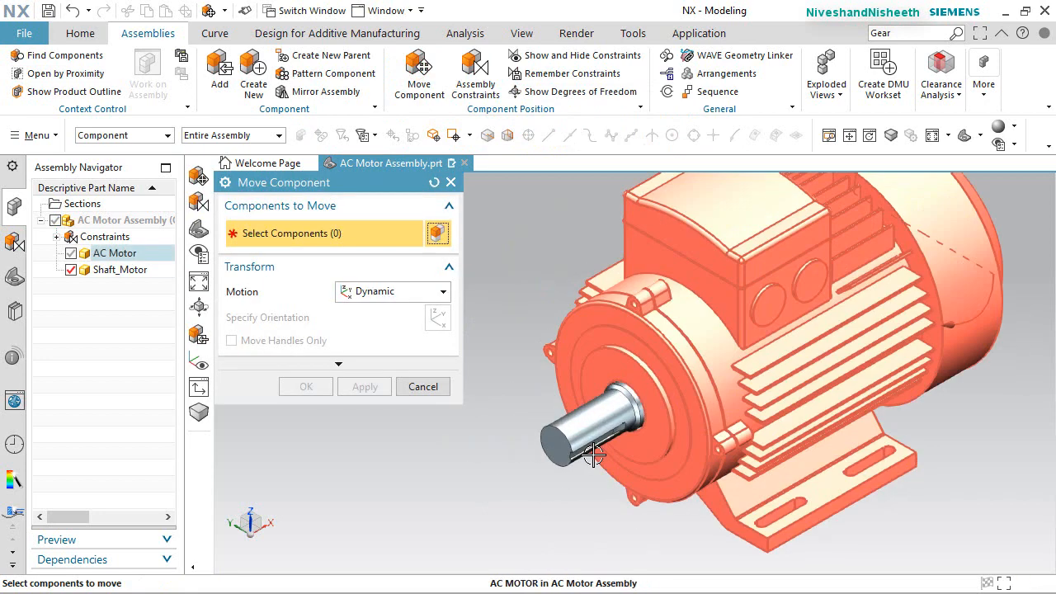
click(566, 419)
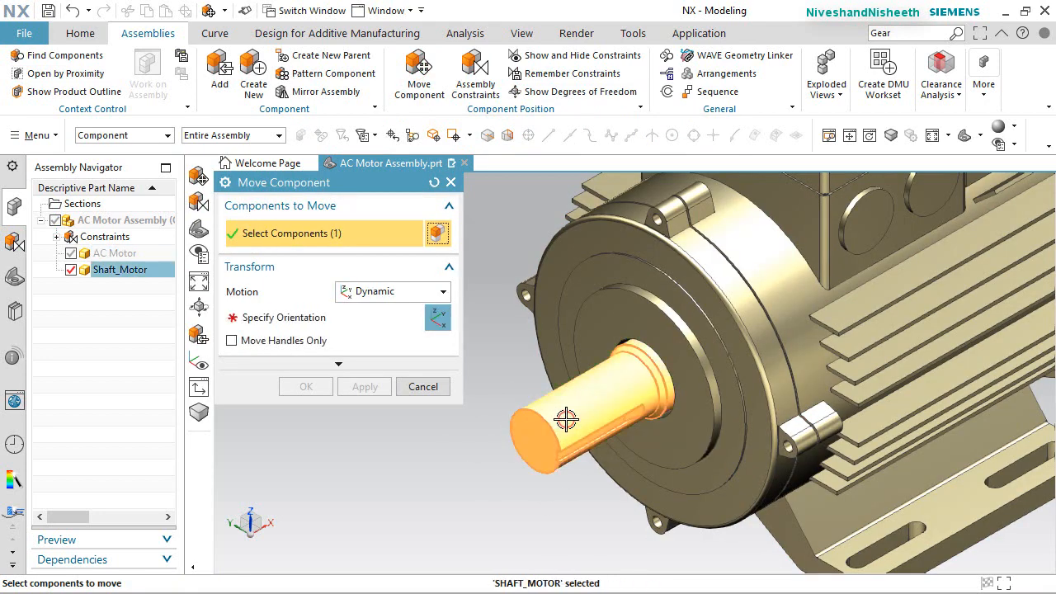
middle_click(500, 370)
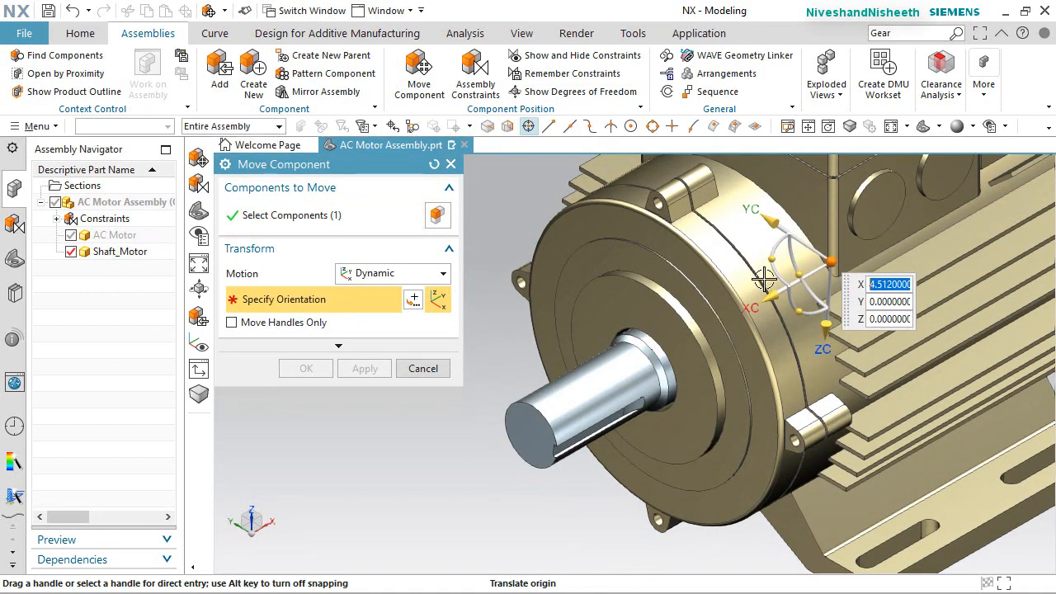
mouse_move(796, 275)
mouse_down()
mouse_move(797, 243)
mouse_move(853, 251)
mouse_move(858, 322)
mouse_move(792, 346)
mouse_move(775, 314)
mouse_move(783, 329)
mouse_move(843, 301)
mouse_move(726, 206)
mouse_move(689, 272)
mouse_move(755, 362)
mouse_move(830, 286)
mouse_move(685, 124)
mouse_move(796, 314)
mouse_move(860, 295)
mouse_move(652, 115)
mouse_move(825, 330)
mouse_move(880, 308)
mouse_move(915, 247)
mouse_move(767, 165)
mouse_move(709, 256)
mouse_move(778, 286)
mouse_up()
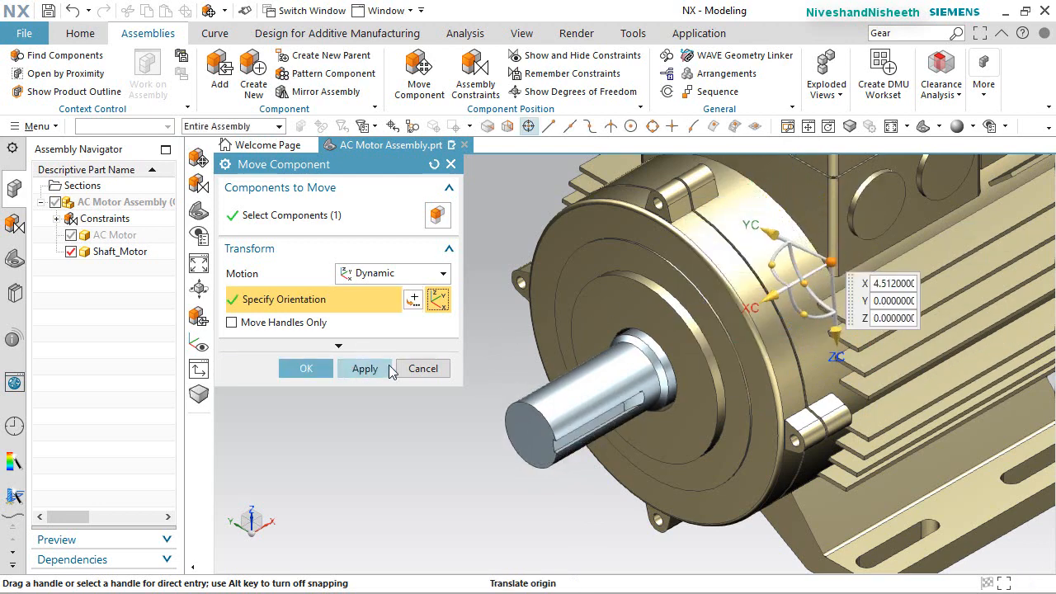
click(421, 368)
click(414, 329)
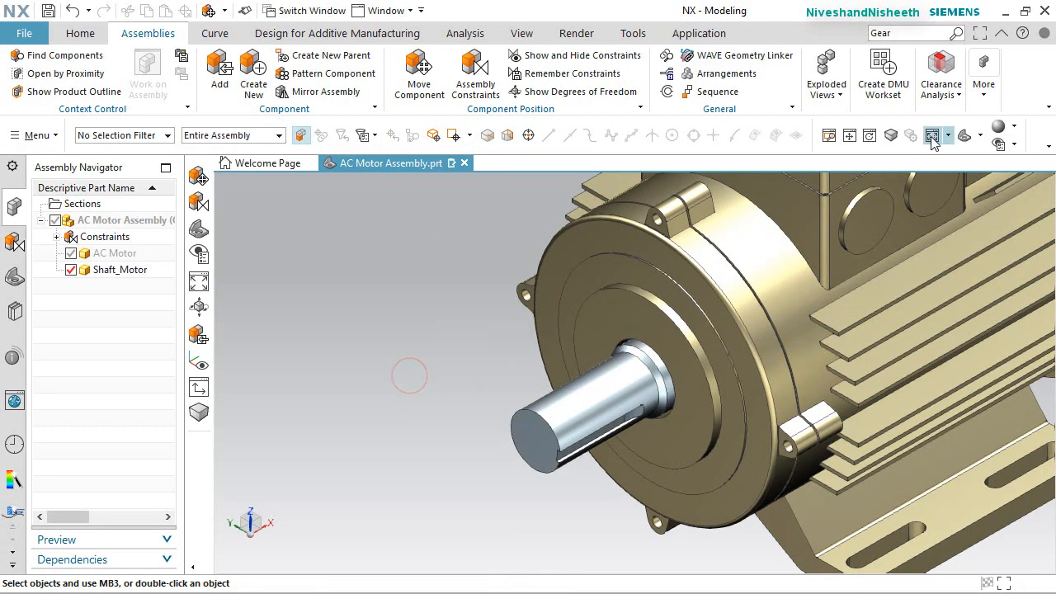
Fit the assembly in the graphics window and save it
key(ctrl+f)
key(ctrl+s)
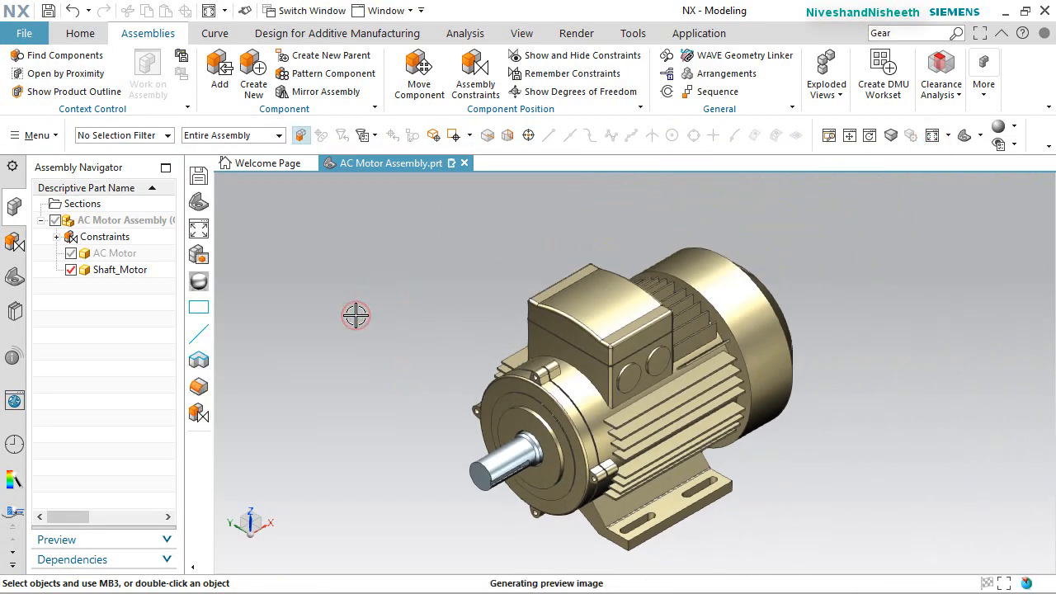
click(80, 35)
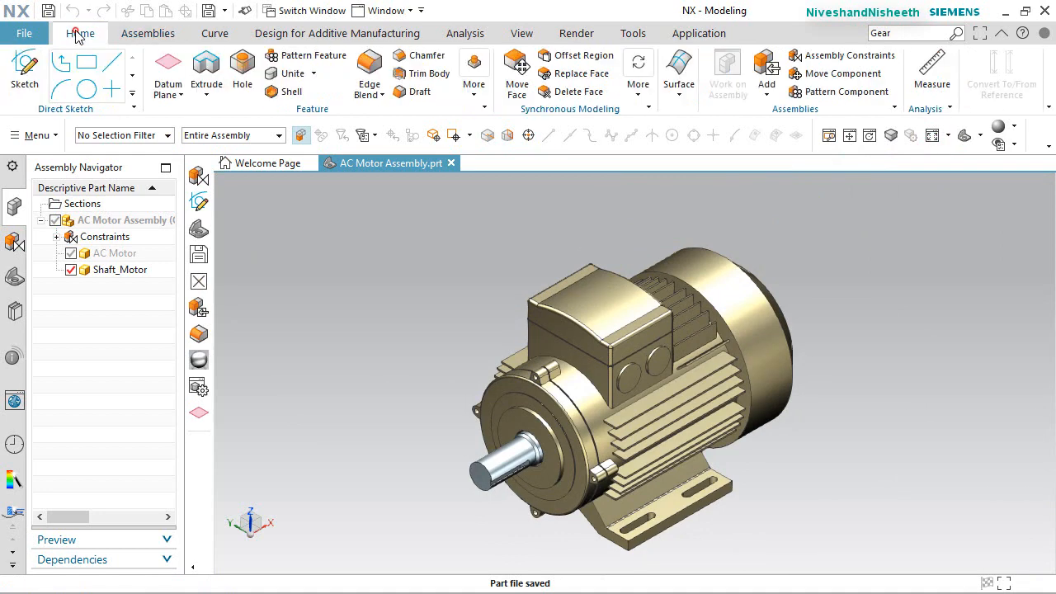
click(132, 35)
click(307, 273)
click(50, 11)
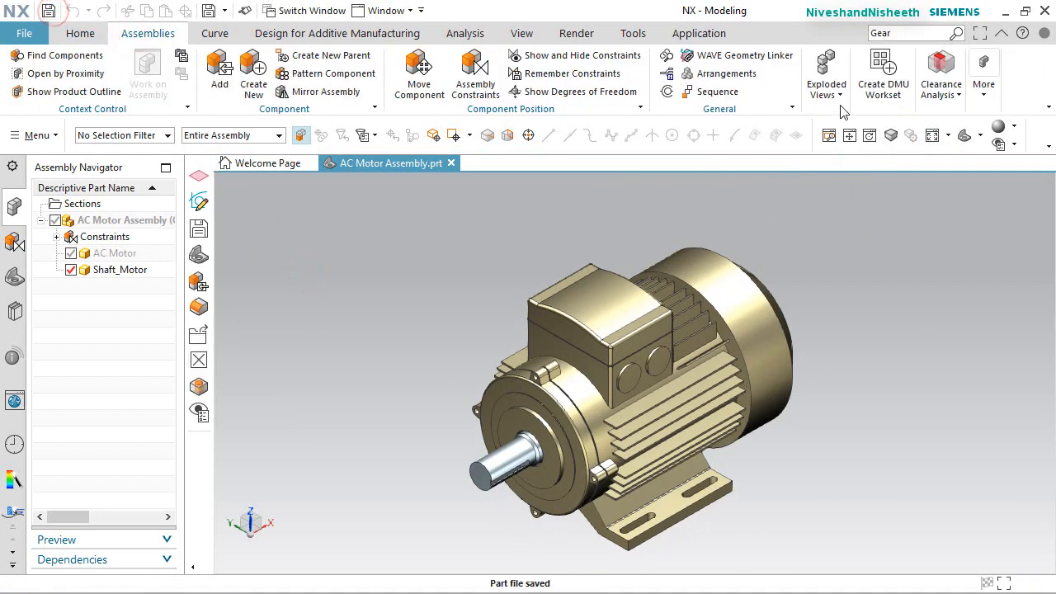
Switch to full-screen display and examine the whole motor assembly enlarged and centred
click(986, 33)
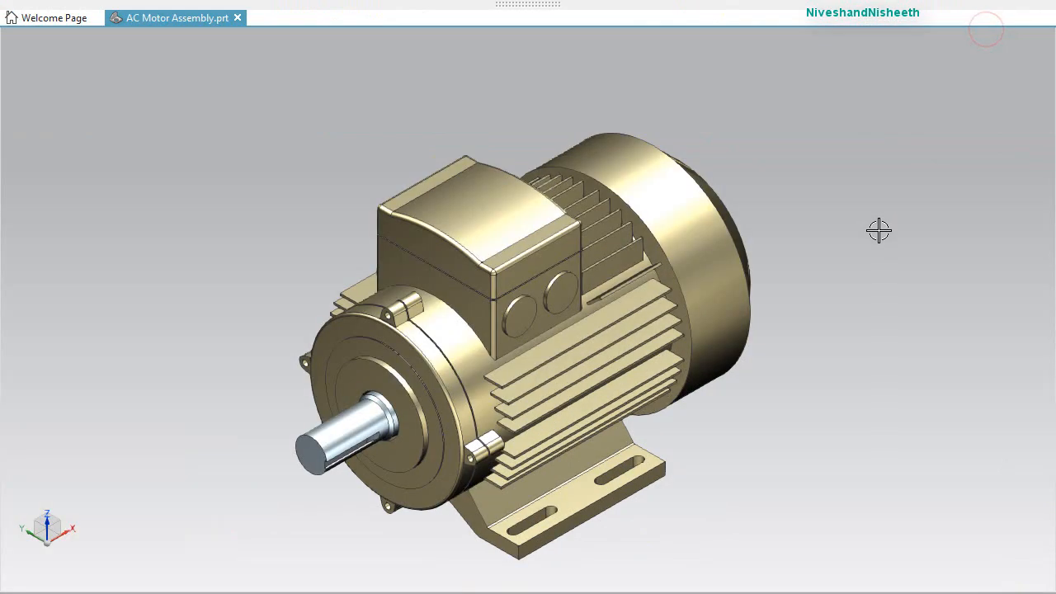
right_click(805, 151)
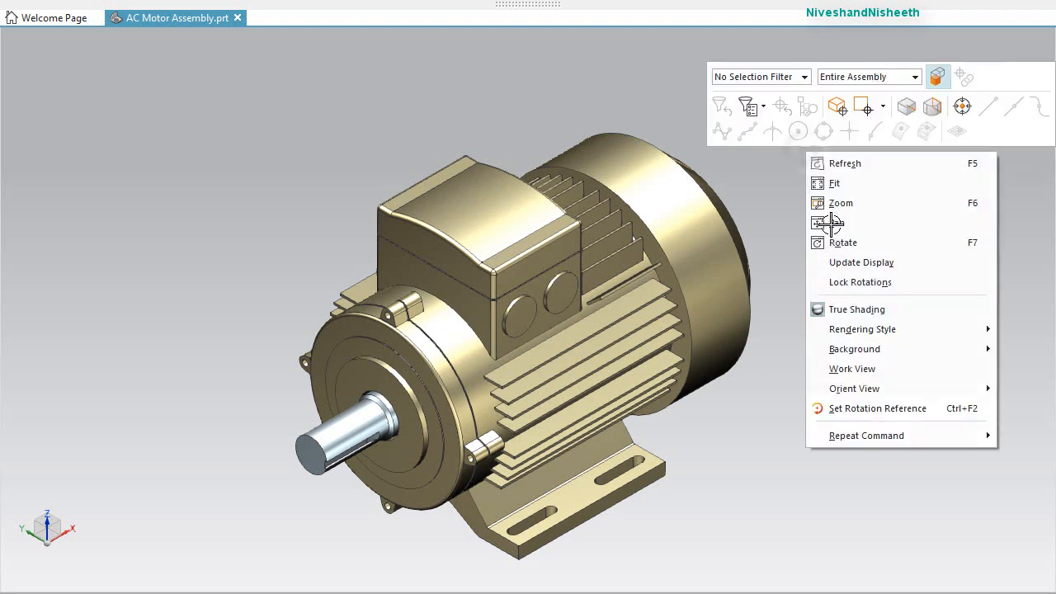
click(838, 208)
drag(208, 102, 805, 569)
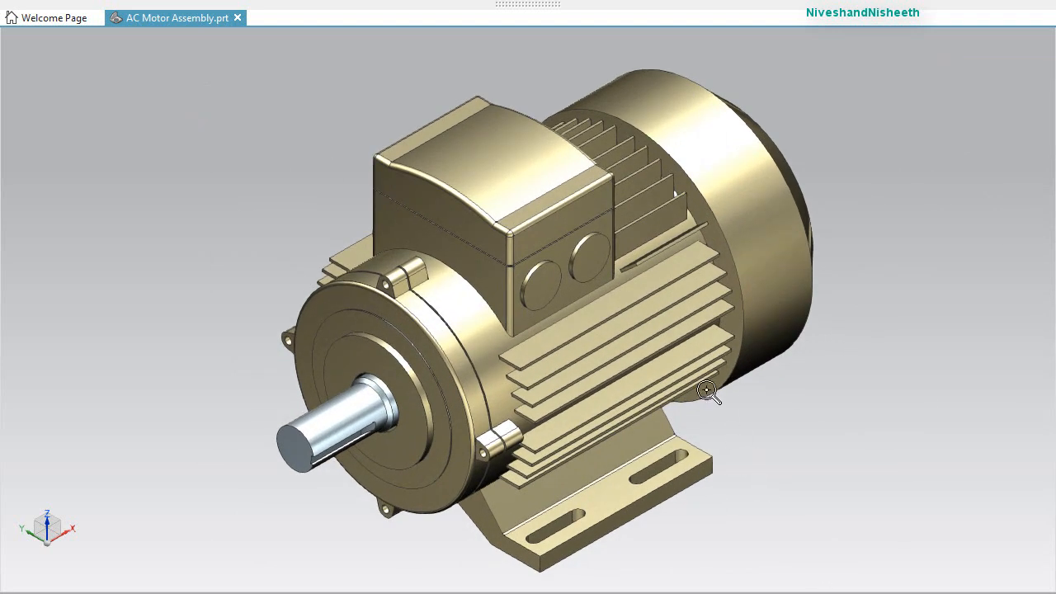
drag(251, 44, 828, 579)
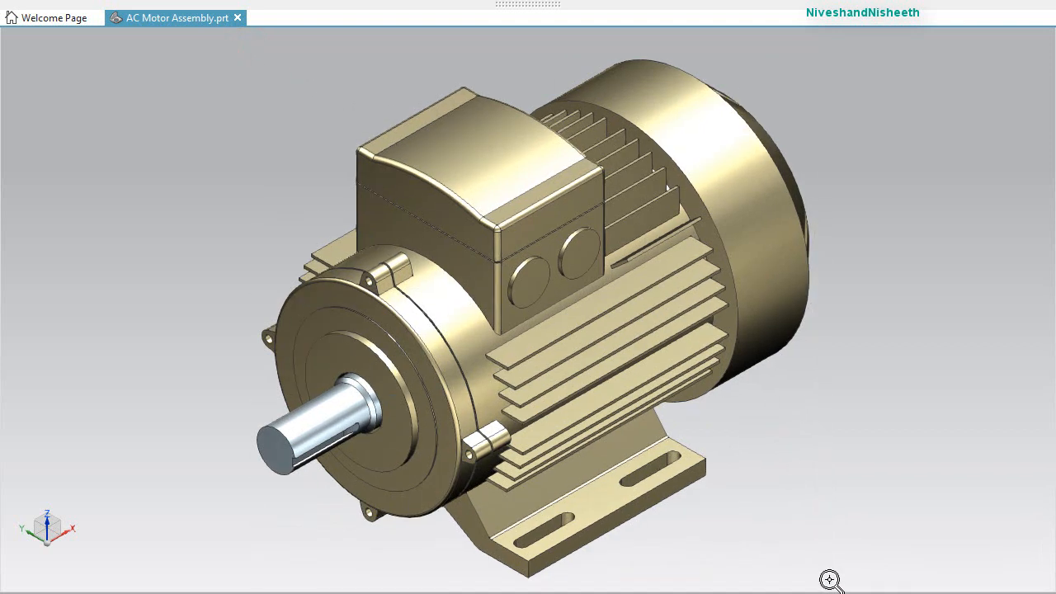
right_click(892, 279)
click(896, 347)
drag(681, 342, 727, 343)
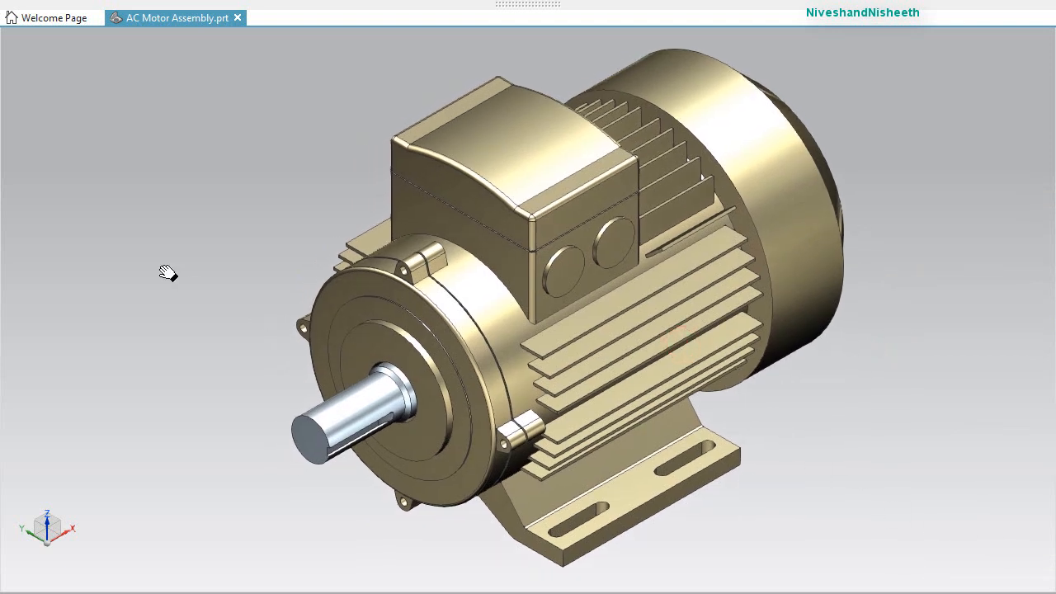
Turn the view 90° about the Z axis and examine the motor from its other side and from the rear
click(45, 520)
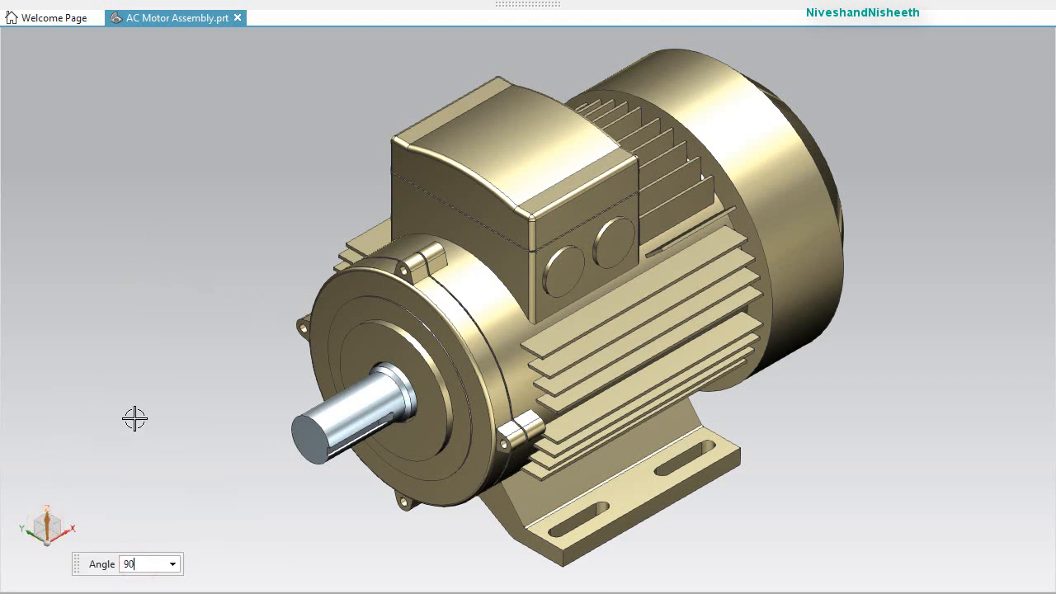
key(Return)
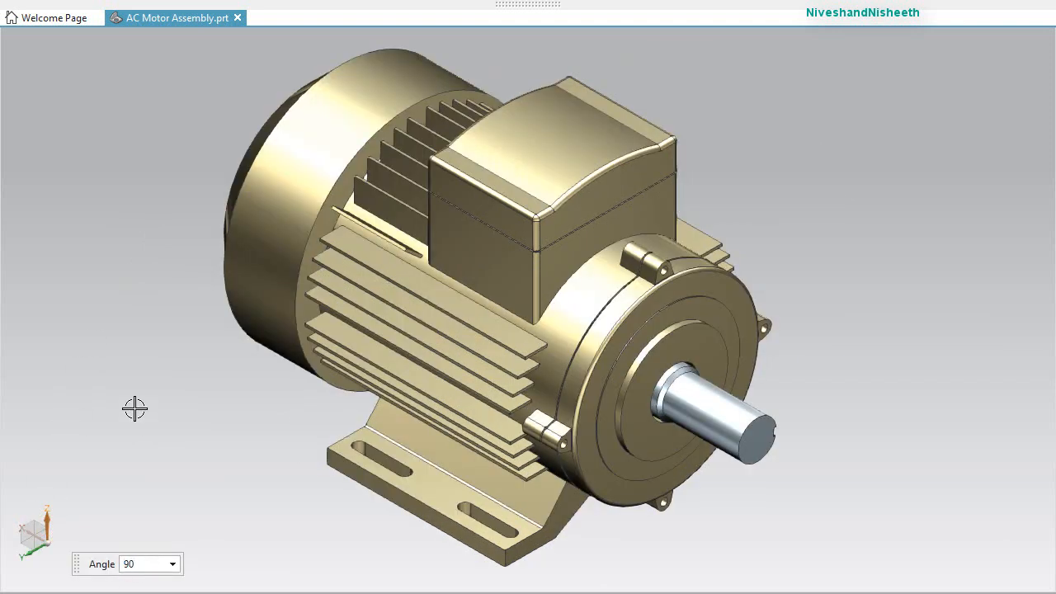
key(Escape)
right_click(860, 223)
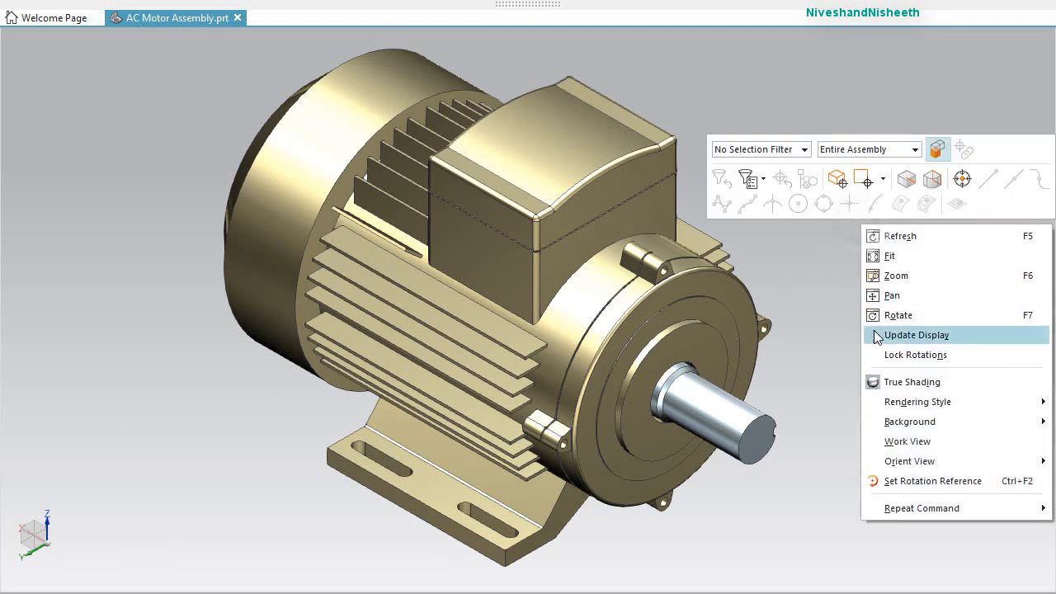
click(883, 294)
drag(705, 358, 740, 361)
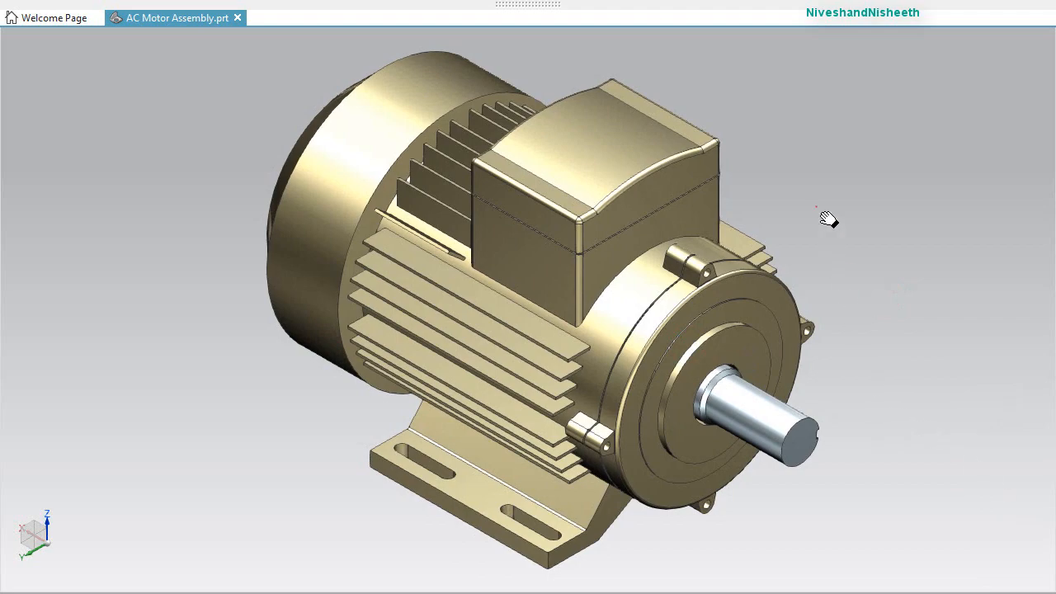
key(End)
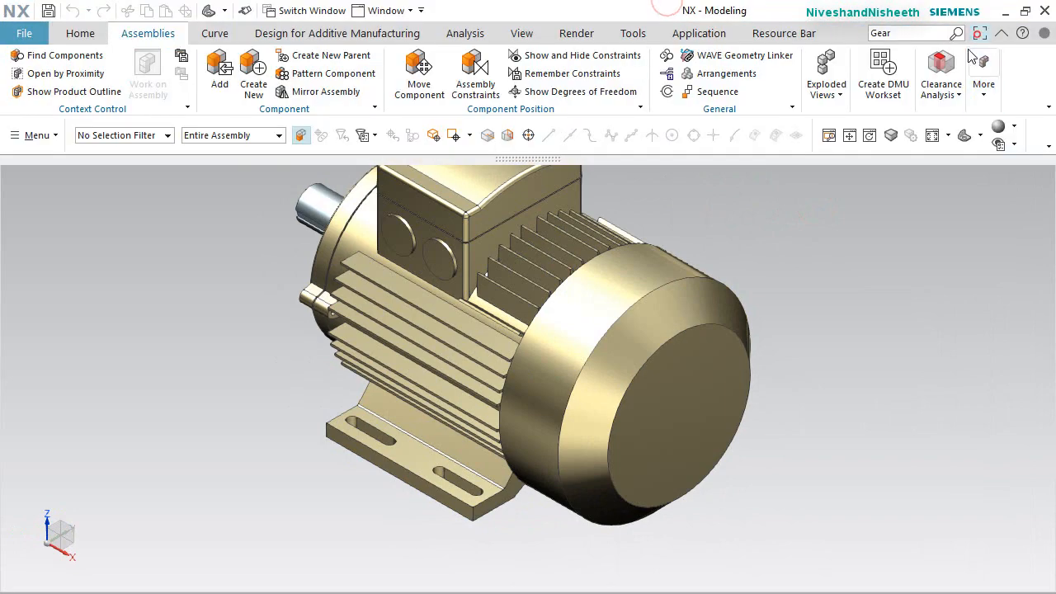
Leave full-screen display and bring up the modeling tools and the assembly's component tree
click(978, 33)
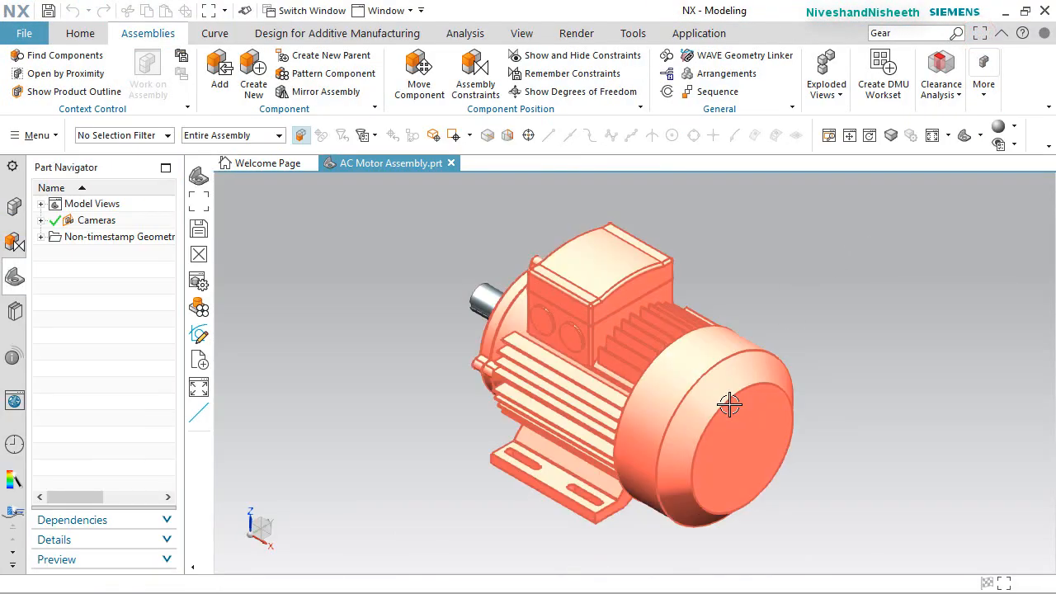
click(73, 33)
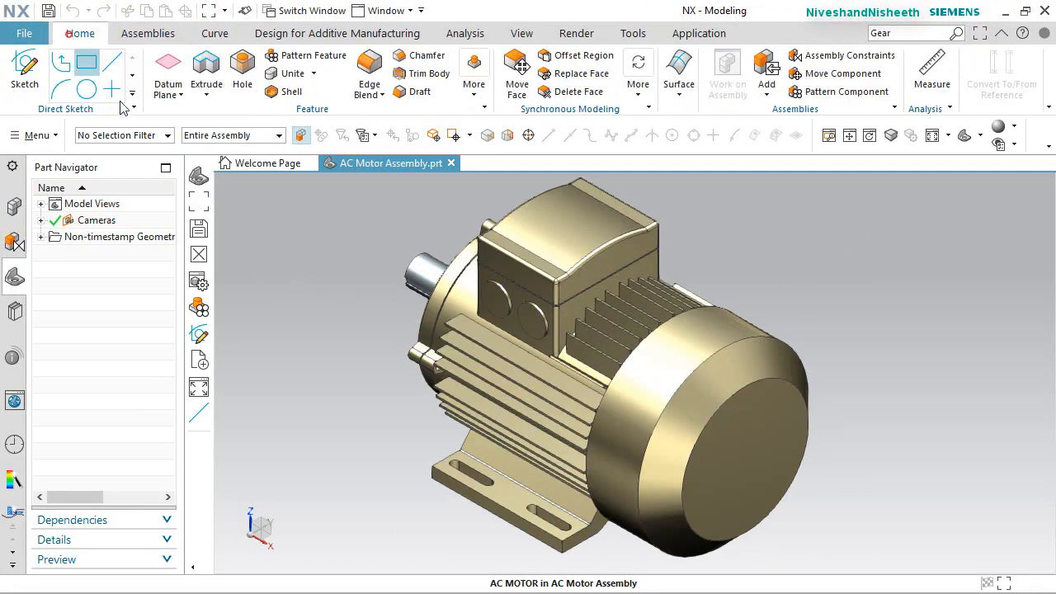
click(13, 204)
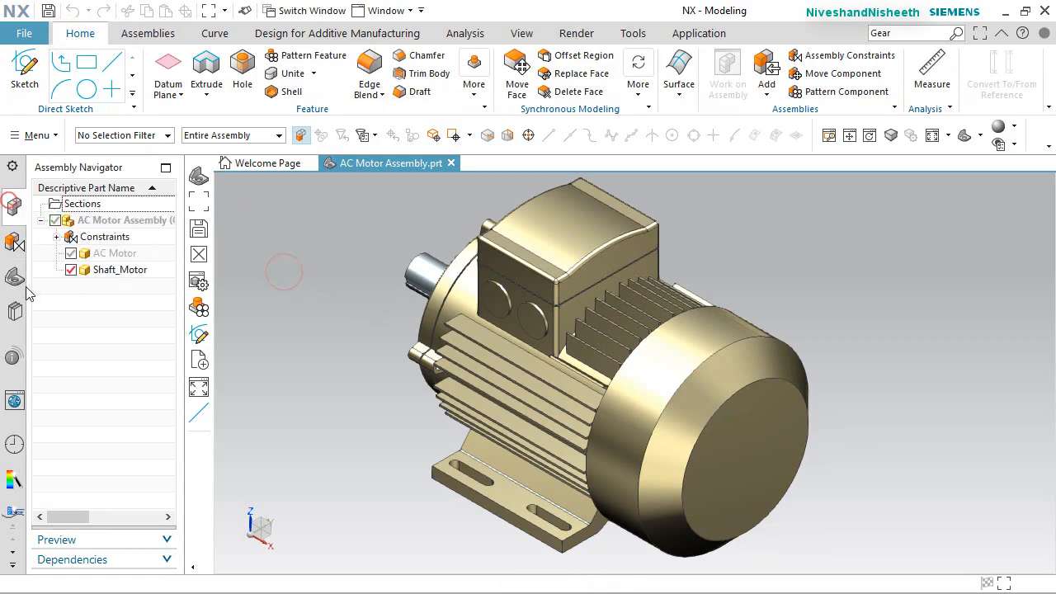